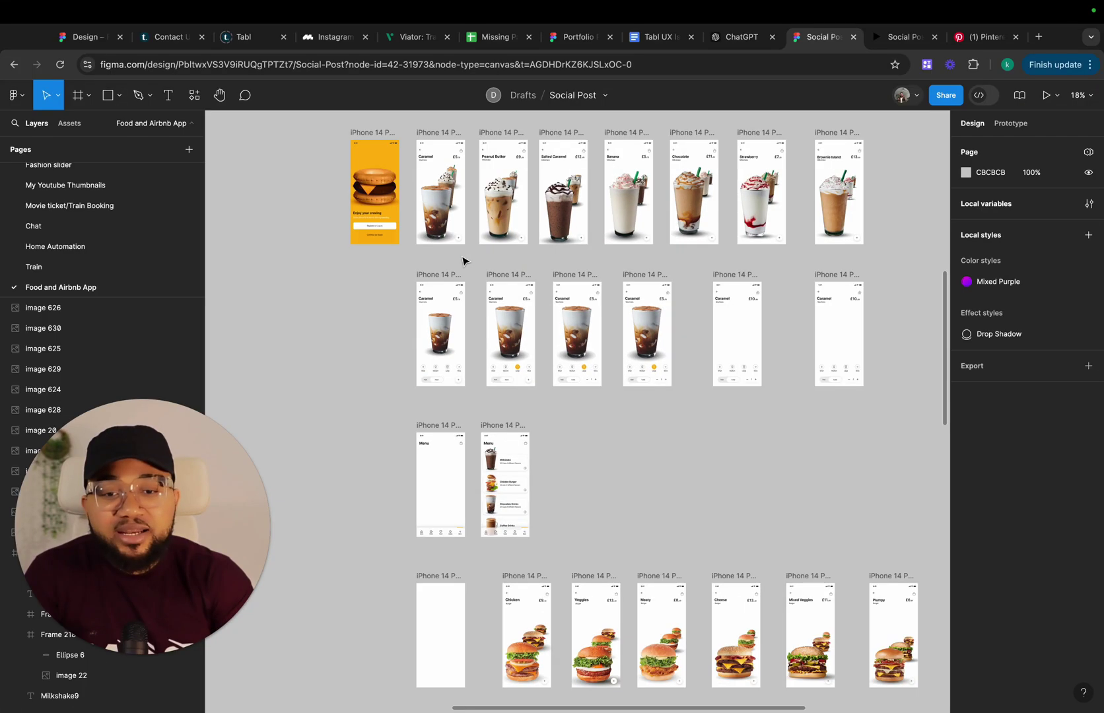
Look over the finished food app screens and the burger and drink image assets on the canvas
scroll(464, 262, down, 1)
scroll(463, 261, down, 10)
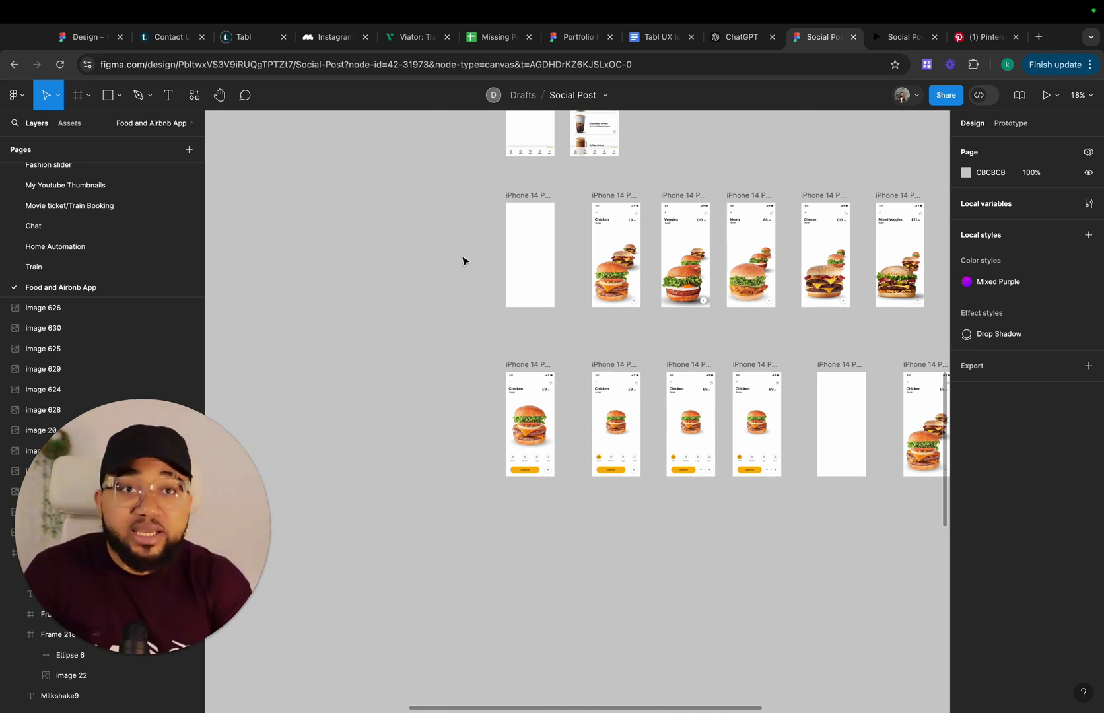
scroll(463, 261, left, 10)
scroll(463, 261, up, 10)
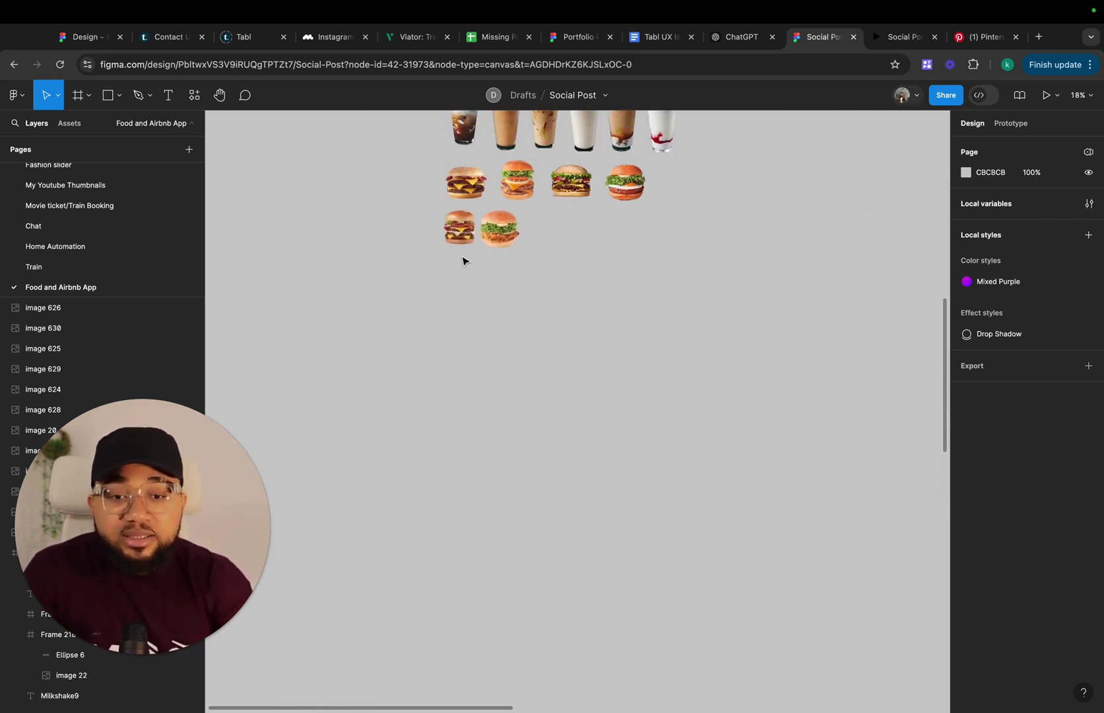
scroll(455, 264, up, 3)
scroll(456, 264, right, 1)
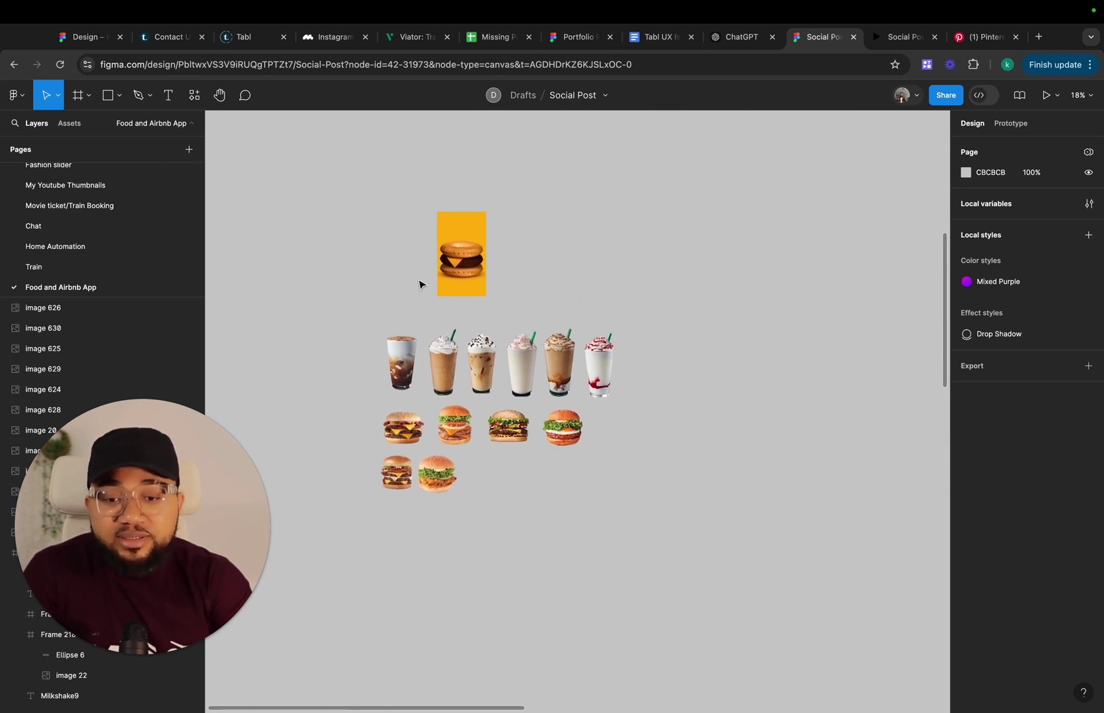
scroll(423, 275, up, 2)
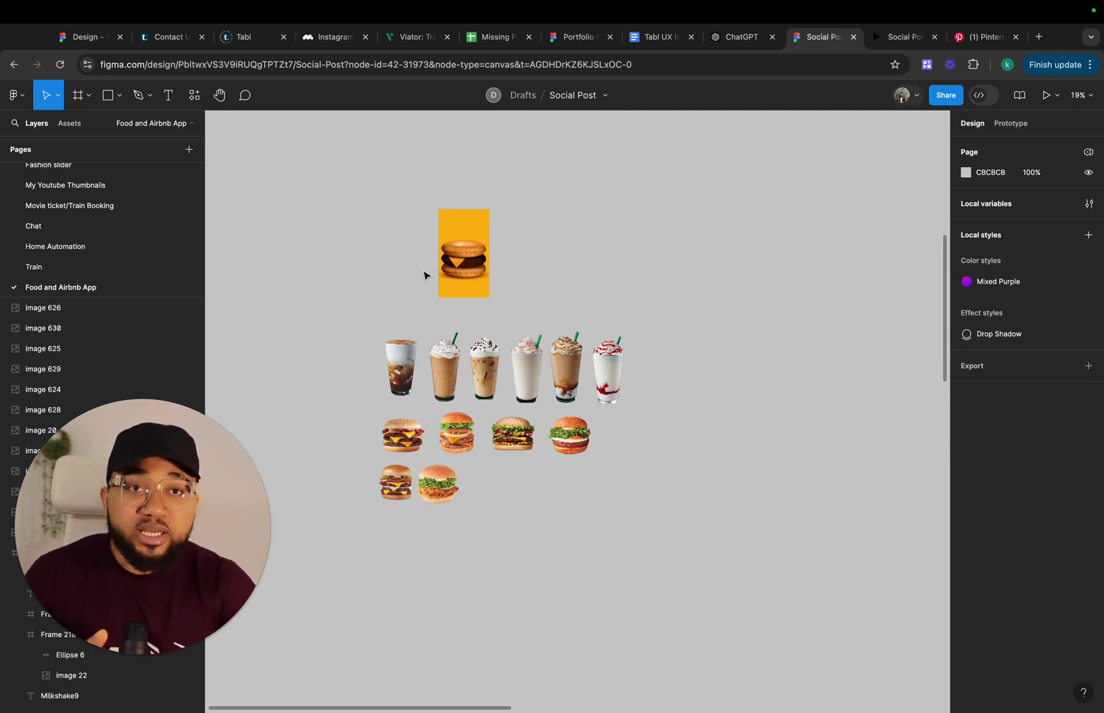
scroll(401, 330, right, 5)
scroll(401, 330, up, 2)
scroll(404, 343, right, 5)
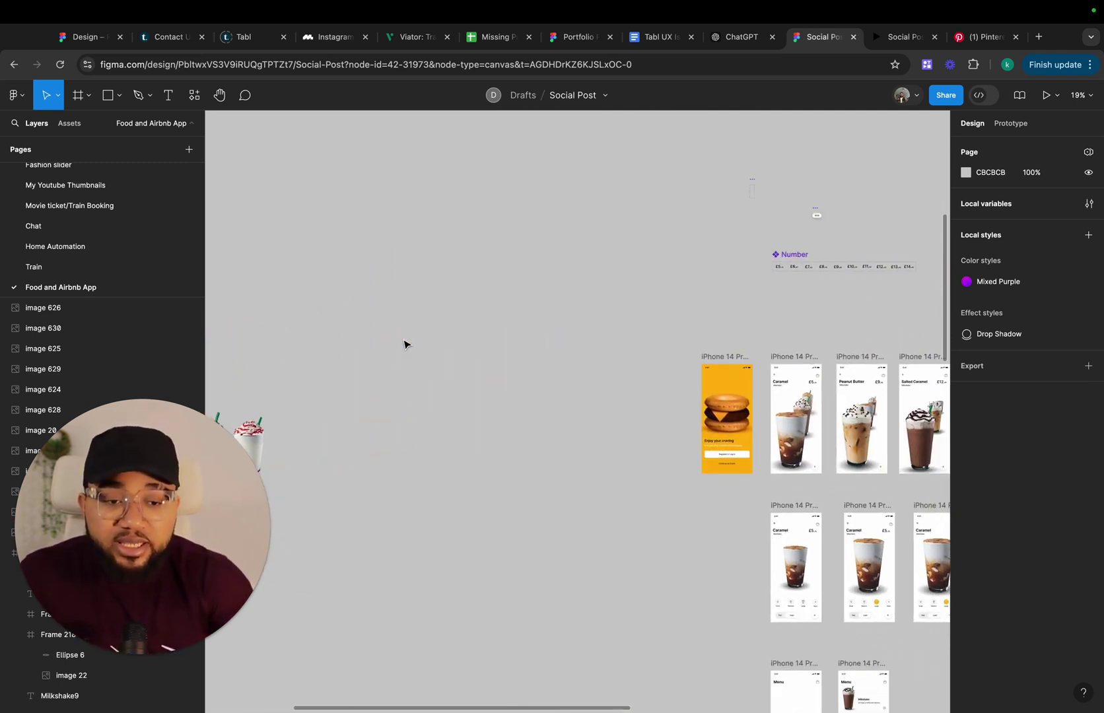
Duplicate the orange "Enjoy your craving" welcome screen and move the copy to an empty area of the canvas
click(685, 322)
key(super+d)
drag(789, 316, 286, 305)
scroll(266, 317, up, 5)
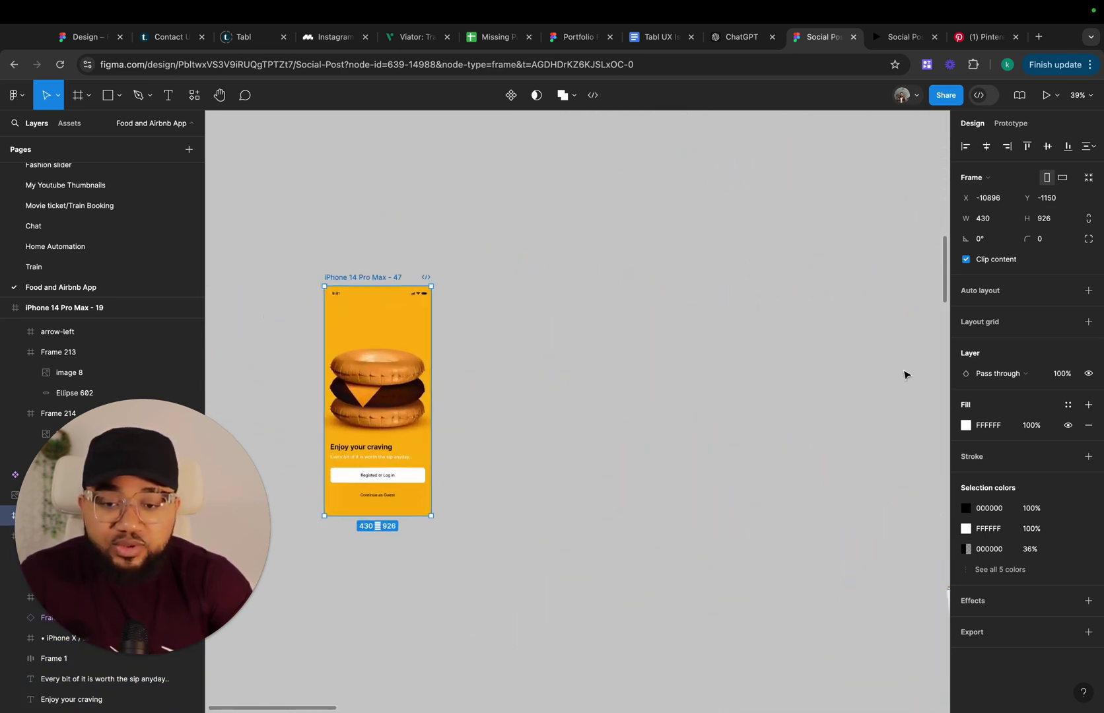
Move the orange burger image next to the copied welcome screen
scroll(812, 375, right, 4)
scroll(643, 386, left, 4)
drag(840, 386, 499, 532)
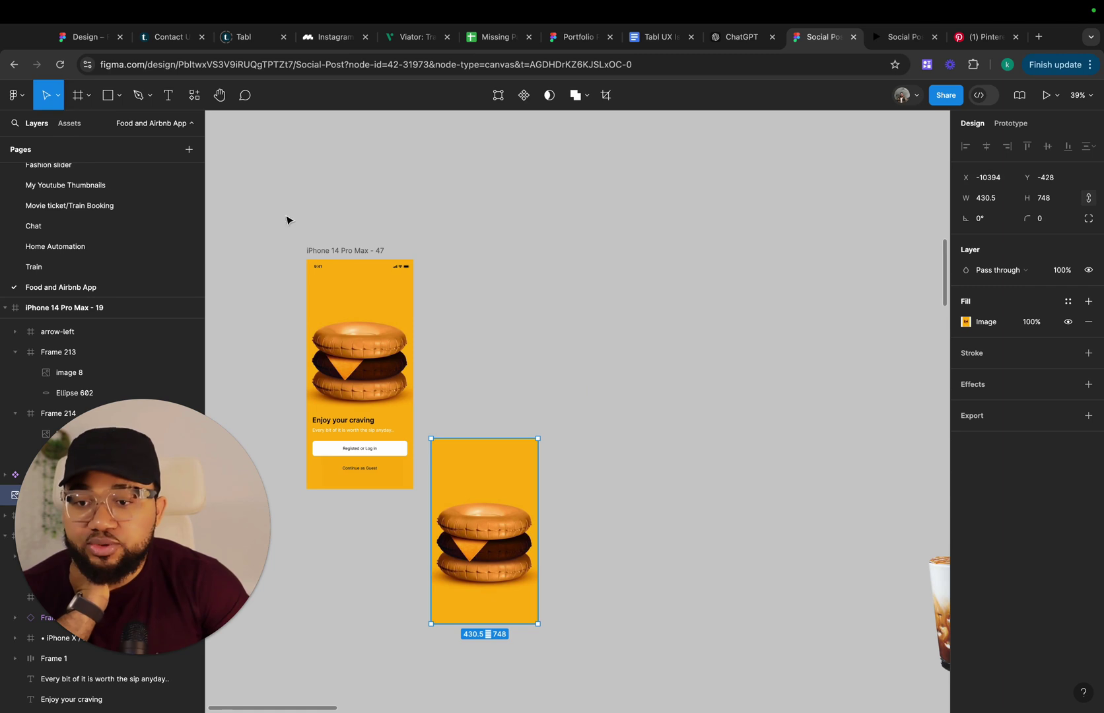
click(327, 251)
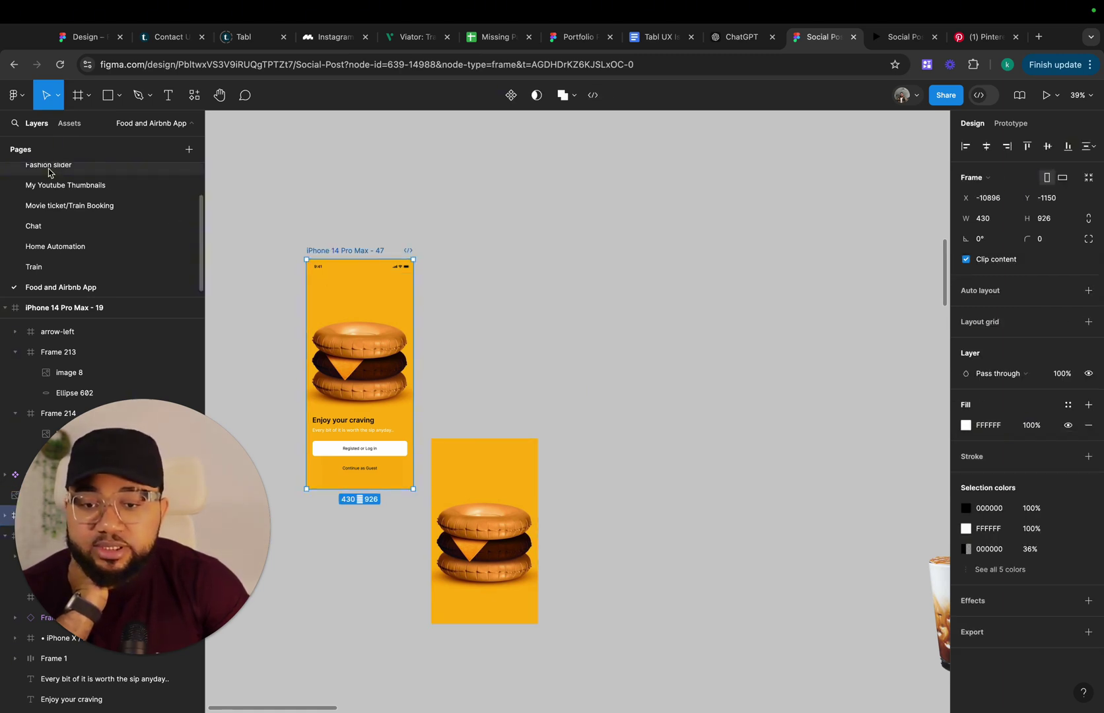
click(77, 99)
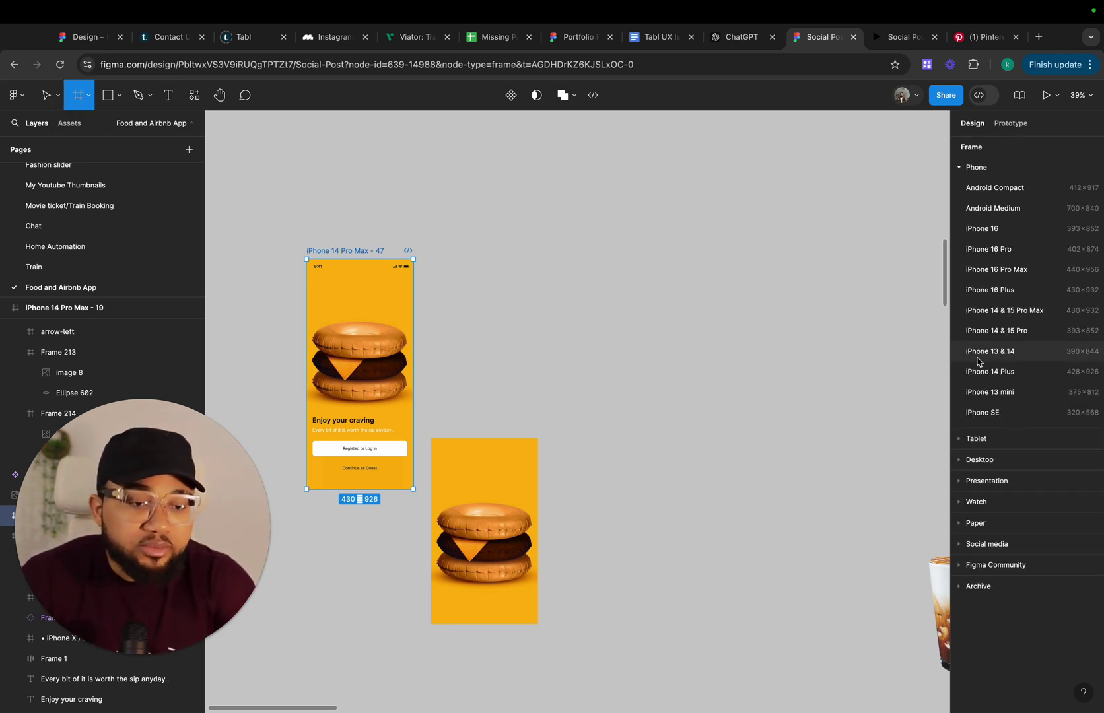
click(987, 331)
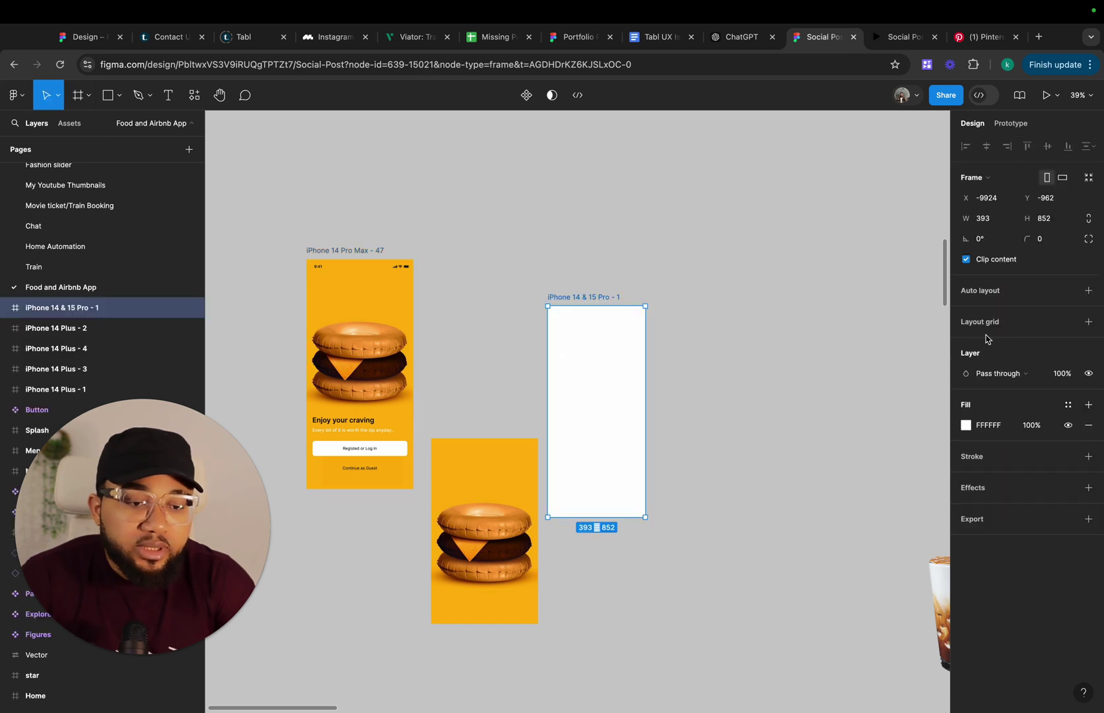
drag(593, 303, 592, 257)
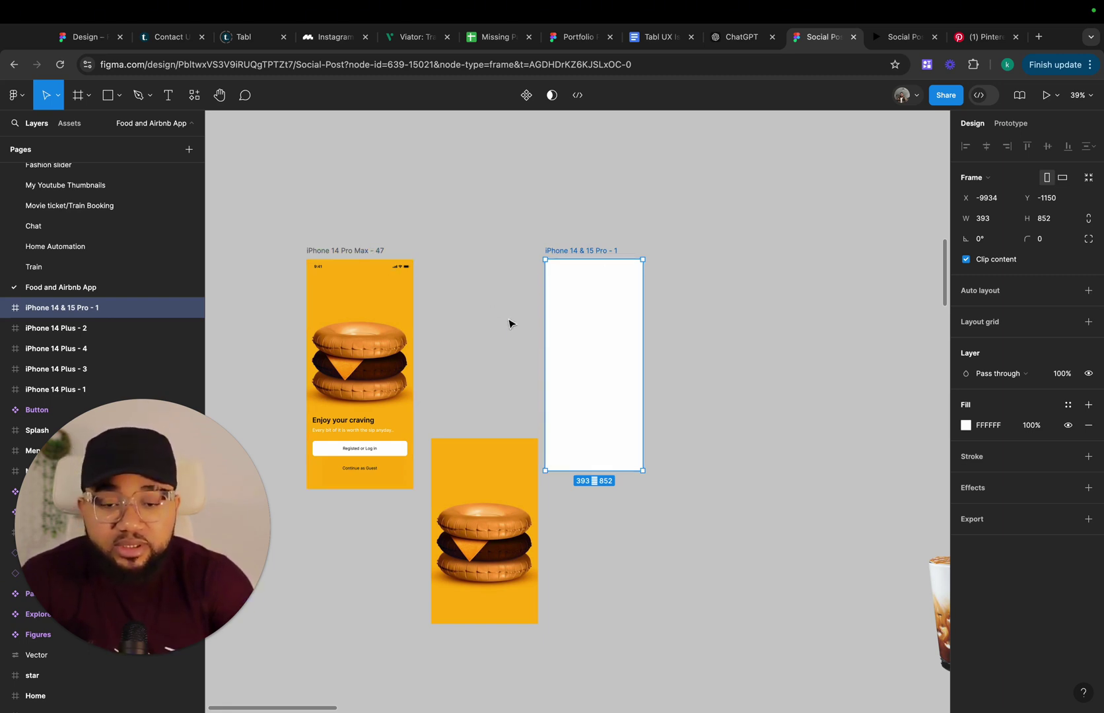
drag(491, 487, 594, 369)
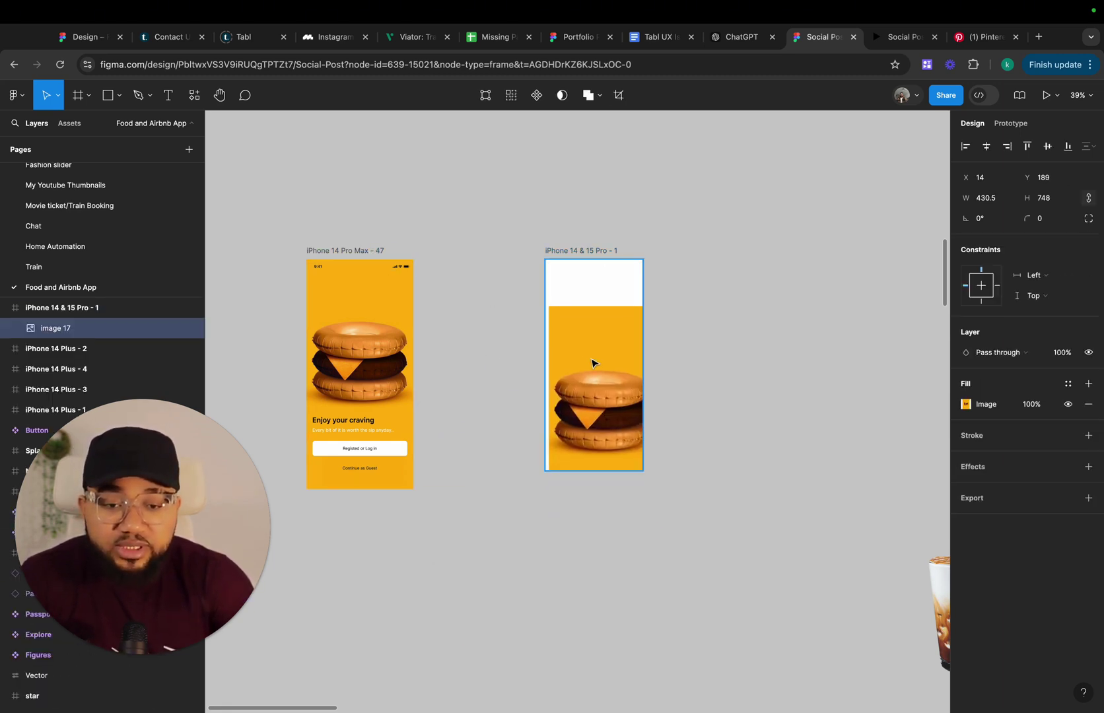
scroll(599, 345, up, 5)
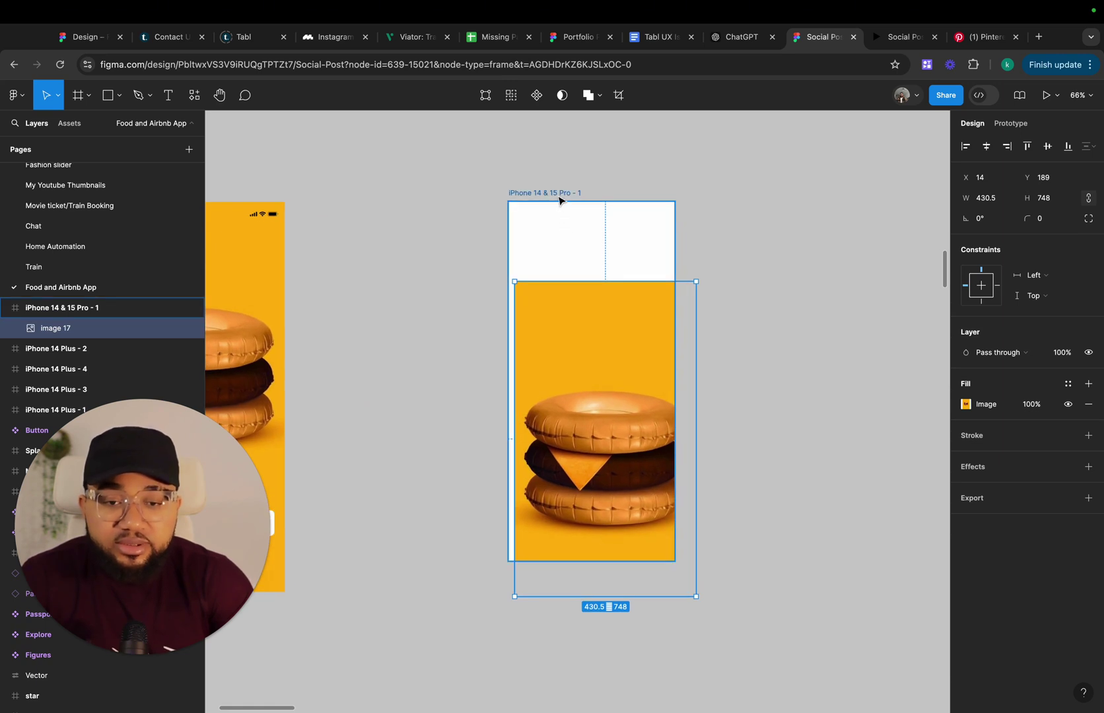
click(559, 201)
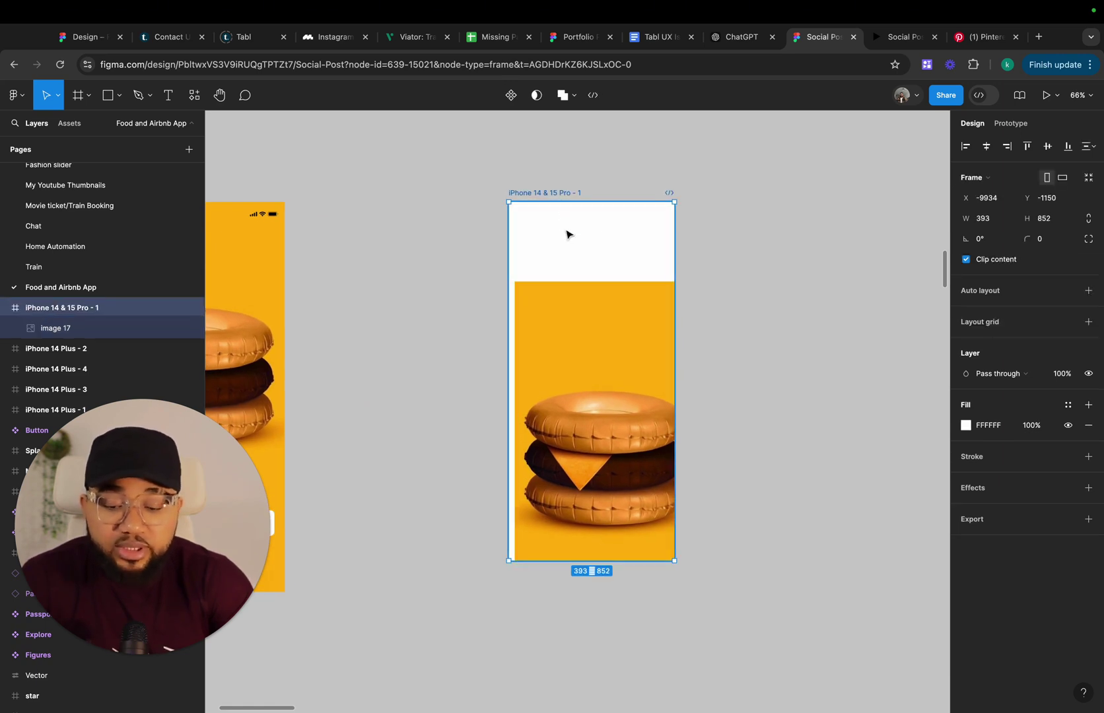
key(Return)
key(super+z)
click(559, 196)
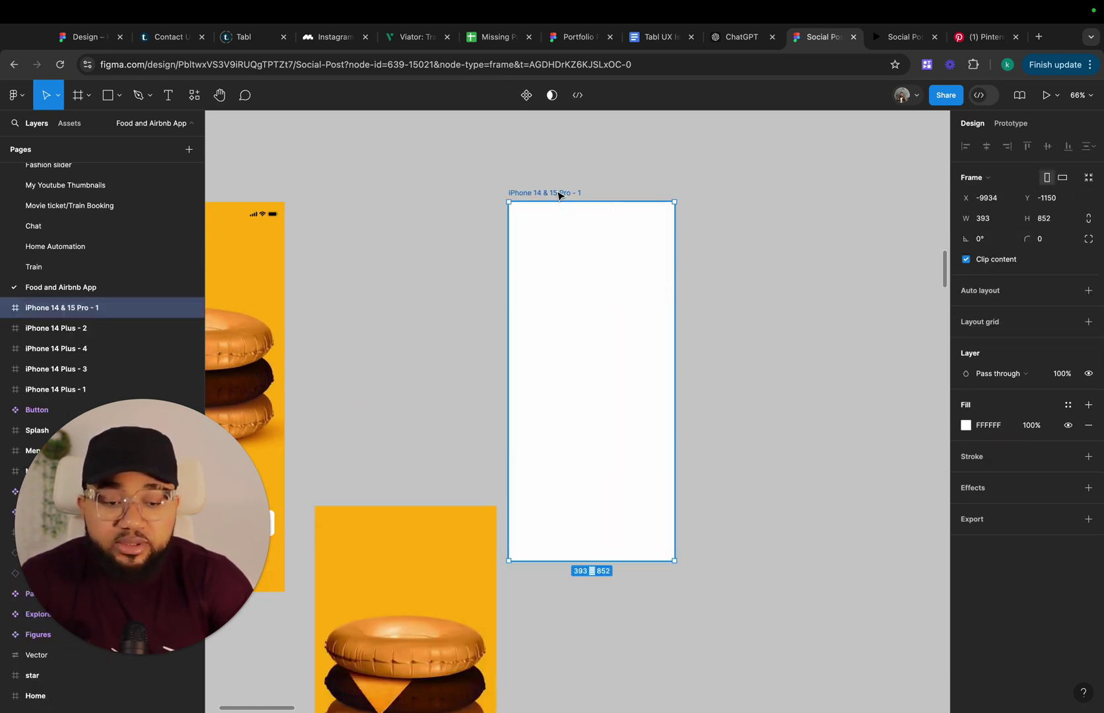
key(Delete)
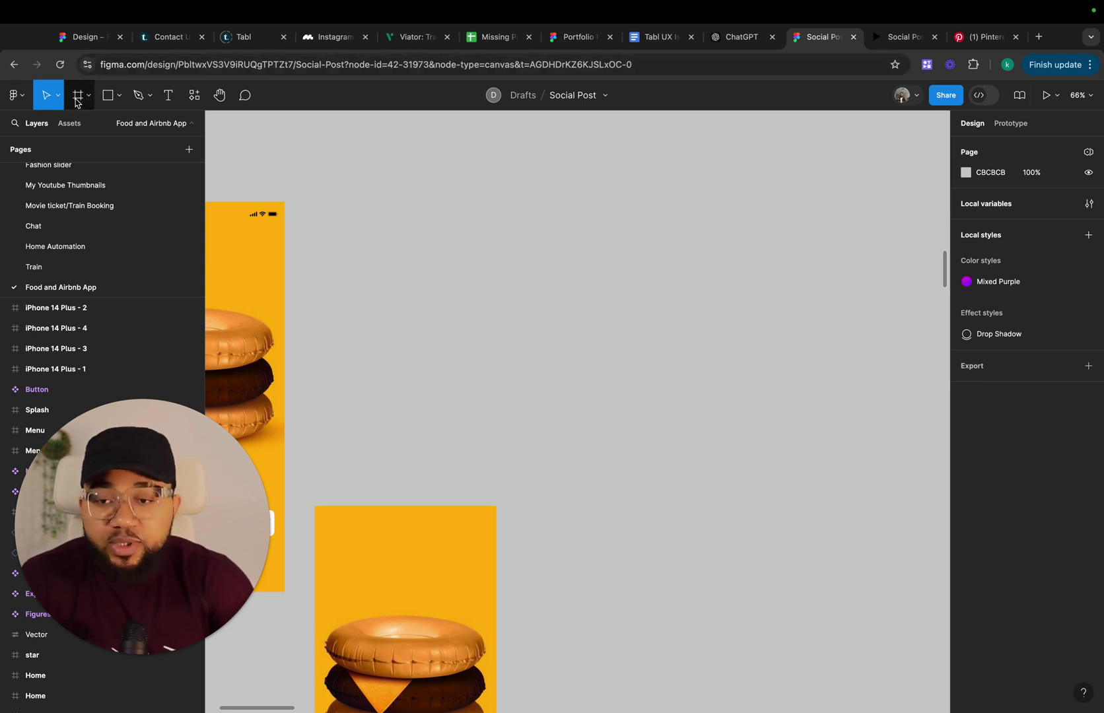
Create a new frame from the iPhone 14 & 15 Pro Max preset
key(f)
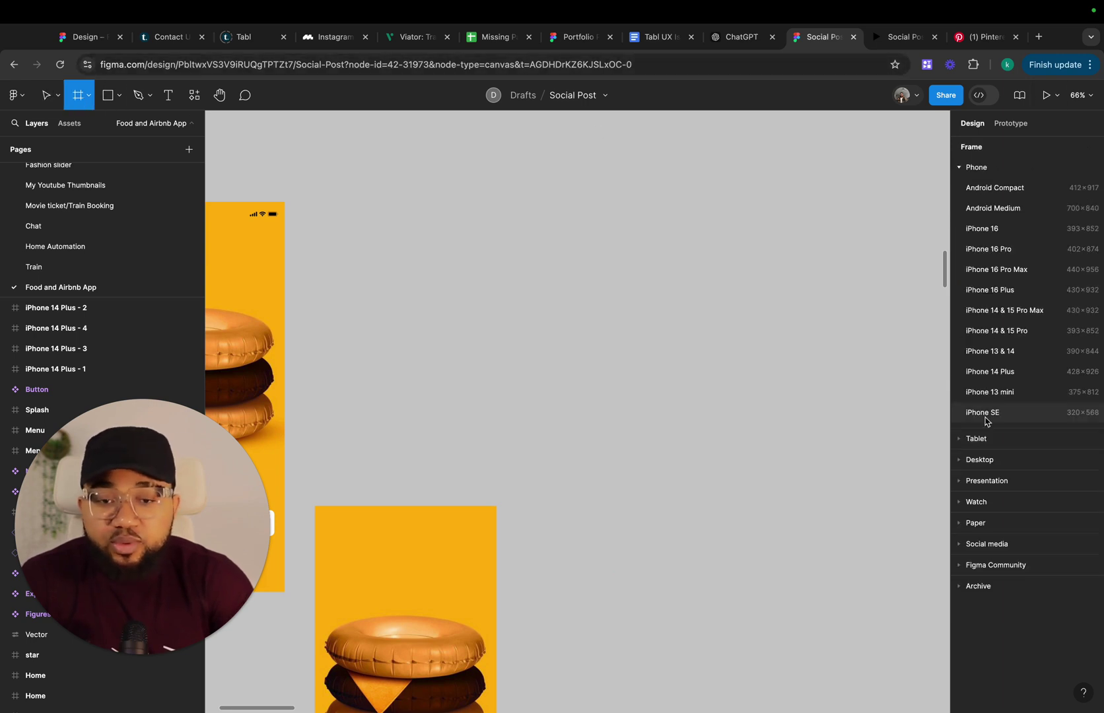
click(1001, 312)
scroll(376, 542, right, 1)
Place the orange burger image inside the new frame, centred horizontally and aligned to its top edge
drag(376, 541, 576, 327)
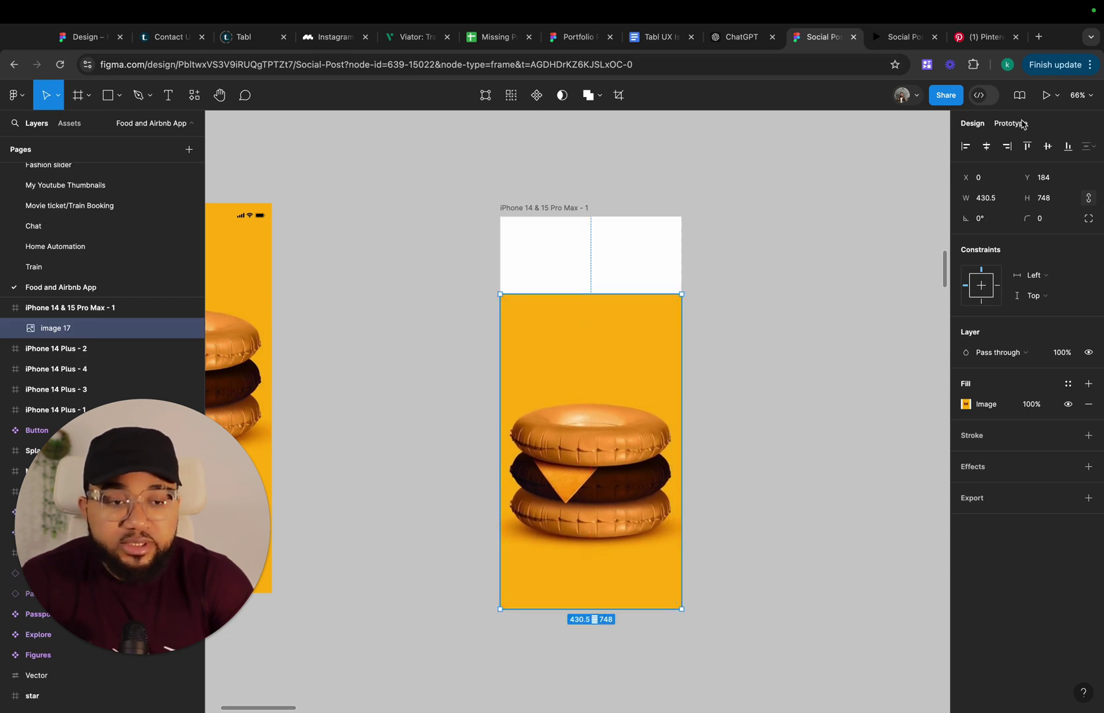
click(986, 146)
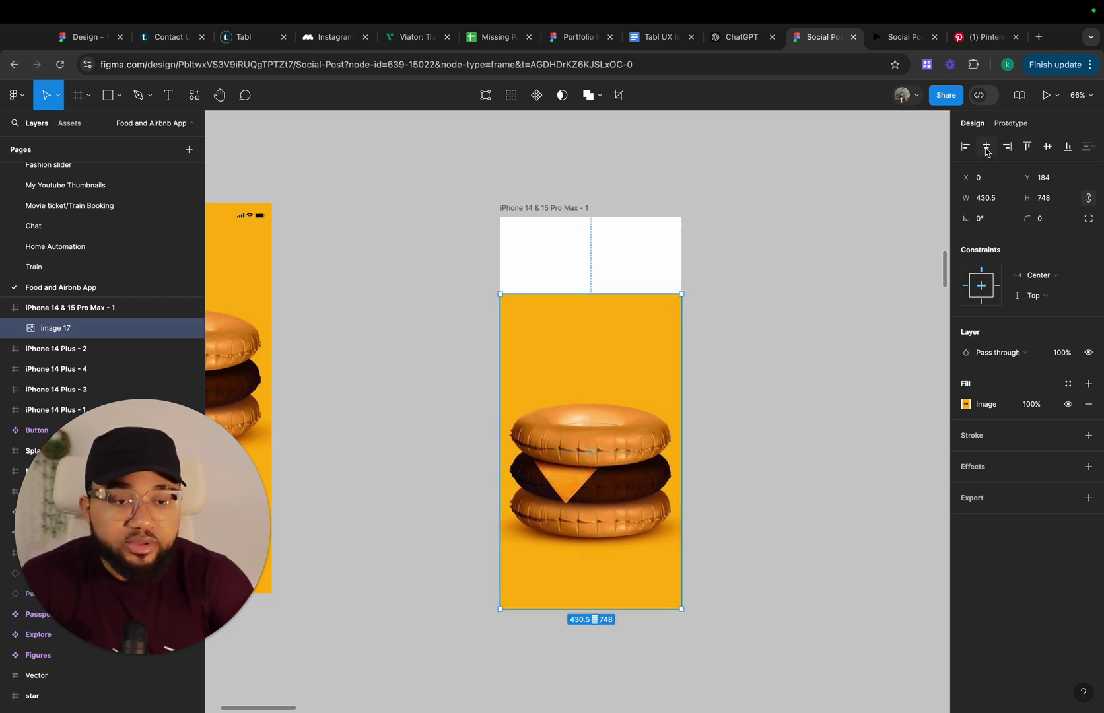
click(1026, 146)
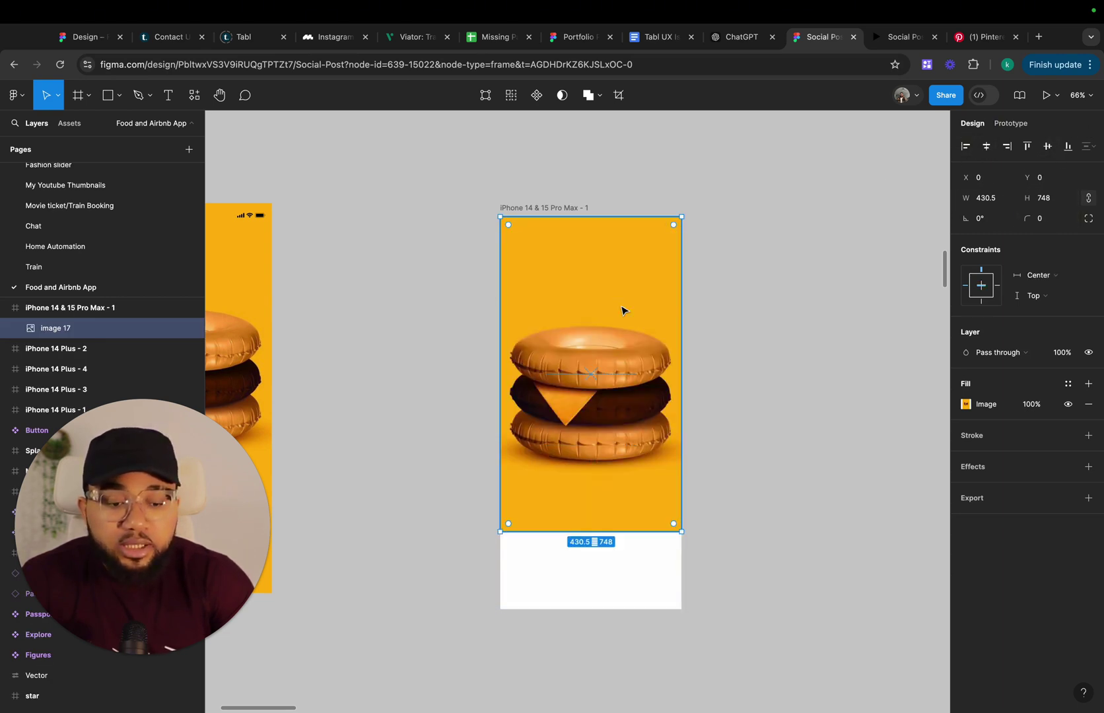
Copy the status bar from the reference welcome screen into the iPhone 14 & 15 Pro Max frame
scroll(622, 310, left, 3)
click(306, 227)
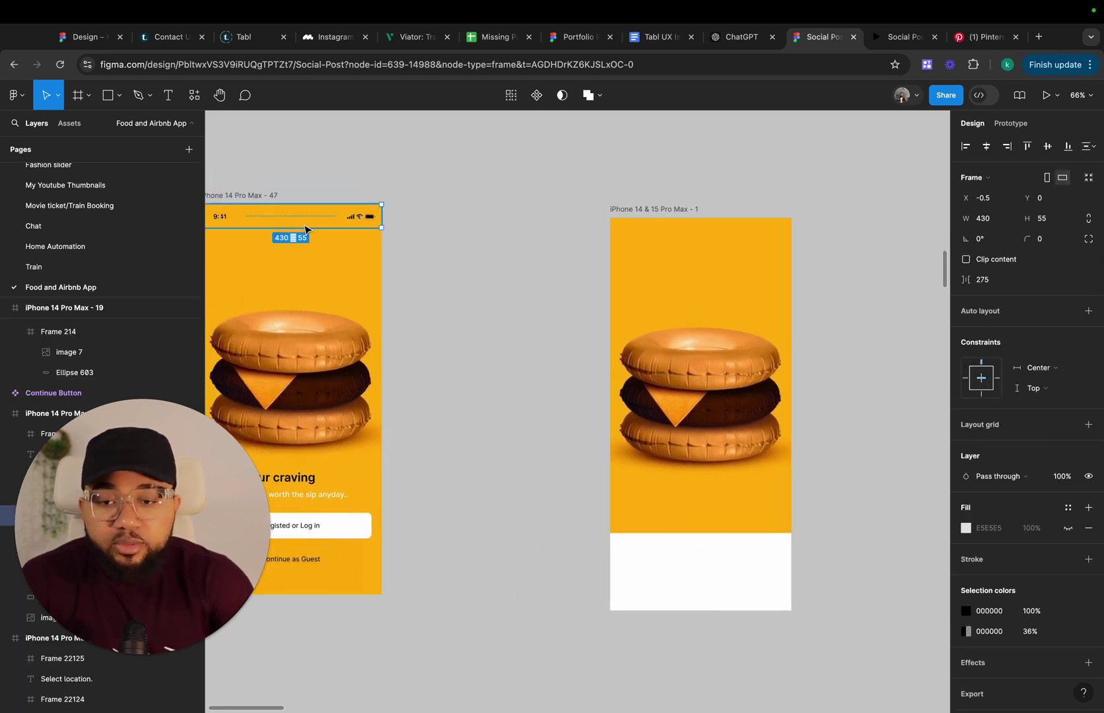
click(662, 211)
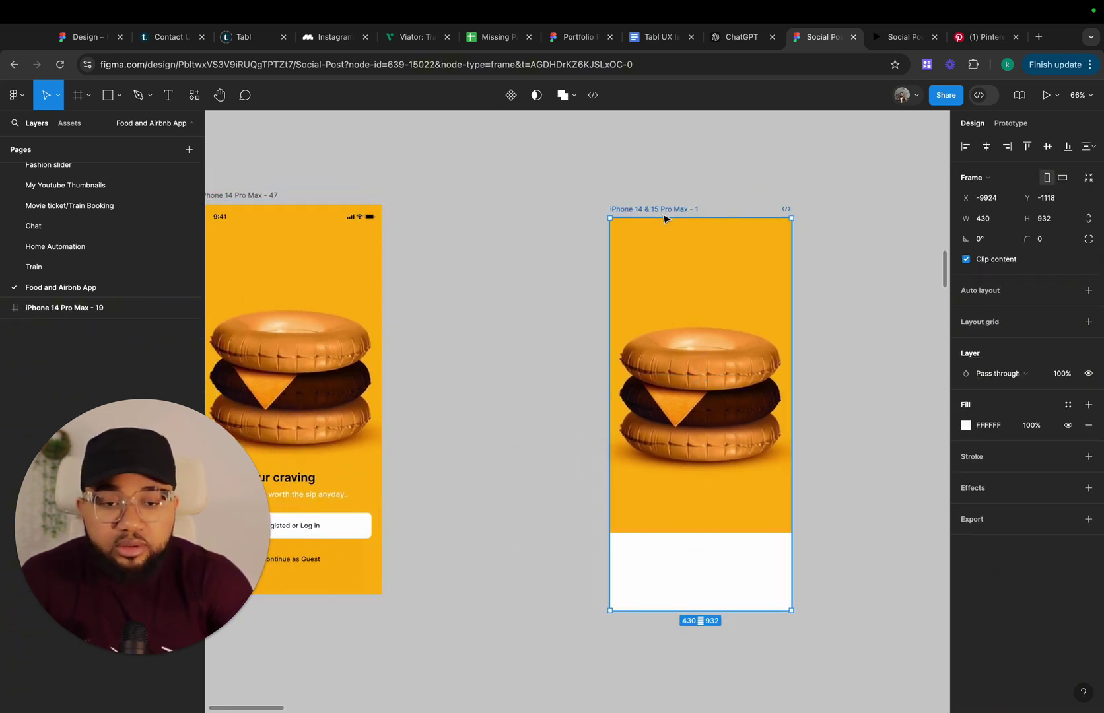
key(ctrl+v)
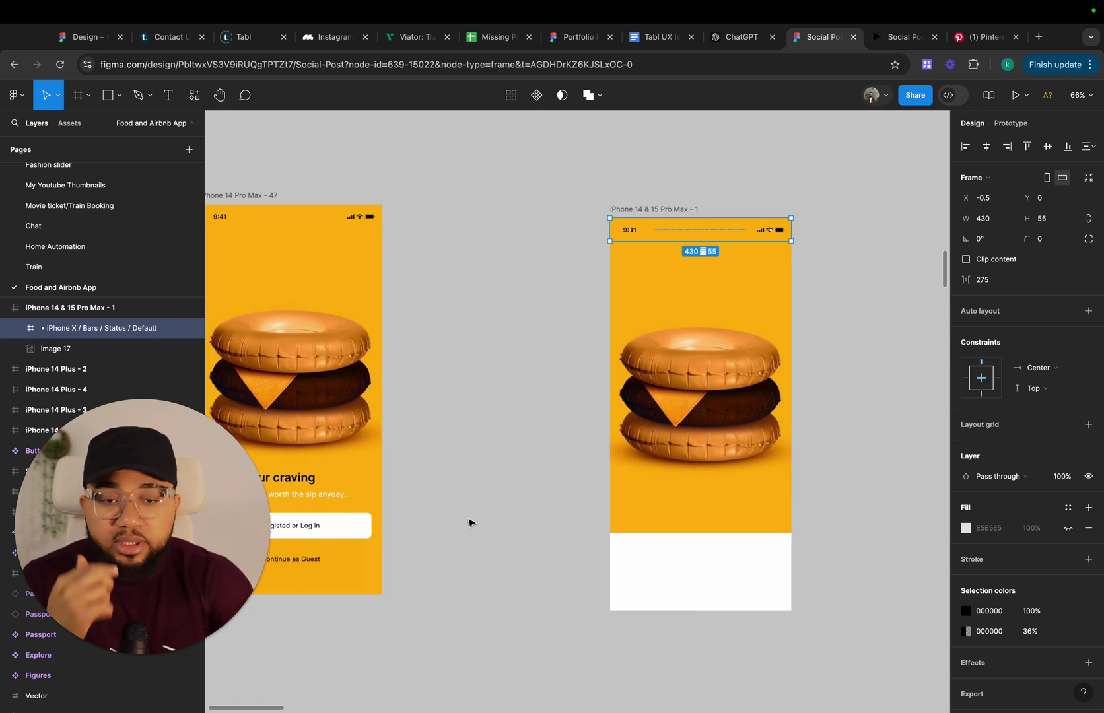
Set the new frame's fill to the burger image's orange background colour, FEB60A, by sampling it from the image
scroll(492, 519, down, 1)
scroll(493, 518, left, 1)
scroll(395, 534, left, 2)
scroll(395, 534, up, 1)
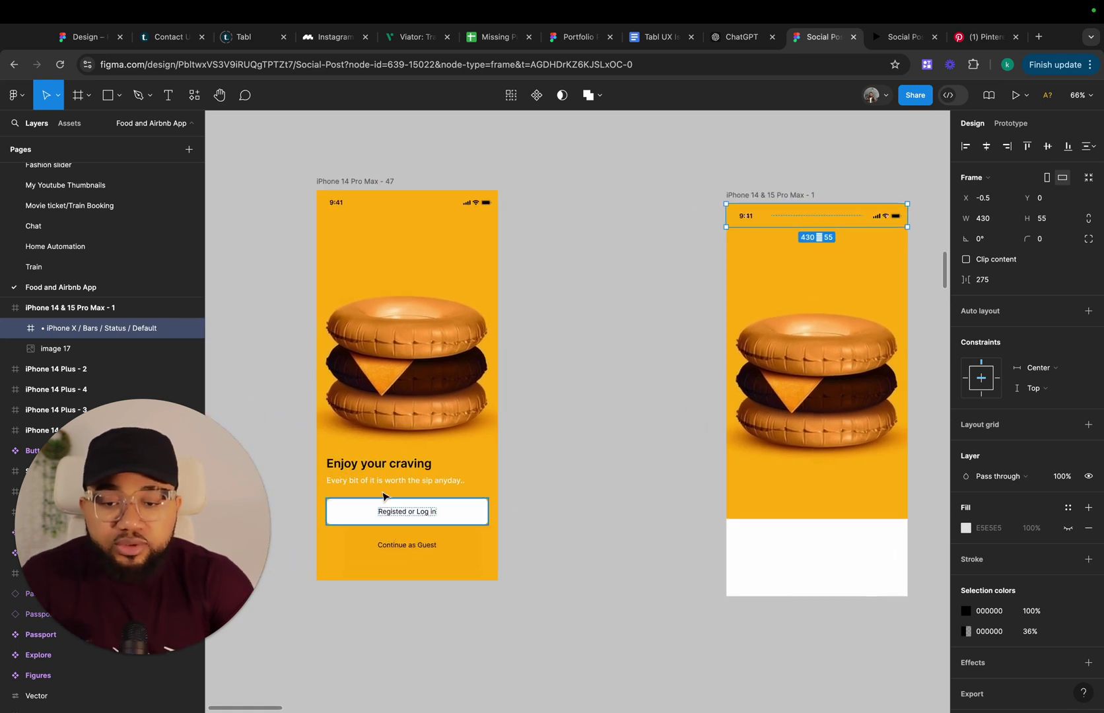
click(785, 198)
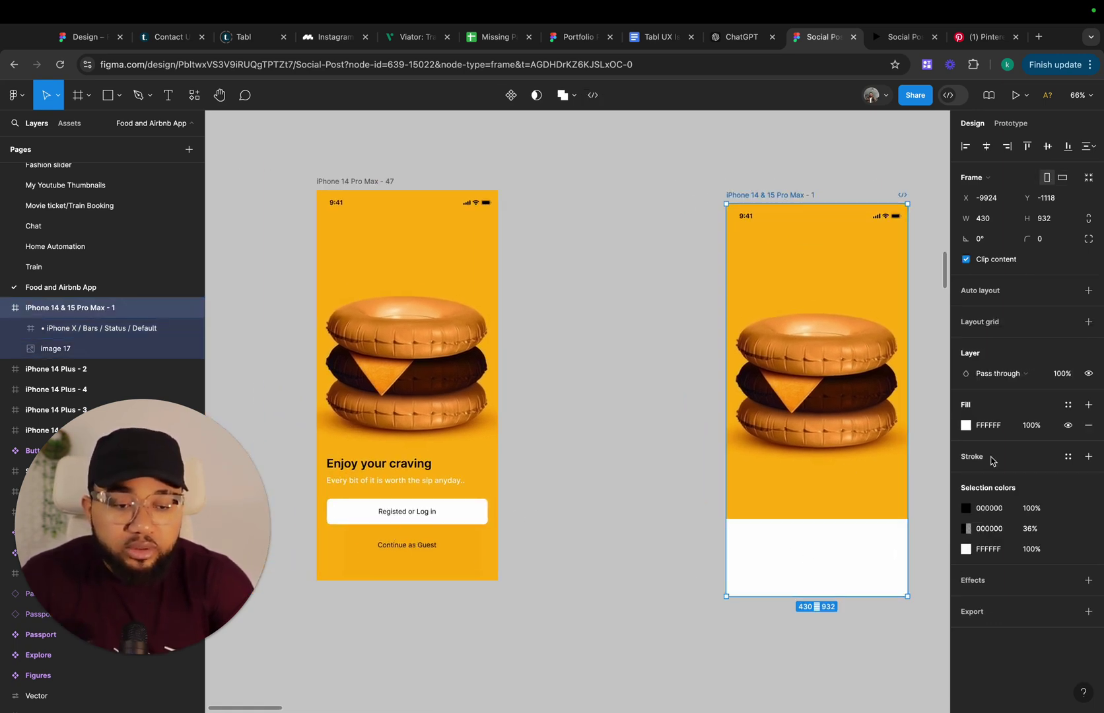
click(965, 425)
click(814, 561)
click(775, 512)
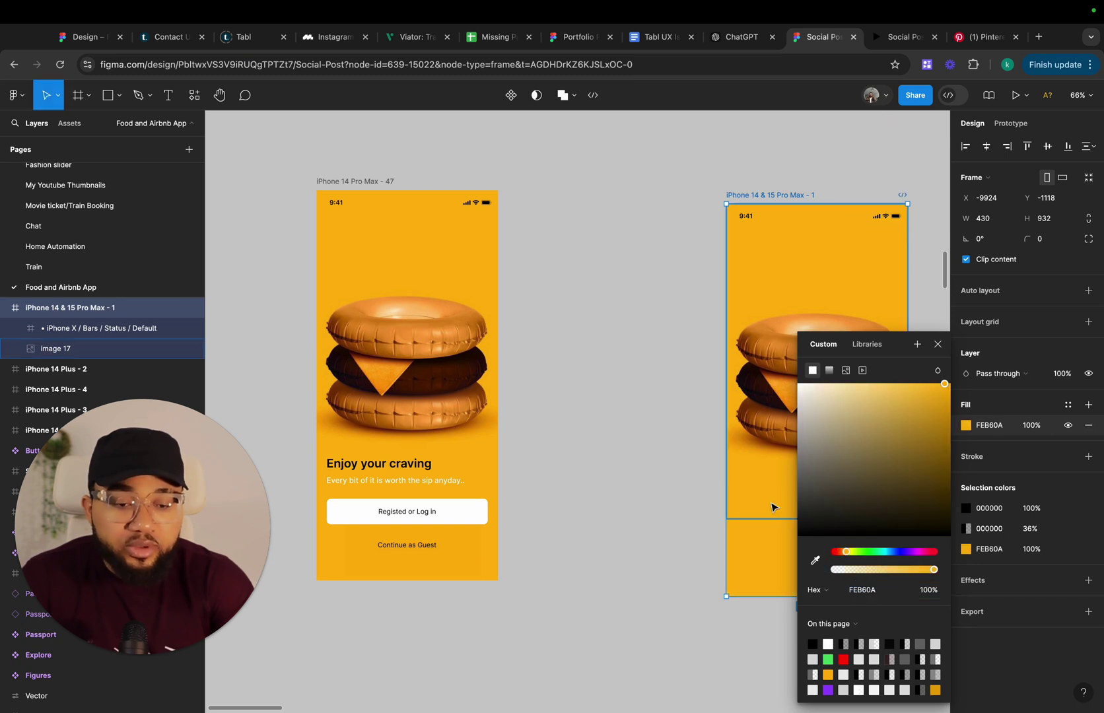
click(937, 344)
click(670, 428)
Add an "Enjoy your craving" heading on the canvas in the reference heading's style, Inter Semi Bold 28
scroll(665, 419, right, 3)
scroll(665, 418, down, 2)
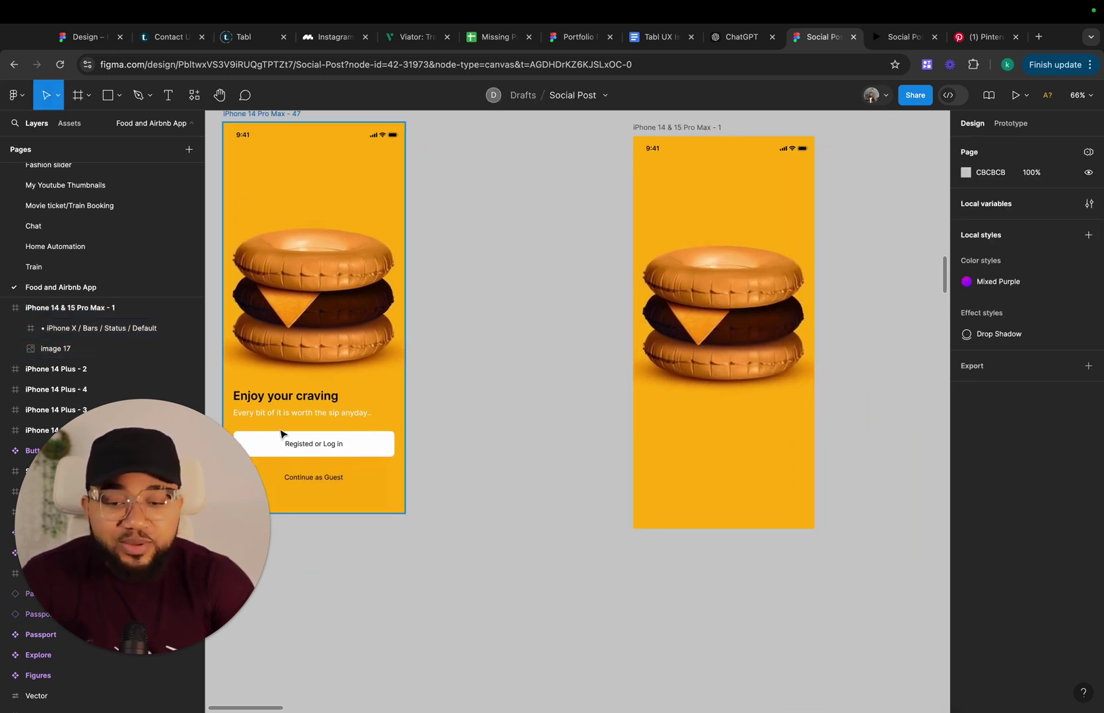
click(287, 454)
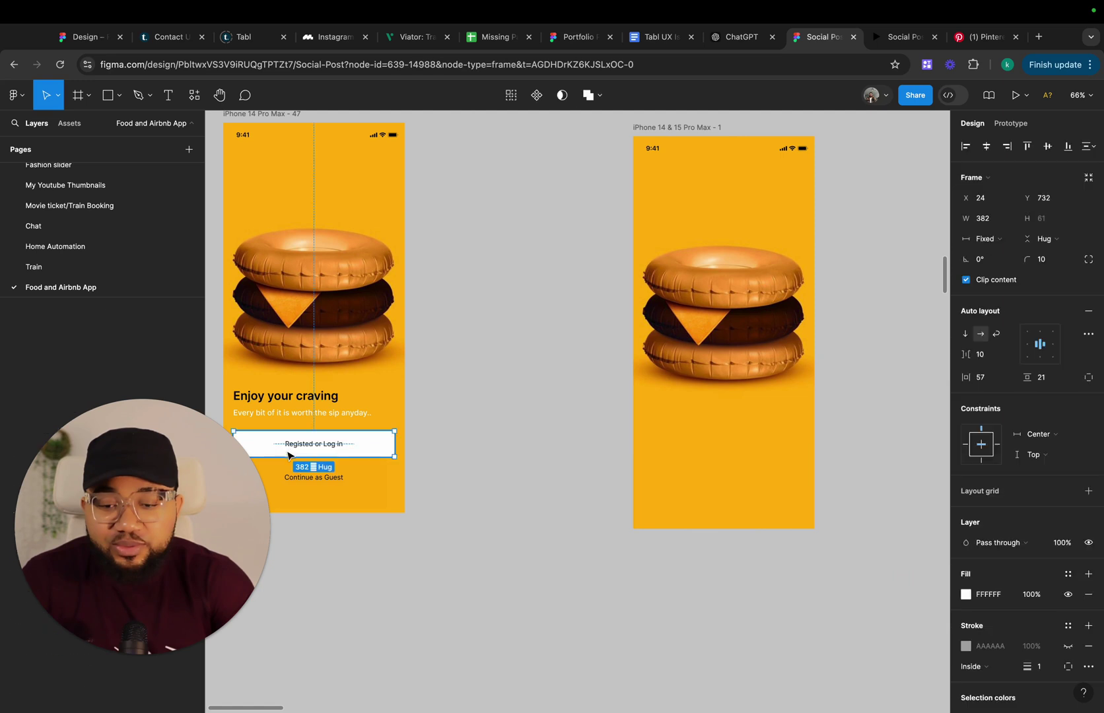
click(282, 400)
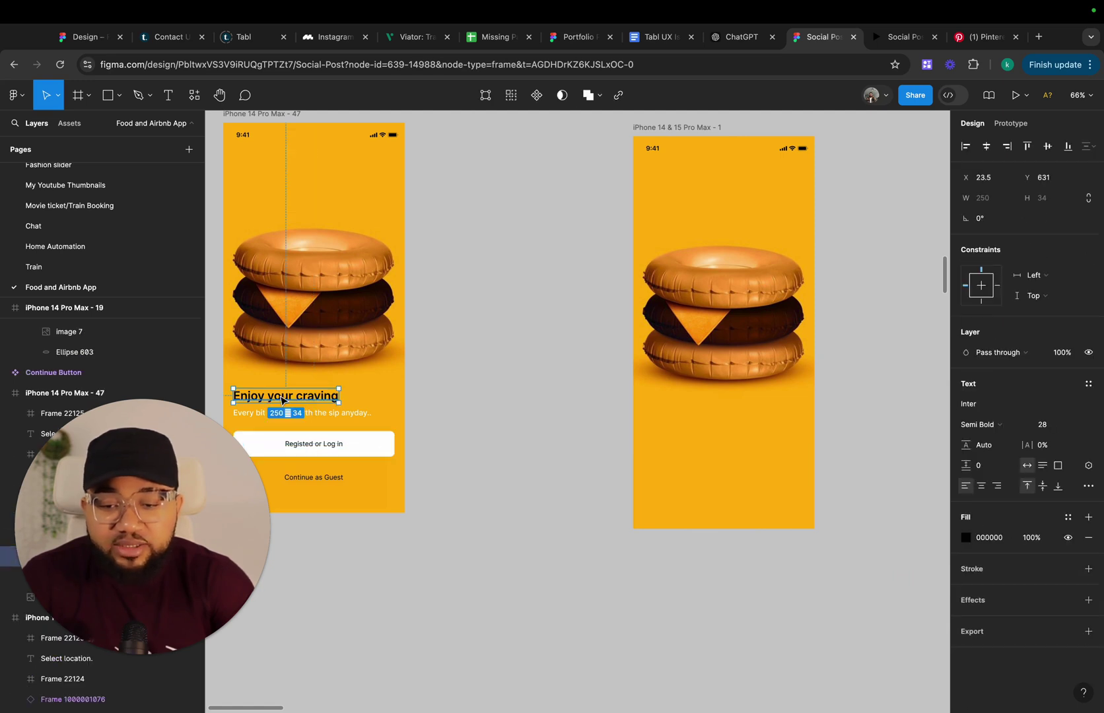
click(167, 97)
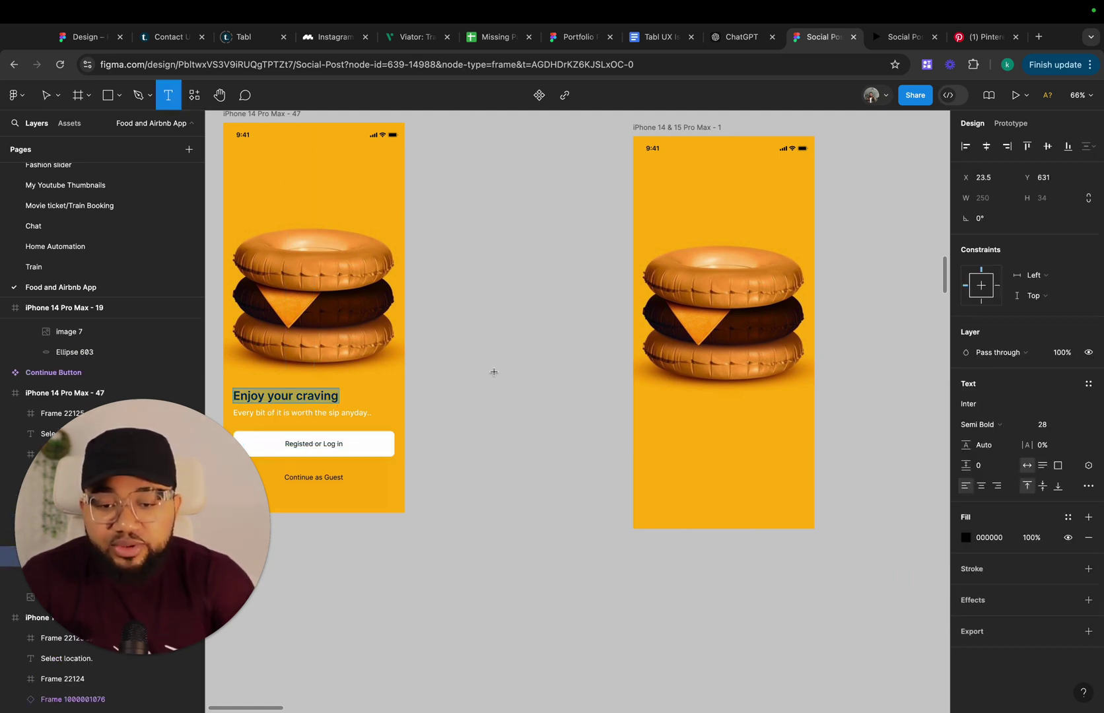
click(513, 438)
text(E)
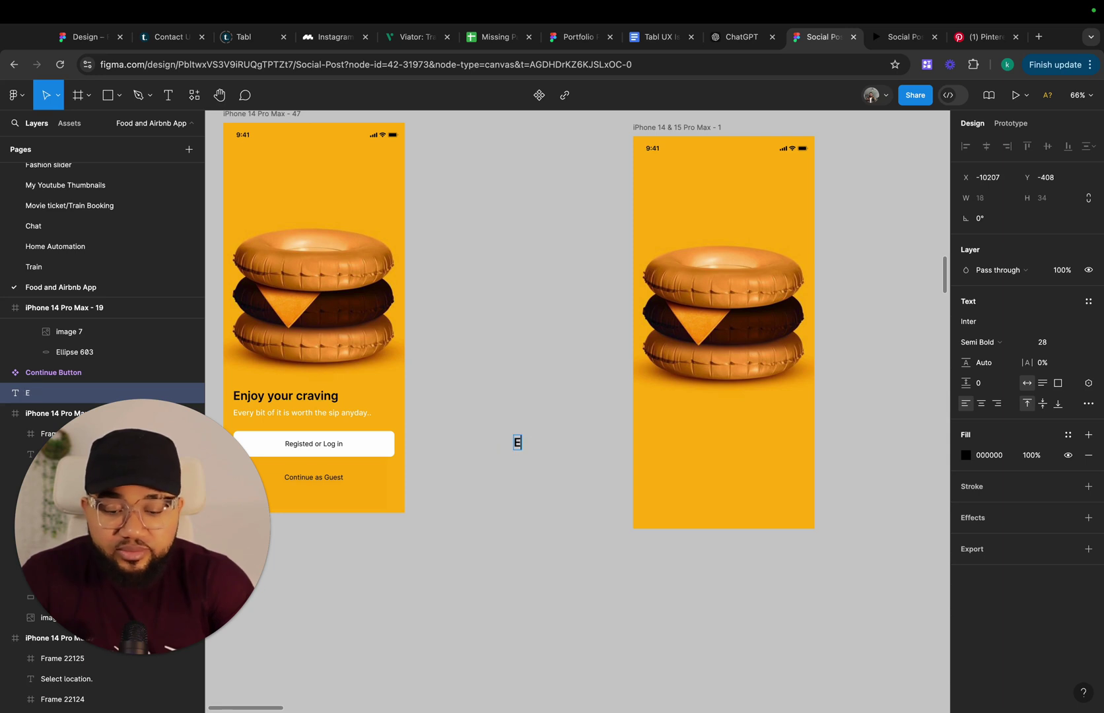
text(njoy)
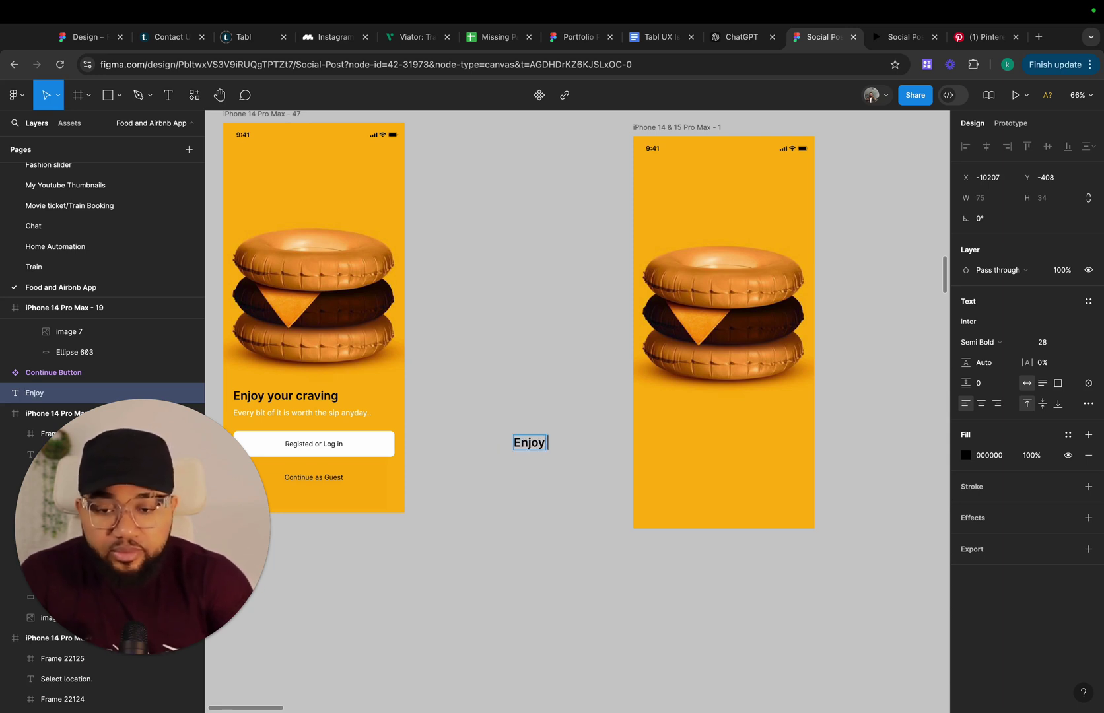
text( your)
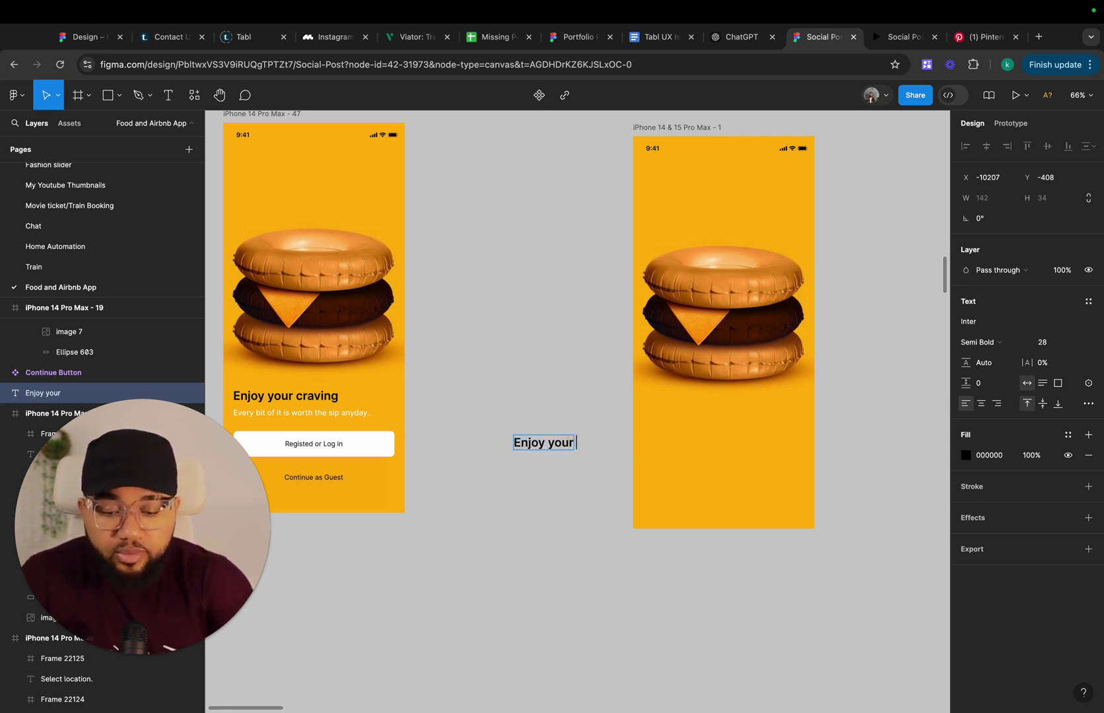
text( craving)
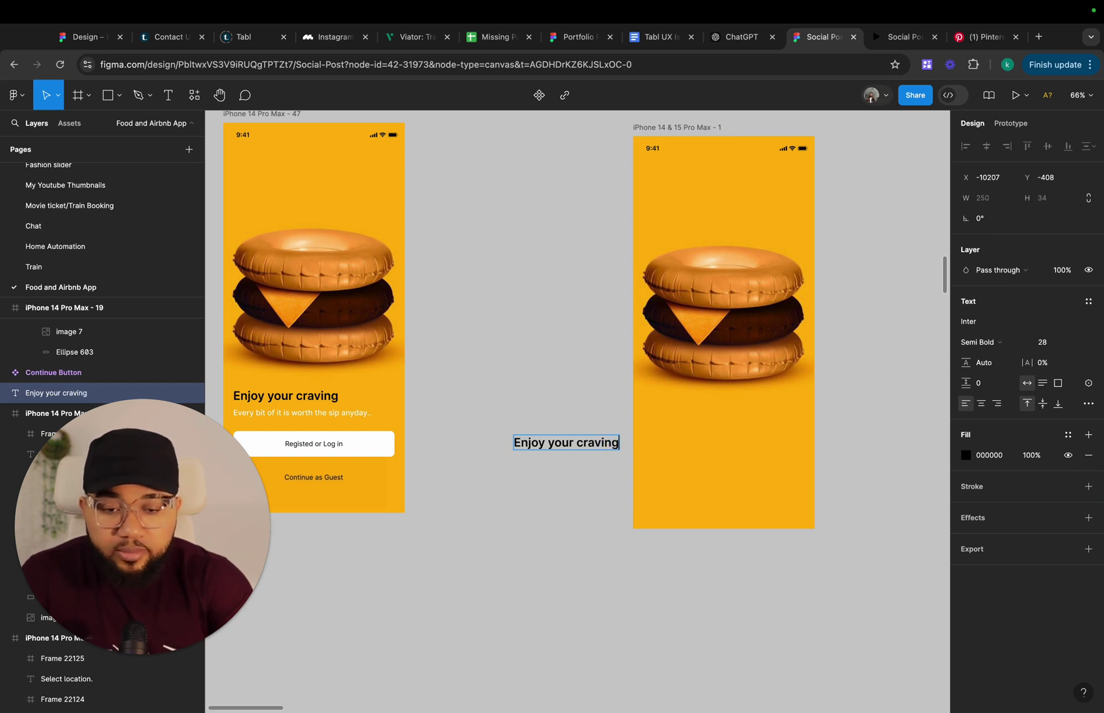
key(Escape)
Move the new heading into the iPhone 14 & 15 Pro Max frame below the burger and place a duplicate beneath it
drag(541, 450, 680, 449)
key(super+d)
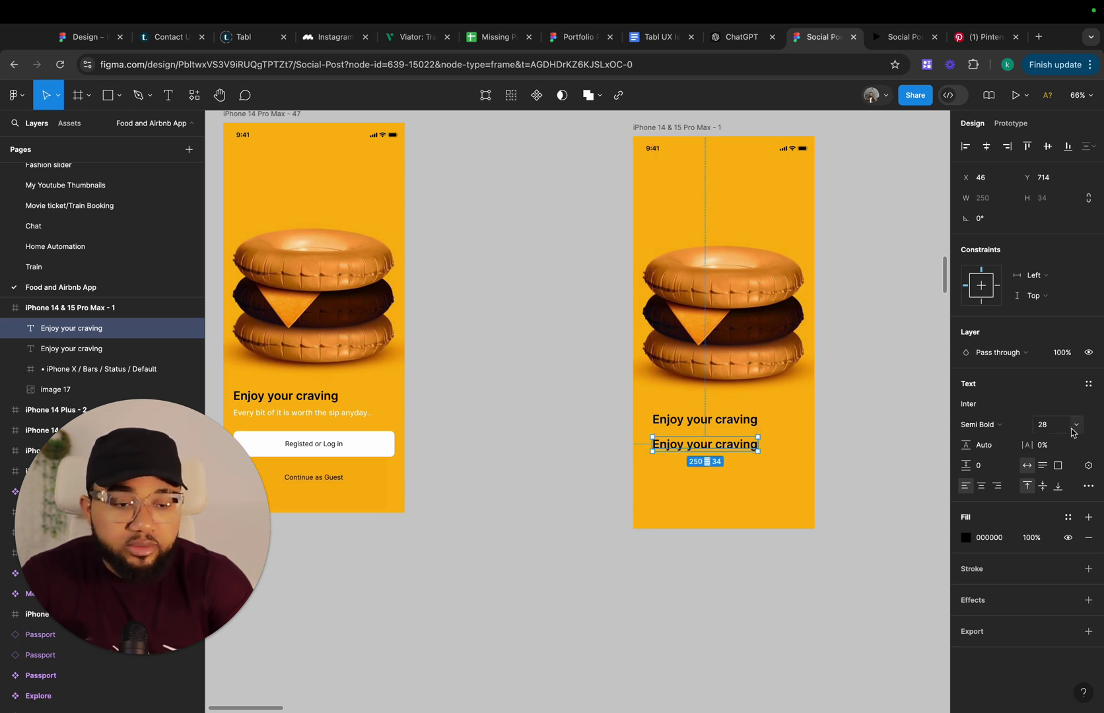
Set the duplicated heading's font size to 16, give it the White library fill, and move it up closer beneath the heading
click(1072, 425)
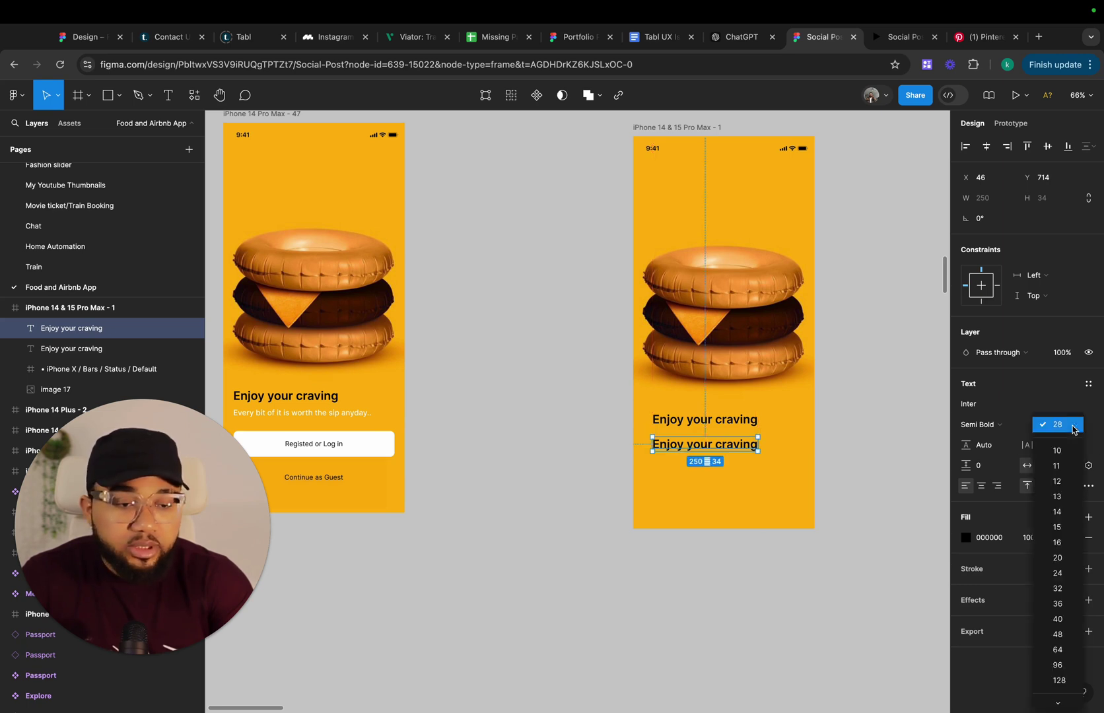
click(1064, 542)
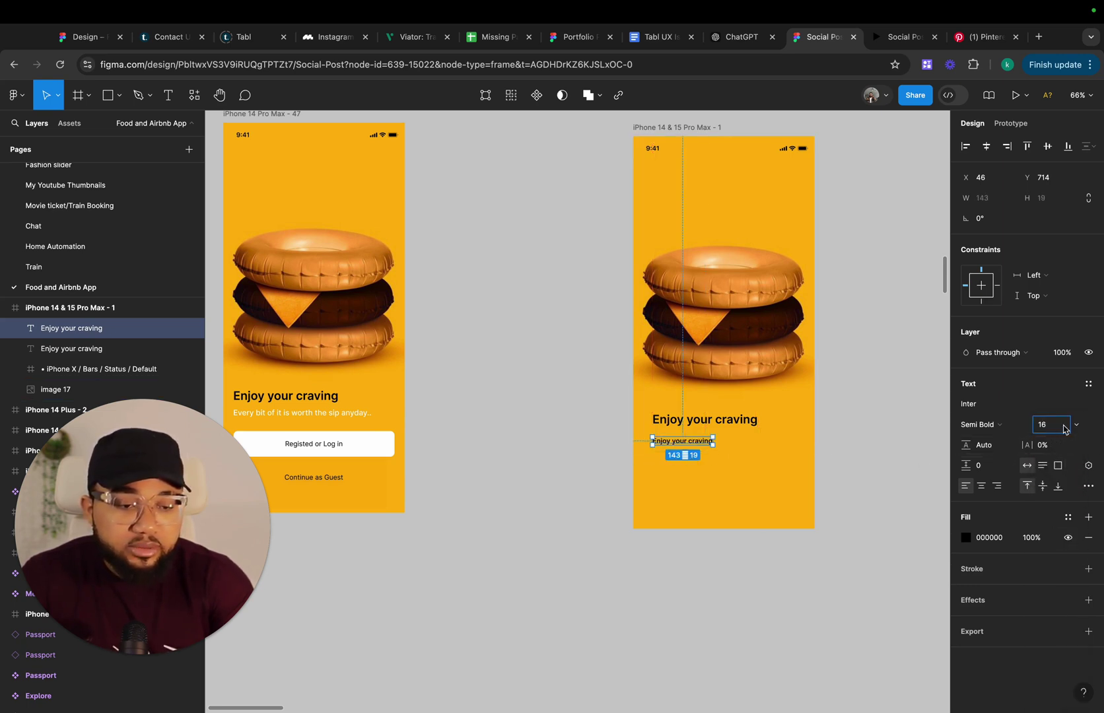
click(1068, 516)
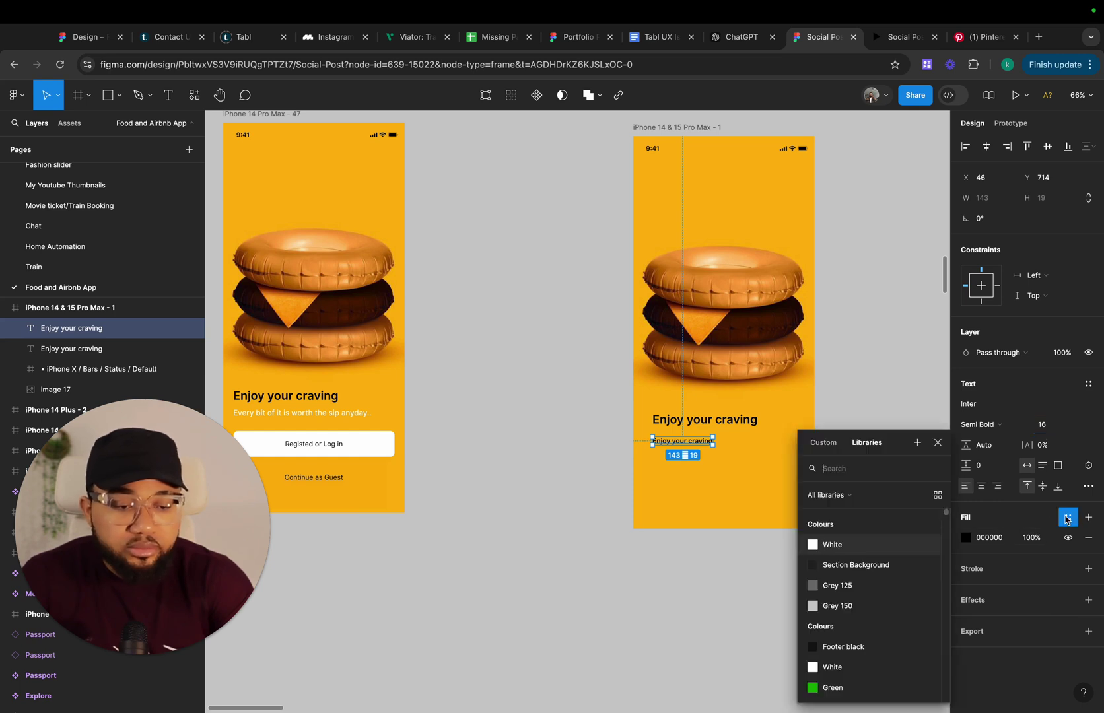
click(877, 550)
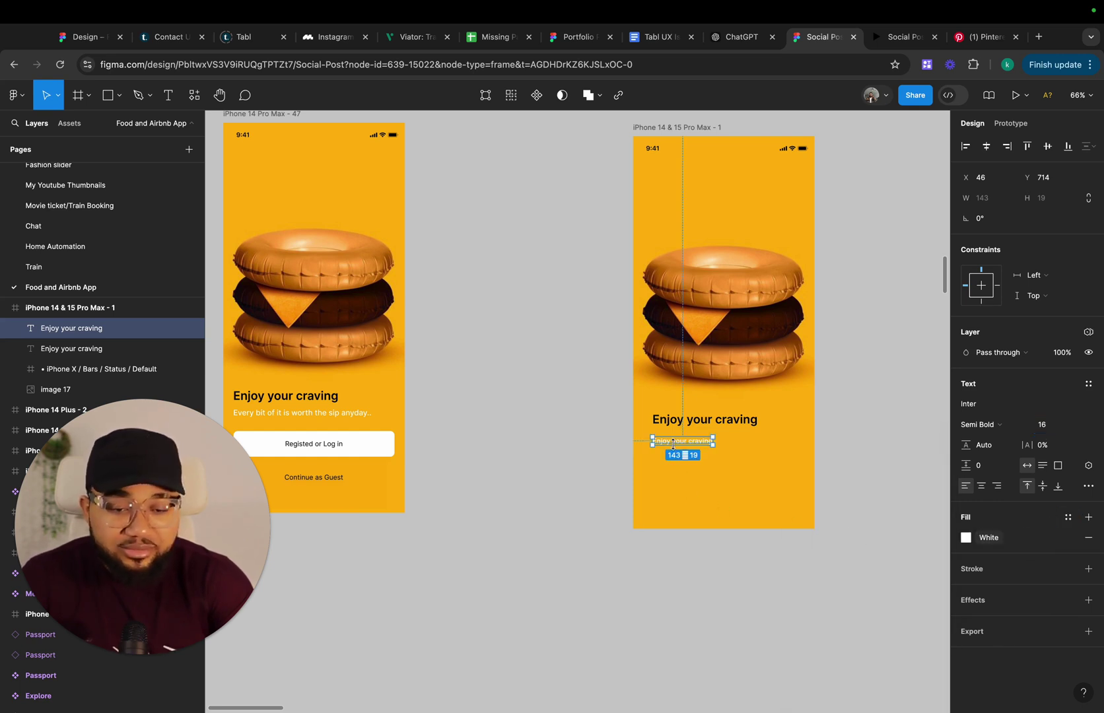
drag(675, 447, 675, 440)
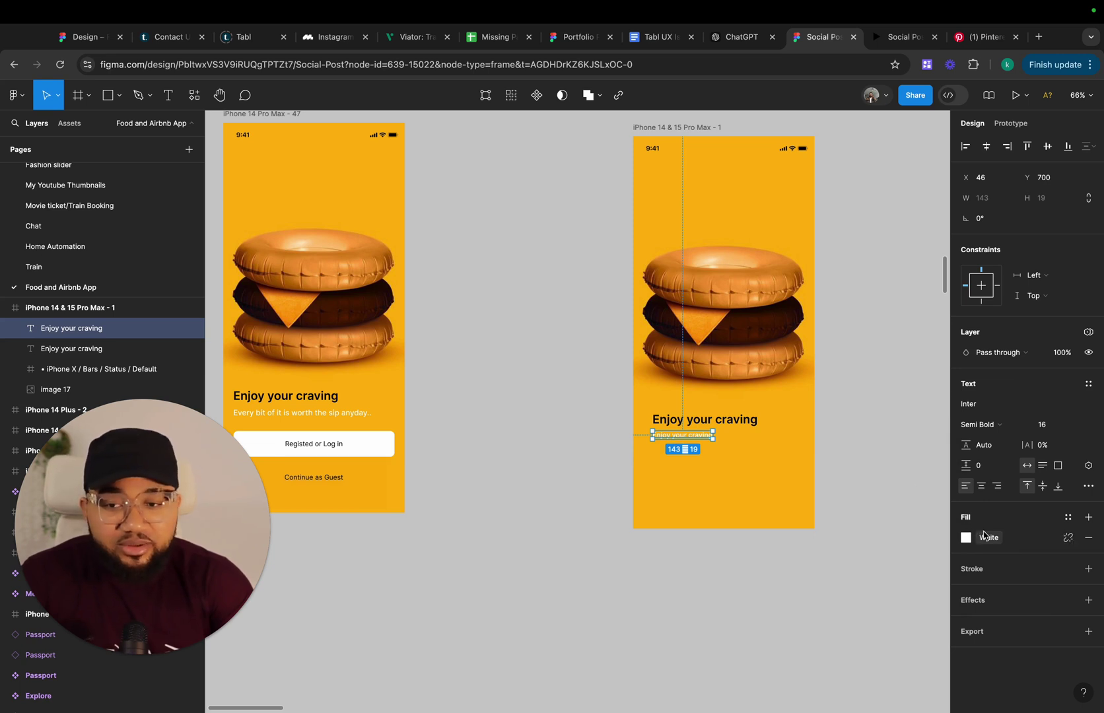
Replace the smaller text under the heading with "Every bit of it is worth the sip anyday..."
double_click(664, 441)
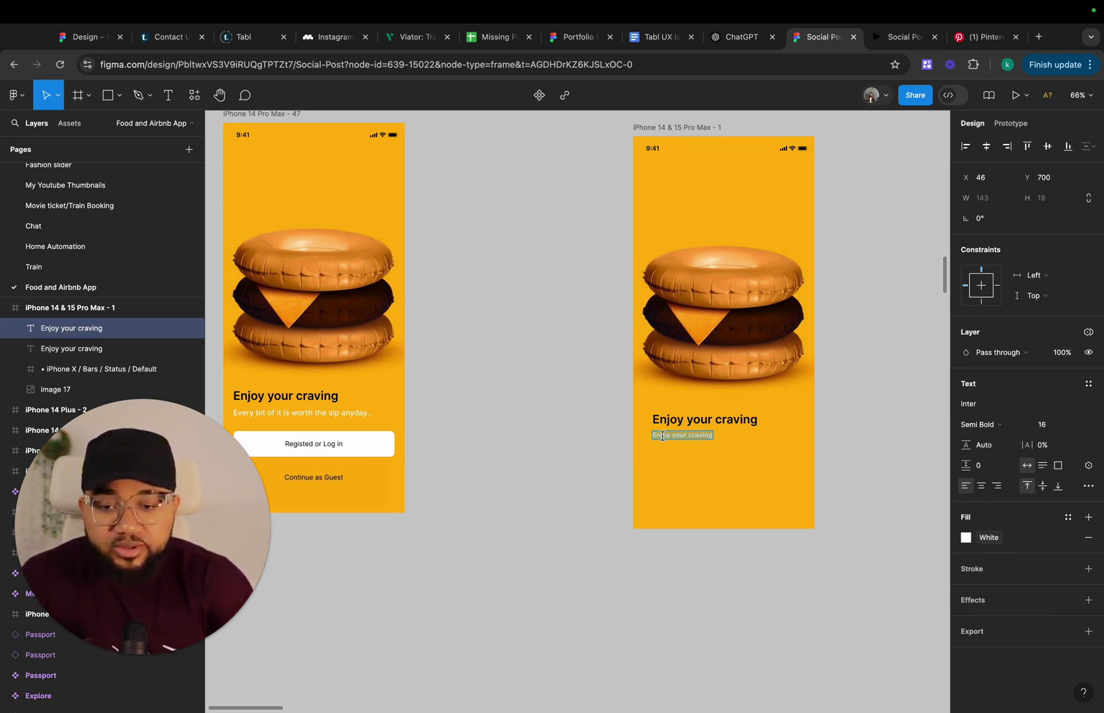
text(E)
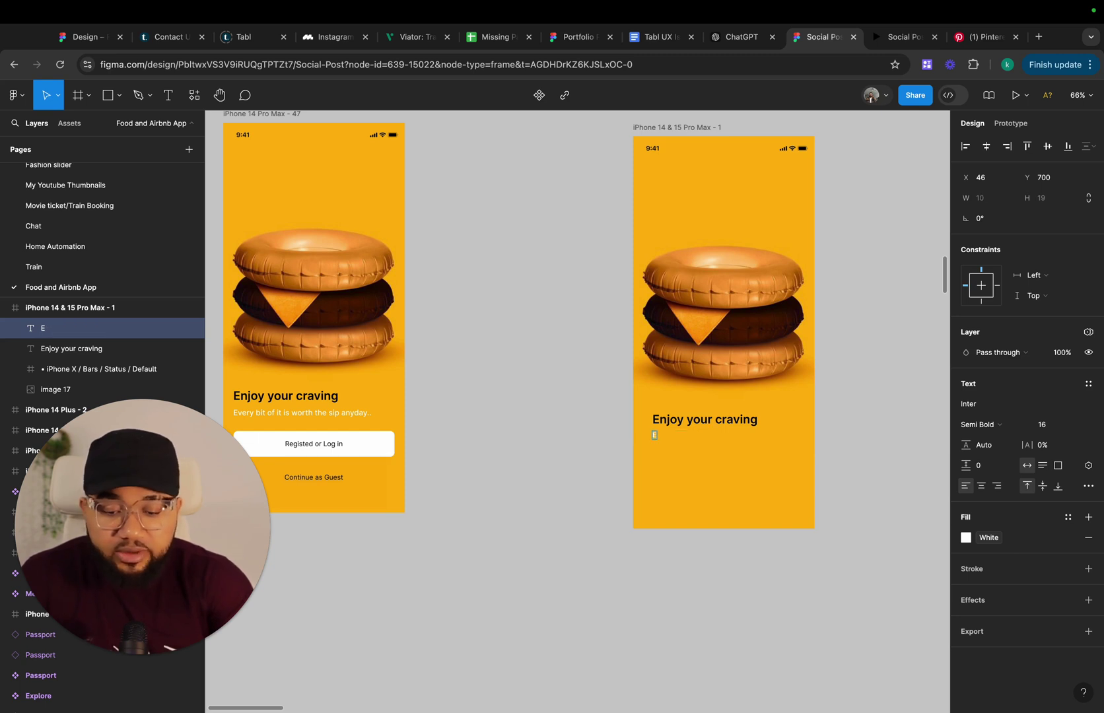
text(very bit of it is wo)
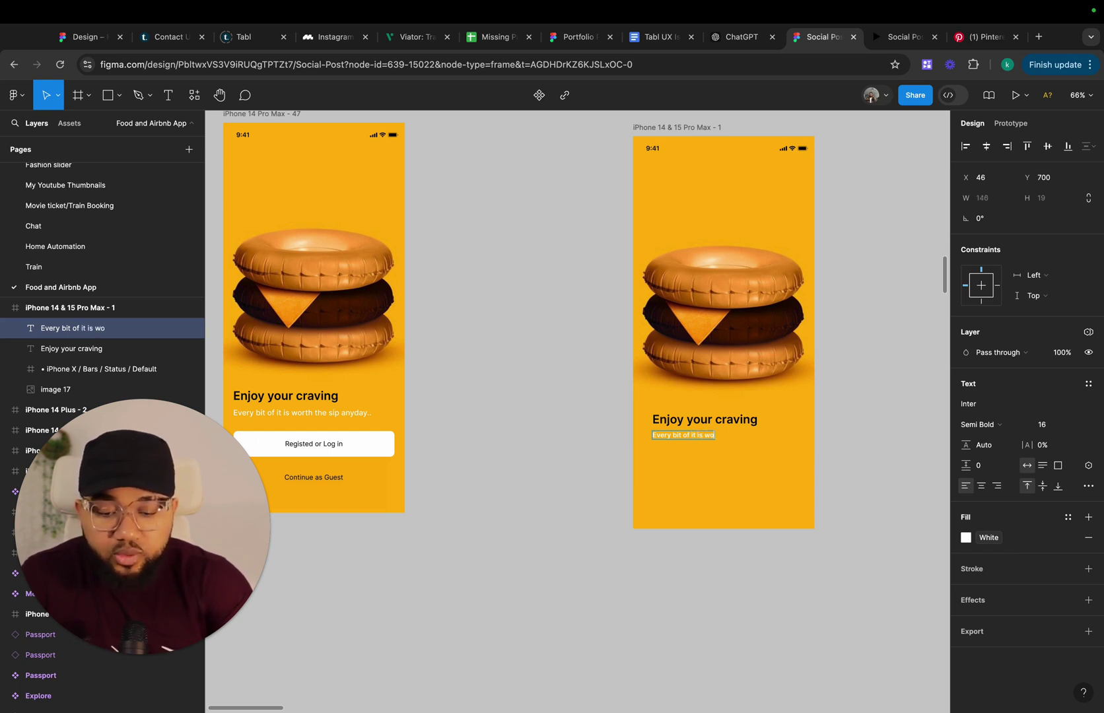
text(the sip a)
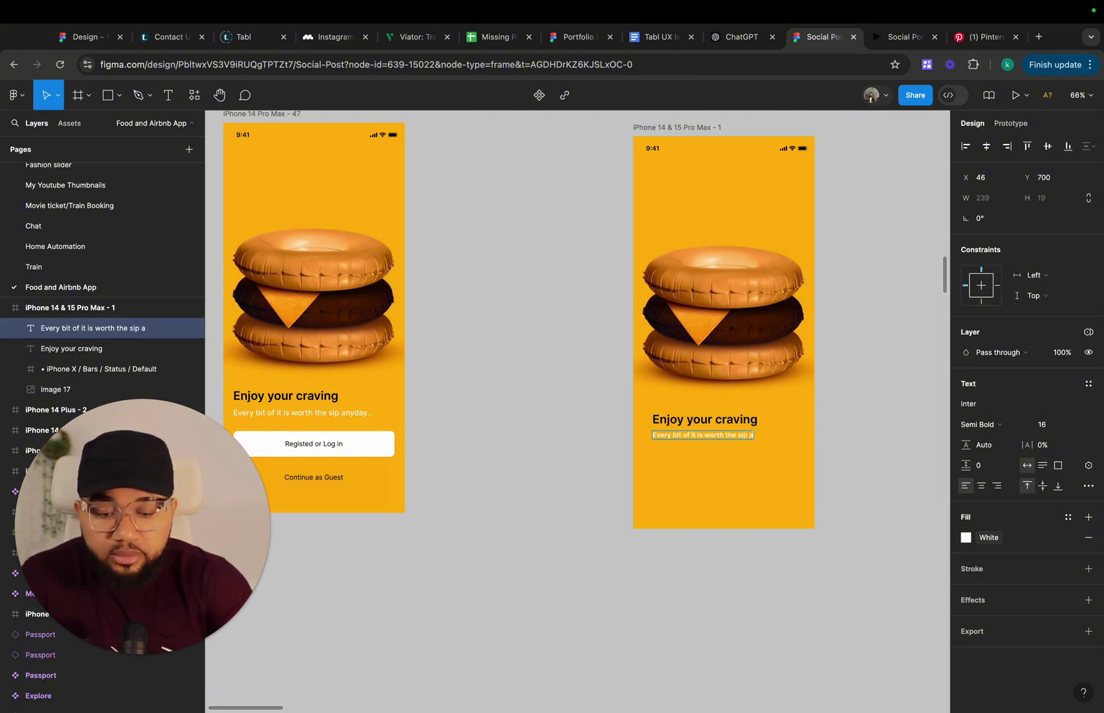
text(nyday...)
key(Escape)
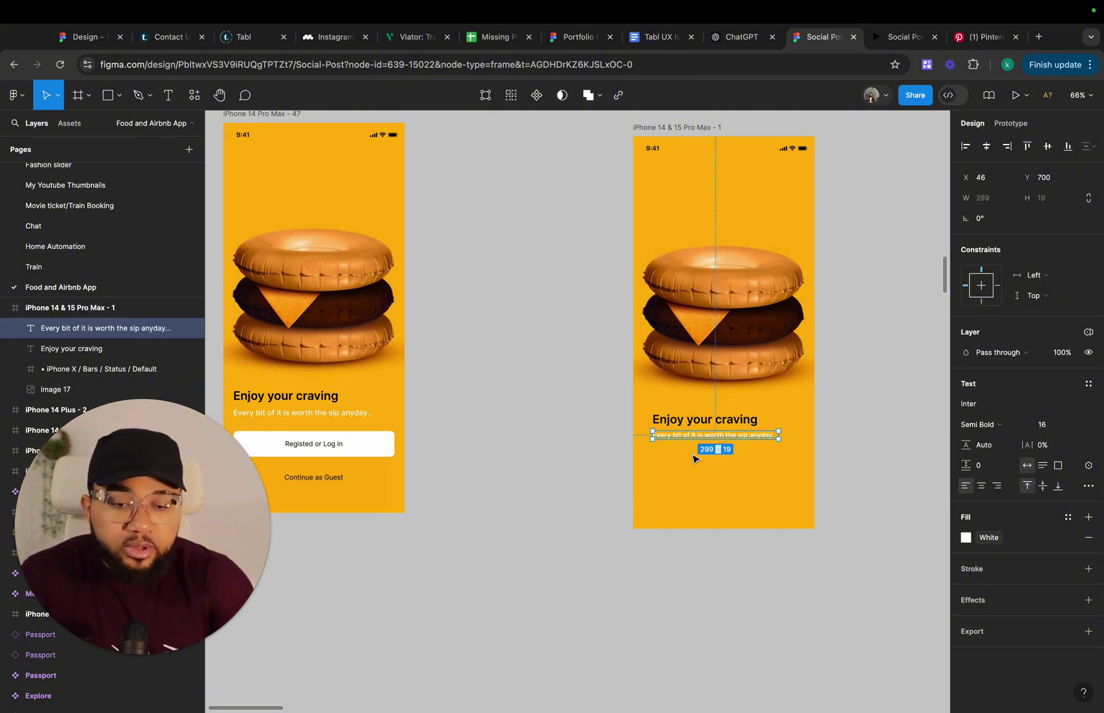
Nudge the tagline down to Y 702 and wrap it together with the "Enjoy your craving" heading in an auto layout
scroll(688, 462, up, 5)
drag(687, 462, 688, 463)
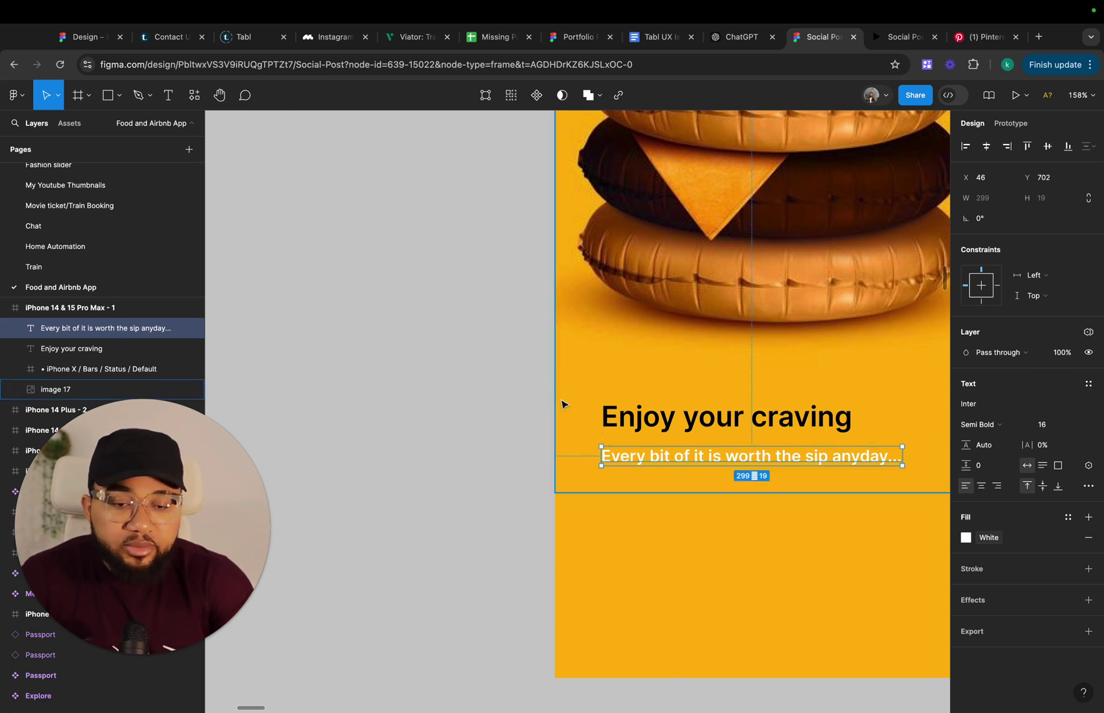
click(627, 416)
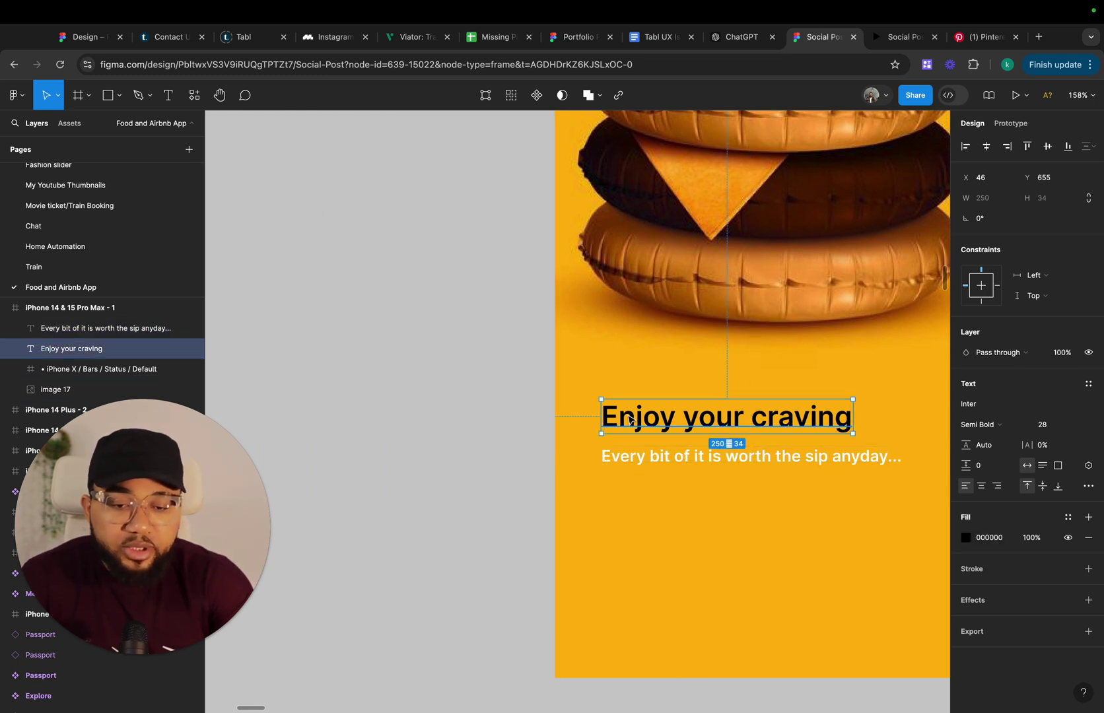
shift+click(652, 462)
click(650, 463)
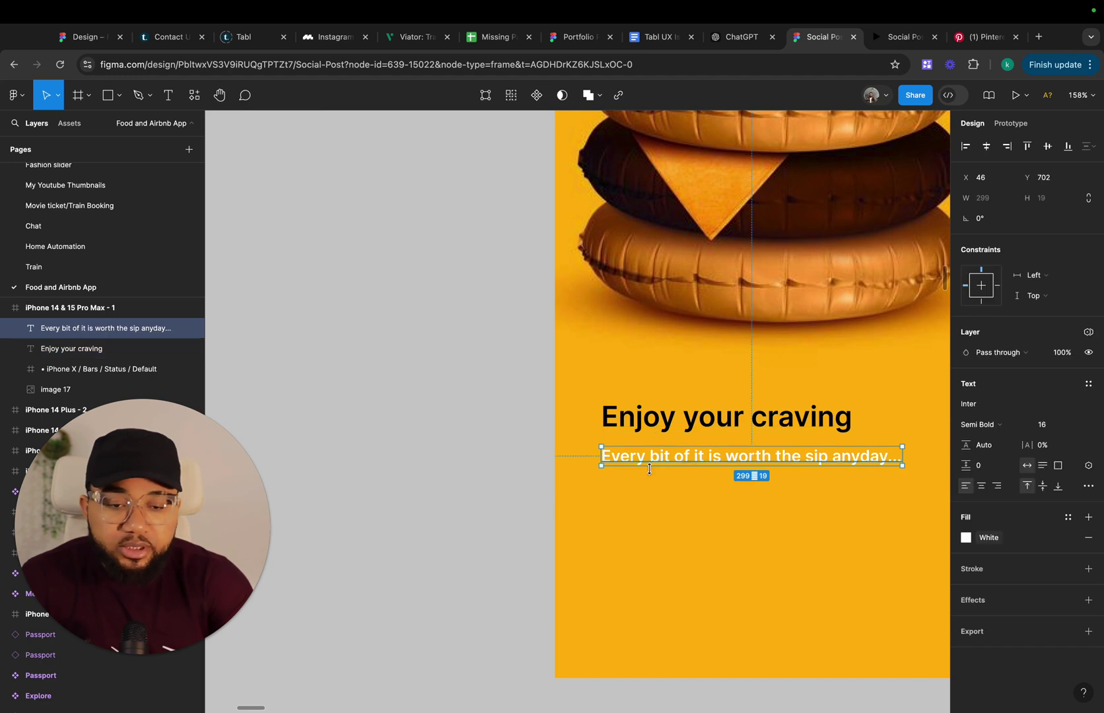
shift+click(647, 421)
key(shift+a)
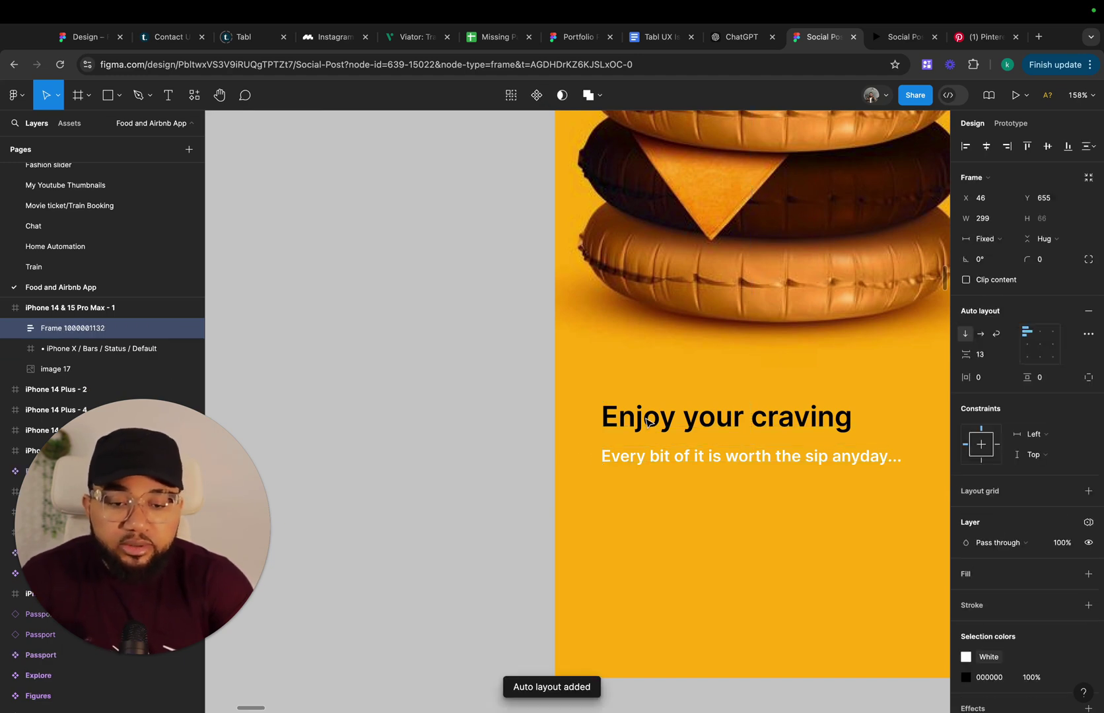
Add a "Register or Log in" text on the empty canvas between the two screens
scroll(647, 419, down, 5)
scroll(648, 409, left, 3)
scroll(649, 409, down, 2)
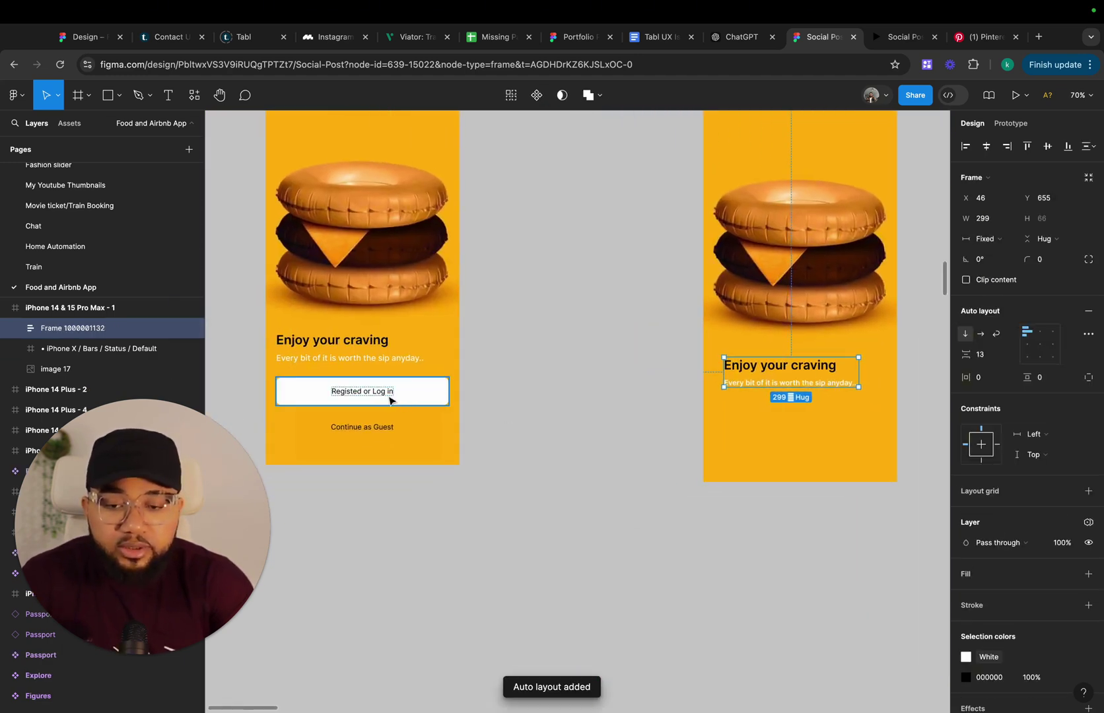
click(167, 98)
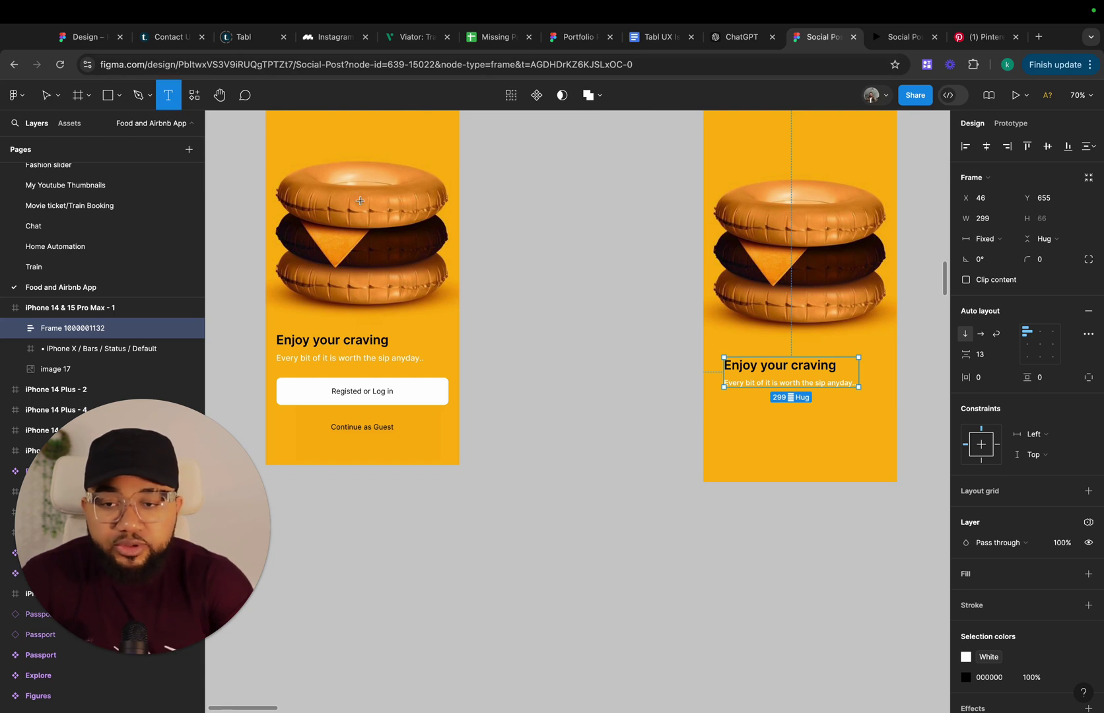
click(548, 404)
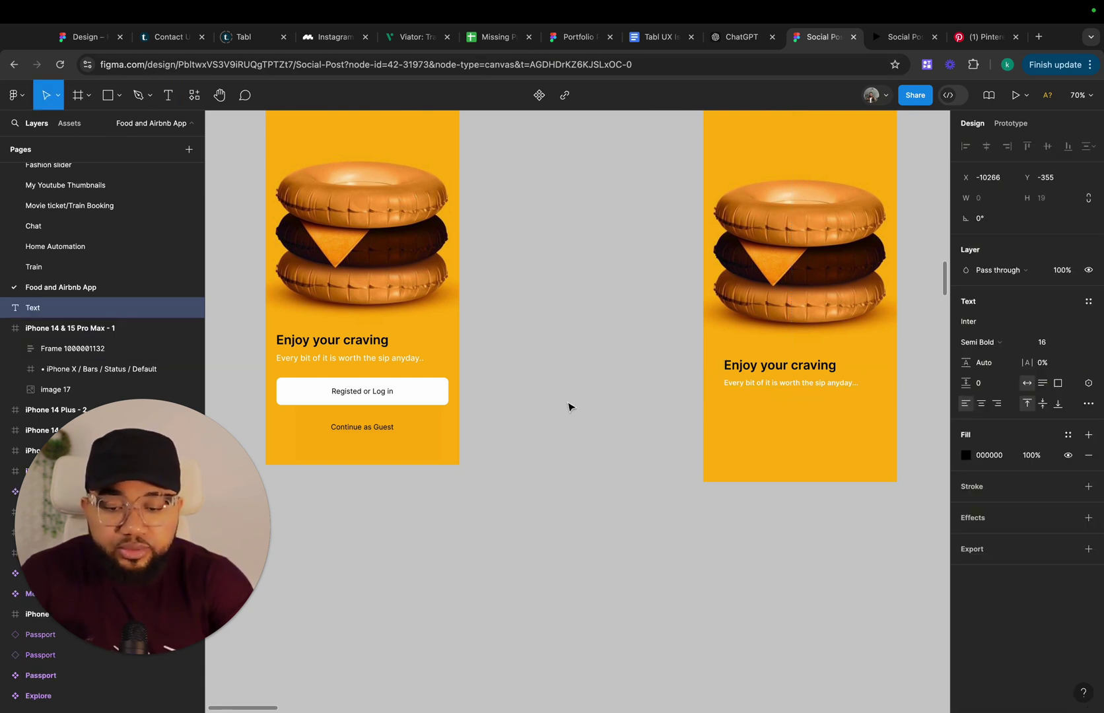
text(Regis)
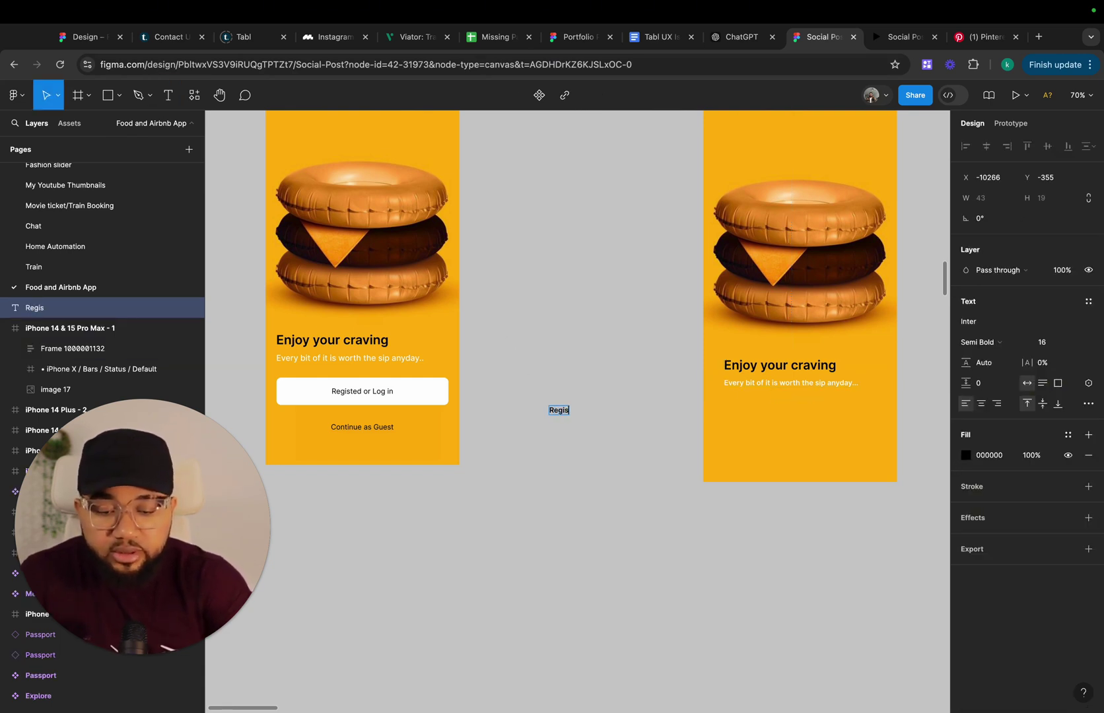
text(ter or Log in)
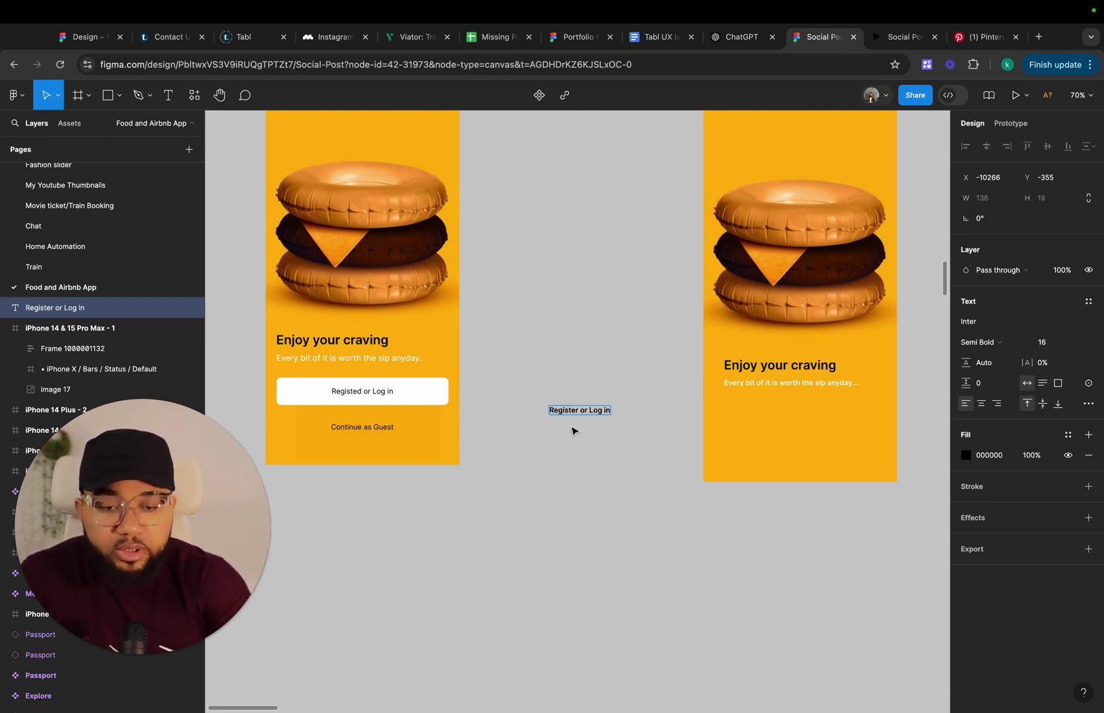
key(Escape)
click(578, 477)
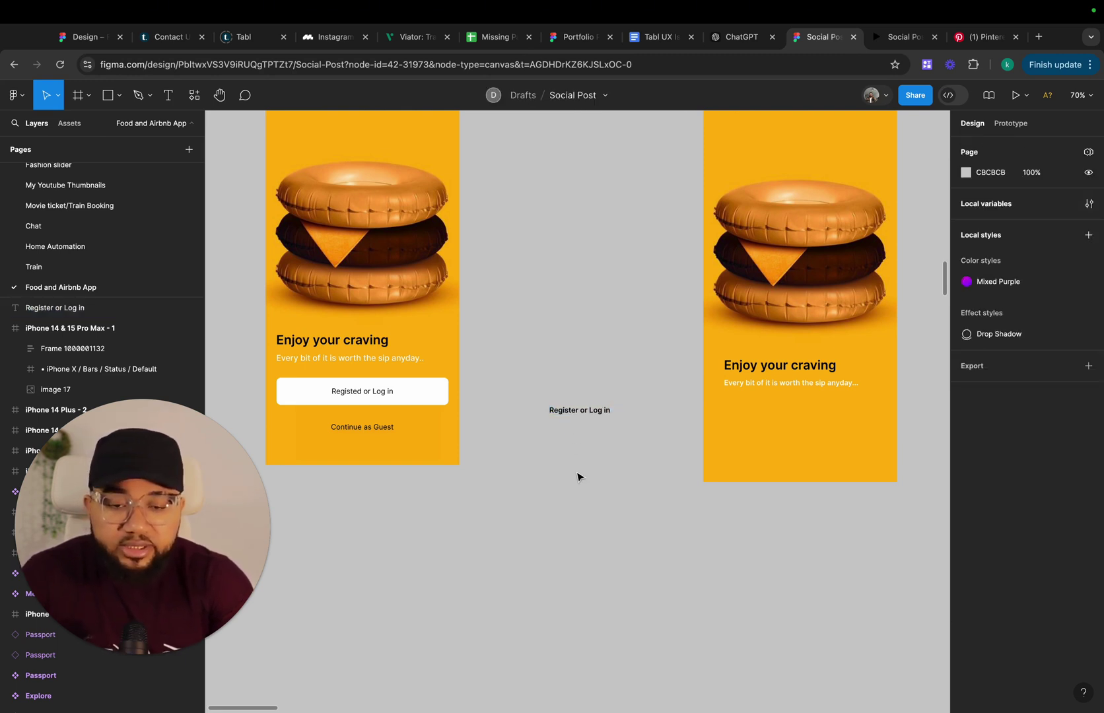
Wrap the "Register or Log in" text in an auto layout frame about 228 wide and rename the frame Button
click(571, 410)
key(shift+a)
drag(542, 410, 512, 410)
double_click(569, 392)
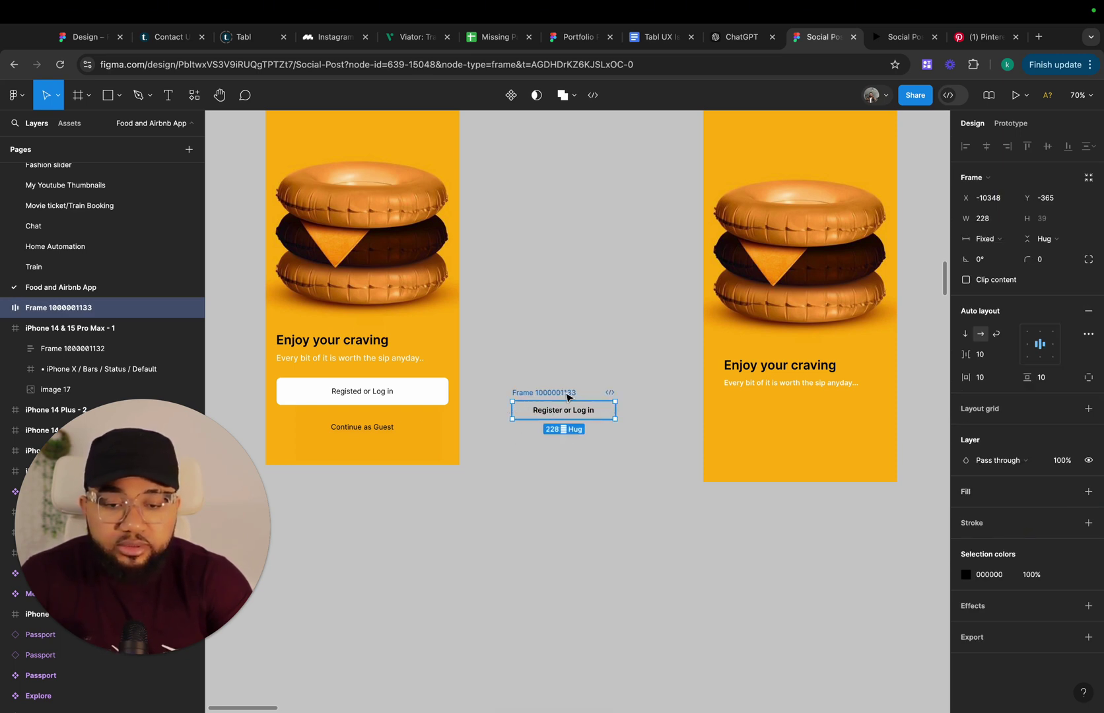
text(Butto)
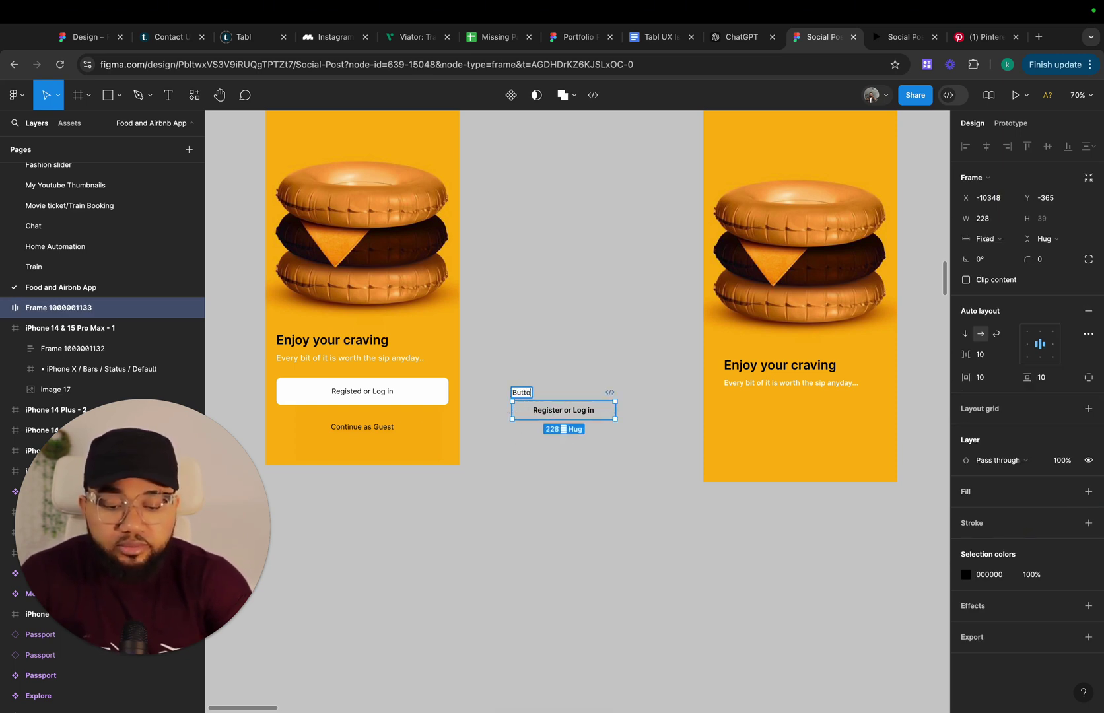
key(Return)
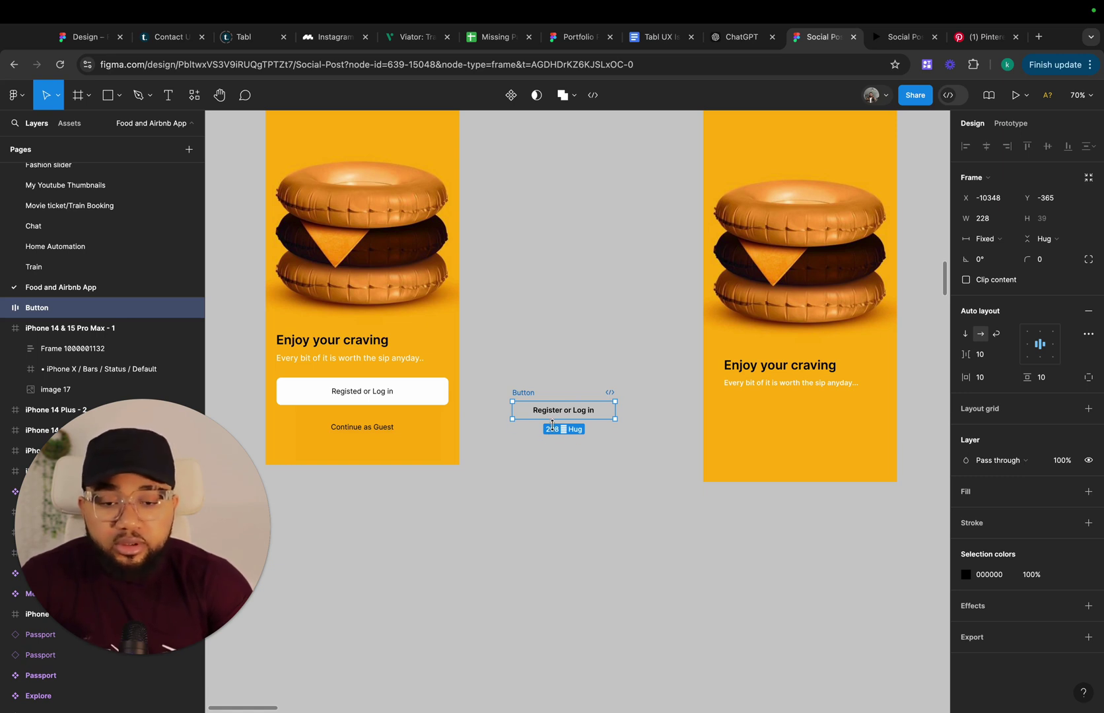
Resize the Button frame to about 314 by 61 and apply the White library fill
drag(551, 423, 552, 429)
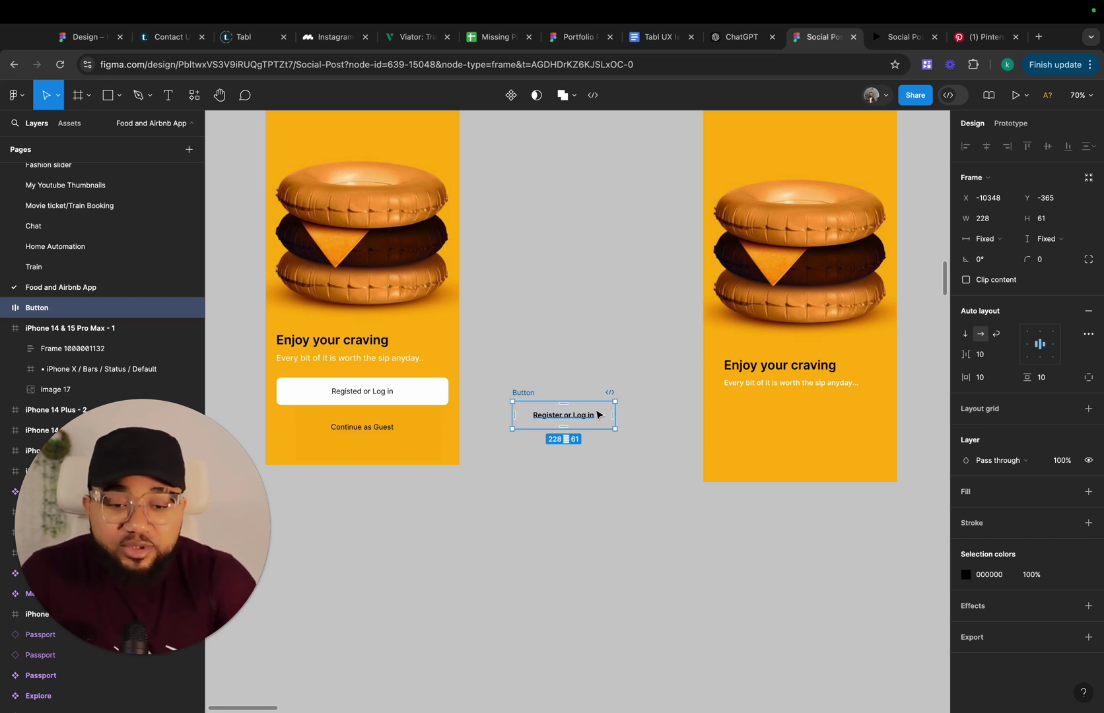
click(1068, 491)
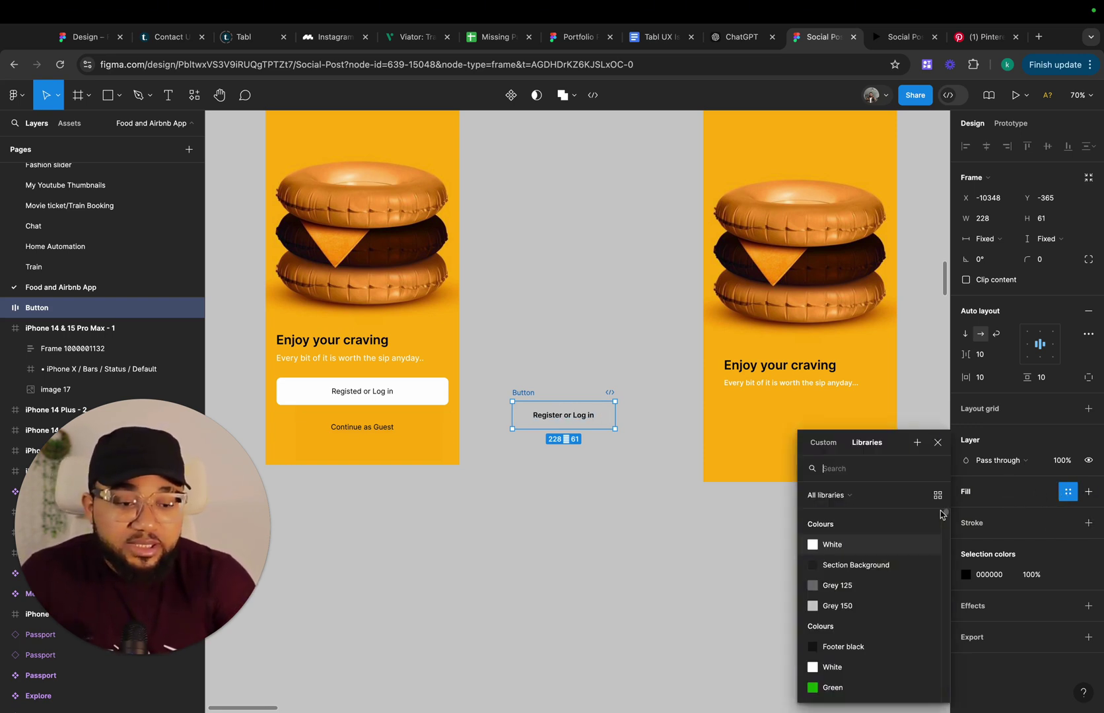
click(833, 544)
drag(615, 415, 653, 414)
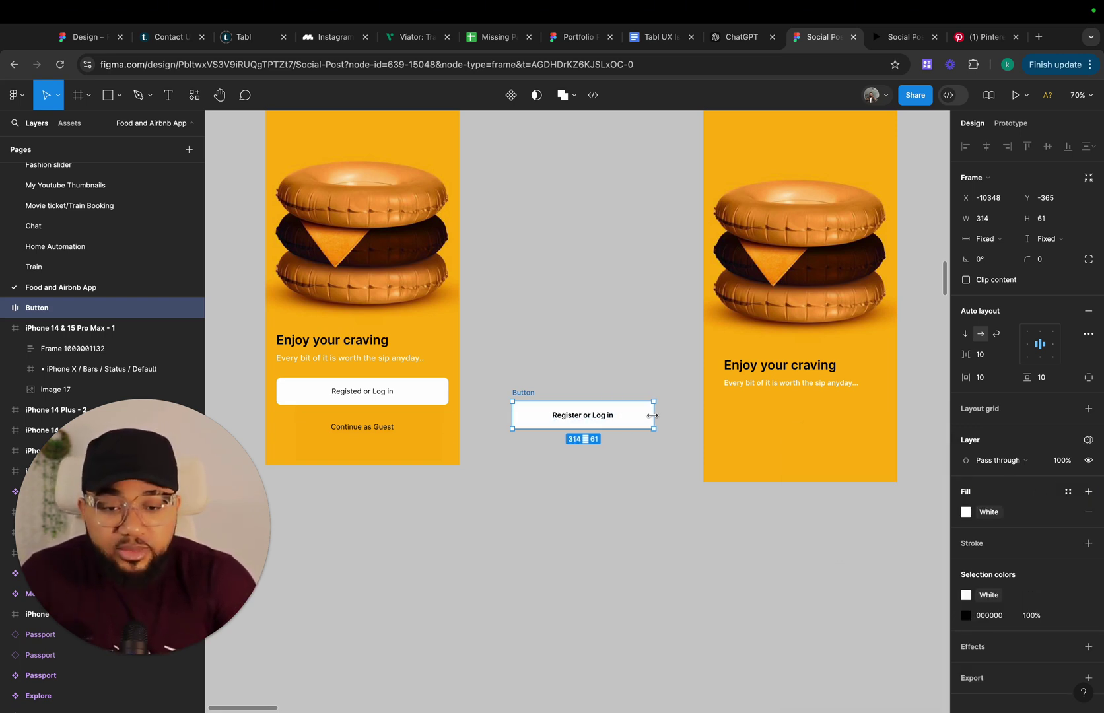
Move the Button into the iPhone 14 & 15 Pro Max frame below the tagline and set its corner radius to 10
drag(567, 400, 775, 398)
click(1046, 260)
text(10)
key(Return)
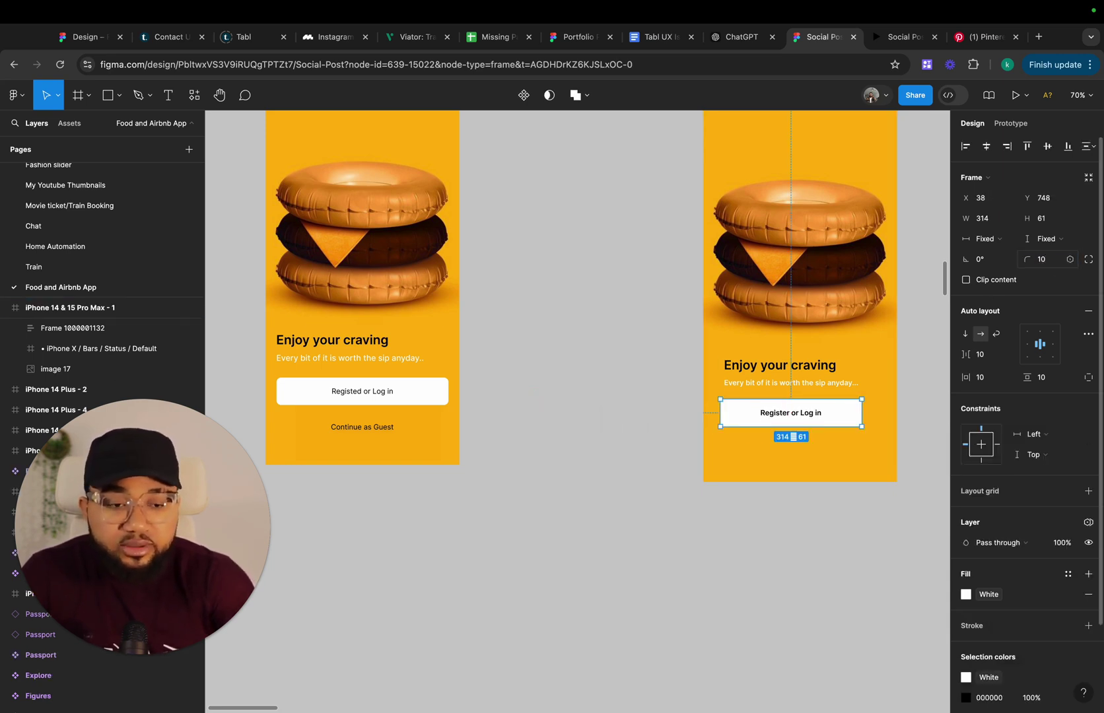
Widen the button to about 368 across the screen and align the heading and tagline block with its left edge at X 31
click(916, 508)
scroll(901, 424, up, 3)
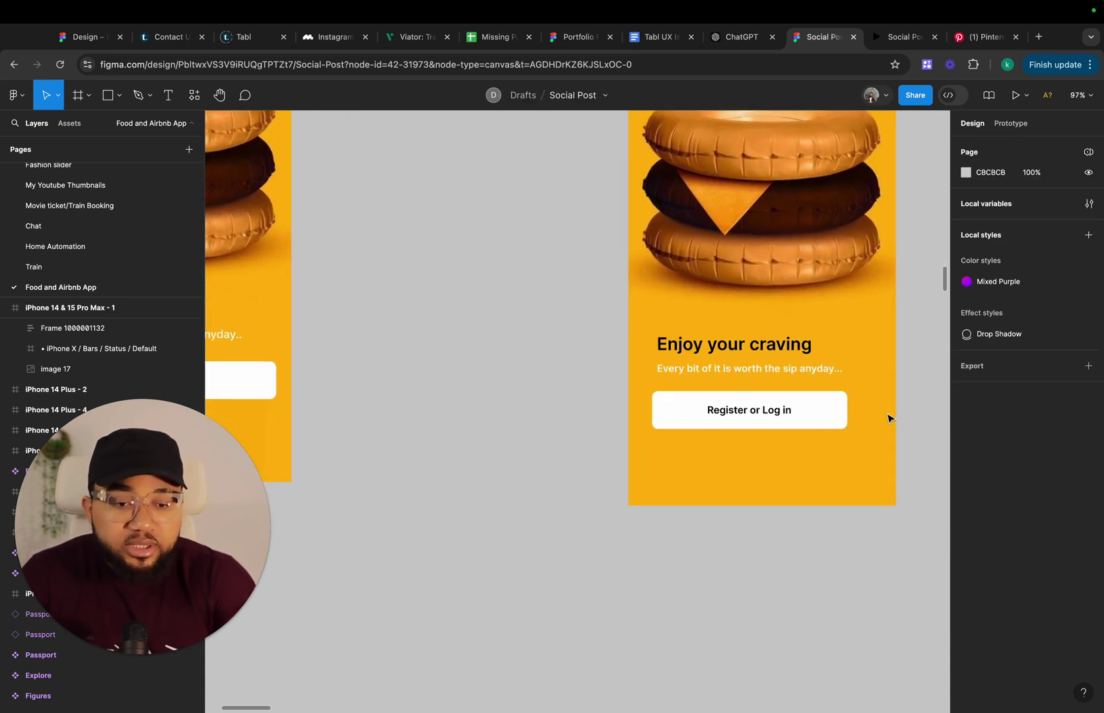
click(812, 416)
drag(841, 407, 881, 407)
click(747, 344)
drag(720, 352, 711, 353)
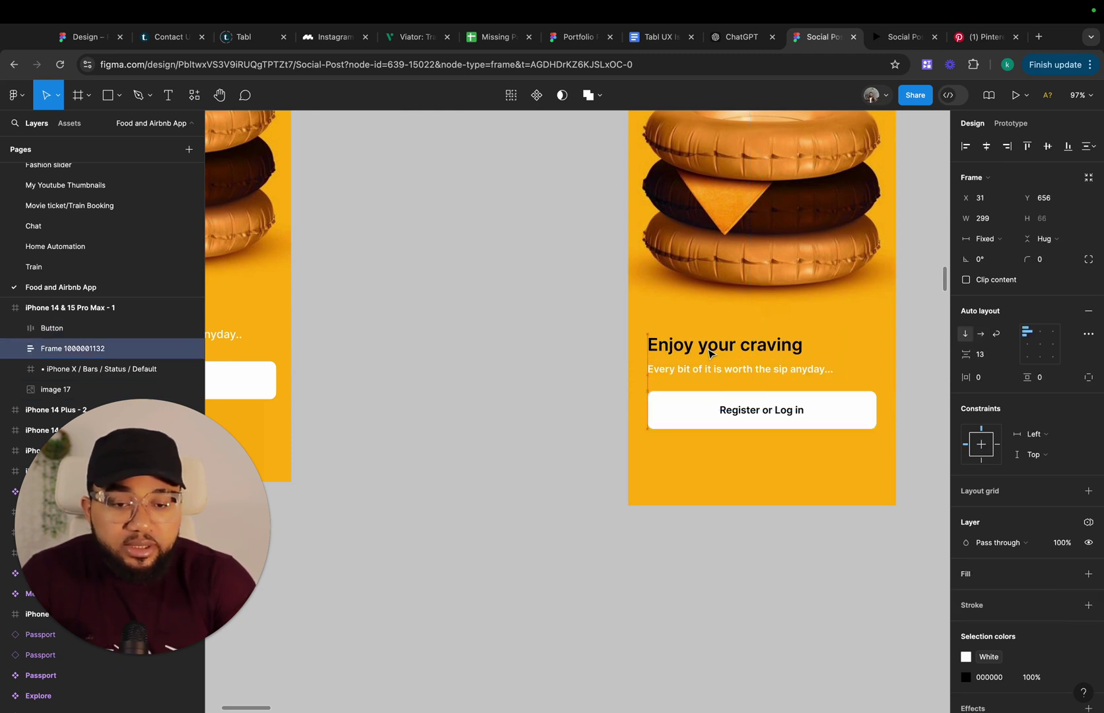
scroll(660, 423, down, 3)
scroll(660, 423, left, 3)
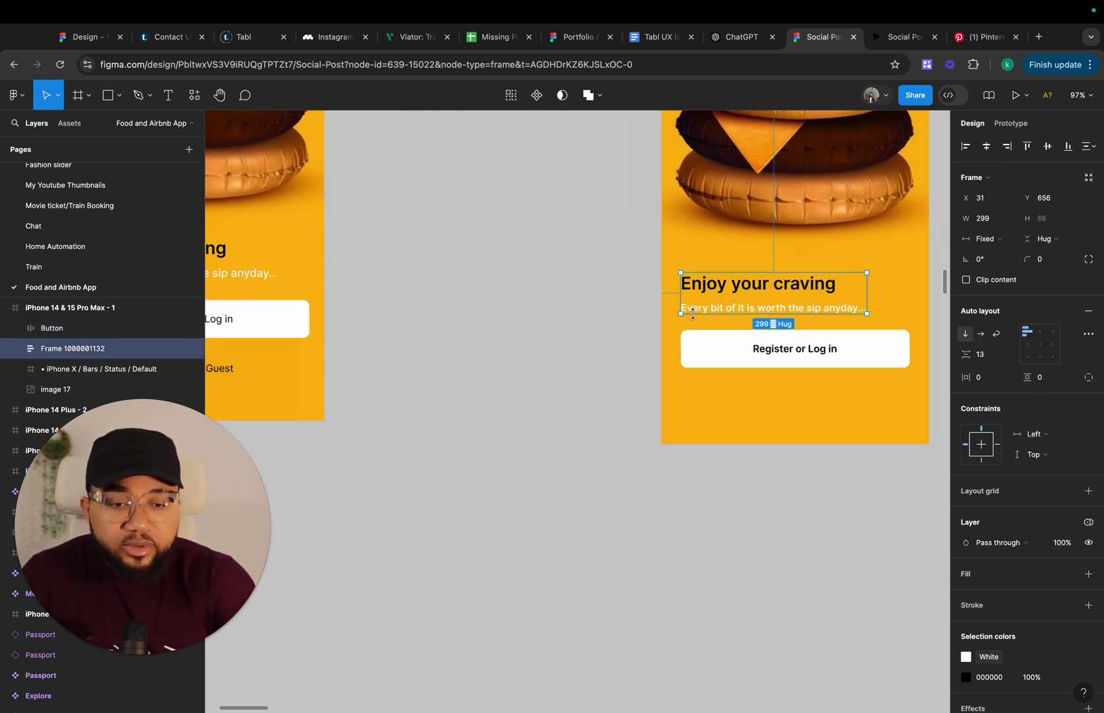
scroll(708, 410, down, 1)
scroll(708, 410, left, 2)
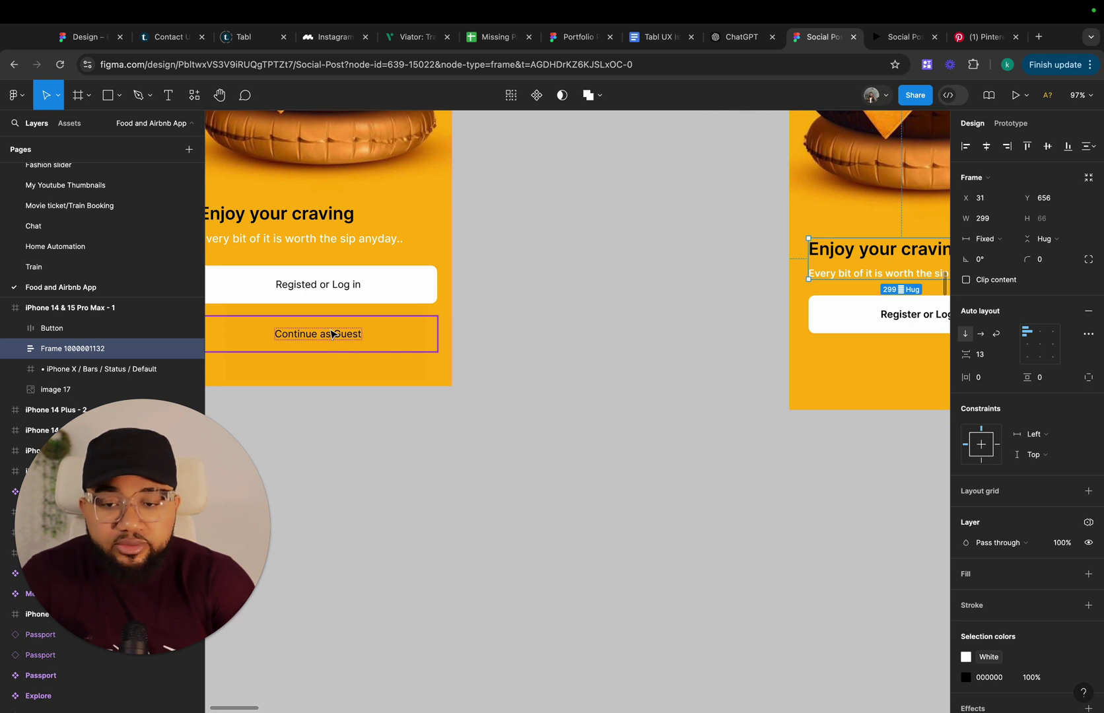
click(169, 97)
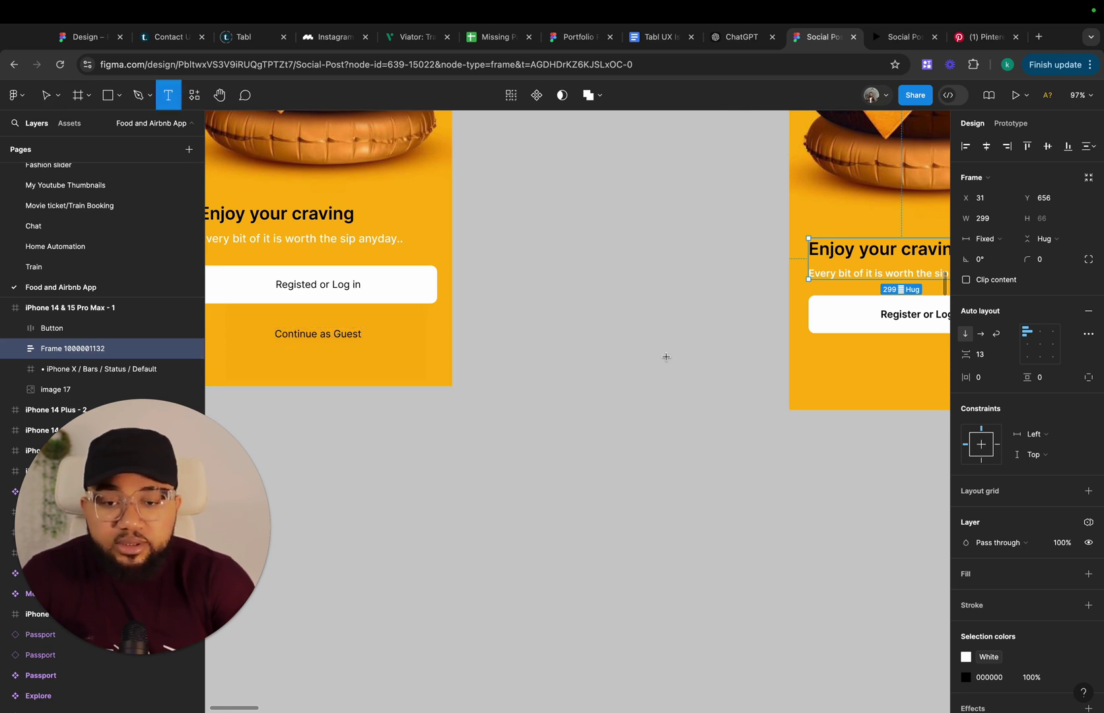
click(640, 377)
key(Escape)
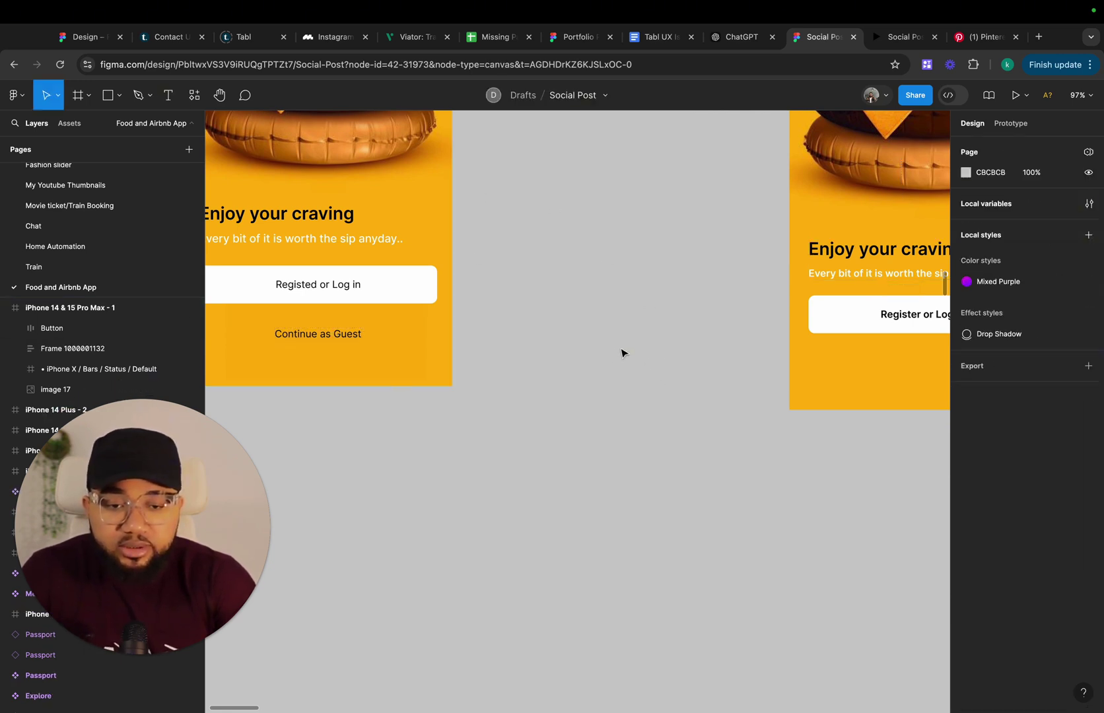
Move the button out of the frame onto the canvas, convert it to a component, and add a second variant
click(855, 317)
key(ctrl+v)
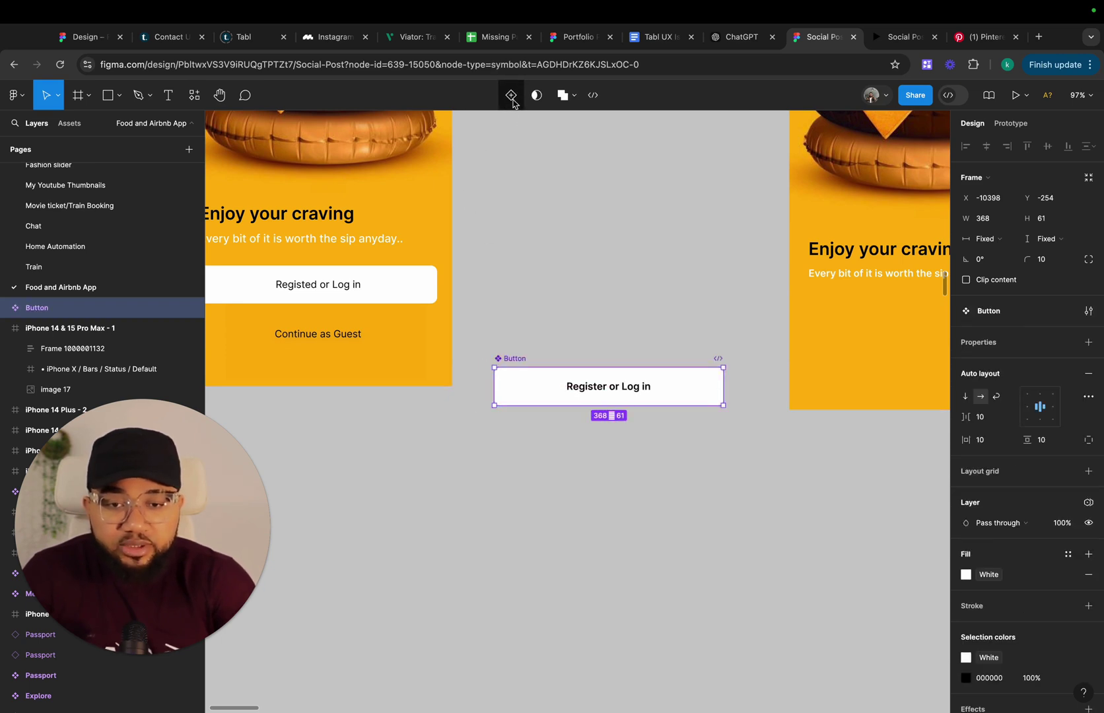
click(523, 95)
Change the label text in both variants of the button component to Button
double_click(598, 391)
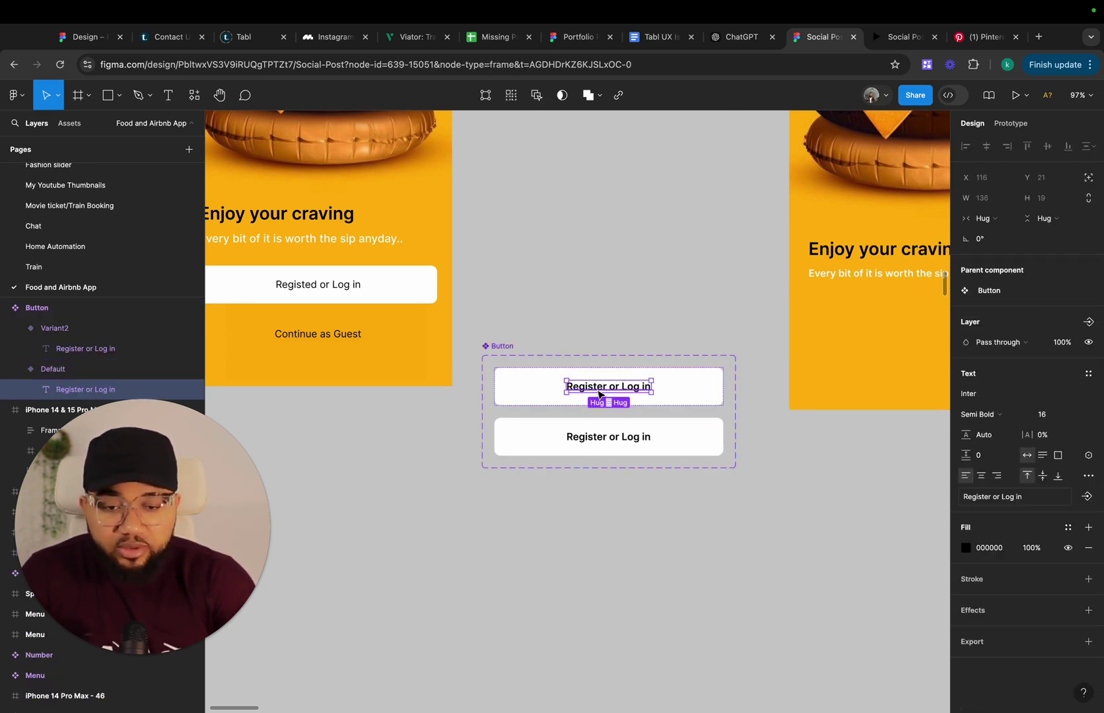
double_click(602, 392)
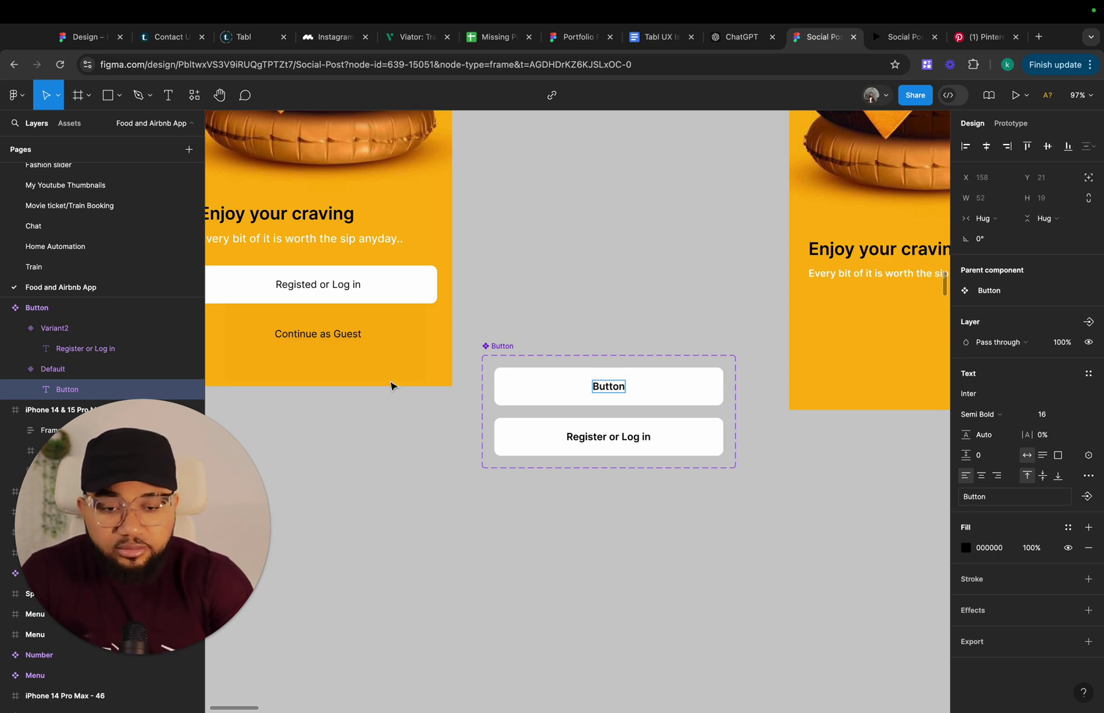
double_click(581, 439)
key(BackSpace)
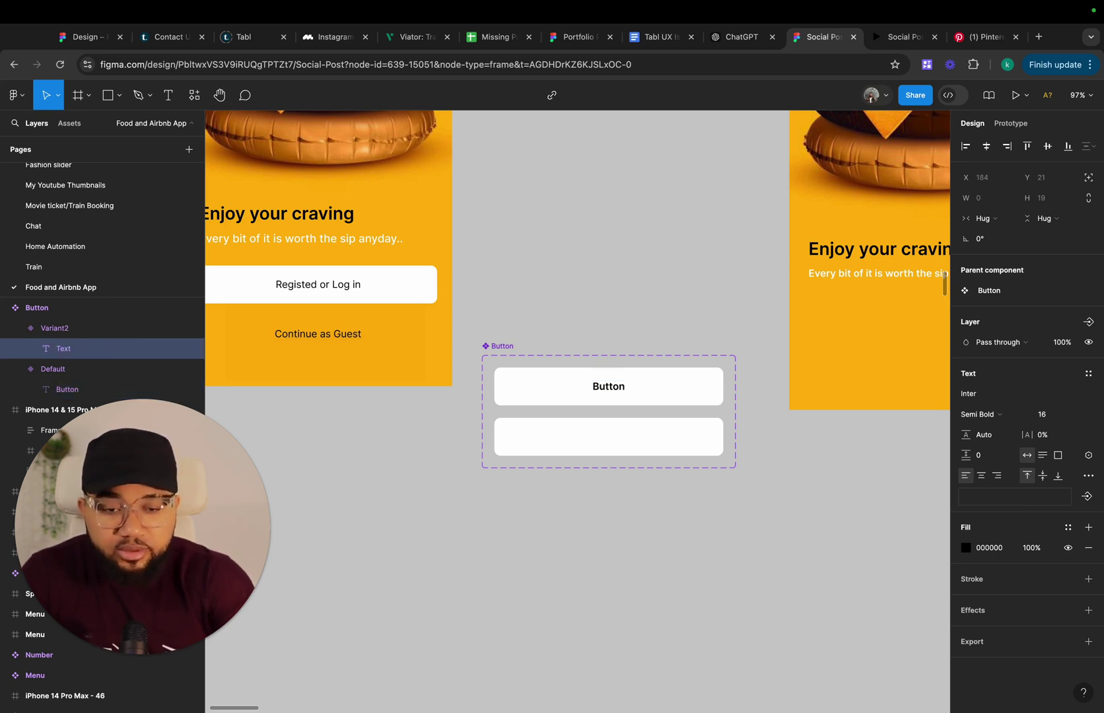
text(Button)
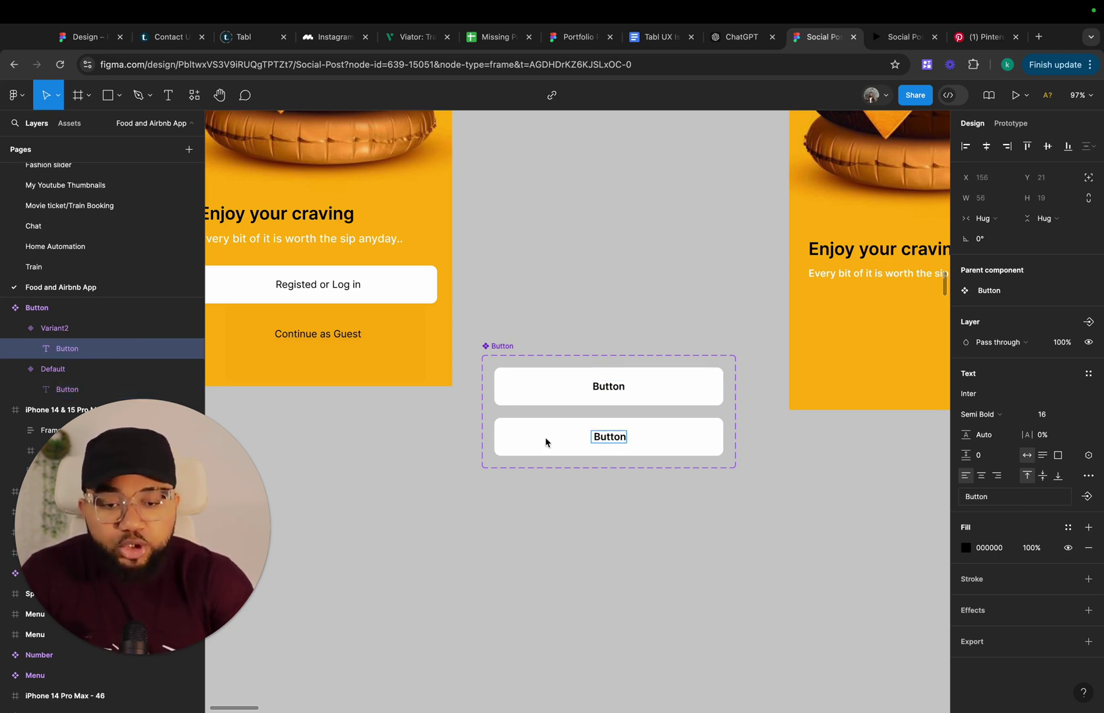
key(Escape)
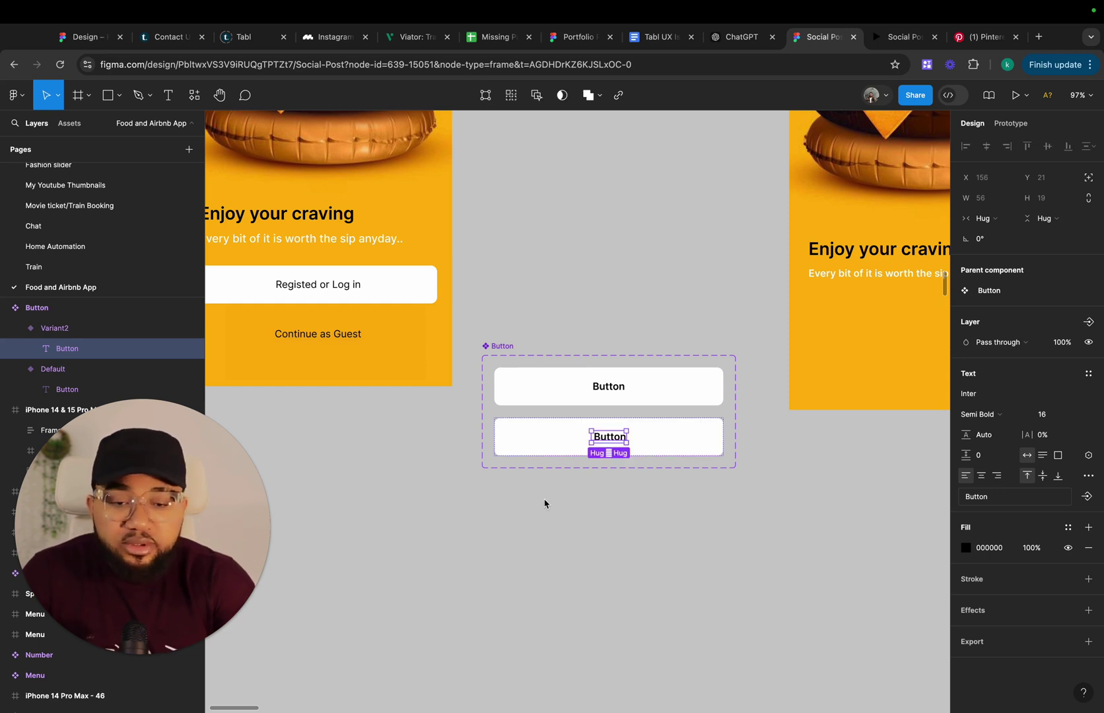
Move the Button component set slightly down the canvas and add a third and a fourth variant to it
click(544, 536)
click(561, 401)
click(560, 454)
drag(501, 347, 503, 387)
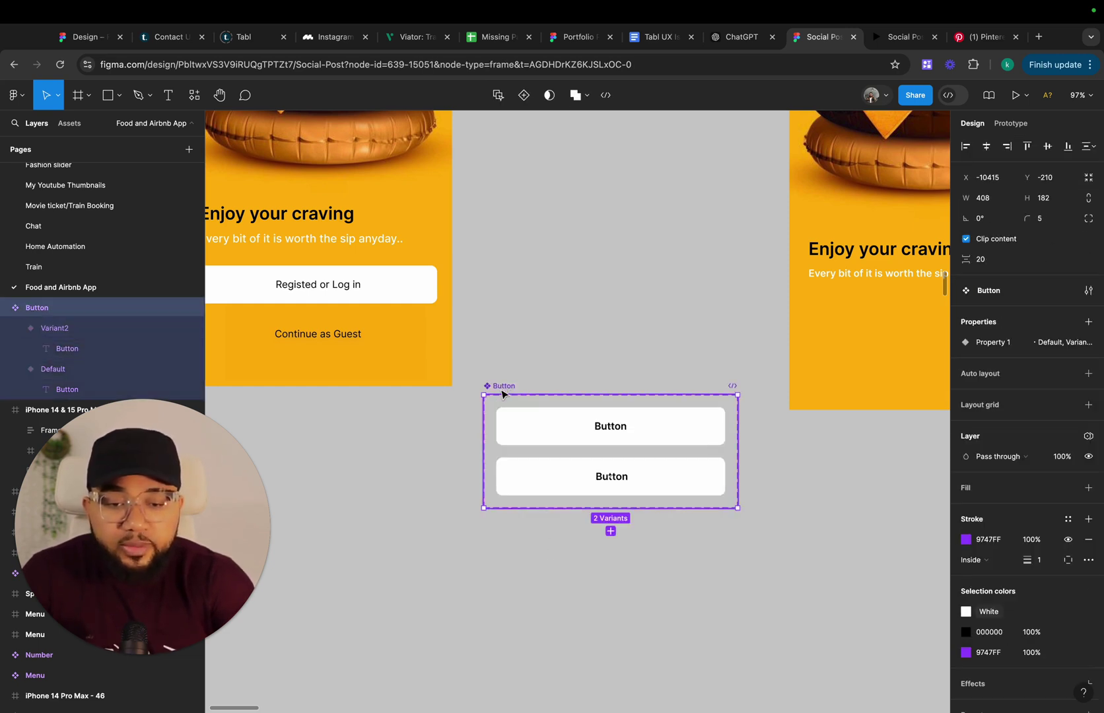
click(522, 470)
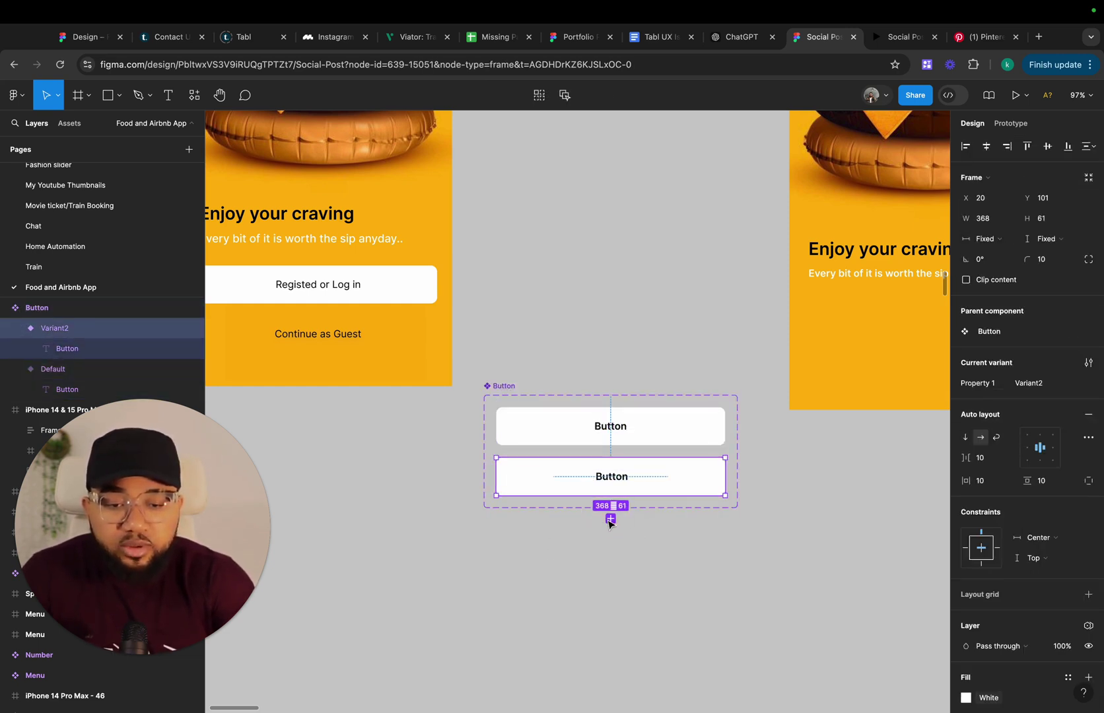
click(610, 519)
click(610, 569)
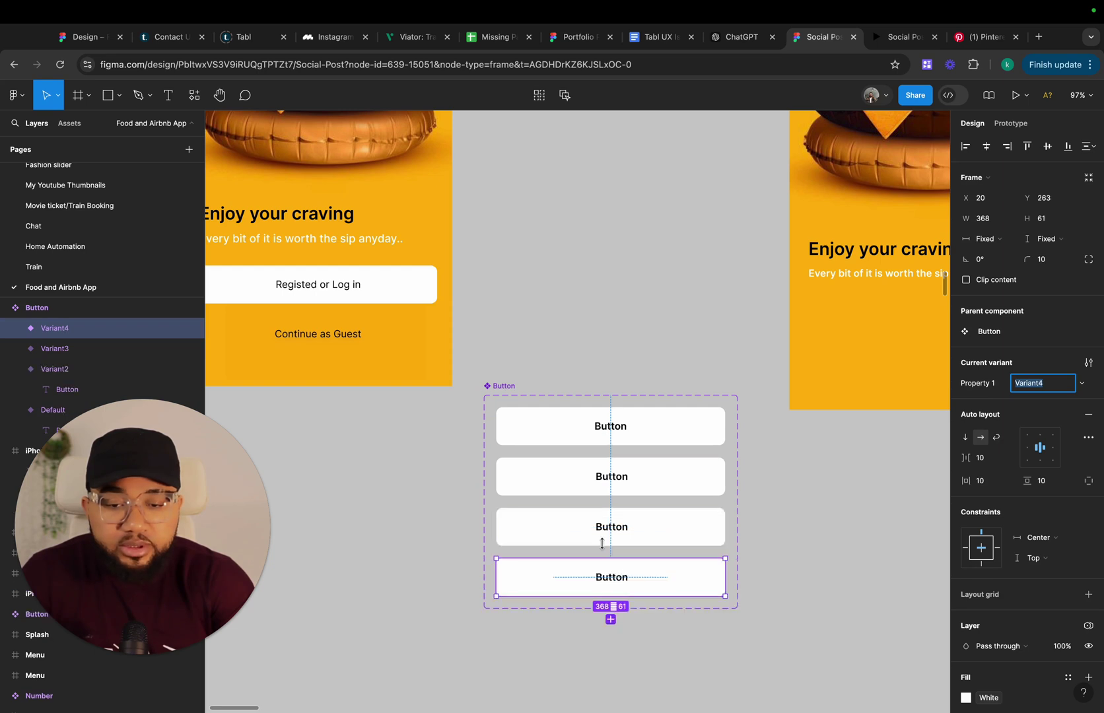
Detach the White style from the third variant's fill and recolour it with the orange page colour FEB60A
click(574, 528)
scroll(1020, 623, down, 3)
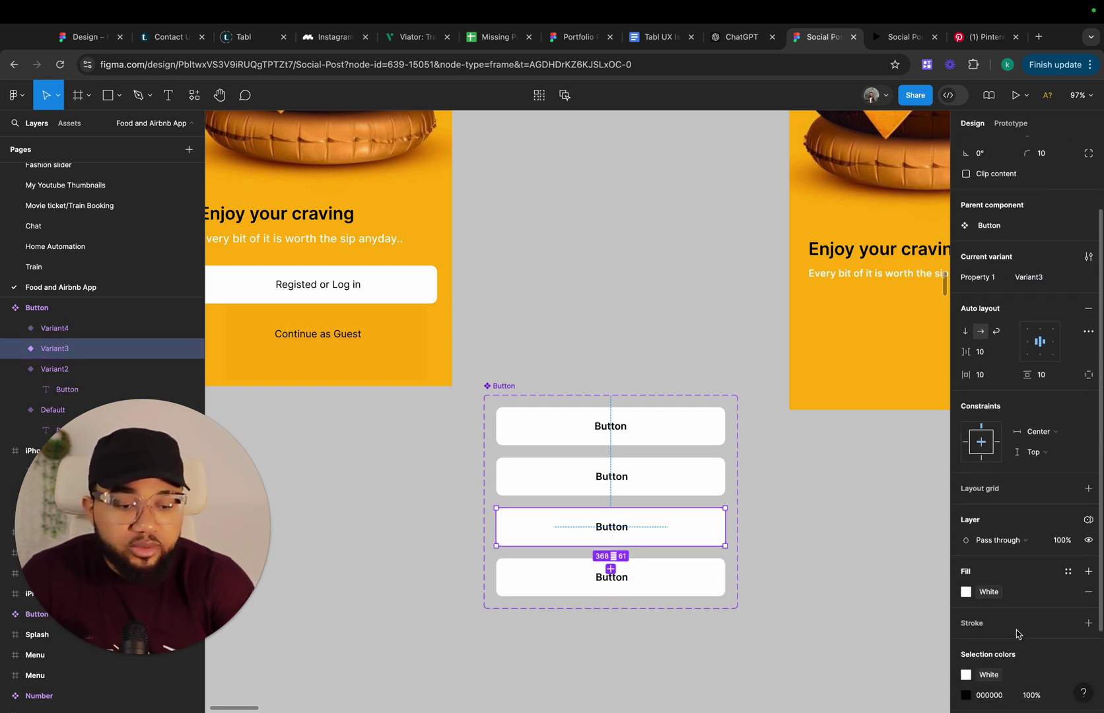
click(1002, 593)
click(1016, 581)
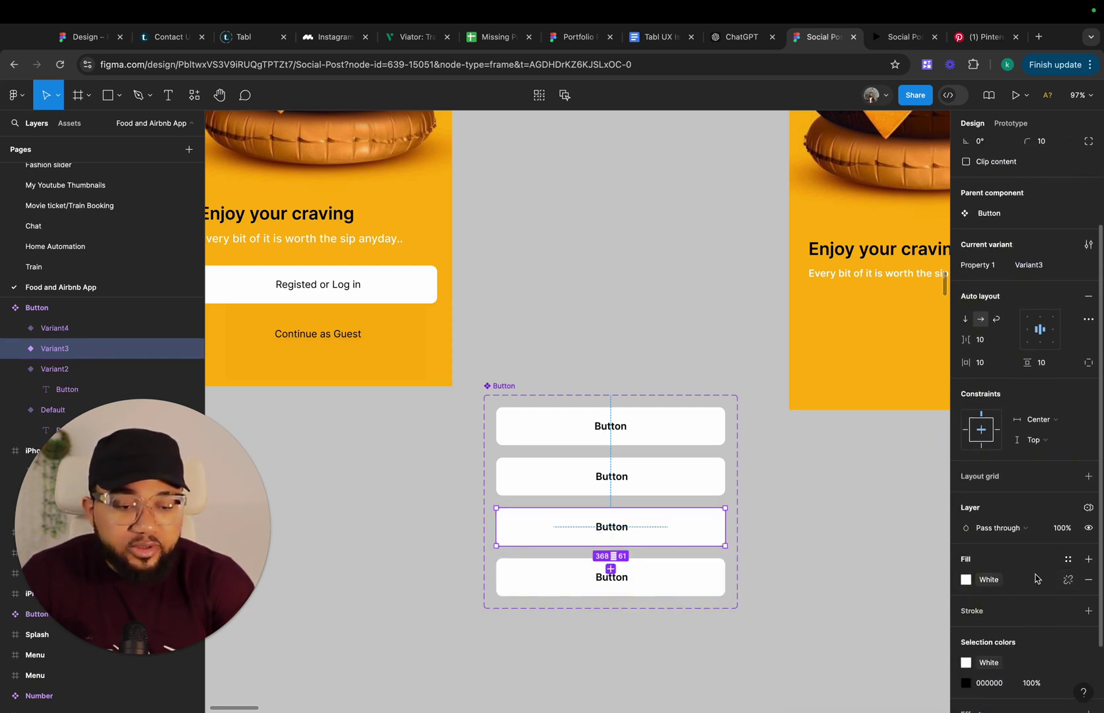
click(1067, 579)
click(965, 579)
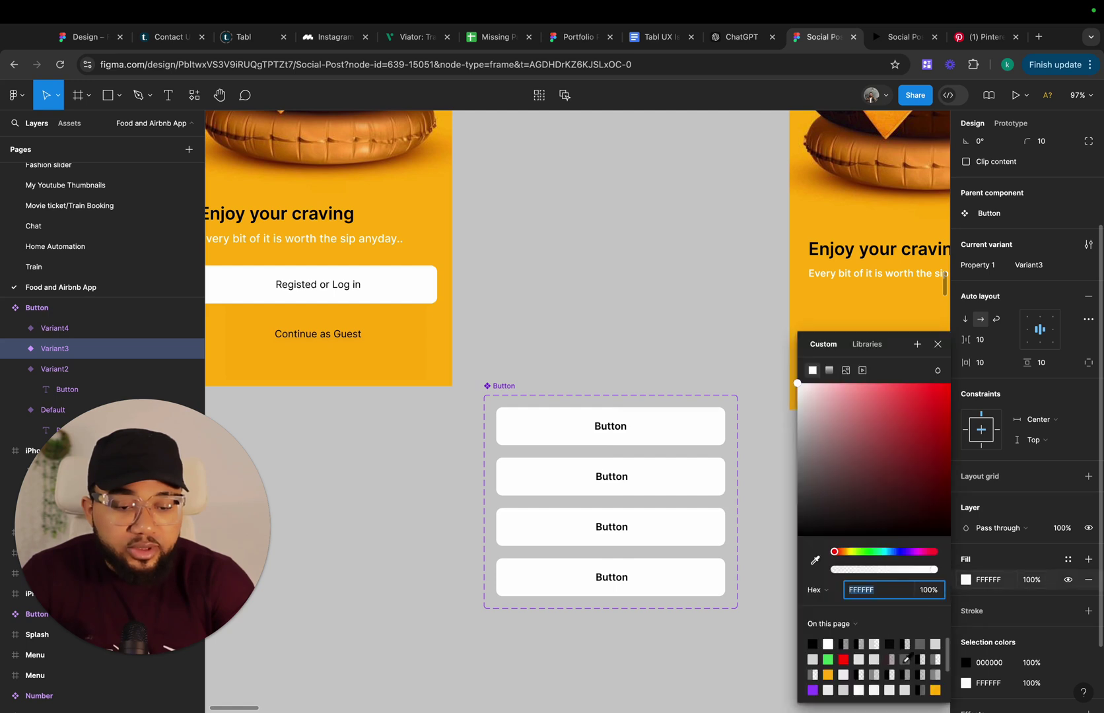
click(936, 689)
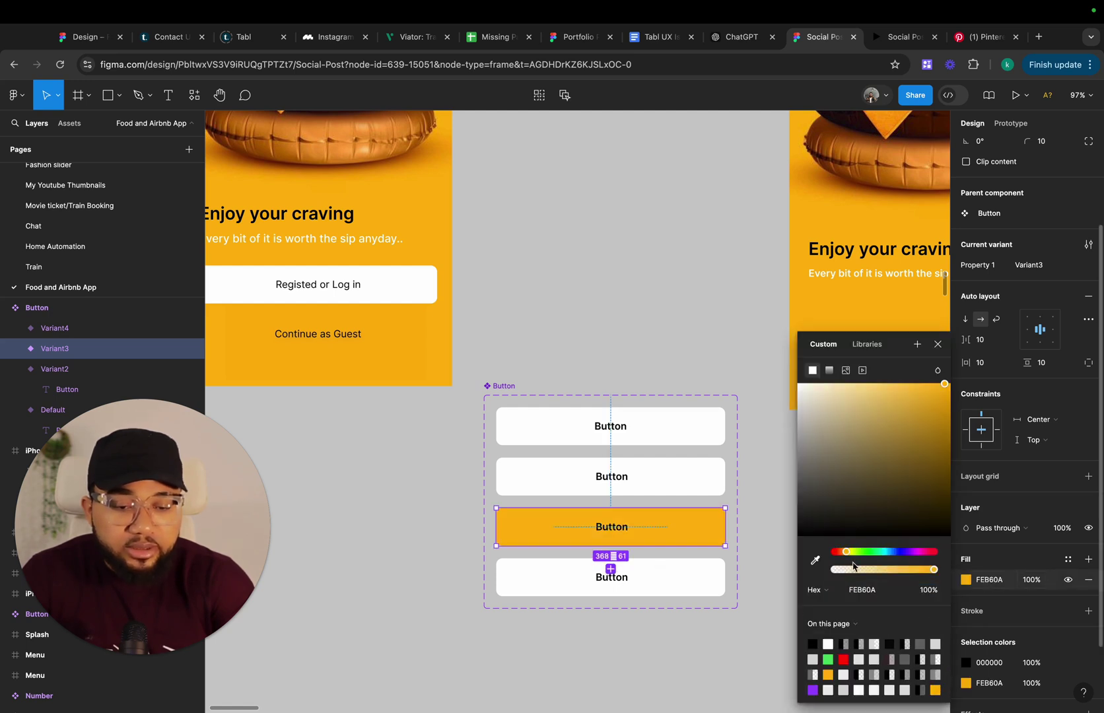
Detach the fourth variant's White fill style and give it a darker shade of the page orange, CE9100
click(704, 587)
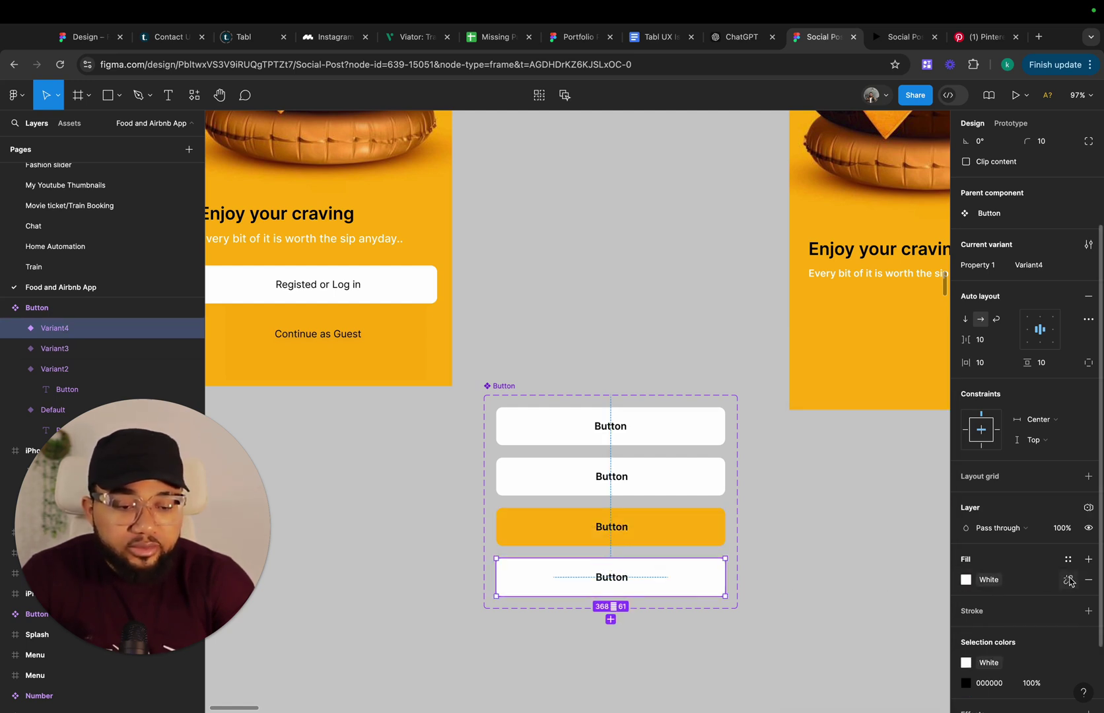
click(965, 579)
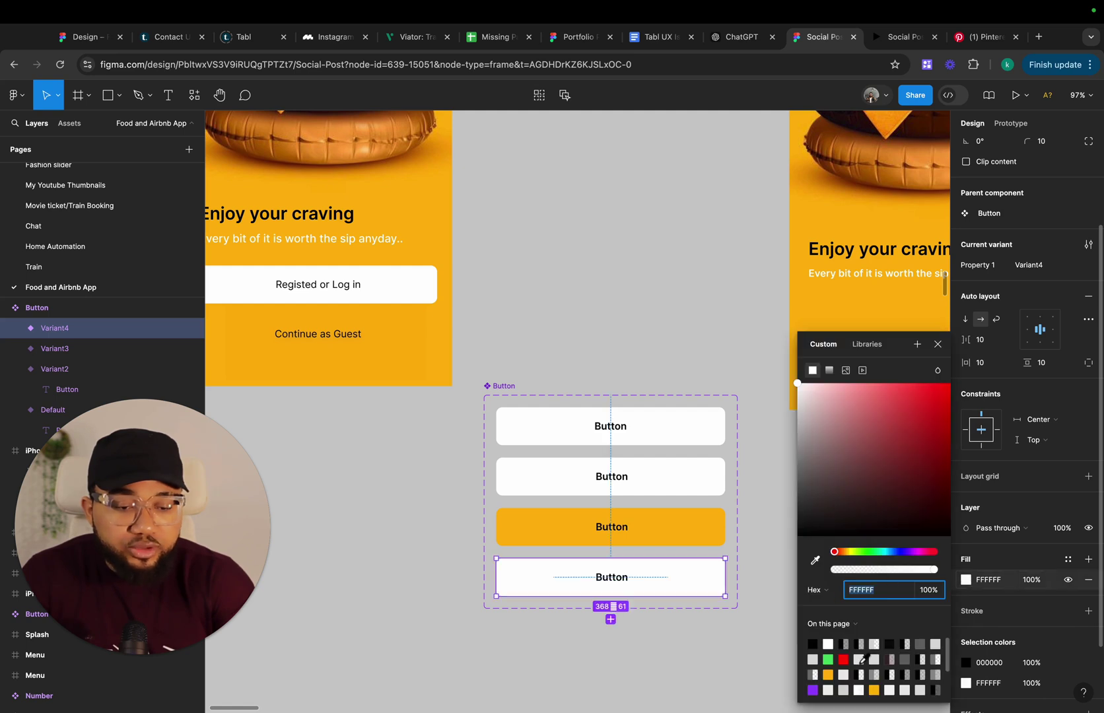
click(873, 690)
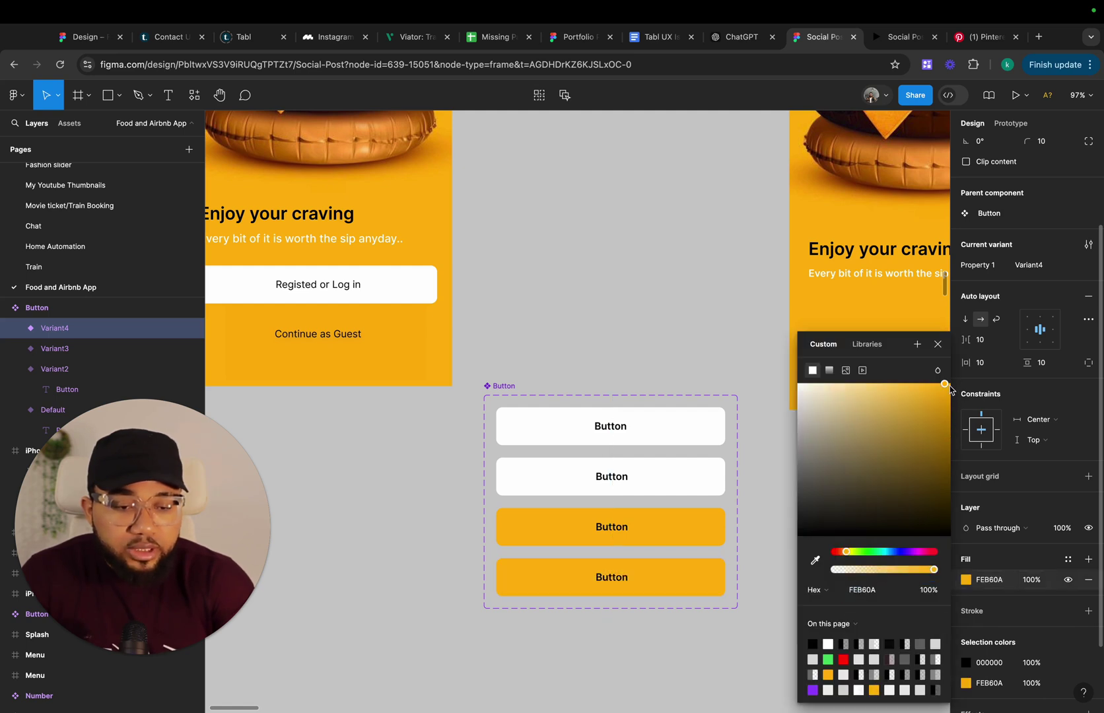
drag(945, 385, 952, 420)
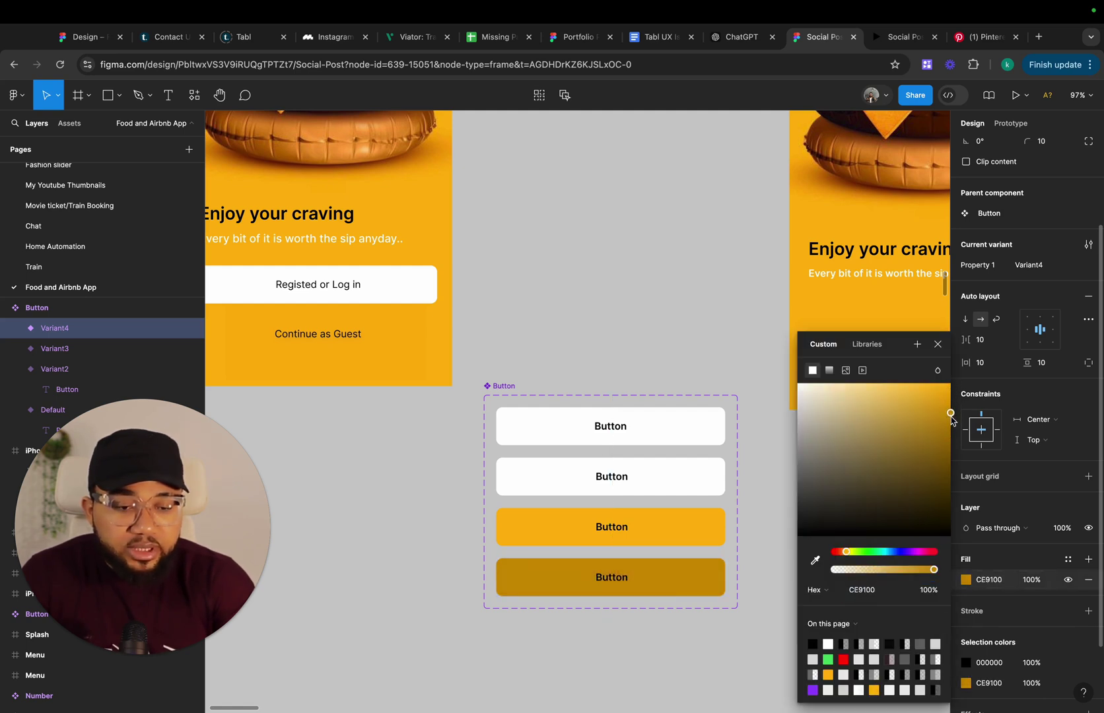
click(937, 344)
Apply the Grey 150 library colour as the fill of the second button variant
click(592, 496)
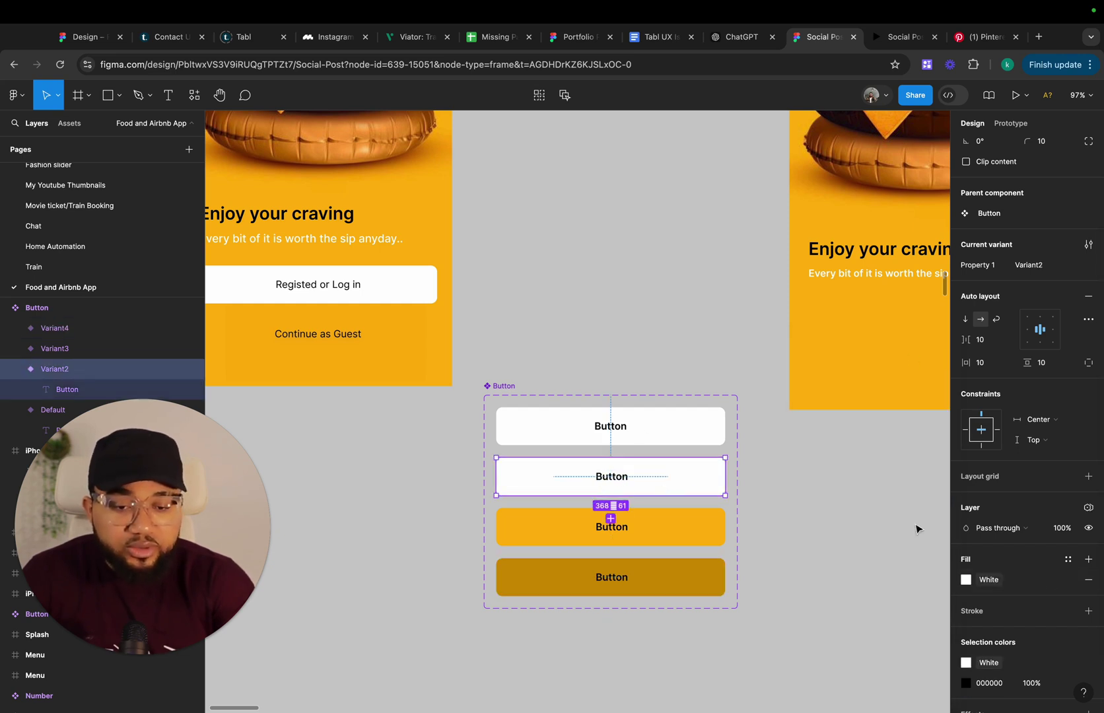
click(966, 580)
click(848, 602)
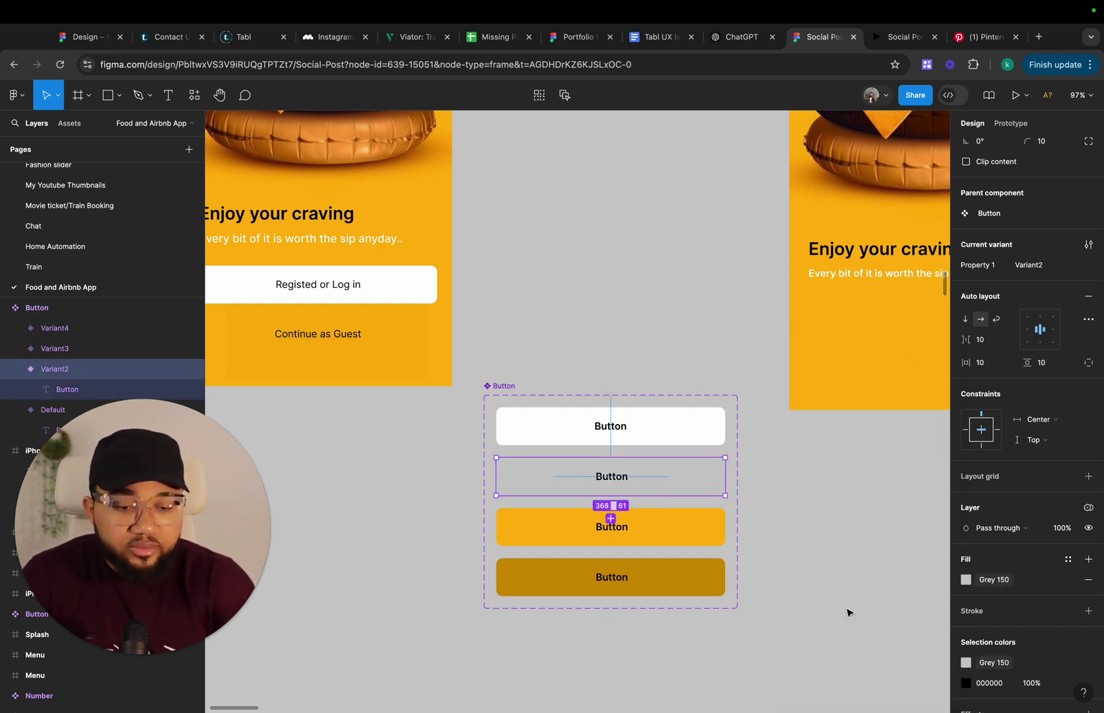
click(801, 562)
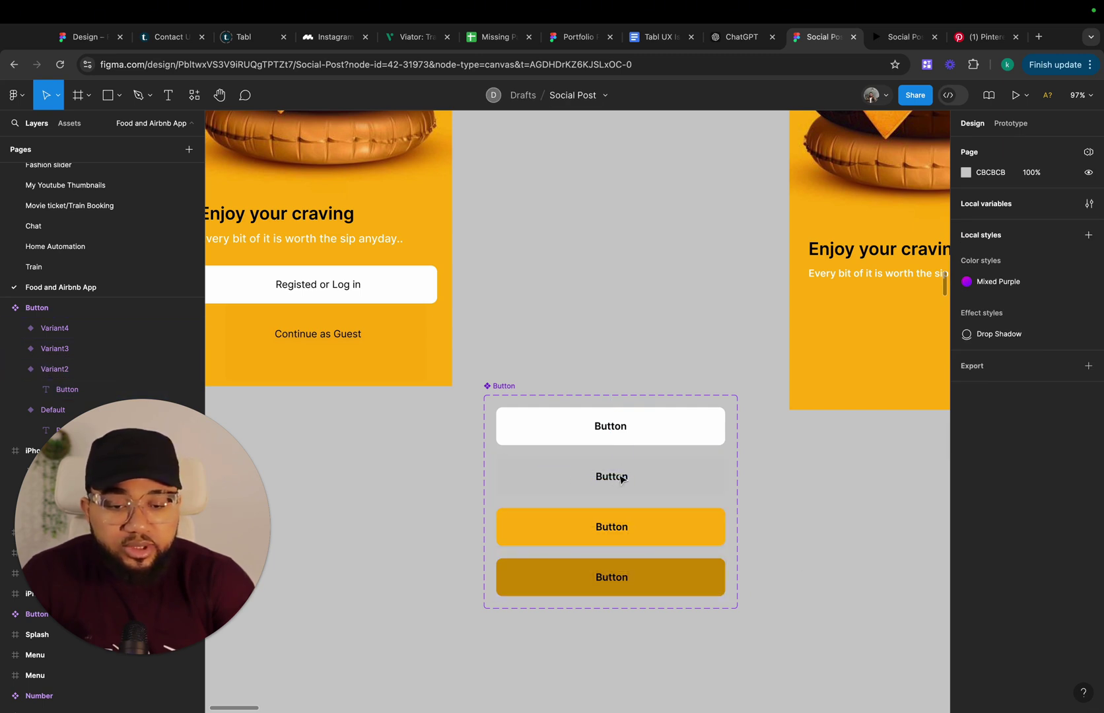
Add a While pressing prototype interaction that changes the orange variant to Variant4
click(626, 525)
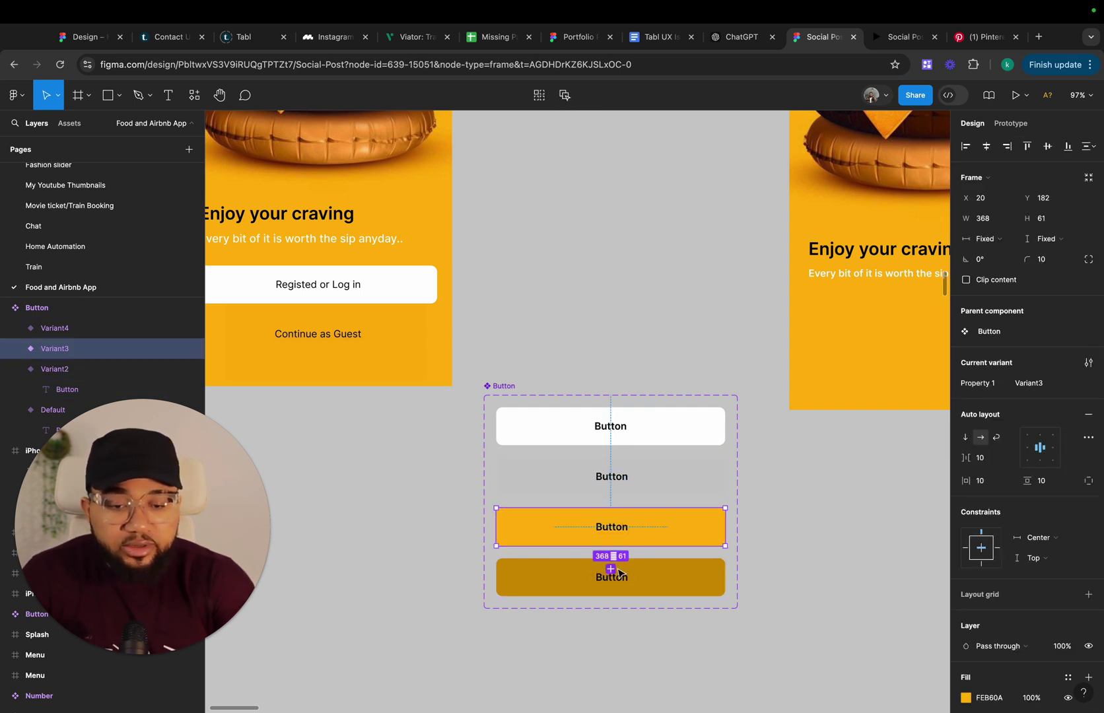
click(1011, 123)
drag(610, 545, 613, 569)
click(561, 591)
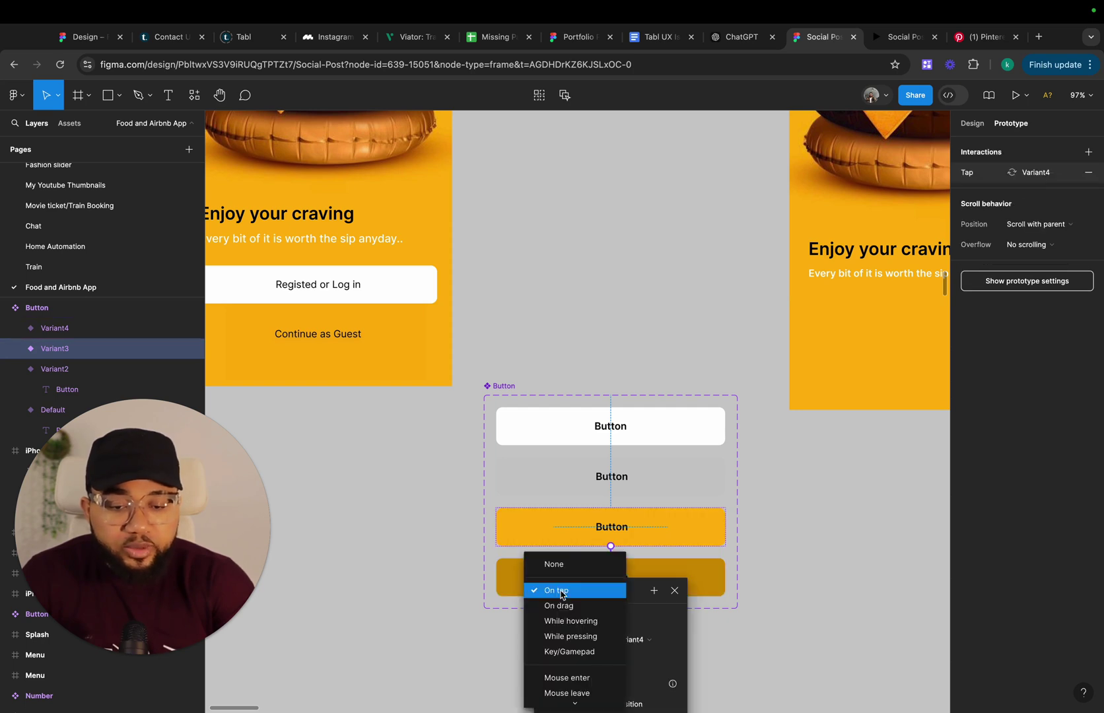
click(559, 637)
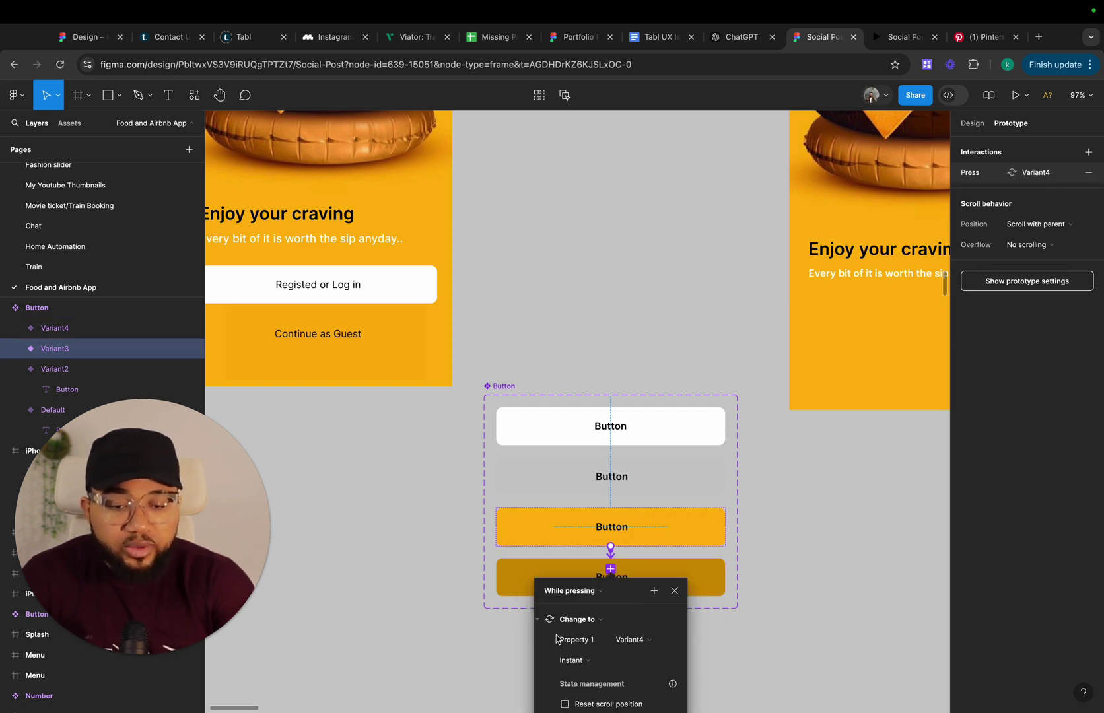
click(674, 590)
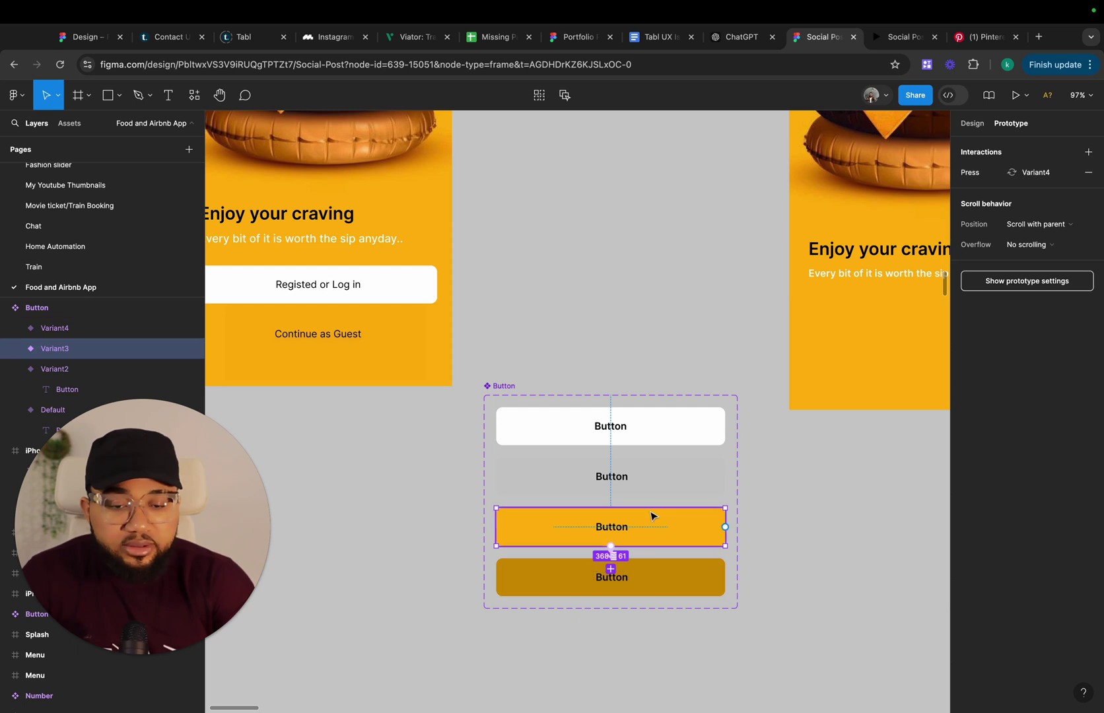
Add a While pressing prototype interaction that changes the white Default variant to Variant2, and return to the design settings
click(614, 412)
drag(611, 449, 614, 479)
click(568, 489)
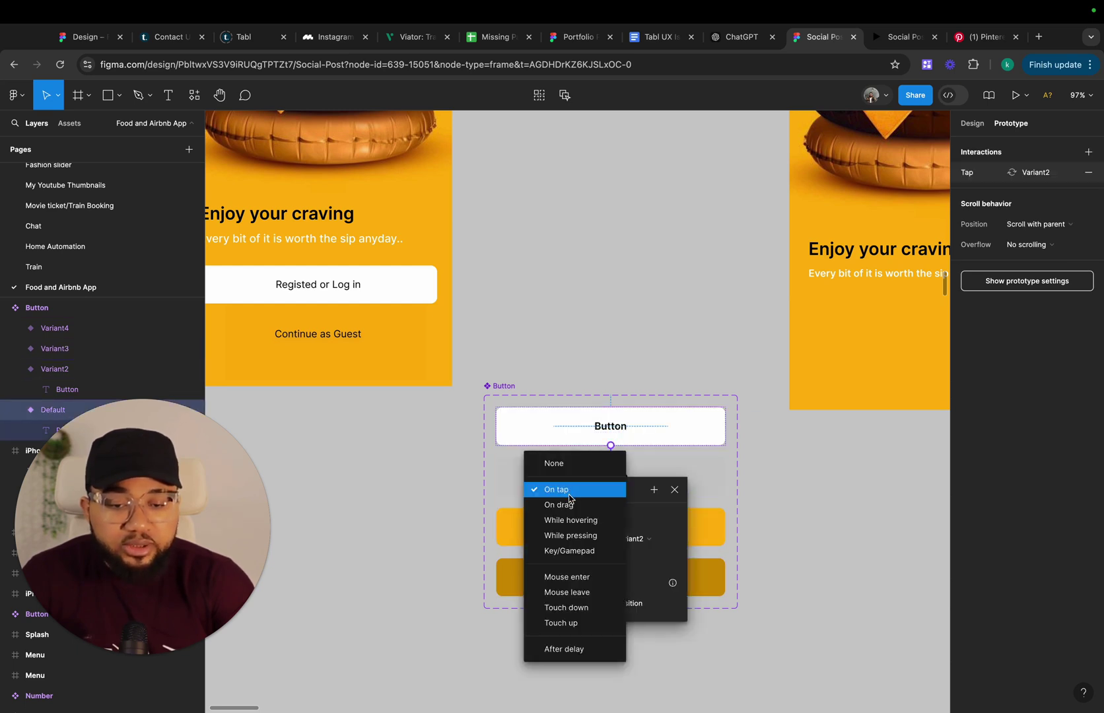
click(569, 536)
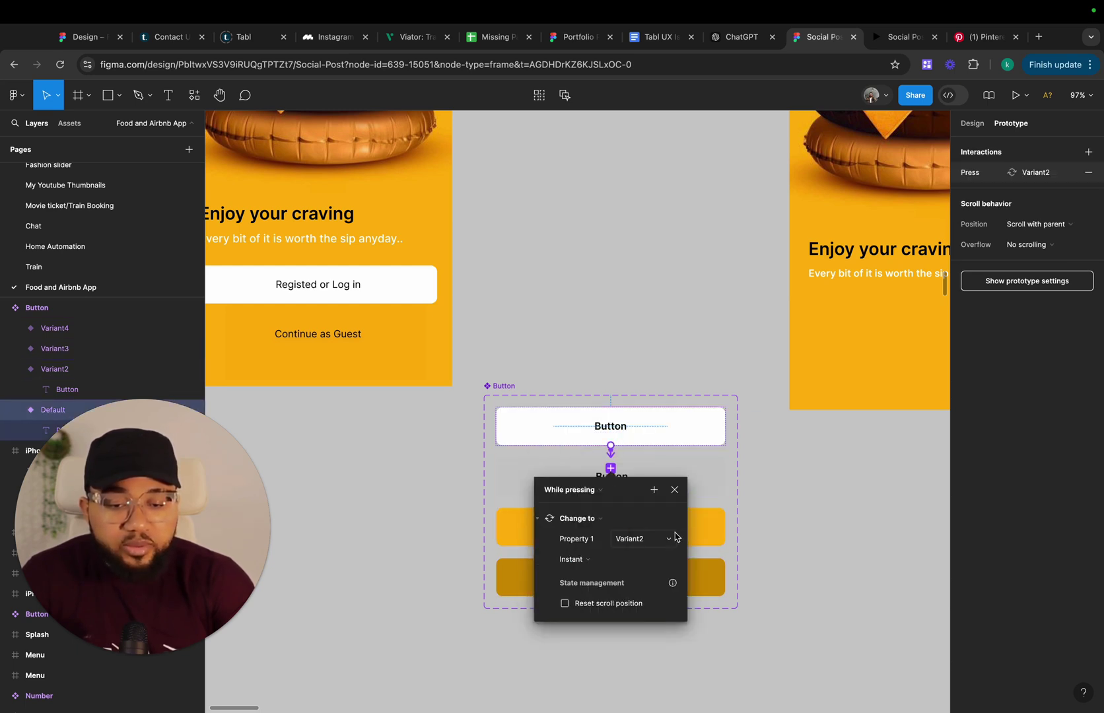
click(674, 490)
click(971, 123)
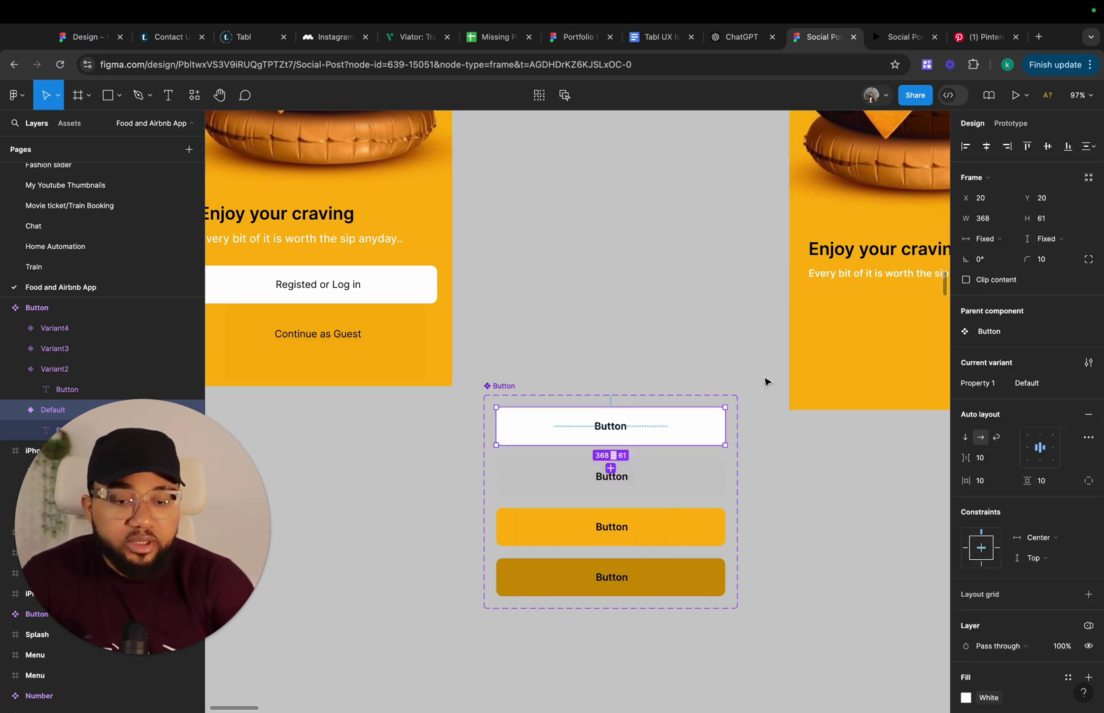
Rename the variant property from Property 1 to Button and name the default variant White button
scroll(726, 398, right, 4)
scroll(726, 398, right, 2)
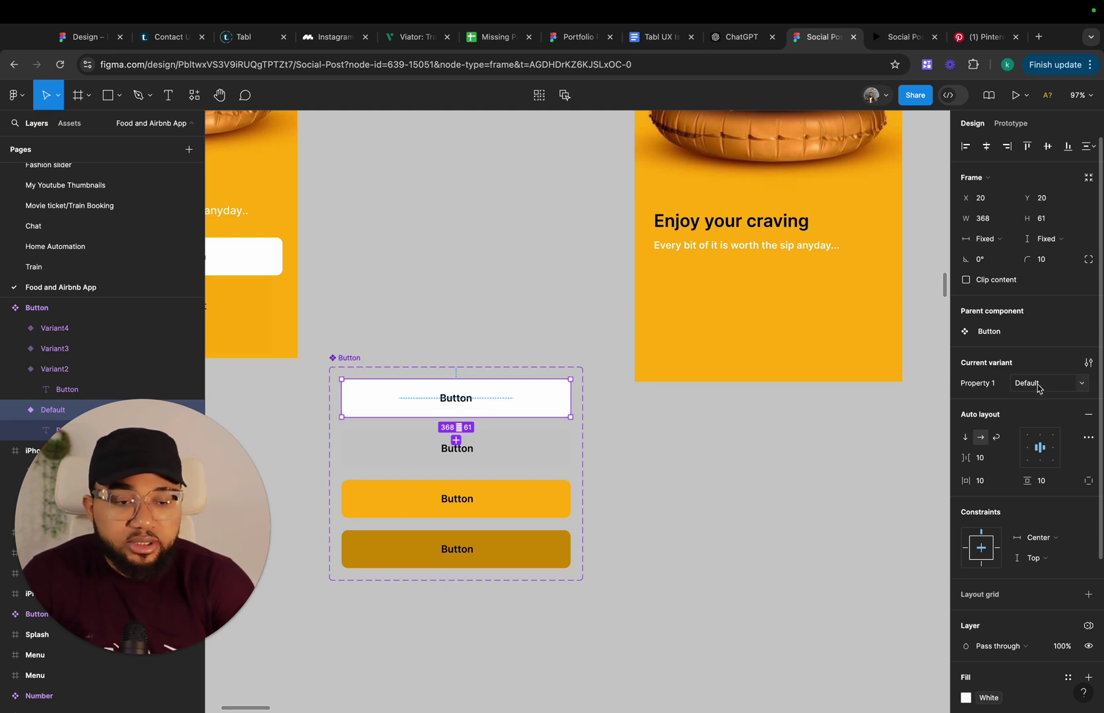
double_click(974, 385)
text(Button)
key(Return)
double_click(1047, 385)
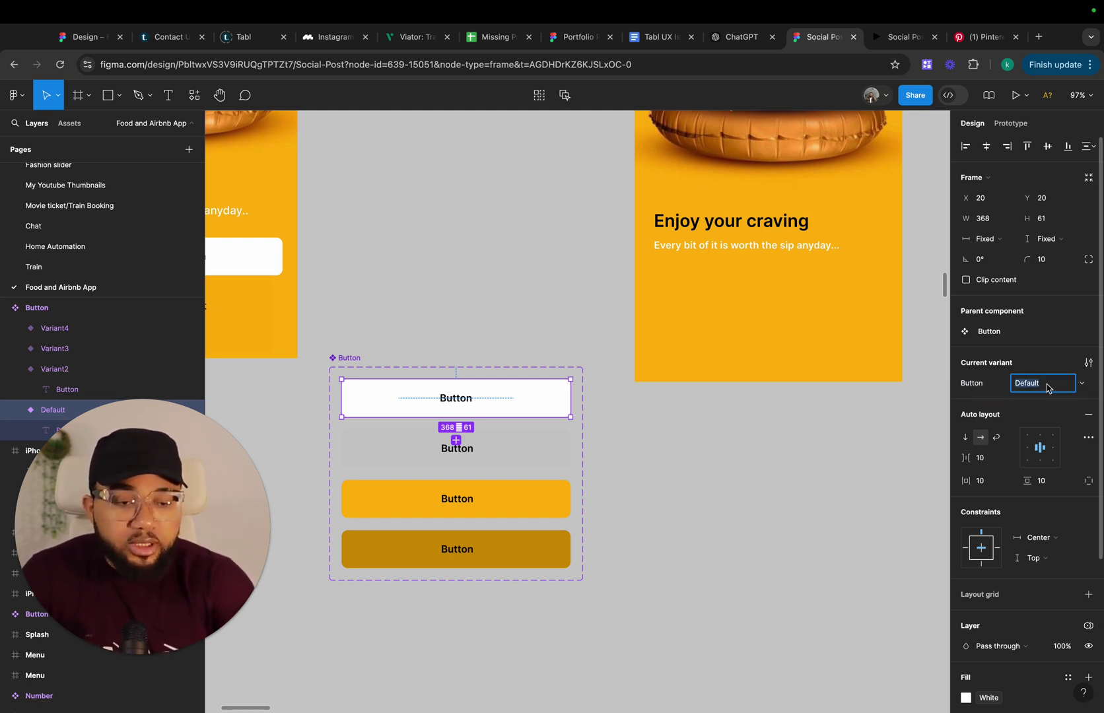
text(White button)
key(Return)
Name the grey second variant White button pressing
click(456, 447)
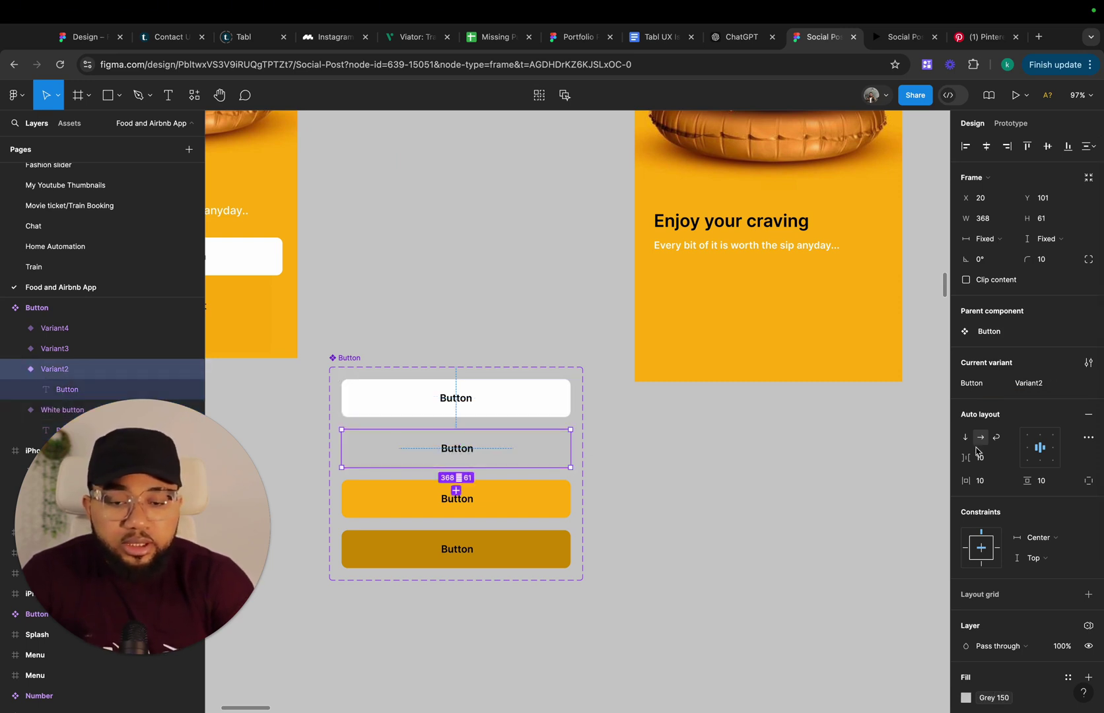
click(1043, 383)
double_click(1033, 383)
text(White butto)
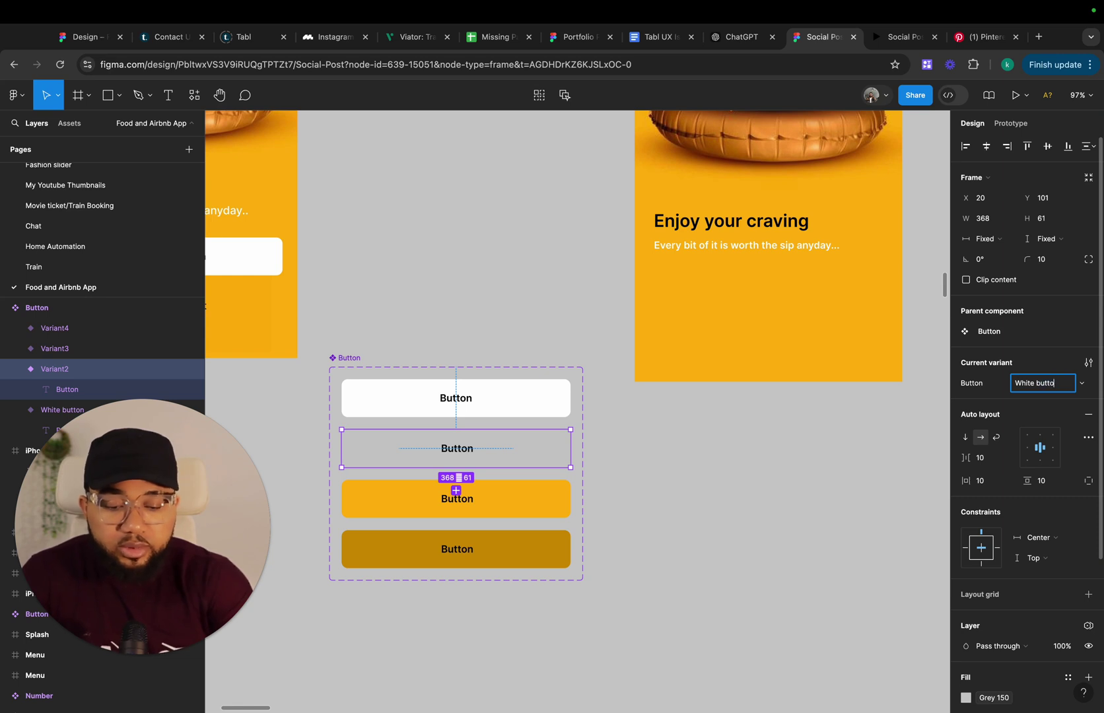
text(n pressing)
key(Return)
Name the orange third variant Yellow button
click(566, 506)
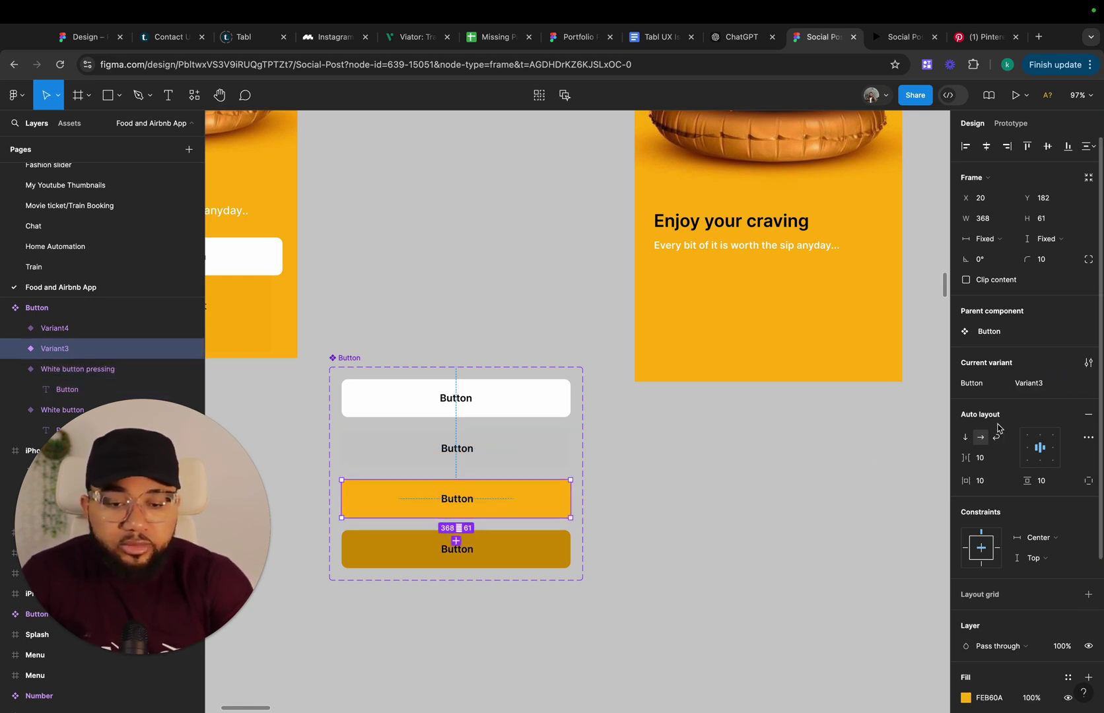
click(1039, 385)
text(Yellow button)
key(Return)
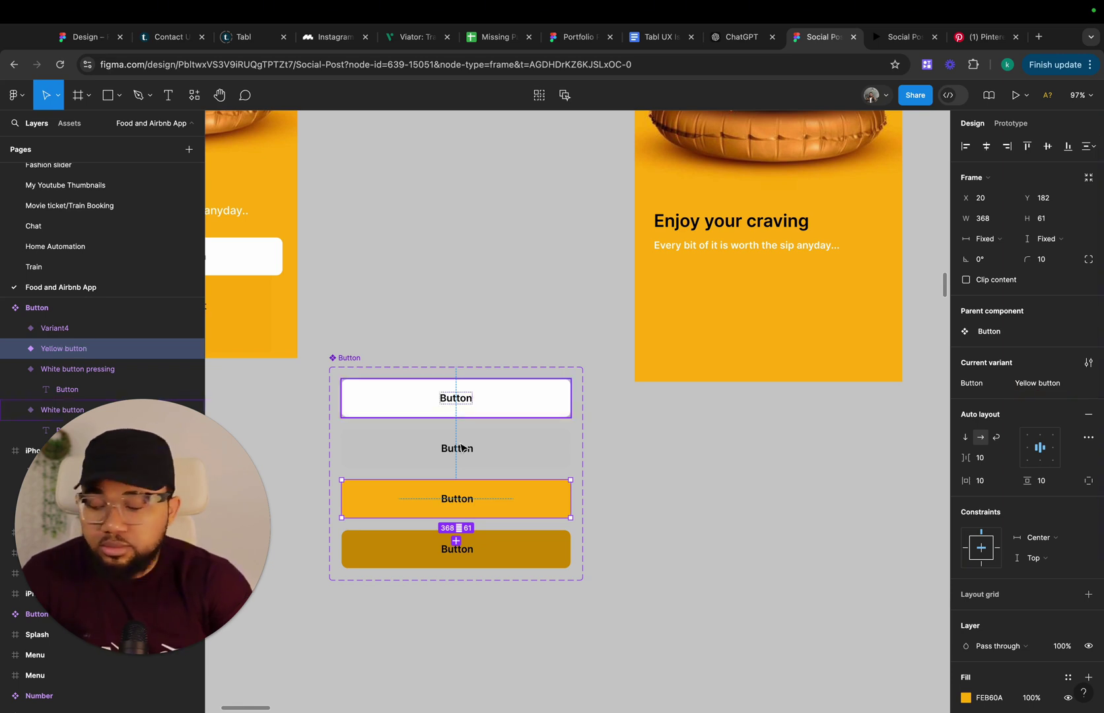
Name the dark orange fourth variant Yellow button pressing
click(539, 562)
click(1040, 384)
text(Y)
text(ellow )
text(button pressing)
key(Return)
Place a White button instance below the tagline at about X 31, Y 757, and move the component set farther down the canvas
drag(451, 414, 765, 293)
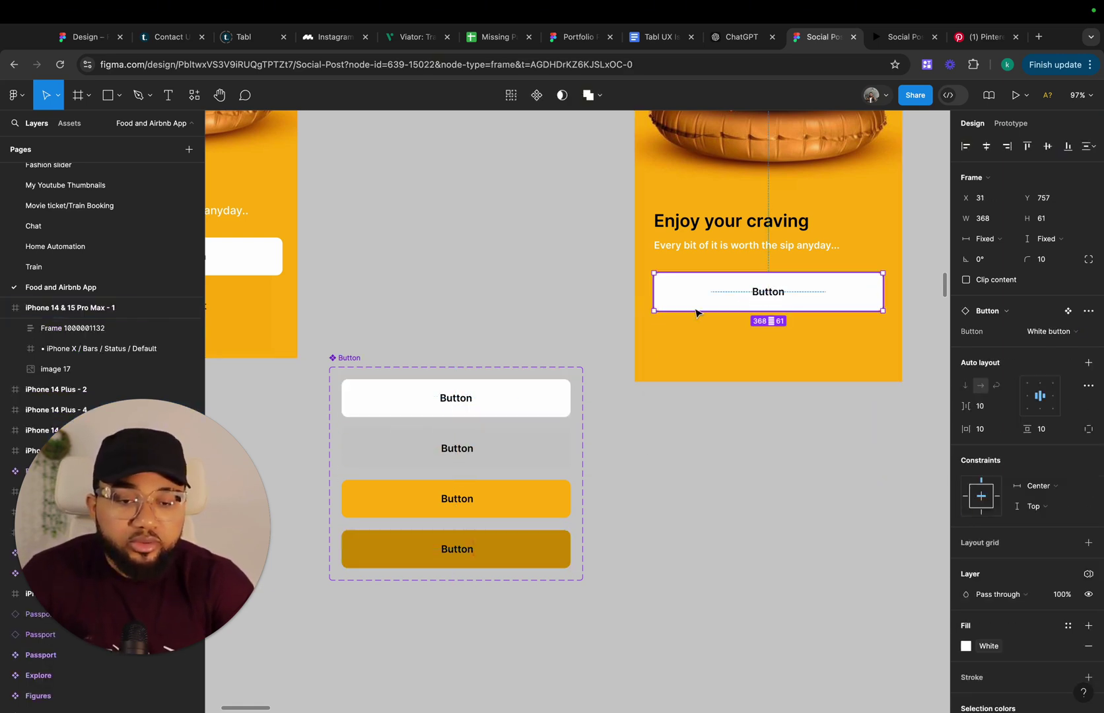
click(360, 364)
drag(360, 364, 354, 542)
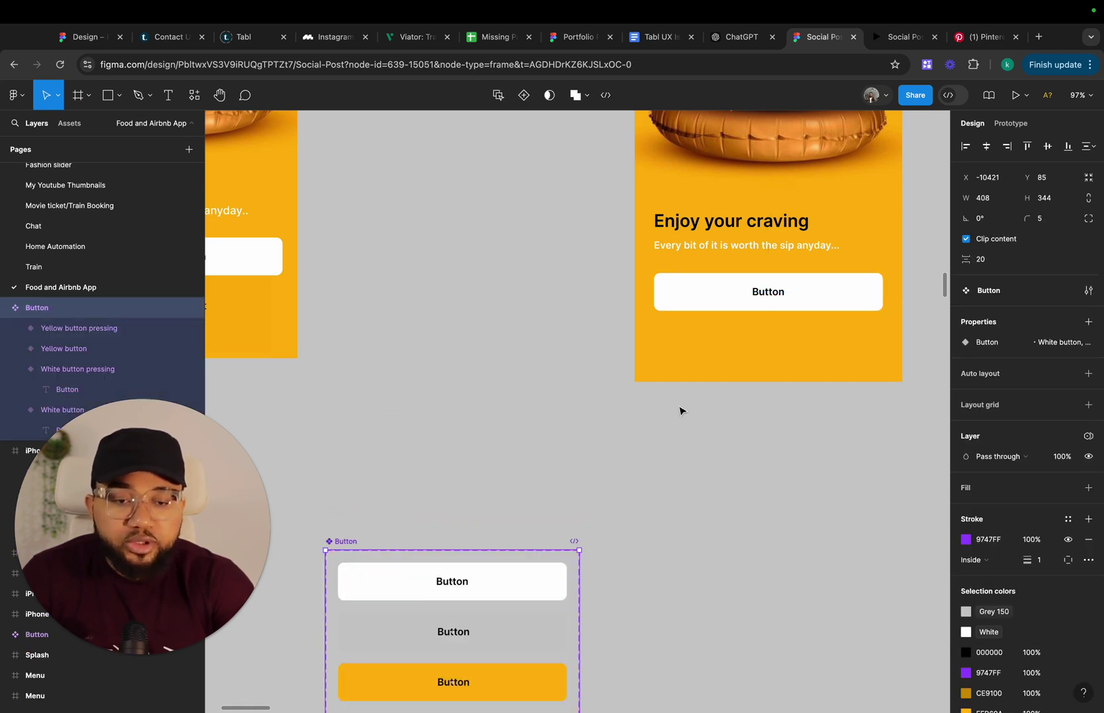
Duplicate the White button instance directly beneath the first one in the phone frame, at about X 31, Y 815
scroll(680, 409, right, 5)
drag(581, 306, 597, 343)
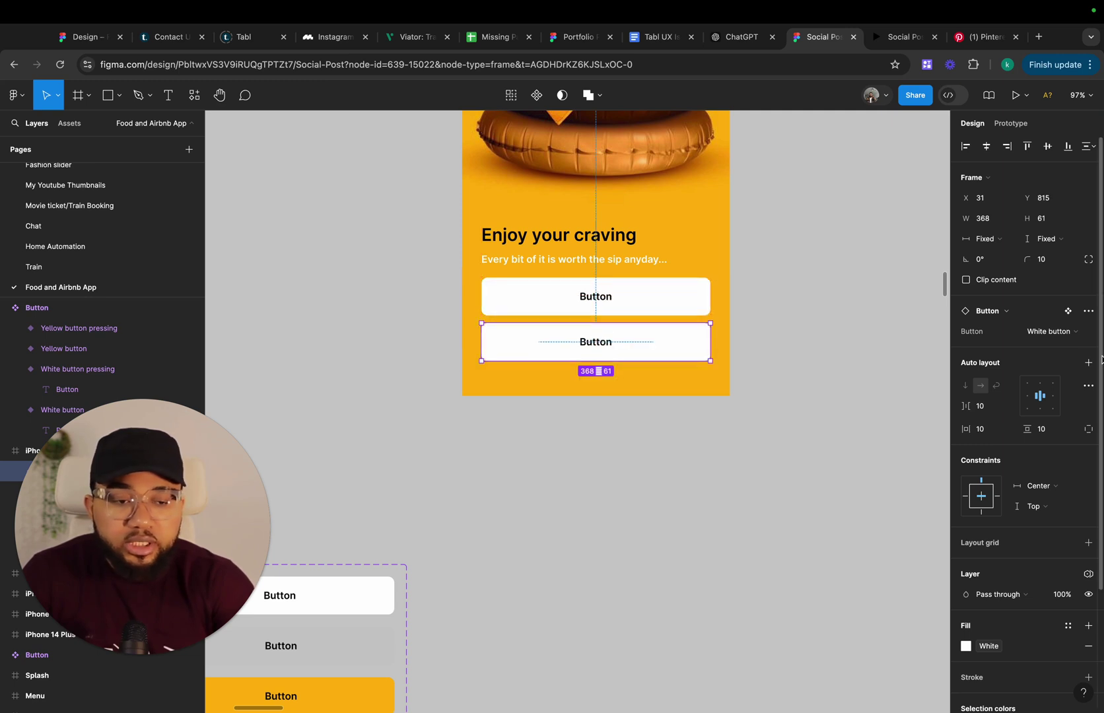
Switch the lower button instance to the Yellow button variant and label it "Continue as guest"
click(1046, 332)
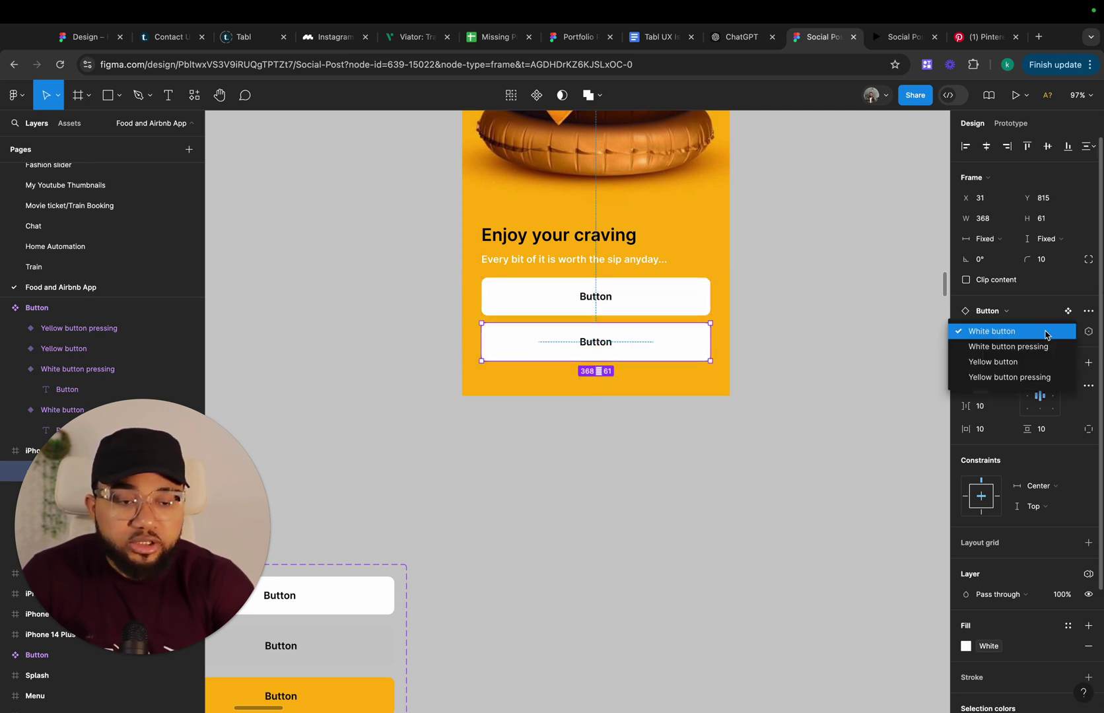
click(1036, 367)
click(613, 422)
click(595, 342)
double_click(595, 342)
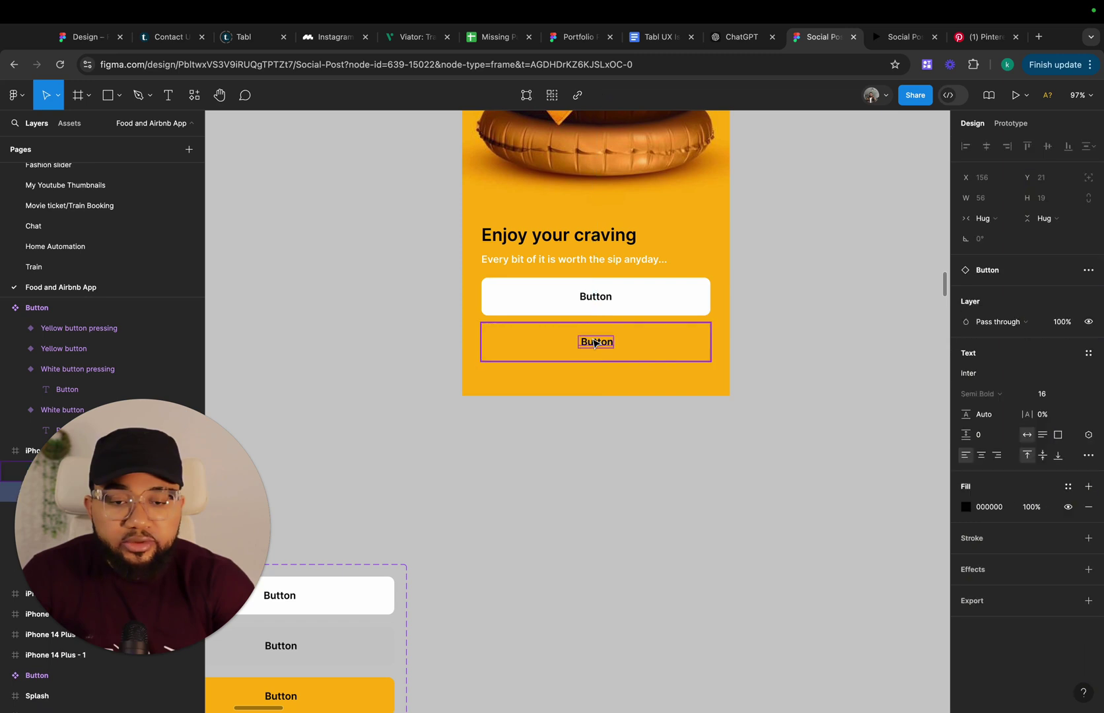
double_click(595, 343)
text(Continue a)
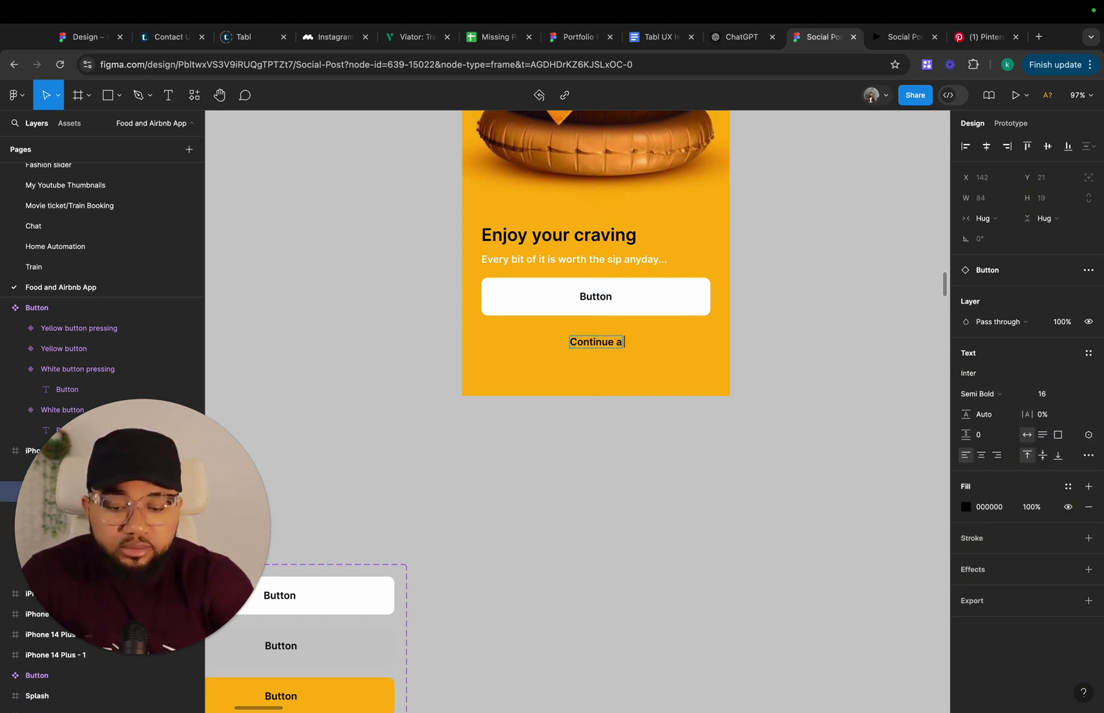
text(s guess)
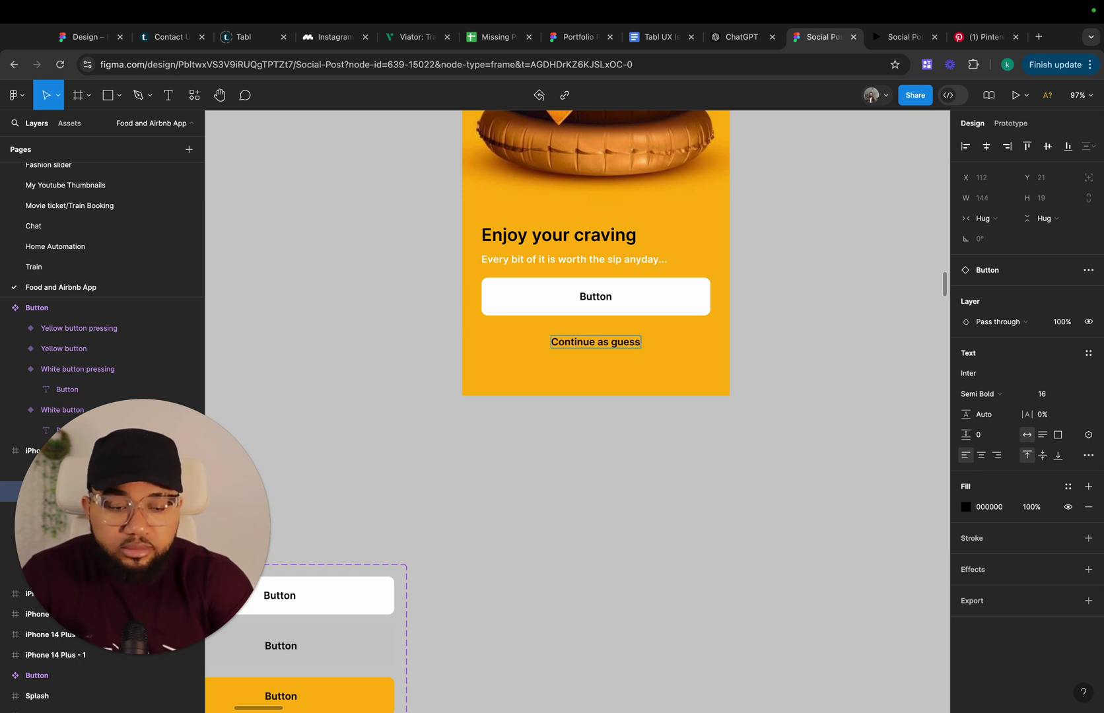
key(BackSpace)
text(t)
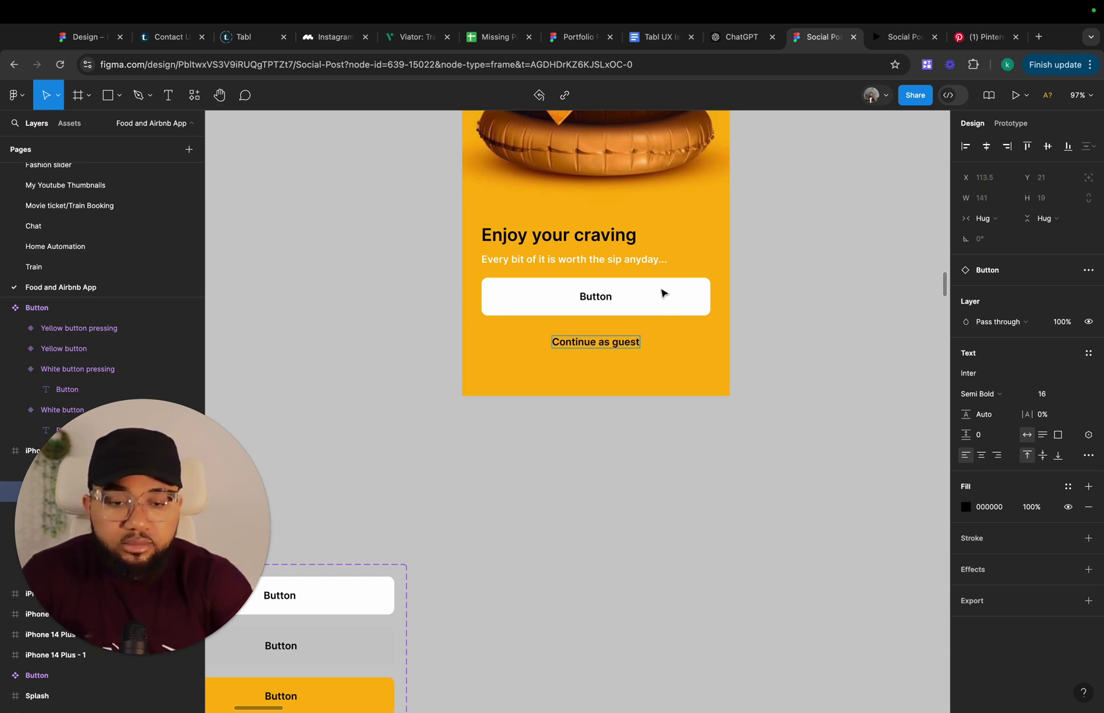
Change the upper white button's label to "Rester or Log in"
click(595, 296)
double_click(595, 297)
text(Rester or)
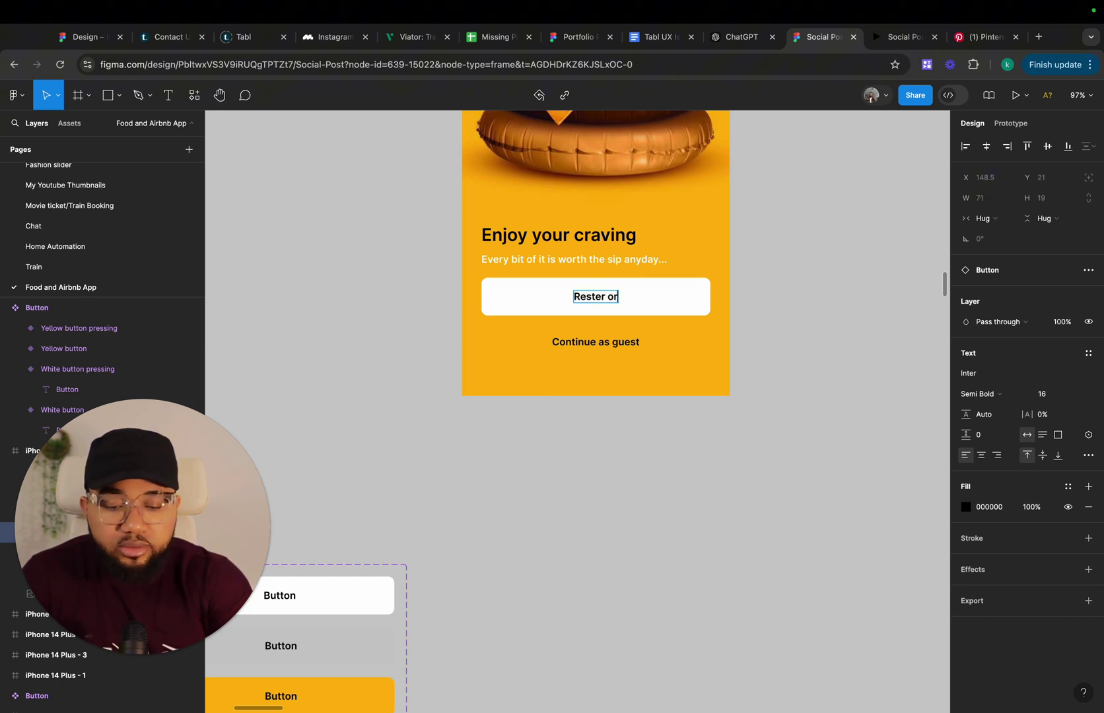
text( Log in)
click(538, 439)
Wrap the two button instances together in a vertical auto layout frame
scroll(538, 439, down, 3)
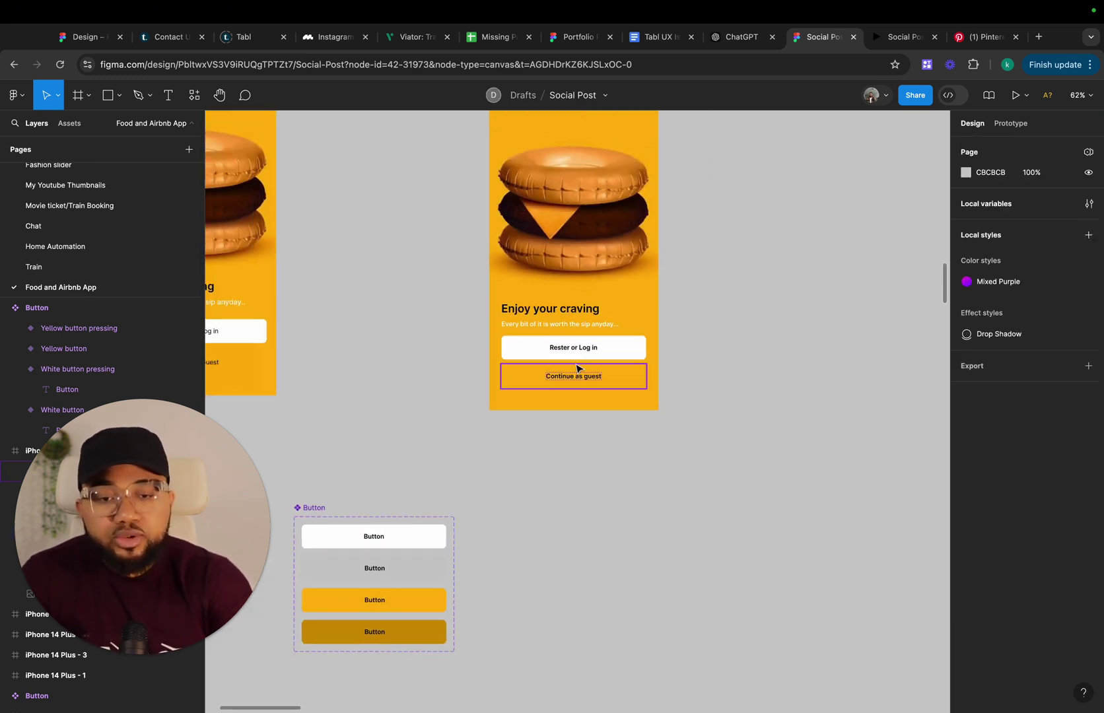
scroll(566, 321, up, 3)
click(516, 363)
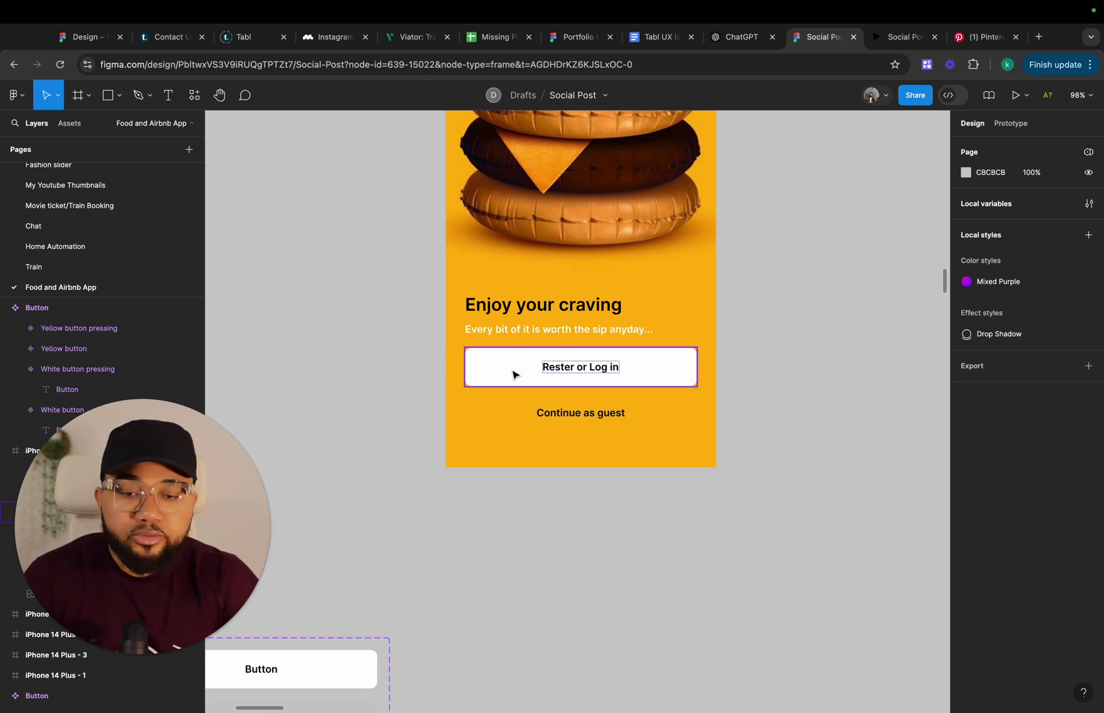
shift+click(503, 412)
key(shift+a)
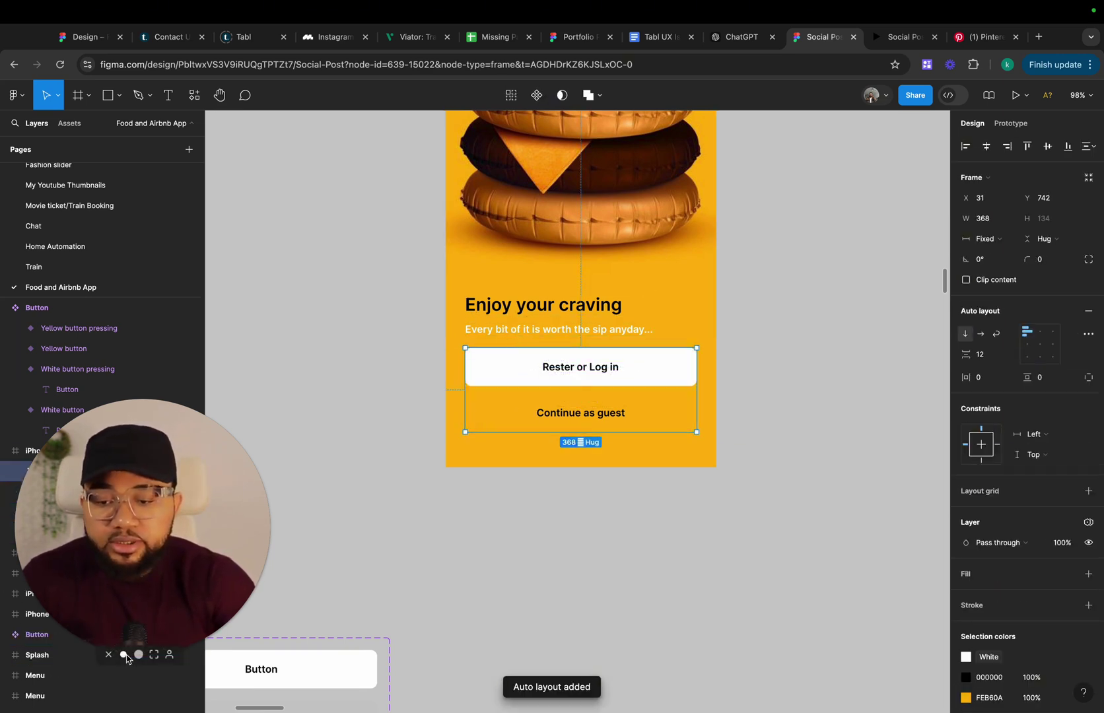
click(125, 655)
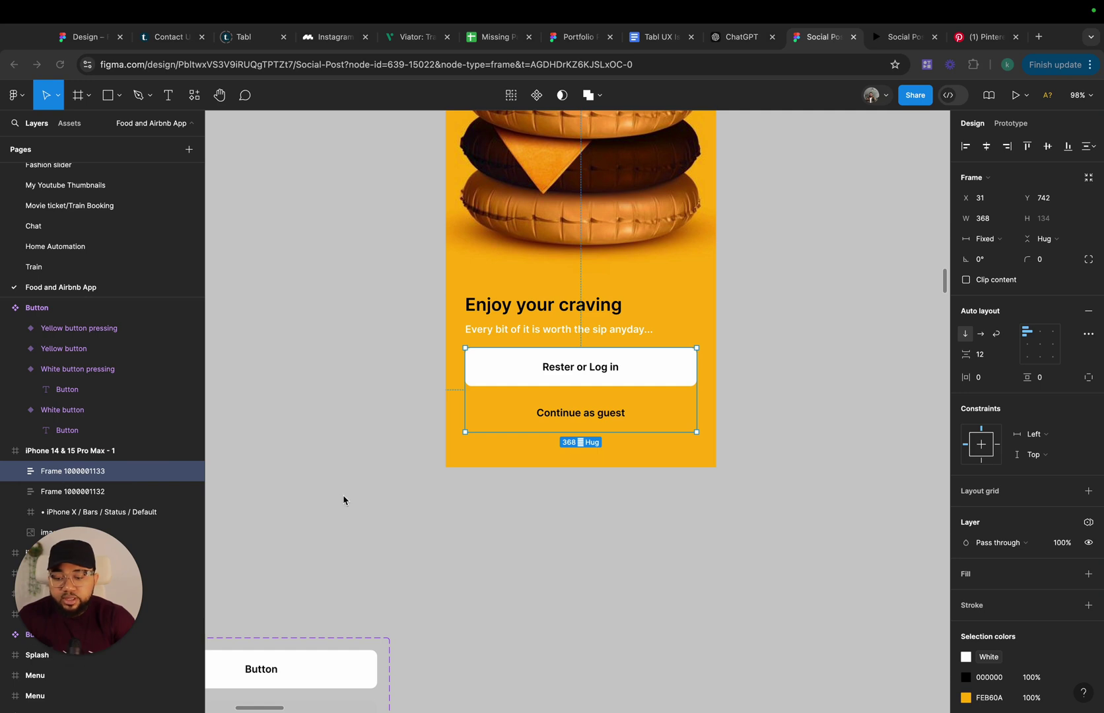
Combine the heading group and the button group in one vertical auto layout and widen the gap between the two groups
click(503, 315)
click(512, 380)
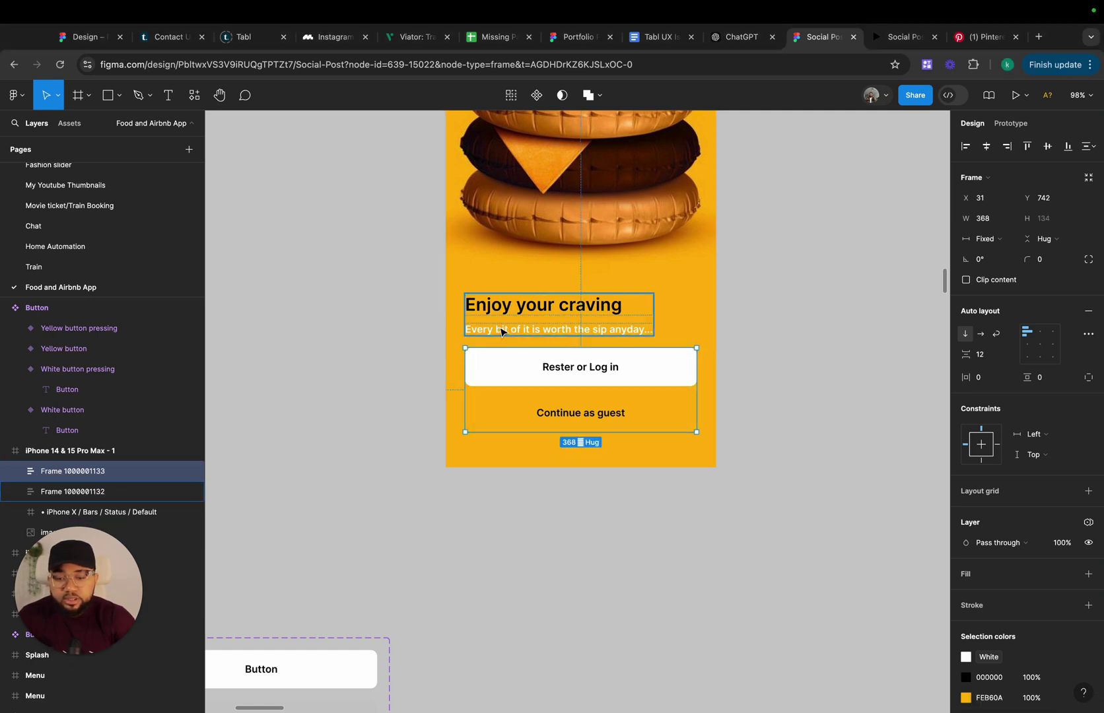
shift+click(76, 492)
key(shift+a)
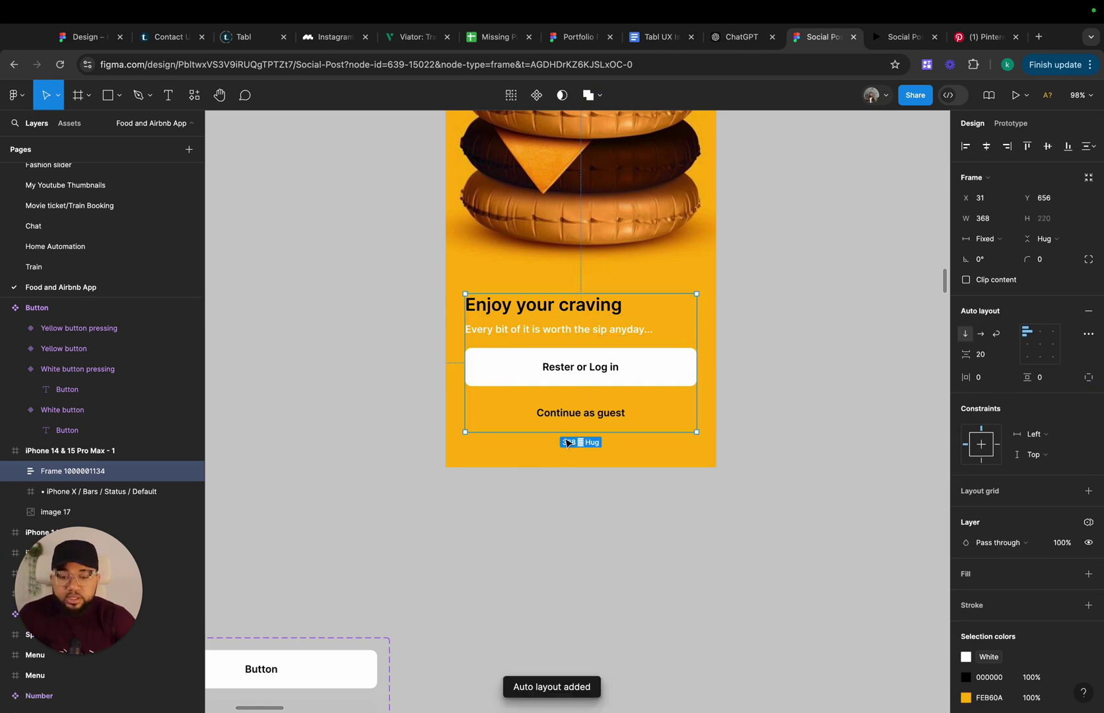
drag(581, 343, 546, 349)
scroll(582, 349, up, 2)
click(364, 405)
scroll(365, 404, down, 3)
scroll(365, 403, up, 2)
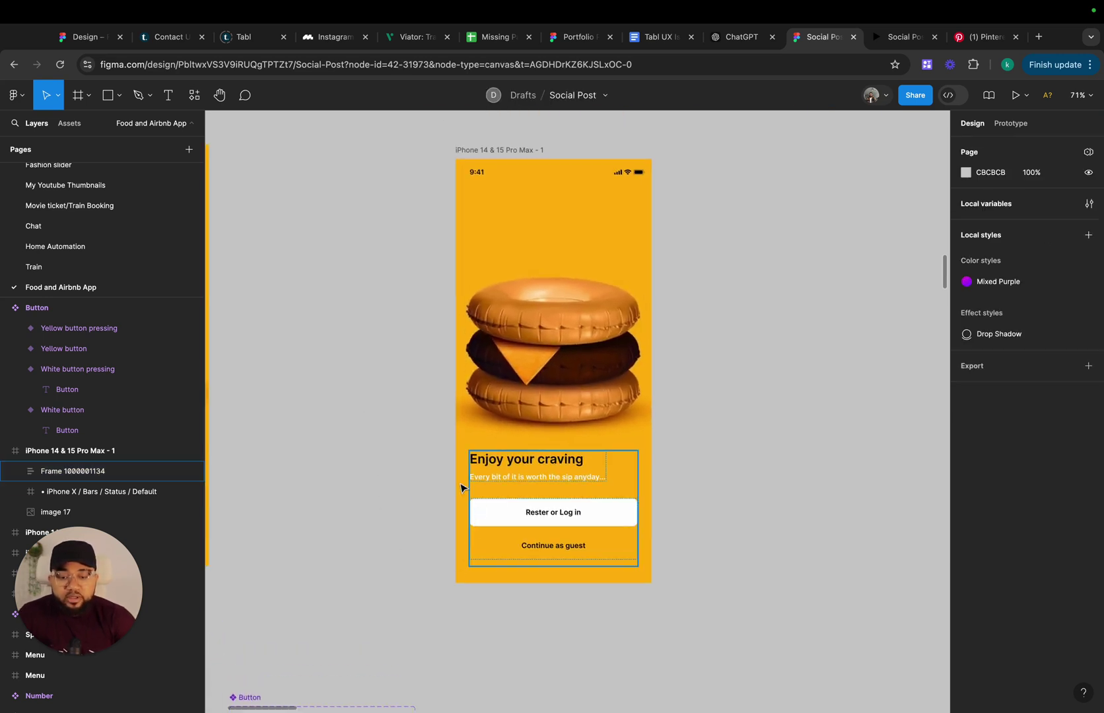
Preview the phone frame as a prototype and test the pressed states of both buttons before closing the preview
click(462, 174)
click(1026, 96)
click(1027, 147)
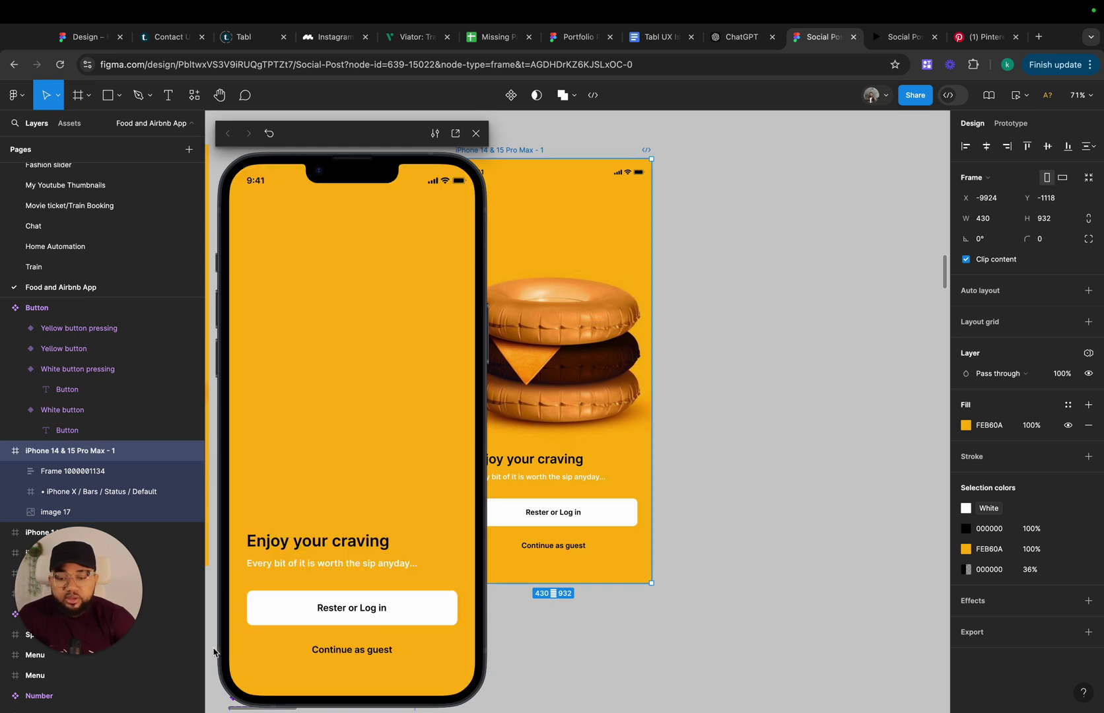
click(379, 652)
click(377, 653)
click(376, 653)
click(377, 653)
click(377, 652)
click(377, 652)
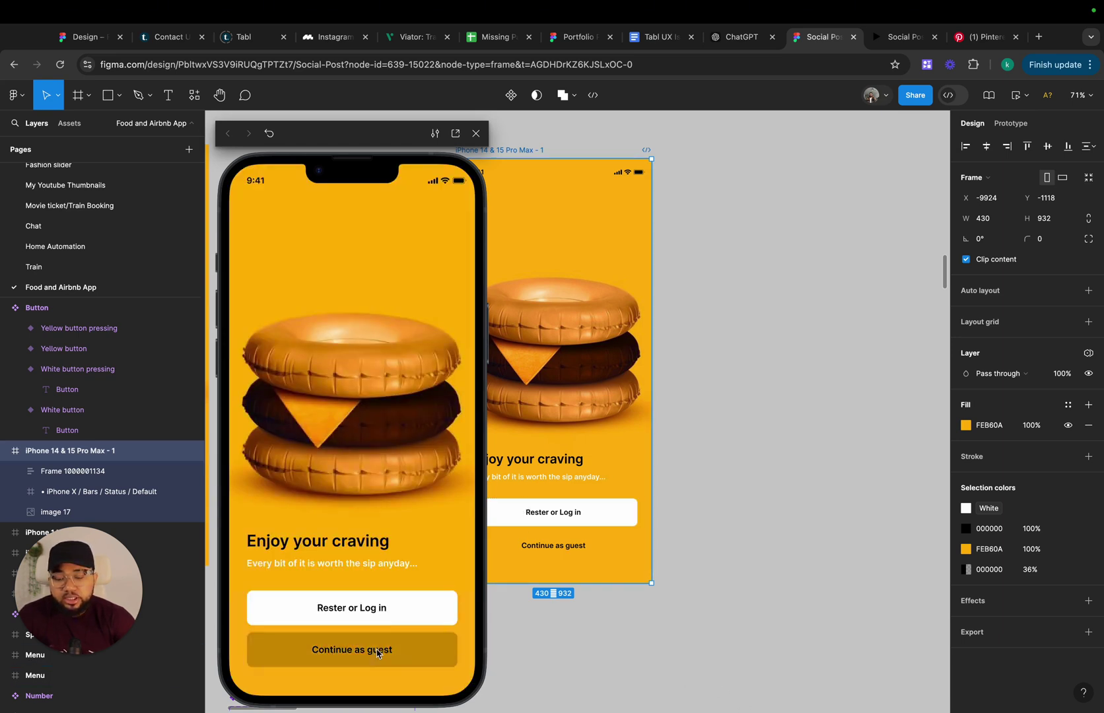
click(374, 613)
click(374, 612)
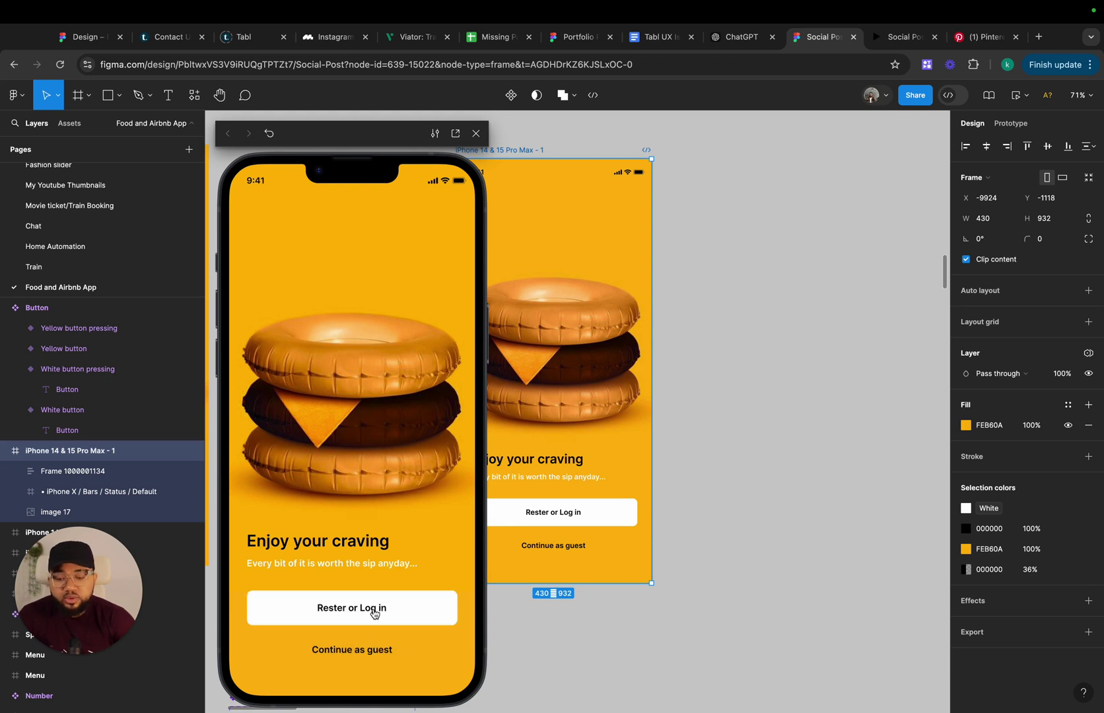
click(475, 133)
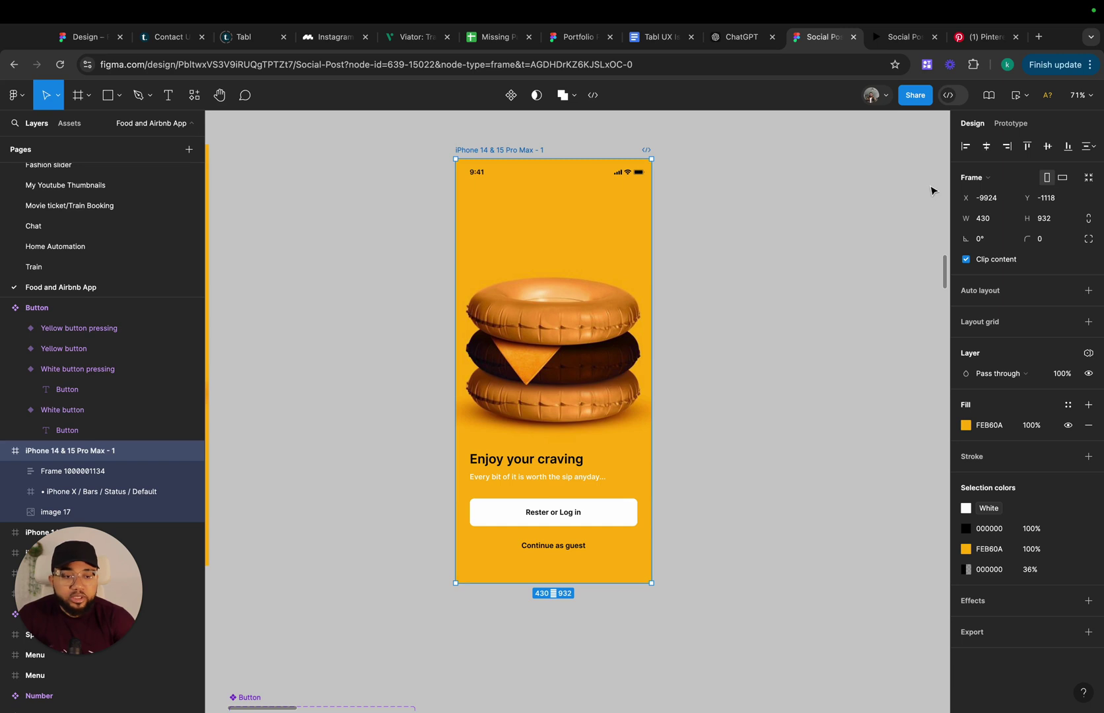
Correct the white button's label to "Register or Log in"
scroll(618, 538, up, 5)
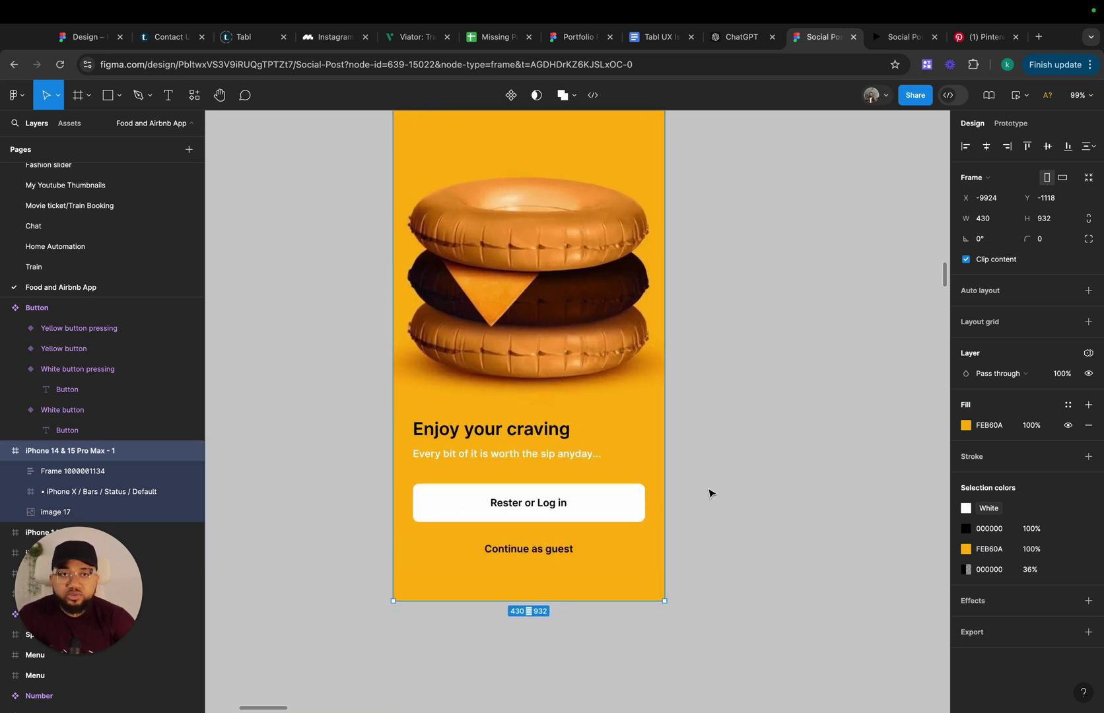
double_click(508, 505)
double_click(508, 504)
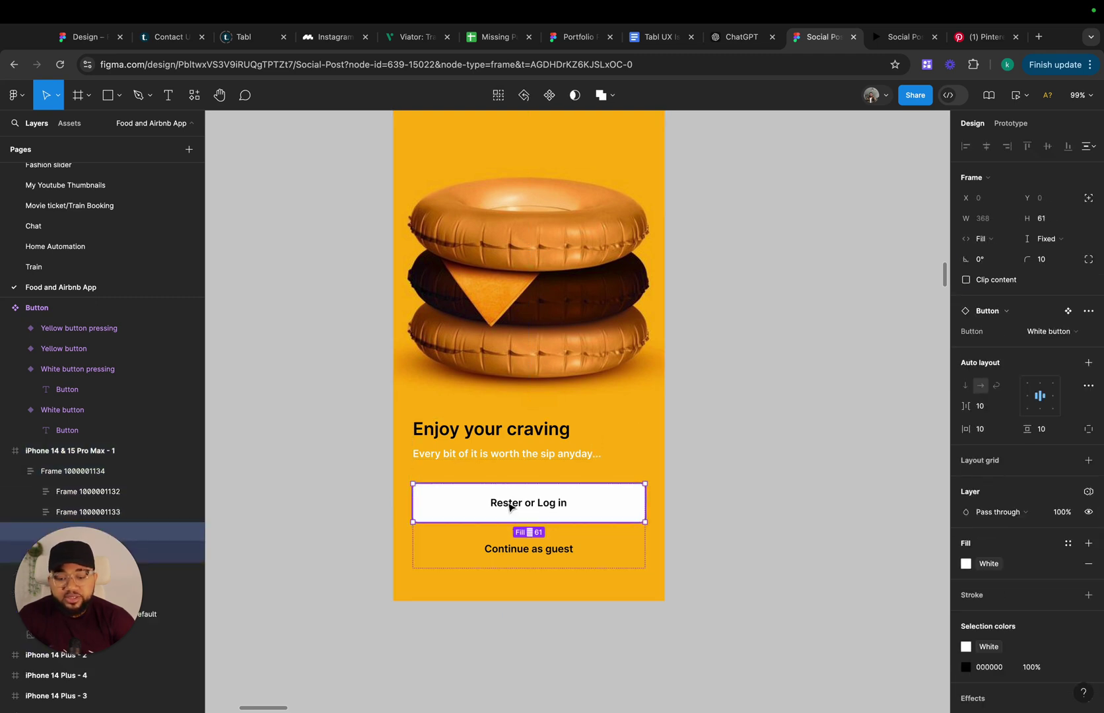
double_click(506, 502)
click(504, 503)
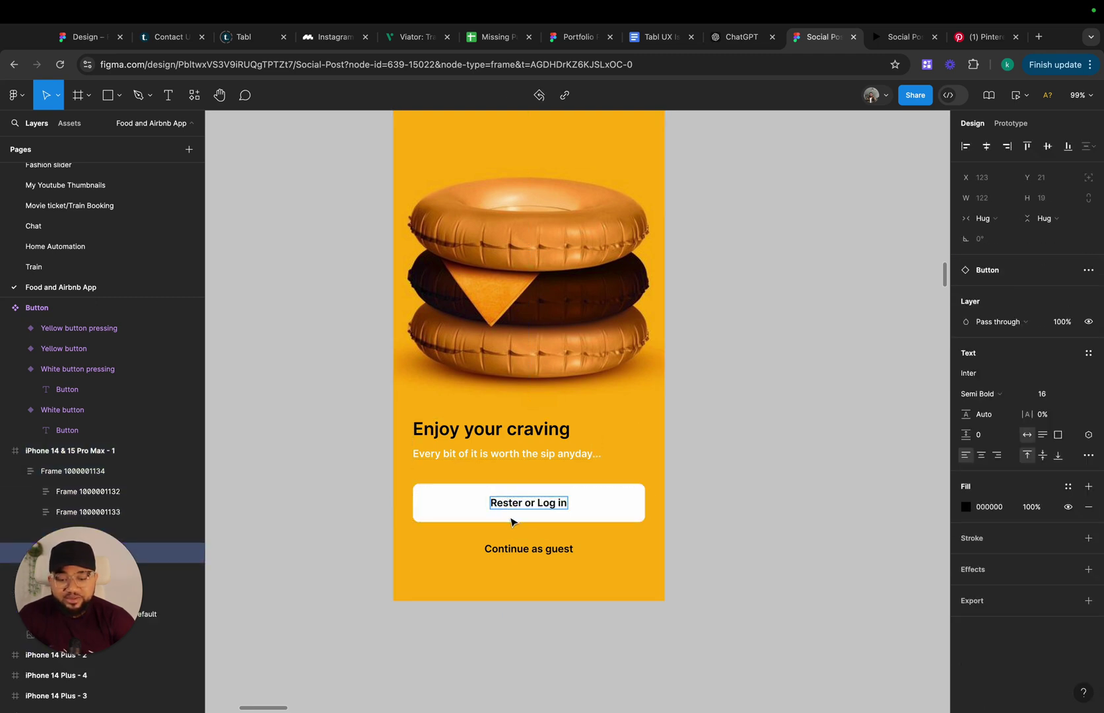
text(gi)
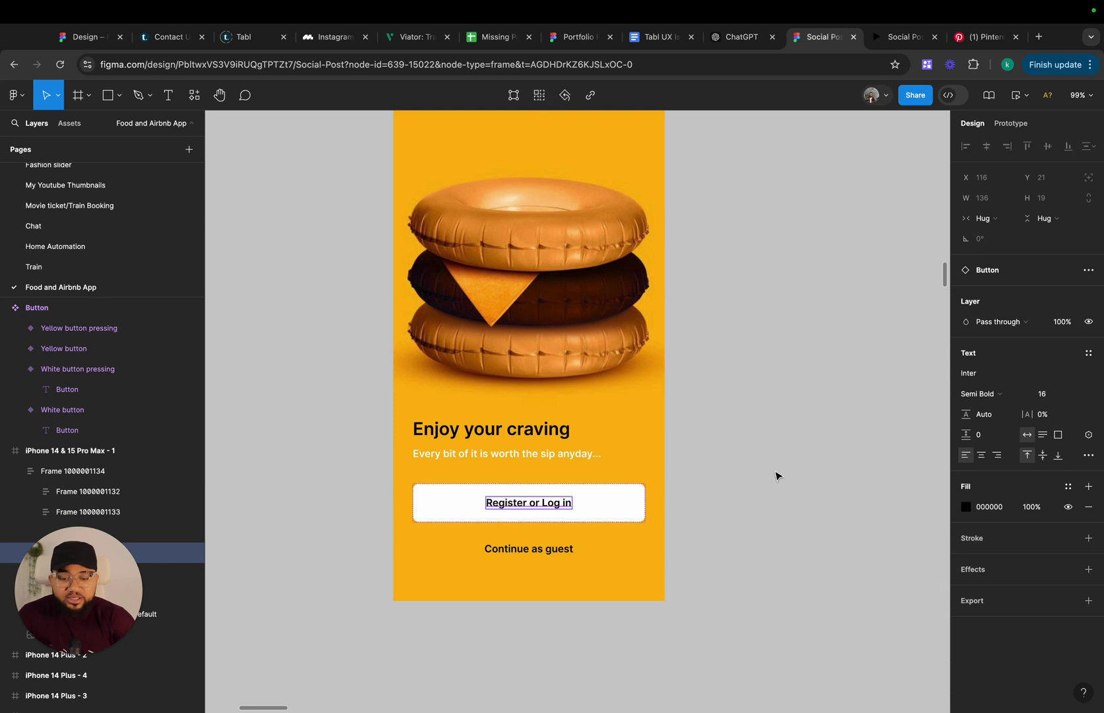
click(775, 475)
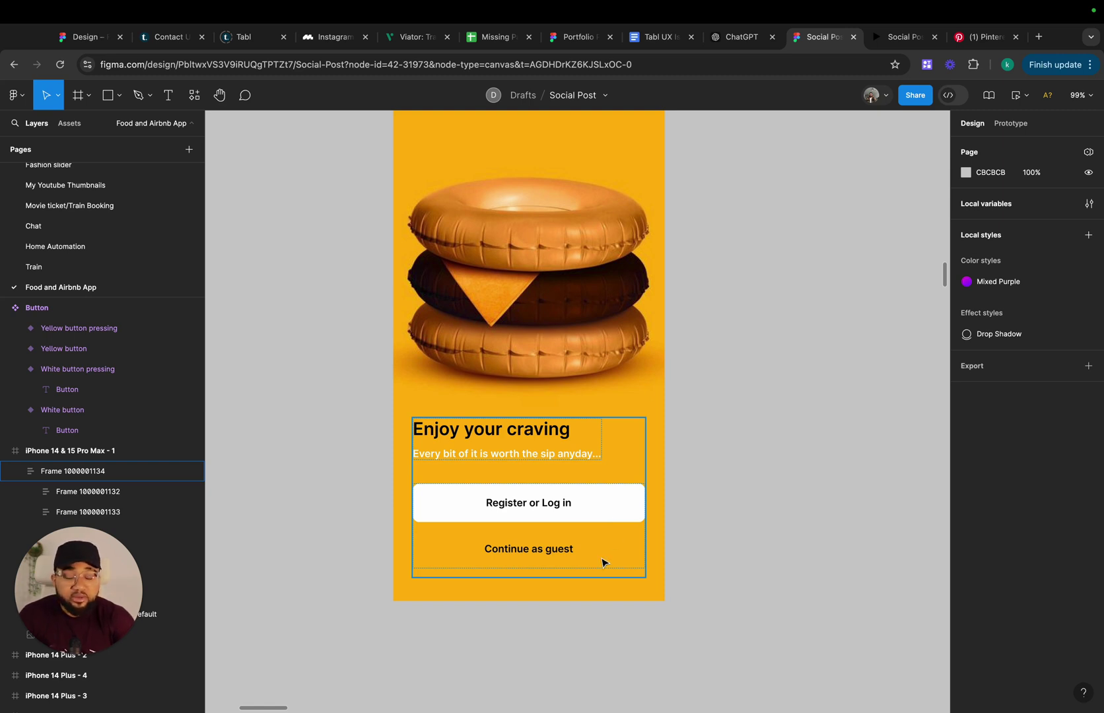
double_click(509, 557)
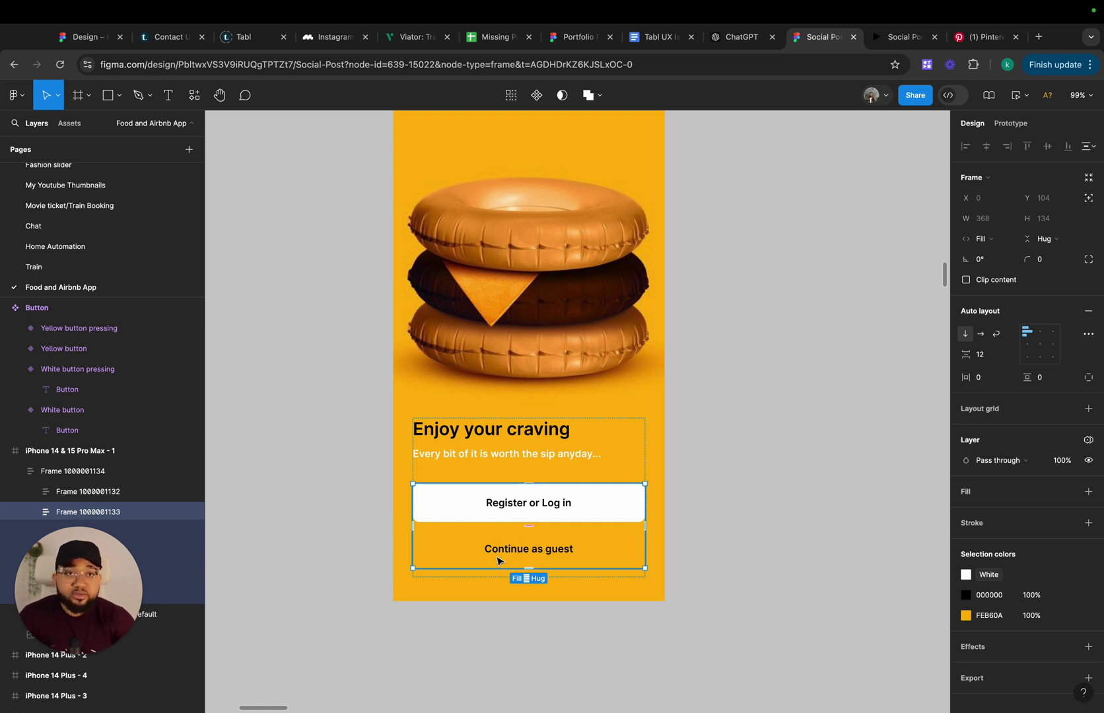
scroll(500, 562, down, 5)
click(566, 601)
scroll(567, 596, up, 4)
scroll(568, 595, up, 4)
scroll(569, 596, down, 4)
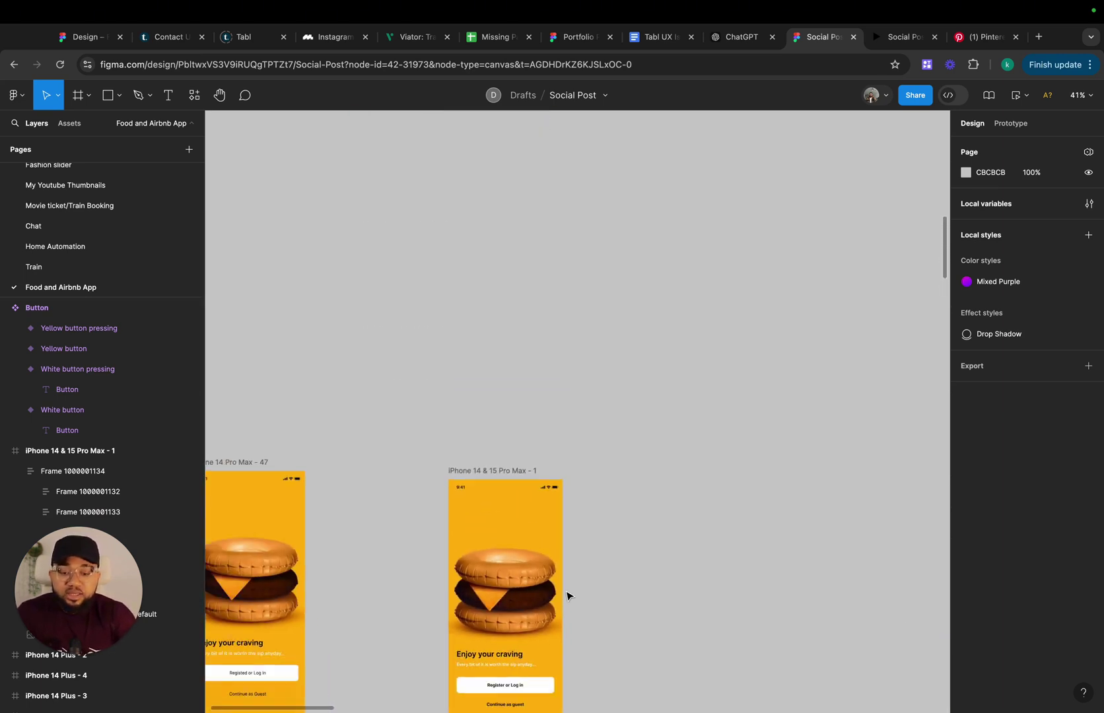
scroll(567, 594, down, 5)
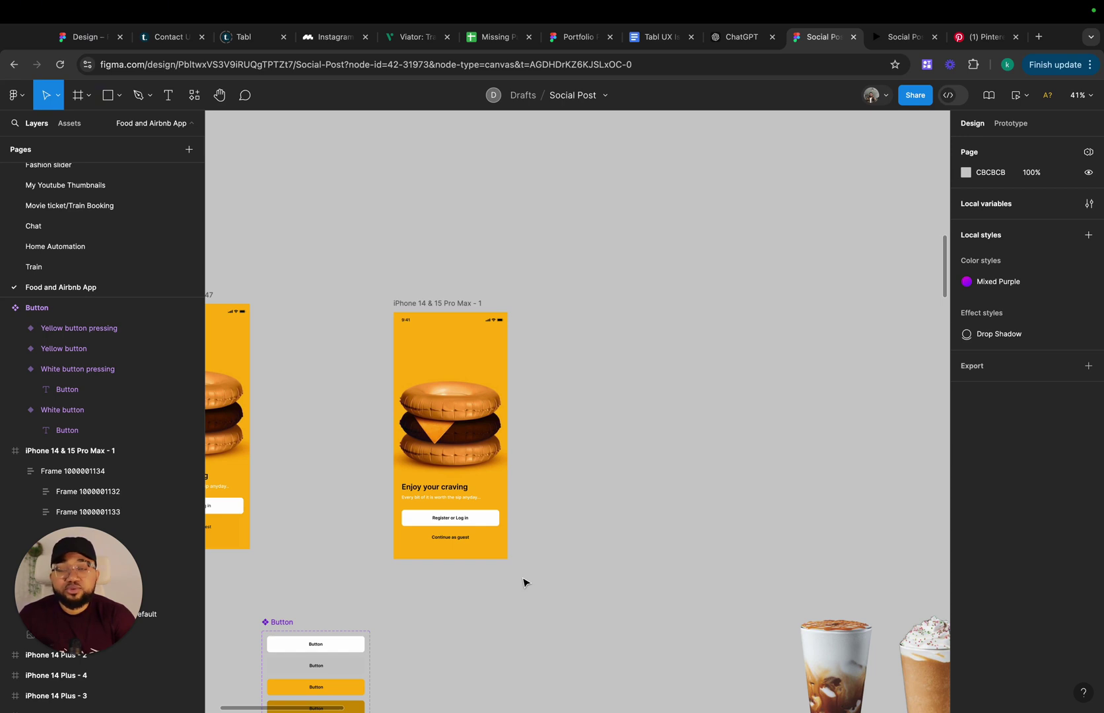
scroll(456, 518, up, 5)
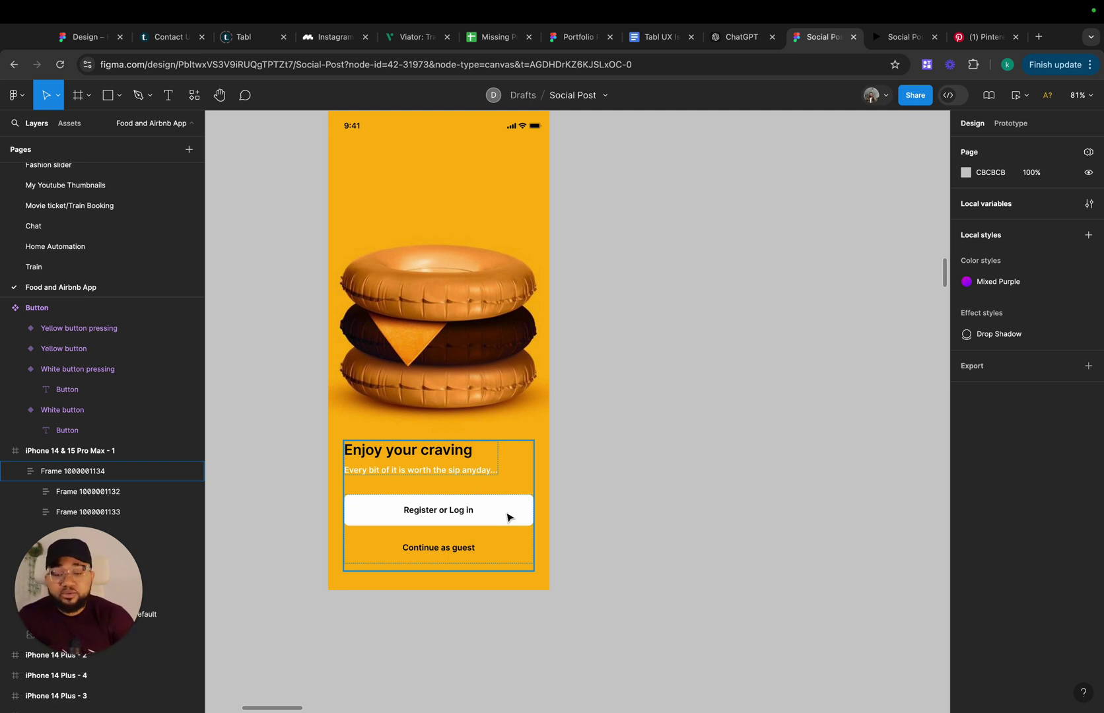
scroll(484, 572, down, 10)
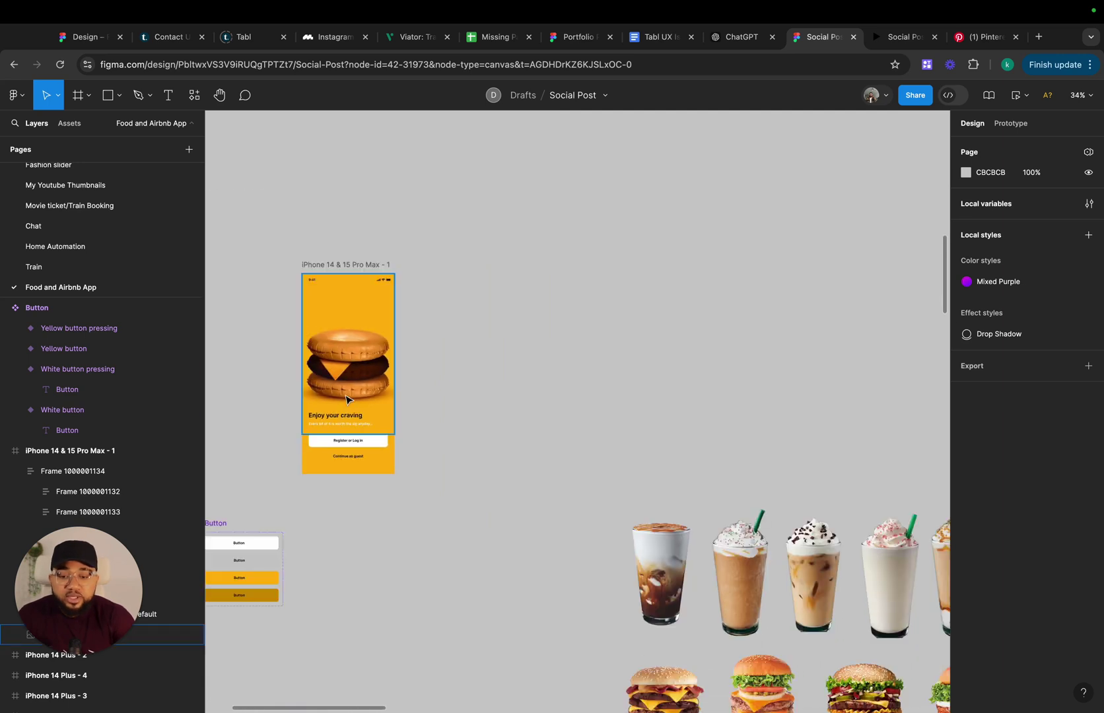
Move the Button component set beneath the original iPhone 14 Pro Max - 47 frame, at about X -10896, Y 76, and delete that original frame
click(379, 264)
scroll(344, 264, left, 5)
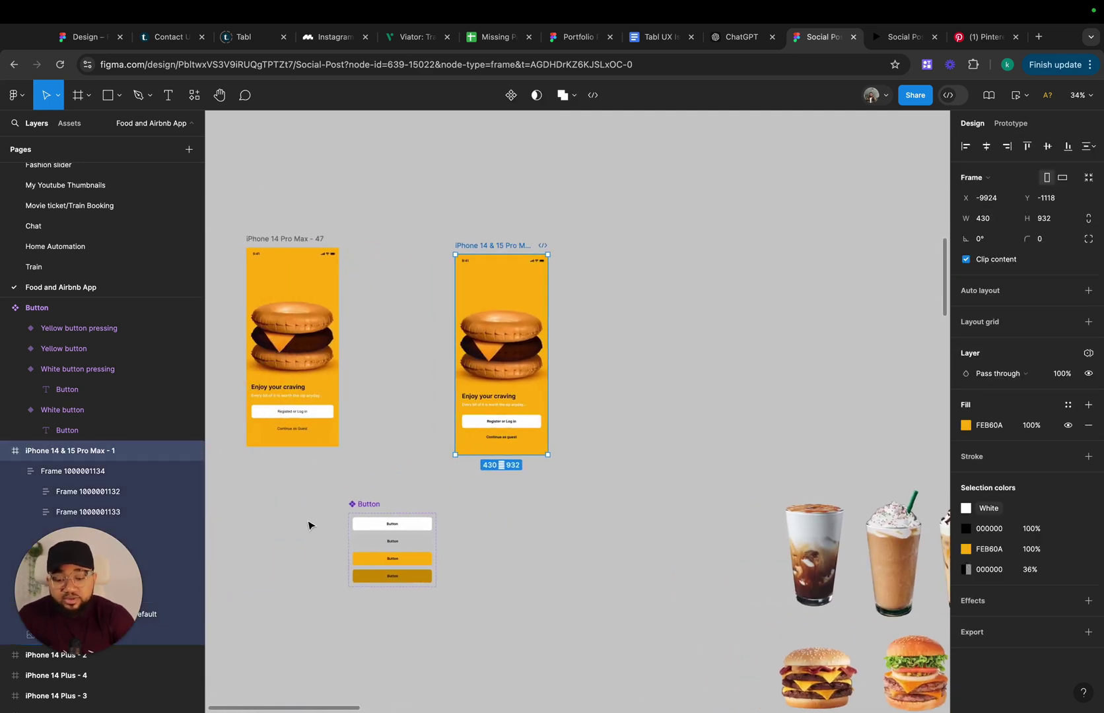
drag(361, 509, 259, 507)
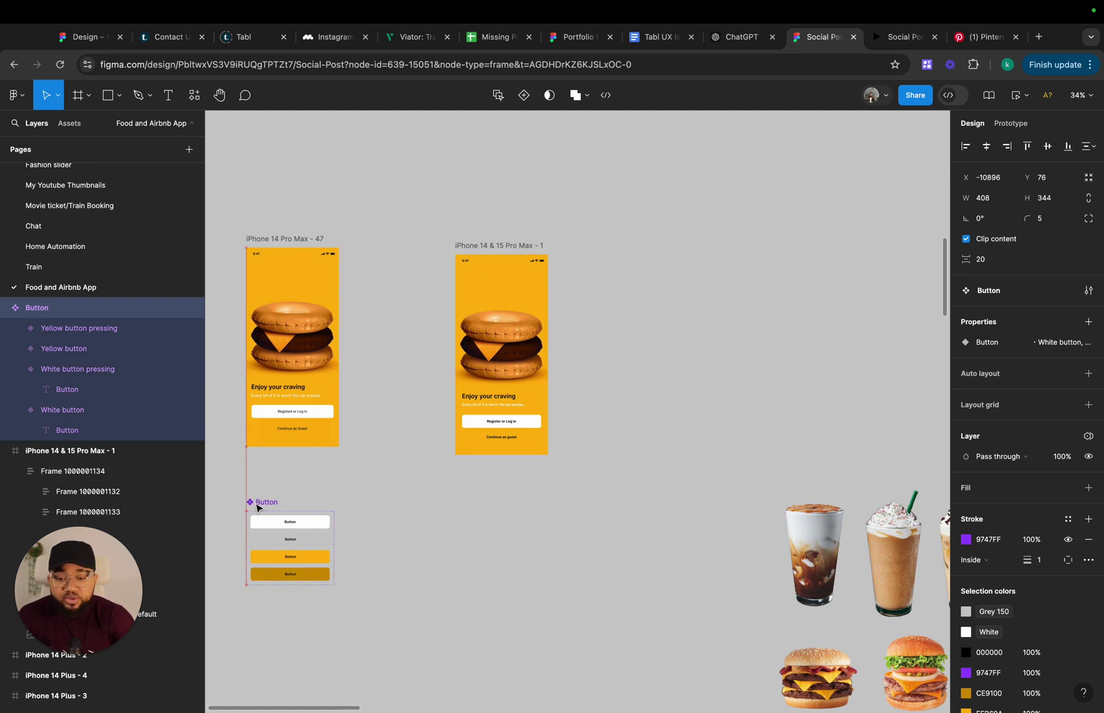
click(259, 239)
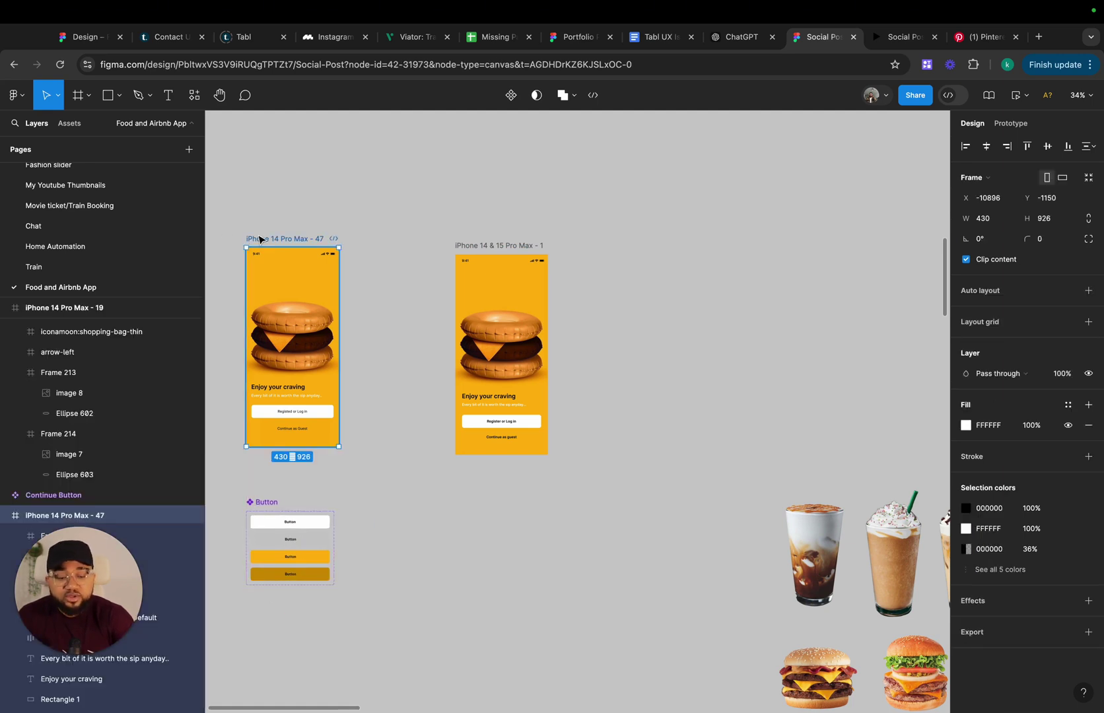
key(Delete)
Rename the rebuilt welcome screen frame as Splash
click(499, 245)
double_click(499, 245)
text(Splash)
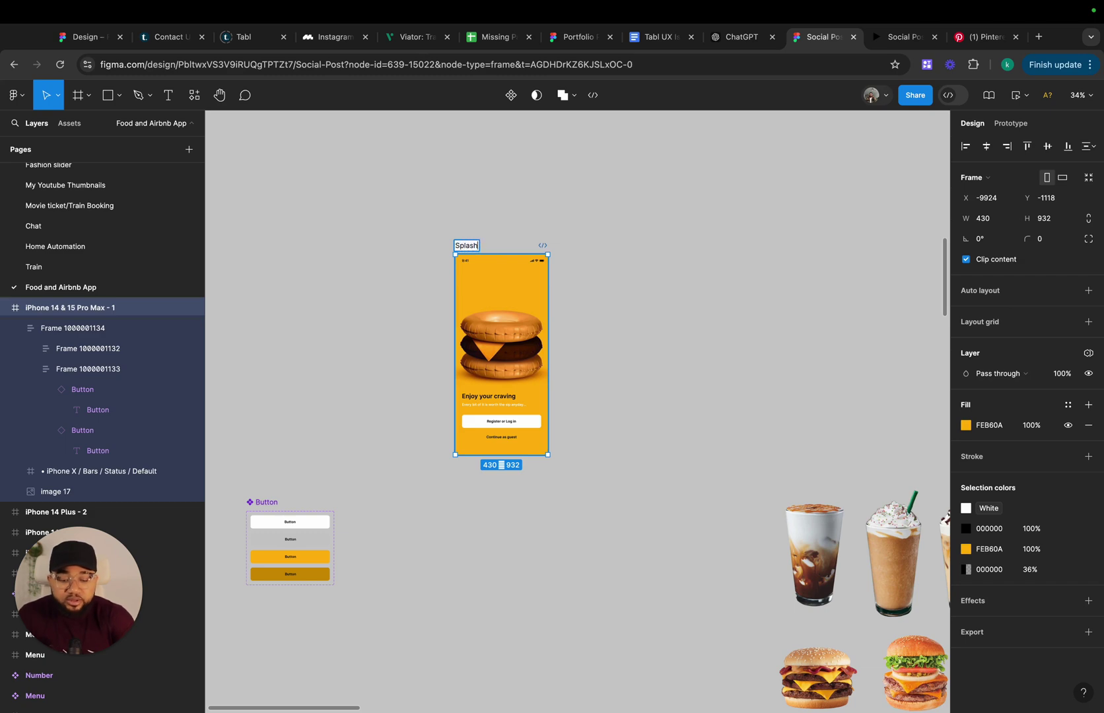
key(Return)
Duplicate the filled Menu screen with the food category cards and move the copy to the right of the Splash frame
scroll(519, 256, down, 5)
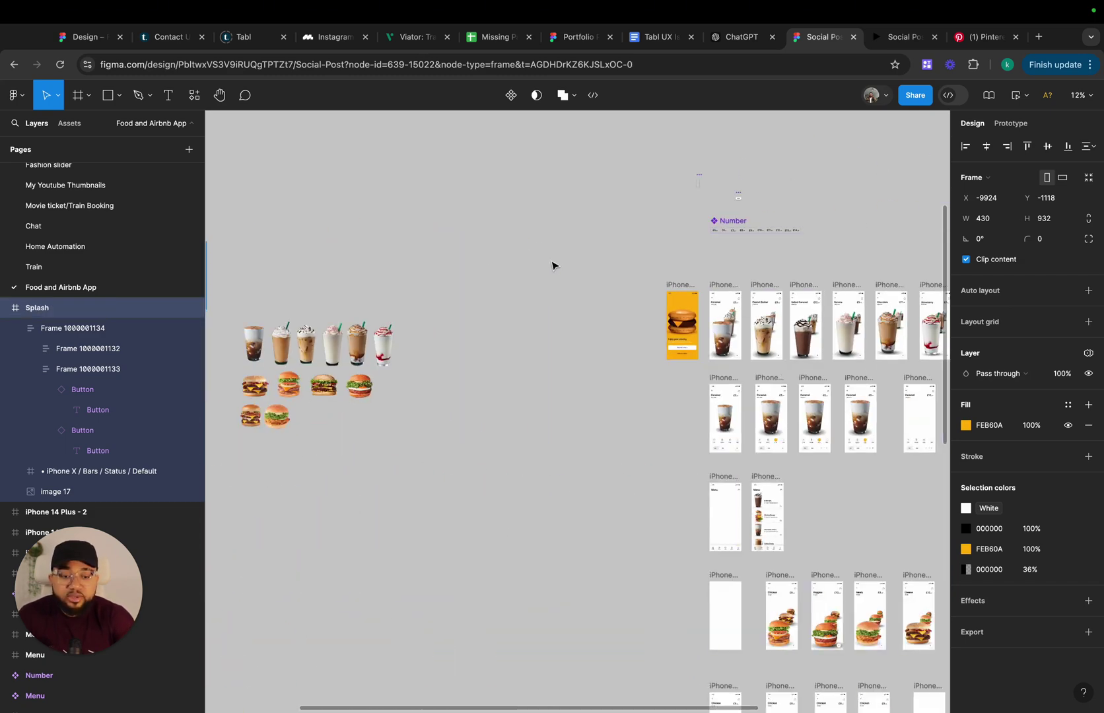
scroll(725, 450, up, 5)
click(739, 421)
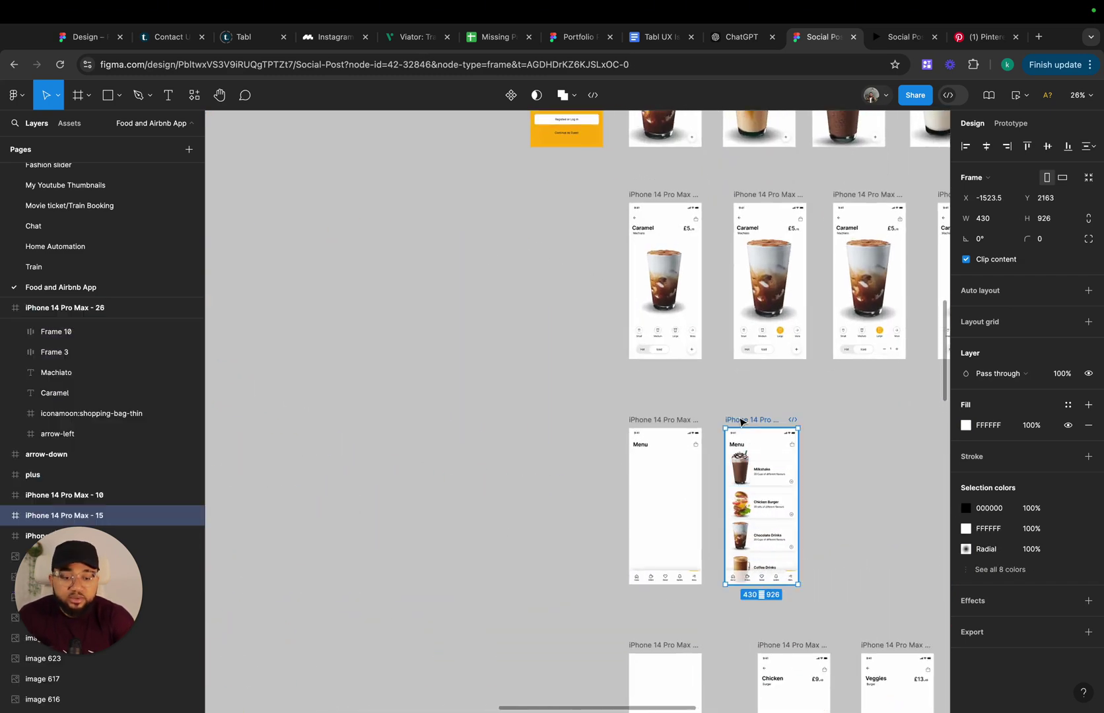
key(super+d)
drag(818, 420, 615, 360)
scroll(565, 327, left, 12)
scroll(565, 327, up, 6)
scroll(565, 318, left, 5)
scroll(565, 318, up, 2)
Duplicate the Splash frame and place the copy directly to its right, level with the original
click(332, 358)
key(super+d)
drag(495, 358, 421, 359)
Move the Menu screen copy next to the second Splash frame, at about X -8920, Y -1118
drag(604, 363, 505, 363)
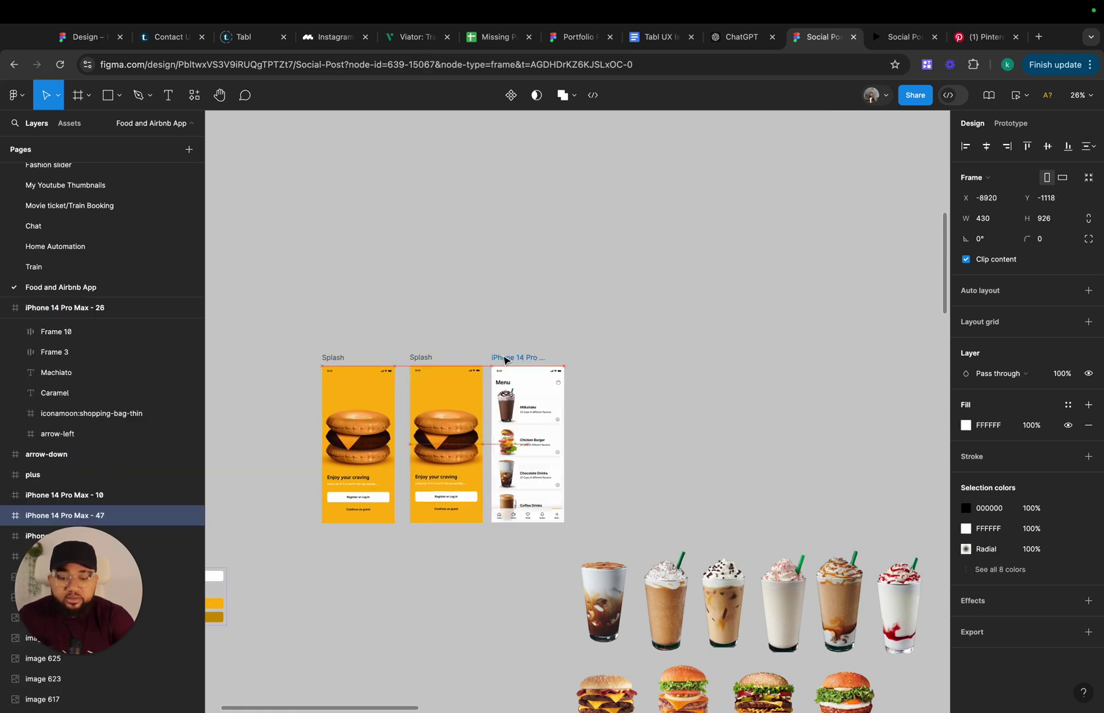
scroll(529, 453, up, 5)
scroll(515, 462, down, 5)
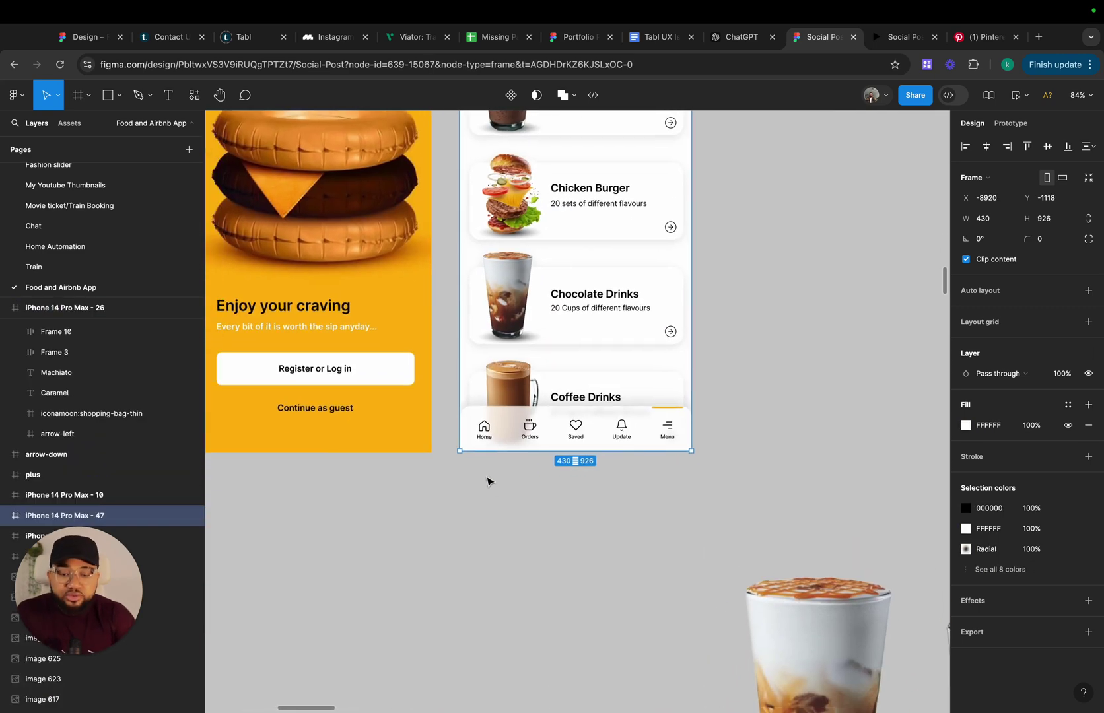
scroll(489, 471, up, 5)
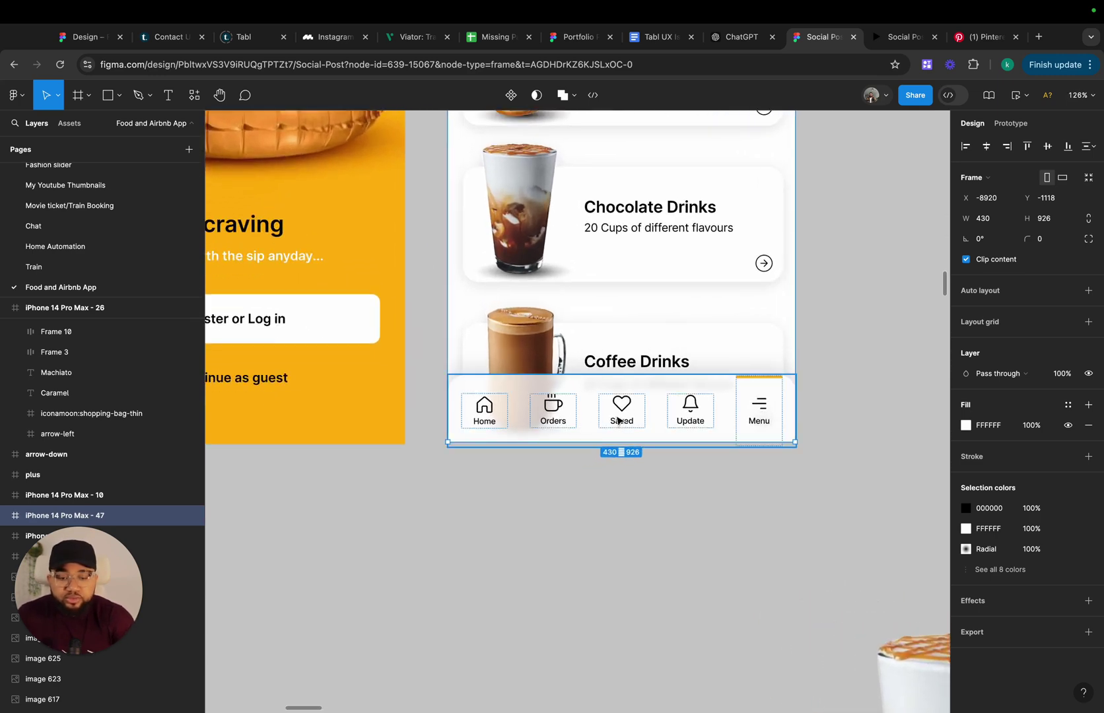
click(438, 553)
right_click(438, 531)
mouse_move(504, 651)
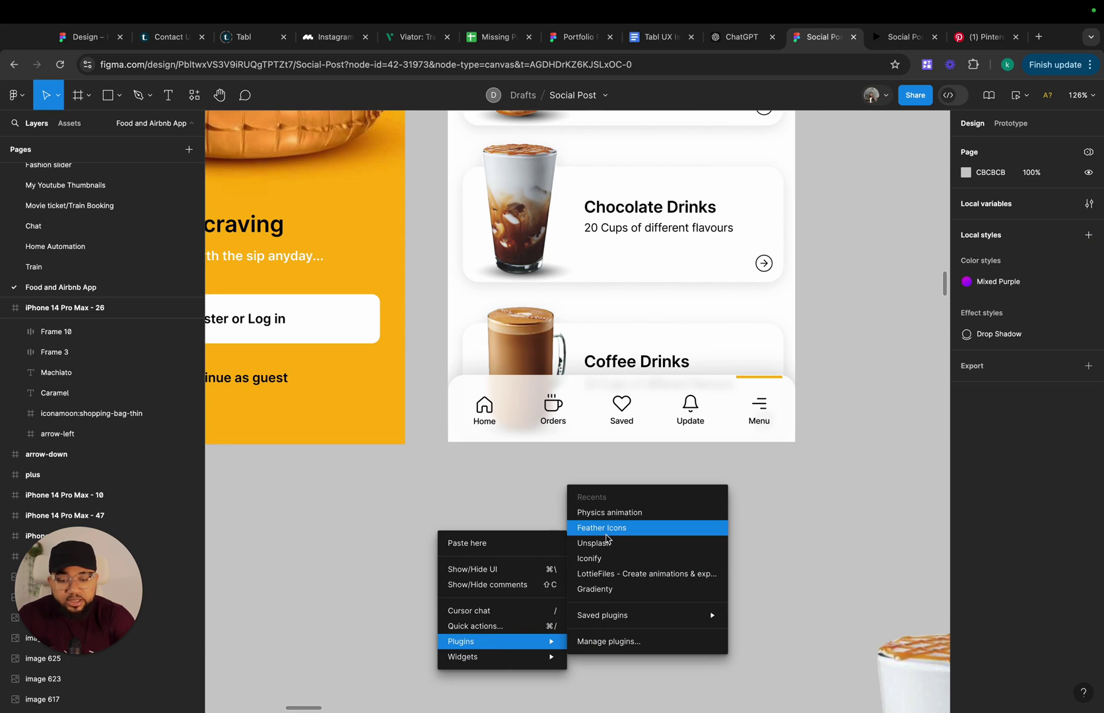
click(608, 559)
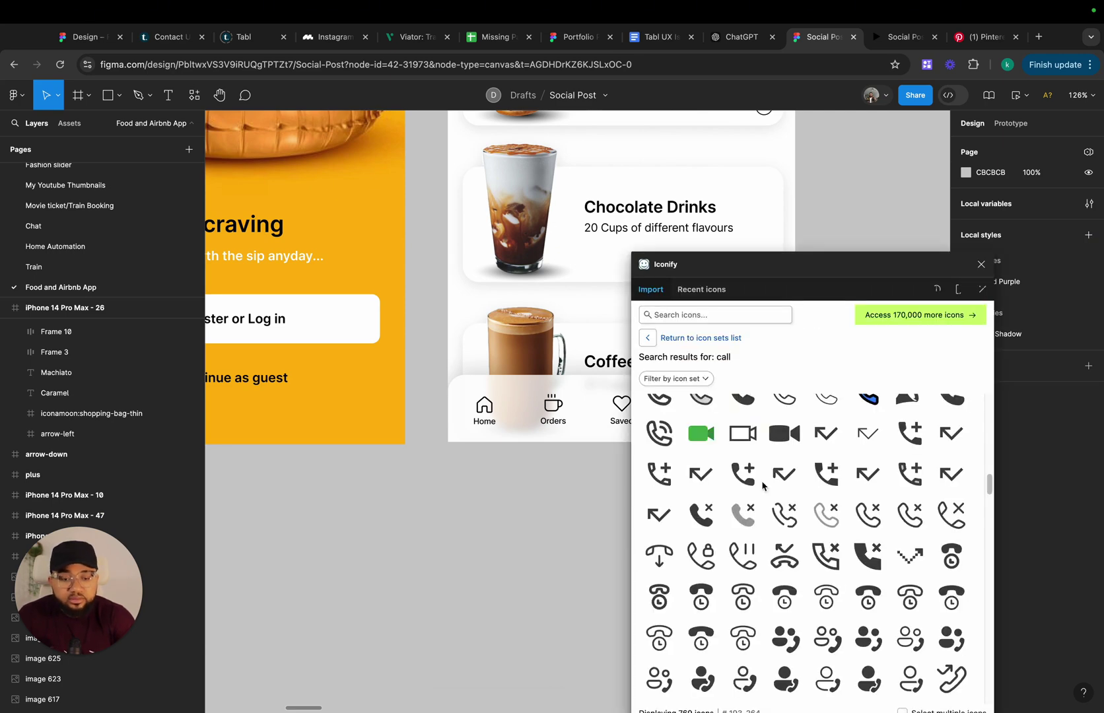
scroll(755, 478, up, 15)
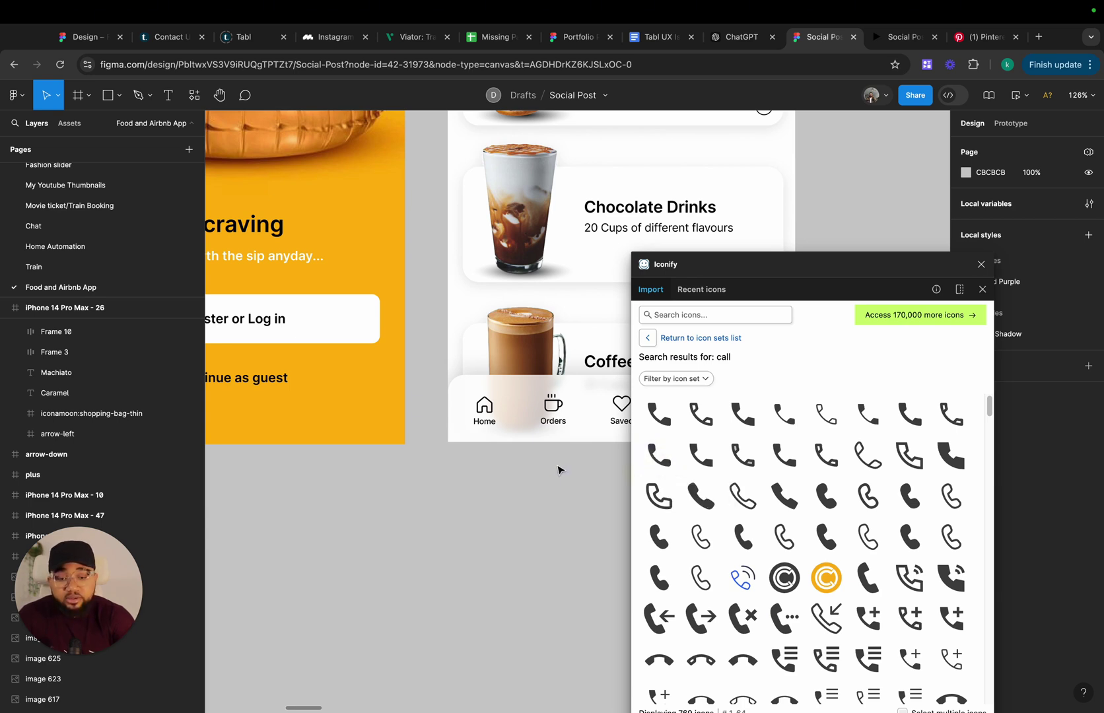
scroll(574, 424, right, 5)
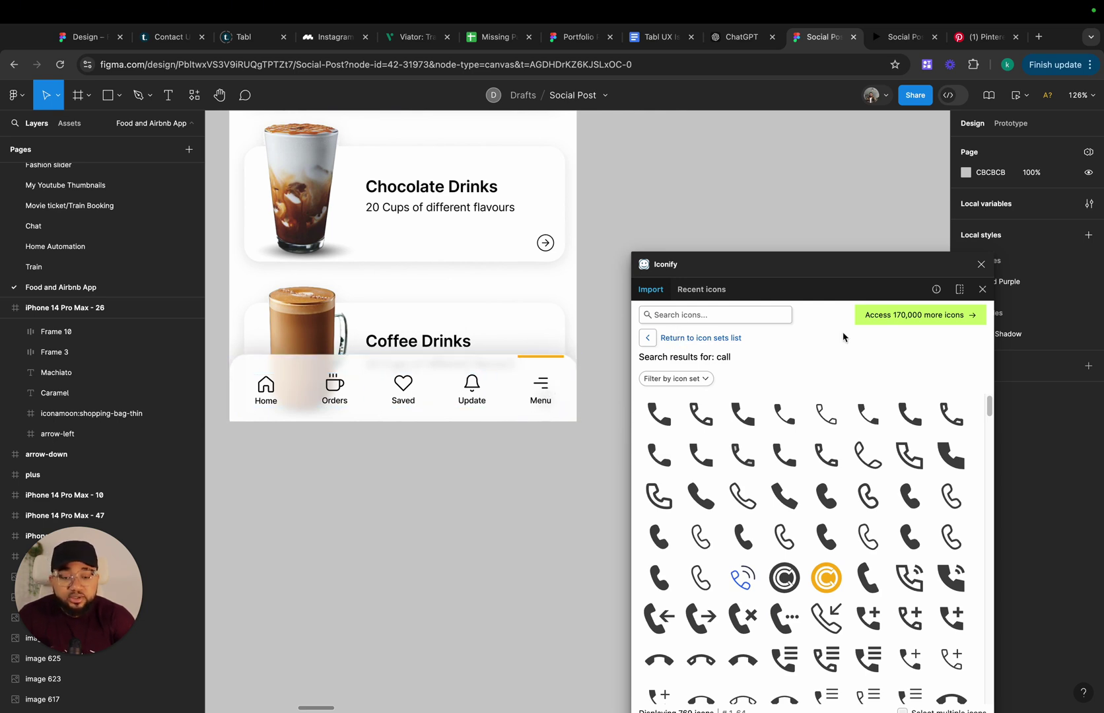
click(983, 265)
Duplicate the Menu screen's bottom navigation bar and place the copy on the empty canvas below the screens
scroll(505, 402, left, 5)
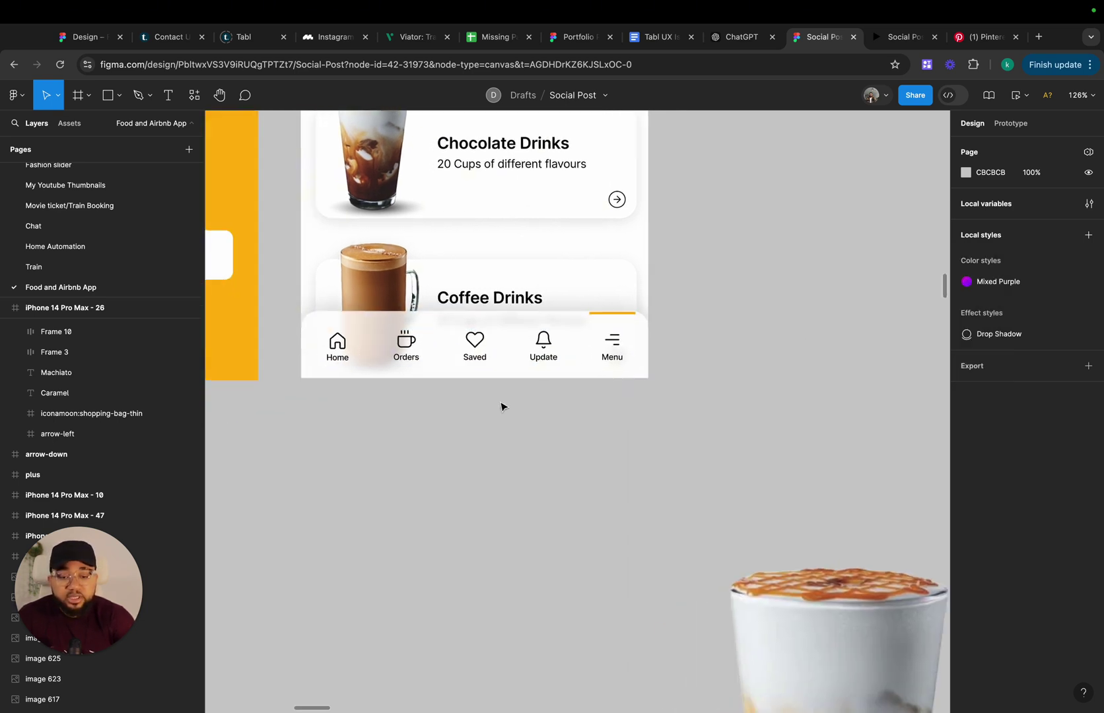
click(442, 365)
scroll(443, 366, left, 1)
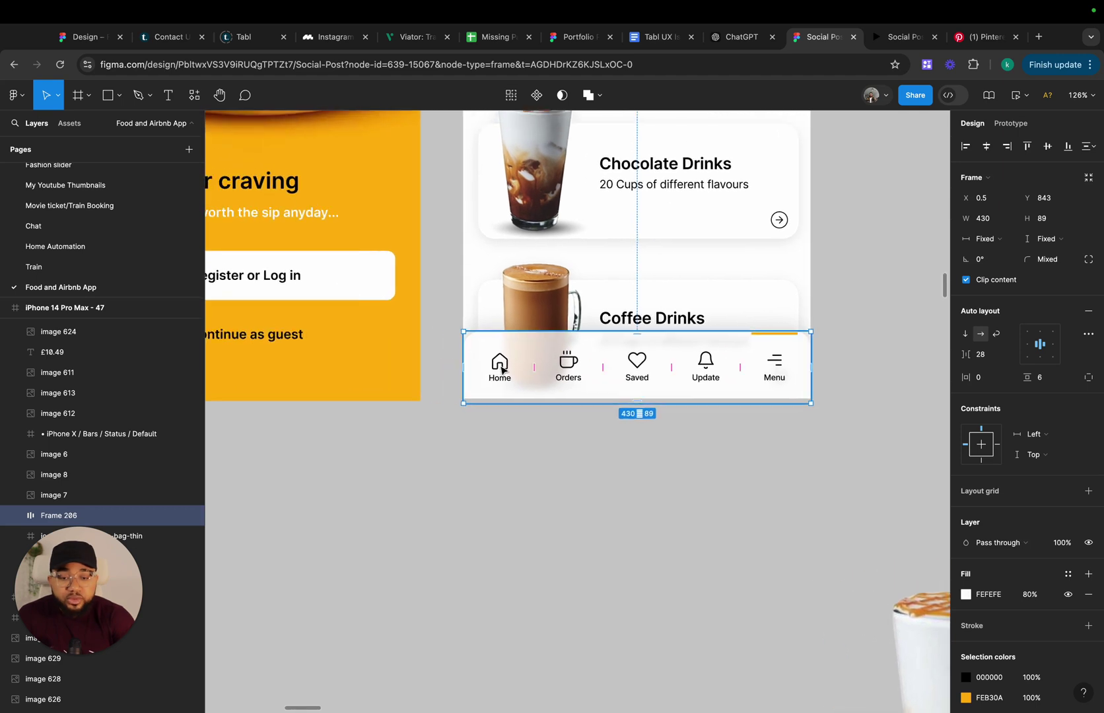
double_click(502, 367)
click(537, 386)
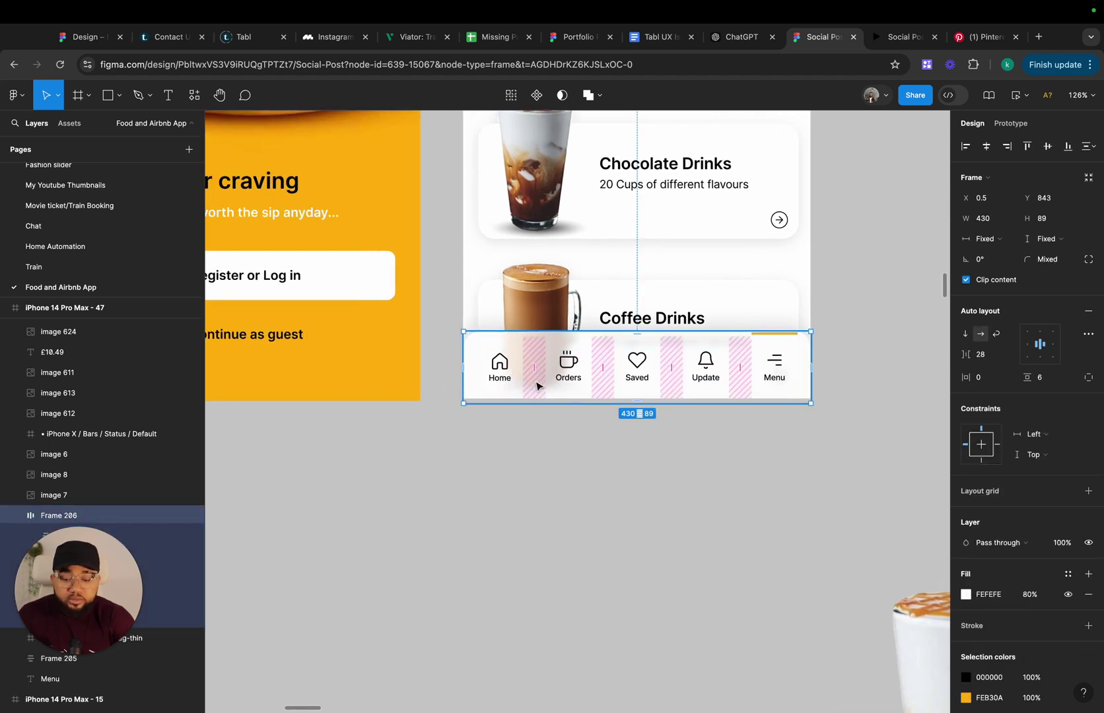
key(ctrl+d)
drag(537, 388, 516, 467)
key(ctrl+z)
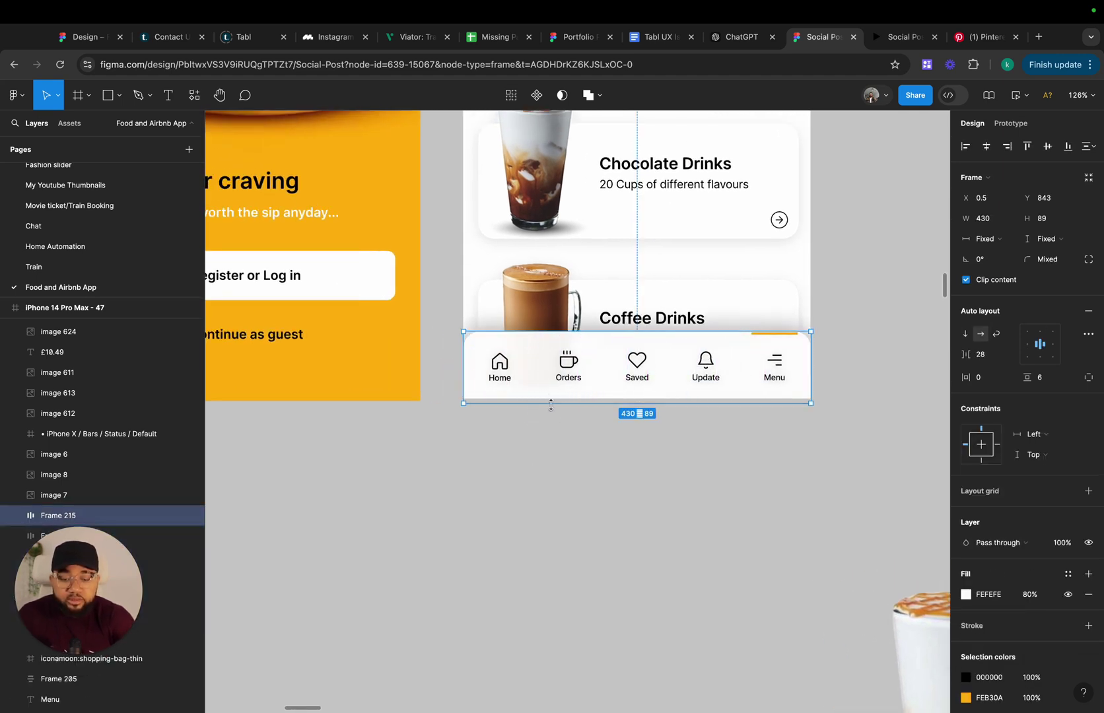
drag(547, 382, 434, 502)
scroll(434, 502, down, 3)
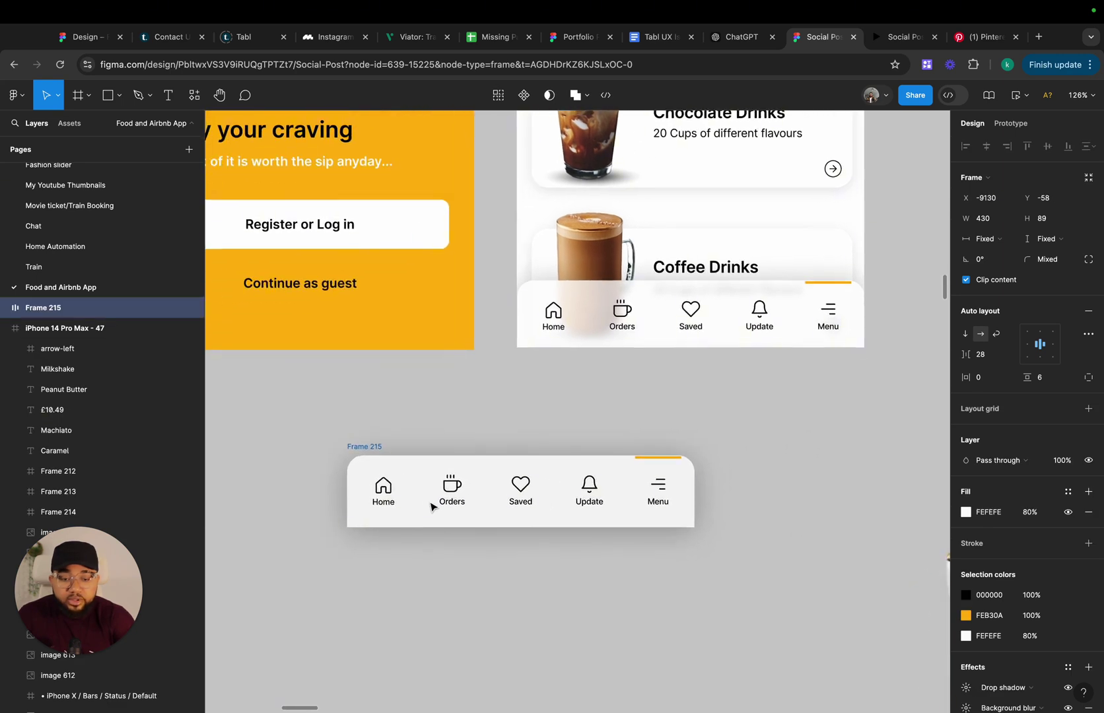
Pull the home and coffee cup icons out of the copied navigation bar onto the canvas just below it
double_click(393, 505)
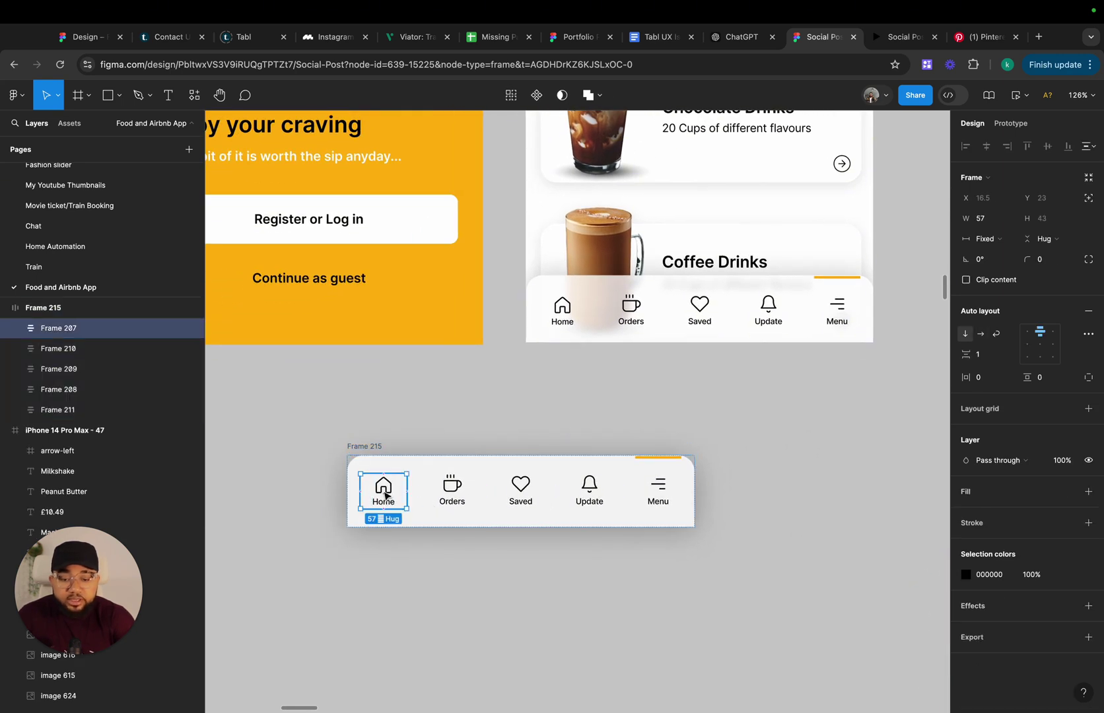
double_click(385, 491)
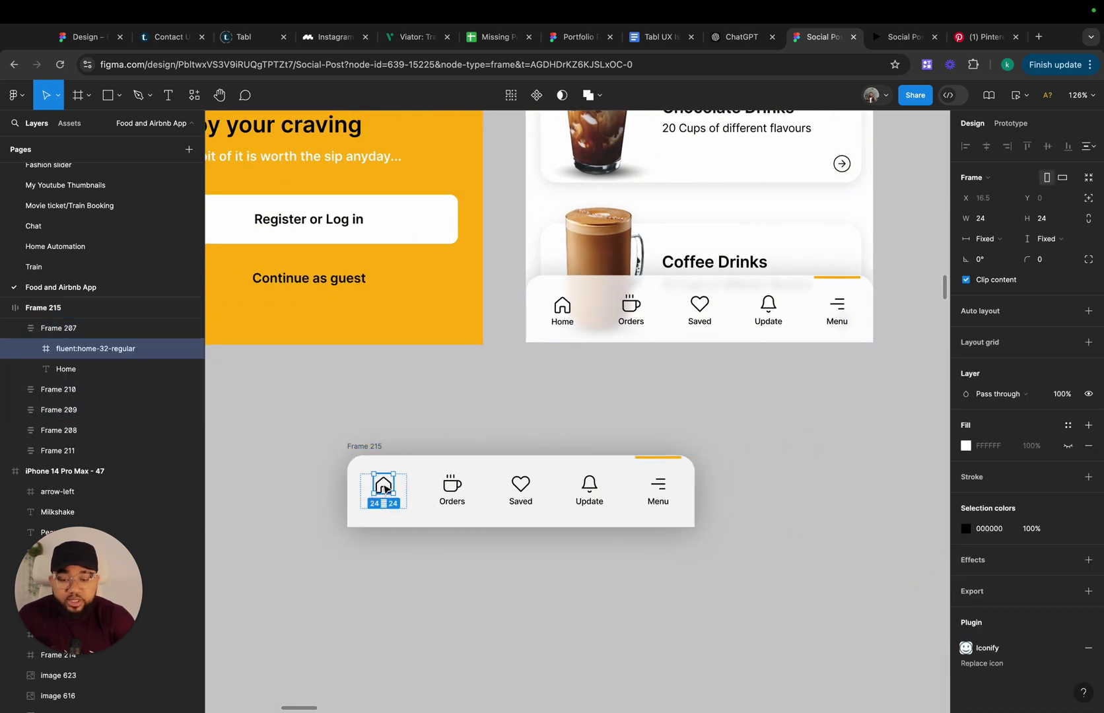
drag(385, 492, 388, 571)
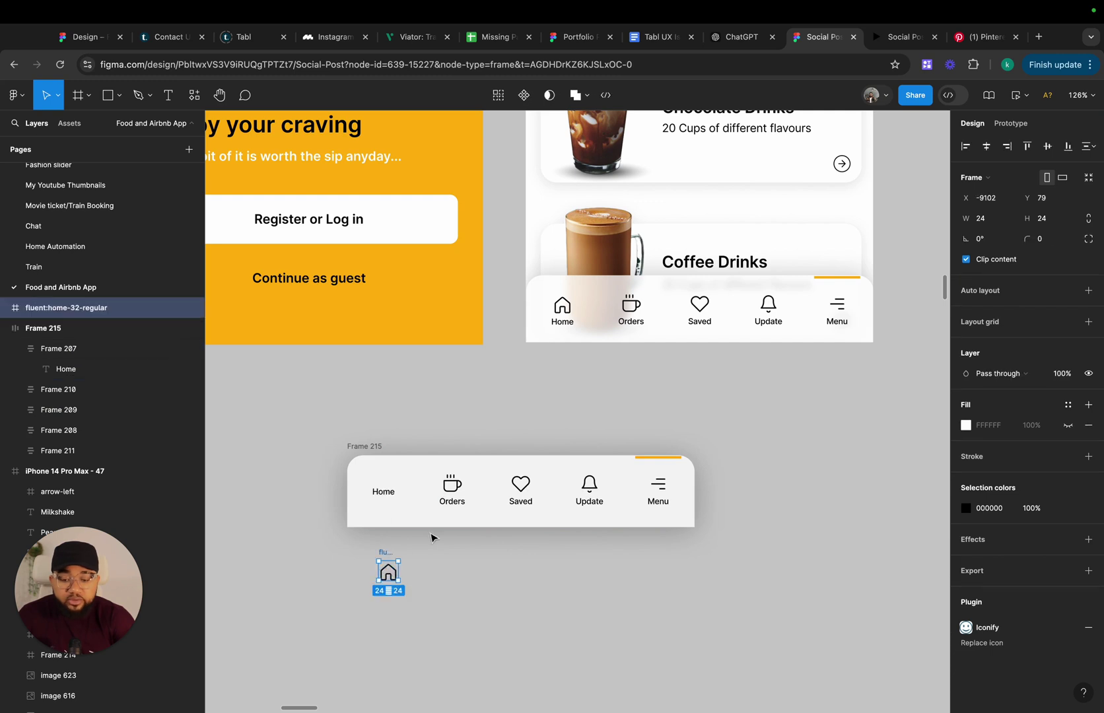
click(454, 487)
double_click(454, 487)
drag(454, 487, 447, 570)
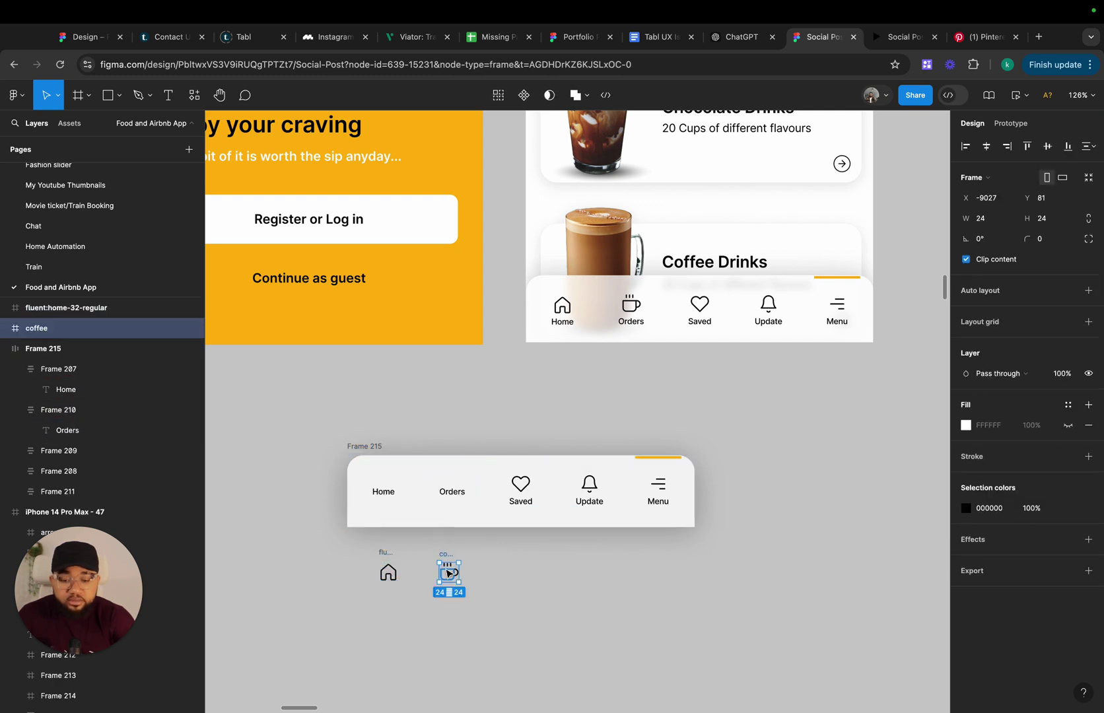
Pull the heart, bell and menu icons out of the copied navigation bar and line them up beside the cup icon
click(517, 492)
double_click(519, 487)
drag(519, 487, 504, 574)
click(589, 489)
double_click(591, 486)
drag(591, 487, 547, 570)
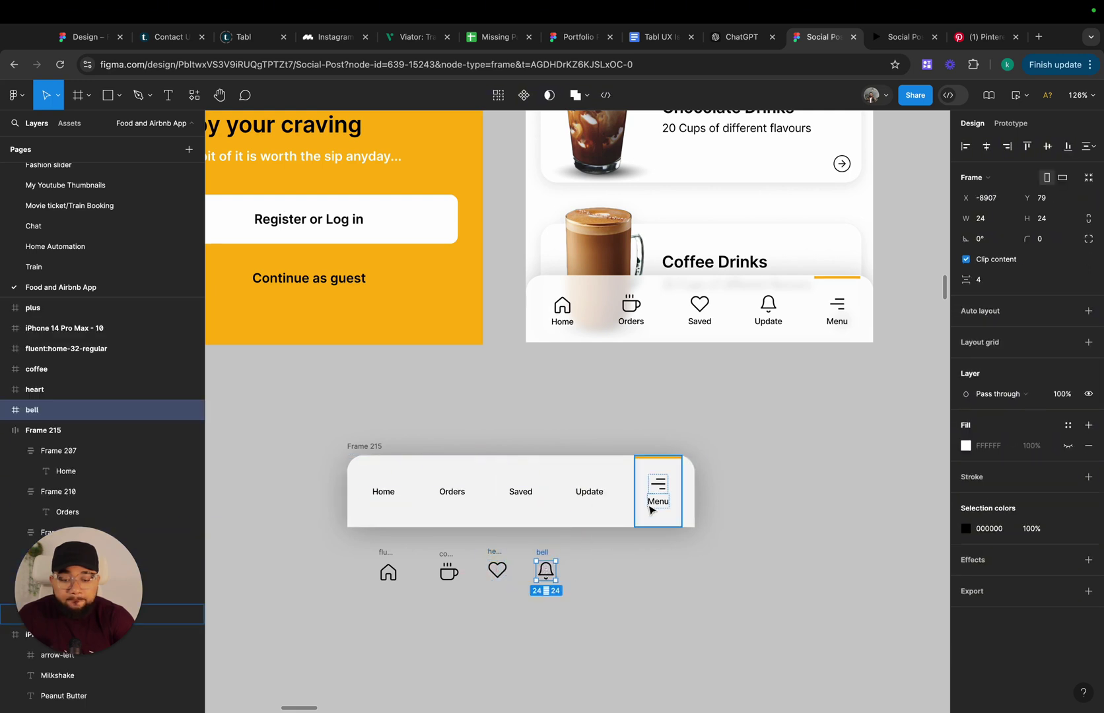
click(658, 494)
double_click(658, 486)
drag(659, 486, 591, 571)
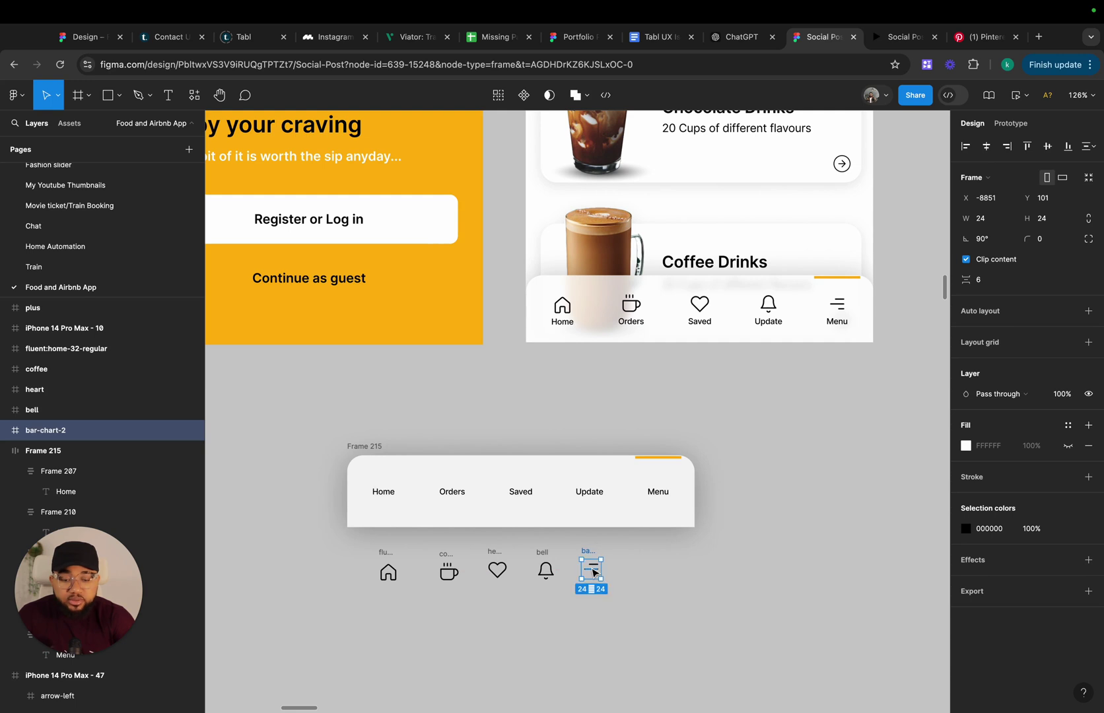
Move the Home label out of the copied bar to beneath the home icon, and shift the bar up to Y -102
double_click(383, 495)
drag(383, 502, 390, 594)
double_click(452, 491)
drag(353, 448, 362, 408)
scroll(365, 485, down, 2)
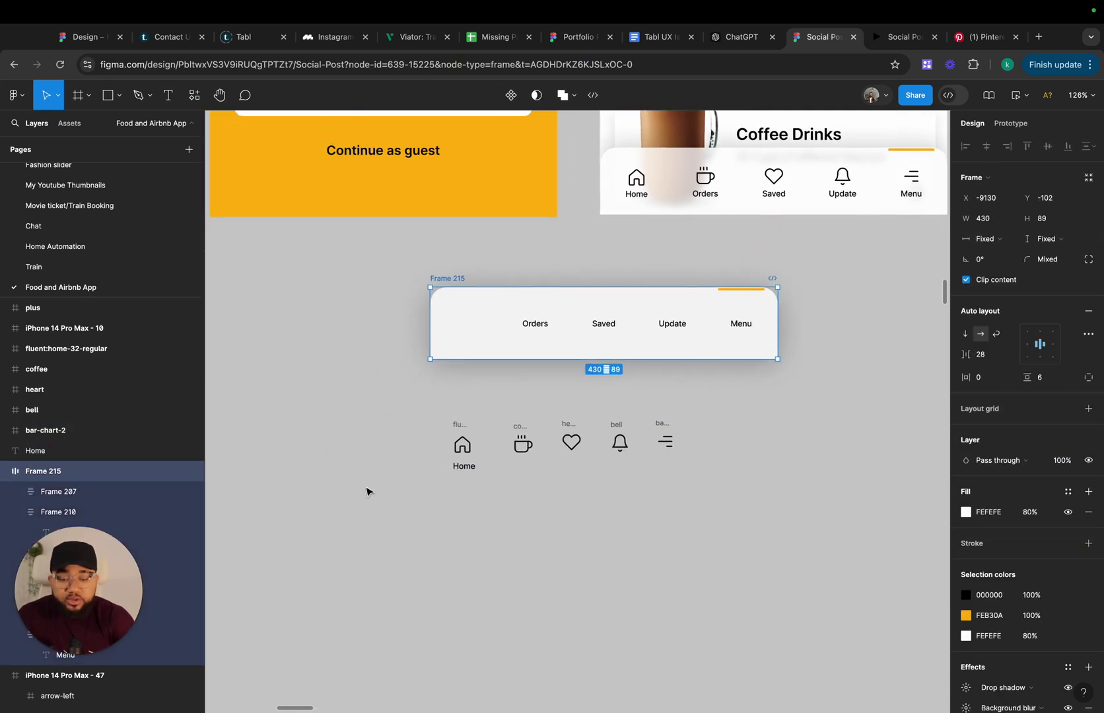
Duplicate the Home label four times in an evenly spaced row beneath the loose icons
click(469, 470)
scroll(469, 470, up, 3)
scroll(469, 470, up, 2)
drag(469, 469, 564, 472)
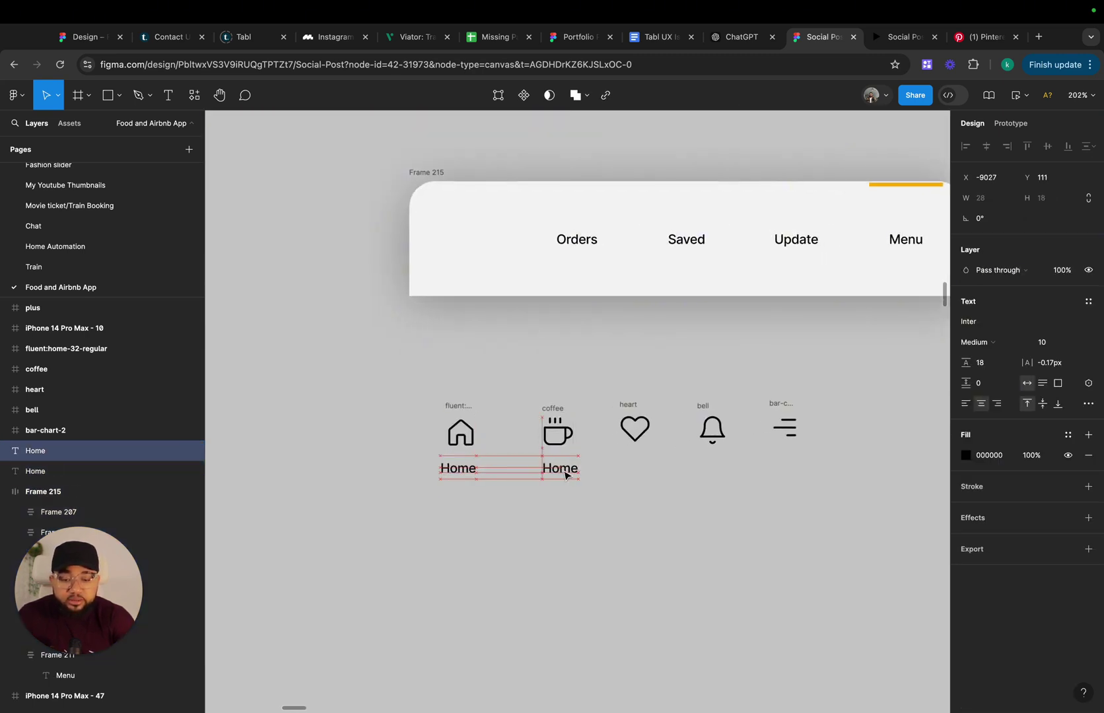
key(super+d)
key(super+d)
key(super+d)
Change the second and third labels in the row to Orders and Saved
click(548, 470)
double_click(548, 470)
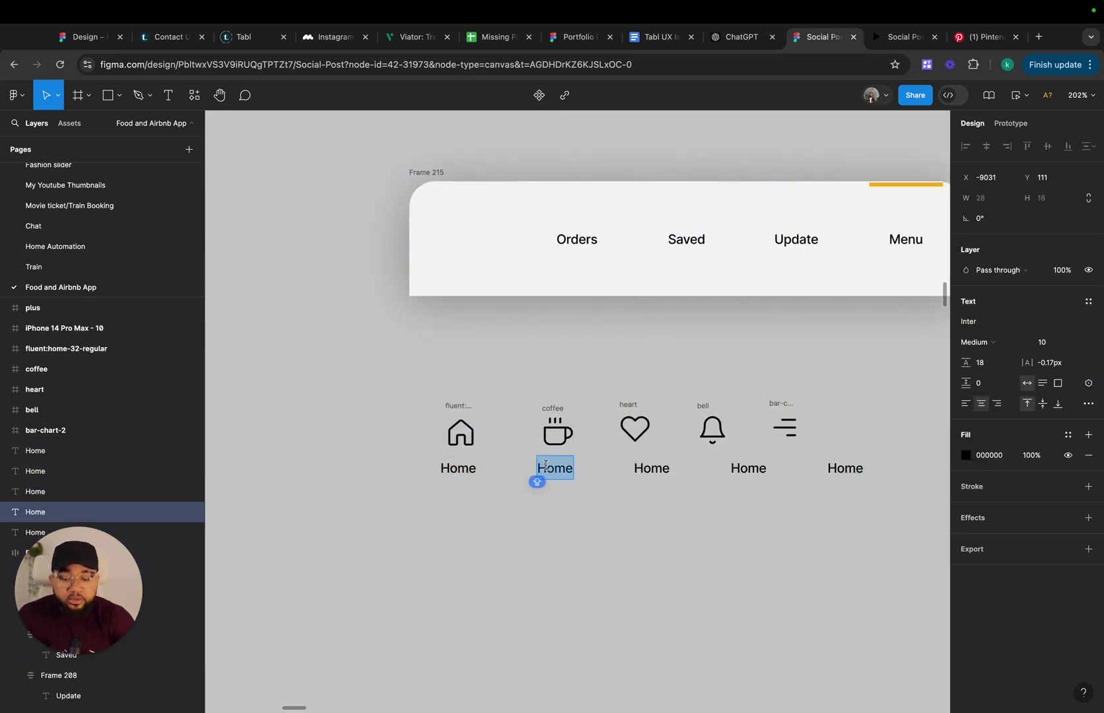
text(Orders)
click(652, 468)
double_click(651, 468)
text(Saved)
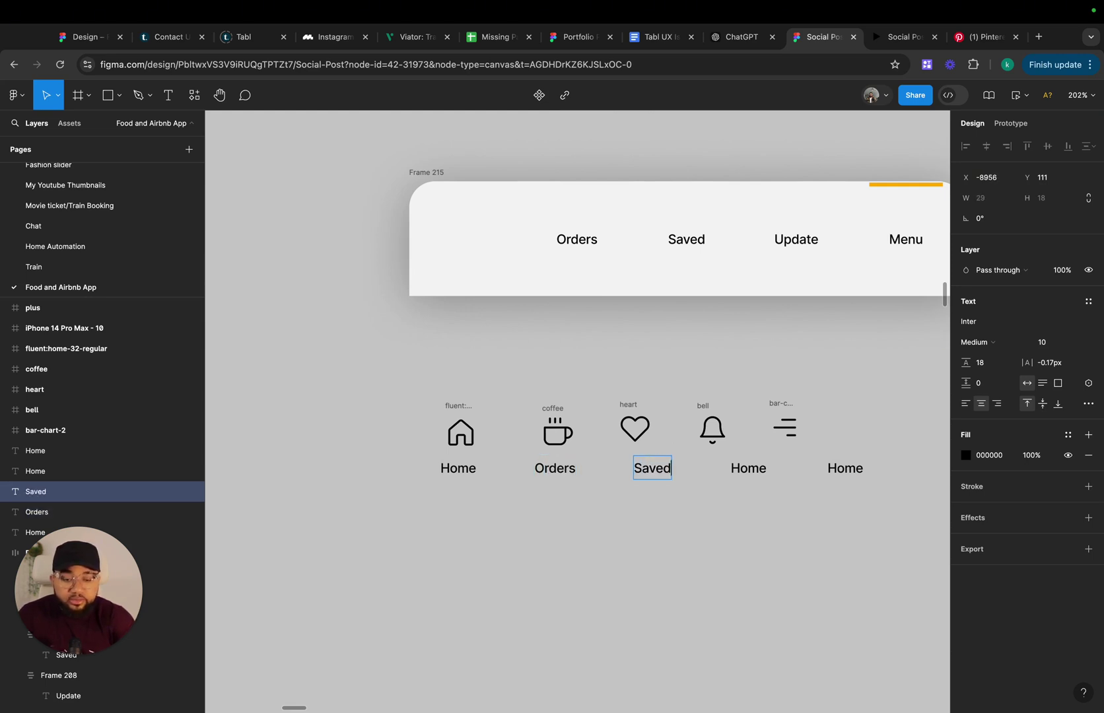
Change the fourth and fifth labels in the row to Update and Menu
click(742, 466)
double_click(742, 466)
text(Update)
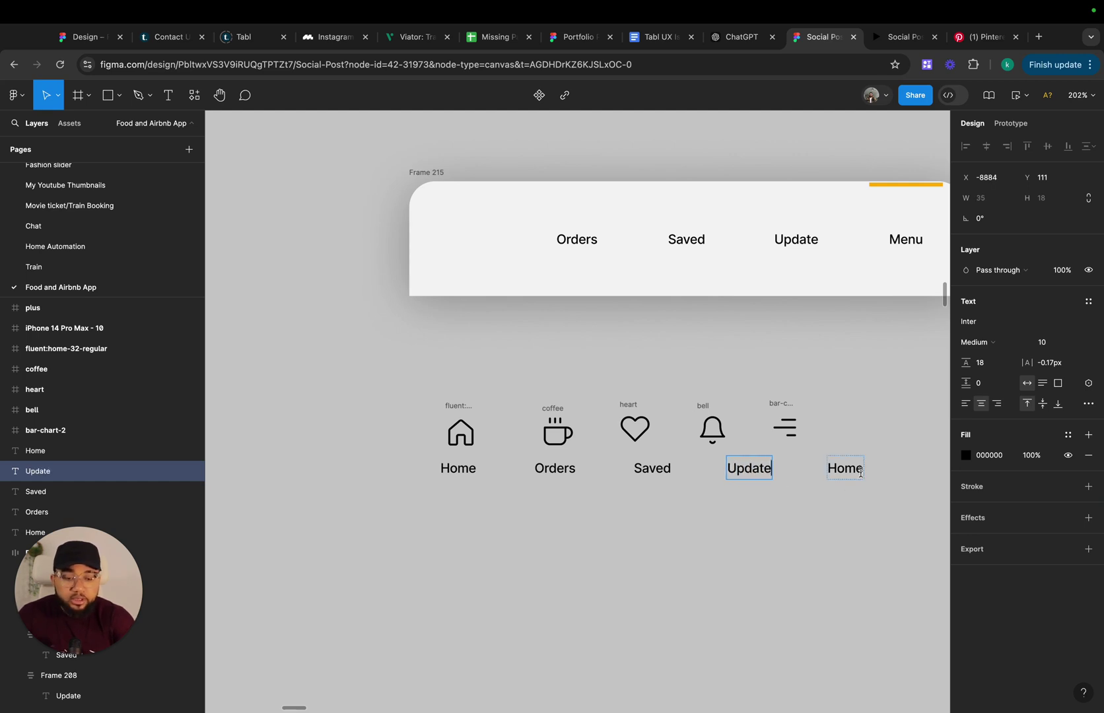
click(855, 470)
double_click(855, 470)
text(Men)
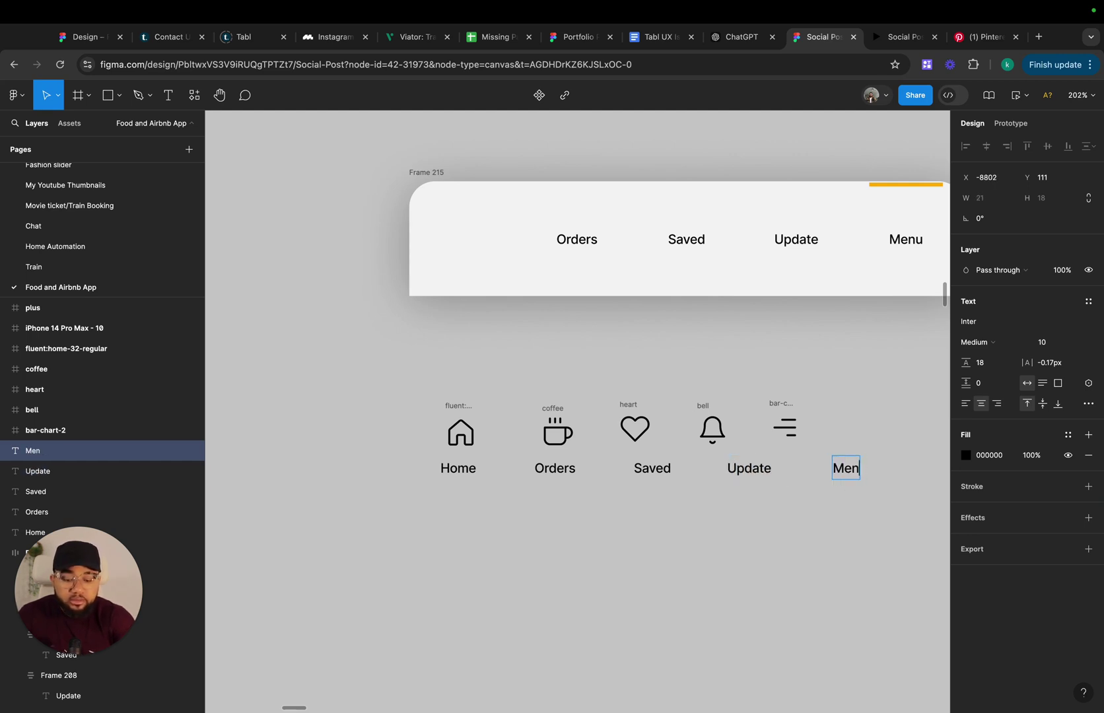
text(u)
key(Escape)
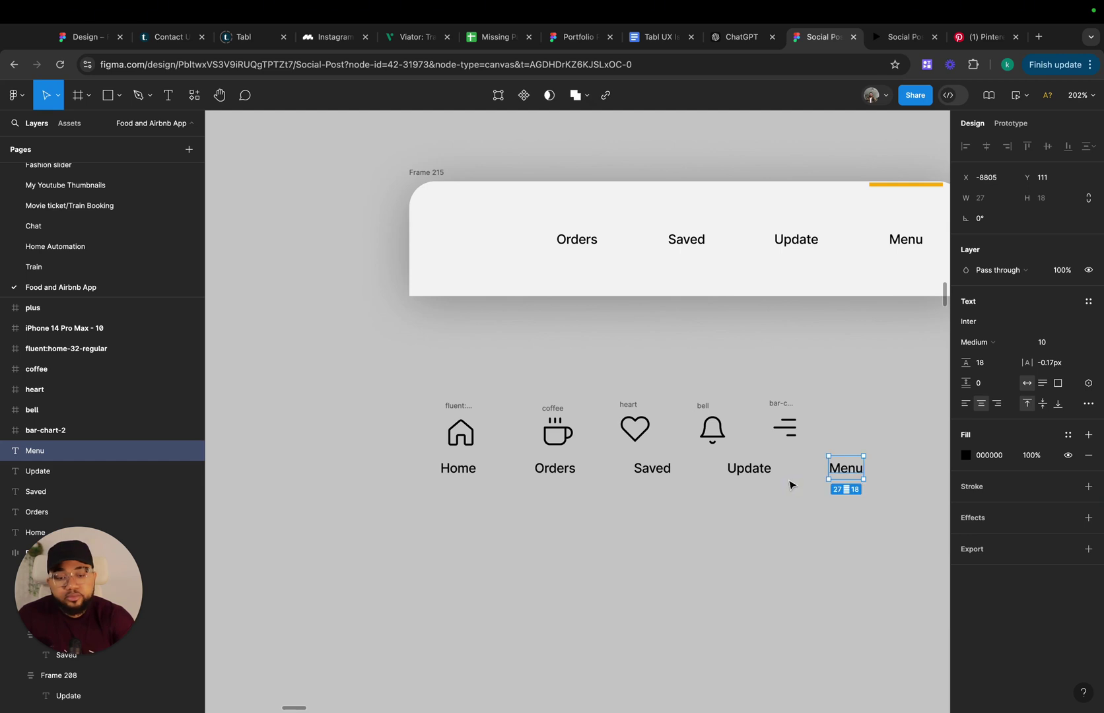
Shift the menu, bell and heart icons sideways so each sits above its matching label
drag(794, 406, 844, 408)
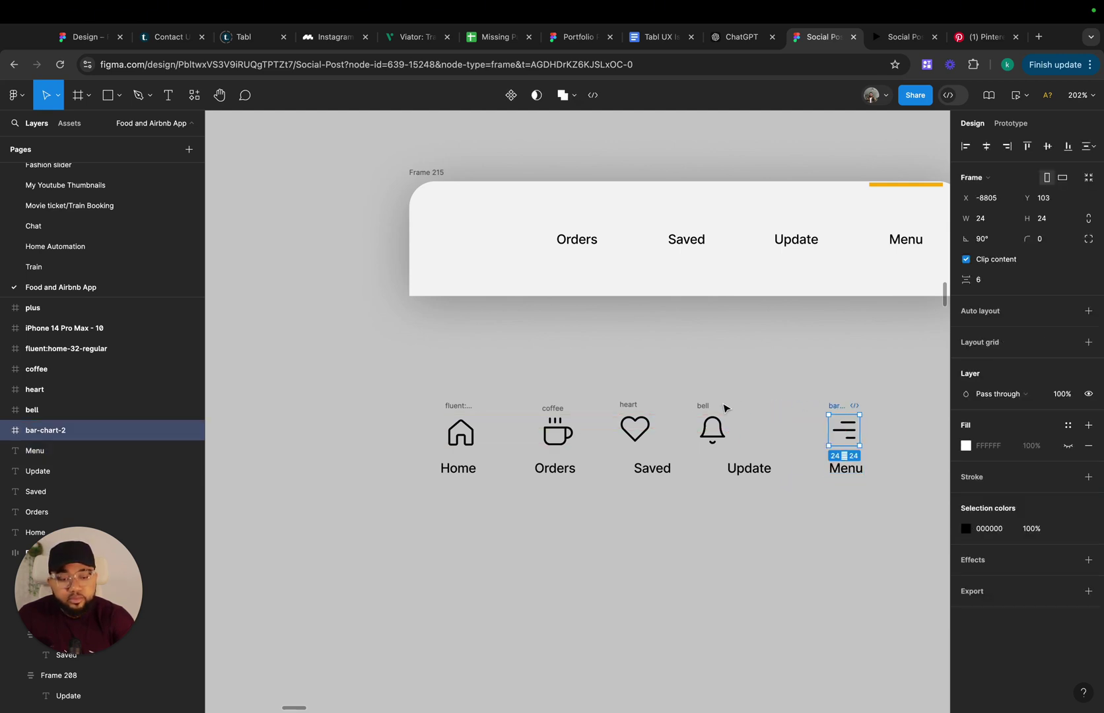
drag(713, 409, 752, 410)
drag(628, 411, 717, 549)
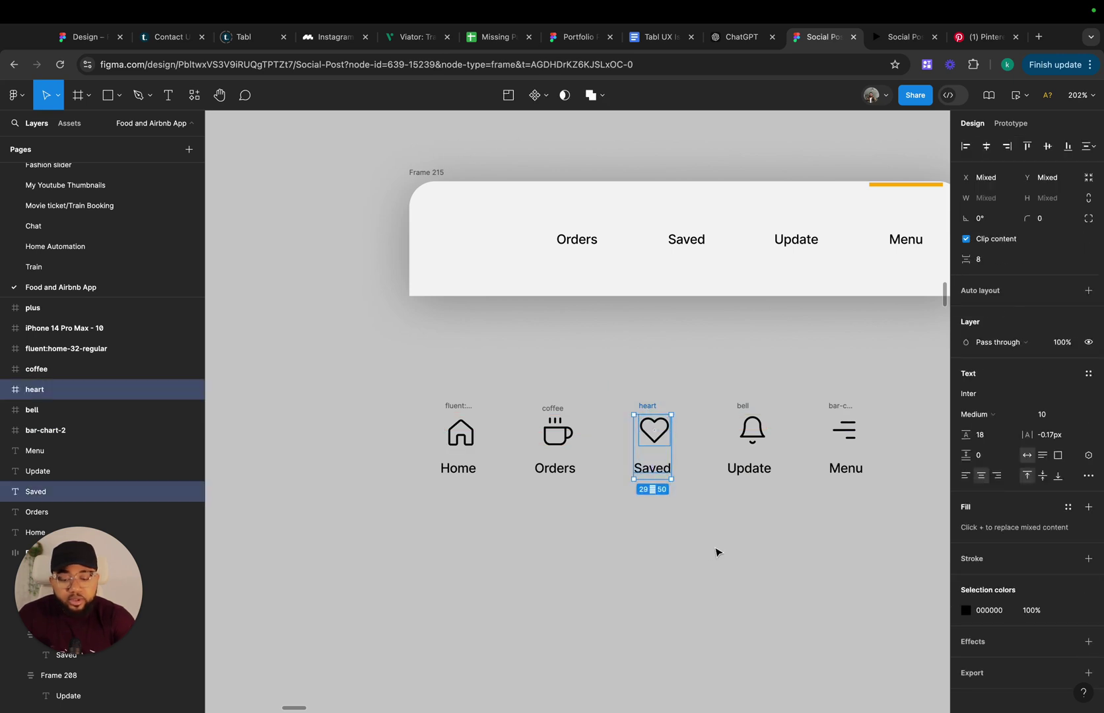
click(588, 570)
Apply suggested auto layout to all five icons and labels, and move the resulting frame to X -9152, Y 67
drag(404, 406, 892, 565)
right_click(662, 444)
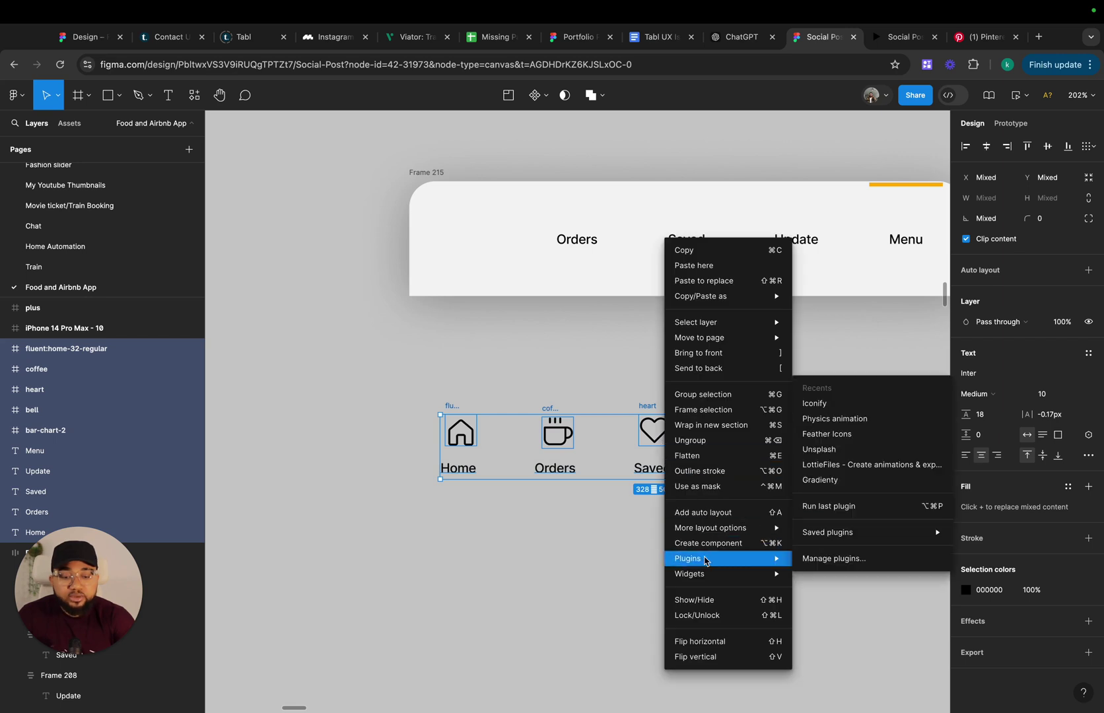
mouse_move(726, 527)
click(833, 534)
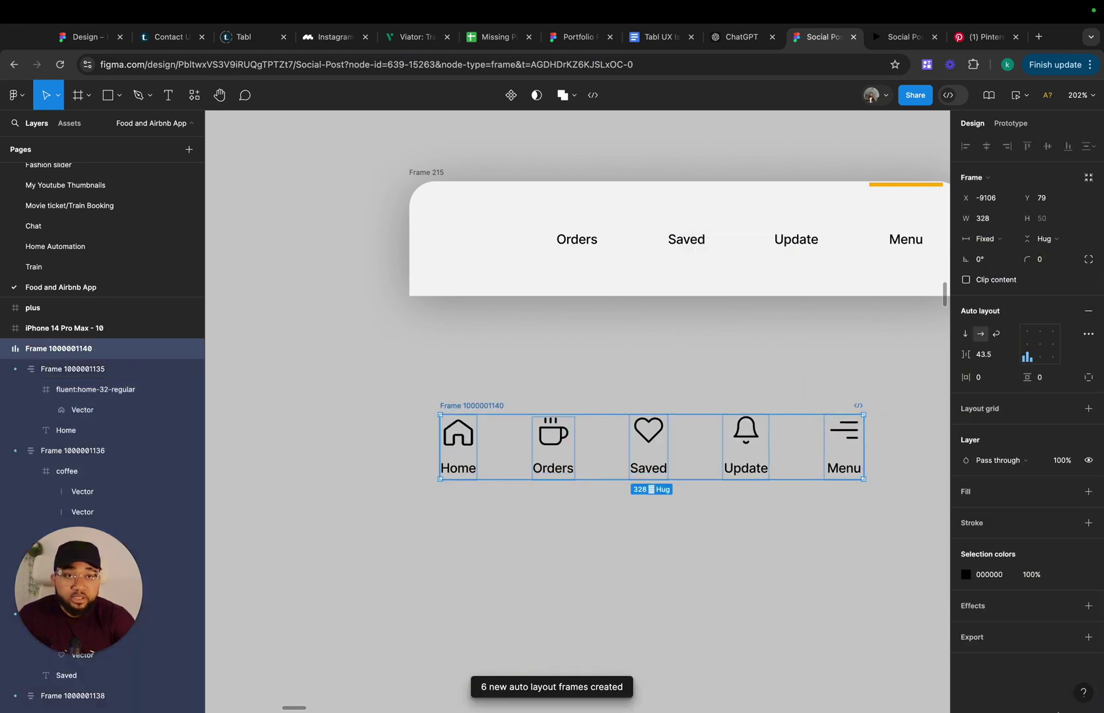
drag(471, 404, 411, 389)
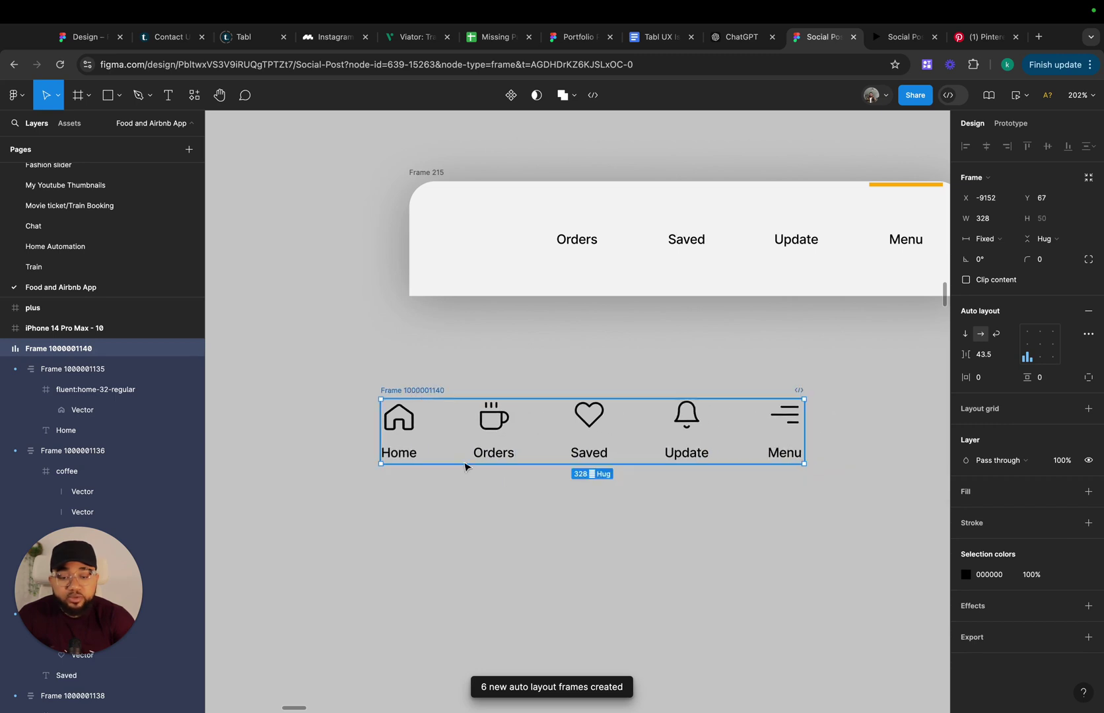
Inspect the auto layout settings of the individual navigation items and of their containing frame
click(398, 433)
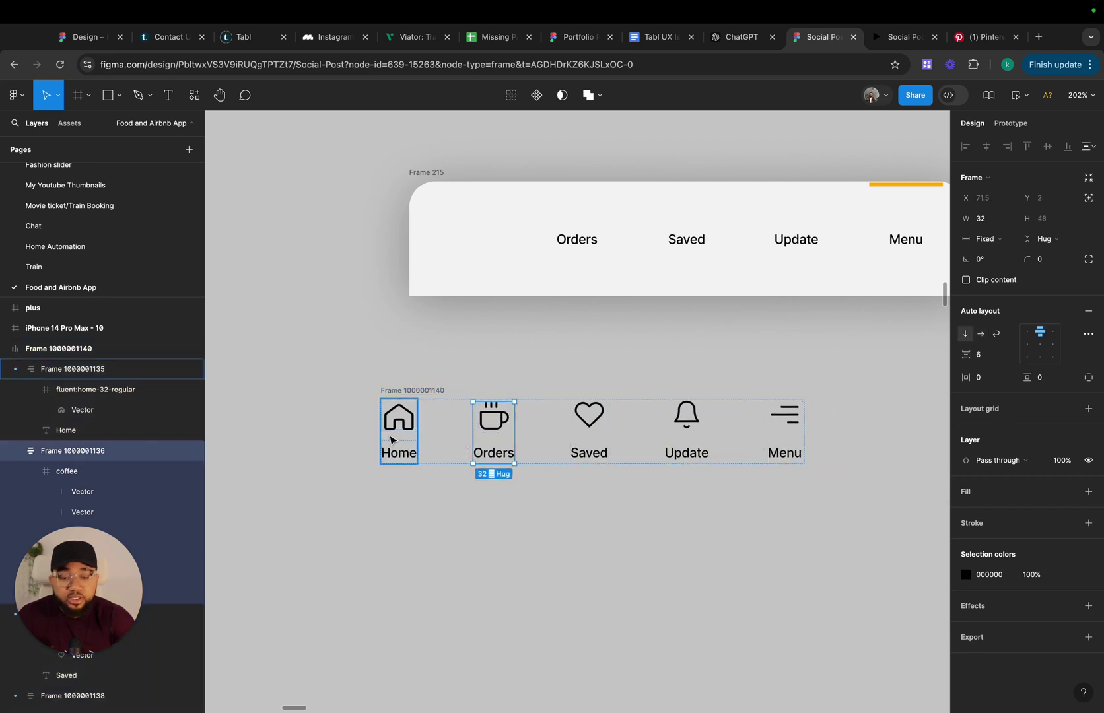
click(602, 432)
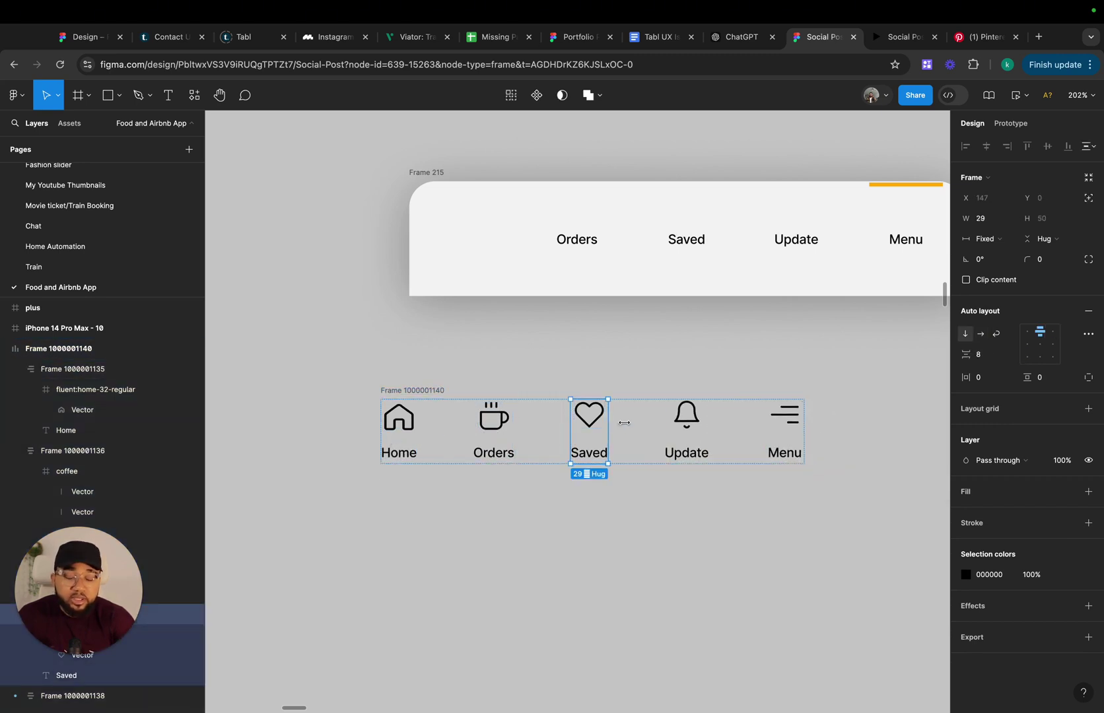
click(693, 422)
click(783, 415)
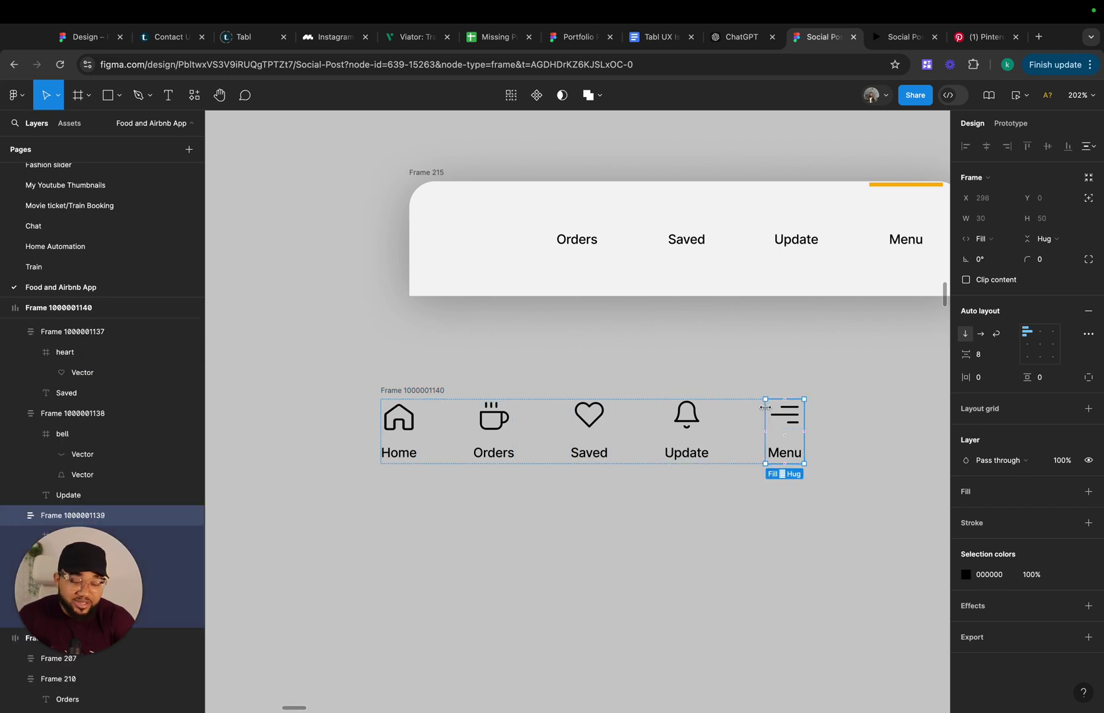
click(452, 369)
click(427, 393)
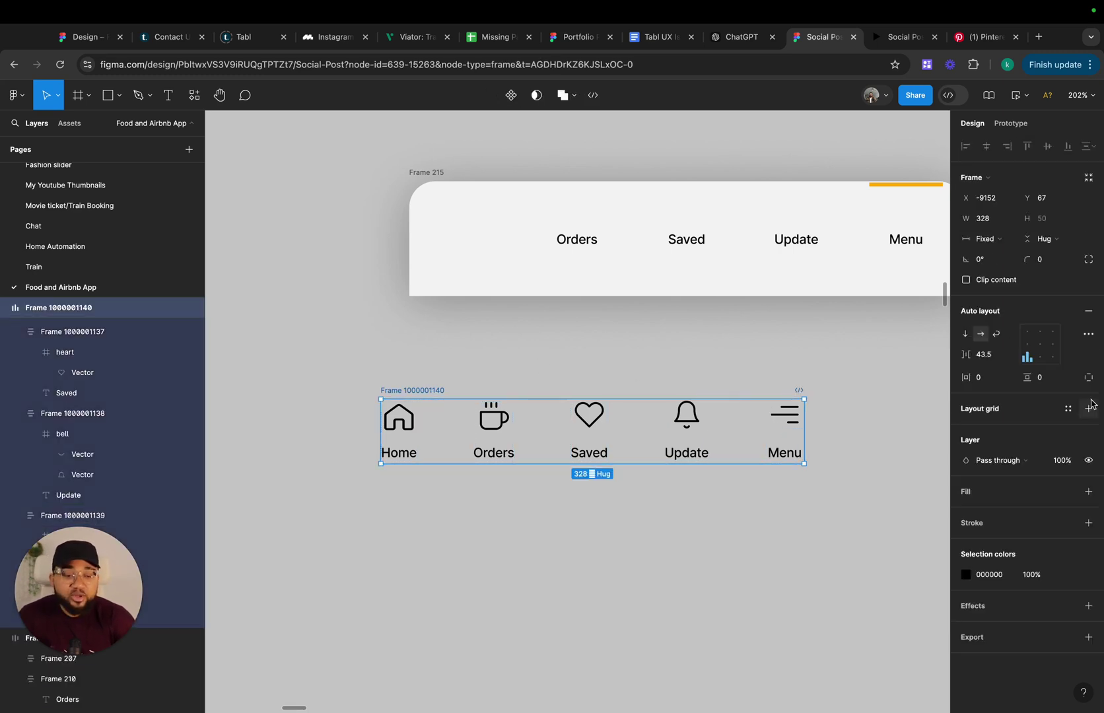
Set the home icon's width to 24 within its navigation item
super+click(403, 422)
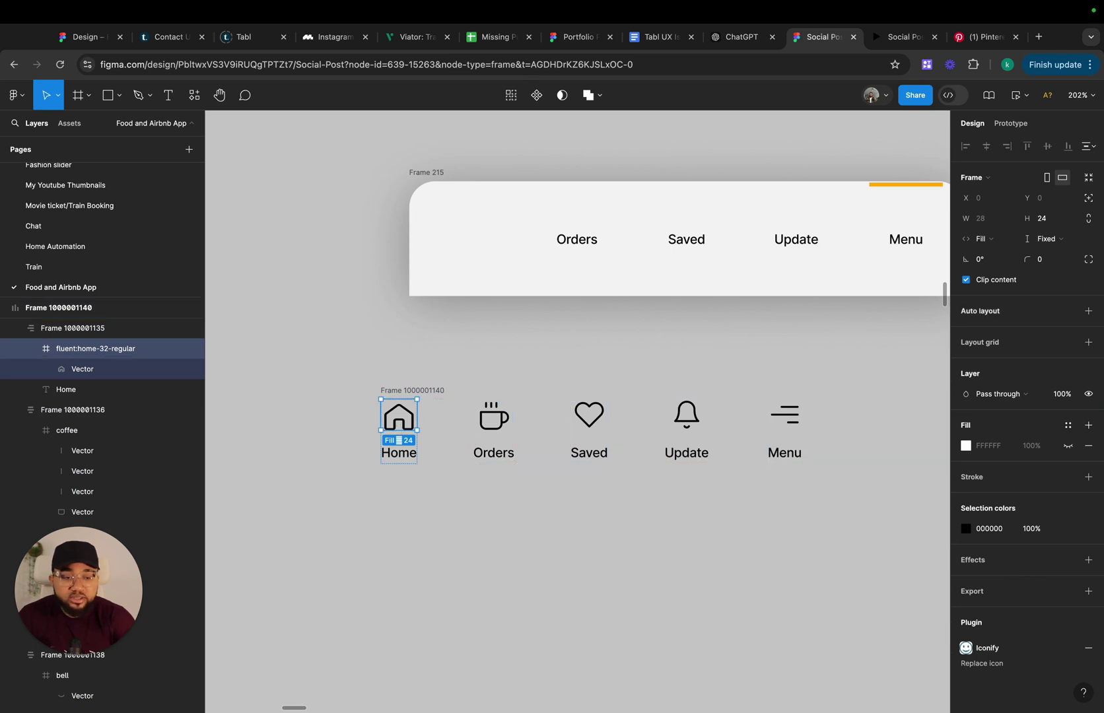
click(989, 224)
text(24)
key(Return)
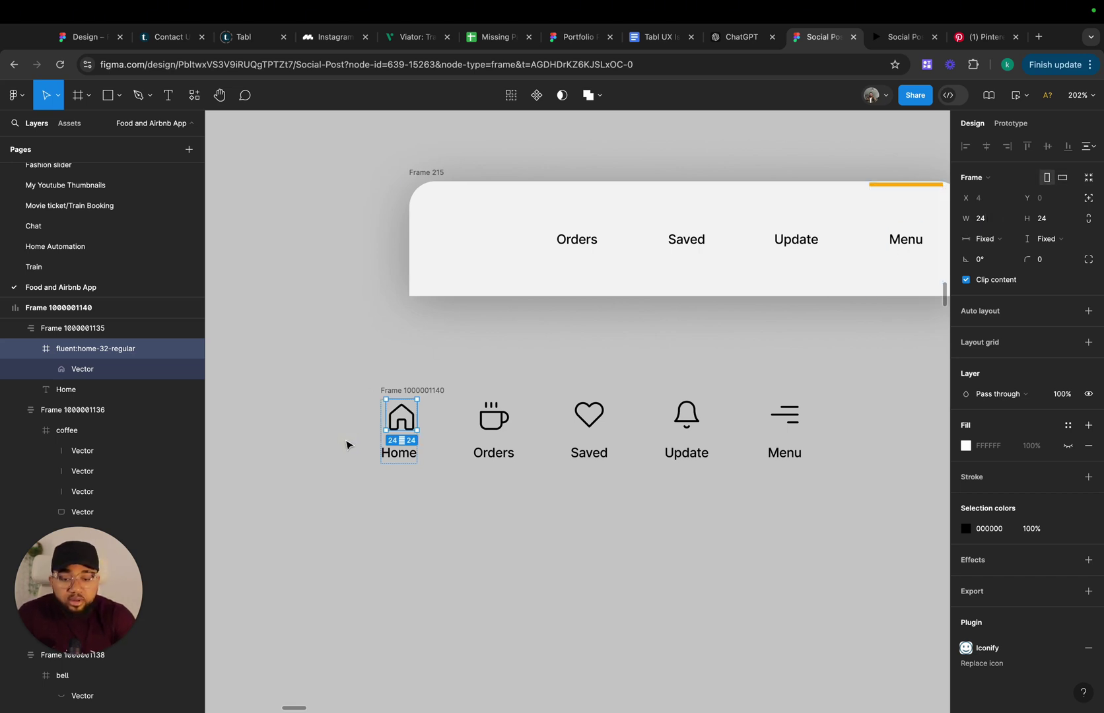
click(373, 495)
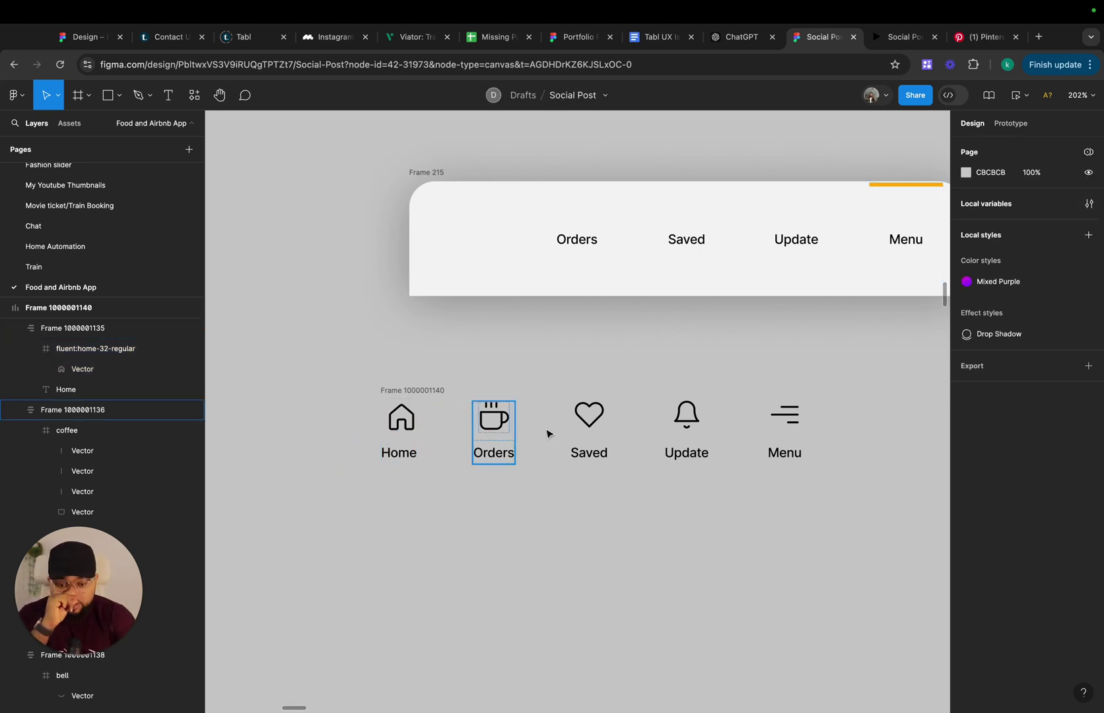
Move the frame holding the five navigation items to X -9162, Y 103
super+click(598, 424)
click(599, 514)
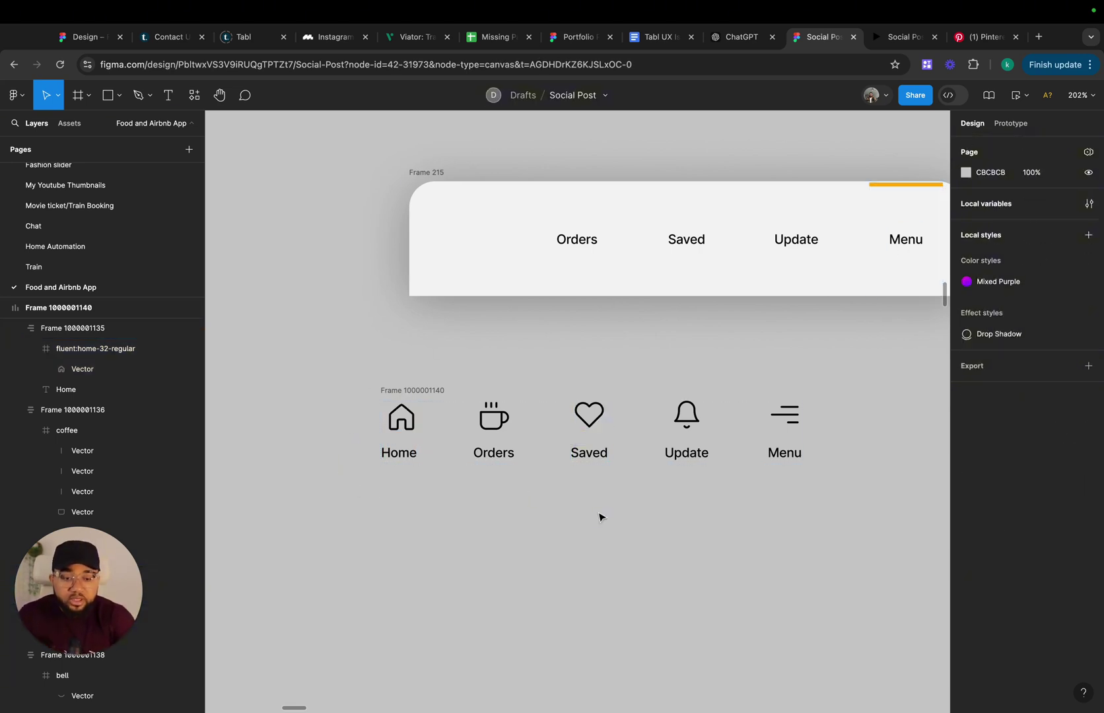
click(416, 394)
scroll(417, 396, right, 3)
drag(396, 389, 383, 437)
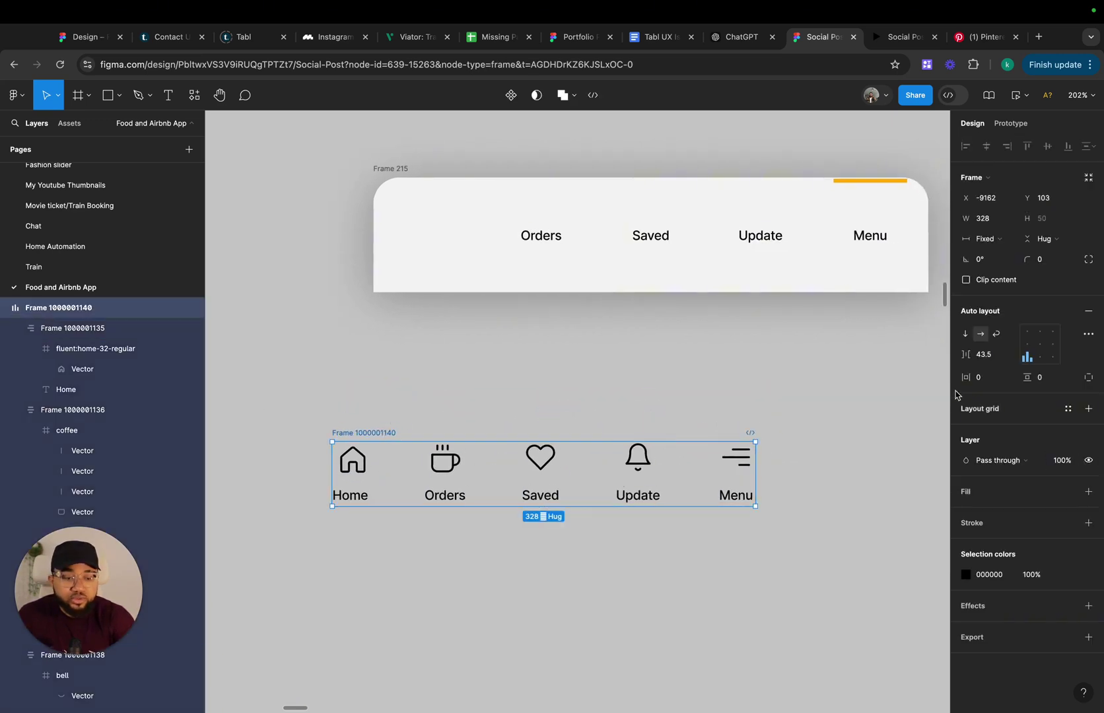
Try a horizontal padding of 20 on the navigation items' containing frame, and undo it
click(985, 381)
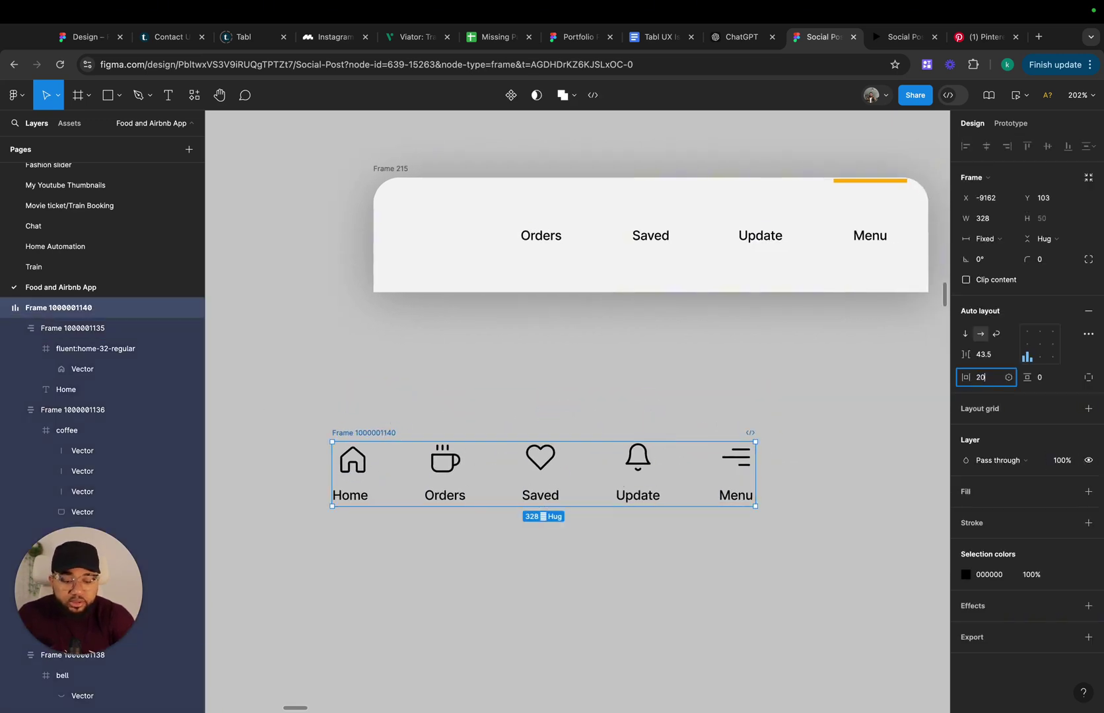
text(20)
key(Return)
key(super+z)
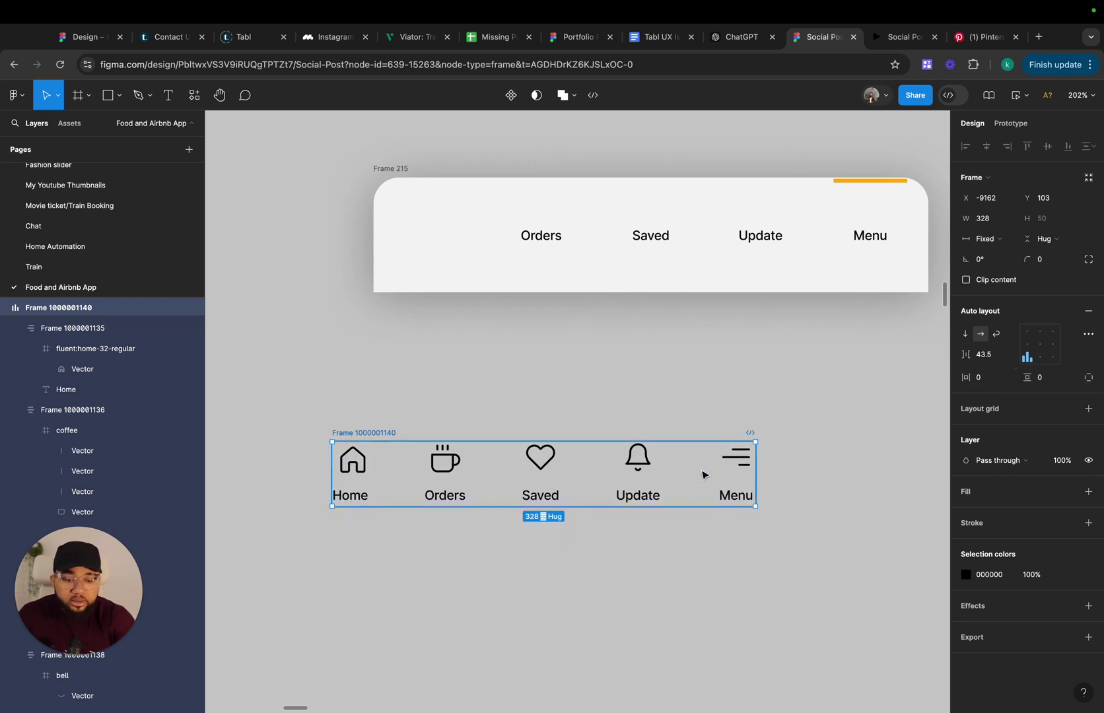
Set the height of the bar-chart icon above the Menu label to 24
double_click(732, 455)
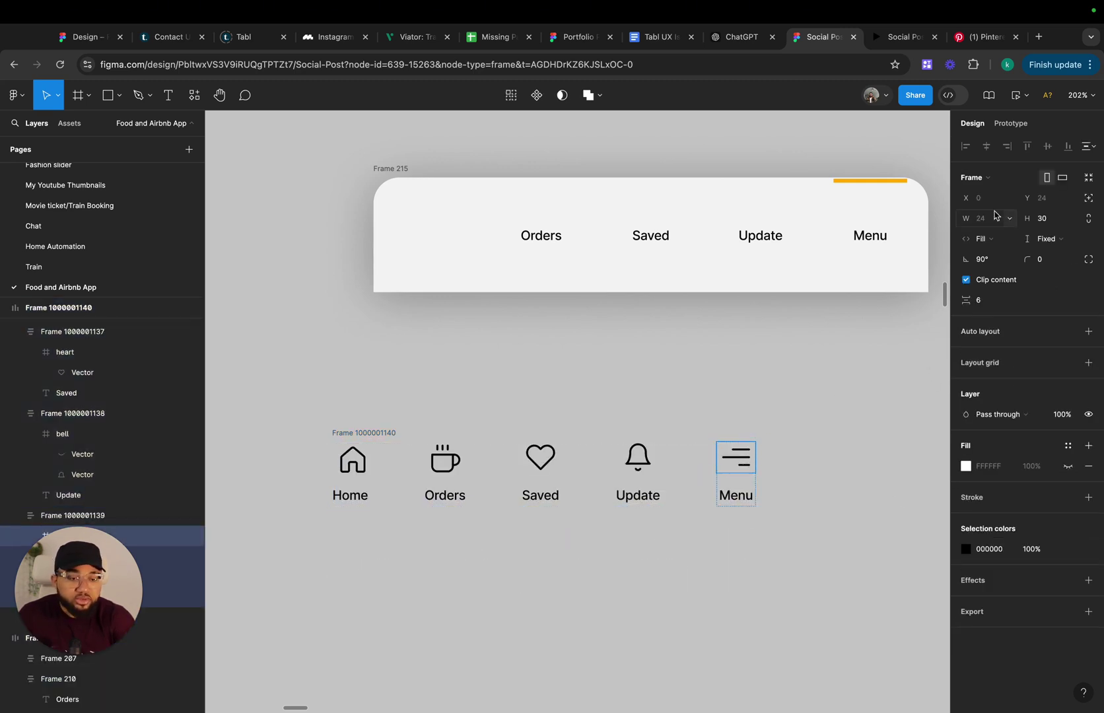
click(1050, 222)
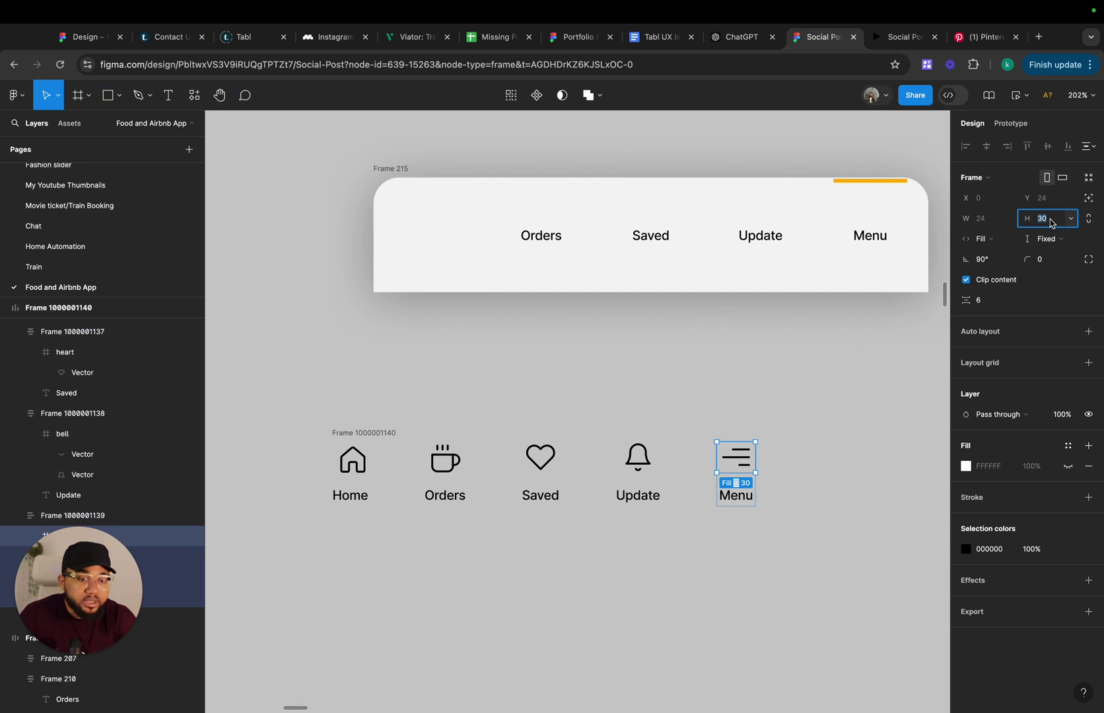
text(24)
key(Return)
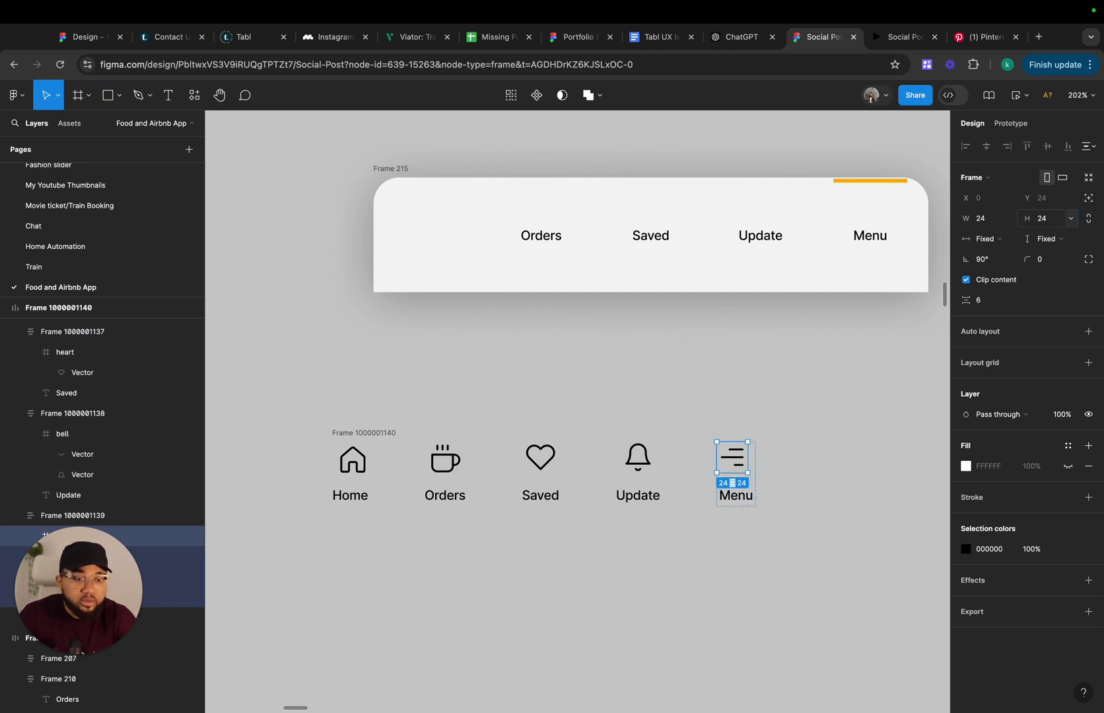
click(988, 224)
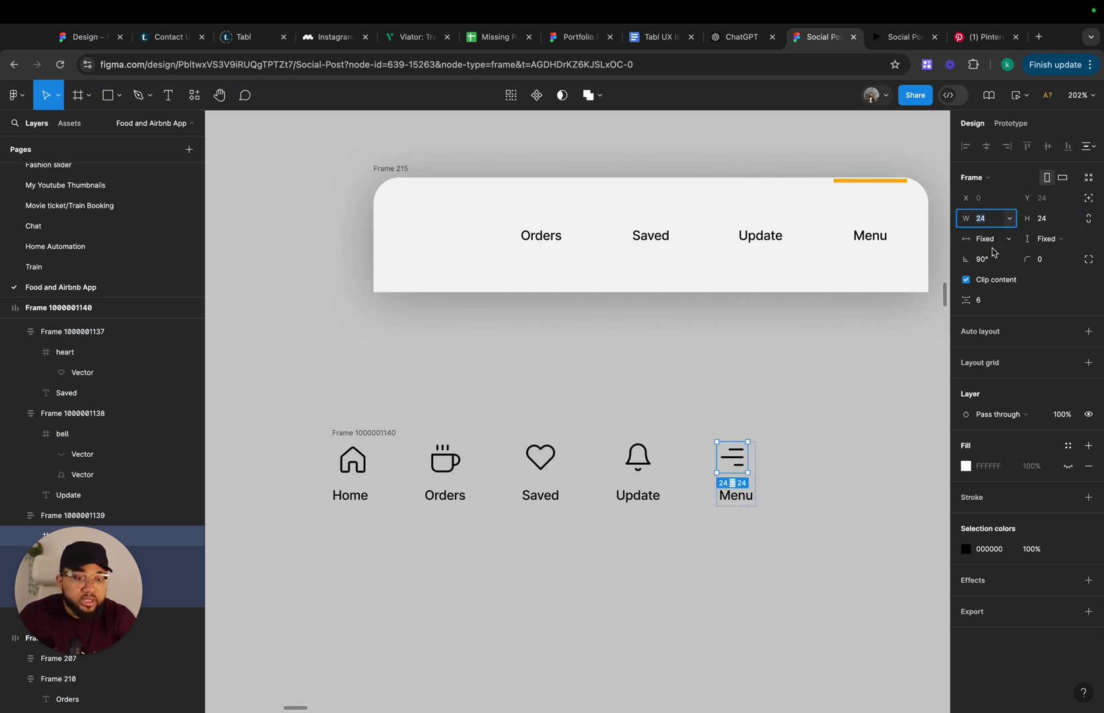
click(830, 525)
Set the auto layout alignment of all five icon-and-label items to centre
click(751, 476)
click(1040, 331)
click(627, 465)
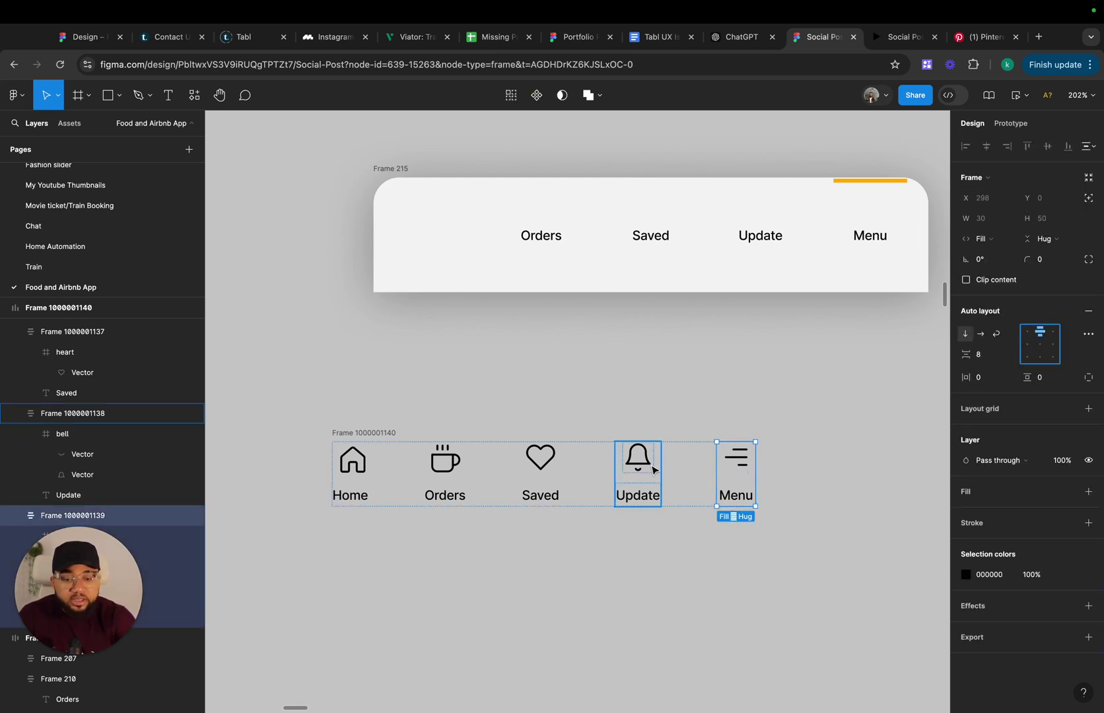
click(550, 472)
drag(297, 470, 851, 478)
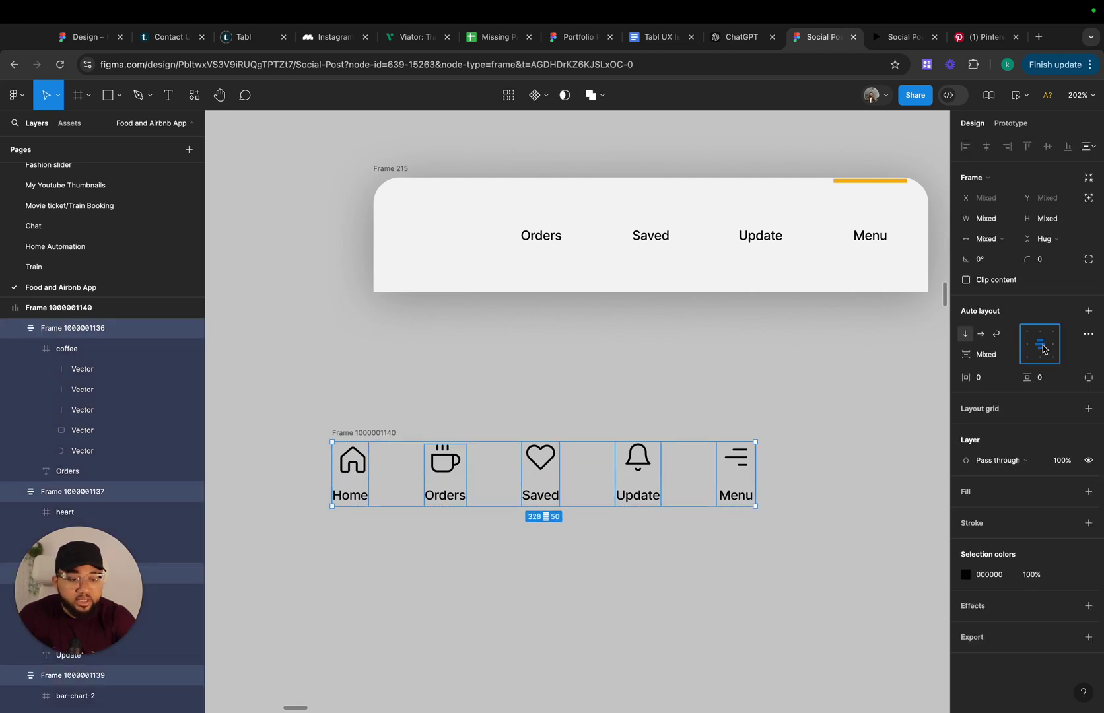
click(1039, 343)
click(374, 434)
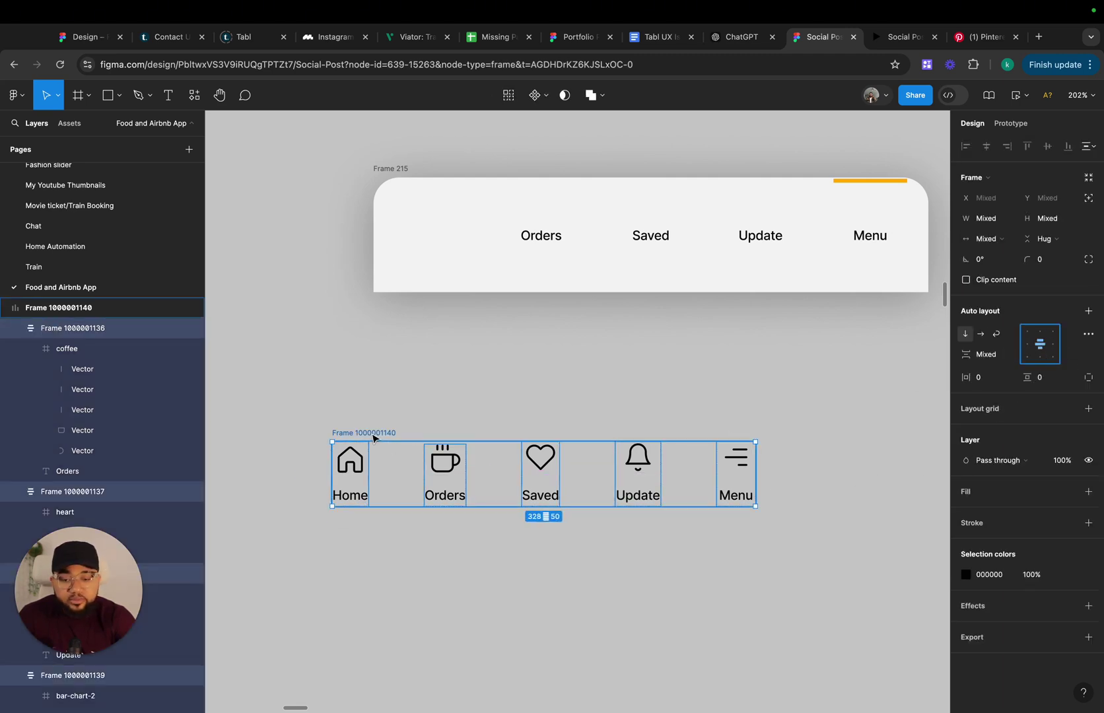
Try vertical gaps of 10 and 8 between the icons and labels of all five items, settling on 5
drag(293, 465, 858, 482)
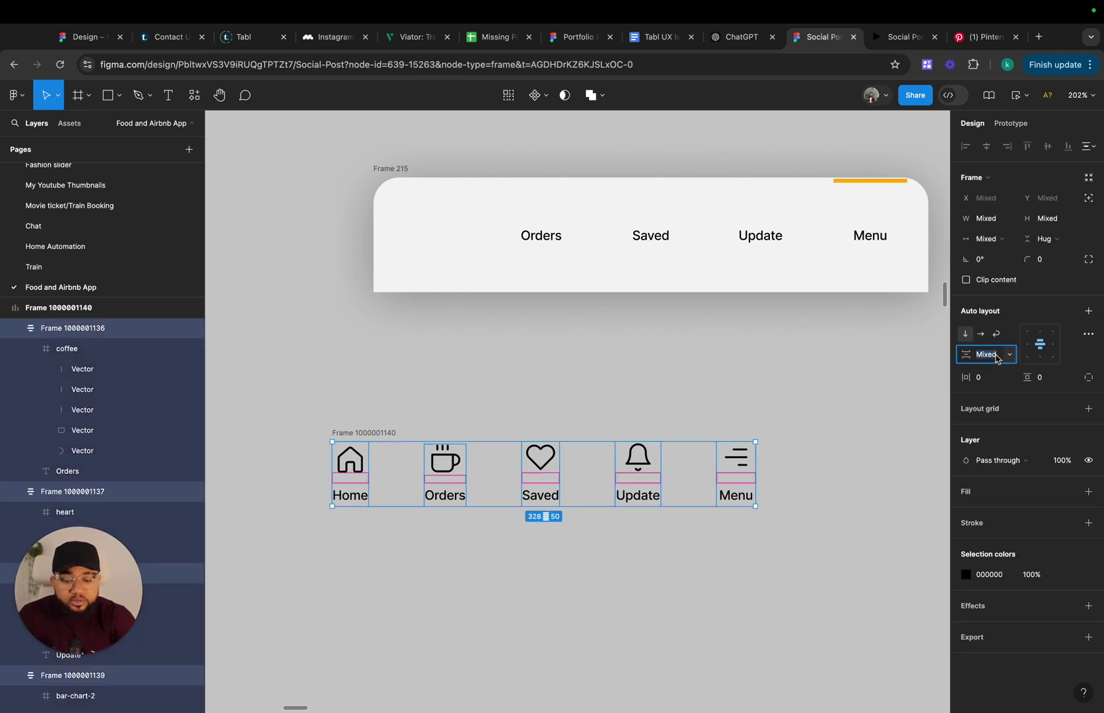
text(10)
key(Return)
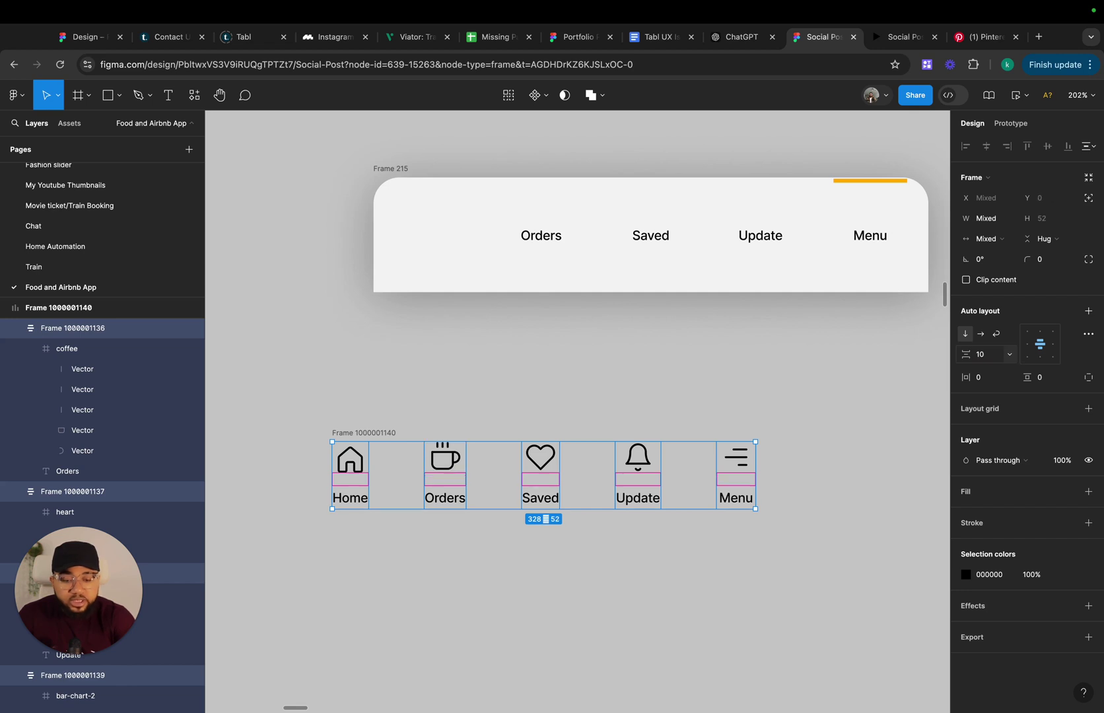
text(8)
key(Return)
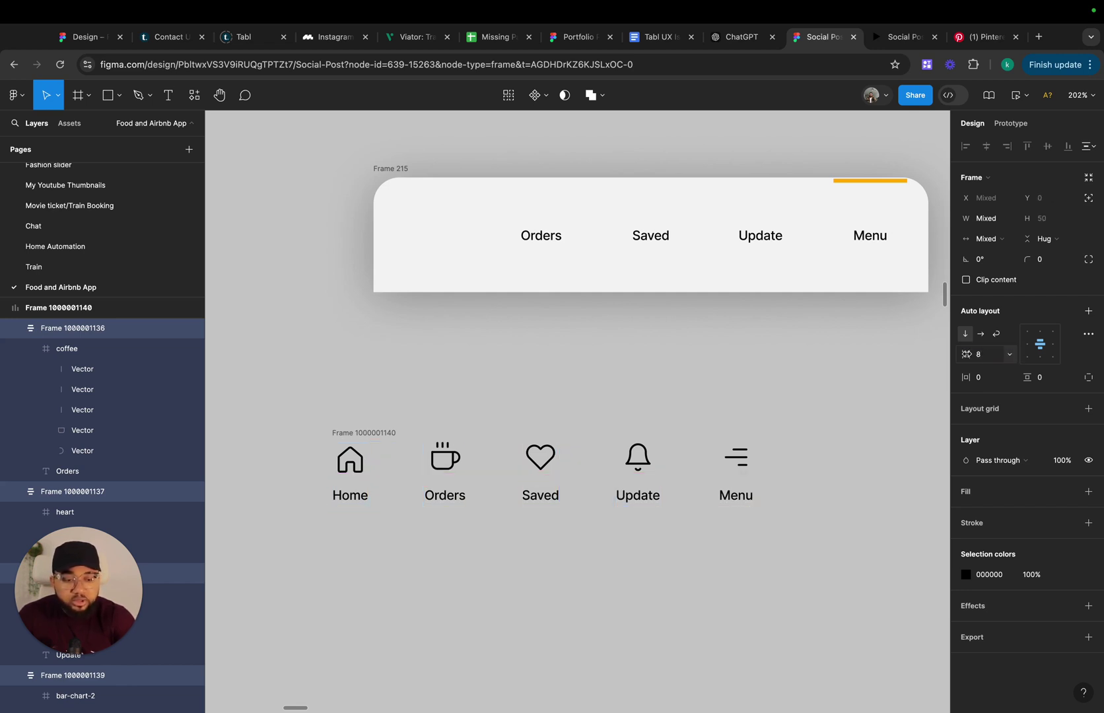
text(5)
key(Return)
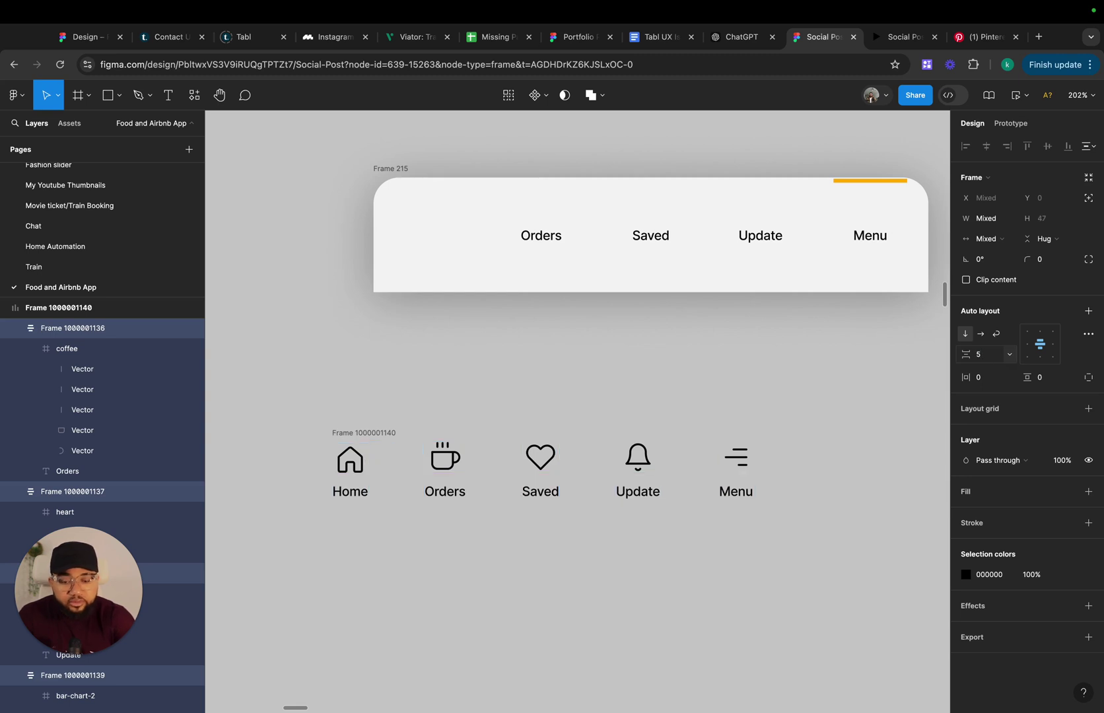
click(314, 537)
Try the containing frame's horizontal padding at 20 again, inspect the Menu item's sizing, and undo the padding
click(362, 433)
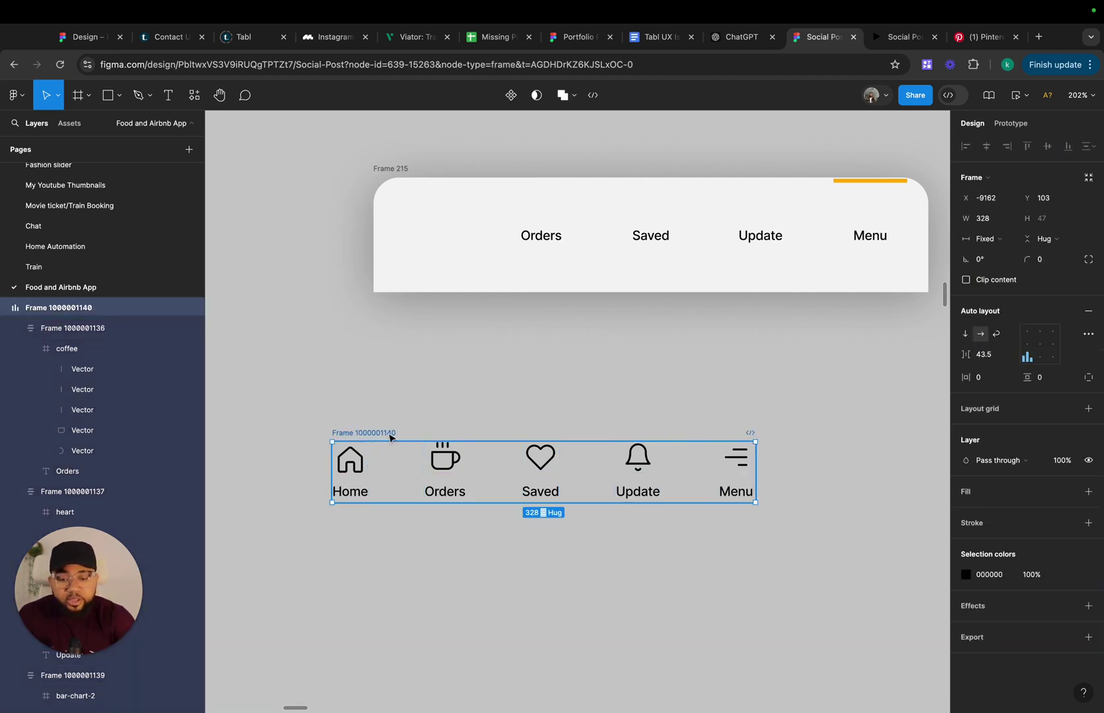
click(988, 378)
text(20)
key(Return)
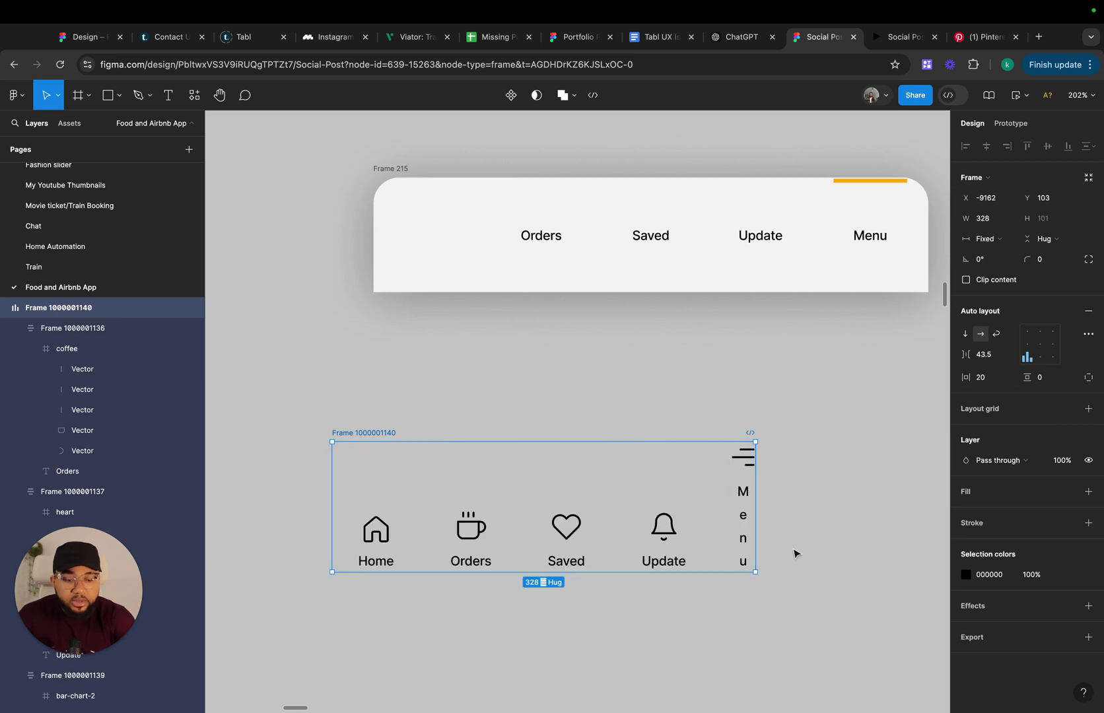
click(743, 515)
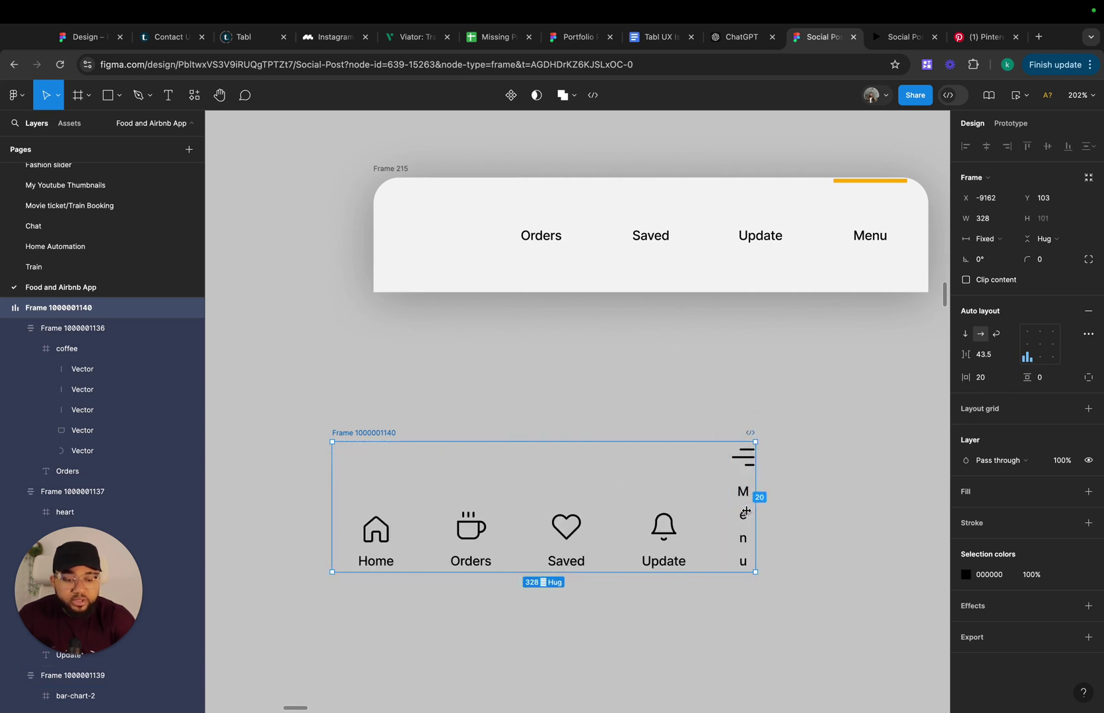
click(744, 512)
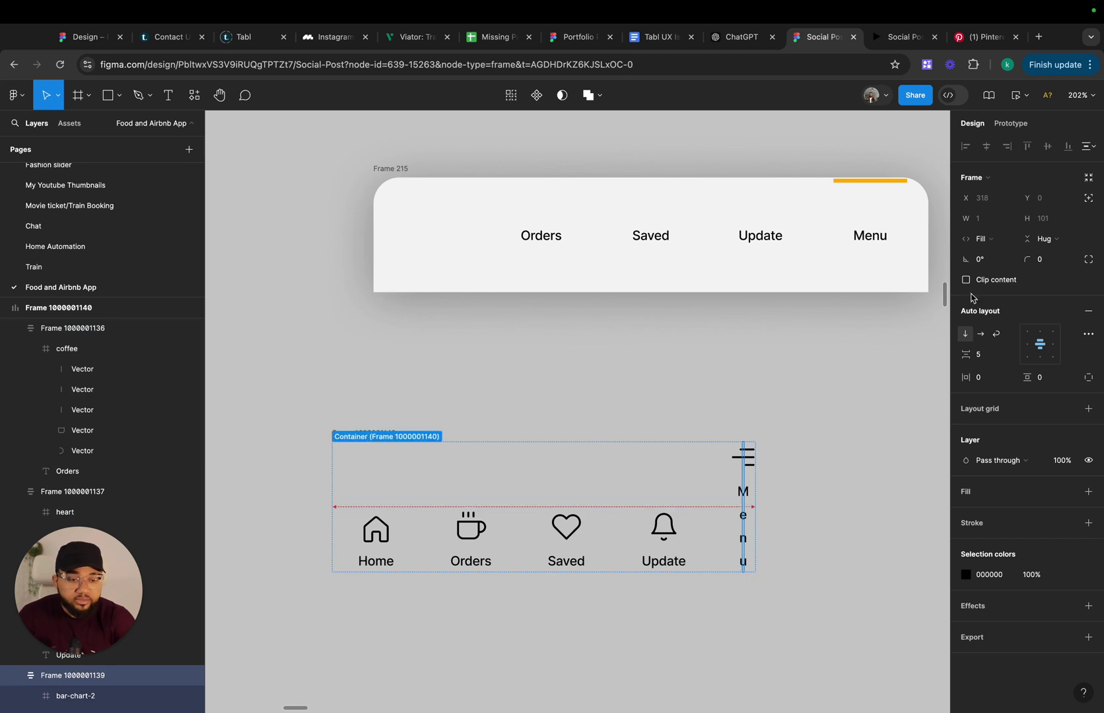
key(Escape)
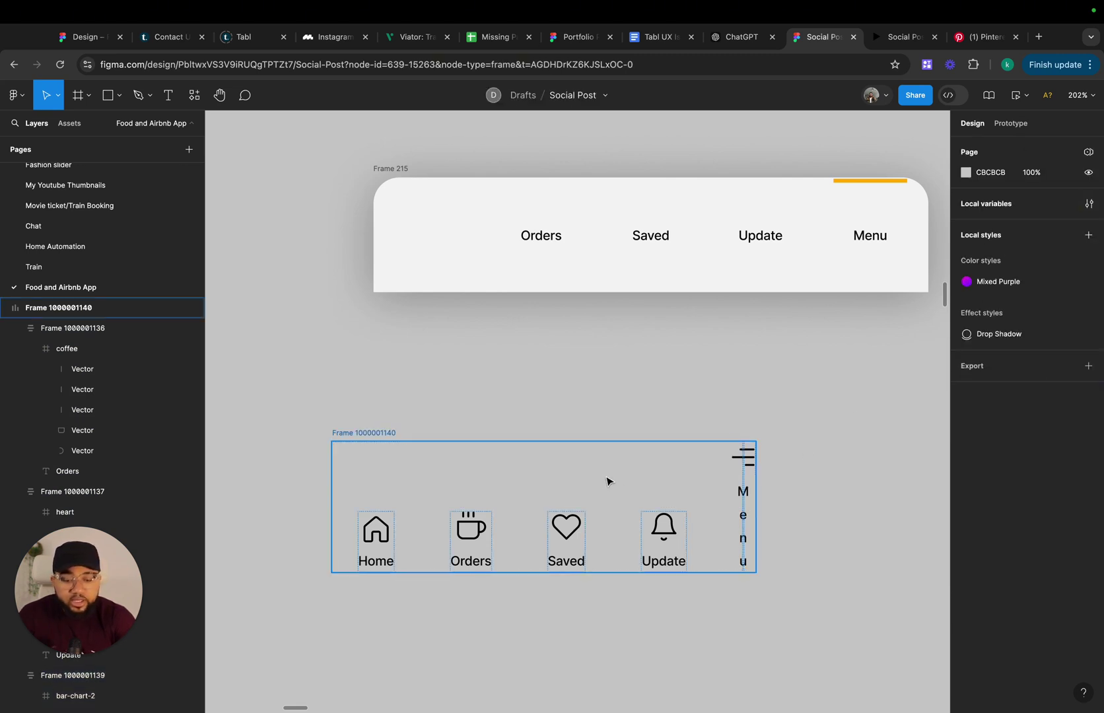
key(super+z)
Set the Menu item's horizontal sizing to Fixed, and check the sizing of the Update, Saved and Orders items
click(742, 473)
click(742, 472)
click(997, 239)
click(1000, 208)
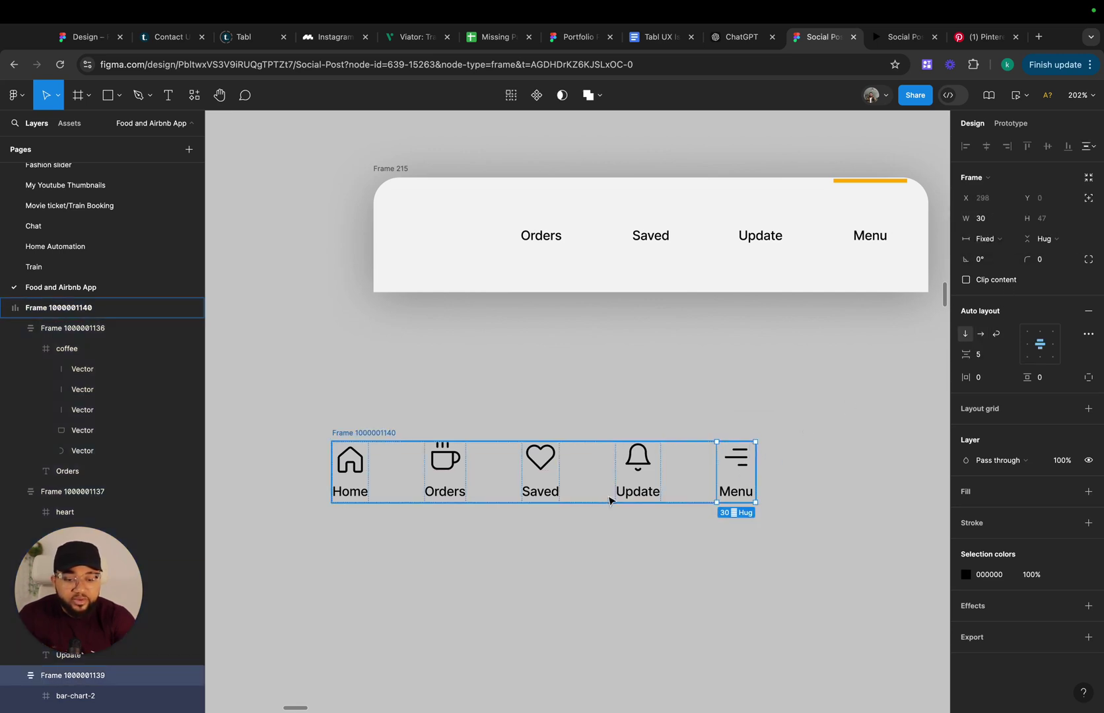
click(646, 480)
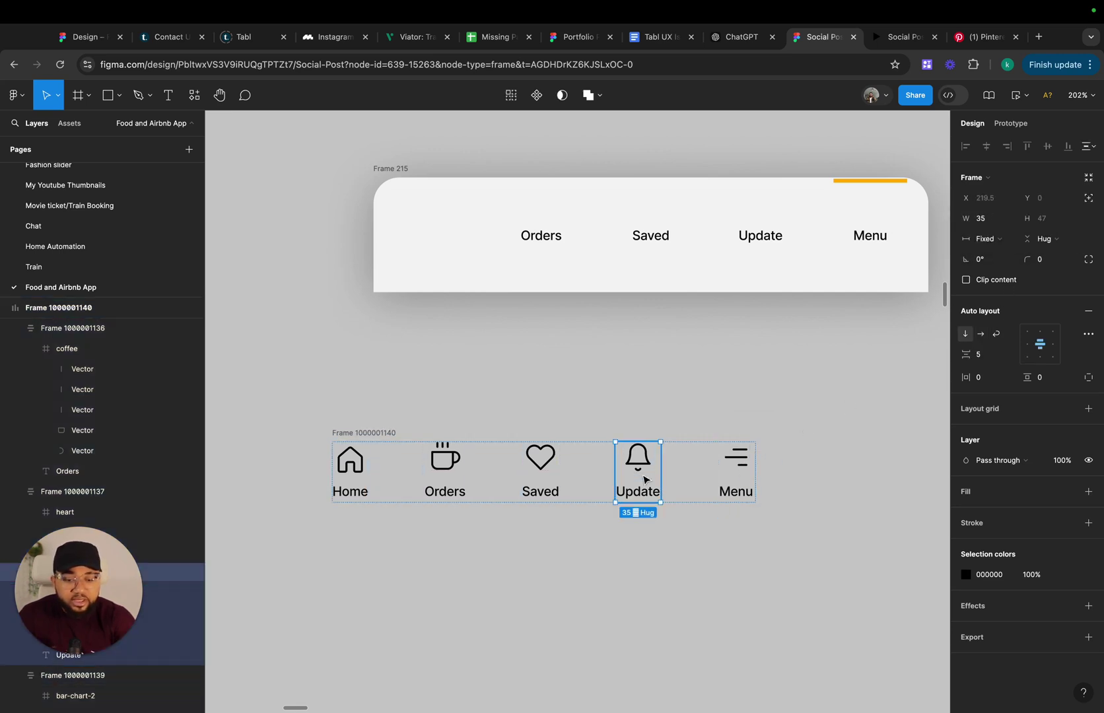
click(547, 485)
click(460, 486)
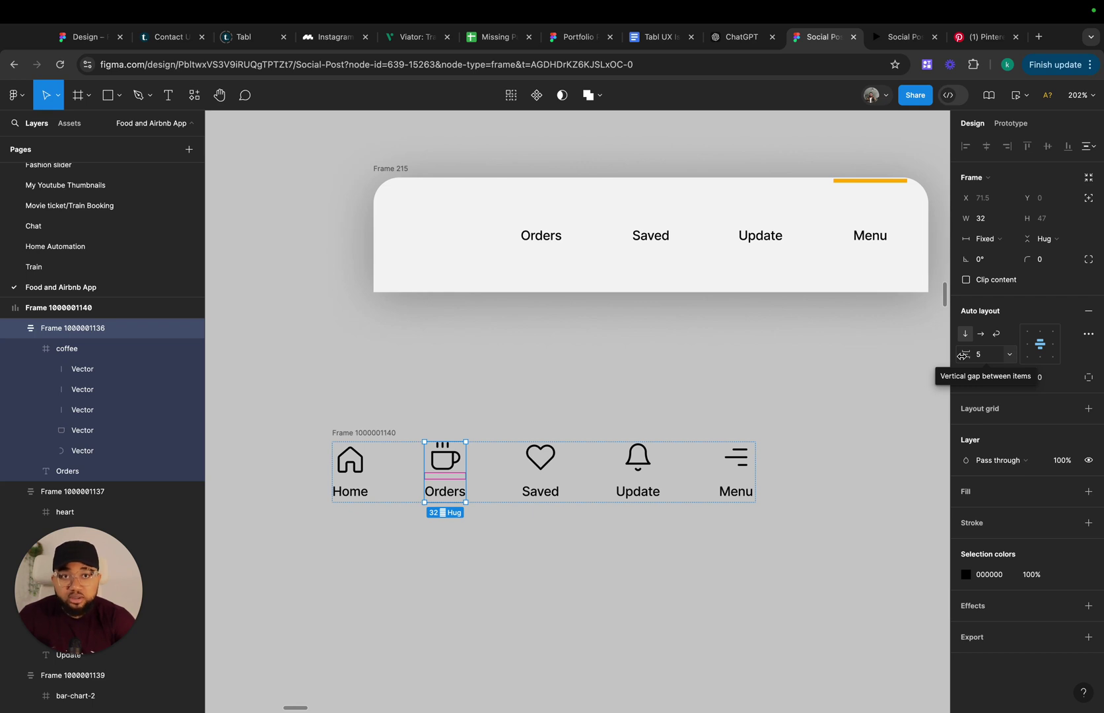
click(1010, 219)
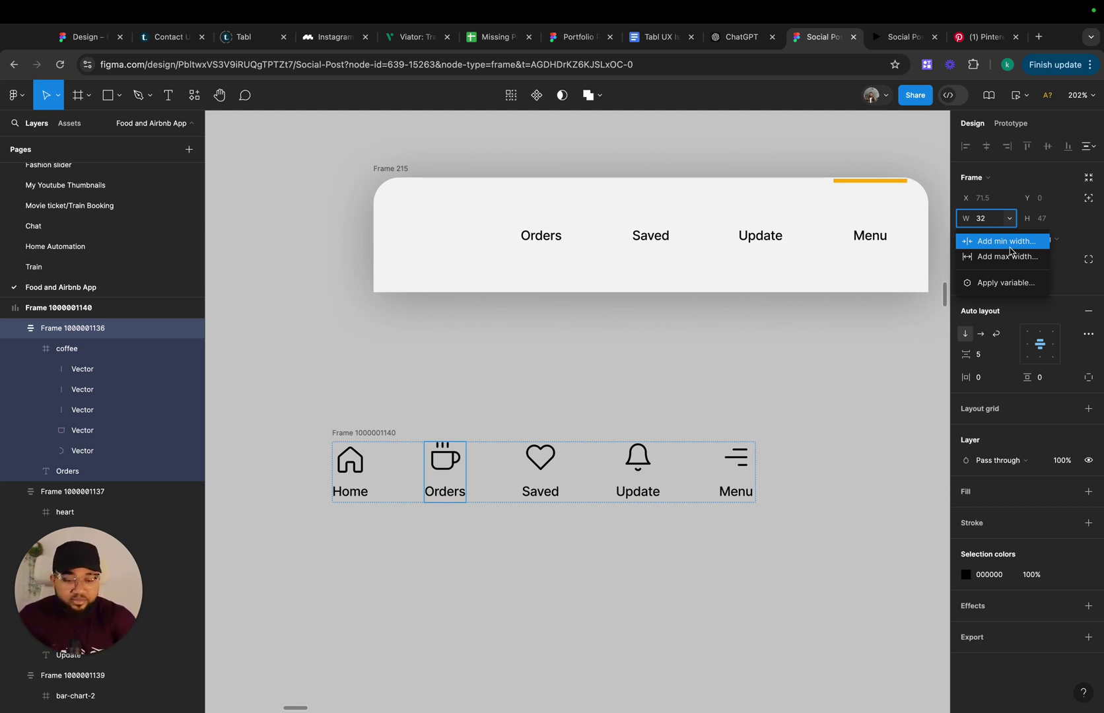
click(347, 435)
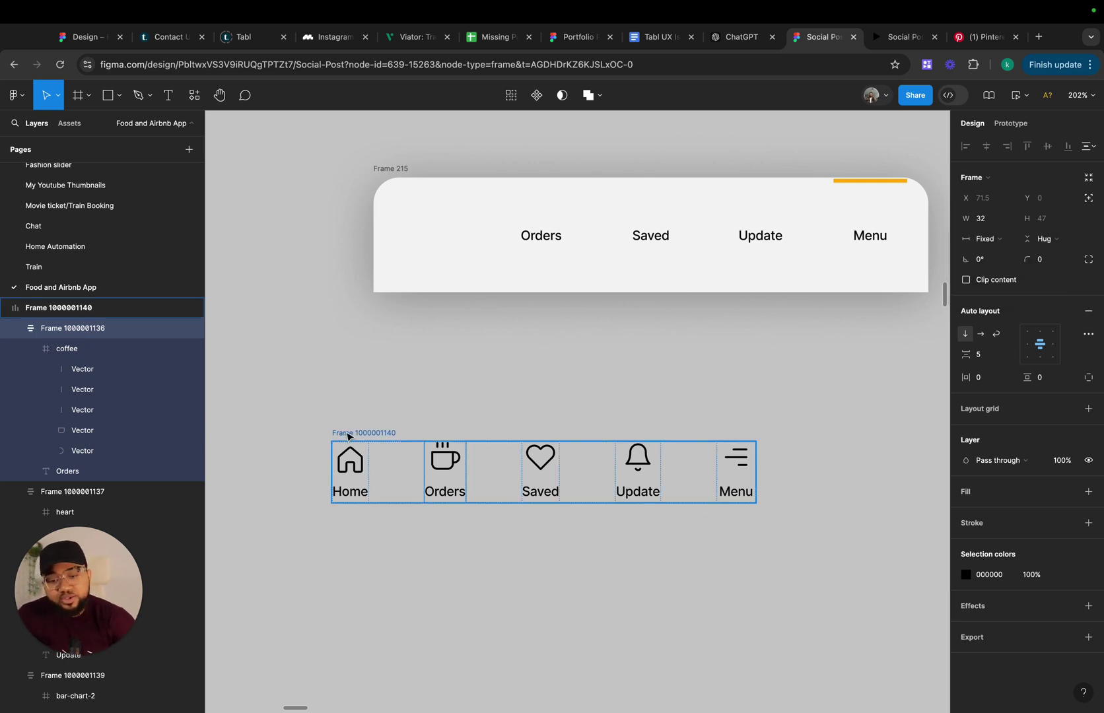
Give the containing frame a horizontal padding of 20 and set its horizontal sizing to Hug
click(347, 435)
click(985, 378)
text(20)
key(Return)
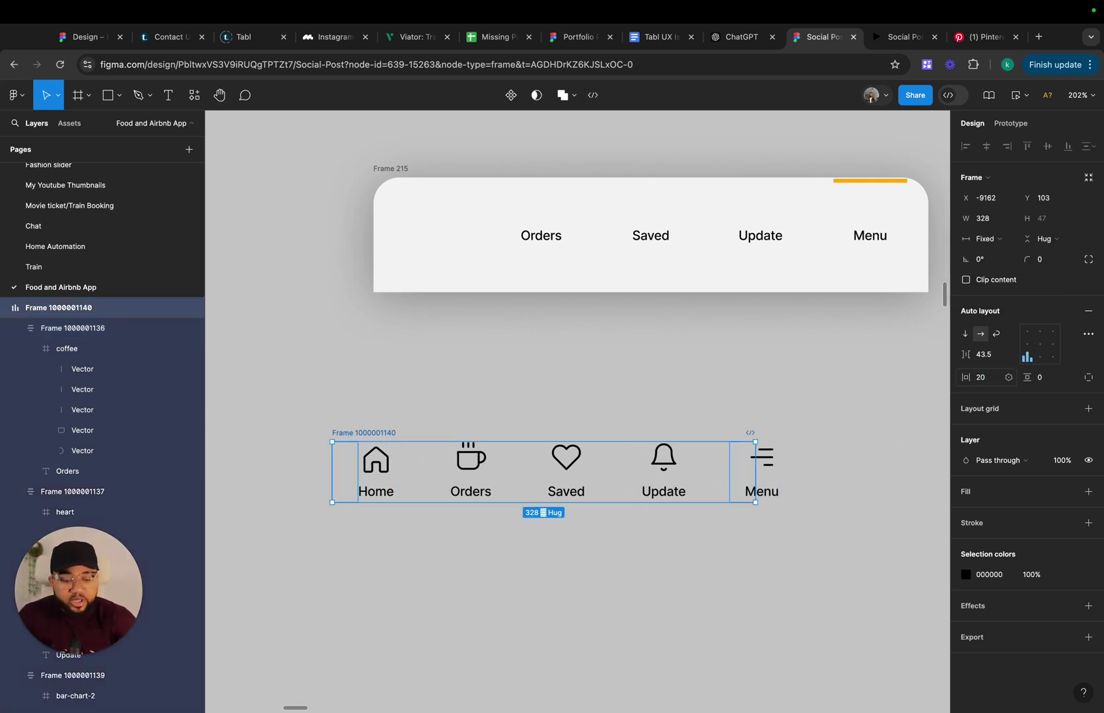
click(984, 239)
click(997, 255)
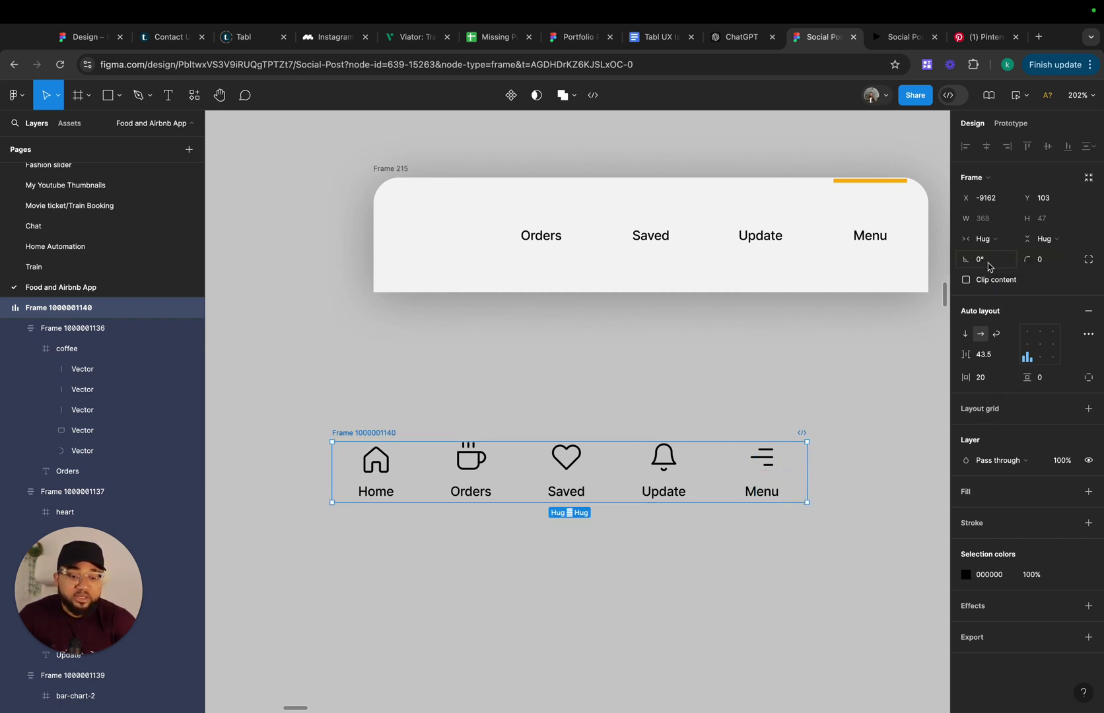
Stretch the navigation frame's height to 67 and align its items to the left and vertically centred
drag(642, 502, 641, 529)
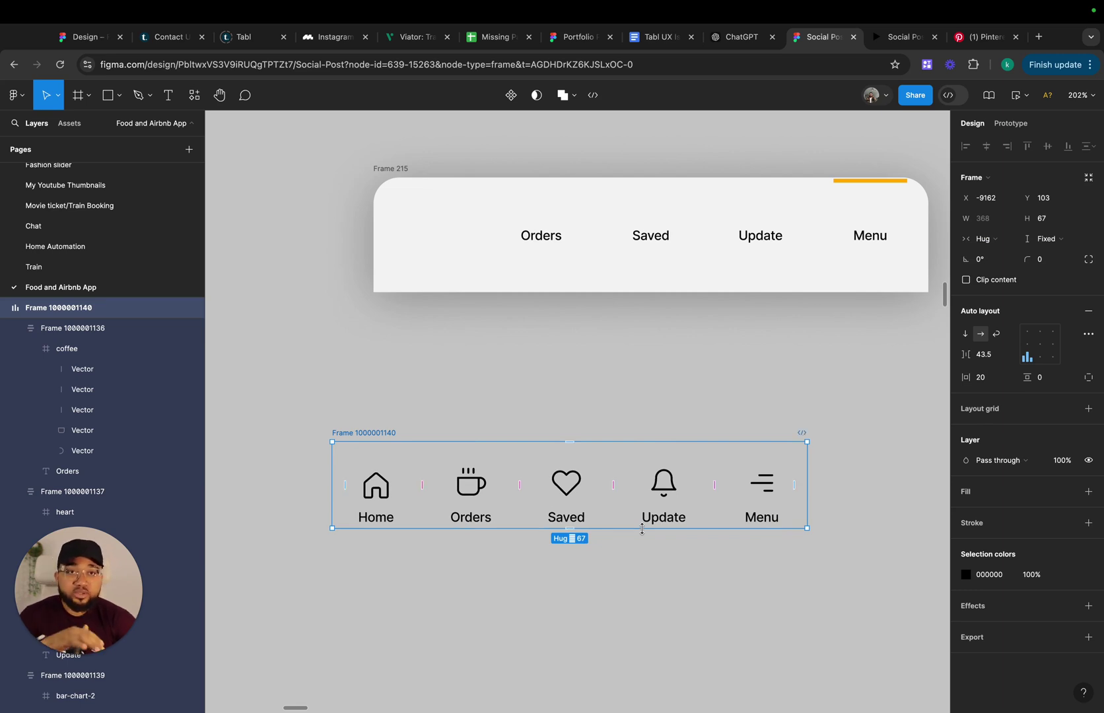
click(1027, 343)
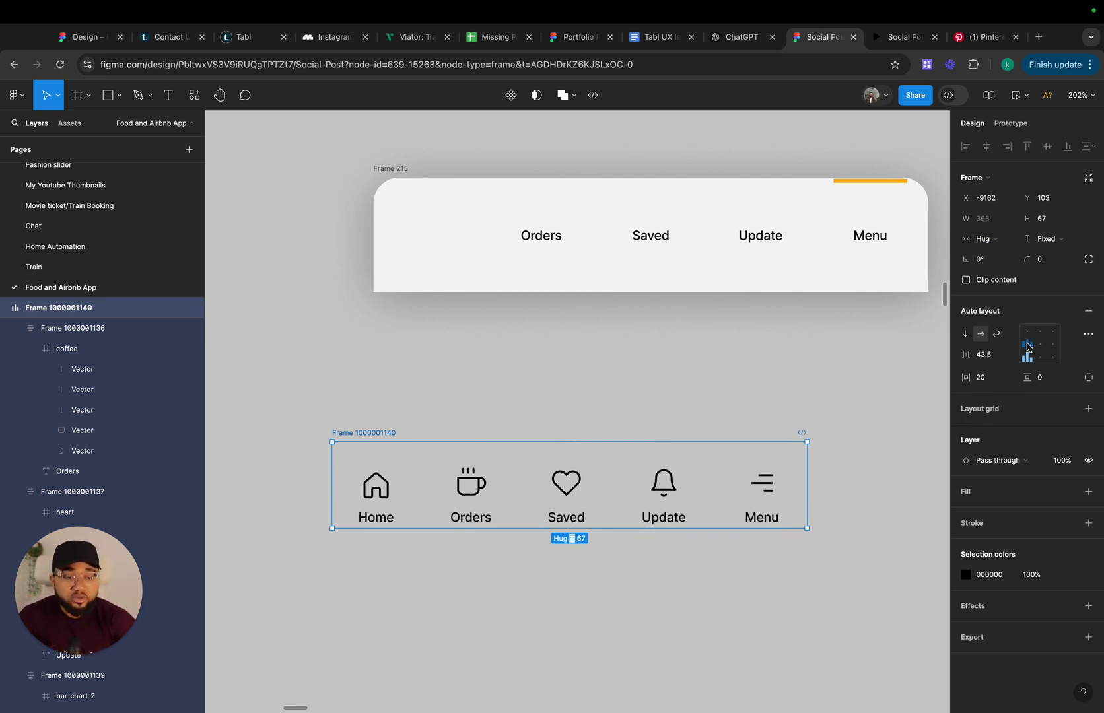
Set the horizontal gap between the navigation items to 20
click(986, 355)
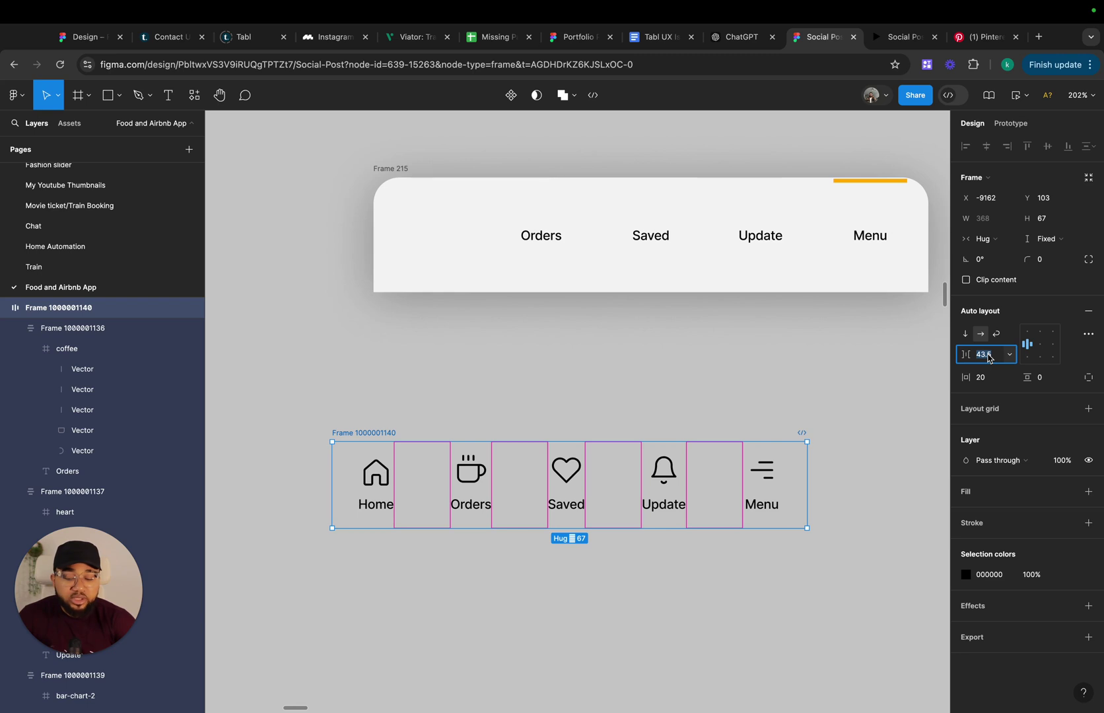
text(20)
key(Return)
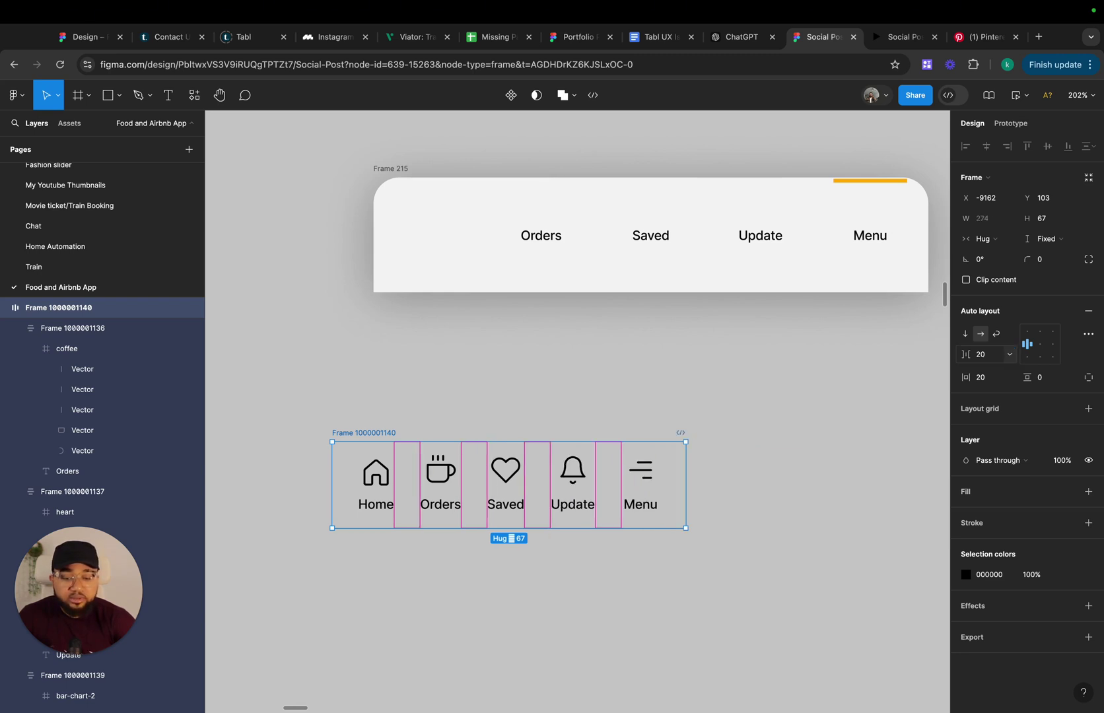
Set all five navigation items to fill the container horizontally, and widen the containing frame to 363
drag(305, 479, 726, 490)
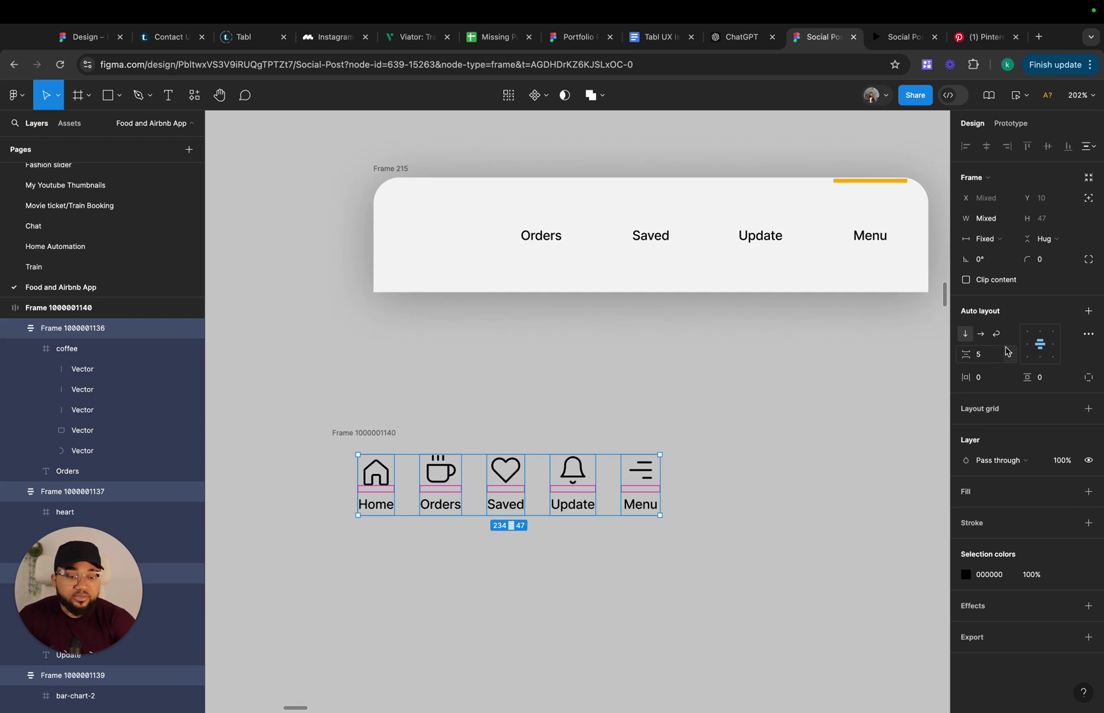
click(984, 238)
click(1000, 277)
click(741, 494)
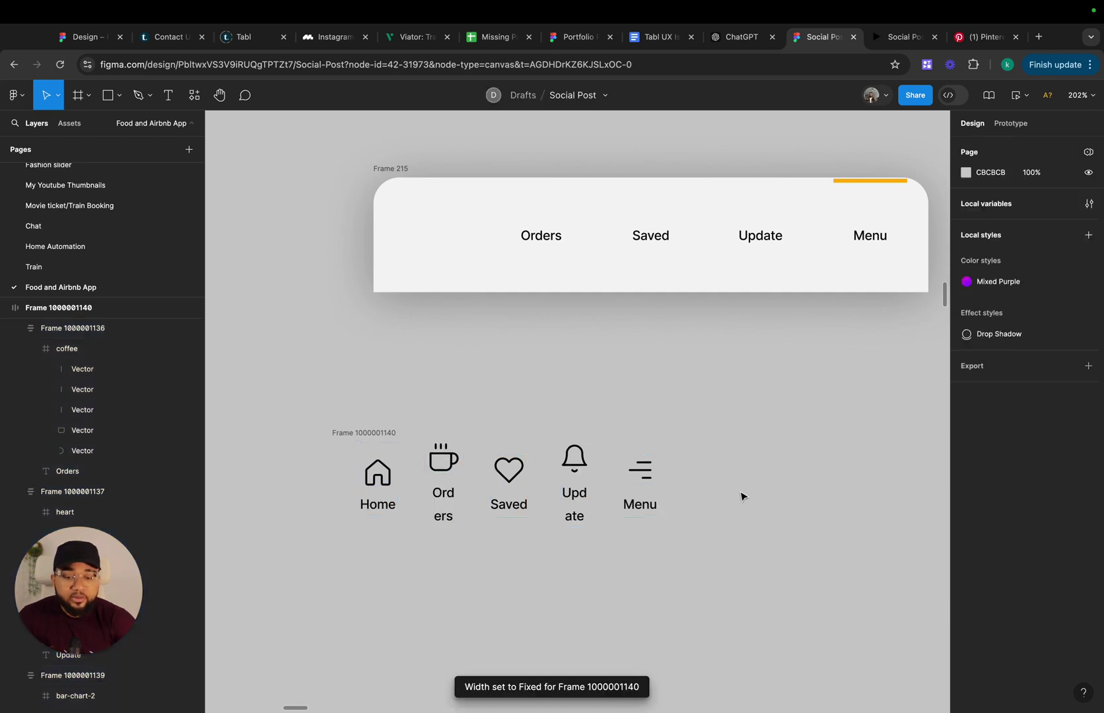
click(350, 441)
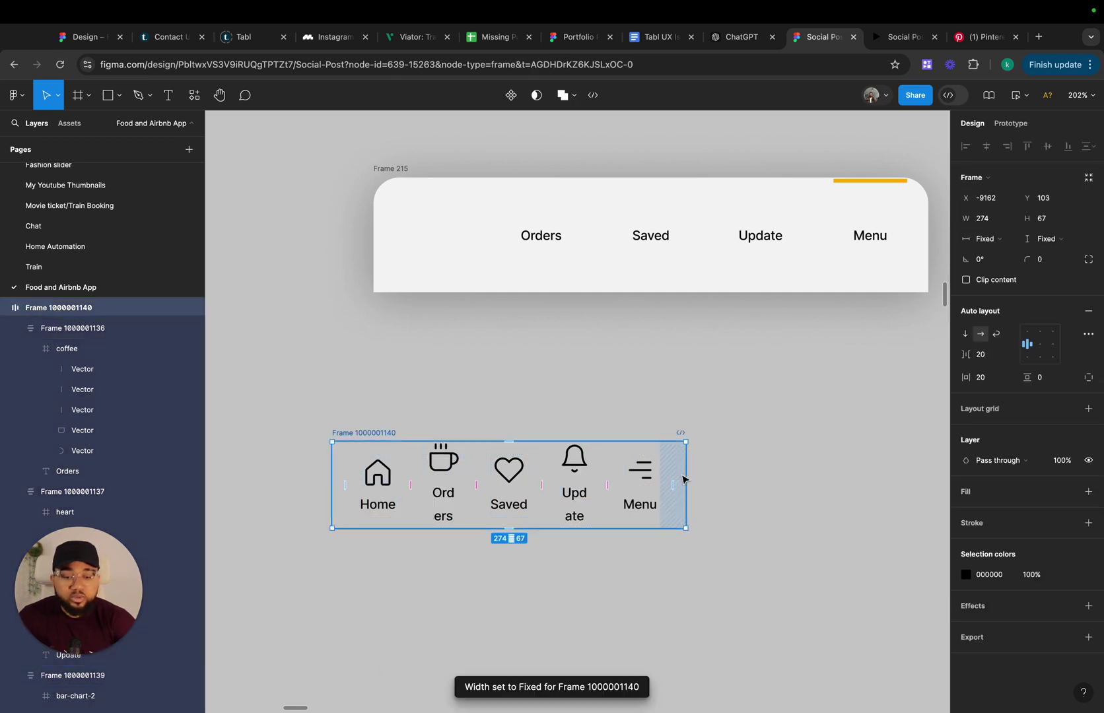
drag(683, 473, 801, 474)
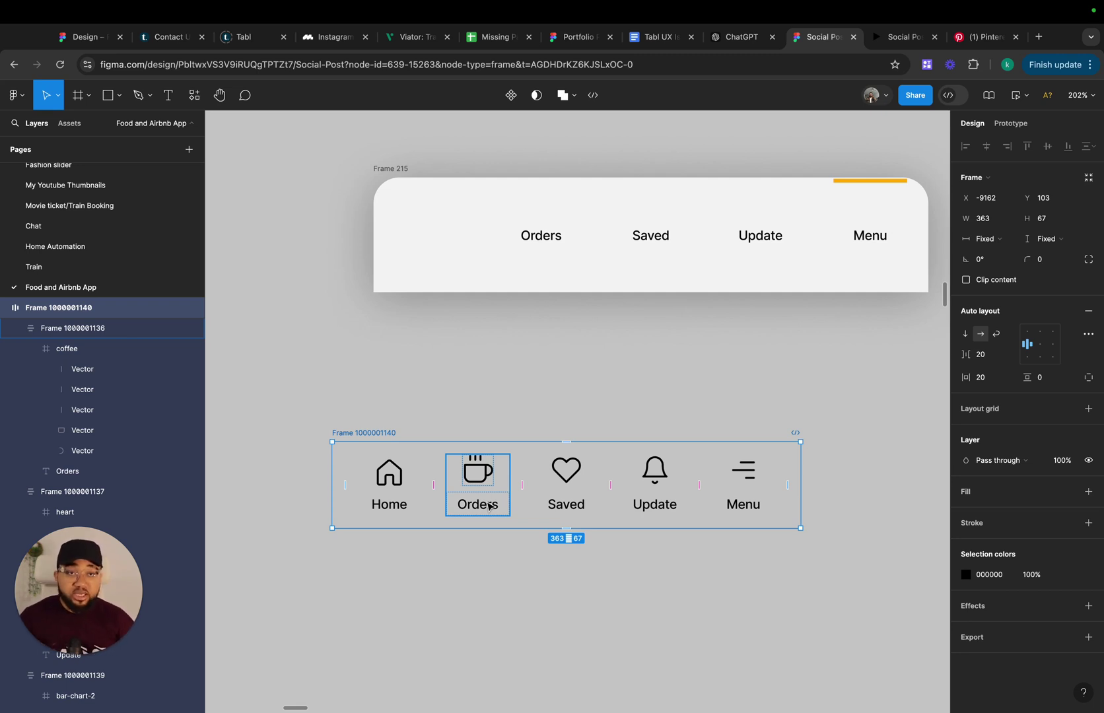
Give the new navigation frame a white FFFFFF fill at 80% opacity
click(401, 562)
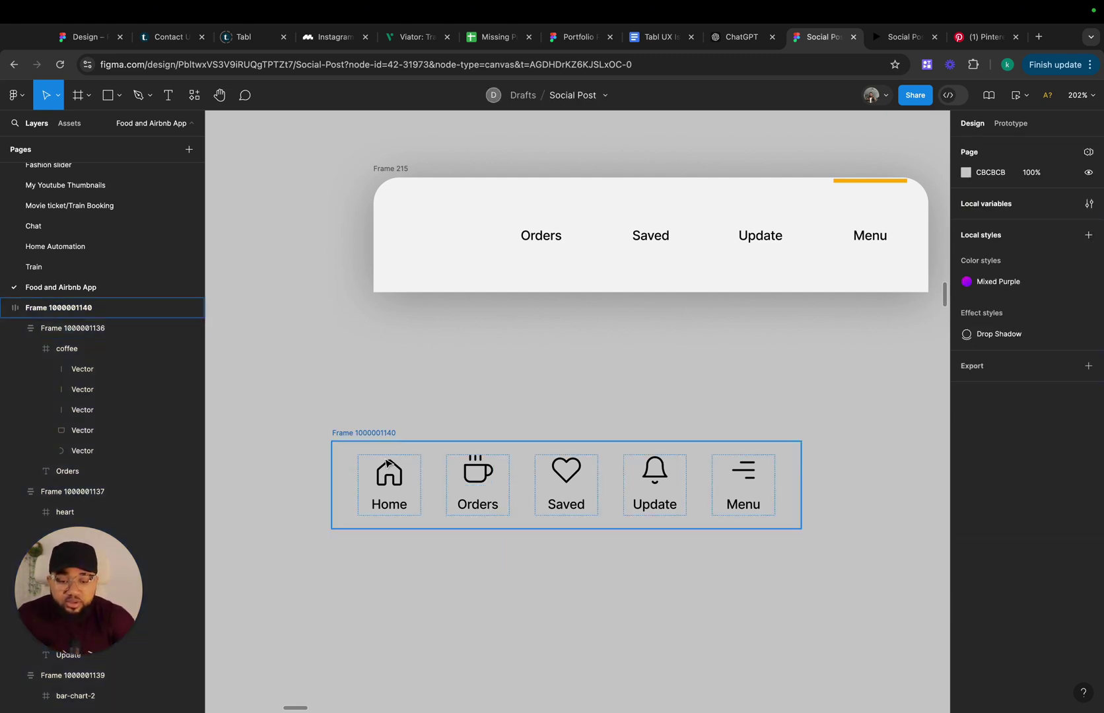
click(369, 431)
click(1033, 497)
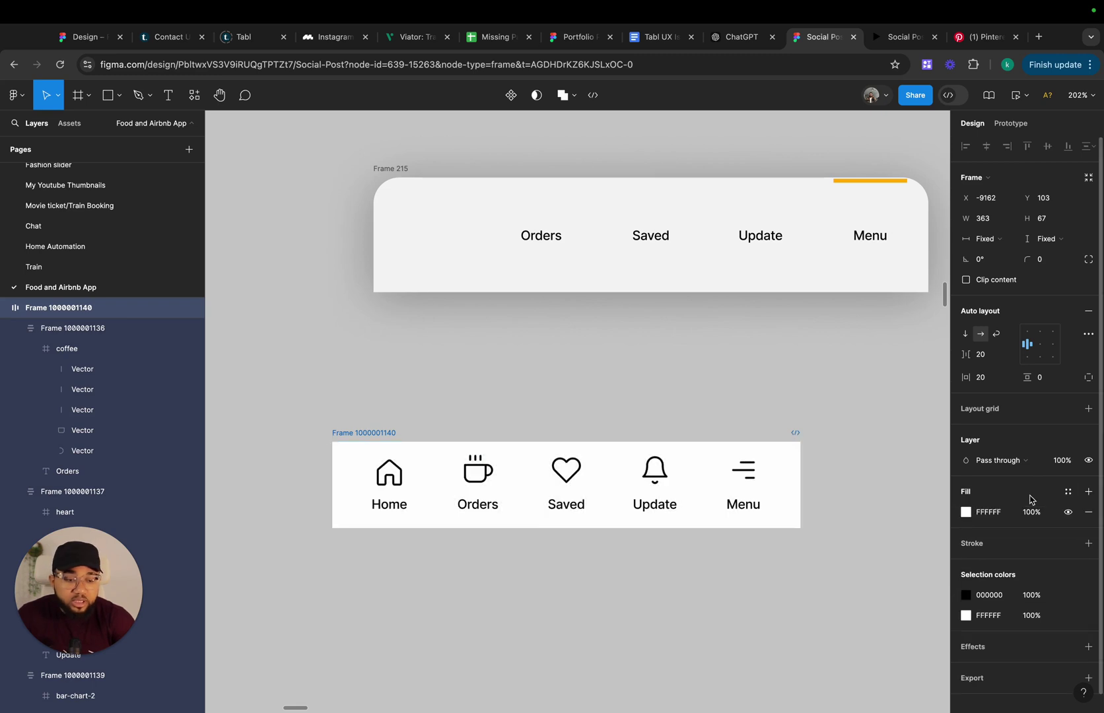
click(1033, 515)
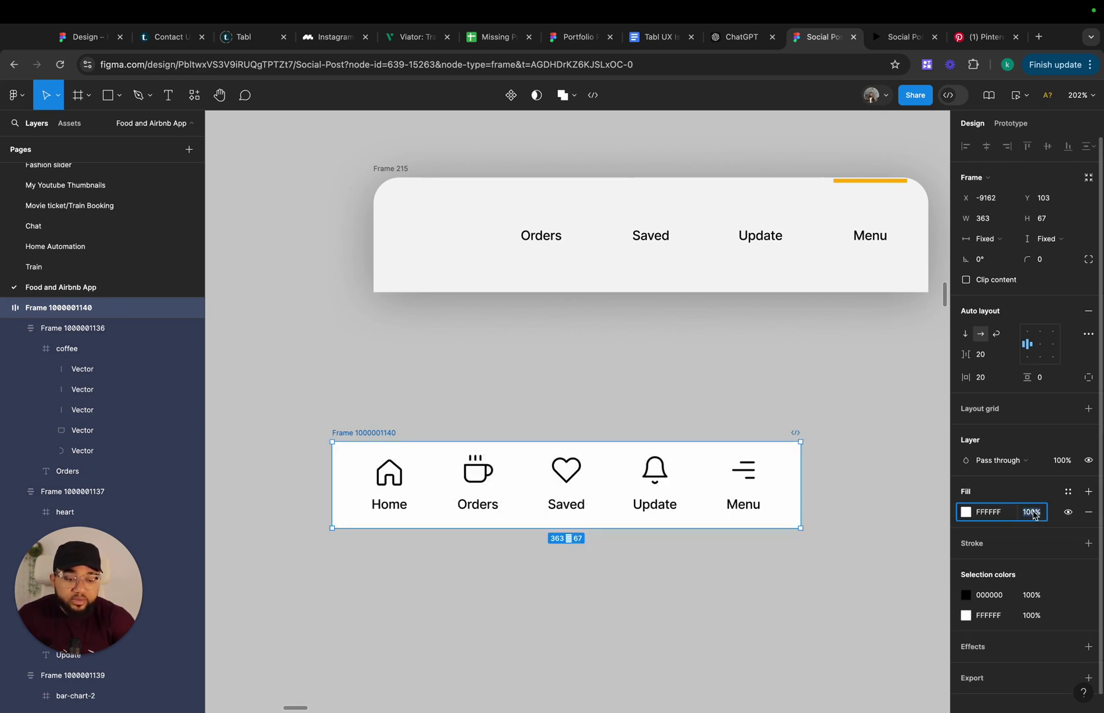
text(80)
key(Return)
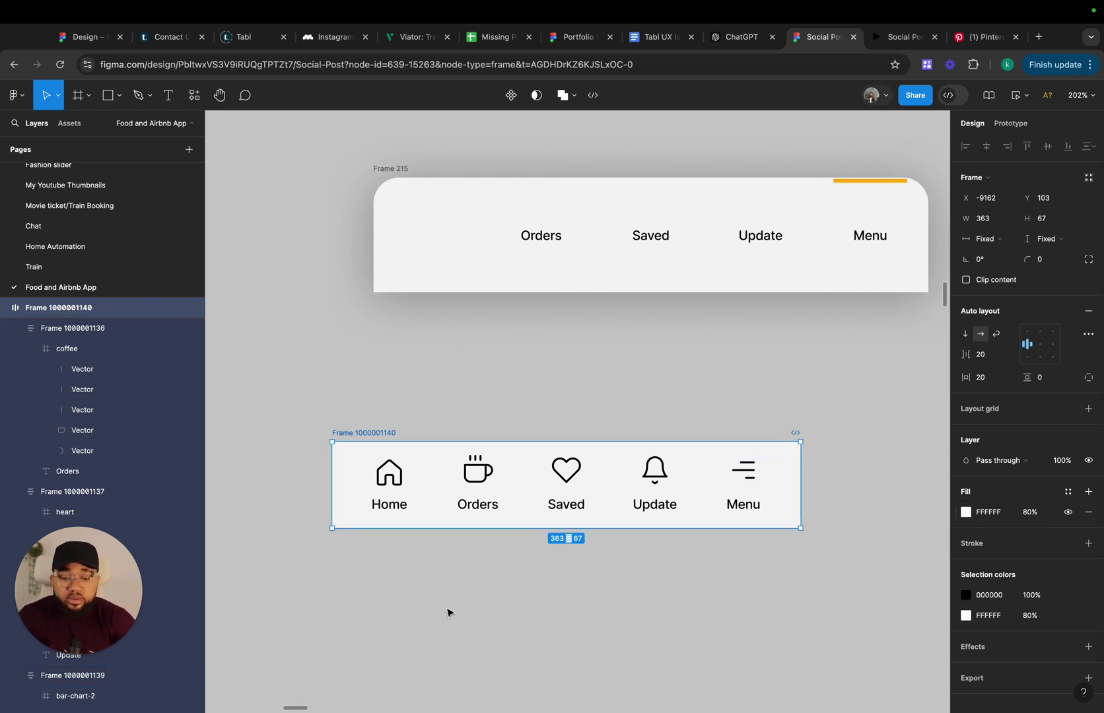
Extend the navigation frame upward to a height of 76 and align its items to the top centre
click(448, 610)
click(360, 443)
drag(361, 444, 363, 431)
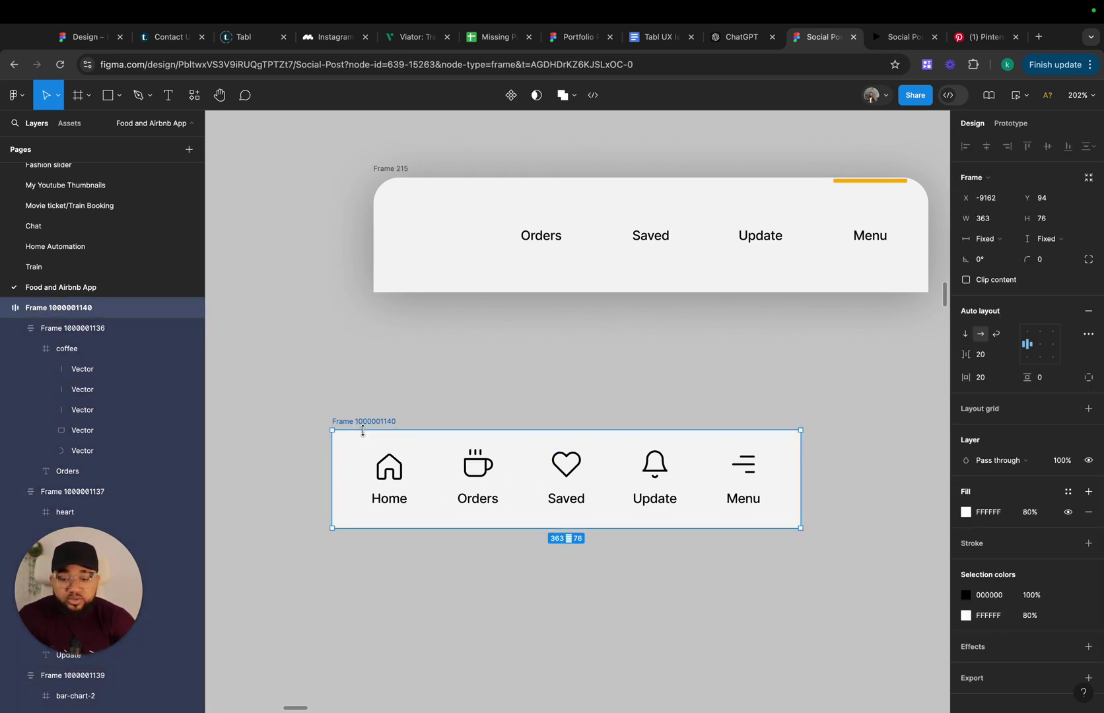
click(1038, 334)
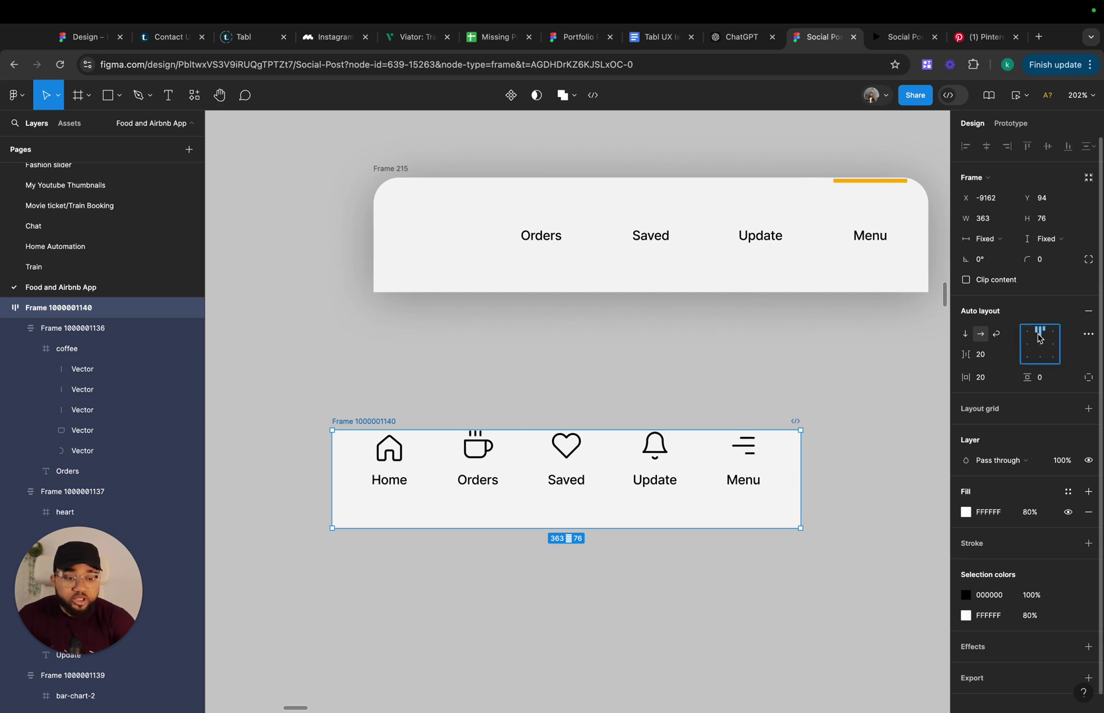
Set the gap between the navigation items to Auto and the frame's horizontal padding to 10
click(1008, 356)
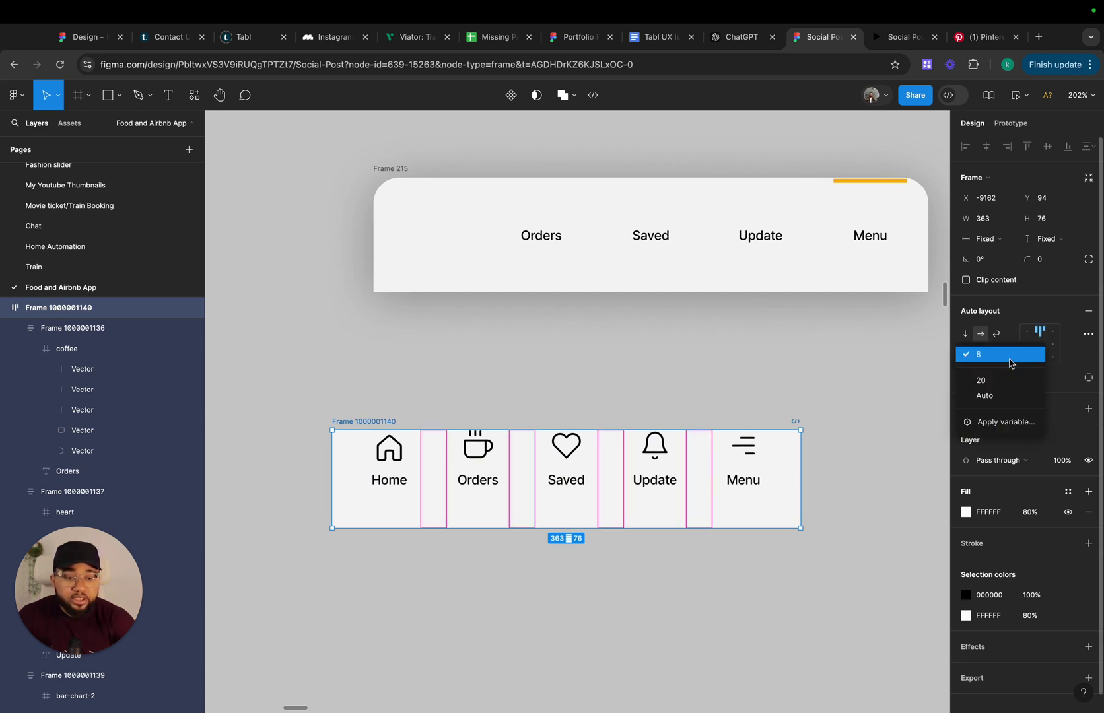
click(983, 393)
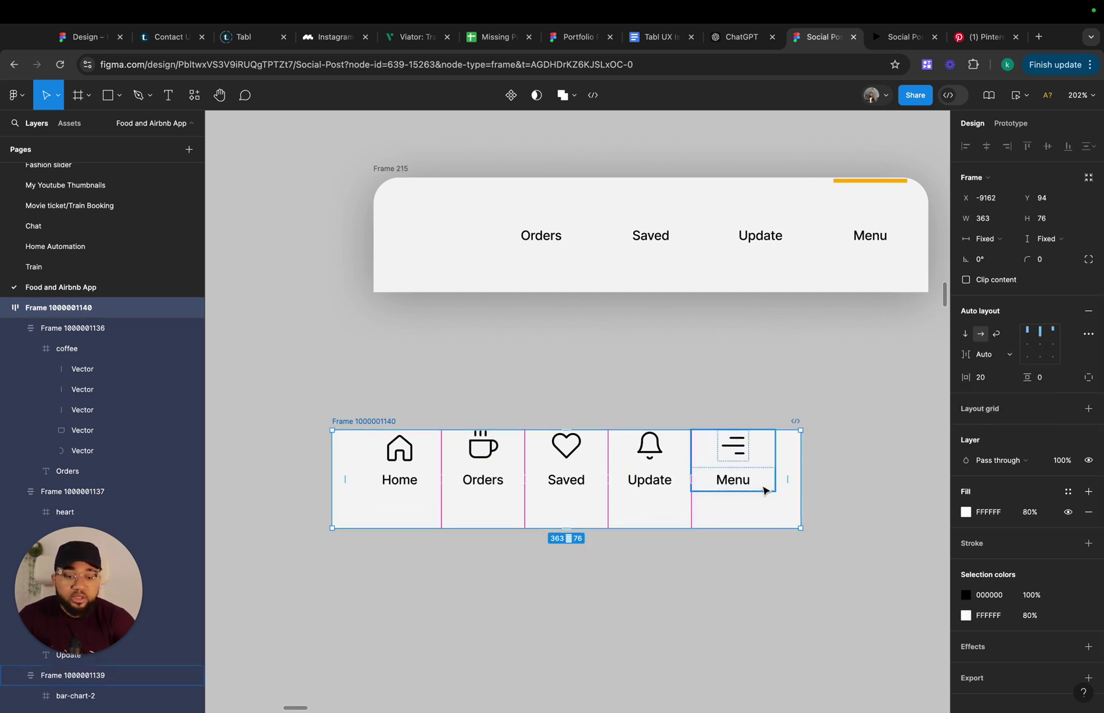
click(990, 380)
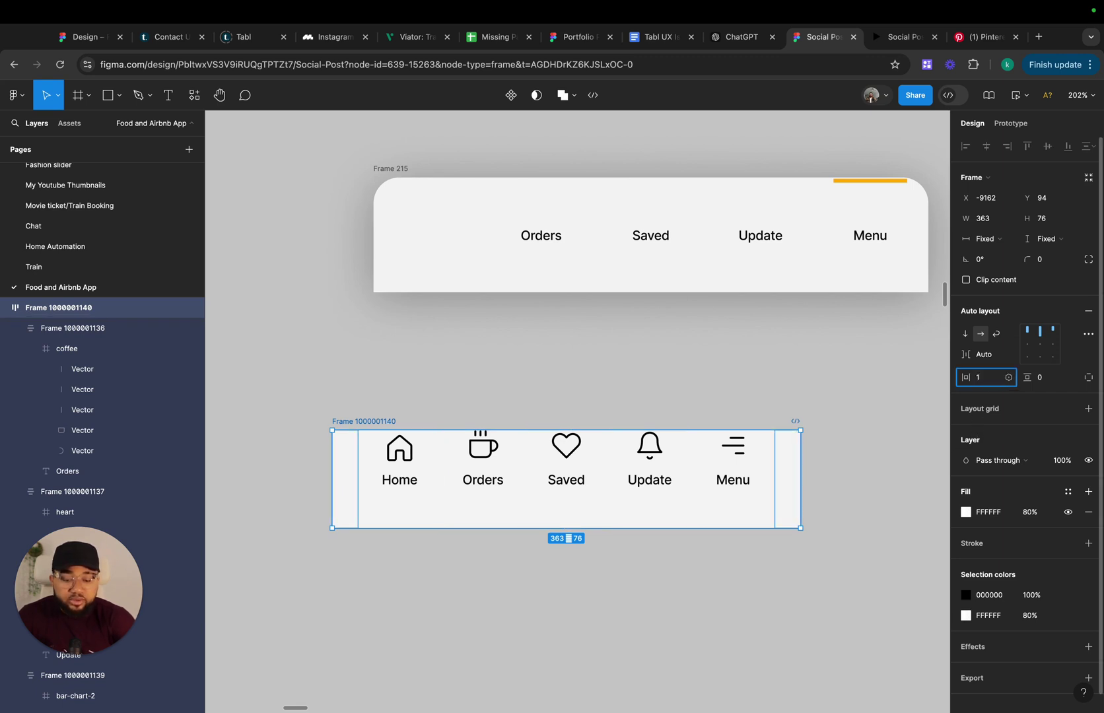
key(Return)
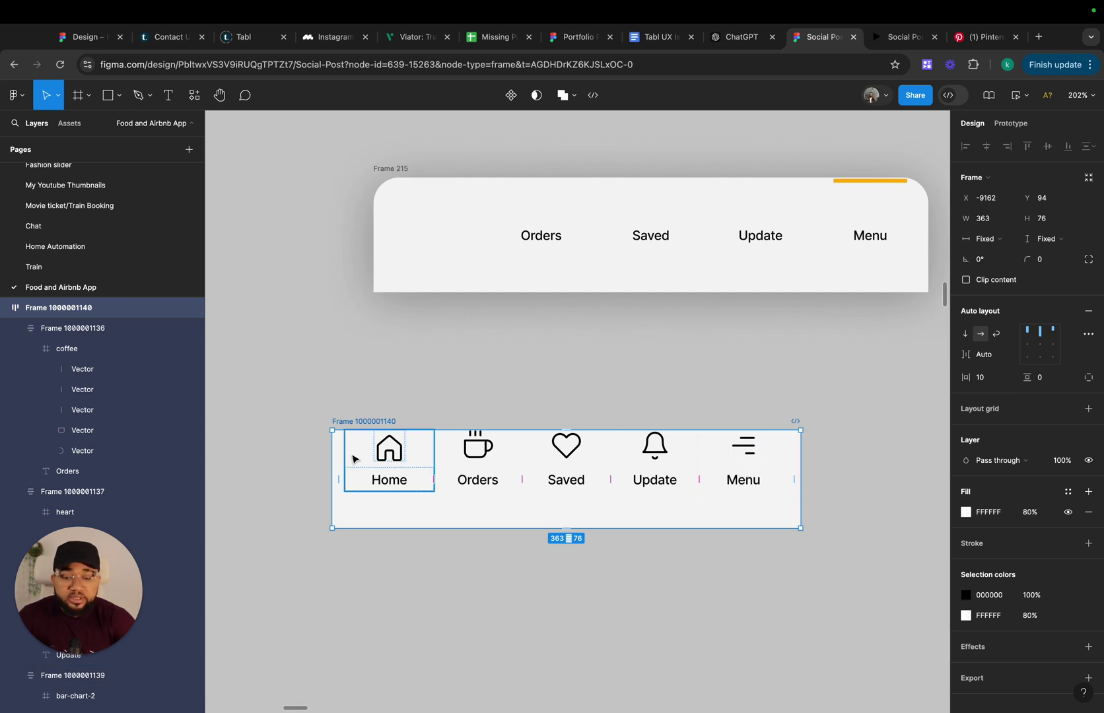
Set only the navigation frame's top padding to 10 and extend the frame downward to a height of 85
click(1086, 378)
click(1050, 382)
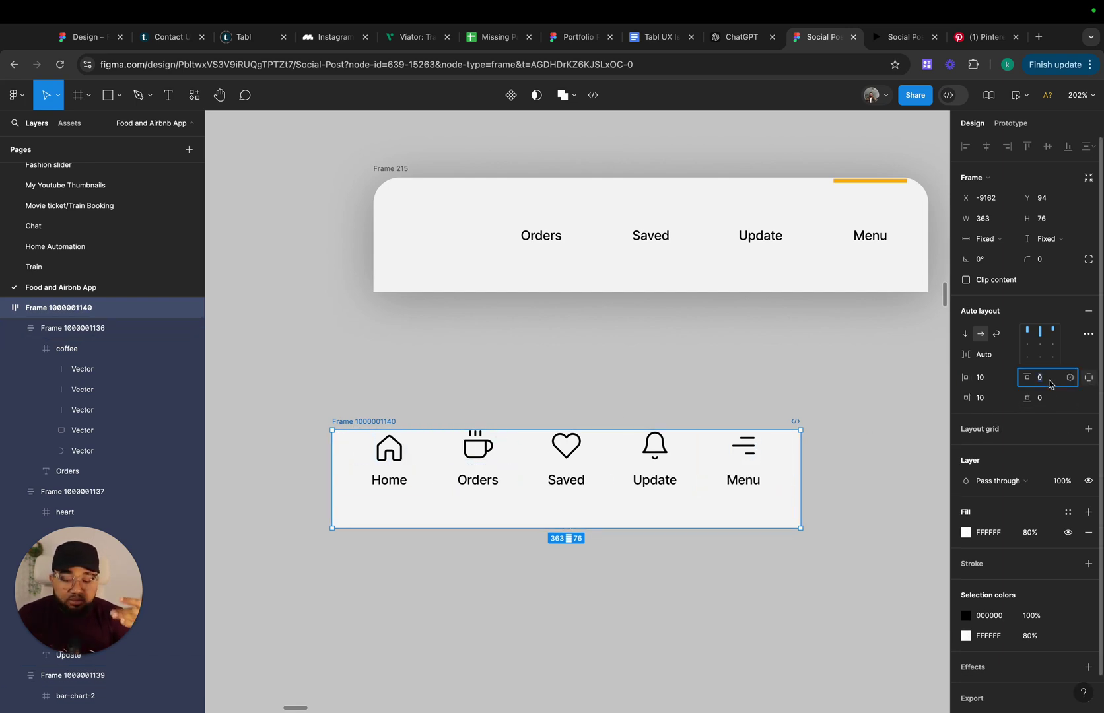
text(15)
key(Return)
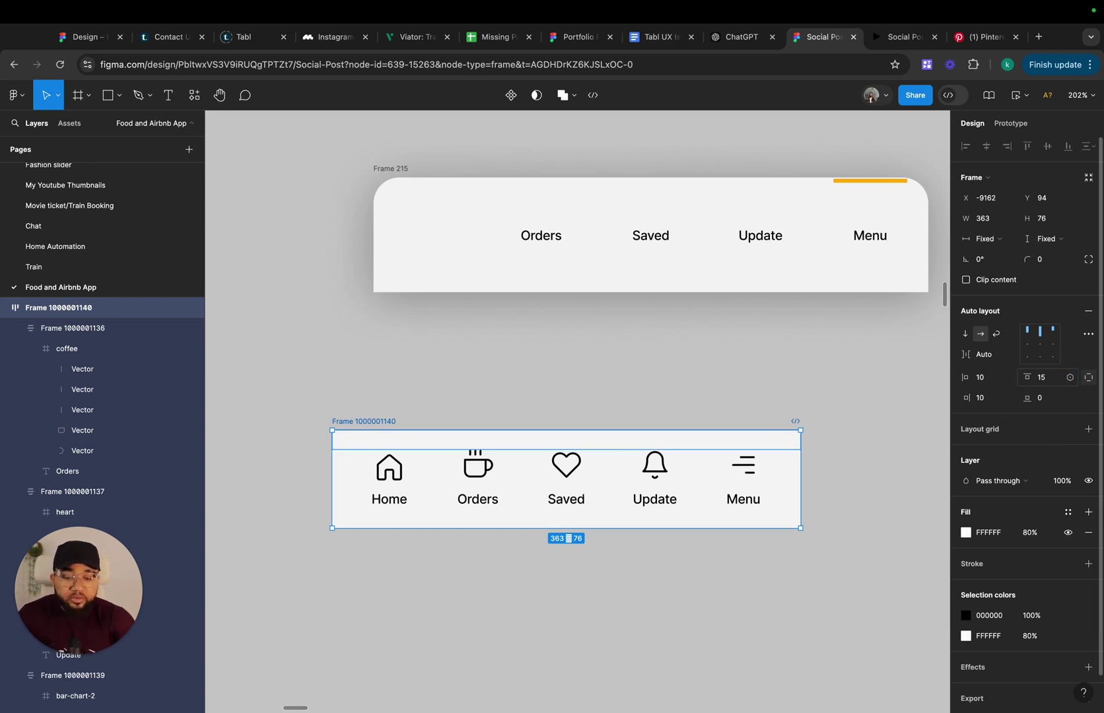
click(1055, 383)
text(10)
key(Return)
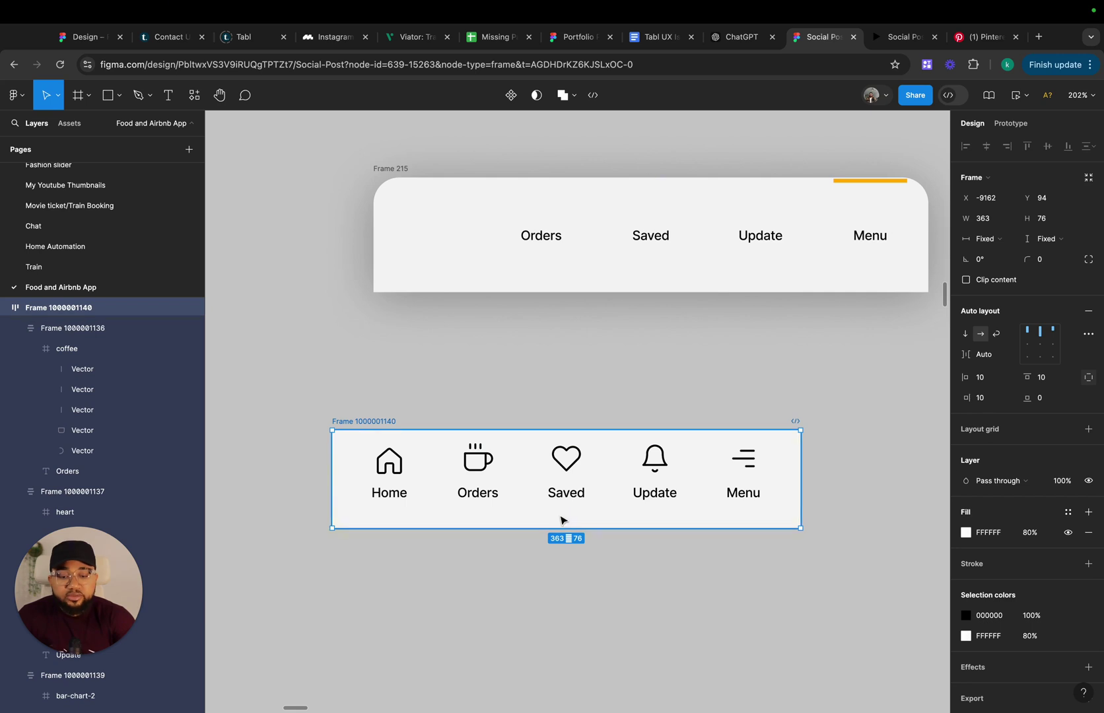
drag(559, 528, 560, 540)
Draw a thin rectangle about 41 by 4 above the new navigation frame's Menu item and set its corner radius to 30
scroll(370, 426, down, 6)
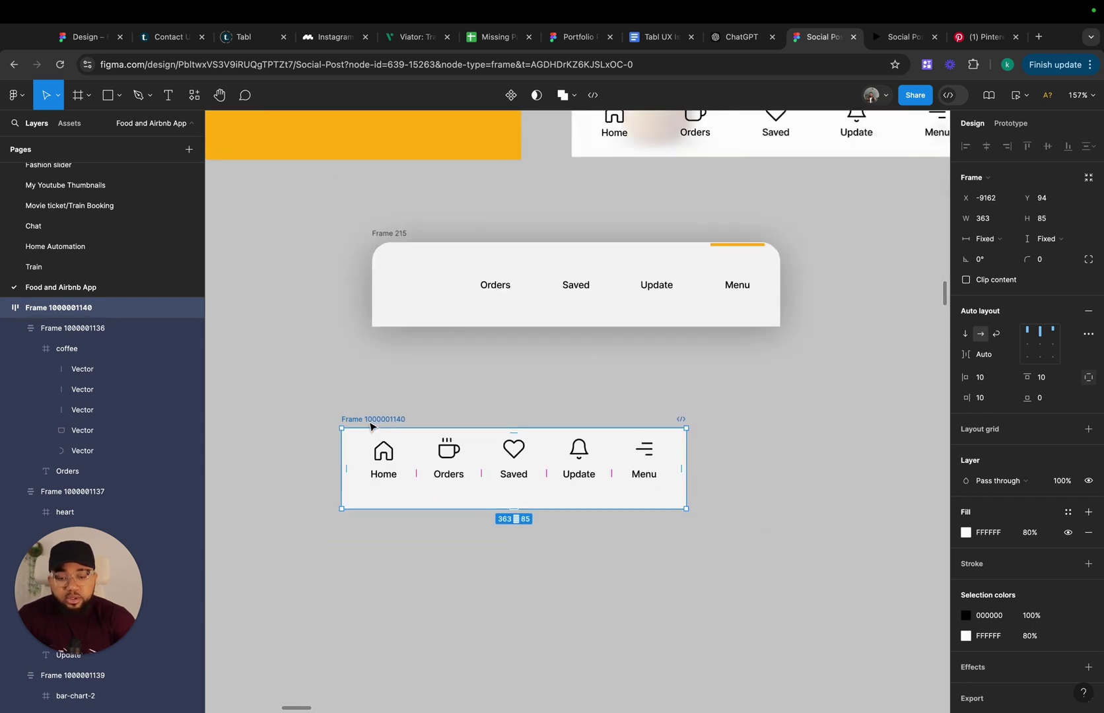
drag(426, 353, 453, 361)
click(660, 572)
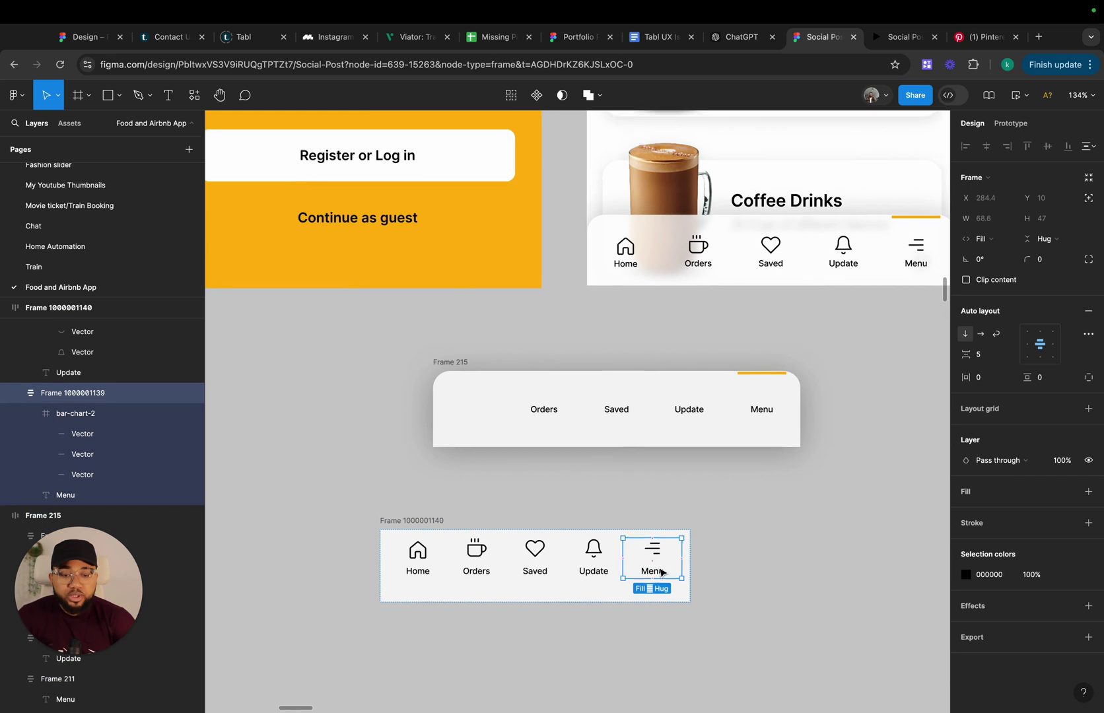
scroll(657, 538, up, 3)
scroll(655, 539, up, 2)
click(510, 544)
scroll(764, 564, left, 3)
scroll(804, 475, right, 5)
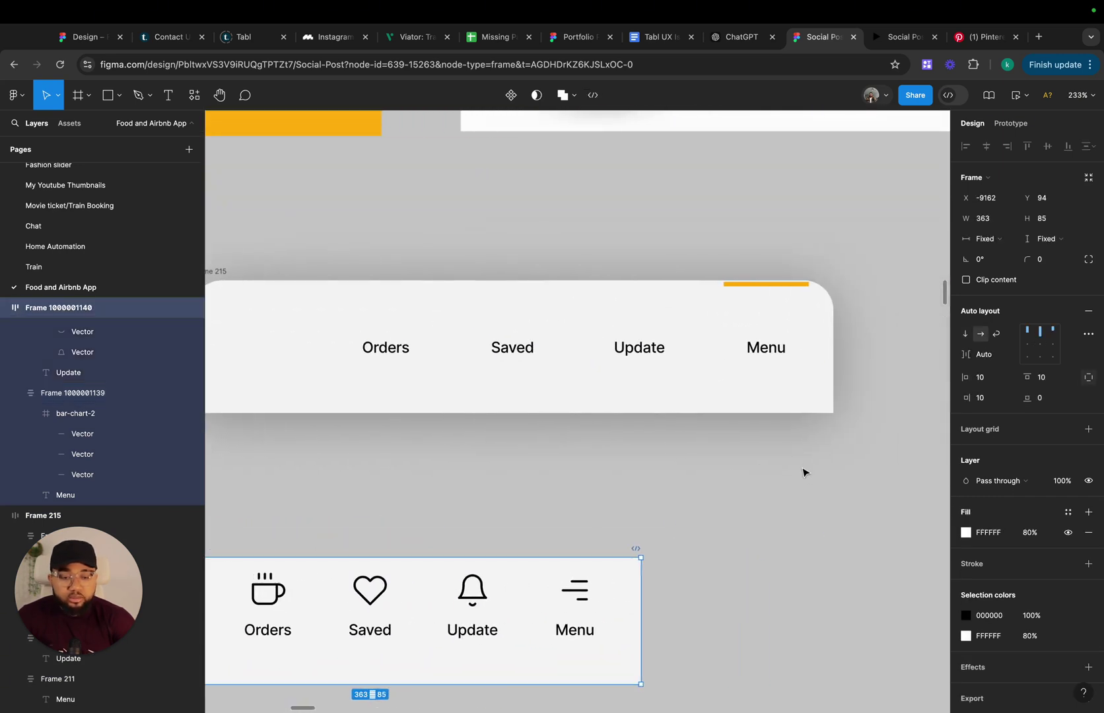
click(109, 101)
drag(533, 514, 594, 519)
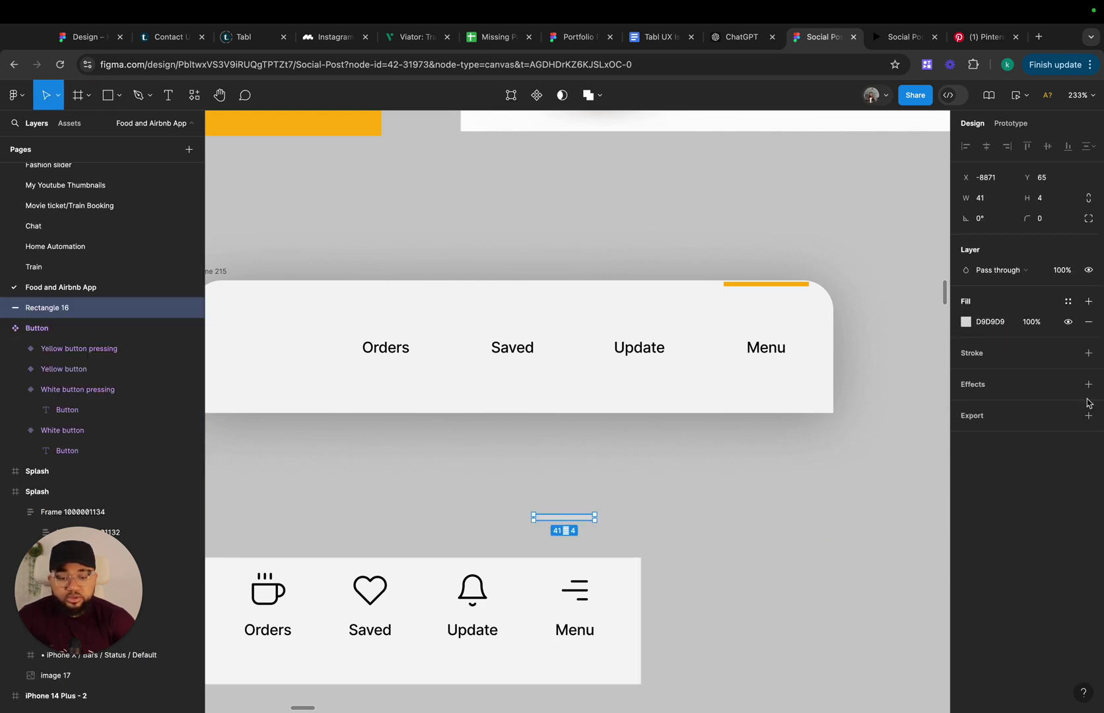
click(1044, 223)
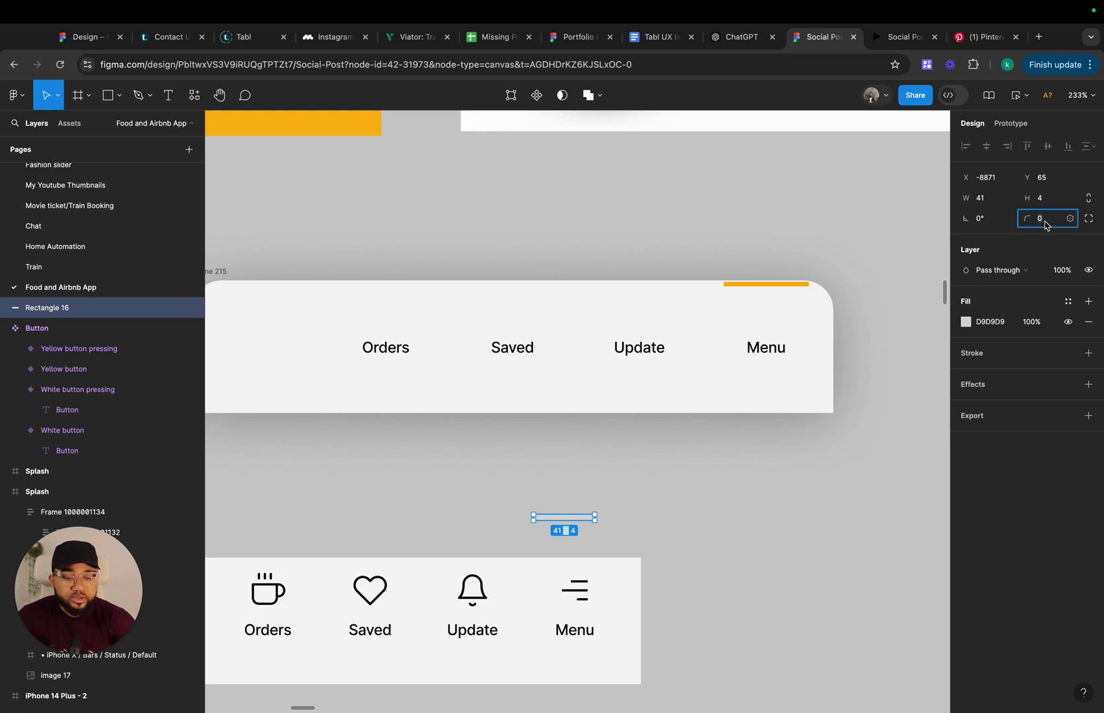
text(30)
key(Return)
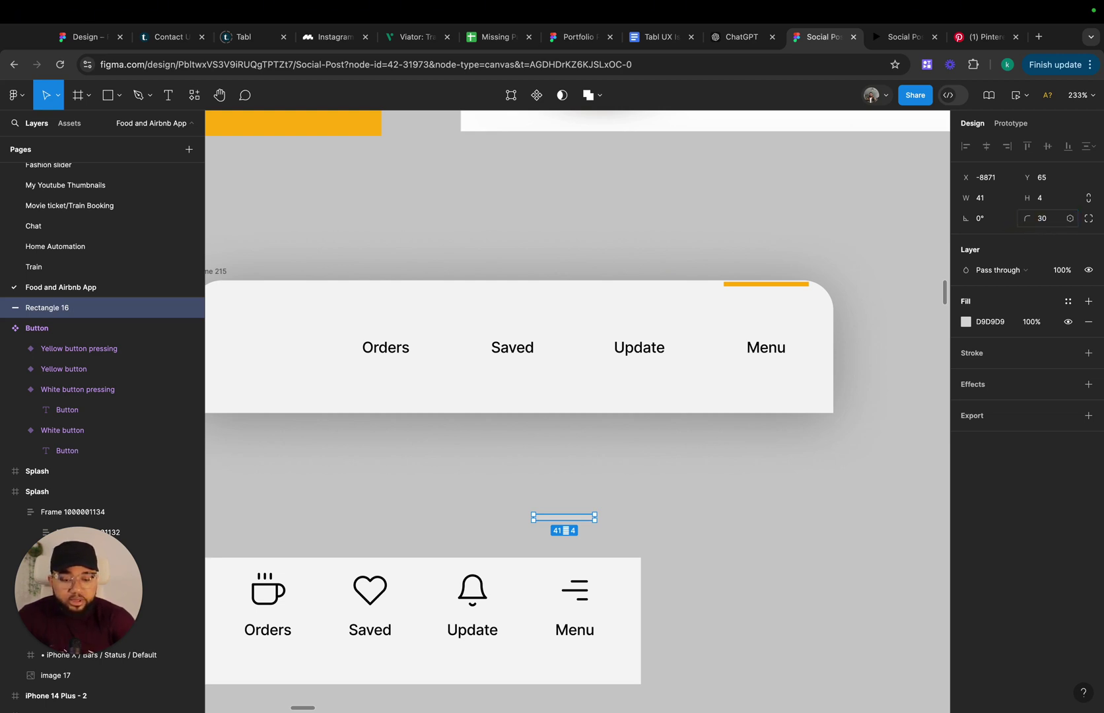
Fill the thin rectangle with the page's orange colour FEB30A
click(1068, 301)
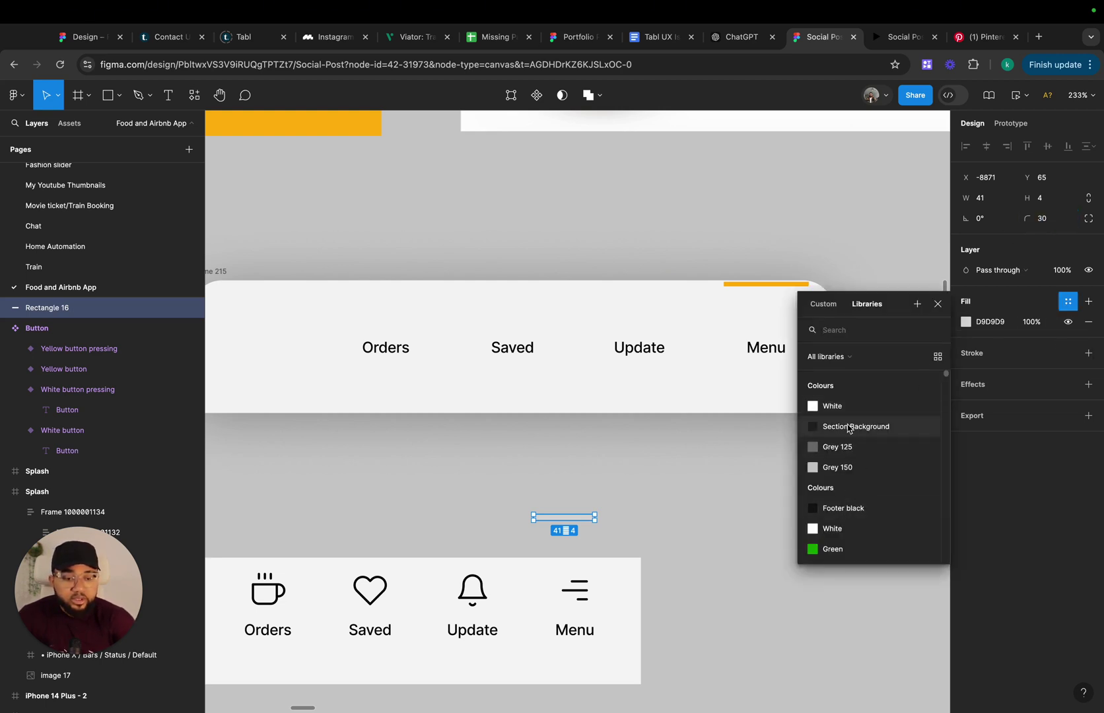
scroll(849, 429, down, 3)
click(823, 305)
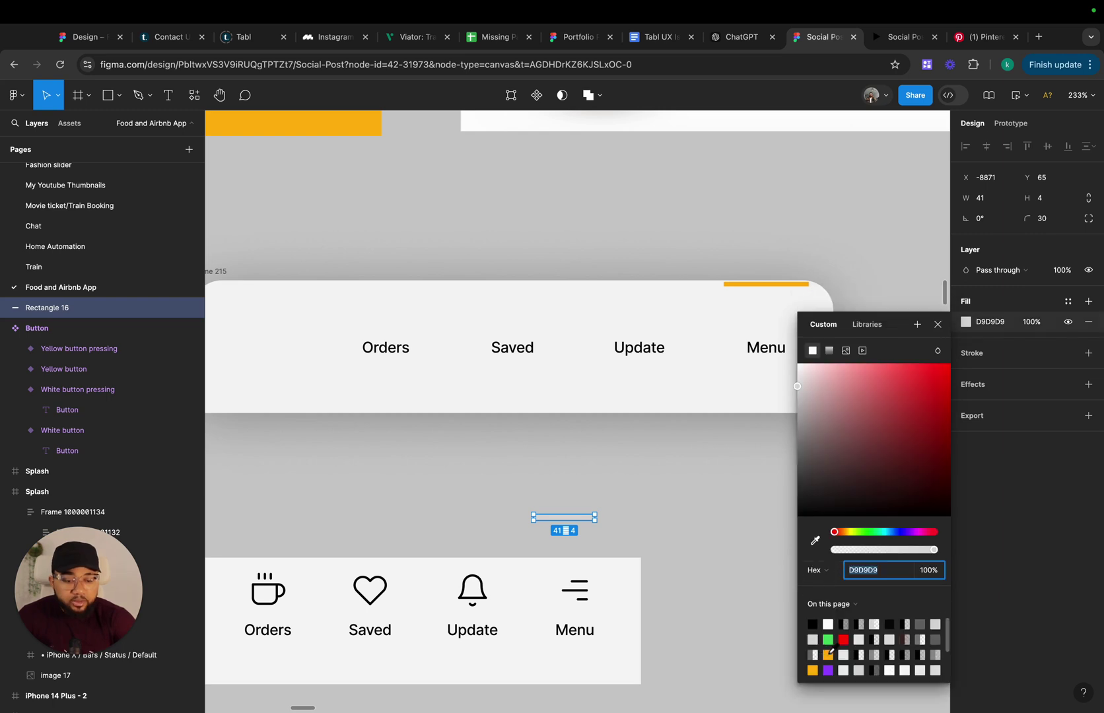
click(829, 652)
click(937, 324)
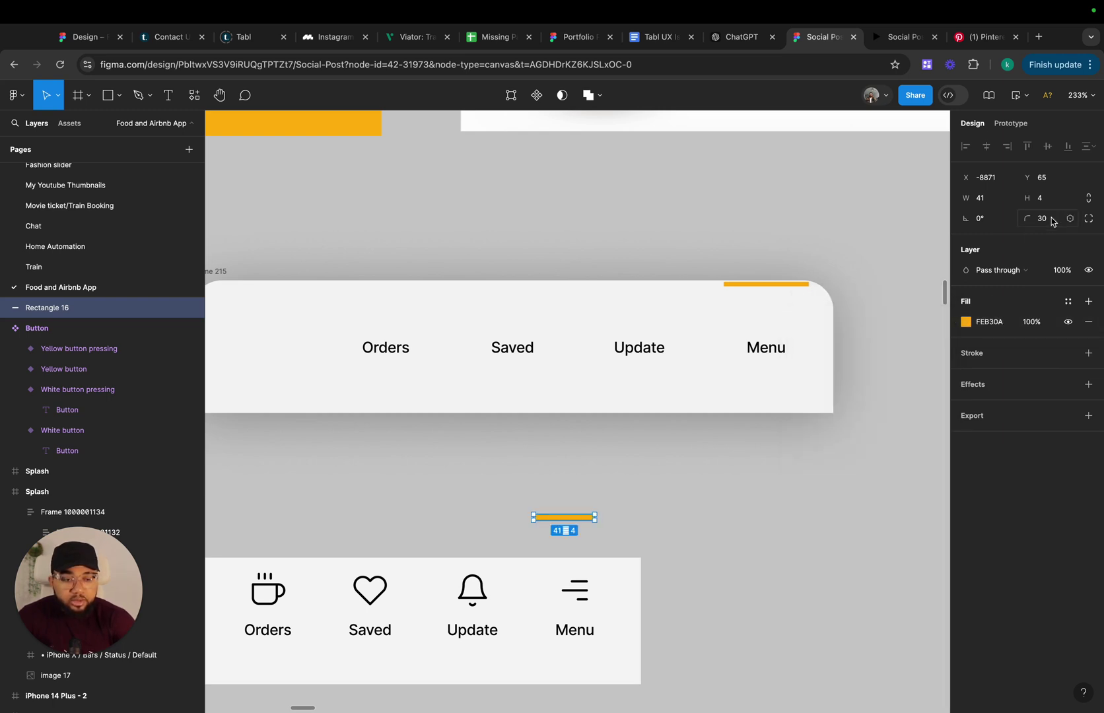
Move the orange bar into the navigation frame, give it absolute position, and place it on the top edge above Menu
click(568, 509)
scroll(567, 508, up, 5)
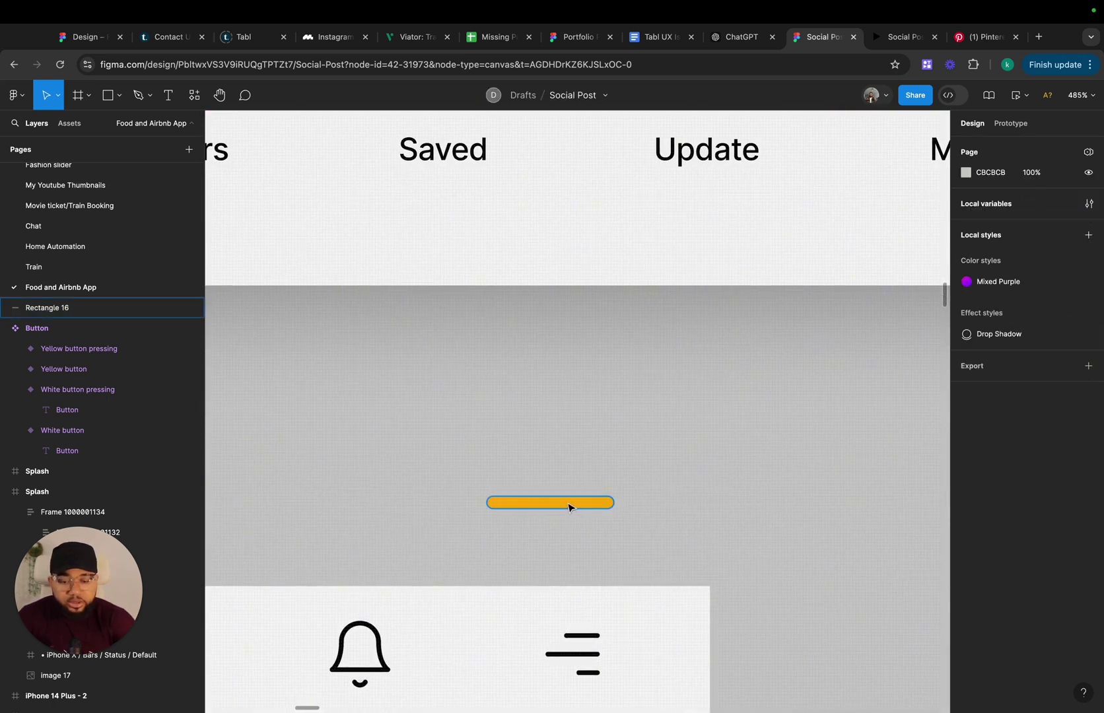
click(569, 505)
drag(565, 509, 591, 608)
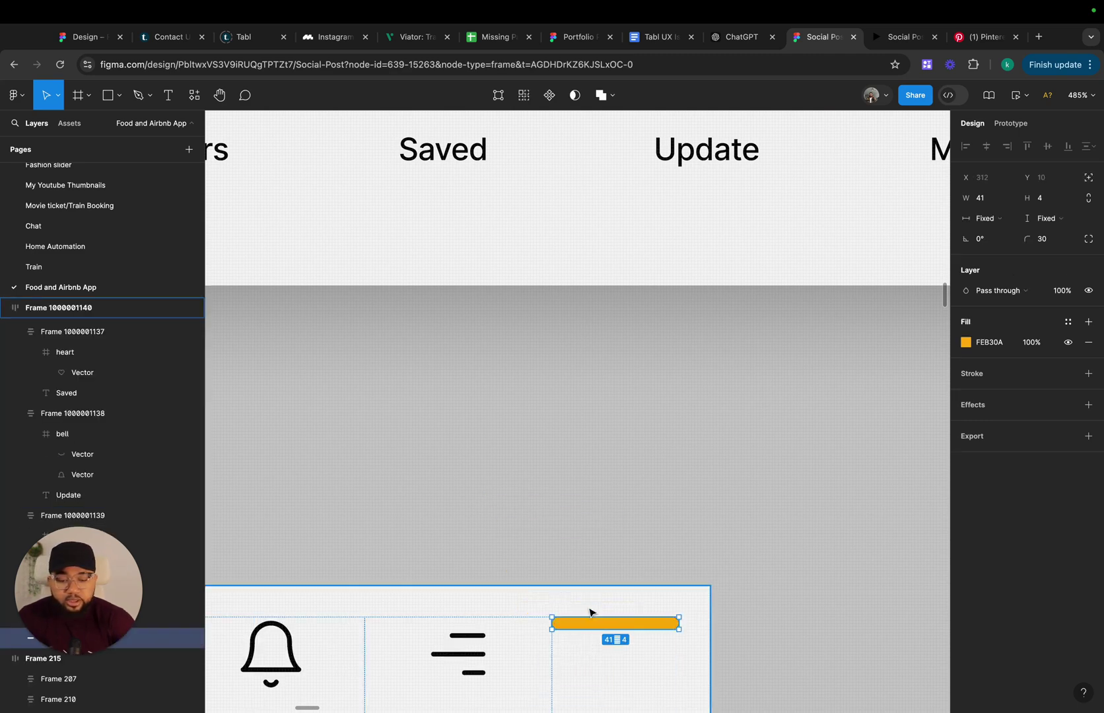
click(1088, 177)
scroll(660, 502, down, 3)
drag(637, 477, 596, 450)
scroll(598, 413, down, 5)
click(596, 419)
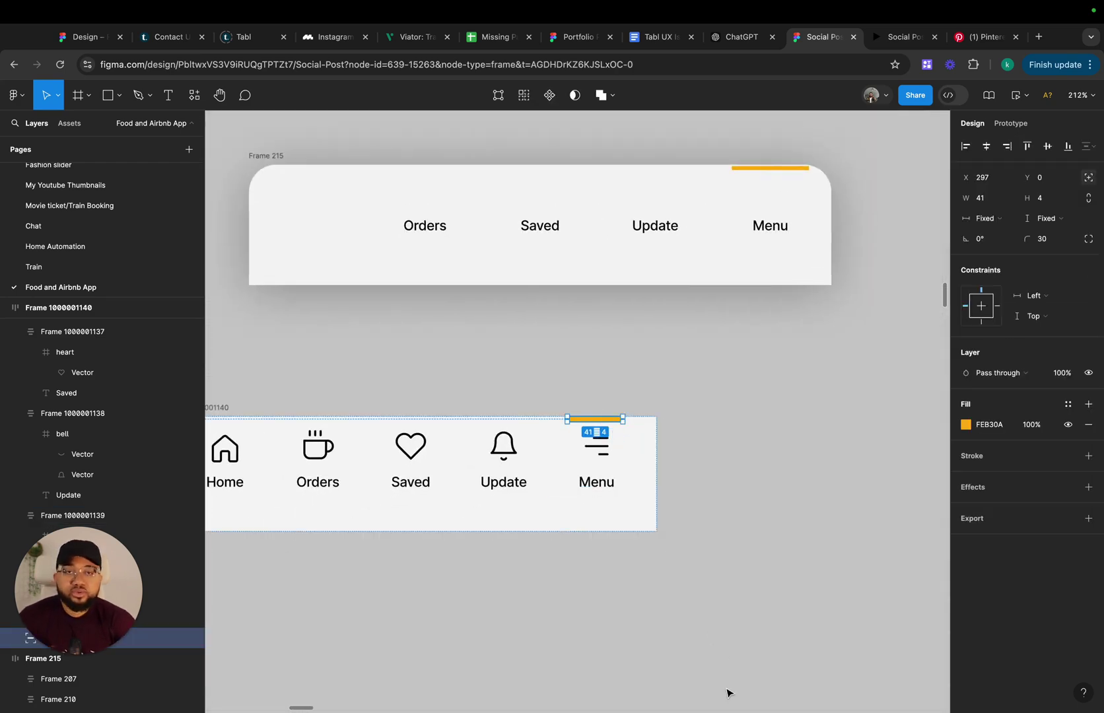
Try widening the navigation frame to test how the orange bar behaves, and undo the resize
scroll(594, 574, left, 3)
click(319, 423)
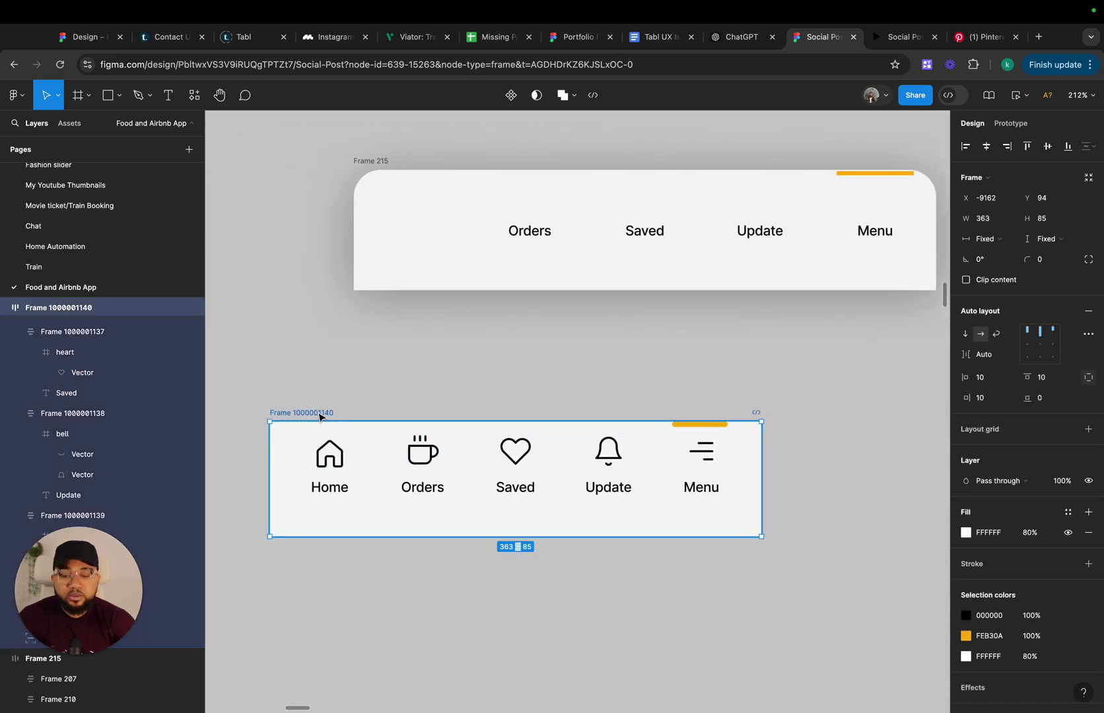
drag(764, 475, 818, 480)
key(ctrl+z)
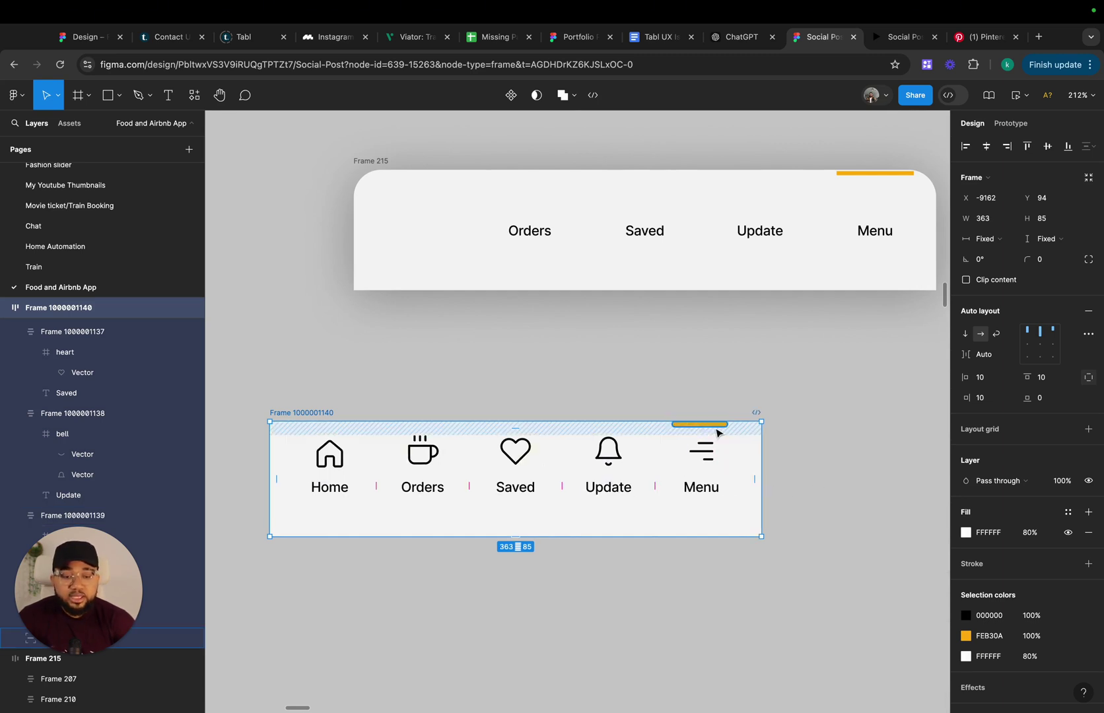
Align the orange bar right so its constraint is Right, and shift it back above the Menu item at X 302
click(715, 426)
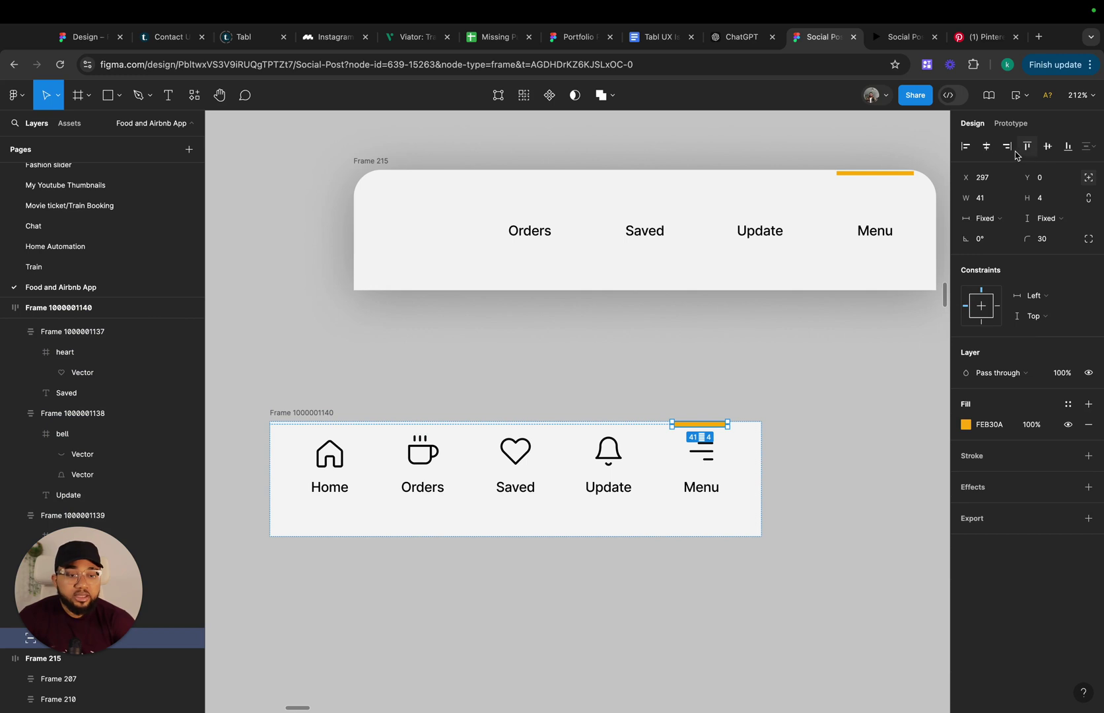
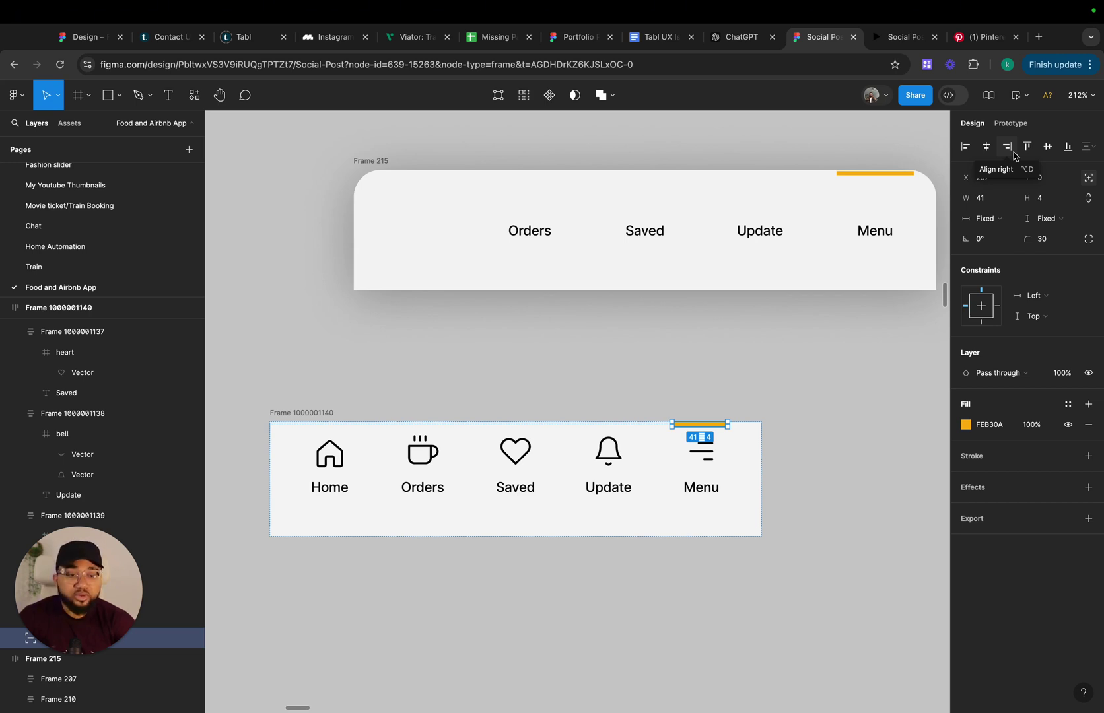
click(1013, 152)
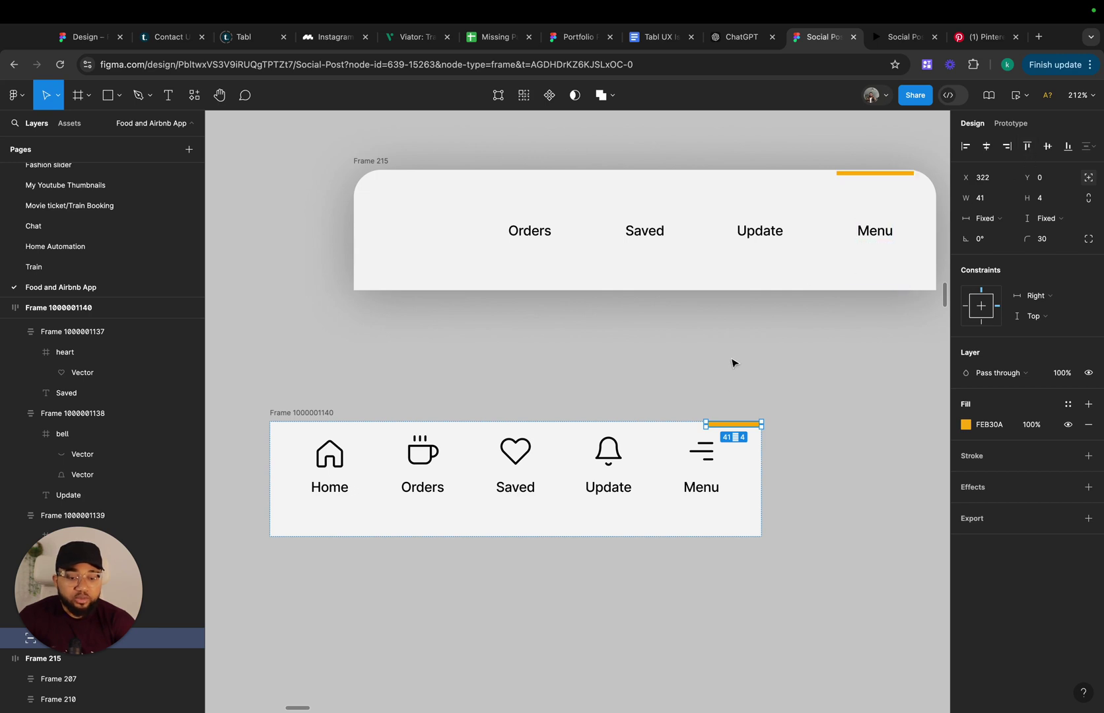
drag(726, 429, 705, 428)
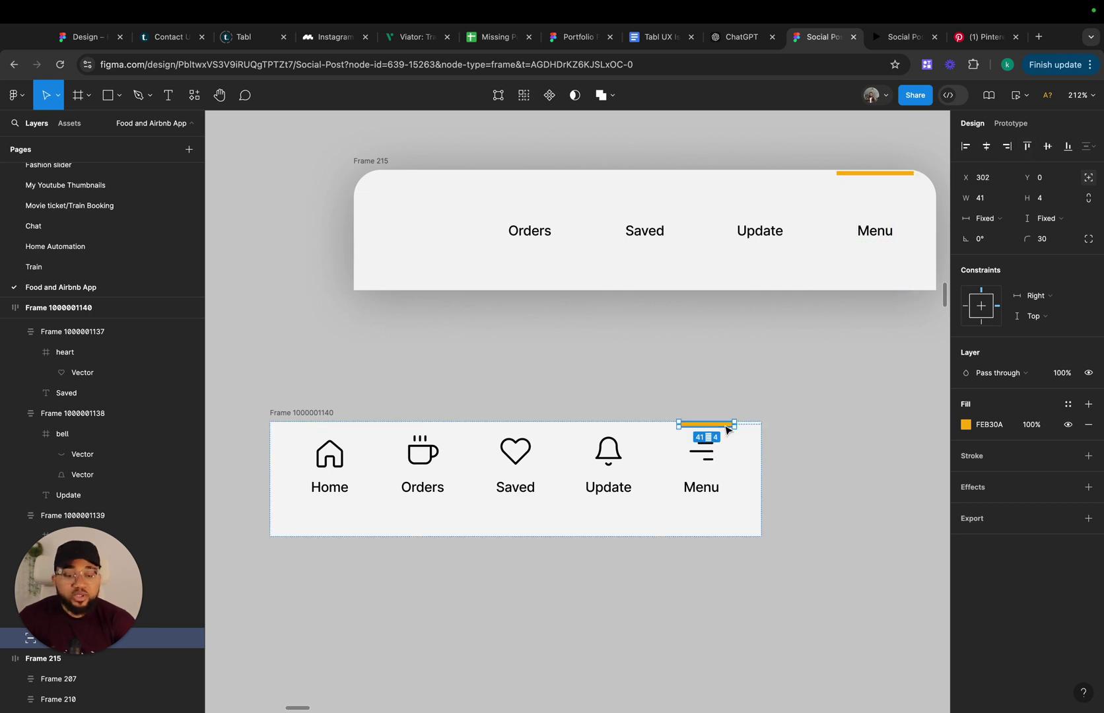
Test the navigation frame's responsiveness by widening it to 442, and narrow it to 392
click(281, 414)
drag(757, 449, 868, 429)
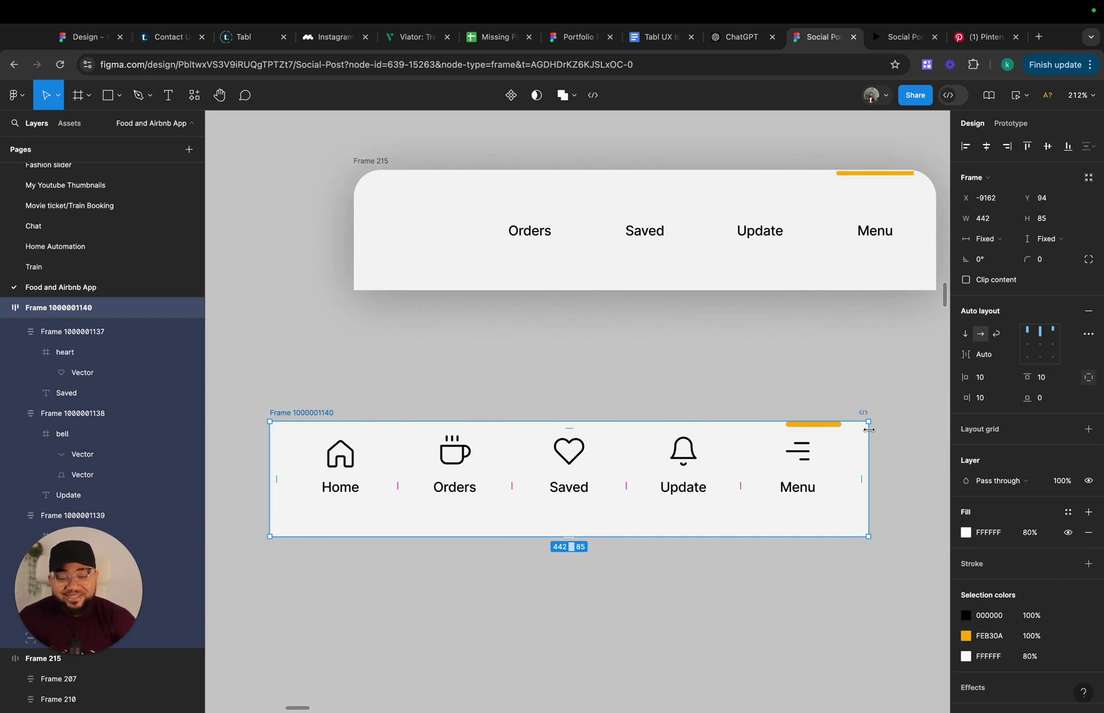
scroll(869, 429, down, 3)
scroll(860, 418, up, 5)
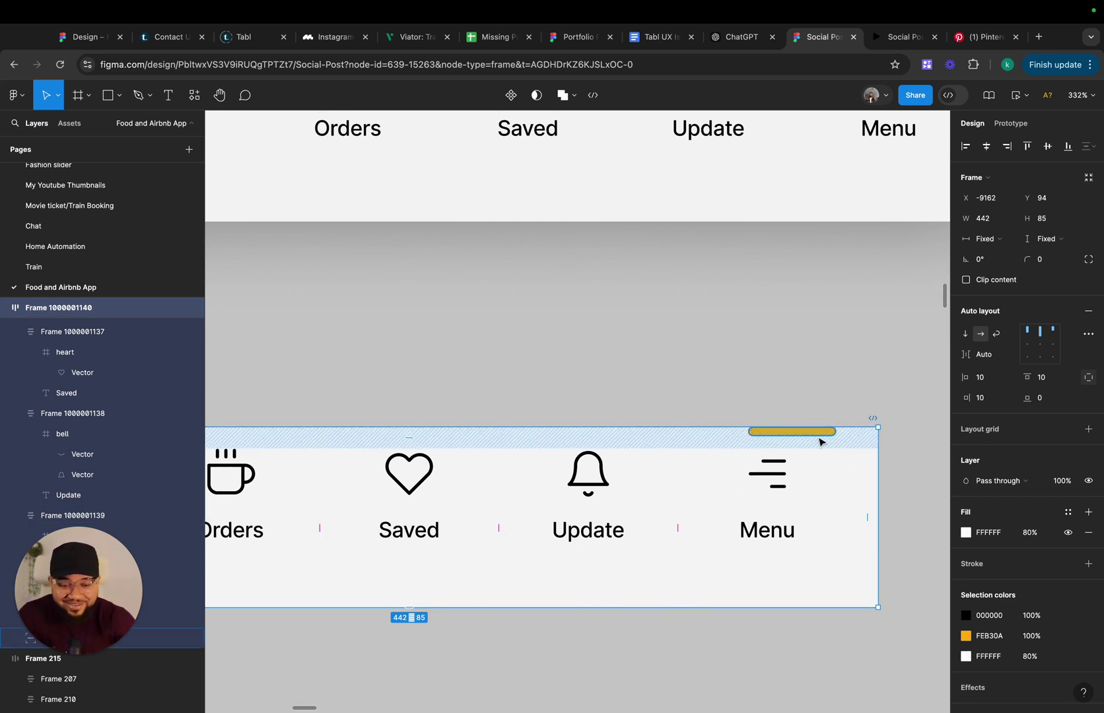
drag(876, 458, 774, 460)
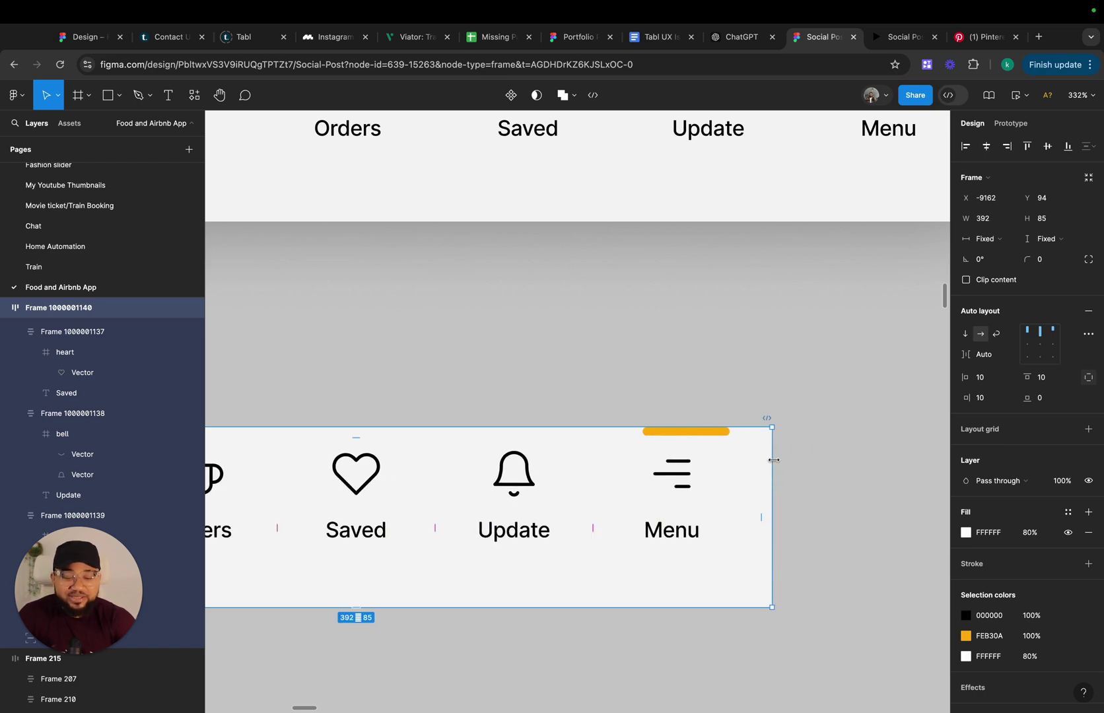
scroll(774, 460, down, 5)
scroll(630, 372, up, 3)
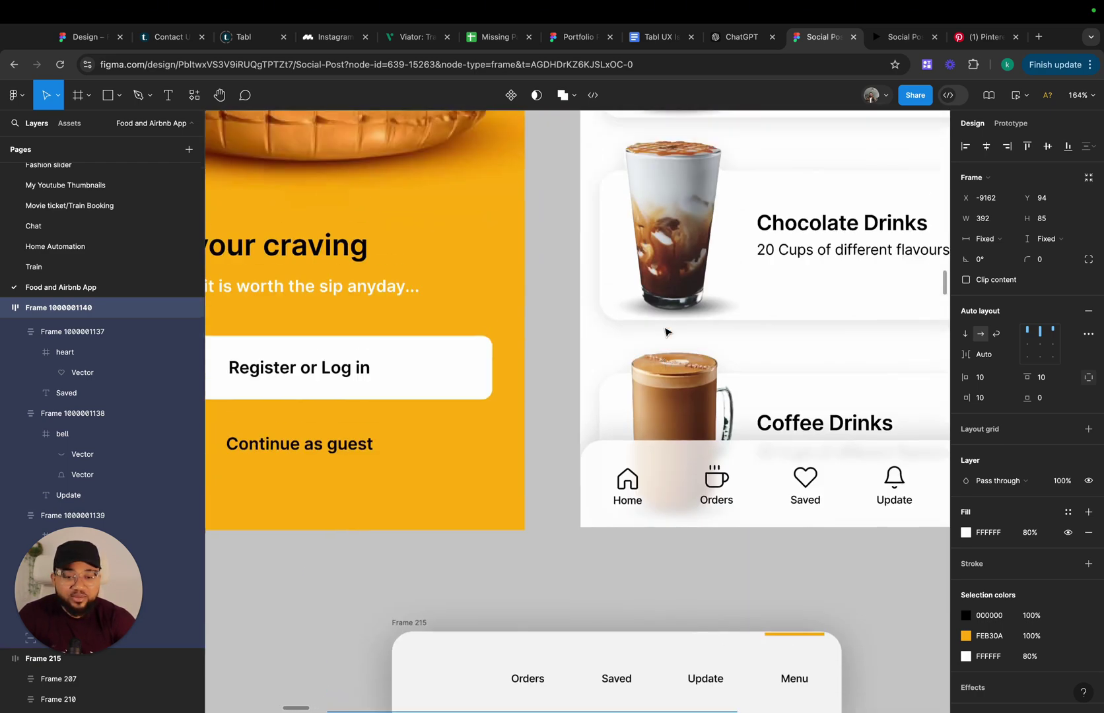
Set the standalone navigation frame's width to 430 to match the phone screens
scroll(595, 330, down, 5)
scroll(513, 238, up, 2)
click(451, 243)
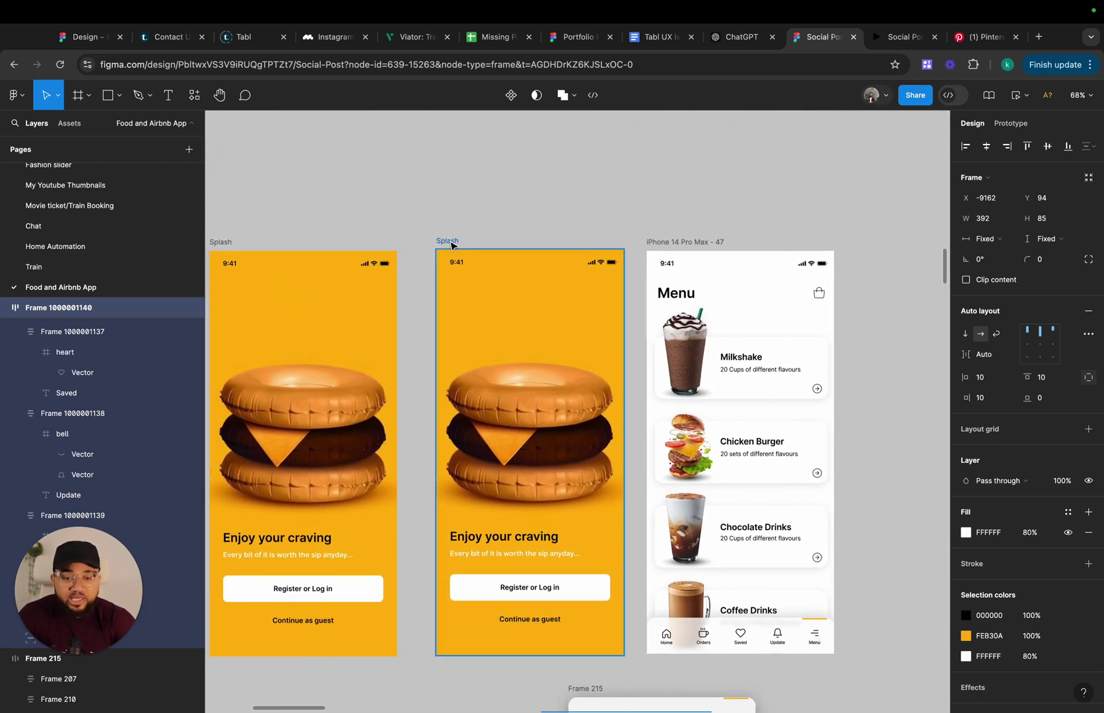
scroll(453, 244, down, 6)
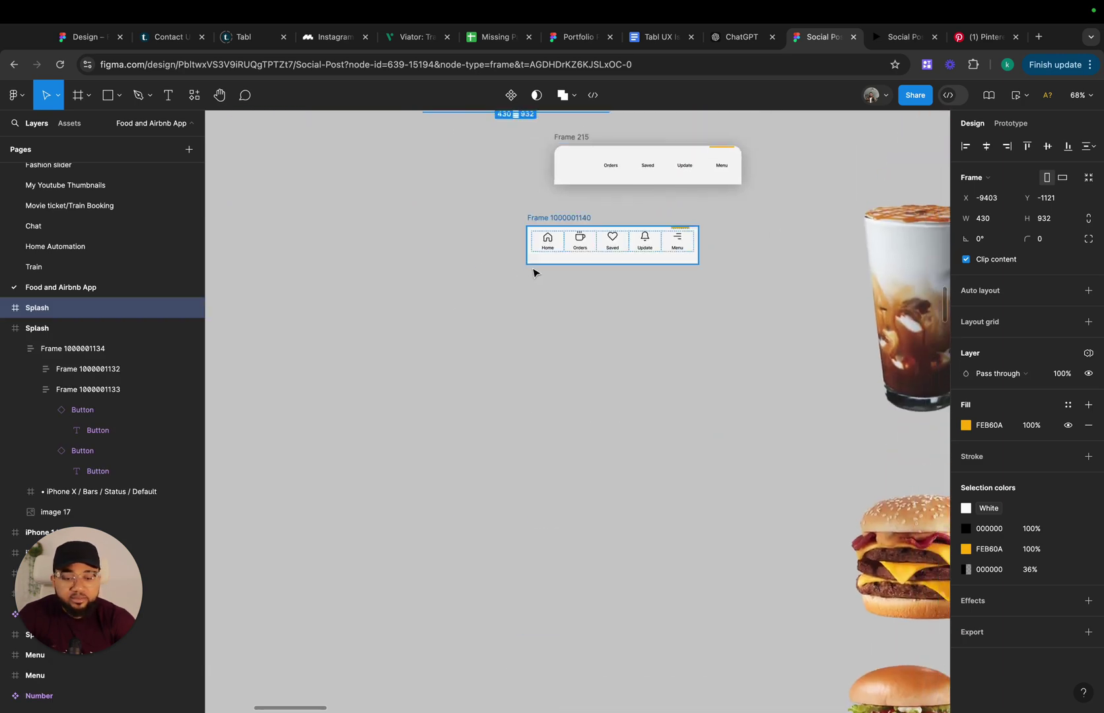
scroll(529, 270, up, 1)
scroll(538, 284, up, 3)
scroll(538, 301, up, 1)
click(522, 309)
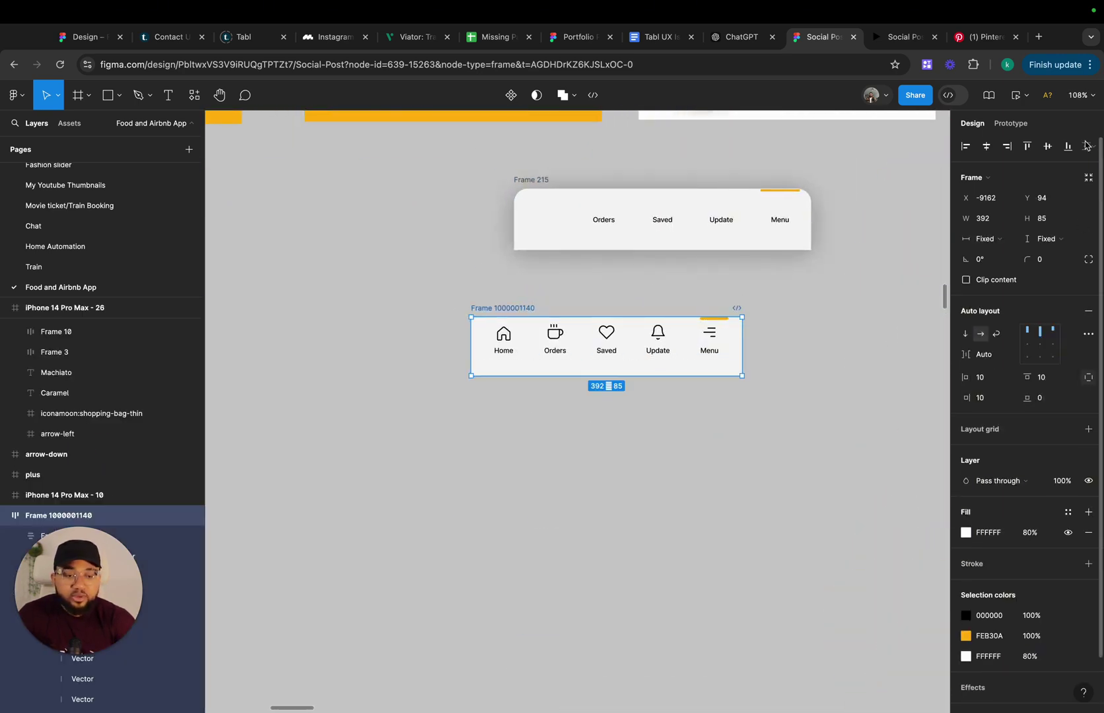
click(993, 224)
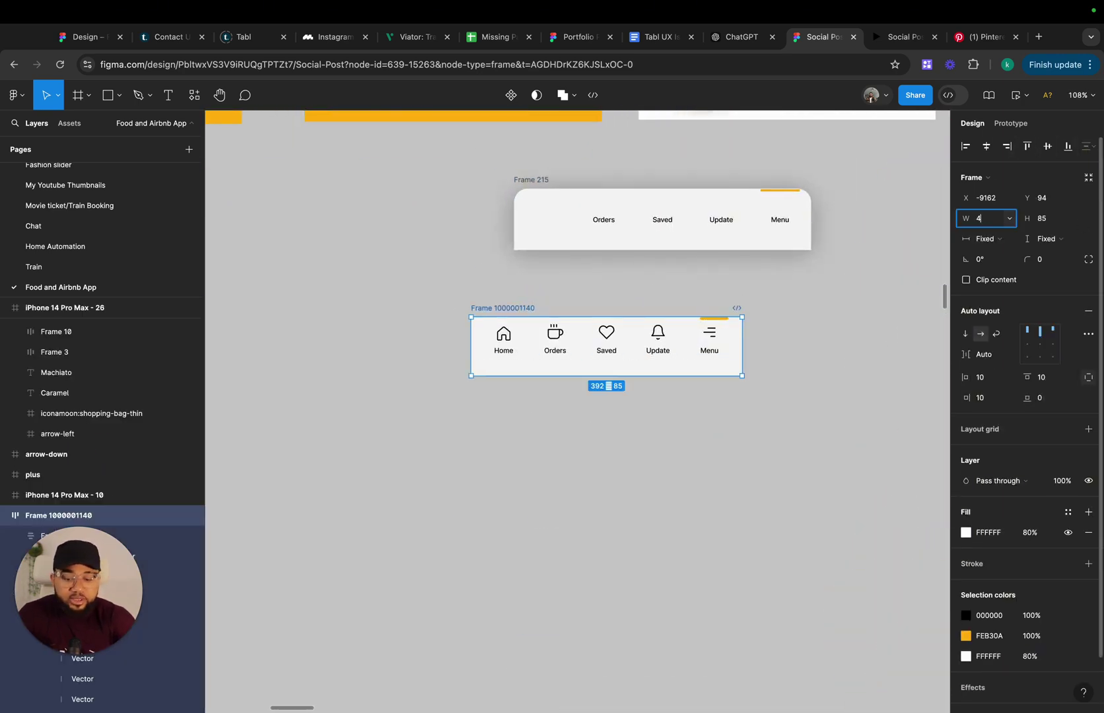
key(Return)
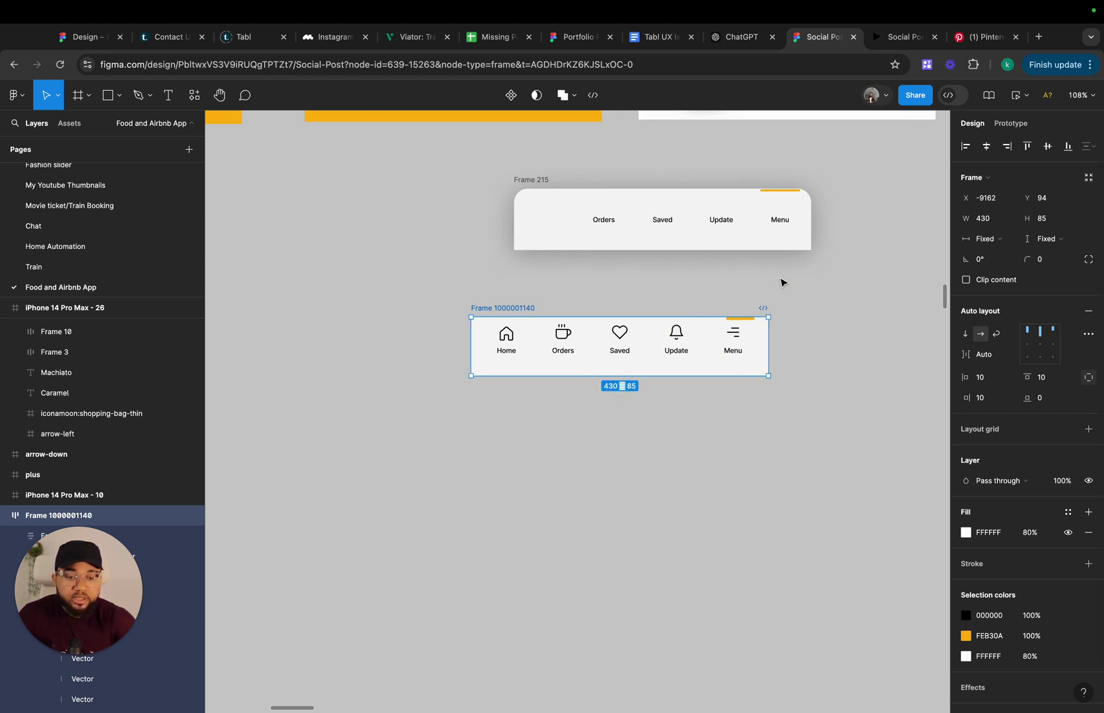
Shift the orange bar slightly left so it sits centred above the Menu item
scroll(766, 313, up, 5)
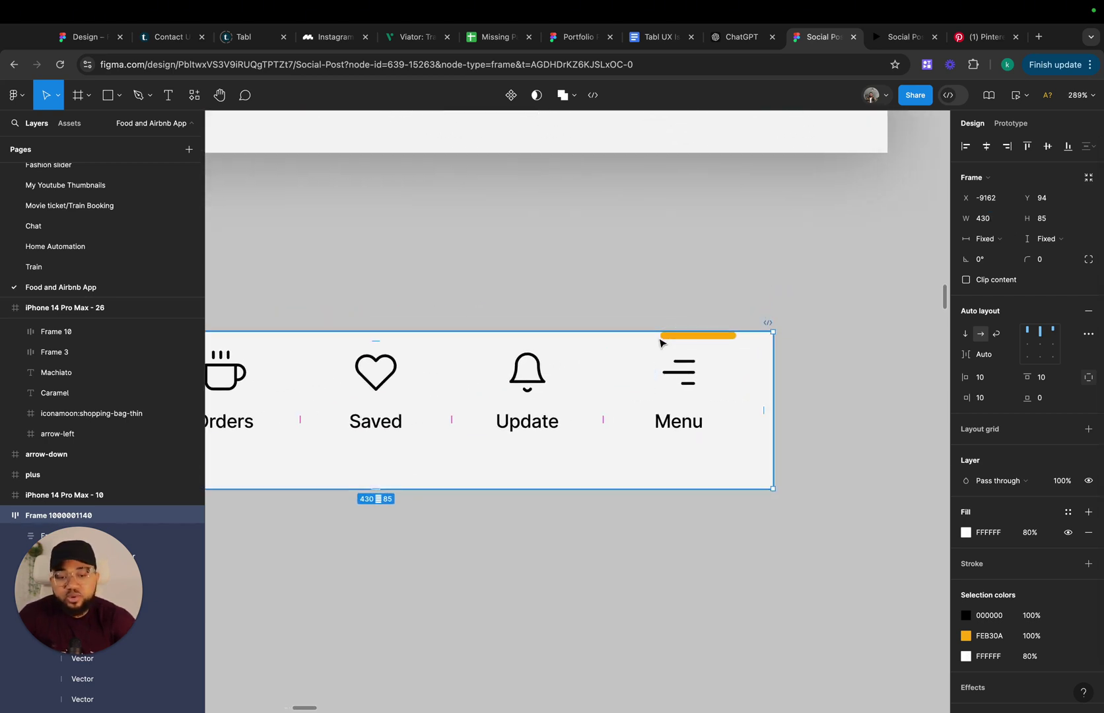
click(660, 413)
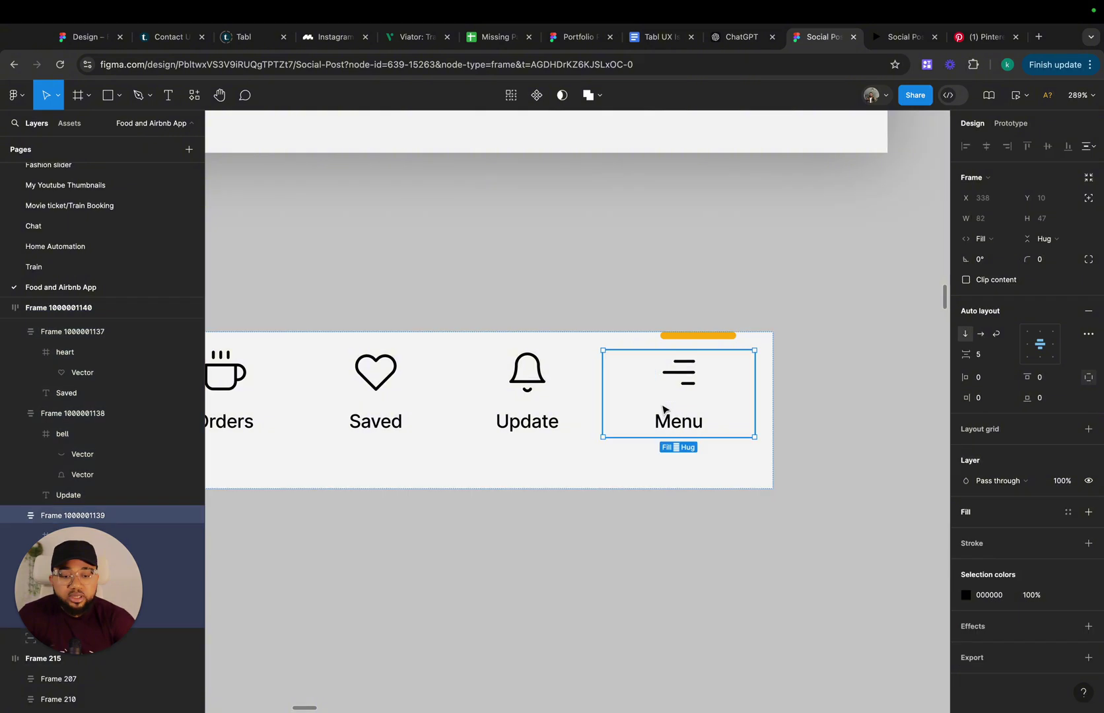
click(689, 338)
mouse_move(689, 340)
mouse_down()
mouse_move(662, 340)
mouse_move(672, 340)
mouse_up()
click(868, 348)
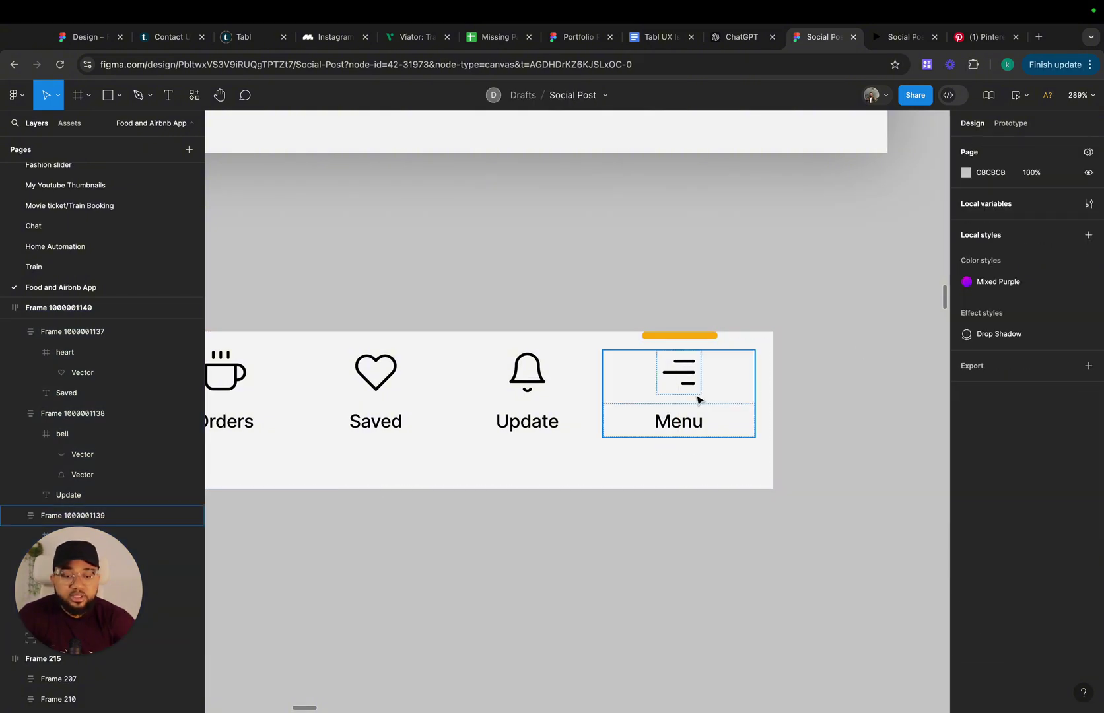
Recolour the Menu item's icon and label to the orange FEB30A
click(697, 395)
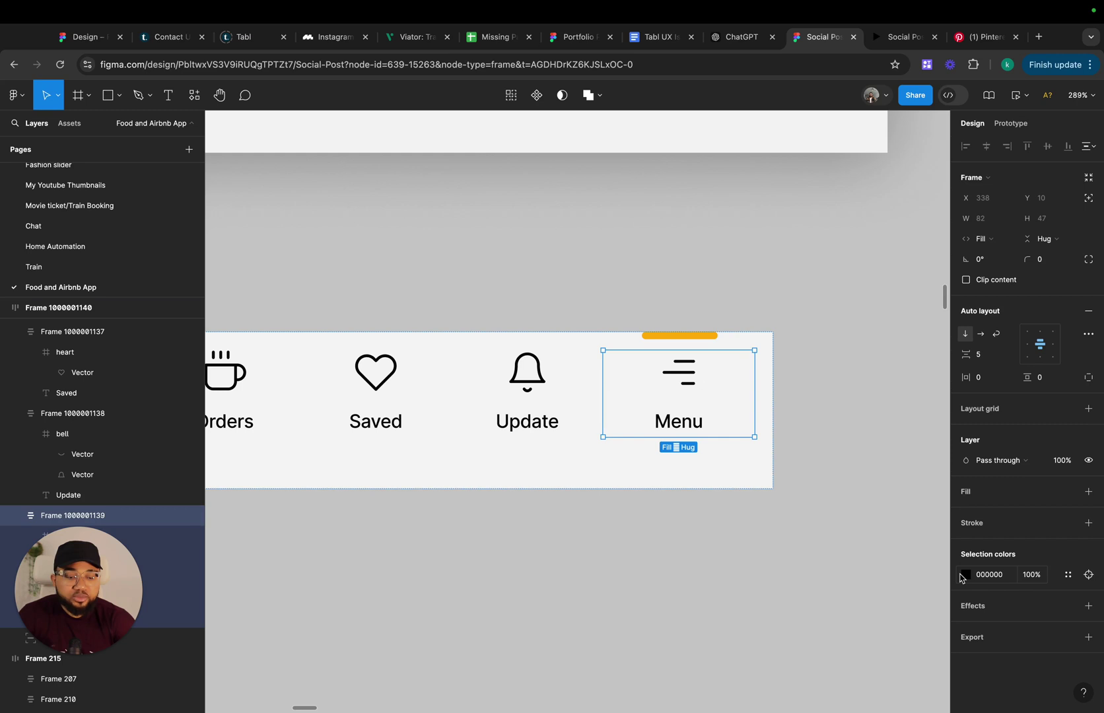
click(963, 576)
click(827, 674)
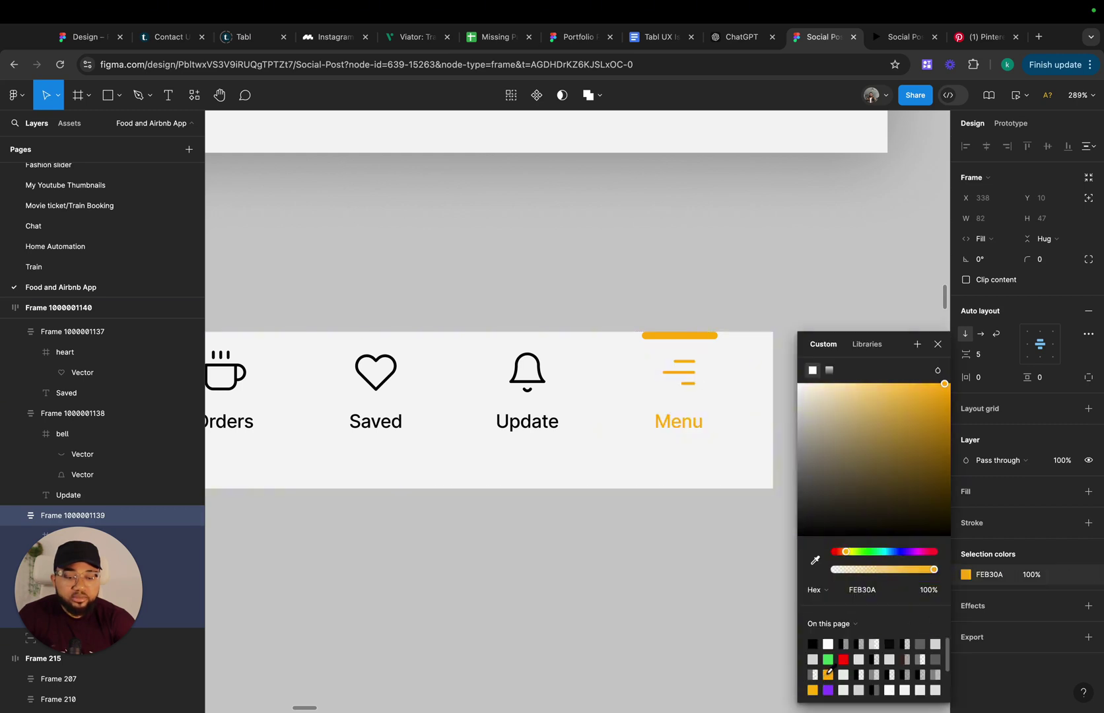
click(933, 344)
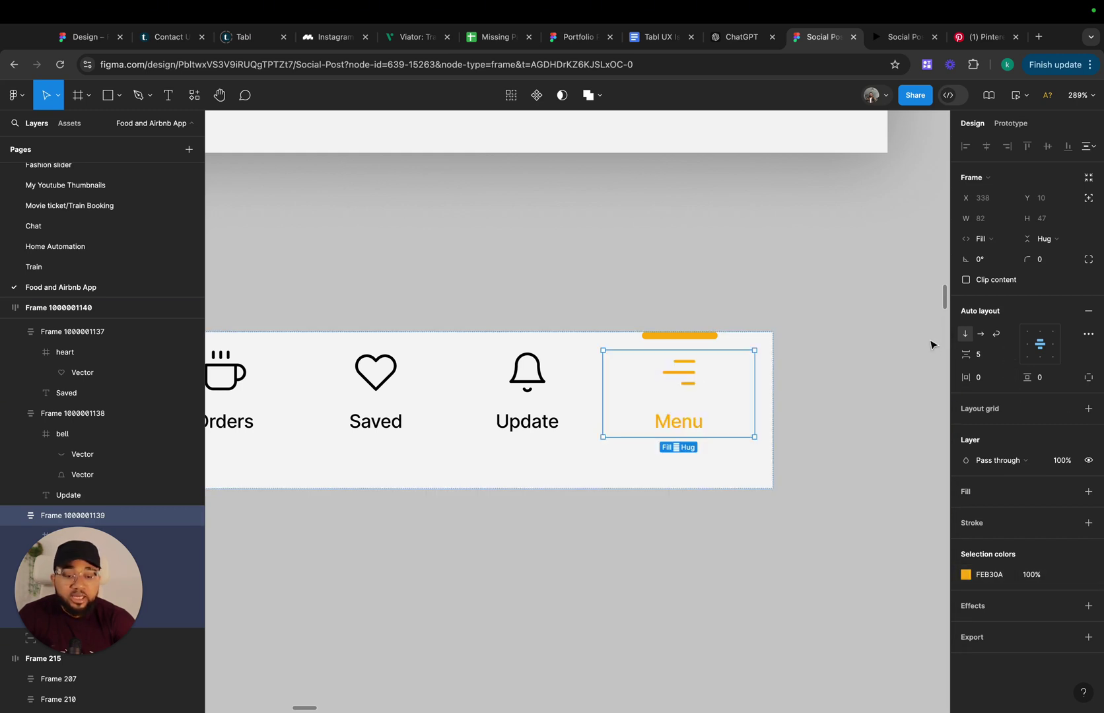
Set the Menu label's font weight to Semi Bold
click(675, 428)
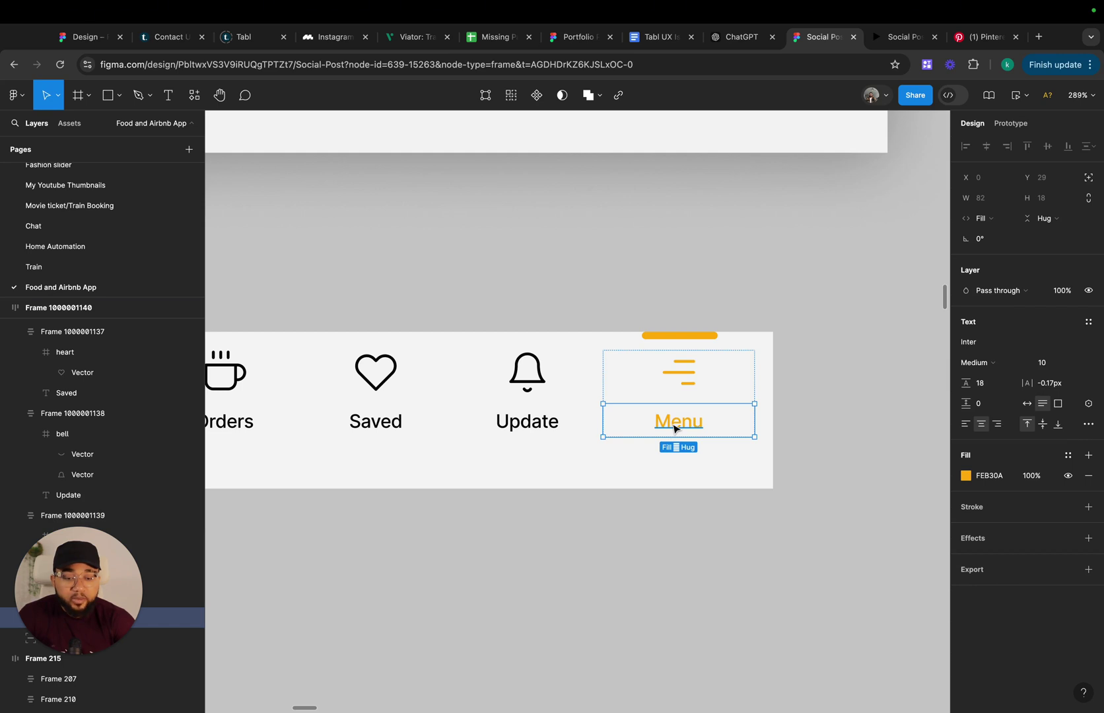
click(970, 364)
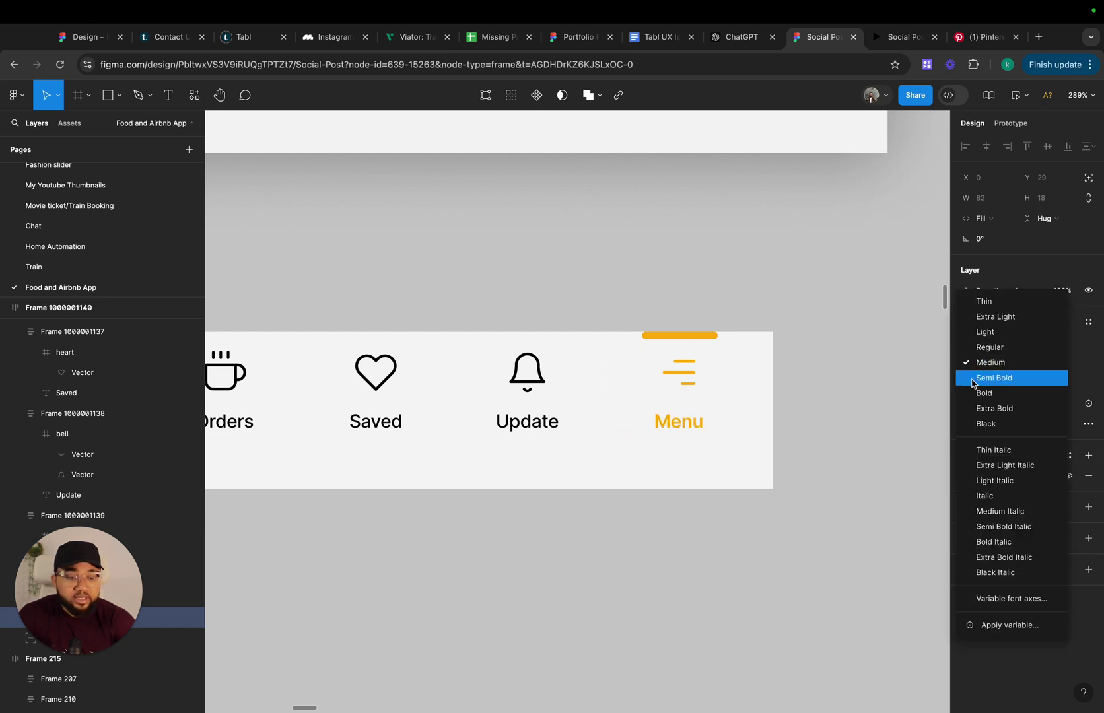
click(972, 381)
click(852, 430)
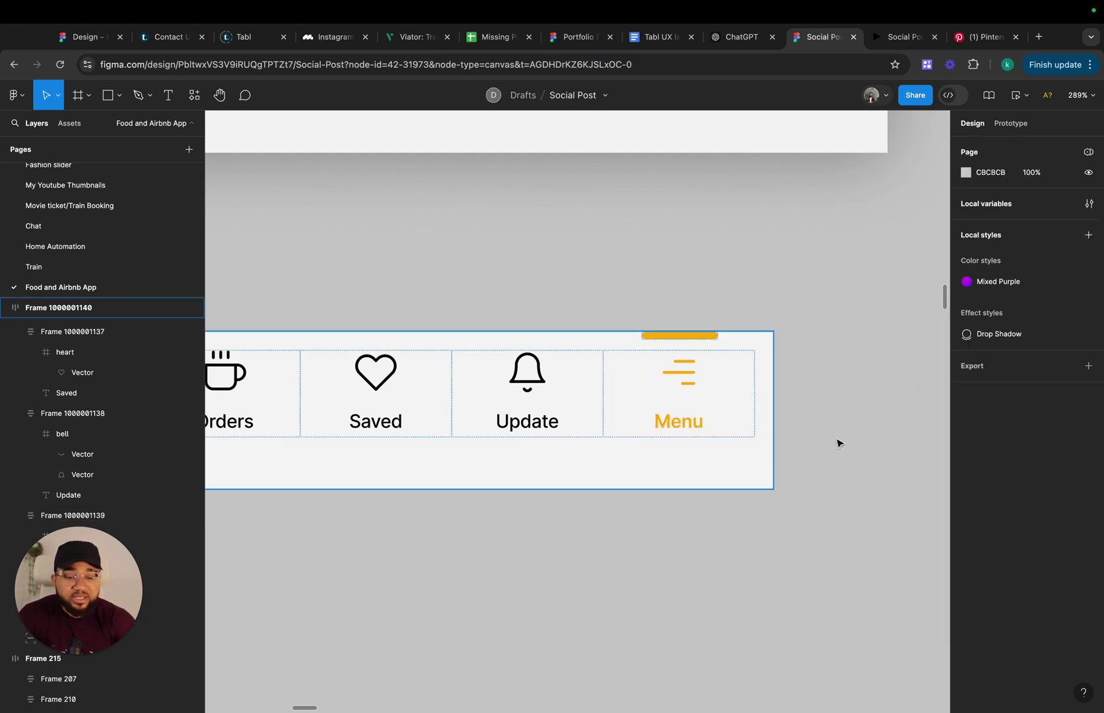
Create a colour variable named Yellow in the Colours collection from the Menu item's FEB30A colour
click(684, 375)
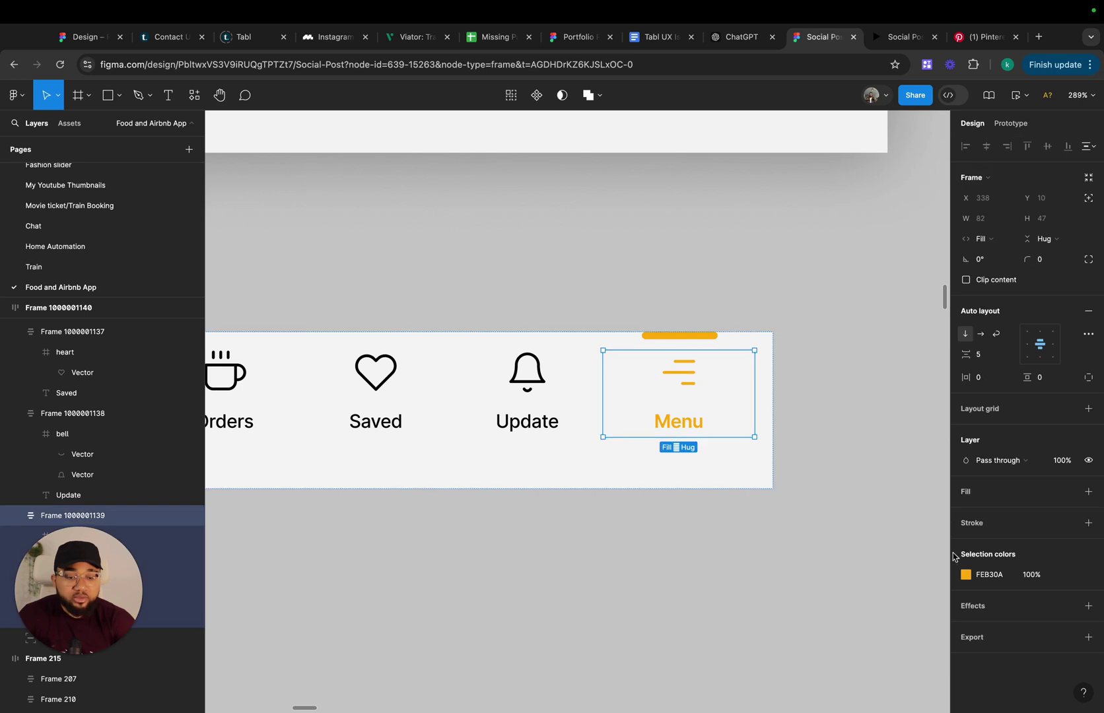
click(966, 574)
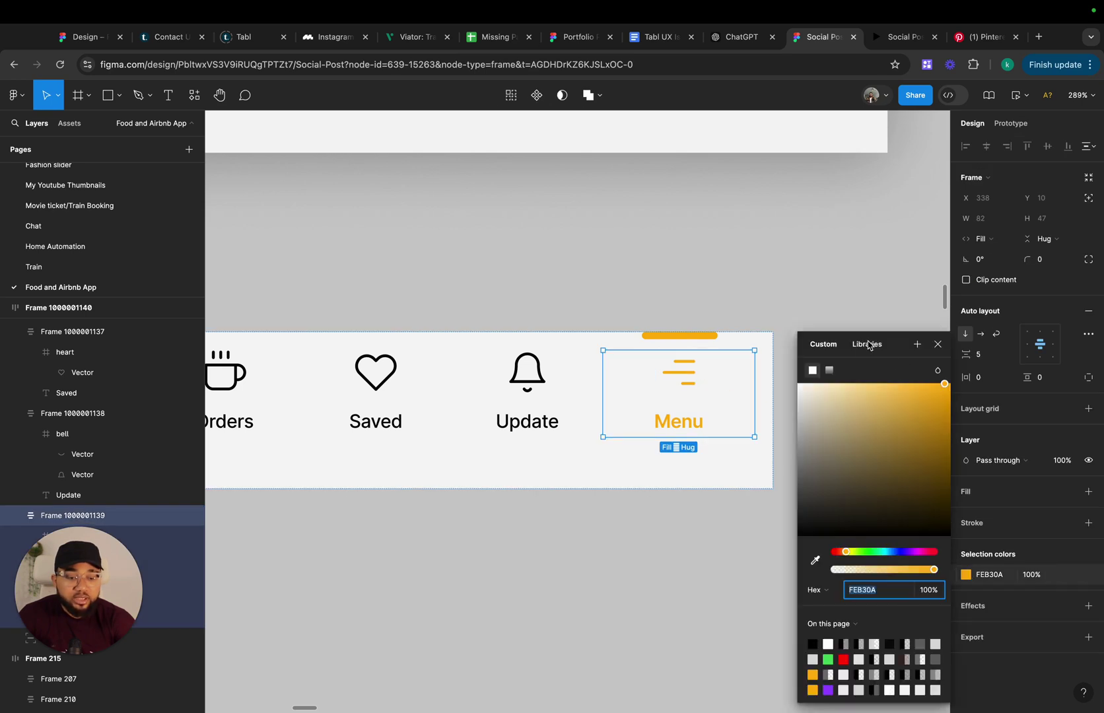
click(917, 344)
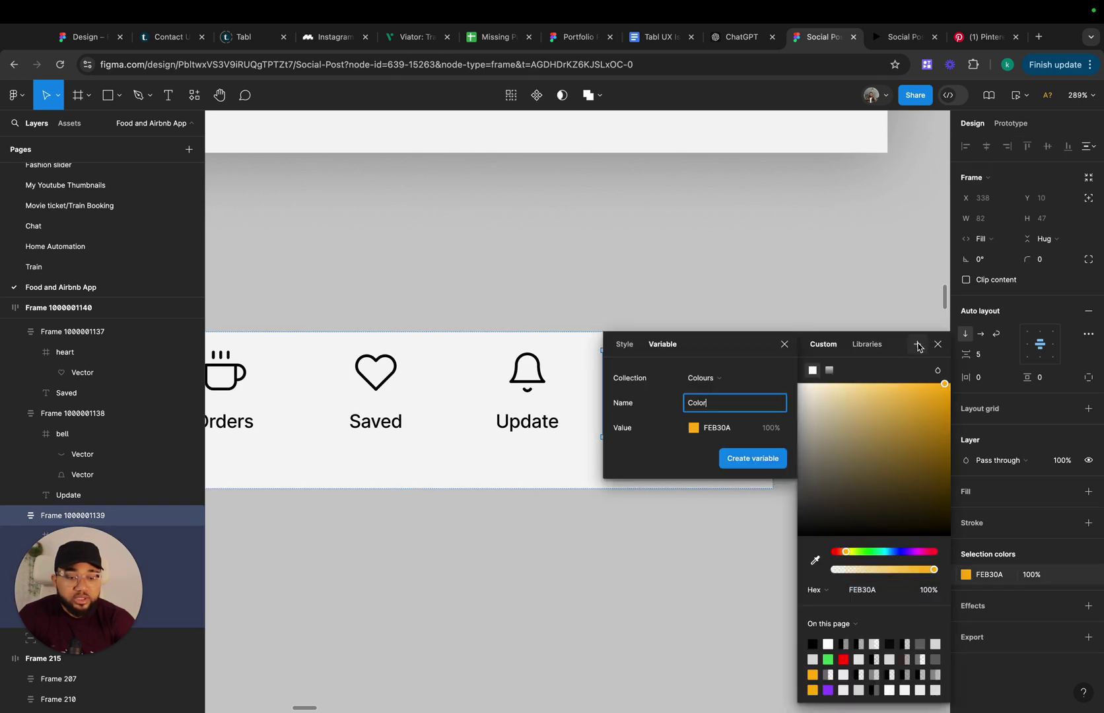
click(724, 378)
click(724, 367)
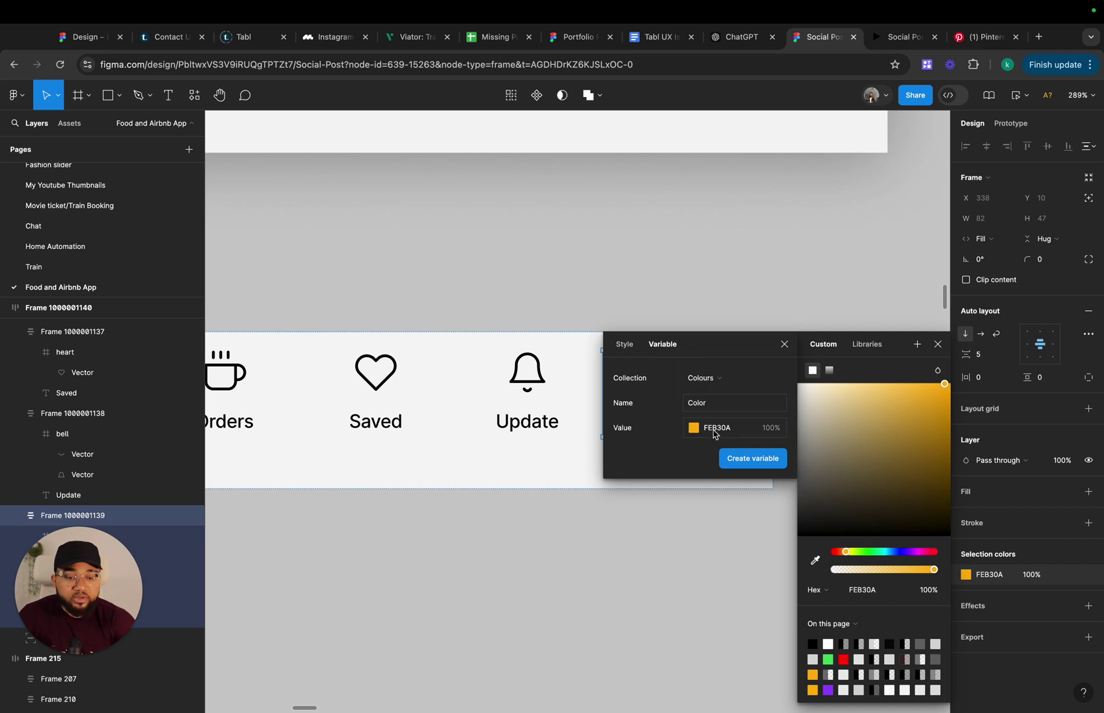
click(712, 404)
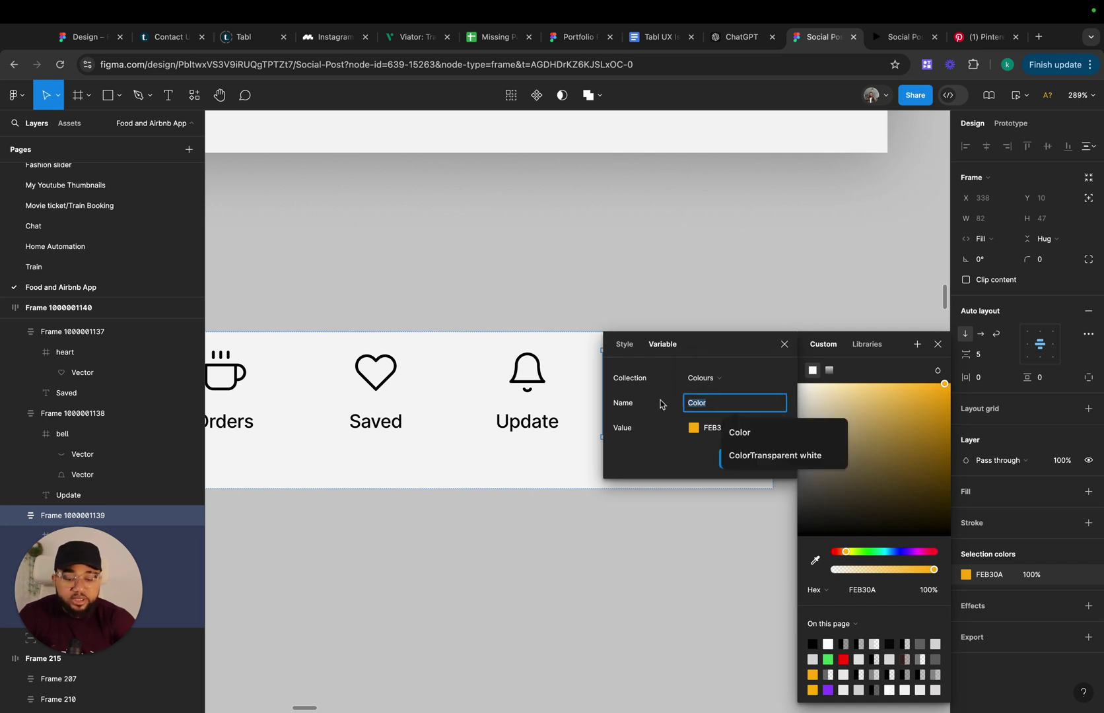
text(Yellow)
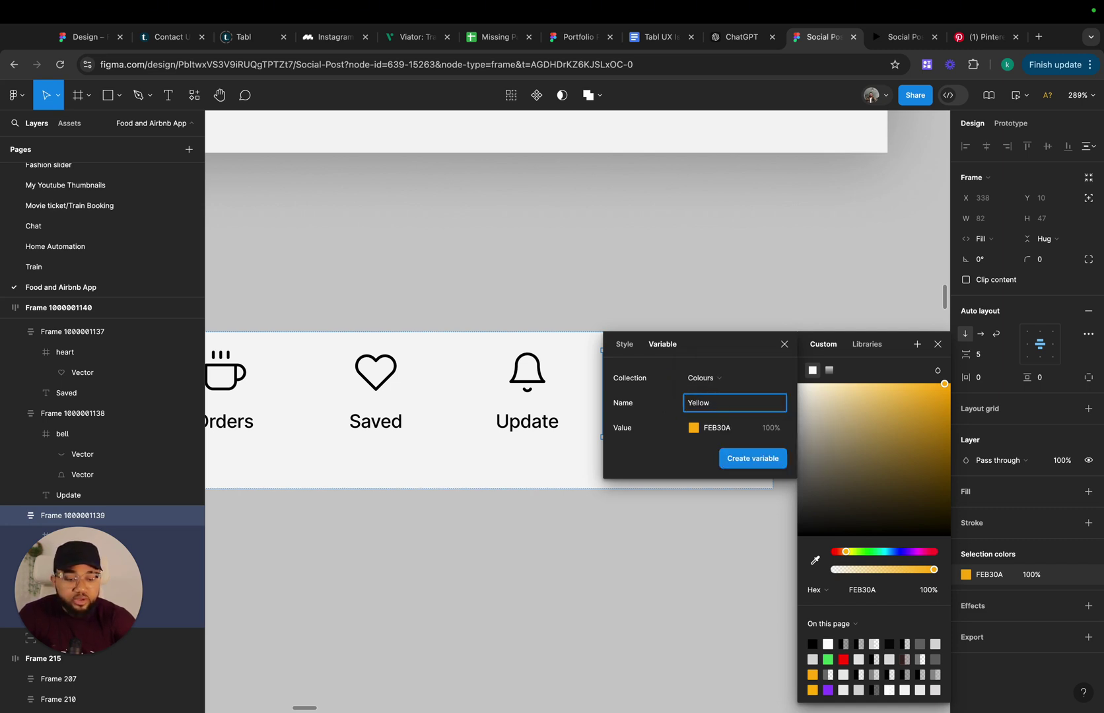
key(Return)
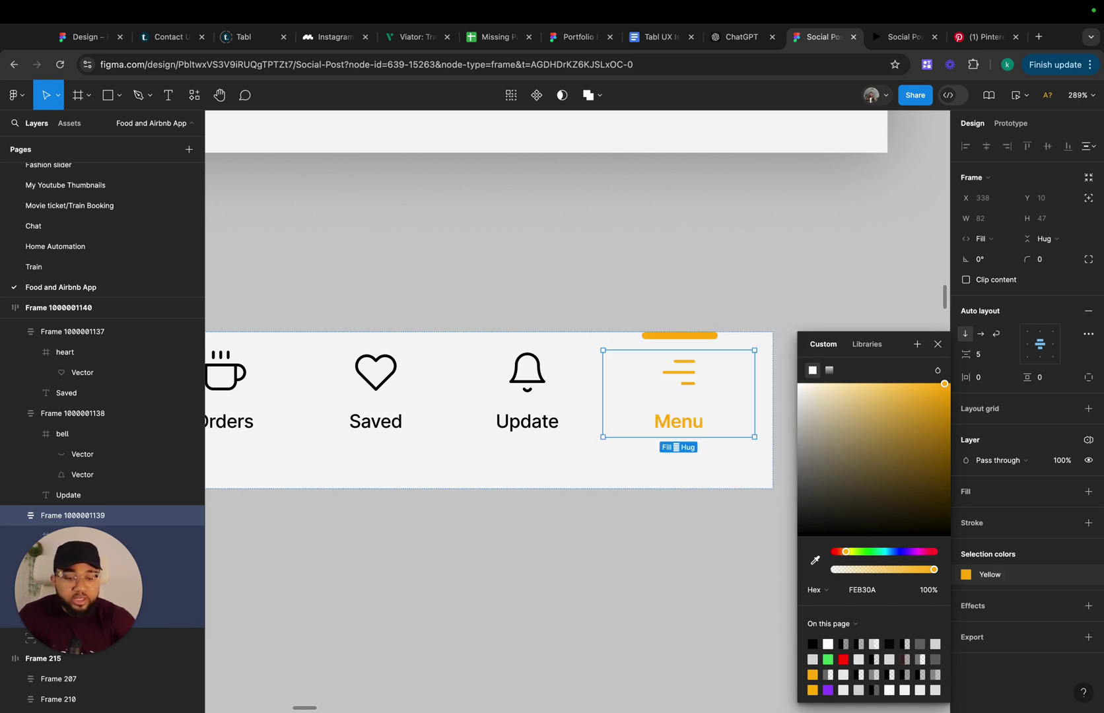
click(938, 344)
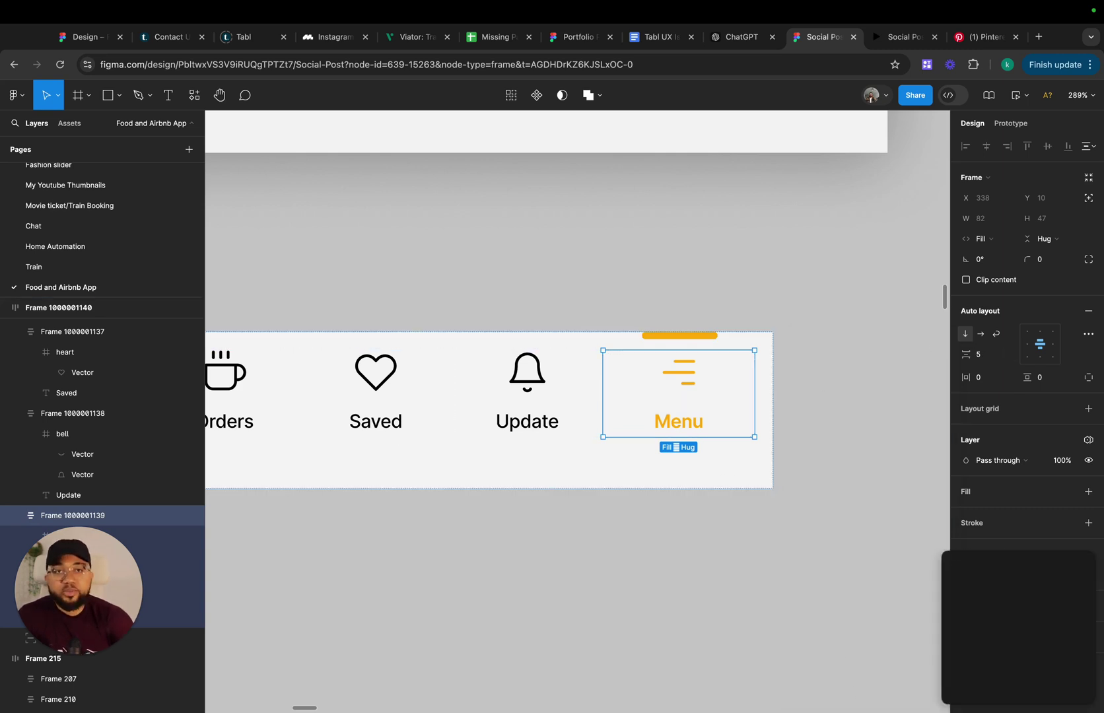
Move the navigation frame into the second Splash screen, flush with its bottom edge at X 0, Y 847
click(535, 518)
scroll(534, 518, down, 5)
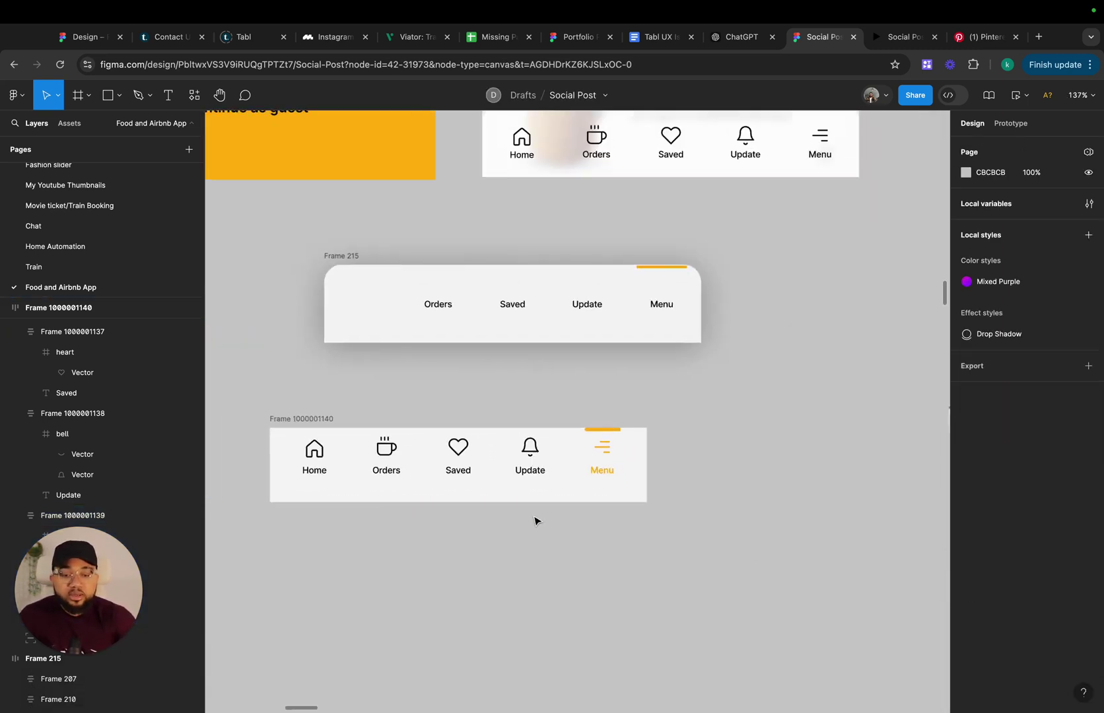
click(423, 396)
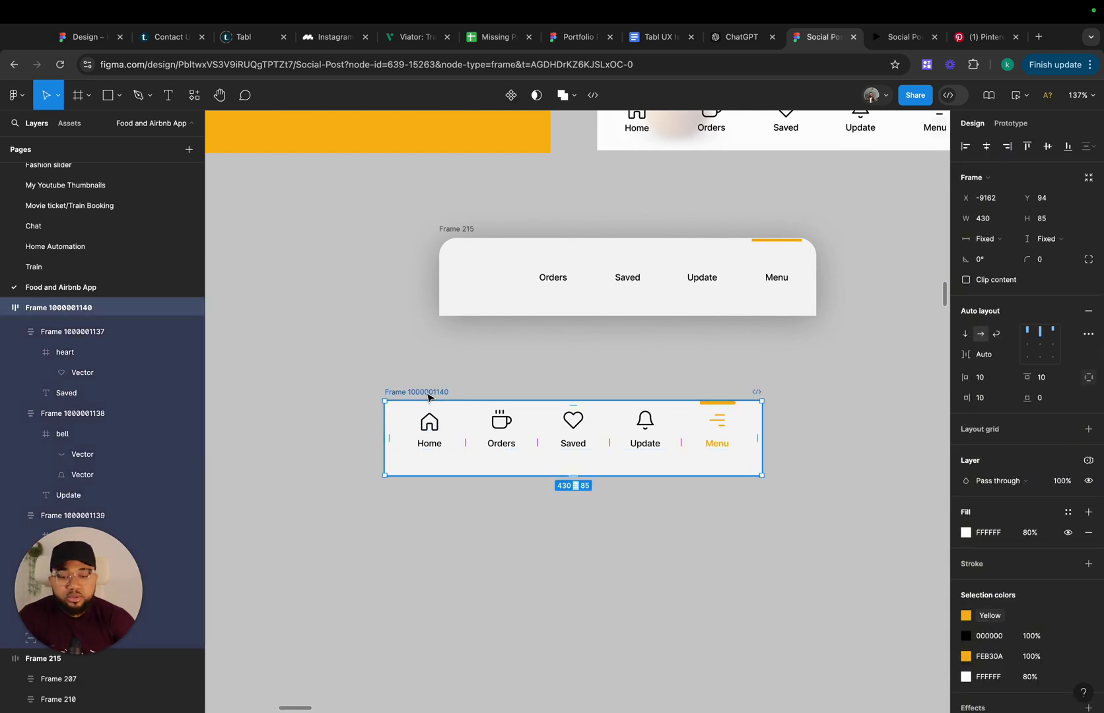
scroll(532, 548, down, 5)
drag(470, 452, 399, 420)
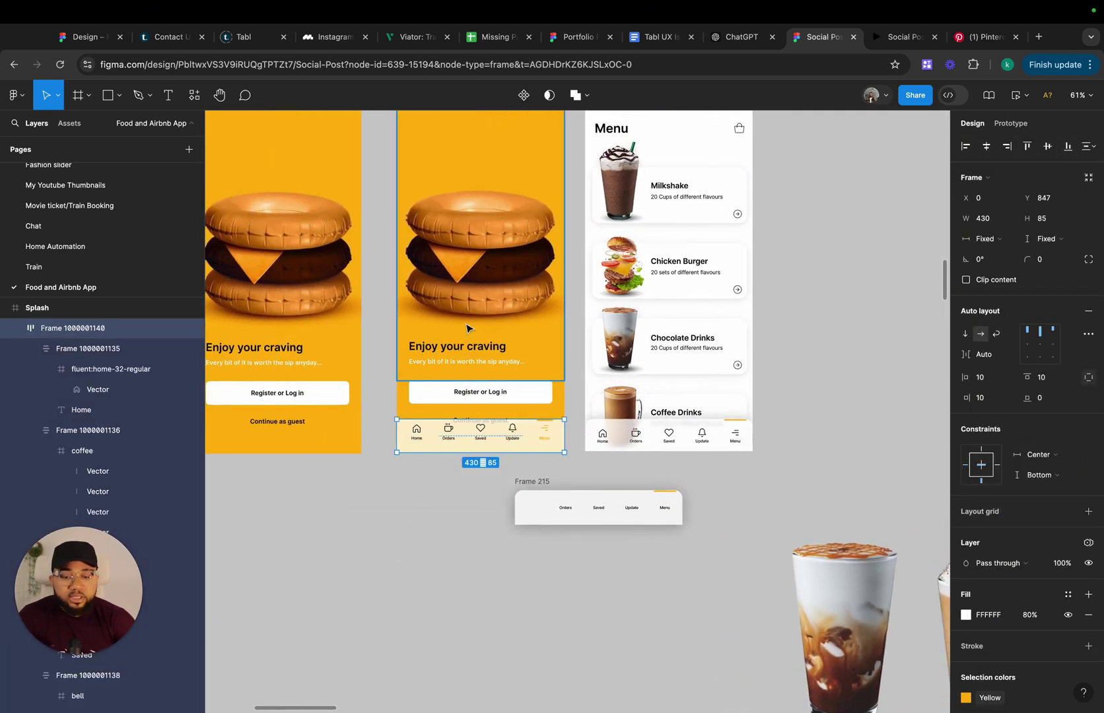
Delete the headline, button group and burger image from the second Splash screen, and change its background fill to white
click(445, 358)
key(Delete)
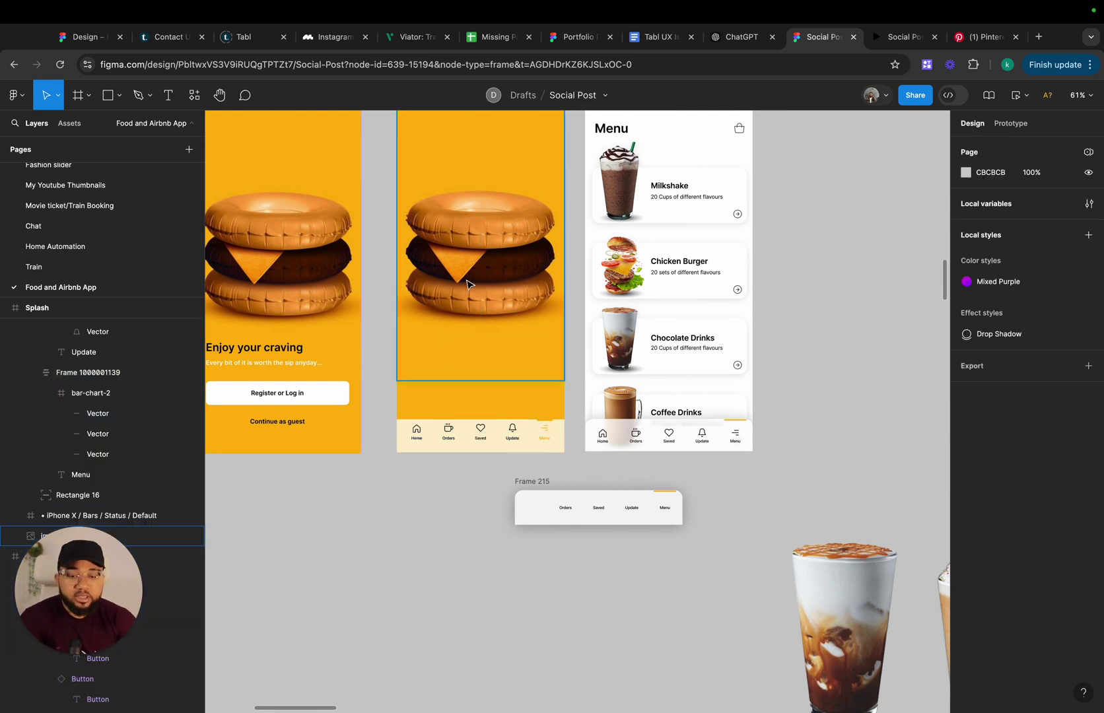
click(468, 285)
key(Delete)
scroll(467, 284, up, 3)
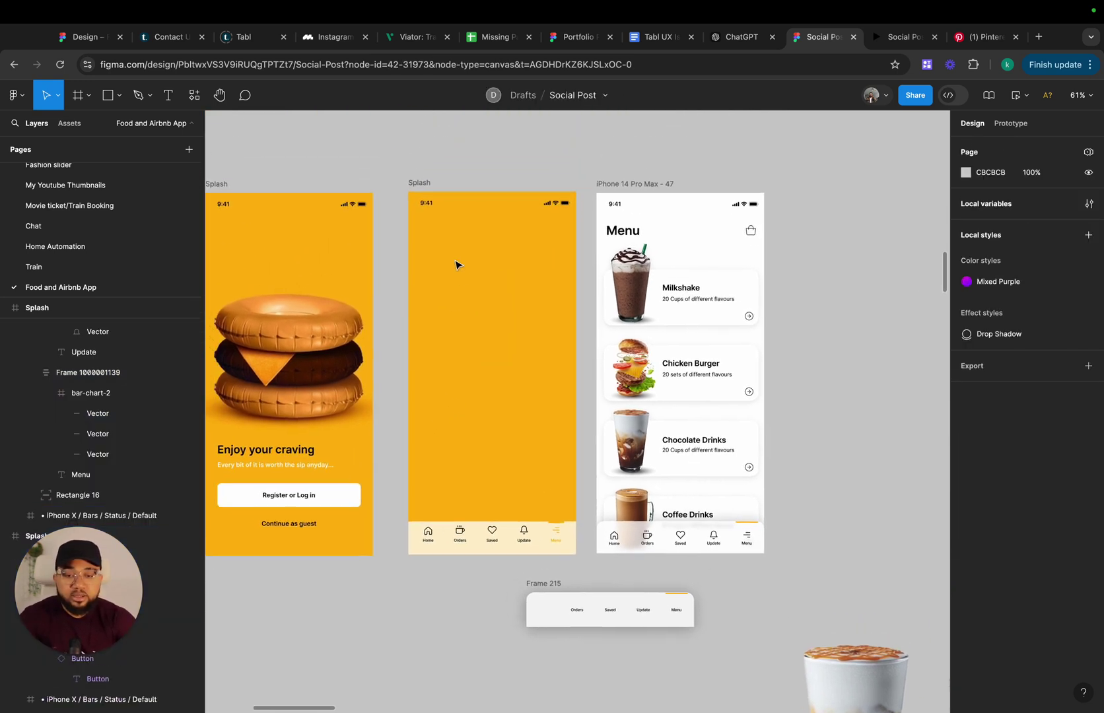
click(412, 182)
click(1068, 426)
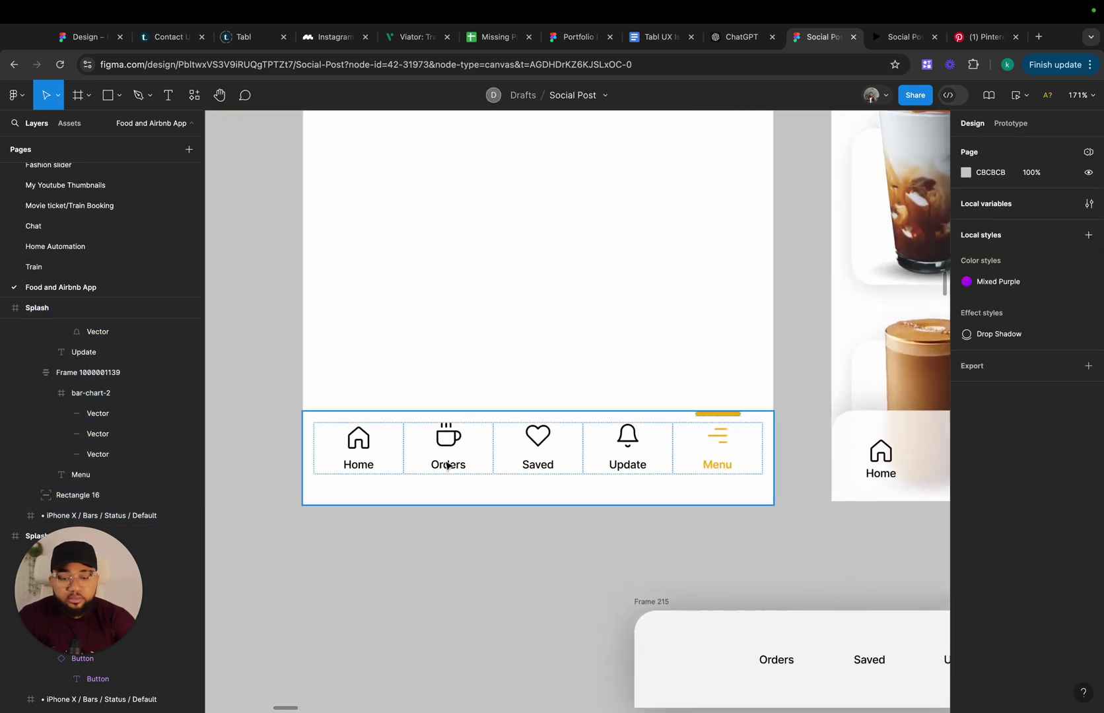
Add a Grey 100 stroke to the navigation bar and extend its top edge upward to a height of 92
click(447, 466)
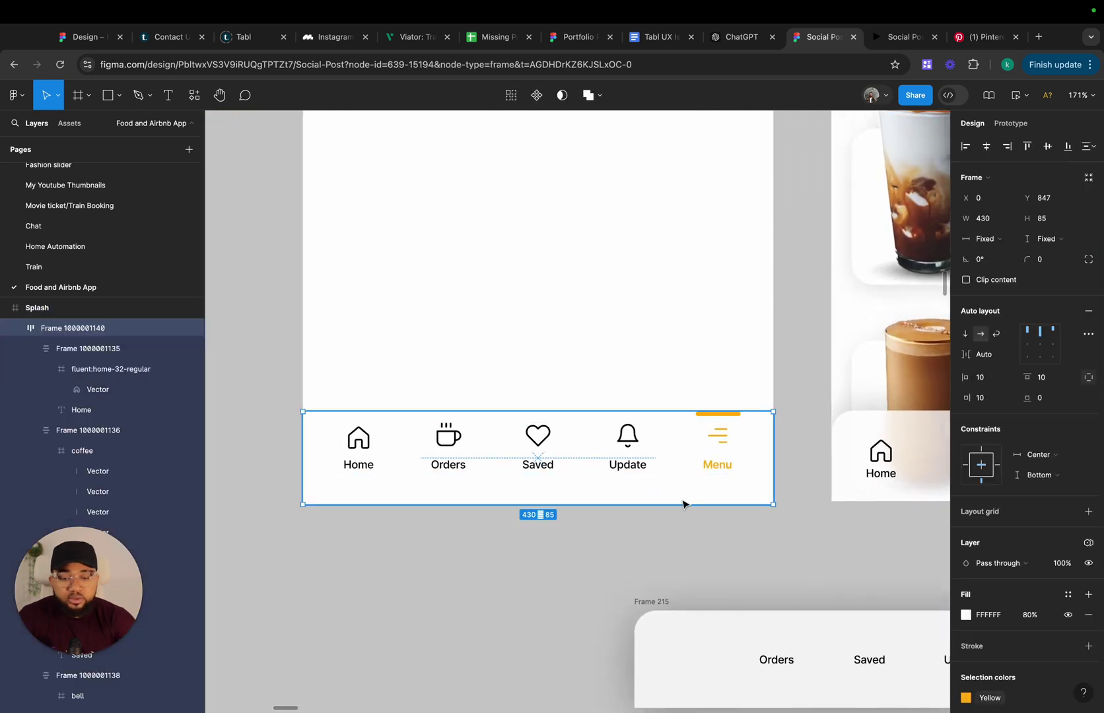
click(1067, 646)
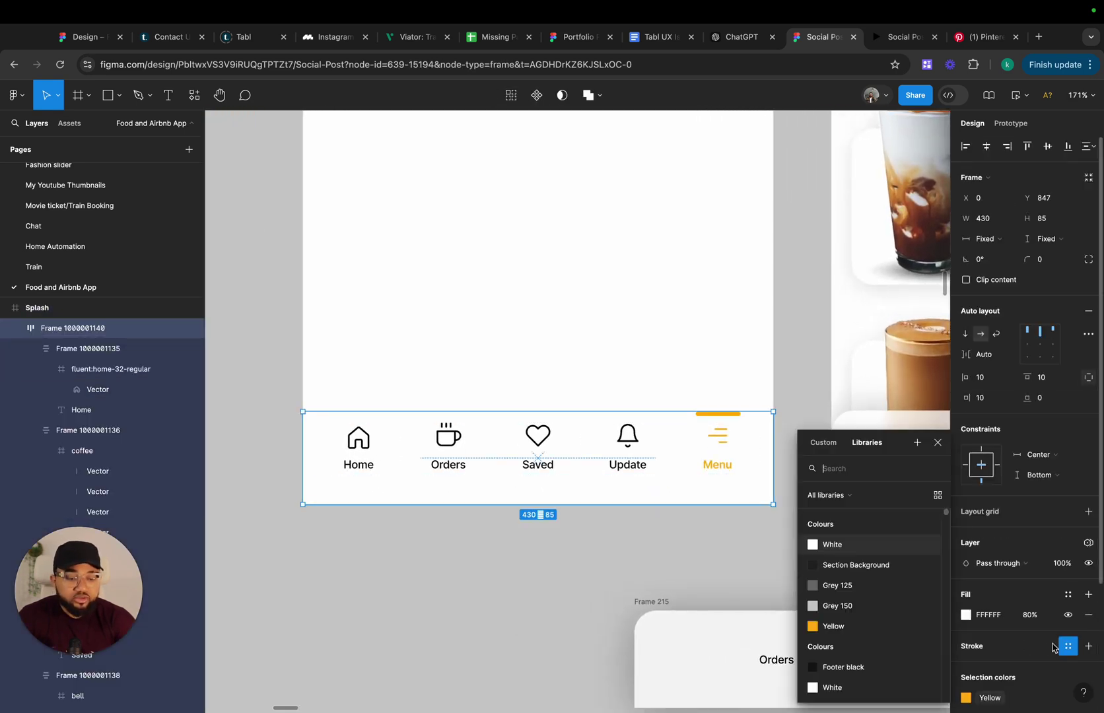
scroll(858, 627, down, 2)
scroll(854, 614, down, 3)
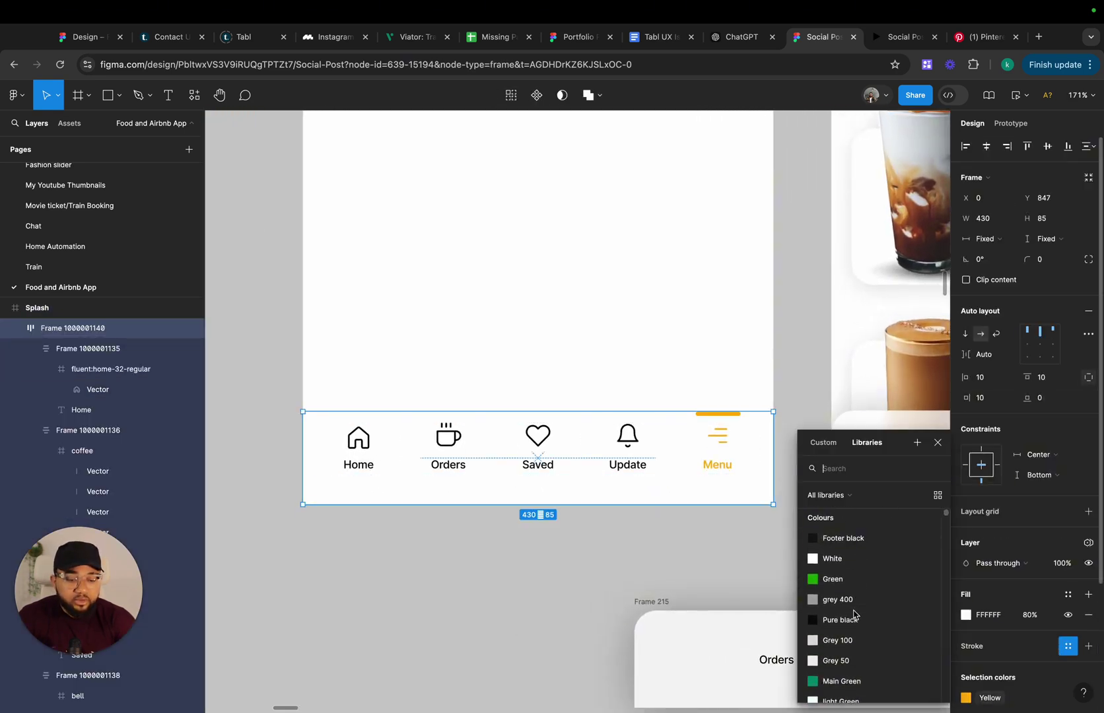
click(851, 597)
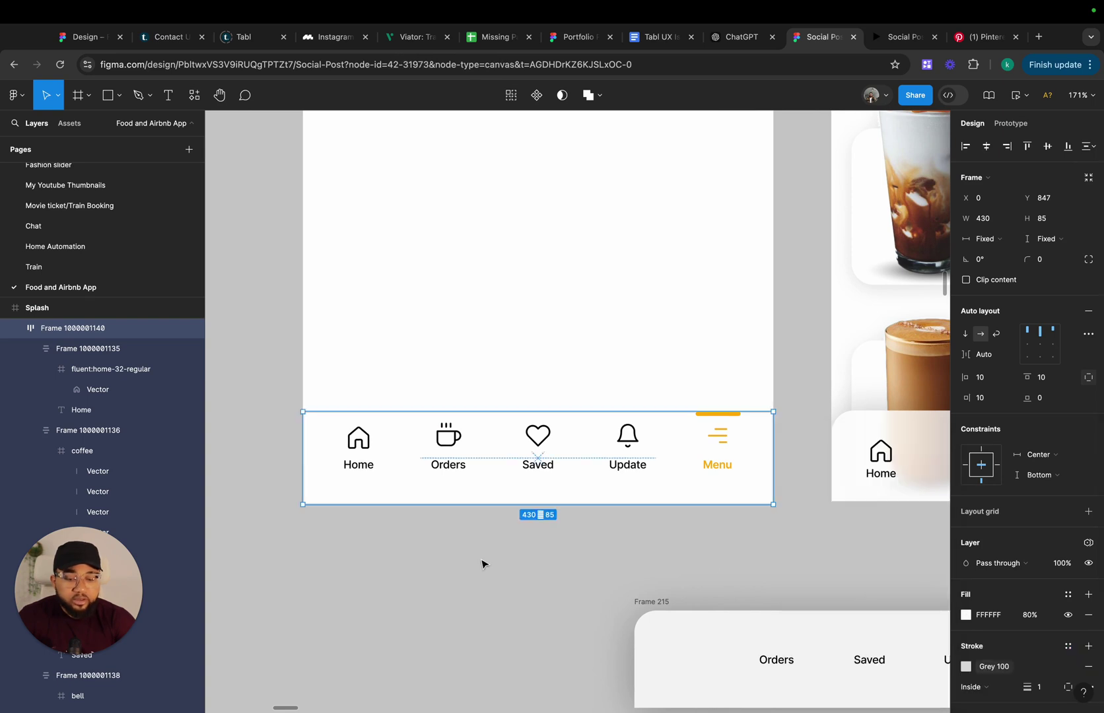
click(483, 563)
click(517, 449)
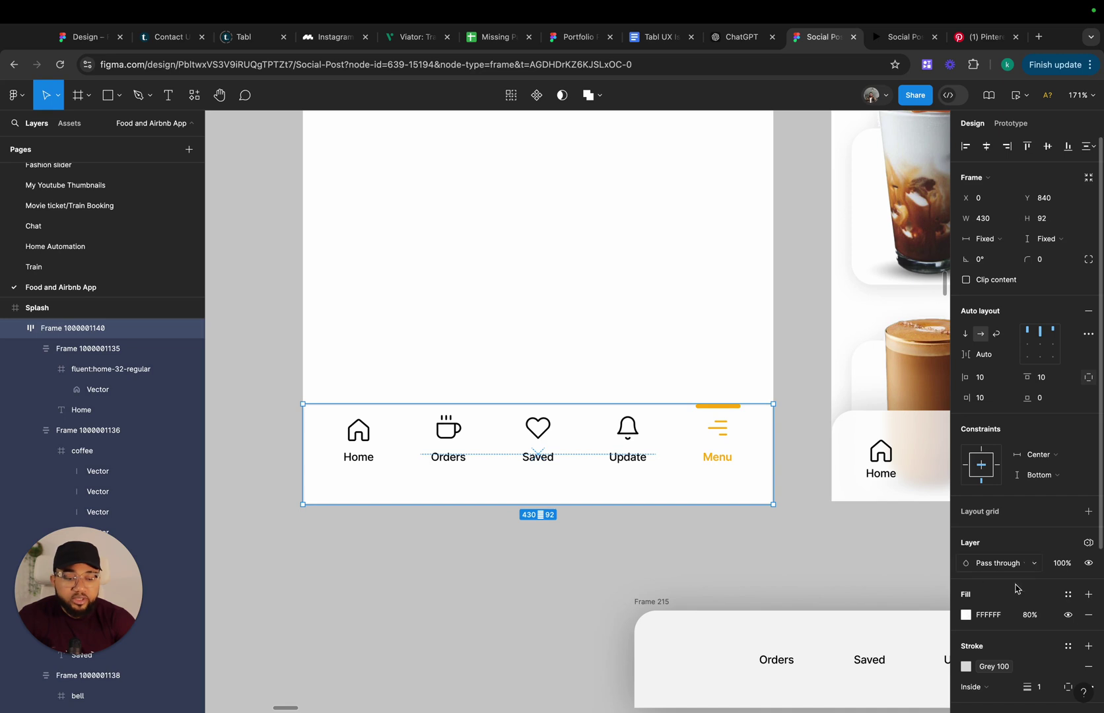
Detach the navigation bar's stroke from the Grey 100 variable and lighten its colour to F3F3F3
scroll(1060, 617, down, 2)
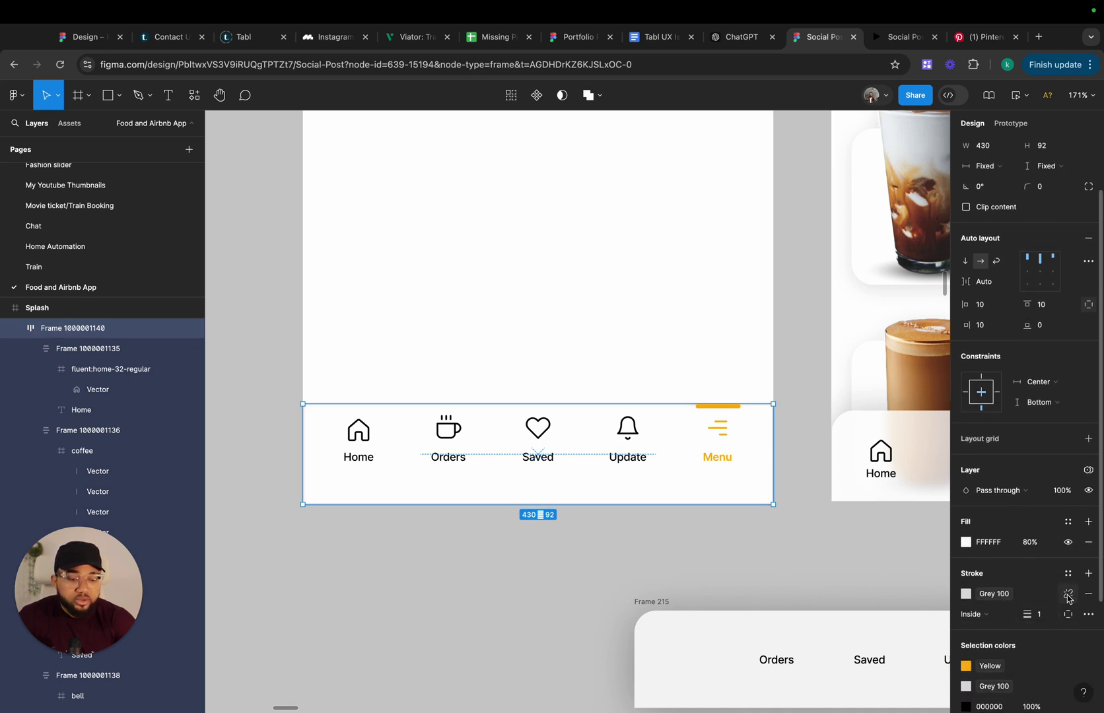
click(1067, 596)
click(966, 594)
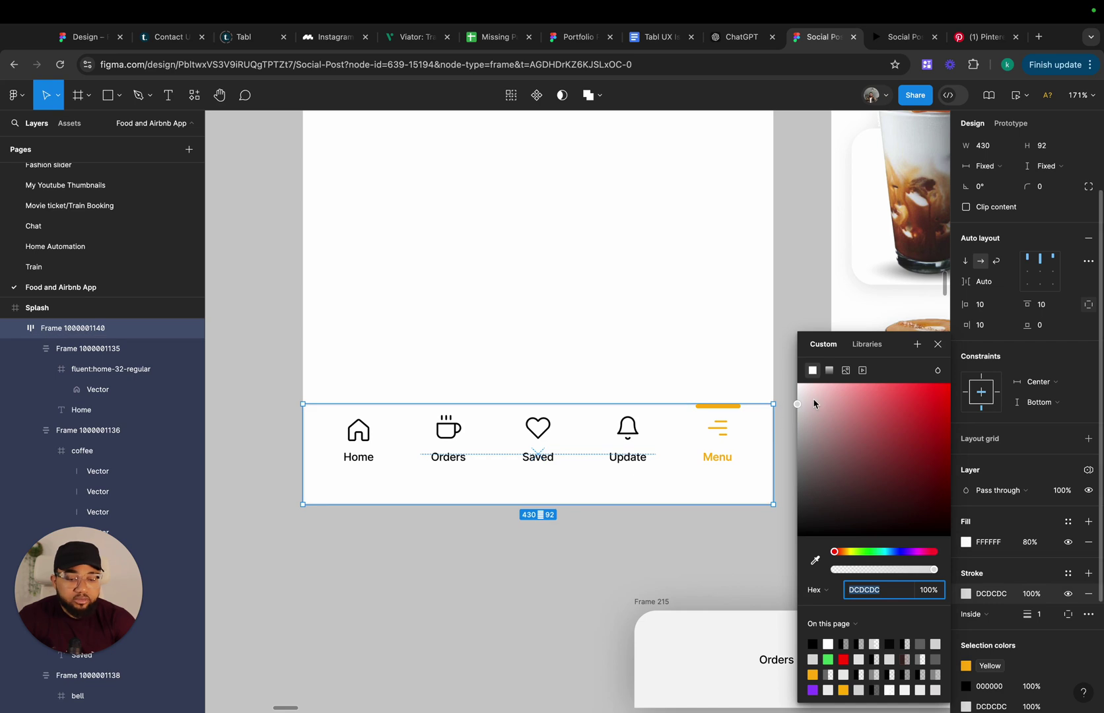
drag(798, 409, 797, 397)
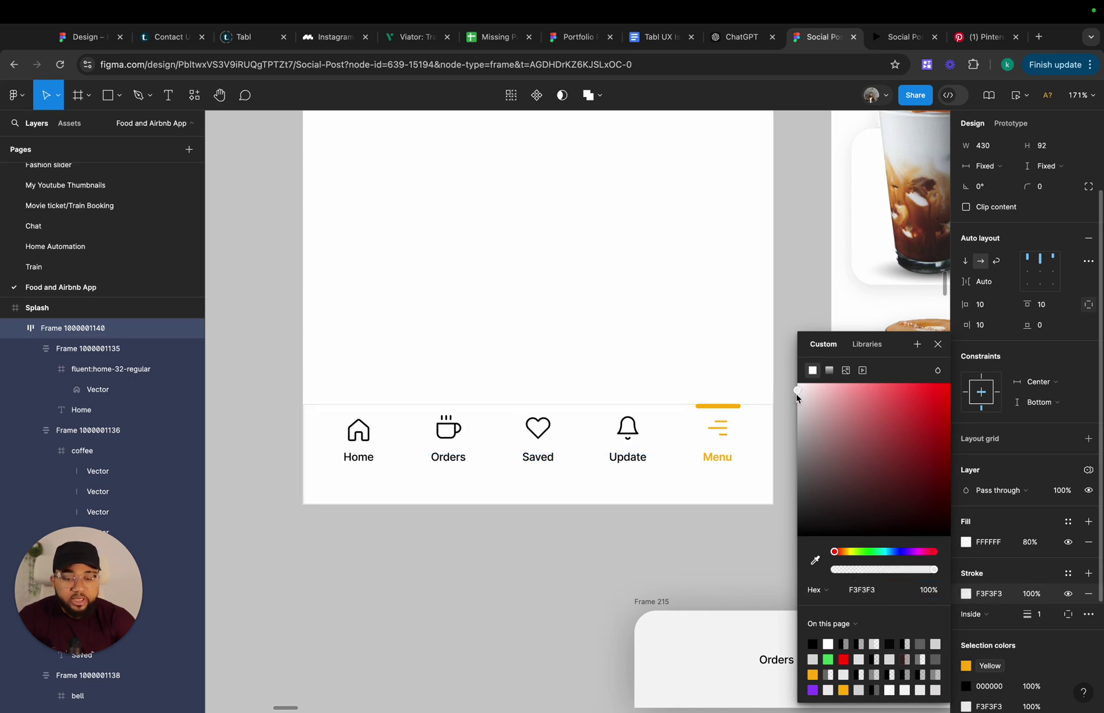
Create a colour variable named Grey75 in the Colours collection from the navigation bar's F3F3F3 stroke
click(918, 346)
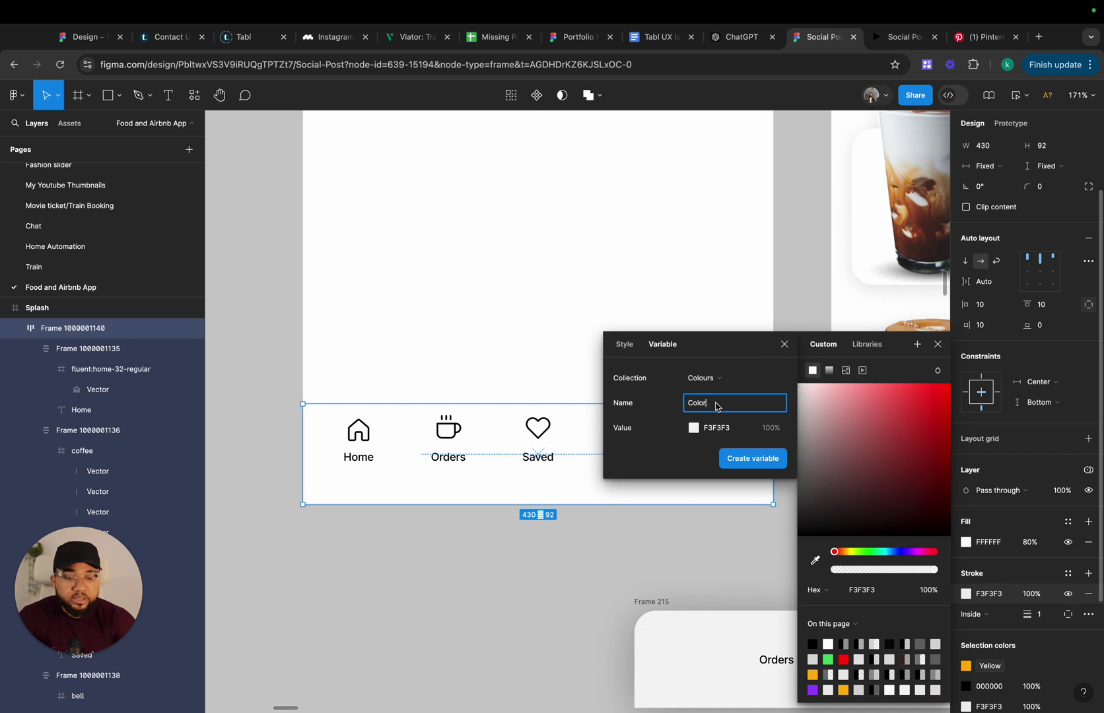
key(BackSpace)
key(BackSpace)
key(BackSpace)
key(BackSpace)
key(BackSpace)
text(Grey)
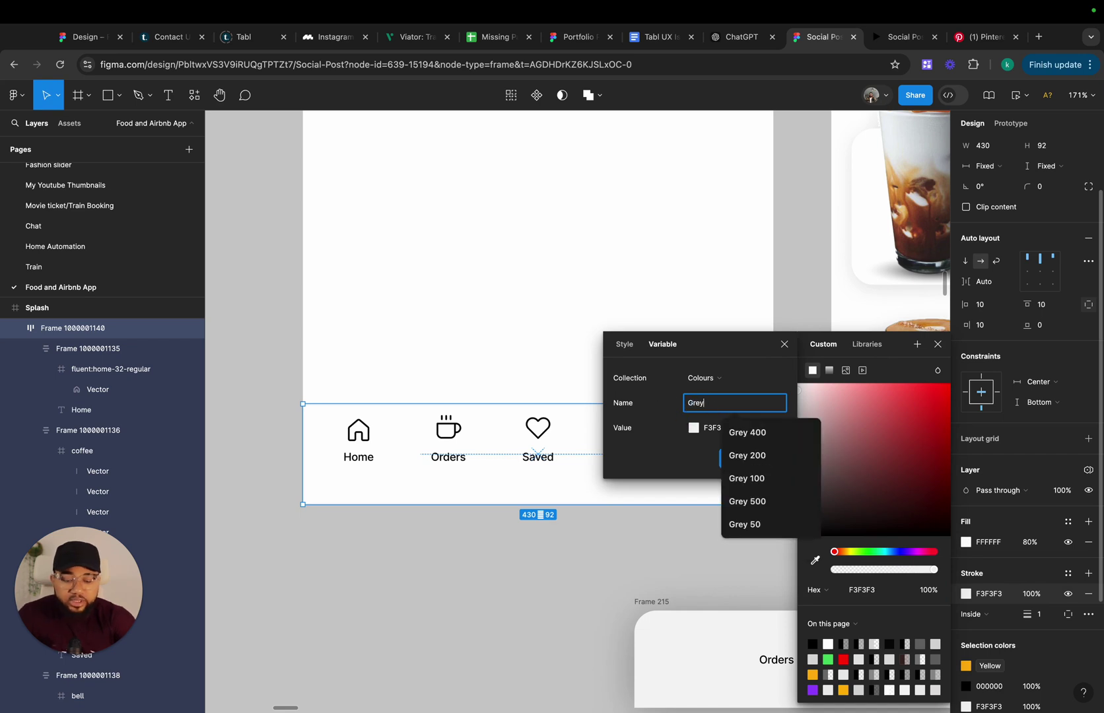
text(75)
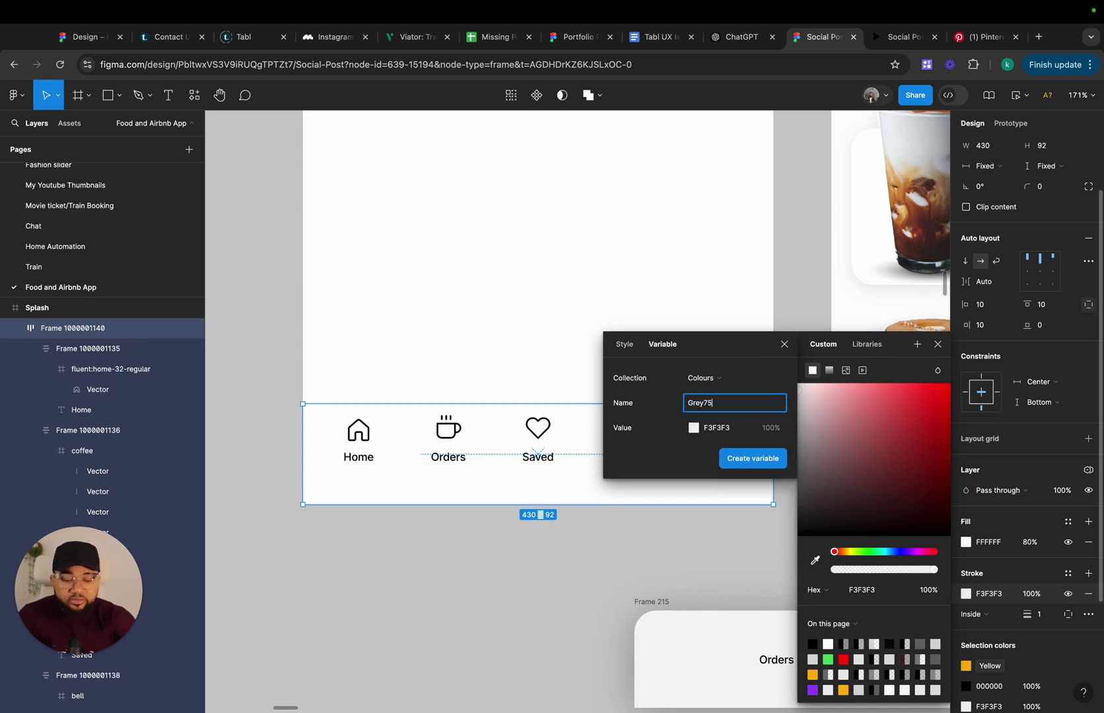
click(752, 458)
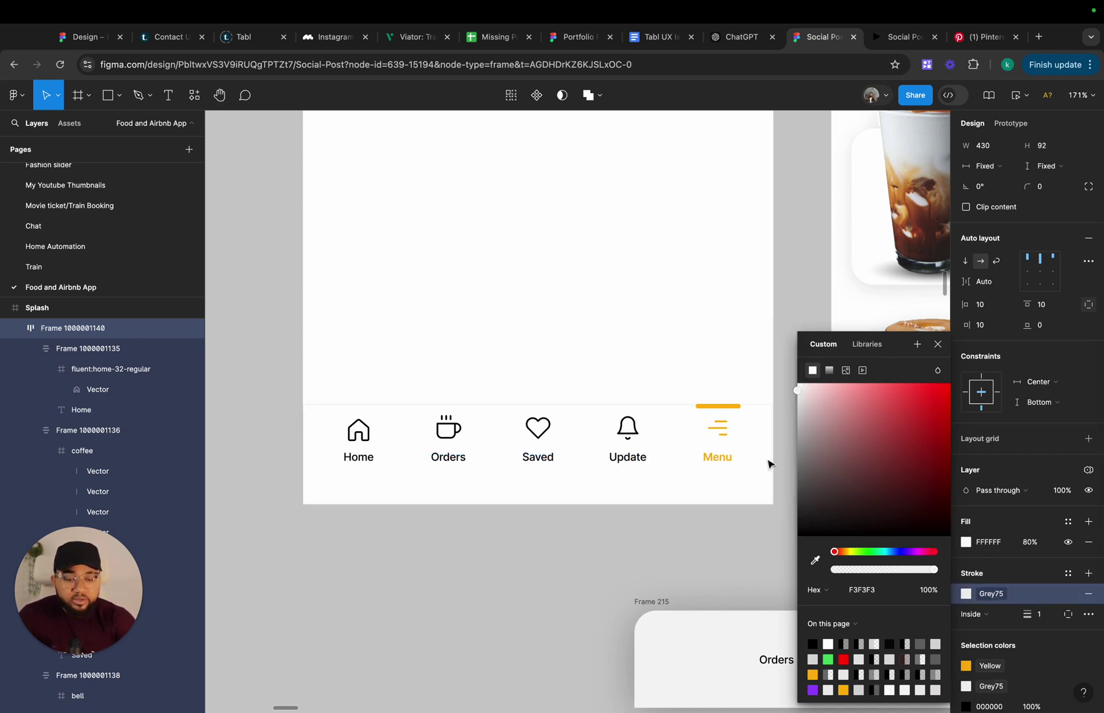
click(938, 348)
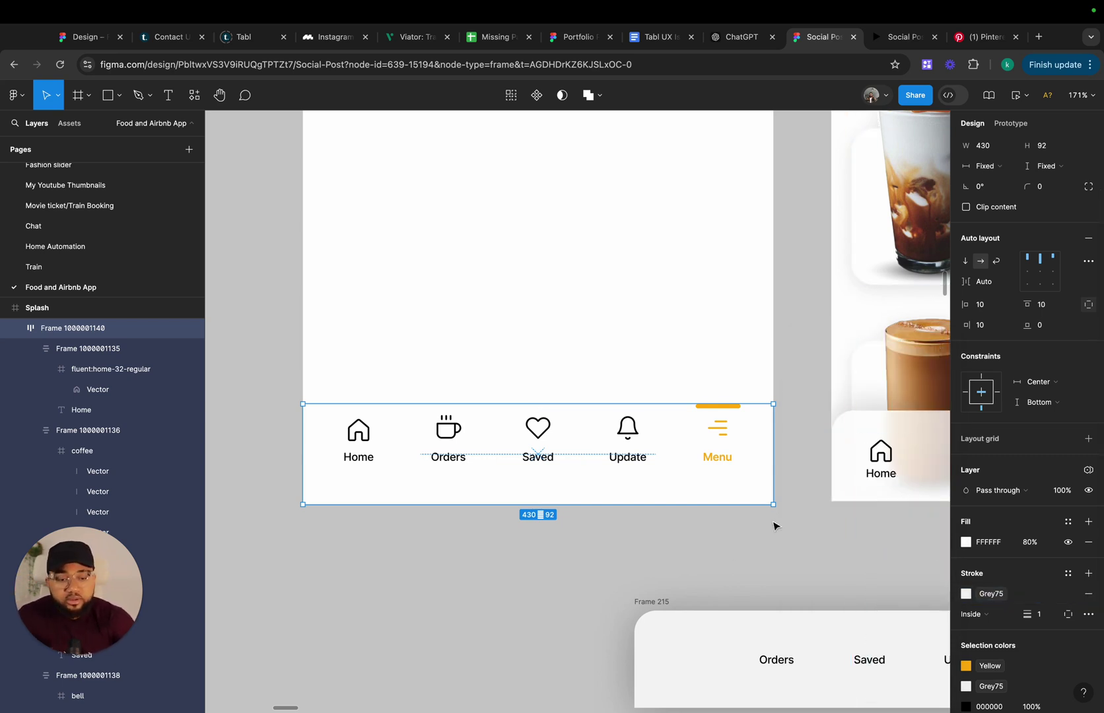
Examine the saved Drop Shadow effect style and its properties
scroll(997, 644, down, 5)
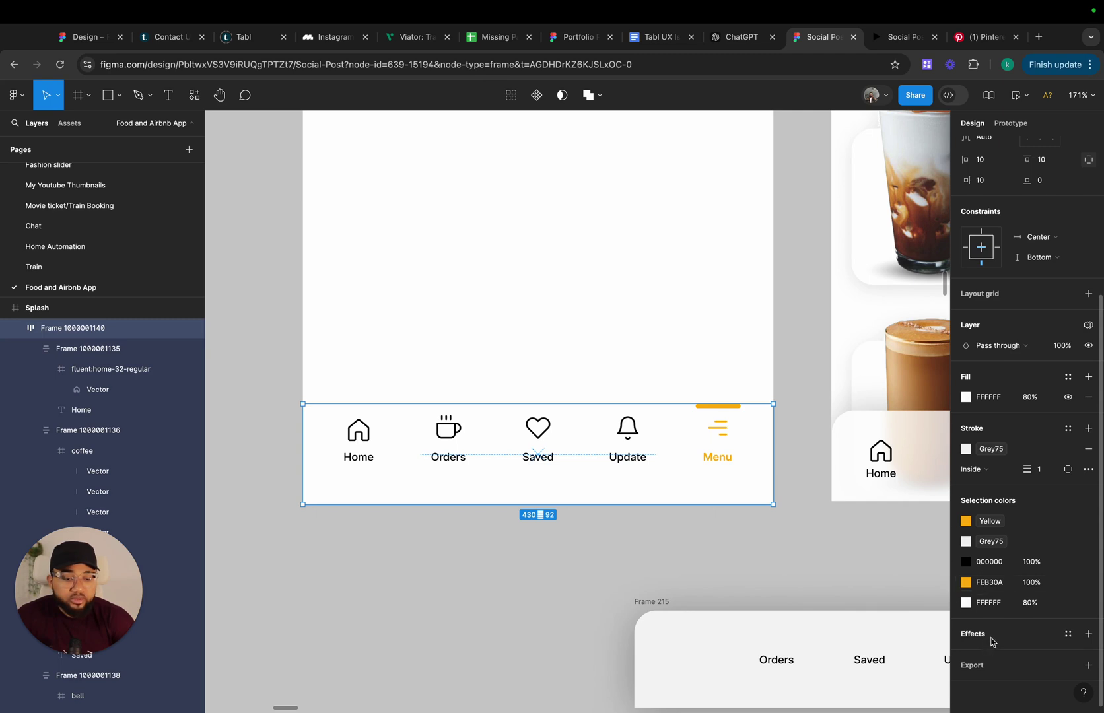
click(991, 640)
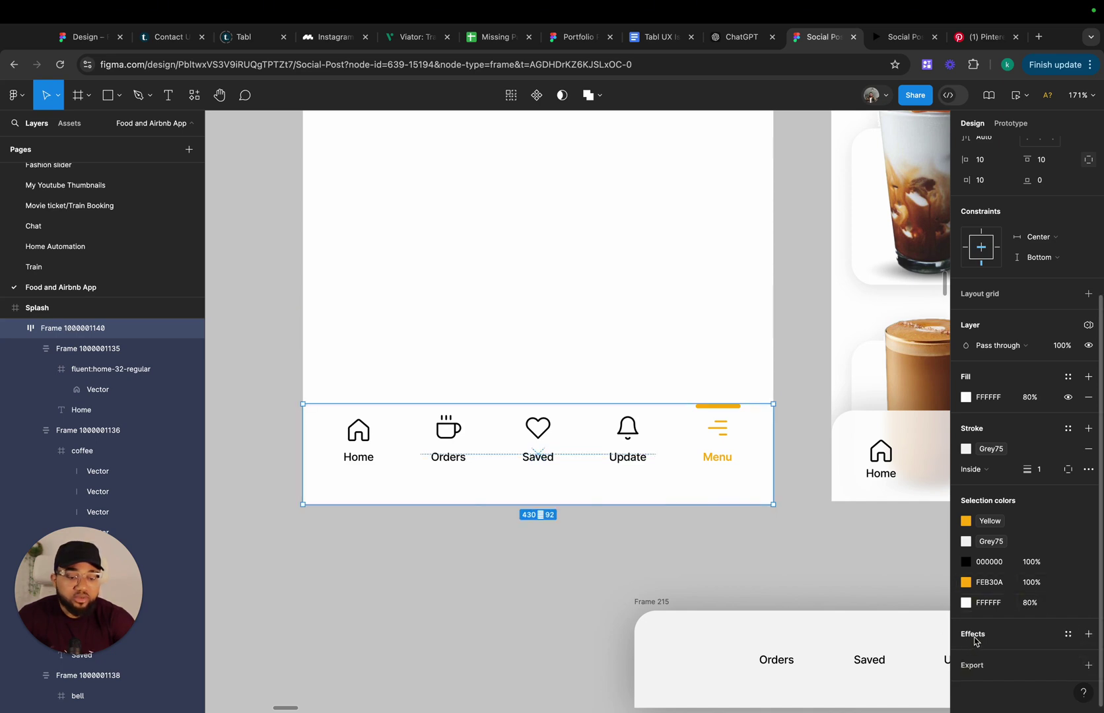
click(968, 654)
click(868, 545)
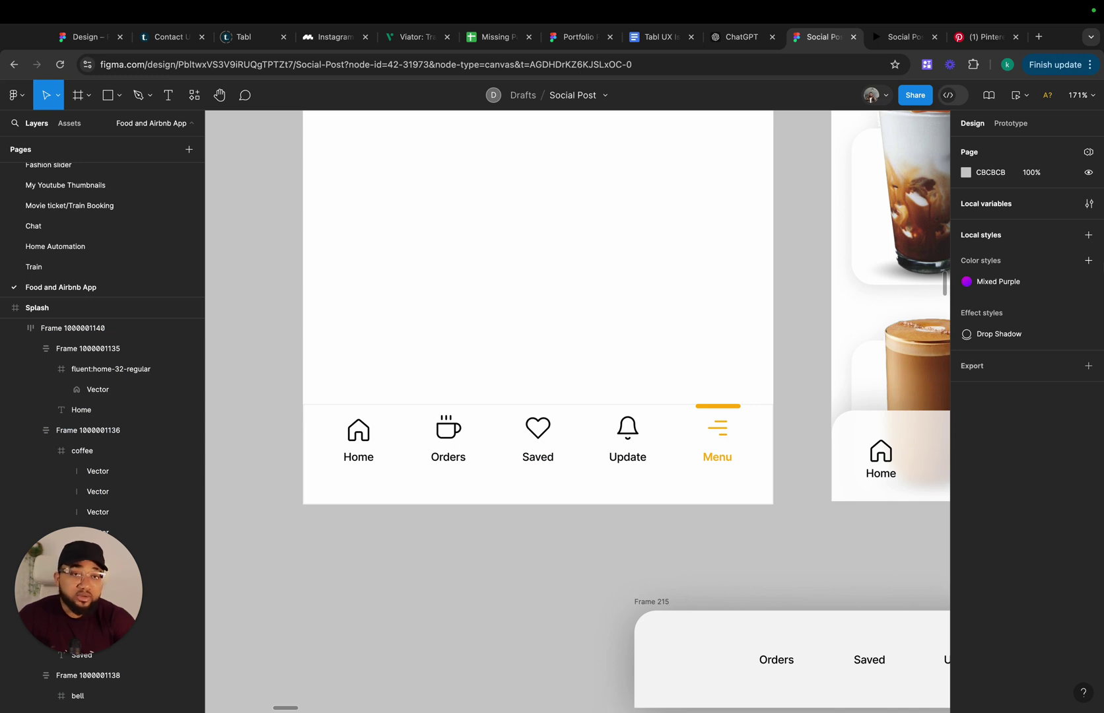
click(969, 336)
click(1087, 334)
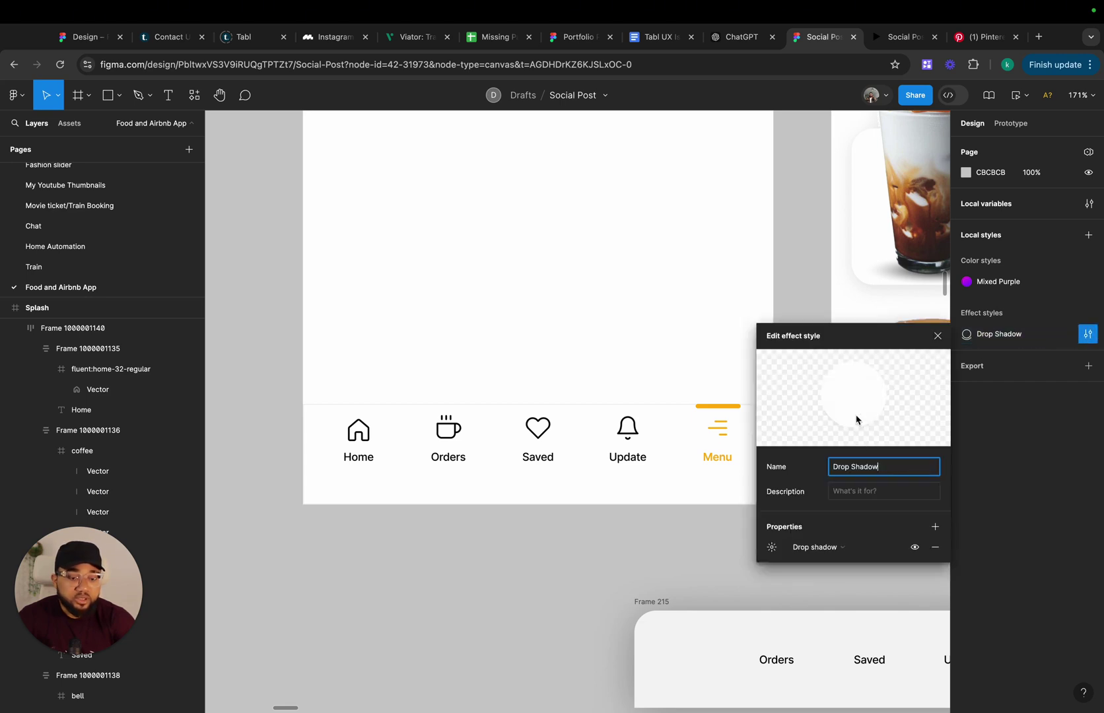
click(938, 337)
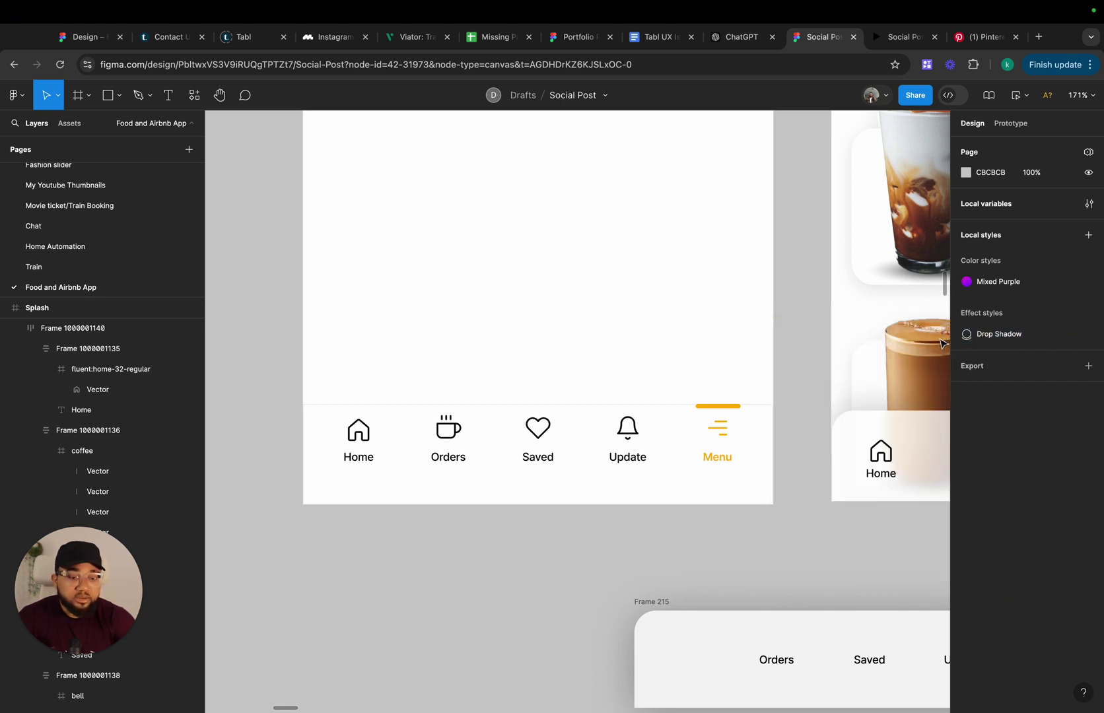
Try the saved Drop Shadow effect style on the navigation bar and remove it
click(725, 434)
scroll(991, 528, down, 5)
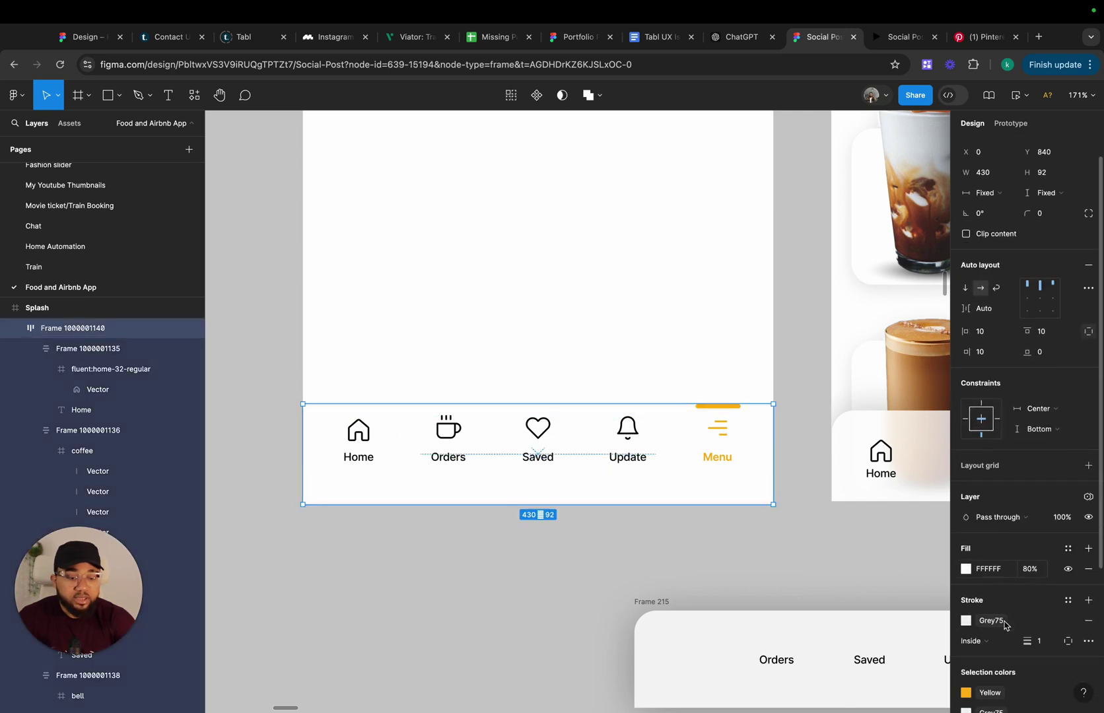
click(1068, 635)
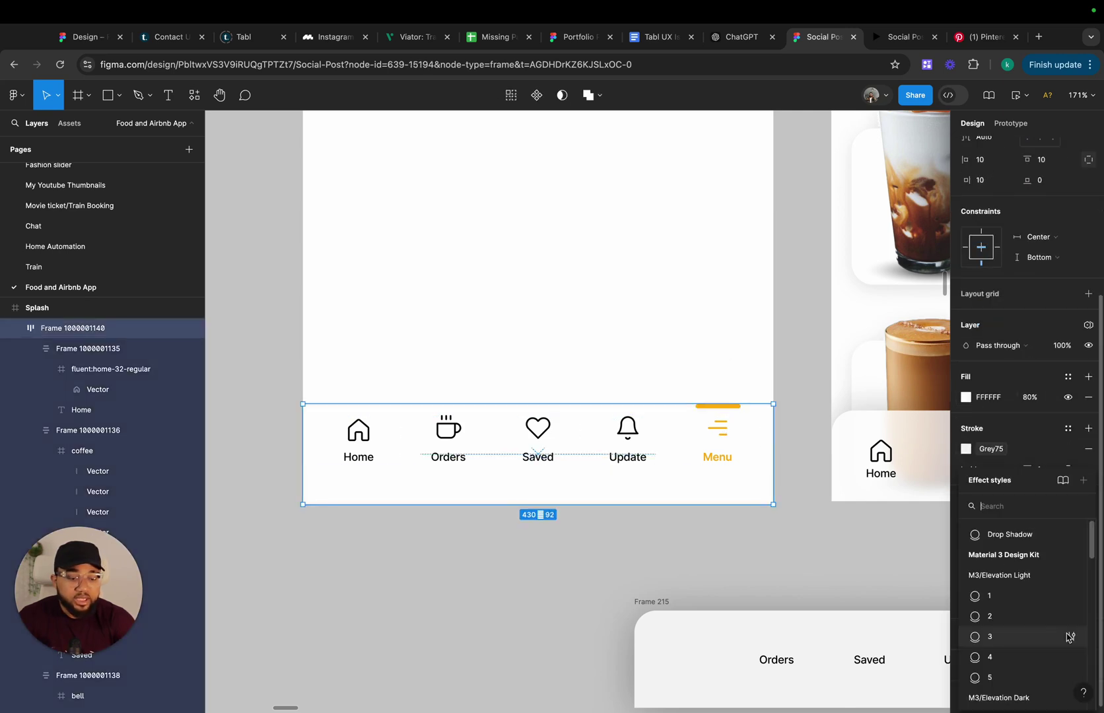
click(1006, 535)
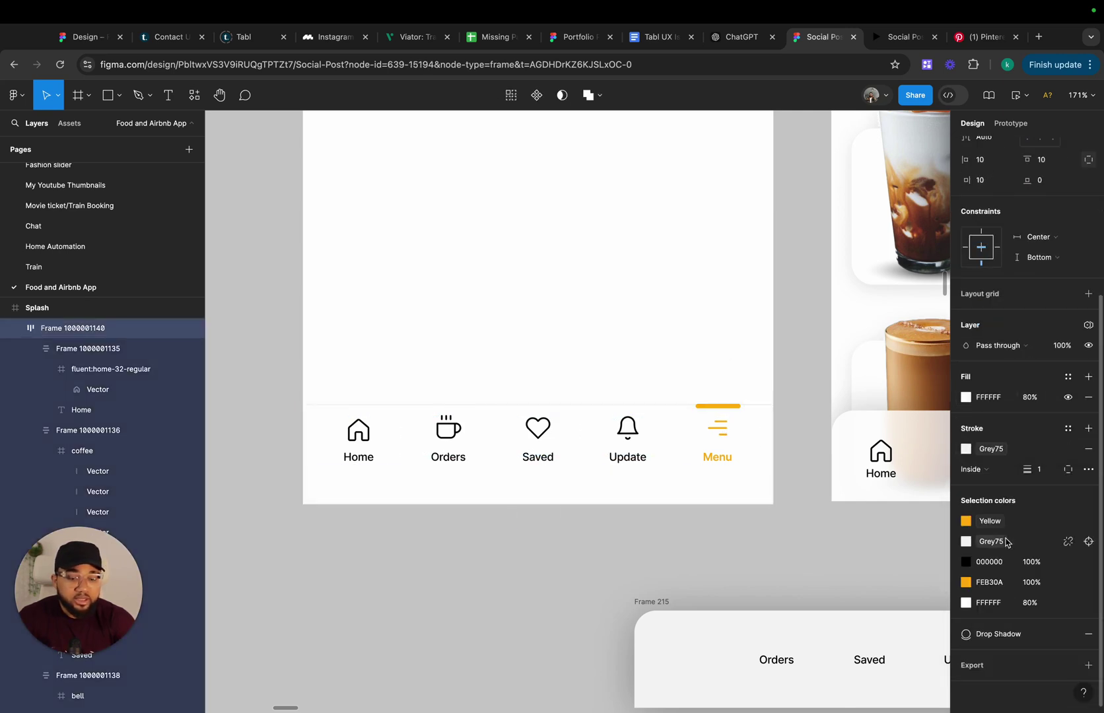
click(573, 557)
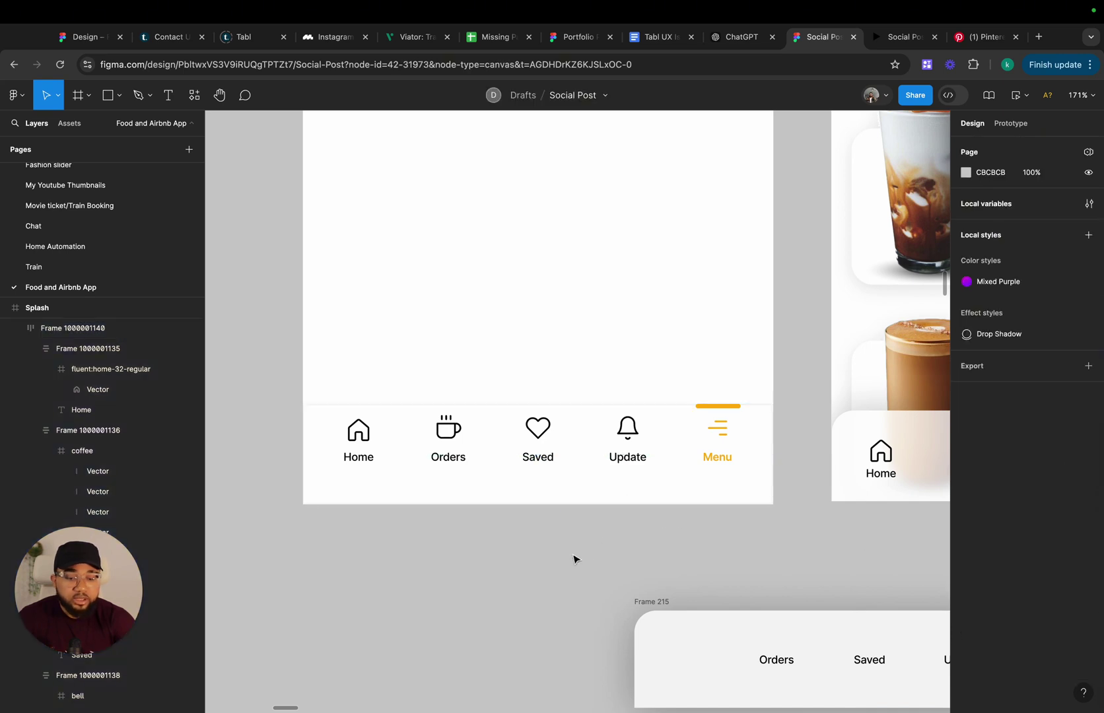
click(627, 487)
scroll(990, 624, down, 5)
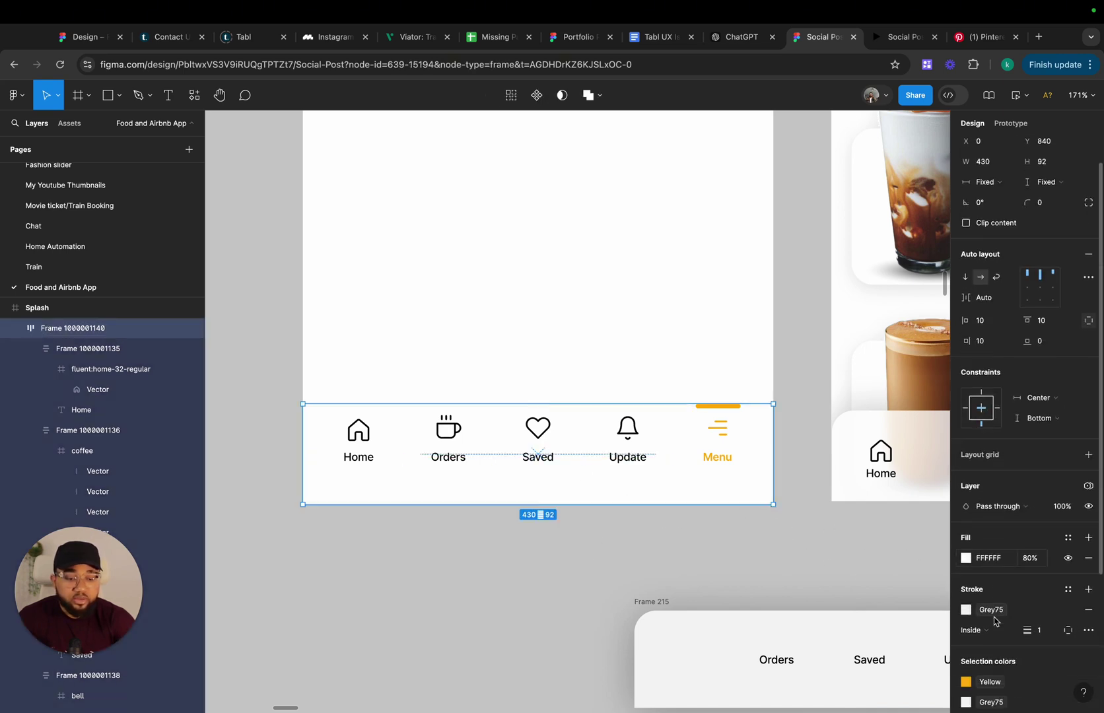
click(1067, 633)
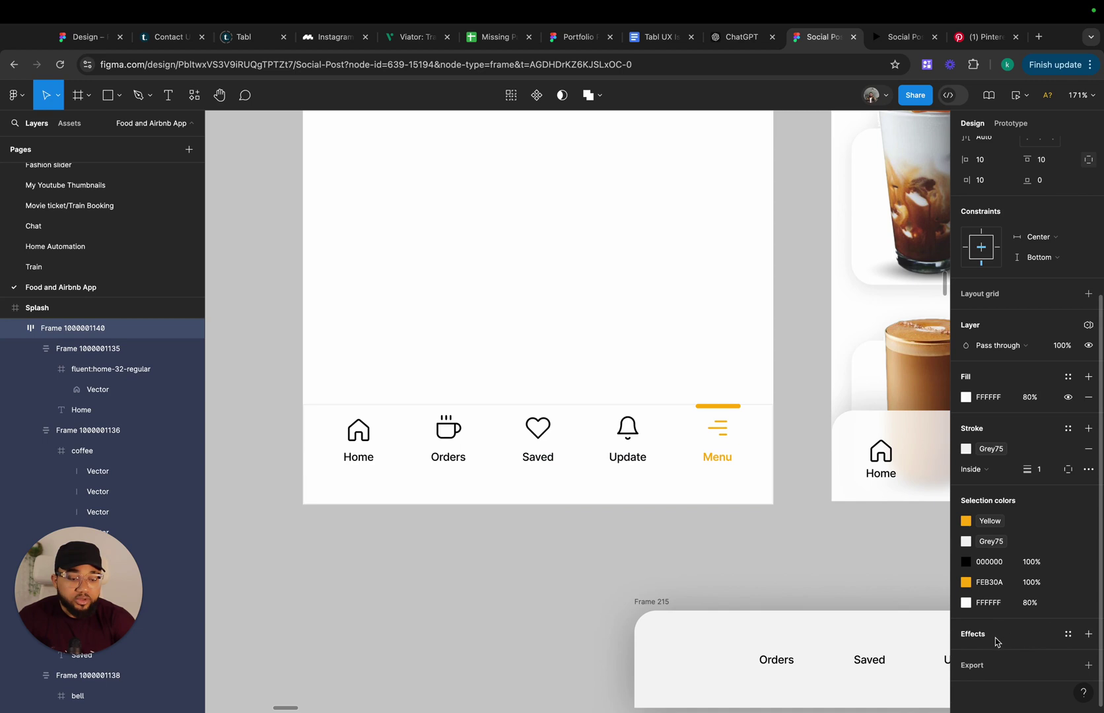
Give the navigation bar a custom black drop shadow with 7% opacity and a blur of 20
click(965, 657)
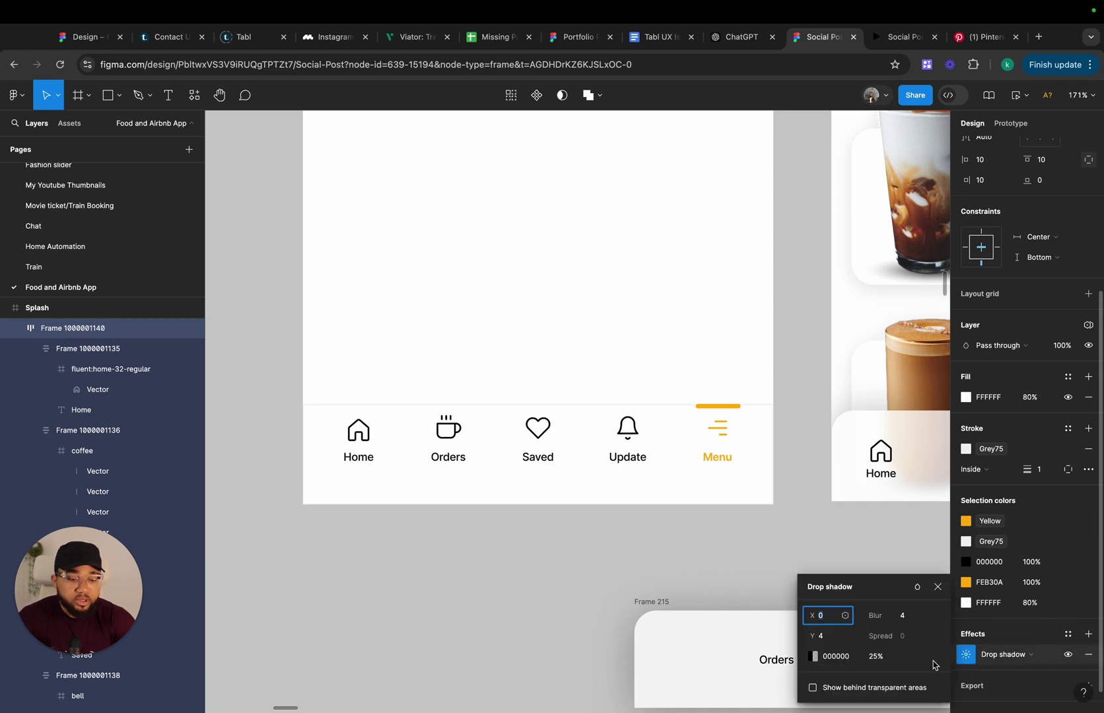
click(877, 657)
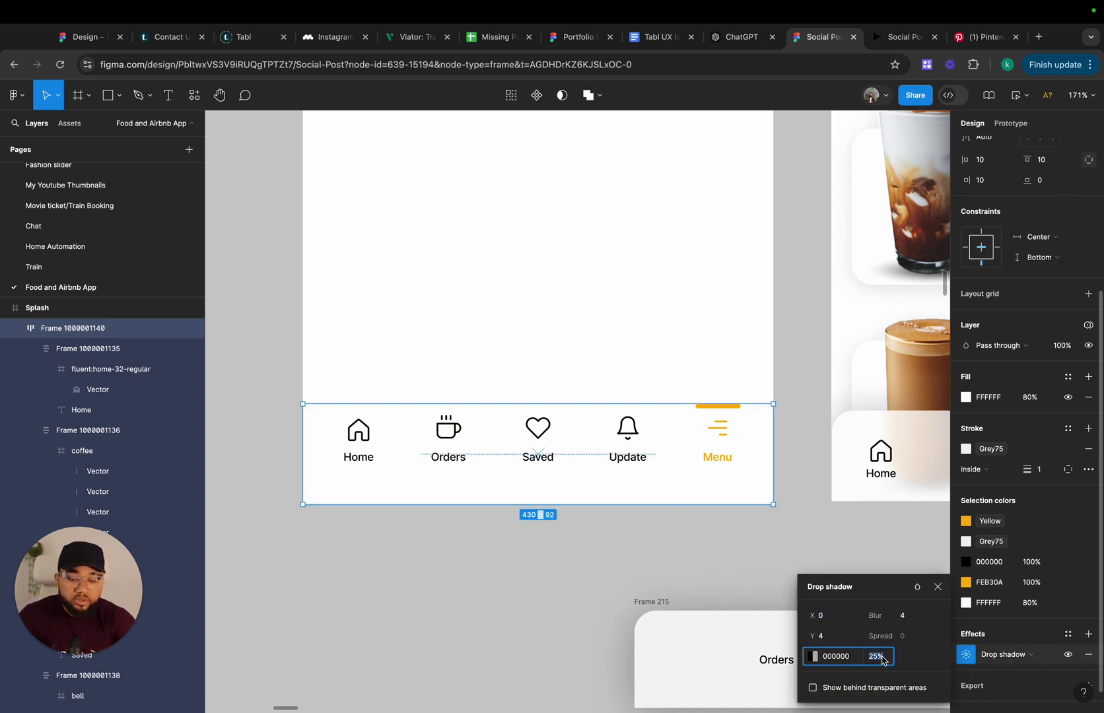
text(7)
click(914, 621)
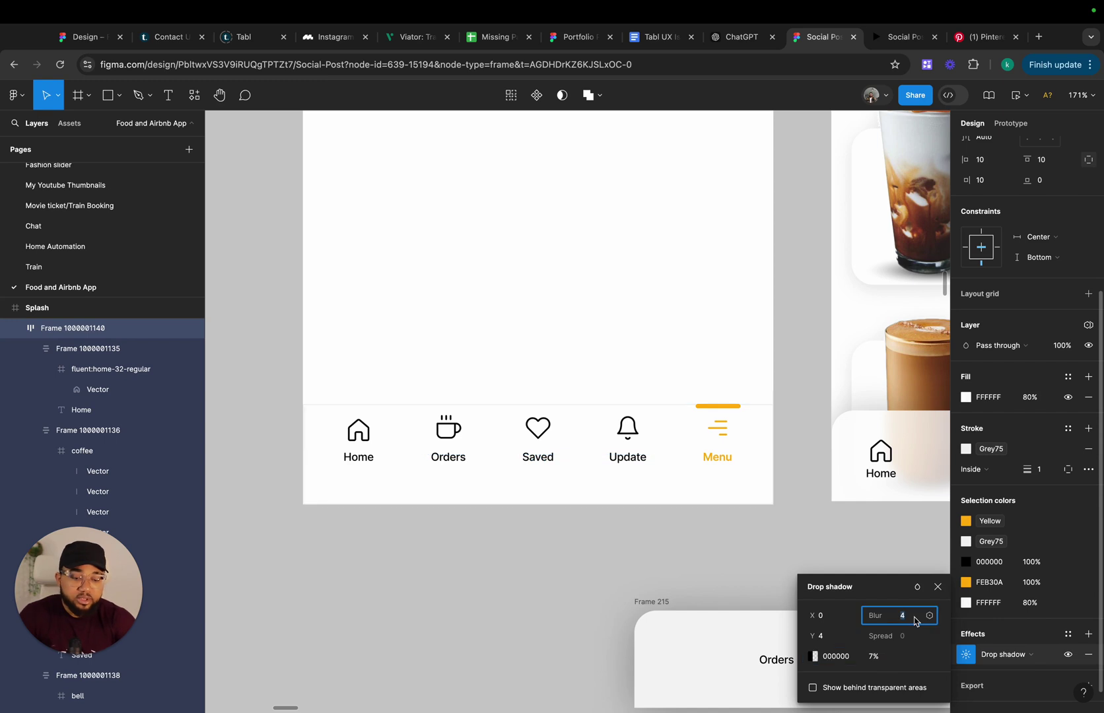
key(Return)
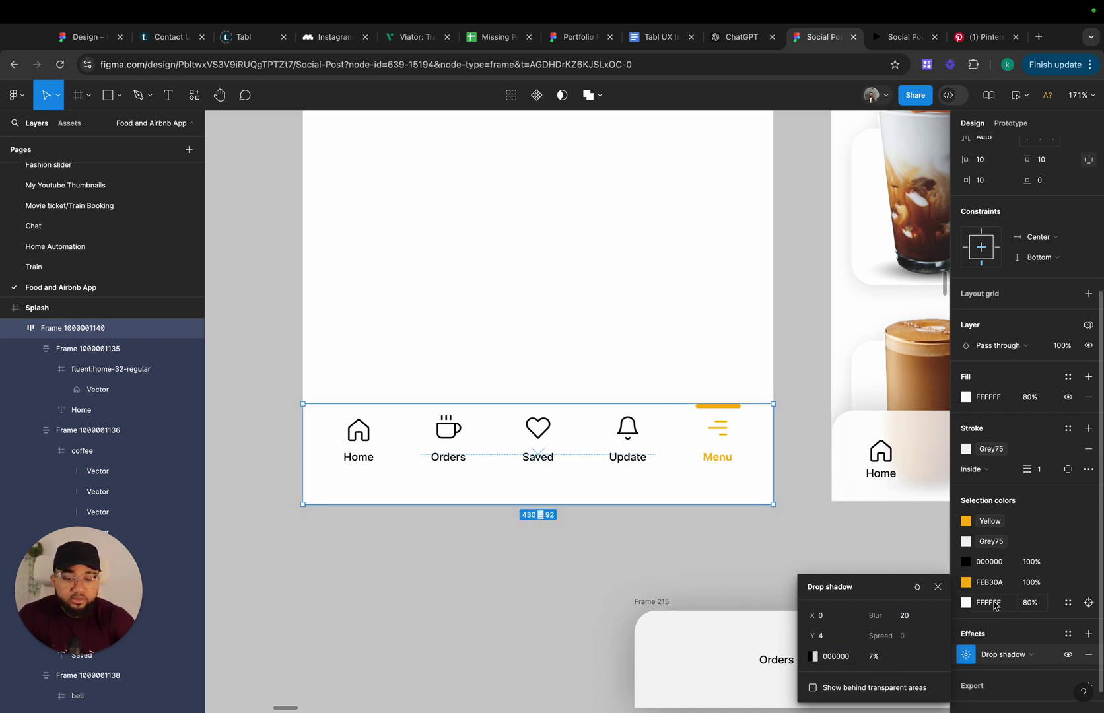
click(938, 588)
click(604, 571)
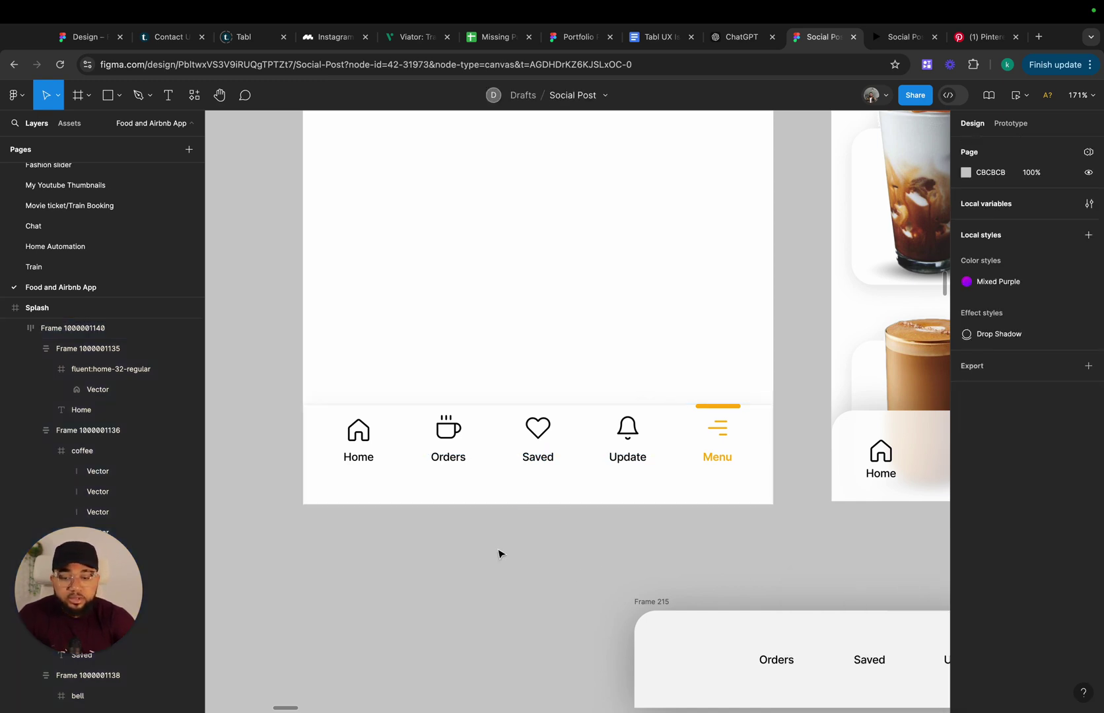
Set the opacity of the navigation bar's drop shadow to 5%
scroll(276, 427, down, 5)
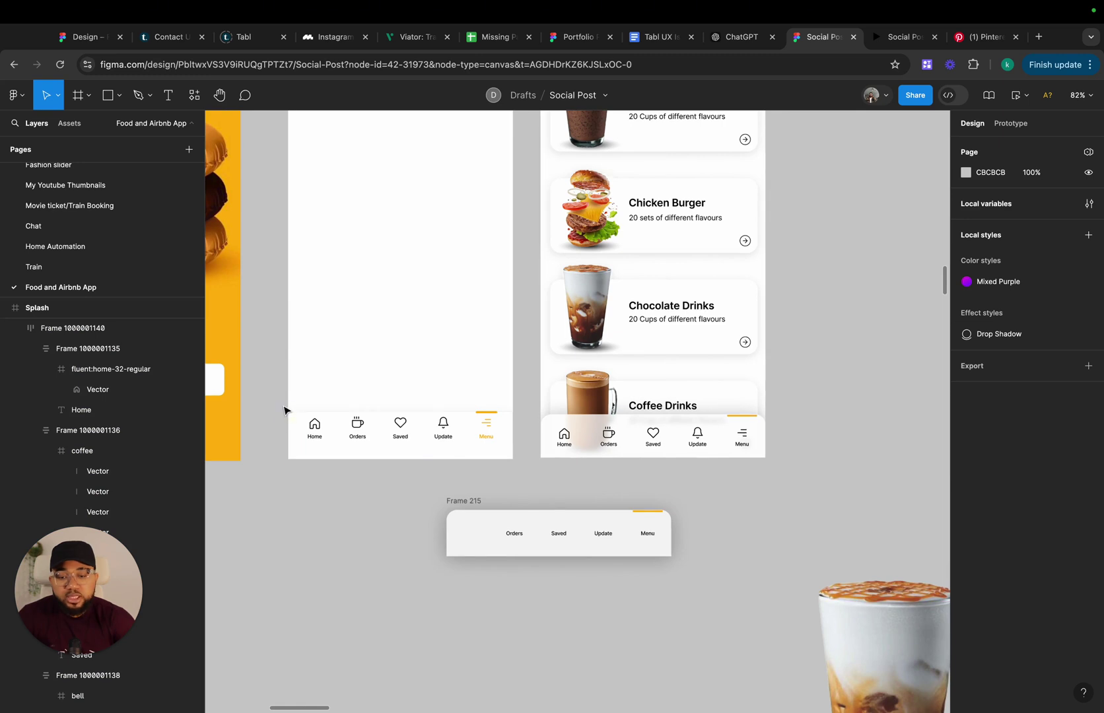
scroll(330, 429, left, 3)
click(412, 461)
scroll(990, 462, down, 5)
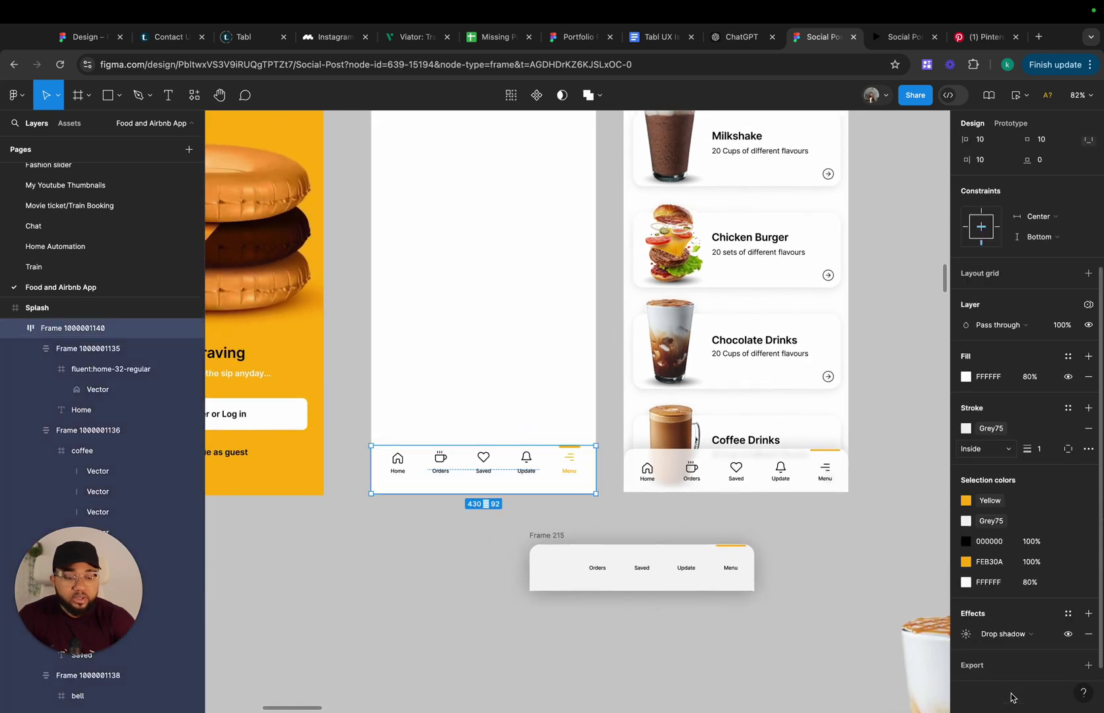
click(965, 634)
click(886, 656)
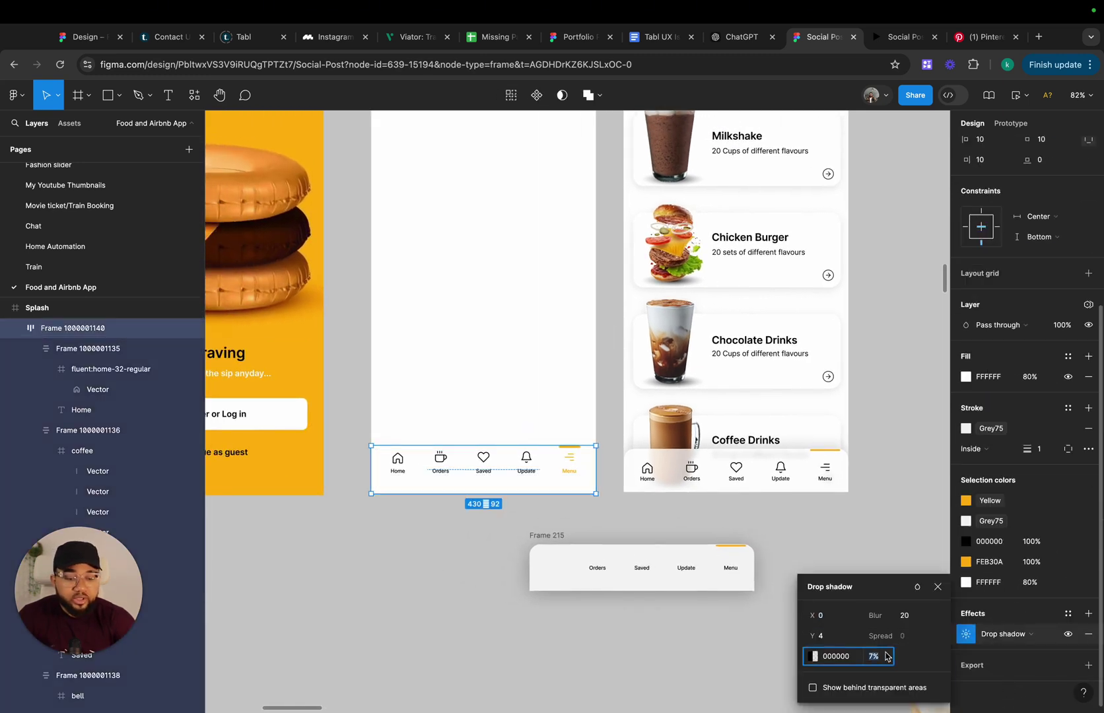
text(5)
key(Return)
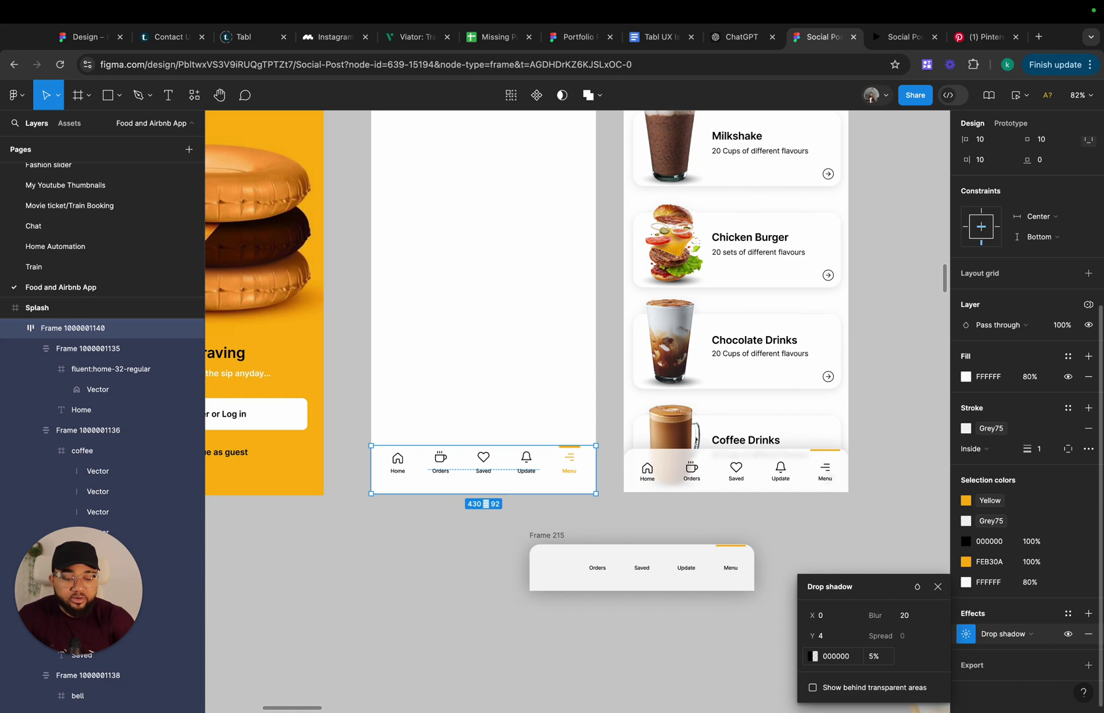
click(937, 587)
Delete the leftover navigation bar copy, Frame 215, below the screens
click(488, 579)
click(530, 535)
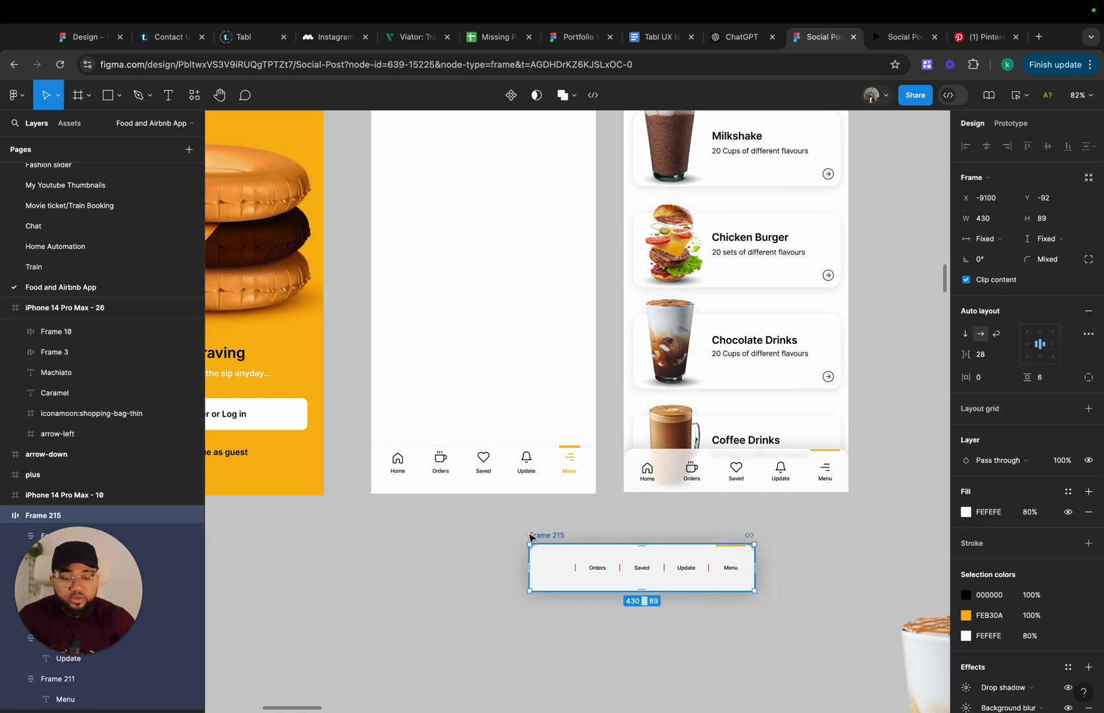
key(Delete)
Copy the Menu title and shopping bag icon from the iPhone 14 Pro Max - 47 screen onto the blank Splash screen's header area
scroll(530, 538, up, 4)
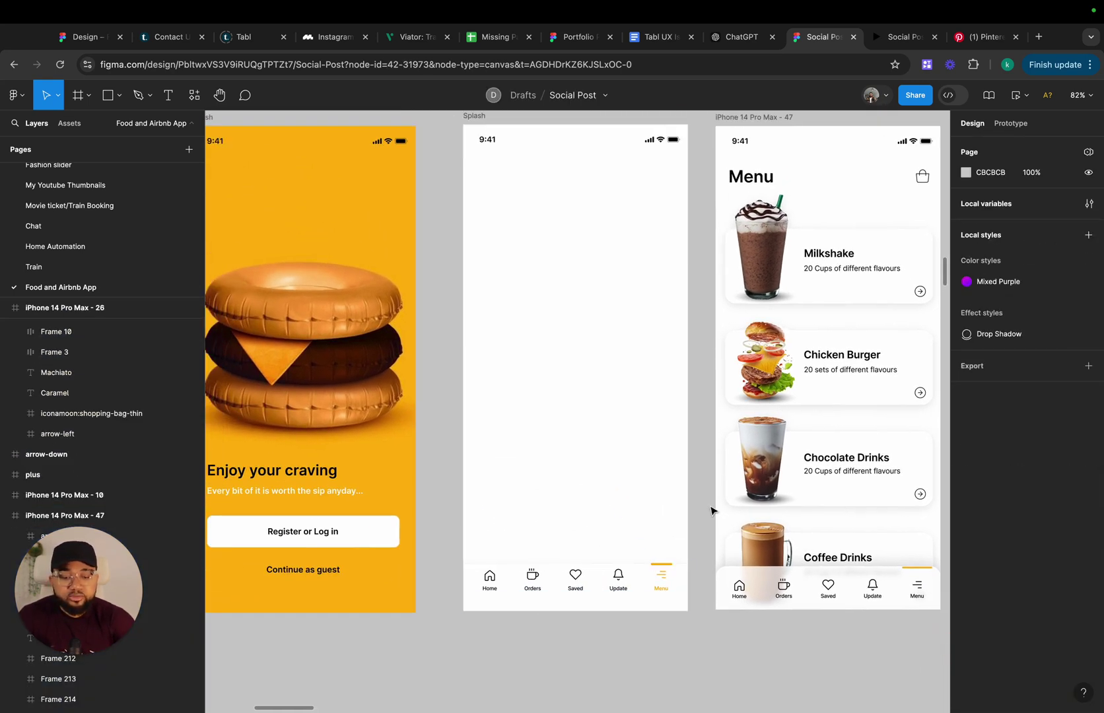
scroll(769, 317, right, 4)
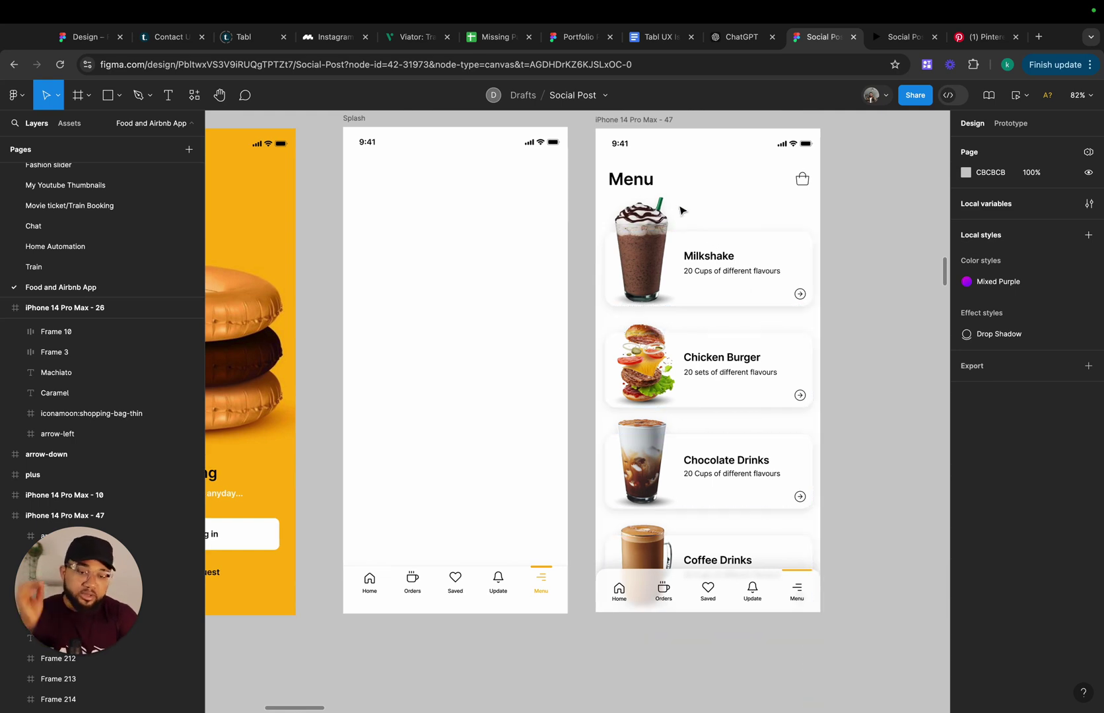
click(635, 183)
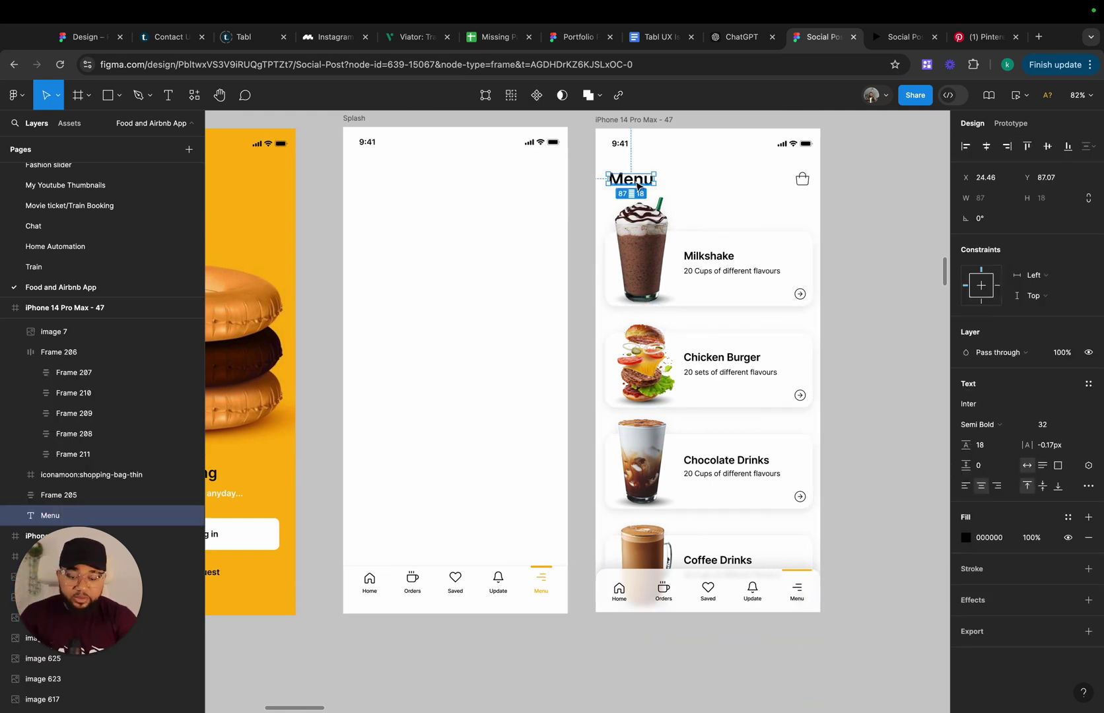
drag(637, 187, 386, 181)
click(802, 189)
drag(802, 190, 548, 182)
Wrap the Menu title and shopping bag icon in an auto layout header and stretch it across the screen to 429 by 68
shift+click(380, 179)
key(shift+a)
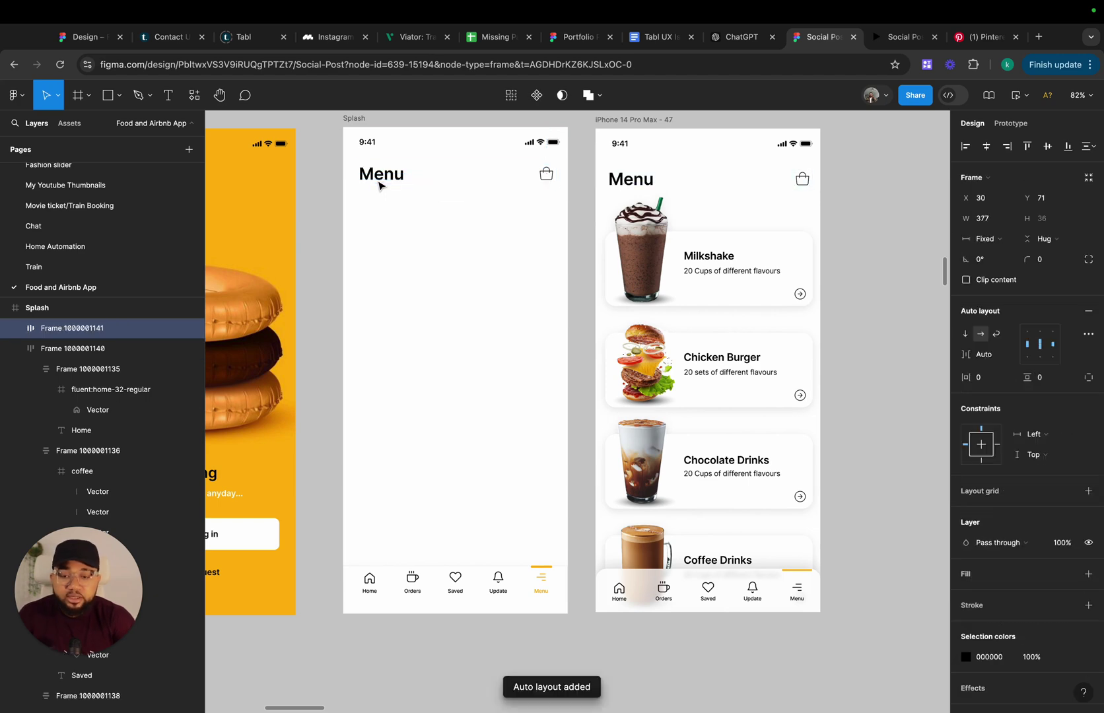
scroll(381, 181, up, 5)
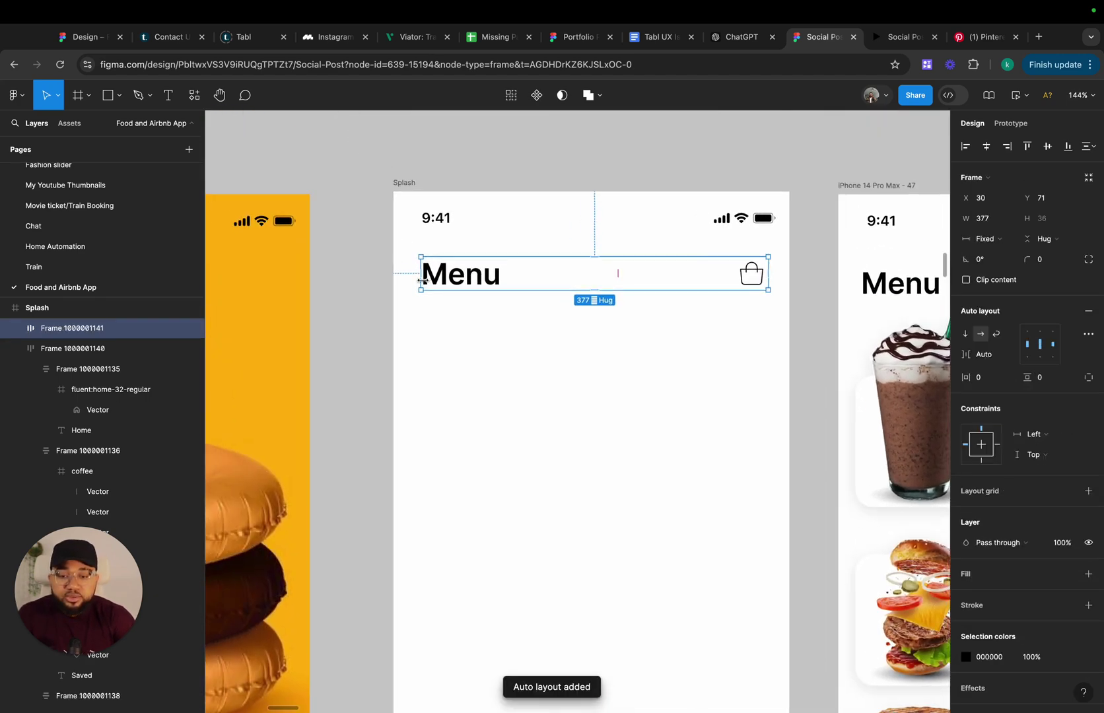
drag(424, 280, 394, 281)
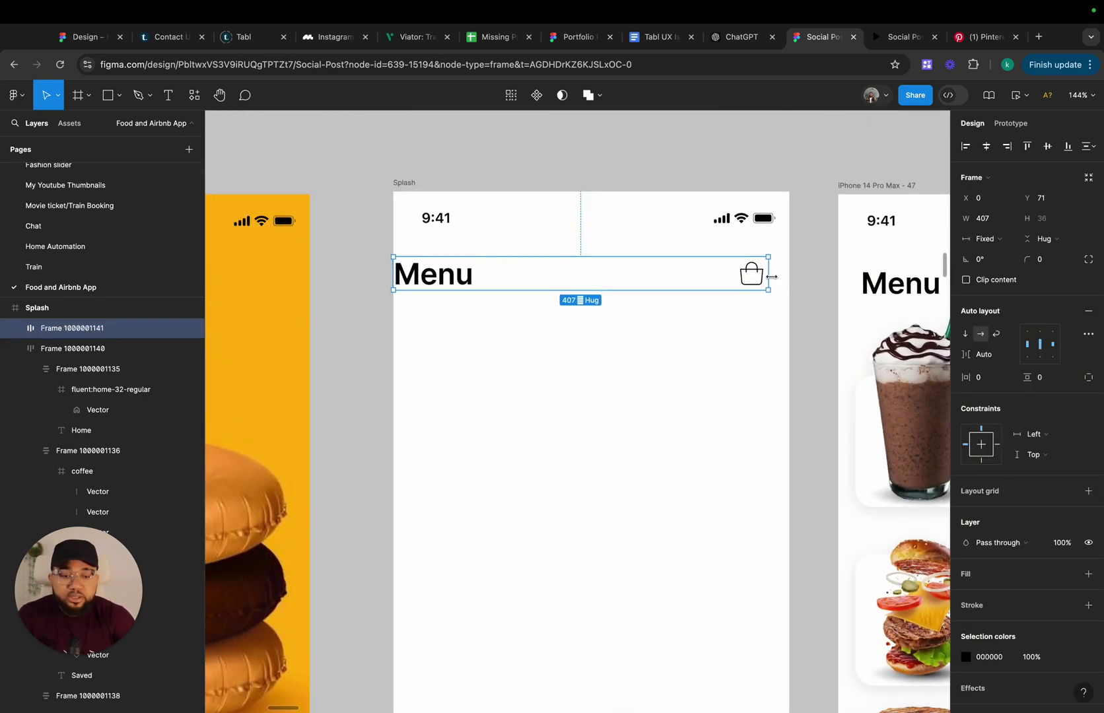
drag(769, 277, 787, 277)
drag(673, 257, 670, 242)
drag(652, 291, 653, 305)
Set the header's horizontal padding to 20 and the Menu title's font size to 24
click(984, 380)
key(Return)
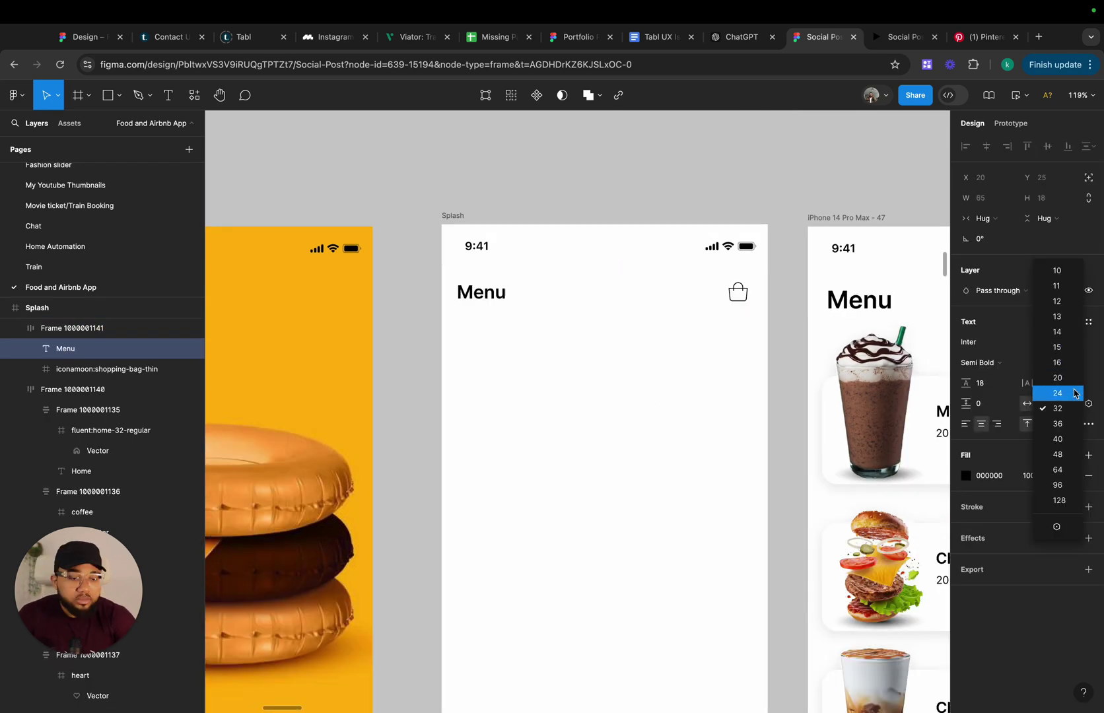
click(1060, 390)
click(535, 307)
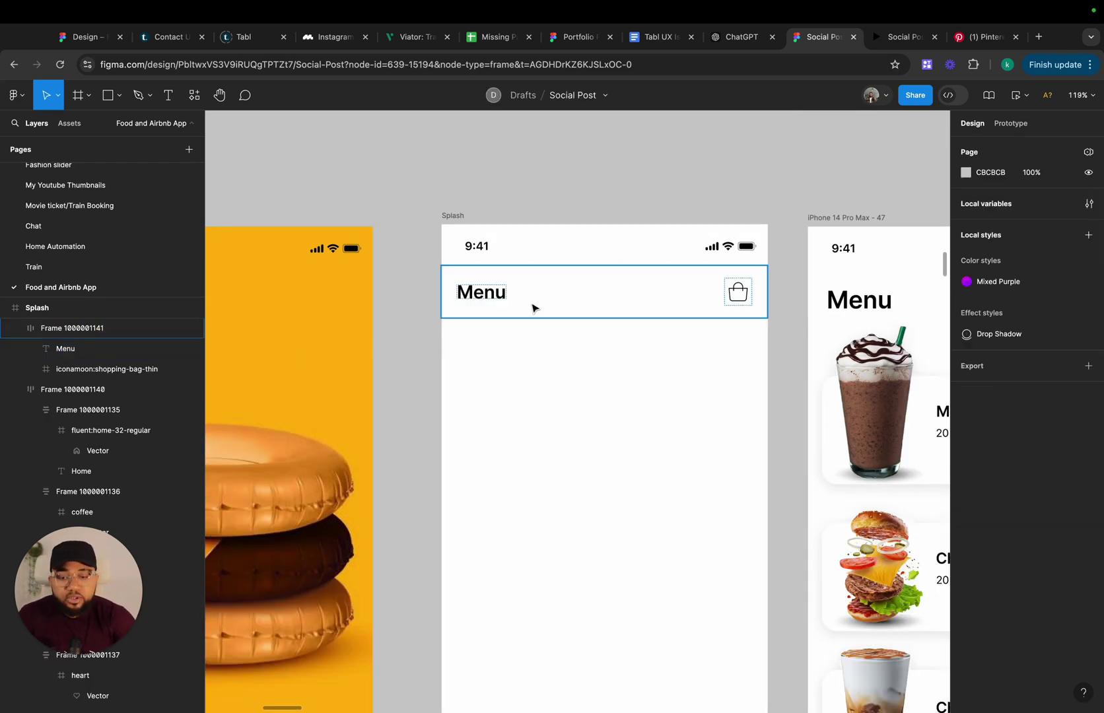
Set the stroke weight of the header's shopping bag icon to 2
scroll(534, 307, down, 3)
scroll(535, 308, down, 2)
scroll(606, 296, up, 6)
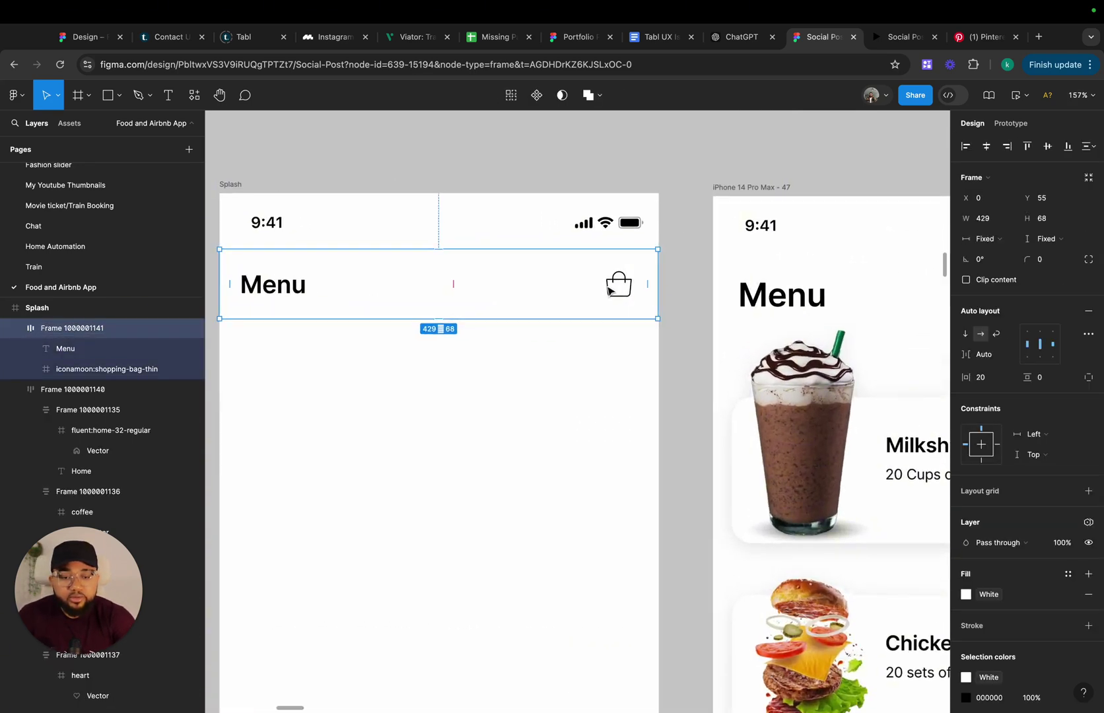
click(619, 293)
click(621, 287)
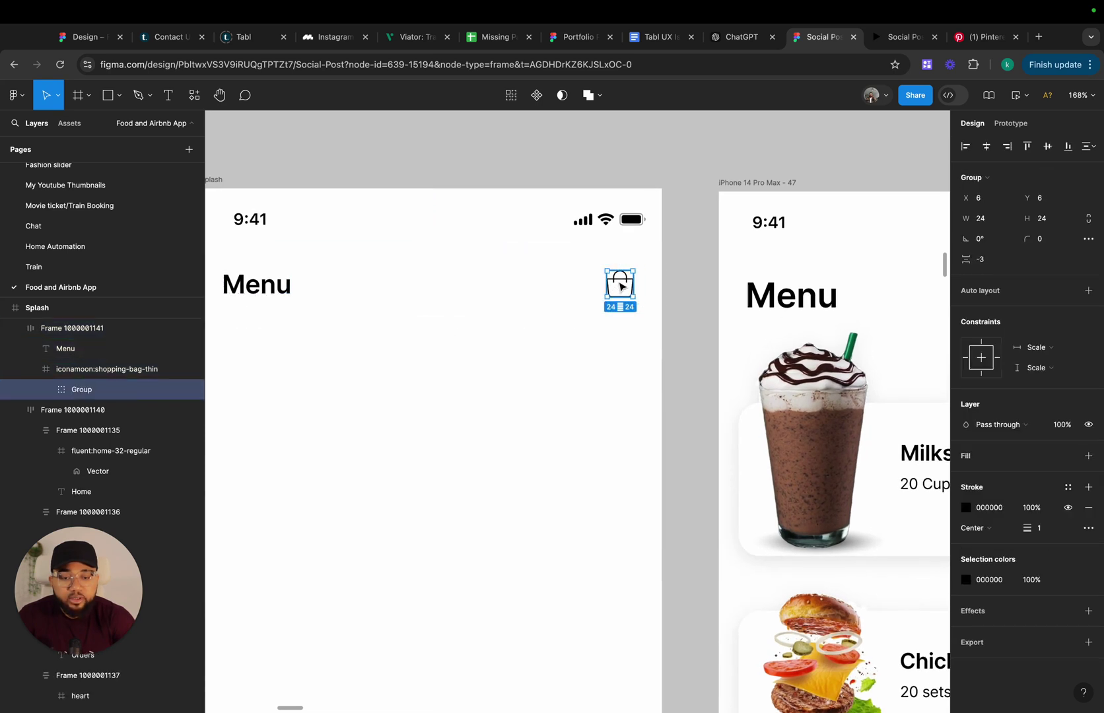
click(1047, 529)
text(2)
key(Return)
click(691, 447)
scroll(691, 448, down, 3)
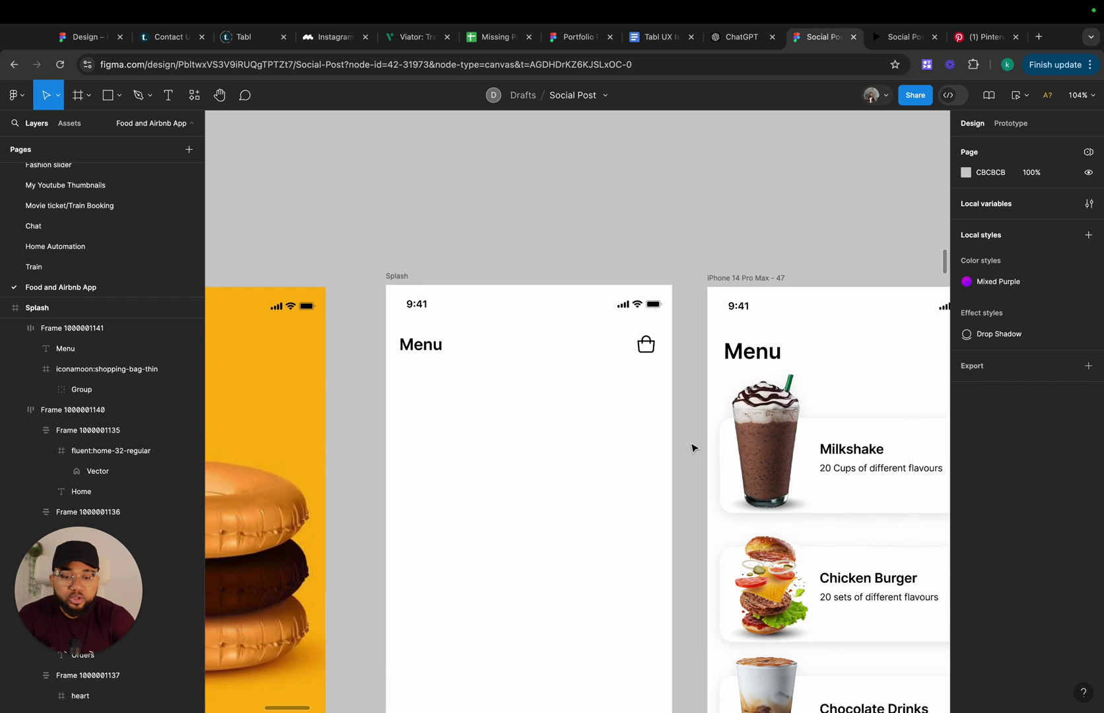
Copy the milkshake image from the iPhone 14 Pro Max - 47 screen onto the empty canvas beside it
scroll(691, 446, down, 5)
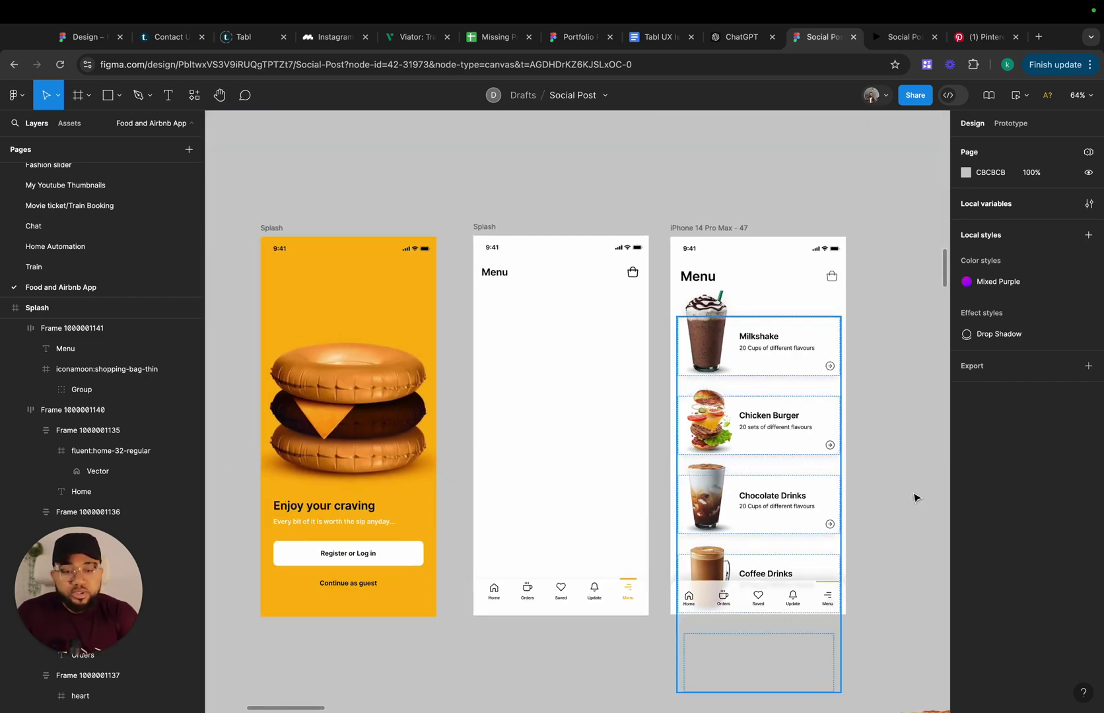
click(780, 376)
scroll(779, 376, right, 4)
scroll(779, 376, down, 3)
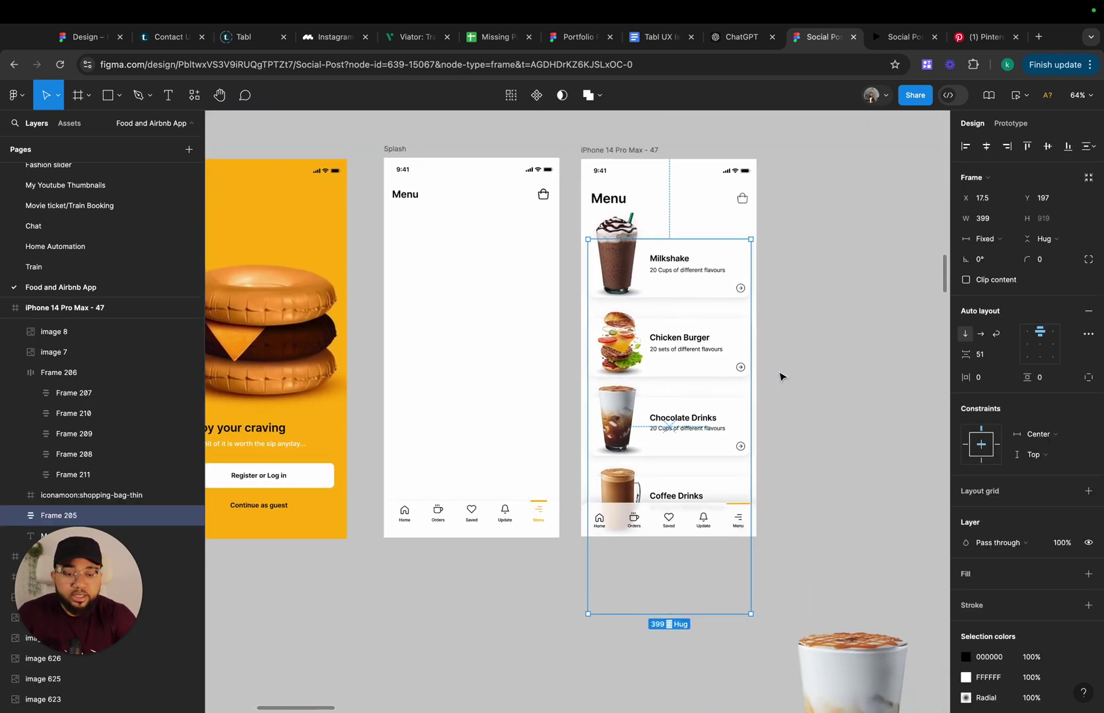
click(779, 377)
scroll(606, 282, up, 3)
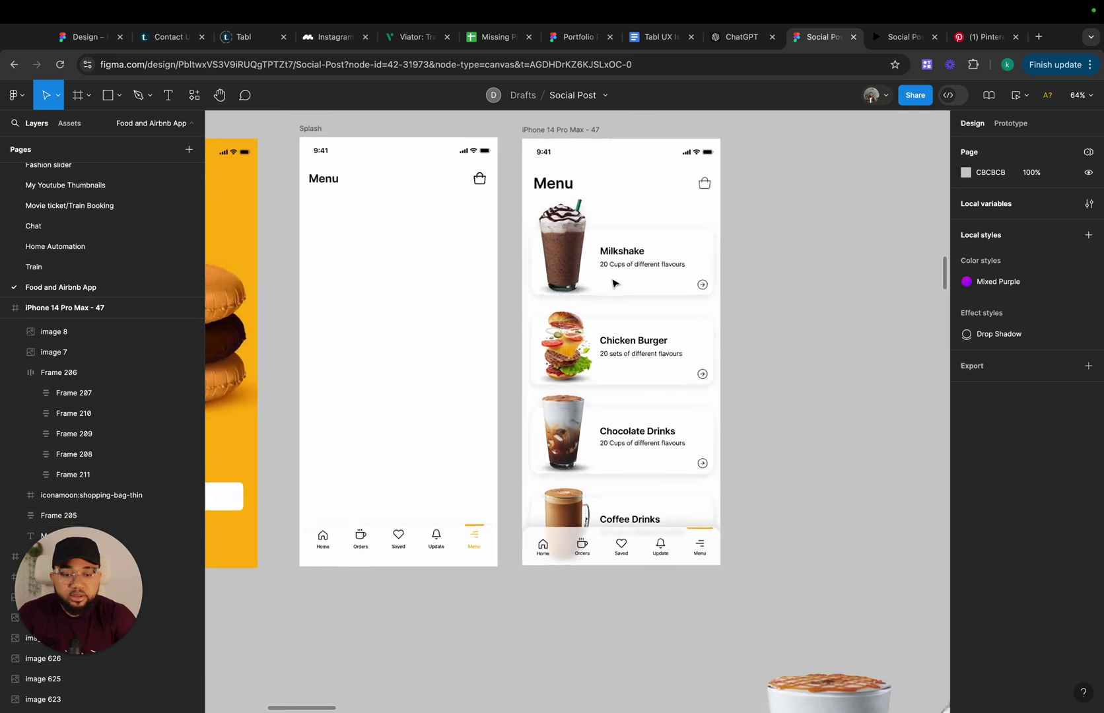
click(567, 225)
scroll(567, 224, down, 2)
scroll(568, 224, right, 2)
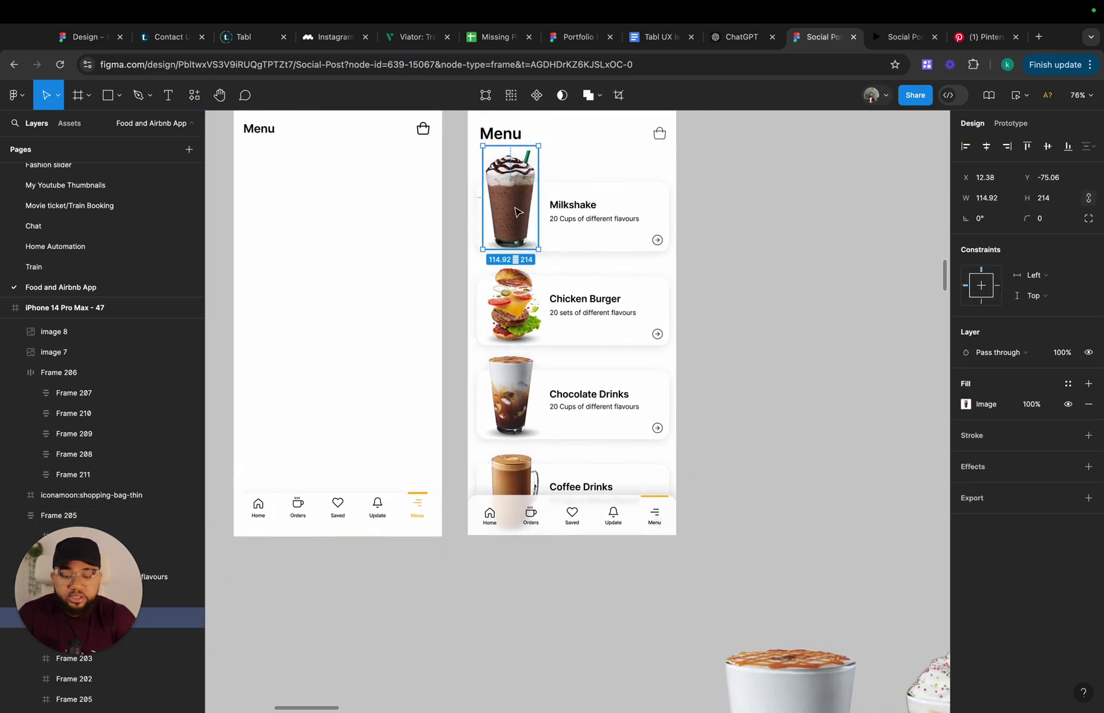
drag(516, 210, 756, 208)
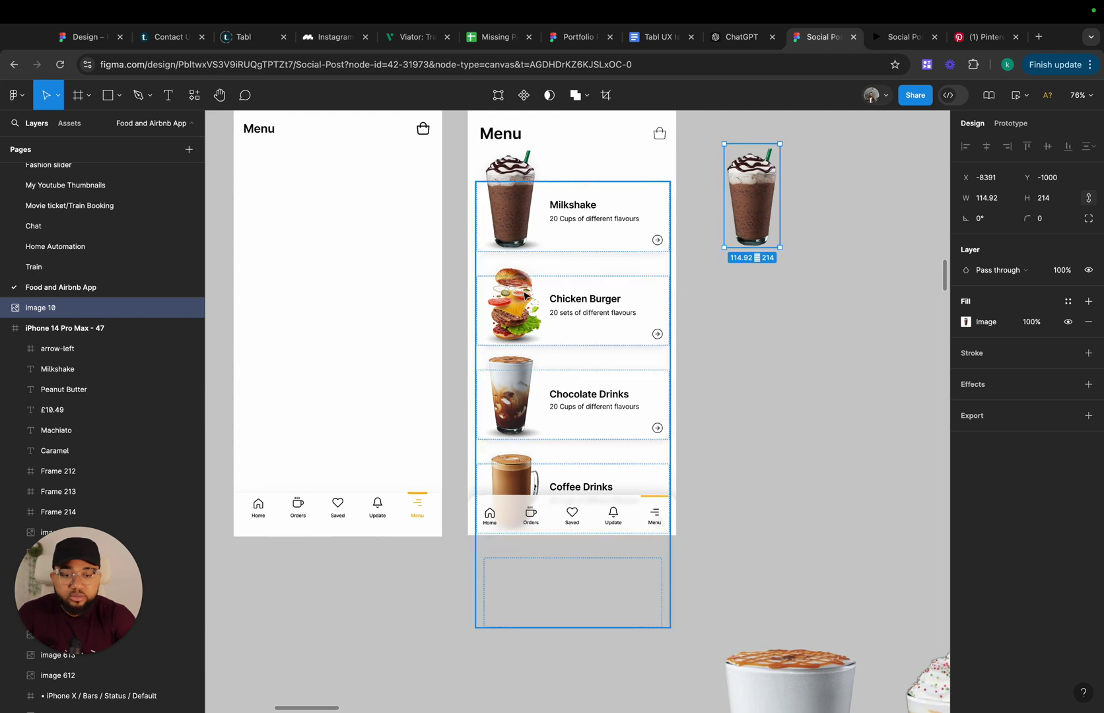
Copy the chicken burger, chocolate drink and coffee images from their cards into a column below the milkshake copy
click(512, 301)
click(513, 301)
drag(512, 301, 752, 310)
click(519, 406)
drag(519, 406, 767, 419)
click(515, 468)
click(514, 468)
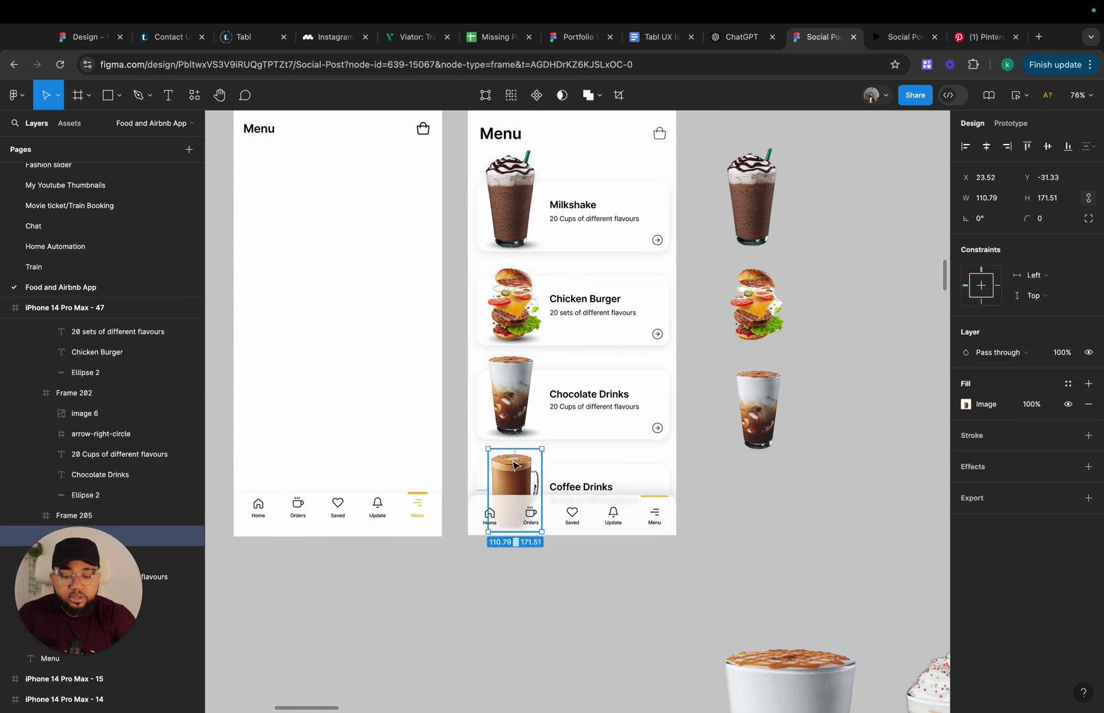
drag(514, 468, 759, 478)
Copy the ice cream image from the last card below the other image copies, moving the card list up and back down for access
scroll(557, 480, down, 3)
click(557, 480)
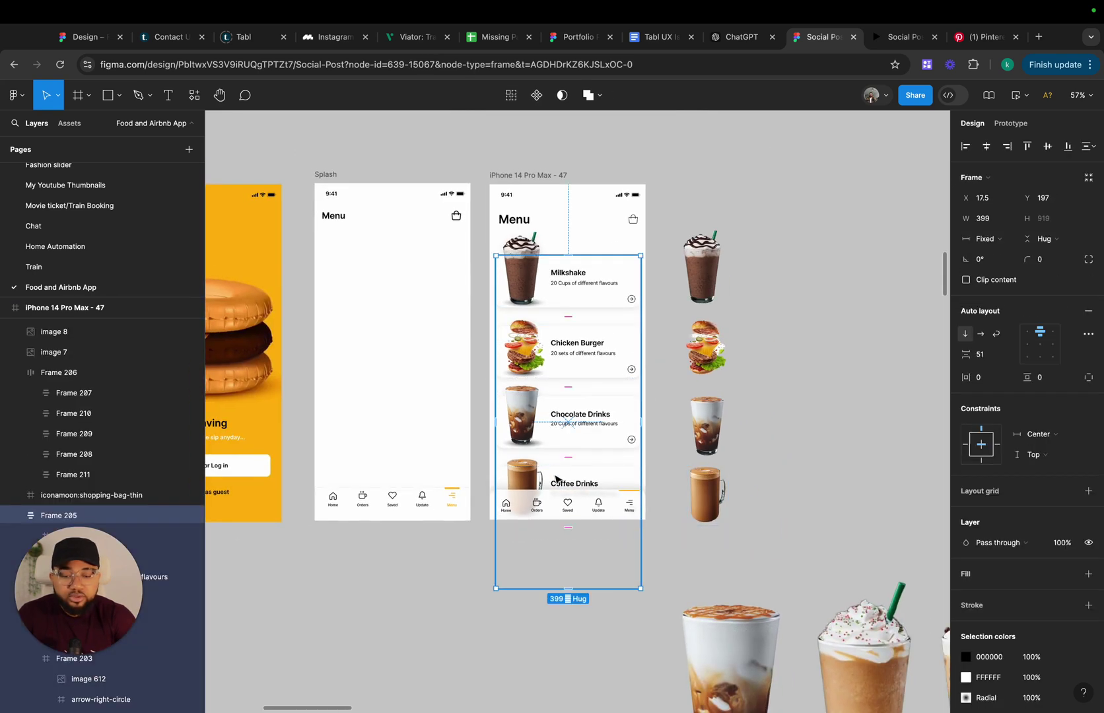
drag(557, 480, 708, 565)
super+click(533, 476)
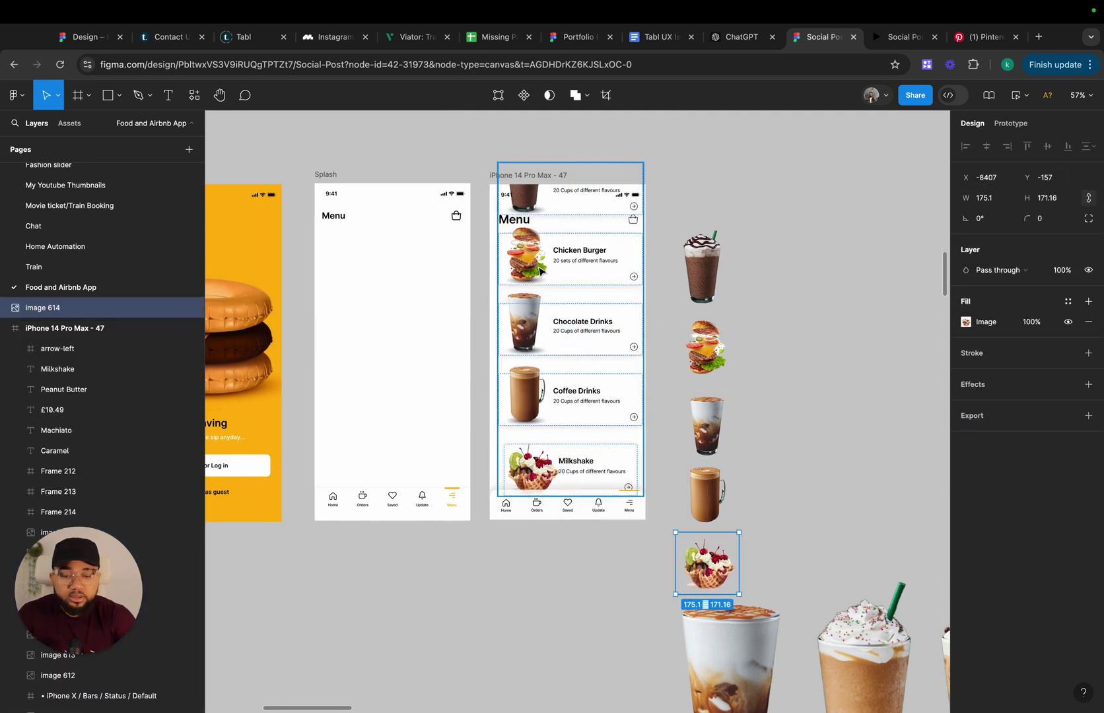
drag(589, 250, 591, 350)
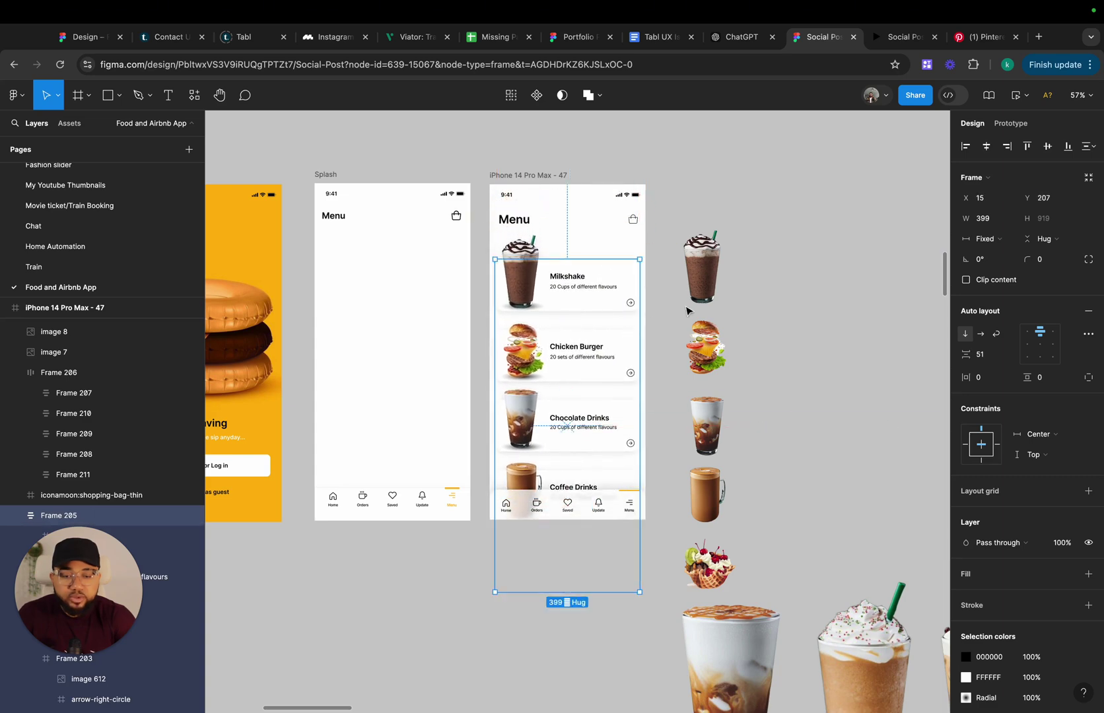
click(774, 238)
Copy the Milkshake title and its "20 Cups of different flavours" text beside the copied milkshake image
scroll(773, 239, up, 5)
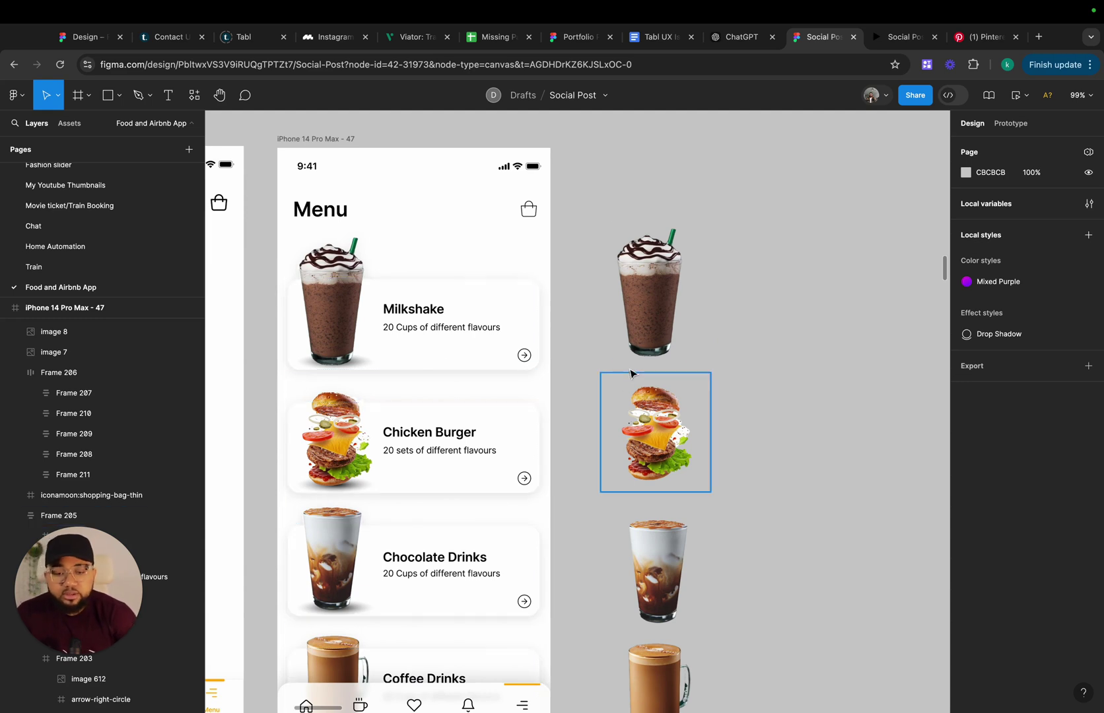
click(422, 328)
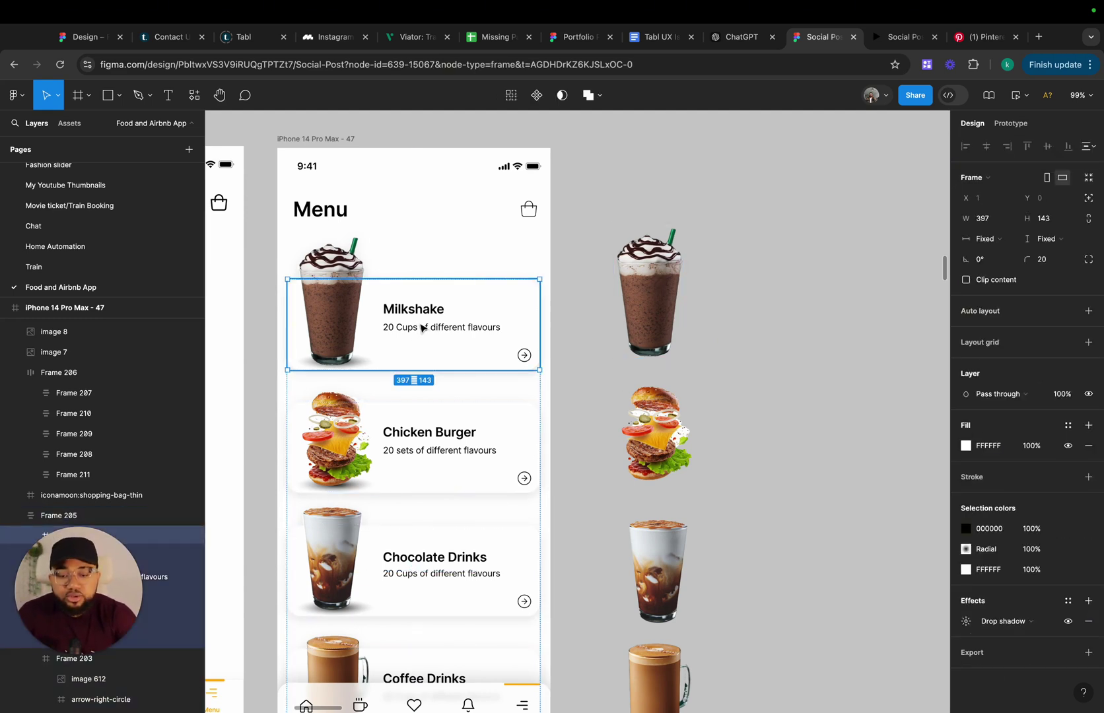
drag(422, 328, 759, 333)
click(423, 313)
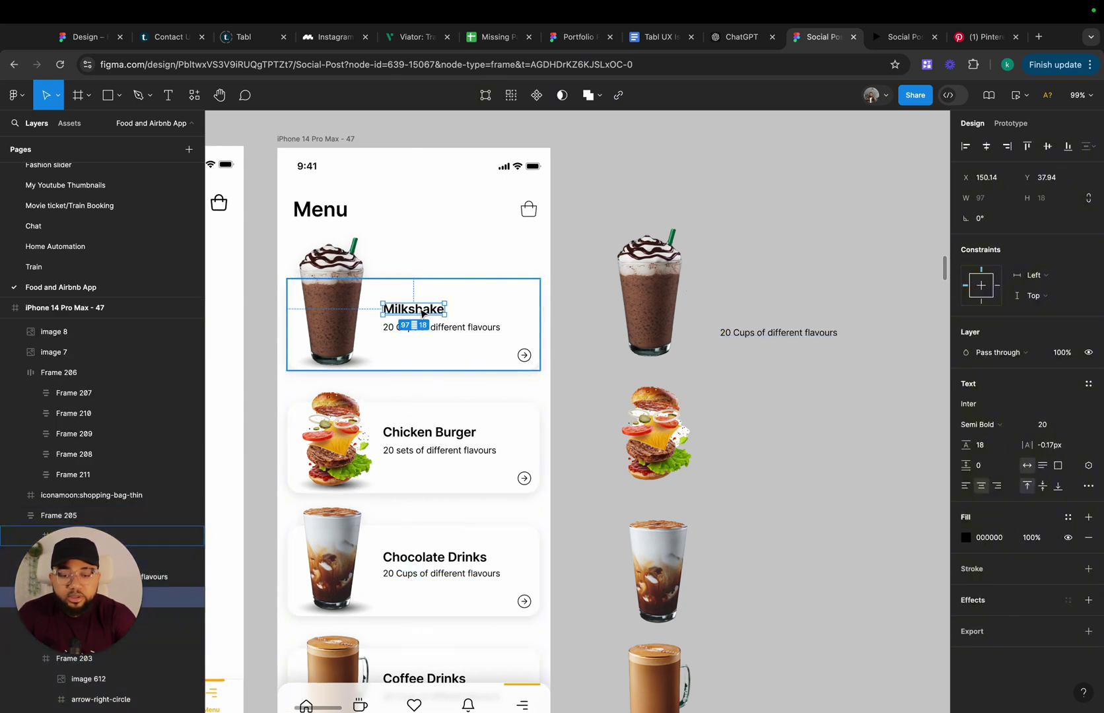
drag(417, 309, 731, 327)
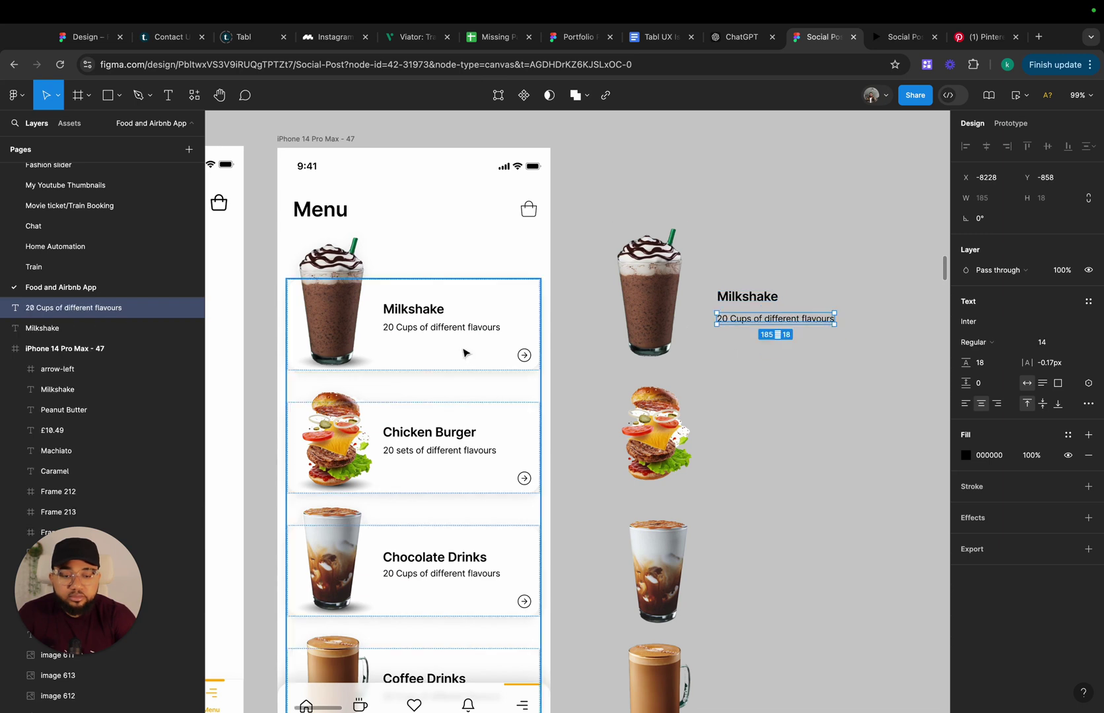
Insert a circled right arrow icon with the Feather Icons plugin and place it below the milkshake description
click(784, 375)
right_click(783, 374)
mouse_move(809, 486)
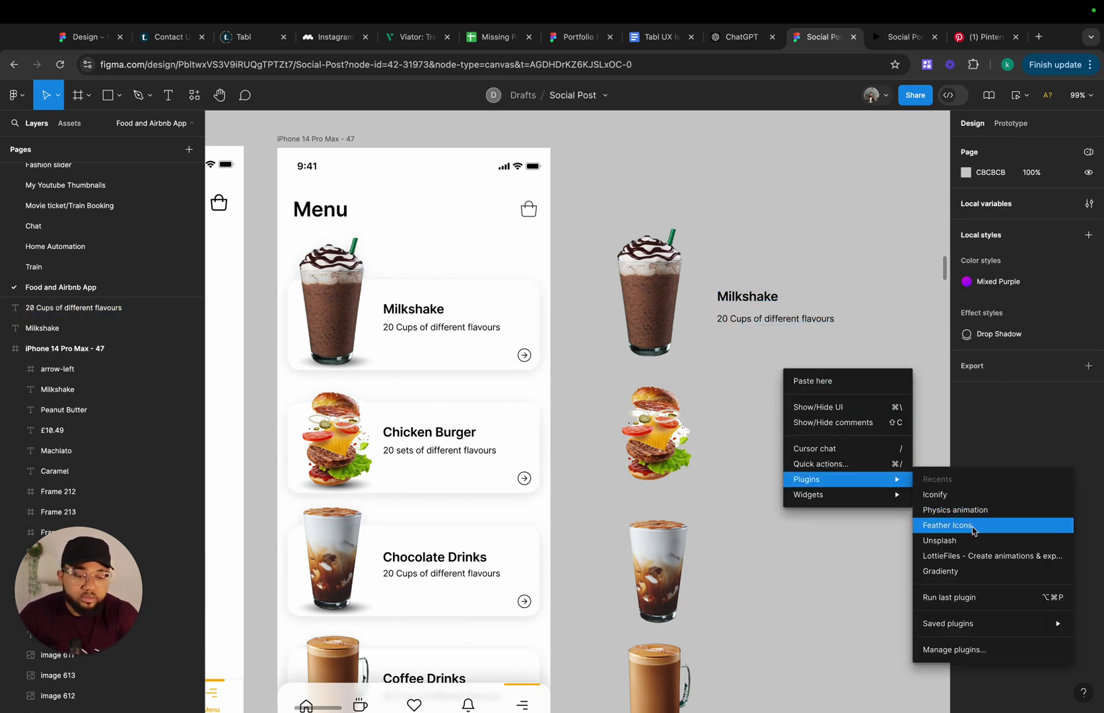
click(973, 526)
drag(822, 386, 837, 355)
Tighten the gap between the copied Milkshake title and description and wrap both in a vertical auto layout
click(738, 322)
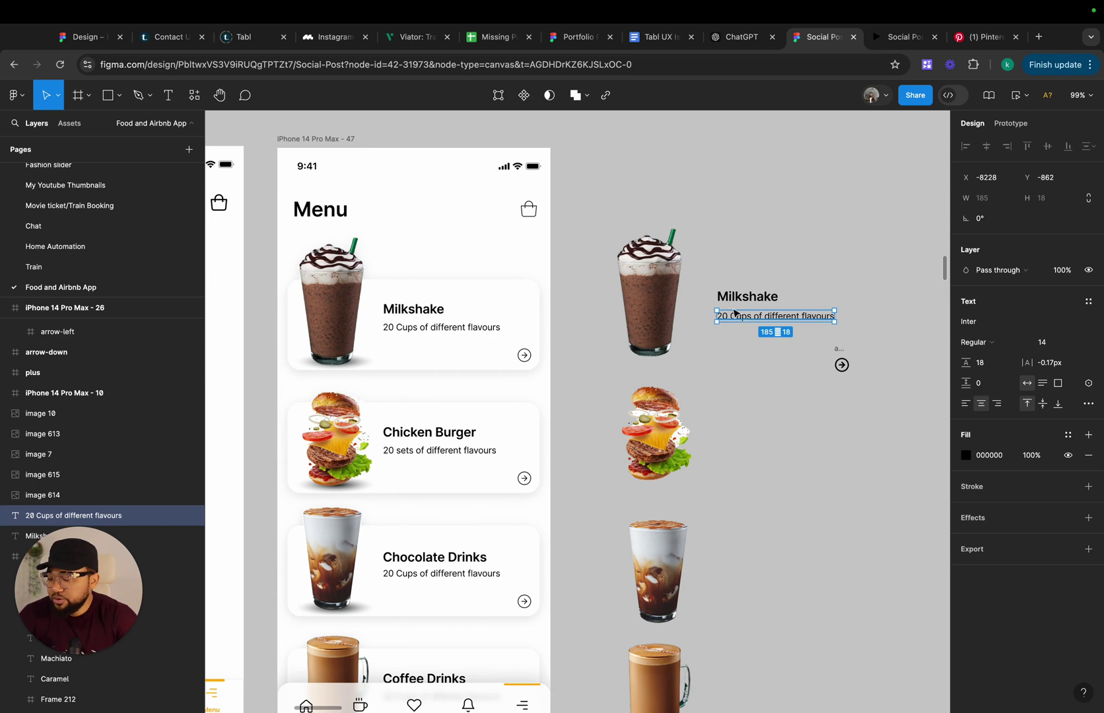
drag(715, 266, 858, 346)
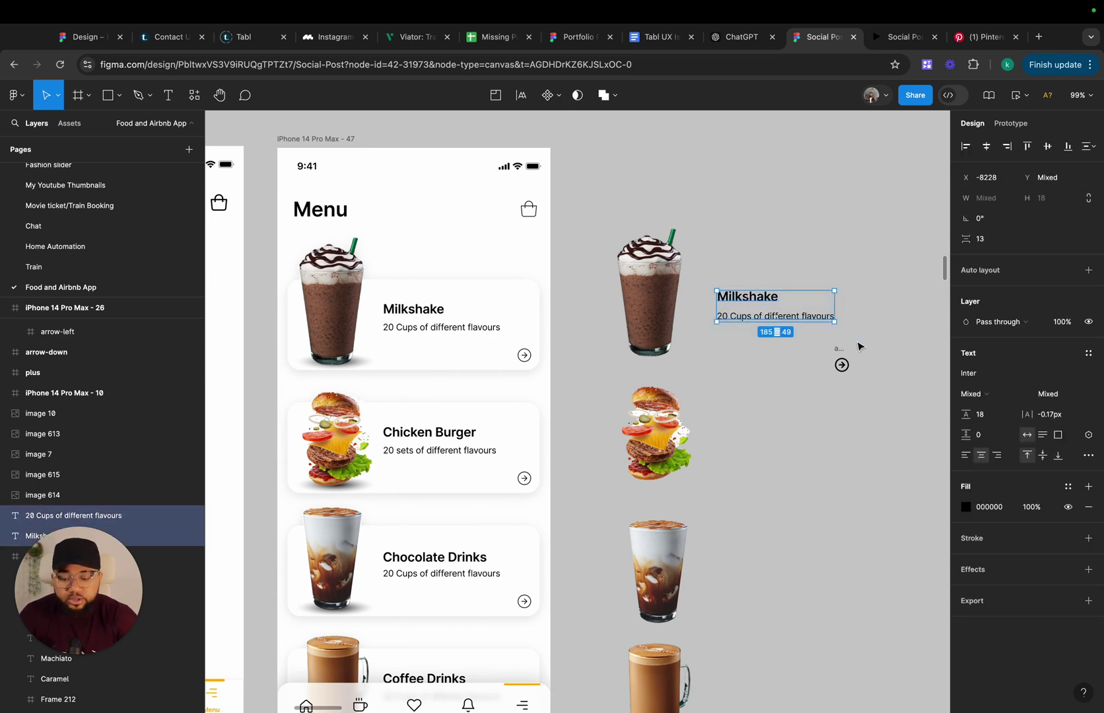
key(shift+a)
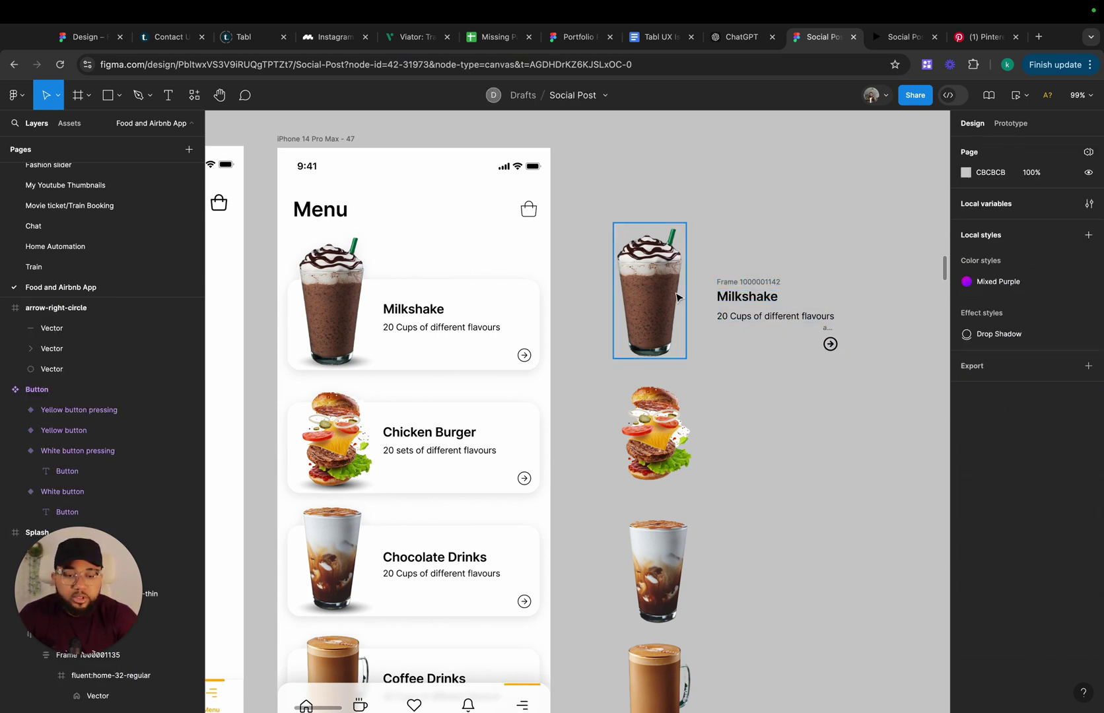
Move the copied milkshake image closer to its text and scale it down to about 96 by 179
drag(676, 297, 693, 299)
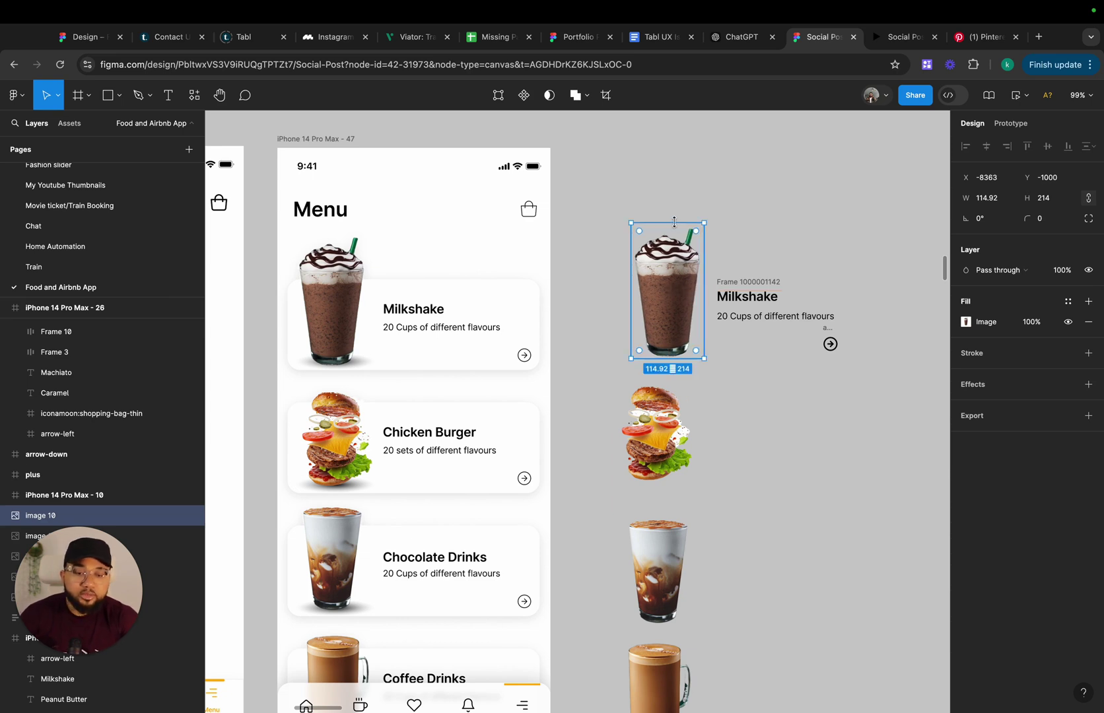
key(k)
drag(674, 222, 673, 234)
key(Escape)
key(Escape)
Try to wrap the copied milkshake image and its text frame in one auto layout, and undo the attempt
drag(552, 251, 783, 365)
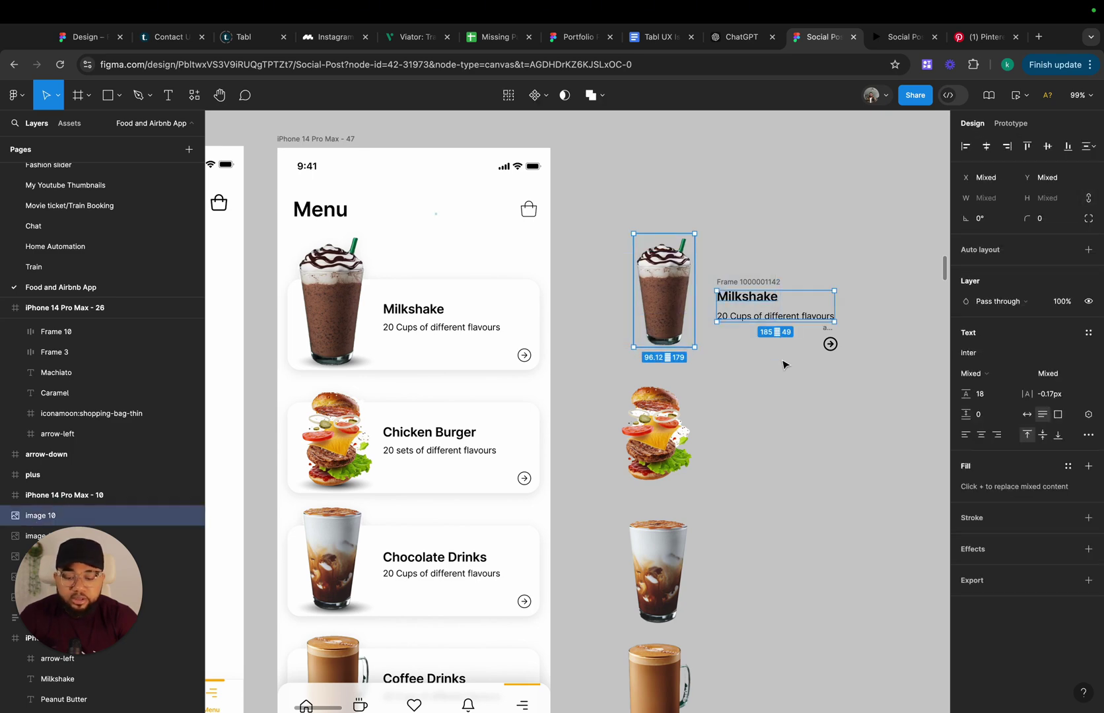
key(shift+a)
click(739, 285)
scroll(742, 314, down, 6)
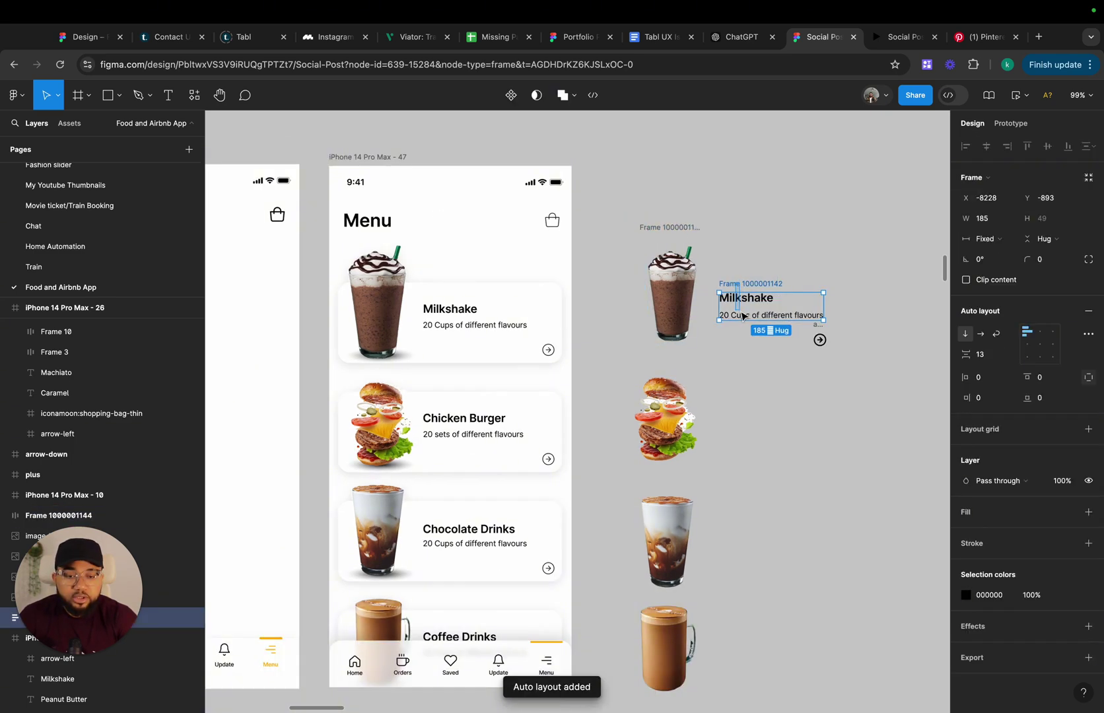
click(665, 357)
scroll(665, 356, right, 2)
scroll(664, 356, up, 2)
scroll(665, 356, up, 5)
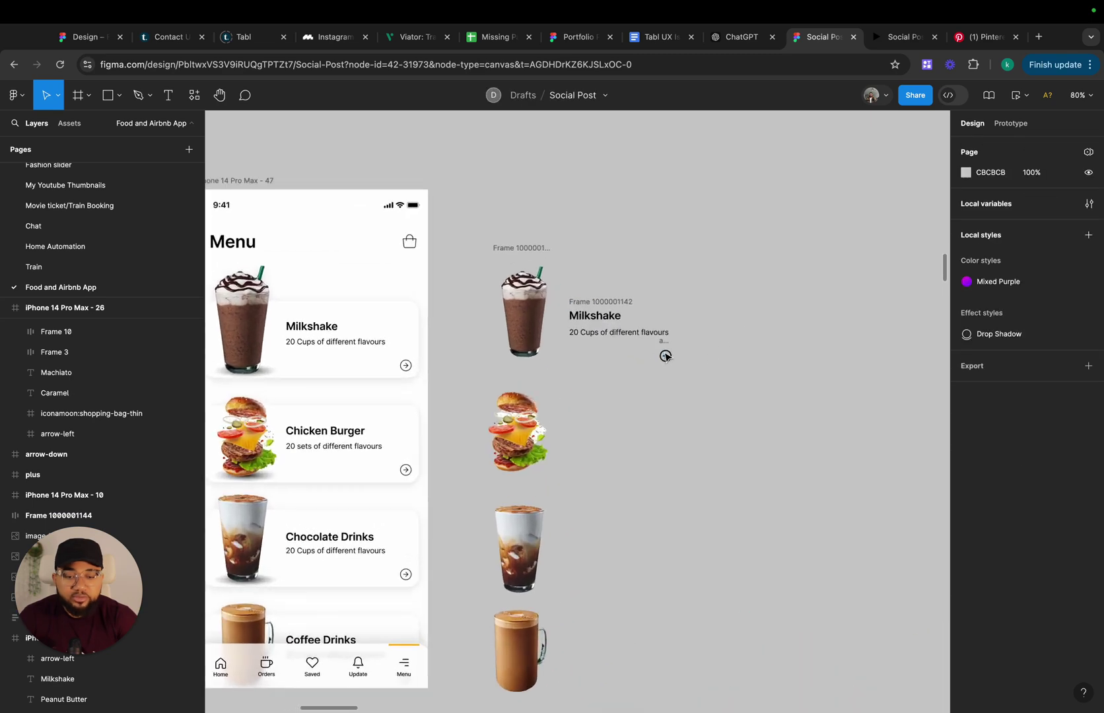
key(super+z)
key(super+z)
key(super+z)
key(super+z)
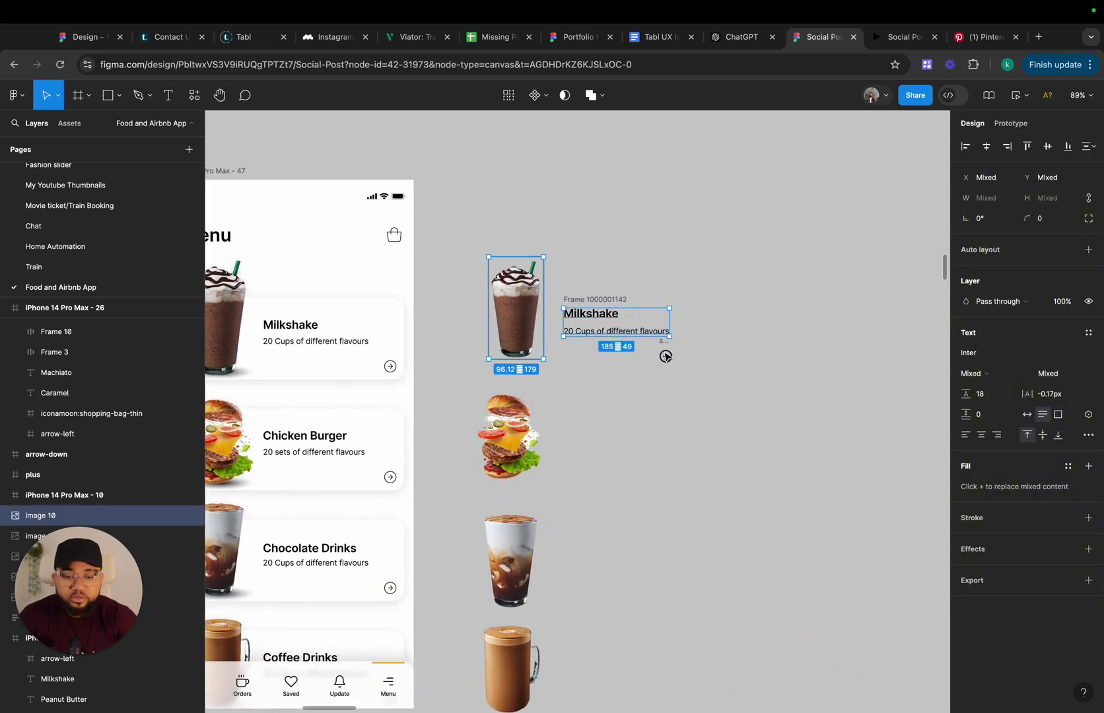
Move the arrow icon and burger image out of the way and wrap the milkshake image and text frame in a horizontal auto layout
drag(665, 348, 690, 469)
drag(492, 423, 575, 580)
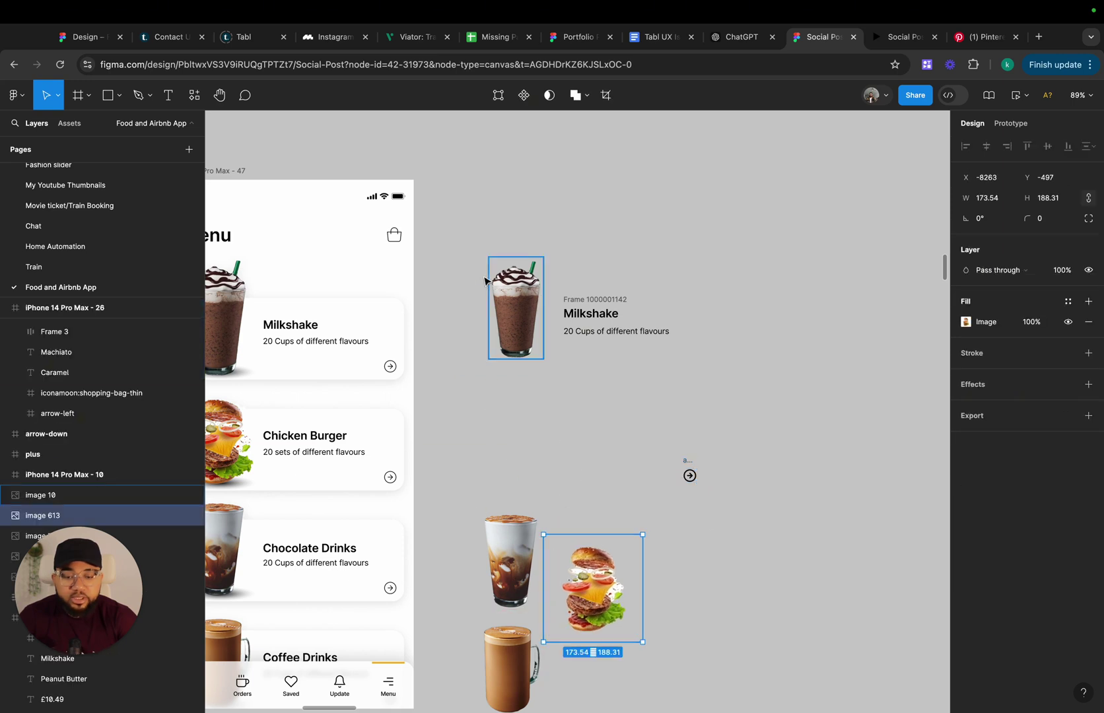
drag(456, 219, 809, 441)
key(shift+a)
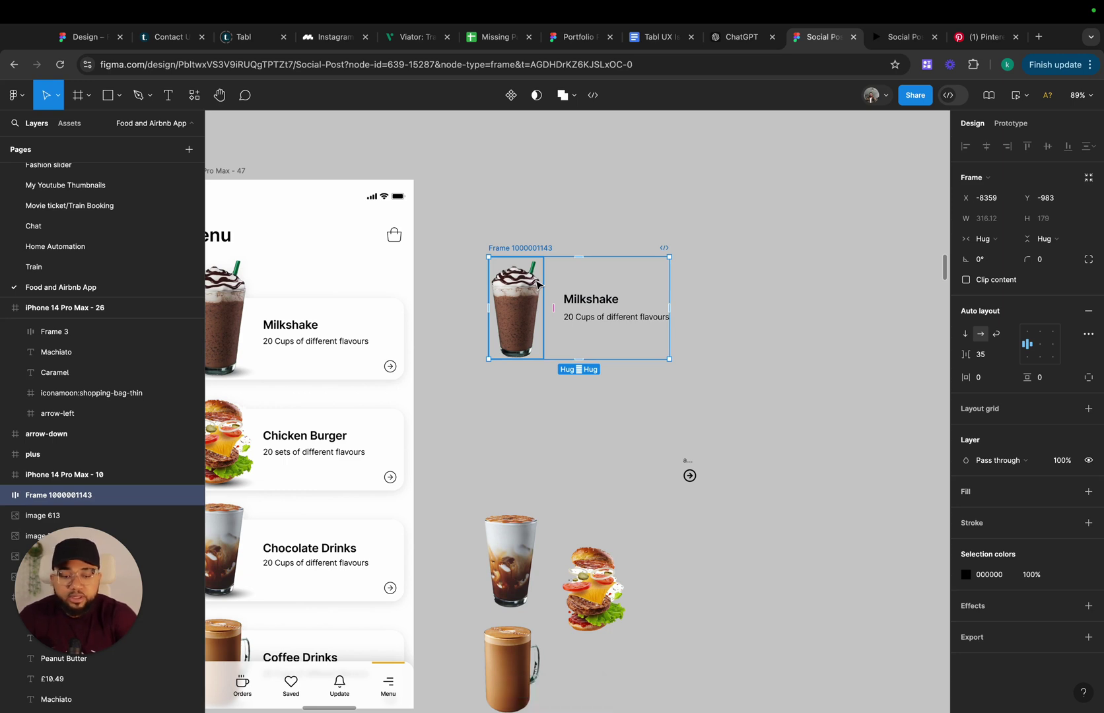
Add the arrow icon to the milkshake auto layout, give it absolute position and align it to the frame's bottom edge
drag(689, 466, 645, 342)
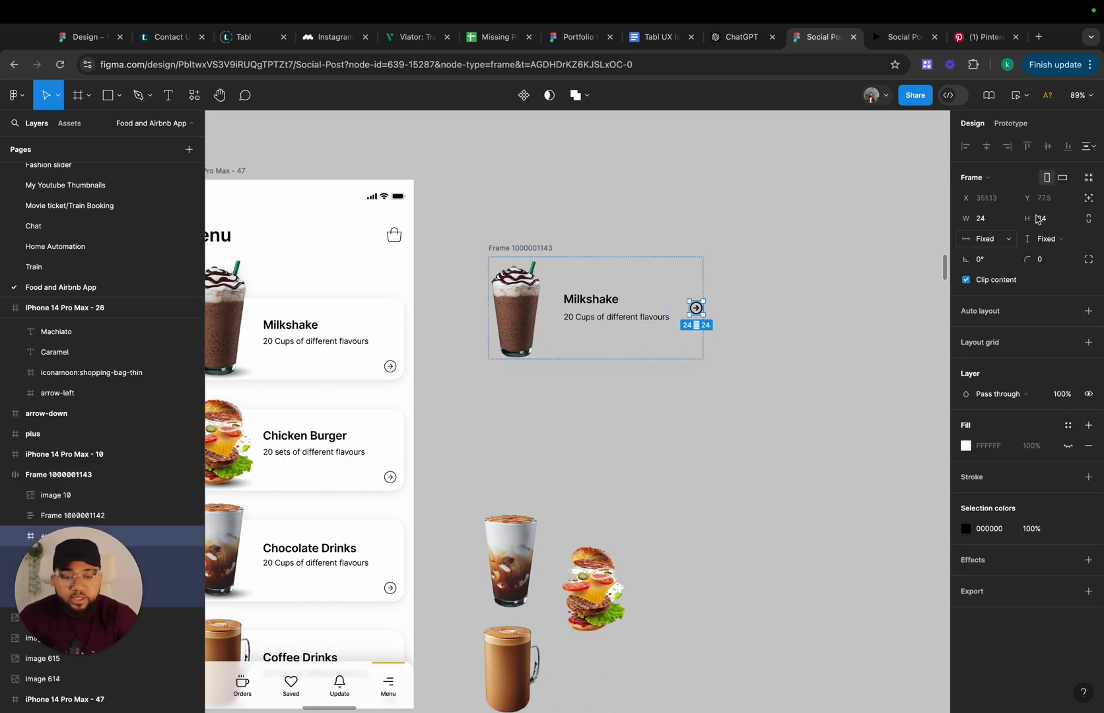
click(1080, 200)
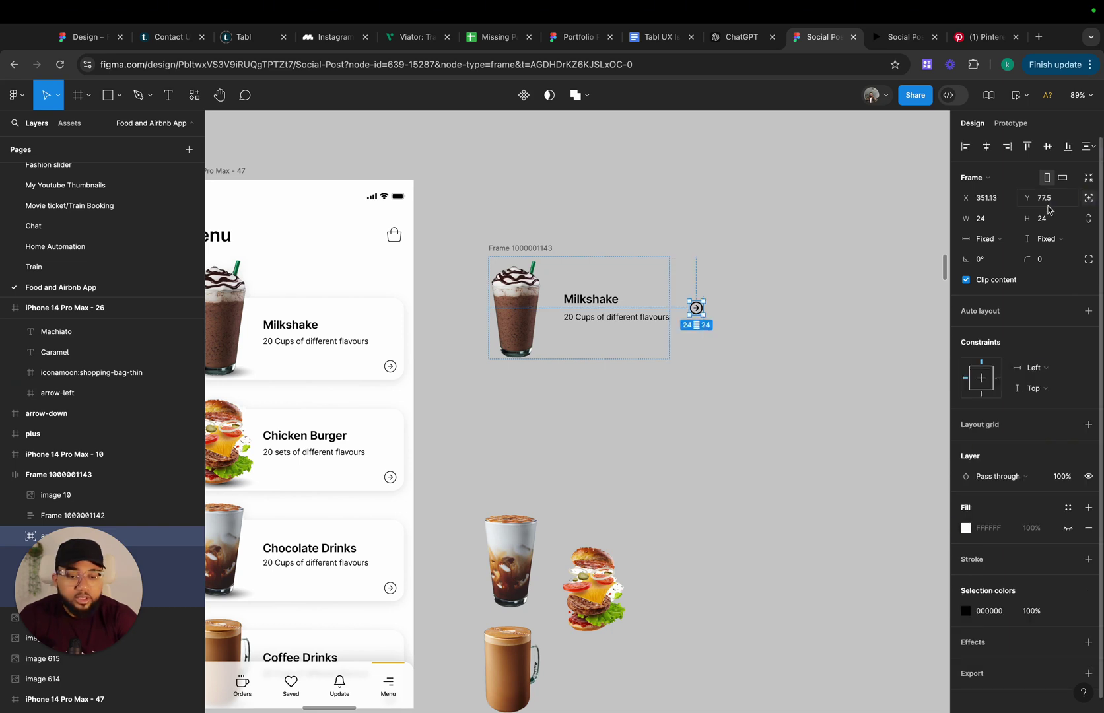
click(1068, 148)
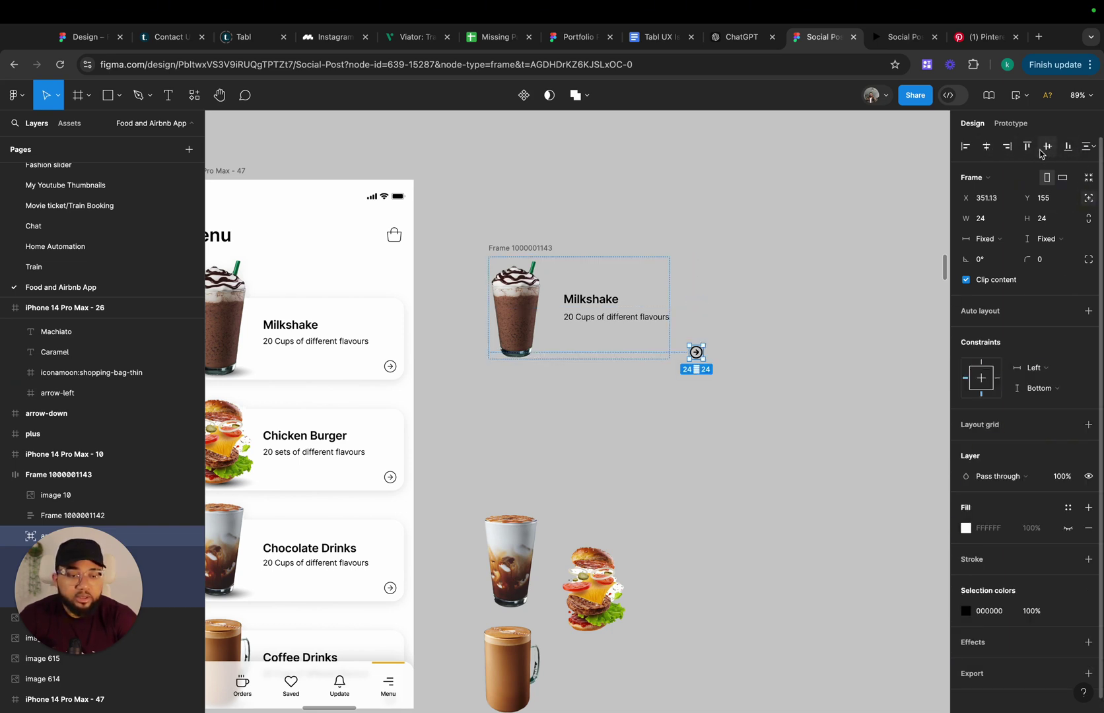
Align the absolutely positioned arrow icon to the right edge of the milkshake frame
click(1006, 147)
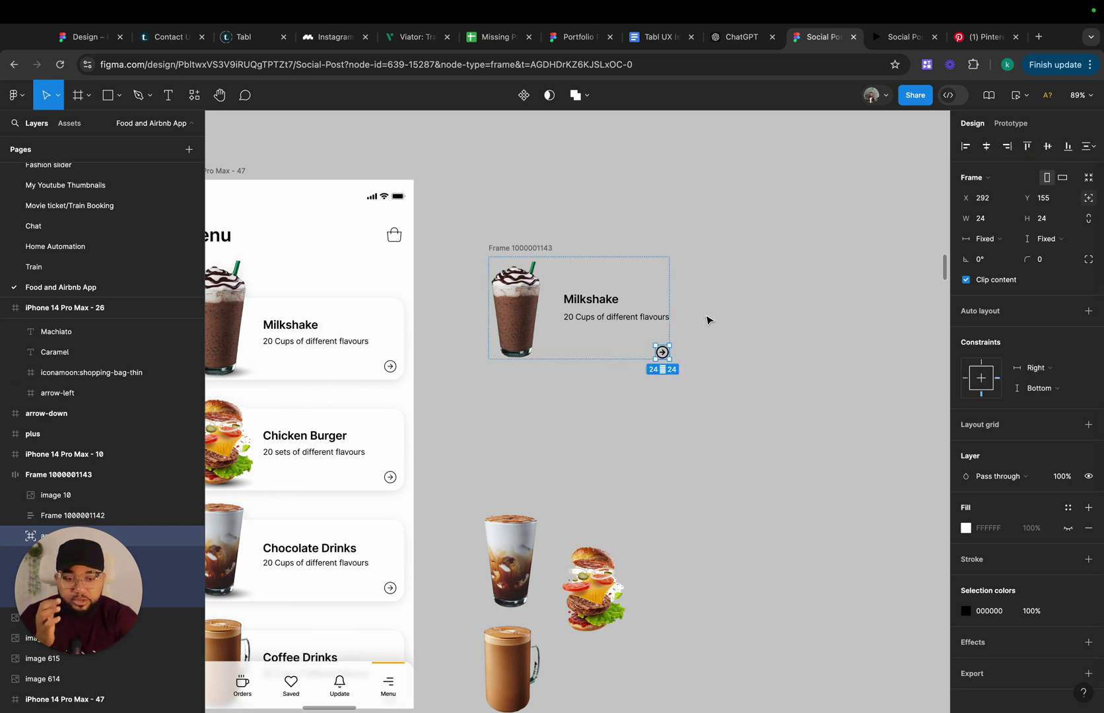
Set the milkshake auto layout's horizontal padding to 20 and widen the frame to 468
click(564, 270)
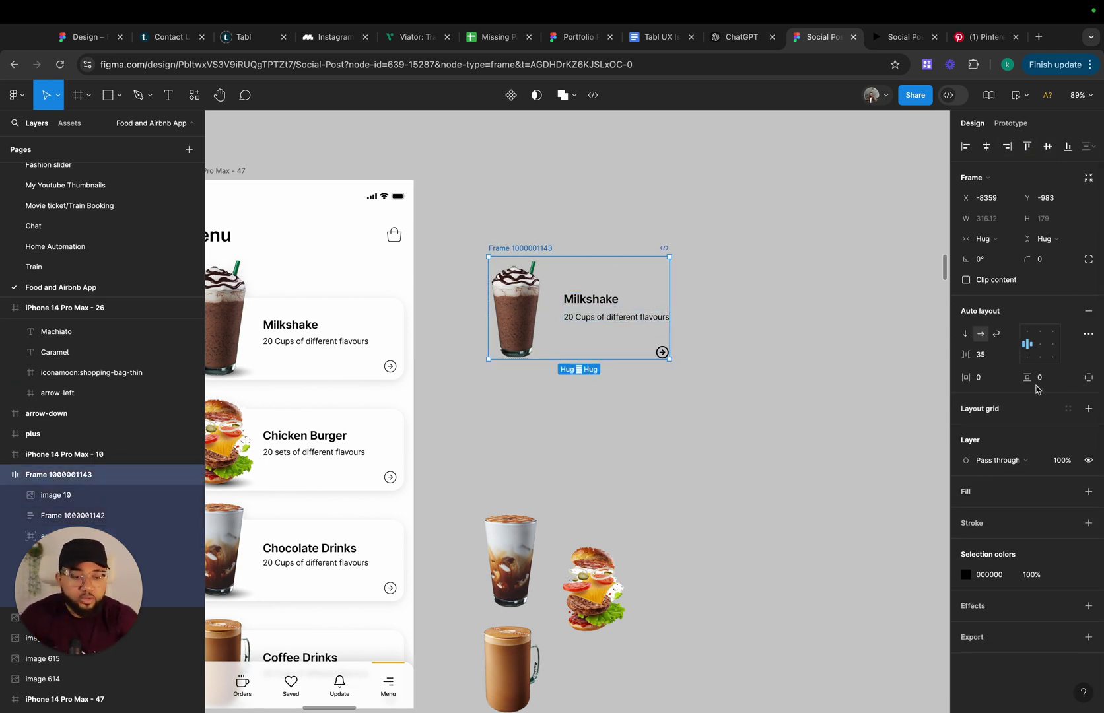
click(988, 378)
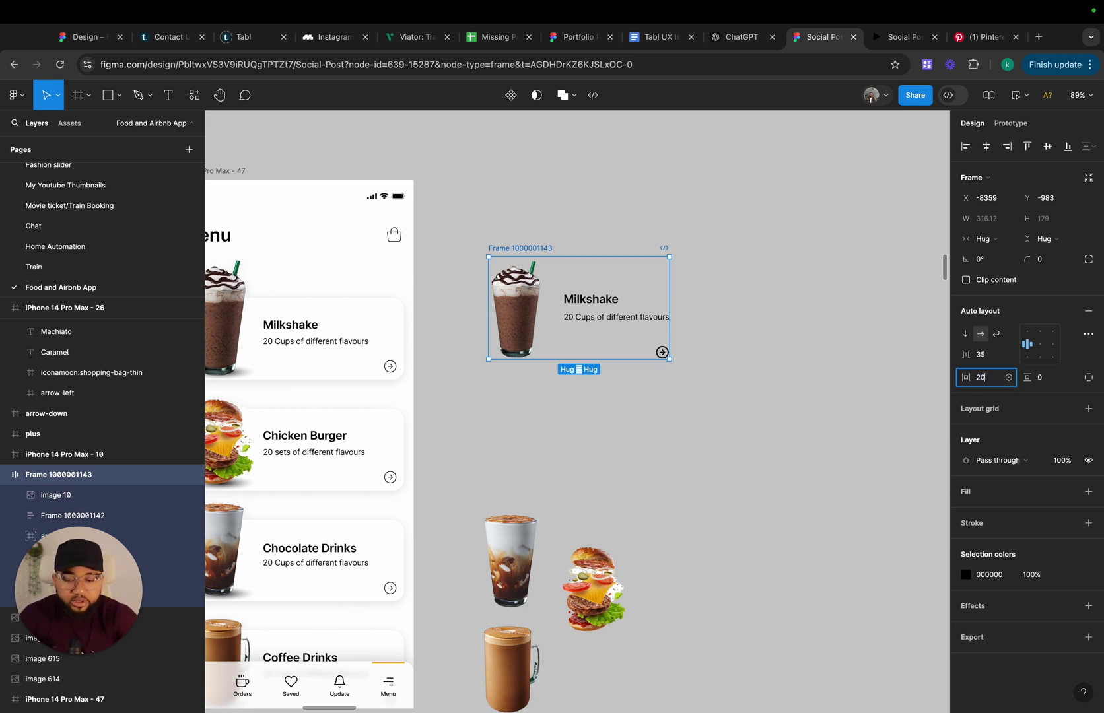
text(20)
key(Return)
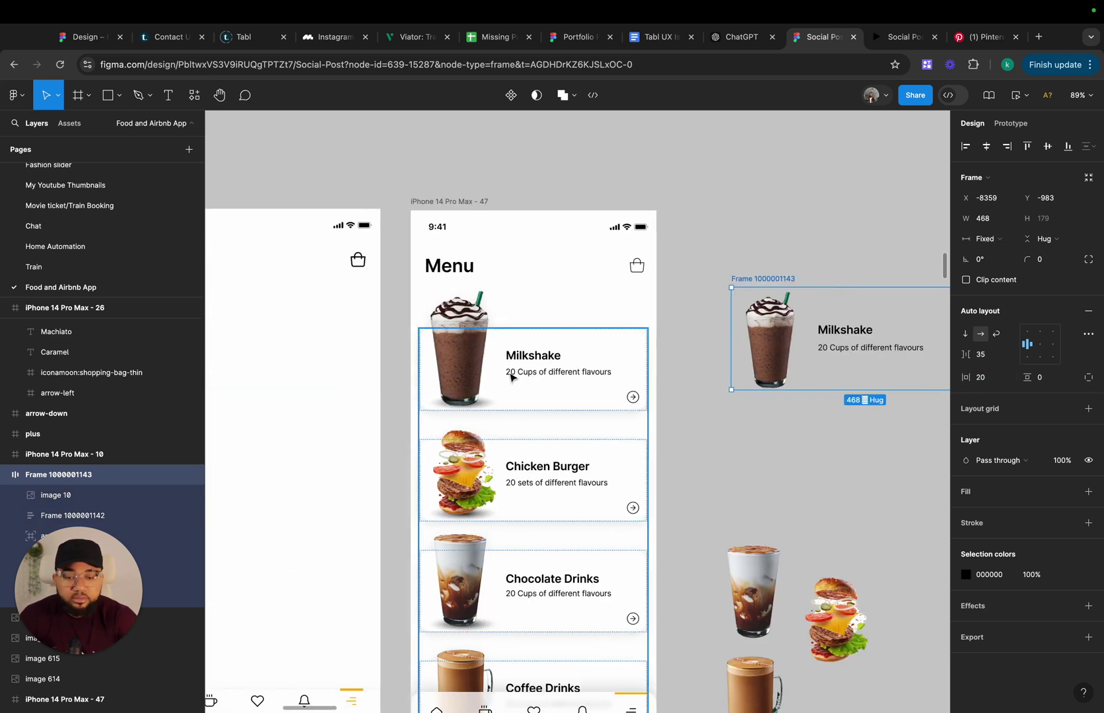
scroll(511, 378, right, 3)
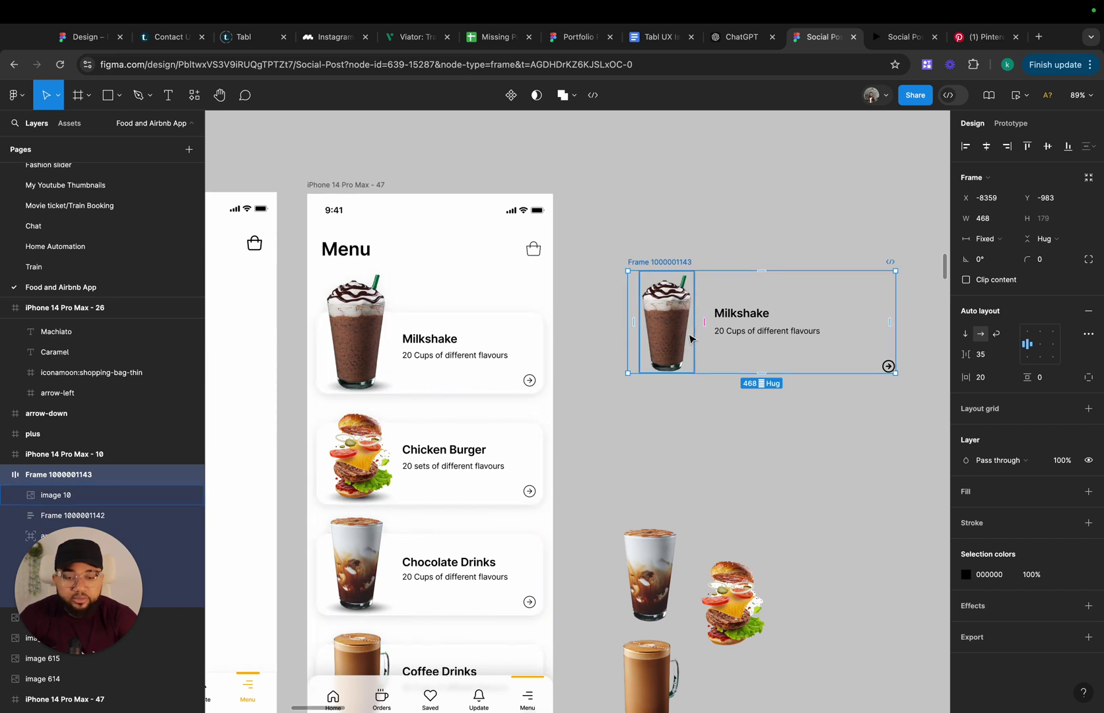
click(671, 341)
click(728, 358)
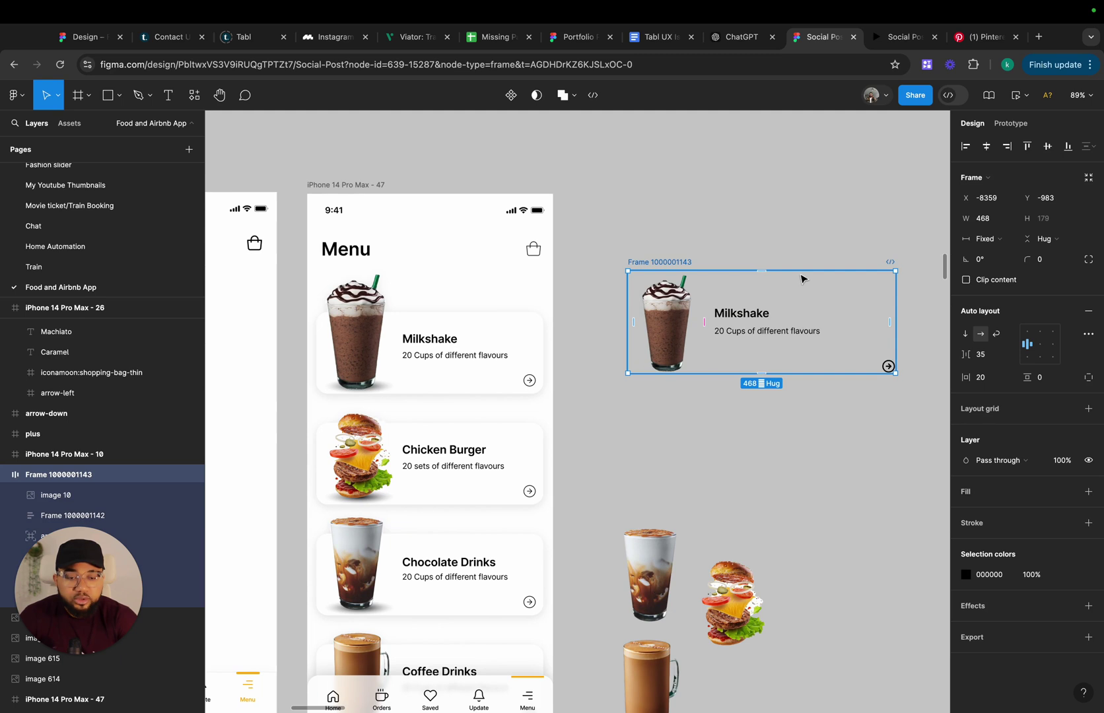
drag(800, 271, 803, 311)
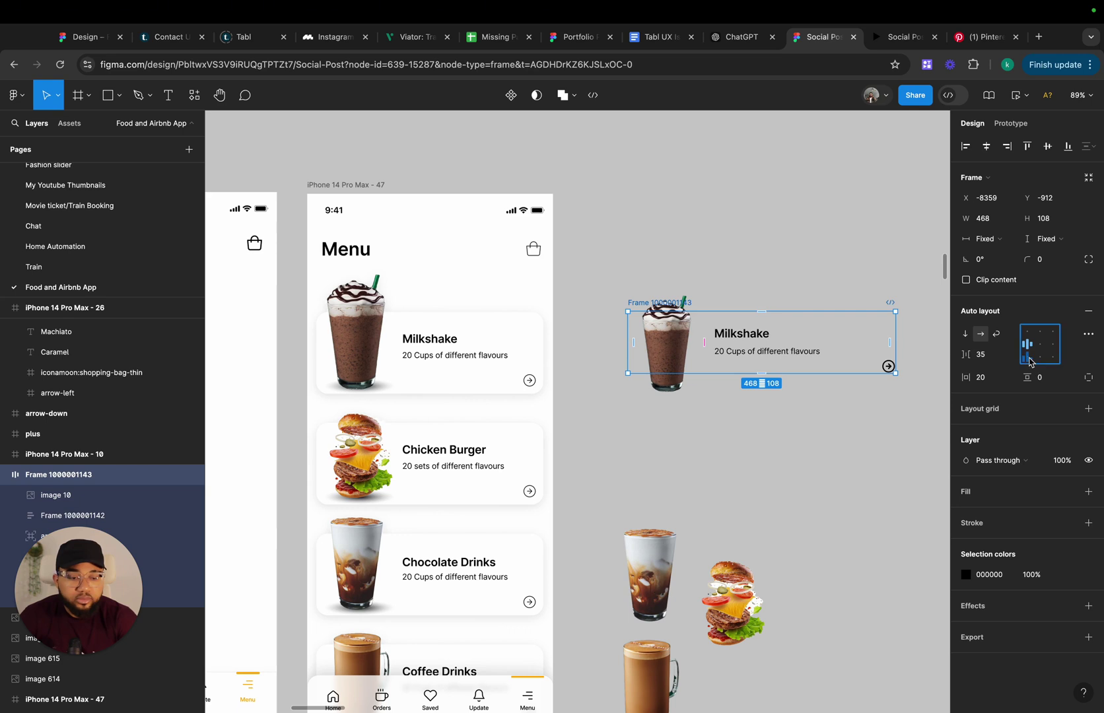
click(1027, 357)
drag(761, 311, 761, 306)
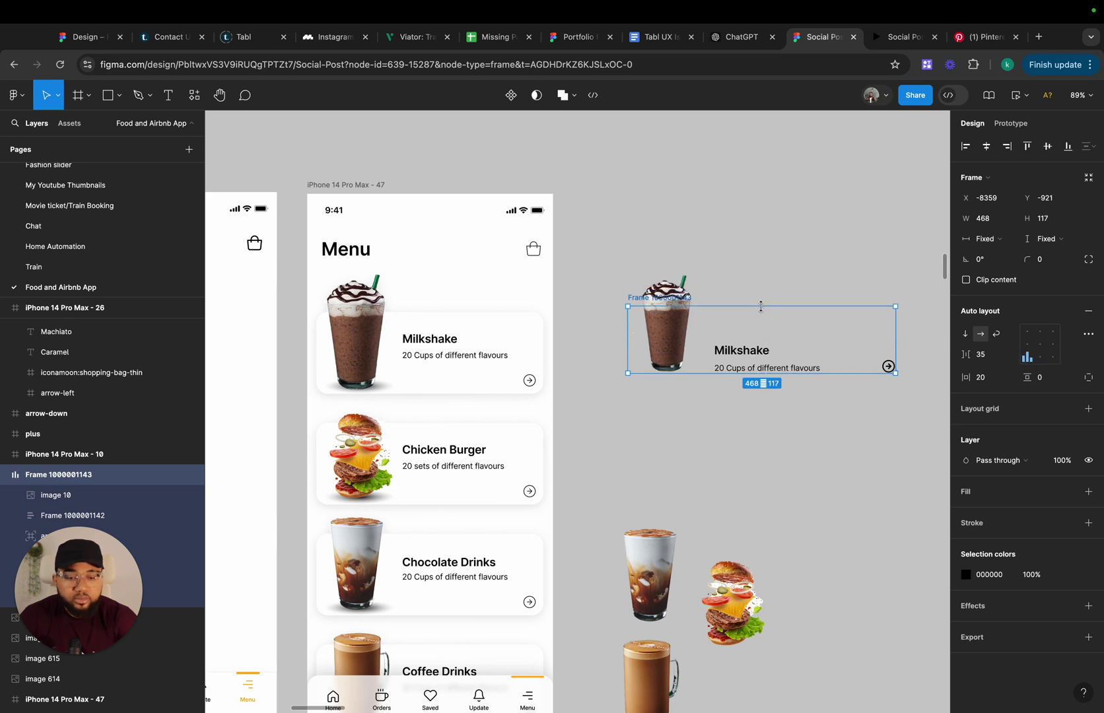
click(1027, 343)
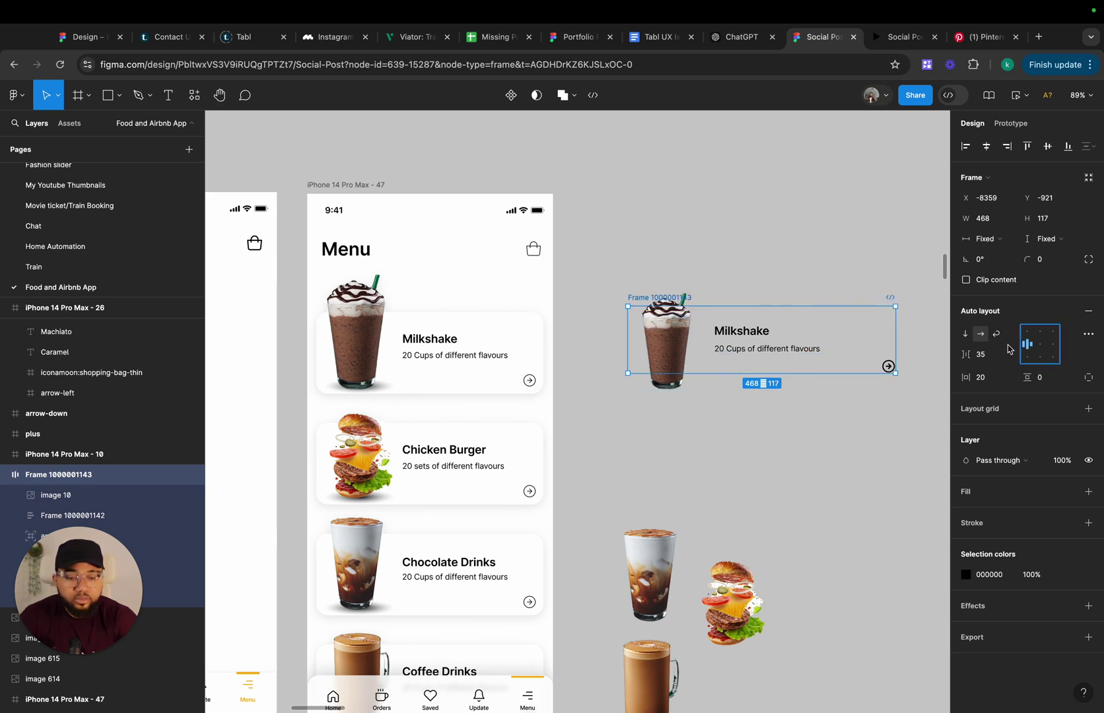
key(super+z)
key(super+z)
key(super+z)
key(super+z)
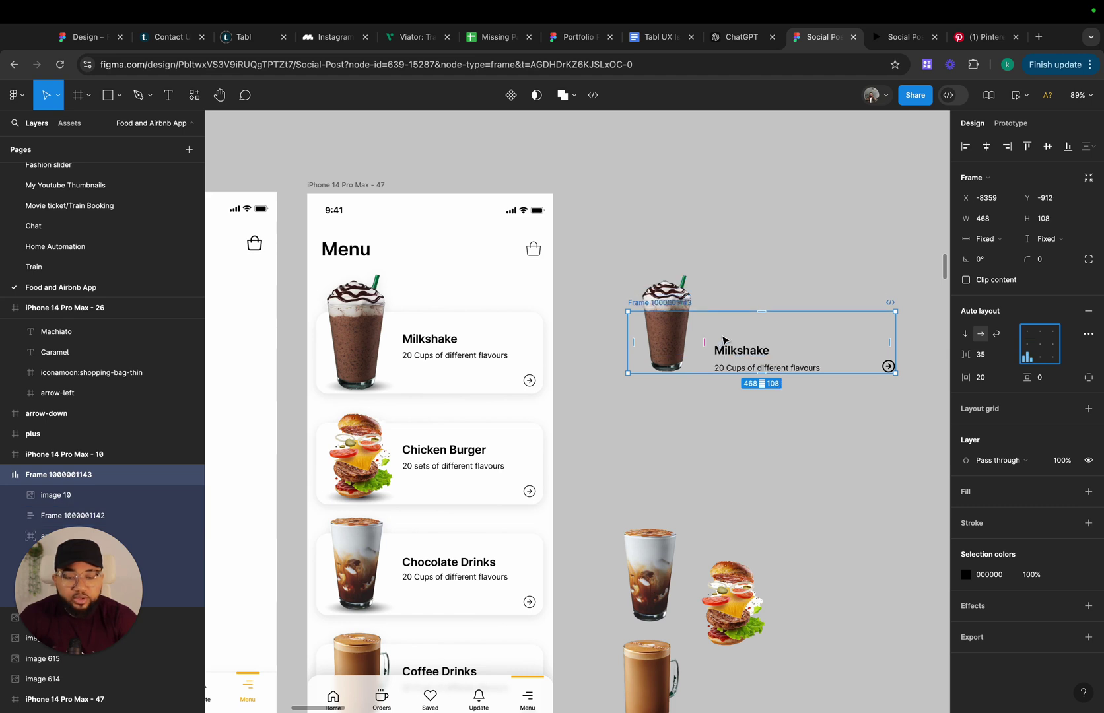
Give the milkshake image an absolute position at X 8, Y -45 in the card frame, with the frame's height fixed at 150
click(667, 323)
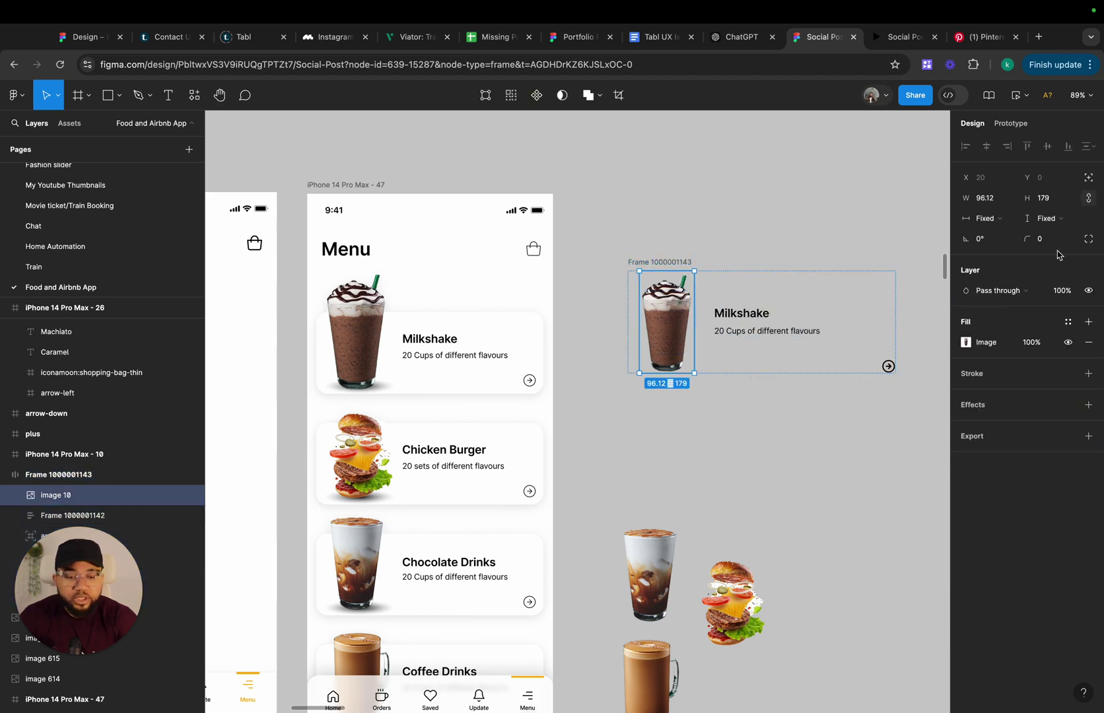
click(1089, 179)
key(Escape)
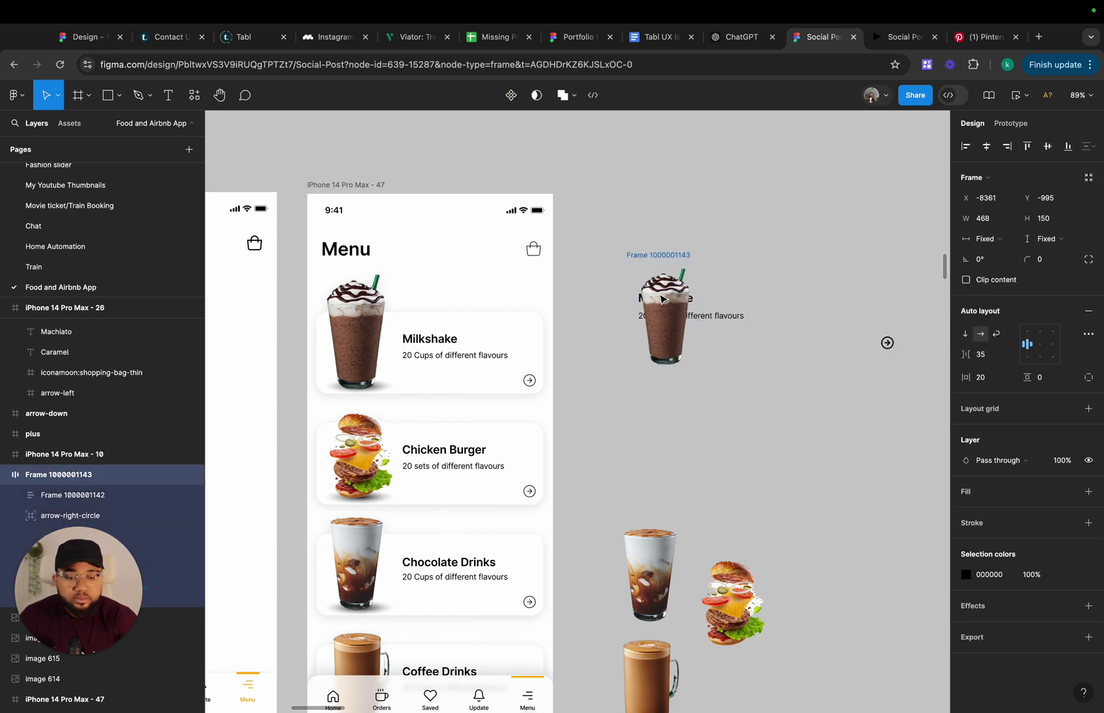
click(664, 328)
drag(664, 330, 655, 310)
key(Escape)
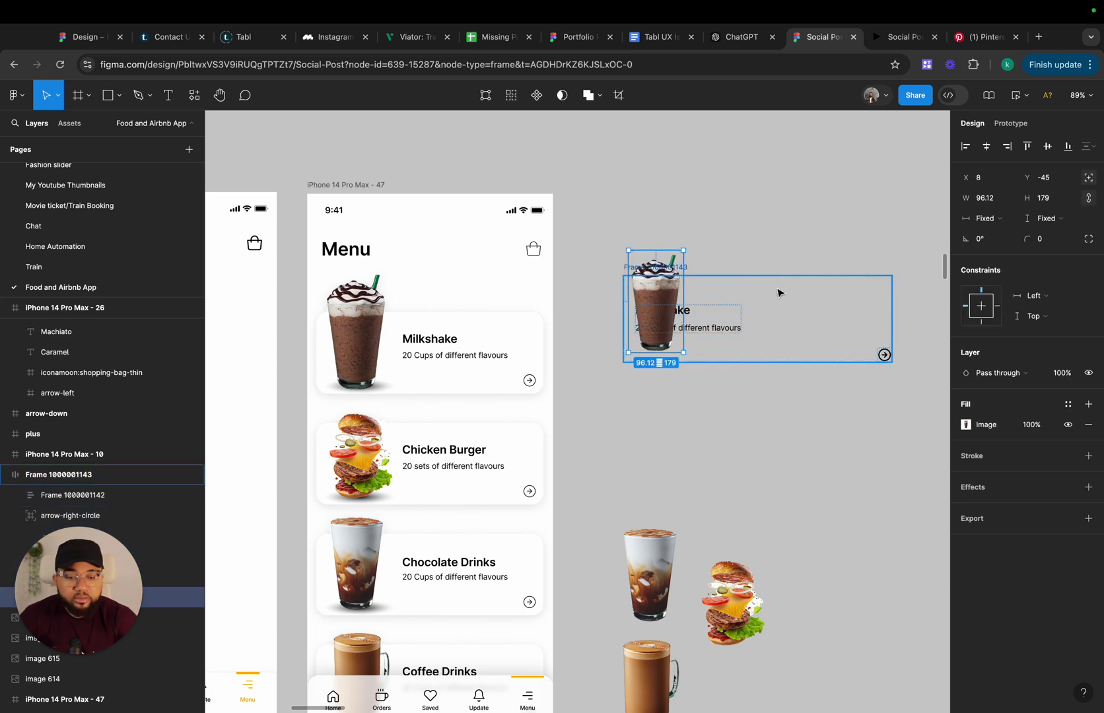
Fill the Milkshake card frame with the White colour style and set its corner radius to 10
click(1088, 491)
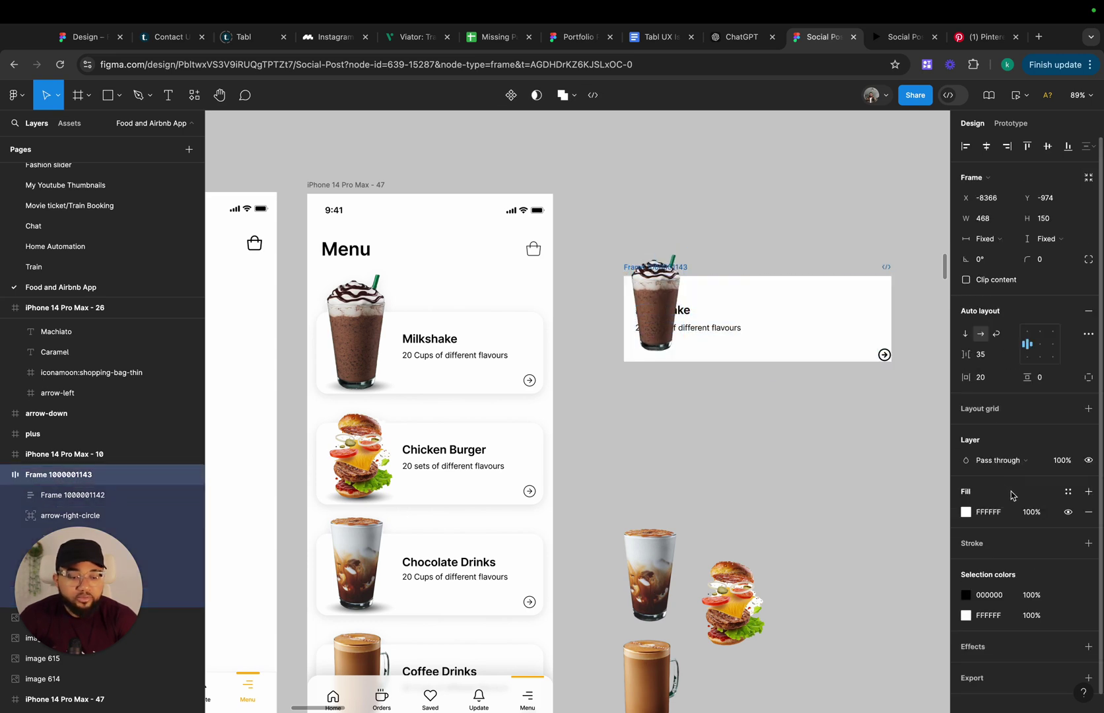
click(1068, 491)
click(832, 489)
click(1047, 259)
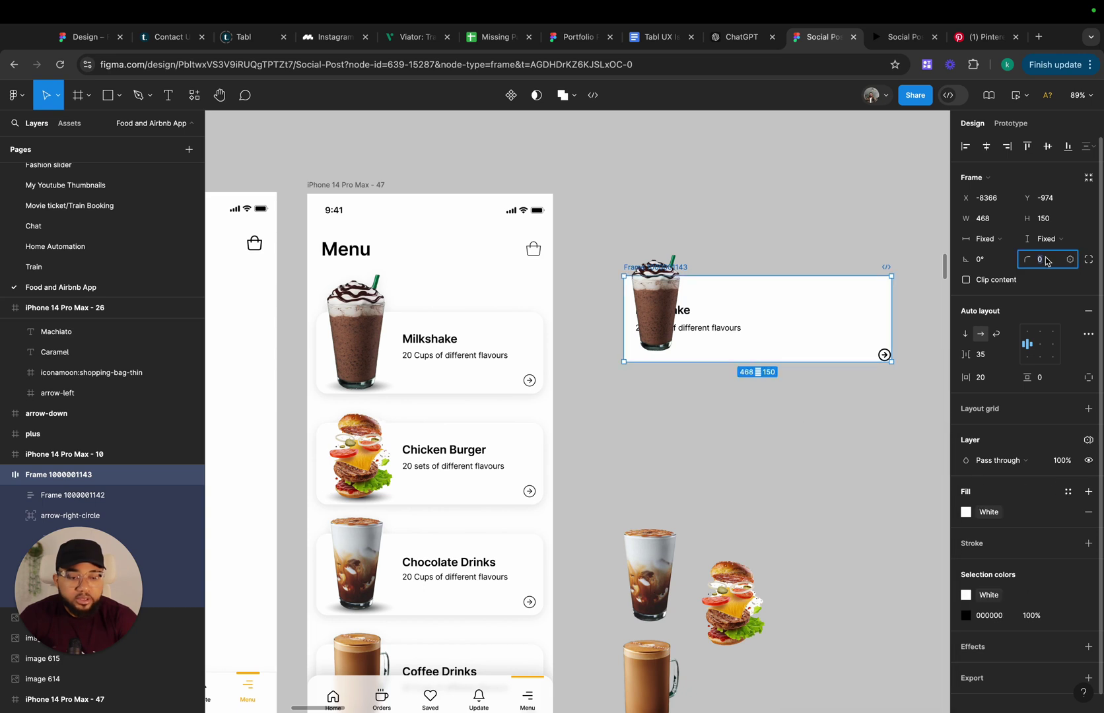
key(Return)
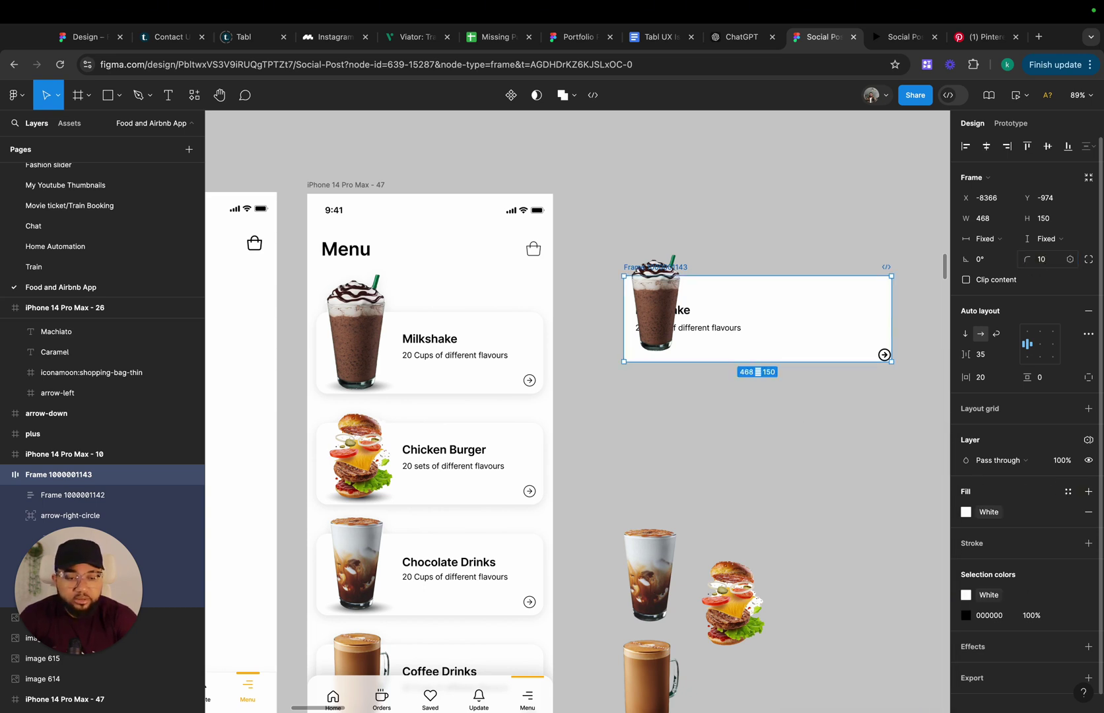
click(777, 439)
Increase the card's left padding to 118 so that the Milkshake text clears the drink image
click(714, 313)
scroll(707, 310, up, 1)
click(713, 317)
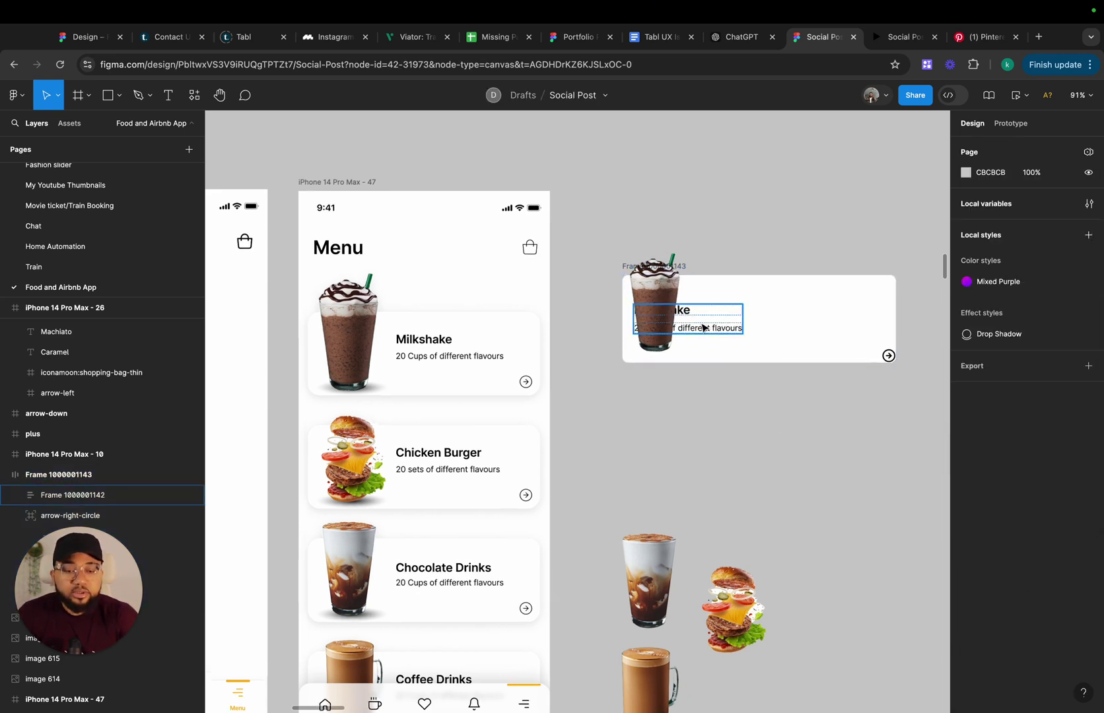
key(Escape)
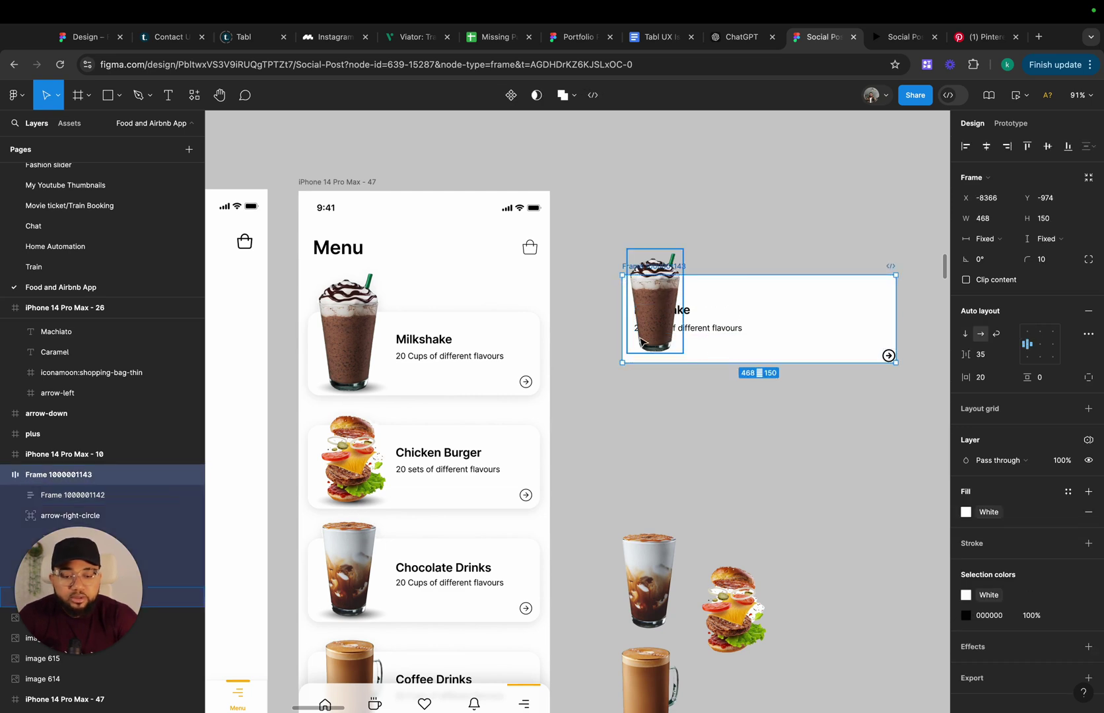
drag(629, 322, 686, 325)
click(711, 435)
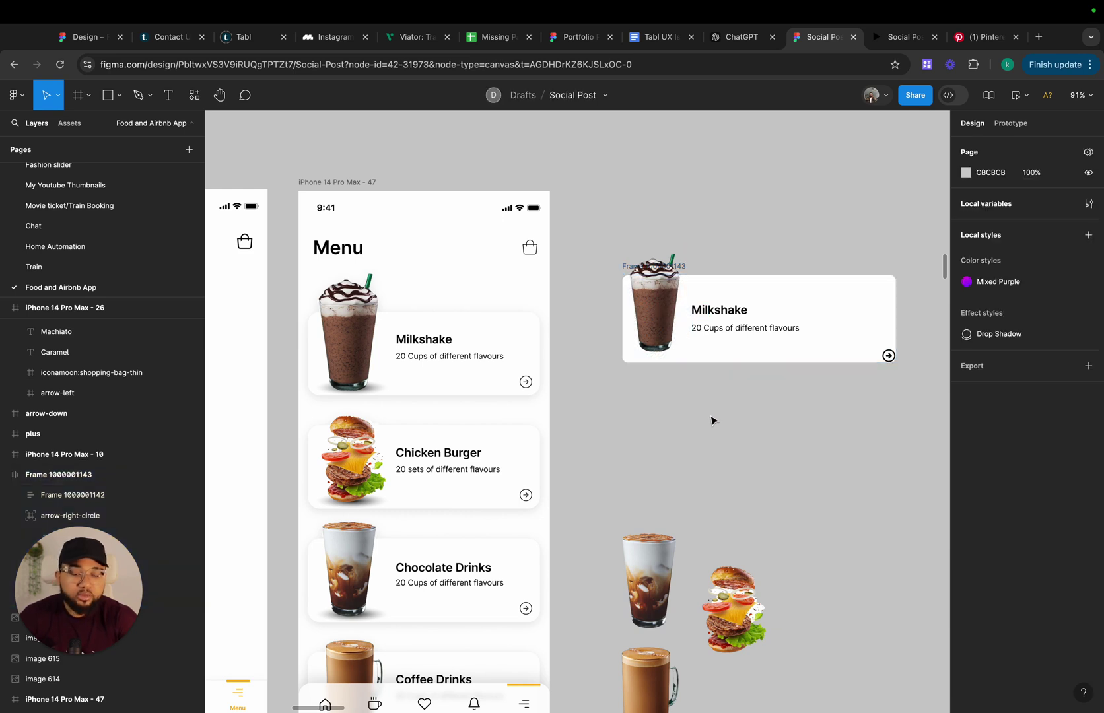
Move the arrow icon inward from the card's lower-right corner to X 427, Y 110
scroll(667, 297, up, 2)
click(645, 288)
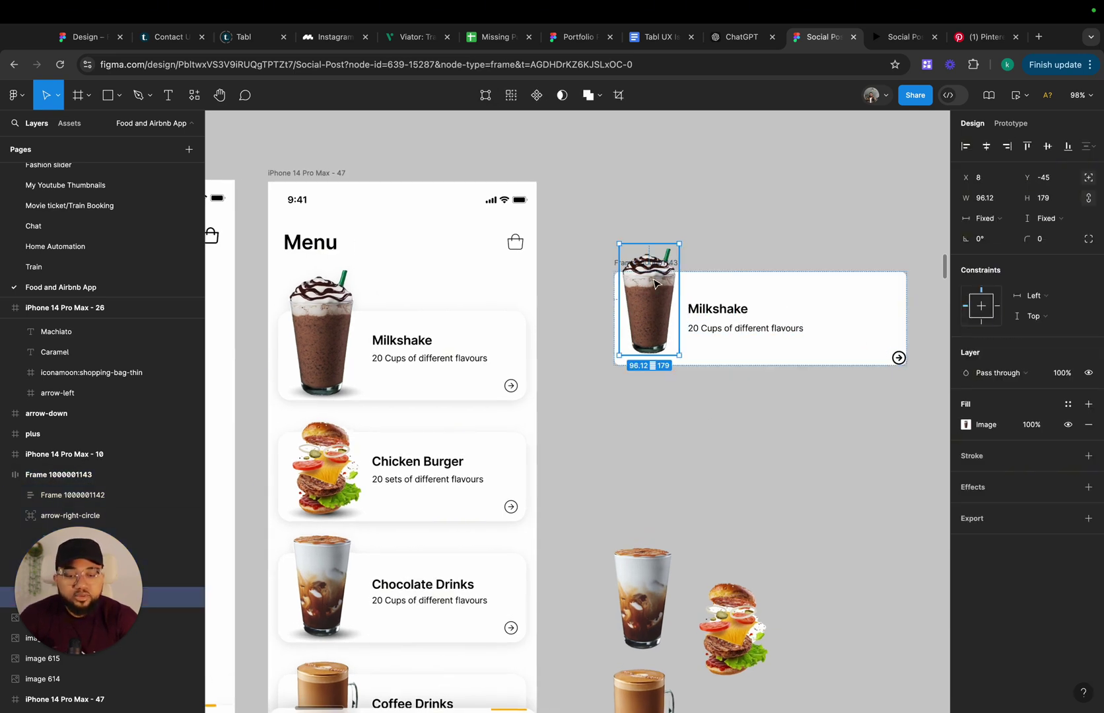
scroll(778, 374, up, 2)
scroll(778, 374, right, 3)
click(825, 389)
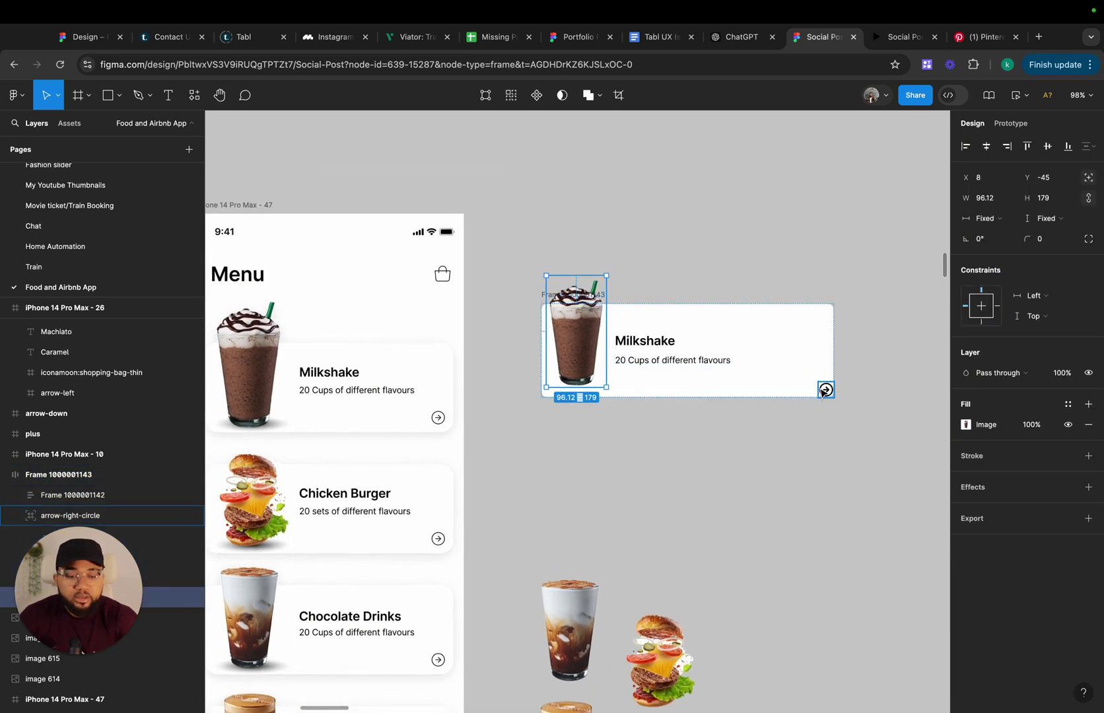
drag(826, 390, 815, 383)
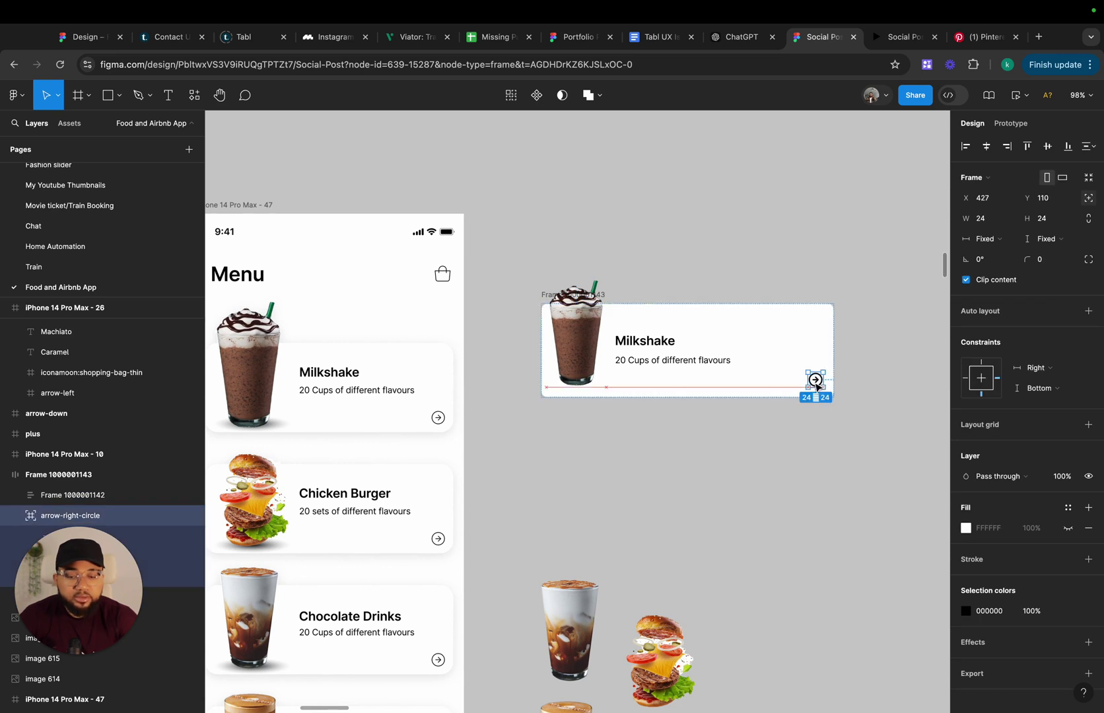
click(759, 452)
Place the Milkshake card under the Menu heading of the white Splash screen at X 13, Y 179 and narrow it to 390
scroll(755, 449, down, 3)
drag(670, 344, 618, 344)
scroll(594, 402, left, 5)
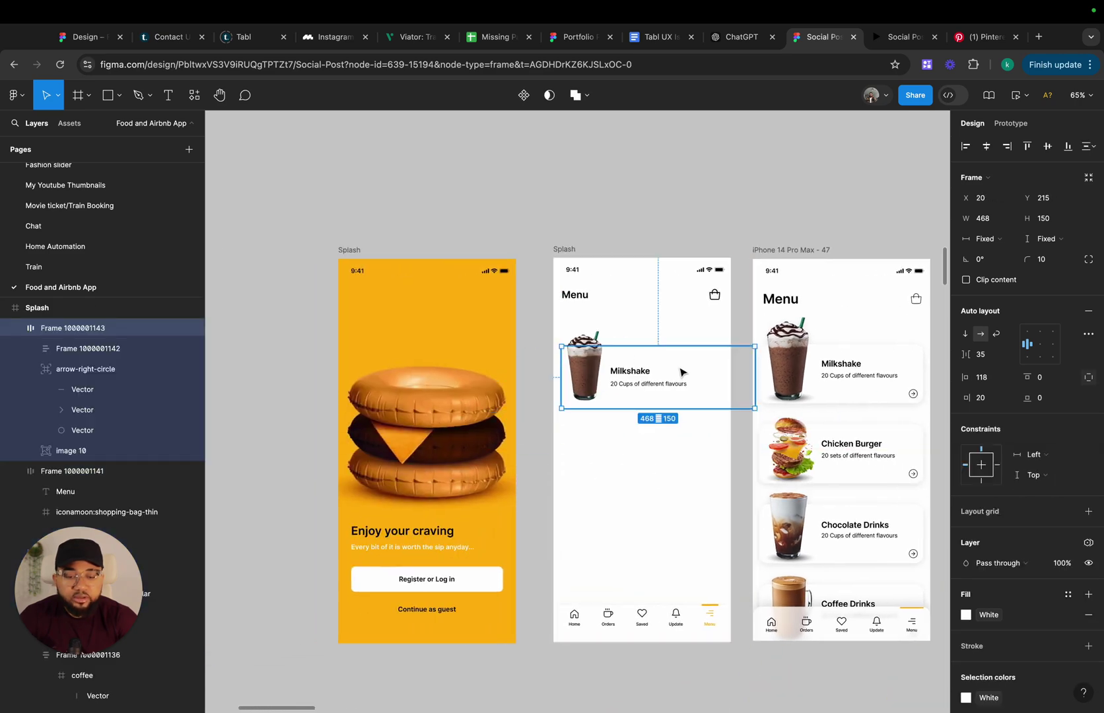
scroll(779, 339, up, 5)
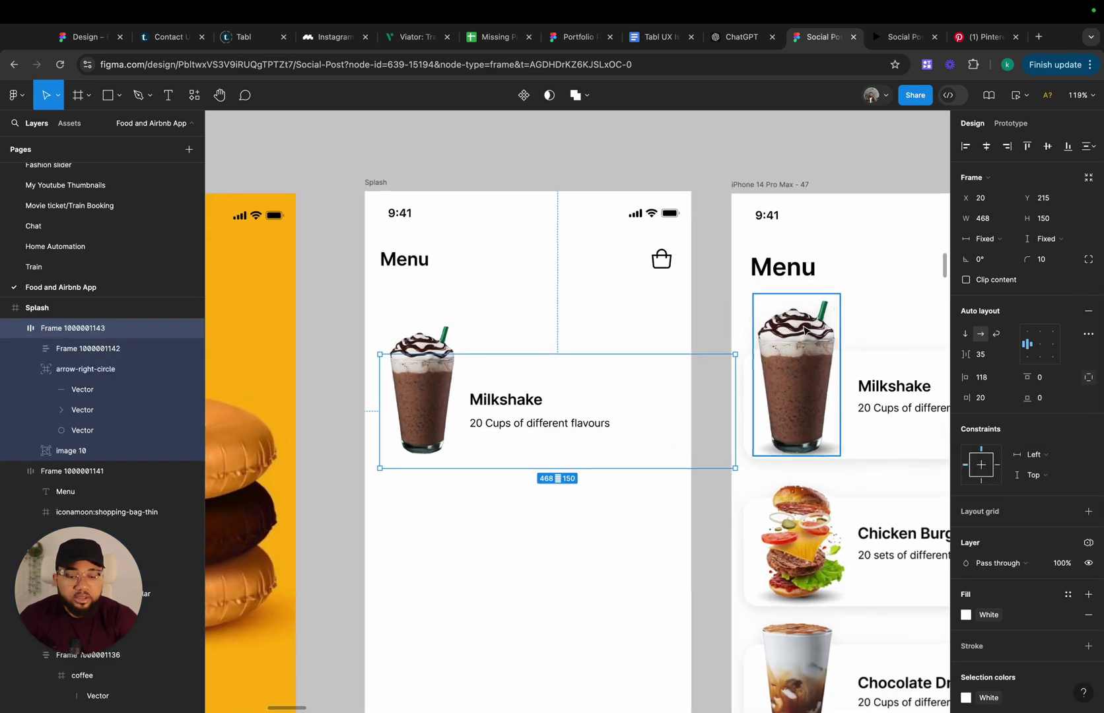
drag(738, 390, 675, 390)
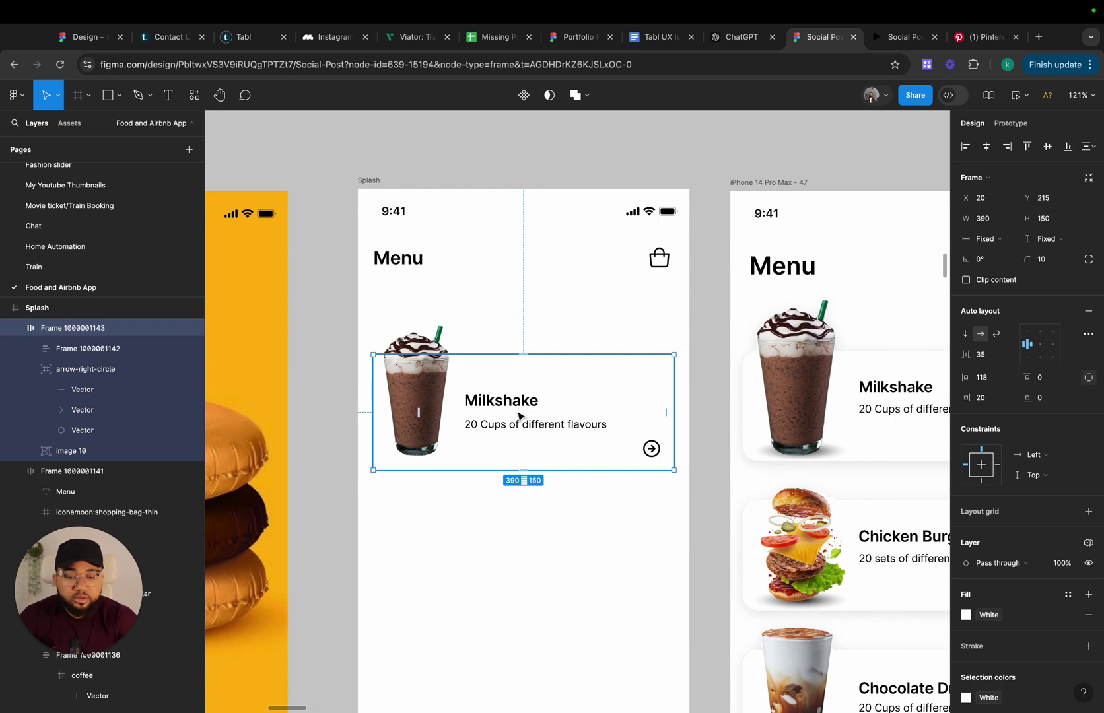
drag(472, 459, 467, 430)
Add a drop shadow to the Milkshake card with blur 20 and black at 5% opacity
scroll(1010, 607, down, 3)
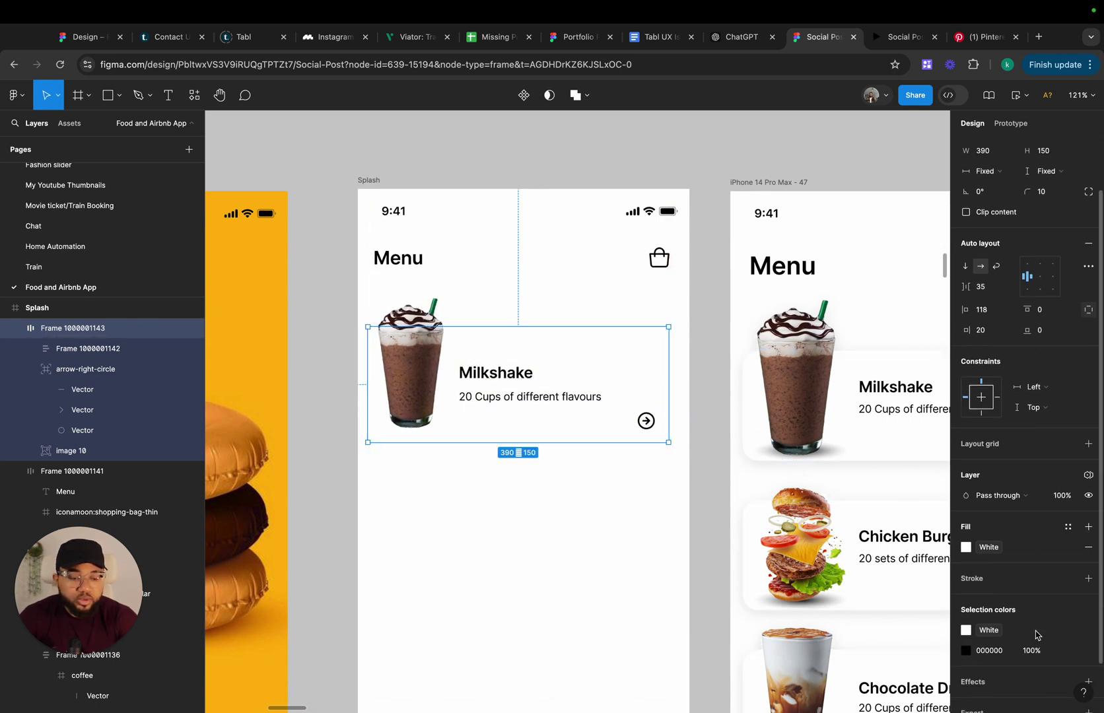
scroll(1026, 647, down, 2)
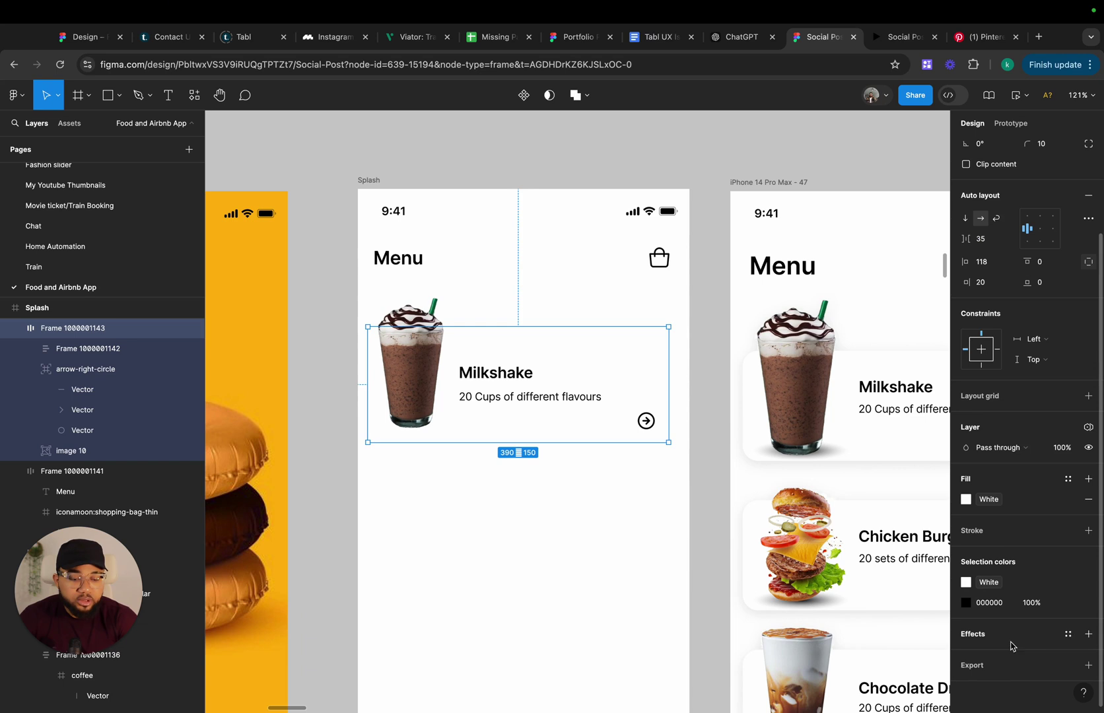
click(1010, 639)
click(965, 655)
click(908, 615)
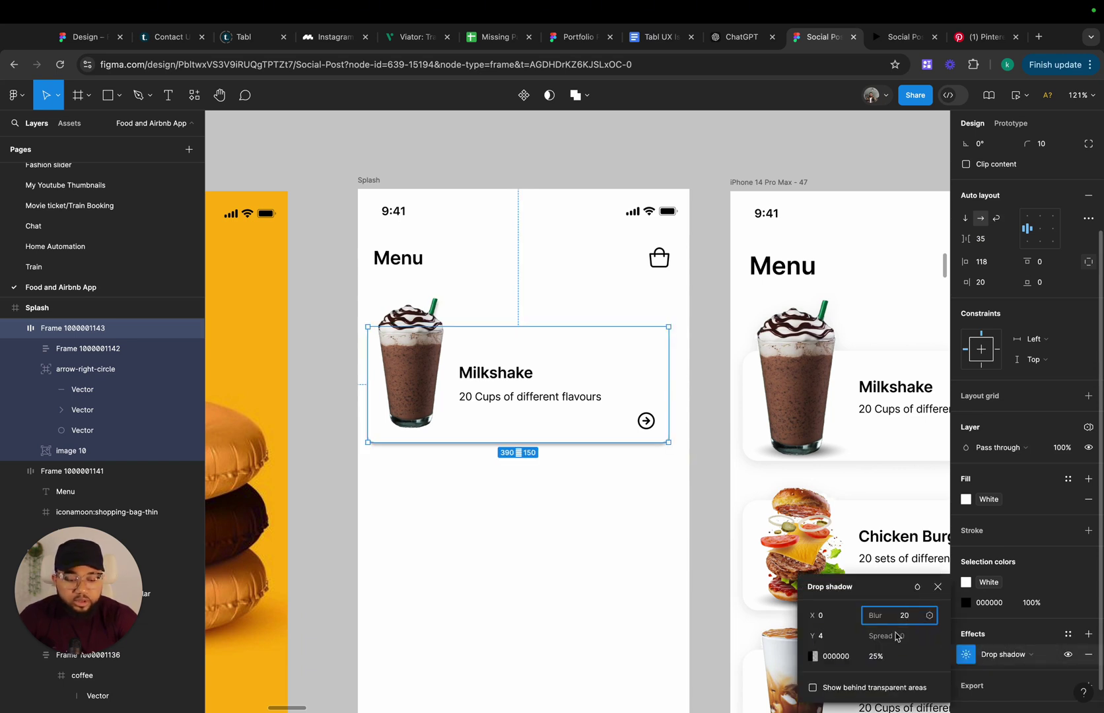
click(878, 656)
text(5)
key(Return)
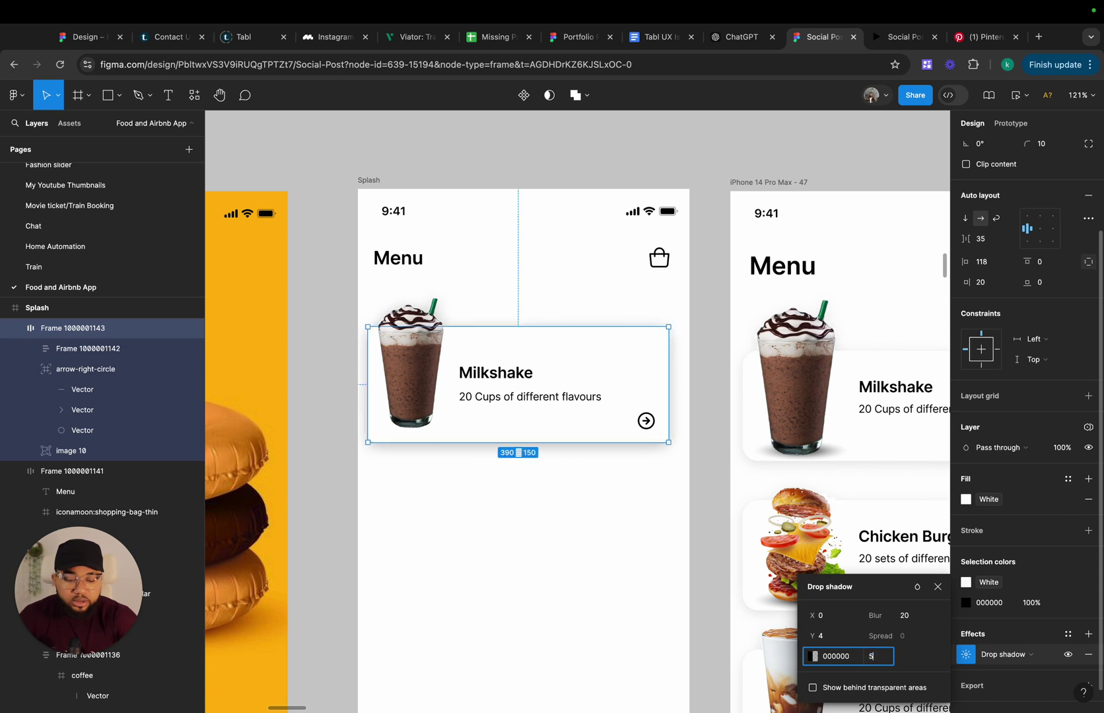
click(726, 584)
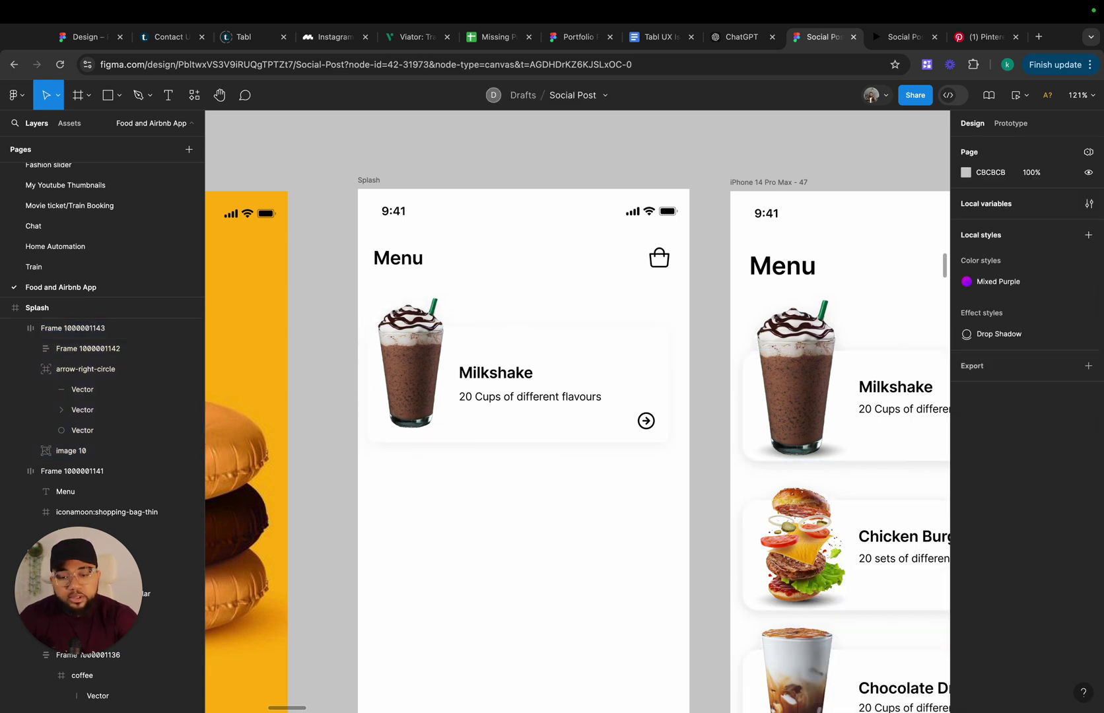
Add an inside stroke of weight 1 to the Milkshake card using the Grey 50 colour style
click(598, 374)
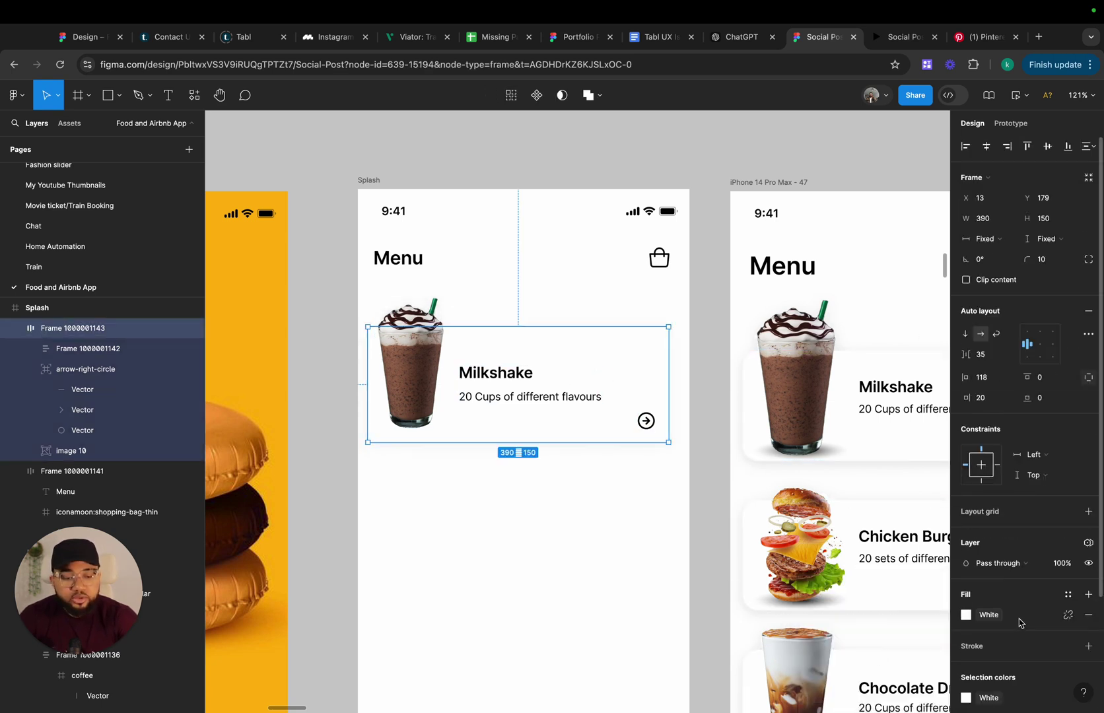
click(1069, 646)
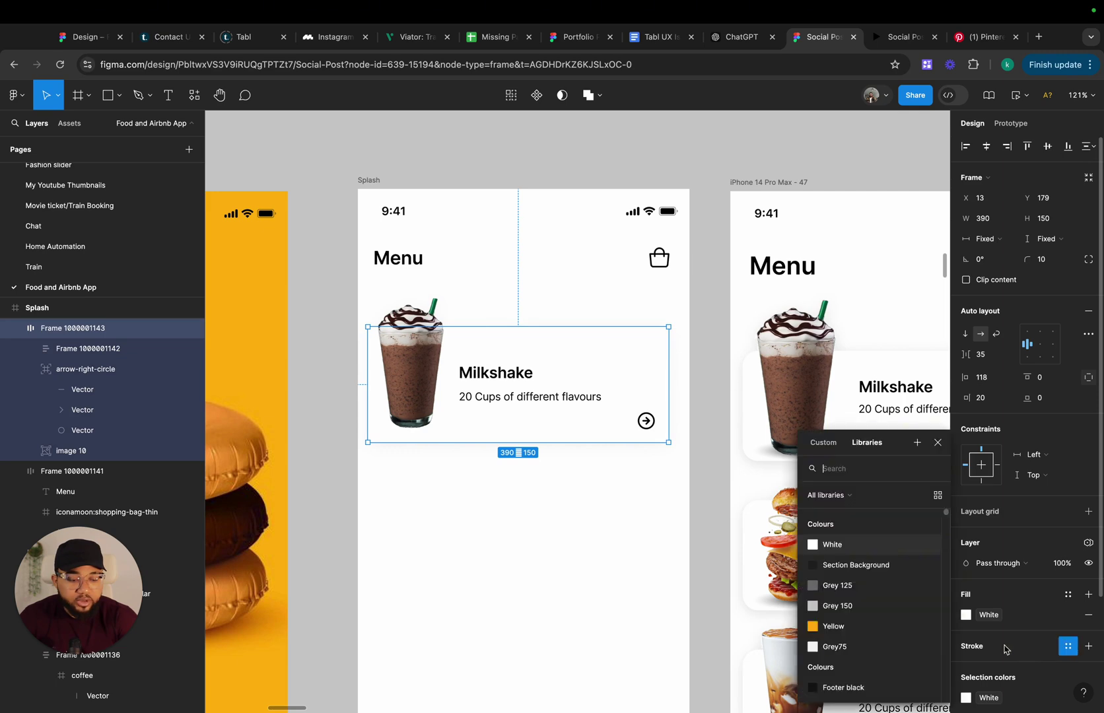
click(845, 629)
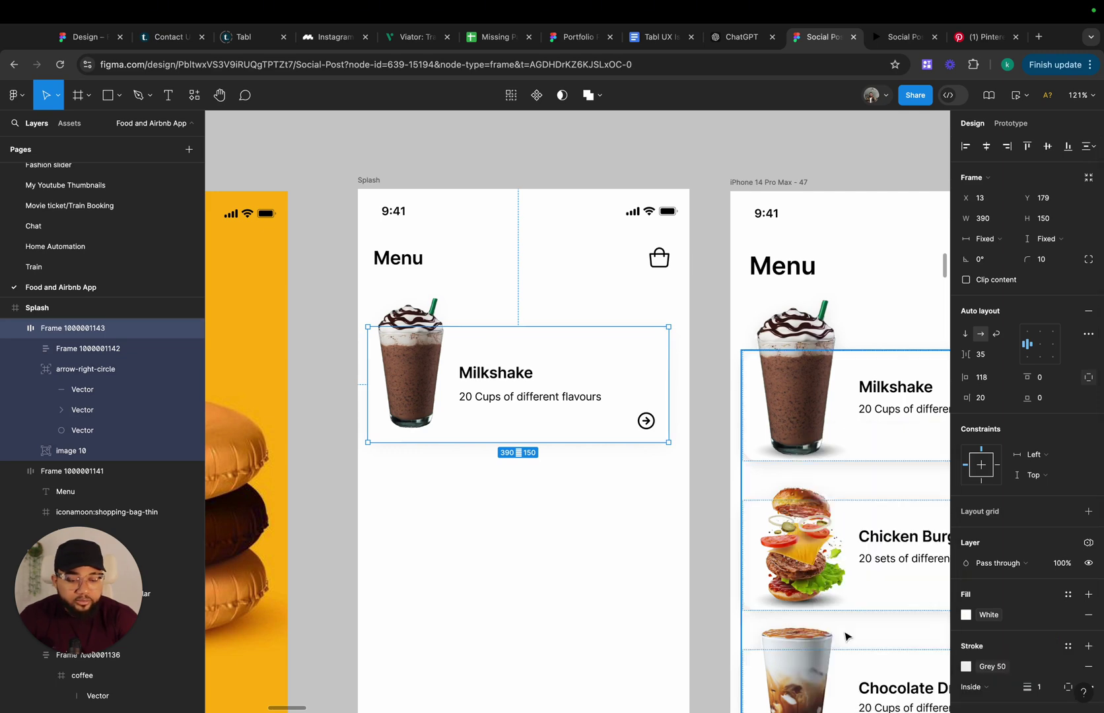
click(708, 512)
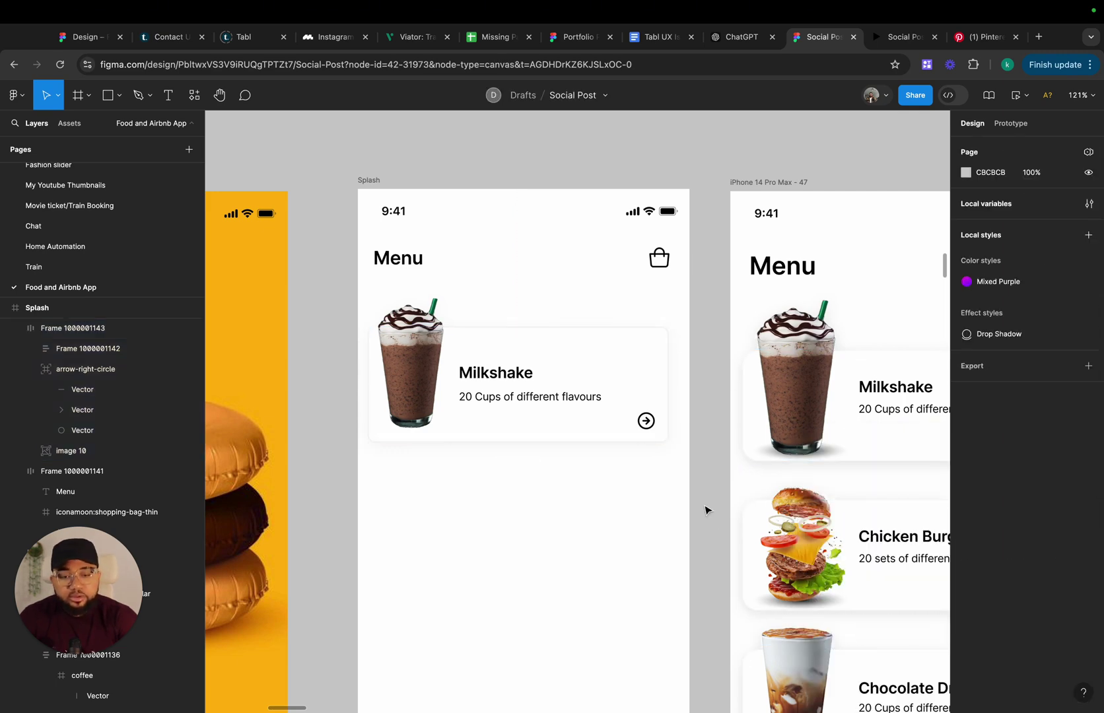
Shift the milkshake image slightly to the right inside the card, closer to the text
scroll(705, 510, down, 5)
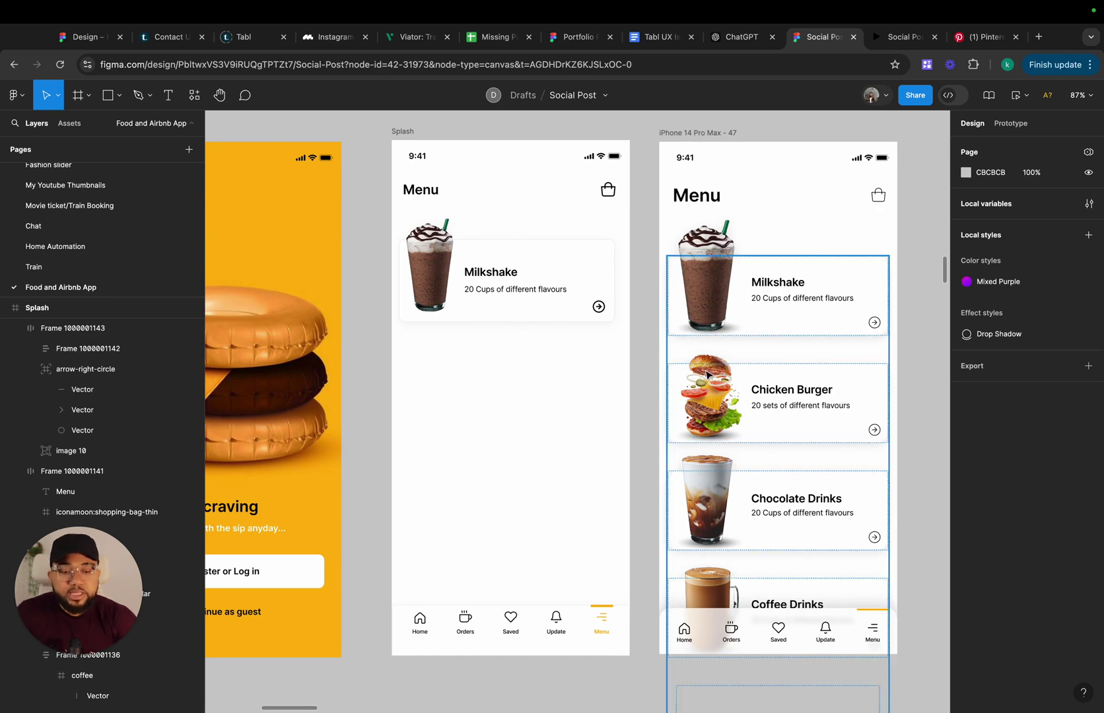
scroll(406, 232, up, 5)
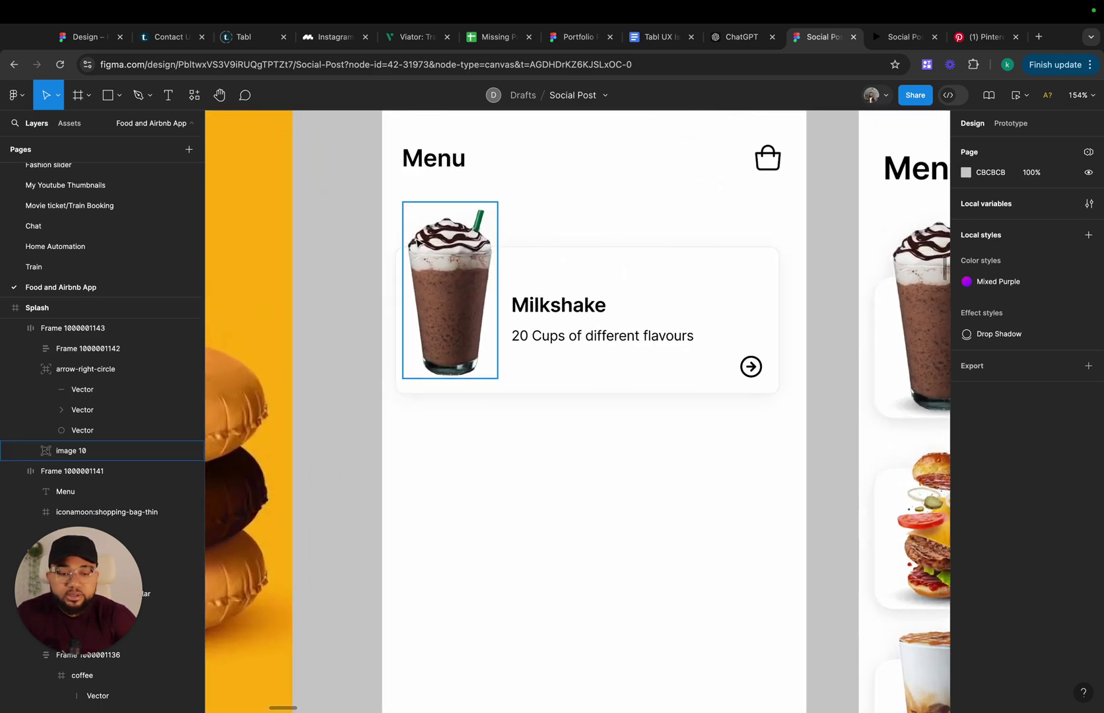
double_click(463, 242)
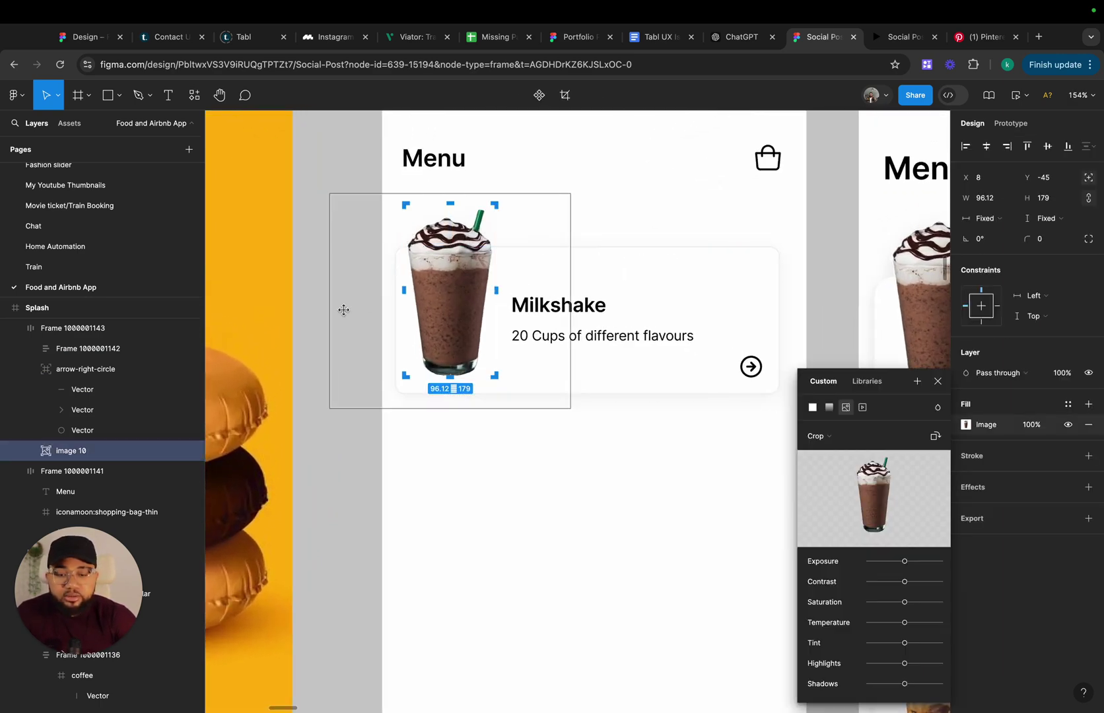
key(Escape)
drag(428, 299, 435, 300)
click(317, 333)
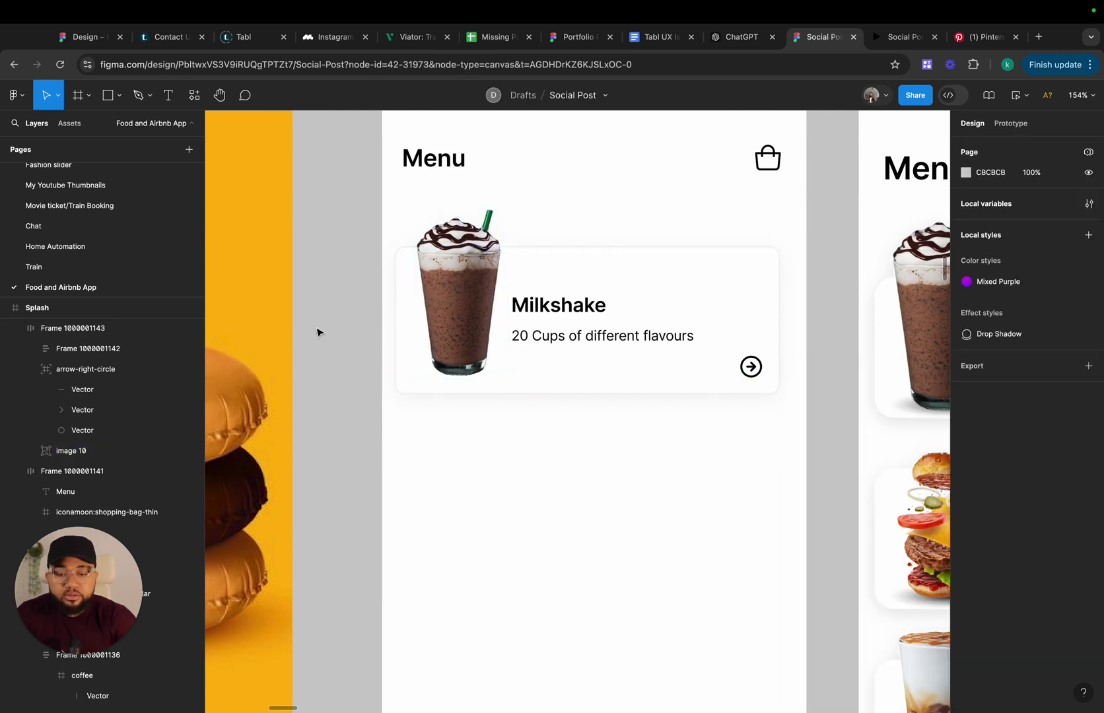
scroll(318, 338, down, 5)
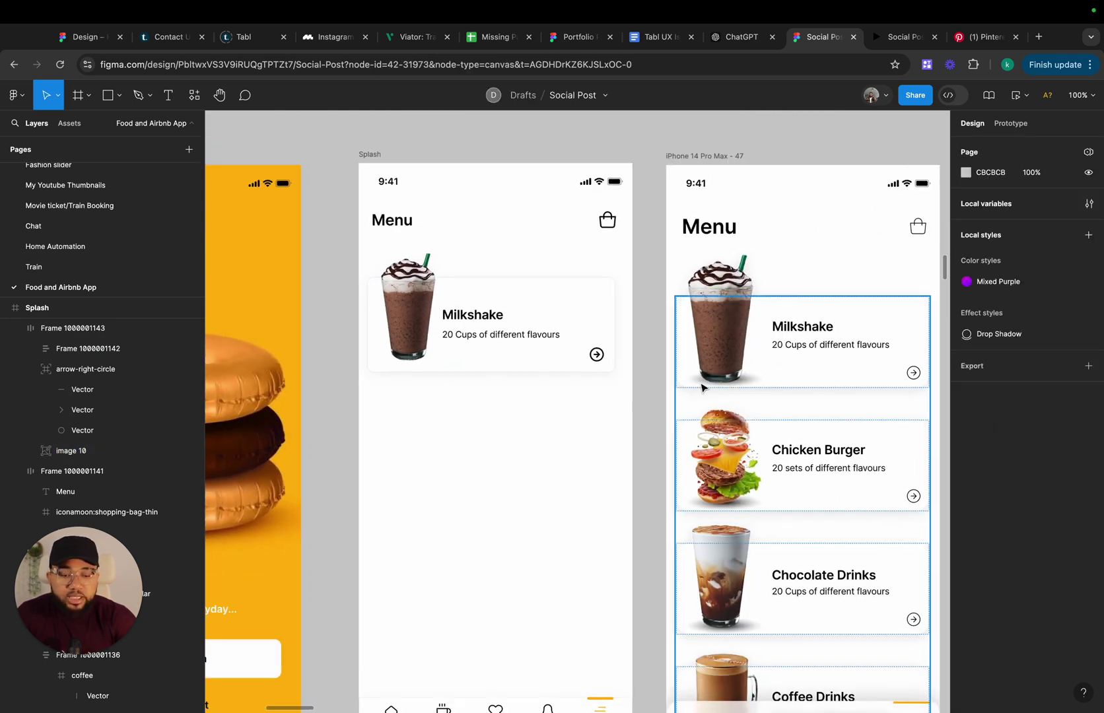
scroll(703, 387, up, 3)
scroll(701, 386, up, 2)
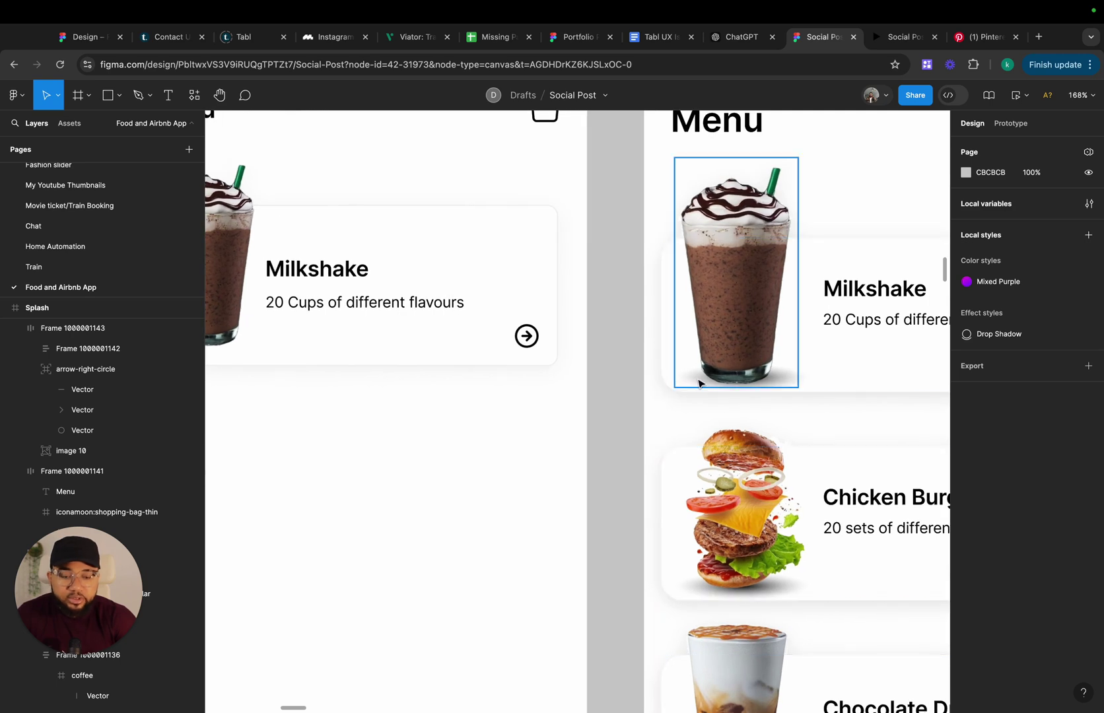
scroll(396, 382, left, 5)
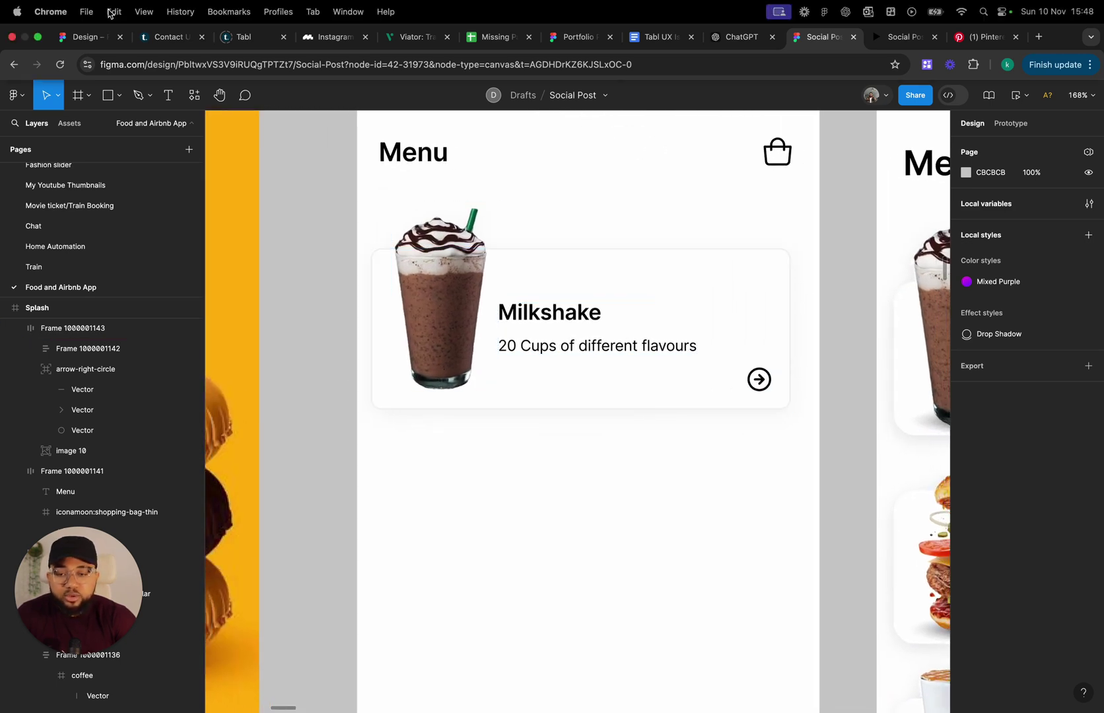
Draw a grey ellipse about 93 by 15 below the Milkshake card and move it inside the card
click(120, 101)
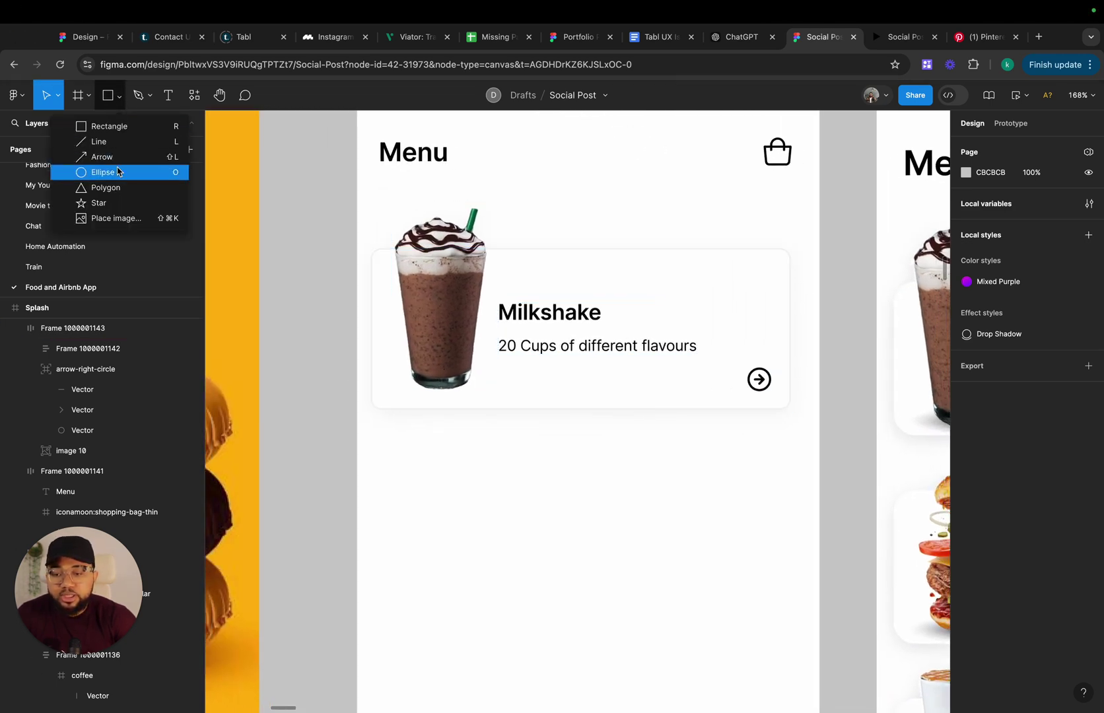
click(118, 170)
drag(399, 466, 501, 482)
mouse_move(444, 480)
mouse_down()
mouse_move(438, 392)
mouse_move(437, 401)
mouse_move(502, 334)
mouse_up()
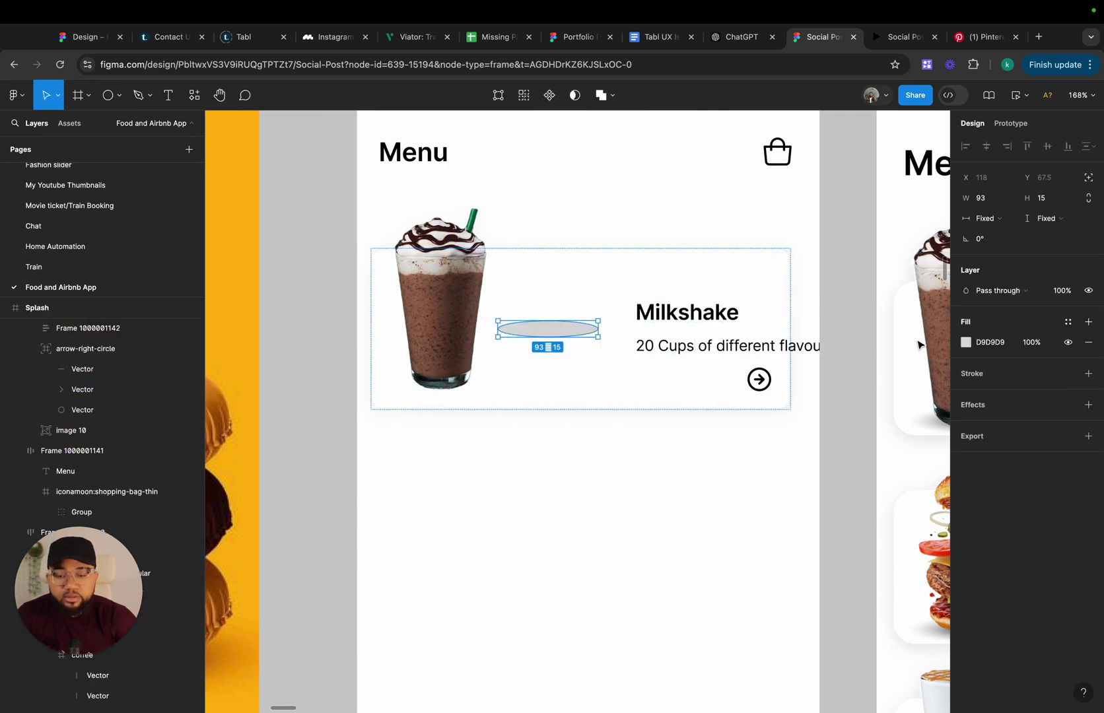
Give the ellipse absolute positioning in the card and place it under the milkshake glass at about X 20, Y 119
click(1088, 178)
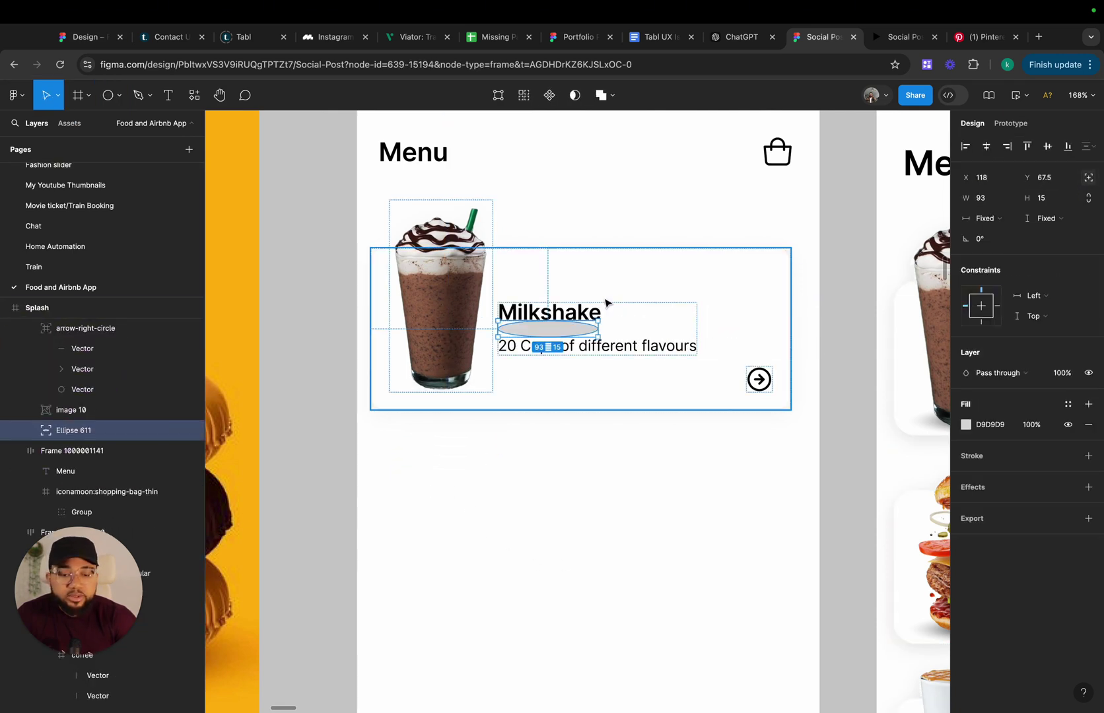
click(1068, 146)
click(969, 151)
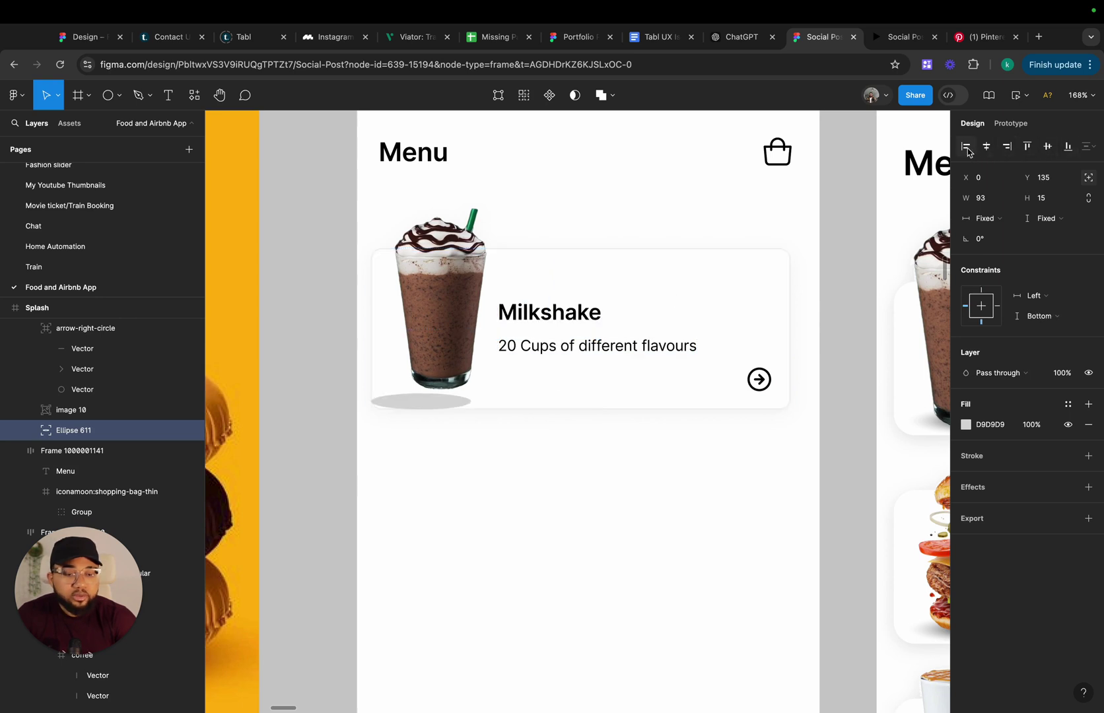
drag(425, 404, 445, 390)
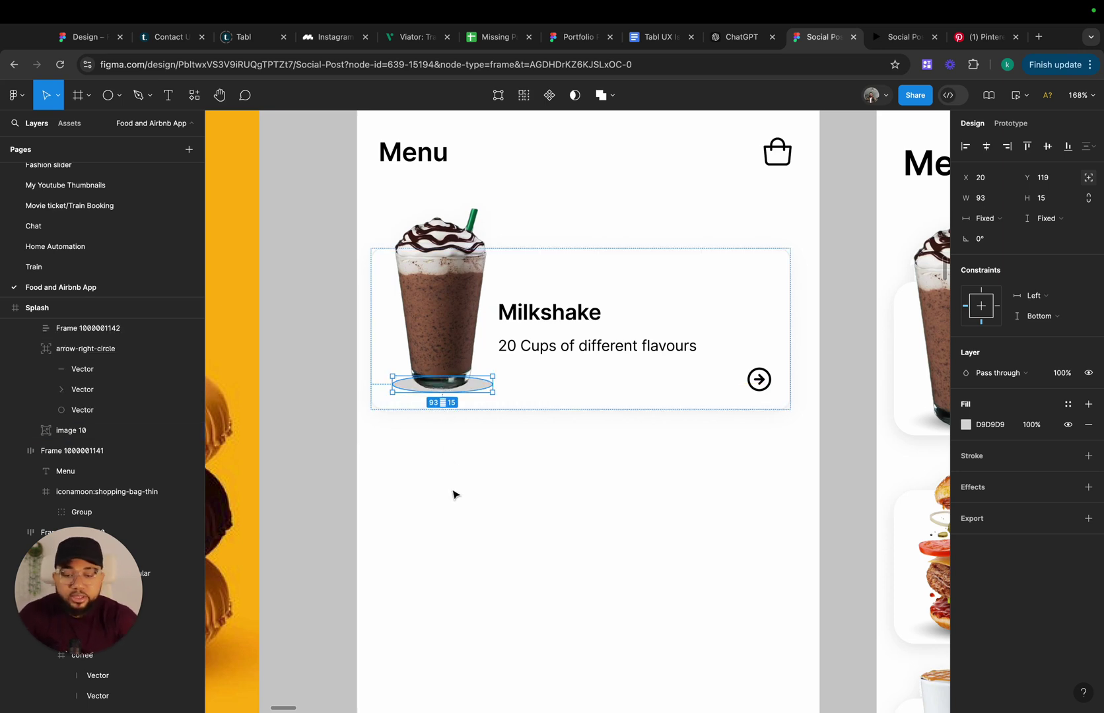
Undo the last change to the ellipse's stacking order against the milkshake image
click(453, 490)
click(412, 390)
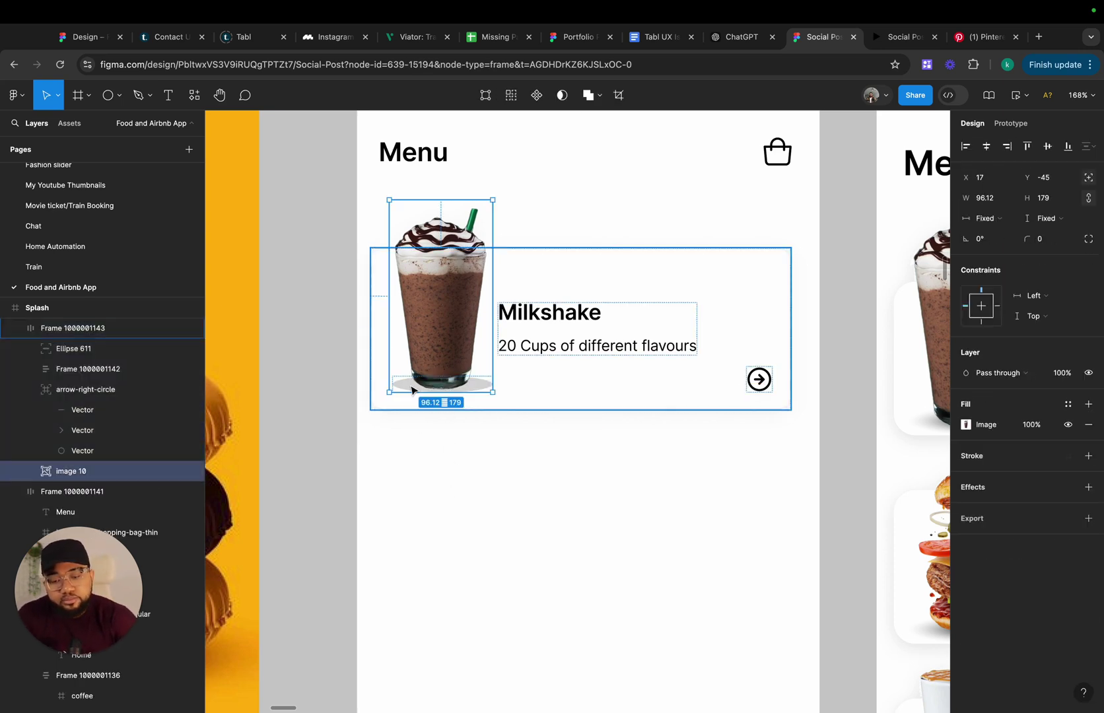
double_click(410, 385)
key(super+z)
key(super+z)
key(super+z)
key(super+z)
key(super+z)
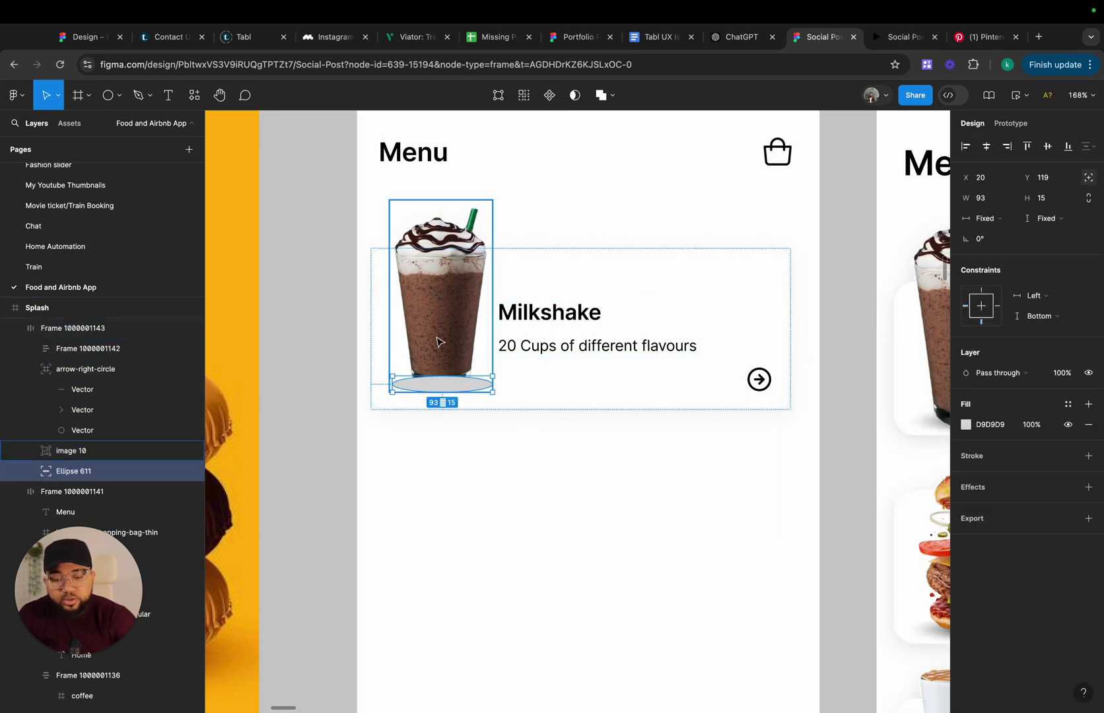
Enlarge the ellipse to about 123 by 18 and reorder it to the front of the card's layers, with the glass drawn over it
drag(392, 384, 381, 383)
drag(492, 385, 514, 386)
right_click(449, 387)
mouse_move(457, 390)
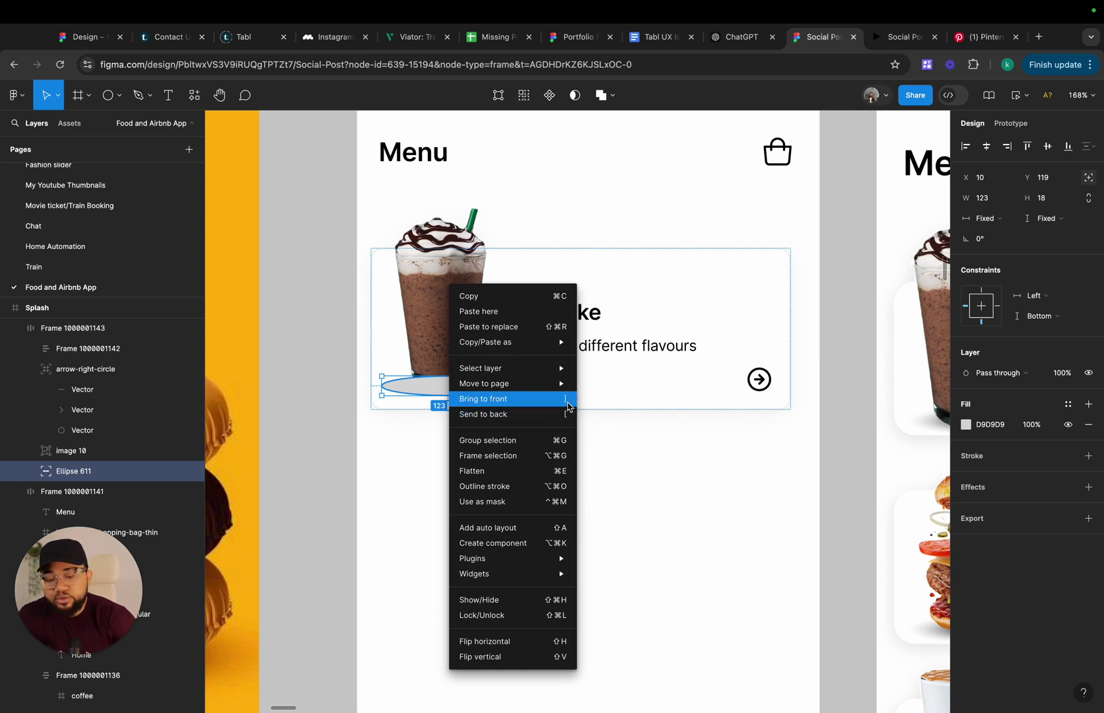
click(636, 444)
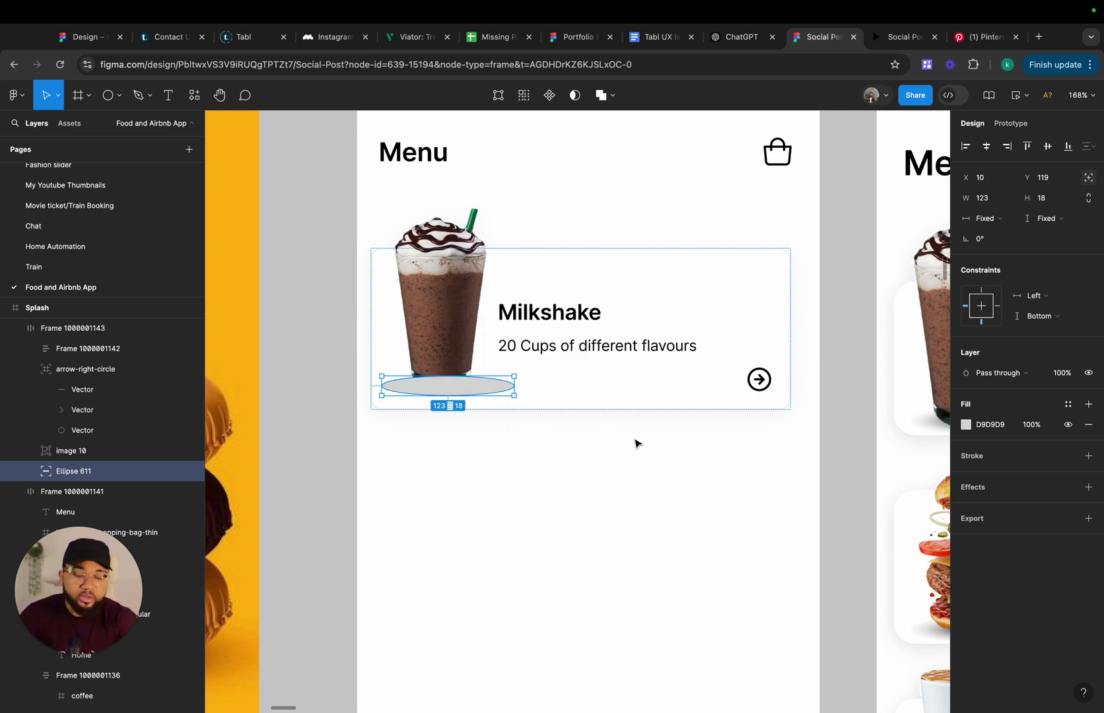
key(bracketright)
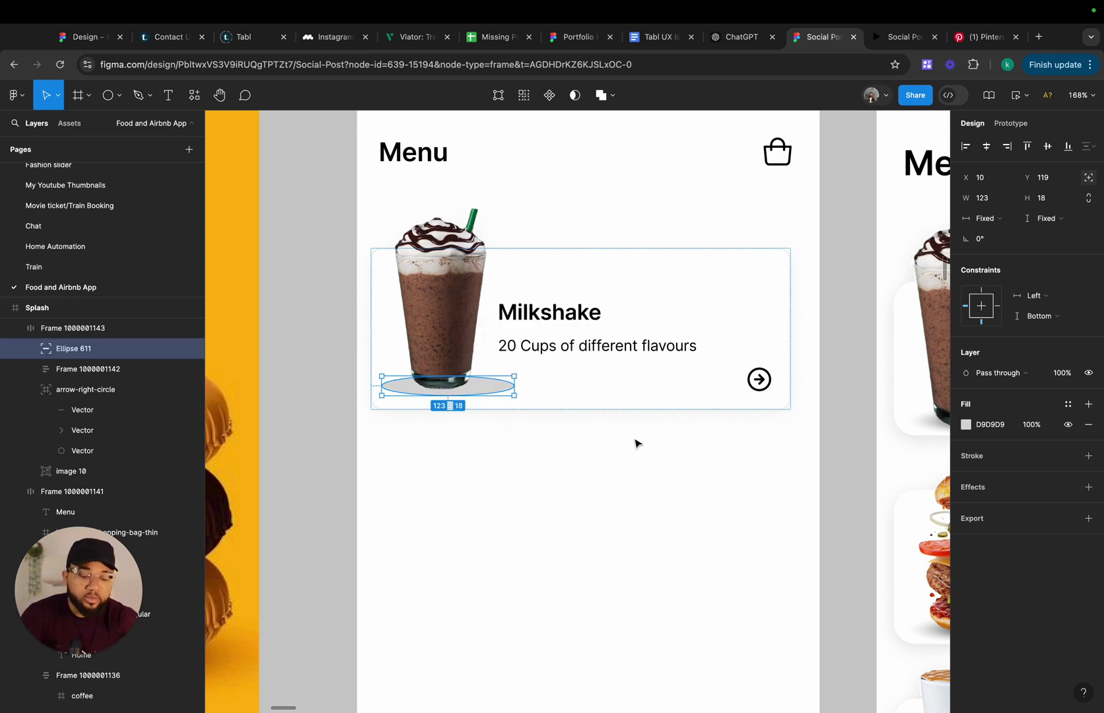
Change the ellipse's fill to a radial gradient and set its 100% stop to FFFFFF
click(965, 426)
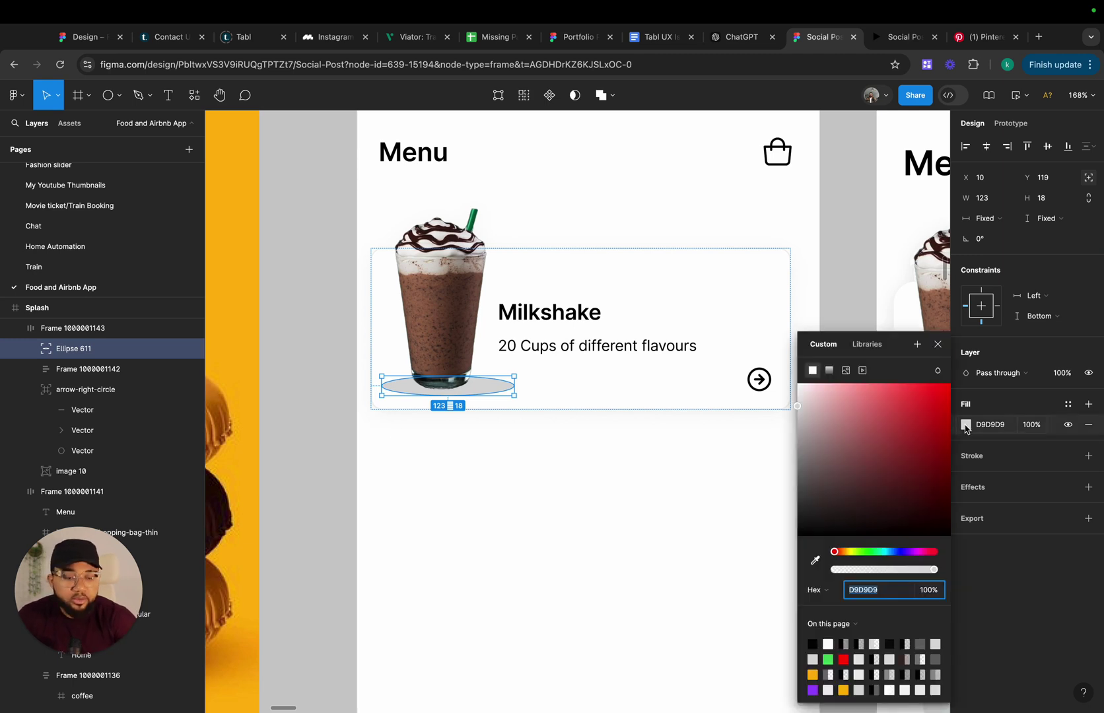
click(829, 370)
click(835, 396)
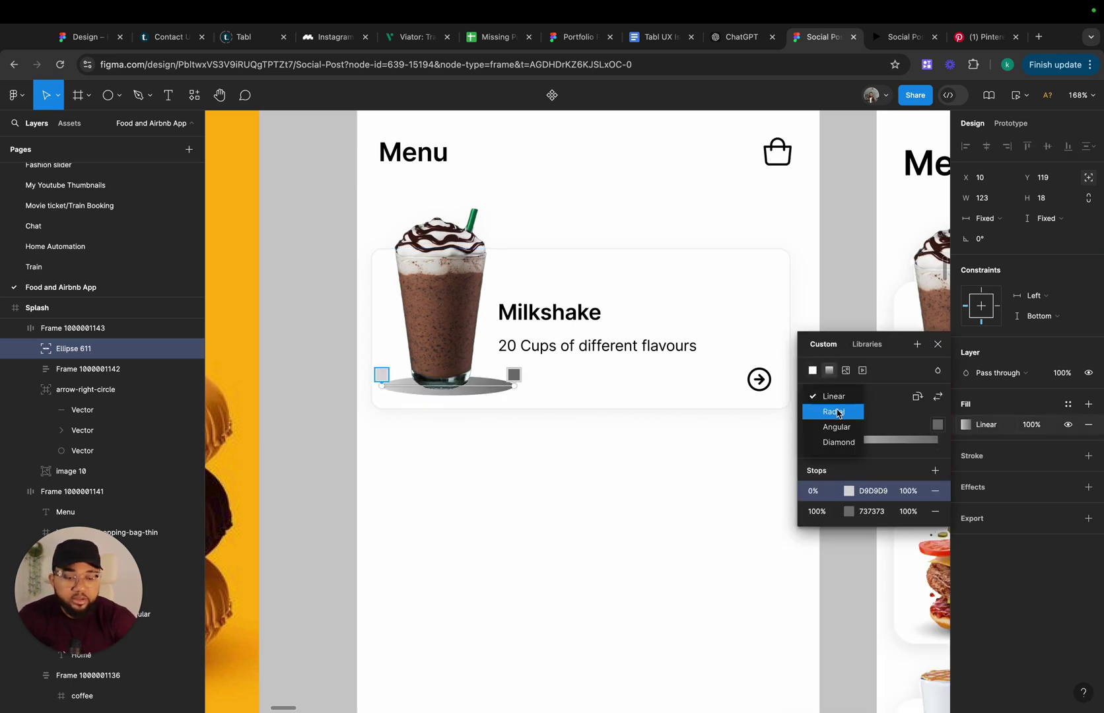
click(835, 411)
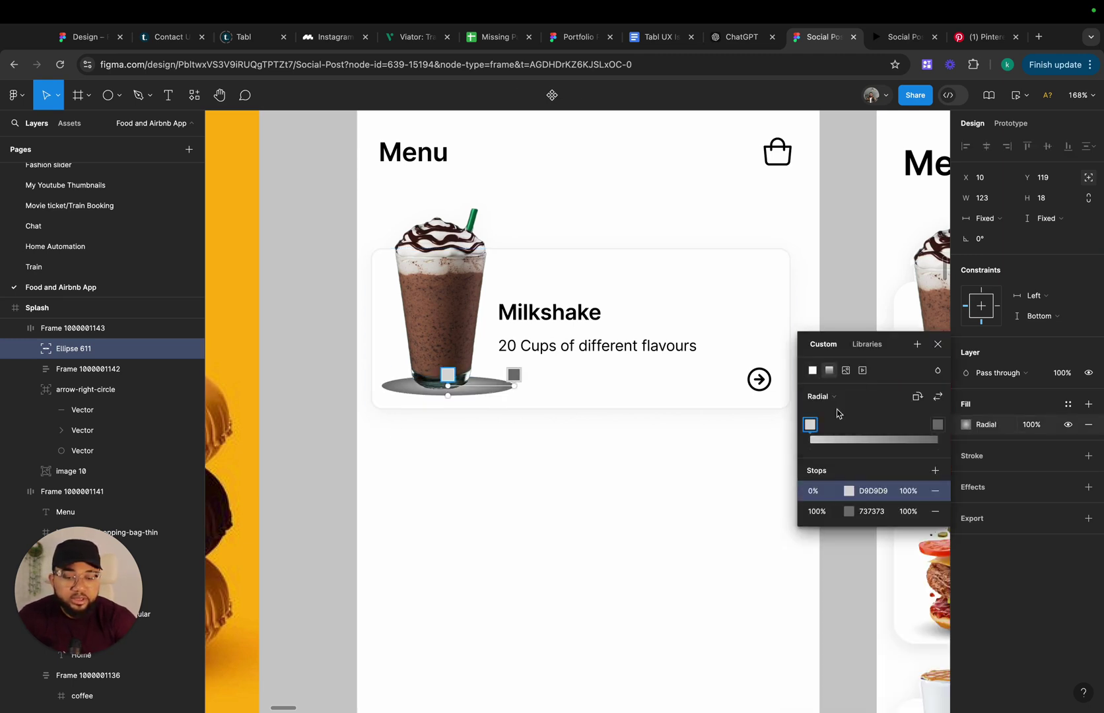
click(850, 513)
click(674, 644)
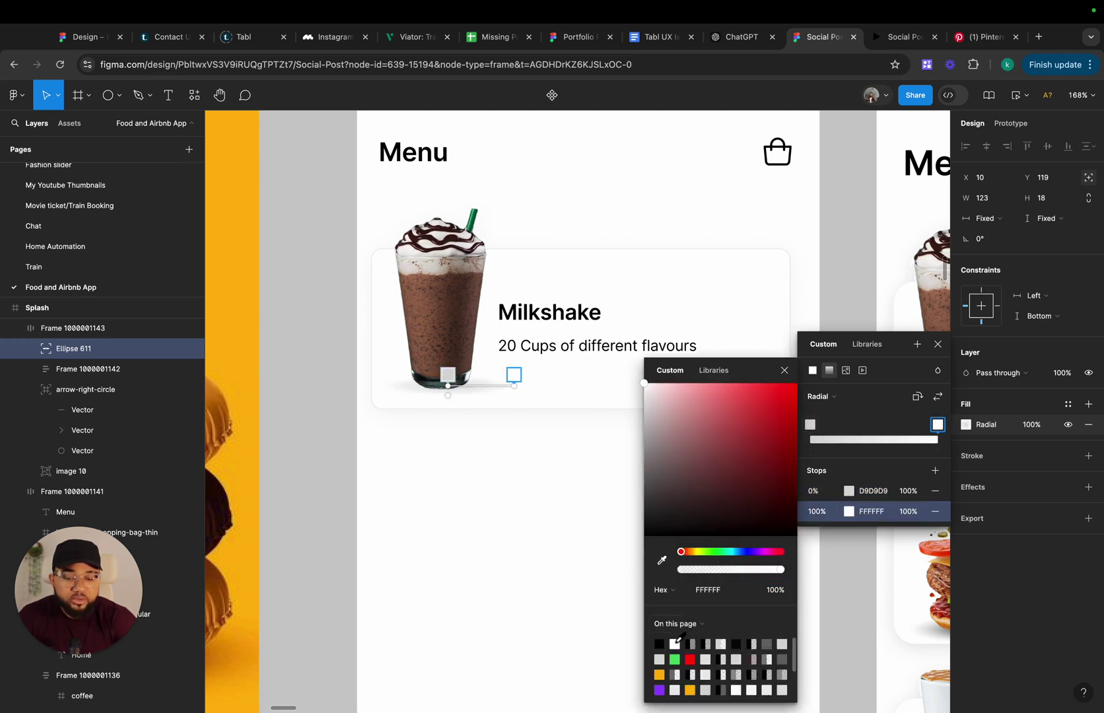
click(784, 370)
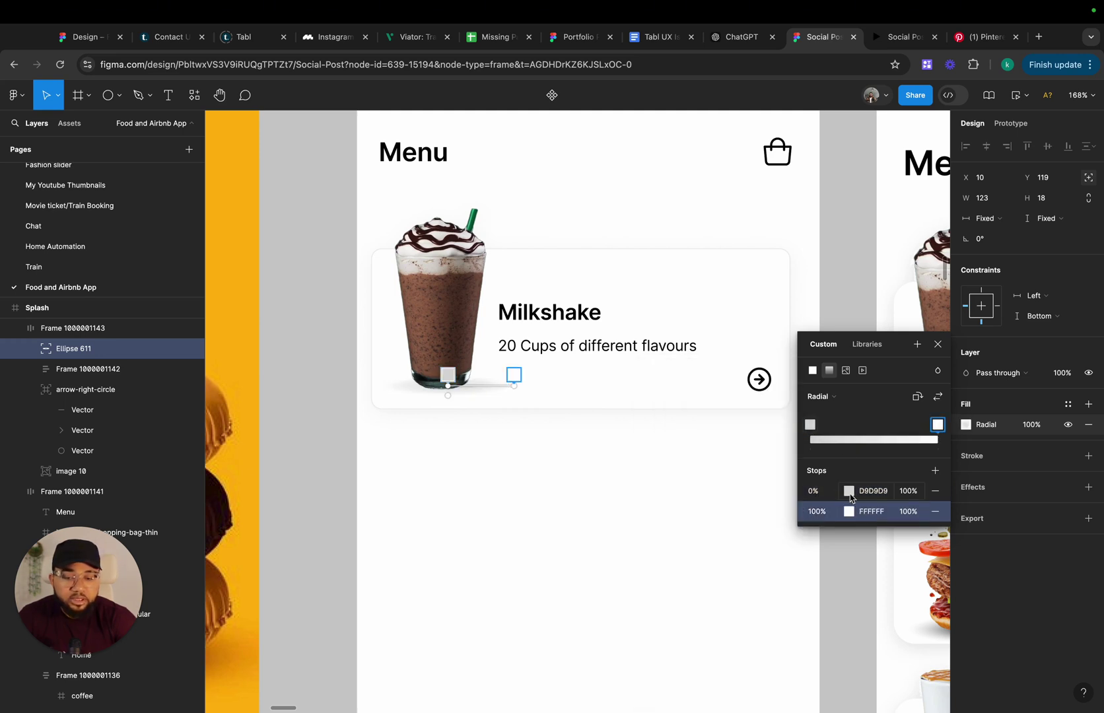
Apply the Grey 150 colour style to the gradient's 0% stop and the White style to its 100% stop
click(849, 493)
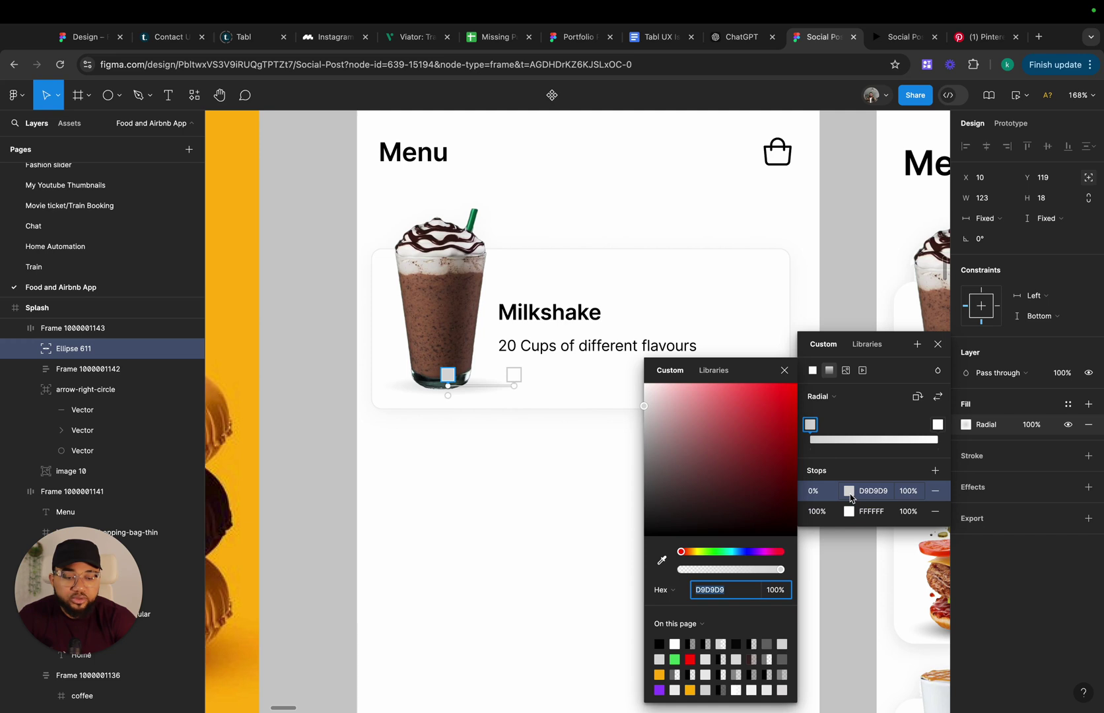
click(727, 373)
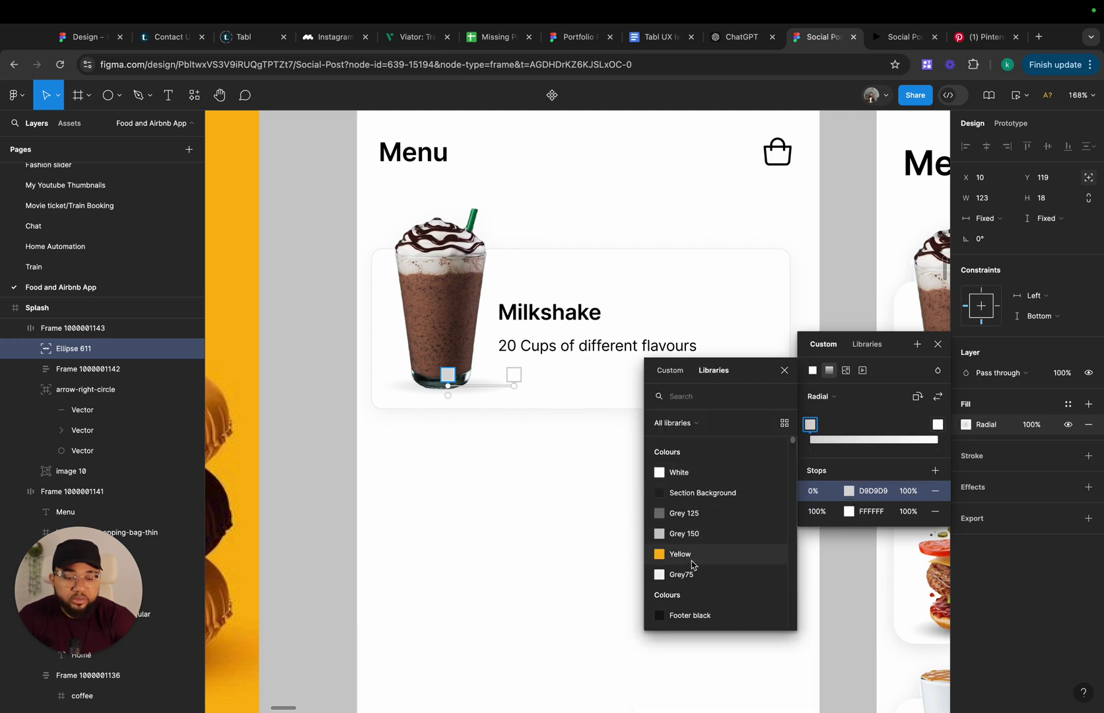
click(693, 534)
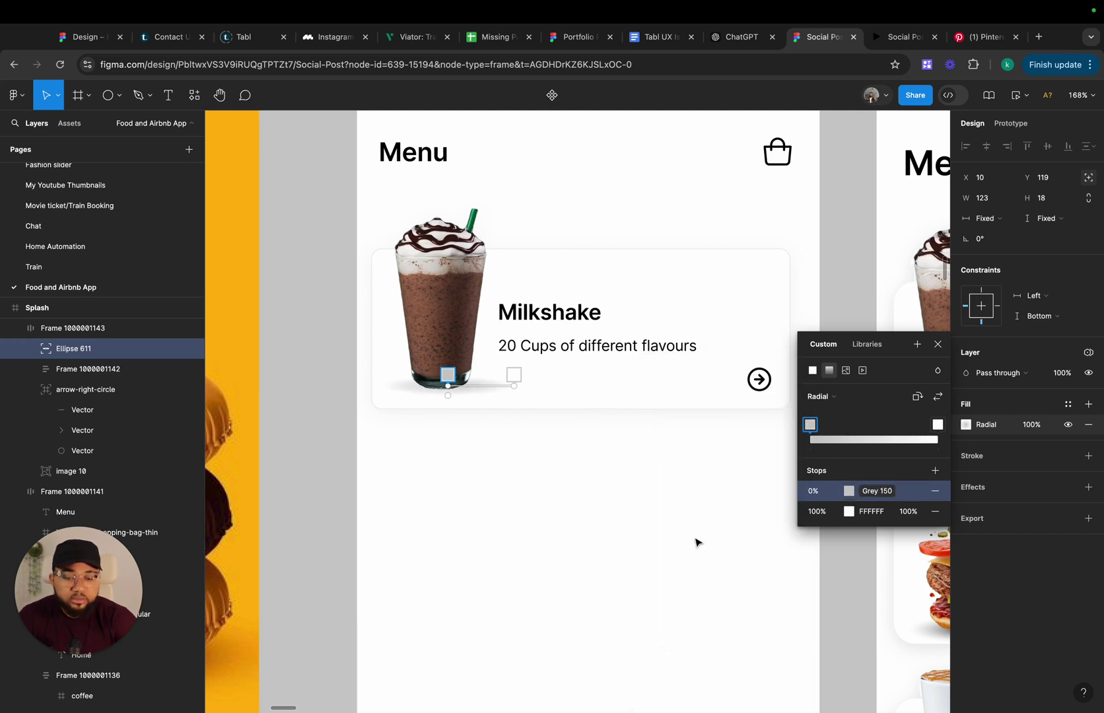
click(849, 512)
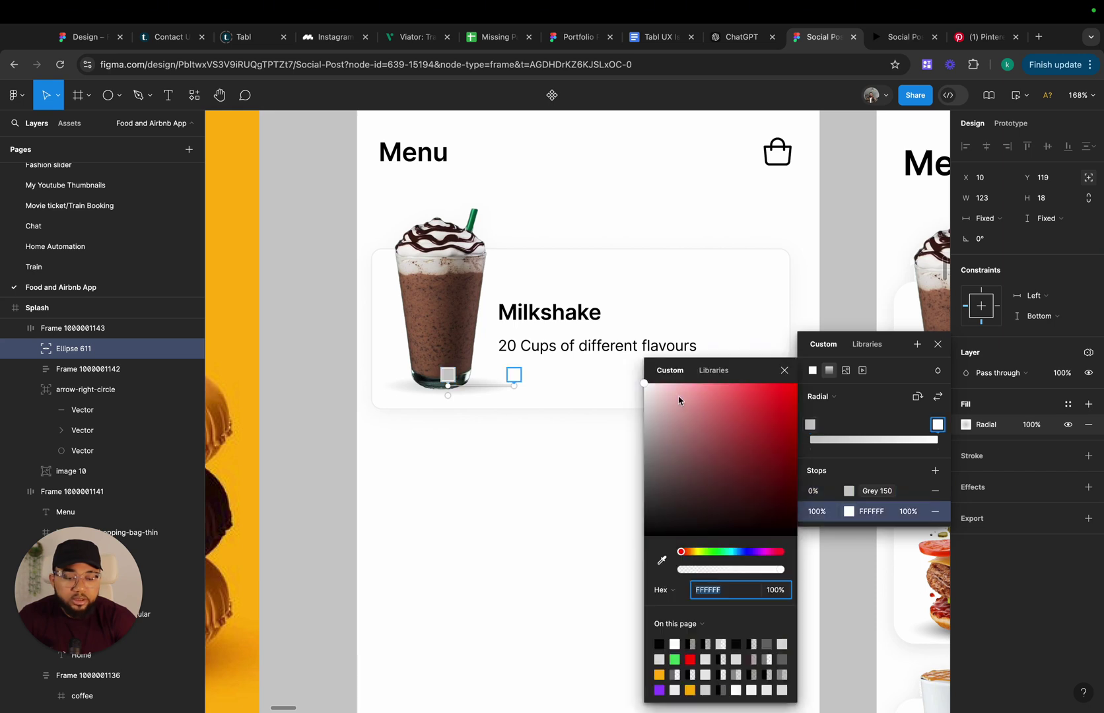
click(714, 370)
click(673, 474)
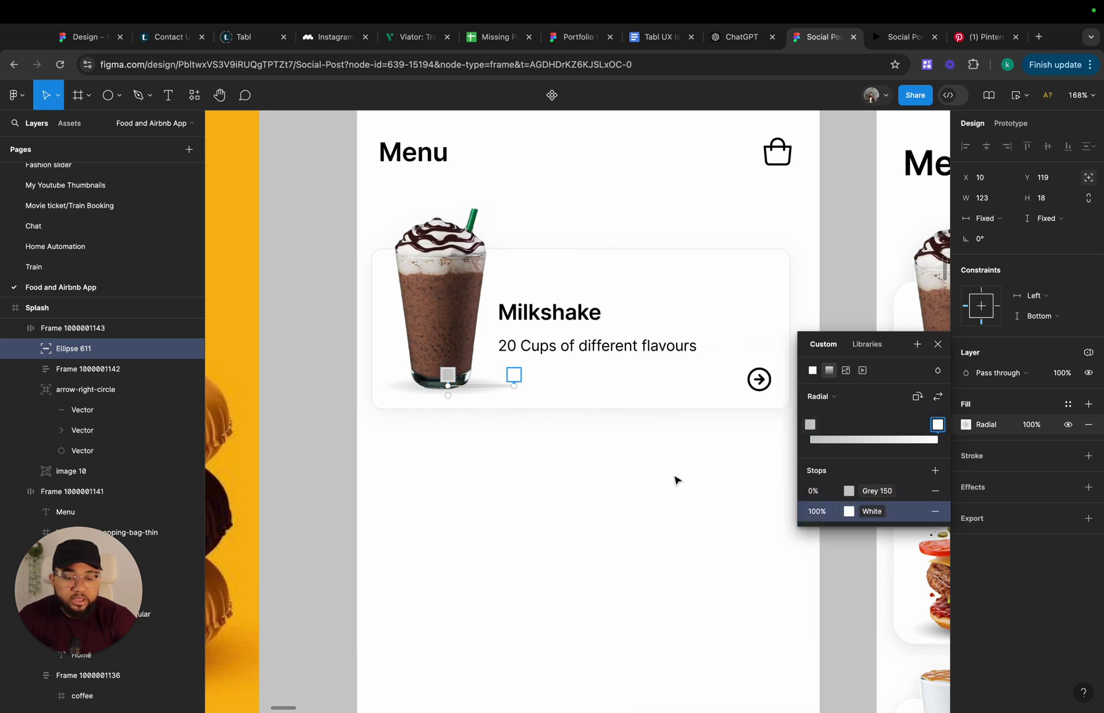
click(937, 343)
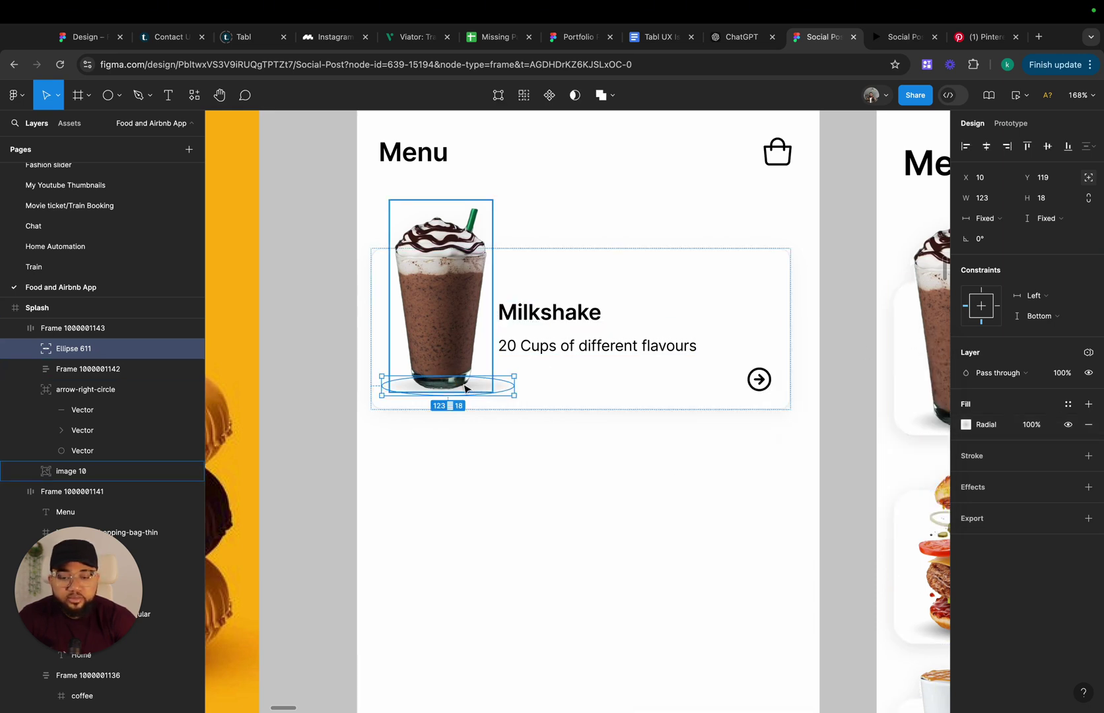
Widen the shadow ellipse to about 162, shift it to X 0 in the card and make it slightly taller
drag(513, 385, 556, 384)
click(380, 505)
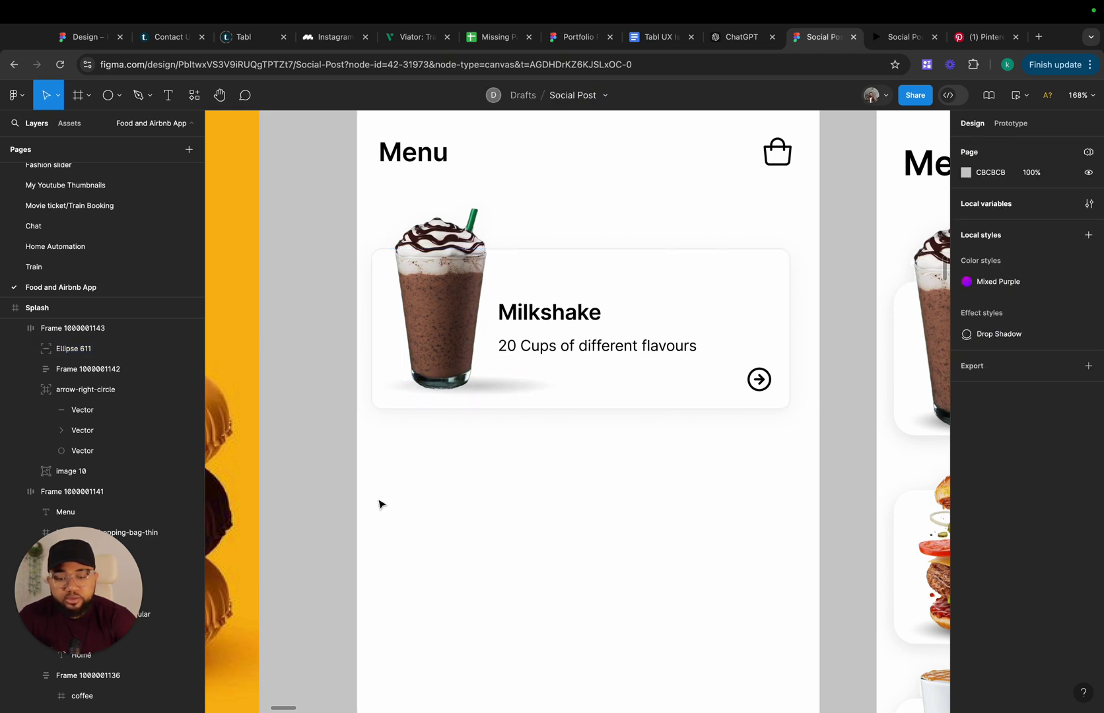
scroll(436, 403, up, 5)
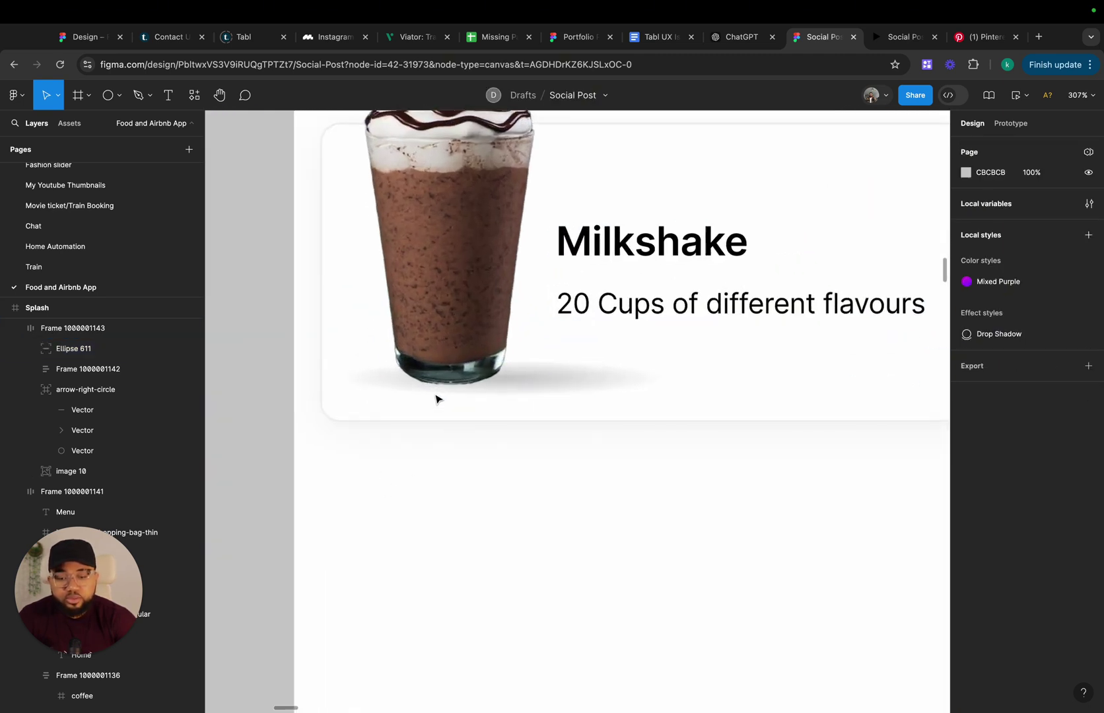
click(582, 385)
drag(590, 386, 571, 386)
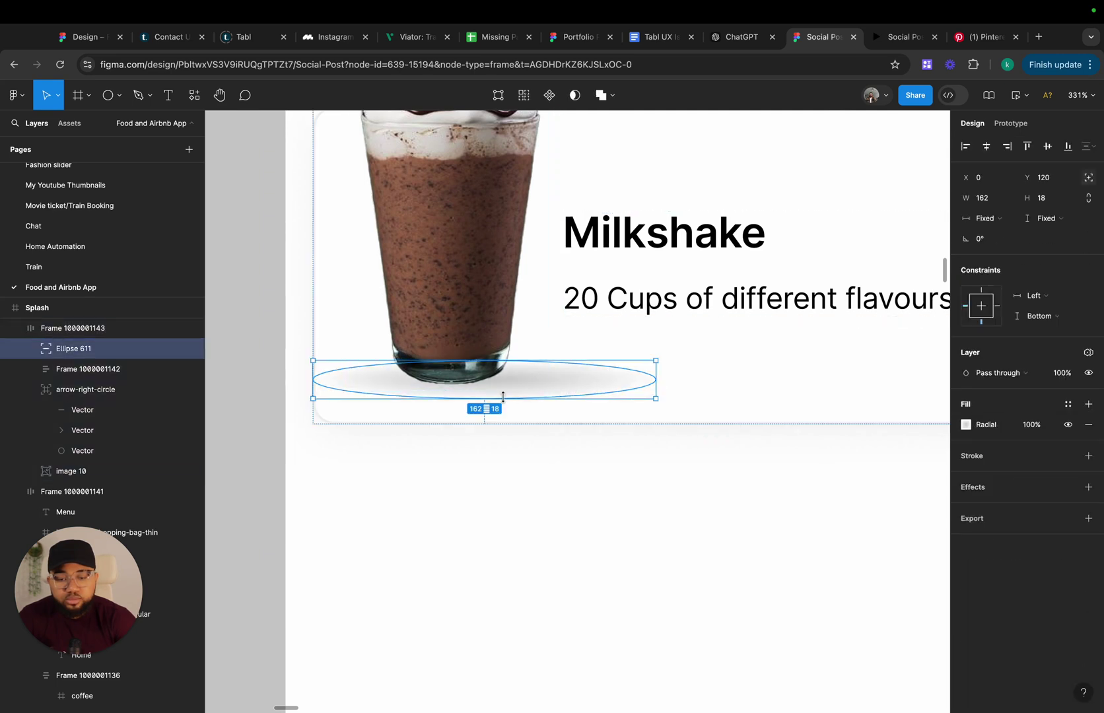
drag(501, 401, 509, 352)
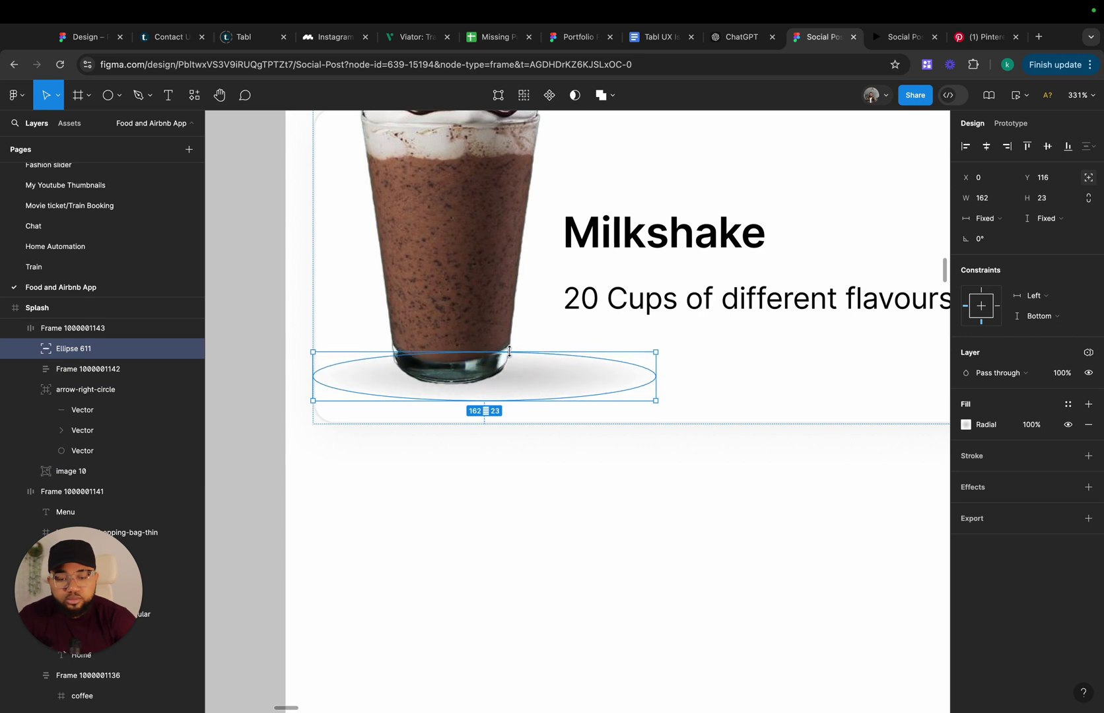
drag(508, 400, 508, 396)
key(Escape)
scroll(500, 462, down, 5)
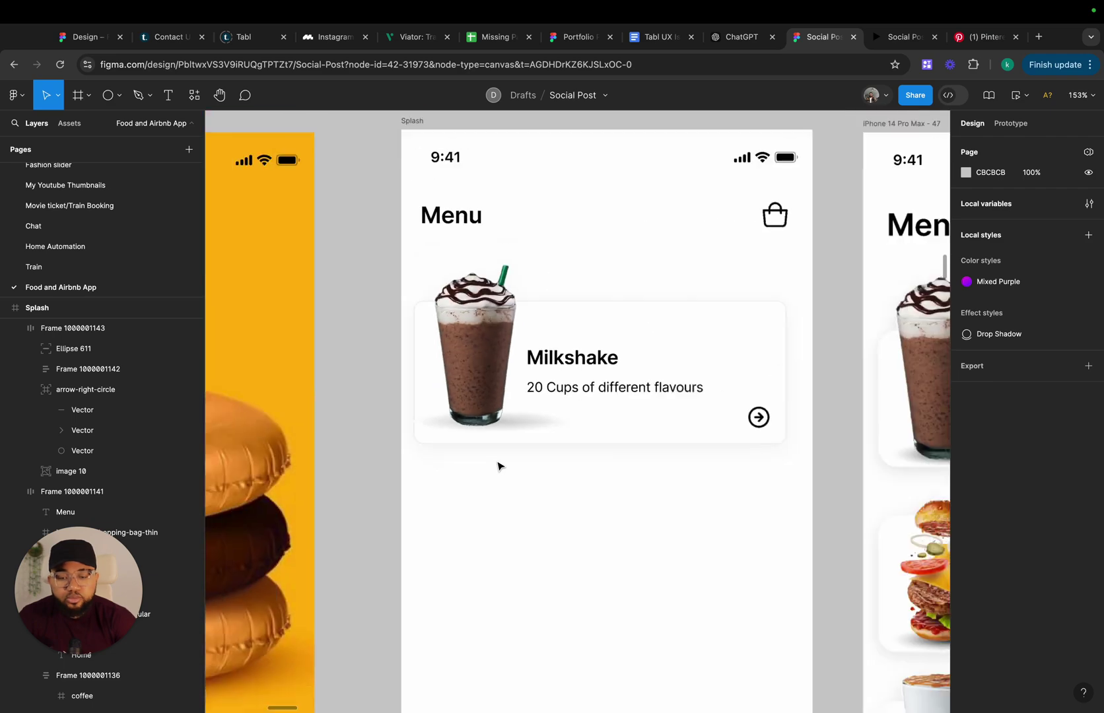
Duplicate the Milkshake card twice down the Menu screen, placing the copies at X 13 with Y 378 and Y 577
scroll(500, 462, down, 3)
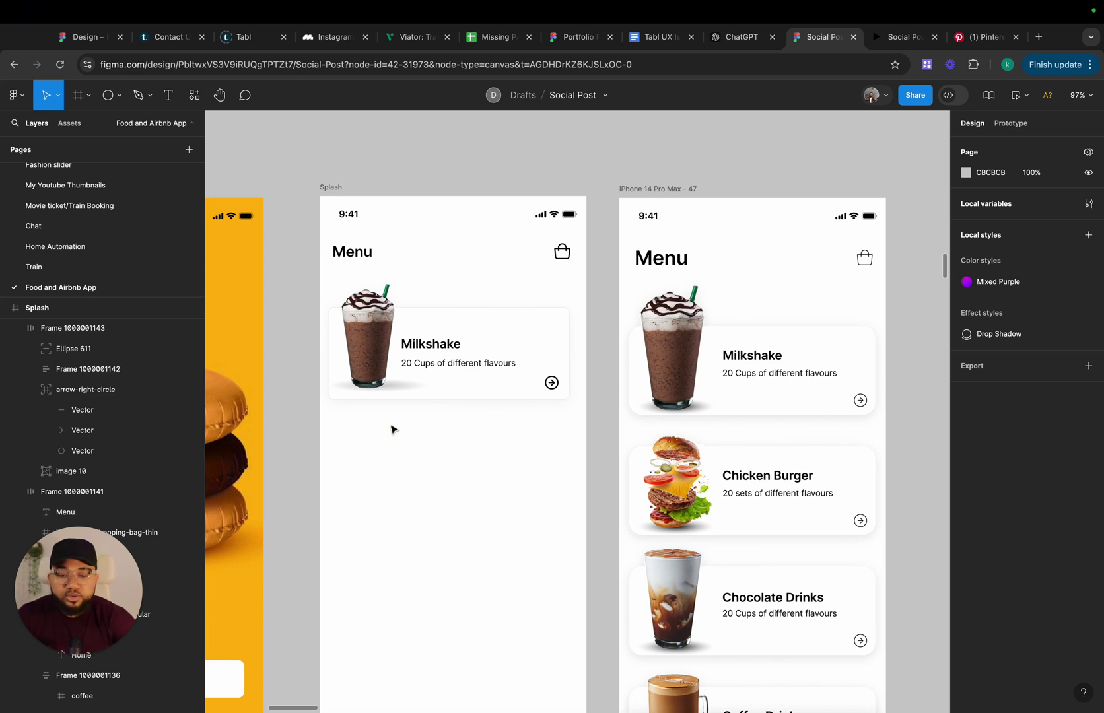
click(420, 391)
drag(456, 345, 454, 468)
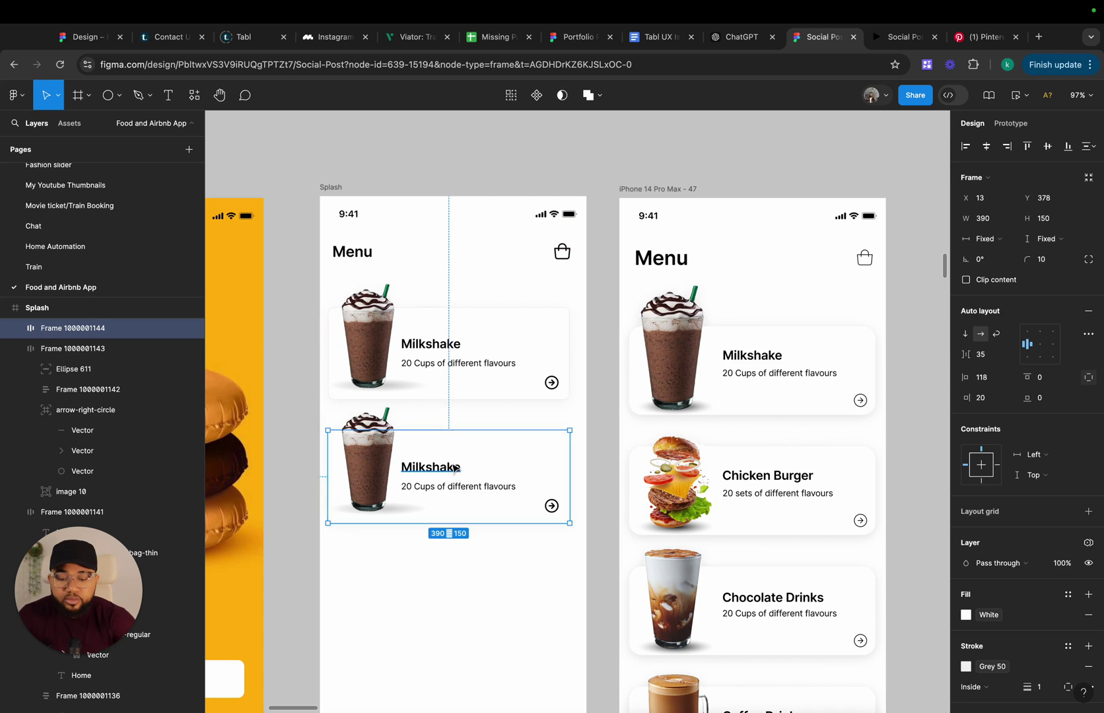
key(super+d)
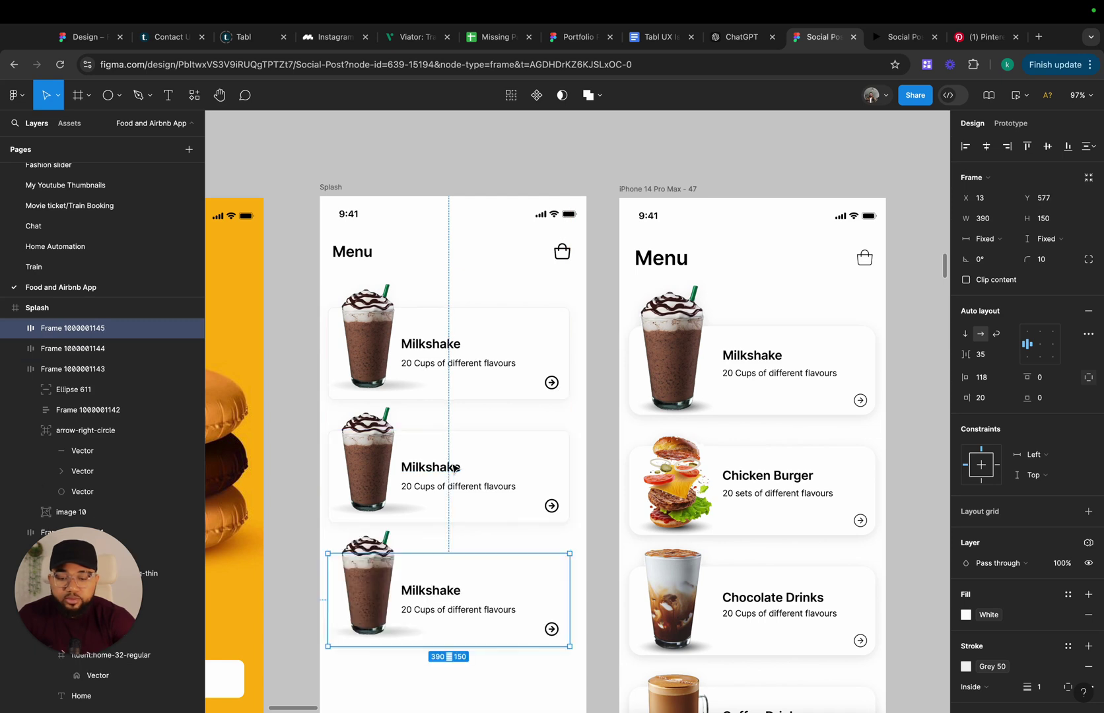
Wrap the three Milkshake cards in a vertical auto layout frame, move it to X 20 and extend its upper edge to Y 163
shift+click(527, 521)
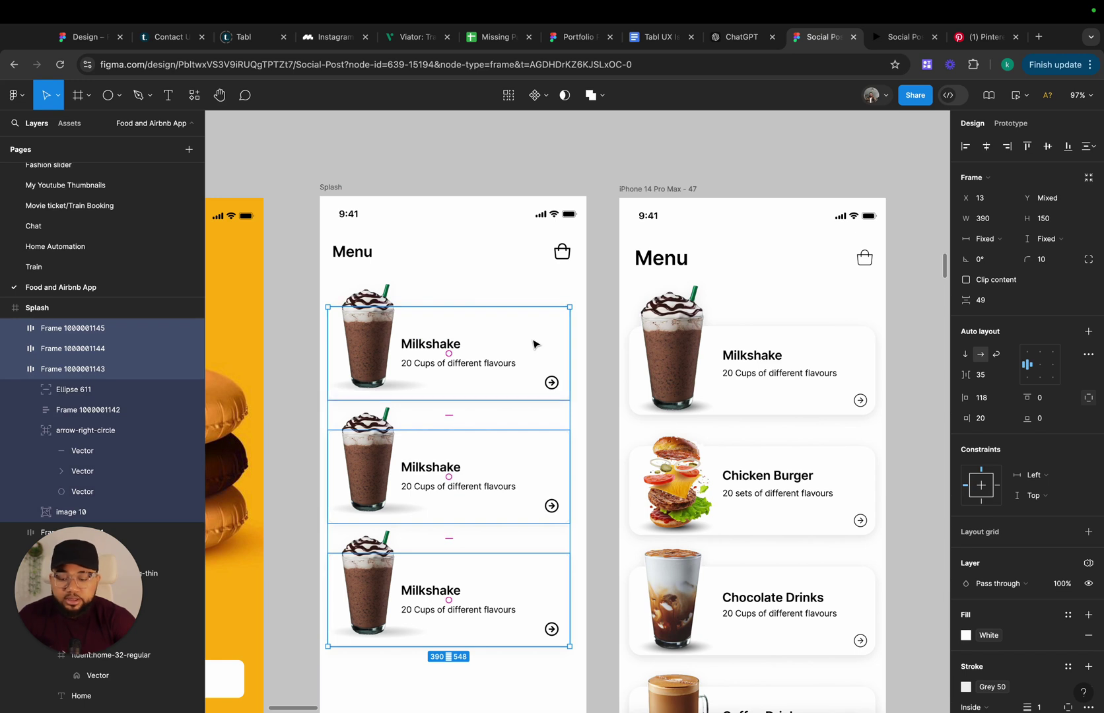
key(shift+a)
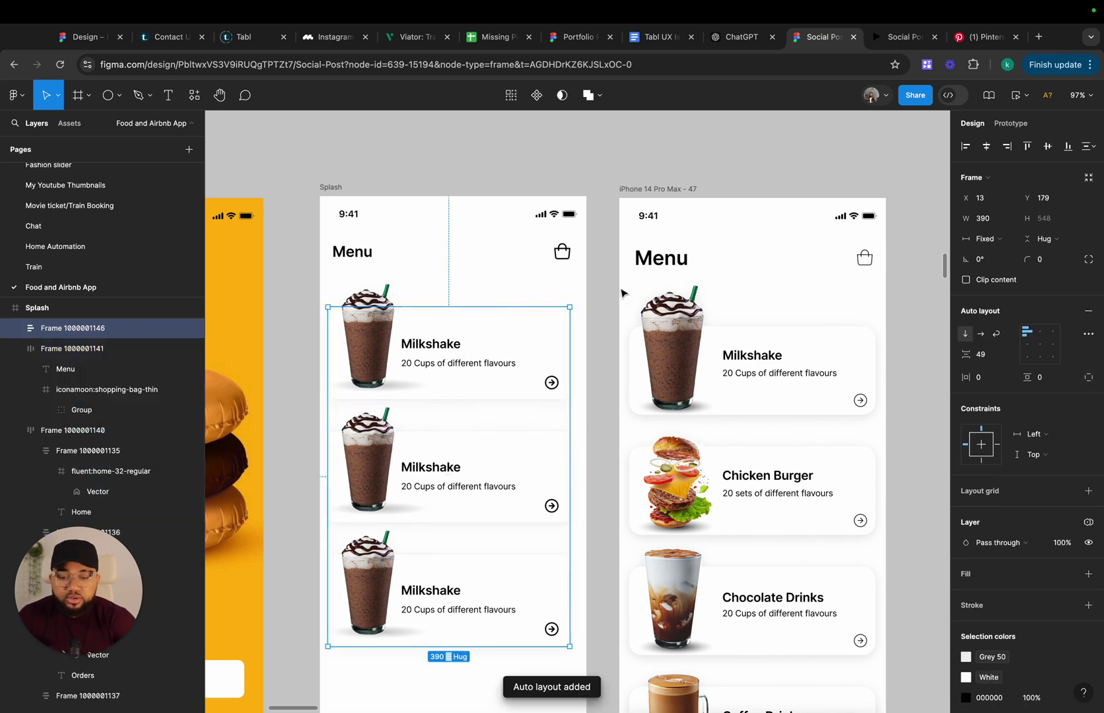
drag(470, 310, 467, 321)
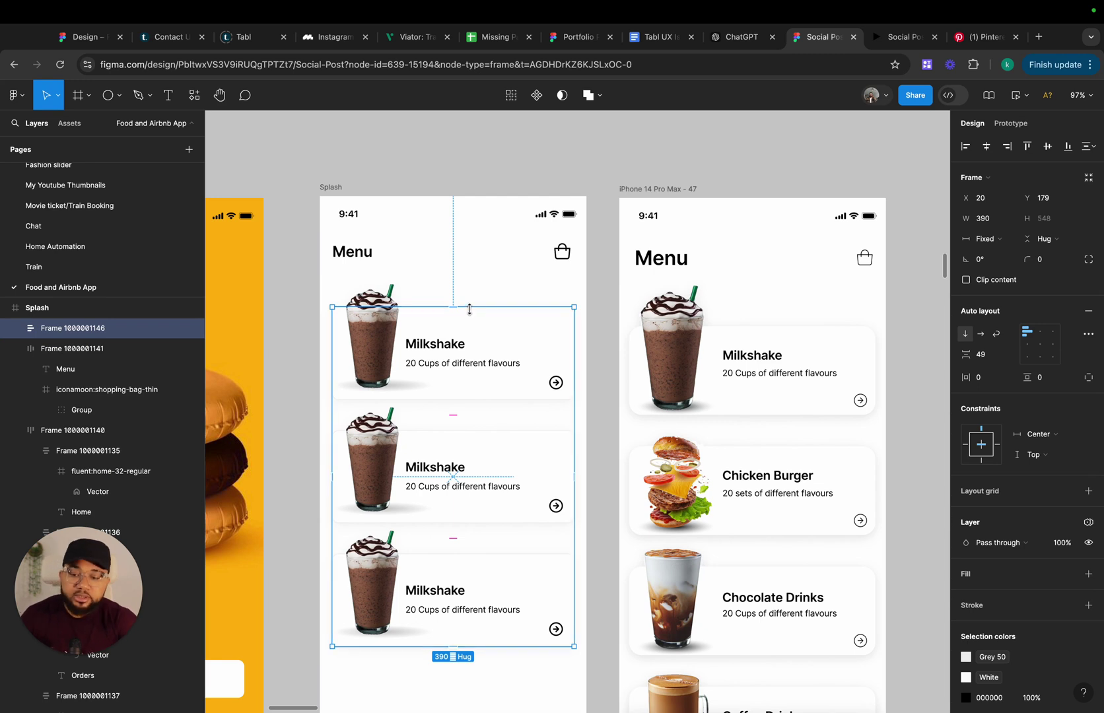
mouse_move(468, 303)
mouse_down()
mouse_move(468, 286)
mouse_move(469, 298)
mouse_up()
Duplicate the third Milkshake card inside the auto layout list to add a fourth, and select the list frame
scroll(443, 451, down, 5)
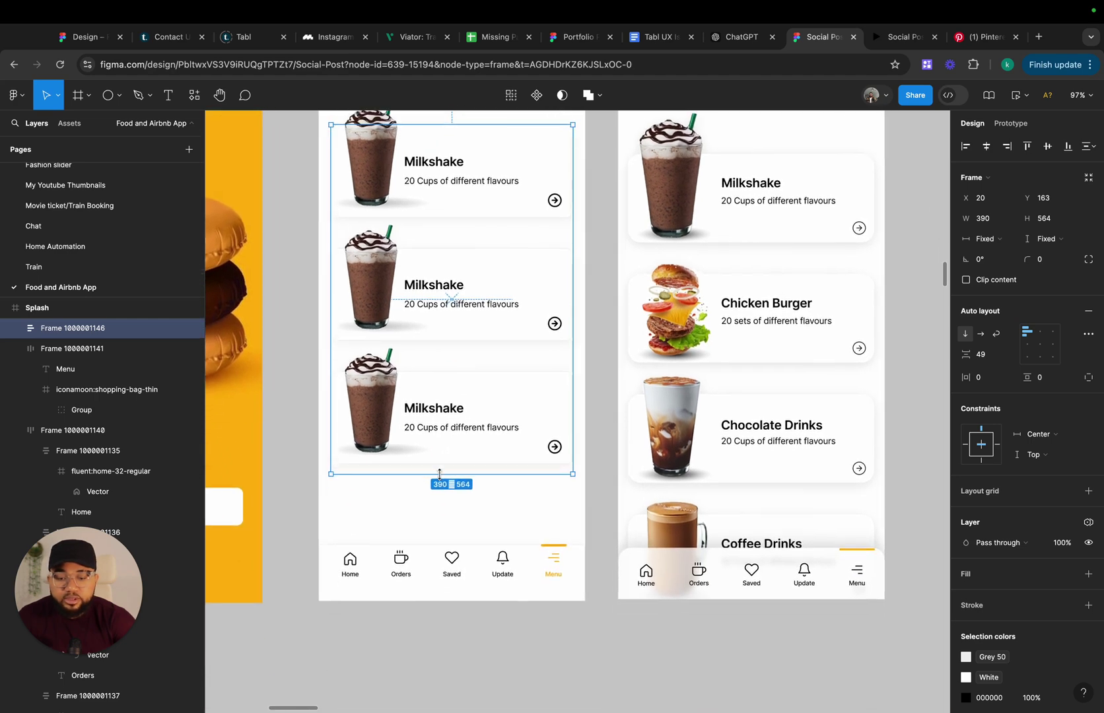
click(444, 443)
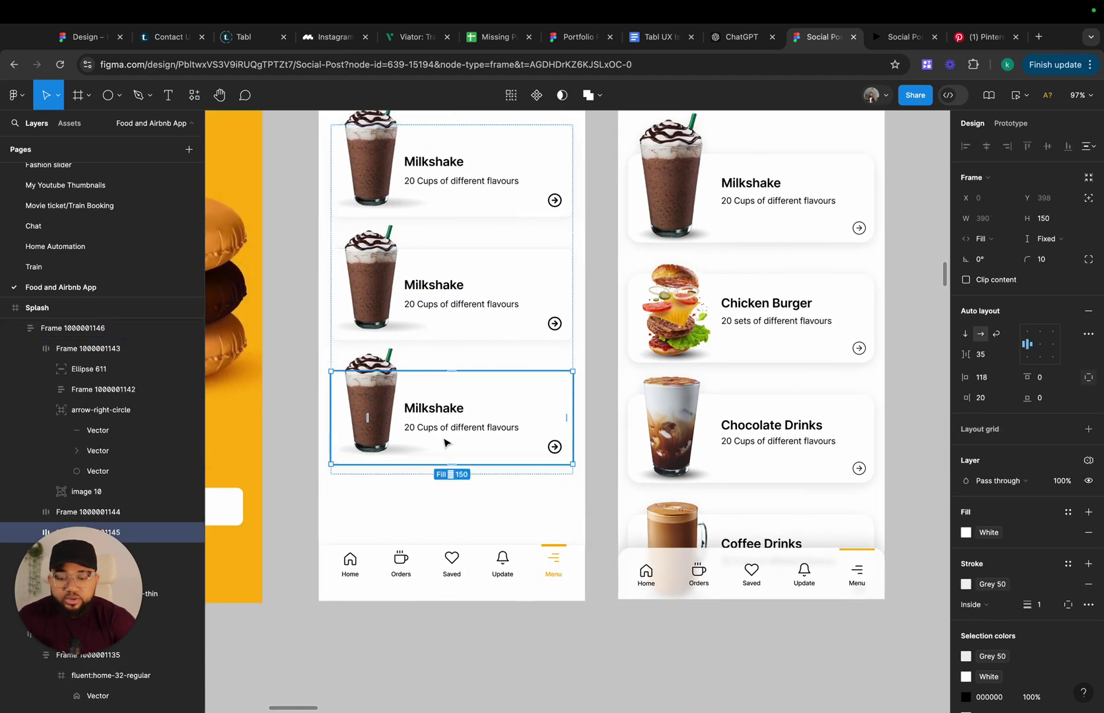
key(ctrl+d)
click(394, 462)
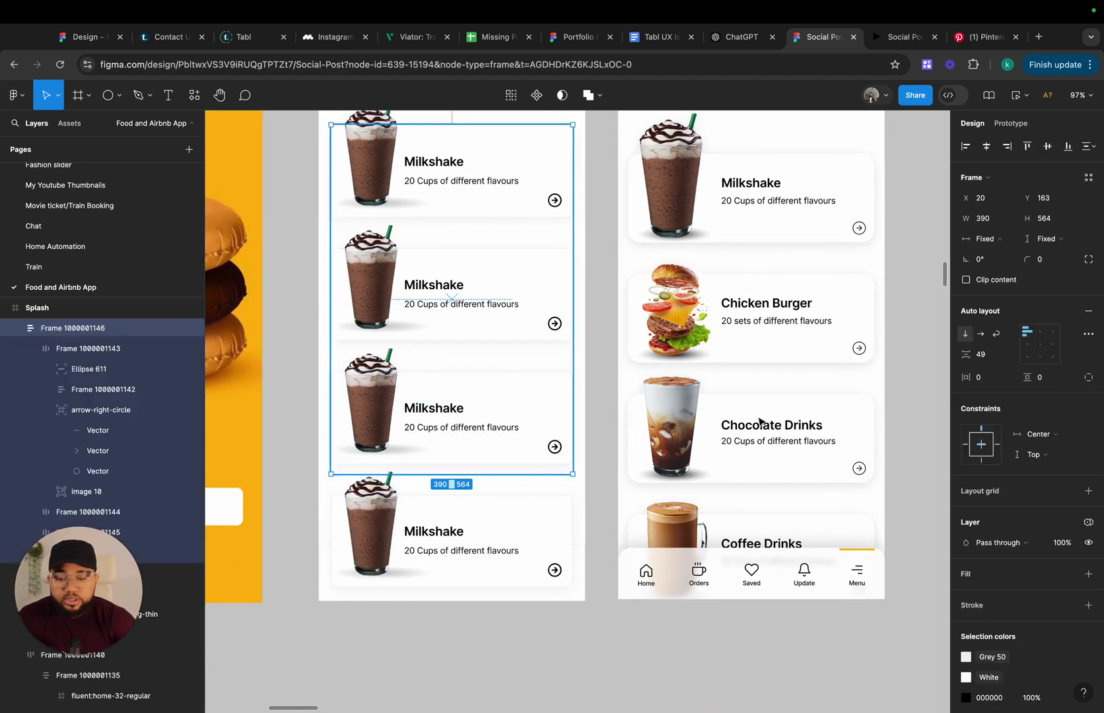
Set the card list frame's height to hug its contents and send it behind the bottom navigation bar
click(1049, 239)
click(1056, 252)
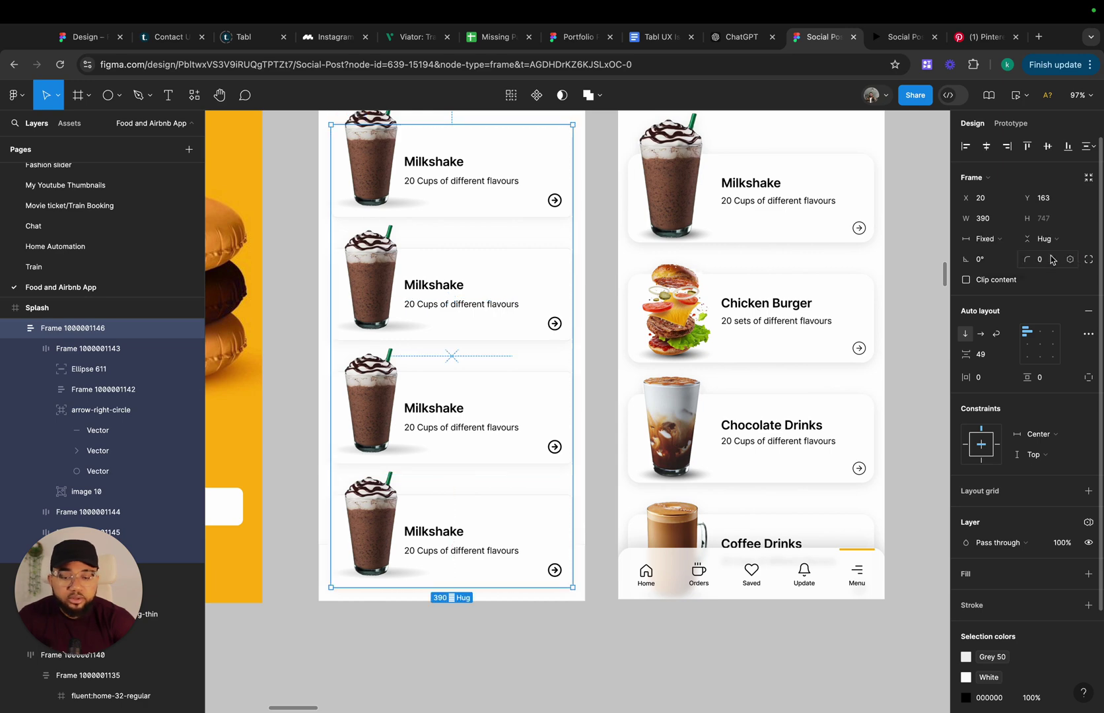
click(410, 655)
click(427, 573)
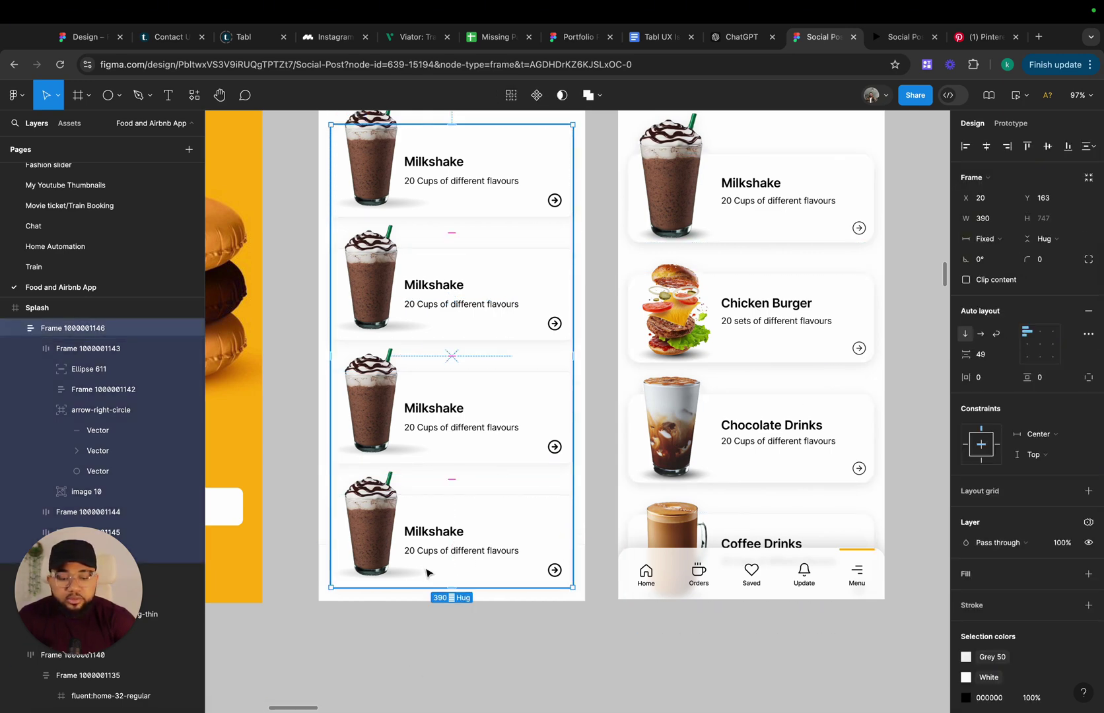
key(bracketleft)
click(359, 677)
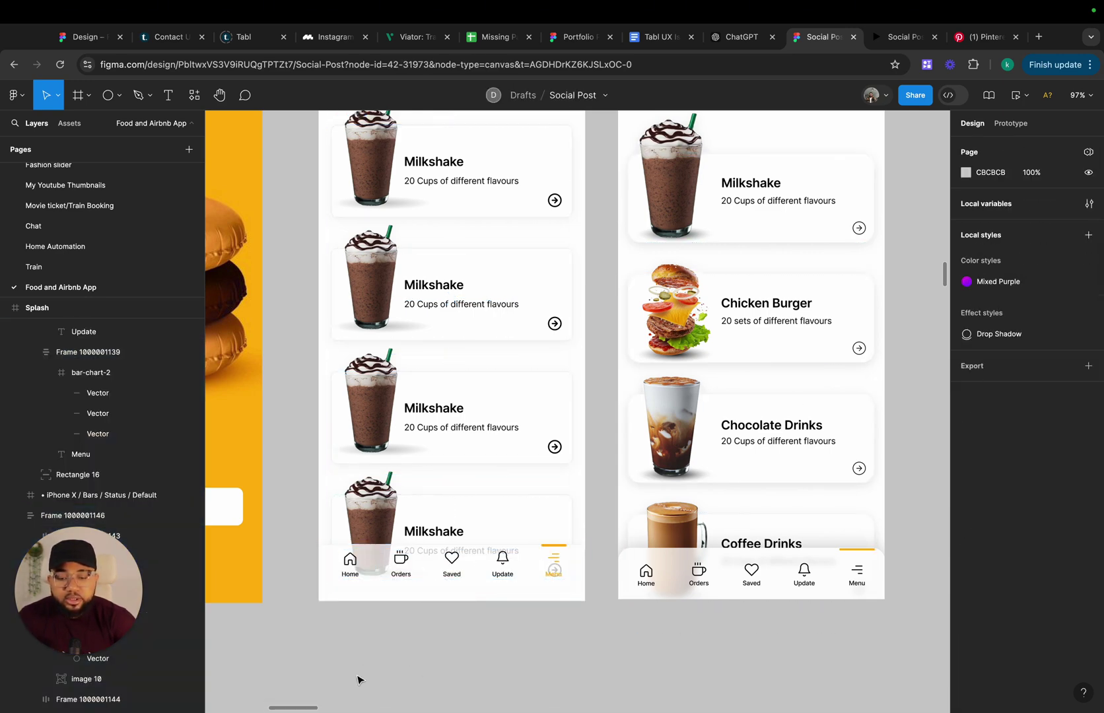
Add a background blur of 20 to the bottom navigation bar of the Menu screen
click(402, 586)
scroll(1029, 668, down, 4)
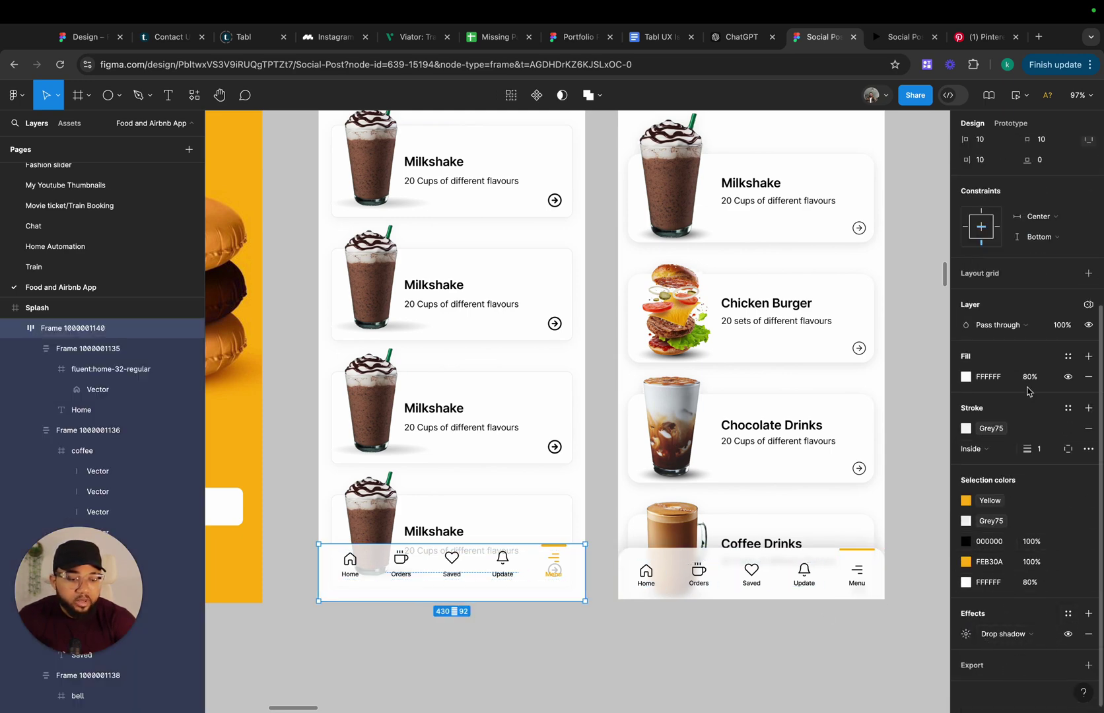
click(1089, 615)
click(993, 653)
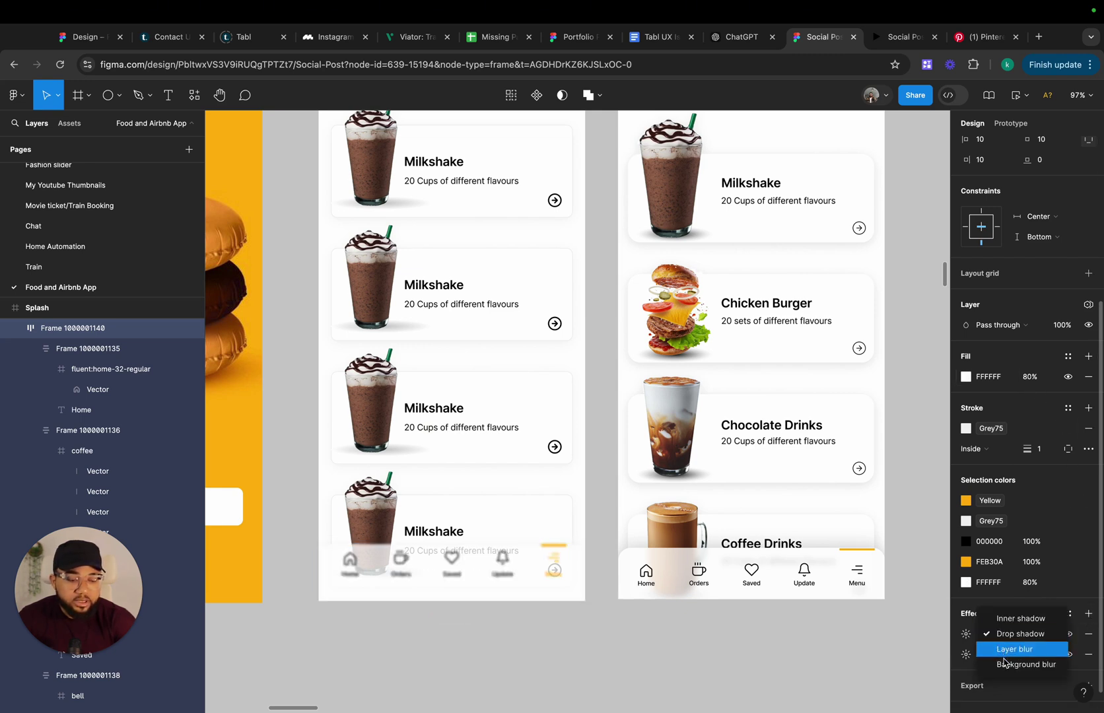
click(1005, 665)
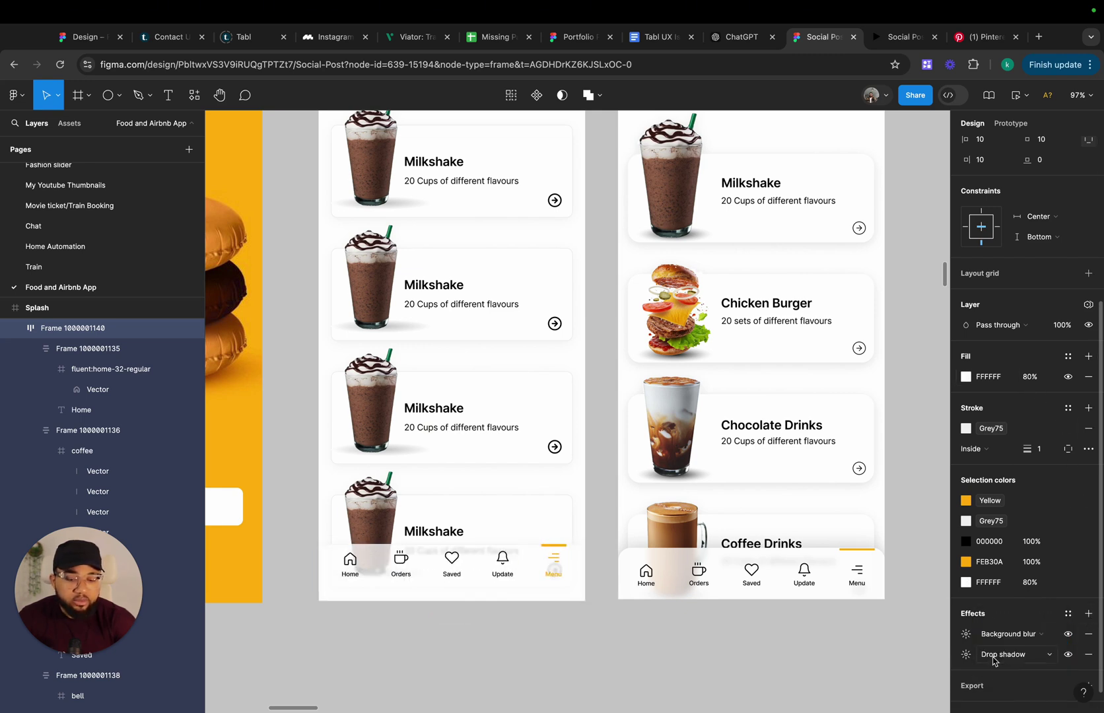
click(965, 636)
key(Return)
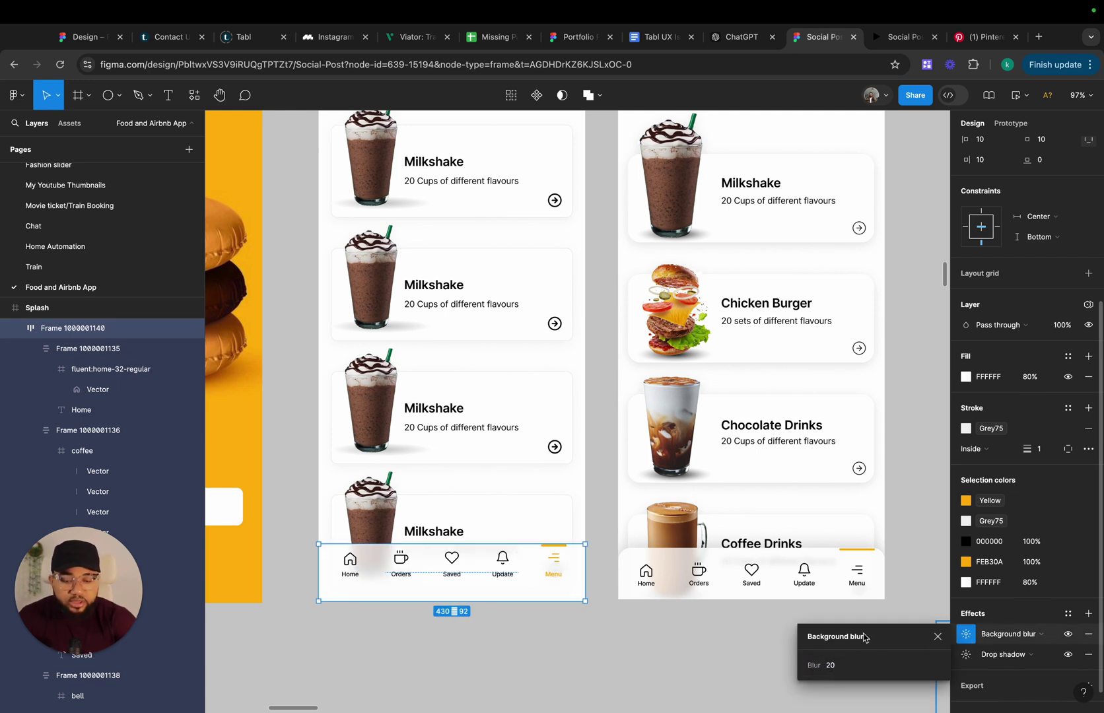
click(938, 636)
click(361, 652)
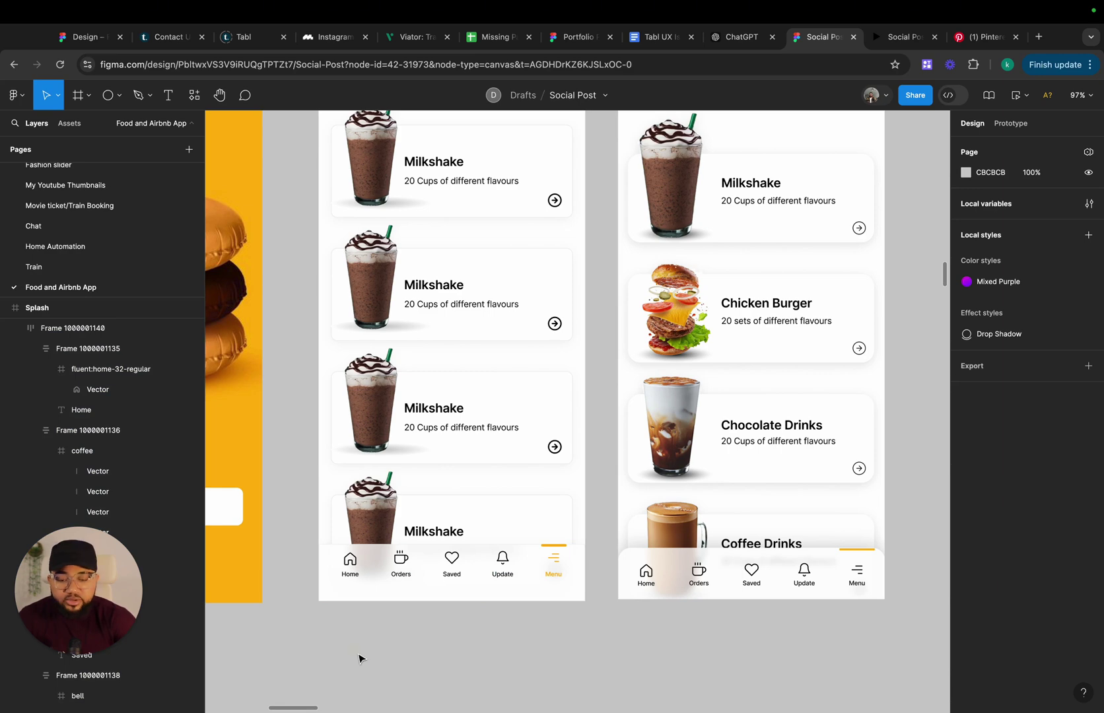
Bring the standalone layered burger image from beside the reference screen to the empty canvas below the Menu screen, at X -9163 and Y -111
scroll(360, 655, up, 3)
scroll(360, 655, left, 2)
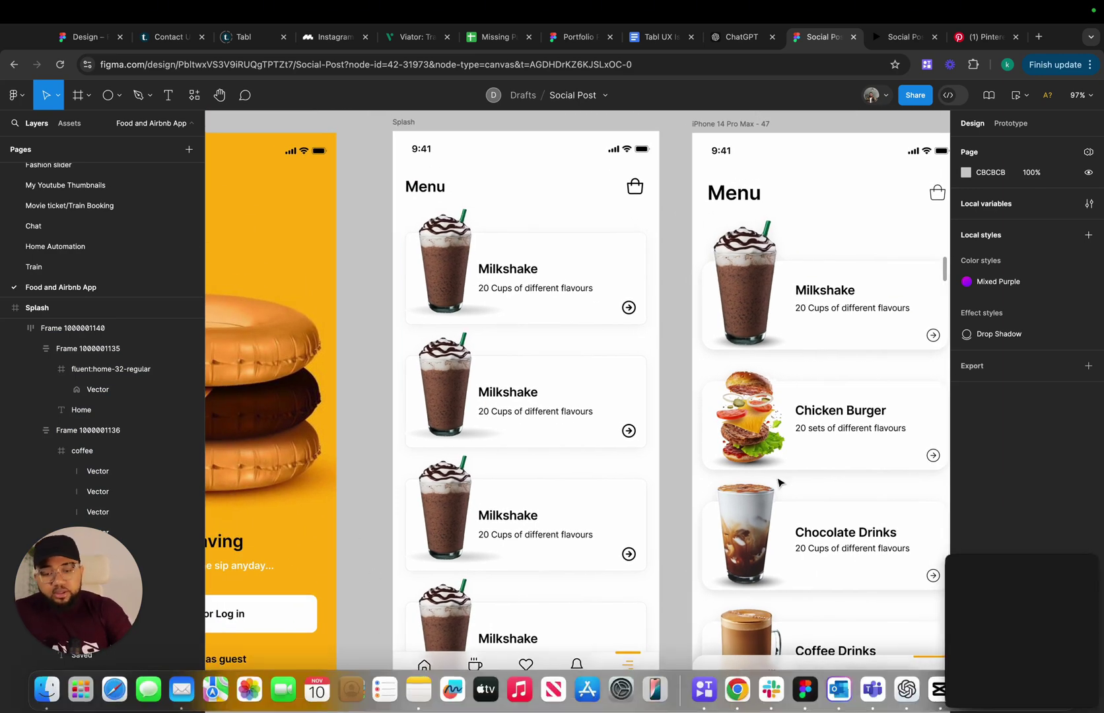
scroll(433, 299, down, 3)
scroll(434, 299, right, 2)
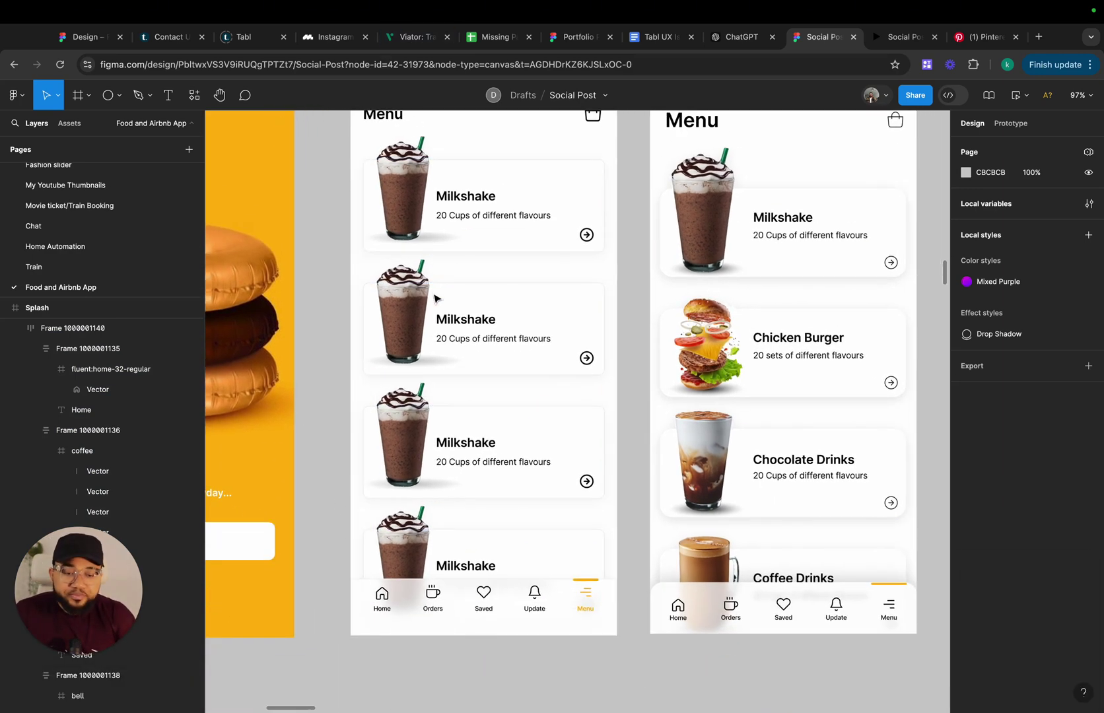
click(713, 352)
double_click(713, 352)
click(712, 352)
scroll(713, 352, right, 5)
scroll(713, 352, down, 1)
click(784, 474)
scroll(682, 566, left, 5)
scroll(682, 566, down, 2)
drag(783, 474, 559, 585)
scroll(560, 586, up, 5)
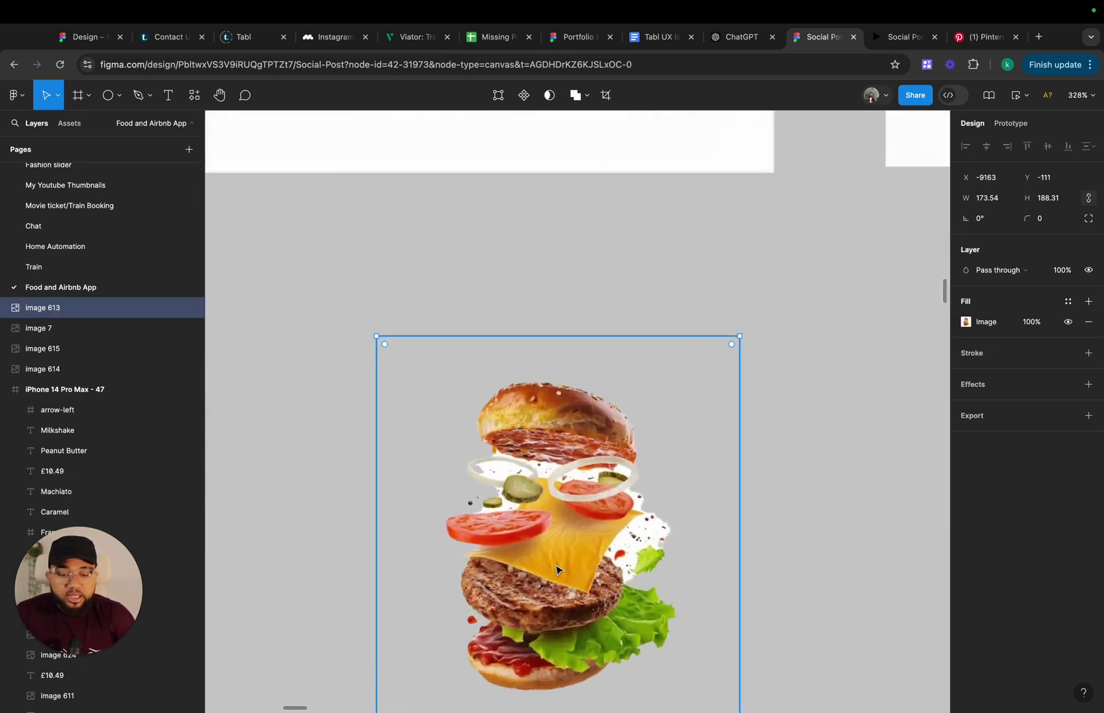
scroll(544, 536, down, 5)
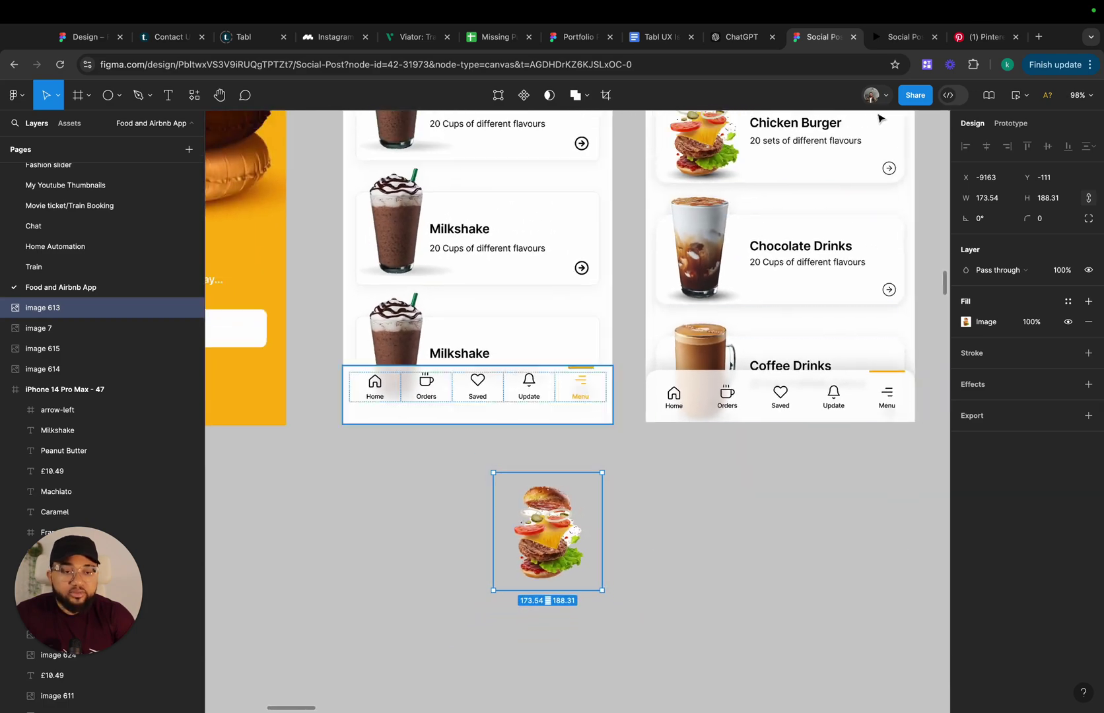
Switch to Pinterest, browse the pizza results, open a whole pizza with basil on a white background and copy its image
click(985, 38)
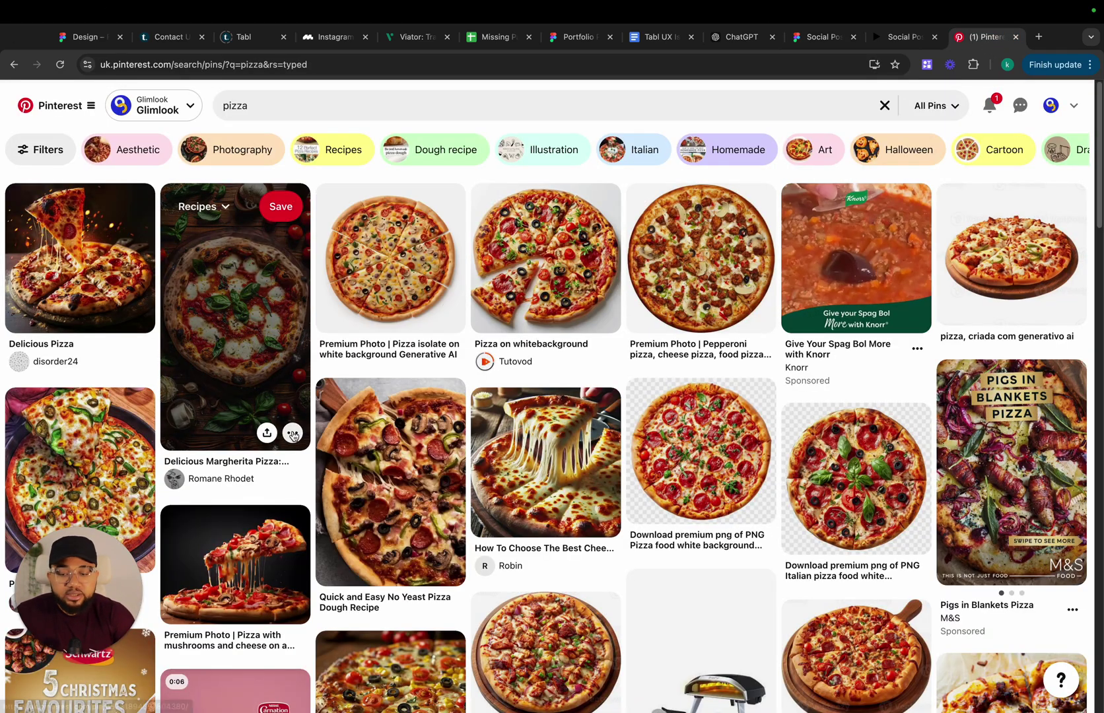
scroll(292, 430, down, 2)
scroll(293, 430, down, 10)
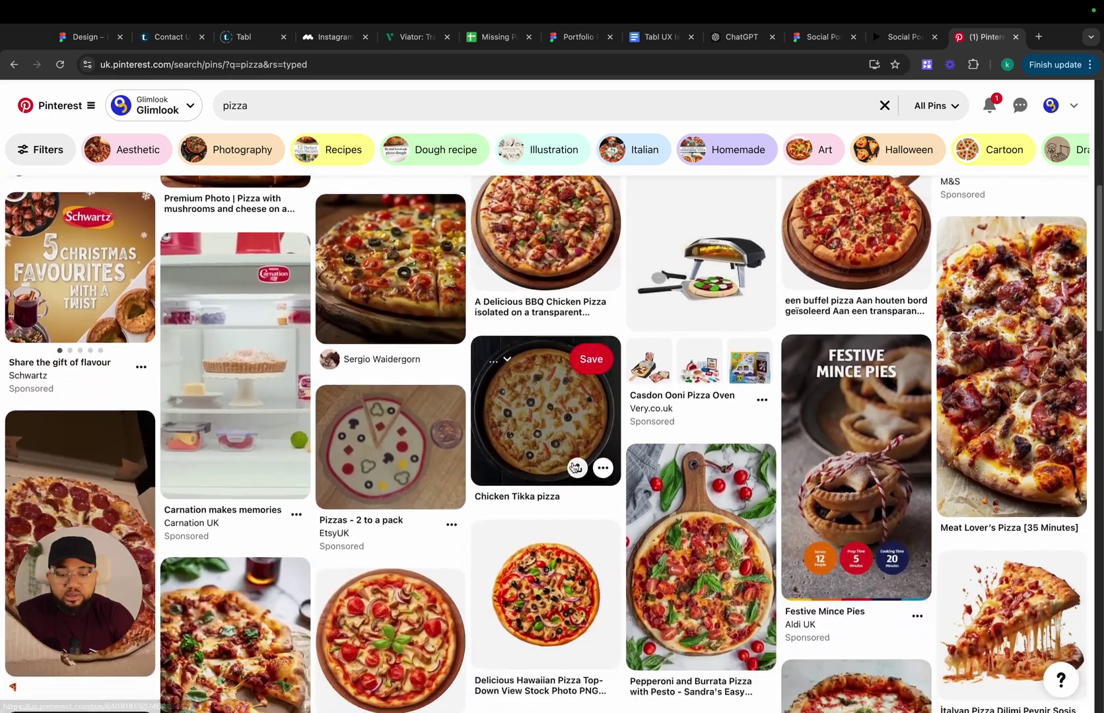
scroll(572, 463, down, 2)
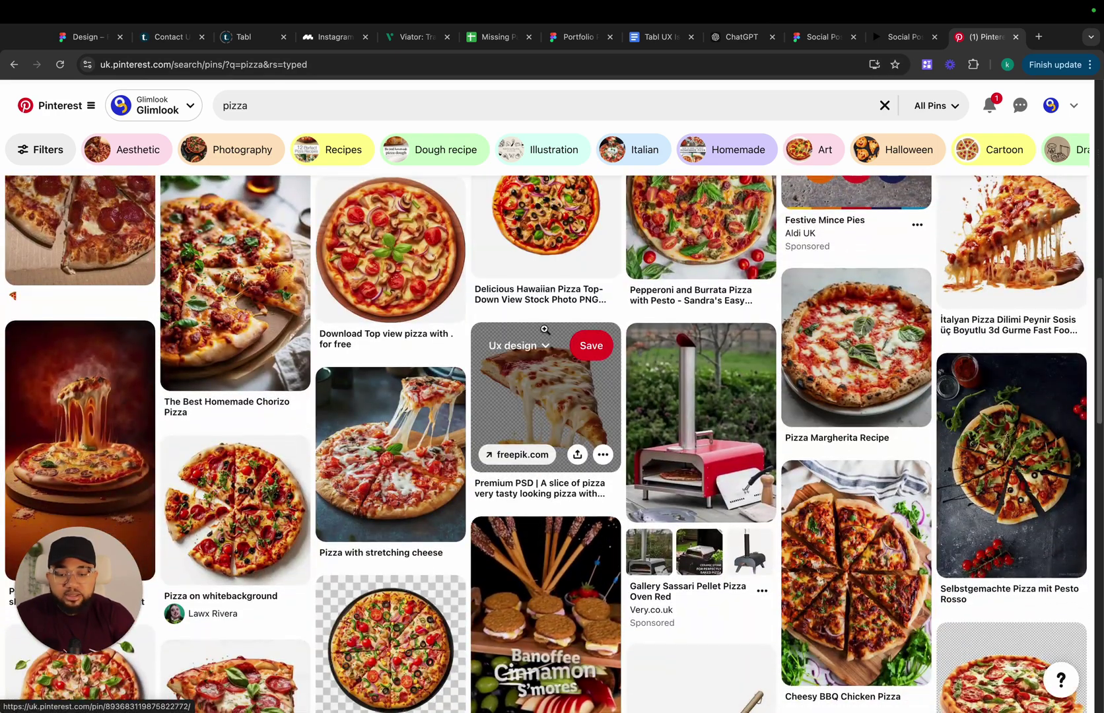
scroll(404, 417, down, 1)
scroll(403, 418, down, 4)
click(98, 434)
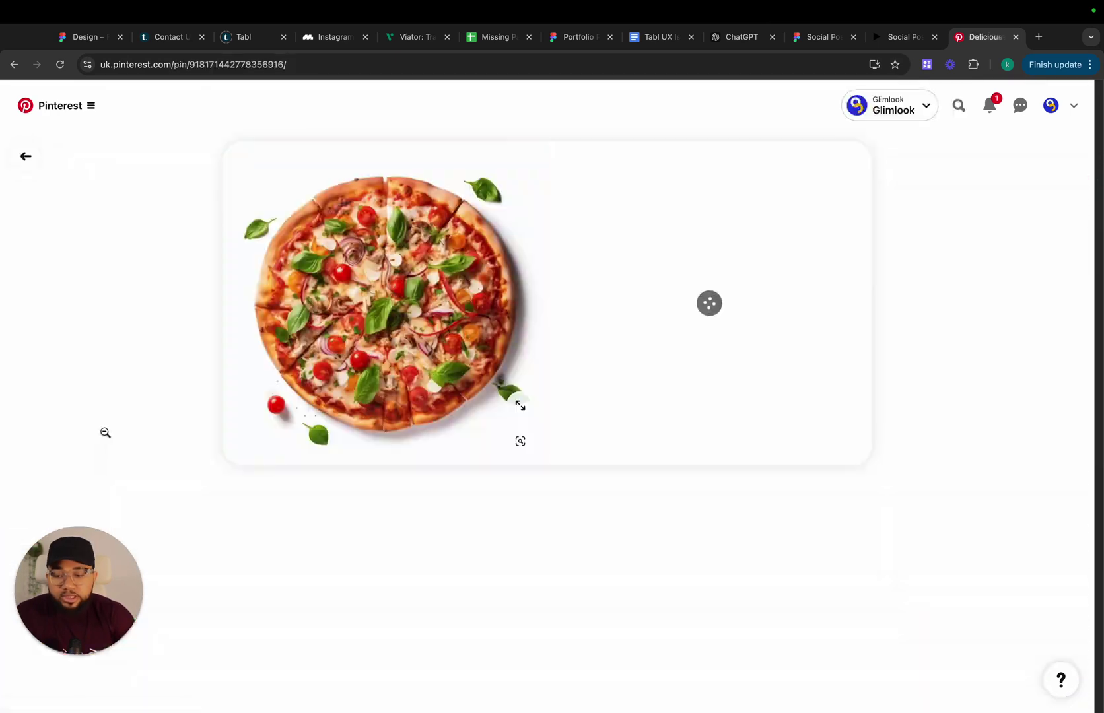
right_click(384, 251)
click(397, 285)
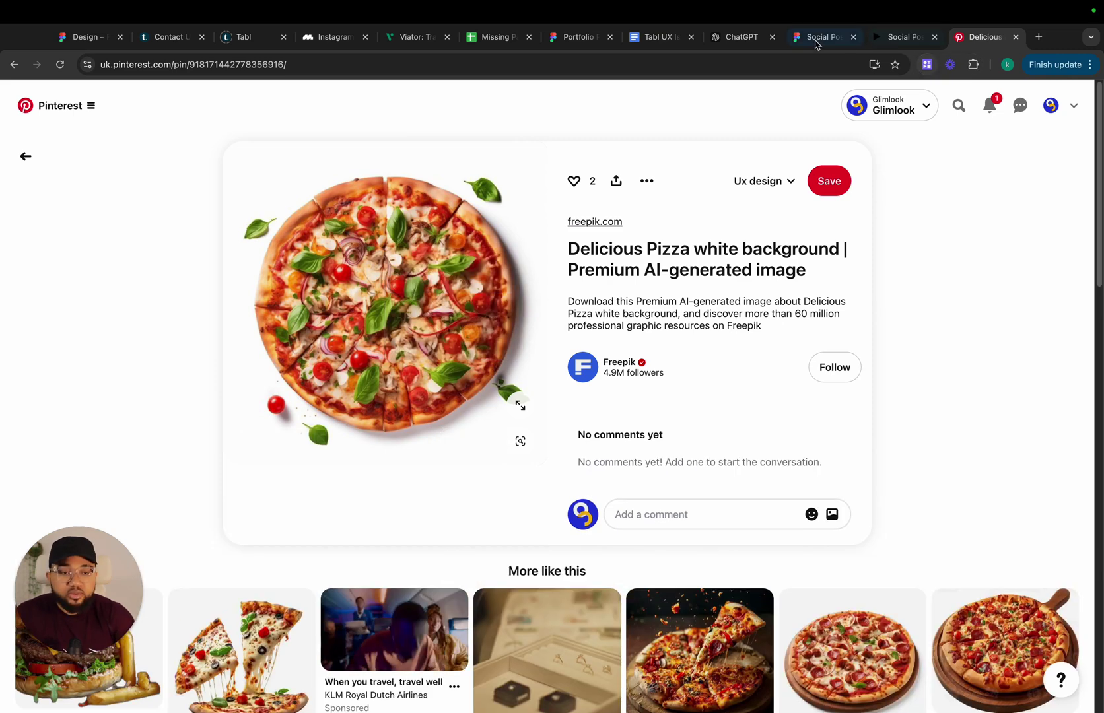
Switch back to Figma, paste the pizza image and move it below the Menu screen to X -9599 and Y 55
click(804, 45)
click(343, 602)
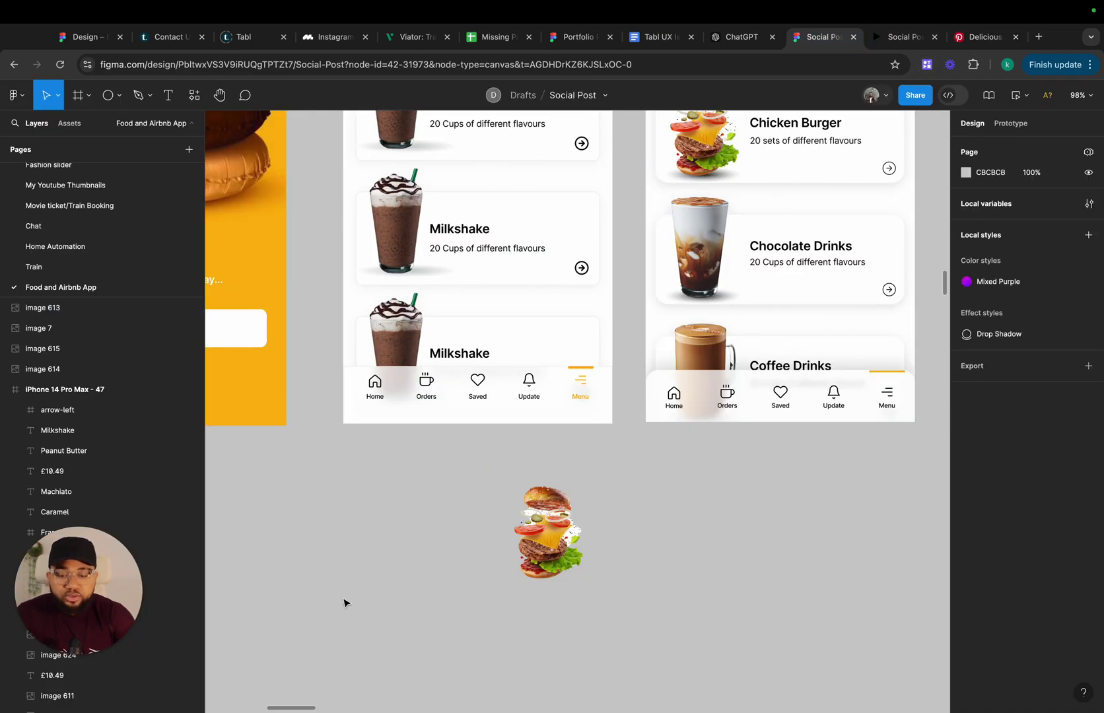
key(super+v)
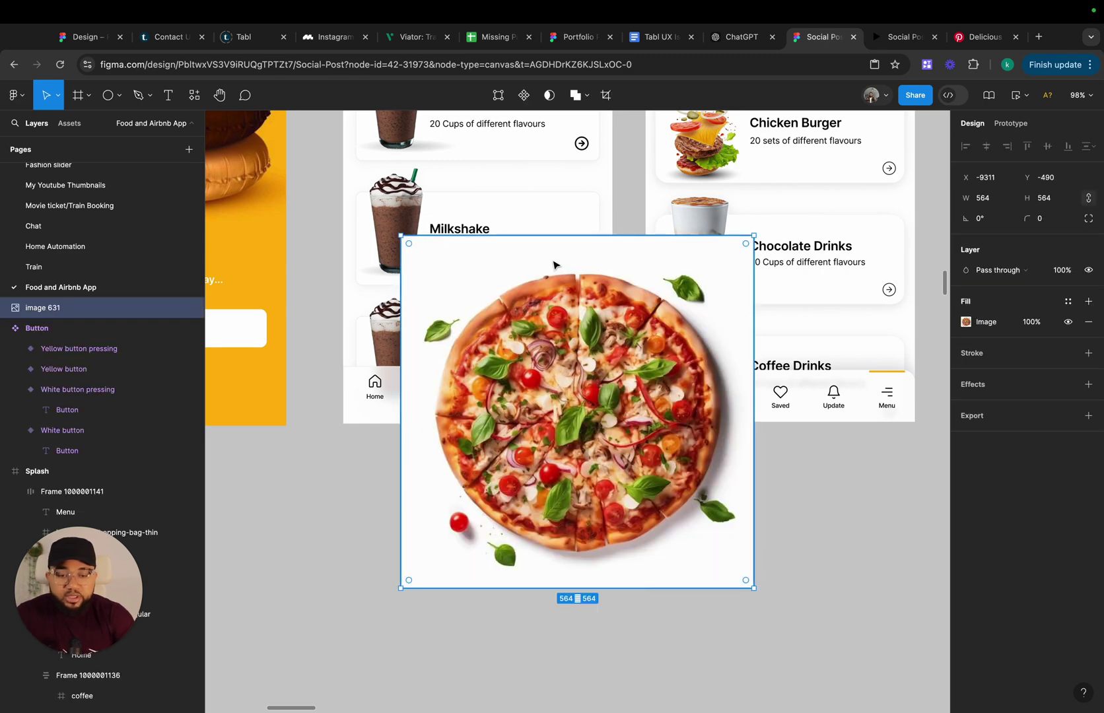
scroll(482, 419, down, 5)
drag(568, 259, 453, 375)
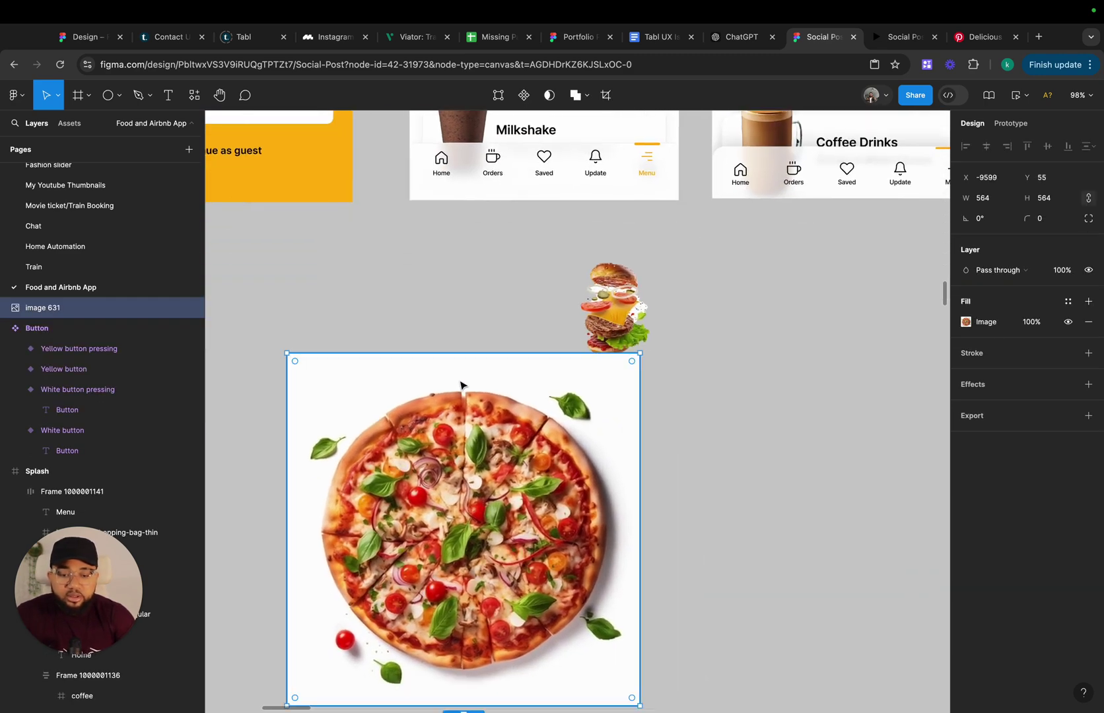
Remove the pizza image's white background with the Icons8 Background Remover plugin
right_click(463, 384)
mouse_move(499, 569)
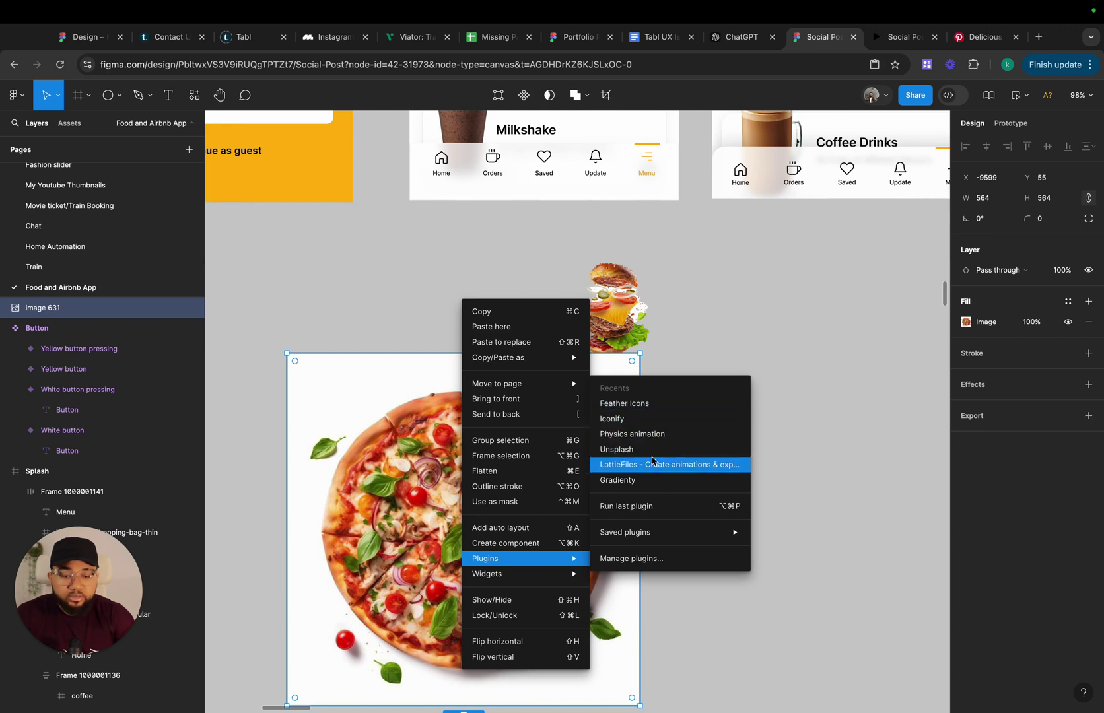
mouse_move(667, 535)
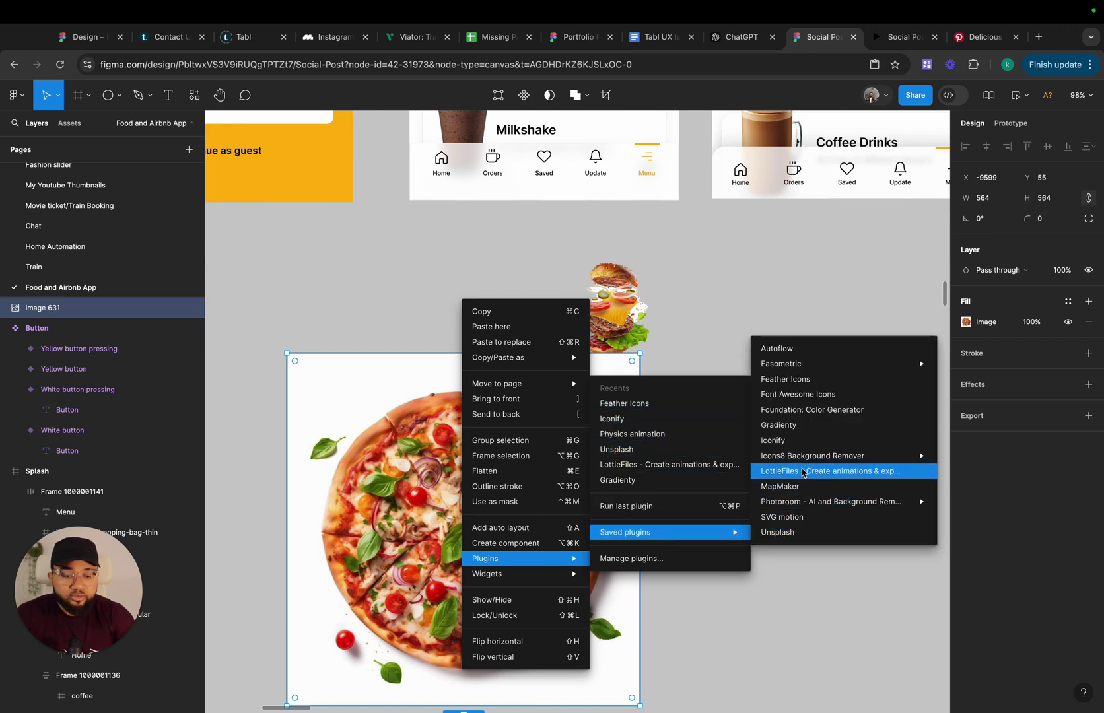
mouse_move(800, 457)
click(966, 456)
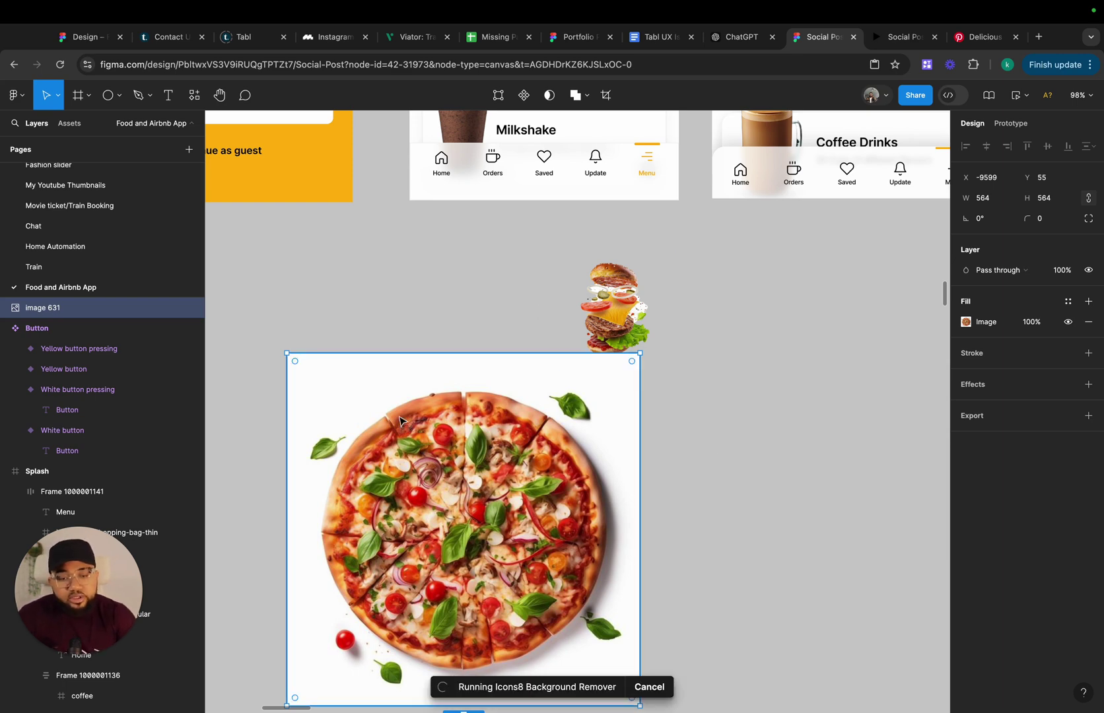
scroll(386, 453, down, 3)
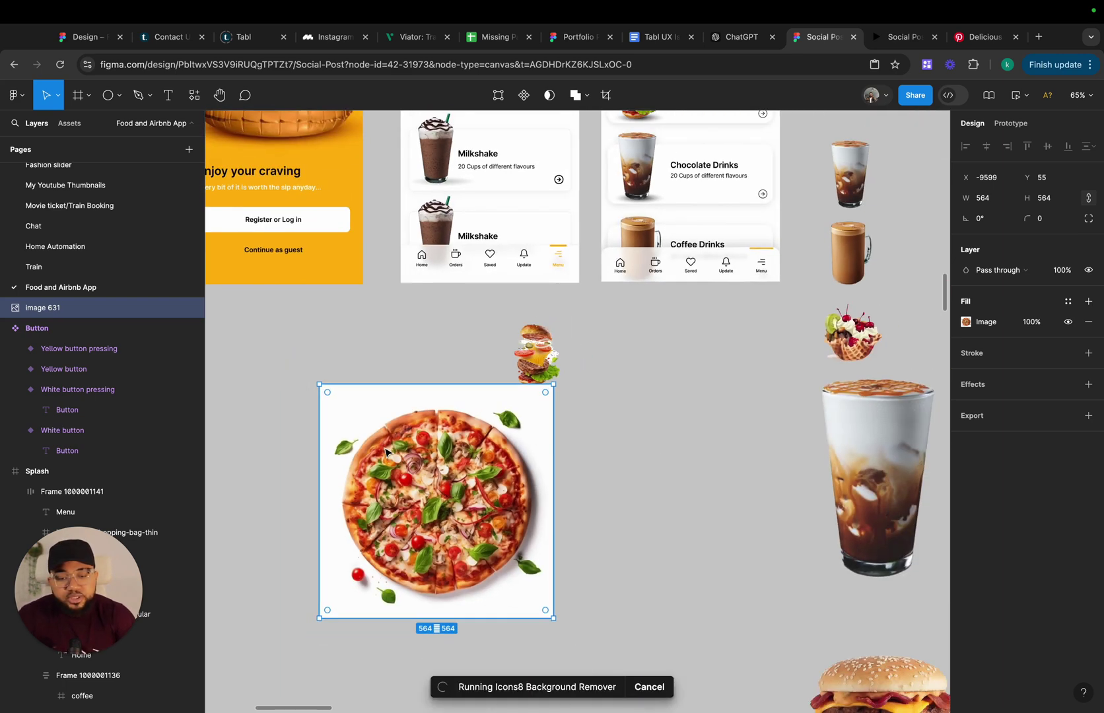
scroll(386, 453, down, 1)
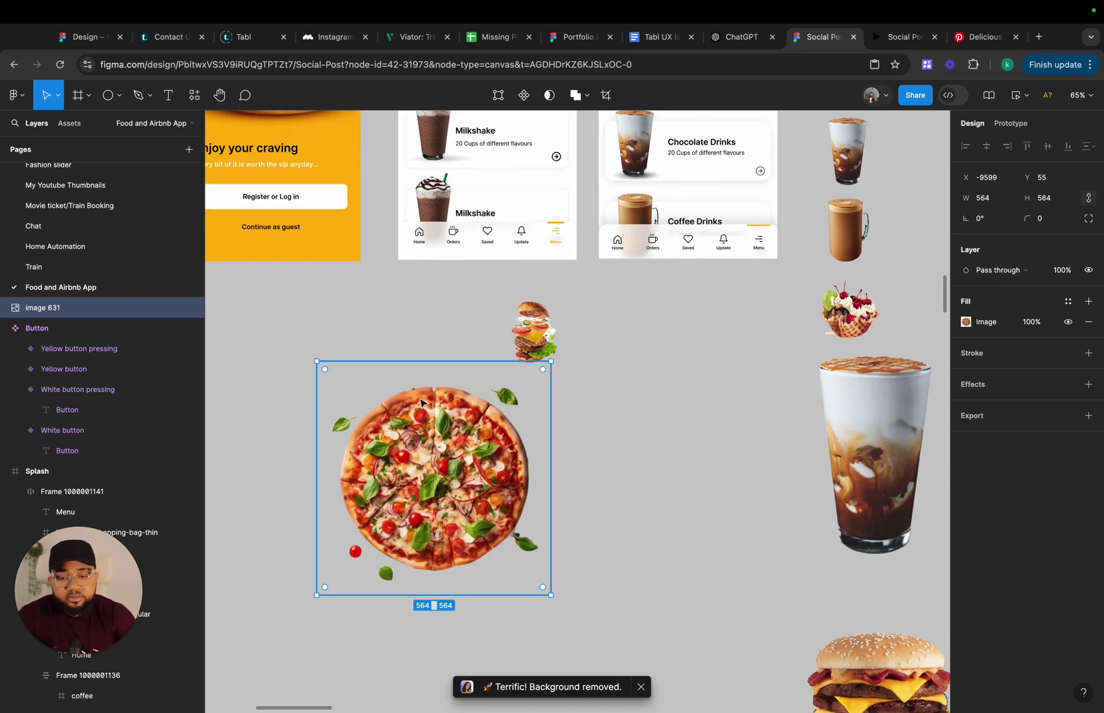
Scale the pizza image to 136 by 136, place it in the second Milkshake card and delete that card's milkshake image
key(k)
drag(426, 361, 457, 230)
scroll(437, 500, up, 3)
scroll(457, 231, up, 5)
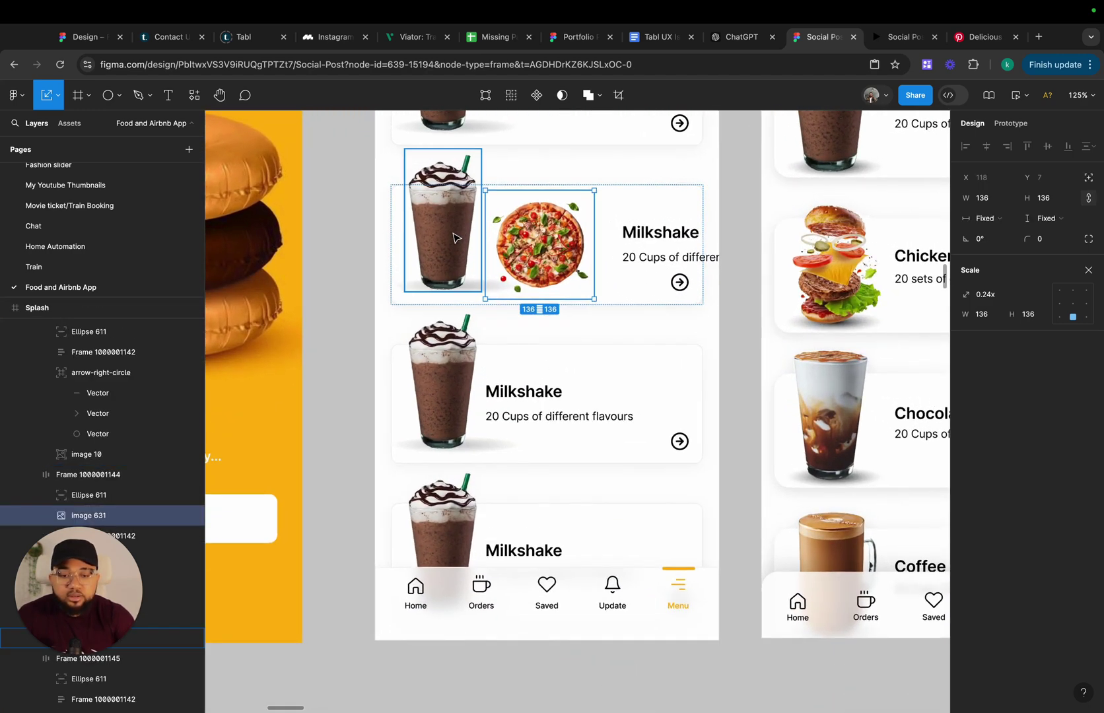
click(454, 238)
key(Delete)
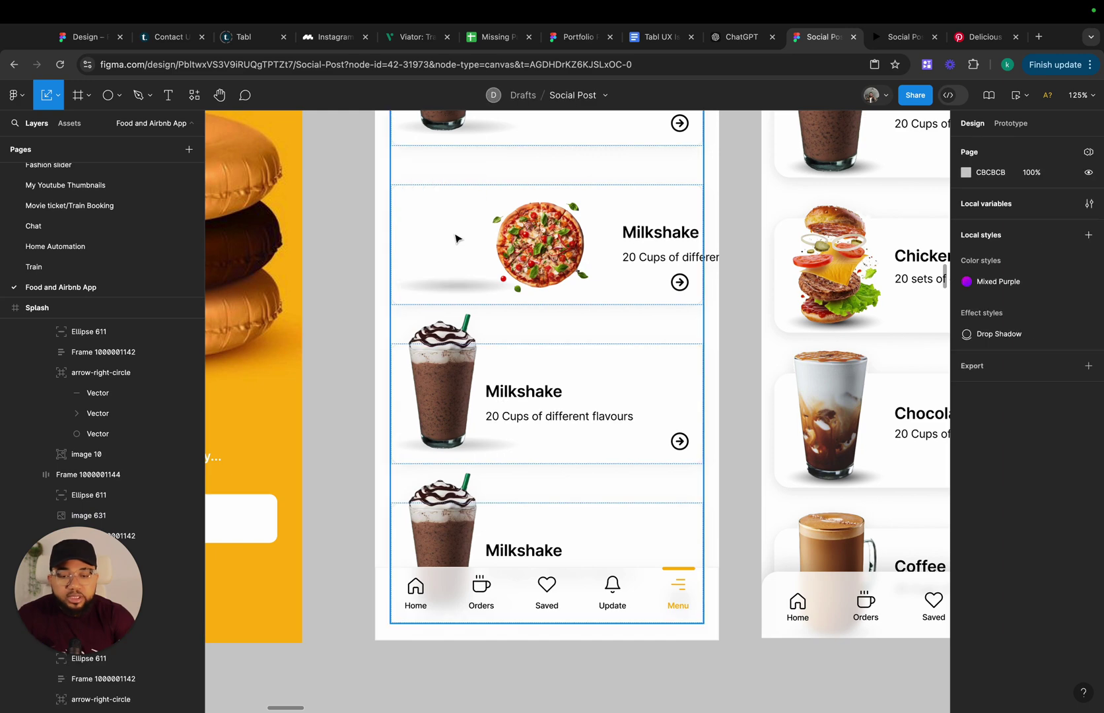
Give the pizza image absolute position in the second card, align it to the card's left edge and scale it to 176 by 176
click(532, 244)
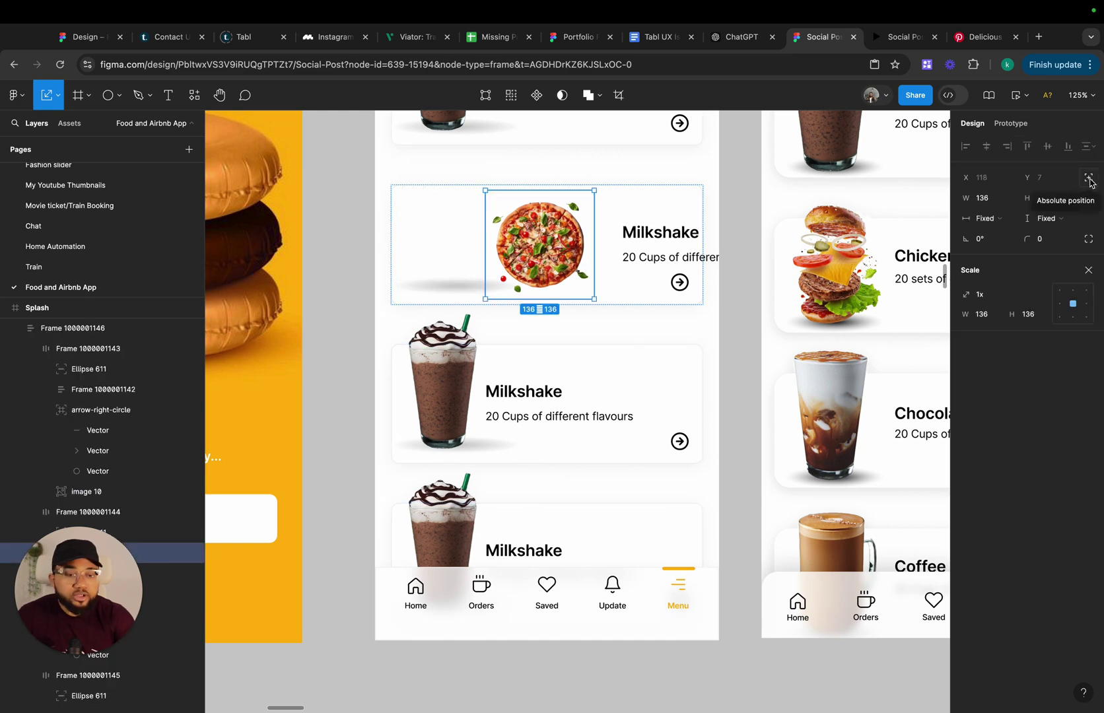
click(1088, 180)
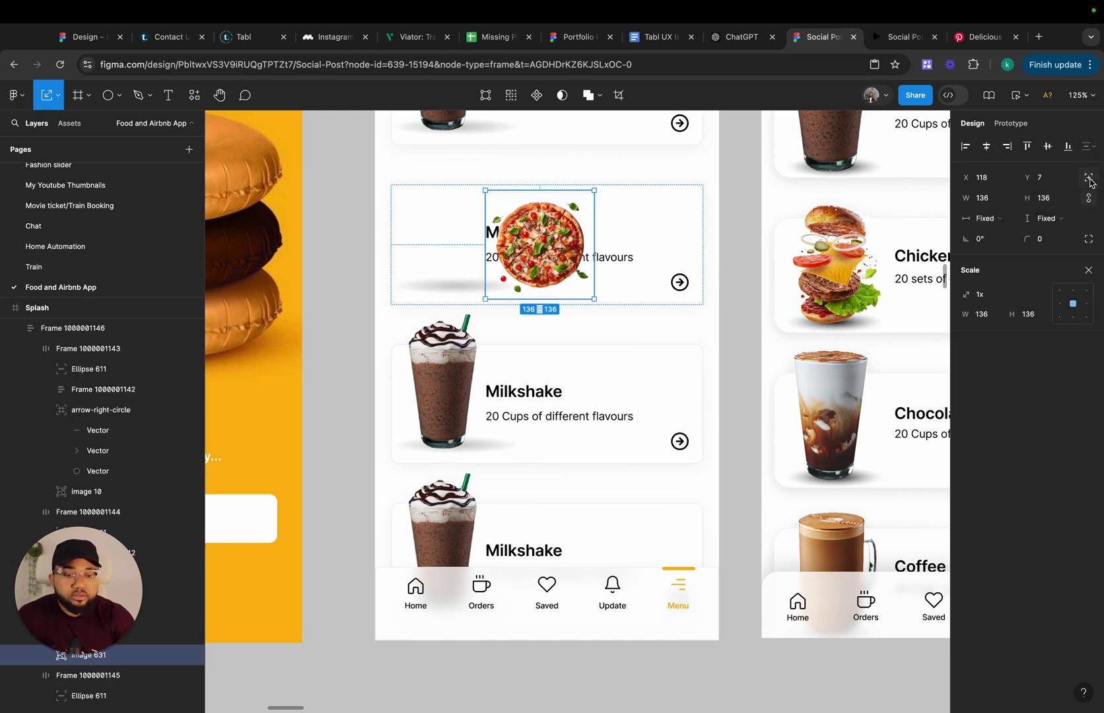
click(964, 146)
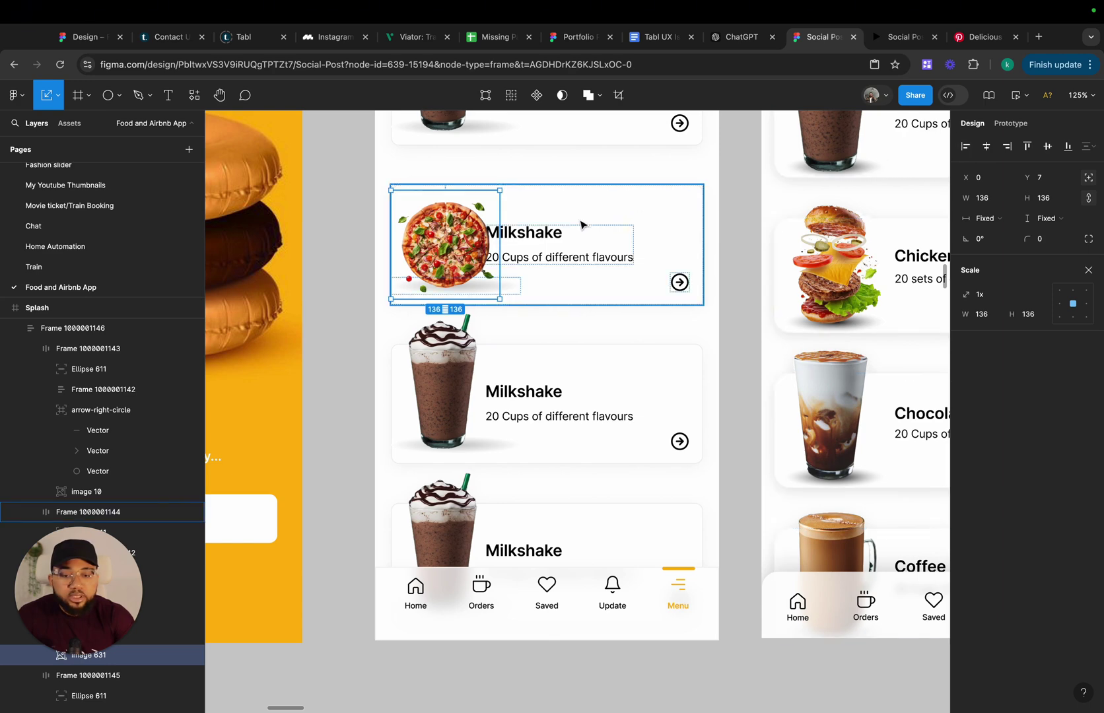
drag(449, 187, 450, 158)
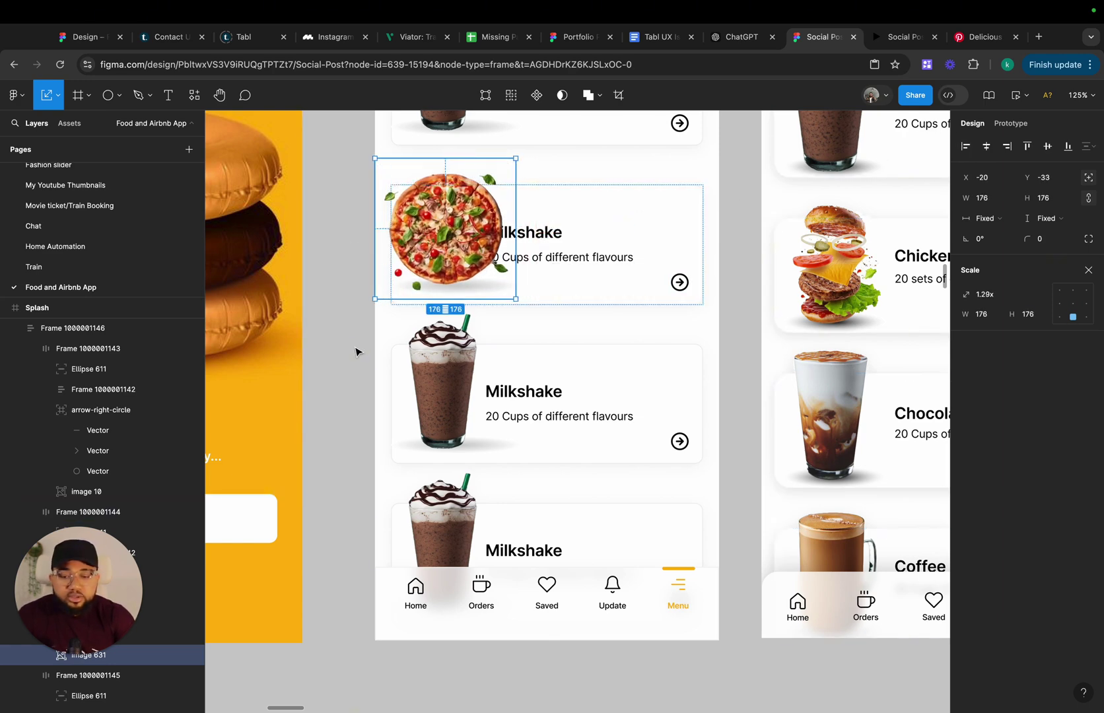
Delete the pizza image from the second card of the Menu list
click(355, 349)
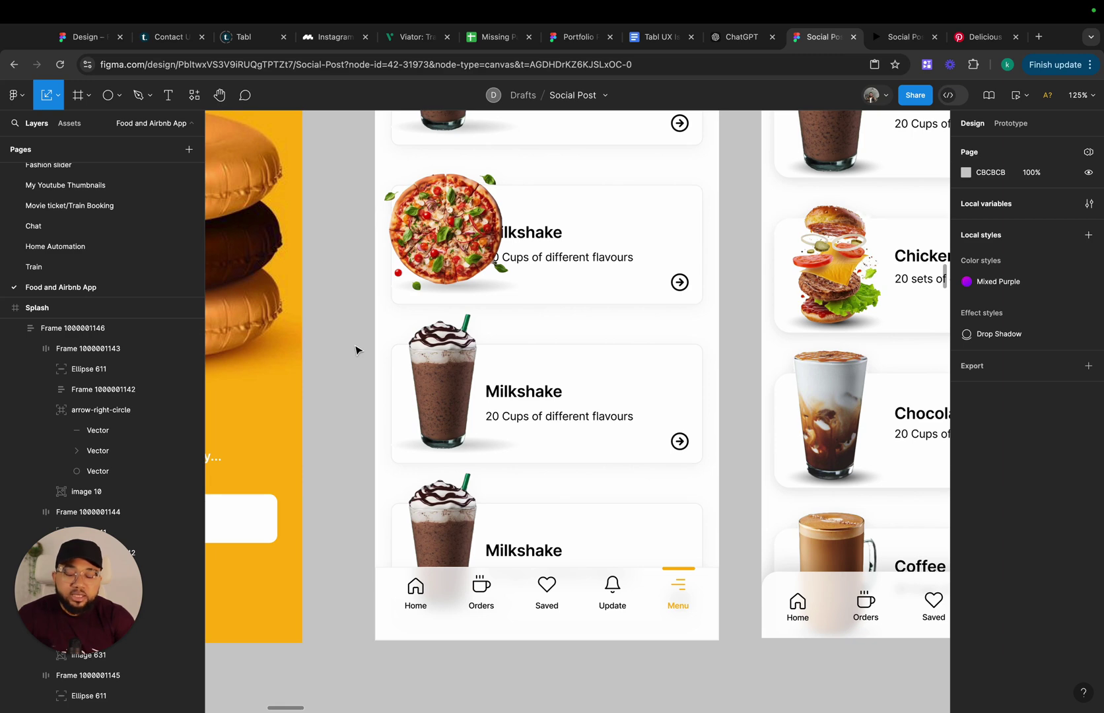
scroll(355, 350, down, 5)
scroll(355, 350, up, 3)
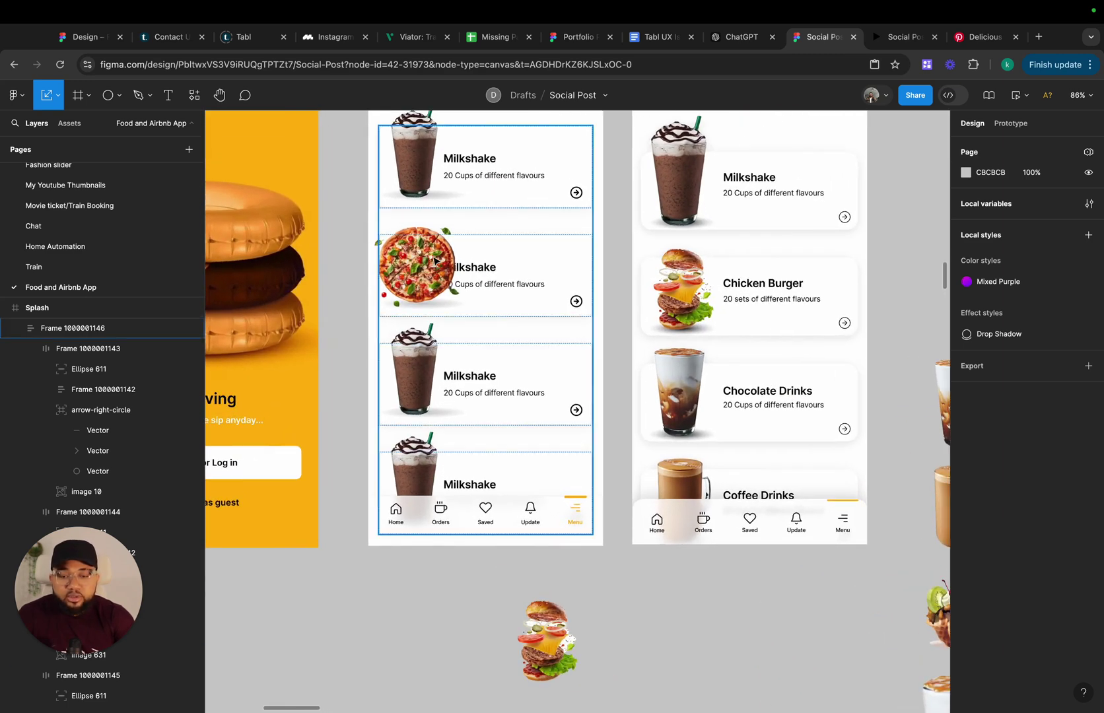
click(429, 265)
double_click(429, 266)
double_click(430, 264)
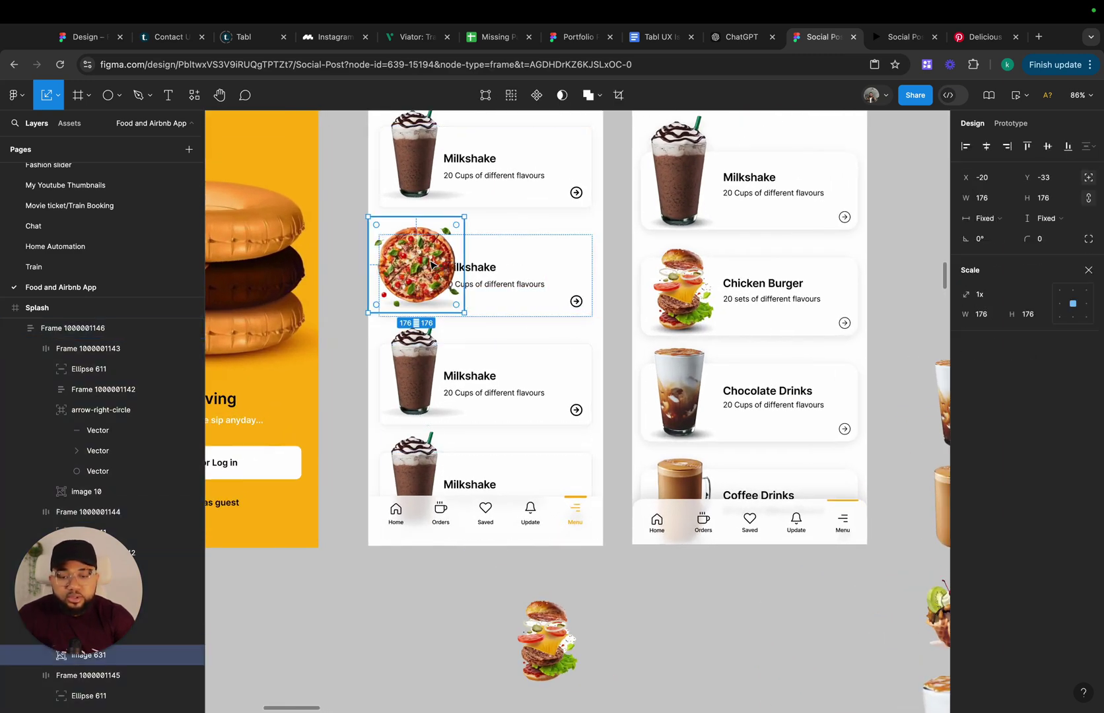
key(Delete)
Paste a copy of the burger image into the second Milkshake card and align it to the card's left edge
drag(545, 639, 505, 643)
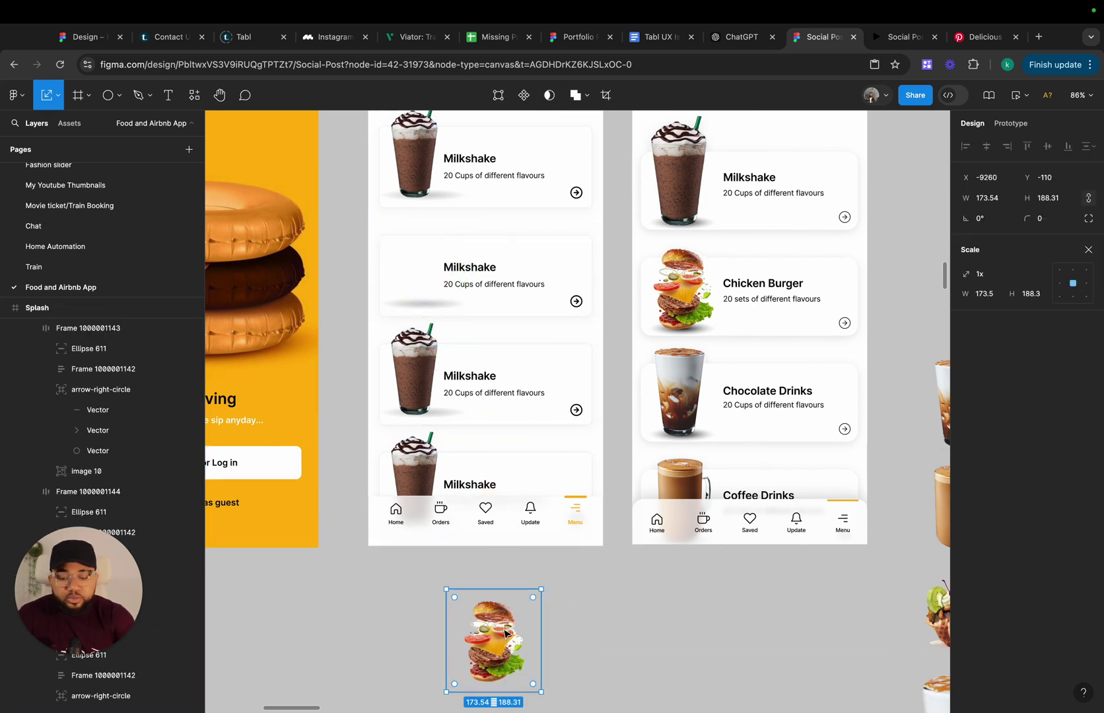
click(421, 274)
click(421, 274)
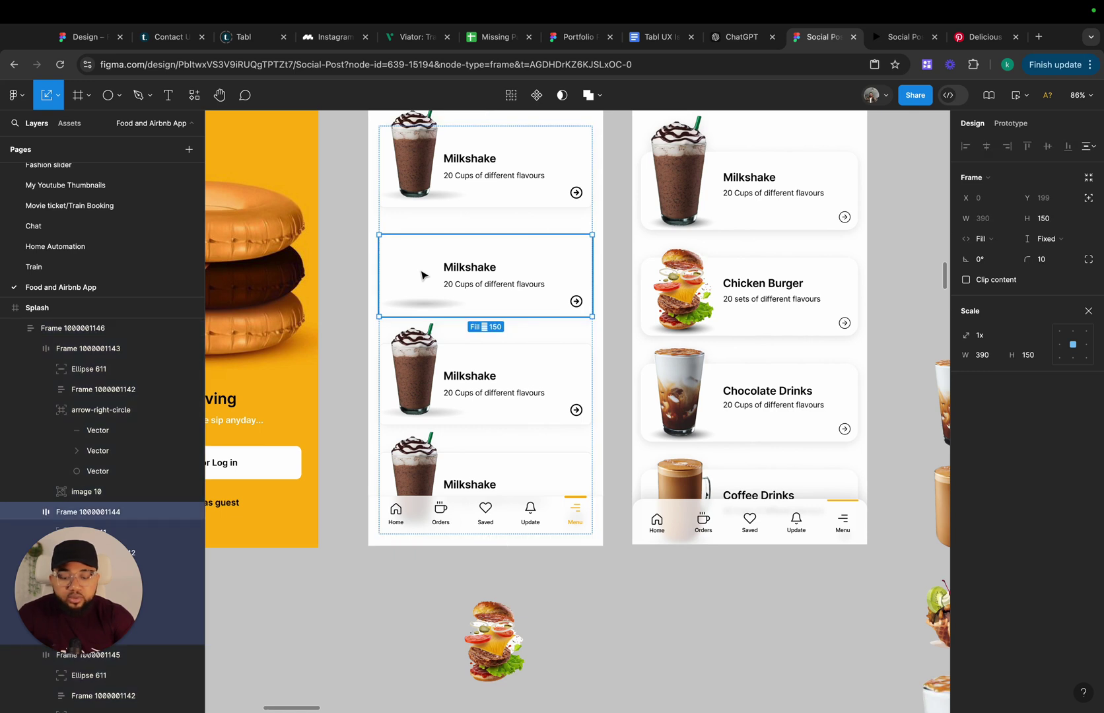
key(ctrl+v)
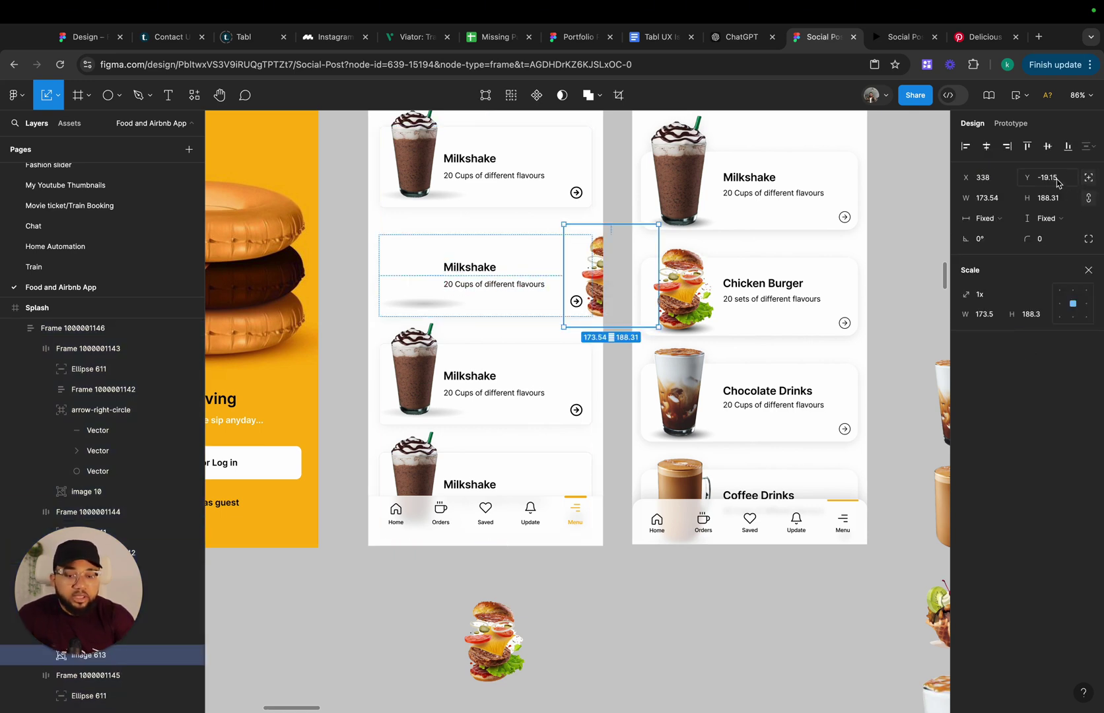
click(963, 149)
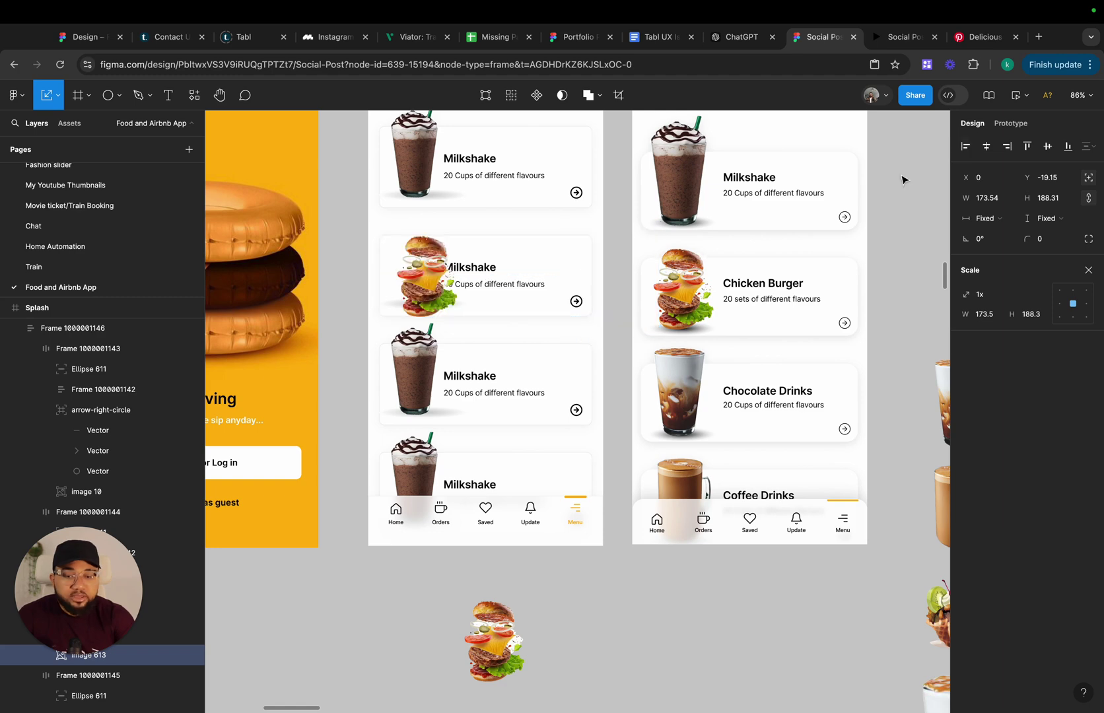
Move the burger image in the second card to X -27, Y -35 so it overlaps the card's upper edge
scroll(502, 259, up, 6)
scroll(499, 259, left, 2)
drag(467, 396, 437, 380)
scroll(437, 377, down, 5)
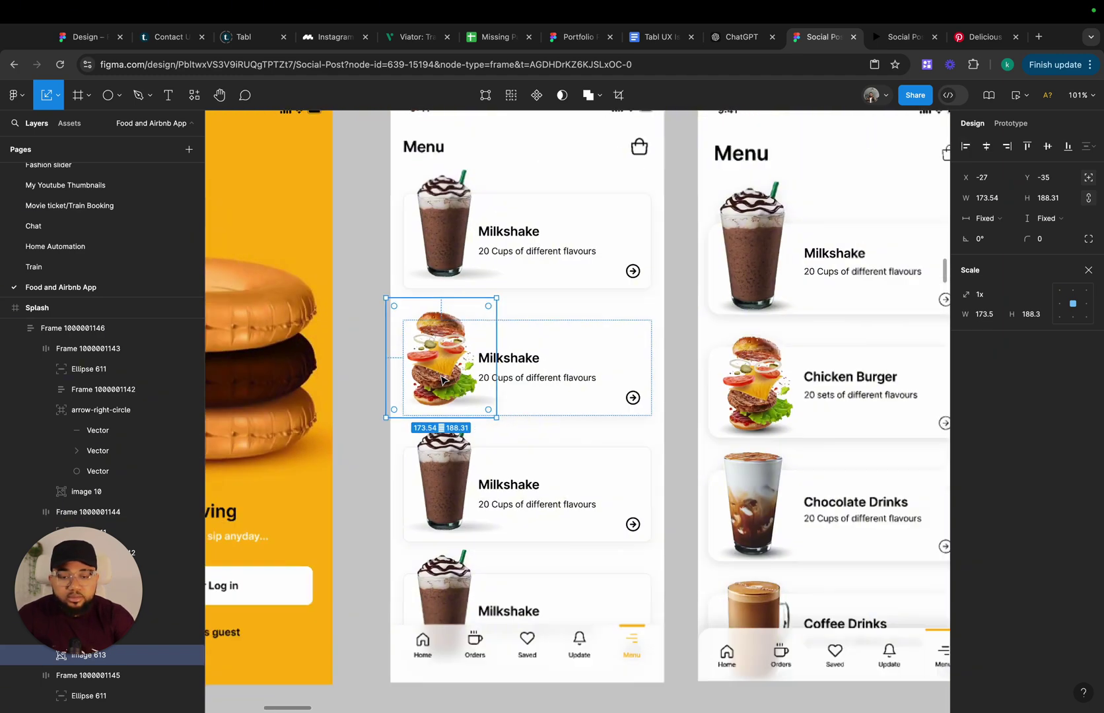
click(365, 416)
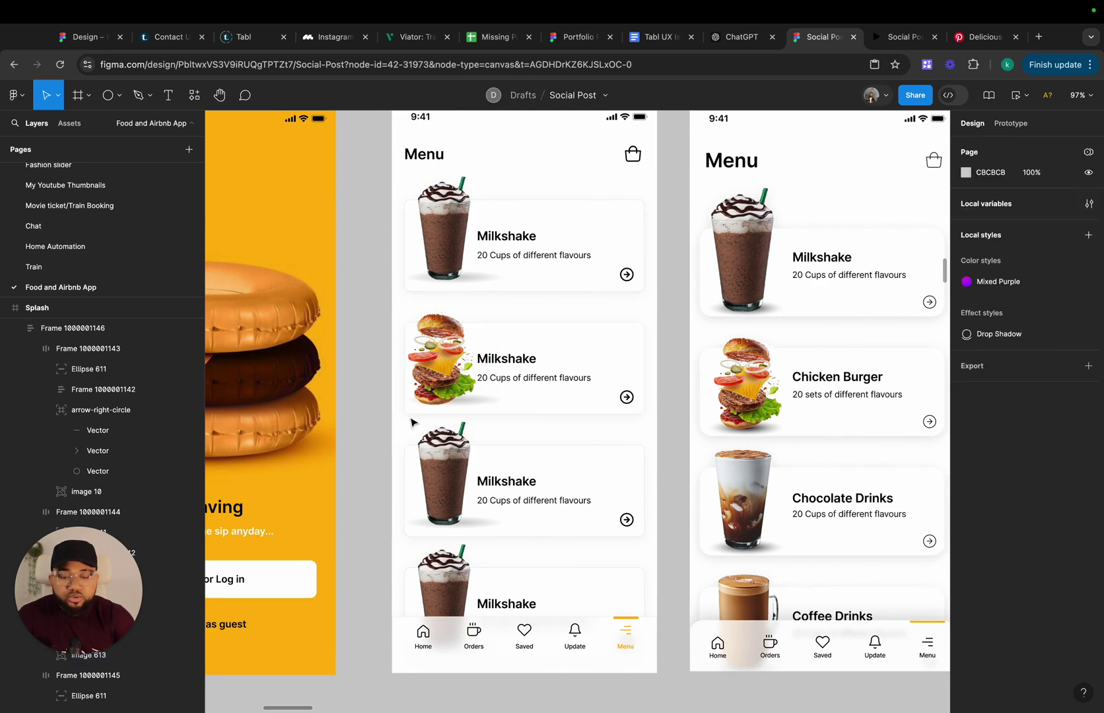
Set the left padding of all four Menu cards to 130
double_click(518, 378)
double_click(518, 378)
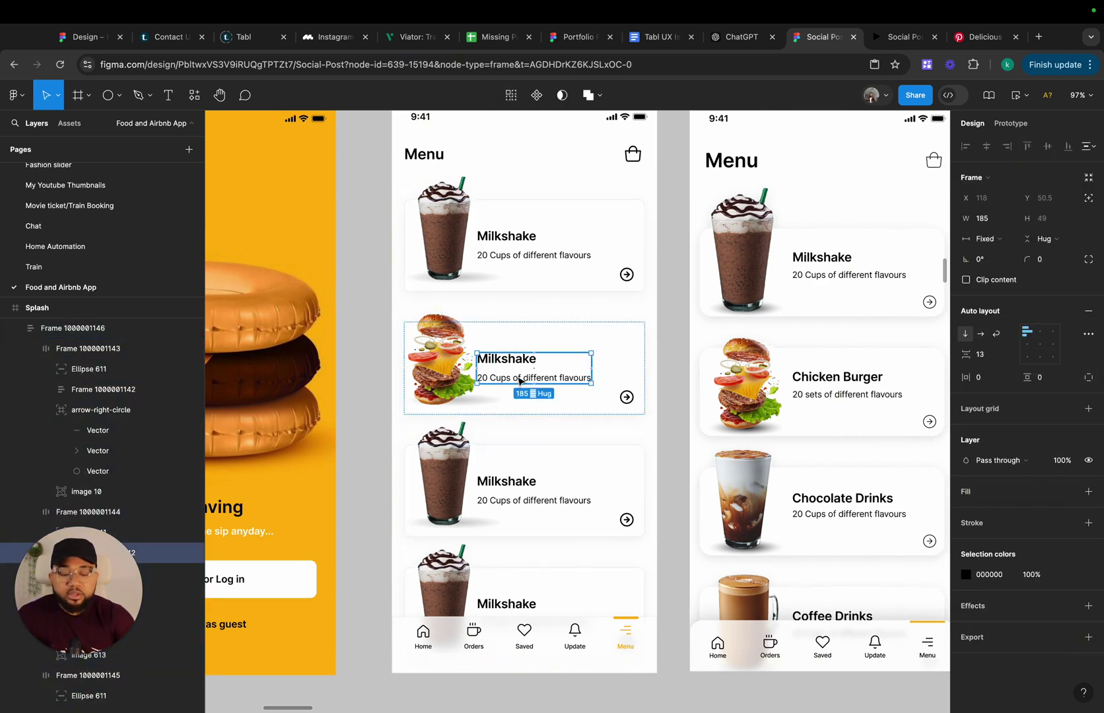
key(Escape)
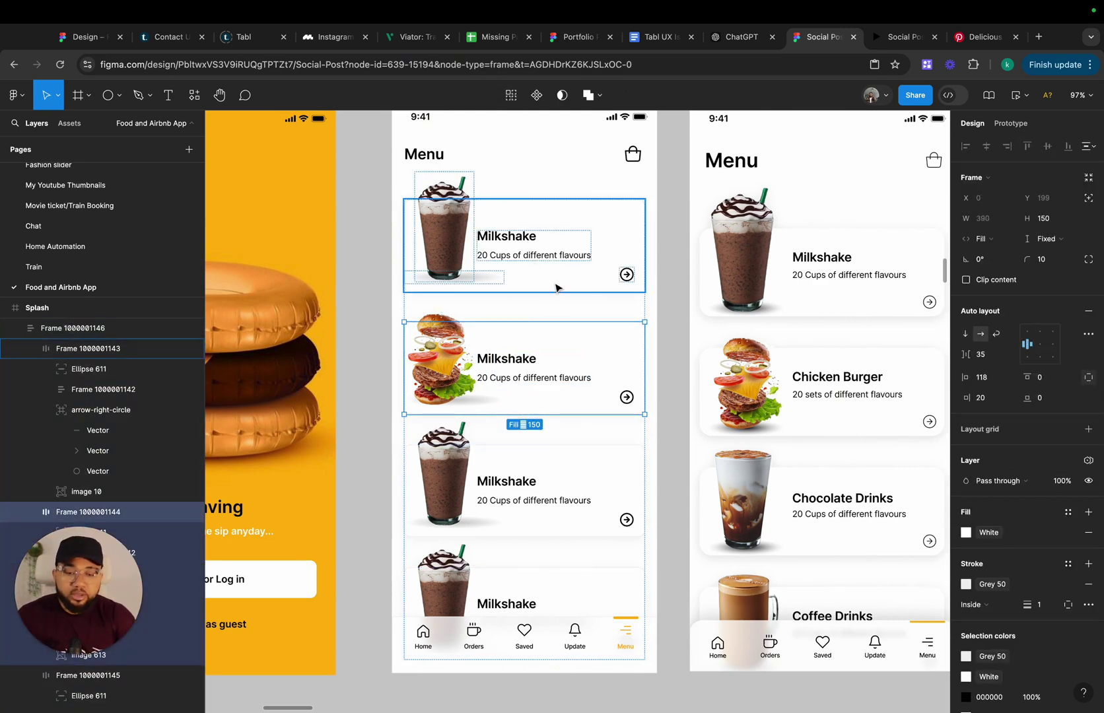
shift+click(555, 286)
shift+click(559, 522)
shift+click(562, 587)
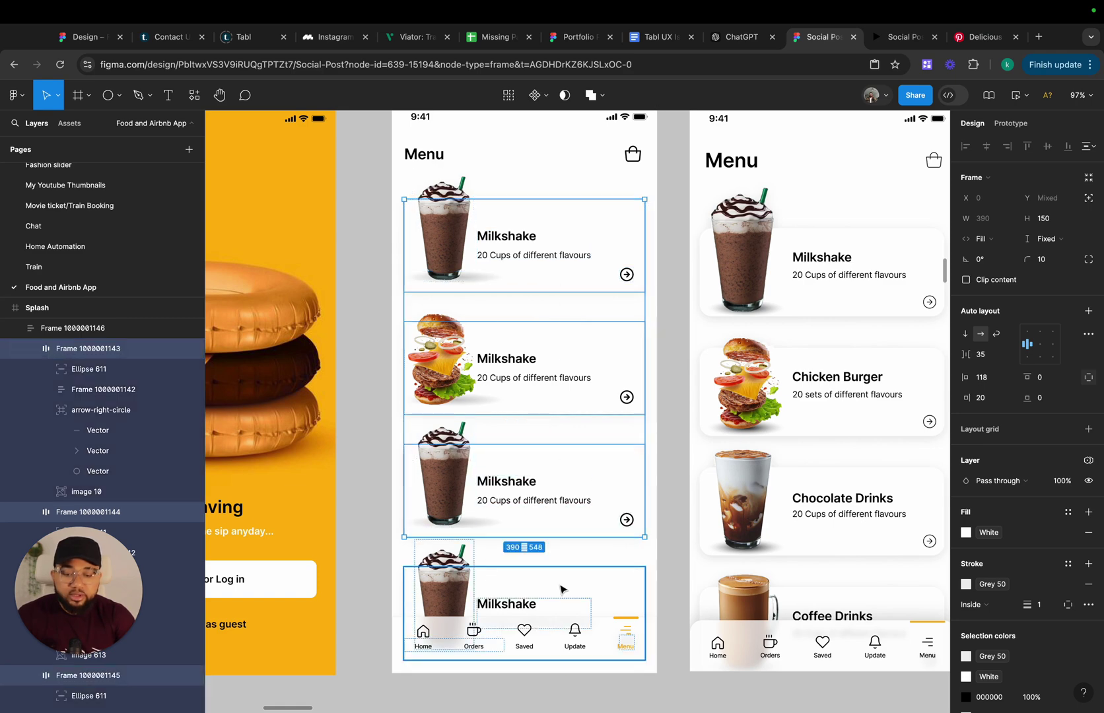
click(994, 379)
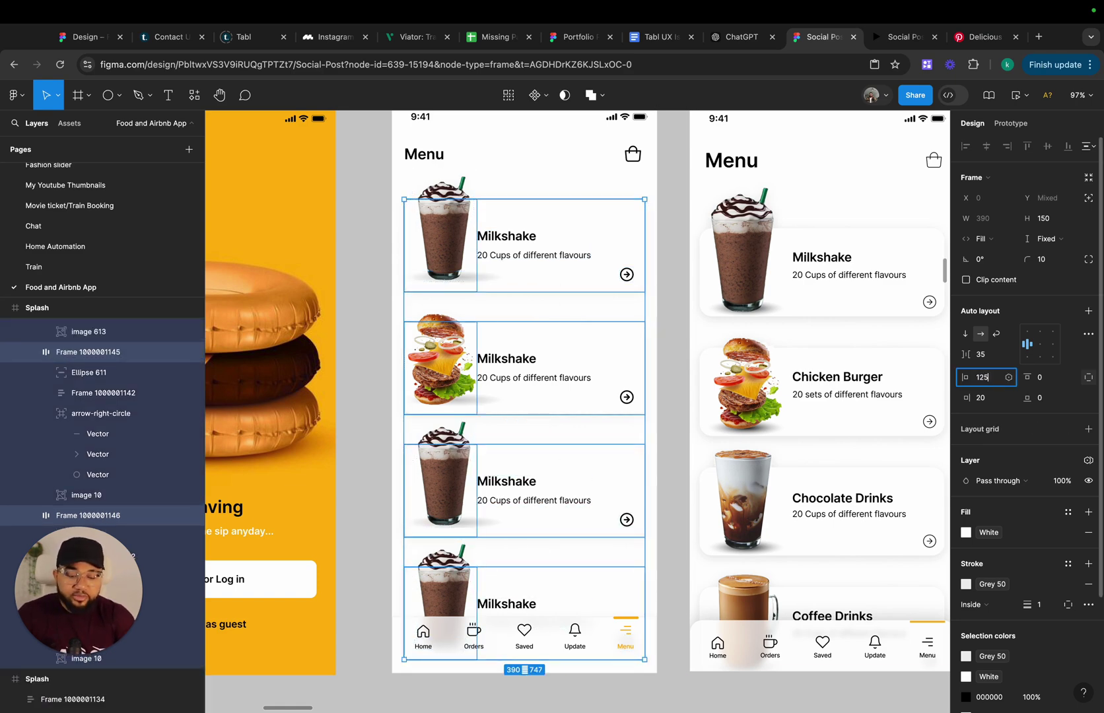
key(Return)
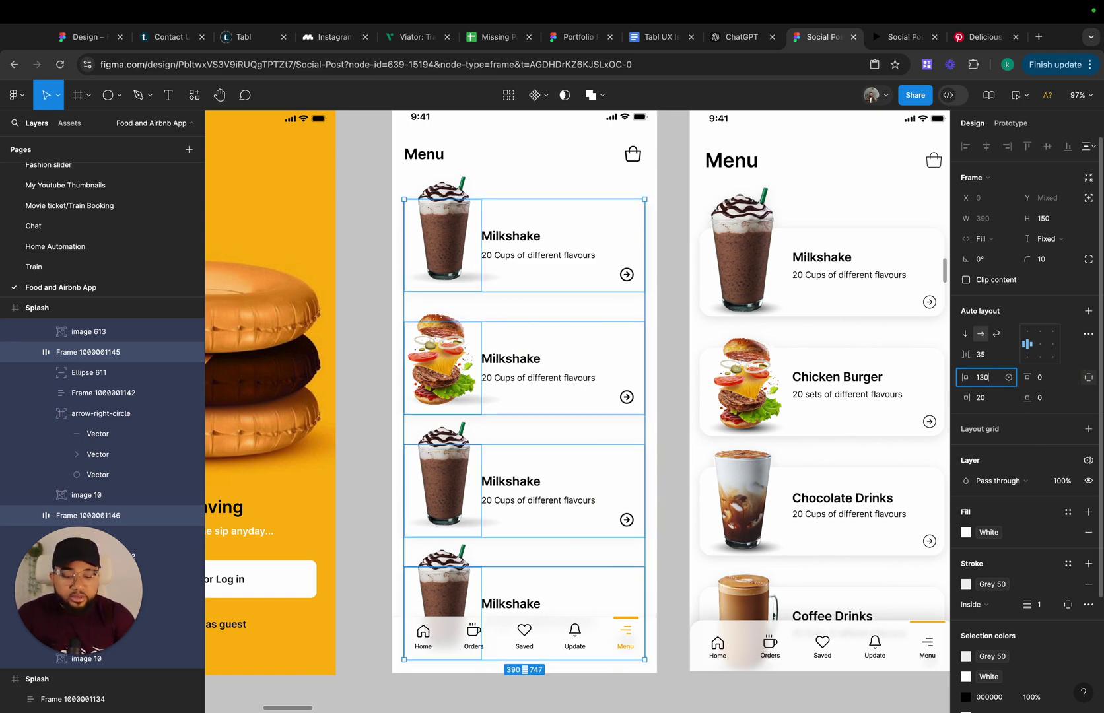
text(130)
key(Return)
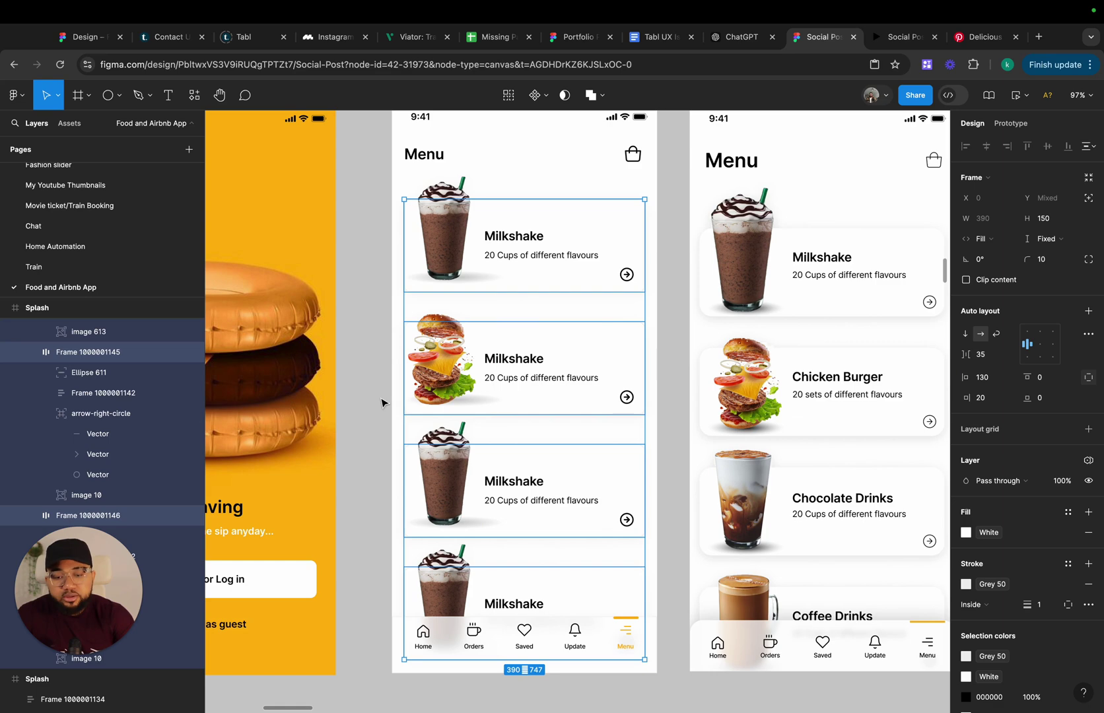
click(382, 401)
Scale the iced chocolate drink image to about 69 by 101, place it in the third card and delete that card's milkshake image
scroll(382, 401, up, 3)
scroll(394, 353, down, 6)
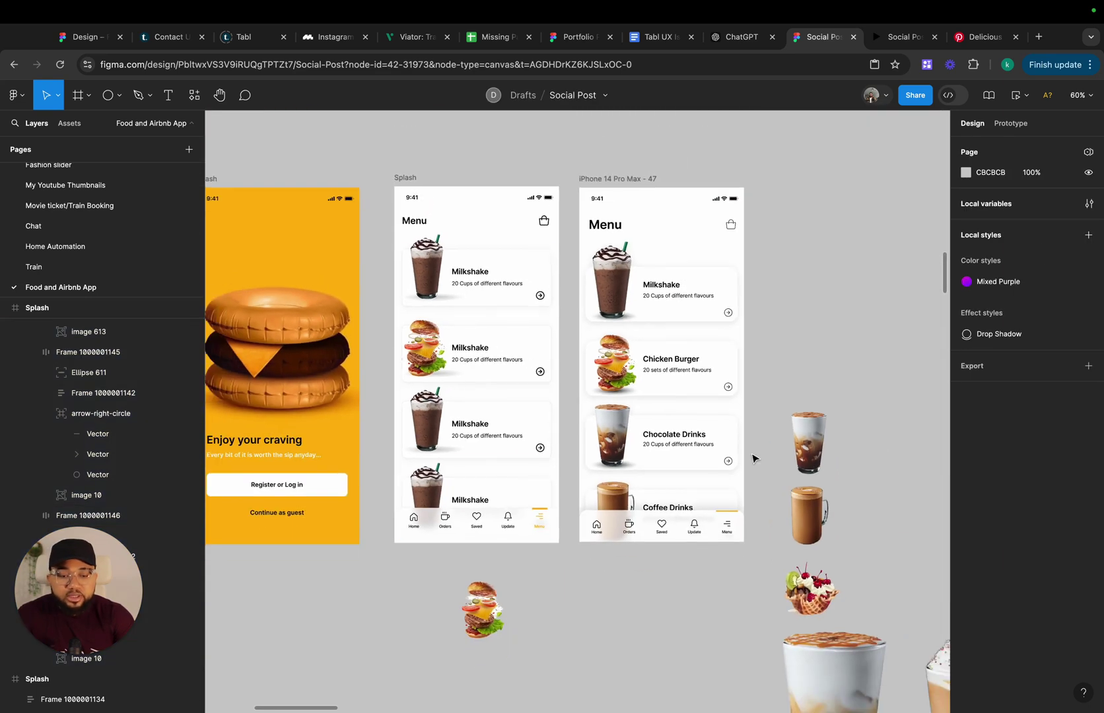
click(817, 446)
drag(817, 449, 420, 613)
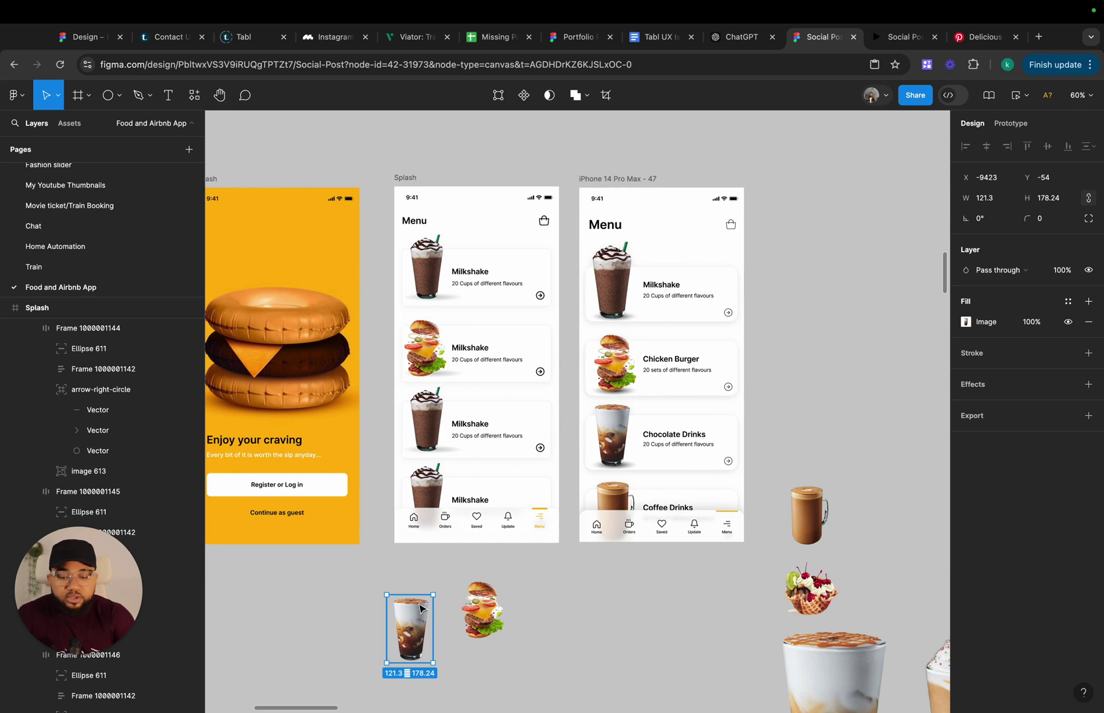
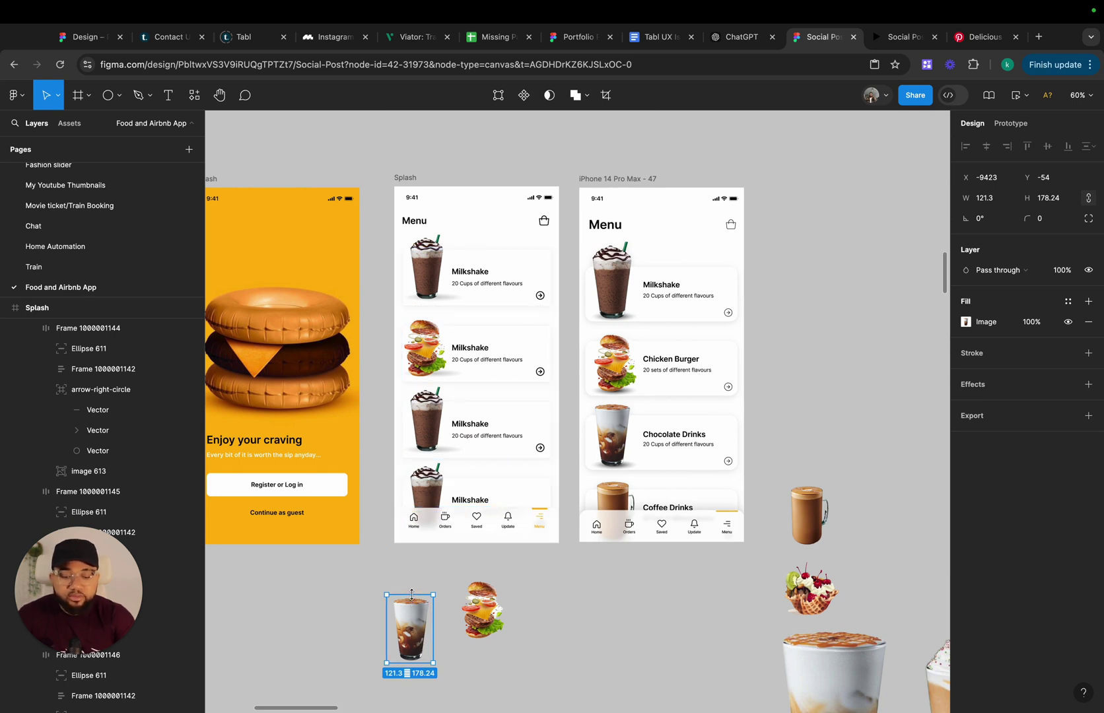
key(k)
drag(411, 594, 474, 439)
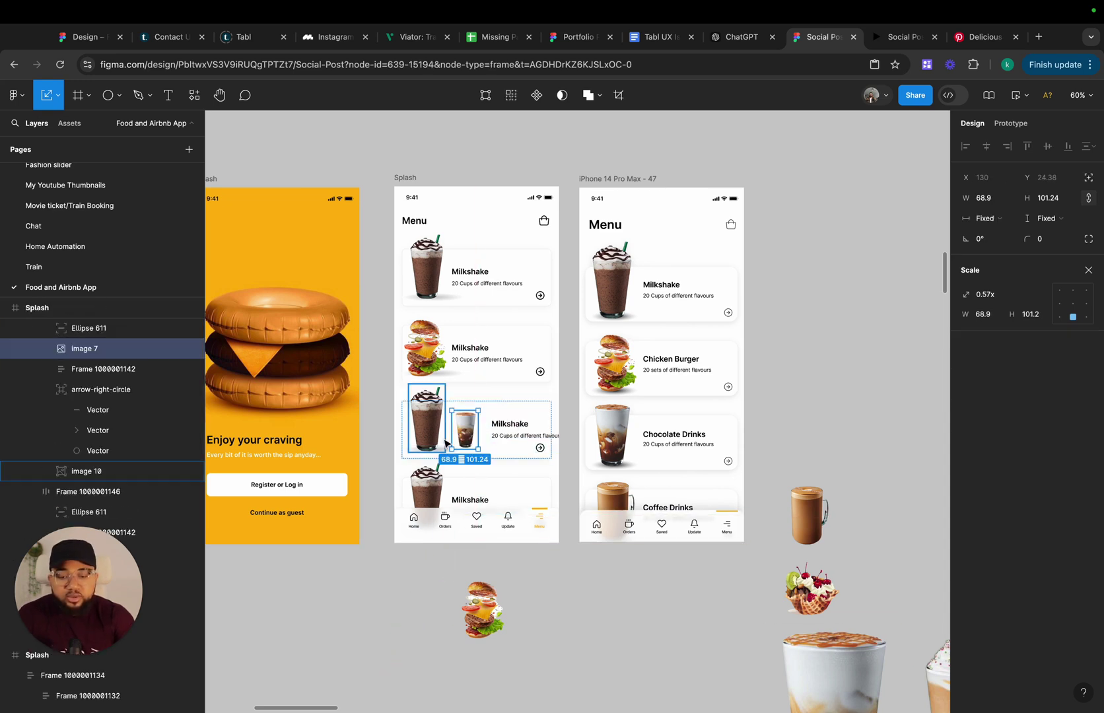
click(435, 437)
key(Delete)
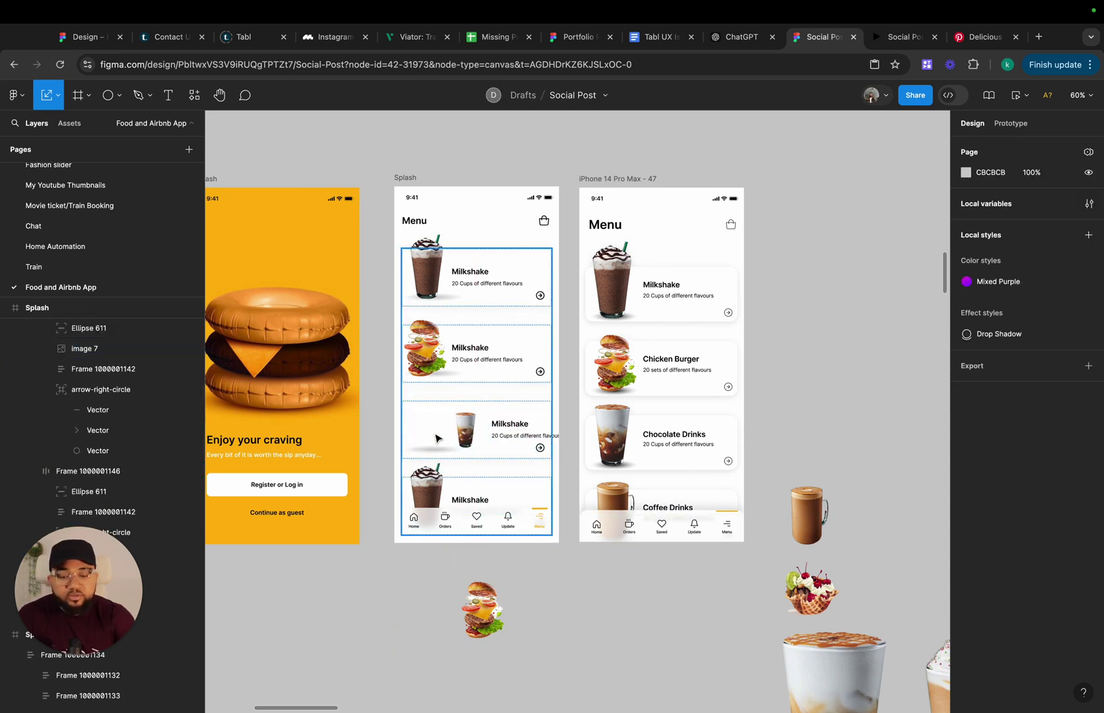
Scale the iced drink image to about 137 by 202, give it absolute position and move it to the third card's left side
click(473, 432)
click(469, 433)
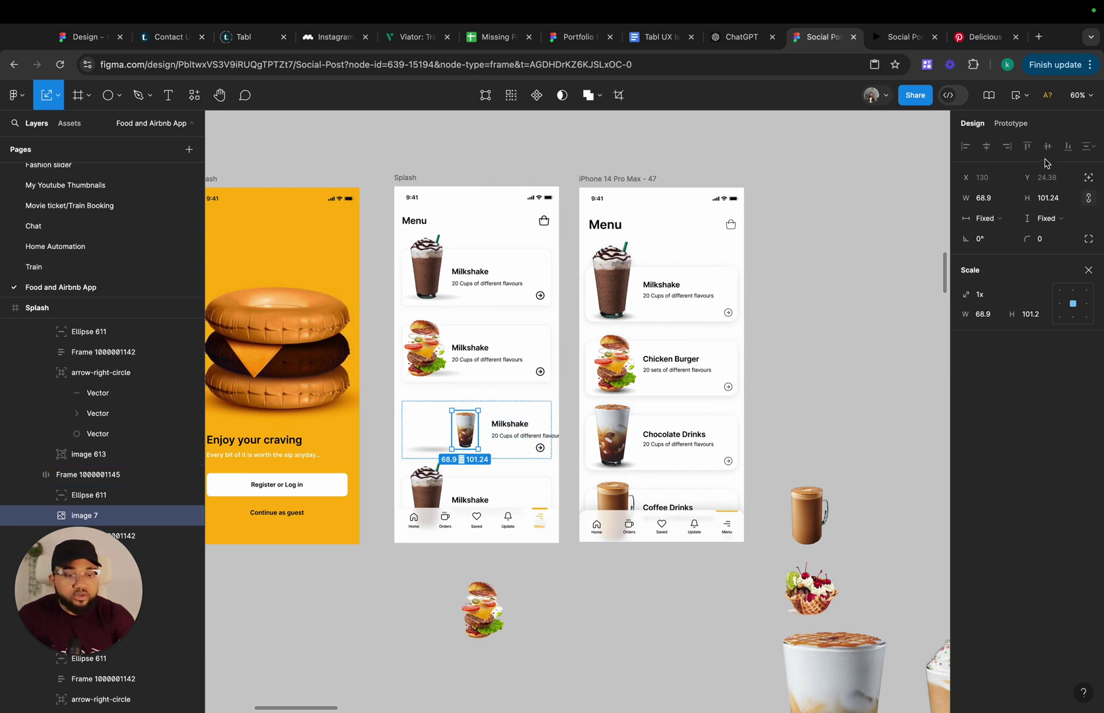
mouse_move(469, 406)
mouse_down()
mouse_move(471, 381)
mouse_move(472, 391)
mouse_up()
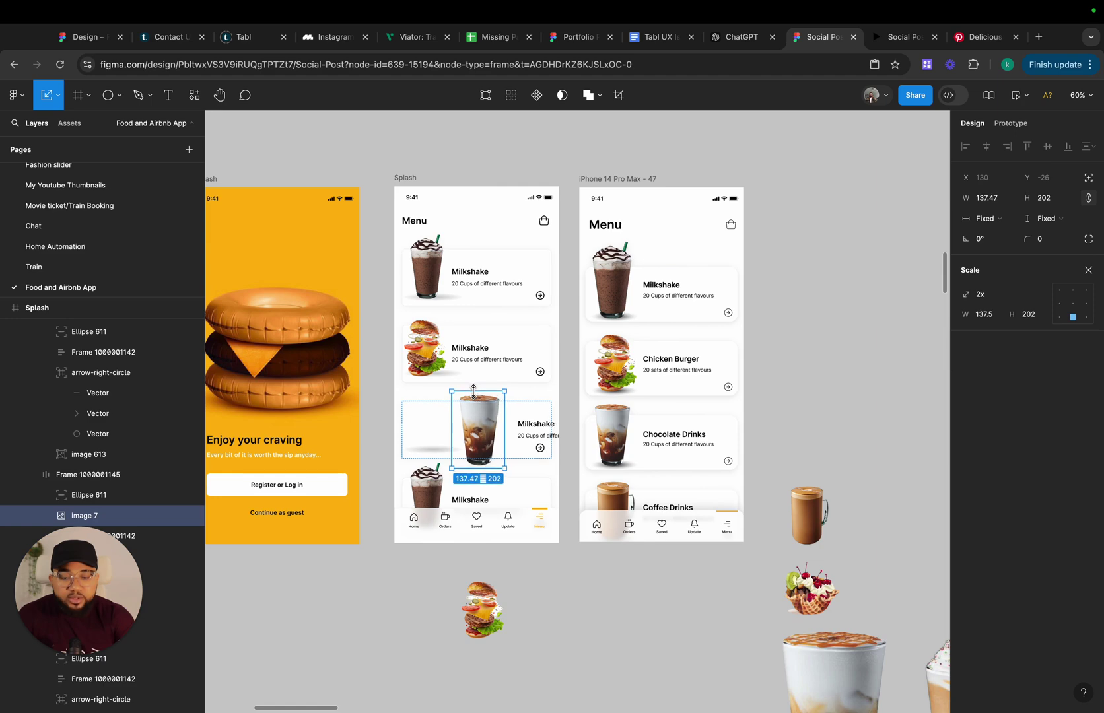
key(v)
click(1088, 178)
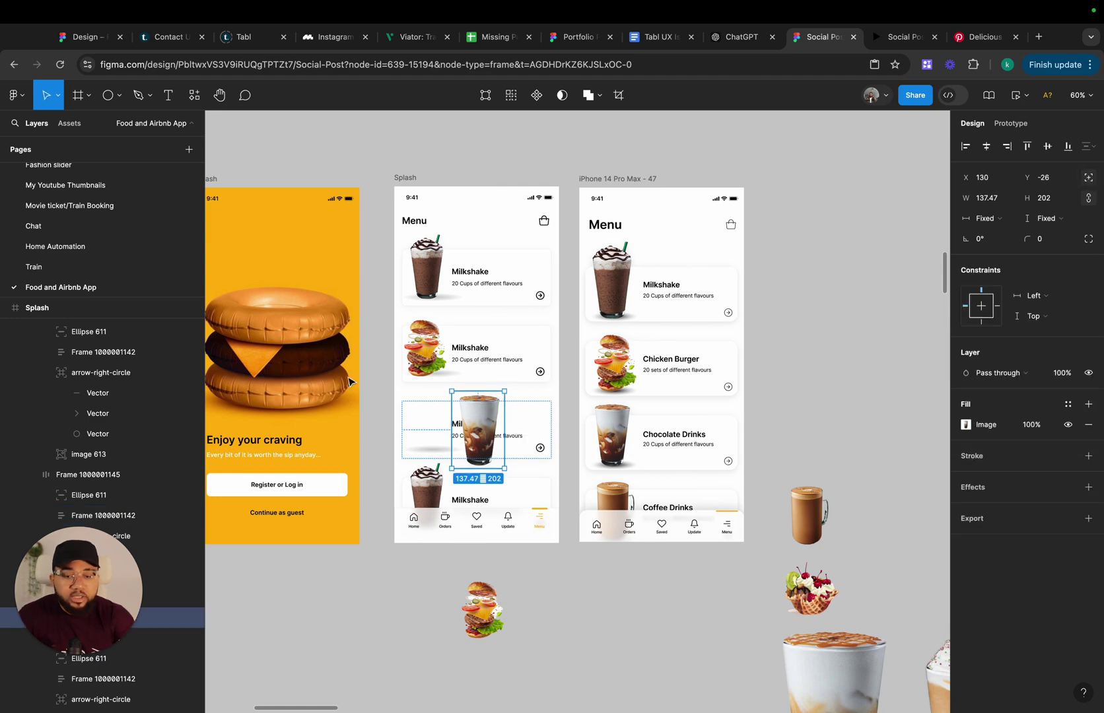
scroll(455, 423, up, 5)
drag(596, 449, 508, 446)
scroll(515, 442, up, 1)
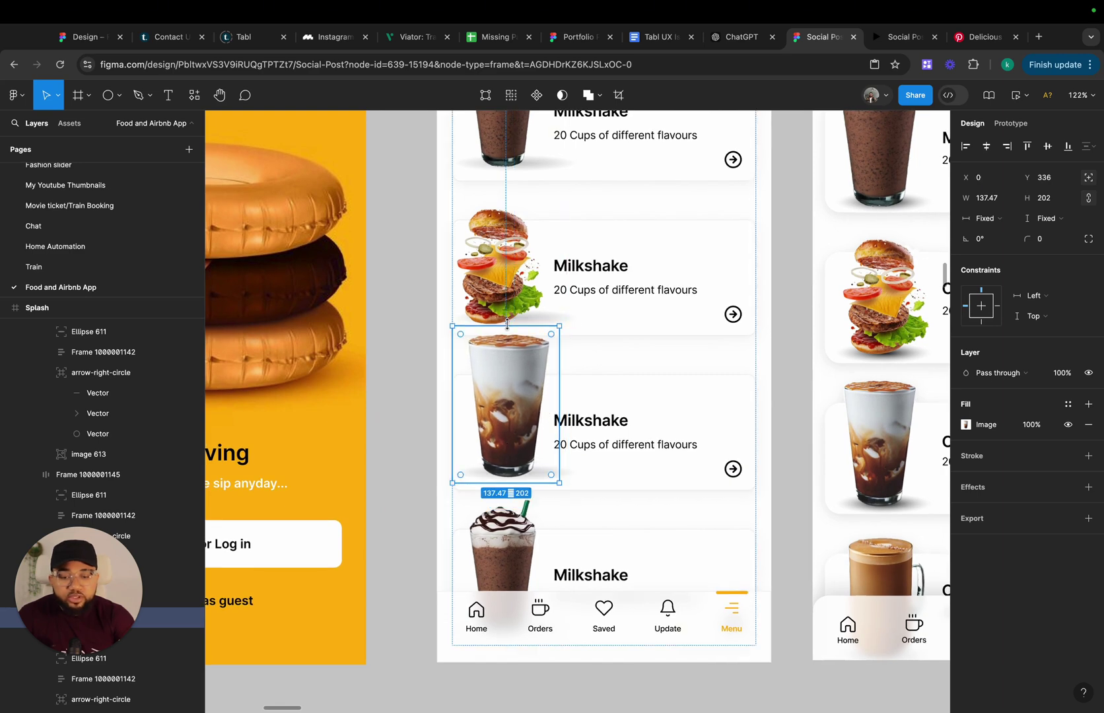
Scale the iced drink image down to about 116 by 170 and position it at X 2, Y 365 over the third card
key(k)
drag(507, 324, 507, 348)
drag(512, 457, 505, 454)
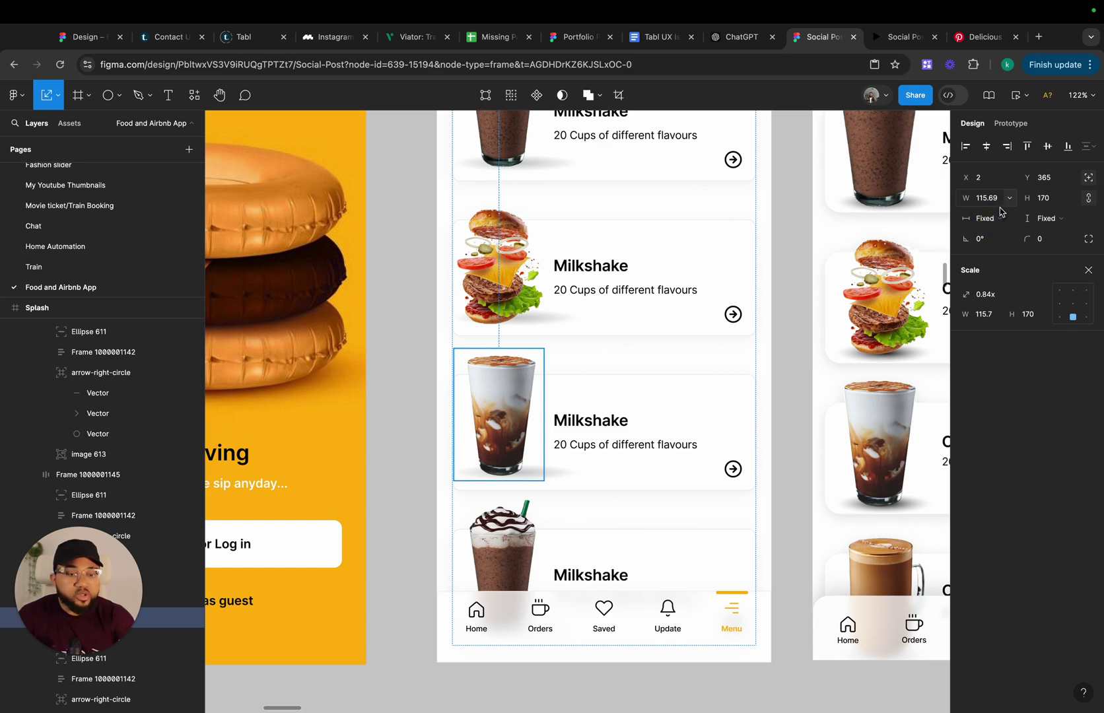
key(v)
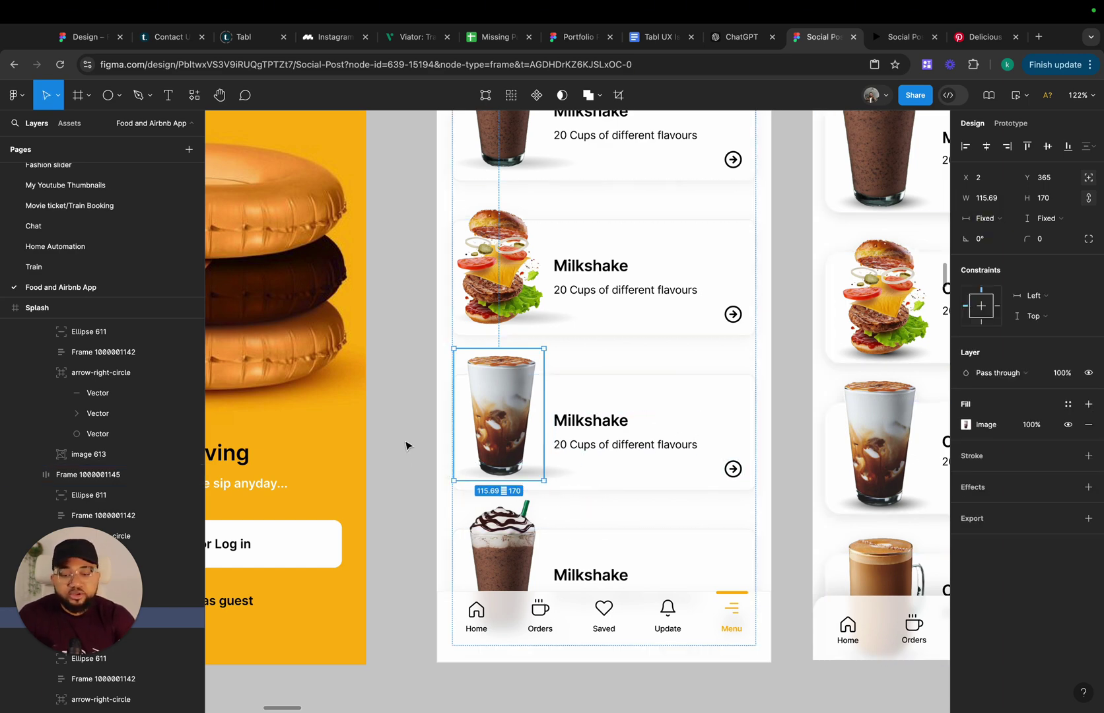
click(406, 446)
Paste a copy of the coffee mug image into the fourth card, give it absolute position and align it to the card's left edge
scroll(406, 445, down, 5)
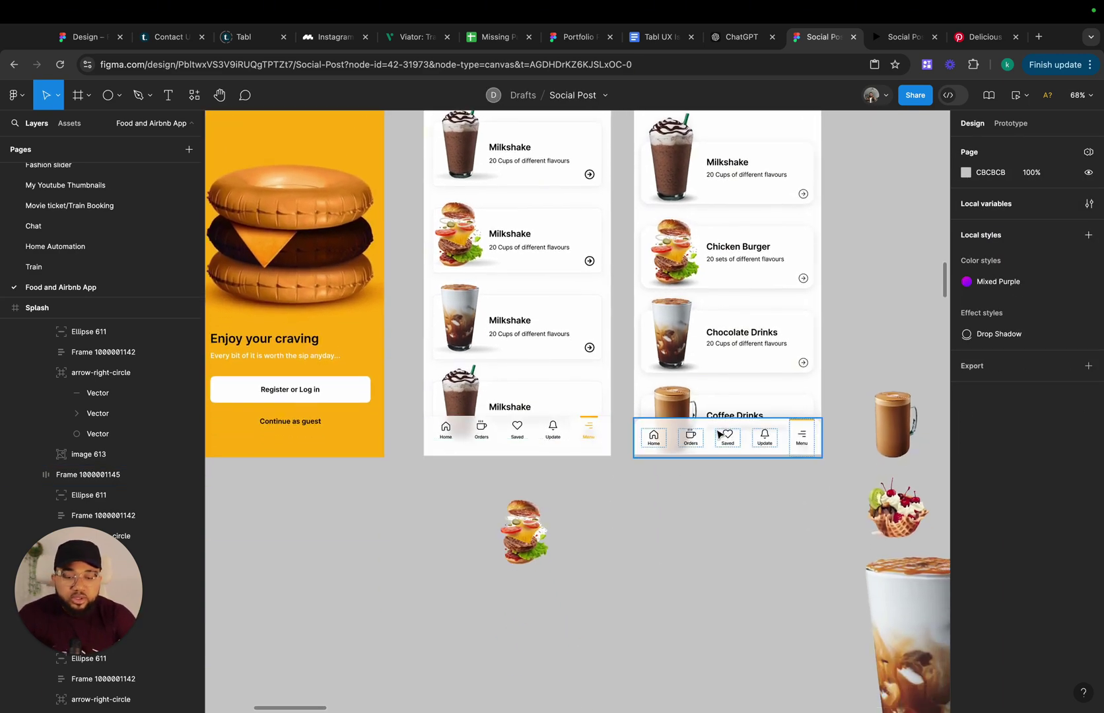
drag(905, 432, 416, 495)
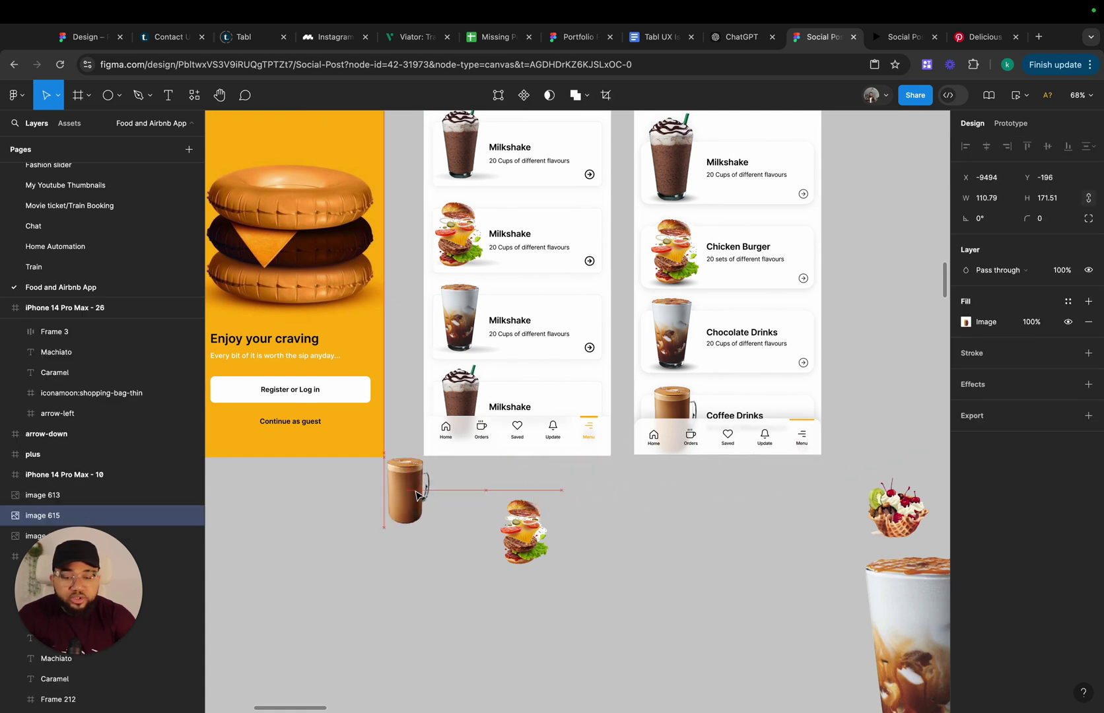
click(533, 397)
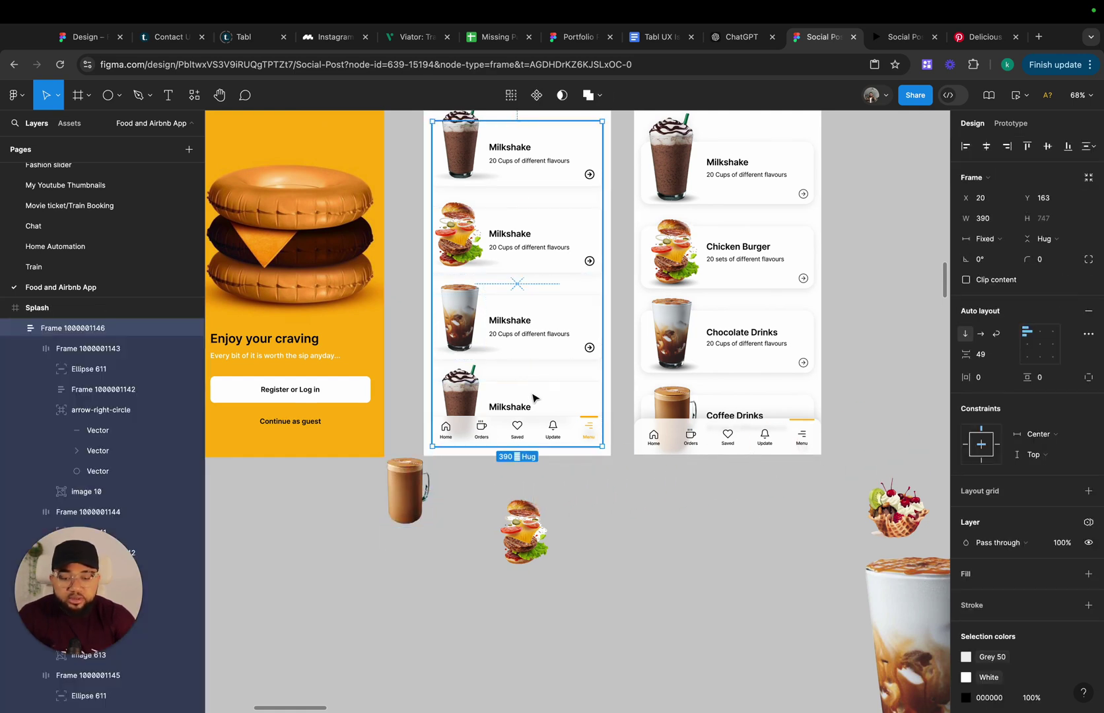
key(super+v)
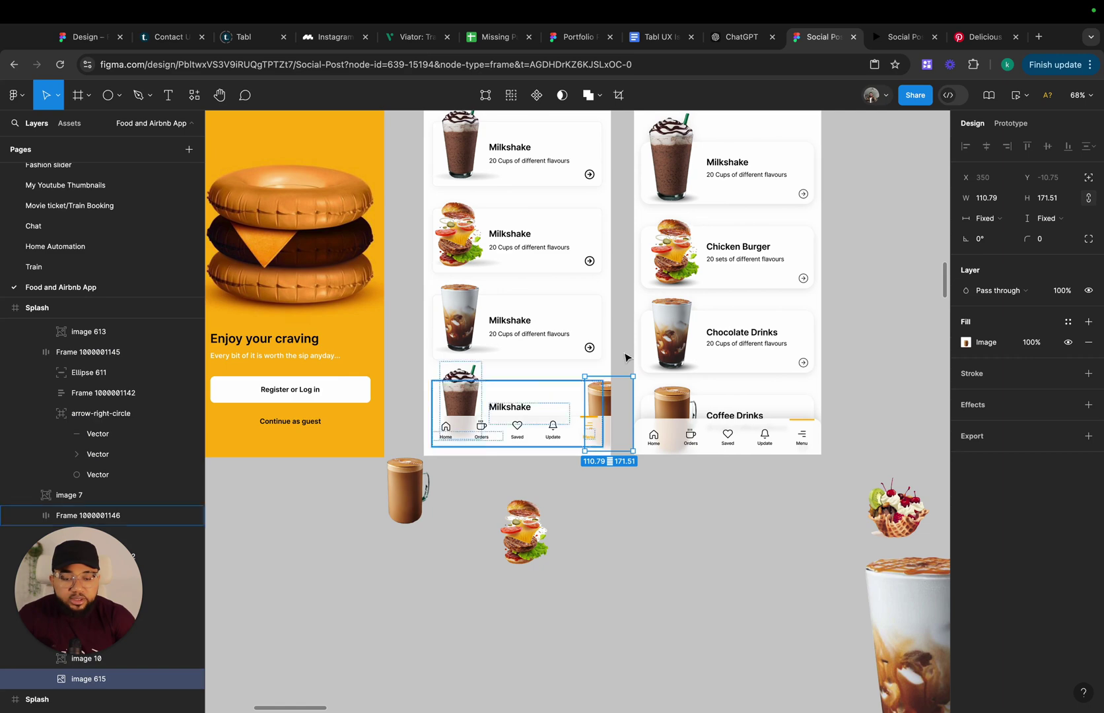
click(1087, 179)
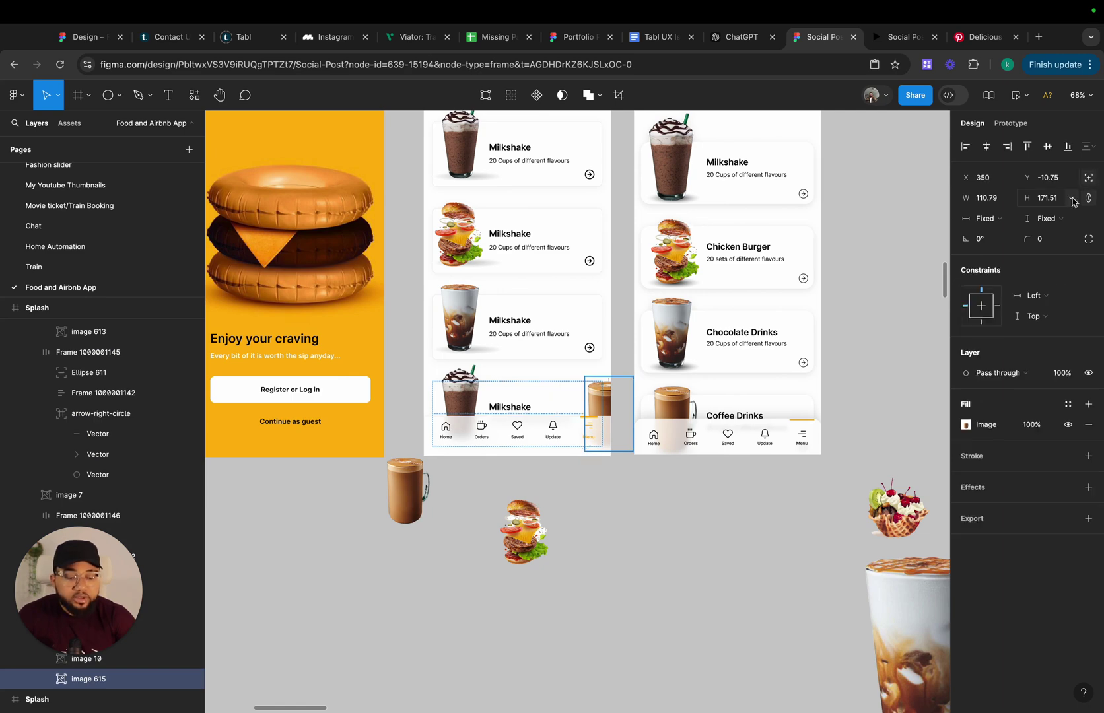
click(970, 151)
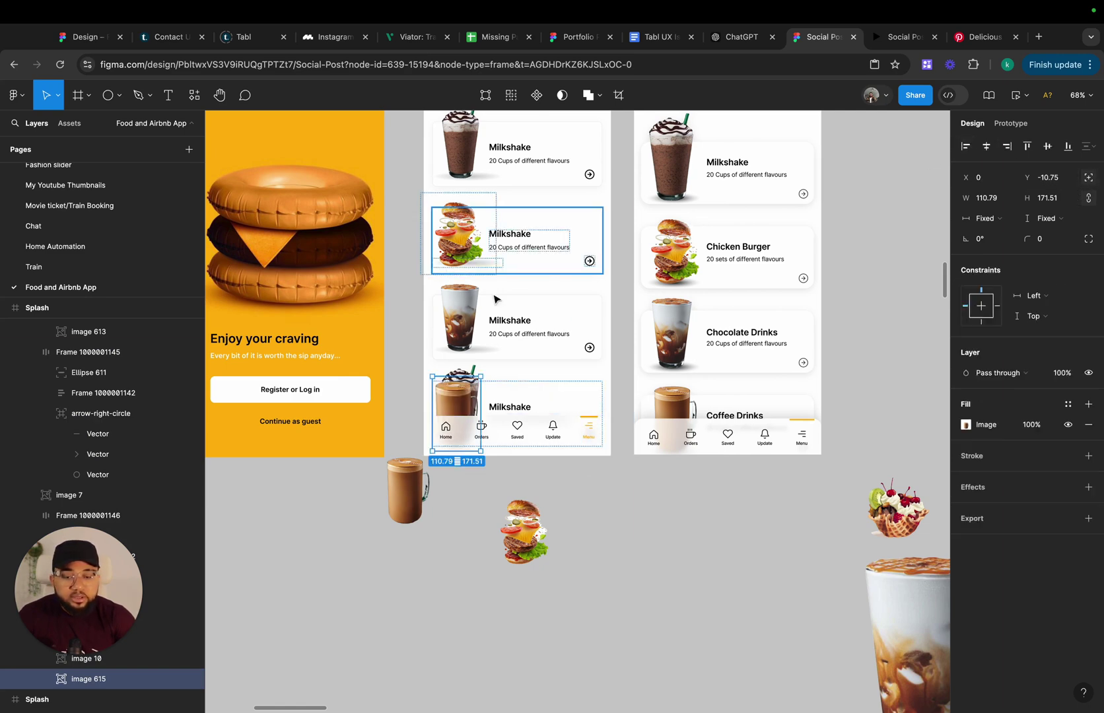
Delete the milkshake image from the fourth card and move the coffee mug to X 8, Y -35
scroll(449, 370, up, 5)
click(466, 377)
key(Delete)
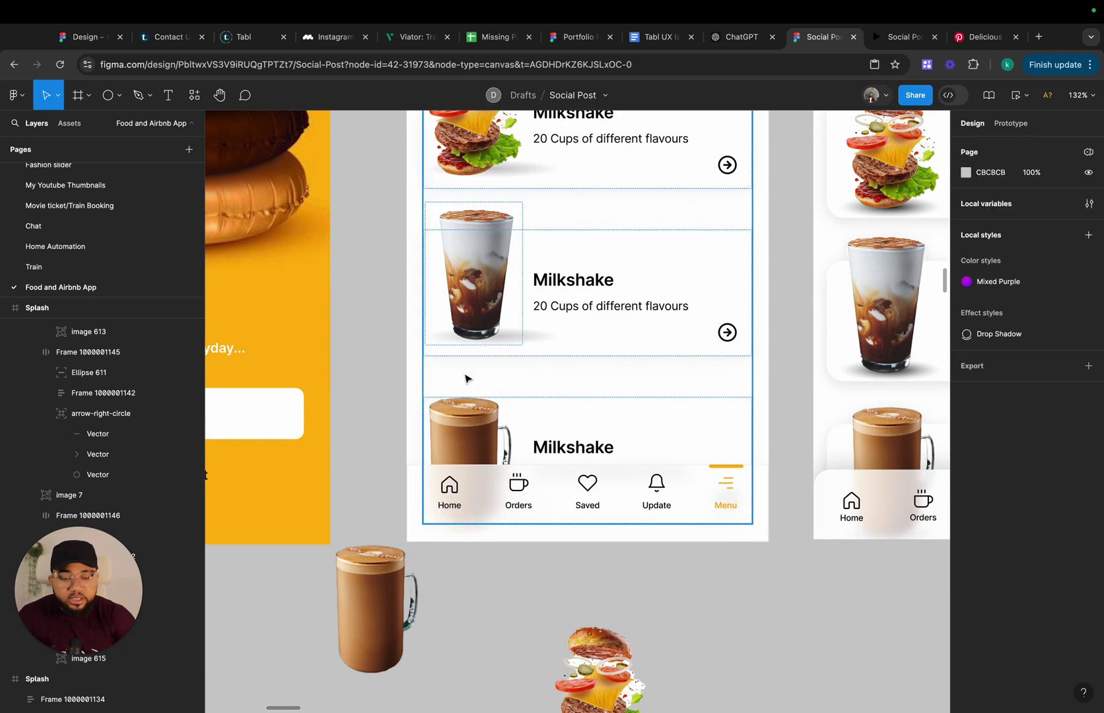
click(475, 431)
drag(475, 431, 480, 424)
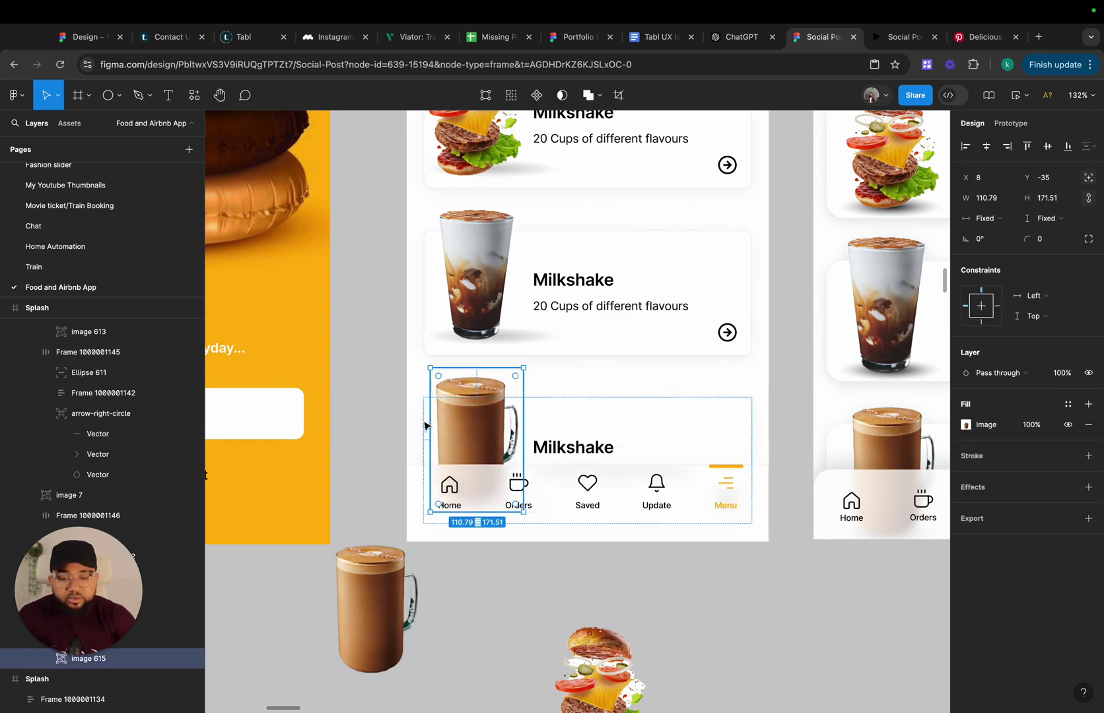
click(377, 423)
Delete the spare coffee mug and burger images from the canvas below the Menu screen
drag(365, 593, 489, 677)
scroll(400, 678, down, 3)
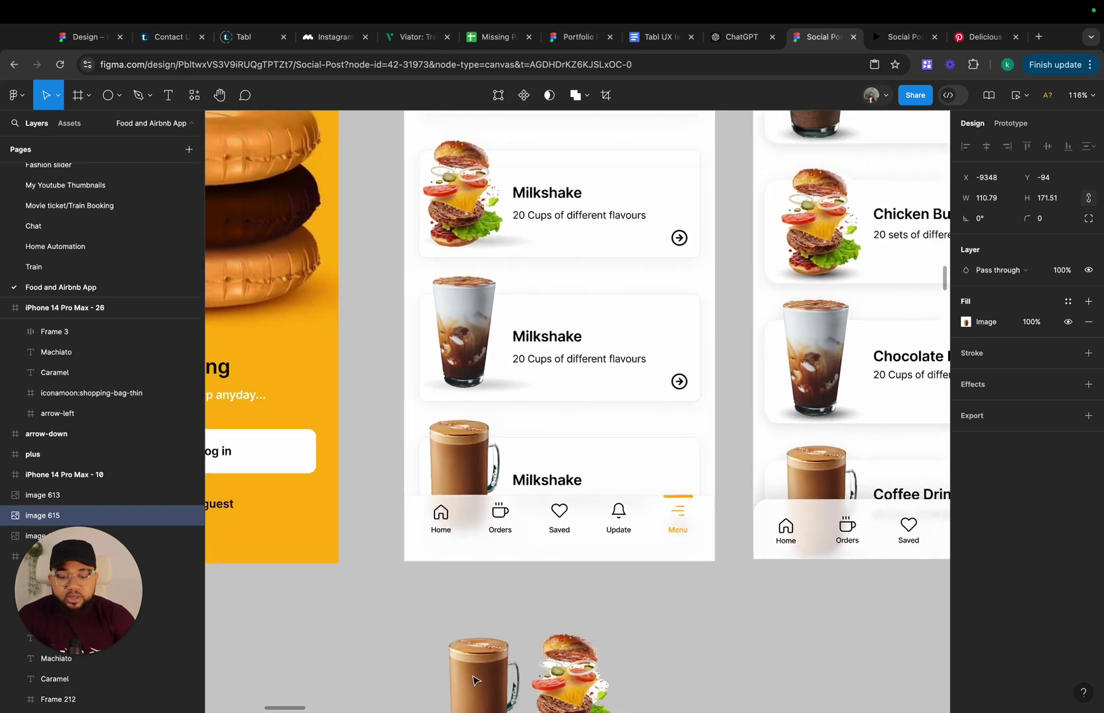
drag(367, 654, 630, 705)
key(Delete)
Delete the reference frame iPhone 14 Pro Max - 47 and select the recreated Menu screen frame
scroll(630, 705, down, 3)
scroll(774, 667, up, 2)
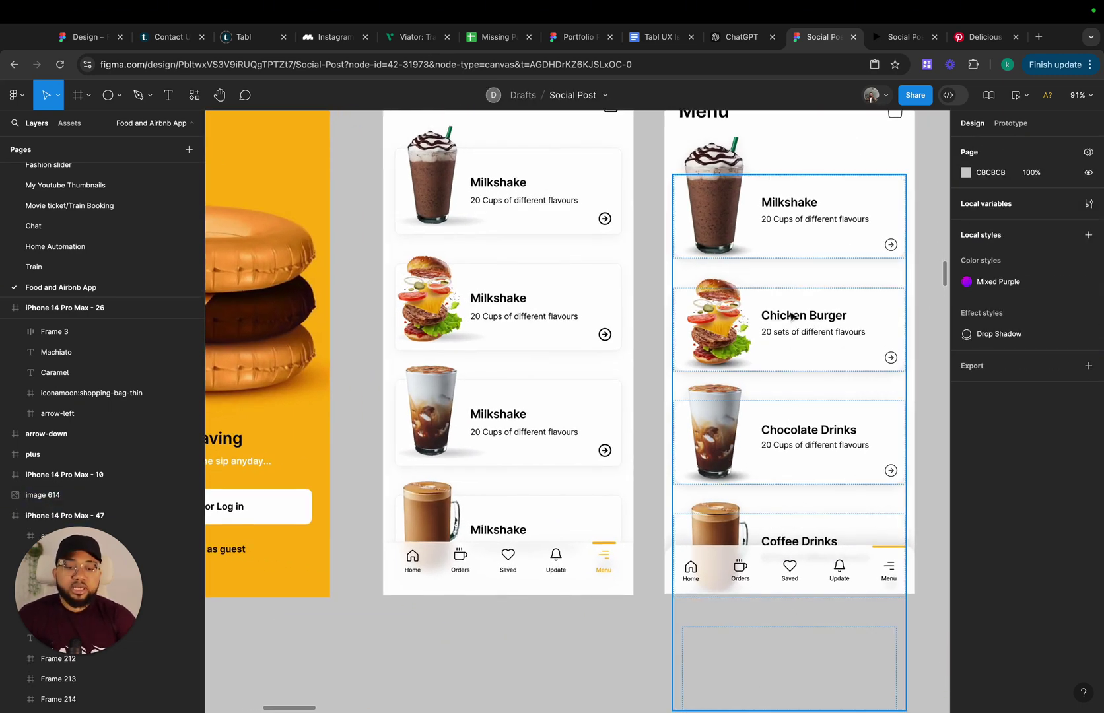
scroll(789, 340, up, 3)
click(639, 154)
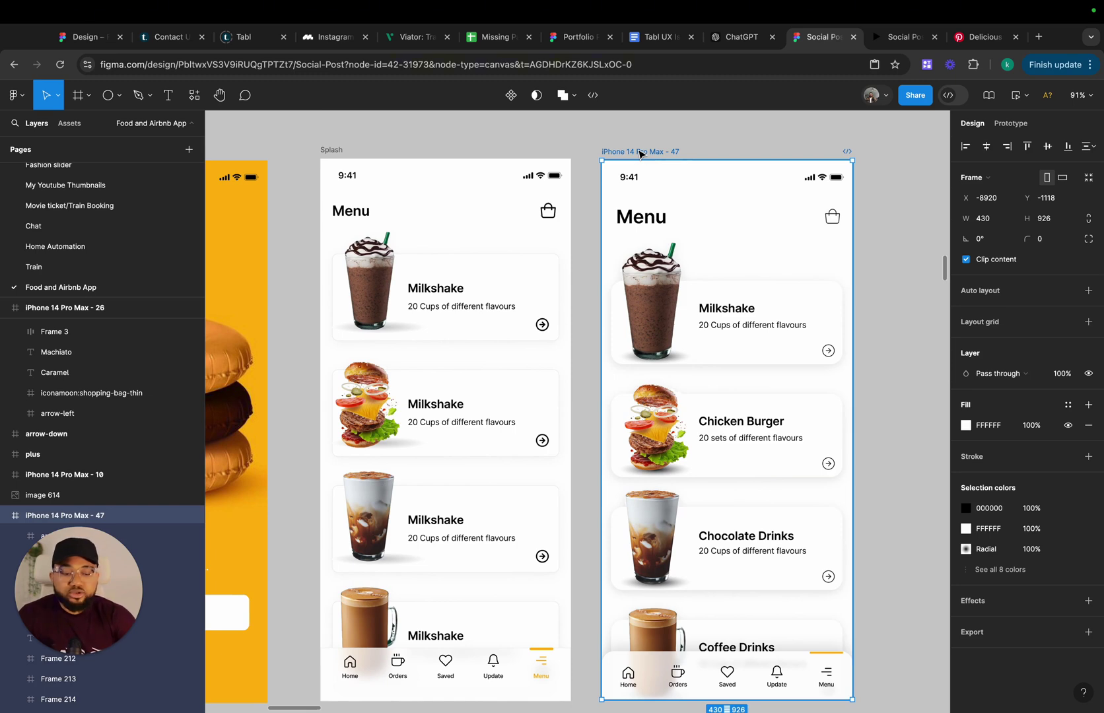
key(Delete)
scroll(639, 152, down, 2)
click(374, 149)
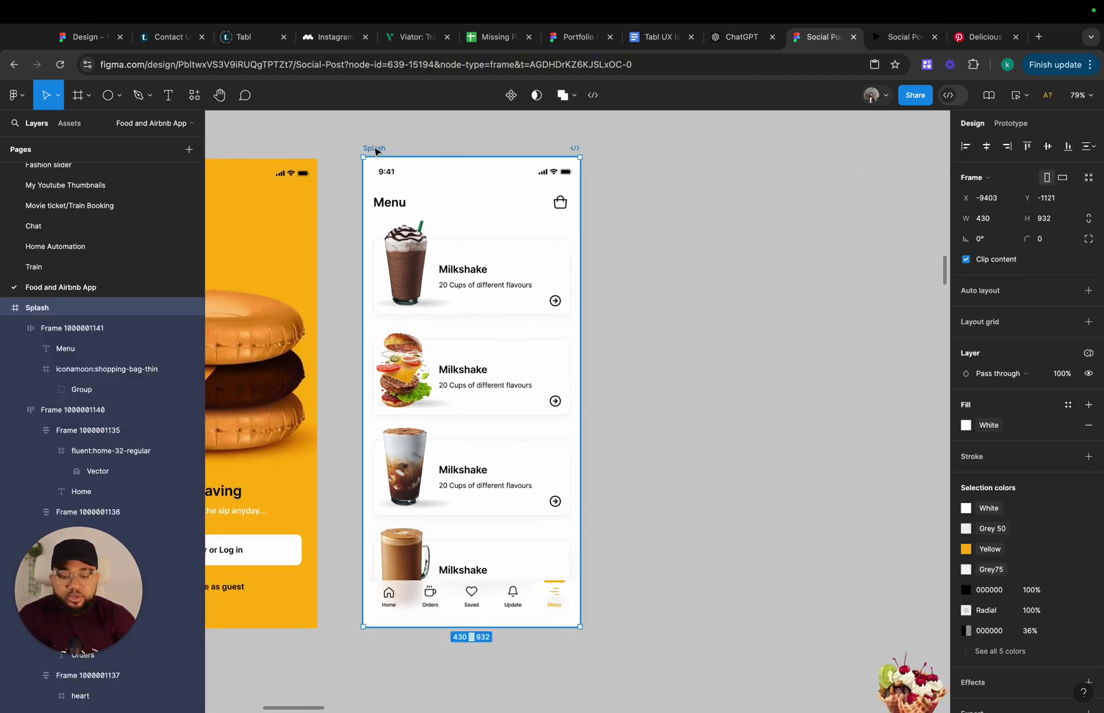
key(super+d)
click(480, 316)
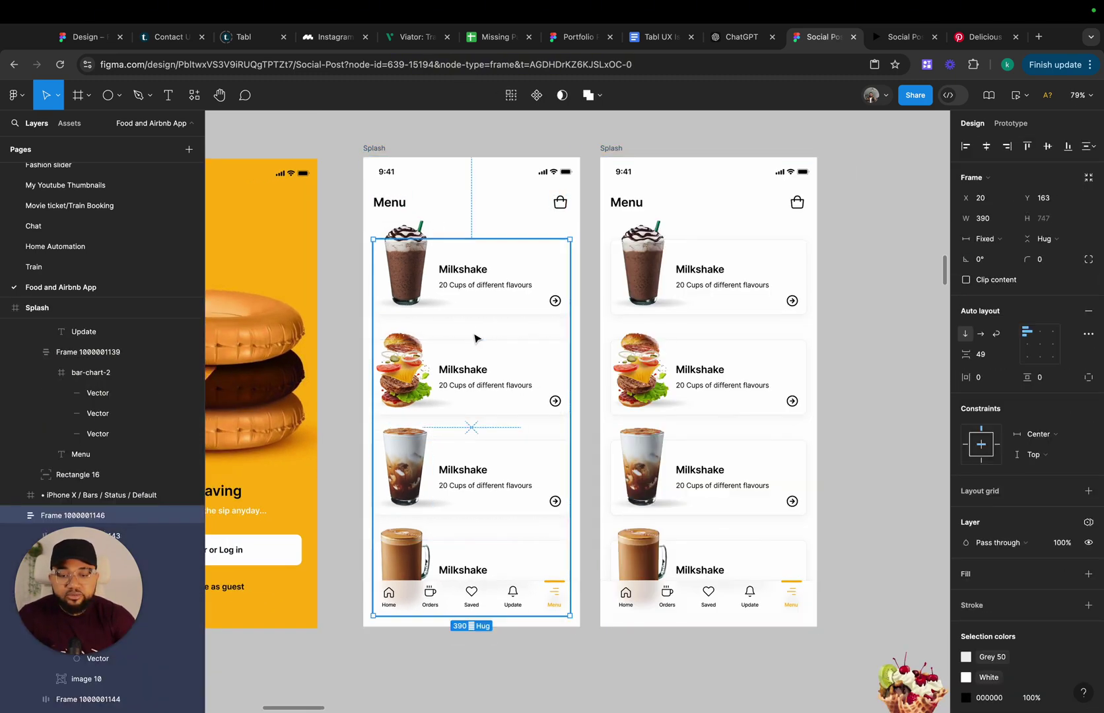
drag(475, 325, 481, 404)
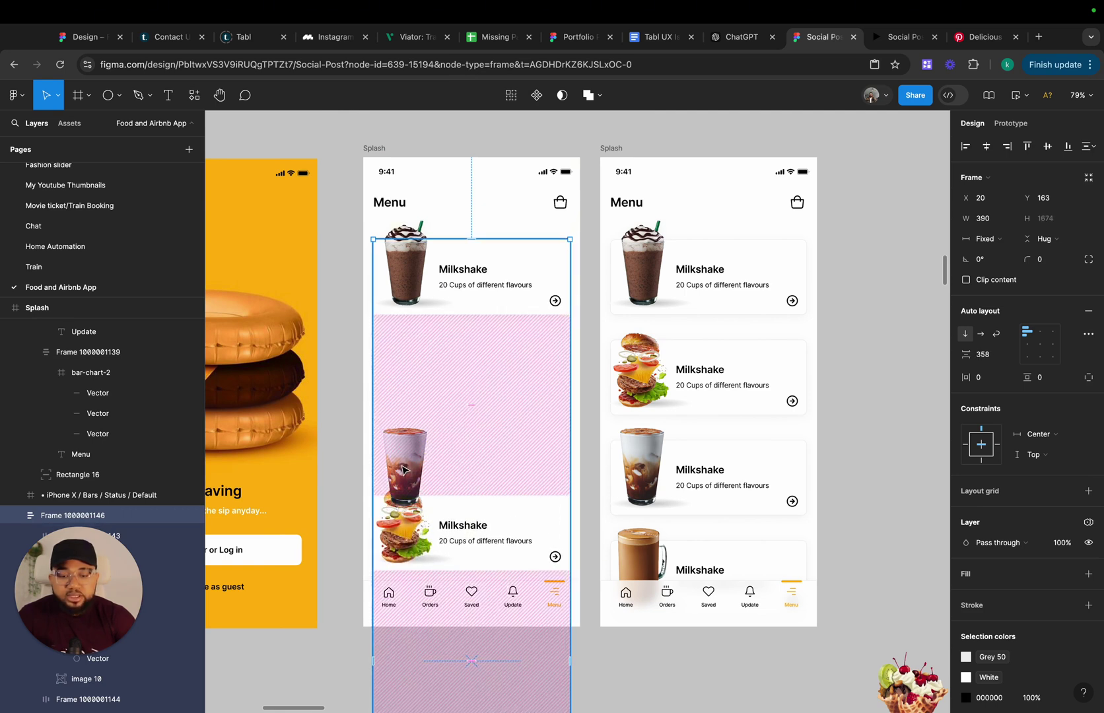
key(super+z)
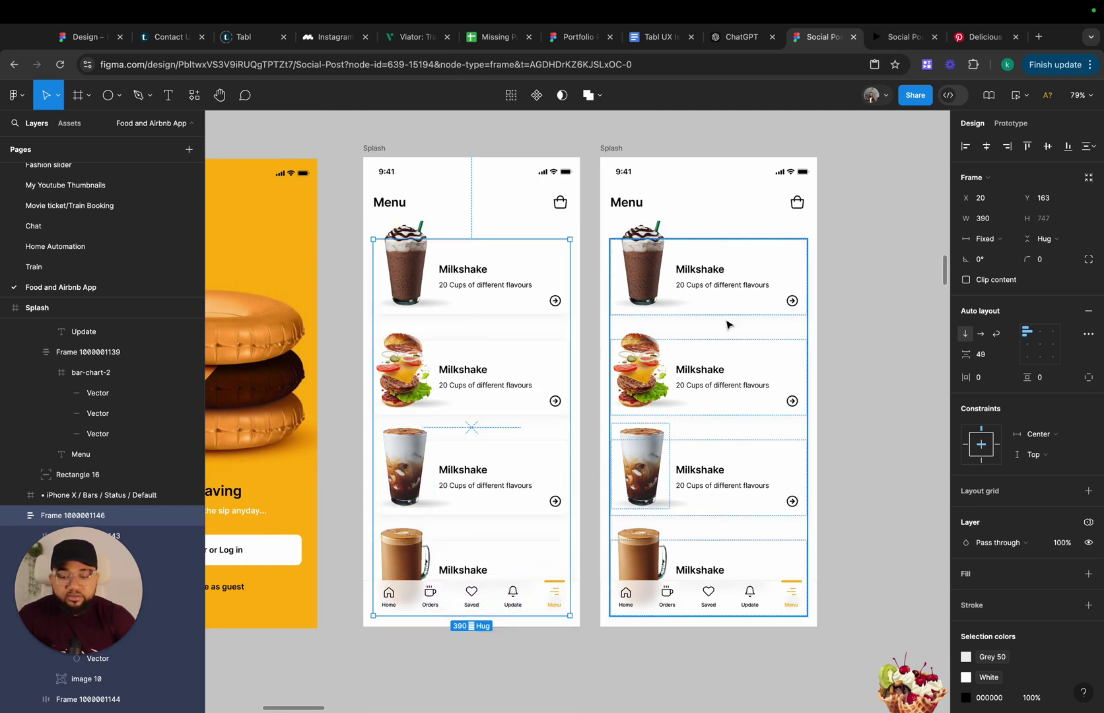
click(612, 150)
key(Delete)
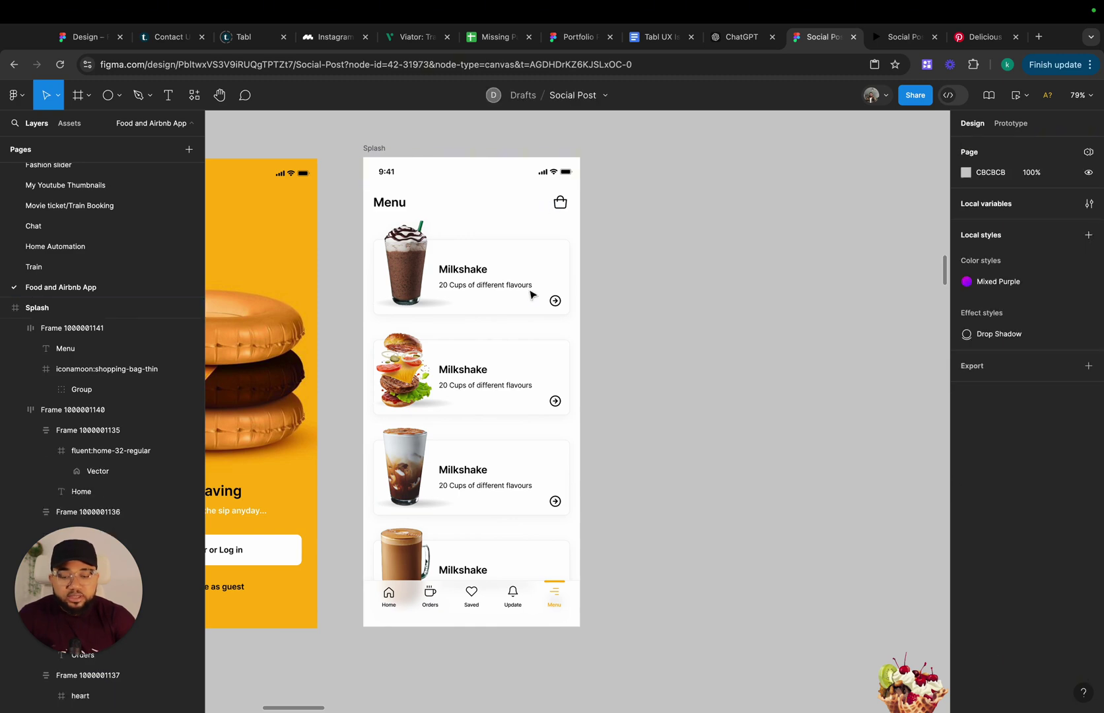
Move the iced coffee image inside the third card and position it at X 0, Y -36 with a bottom constraint
double_click(408, 458)
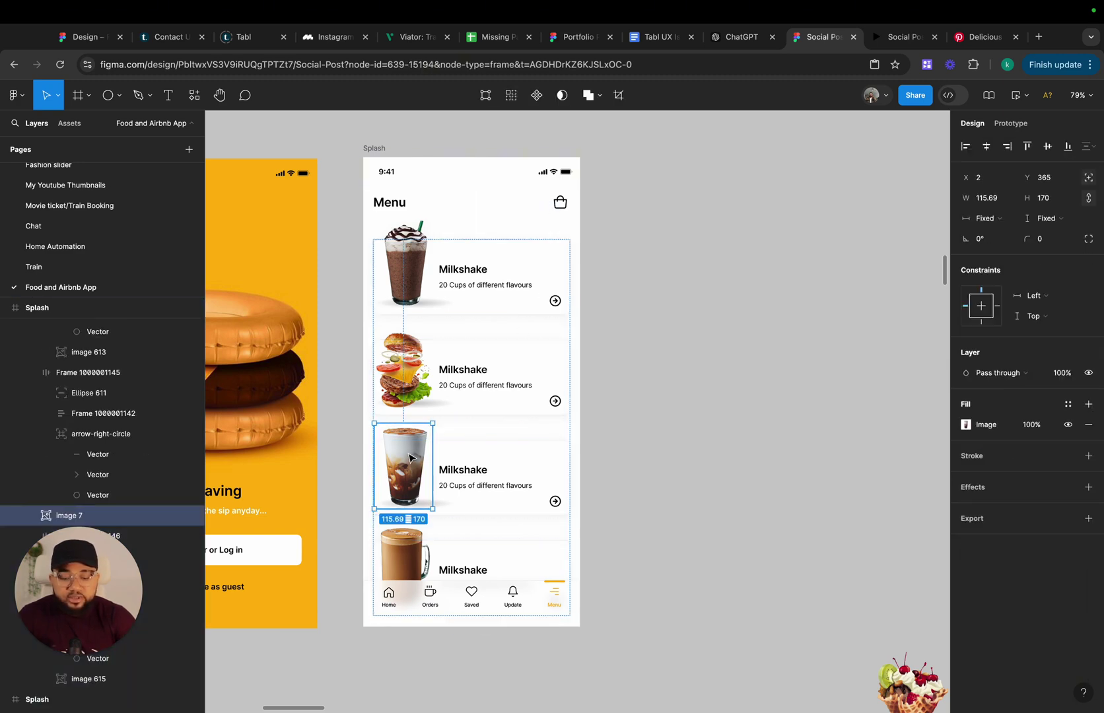
key(Delete)
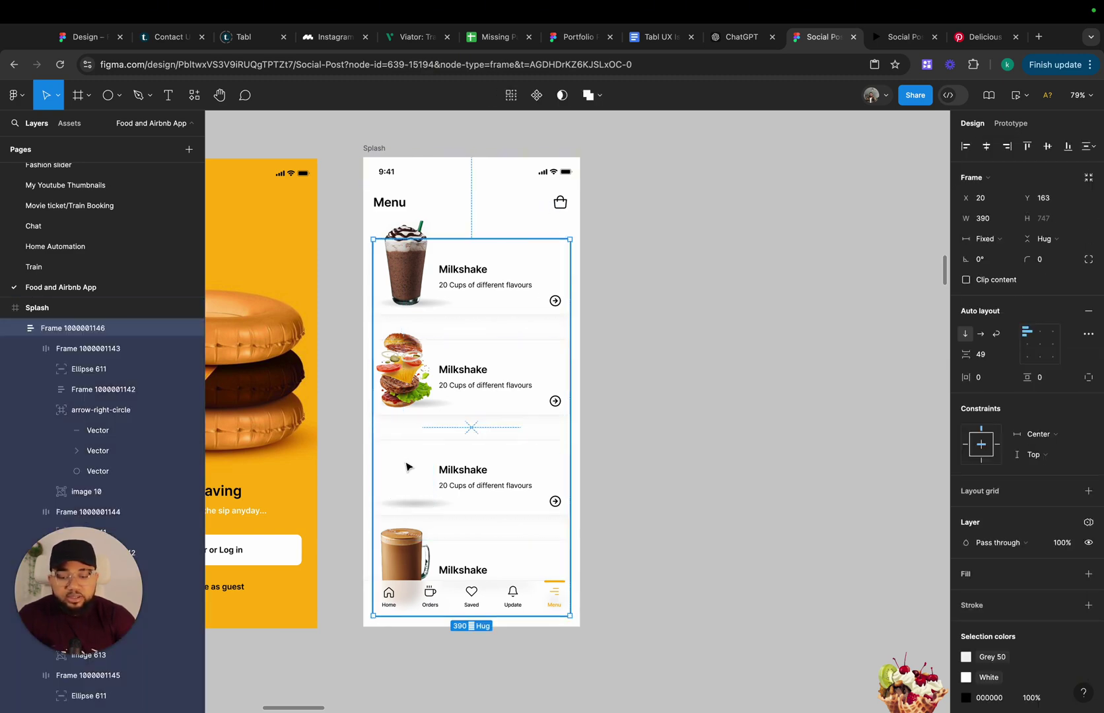
click(406, 466)
key(super+z)
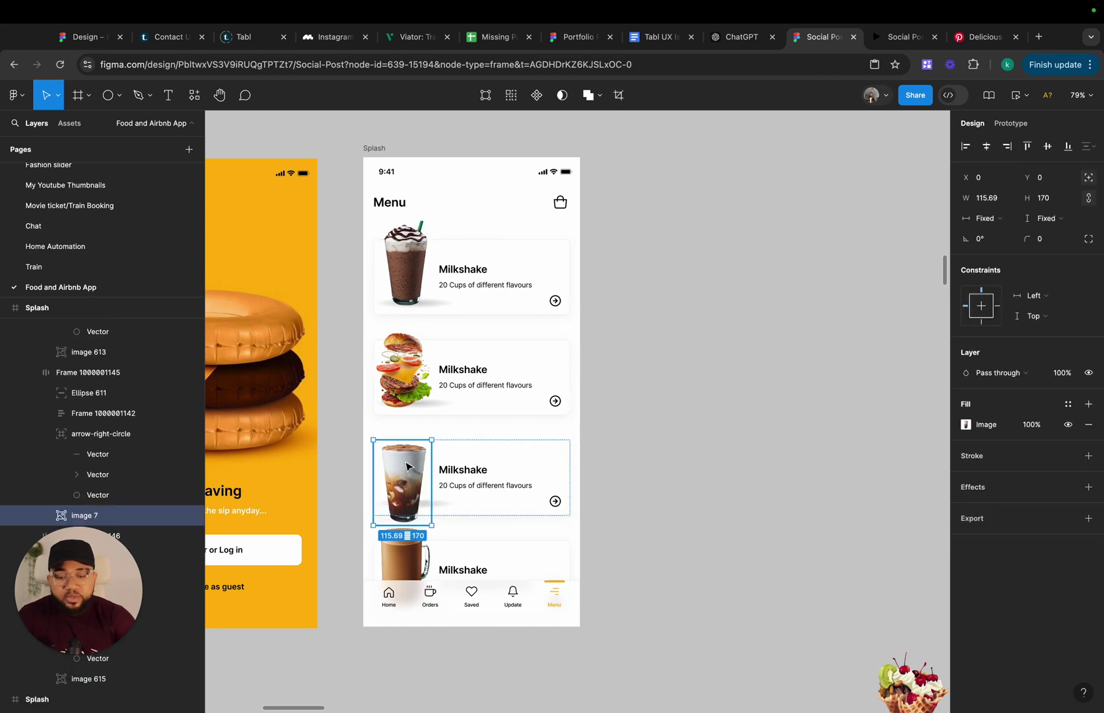
click(1066, 148)
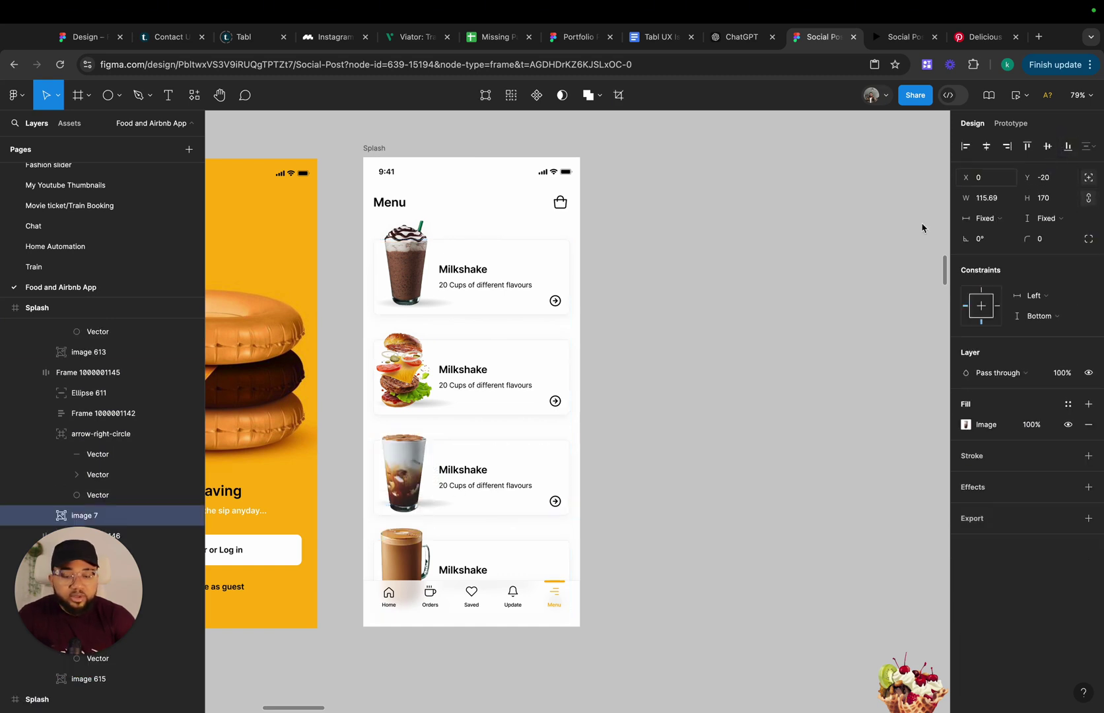
drag(404, 503, 405, 494)
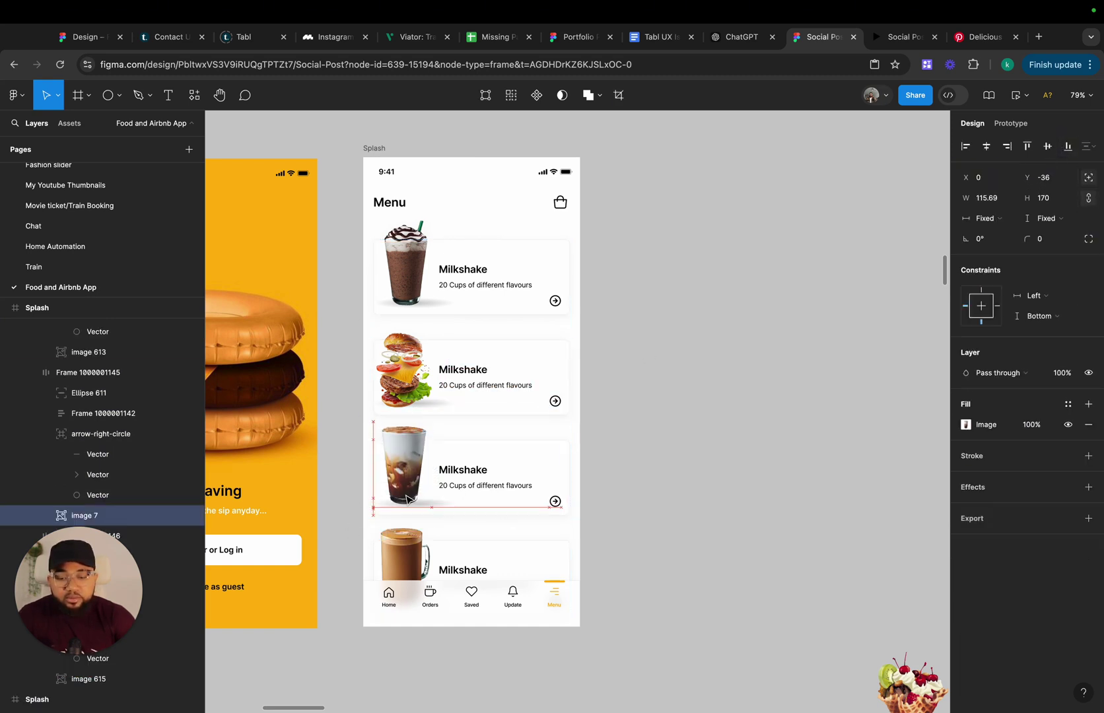
click(677, 457)
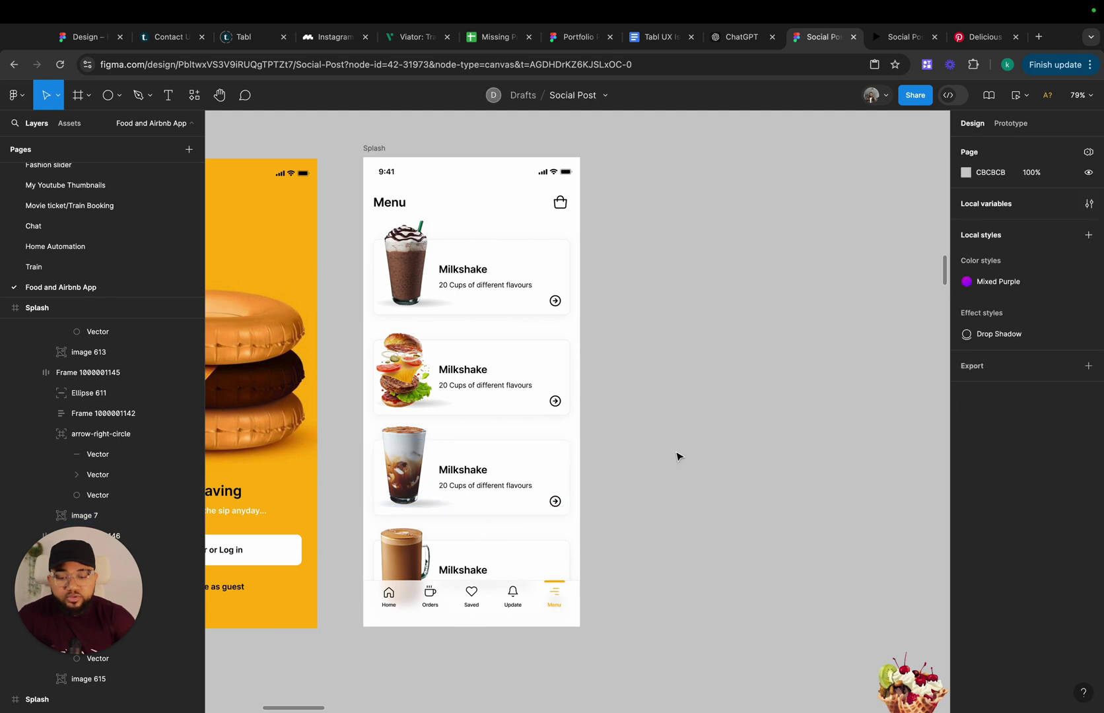
Duplicate the Menu screen and try spreading the original's card list to a gap of 439 and top padding of 454
click(371, 150)
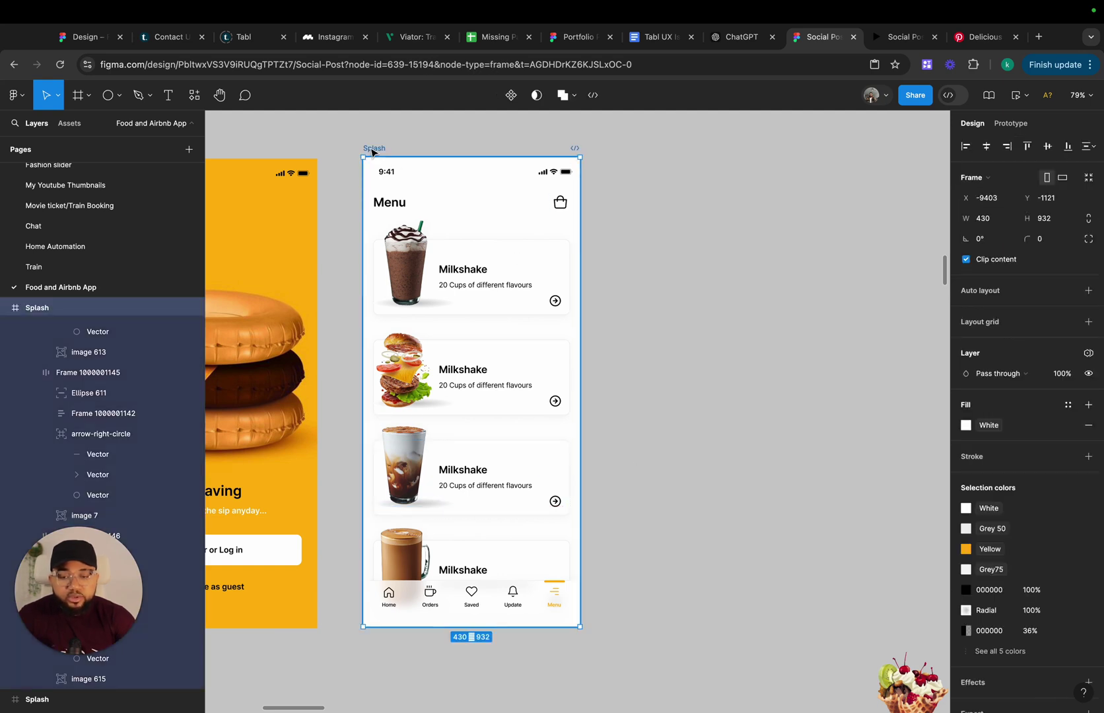
key(super+d)
click(492, 427)
drag(475, 421, 485, 449)
drag(470, 361, 471, 429)
drag(474, 250, 474, 477)
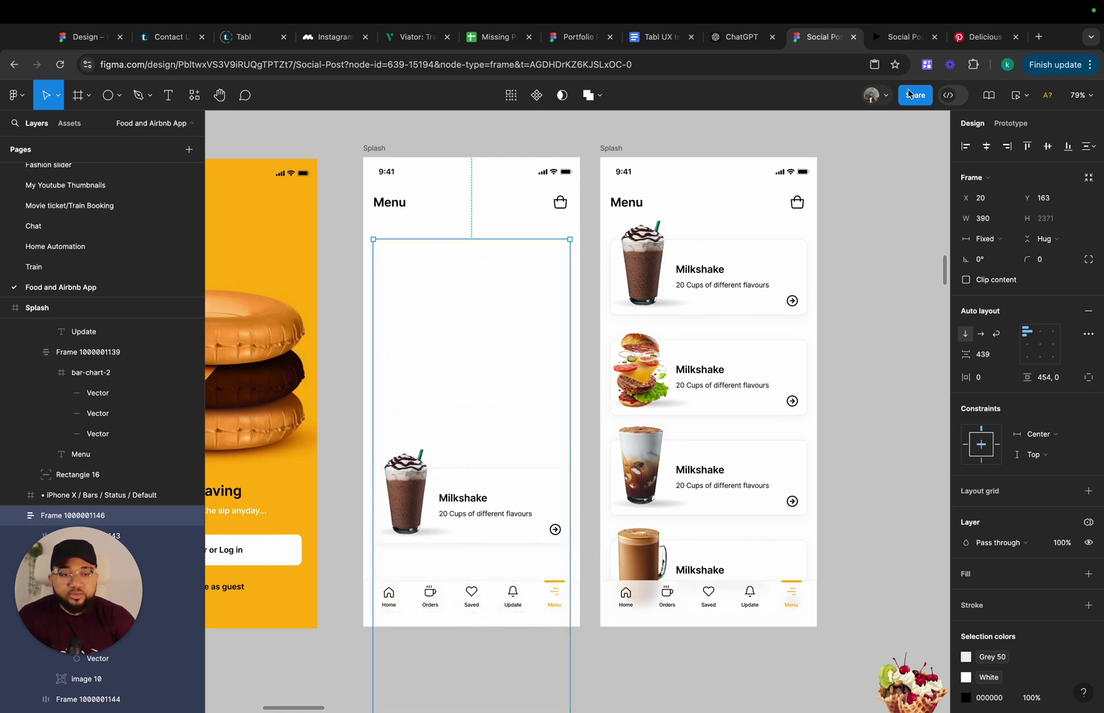
Check the reference Menu screen in the prototype preview and return to the design file
click(892, 37)
click(571, 612)
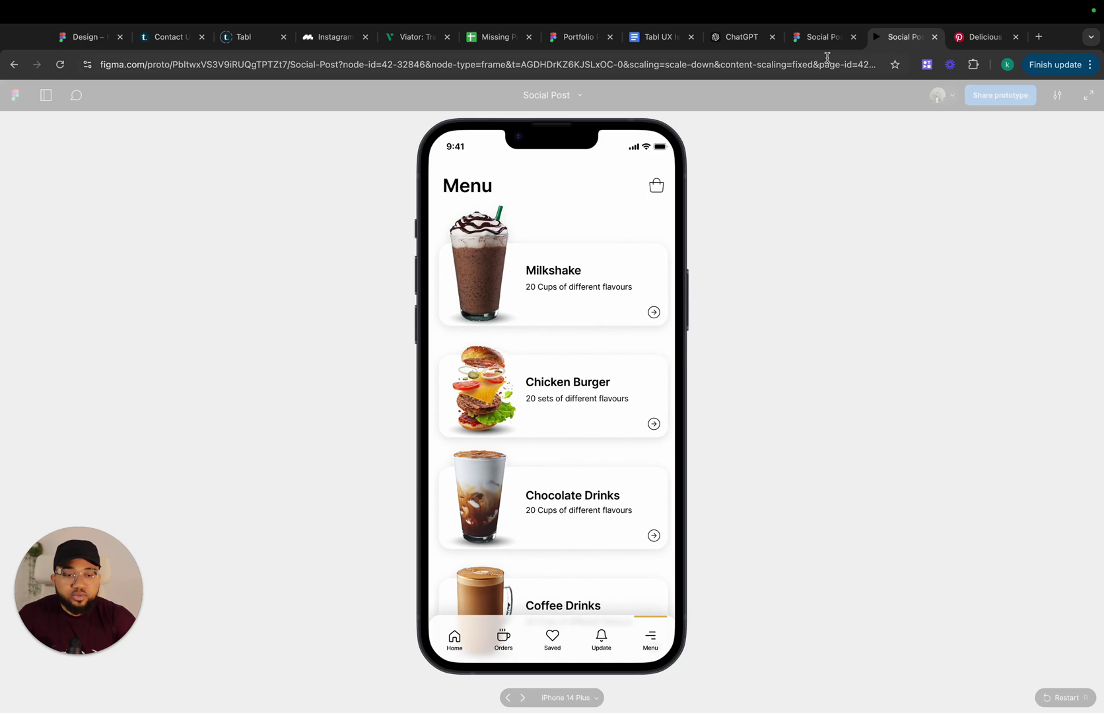
click(818, 37)
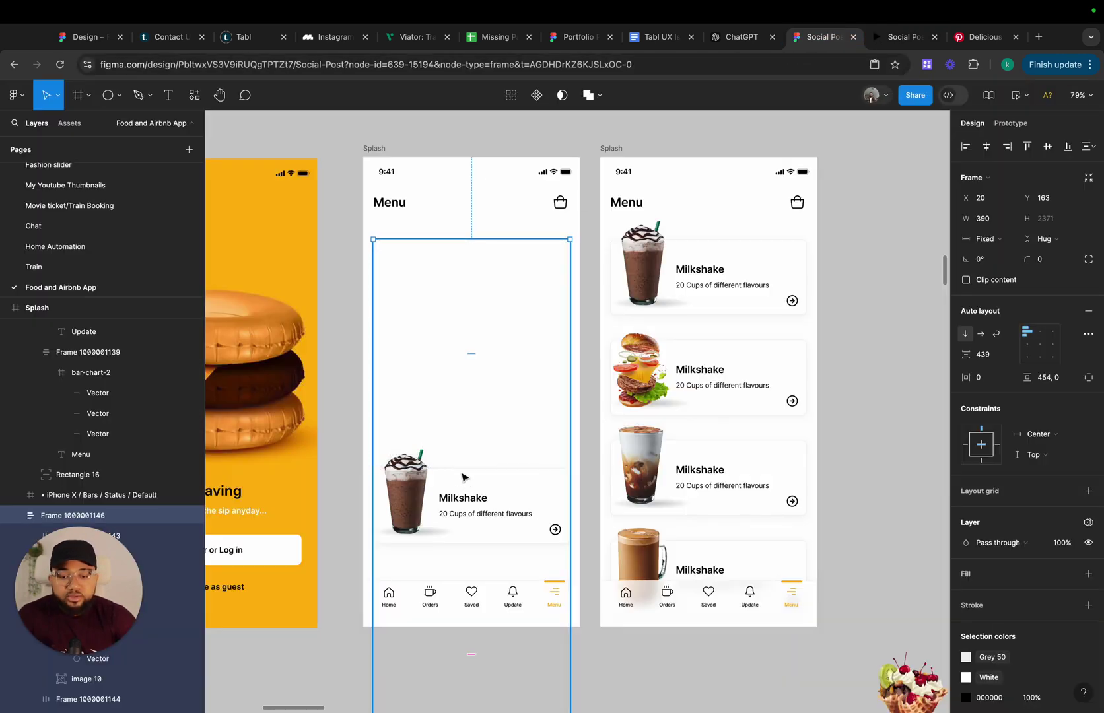
Try widening the card gap further, undo all card list spacing changes and delete the duplicate Menu screen
drag(468, 352, 471, 525)
key(Escape)
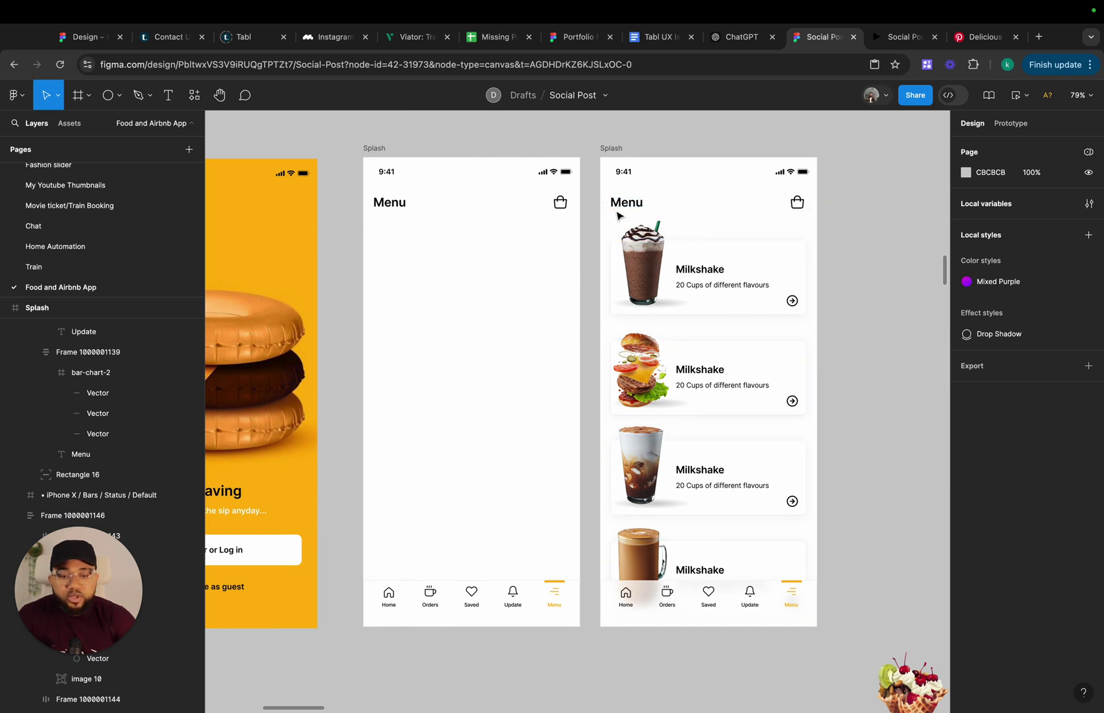
key(super+z)
key(super+z)
key(super+z)
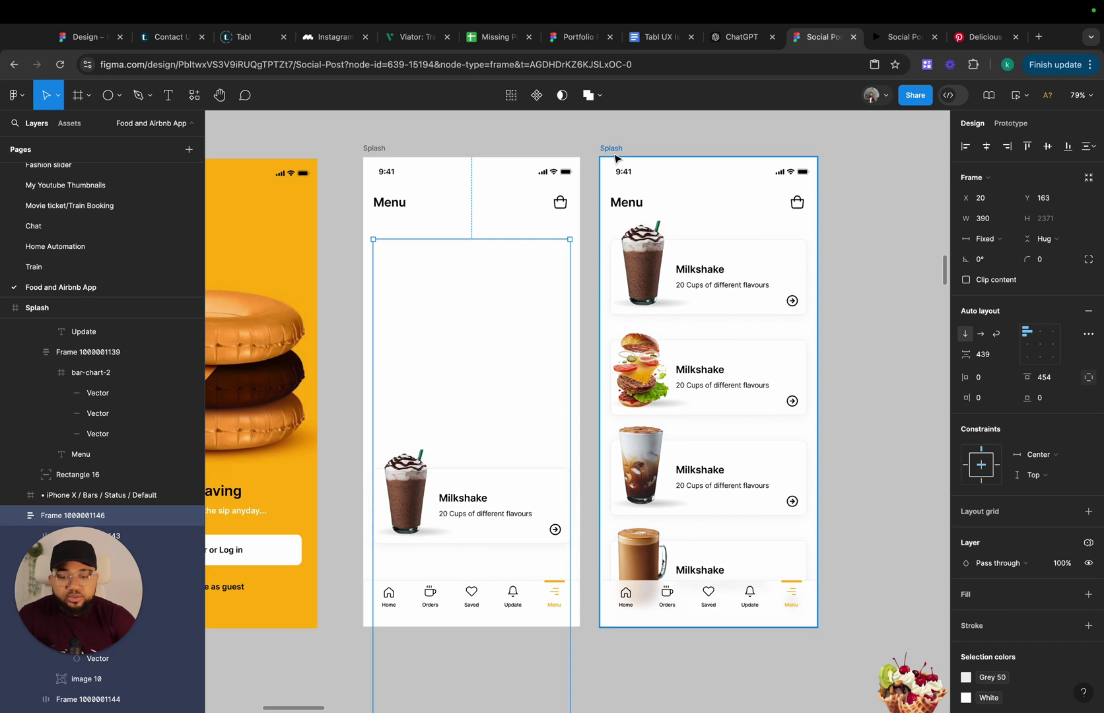
key(super+z)
key(super+z)
click(627, 157)
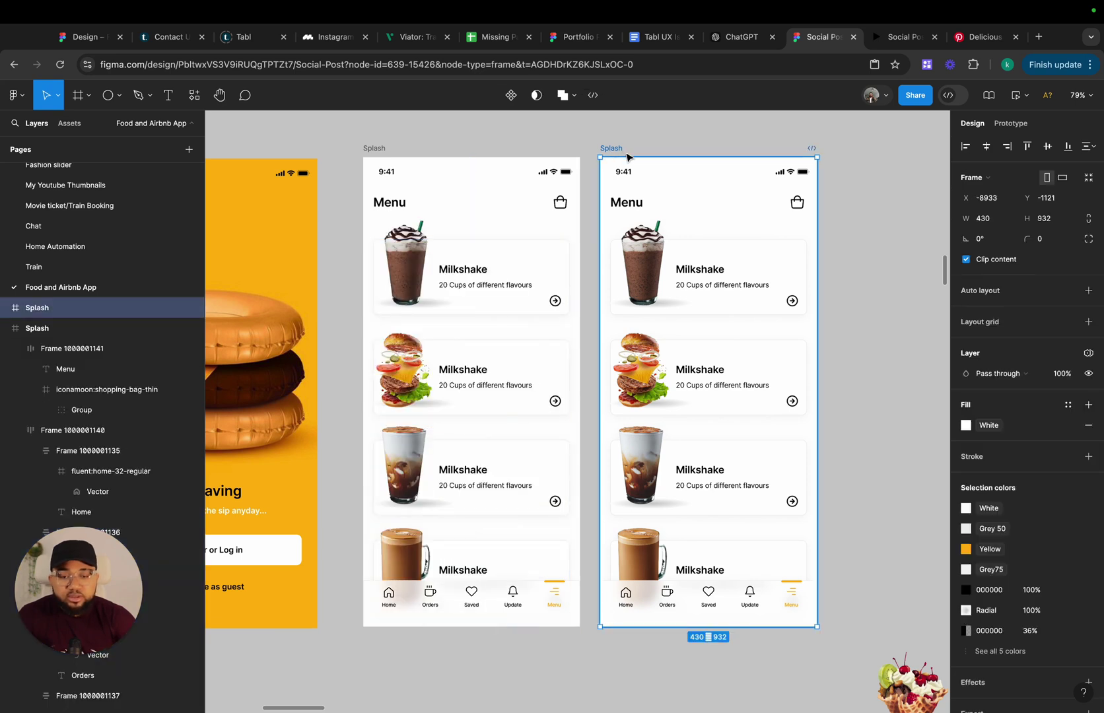
key(BackSpace)
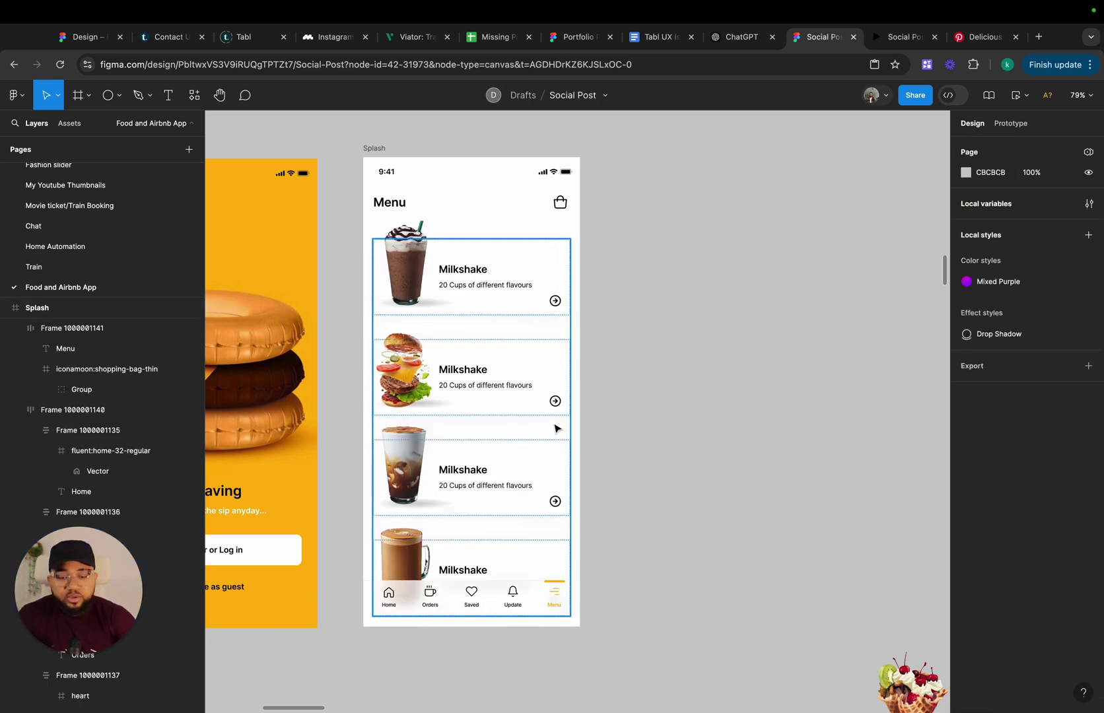
Move the navigation bar straight down to Y 949 so it sits below the Menu screen's visible area
click(439, 595)
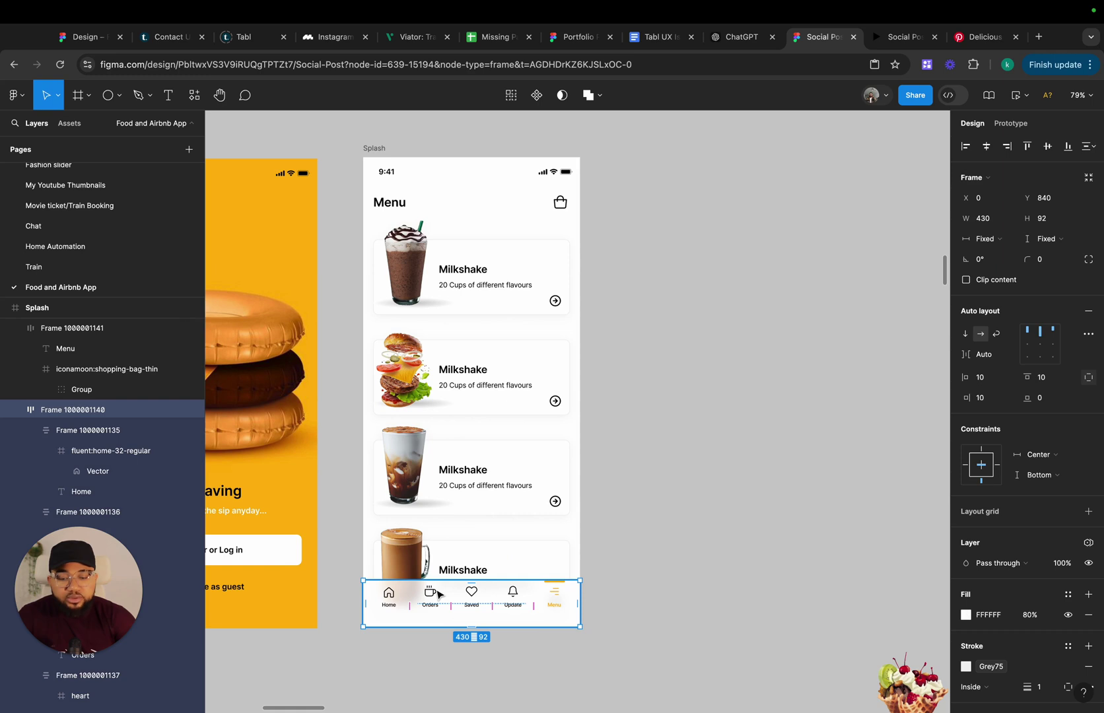
drag(438, 594, 438, 596)
key(Down)
key(Down)
key(Down)
key(Down)
key(Down)
key(Down)
key(Down)
key(Down)
key(Down)
key(Down)
key(Down)
key(Down)
key(Down)
key(Down)
key(Down)
key(Down)
key(Down)
key(Down)
key(Down)
key(Down)
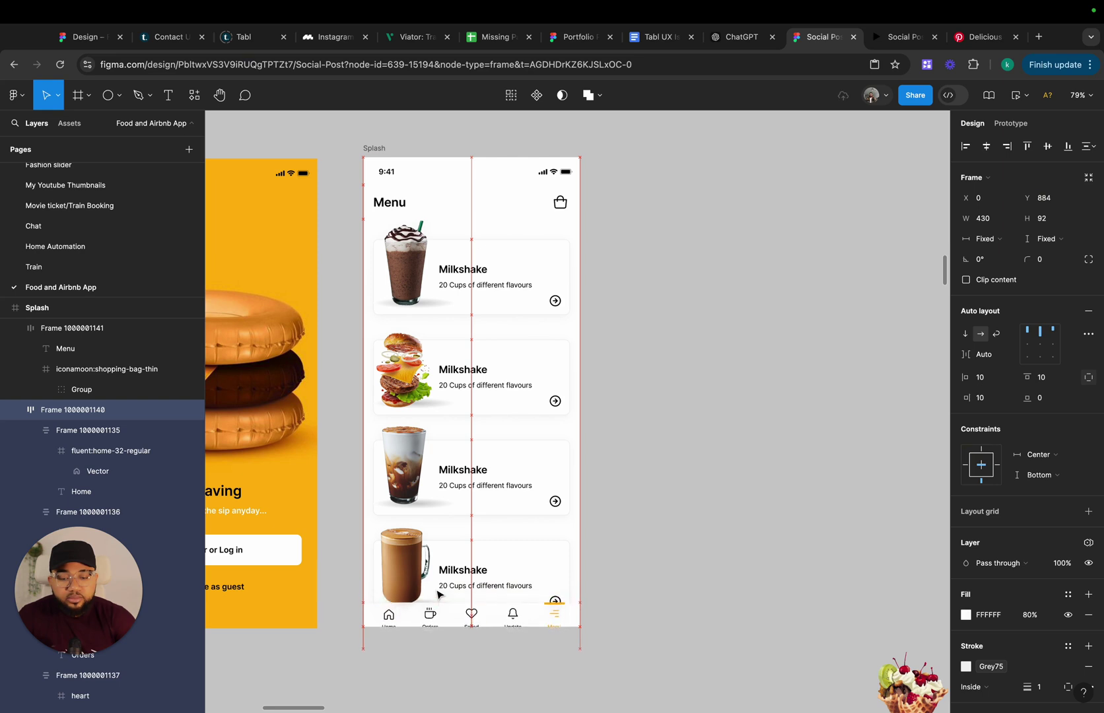
key(Down)
key(Down)
key(Down)
key(Down)
key(Down)
key(Down)
key(Down)
key(Down)
key(Down)
key(Down)
key(Down)
key(Down)
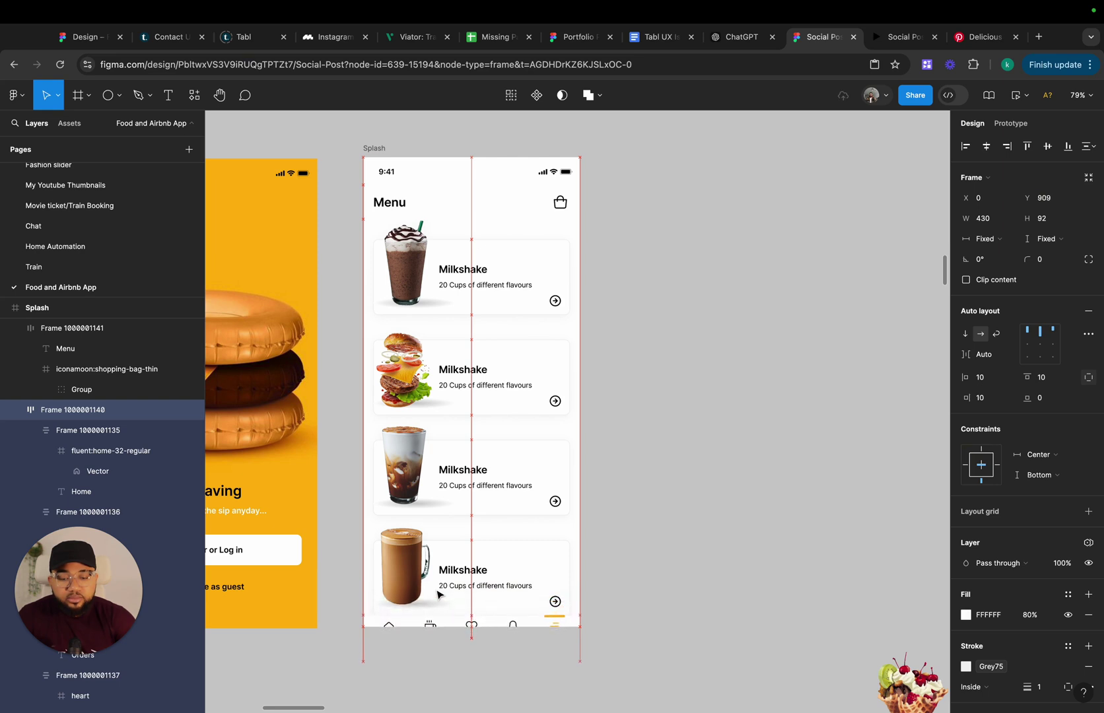
key(Down)
key(Down)
key(Down)
key(Down)
key(Down)
key(Down)
key(Down)
key(Down)
key(Down)
key(Down)
key(Down)
key(Down)
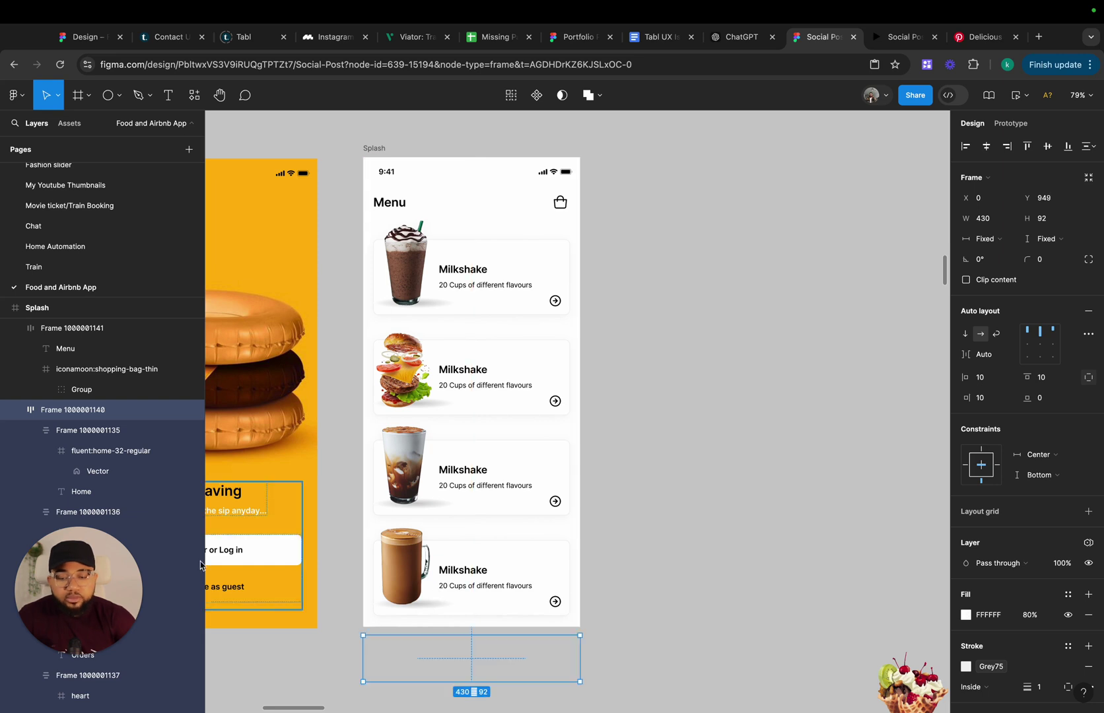
click(349, 212)
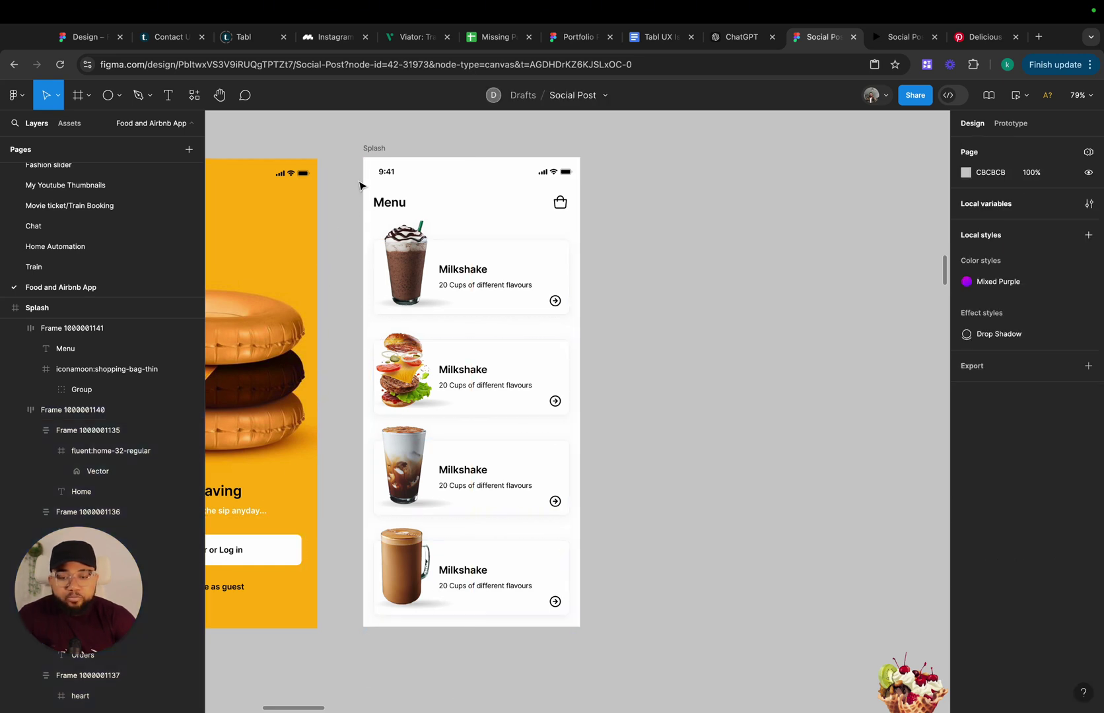
Wrap the Menu header and card list in one vertical auto layout frame and rename it Container
drag(345, 186, 644, 430)
key(shift+a)
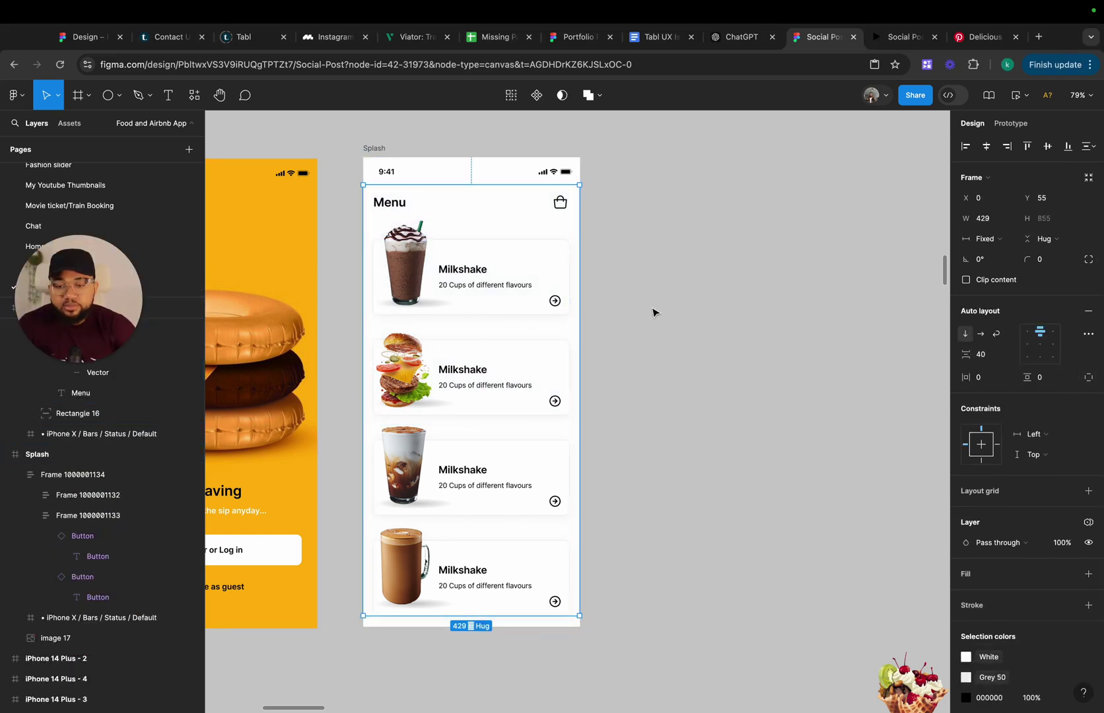
double_click(73, 328)
text(C)
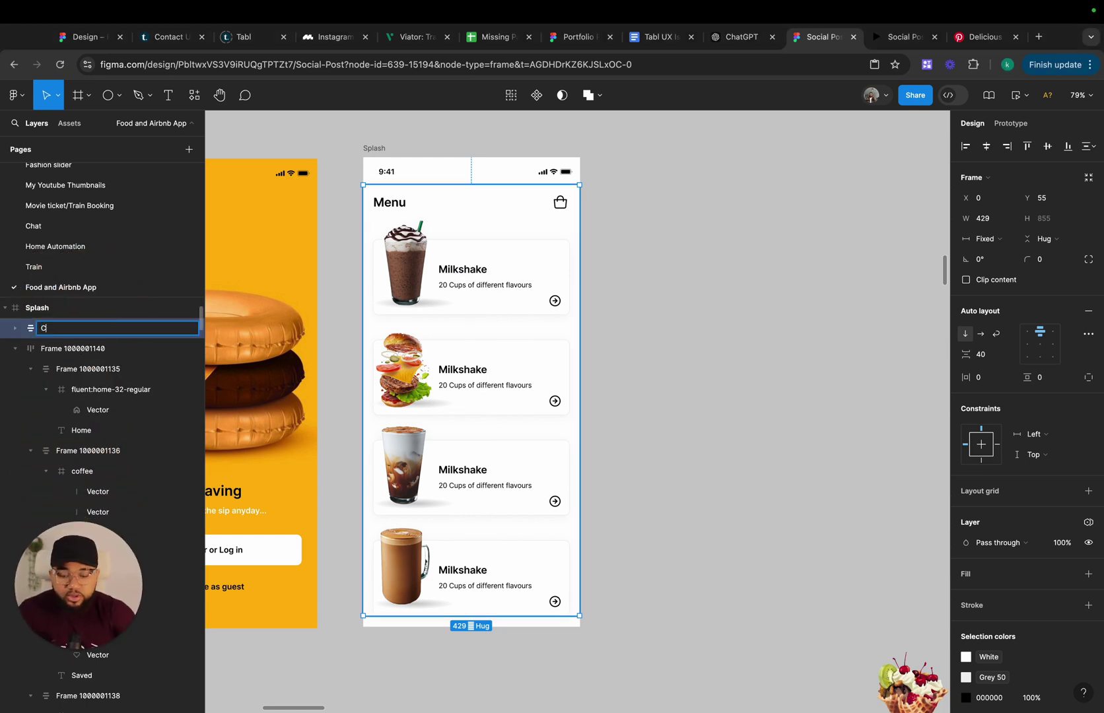
text(ontainer)
key(Return)
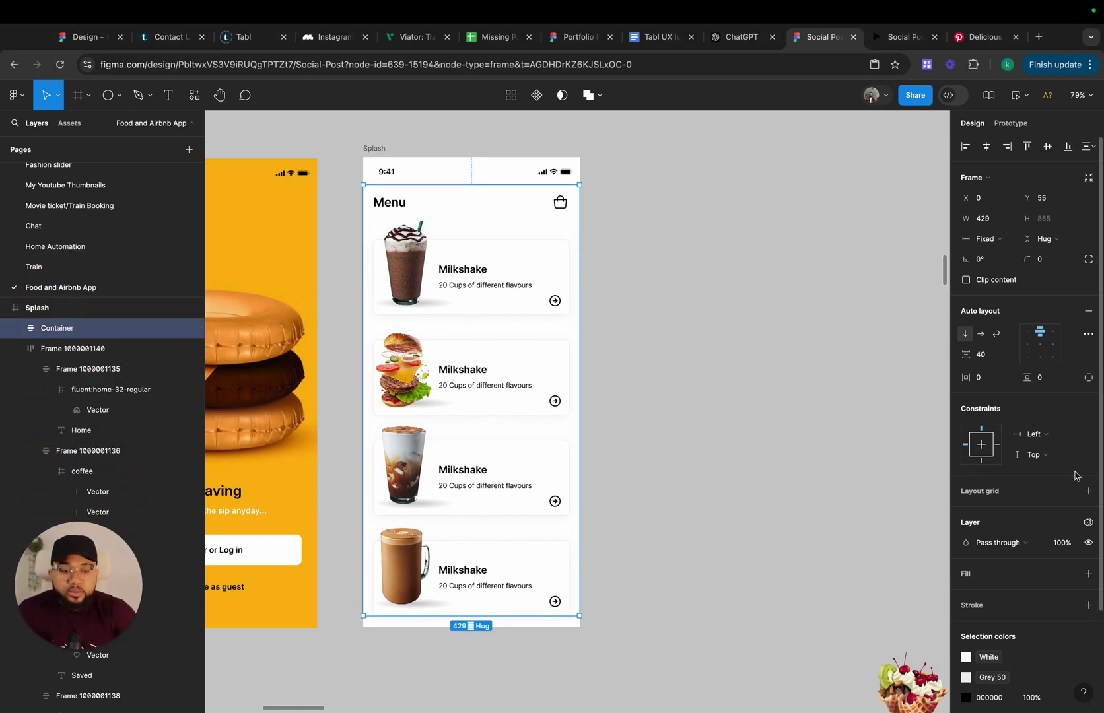
Fill the Container with the White library colour and extend its height to 877, down to the screen's lower edge
click(987, 582)
click(1068, 594)
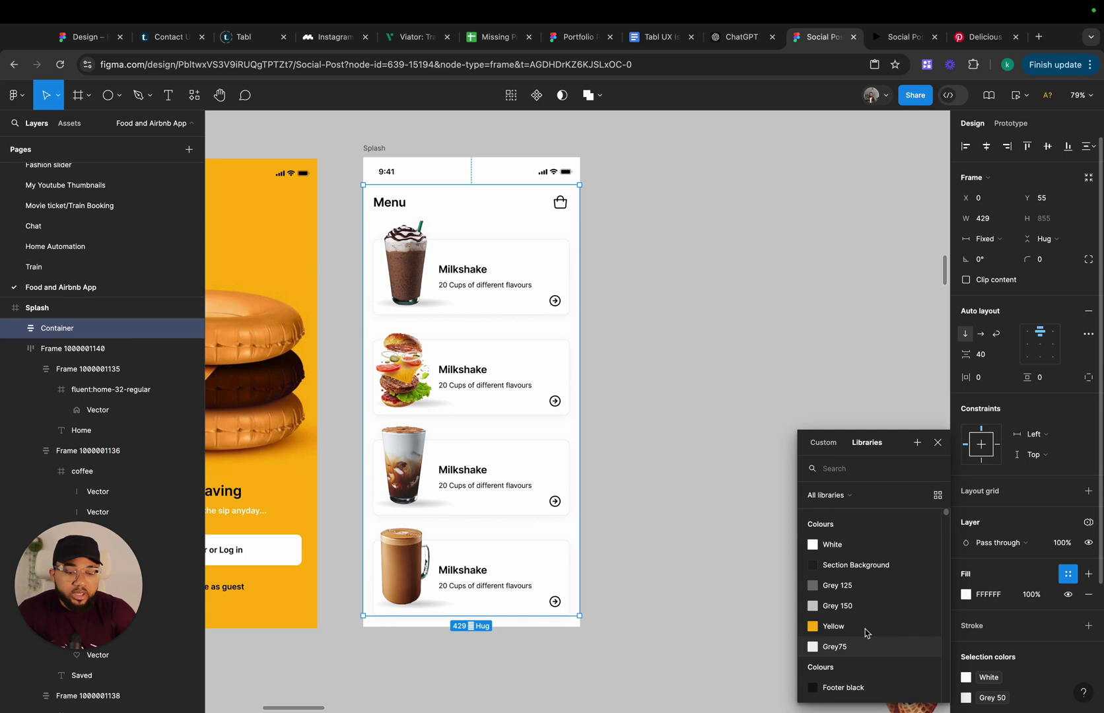
click(852, 542)
drag(510, 617, 511, 627)
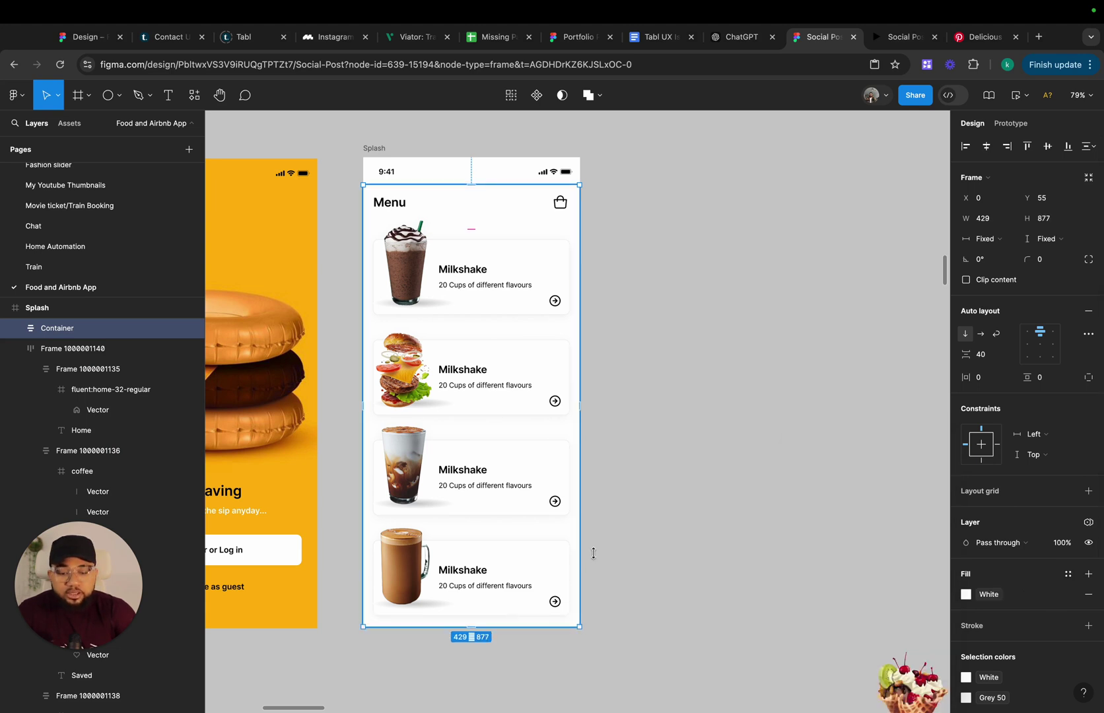
click(629, 417)
click(492, 276)
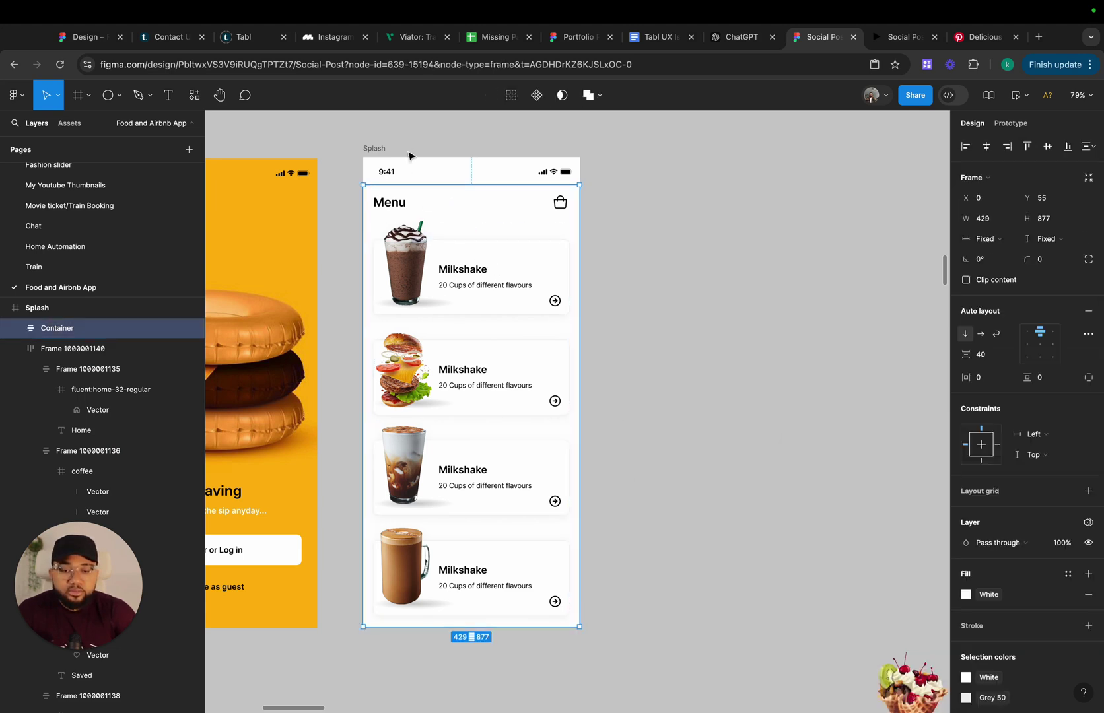
Duplicate the Menu screen and, in the original, spread the card list's gap and top padding until all cards leave the screen
click(370, 149)
key(super+d)
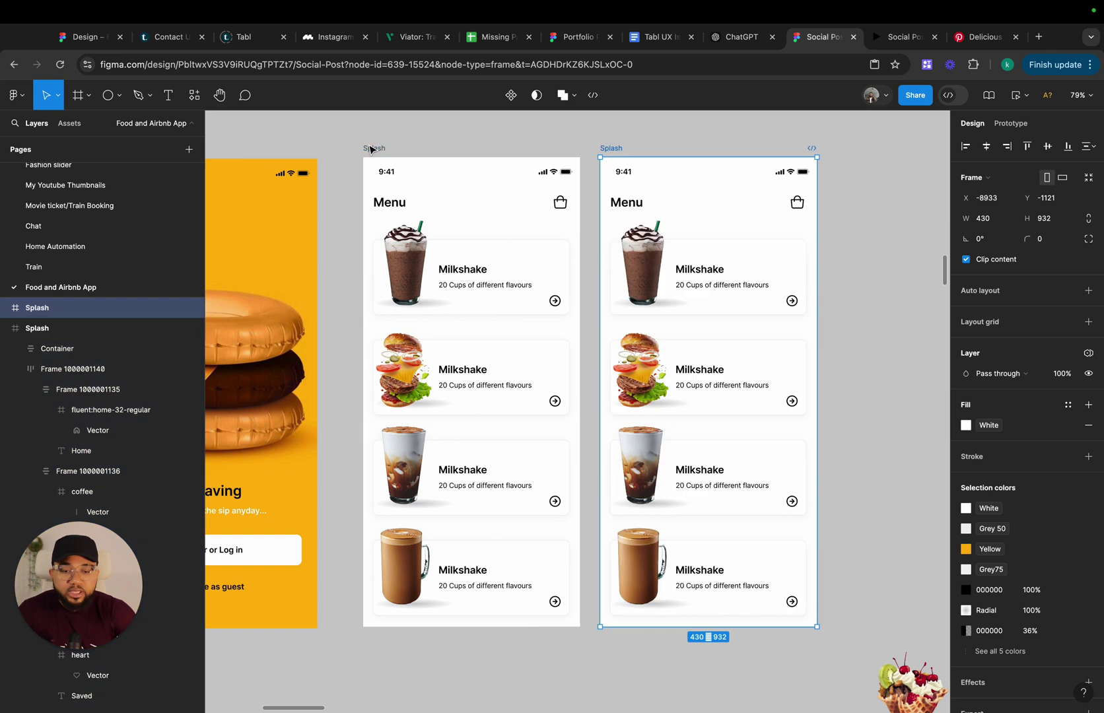
click(446, 293)
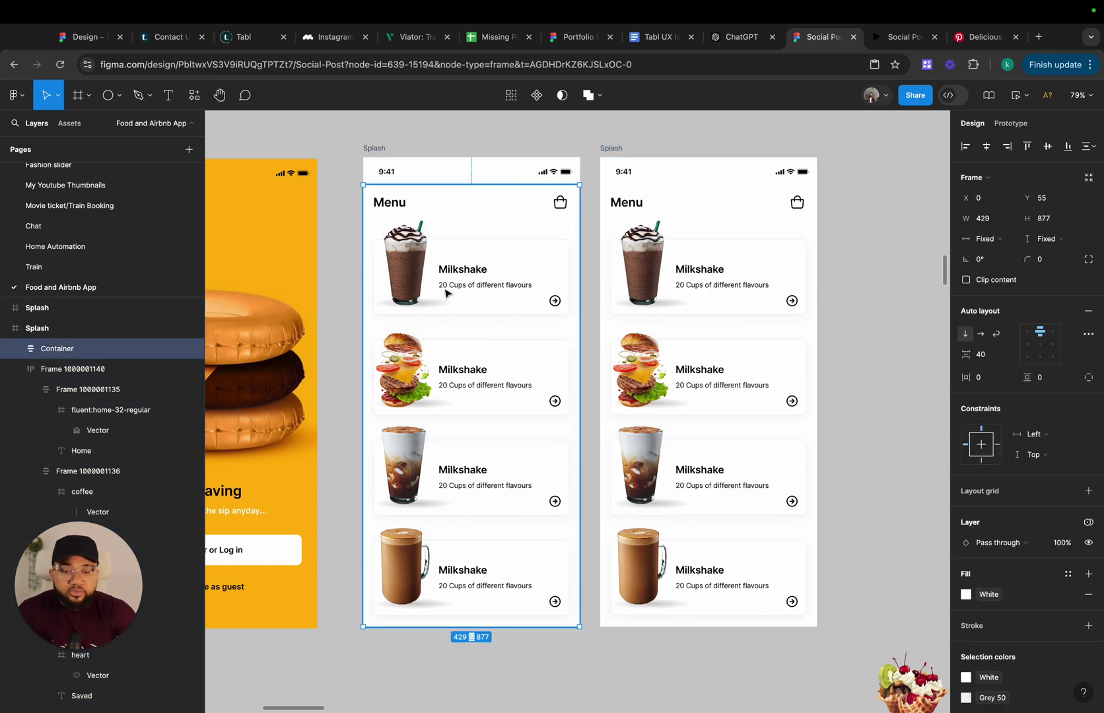
double_click(468, 325)
drag(468, 322, 468, 483)
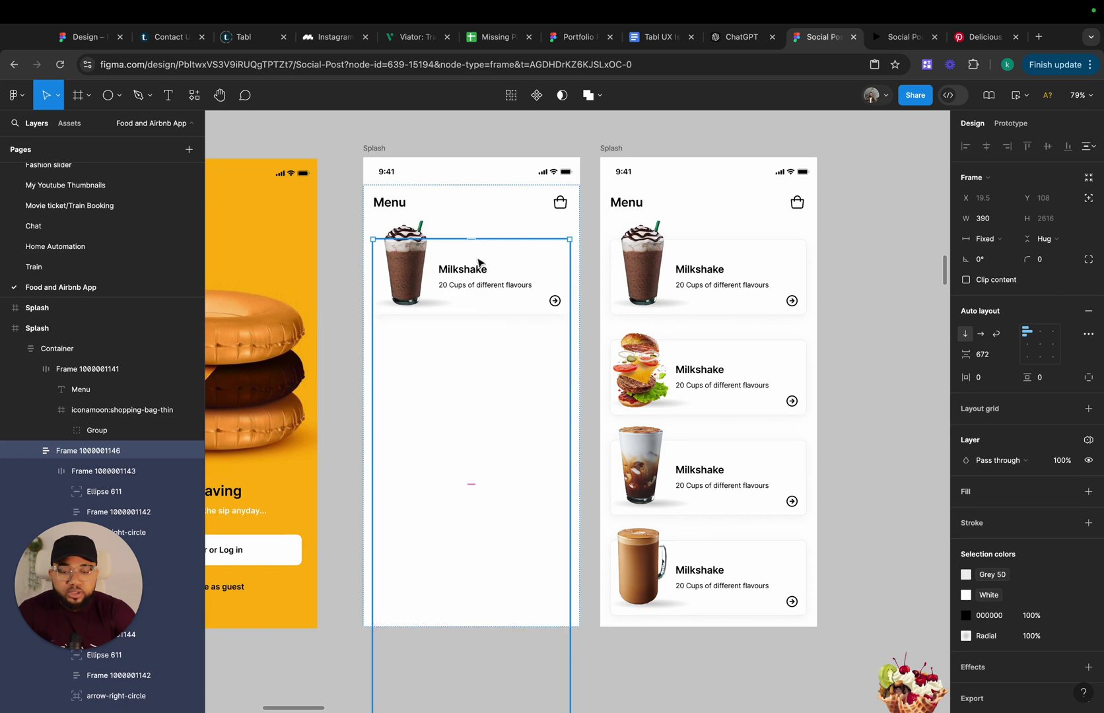
drag(475, 248, 489, 675)
click(655, 694)
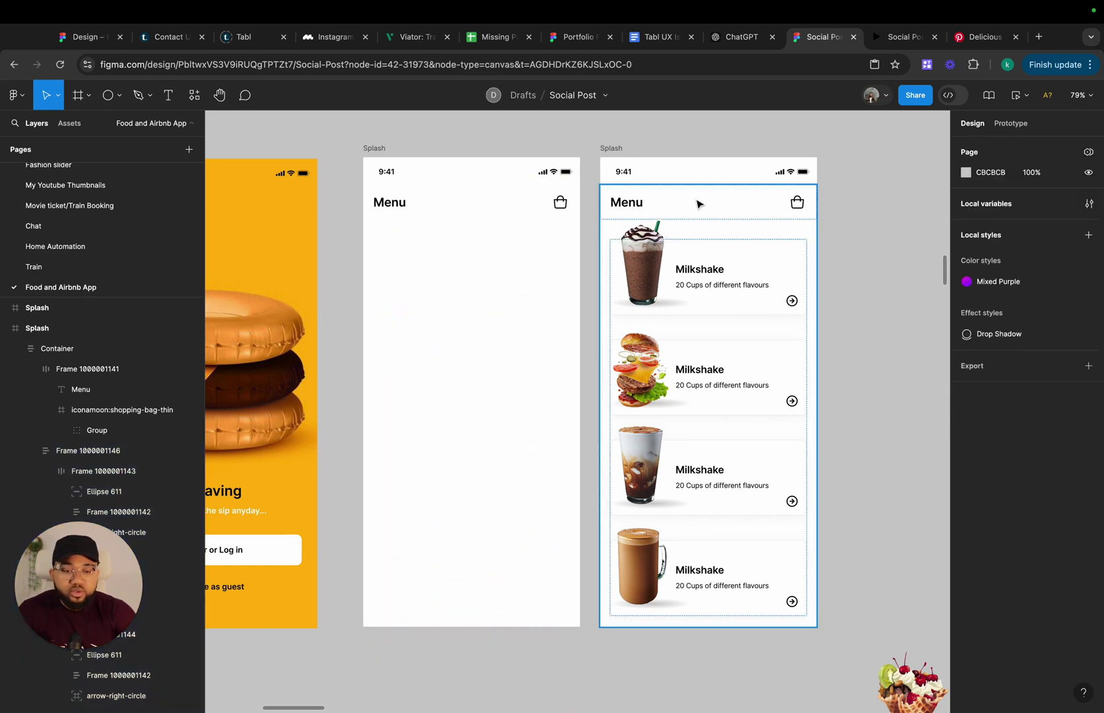
Add a tap interaction from the Splash screen's Continue as guest button that navigates to the empty Menu screen
click(717, 282)
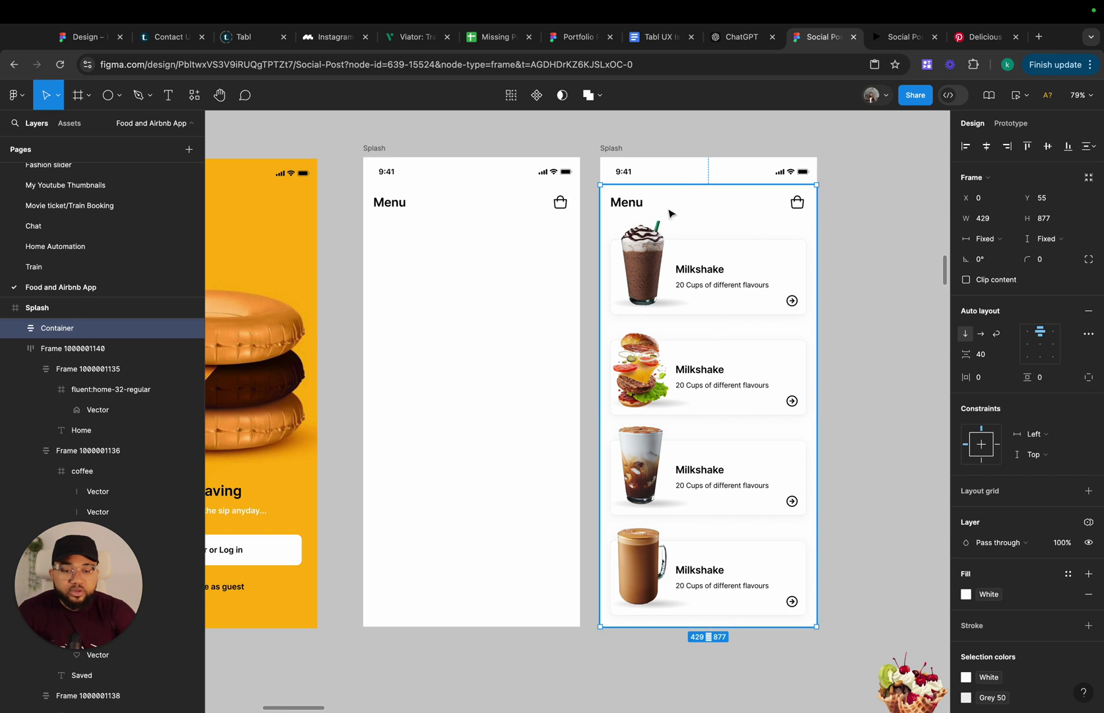
click(374, 148)
scroll(356, 526, left, 3)
scroll(357, 526, down, 1)
click(351, 545)
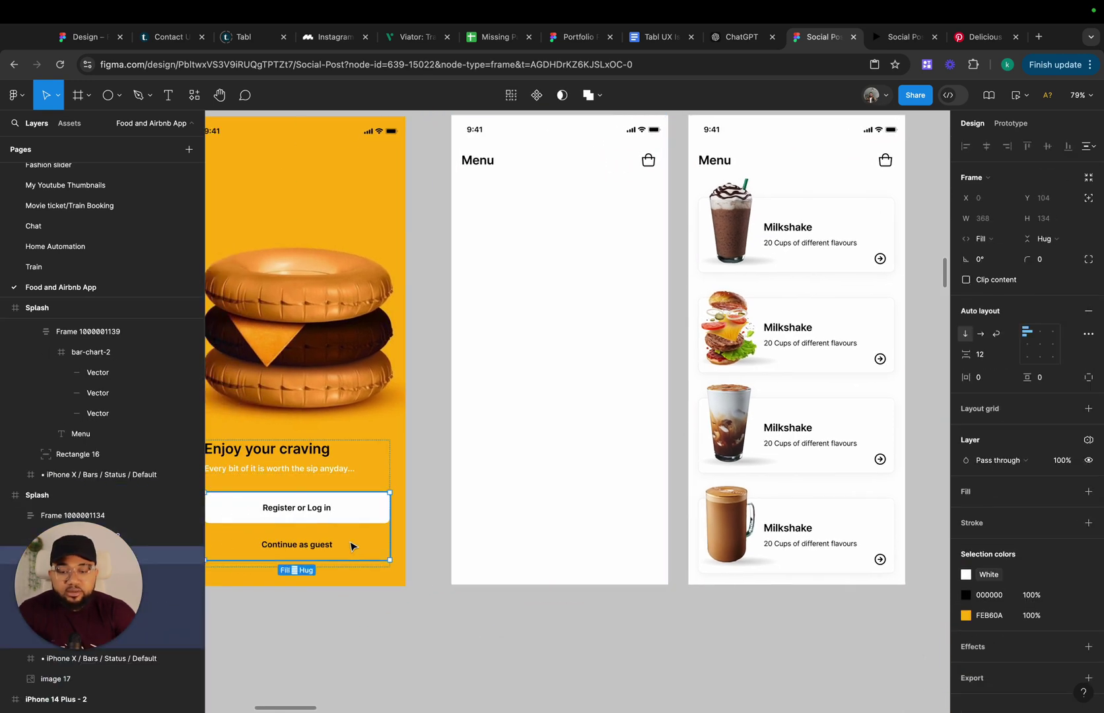
click(363, 540)
click(1011, 123)
mouse_move(366, 540)
drag(390, 545, 508, 493)
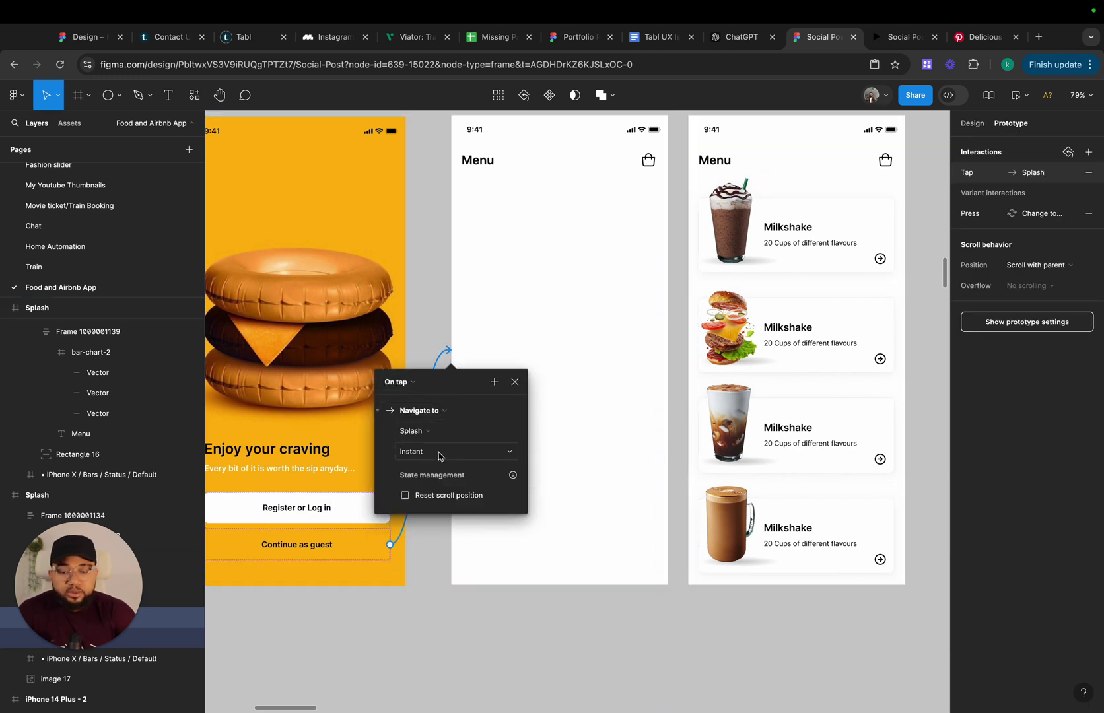
click(416, 452)
Restart the reference prototype in the other browser tab and play its Continue as Guest transition for comparison
click(891, 34)
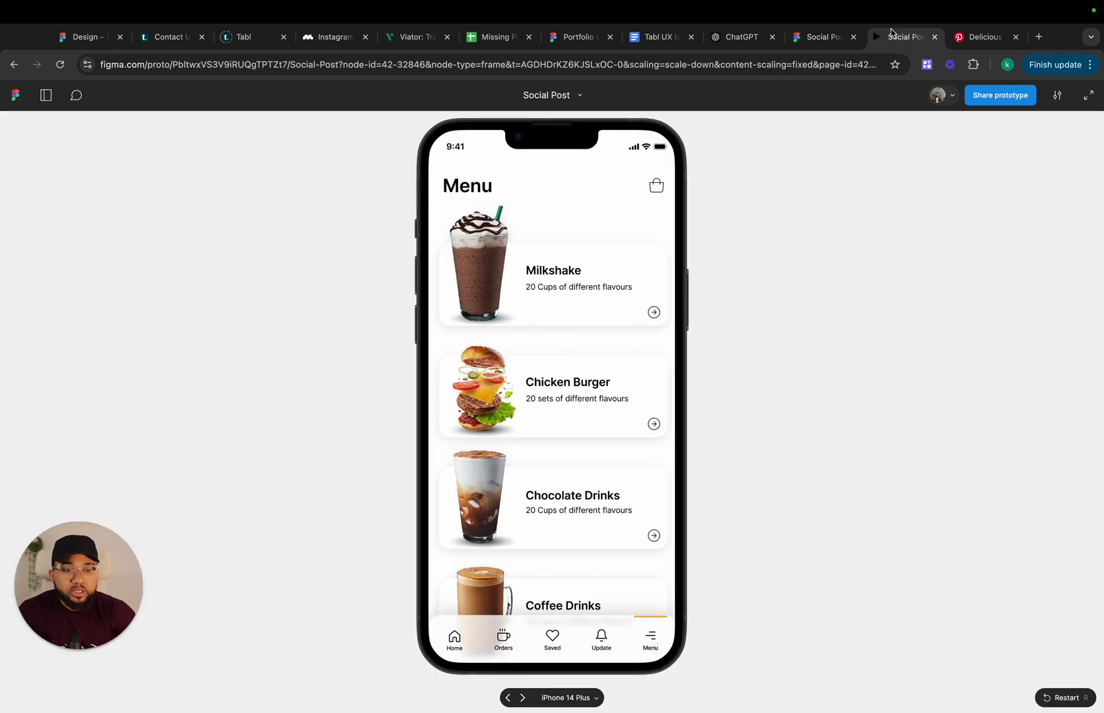
click(1087, 702)
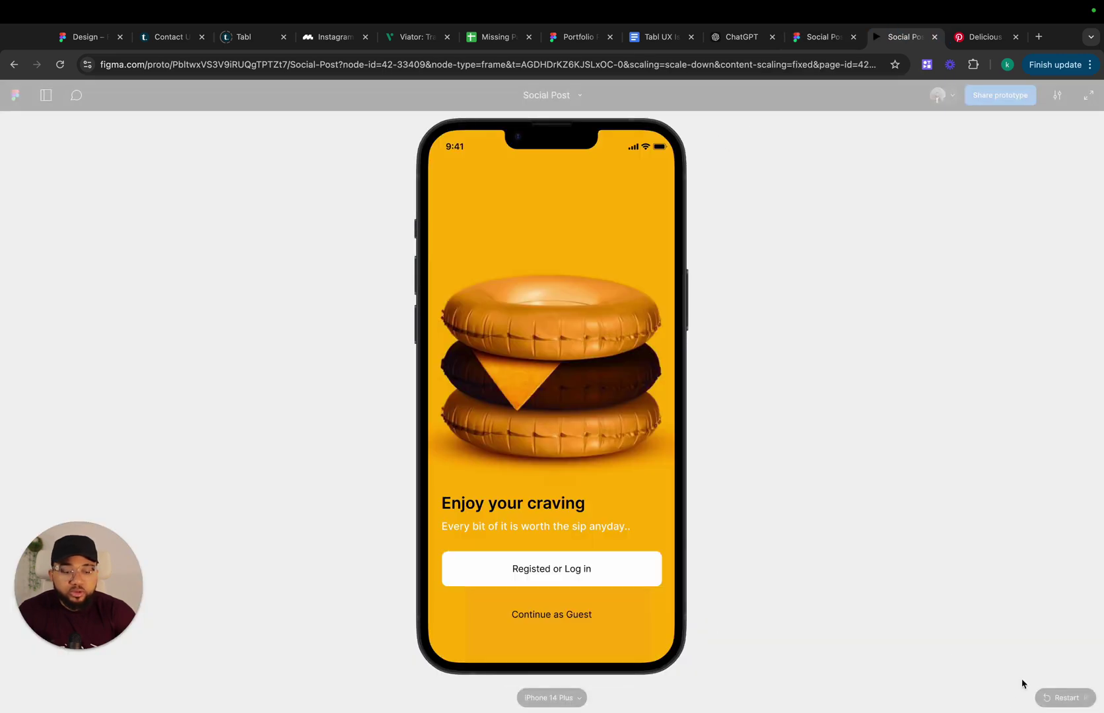
click(558, 614)
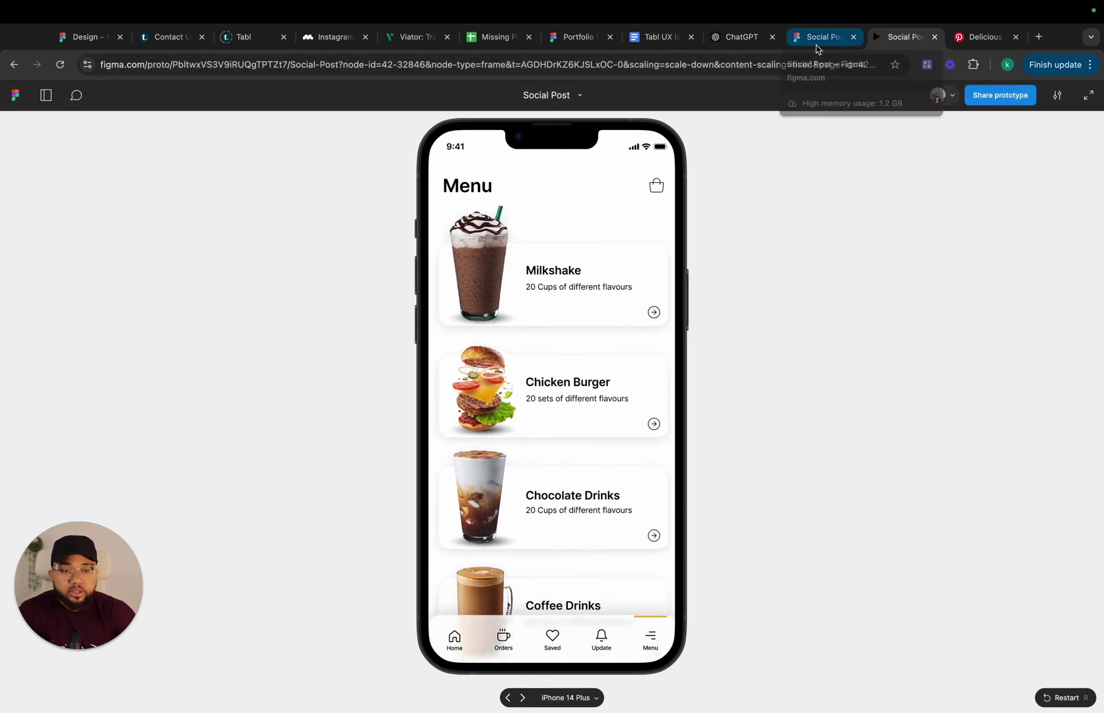
click(820, 37)
Set the Continue as guest link to a leftward Move in with Animate matching layers on, Slow easing and a 300 ms duration
click(415, 450)
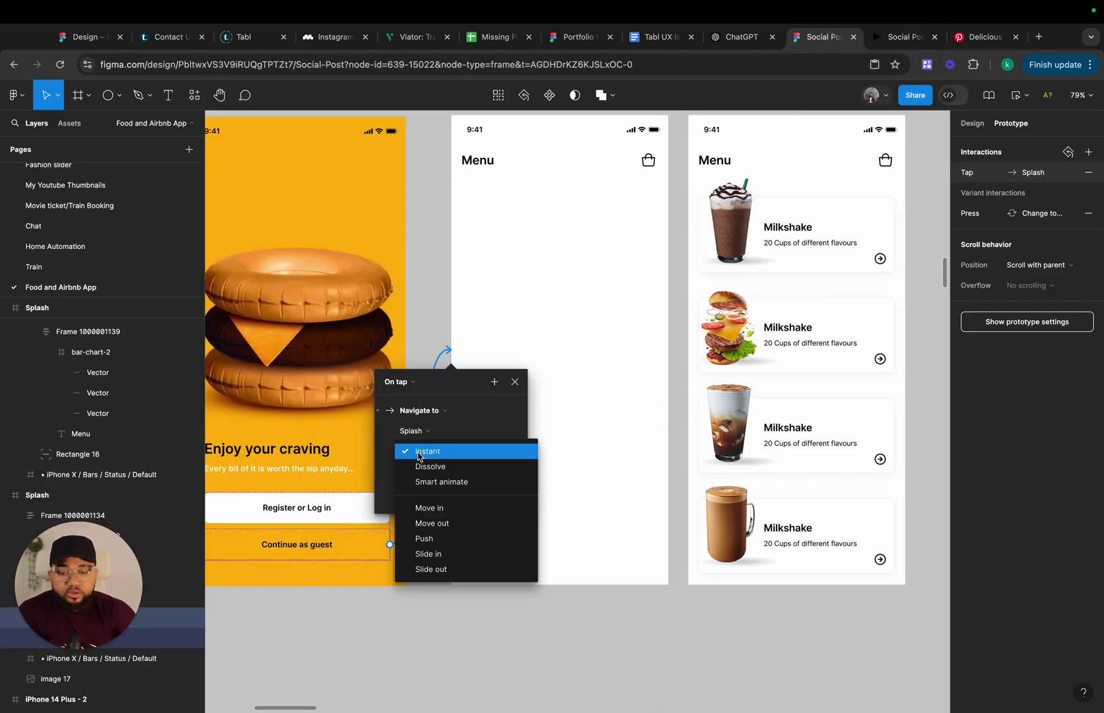
click(420, 506)
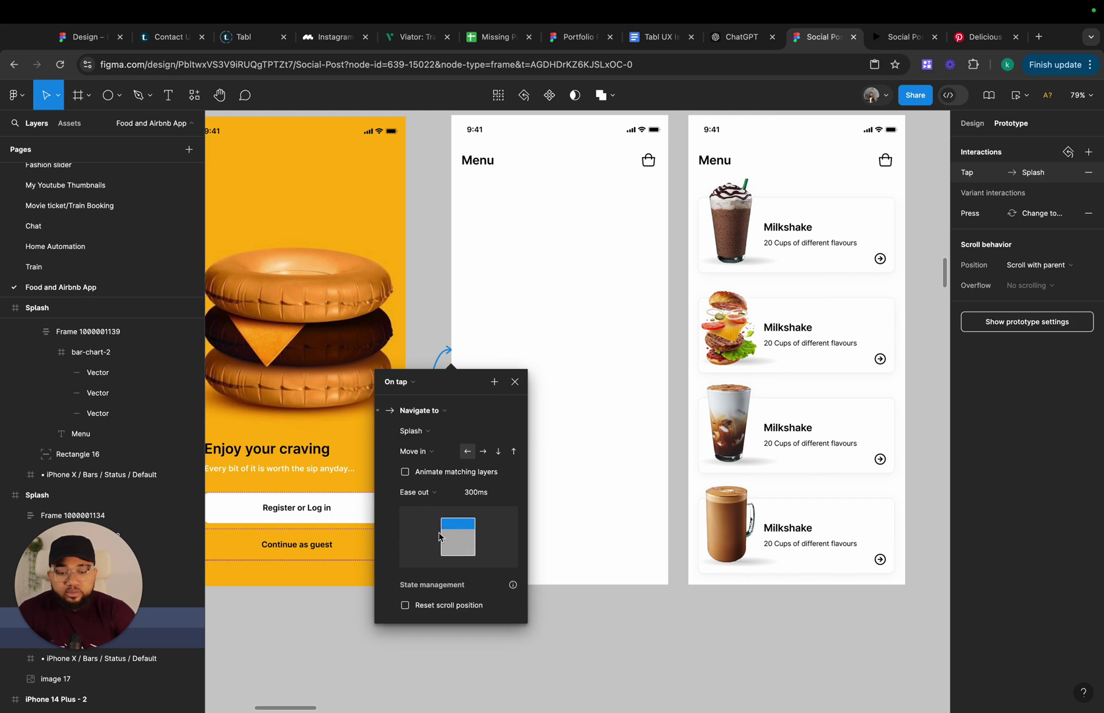
click(405, 473)
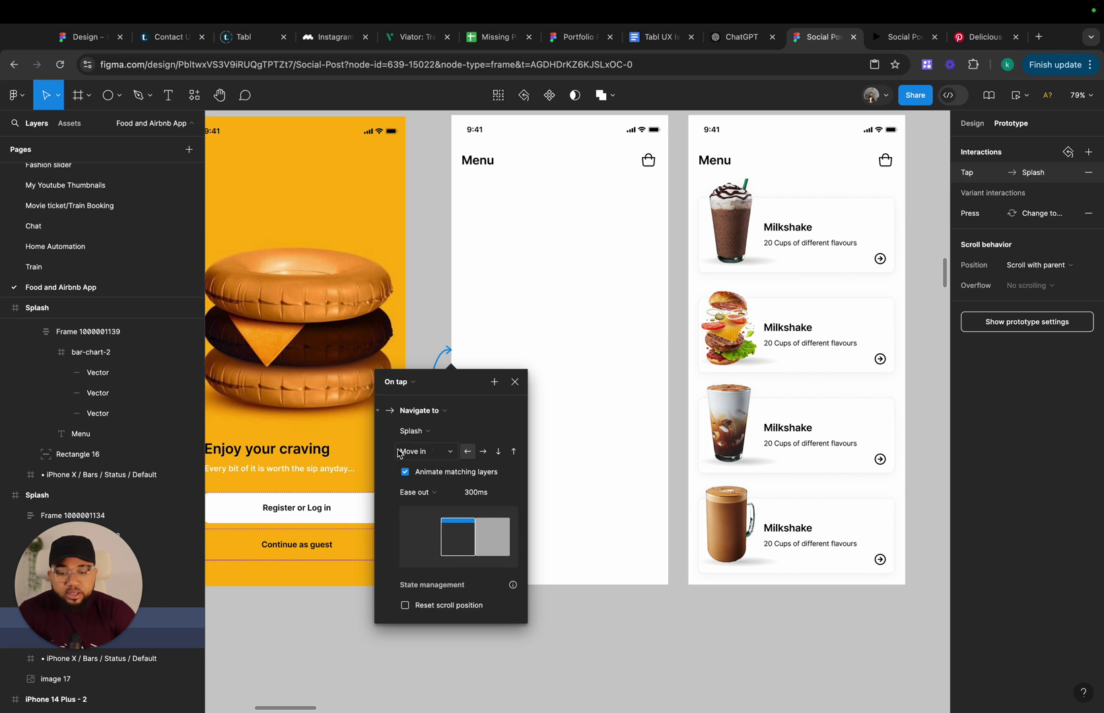
click(419, 501)
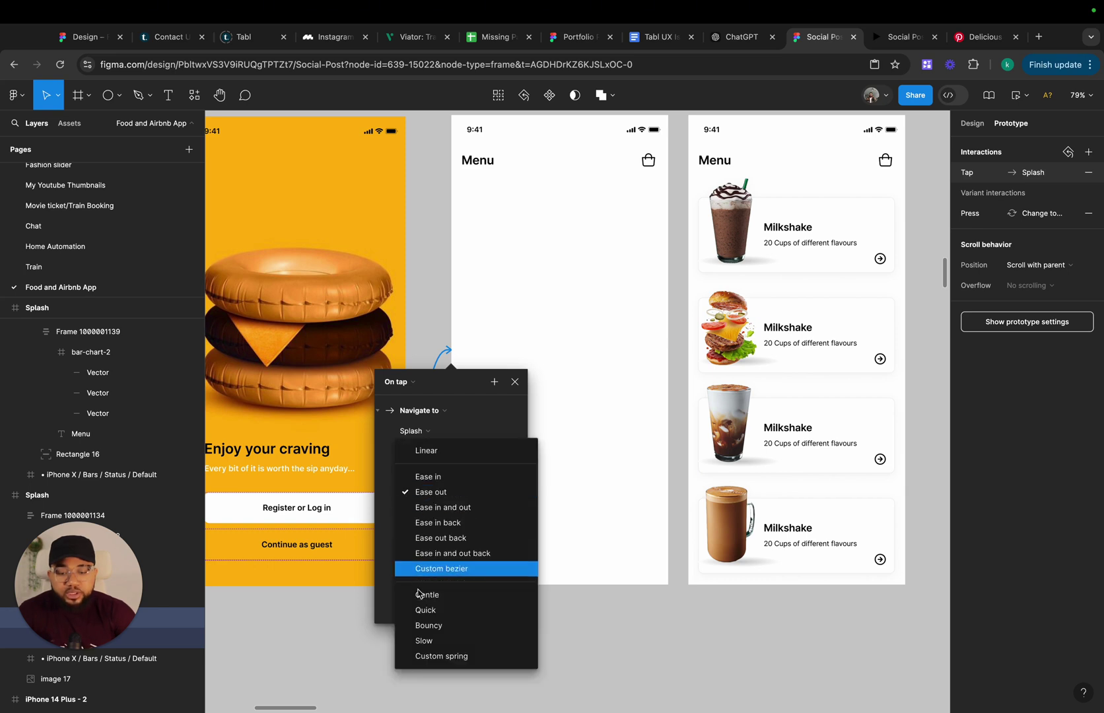
click(425, 640)
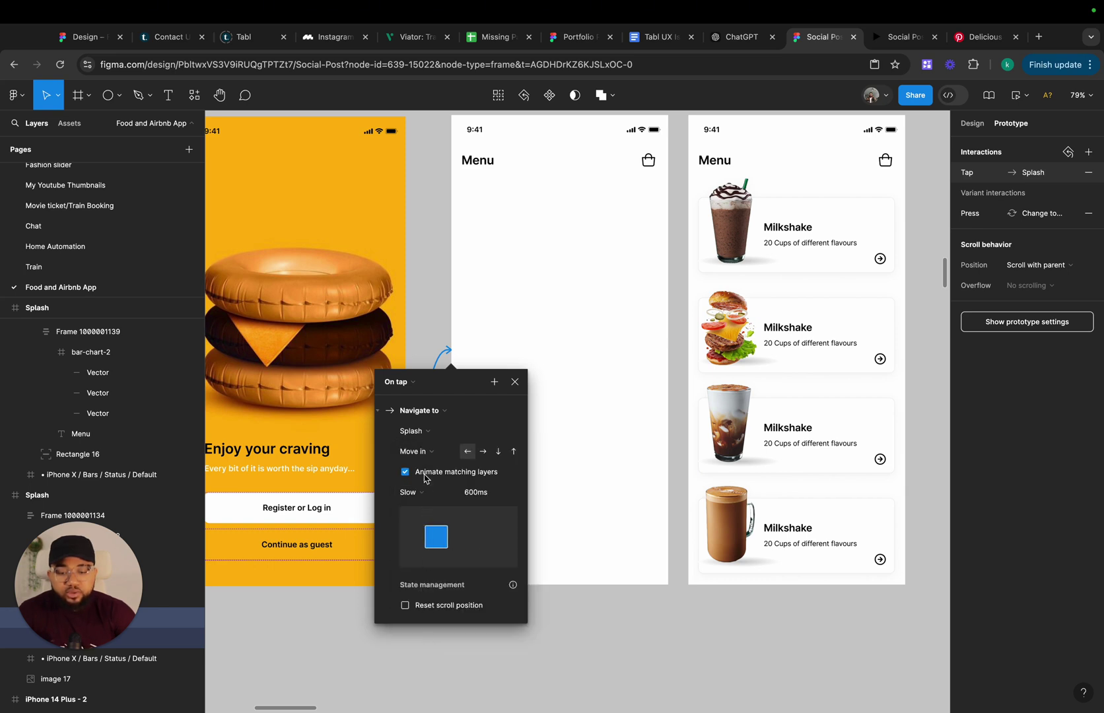
click(485, 493)
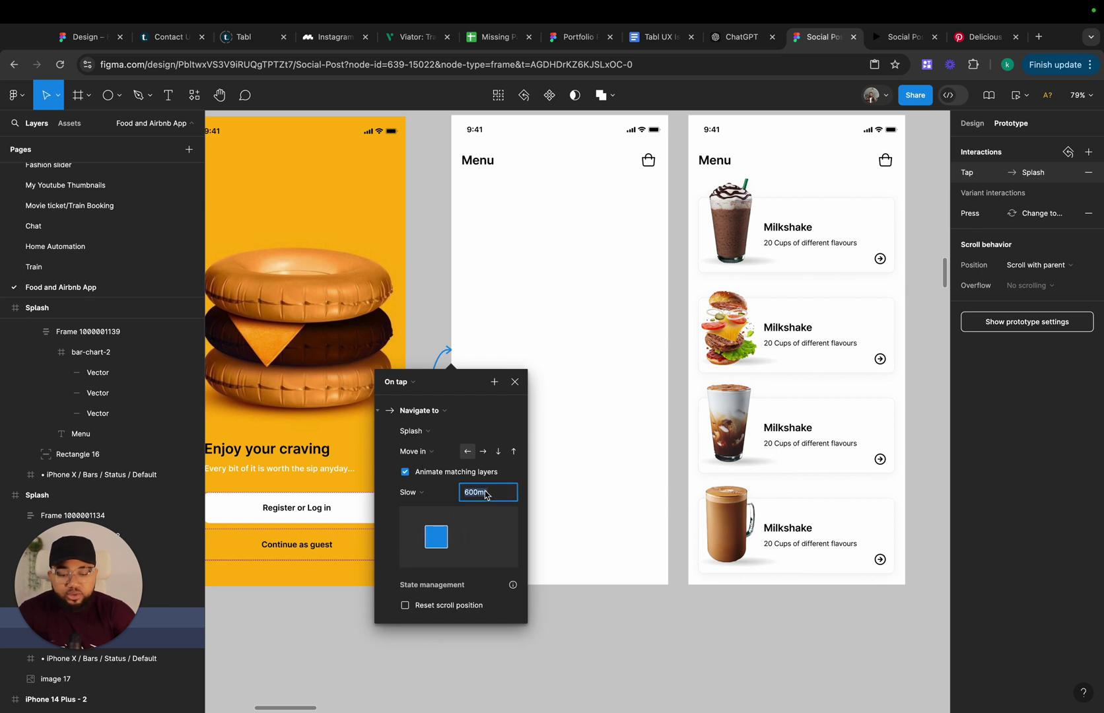
text(300)
key(Return)
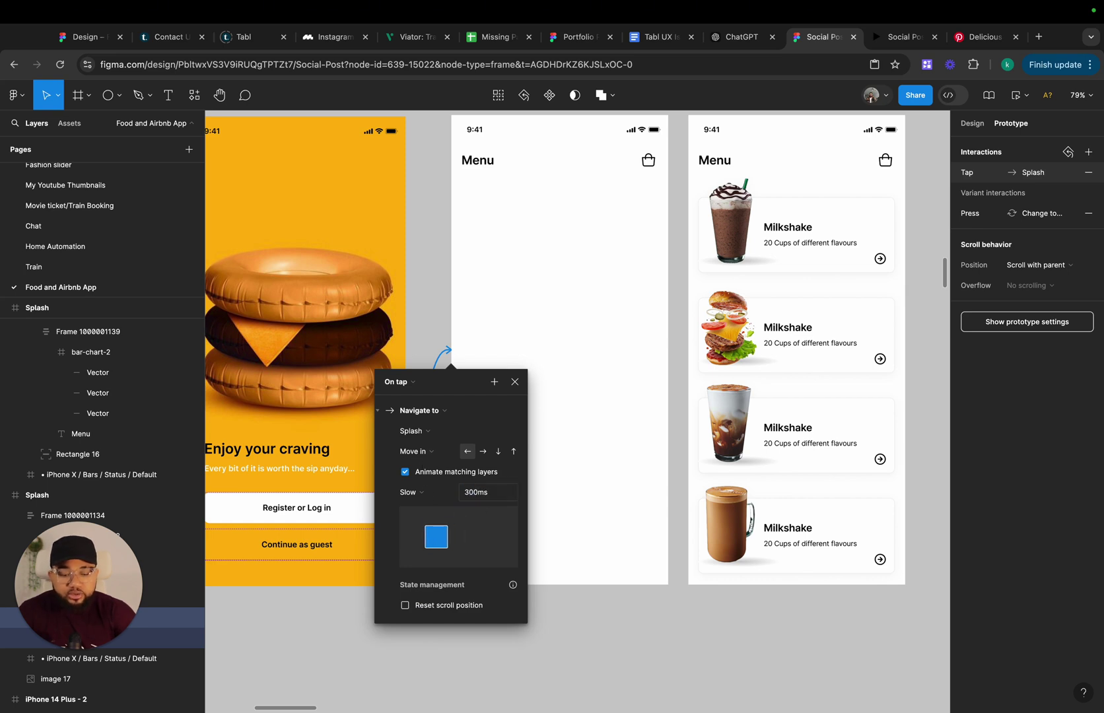
click(515, 383)
Link the empty Menu screen to the filled Menu screen with an After delay trigger of 1 ms
scroll(640, 264, up, 3)
scroll(640, 264, right, 2)
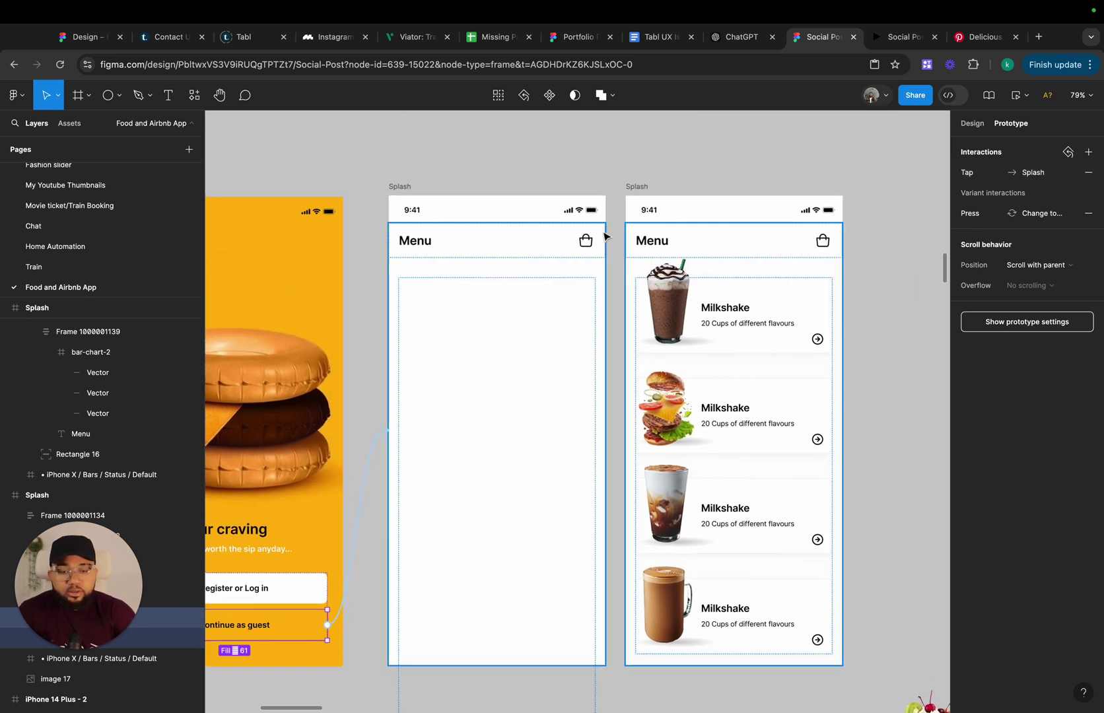
click(394, 190)
drag(605, 433, 633, 437)
click(573, 465)
click(580, 624)
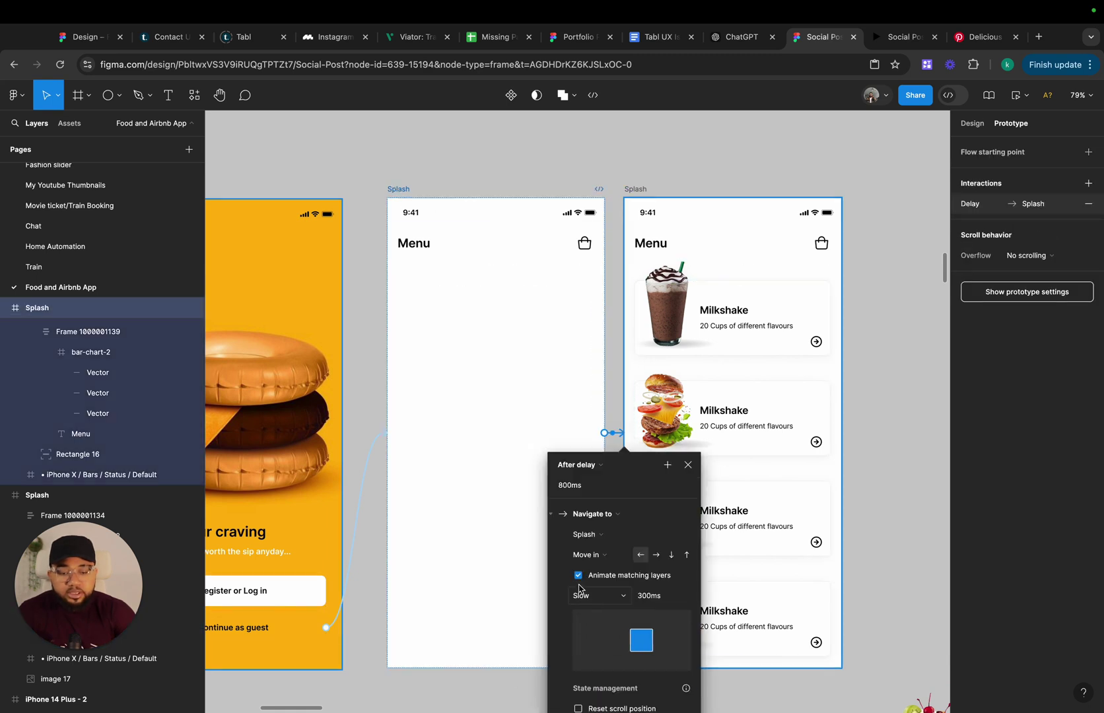
click(578, 489)
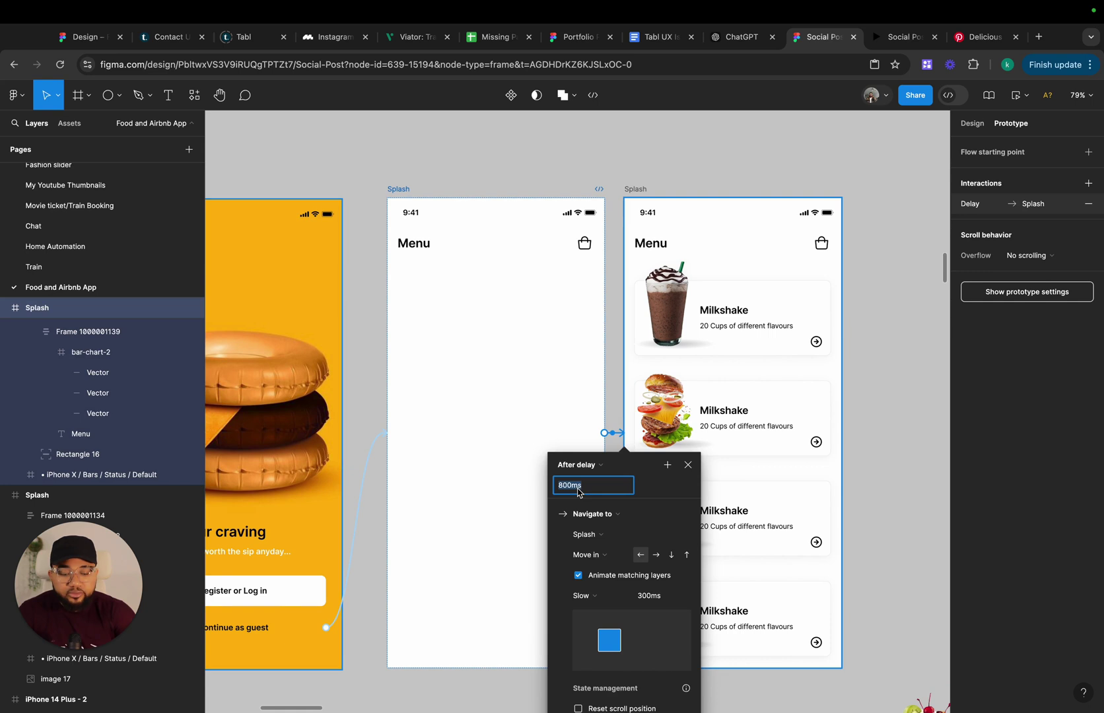
text(1)
key(Return)
Set the delayed link between the two Menu screens to Smart animate with Slow easing and a 700 ms duration
scroll(605, 574, down, 2)
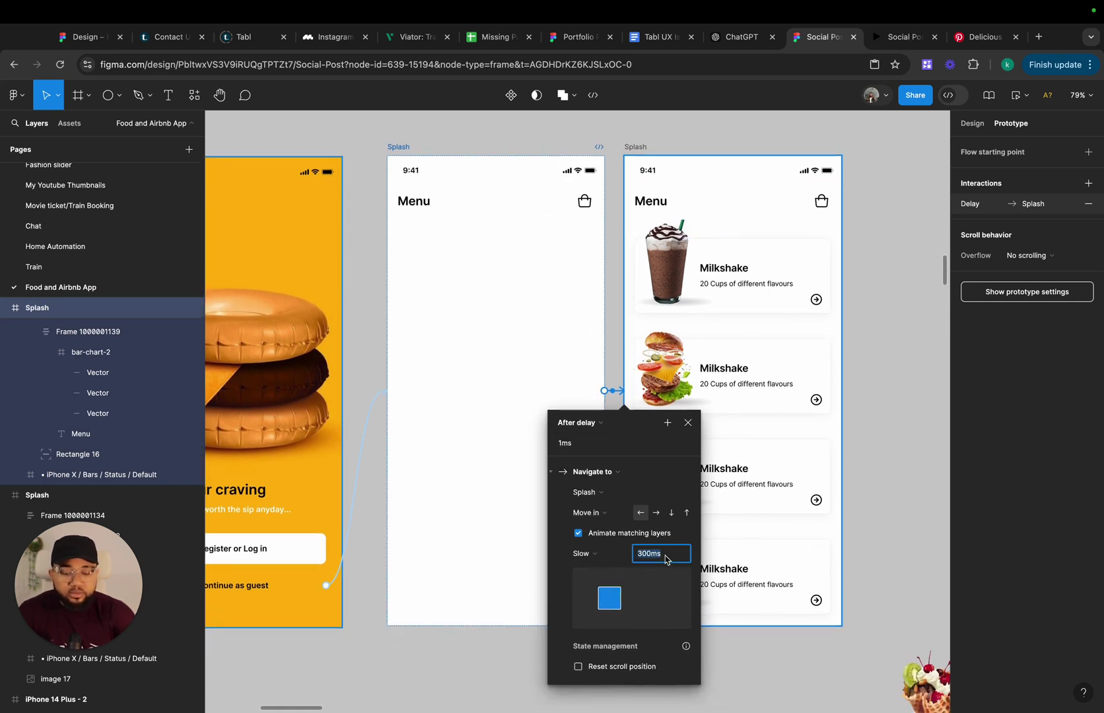
text(750)
key(Return)
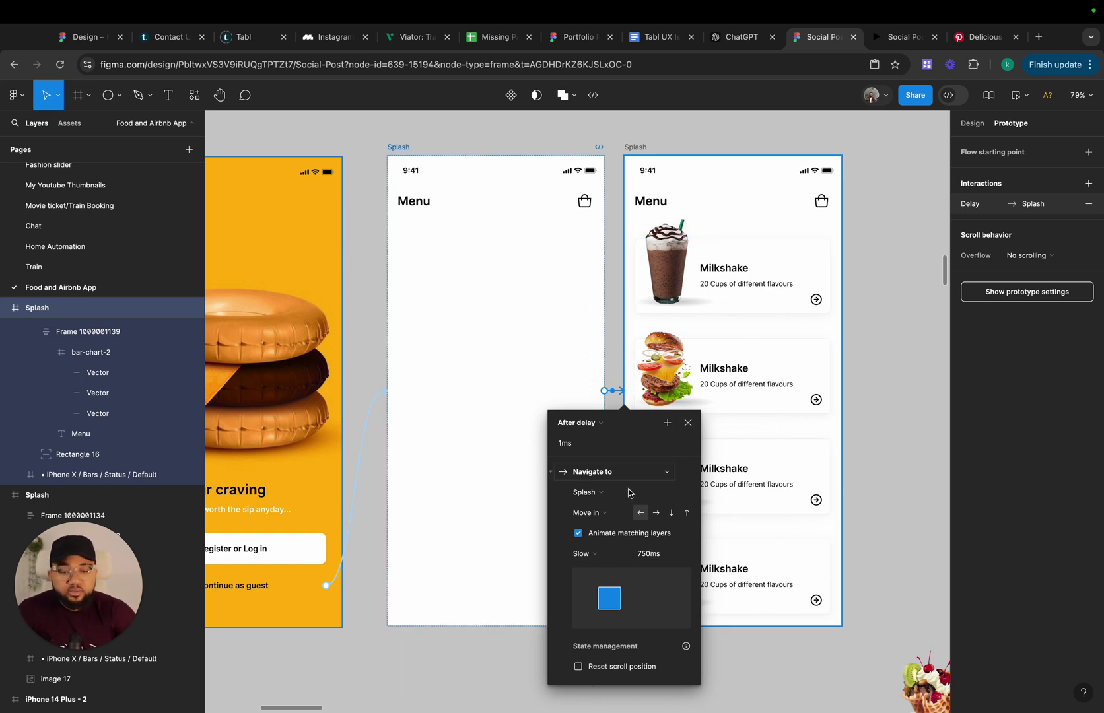
click(608, 519)
click(606, 491)
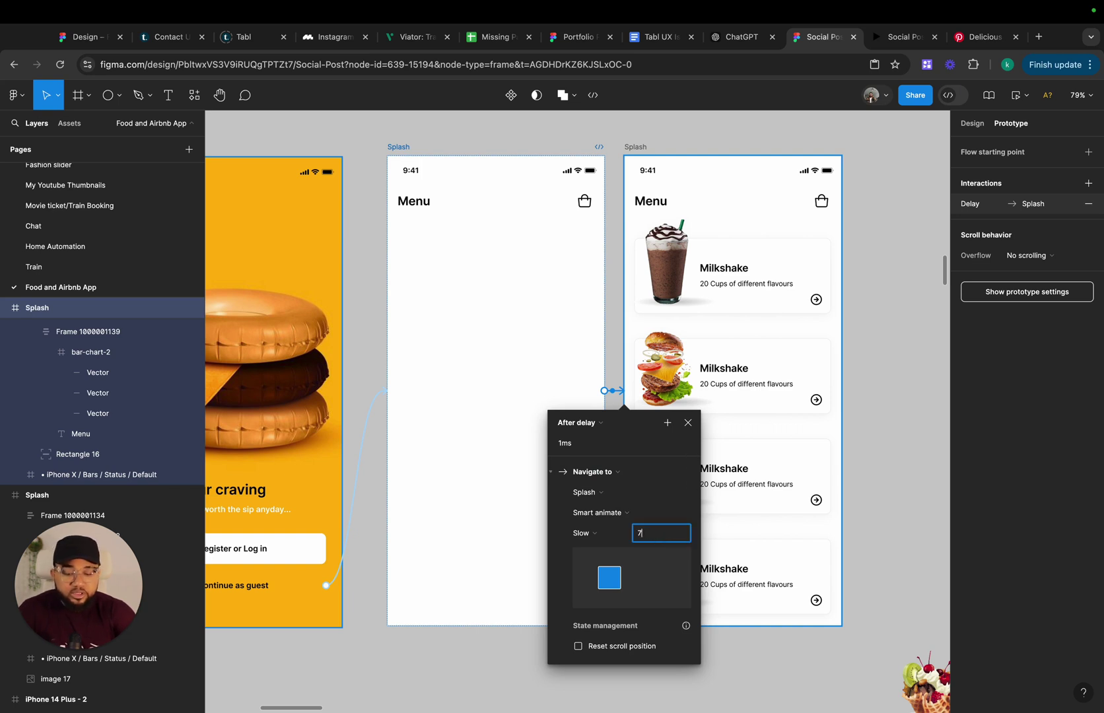
key(Return)
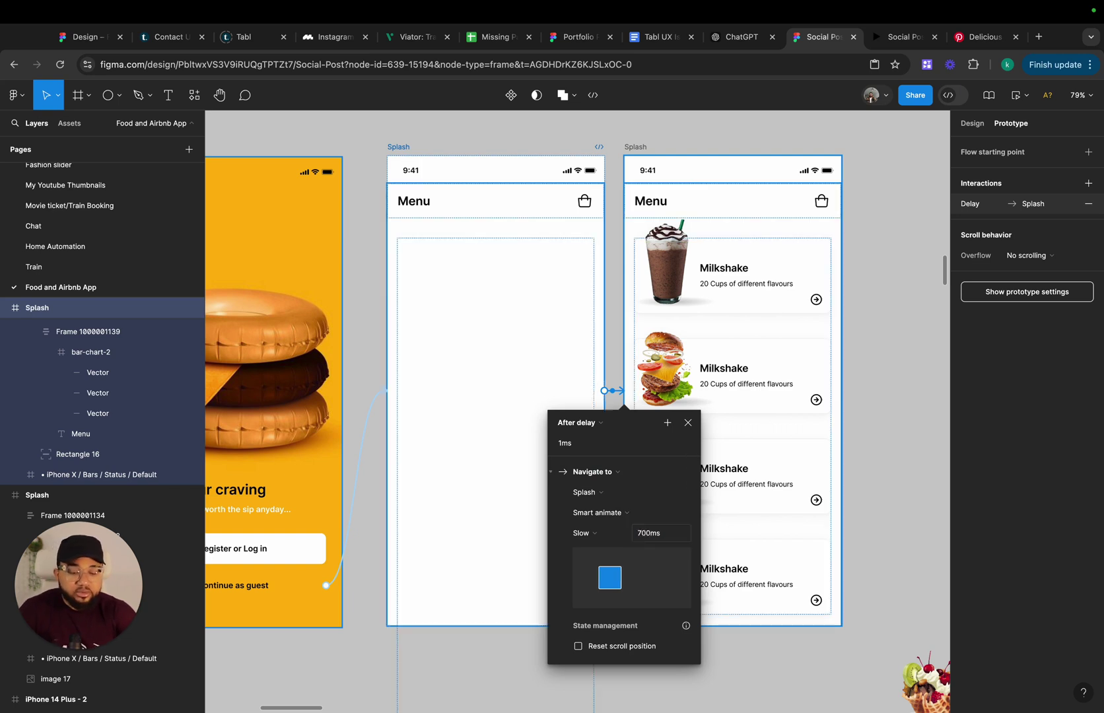
click(691, 423)
Preview Flow 2 from the Splash screen and play the Continue as guest transition
scroll(699, 427, left, 5)
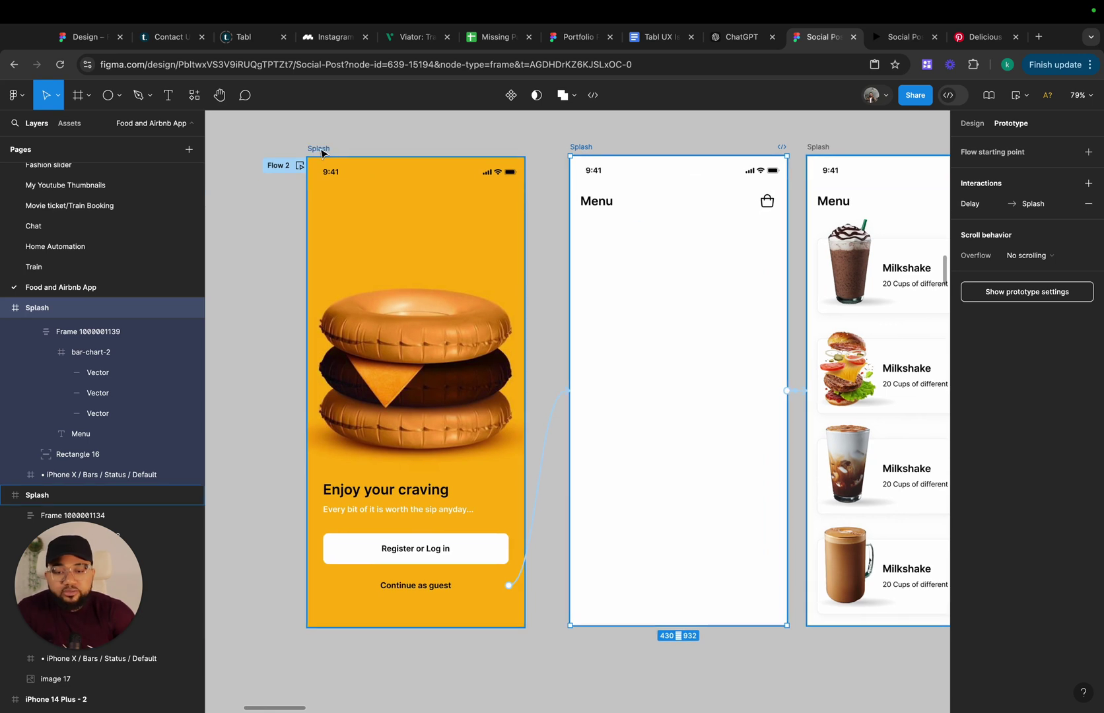
click(300, 166)
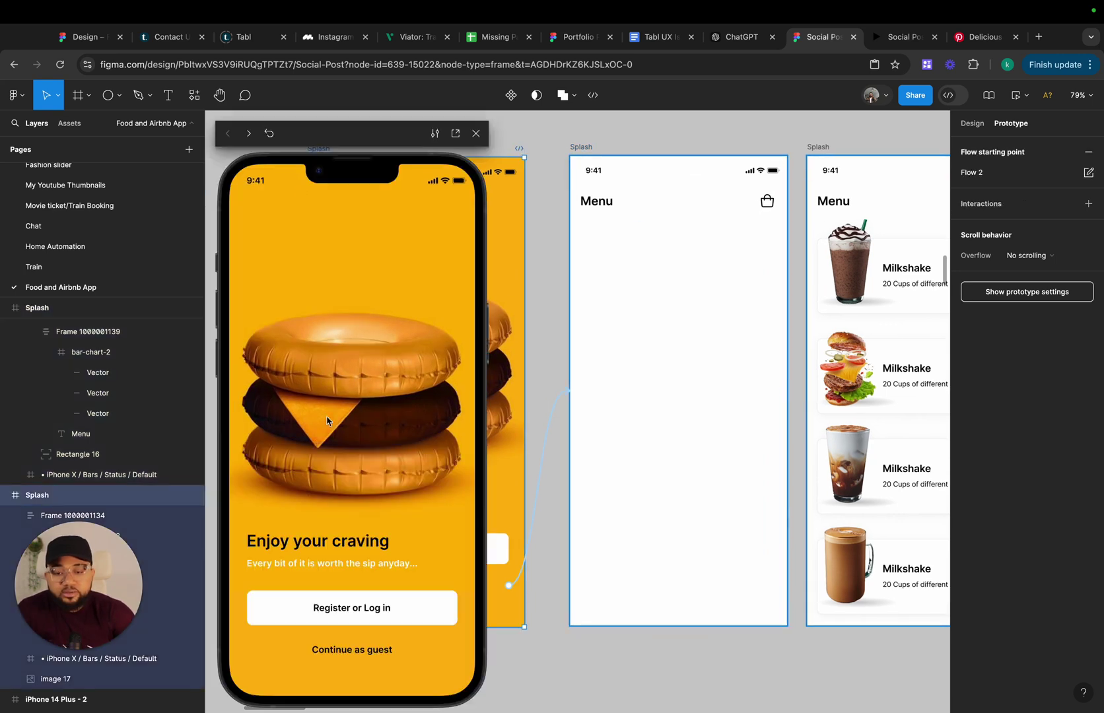
click(460, 673)
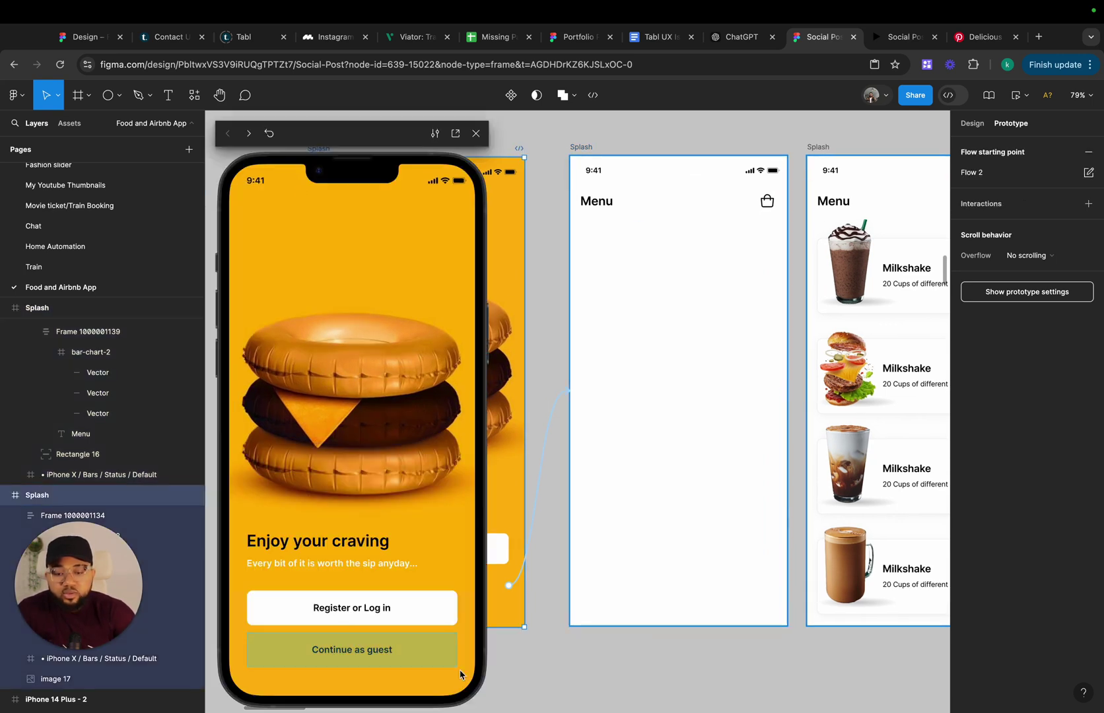
click(369, 661)
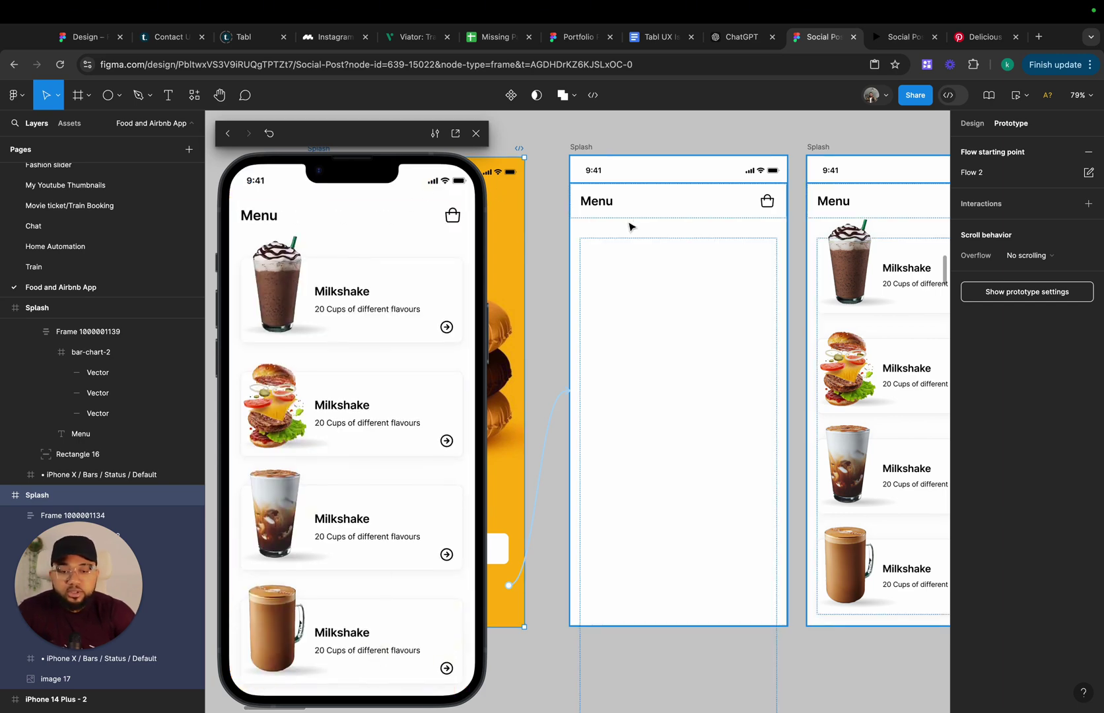
Replay the card animation in the preview from the empty Menu screen and view that screen's design properties
scroll(628, 226, left, 3)
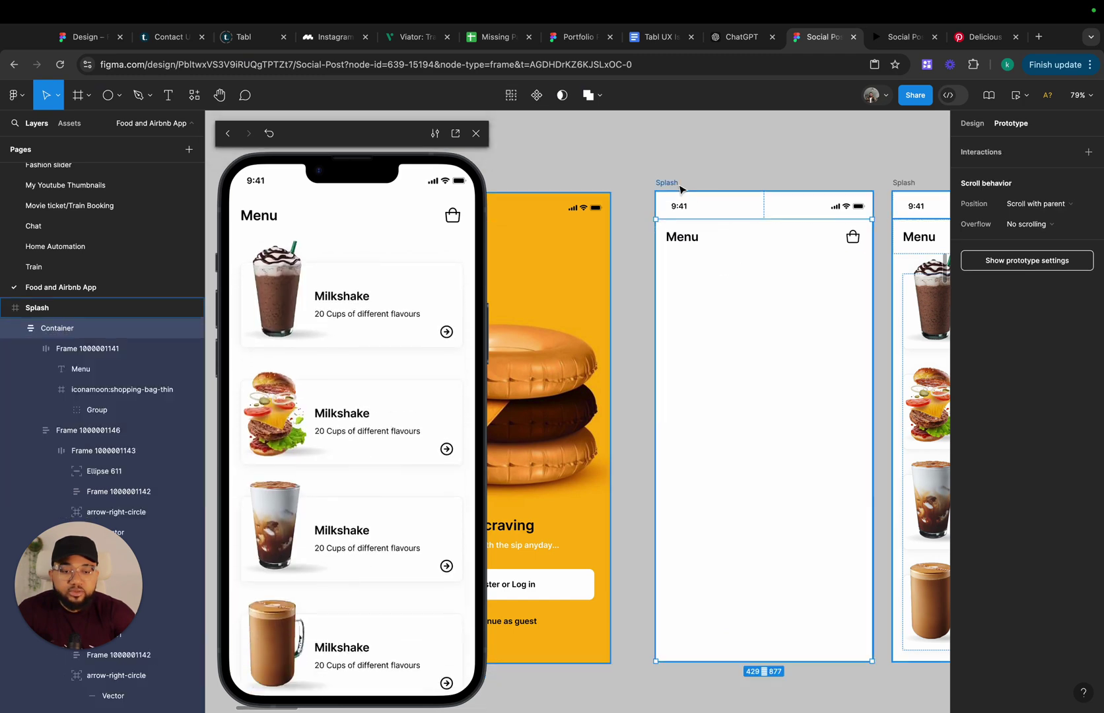
click(800, 193)
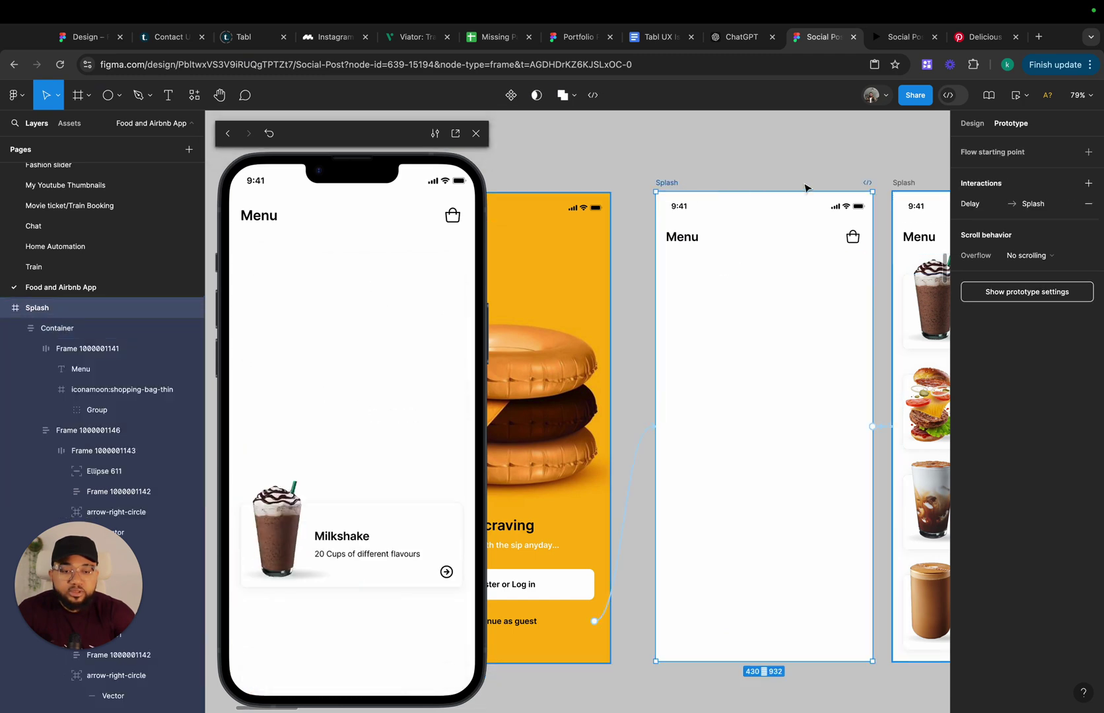
click(982, 126)
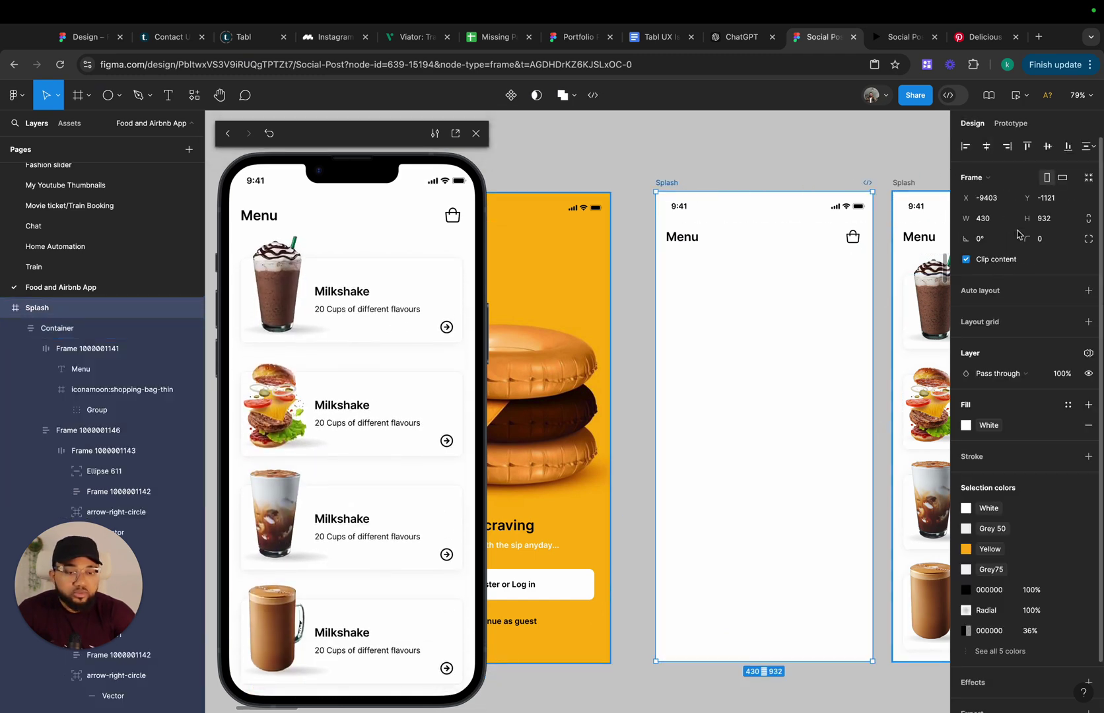
click(644, 408)
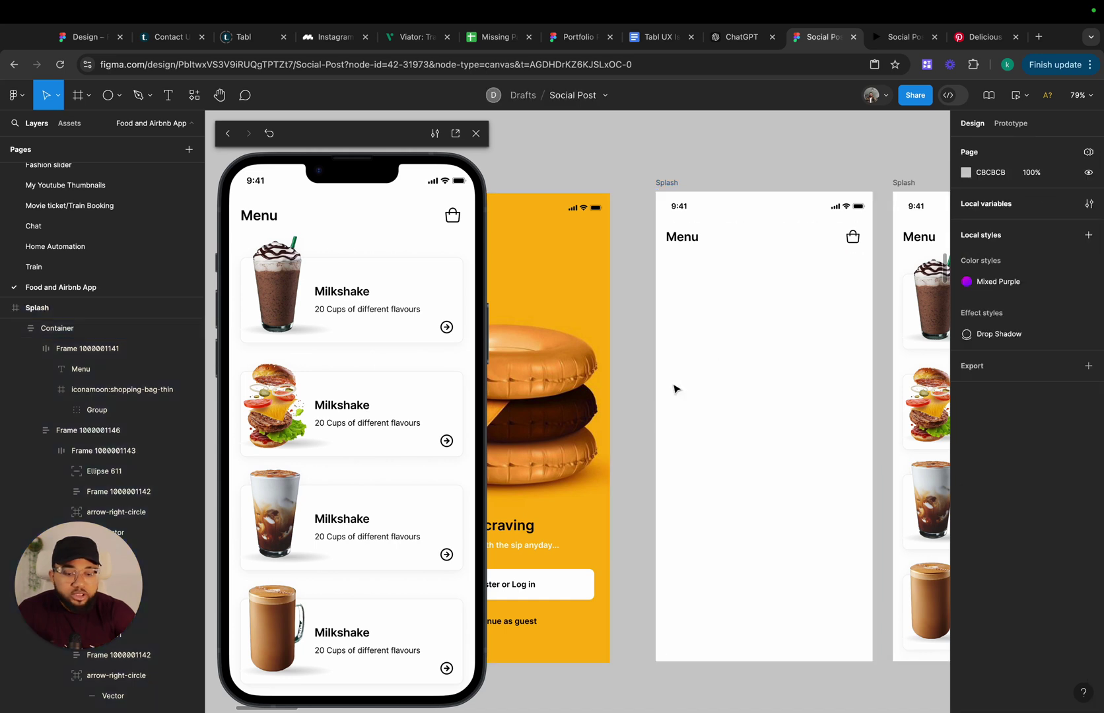
Turn off Animate matching layers on the Continue as guest link and replay the flow from the Splash screen
click(1020, 125)
click(629, 495)
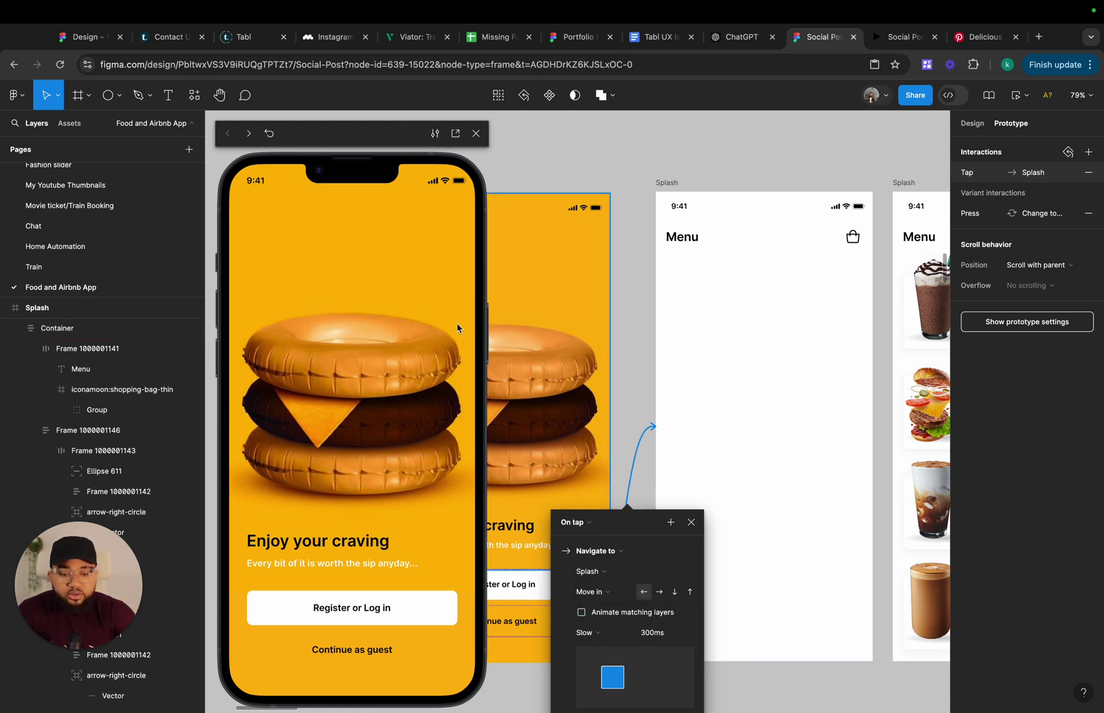
click(360, 652)
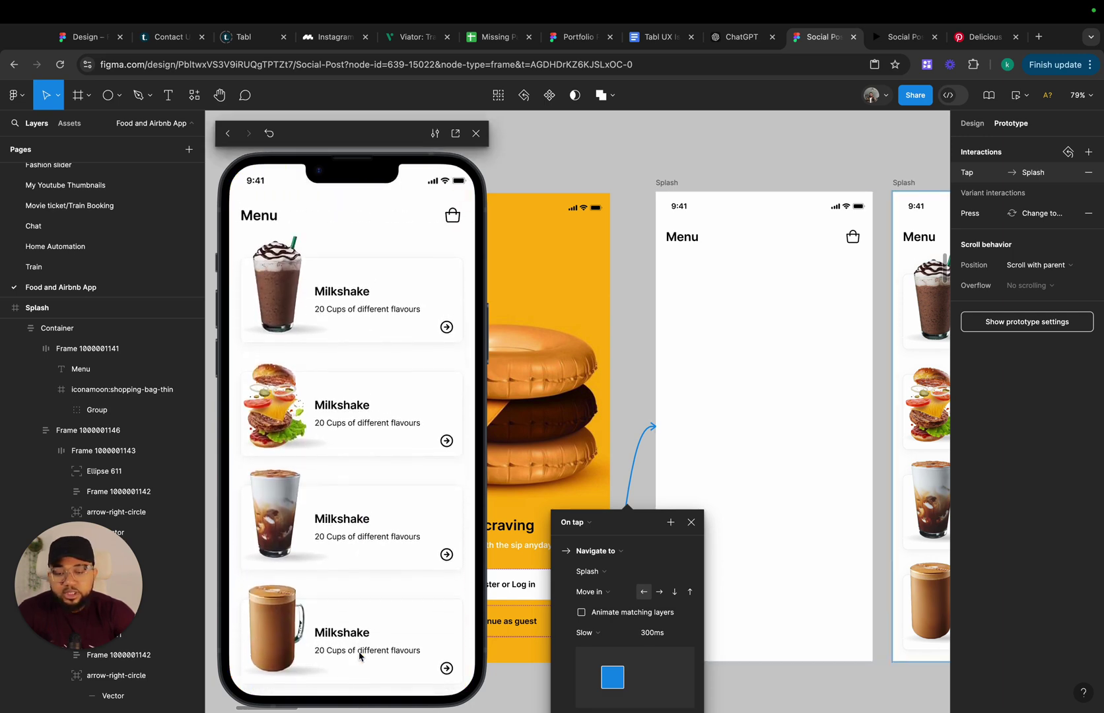
Try the Continue as guest transition with Animate matching layers on, replay the preview, and switch the option off again
click(580, 612)
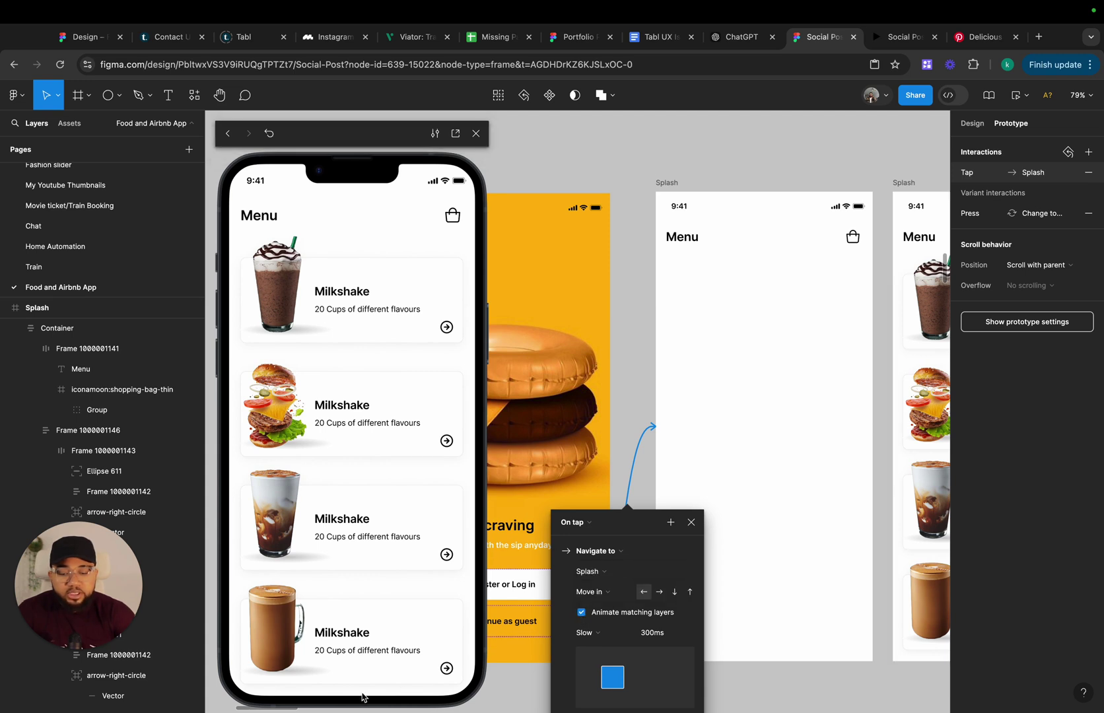
click(270, 134)
click(323, 651)
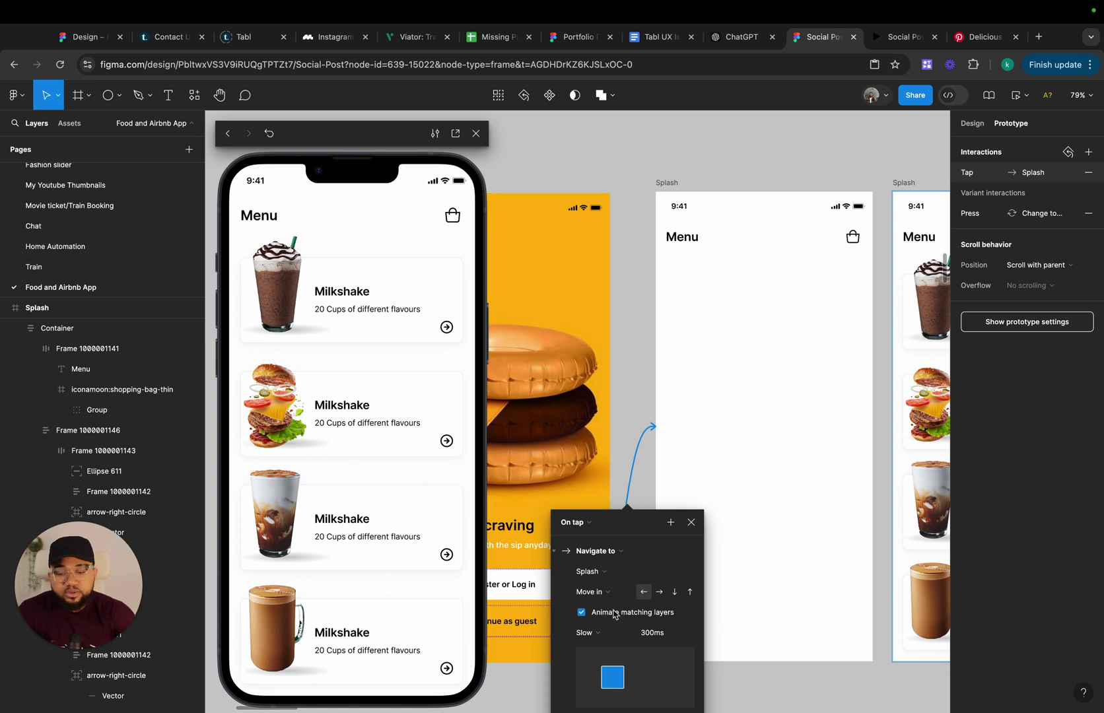
click(589, 615)
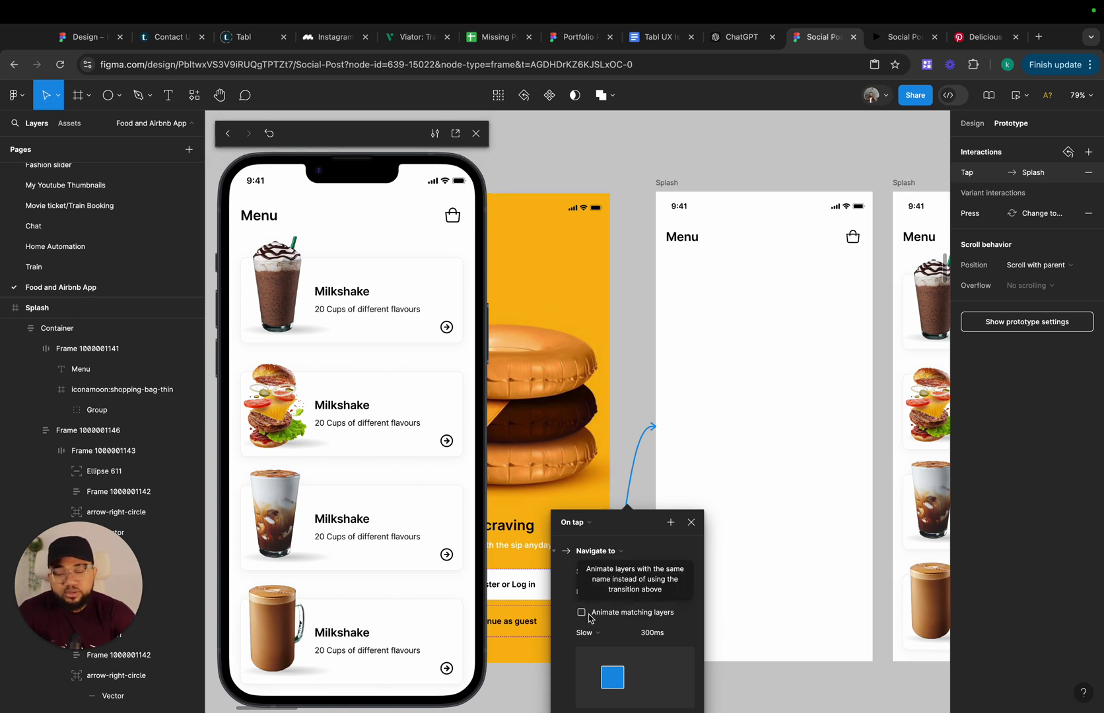
click(691, 522)
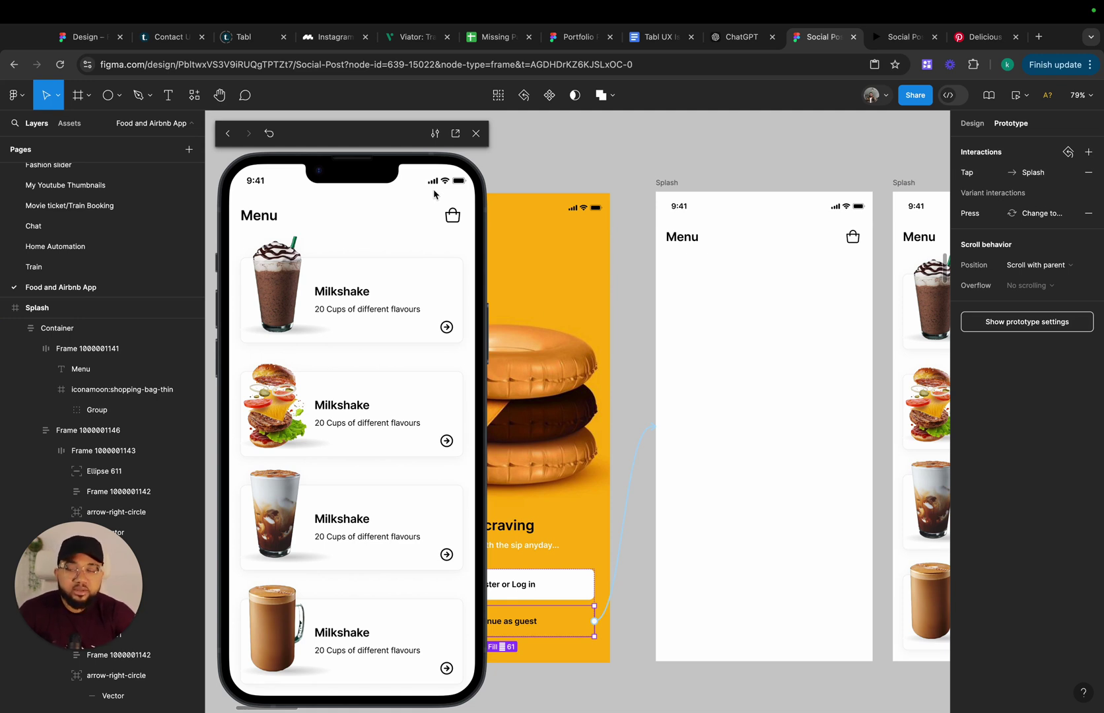
click(972, 124)
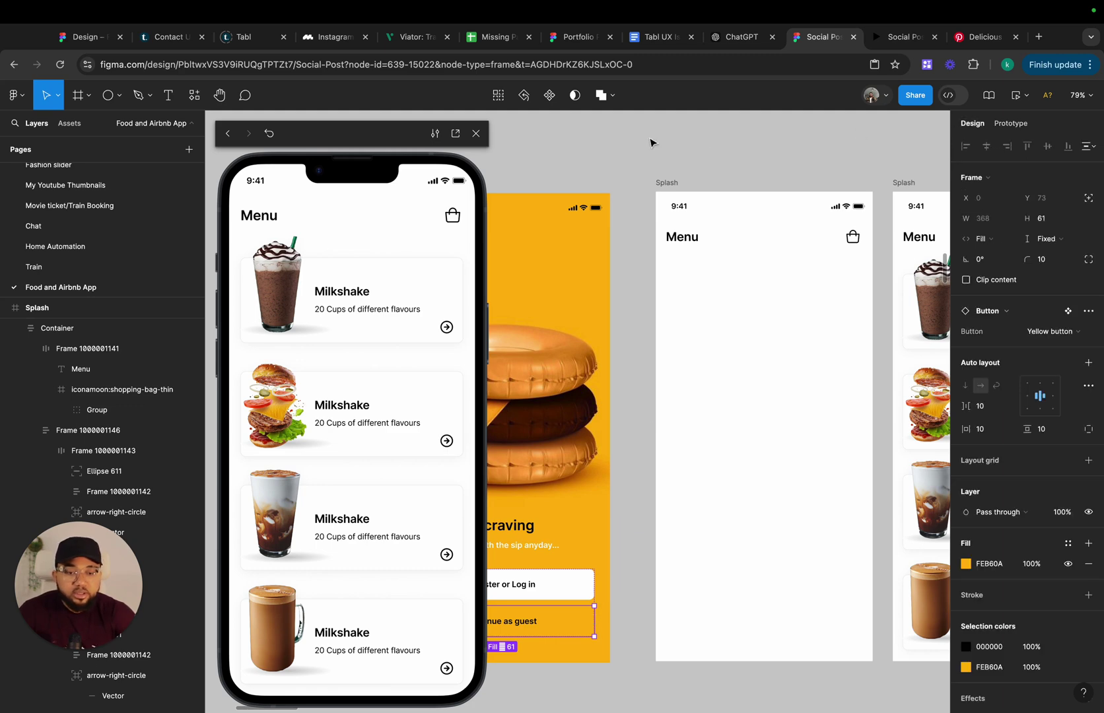
Close the preview and cut the small waffle-bowl dessert image from the canvas beside the drink and burger images
click(476, 133)
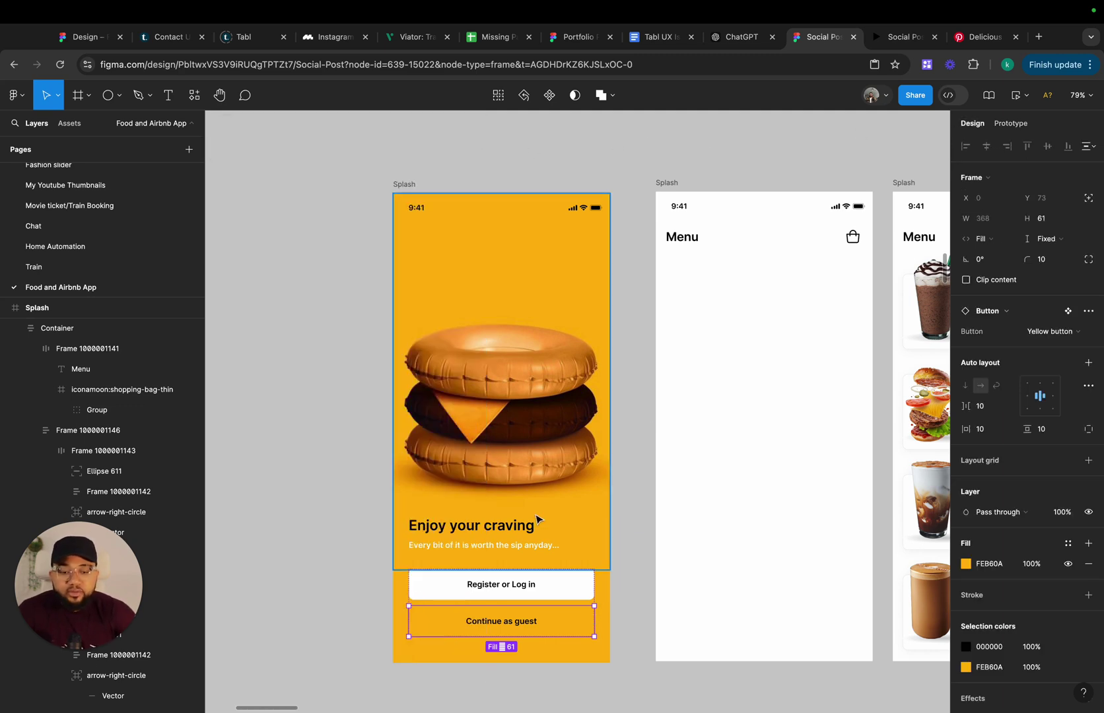
scroll(536, 519, right, 10)
scroll(526, 454, down, 5)
scroll(527, 488, down, 5)
click(552, 373)
scroll(554, 371, up, 3)
drag(555, 372, 334, 517)
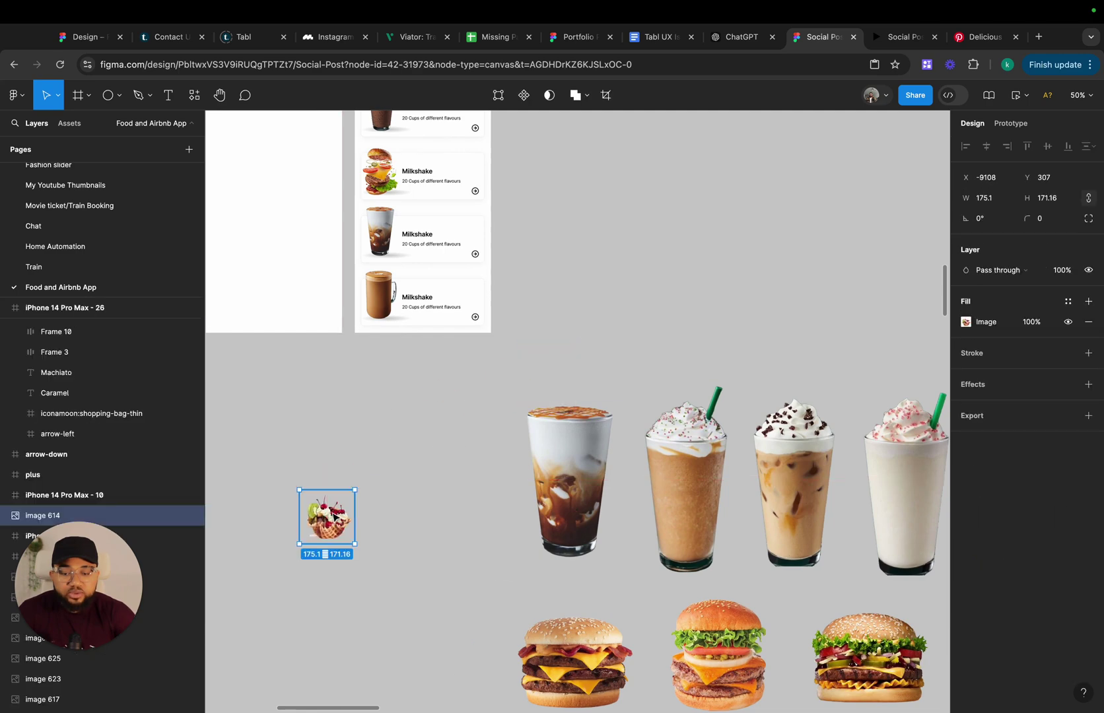
key(super+x)
scroll(335, 518, up, 3)
click(527, 485)
Align the navigation bar frame with the bottom edge of the filled Menu screen and bring it in front of the cards
scroll(507, 356, up, 2)
scroll(506, 355, left, 4)
click(573, 241)
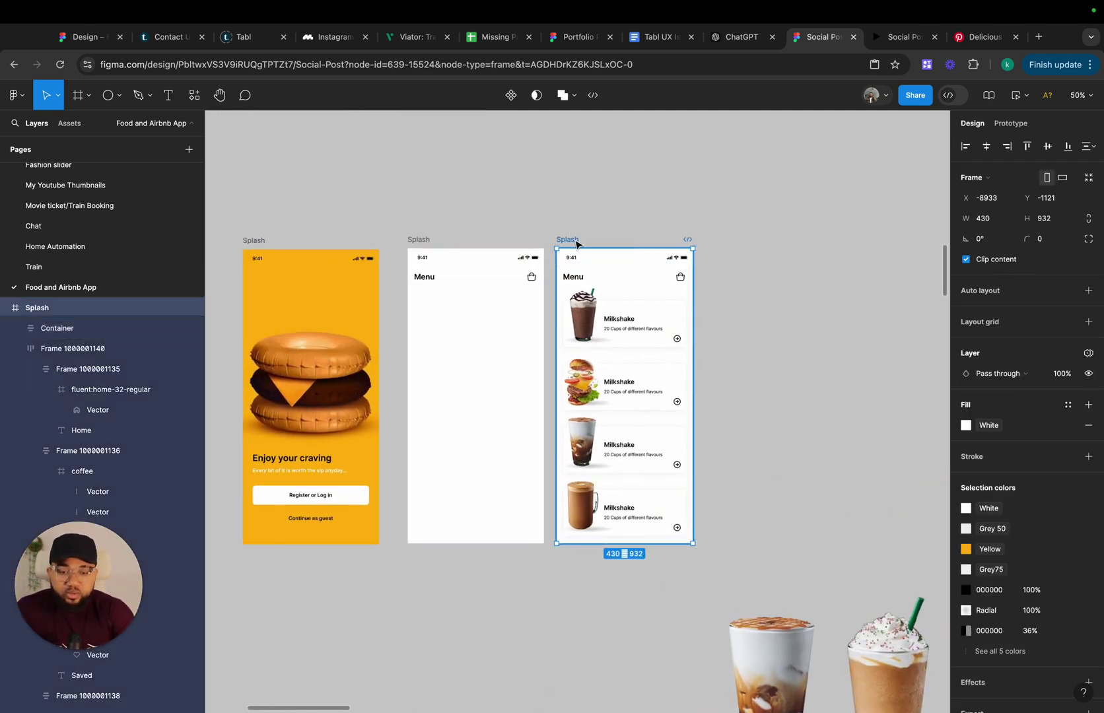
scroll(37, 474, down, 10)
scroll(36, 469, down, 3)
scroll(56, 409, up, 6)
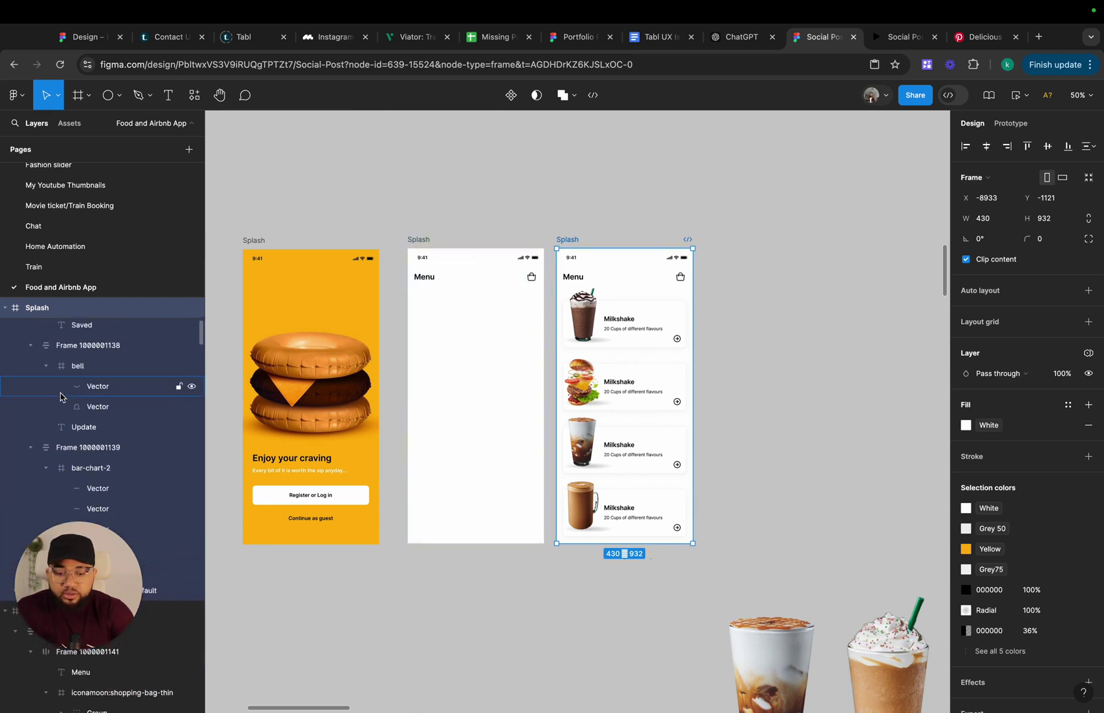
scroll(60, 396, up, 6)
scroll(60, 396, up, 4)
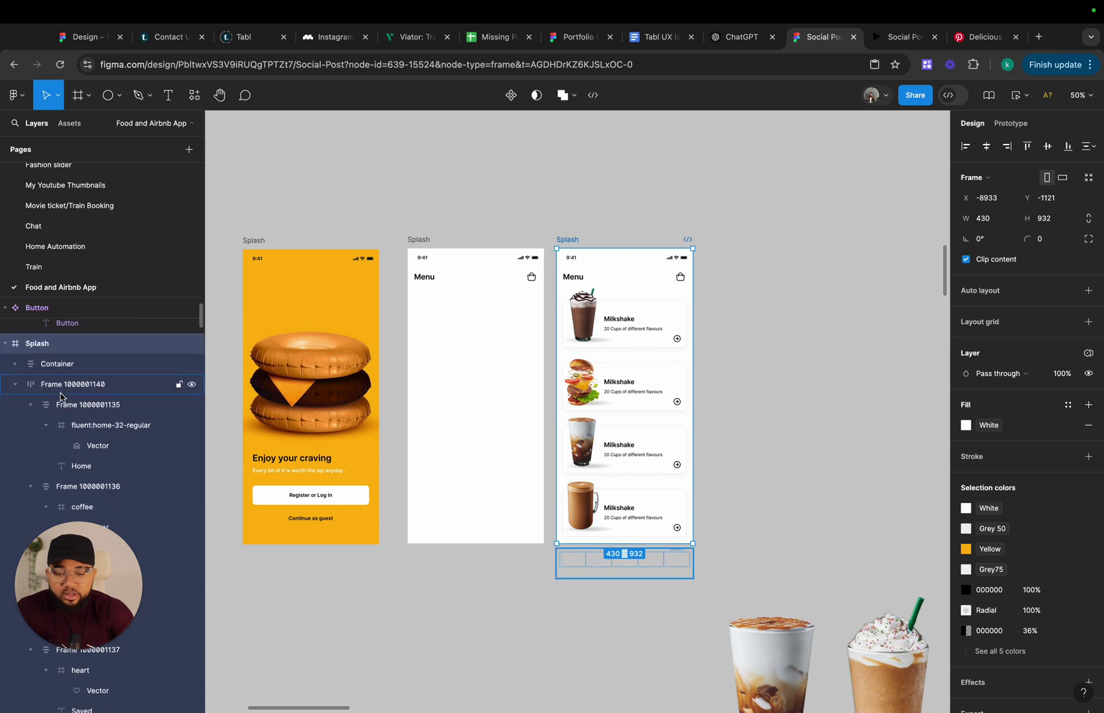
click(60, 392)
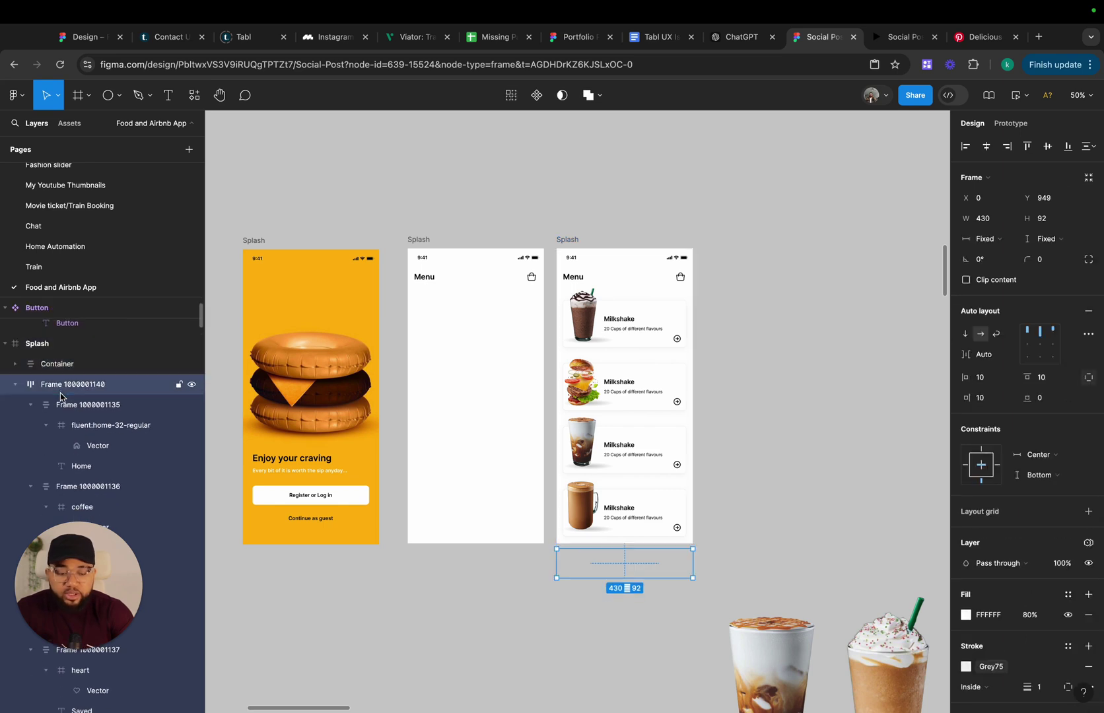
key(Up)
key(Up)
key(Up)
key(Up)
key(Up)
key(Up)
key(Up)
key(Up)
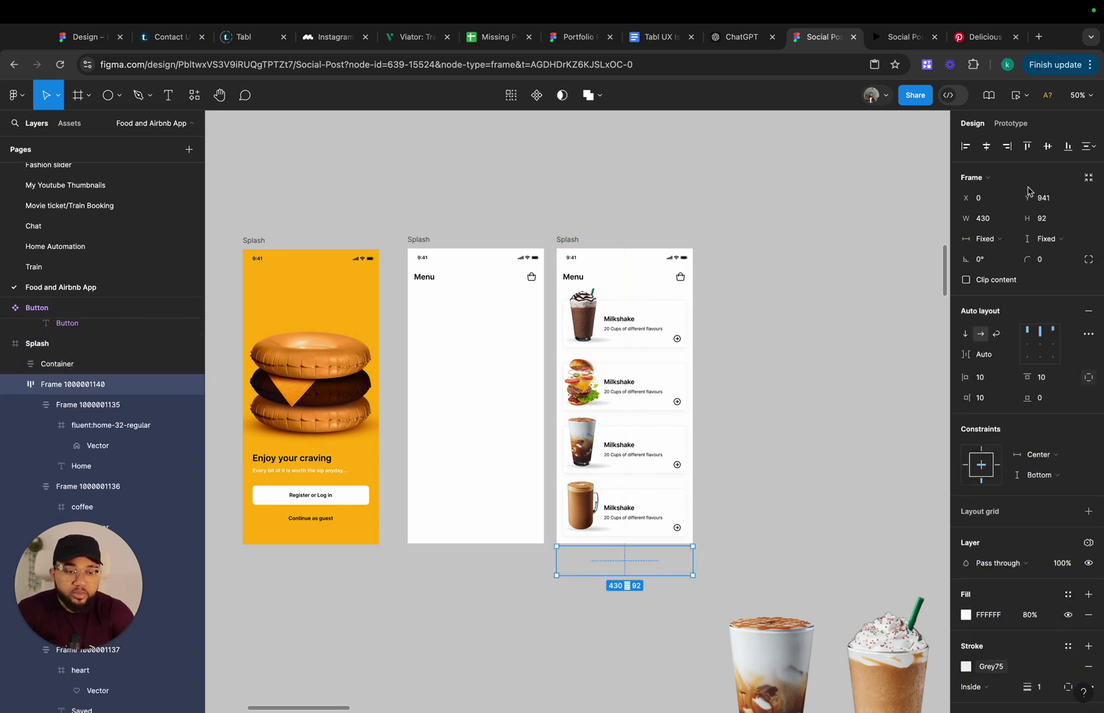
click(1069, 148)
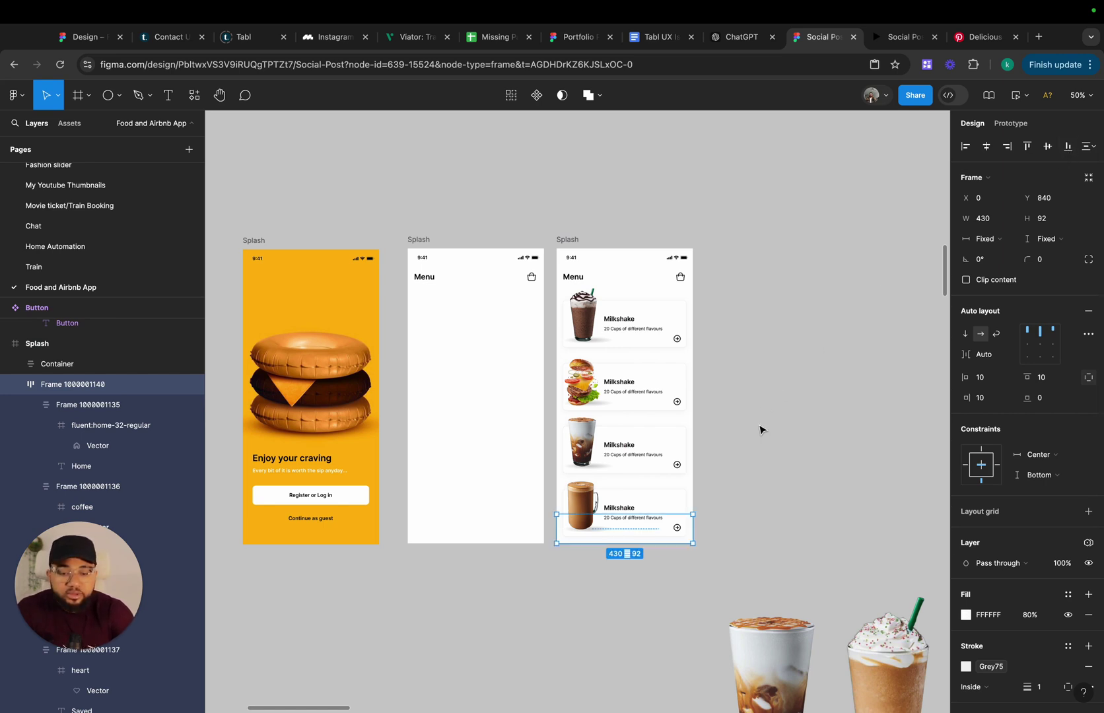
key(super+bracketright)
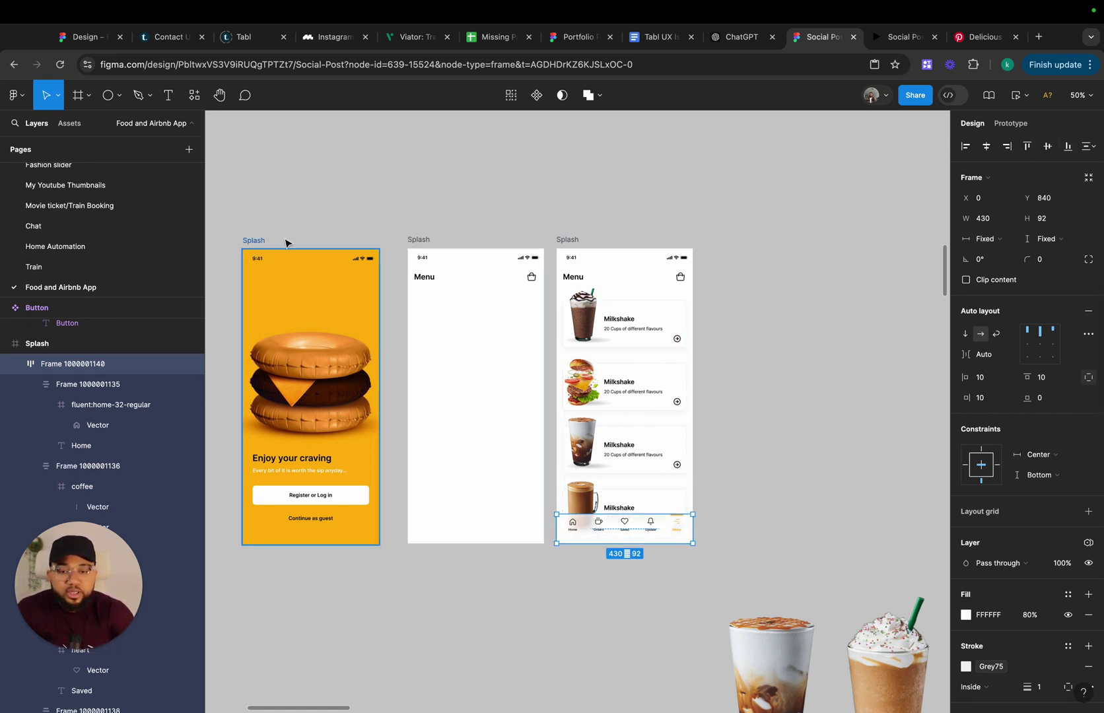
Preview the flow from the Splash screen through Continue as guest to check the navigation bar, and close the preview
click(254, 241)
click(1018, 95)
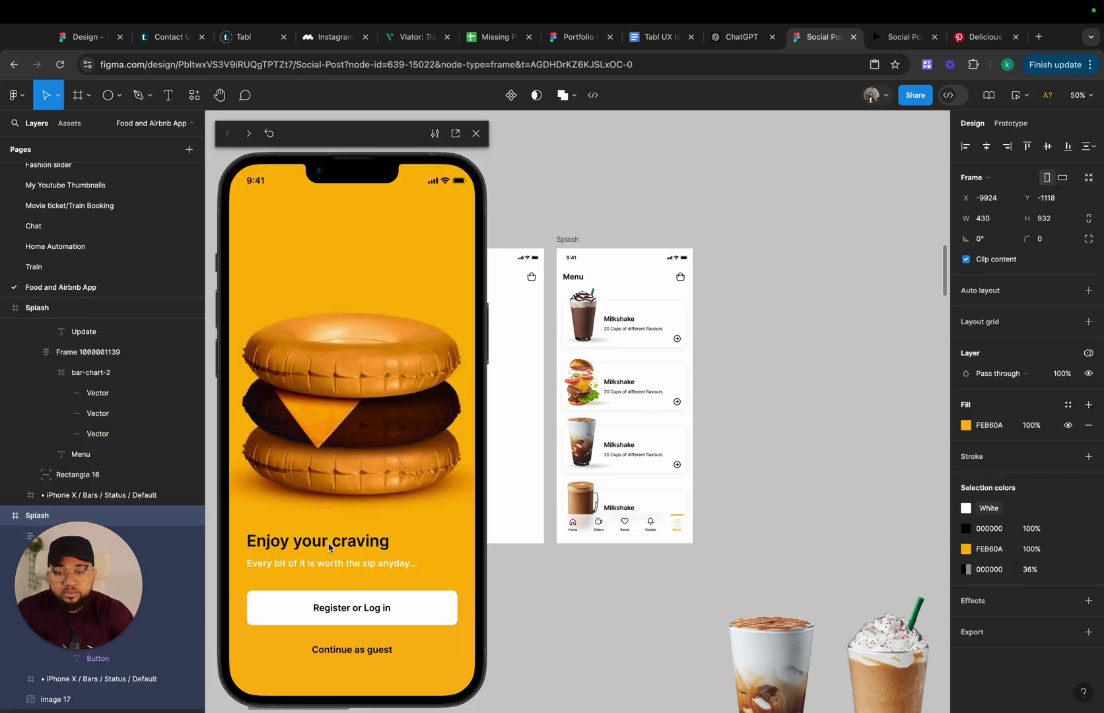
click(373, 653)
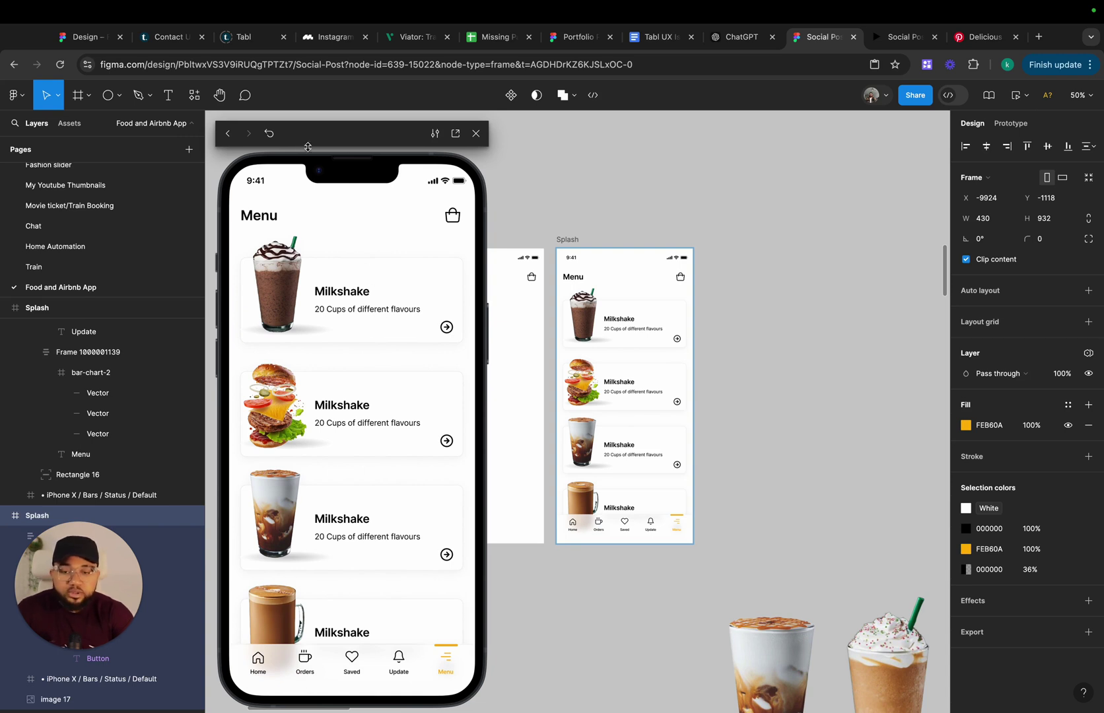
click(477, 134)
Copy the Caramel screen iPhone 14 Pro Max - 19 and place the copy at about X -7728, Y -1115, beyond the filled Menu screen
scroll(581, 434, right, 5)
click(615, 425)
scroll(615, 425, down, 5)
scroll(525, 476, up, 4)
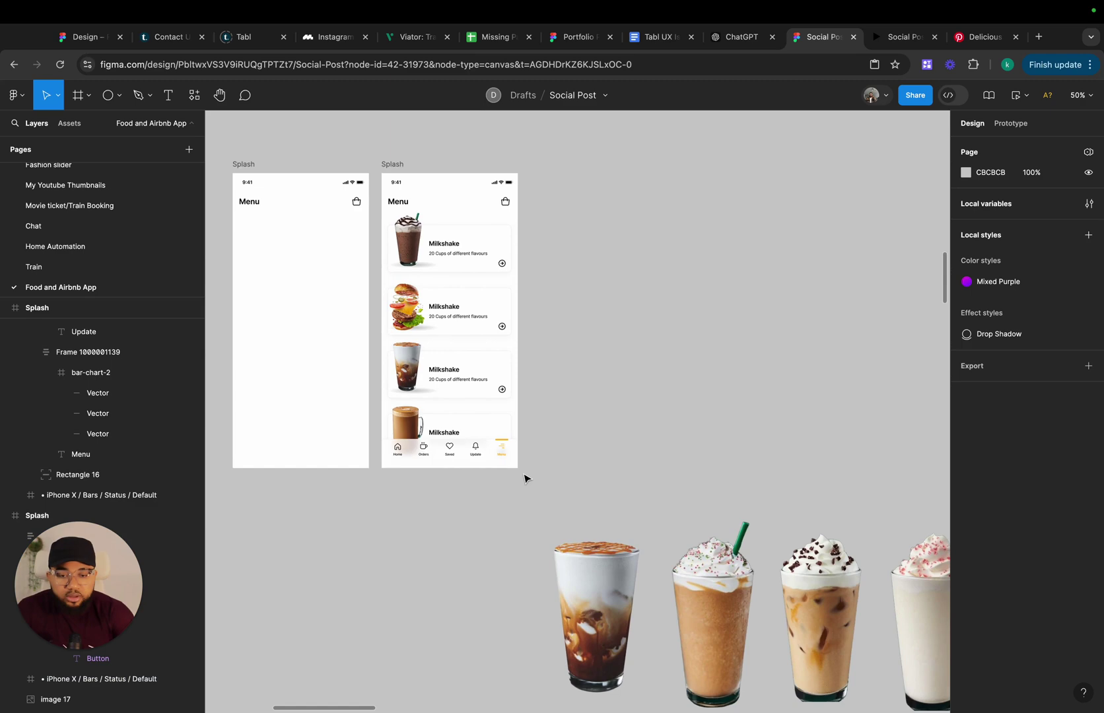
scroll(522, 473, down, 8)
scroll(517, 435, up, 3)
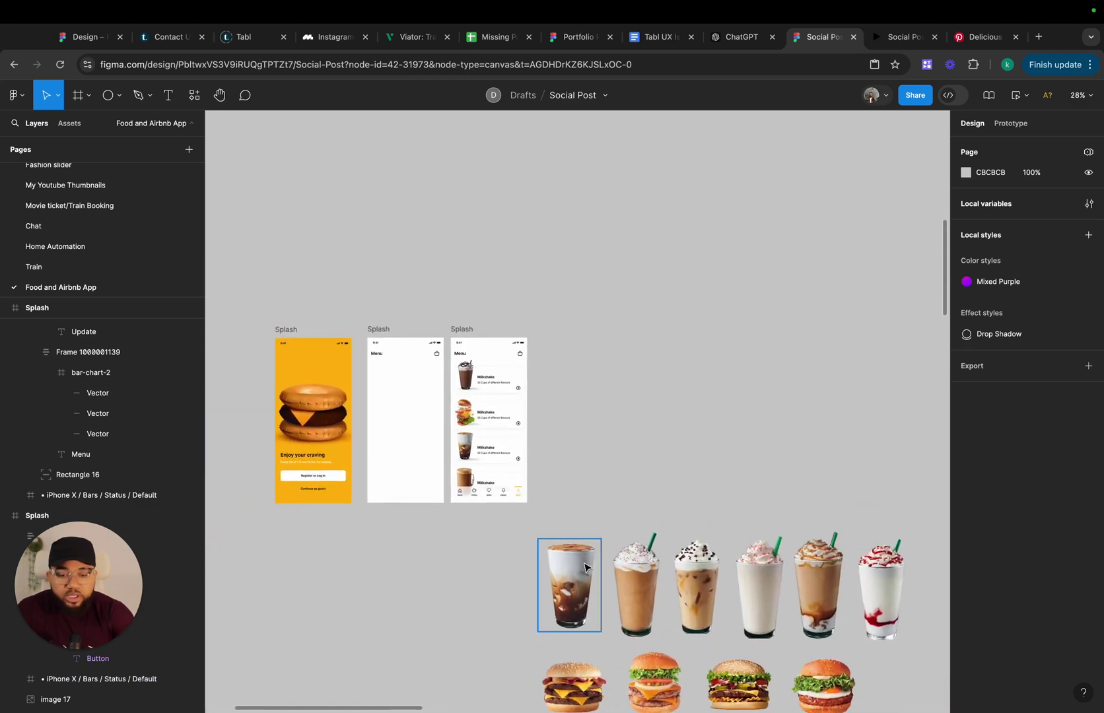
scroll(587, 571, right, 6)
scroll(586, 570, down, 7)
scroll(586, 569, right, 5)
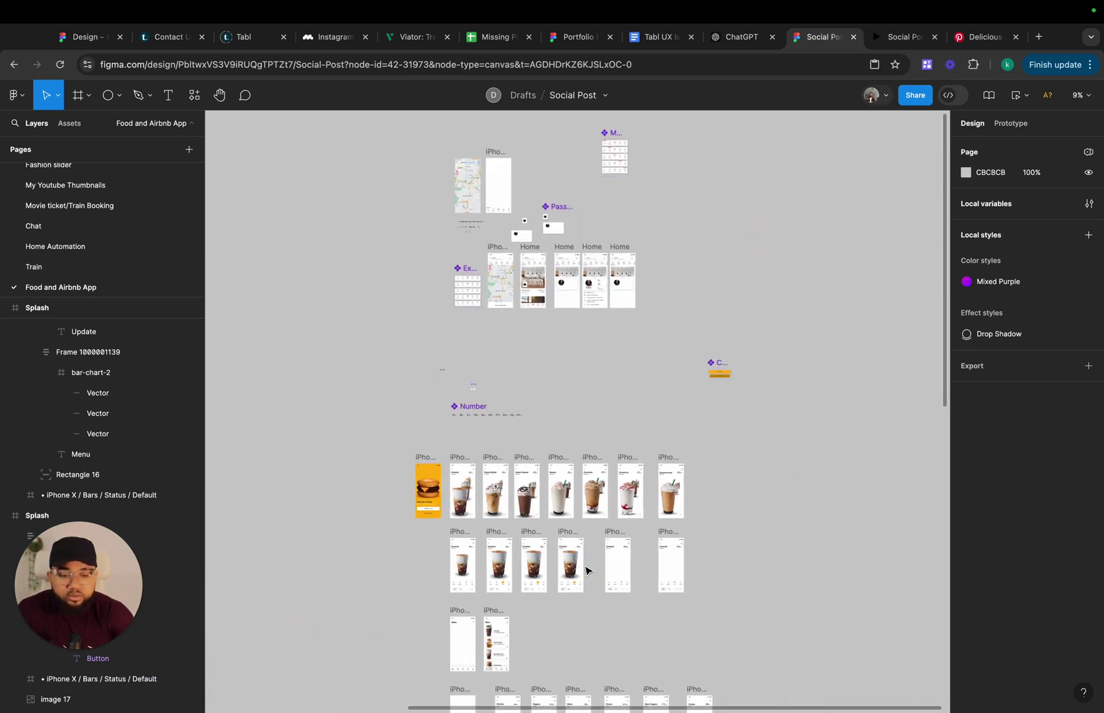
scroll(453, 513, up, 8)
scroll(462, 515, up, 1)
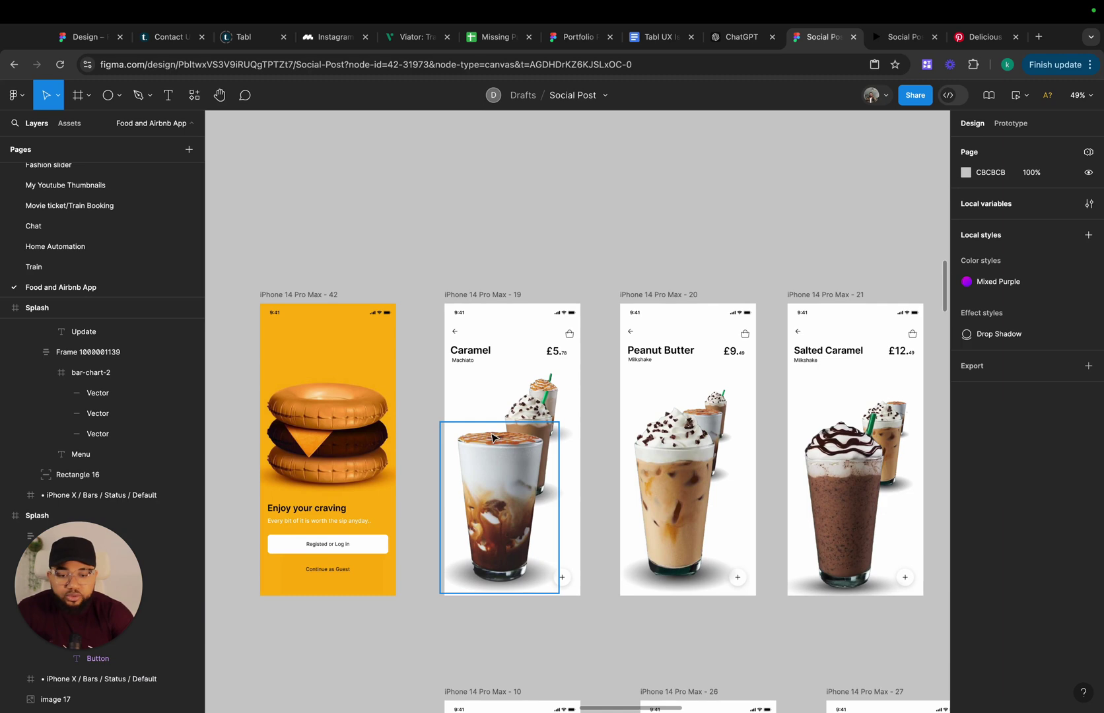
click(480, 299)
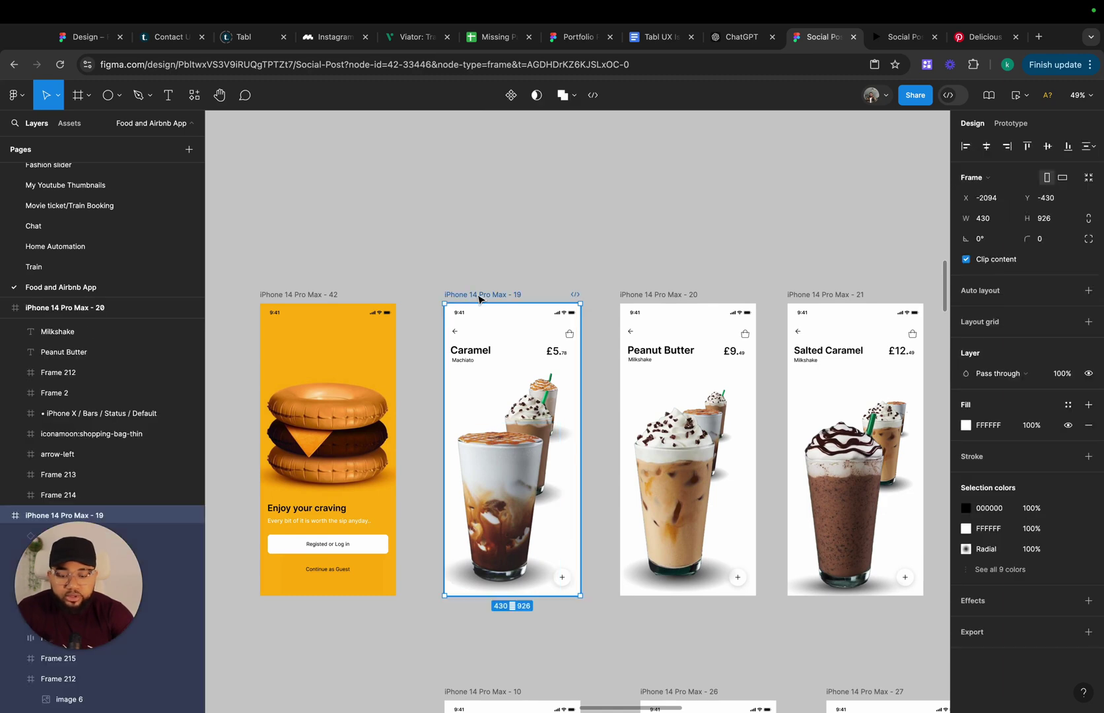
scroll(481, 299, left, 20)
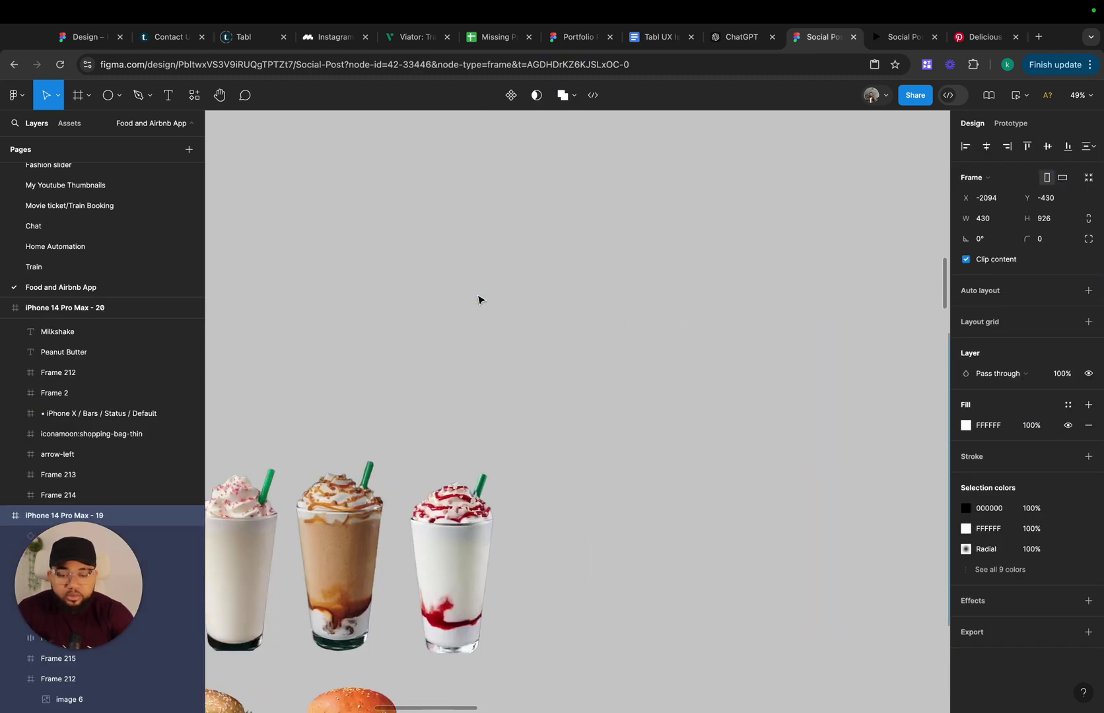
scroll(480, 299, up, 2)
click(490, 321)
key(ctrl+v)
drag(537, 263, 673, 244)
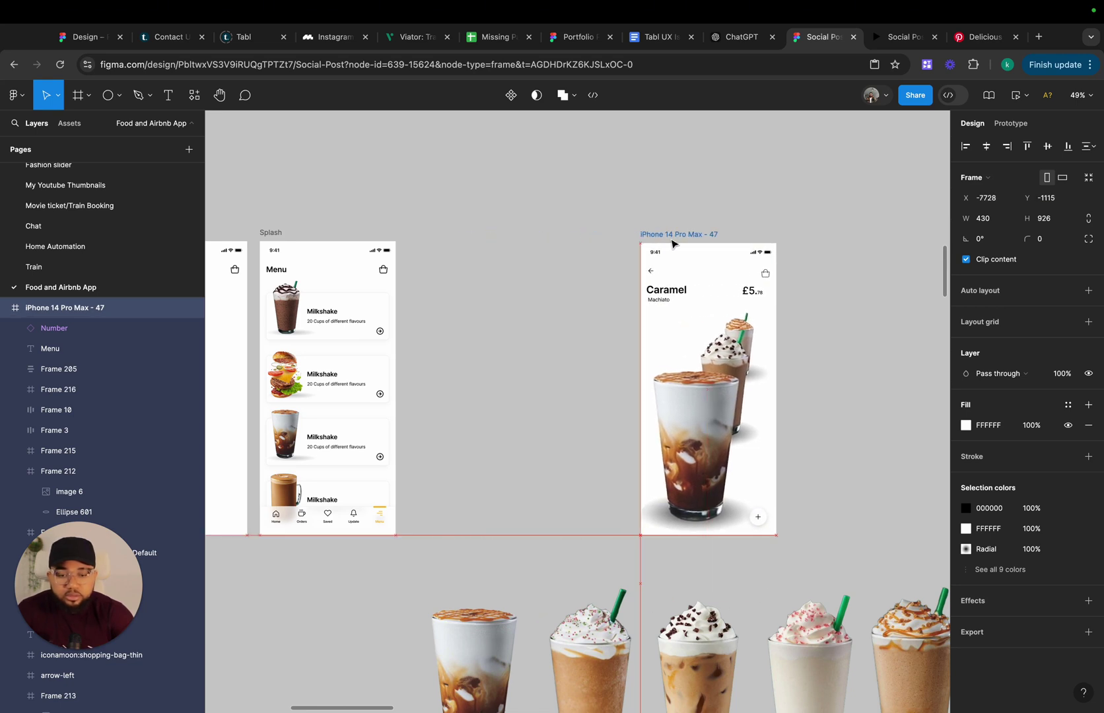
Add a blank iPhone 14 & 15 Pro Max frame and place it directly beside the filled Menu screen, level with its top
click(276, 233)
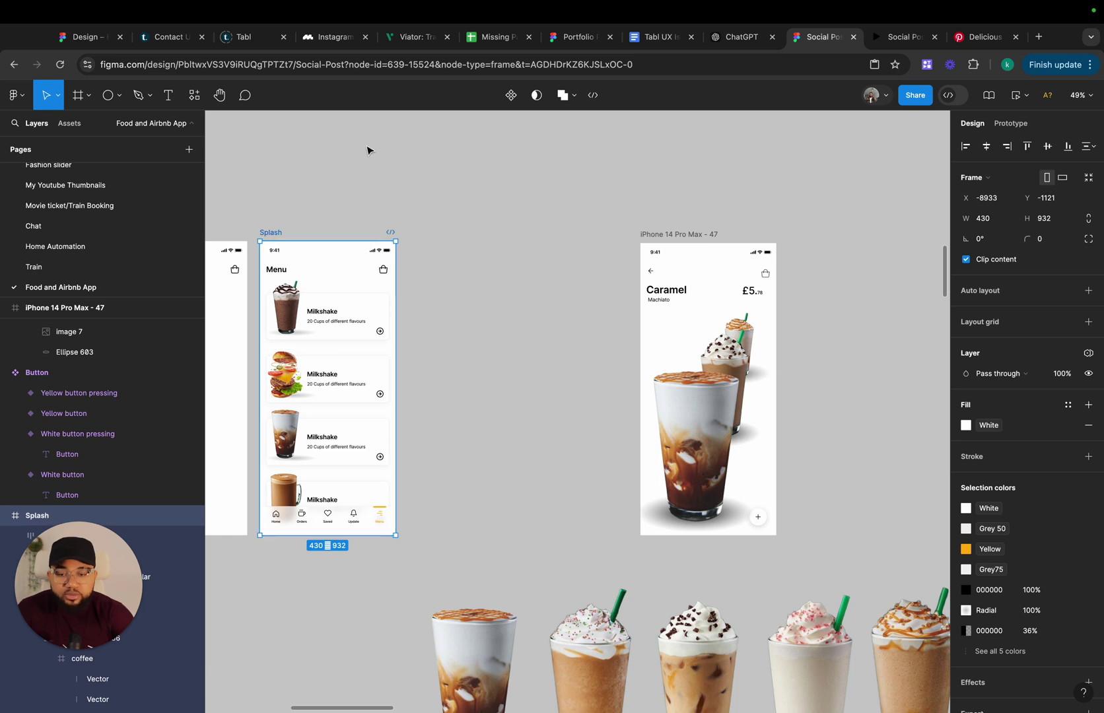
click(77, 95)
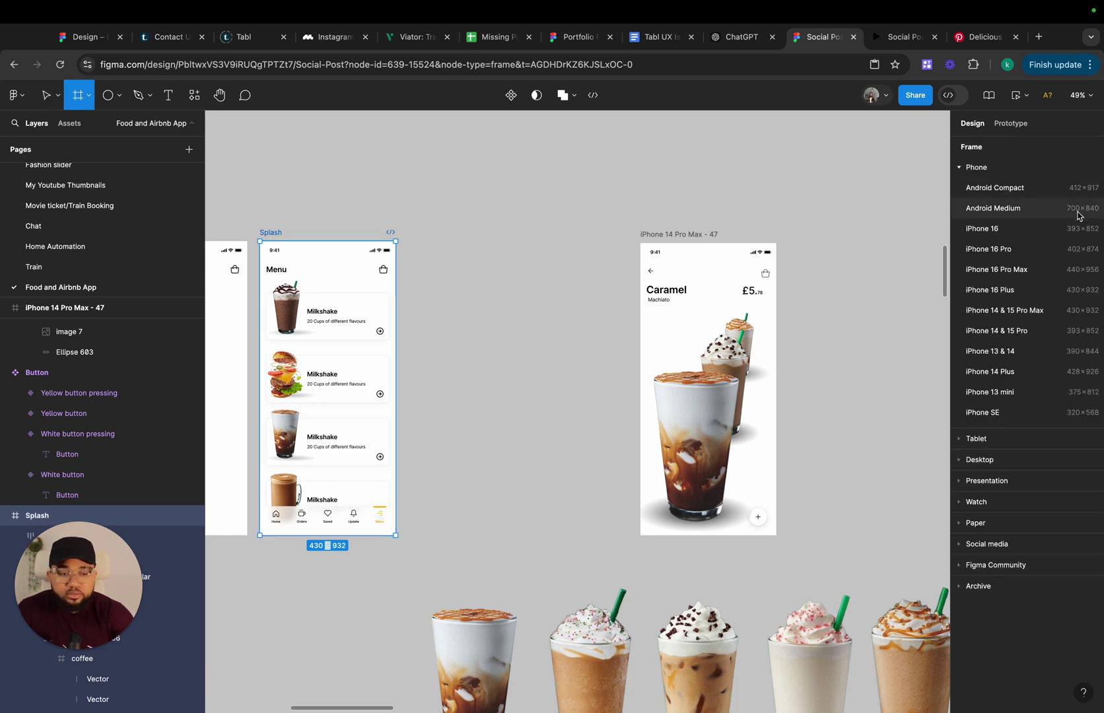
click(1003, 310)
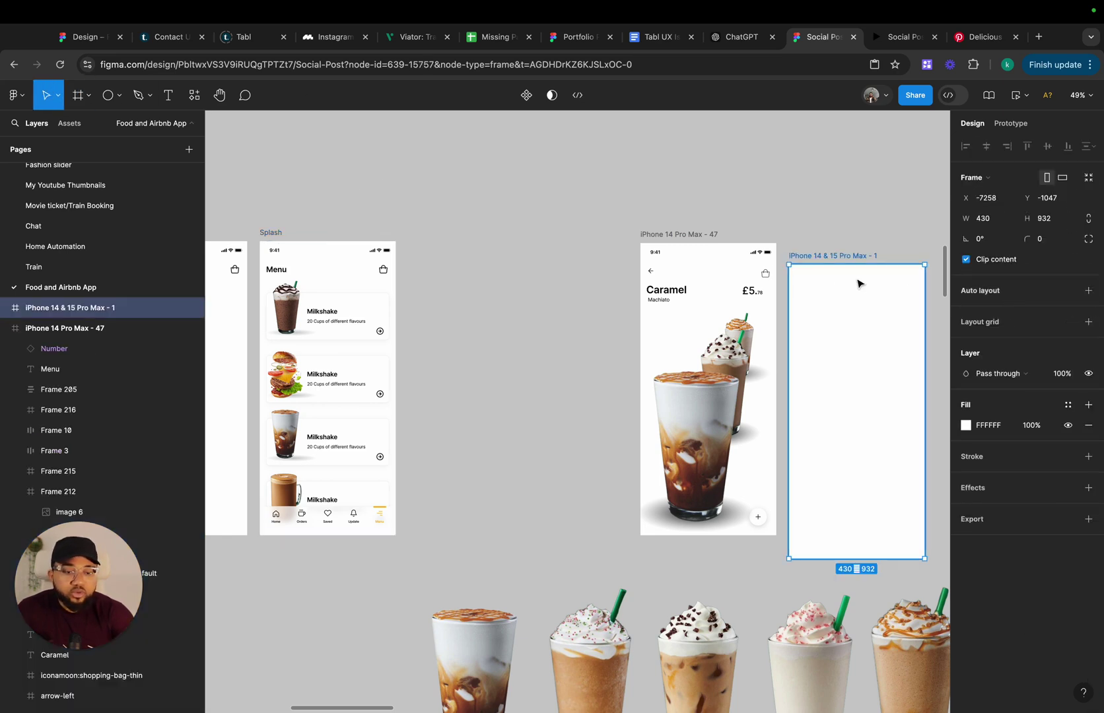
drag(792, 261, 447, 236)
Rename the filled Menu screen's frame as Menu and the new blank frame as Milkshakes
scroll(444, 241, left, 5)
scroll(444, 241, up, 2)
click(424, 284)
double_click(423, 287)
text(Menu)
double_click(578, 287)
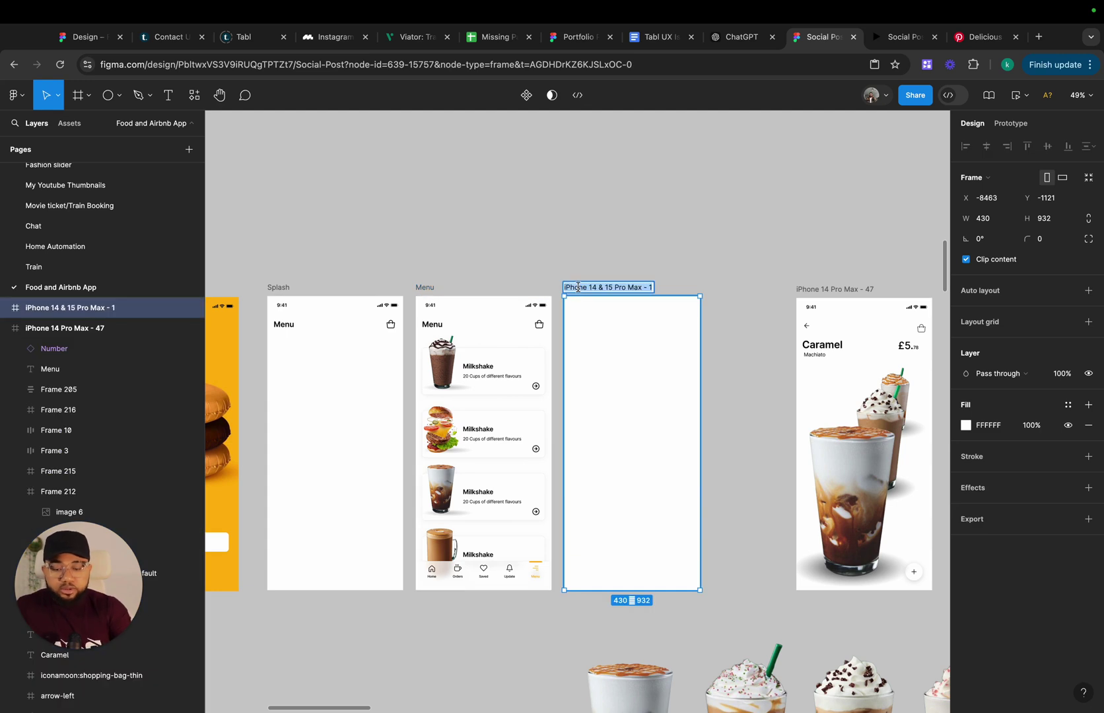
text(Milkshakes)
key(Return)
Move the layered caramel coffee image into the lower part of the Milkshakes frame, at about X -36, Y 393
scroll(621, 344, down, 3)
scroll(622, 344, right, 3)
scroll(455, 212, up, 2)
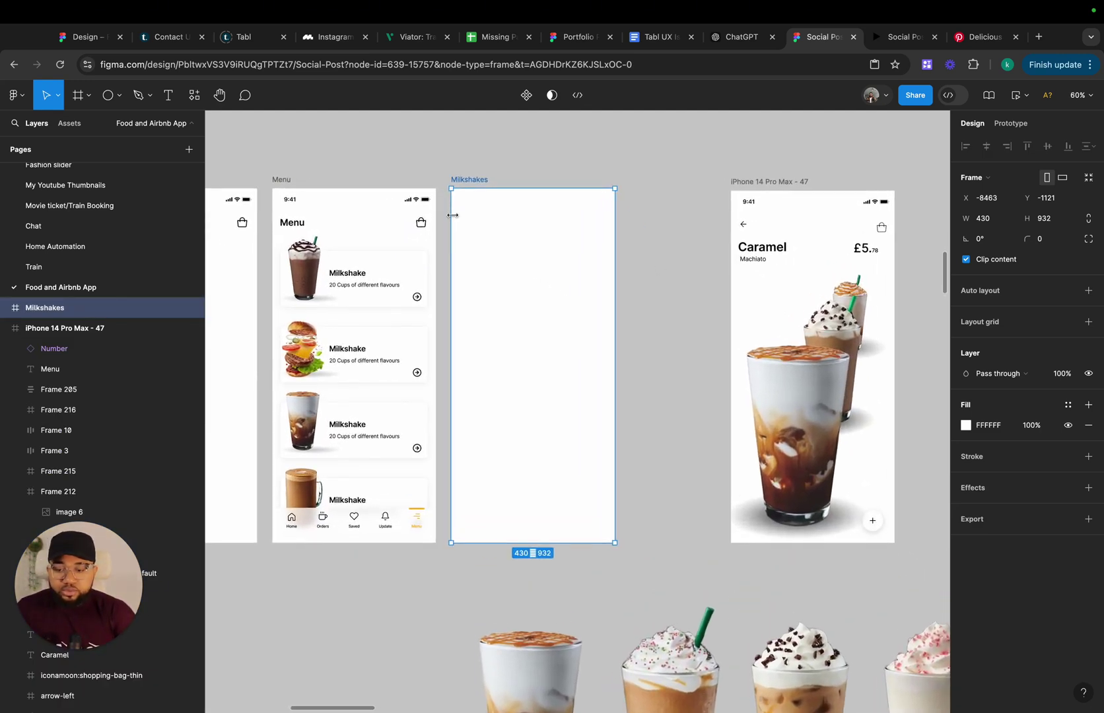
scroll(298, 280, left, 3)
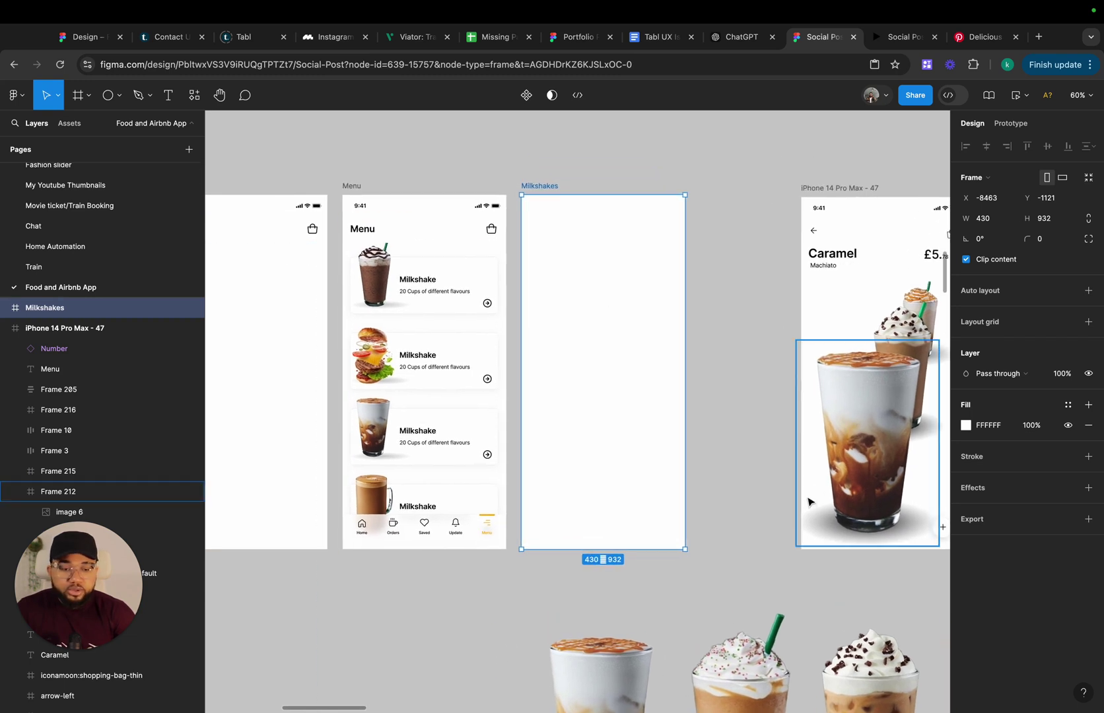
scroll(813, 491, down, 5)
scroll(813, 491, right, 2)
click(557, 550)
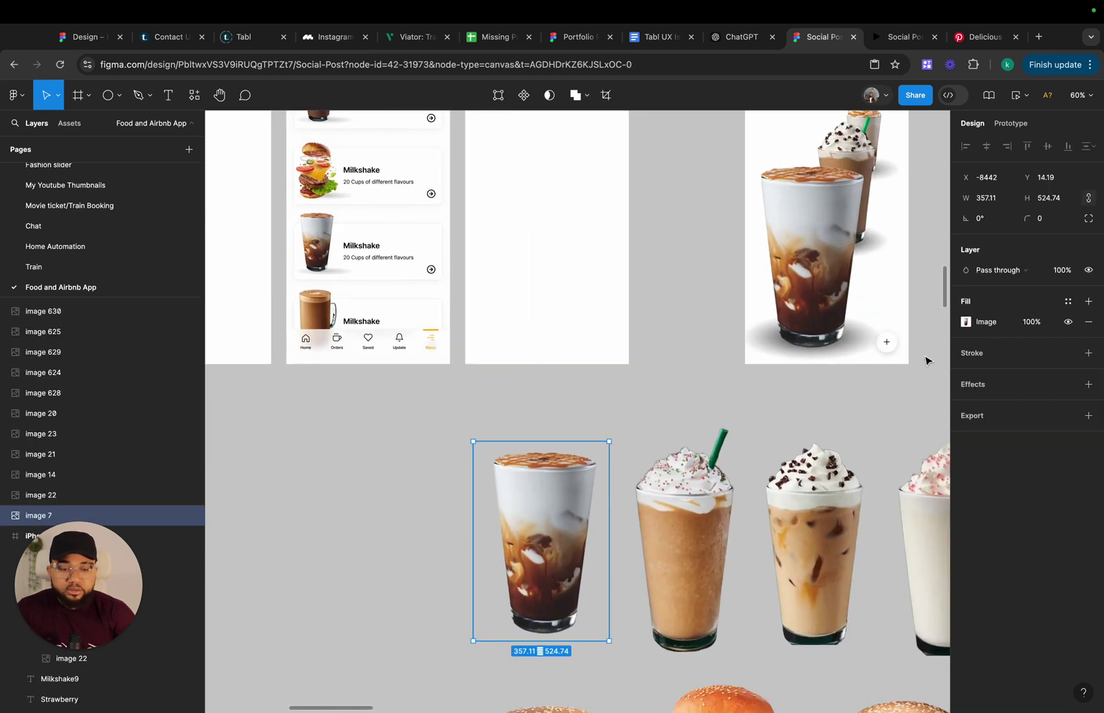
drag(572, 509, 547, 222)
scroll(547, 222, up, 2)
scroll(547, 222, left, 1)
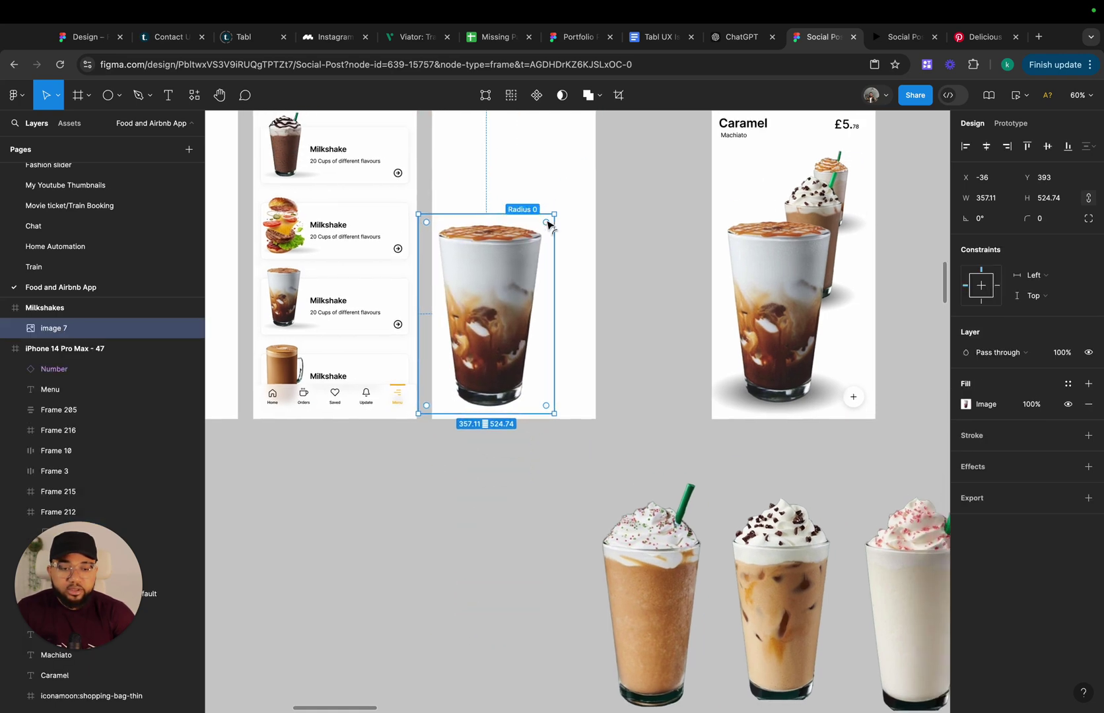
Move the caramel-drizzle and sprinkle-topped milkshake images into the Milkshakes frame above the layered coffee
scroll(796, 572, down, 5)
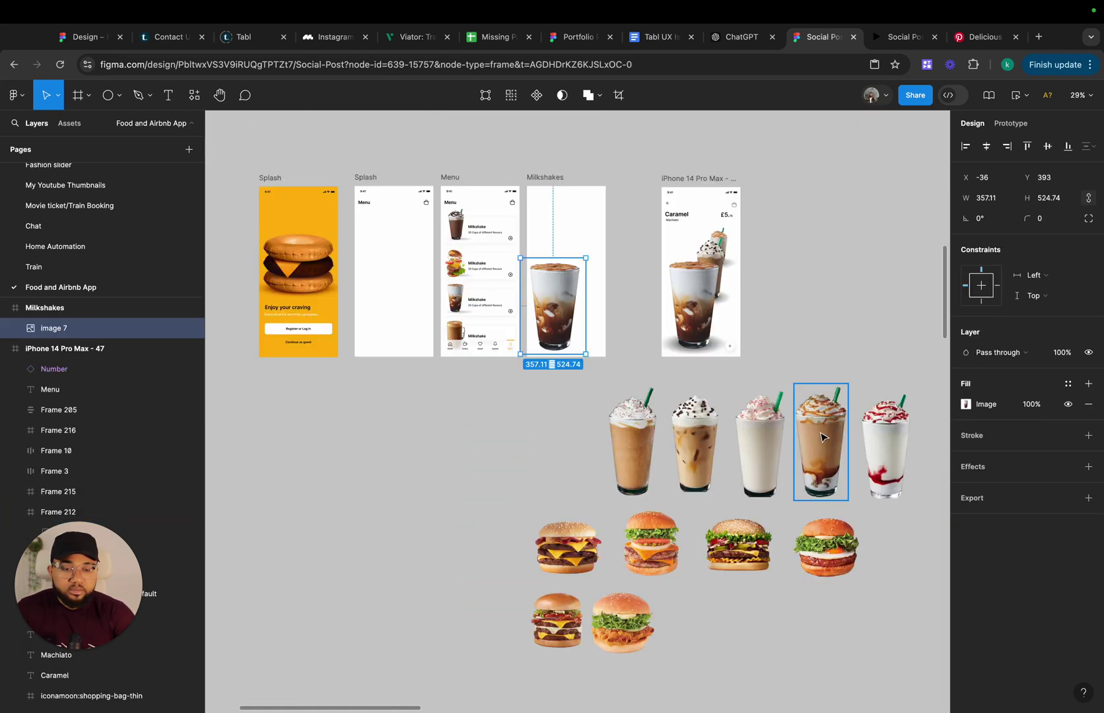
drag(827, 441, 592, 274)
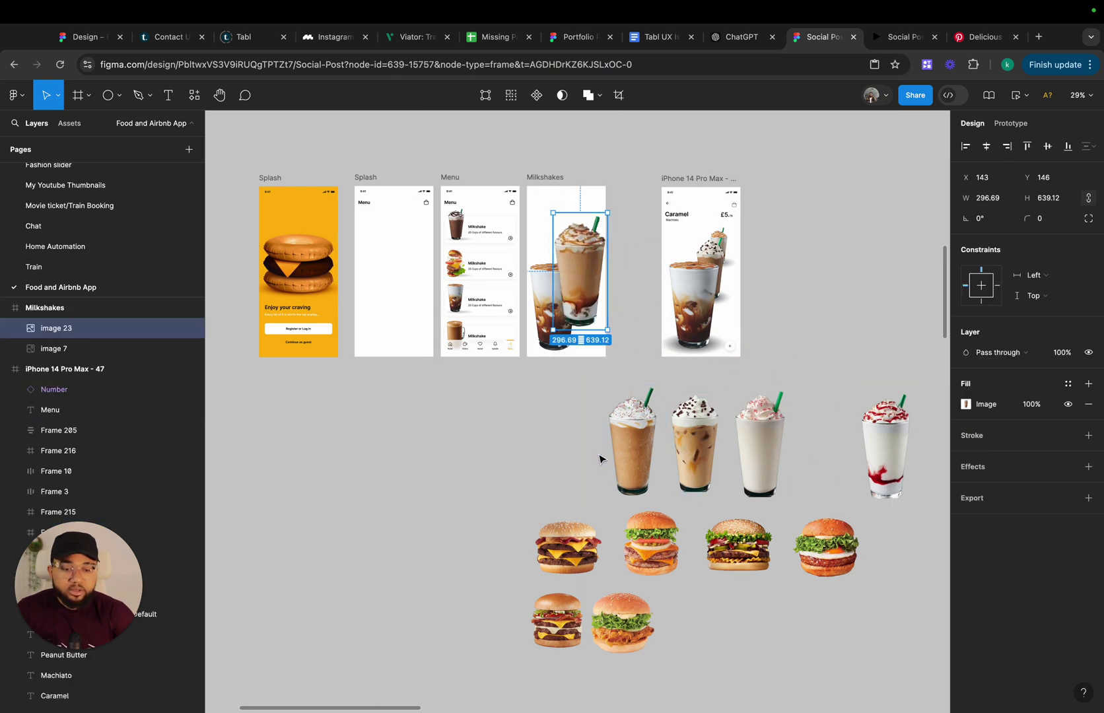
drag(623, 455, 574, 252)
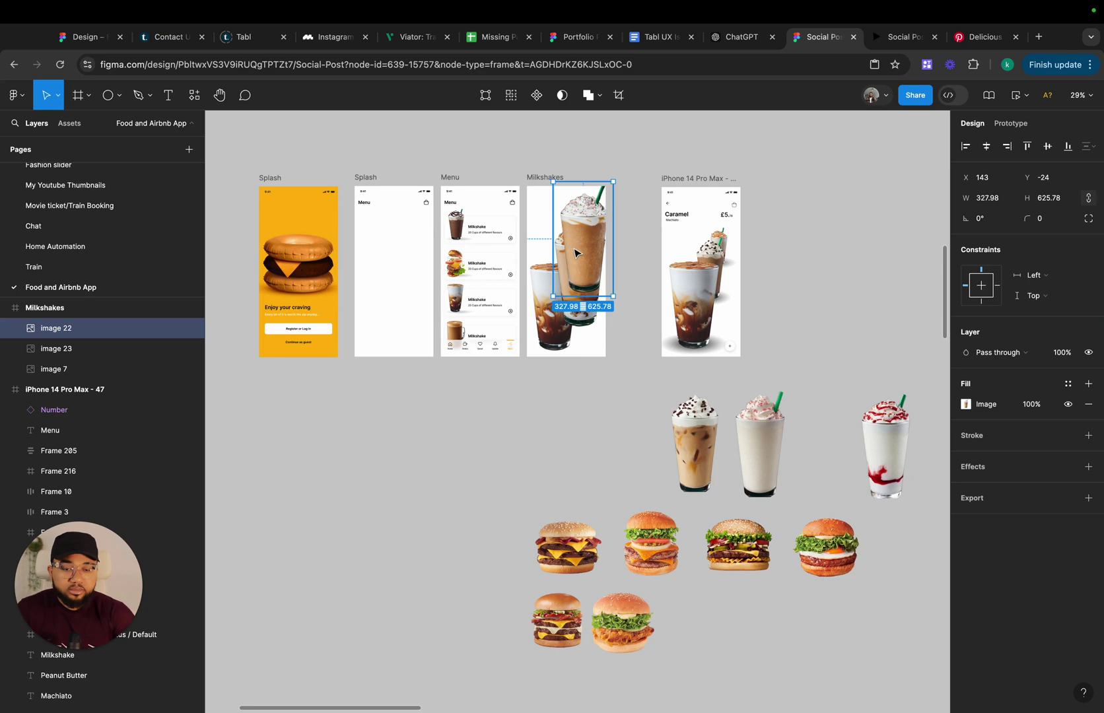
Shift the sprinkle-topped milkshake to about X 266, Y -59, and move the layered coffee slightly lower in the frame
scroll(574, 253, up, 3)
scroll(574, 253, up, 5)
click(467, 464)
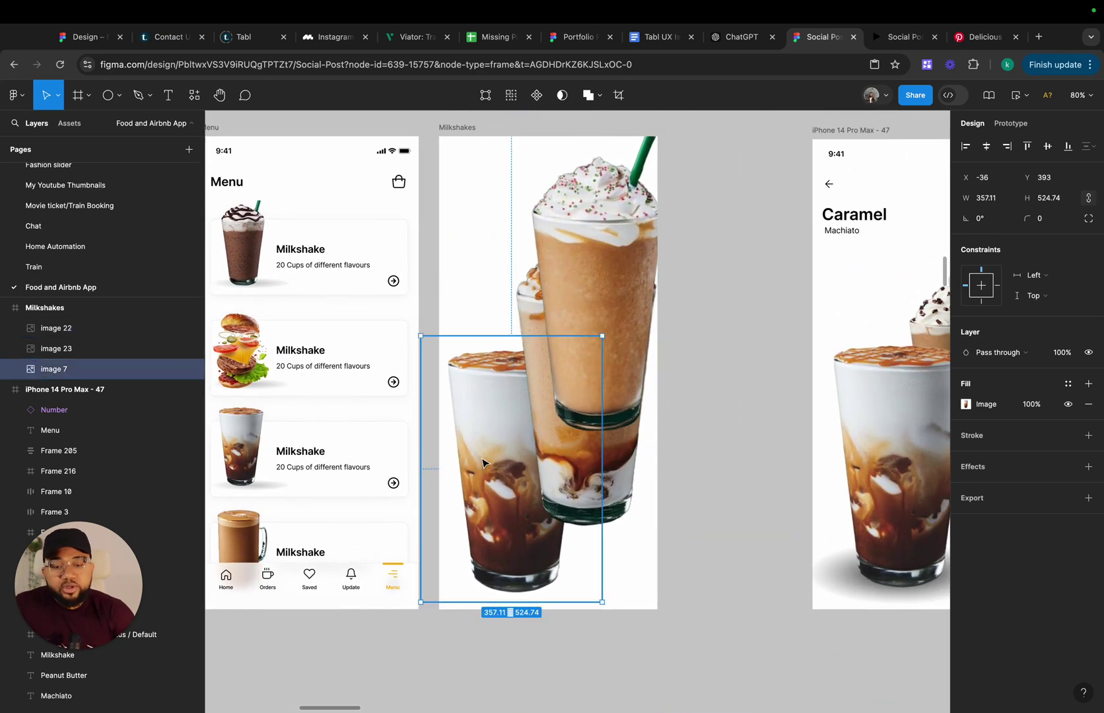
drag(530, 320, 594, 304)
click(538, 312)
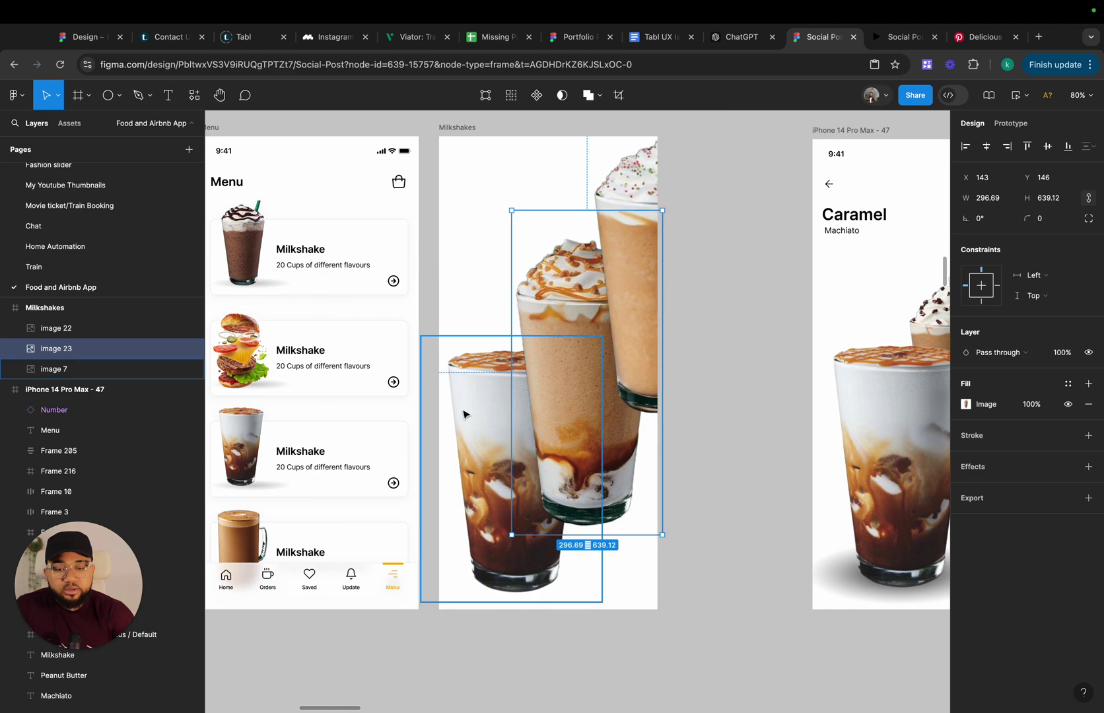
drag(480, 403, 514, 439)
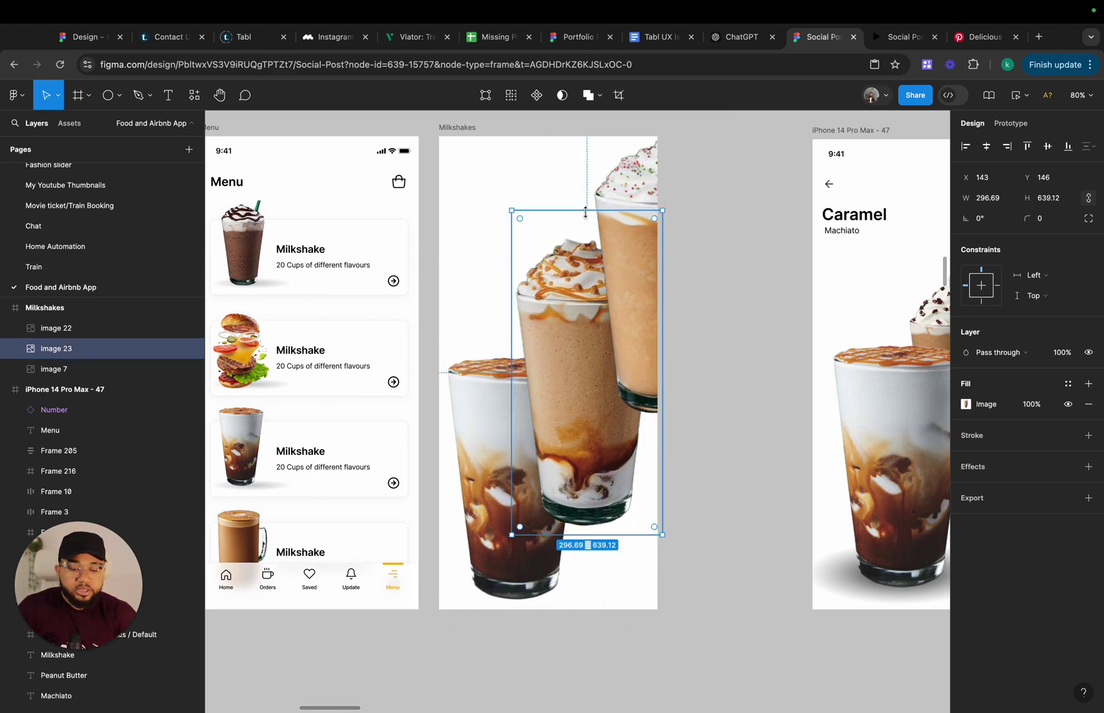
Scale the caramel-drizzle milkshake to about 0.7x, place it at about X 184, Y 267, and send it behind the layered coffee
key(k)
drag(585, 212, 584, 308)
drag(585, 399, 582, 389)
key(super+bracketleft)
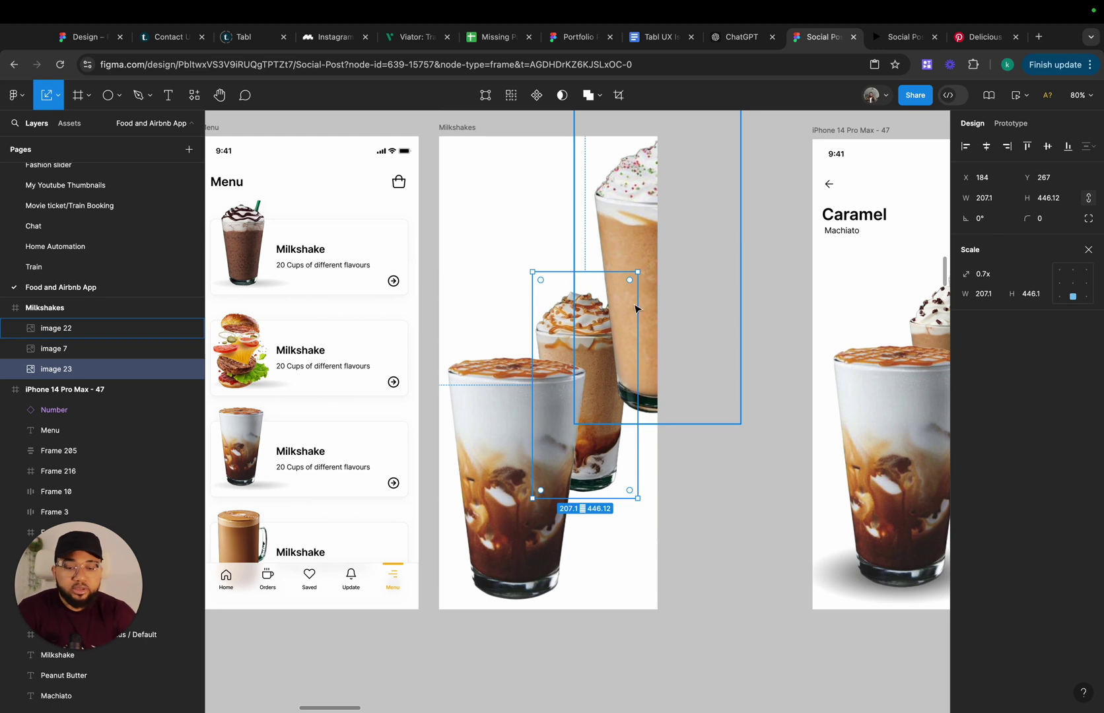
Scale the sprinkle-topped milkshake to about 0.57x, send it behind the other drinks, and place it at about X 288, Y 149
click(633, 246)
scroll(631, 243, up, 1)
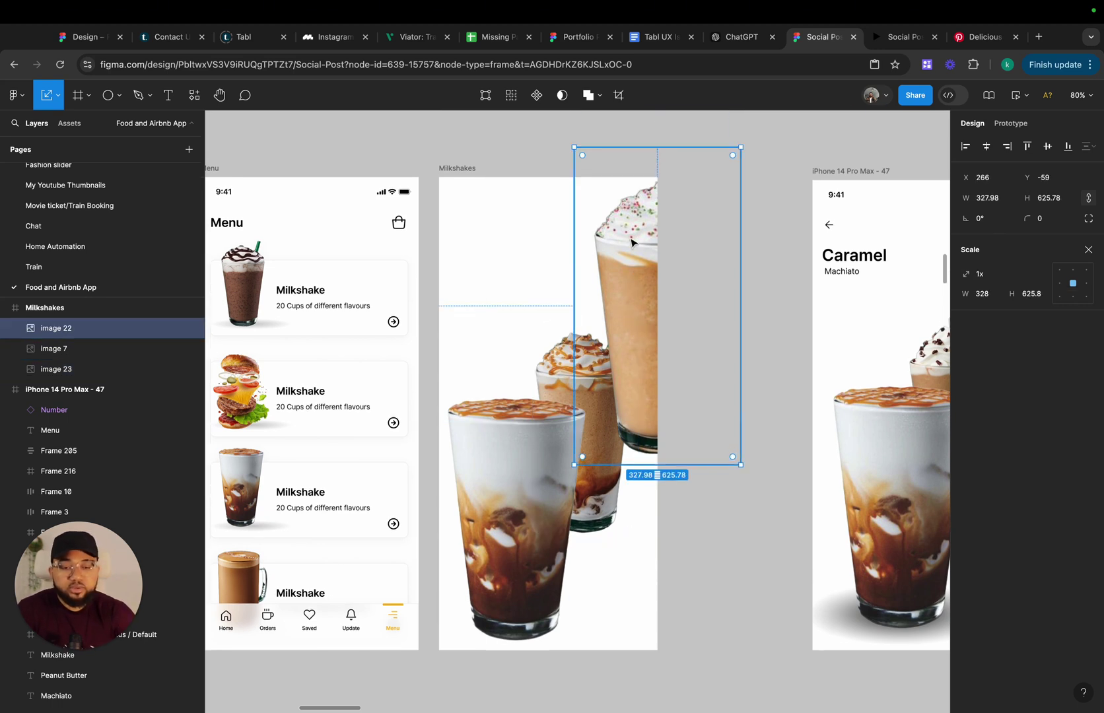
drag(656, 146, 655, 285)
key(super+alt+bracketleft)
drag(651, 345, 624, 311)
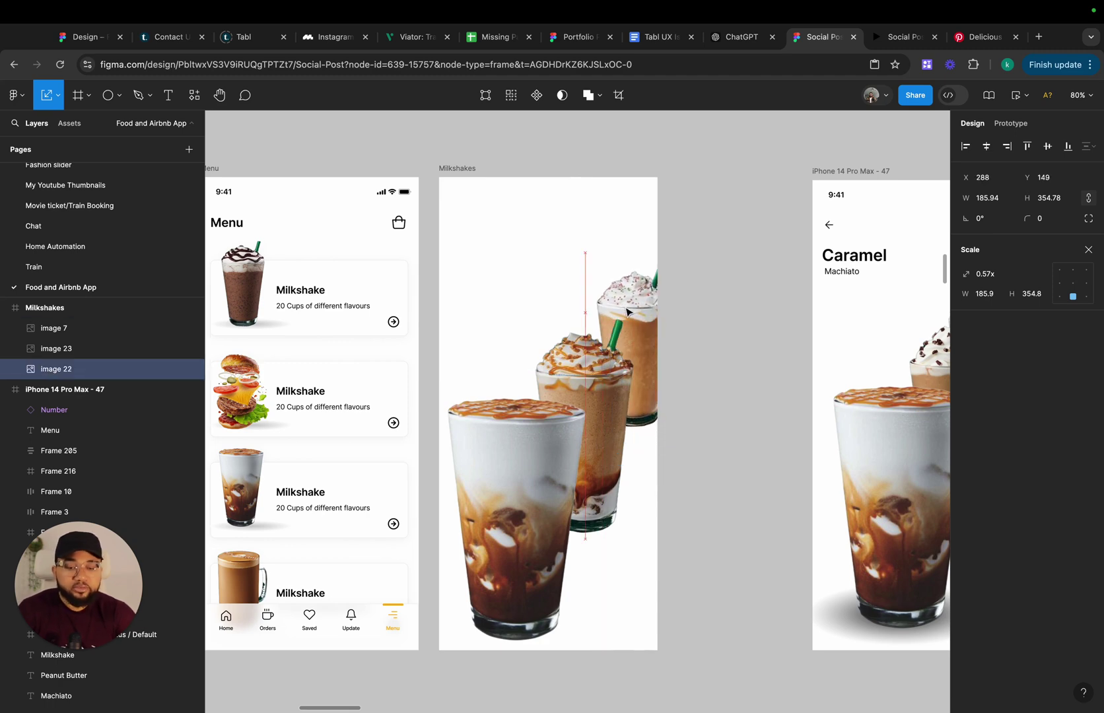
Scale the sprinkle-topped milkshake by 0.86x, and move the two rear drinks inward, placing the sprinkle-topped one at about X 257, Y 187
scroll(626, 317, down, 5)
scroll(626, 317, up, 3)
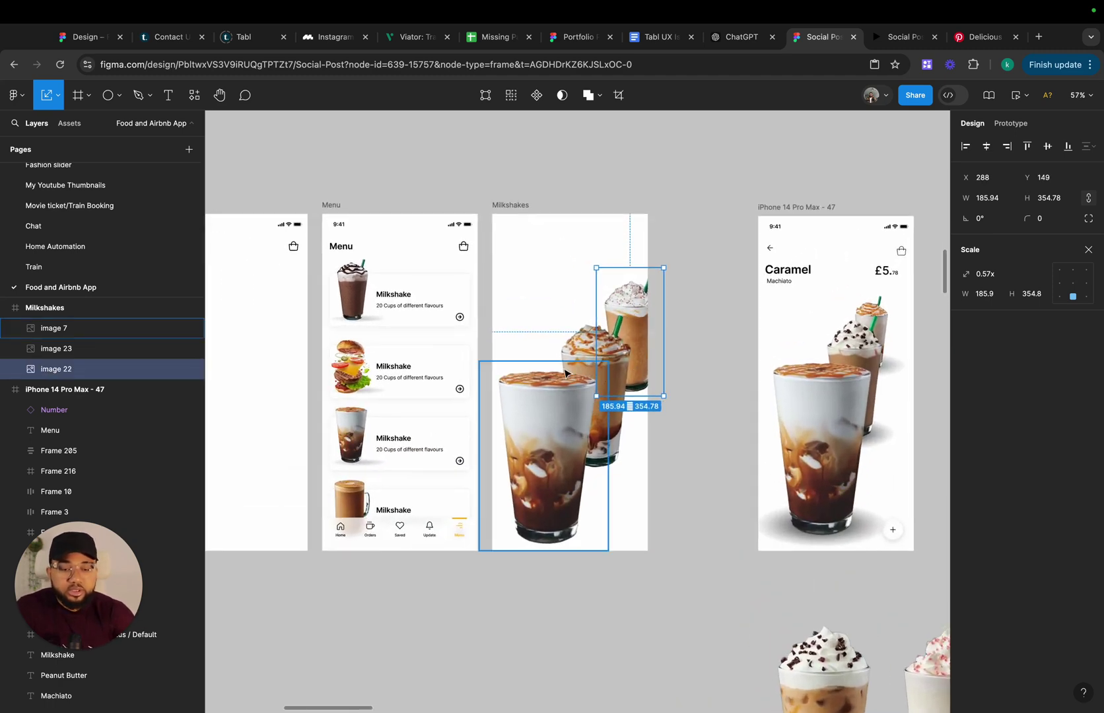
drag(576, 353, 564, 352)
mouse_move(621, 303)
mouse_down()
mouse_move(613, 299)
mouse_move(615, 316)
mouse_up()
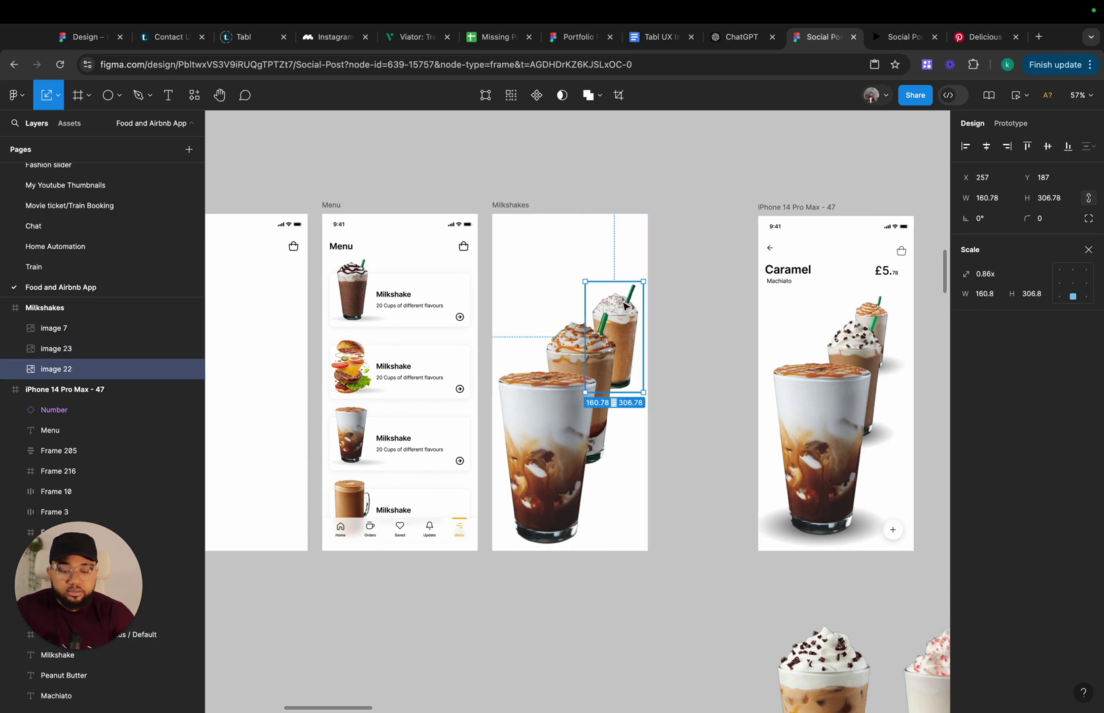
click(691, 387)
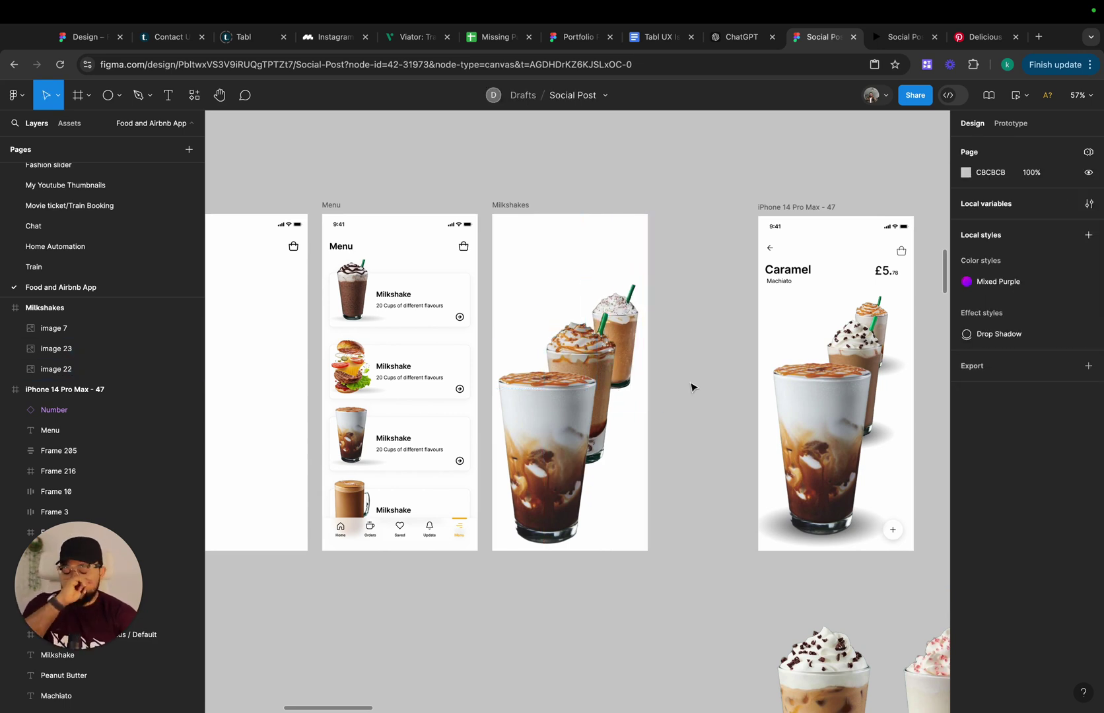
Raise the drinks: layered coffee to X -36, Y 386, caramel-drizzle to X 143, Y 243, sprinkle-topped to X 247, Y 159
click(542, 467)
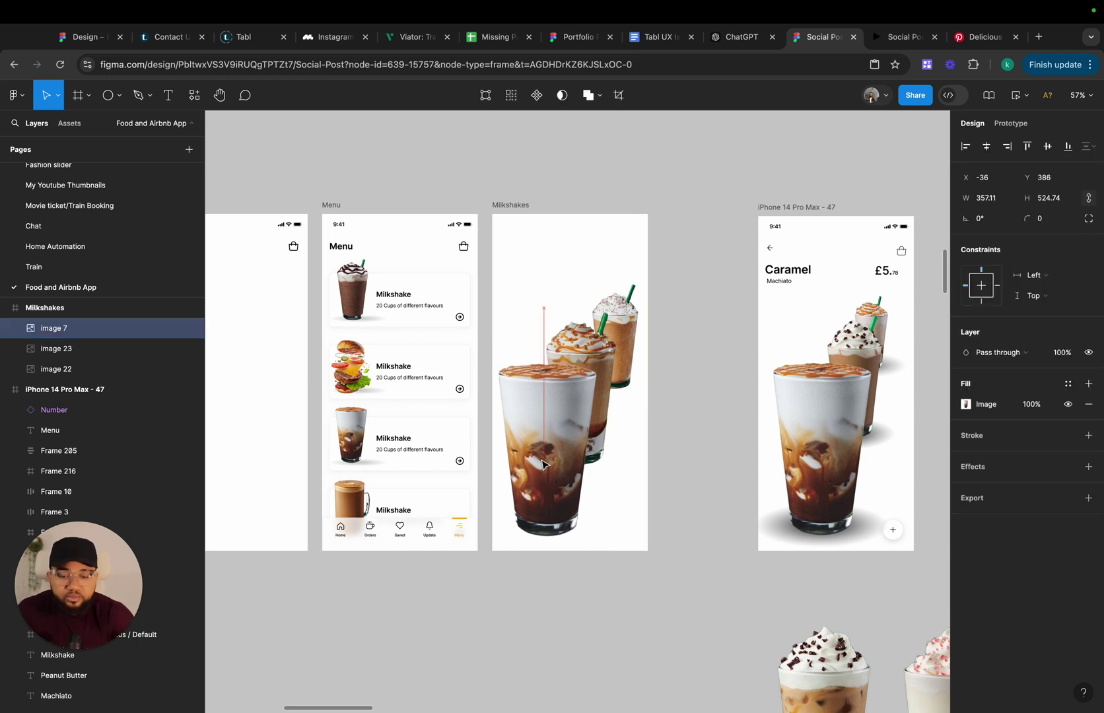
click(574, 326)
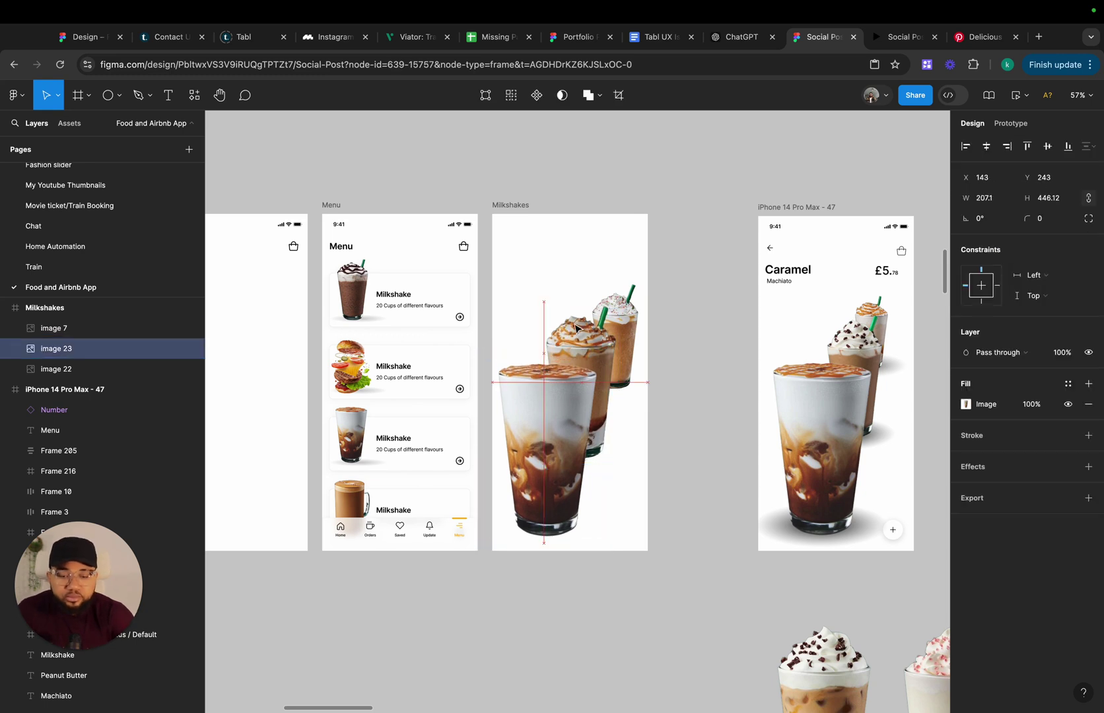
click(629, 299)
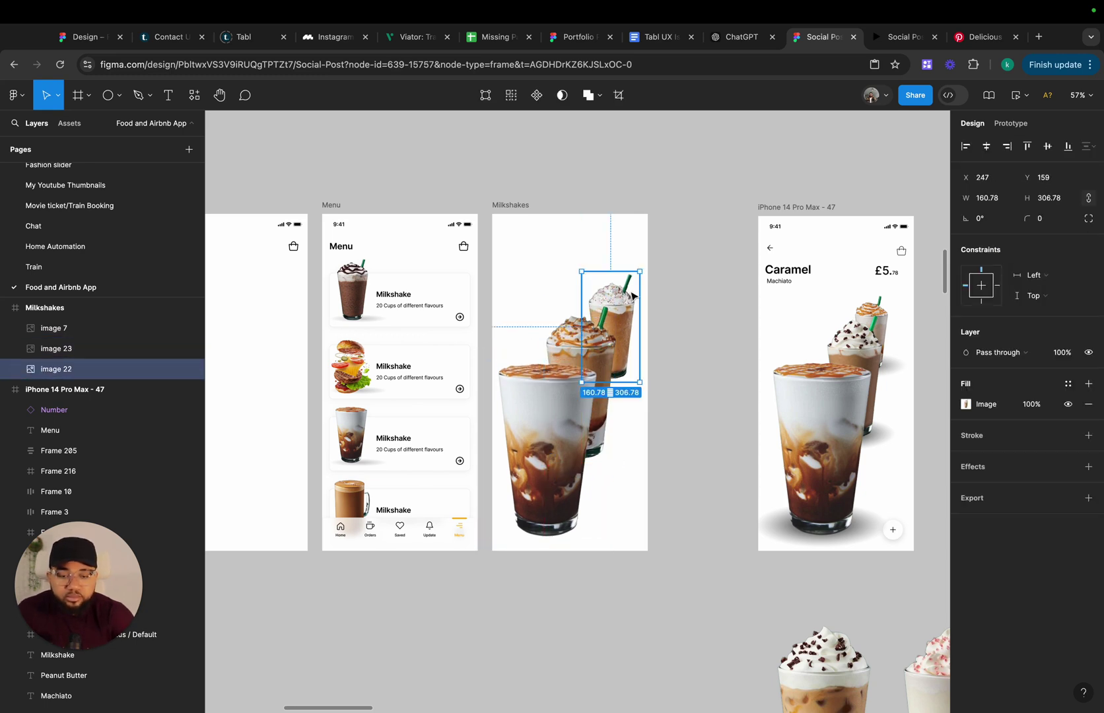
Copy the status bar from the Menu screen into the Milkshakes frame
click(456, 225)
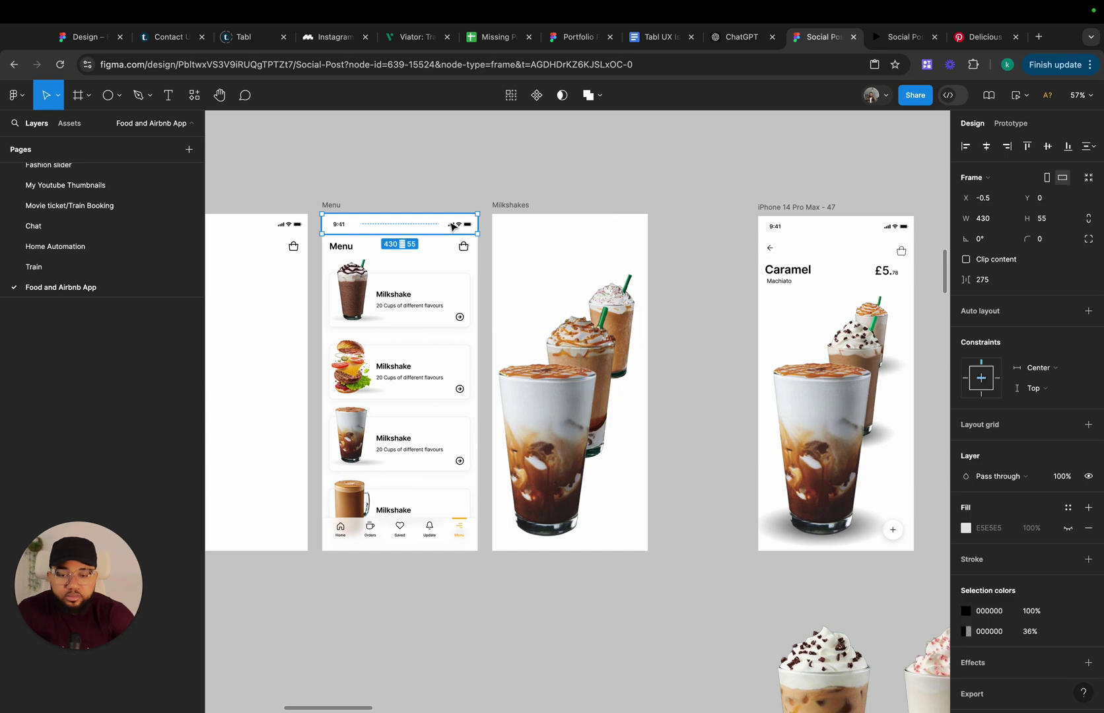
click(504, 206)
key(ctrl+v)
click(594, 603)
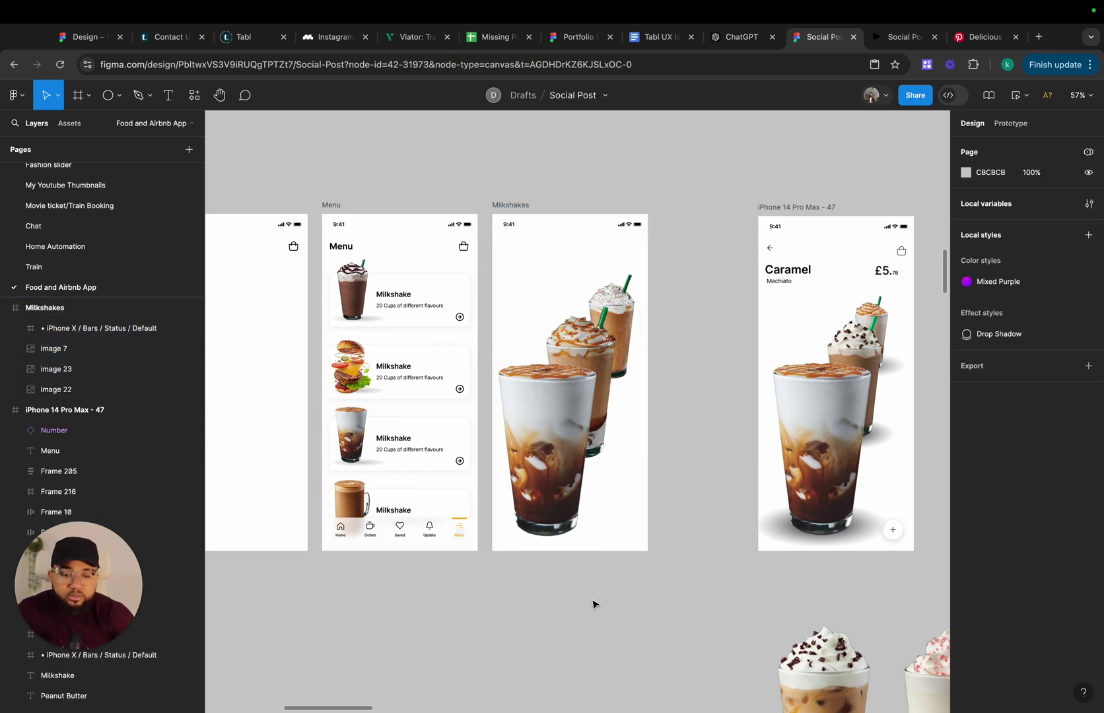
click(897, 533)
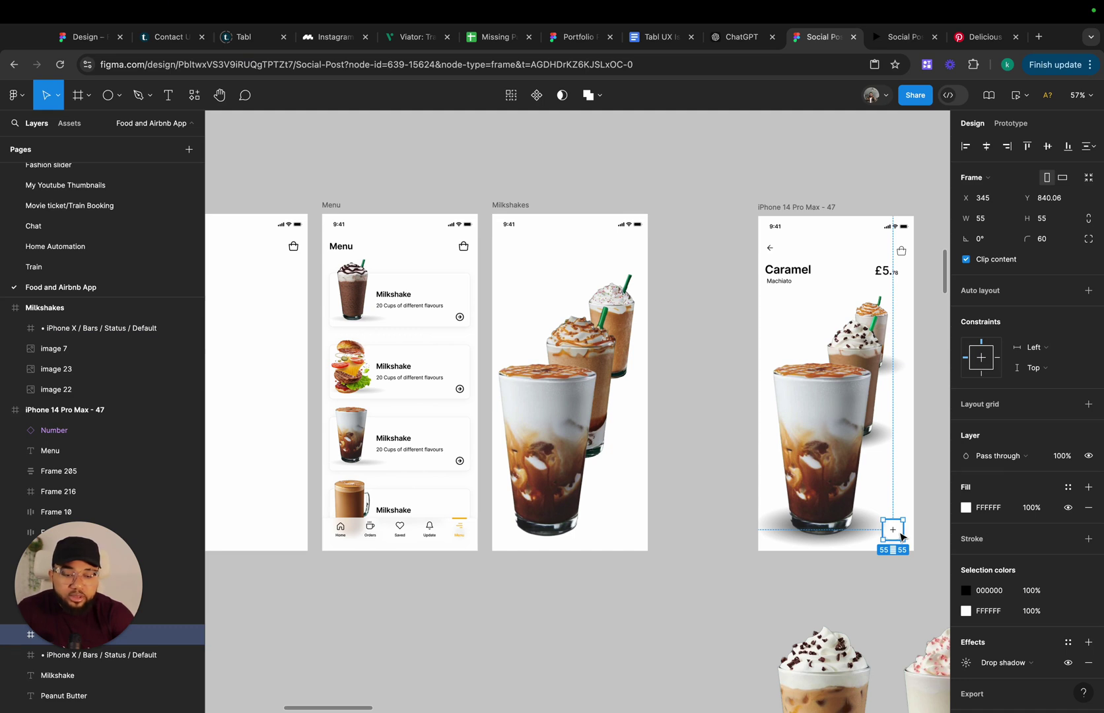
click(517, 636)
Draw an ellipse about 338 × 69 under the layered coffee at about X 10, Y 842, and send it to the back
scroll(606, 617, up, 3)
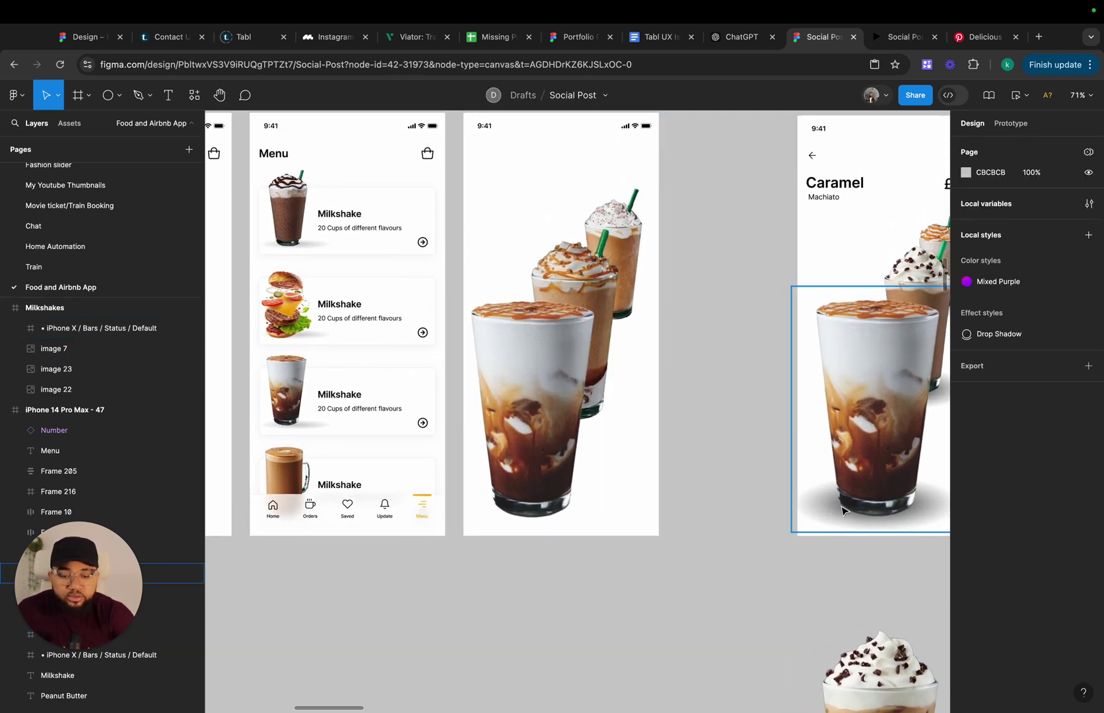
key(o)
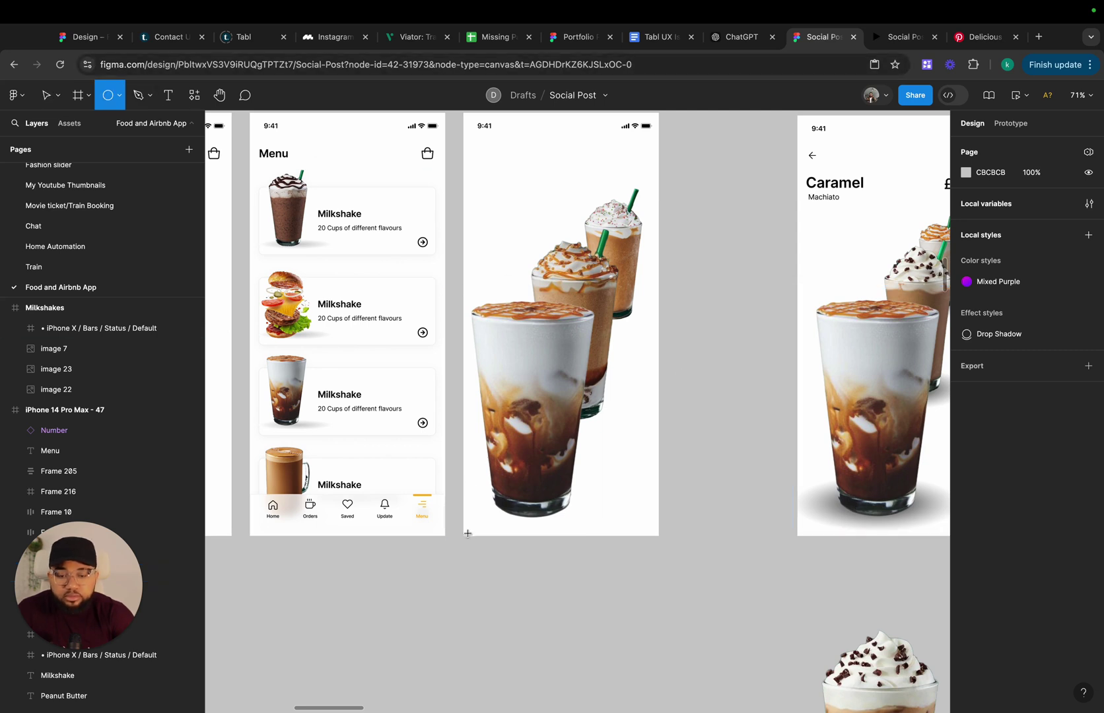
drag(472, 535, 630, 576)
drag(564, 556, 562, 515)
key(alt+super+bracketleft)
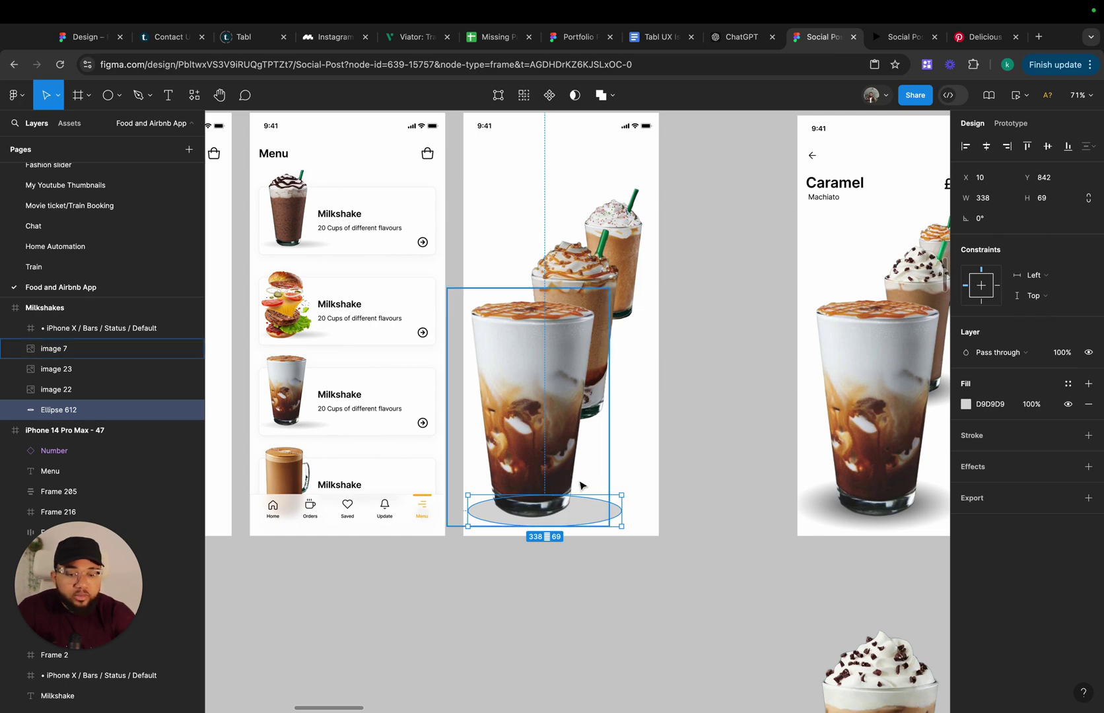
Move the three drinks and the shadow ellipse out of the Milkshakes frame onto the empty canvas below
drag(650, 570, 521, 464)
click(703, 579)
drag(678, 575, 536, 251)
scroll(523, 490, down, 6)
drag(534, 371, 383, 416)
click(586, 556)
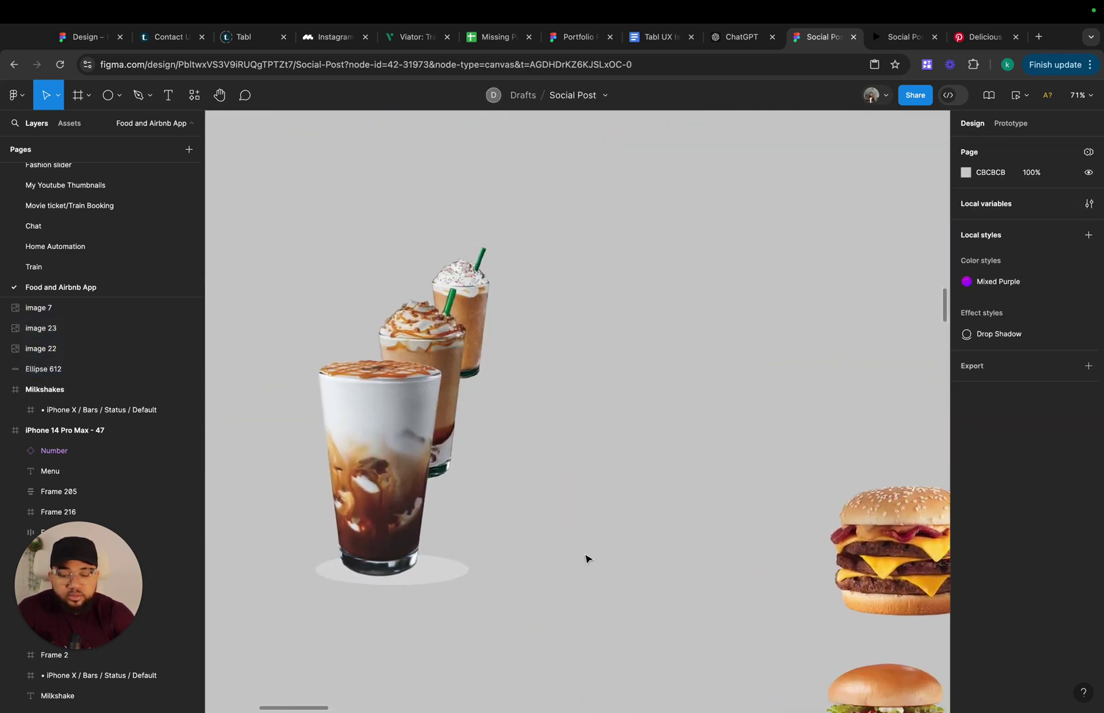
Separate the layered coffee and its ellipse from the other two drinks on the canvas
scroll(586, 556, left, 2)
drag(315, 445, 449, 554)
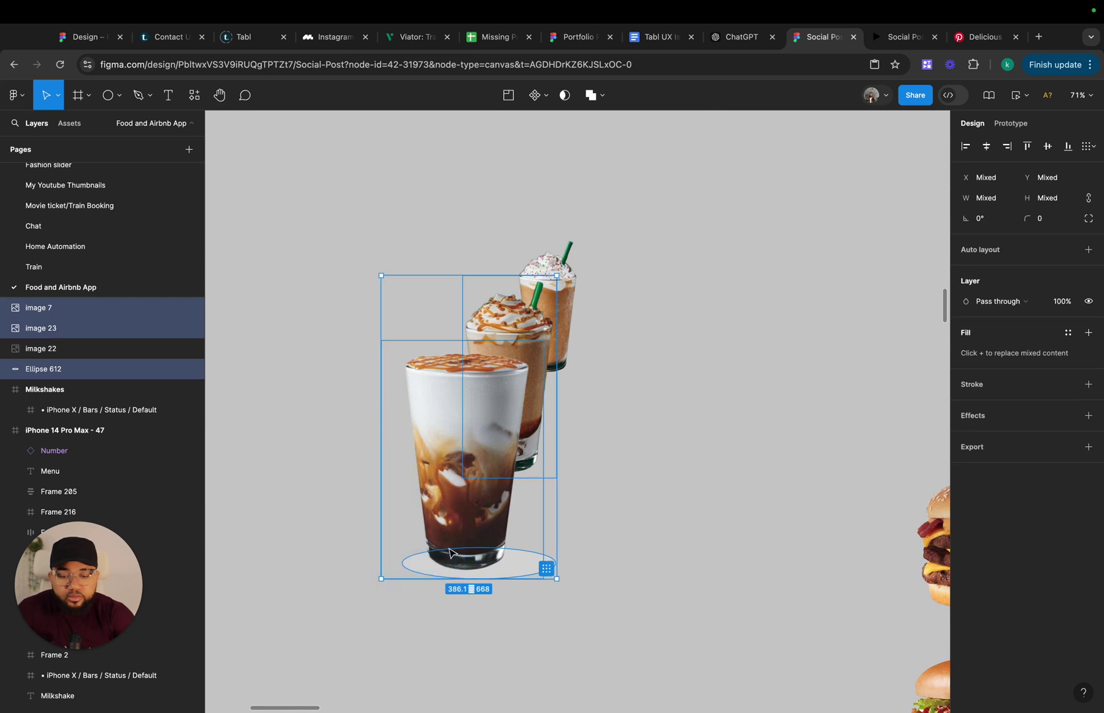
drag(313, 480, 469, 594)
drag(458, 526, 400, 500)
scroll(400, 500, left, 3)
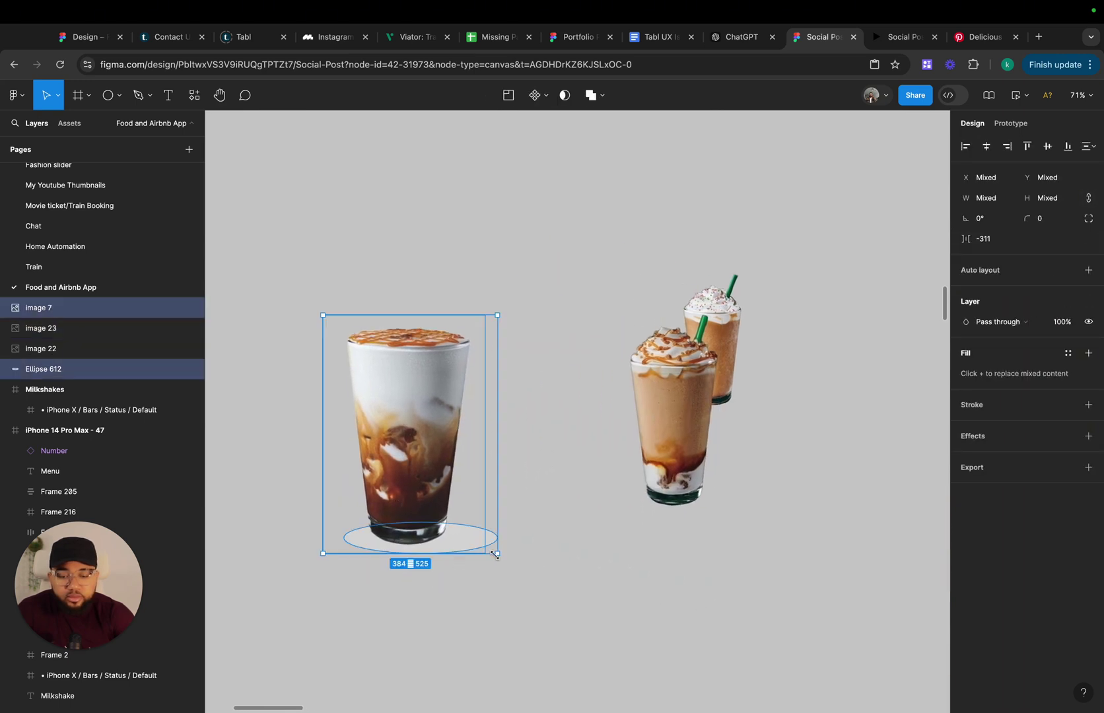
Widen the ellipse under the layered coffee to about 461
click(510, 540)
click(484, 534)
click(501, 539)
drag(502, 538, 553, 538)
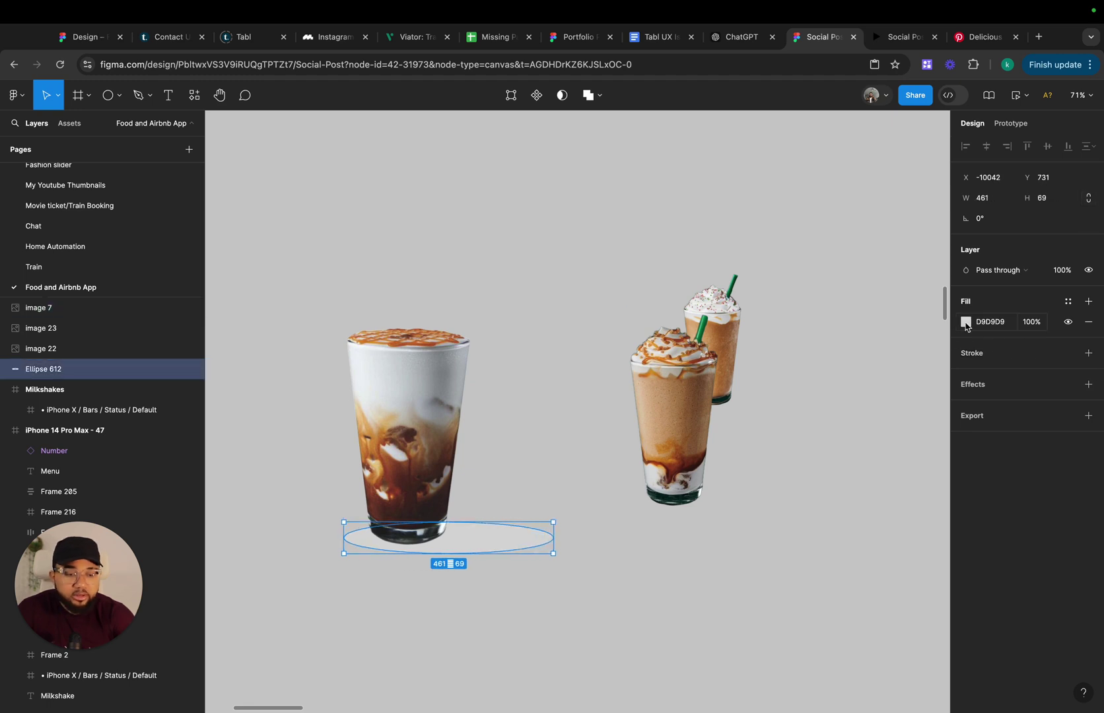
Give the ellipse a radial gradient fill from Grey 150 at 0% to White at 100%
click(966, 322)
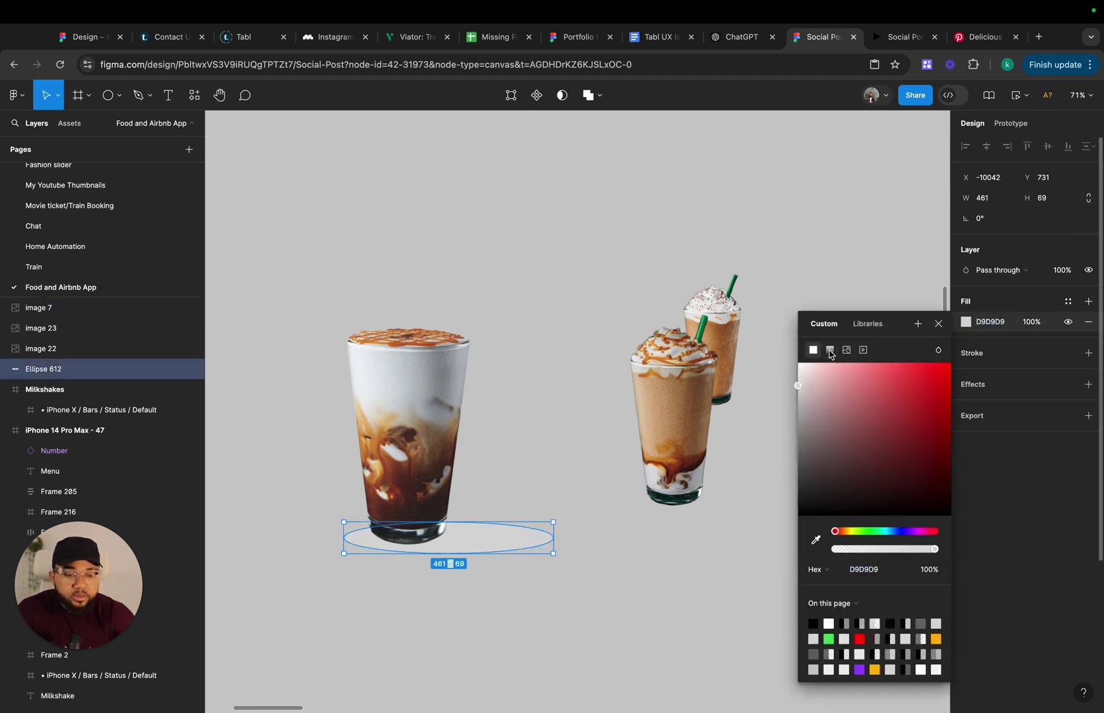
click(829, 350)
click(830, 375)
click(832, 391)
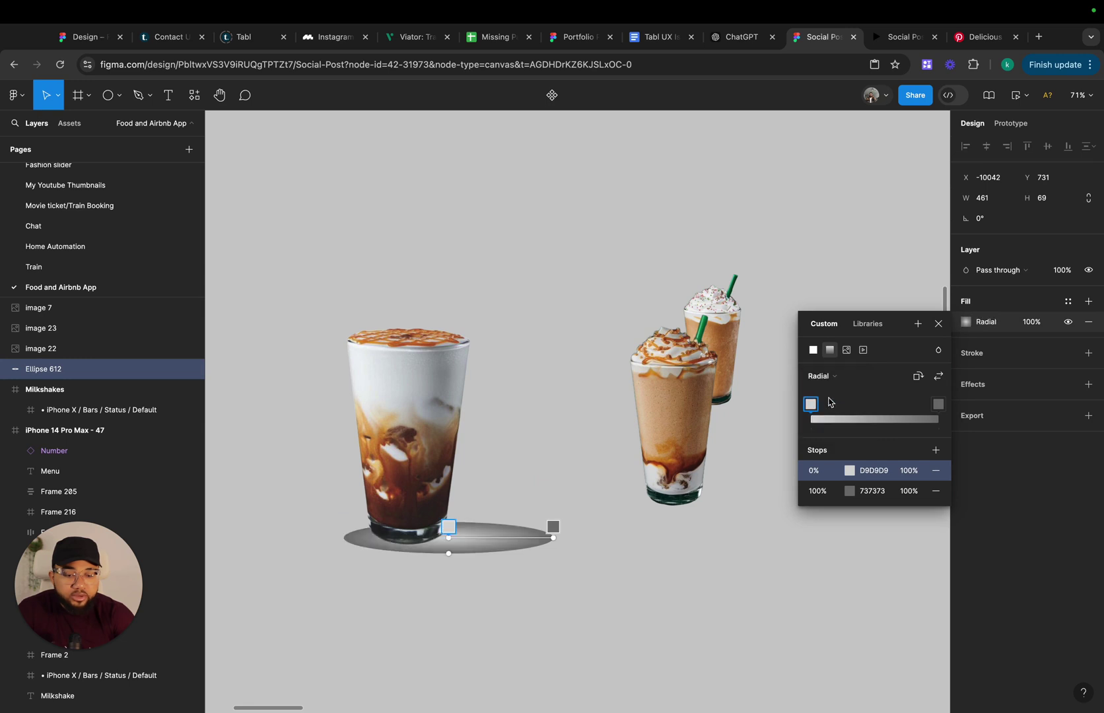
click(849, 492)
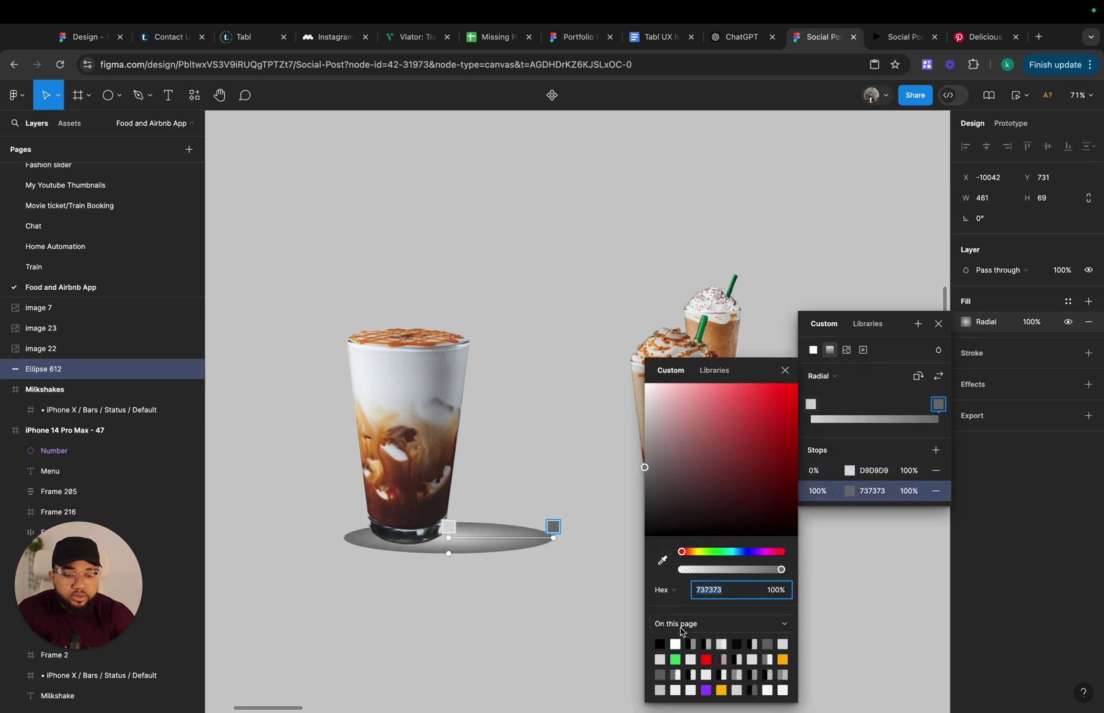
click(713, 374)
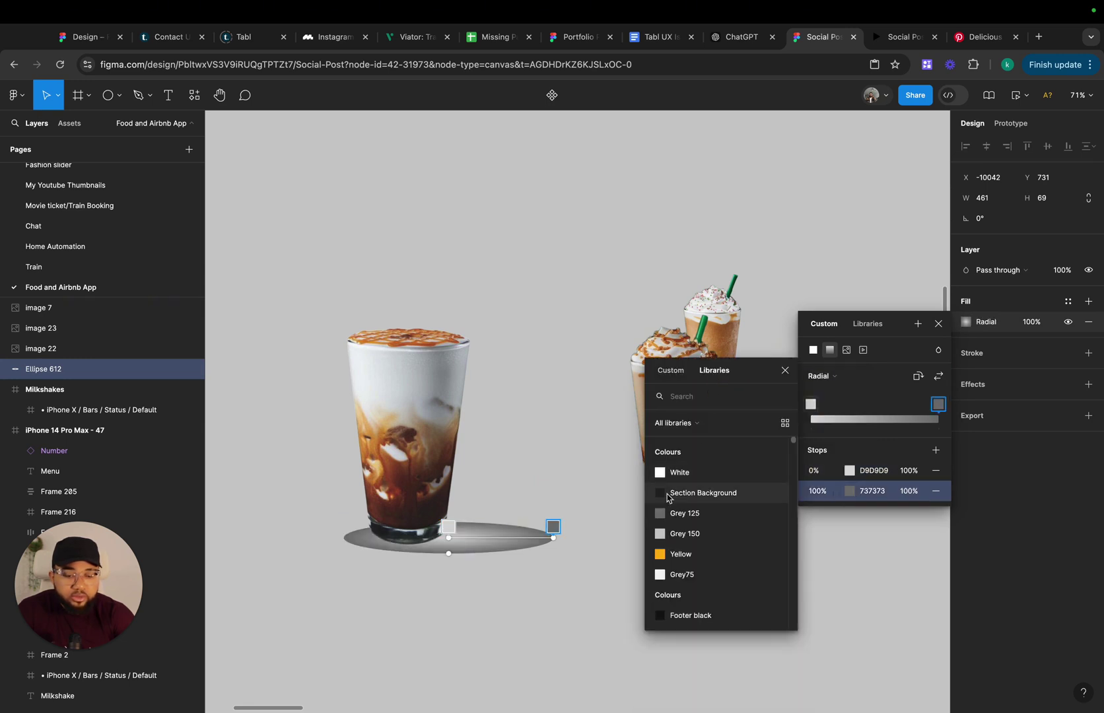
click(680, 477)
click(850, 471)
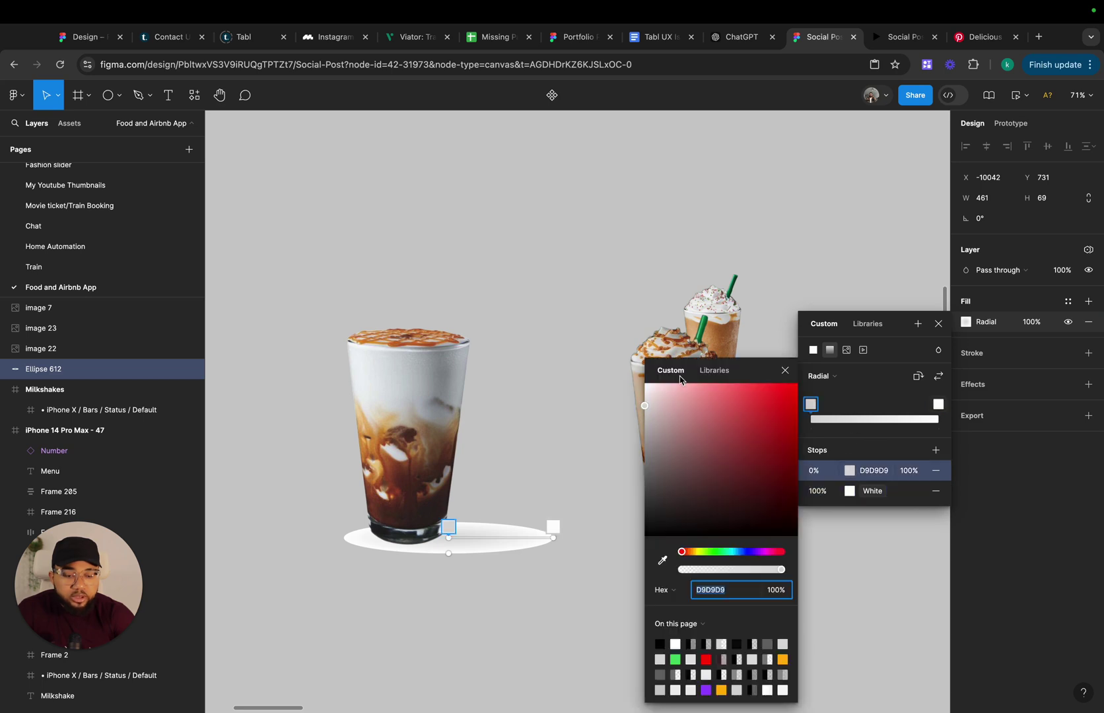
click(714, 370)
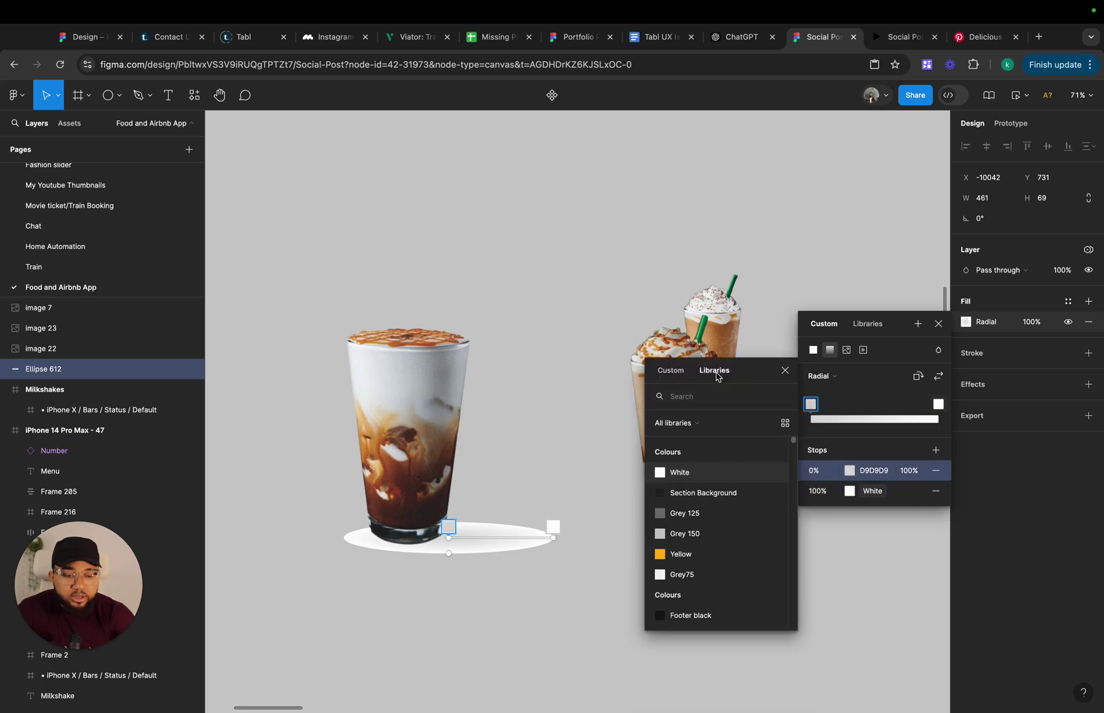
click(684, 534)
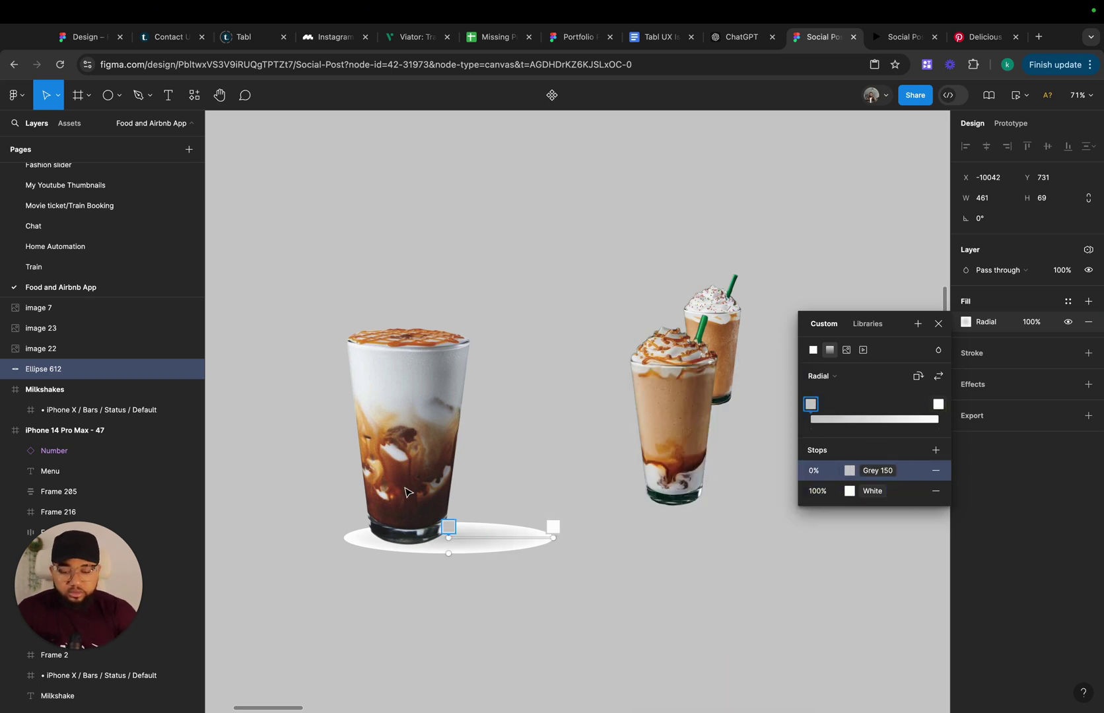
Wrap the layered coffee and its shadow ellipse together in a frame
click(424, 387)
drag(320, 274, 491, 627)
right_click(467, 530)
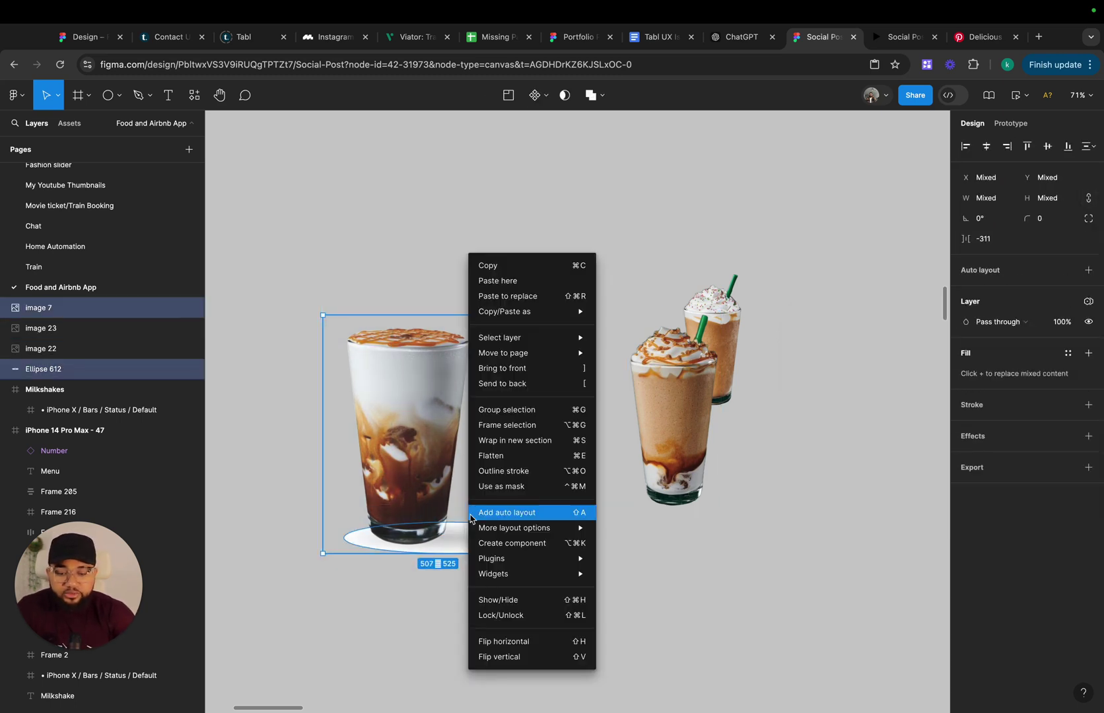
click(502, 423)
Duplicate the shadow ellipse onto the canvas below the framed coffee
scroll(509, 491, down, 5)
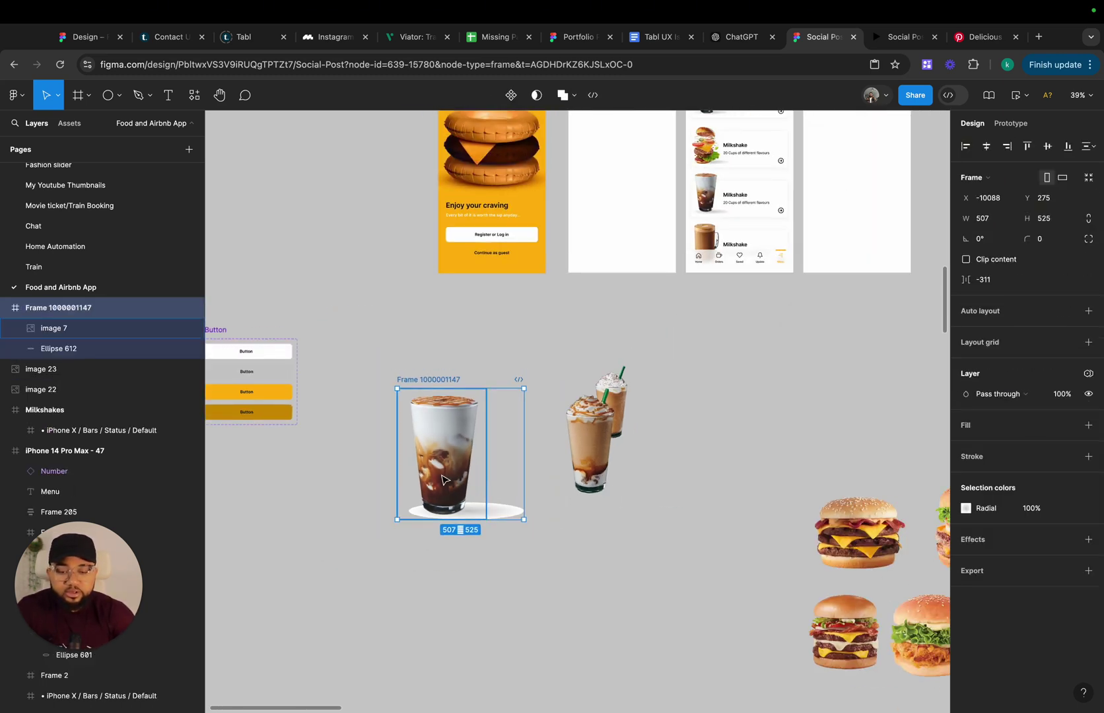
key(Return)
click(516, 513)
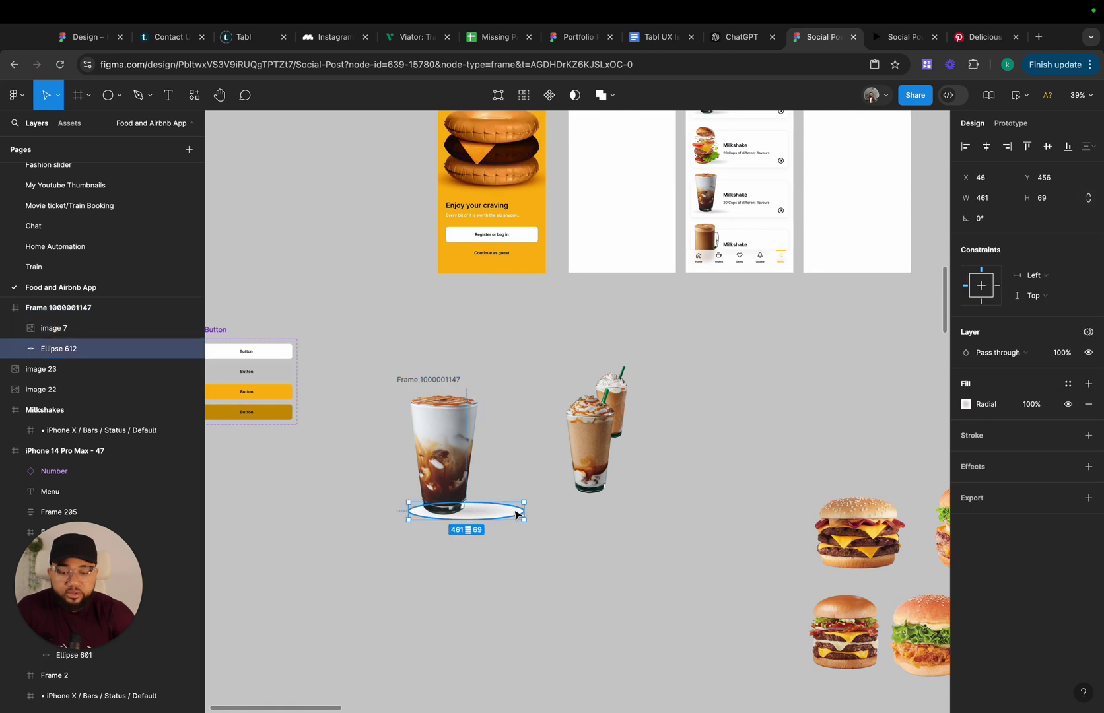
drag(516, 514, 517, 582)
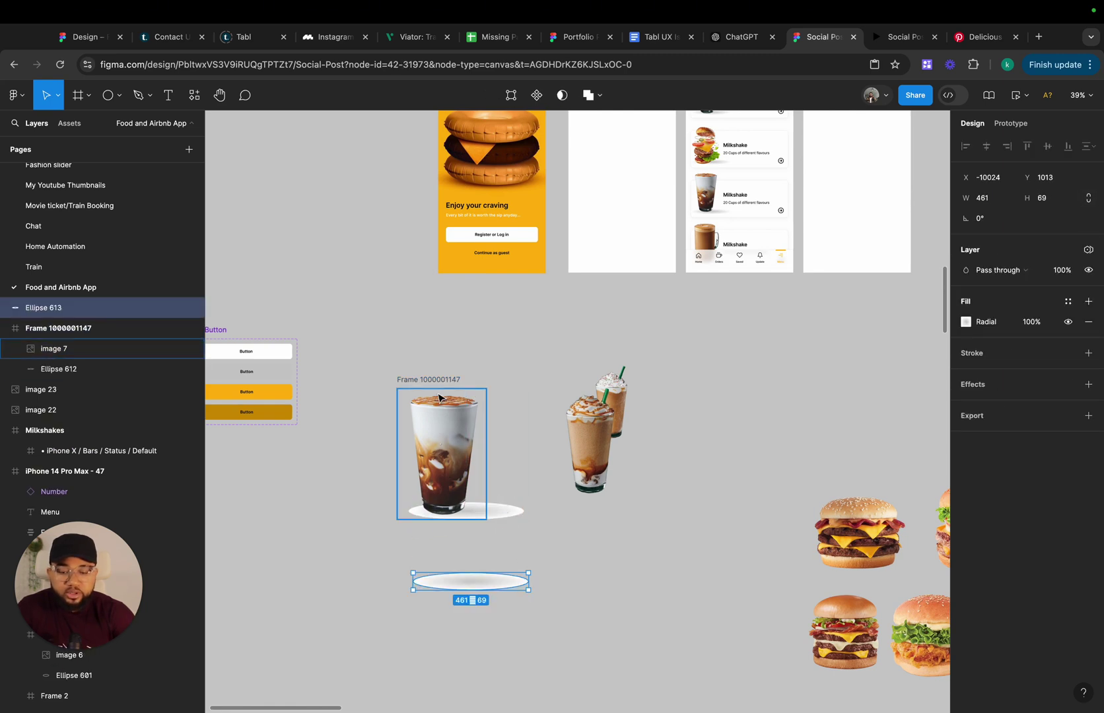
Move the framed coffee with its shadow into the Milkshakes screen at about X -39, Y 384
drag(429, 380, 715, 222)
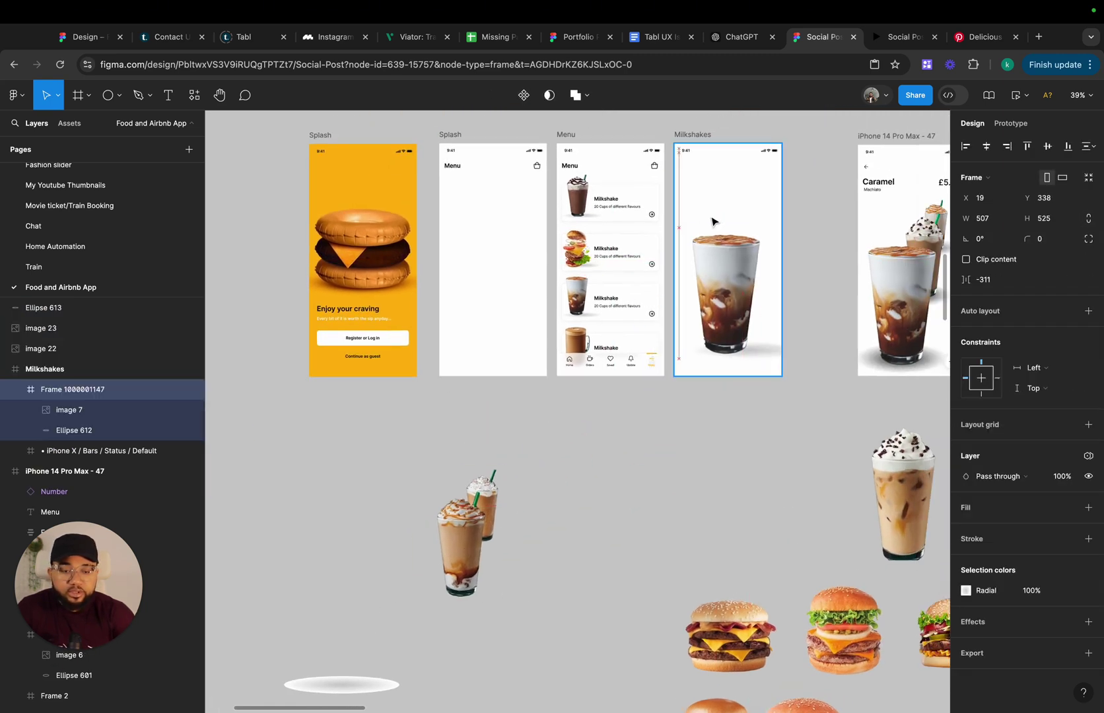
scroll(699, 242, up, 10)
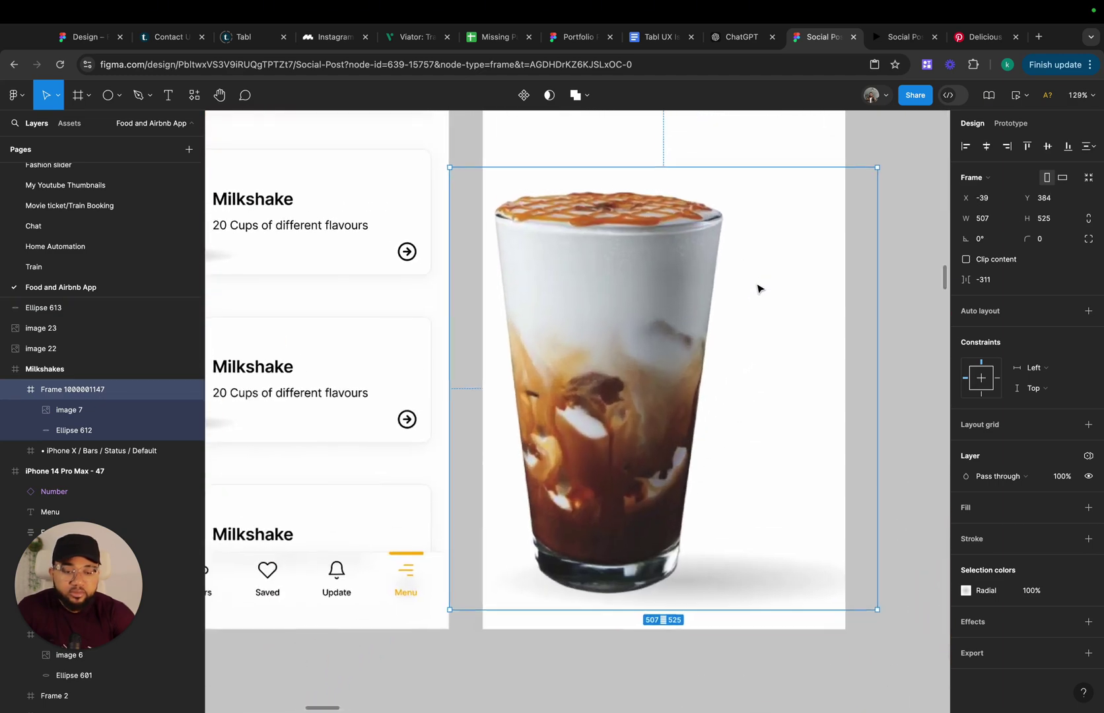
scroll(670, 591, down, 2)
click(670, 592)
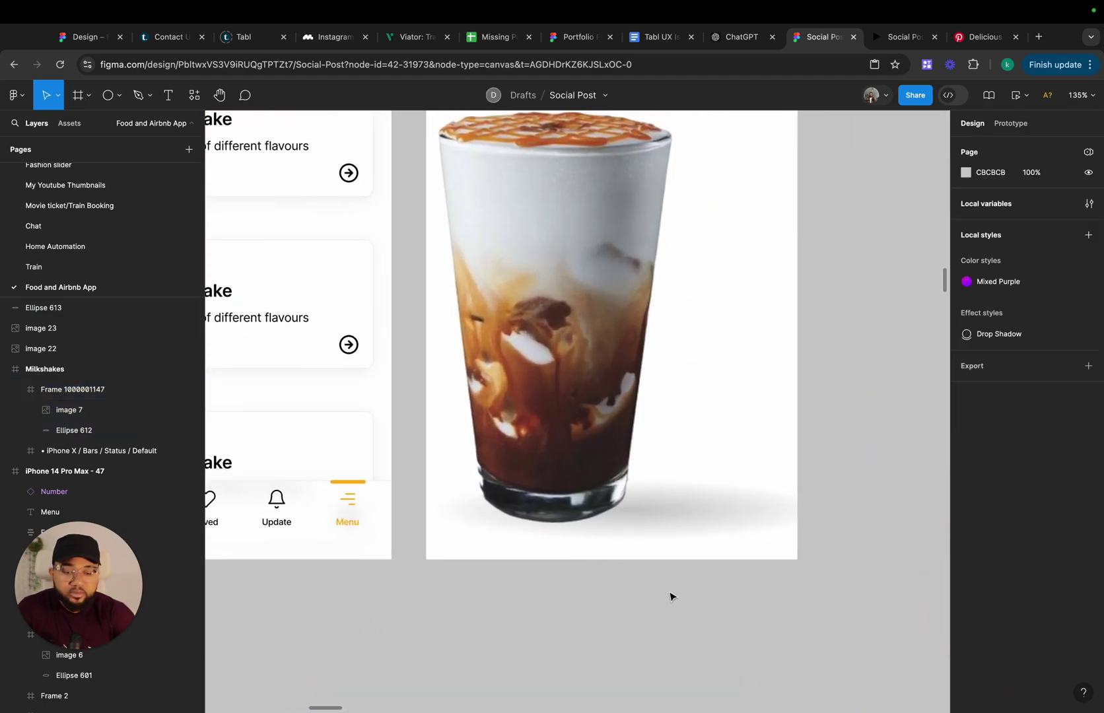
scroll(670, 596, down, 5)
scroll(670, 595, down, 2)
scroll(670, 595, right, 2)
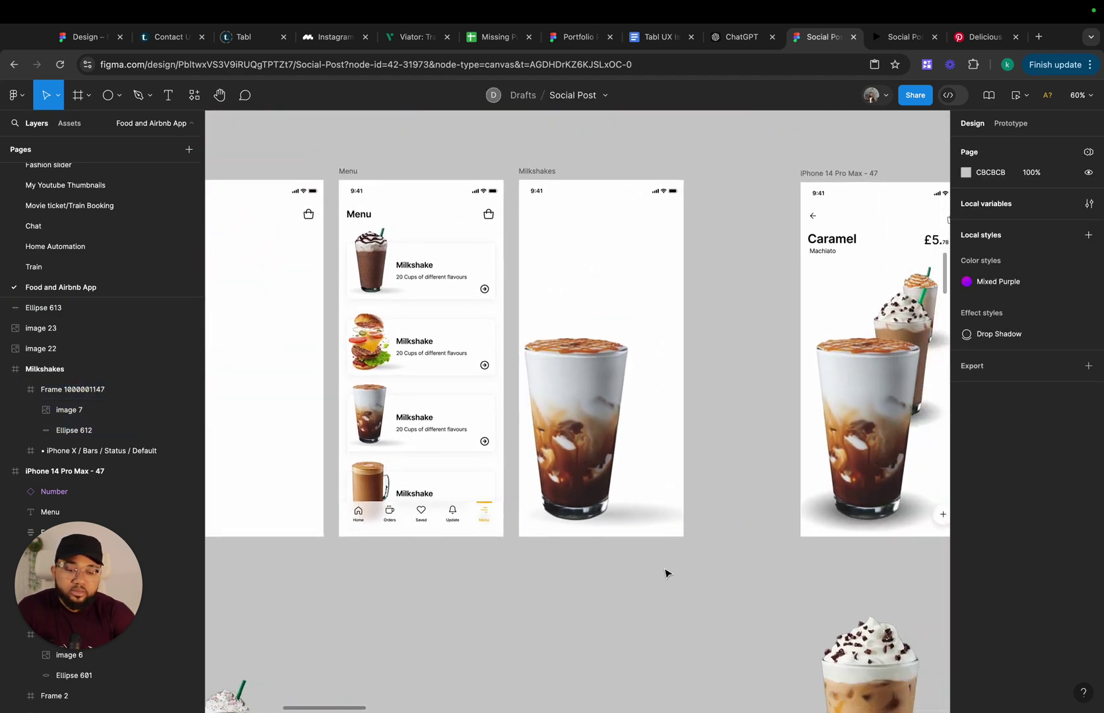
Shift the shadow ellipse to X 0, Y 456 inside its frame and bring it in front of the coffee image
click(637, 518)
click(676, 521)
mouse_move(678, 520)
mouse_down()
mouse_move(653, 518)
mouse_move(662, 518)
mouse_up()
key(super+bracketright)
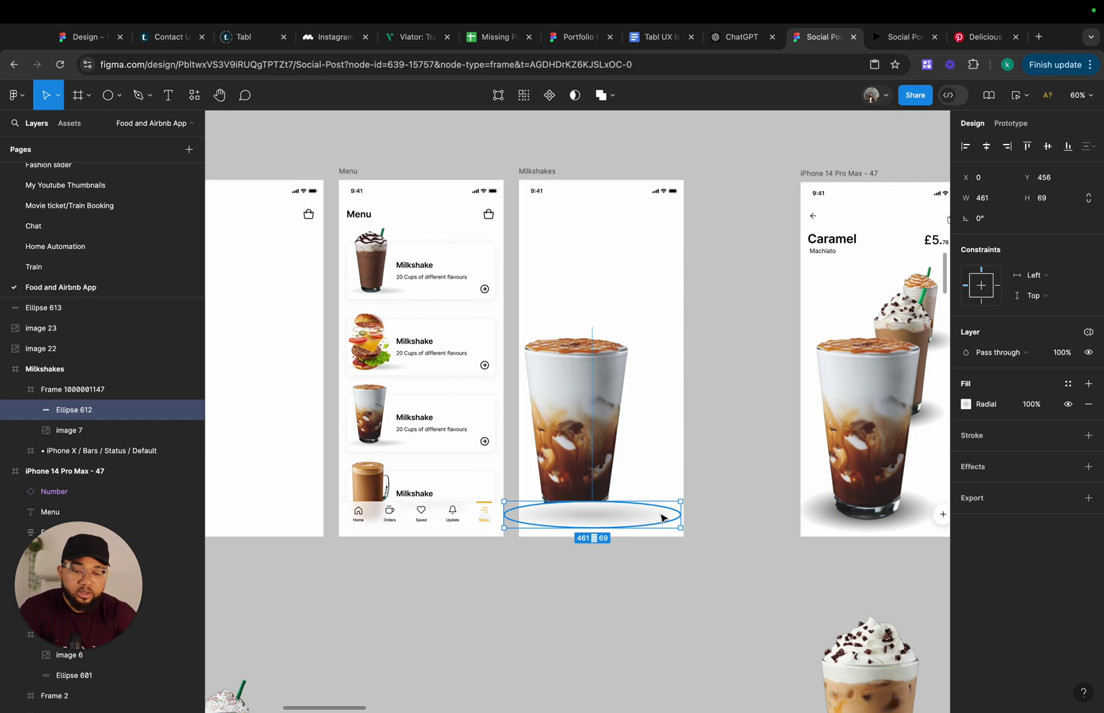
Try to set the white stop of the shadow ellipse's radial gradient to position 0%
scroll(594, 518, up, 5)
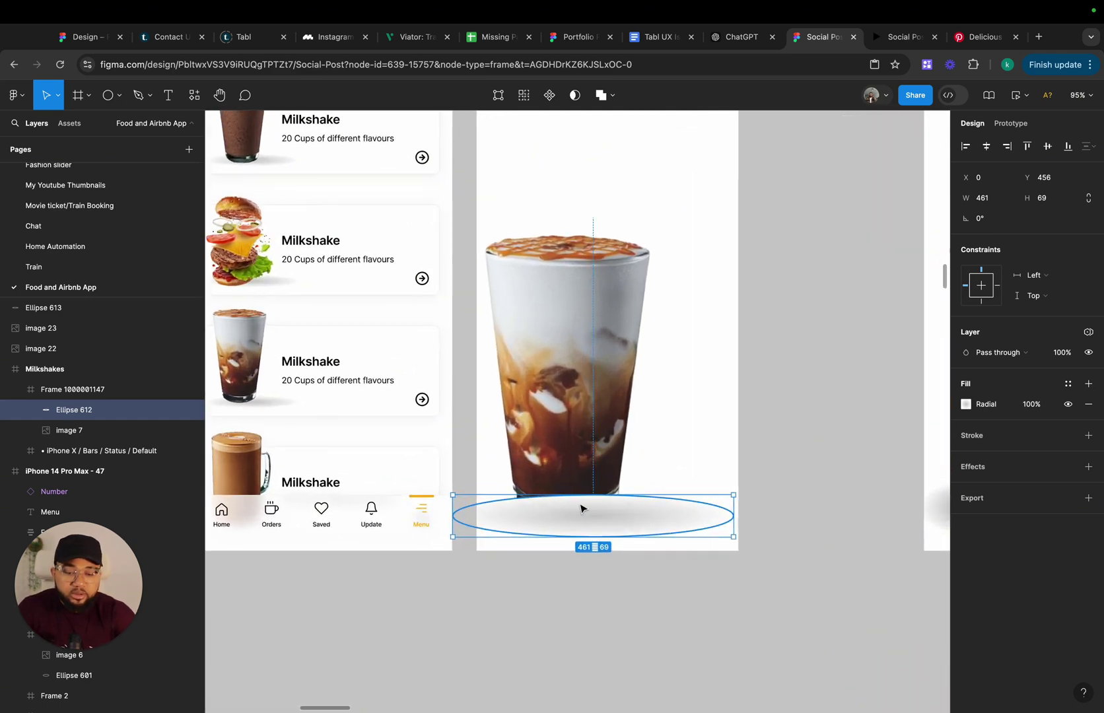
click(966, 405)
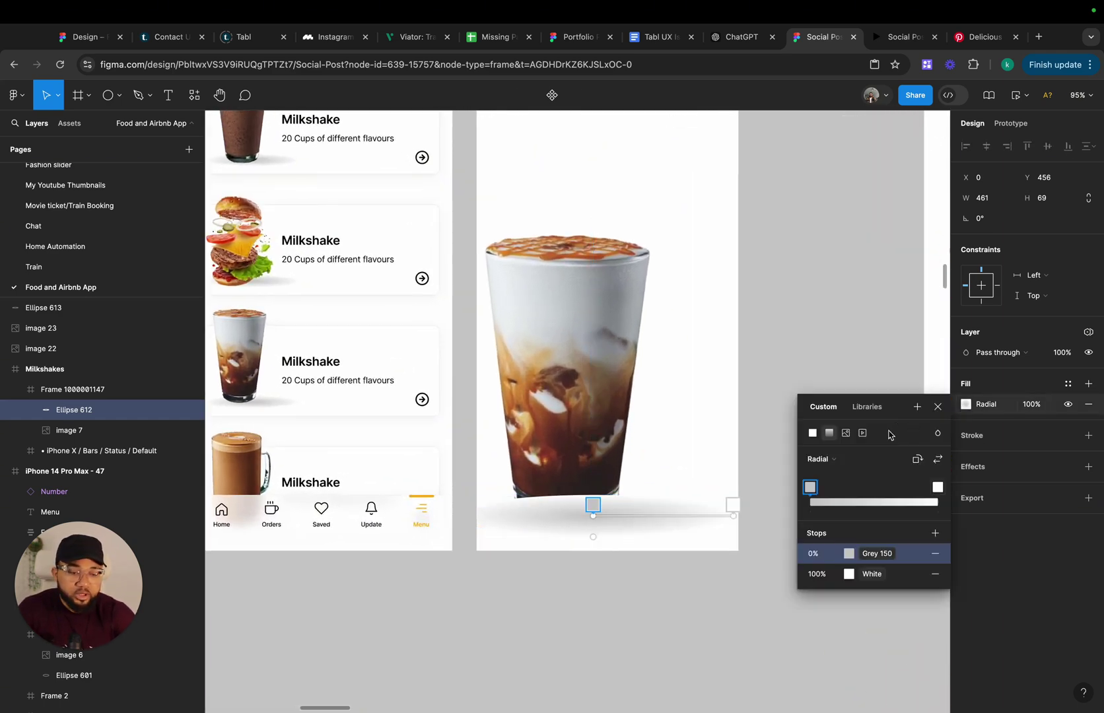
click(818, 574)
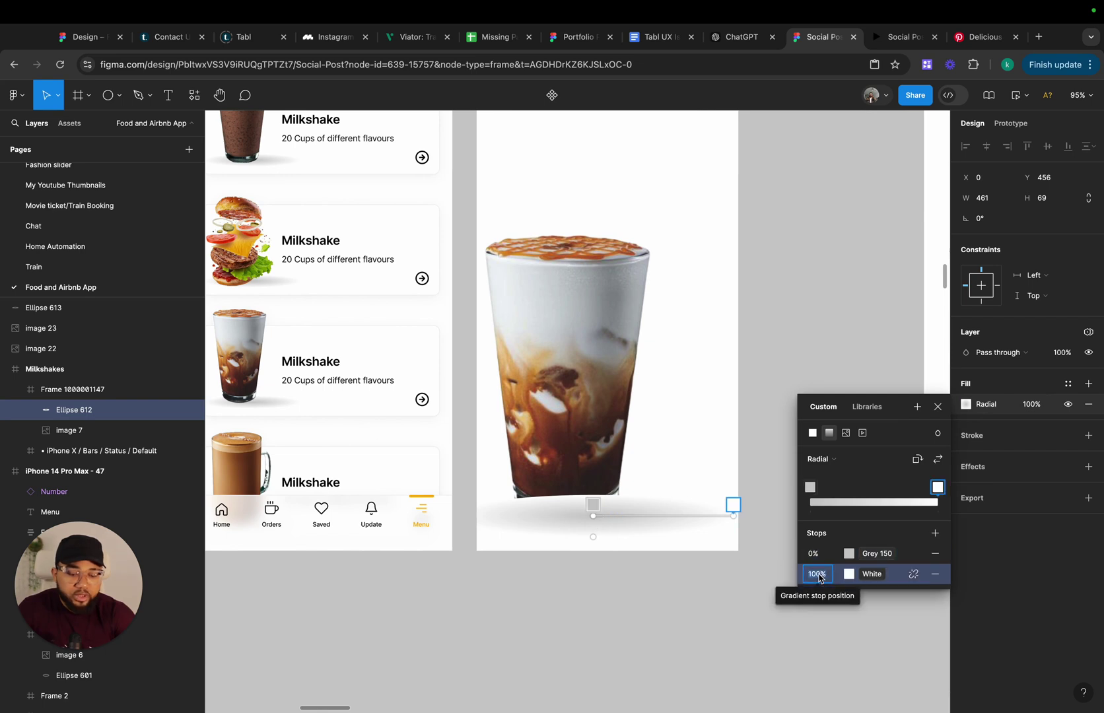
text(0)
key(Return)
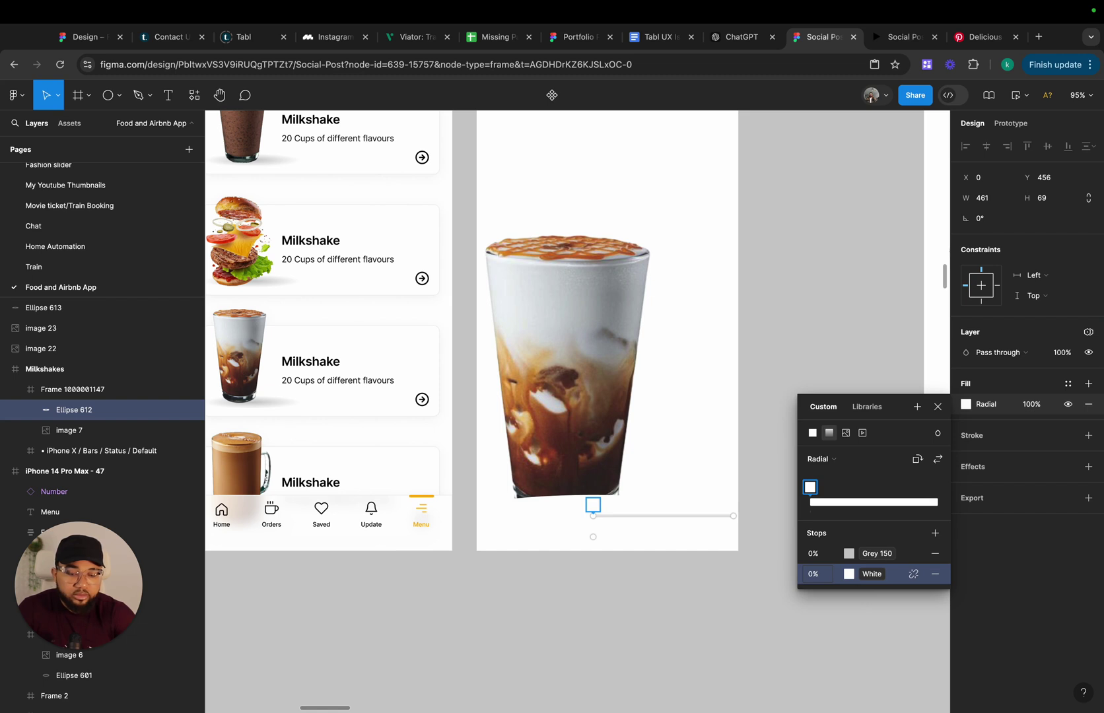
key(ctrl+z)
key(Escape)
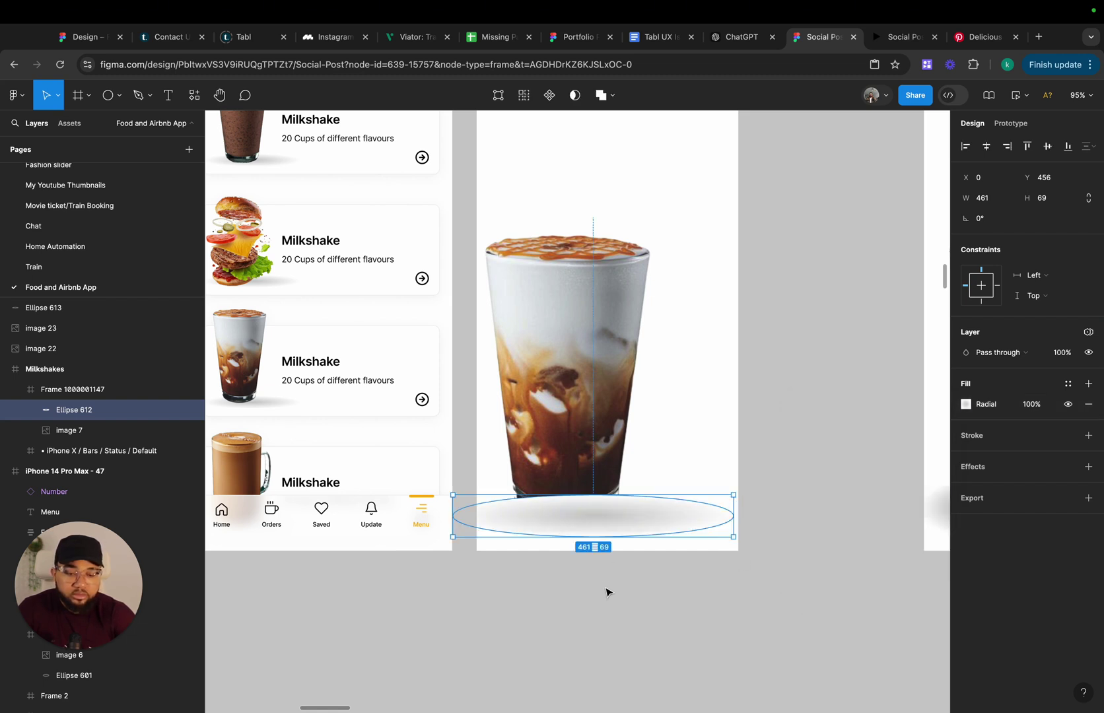
Detach both colour styles from the shadow ellipse's gradient stops and set the white outer stop's opacity to 0%
click(966, 404)
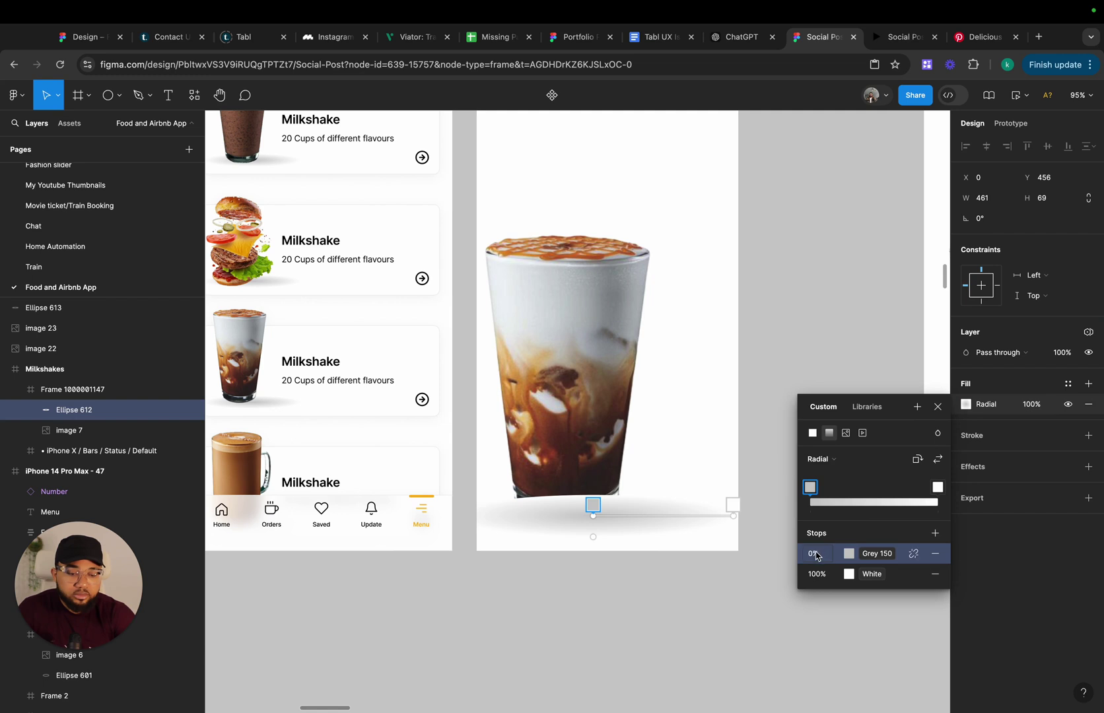
click(916, 573)
click(917, 555)
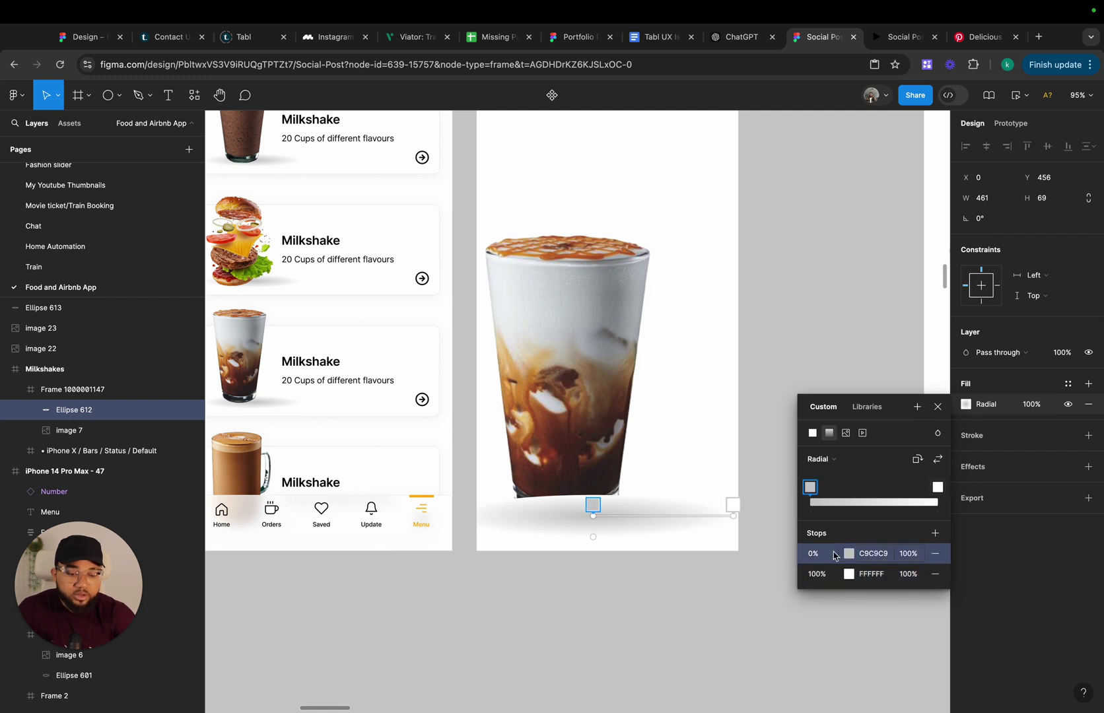
click(849, 554)
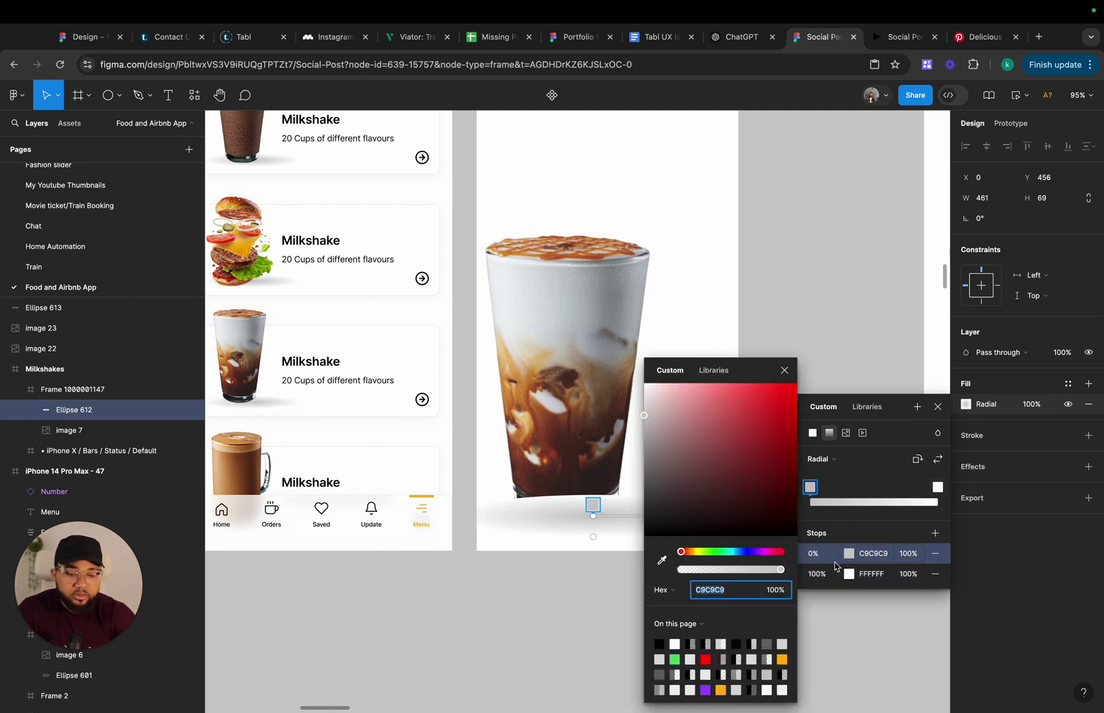
drag(783, 569, 632, 572)
click(848, 574)
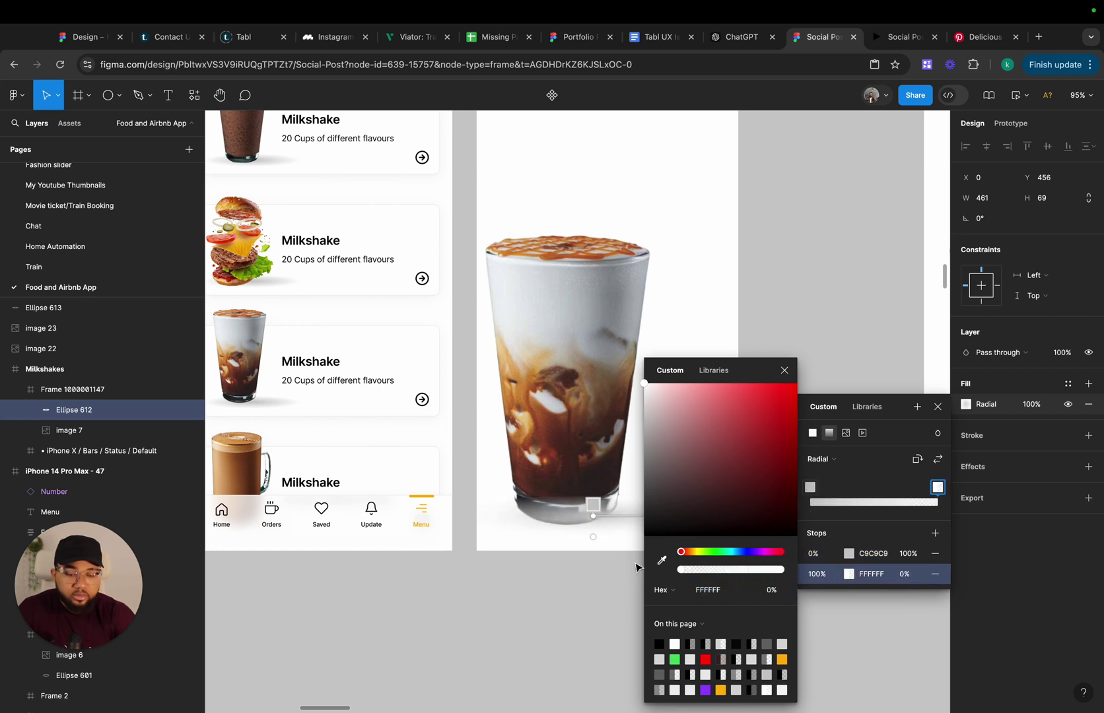
click(783, 372)
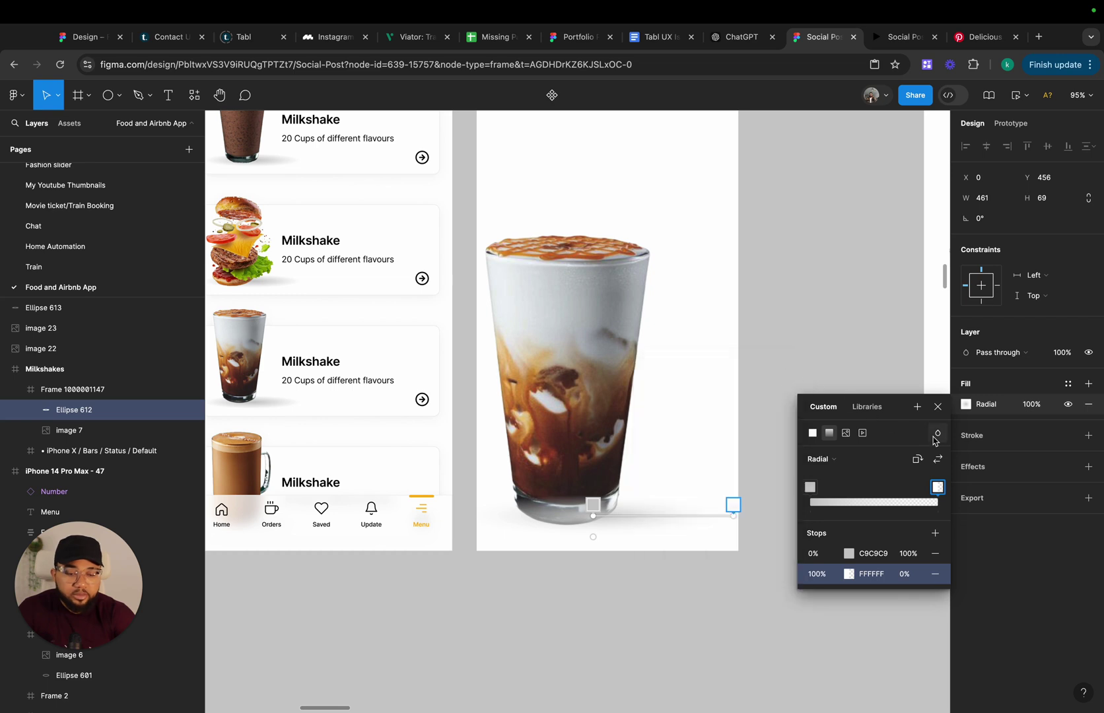
Darken the inner stop of the shadow ellipse's radial gradient to 8C8C8C
click(850, 554)
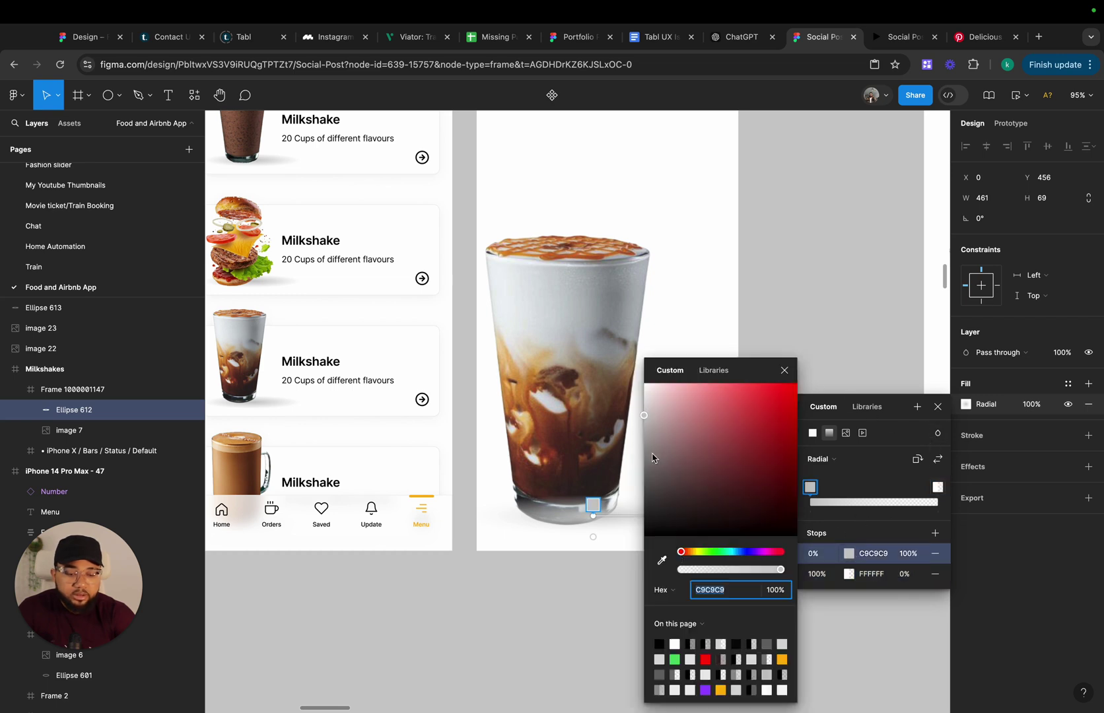
drag(648, 421, 638, 457)
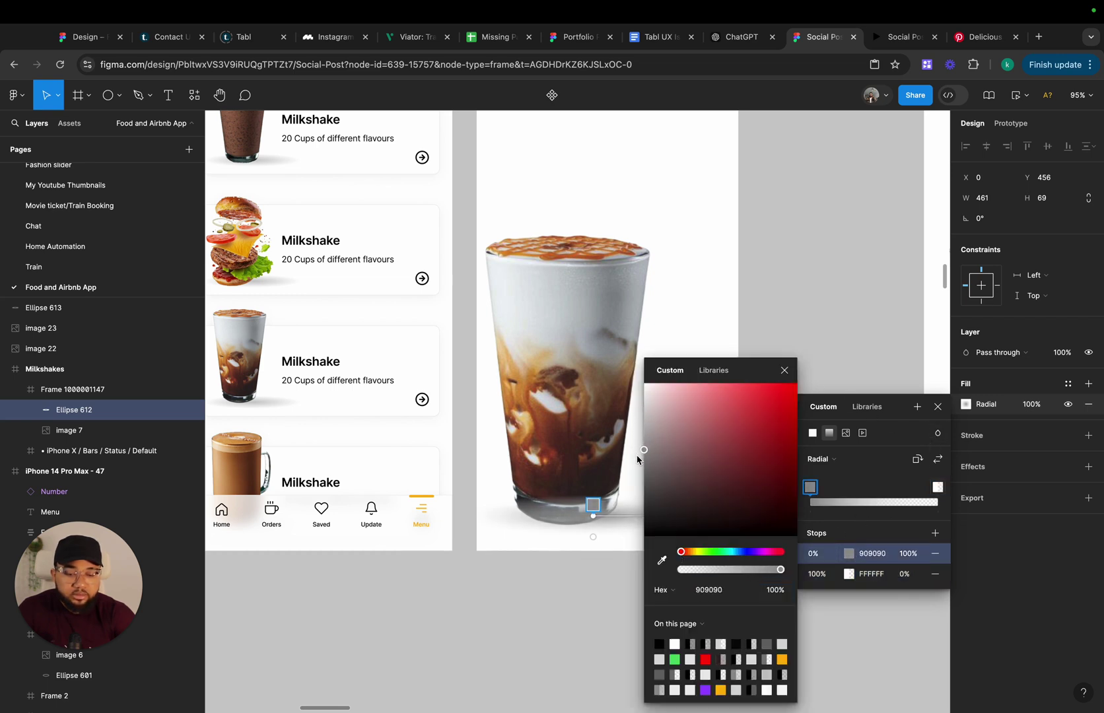
click(785, 371)
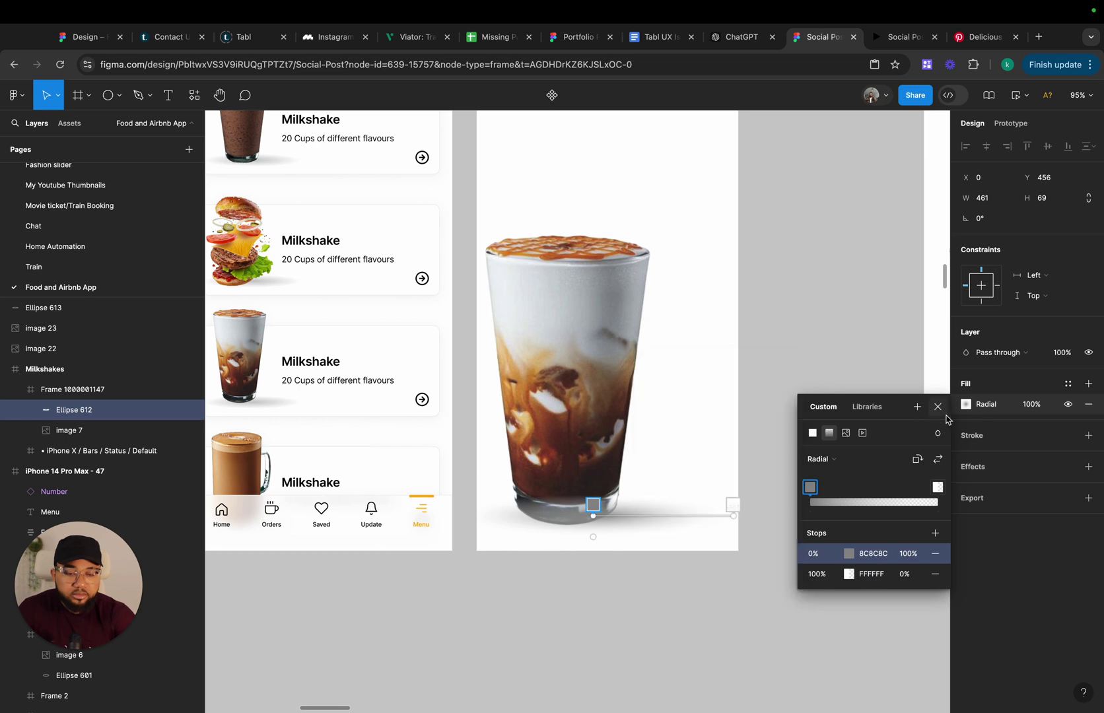
click(938, 407)
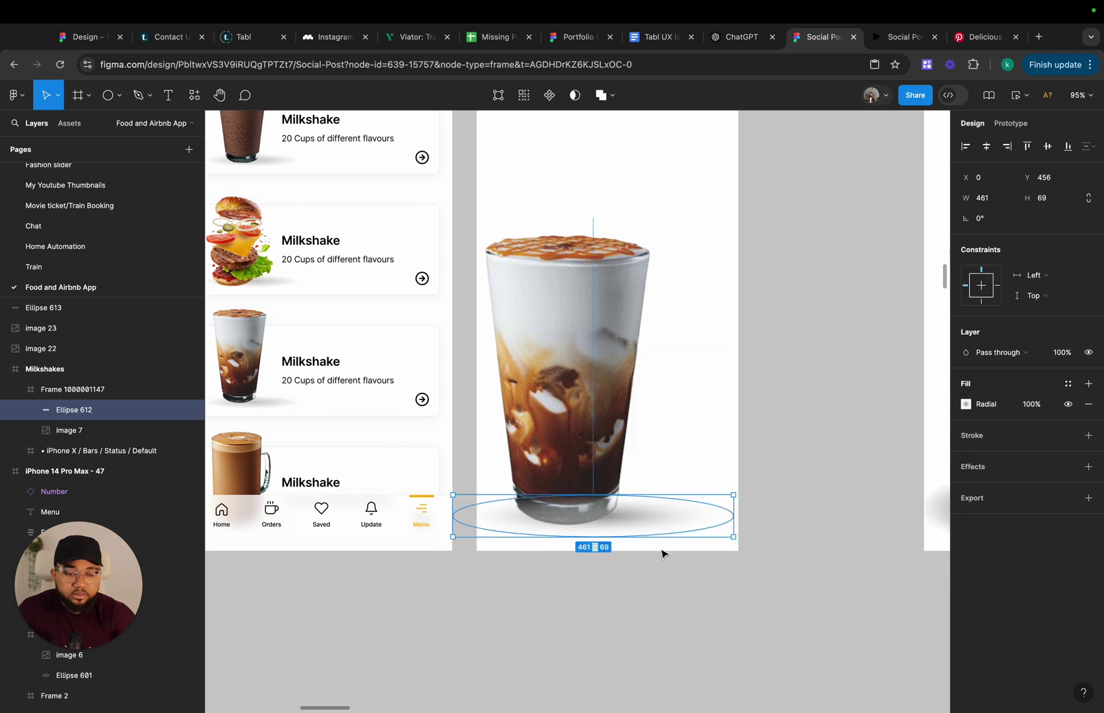
Send the shadow ellipse behind the layered coffee image inside its frame
key(super+bracketleft)
click(641, 593)
scroll(642, 601, down, 5)
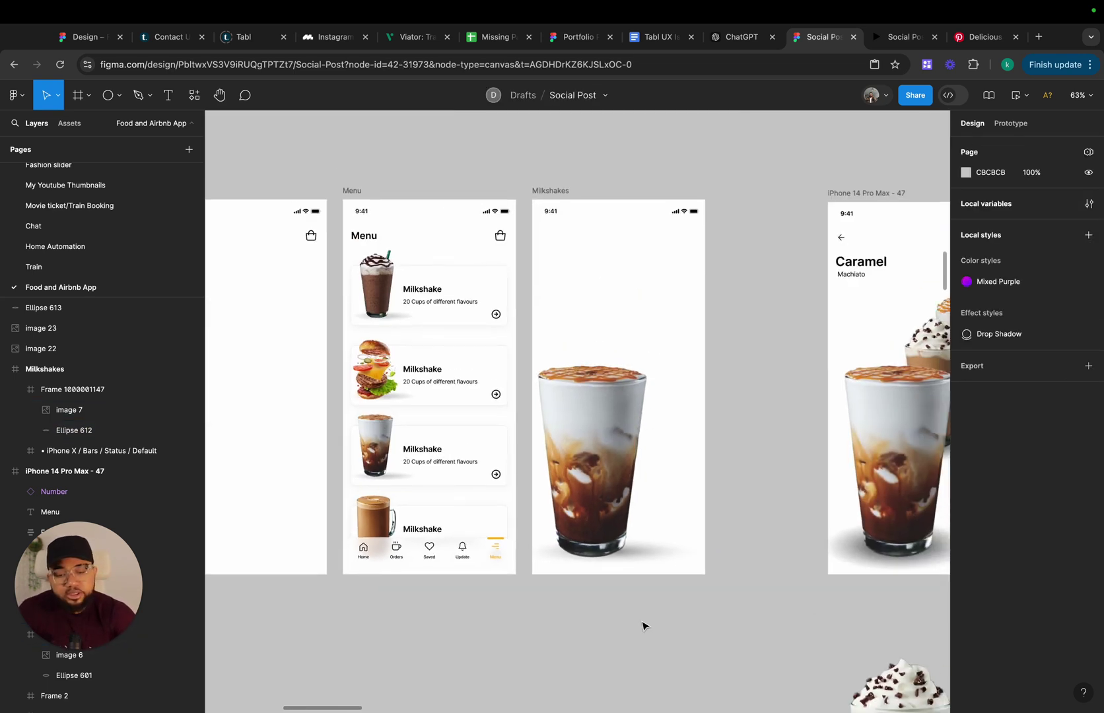
Increase the height of the layered coffee's shadow ellipse to 79
scroll(643, 624, down, 3)
scroll(544, 509, up, 6)
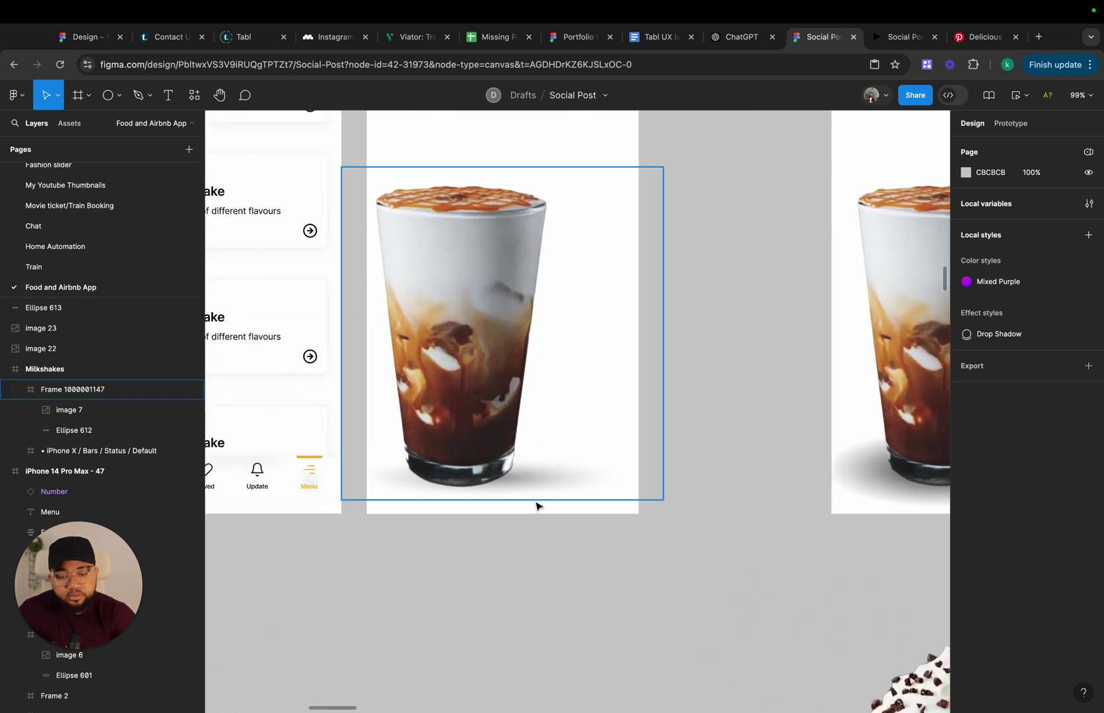
click(540, 500)
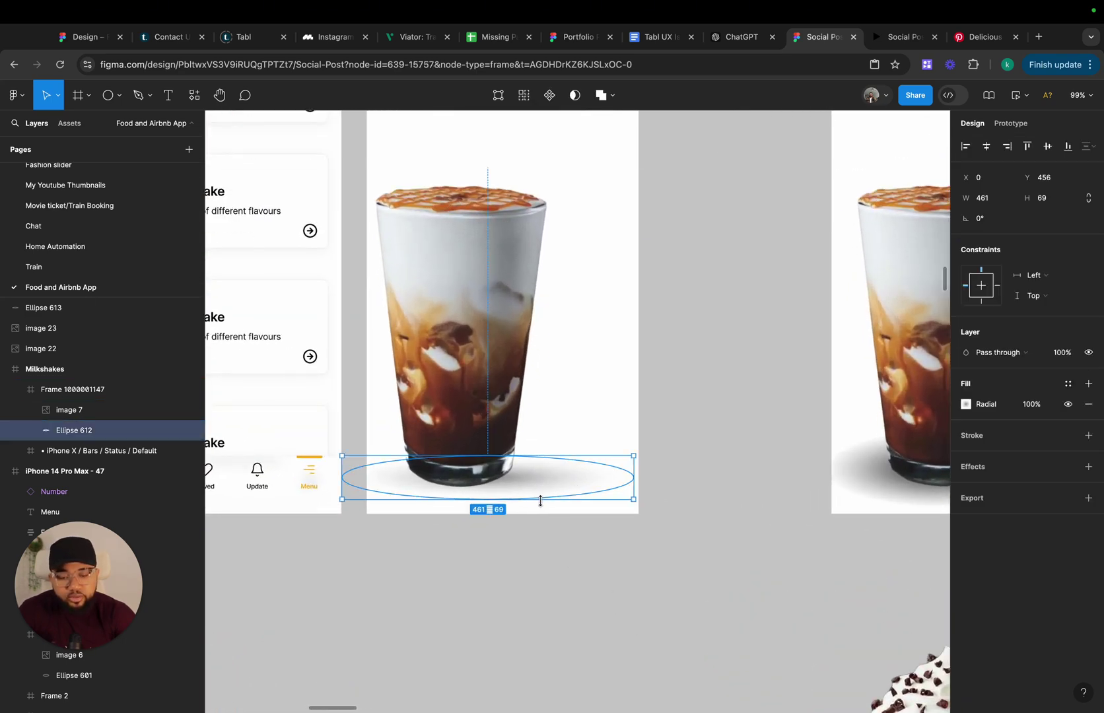
drag(540, 503, 539, 506)
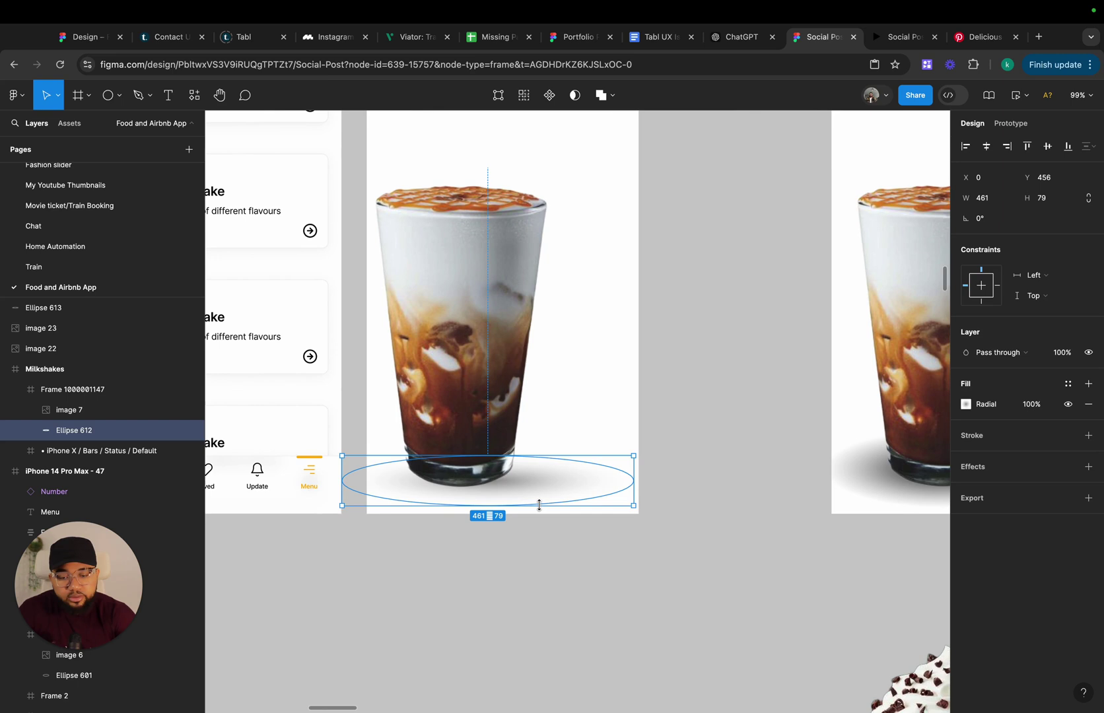
click(540, 560)
Place a copy of the Milkshakes screen's shadow ellipse under the larger caramel-drizzled drink on the canvas
scroll(540, 560, down, 5)
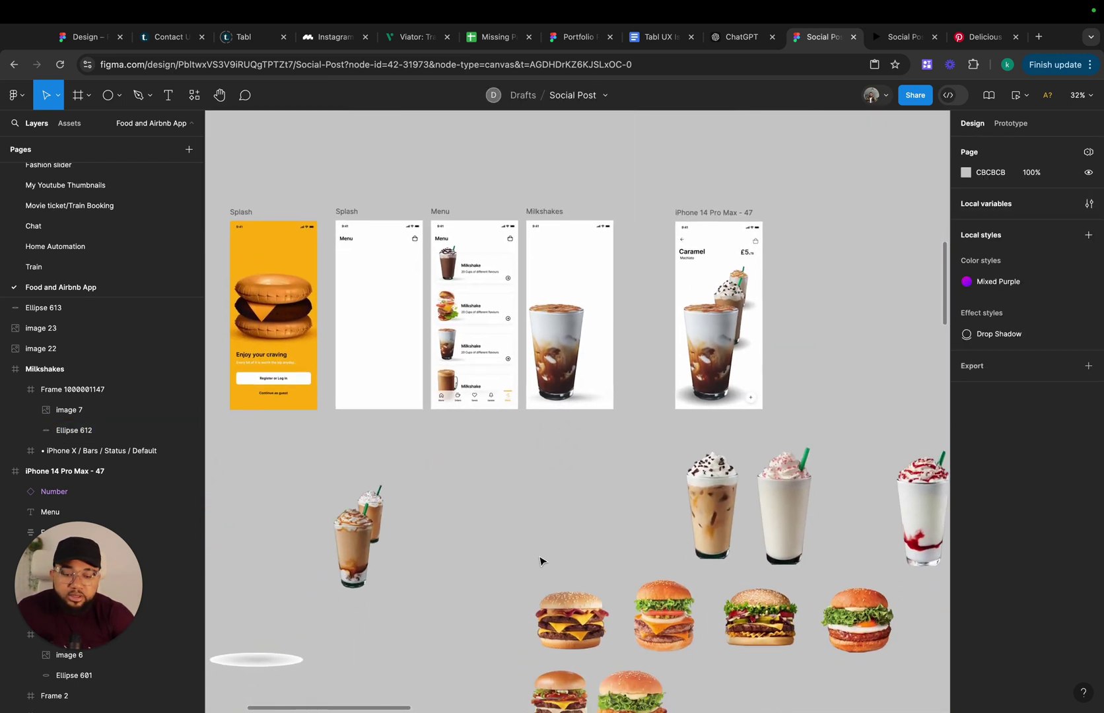
scroll(552, 444, down, 1)
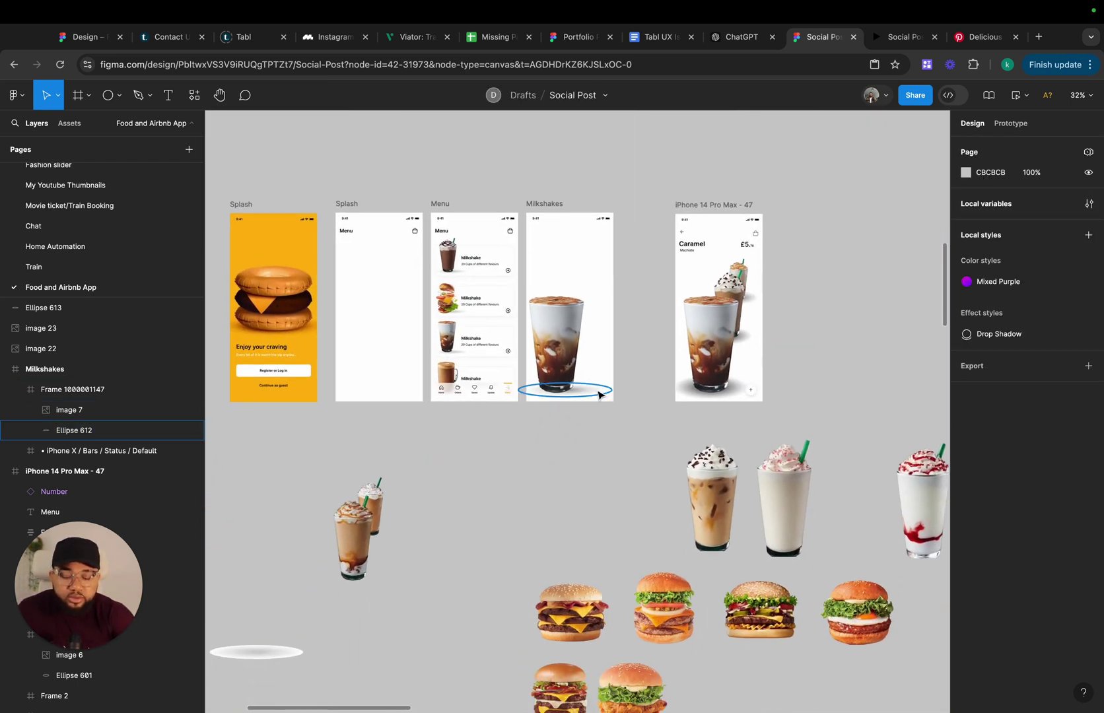
click(602, 396)
key(ctrl+v)
drag(602, 396, 401, 584)
Delete the old 461 × 69 shadow ellipse lying loose on the canvas
scroll(280, 639, down, 3)
scroll(281, 639, left, 3)
click(314, 606)
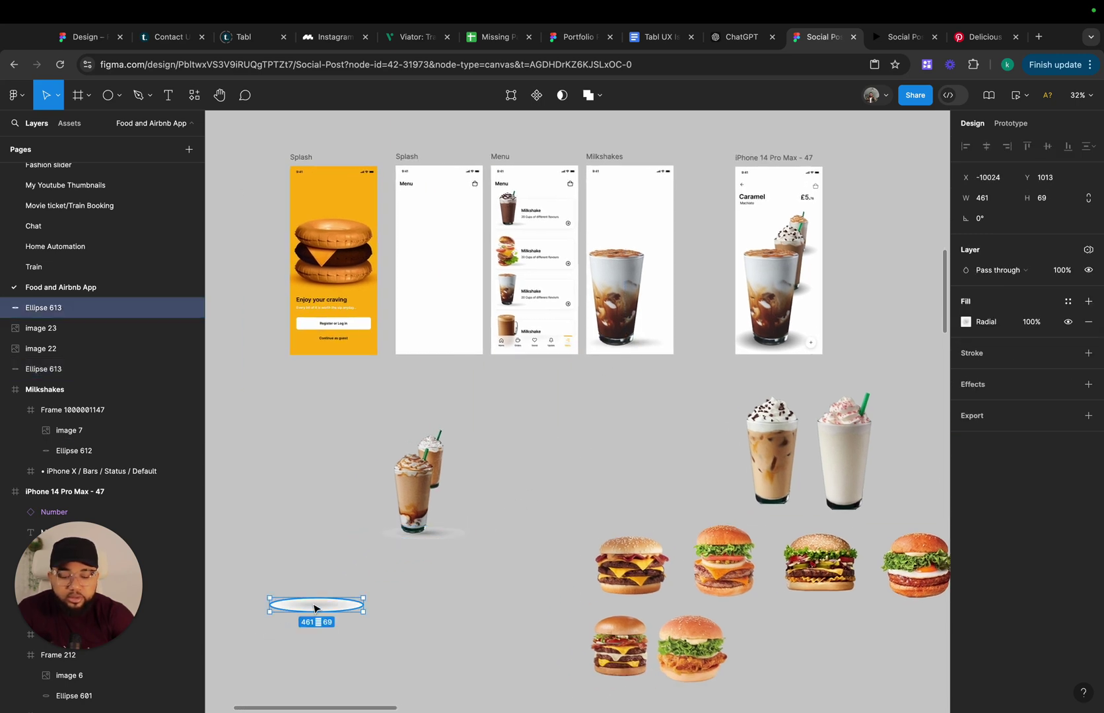
key(Delete)
Wrap the caramel-drizzled drink and its shadow ellipse in a frame and move it clear of the smaller drink
scroll(373, 534, up, 5)
drag(352, 400, 475, 563)
right_click(450, 490)
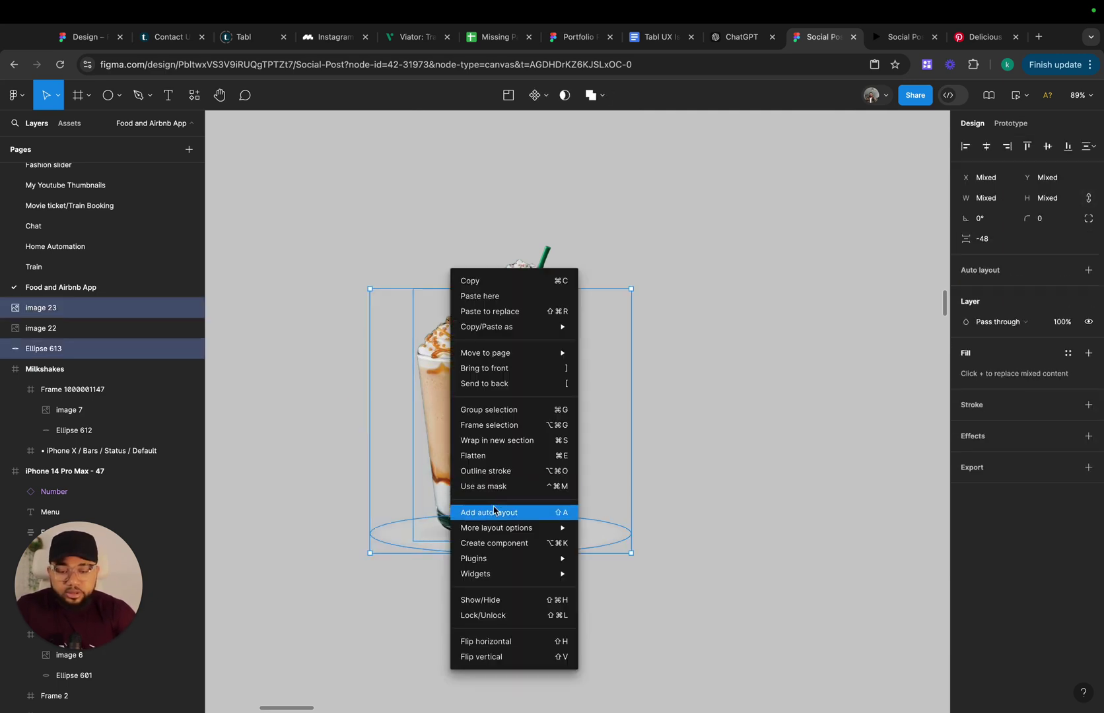
click(489, 424)
drag(470, 470, 244, 573)
Duplicate the caramel-drizzled drink's shadow ellipse and place the copy under the smaller whipped-cream drink
scroll(390, 611, down, 3)
scroll(389, 611, down, 1)
click(369, 488)
key(super+d)
drag(370, 487, 539, 343)
Wrap the smaller whipped-cream drink and its shadow ellipse together in a frame
drag(394, 209, 480, 353)
right_click(445, 305)
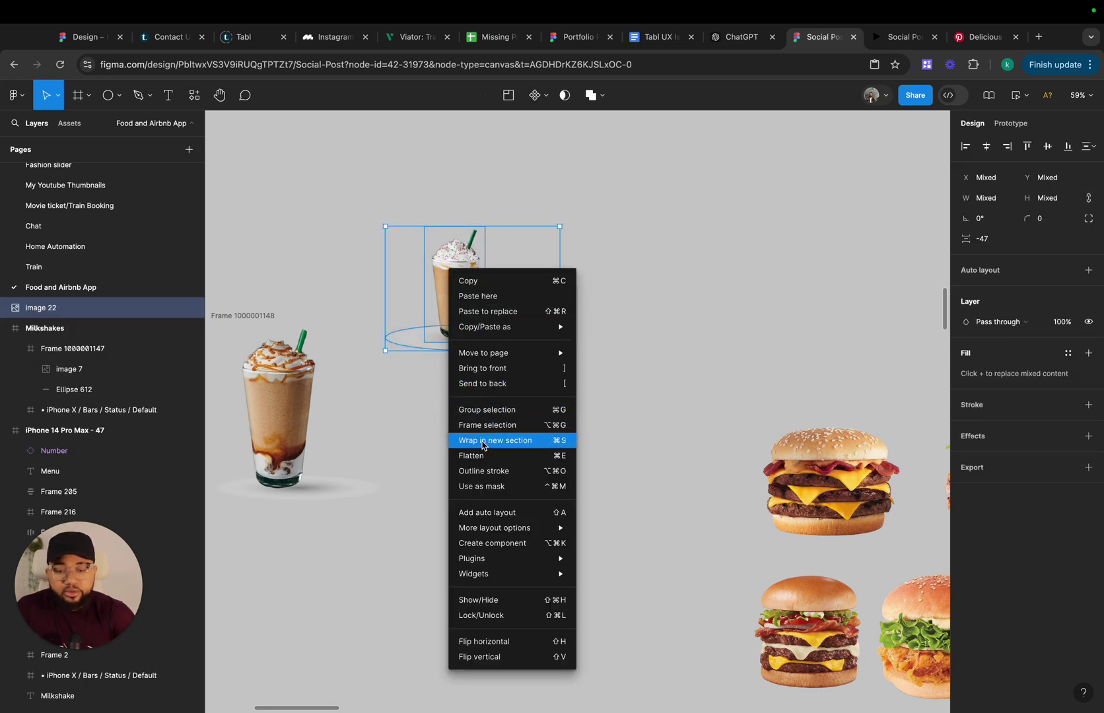
click(524, 454)
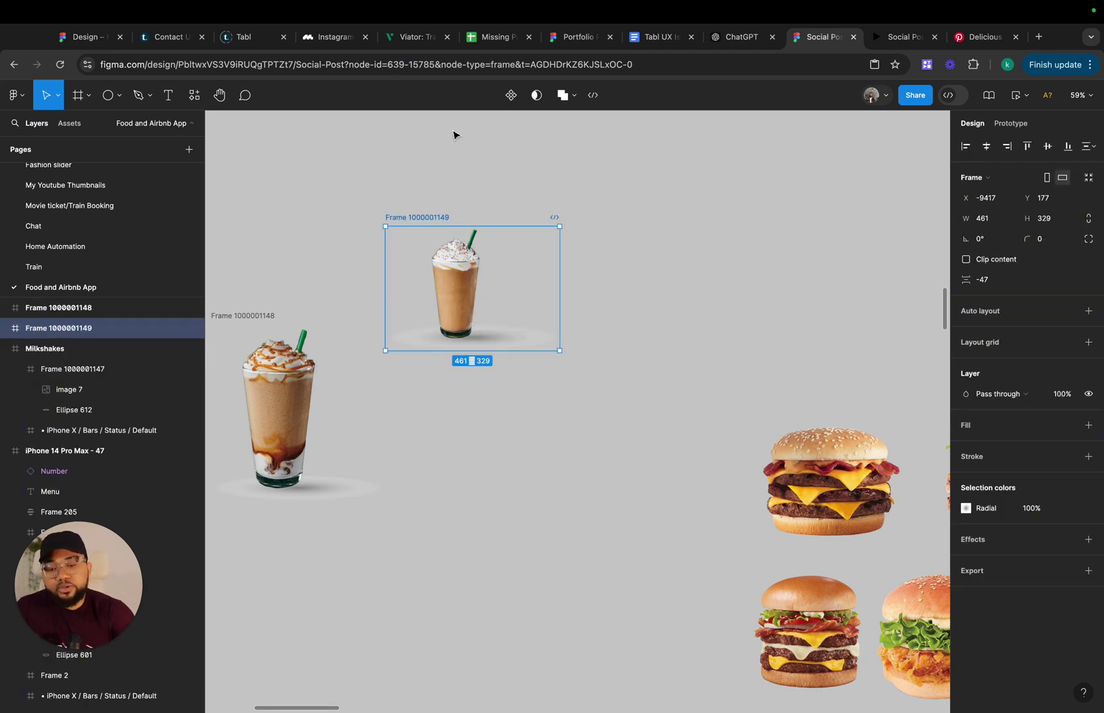
Move the framed caramel-drizzled drink to X 73, Y 322 and the framed whipped-cream drink to X 180, Y 226 in the Milkshakes screen
scroll(421, 191, down, 5)
drag(336, 254, 542, 321)
scroll(602, 288, up, 5)
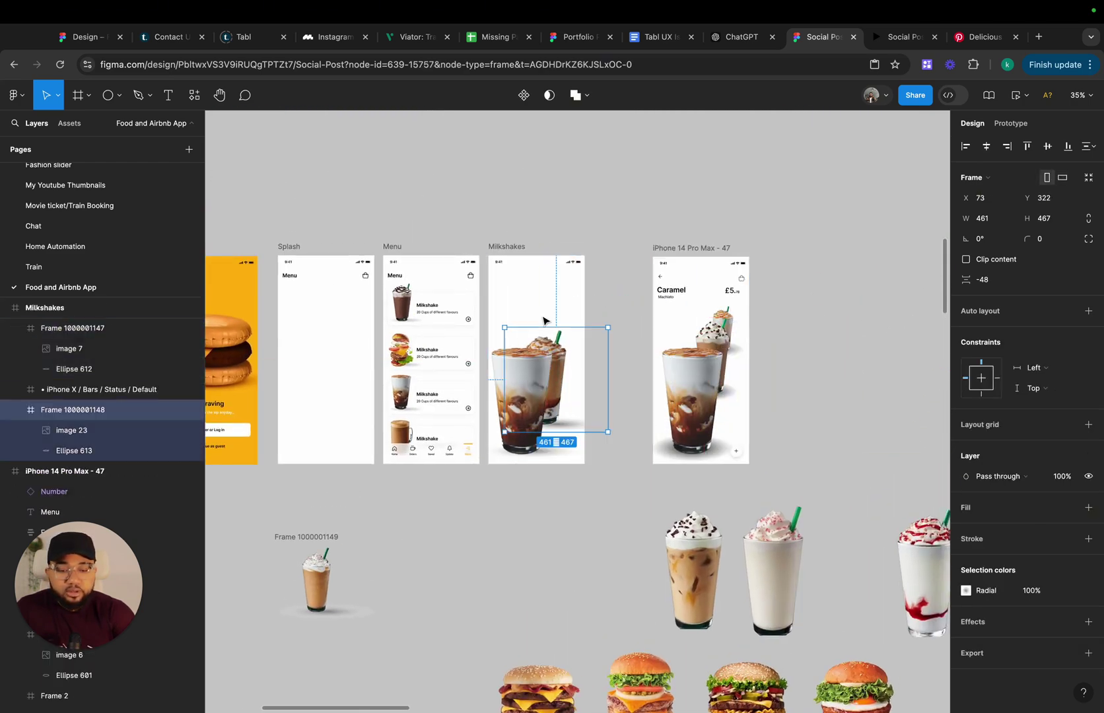
drag(274, 544, 535, 298)
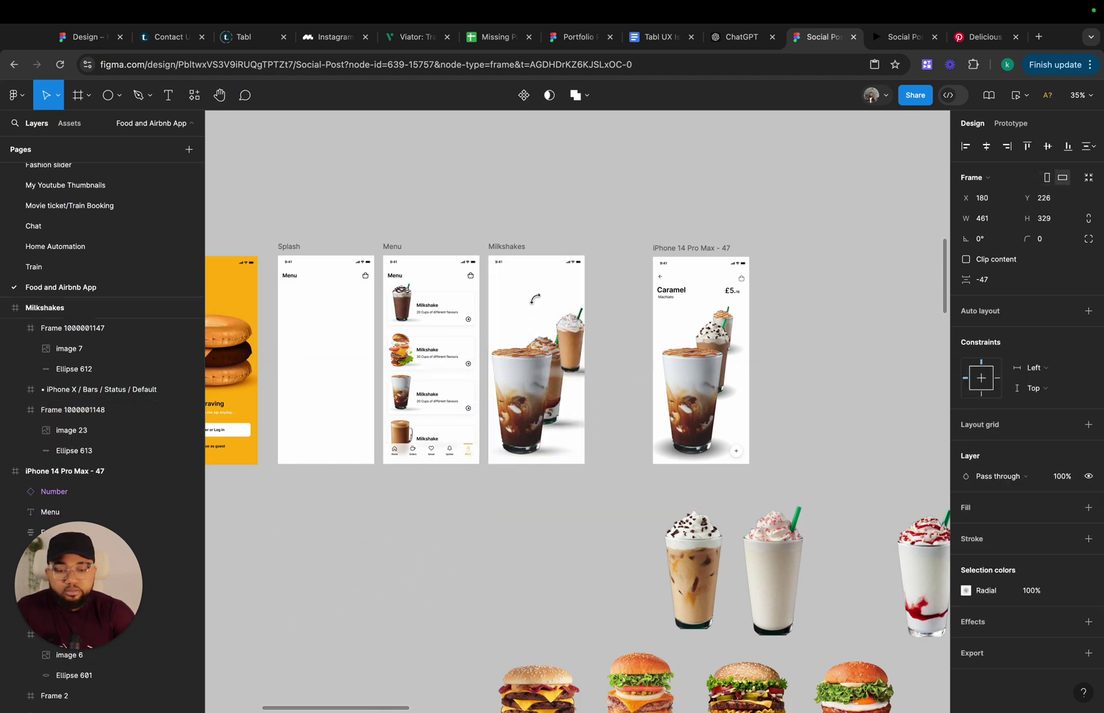
Reposition the caramel-drizzled drink's frame to X 73, Y 257 and the whipped-cream drink's frame to X 162, Y 200
scroll(544, 305, up, 5)
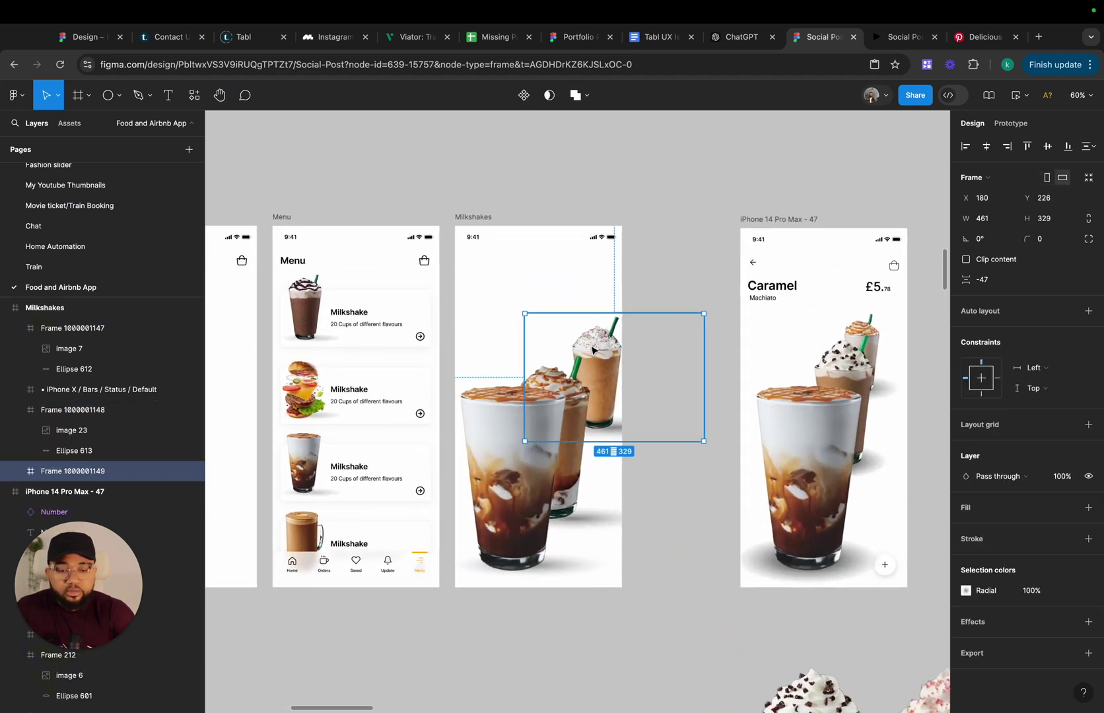
drag(632, 315, 615, 309)
drag(466, 368, 466, 334)
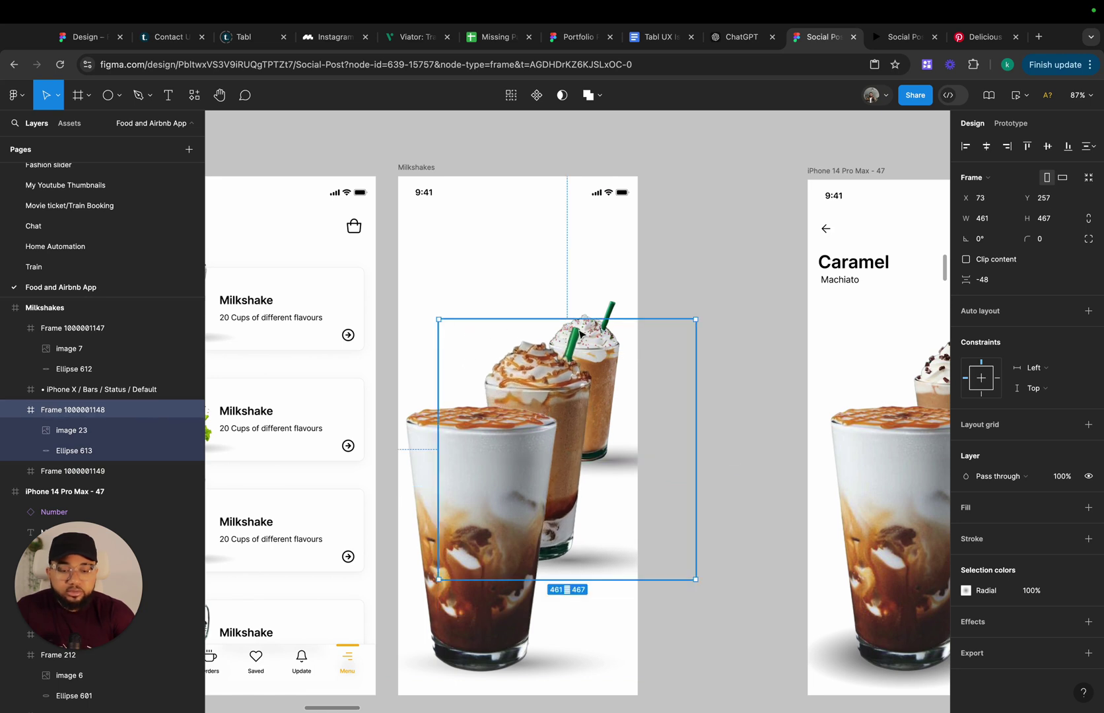
click(610, 315)
drag(612, 311, 621, 302)
Shift the framed layered coffee slightly upward in the Milkshakes screen
click(465, 360)
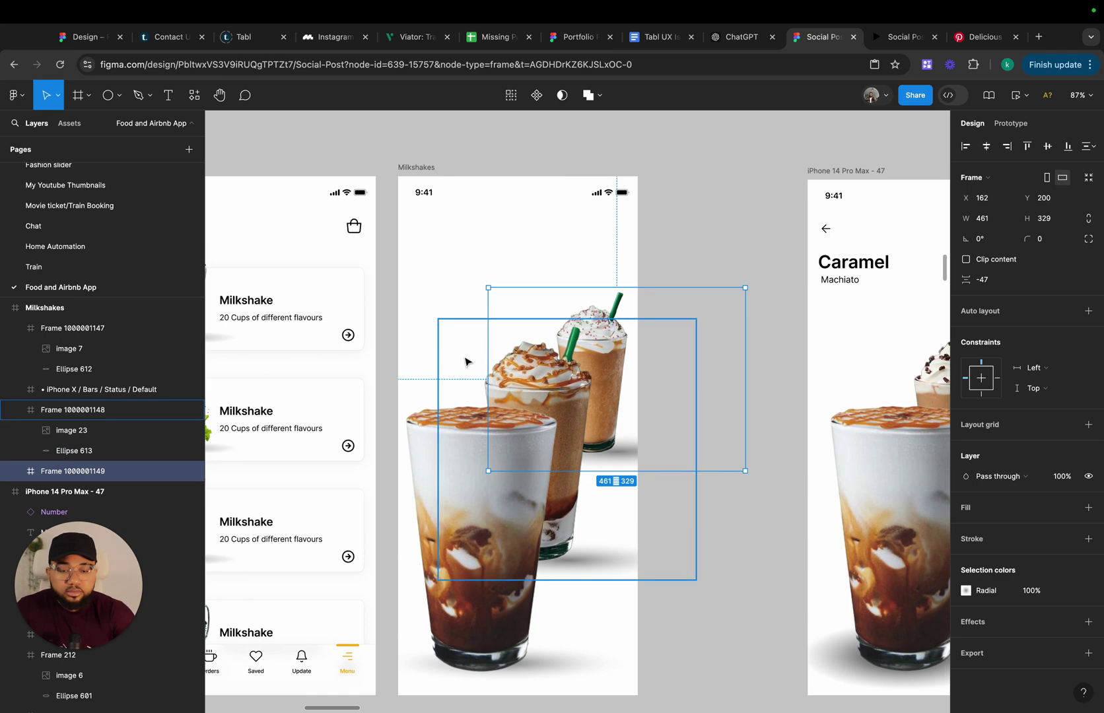
click(433, 447)
drag(428, 456, 427, 448)
click(754, 571)
Examine the size and styling of the round plus button on the Caramel reference screen
scroll(738, 569, down, 5)
scroll(737, 569, down, 3)
scroll(736, 569, right, 1)
scroll(718, 556, up, 1)
scroll(717, 556, up, 3)
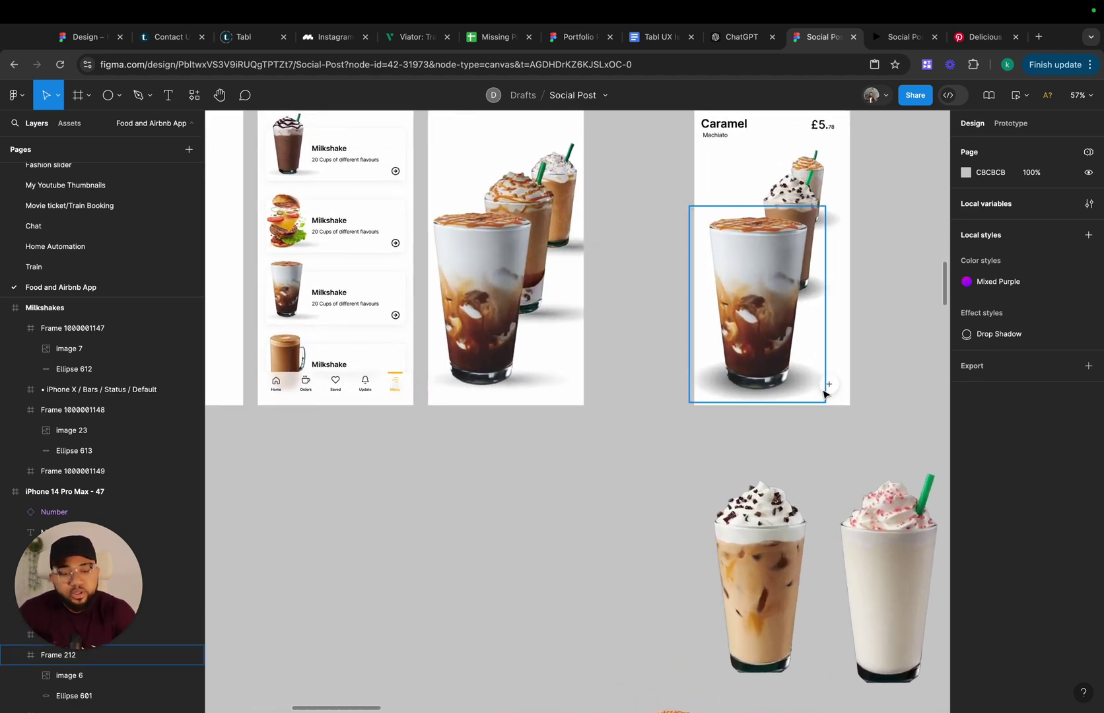
click(837, 390)
scroll(837, 389, up, 5)
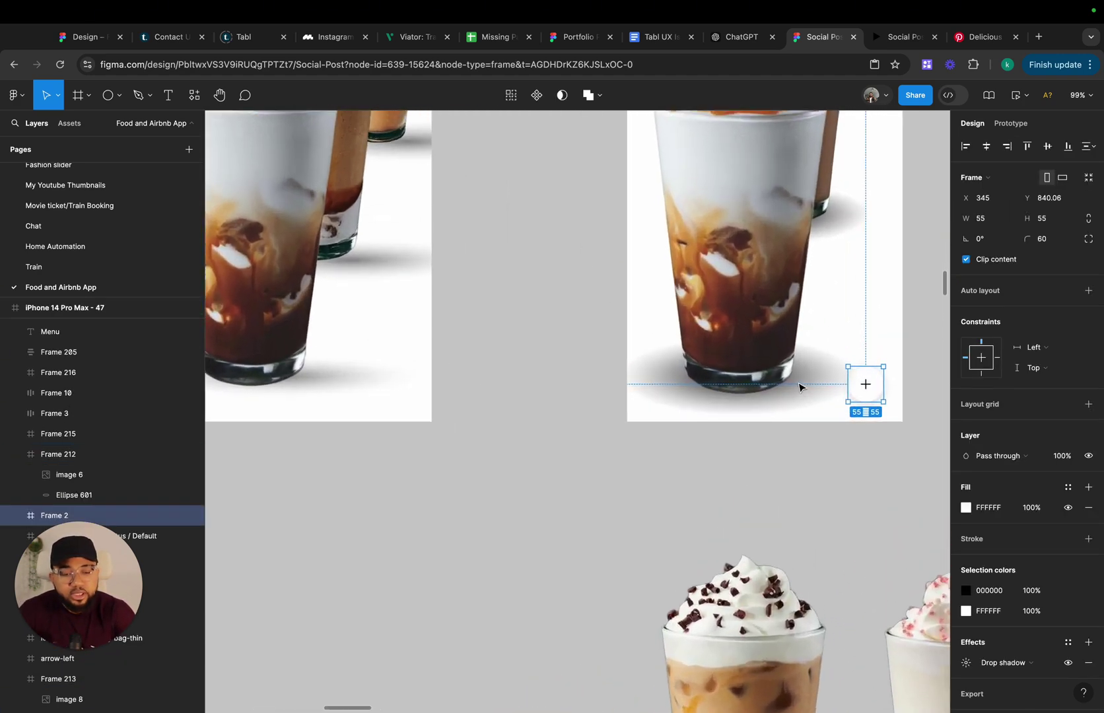
Insert a plus icon from the Feather Icons plugin and move it beside the Milkshakes screen at about X -7948, Y -201
click(414, 490)
right_click(414, 490)
mouse_move(475, 592)
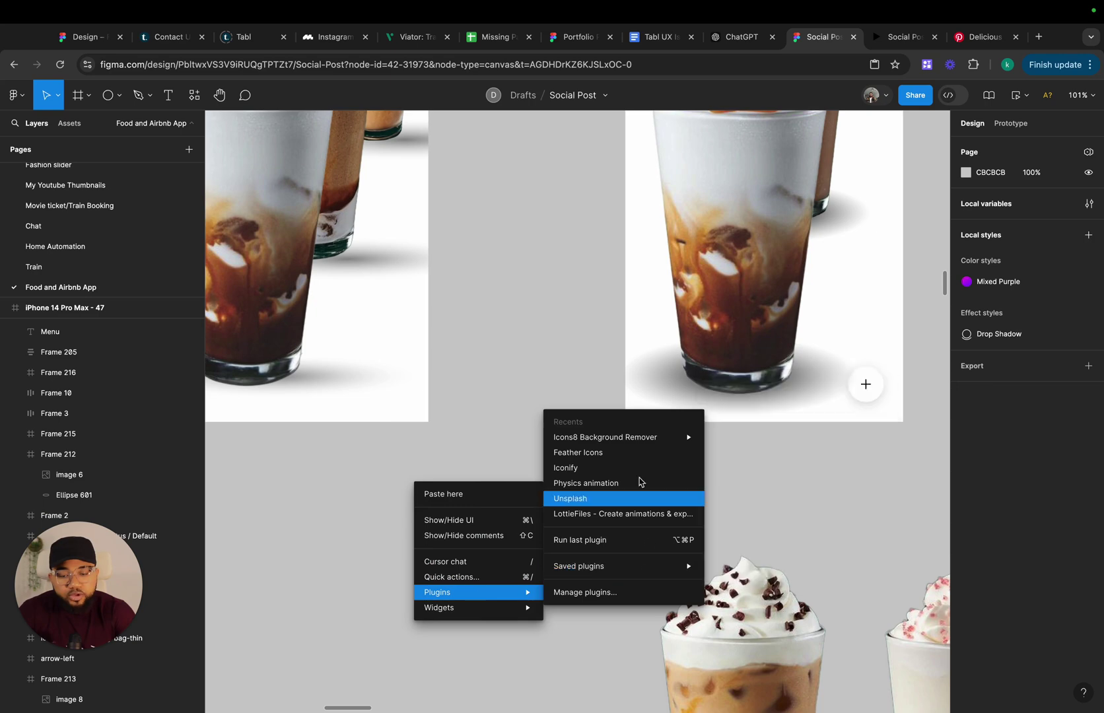
click(600, 453)
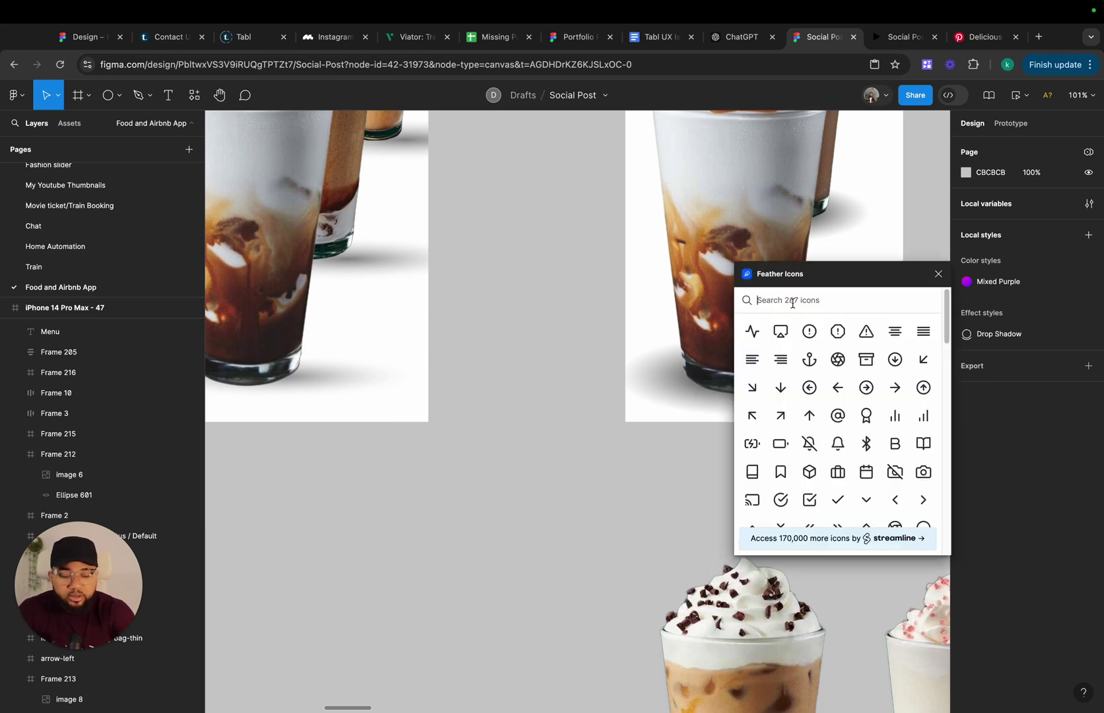
text(plu)
click(812, 331)
click(937, 273)
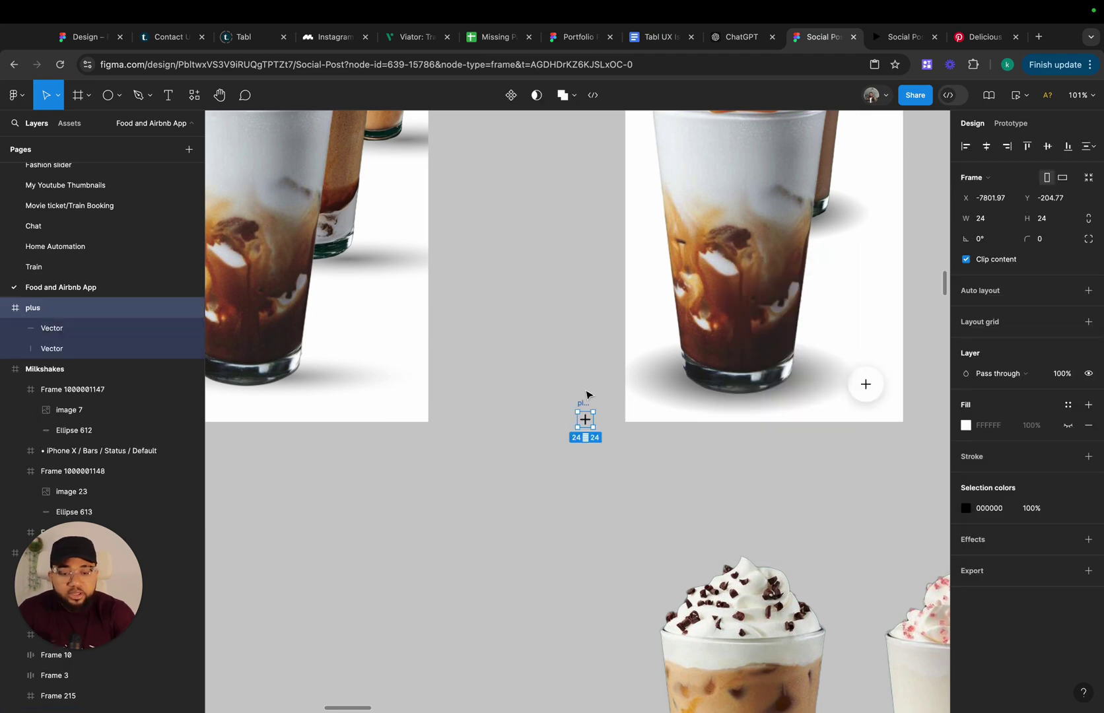
drag(580, 405, 488, 408)
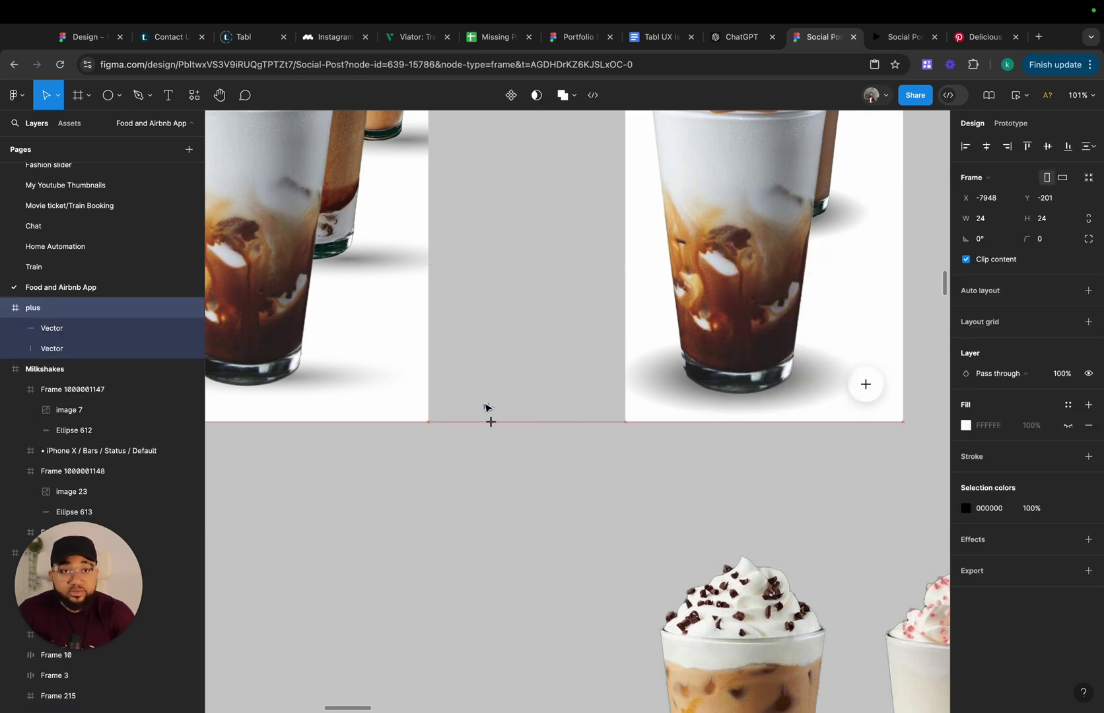
Wrap the plus icon in an auto layout frame with 20 horizontal and 20 vertical padding
right_click(486, 408)
click(505, 416)
key(shift+a)
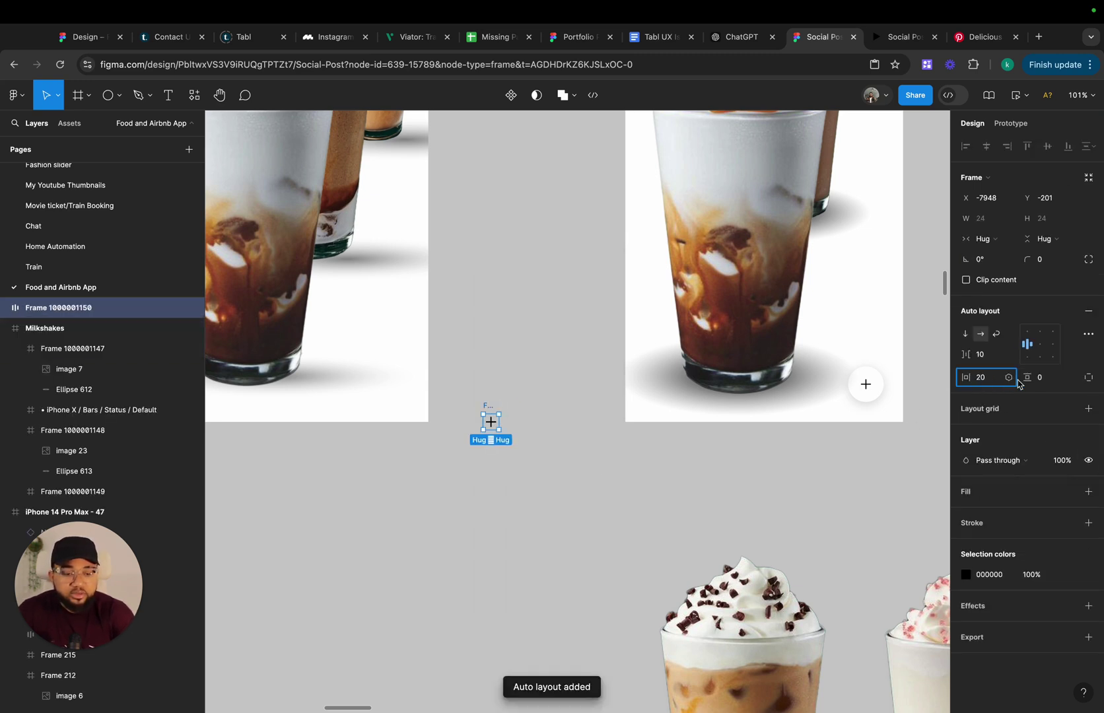
click(1054, 379)
key(Return)
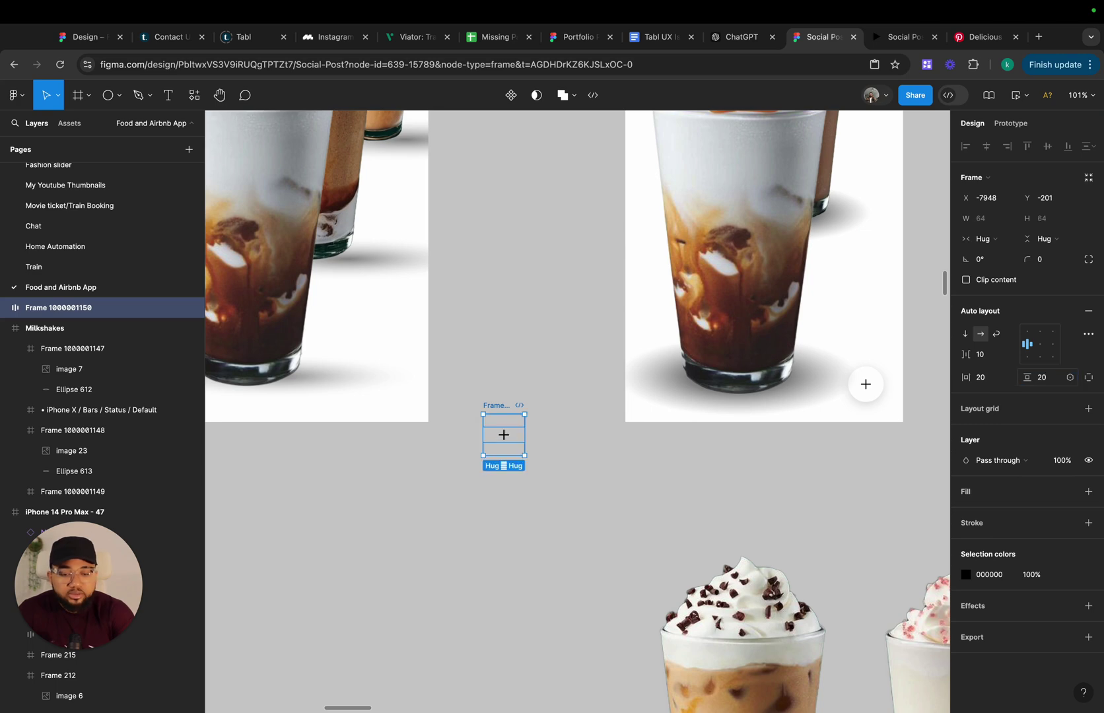
Fill the plus icon's auto layout frame with the White library colour and set its corner radius to 60
click(1069, 491)
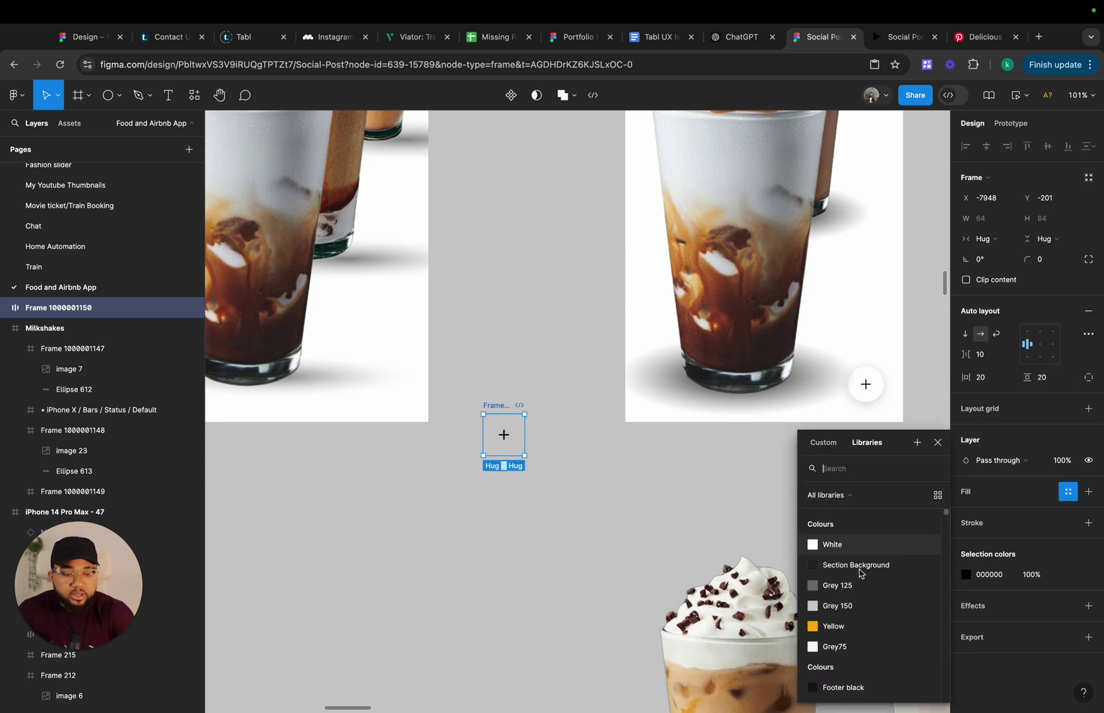
click(833, 544)
click(1043, 264)
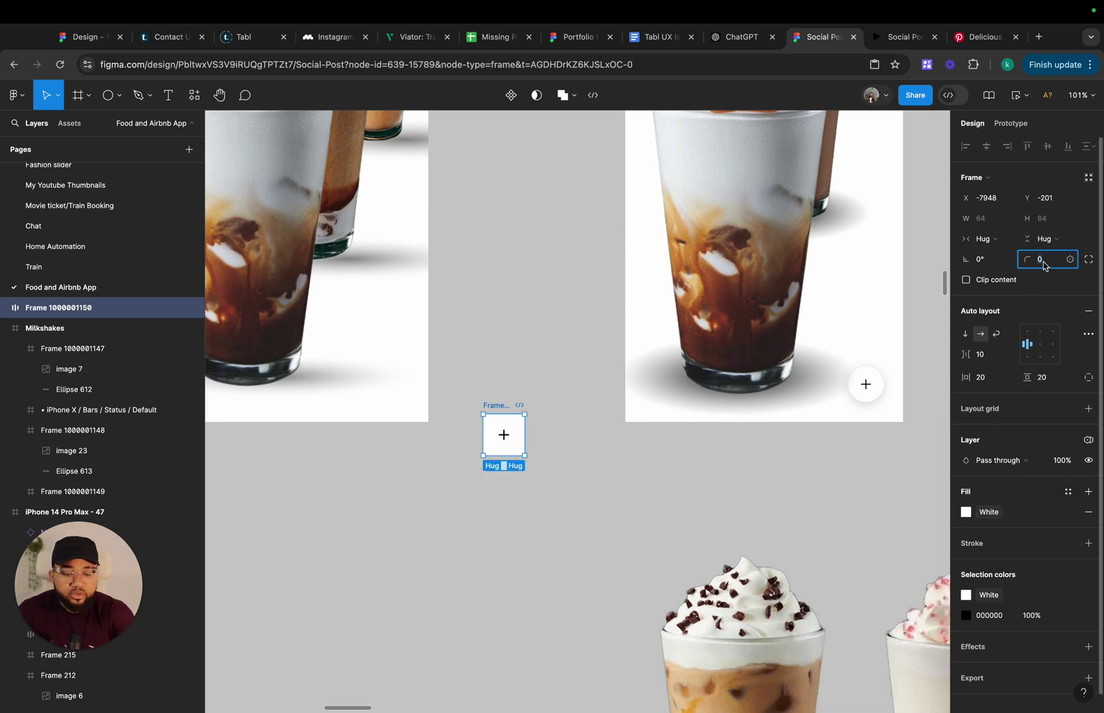
text(60)
key(Return)
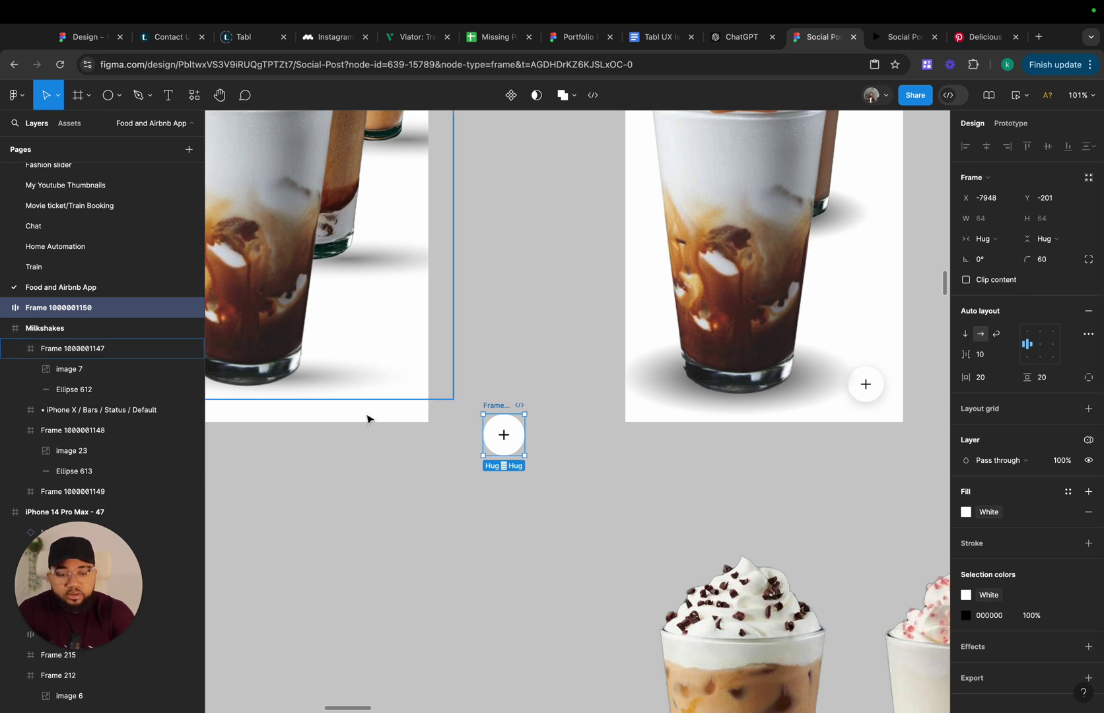
Resize the plus icon inside the round button to 32 by 32 with locked proportions
scroll(503, 447, up, 3)
double_click(506, 435)
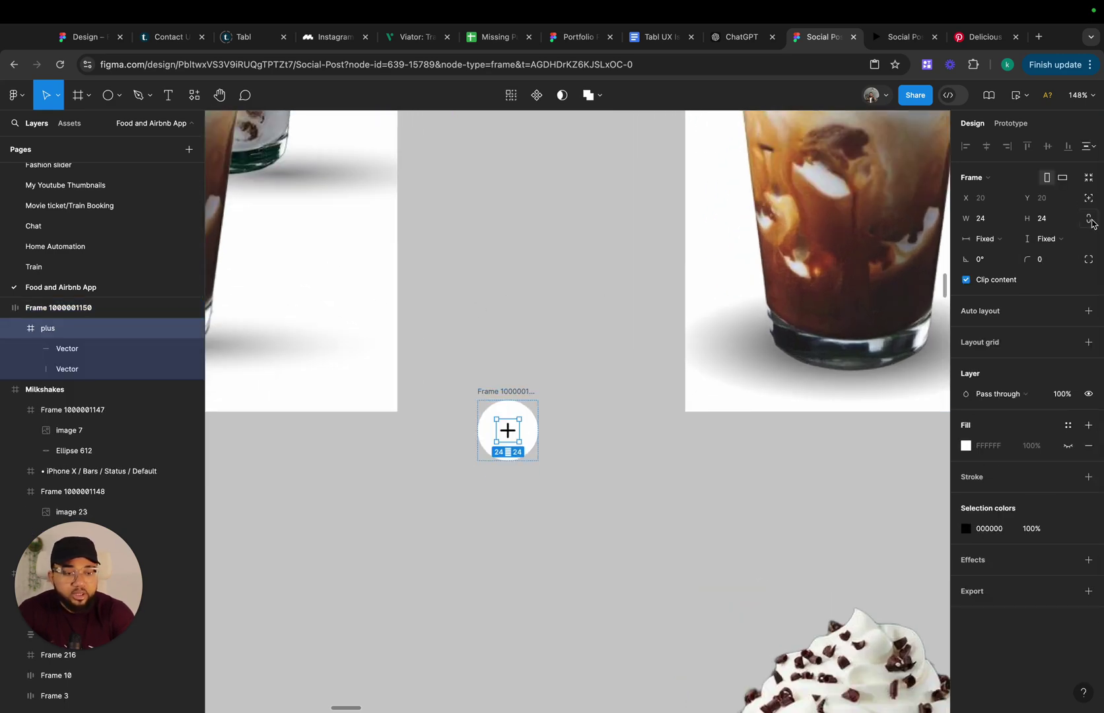
click(1049, 219)
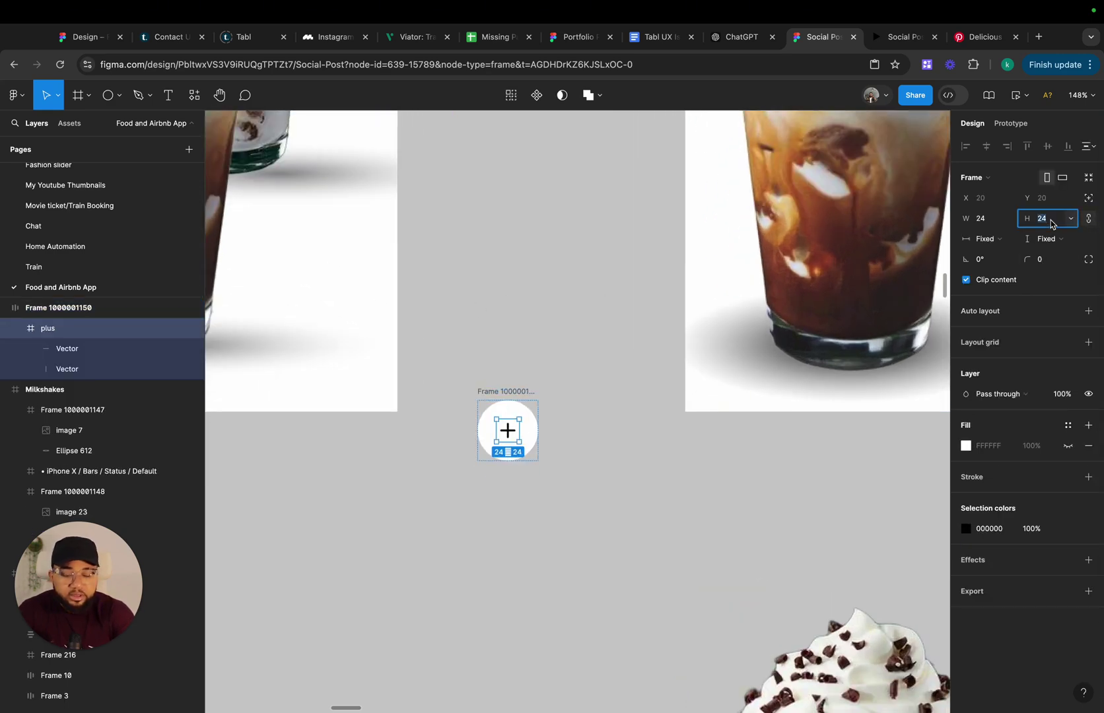
key(Return)
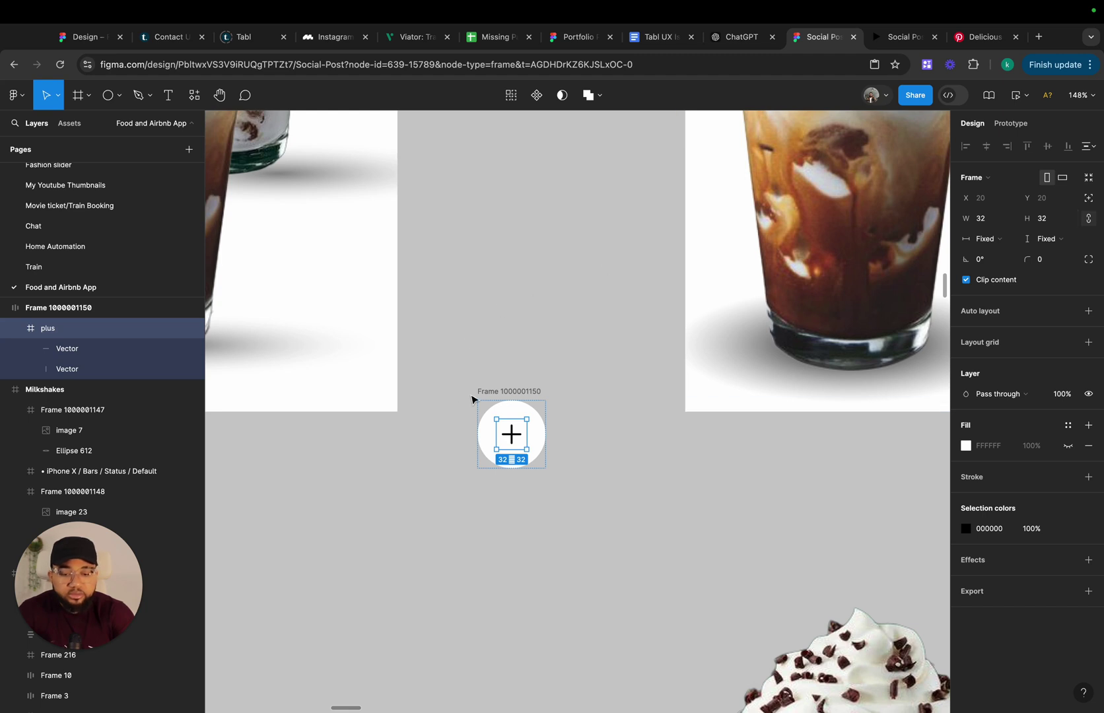
Move the round plus button into the Milkshakes screen as its direct child and align it to the screen's bottom and right edges
click(516, 393)
drag(504, 392, 564, 404)
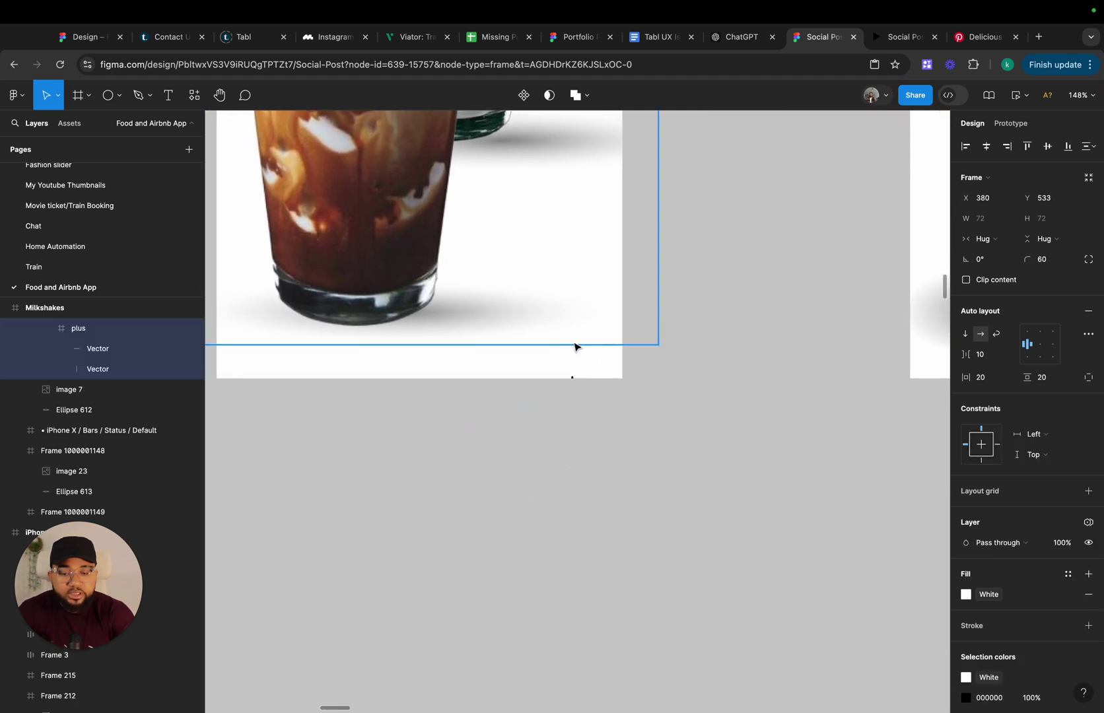
scroll(574, 346, down, 5)
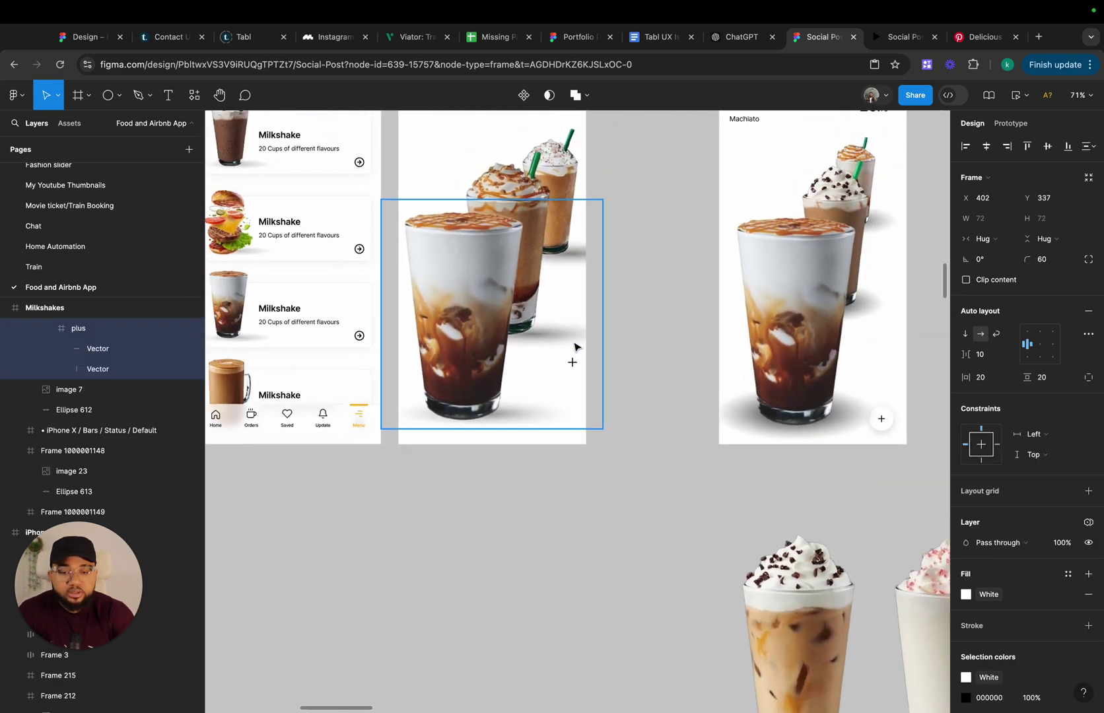
scroll(574, 346, down, 1)
click(577, 437)
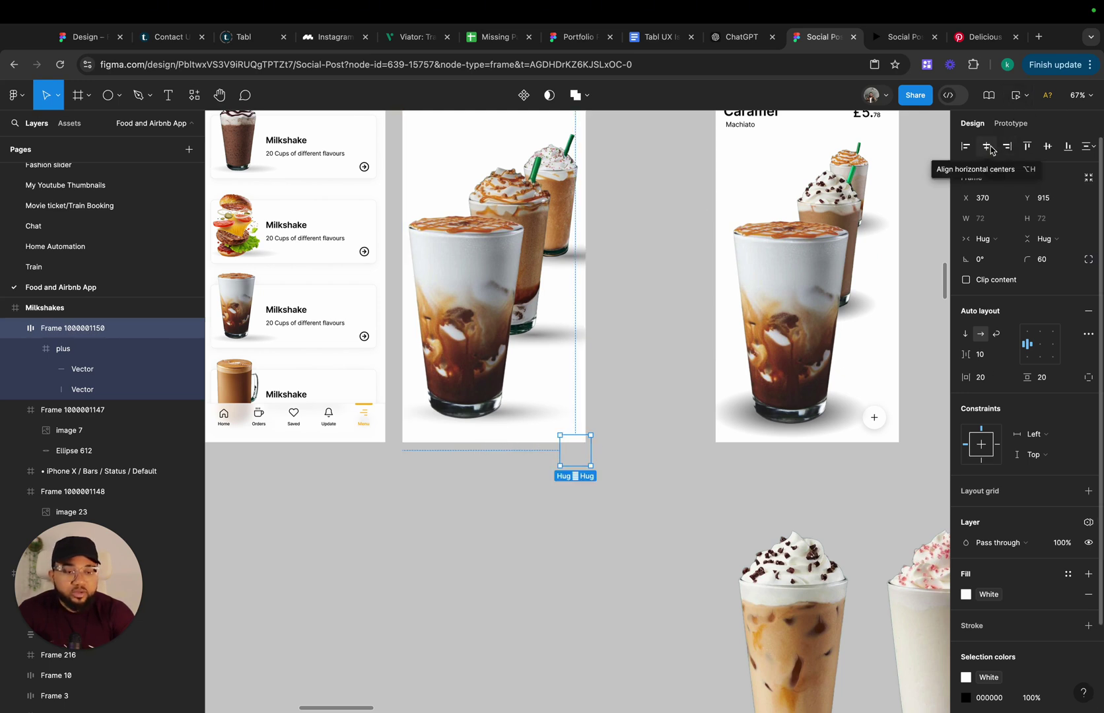
click(1069, 148)
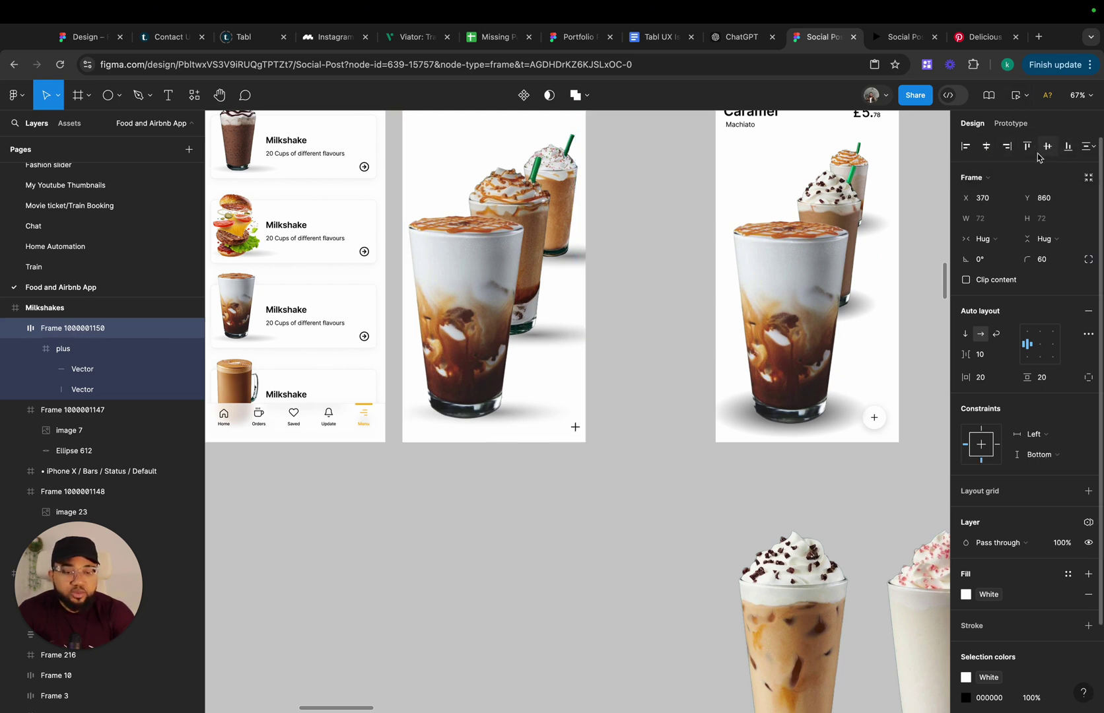
click(1013, 149)
scroll(535, 429, up, 5)
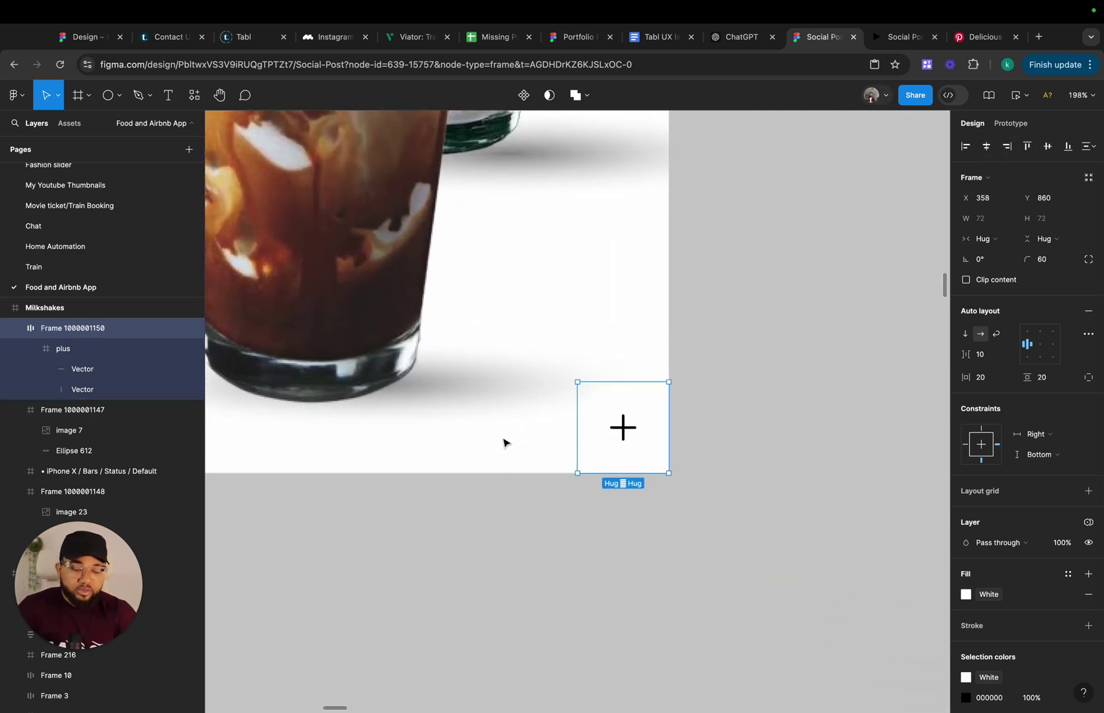
Nudge the plus button up to Y 842 and inward from the right edge of the Milkshakes screen
key(Up)
key(Up)
key(Up)
key(Up)
key(Up)
key(Up)
key(Up)
key(Up)
key(Up)
key(Left)
key(Left)
key(Left)
key(Left)
key(Left)
key(Left)
key(Left)
key(Left)
key(Left)
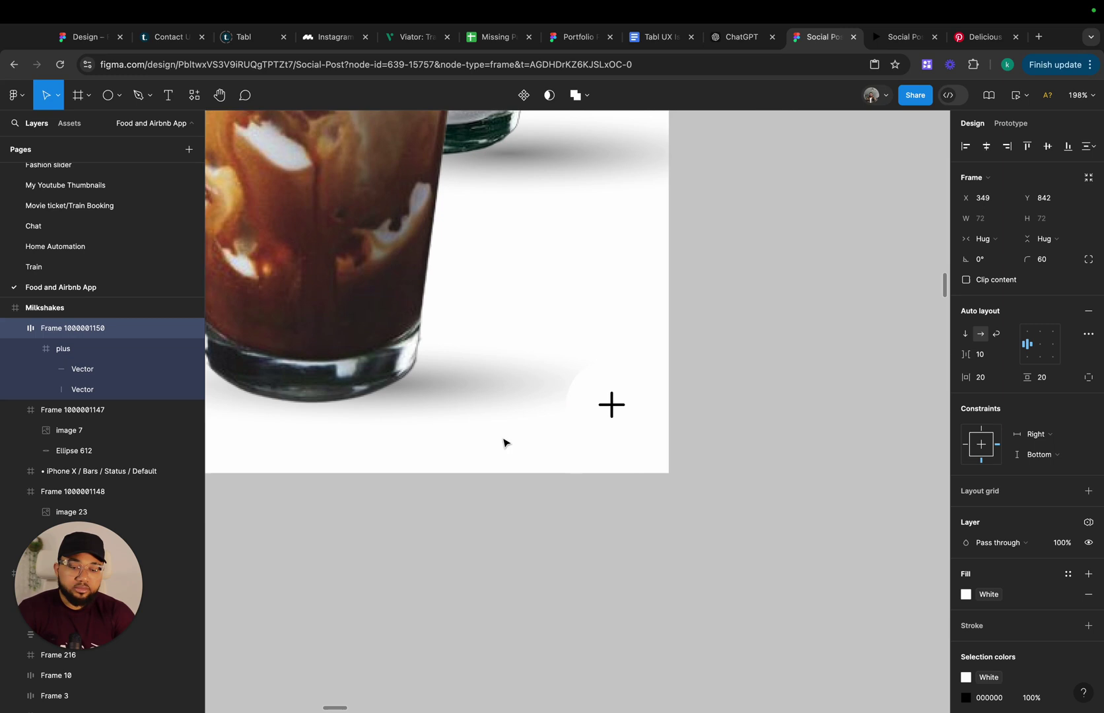
key(Left)
Add a drop shadow to the plus button with black at 10% opacity and a blur of 20
scroll(1032, 652, down, 3)
click(1006, 644)
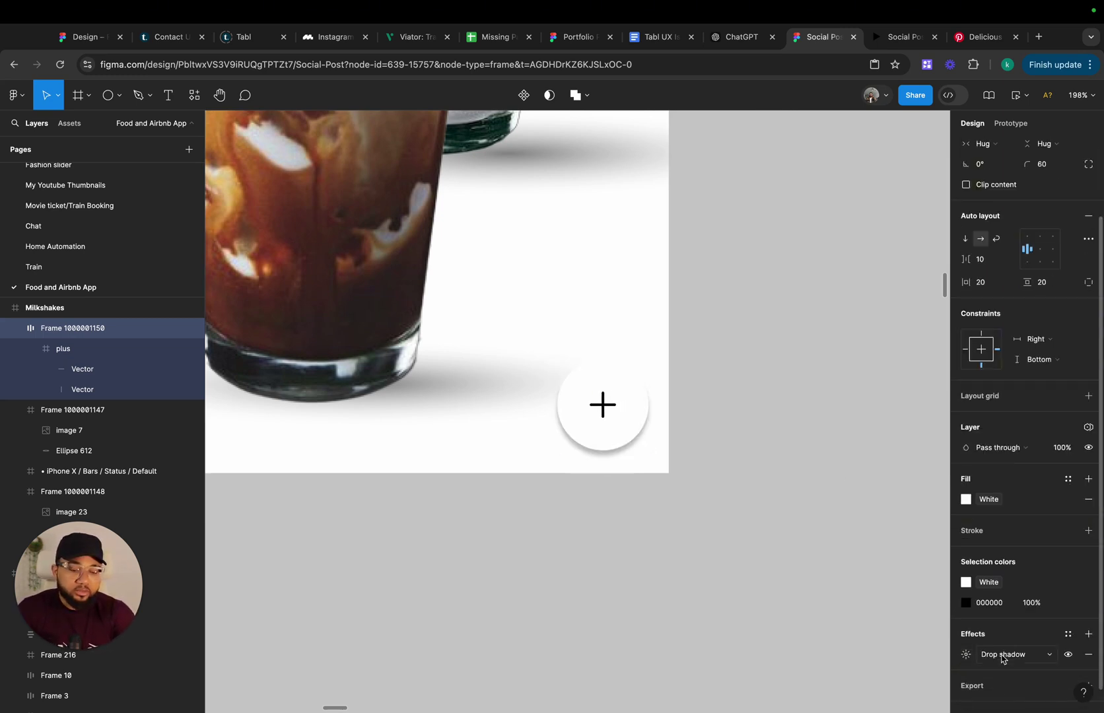
click(966, 654)
click(883, 660)
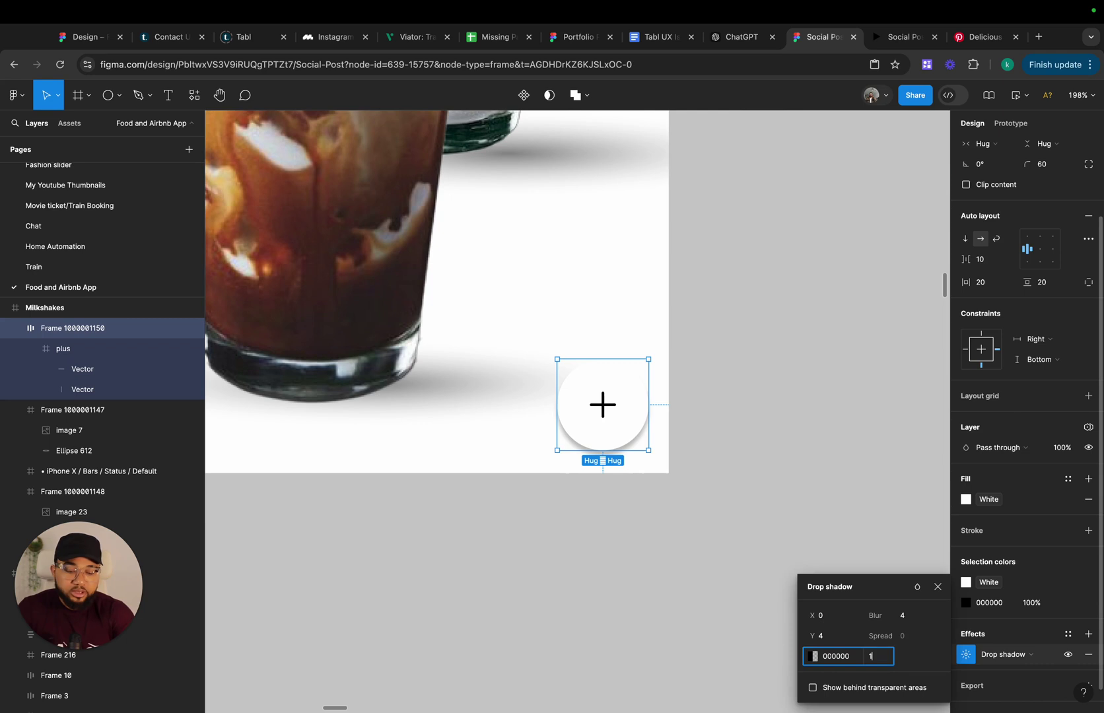
text(10)
click(906, 618)
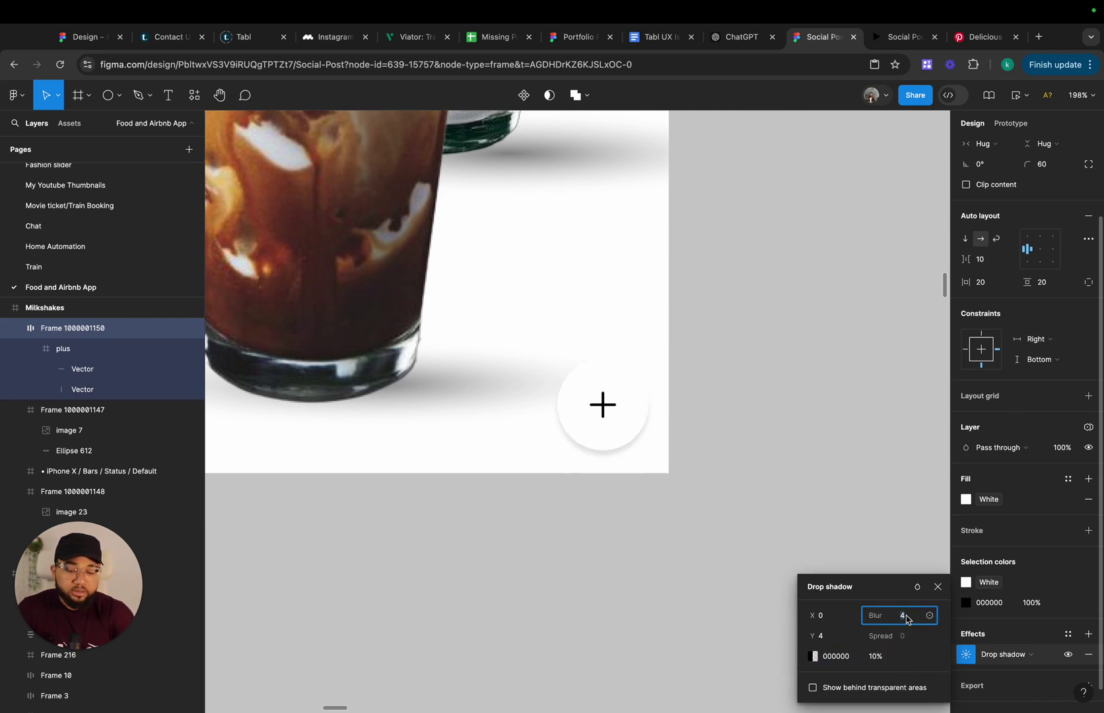
text(20)
key(Return)
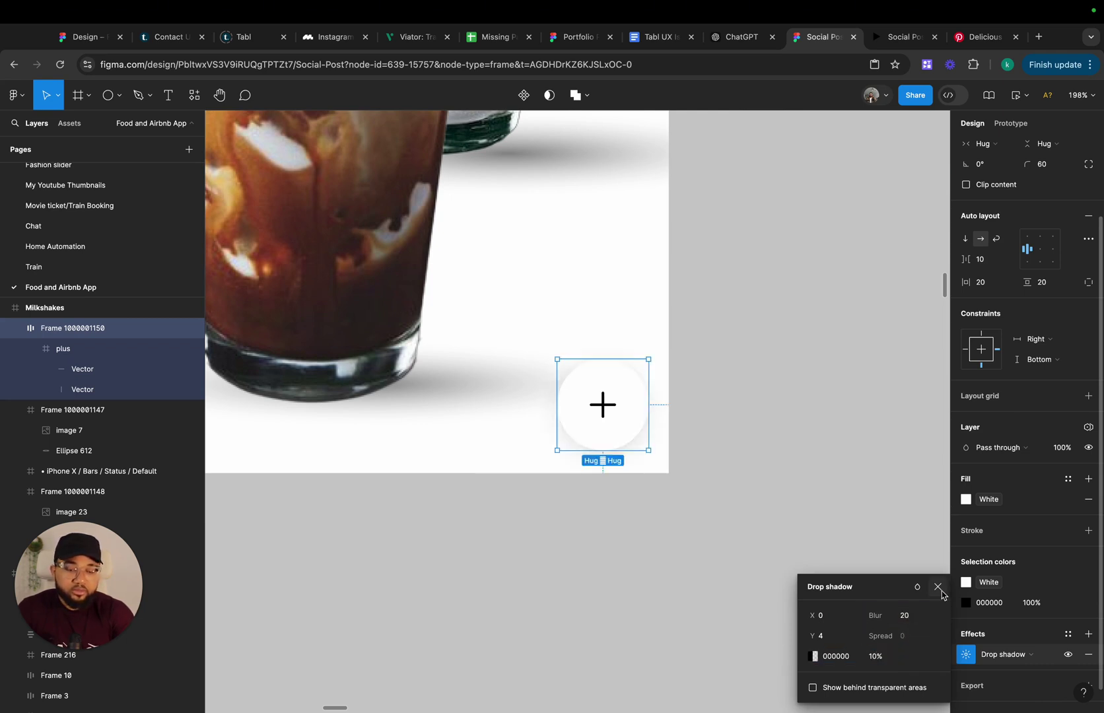
click(937, 587)
click(767, 578)
scroll(766, 581, down, 5)
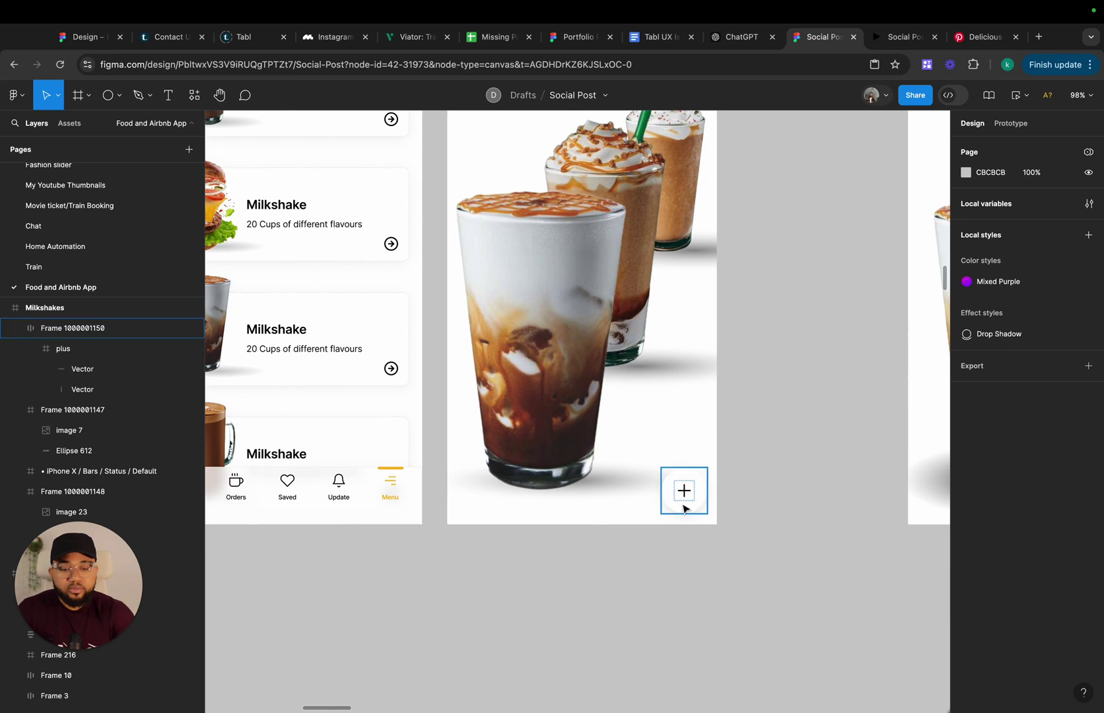
Shift the plus button farther from the screen corner to X 332, Y 833
click(685, 507)
key(Up)
key(Up)
key(Up)
key(Up)
key(Left)
key(Left)
key(Left)
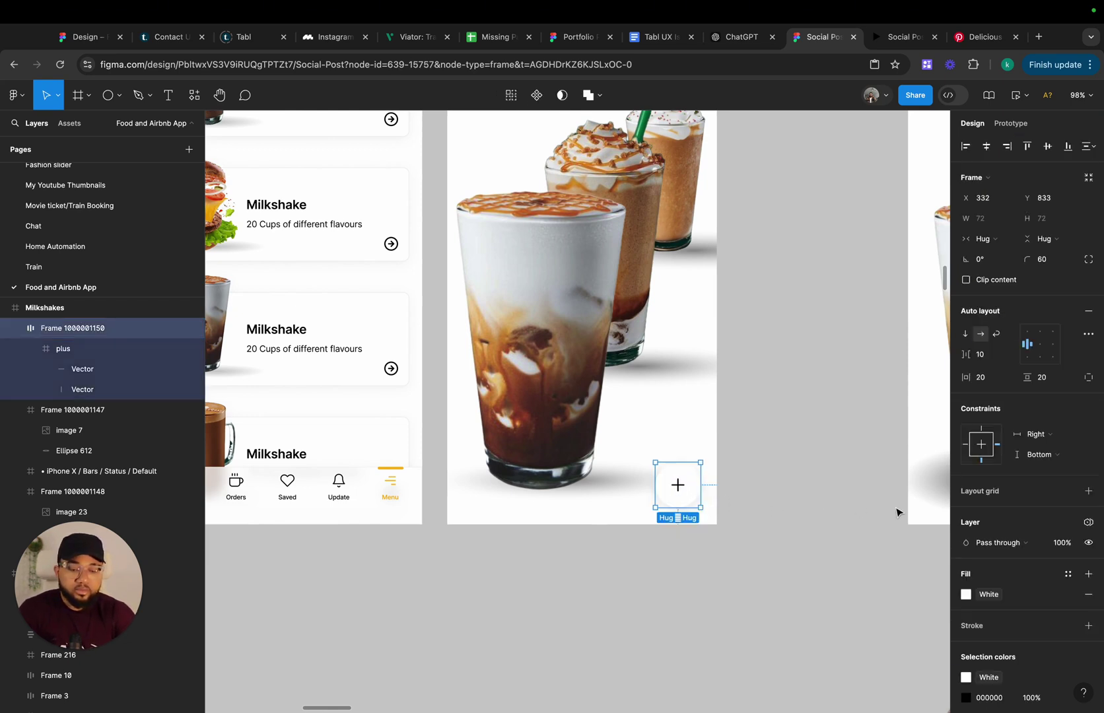
Reduce the plus button's vertical and horizontal padding to 15
text(1)
click(989, 379)
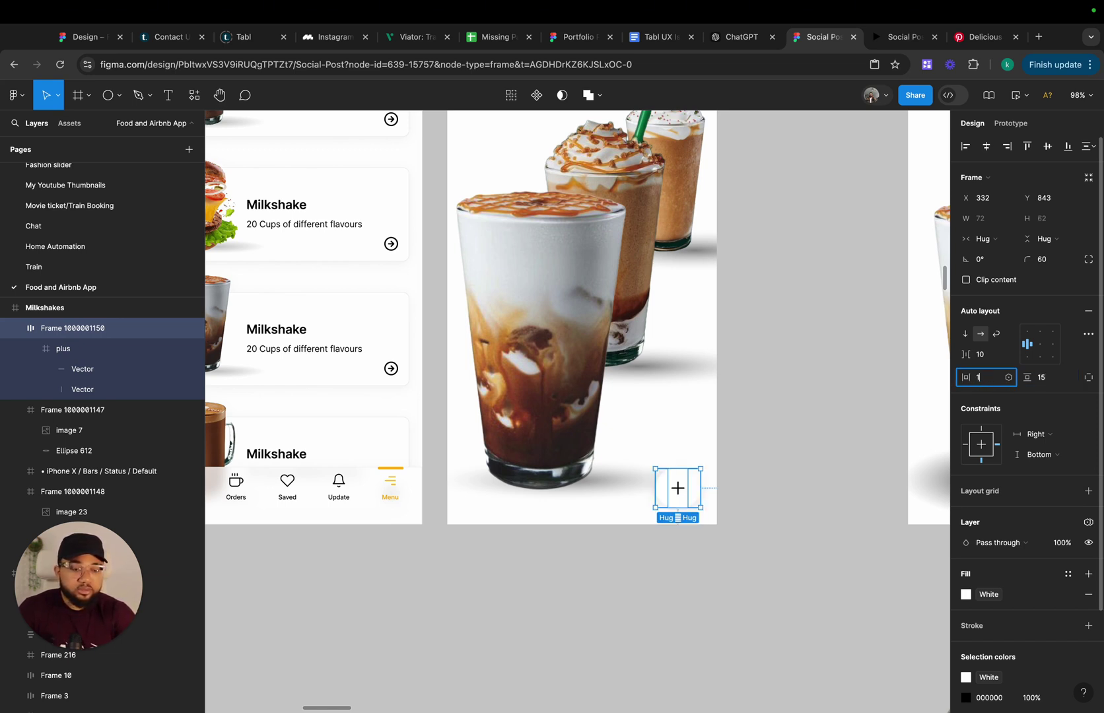
text(5)
key(Return)
click(804, 528)
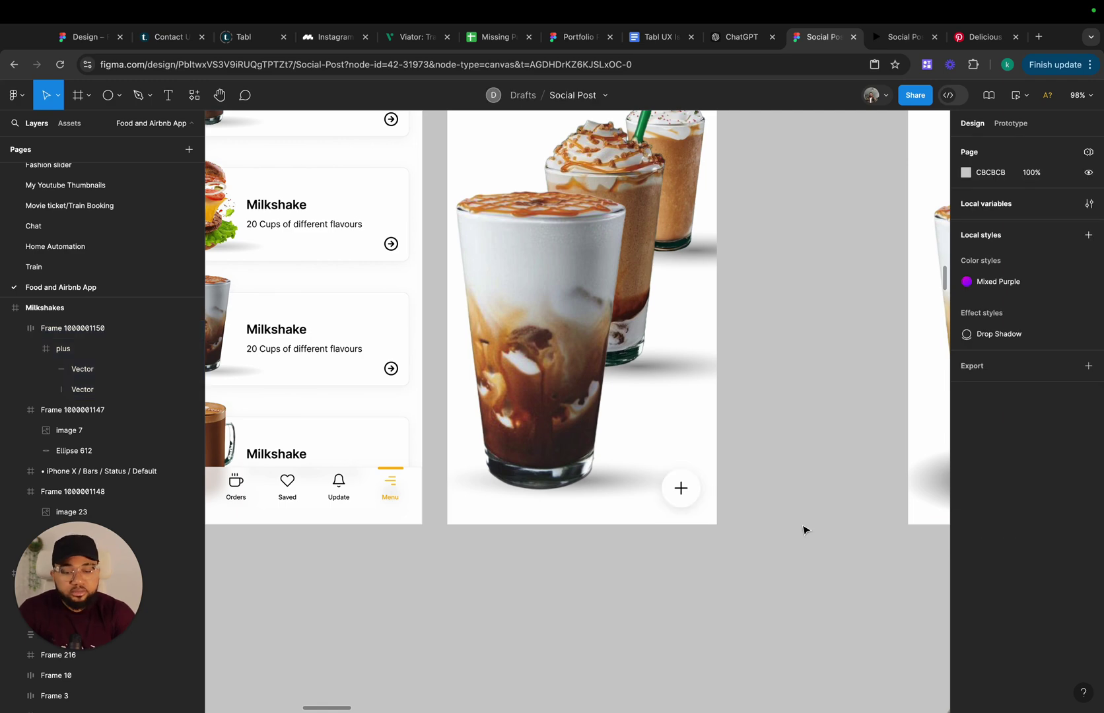
Copy the Menu screen's header row with its title and bag icon into the Milkshakes screen, placing it below the status bar at Y 55
ctrl+scroll(804, 528, down, 5)
scroll(804, 529, right, 3)
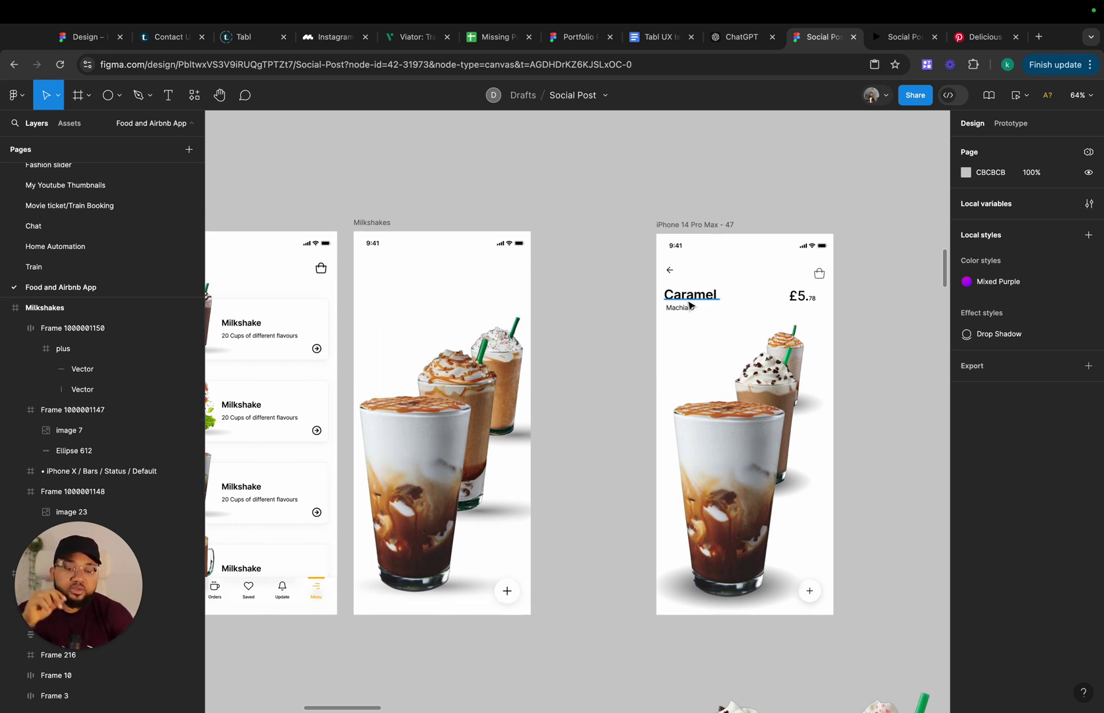
ctrl+scroll(670, 272, up, 3)
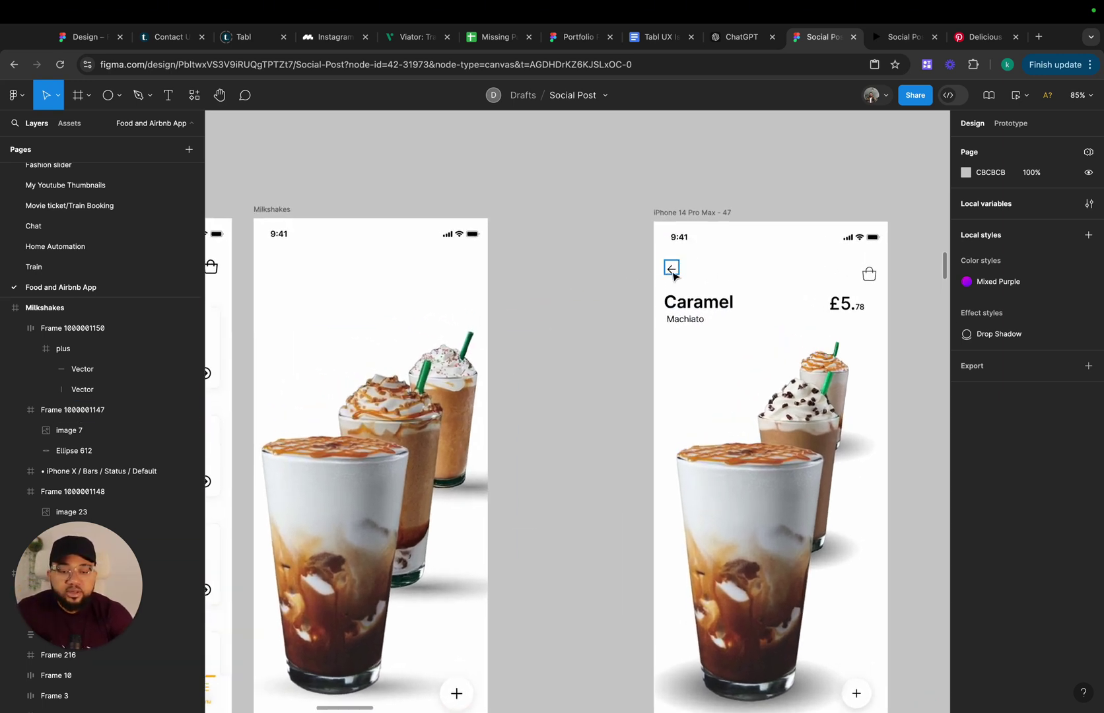
click(670, 270)
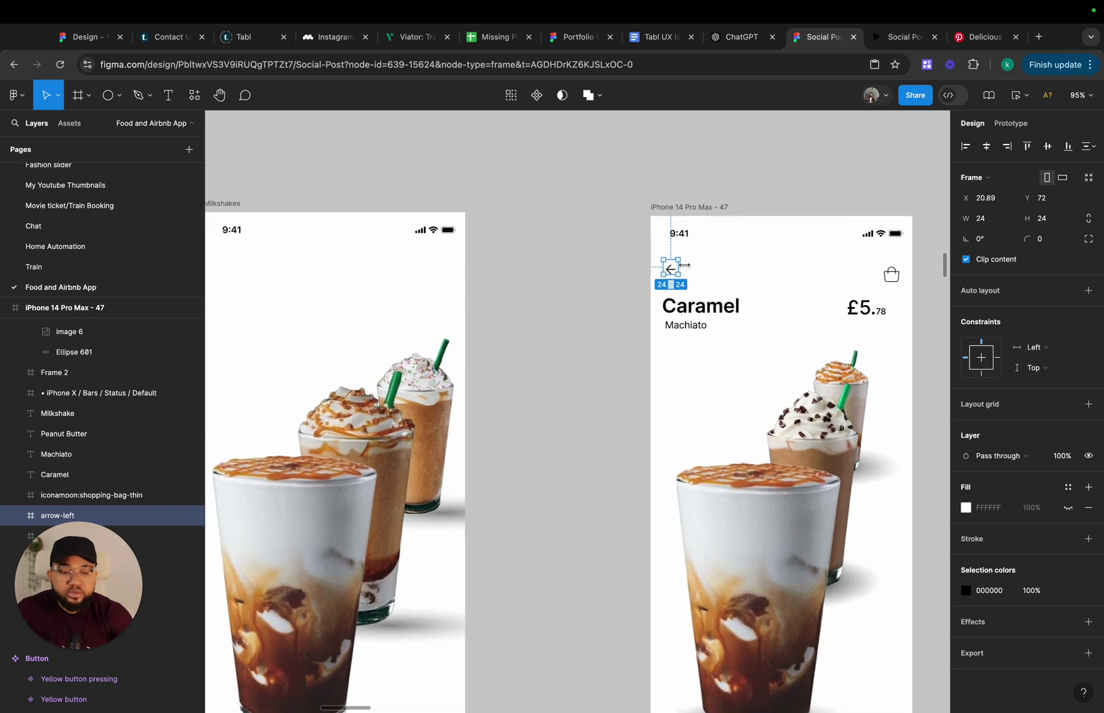
scroll(672, 274, left, 10)
click(463, 278)
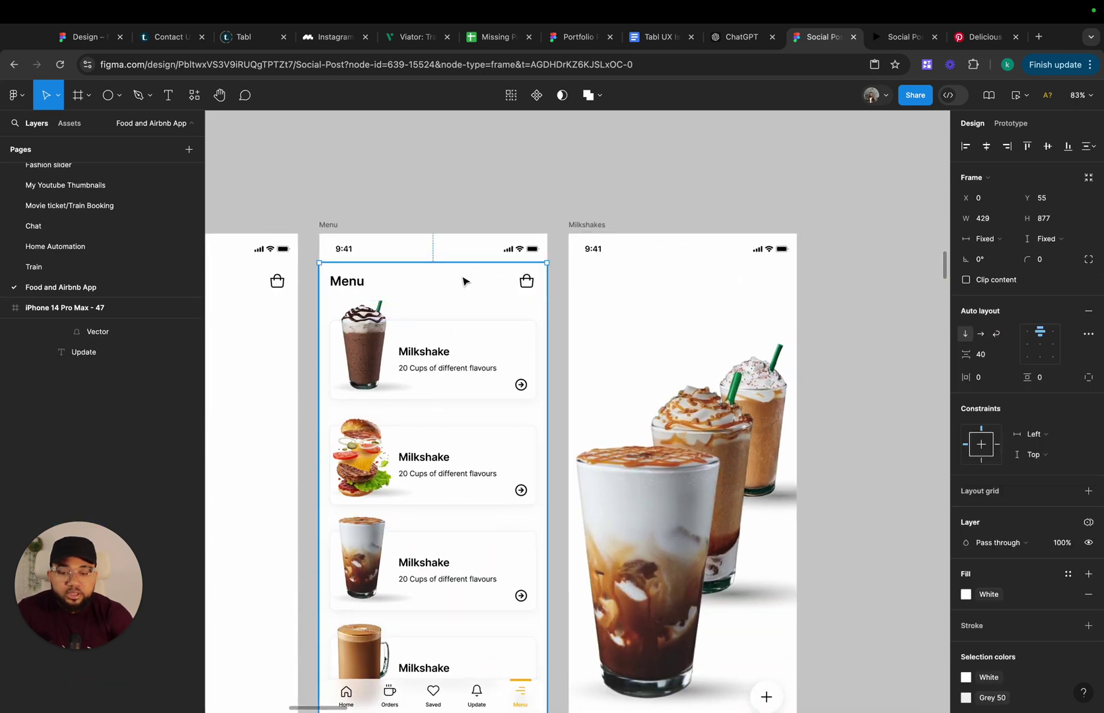
click(463, 279)
click(584, 231)
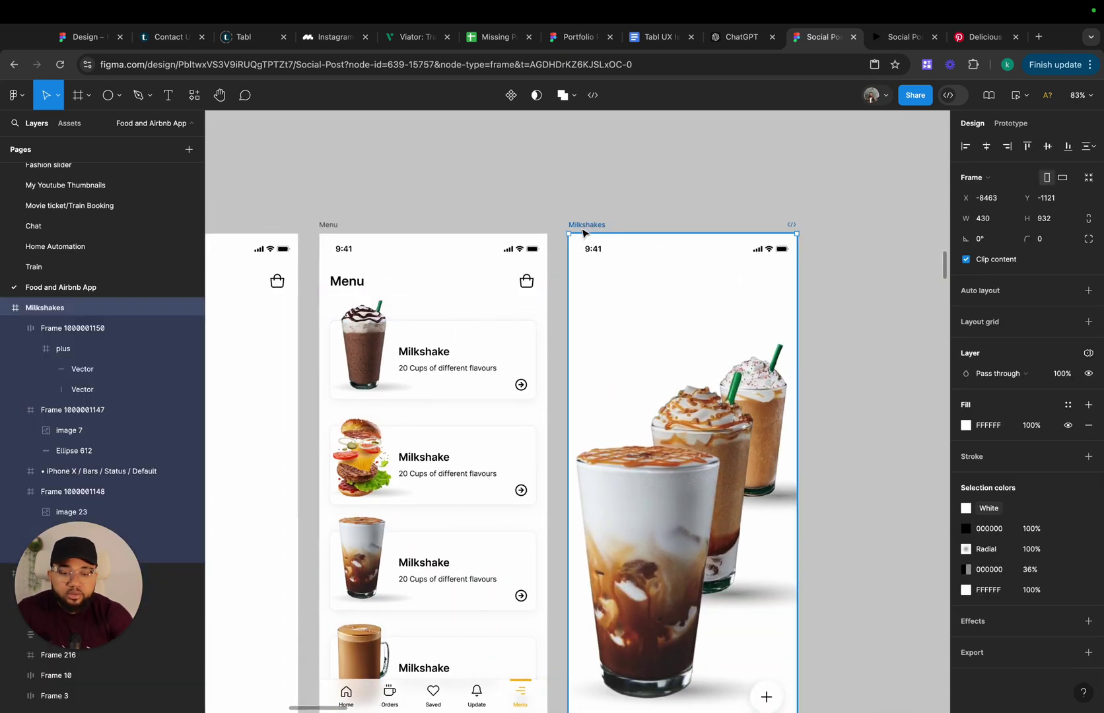
key(ctrl+v)
drag(651, 249, 660, 277)
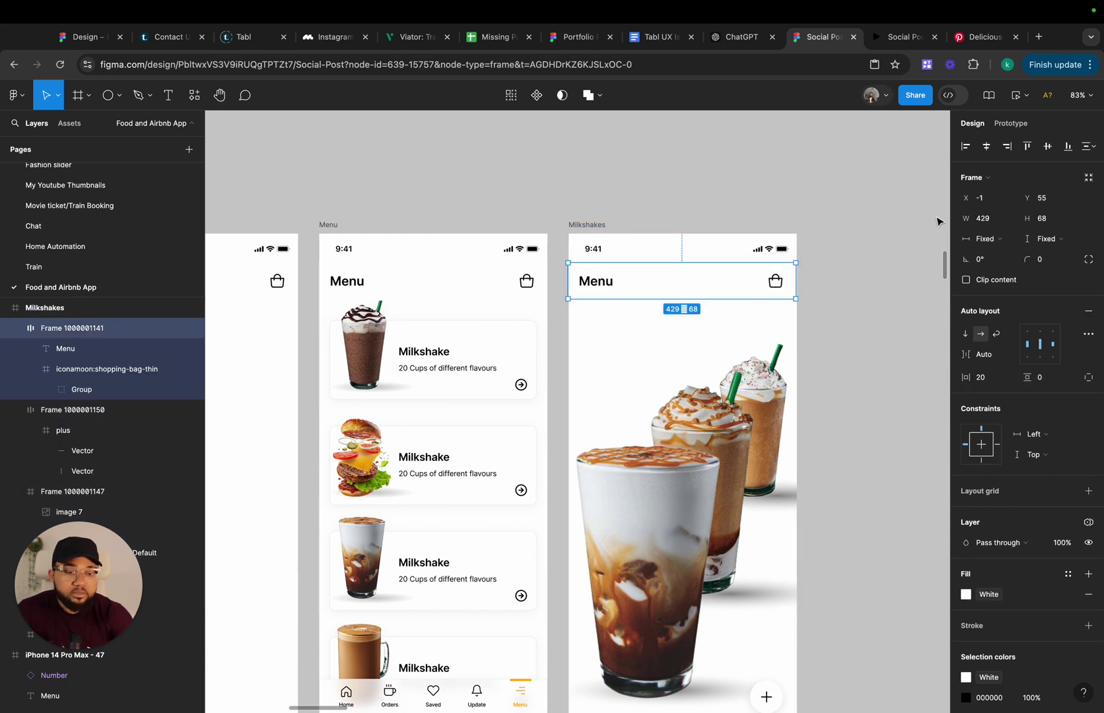
Set the width of the Milkshakes screen's header row to 430
click(989, 222)
text(430)
key(Return)
click(877, 293)
Insert a chevron-left icon from the Feather Icons plugin, using the Caramel screen's back arrow as reference
scroll(871, 297, right, 5)
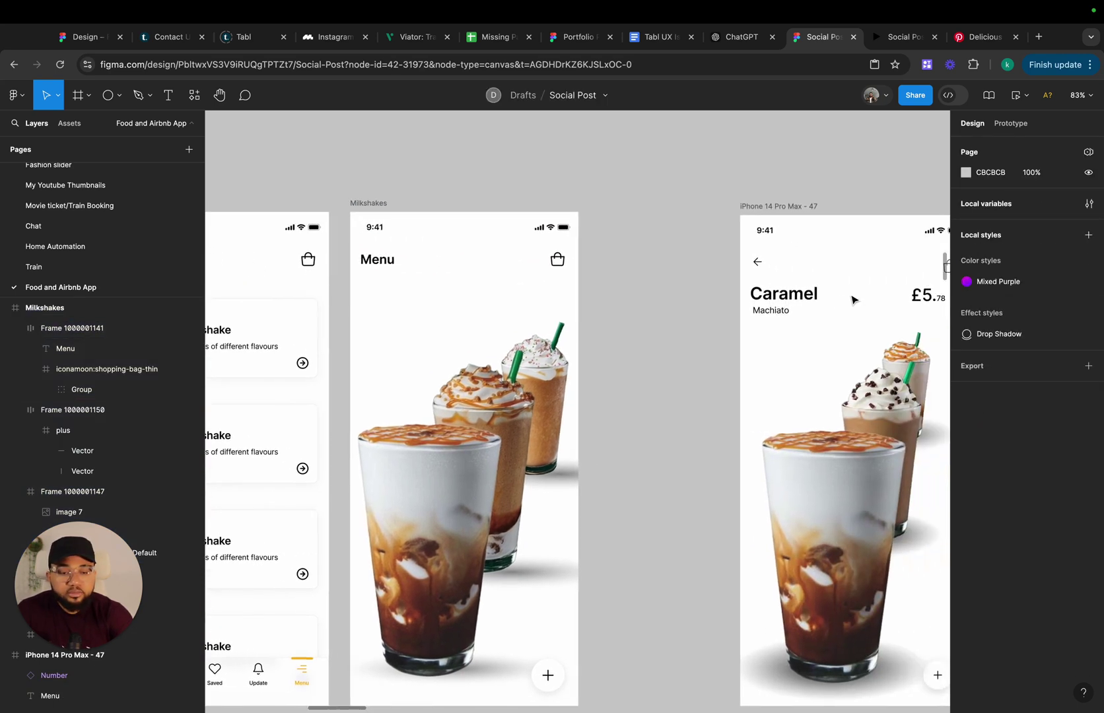
click(763, 265)
right_click(637, 283)
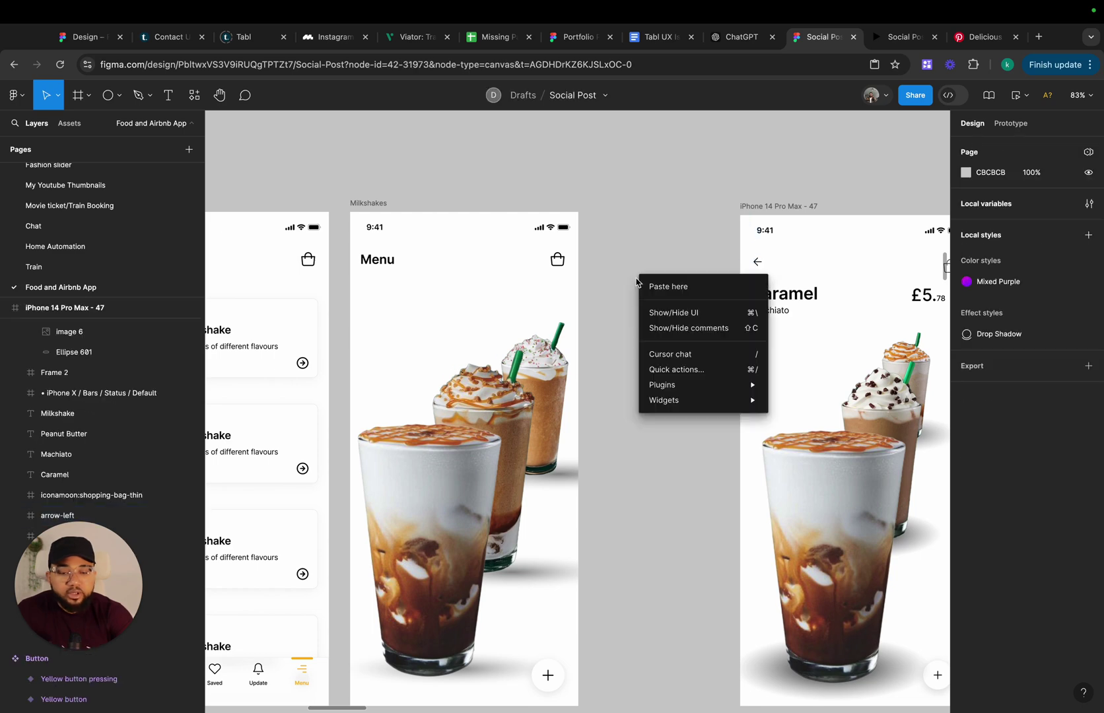
mouse_move(699, 385)
click(807, 401)
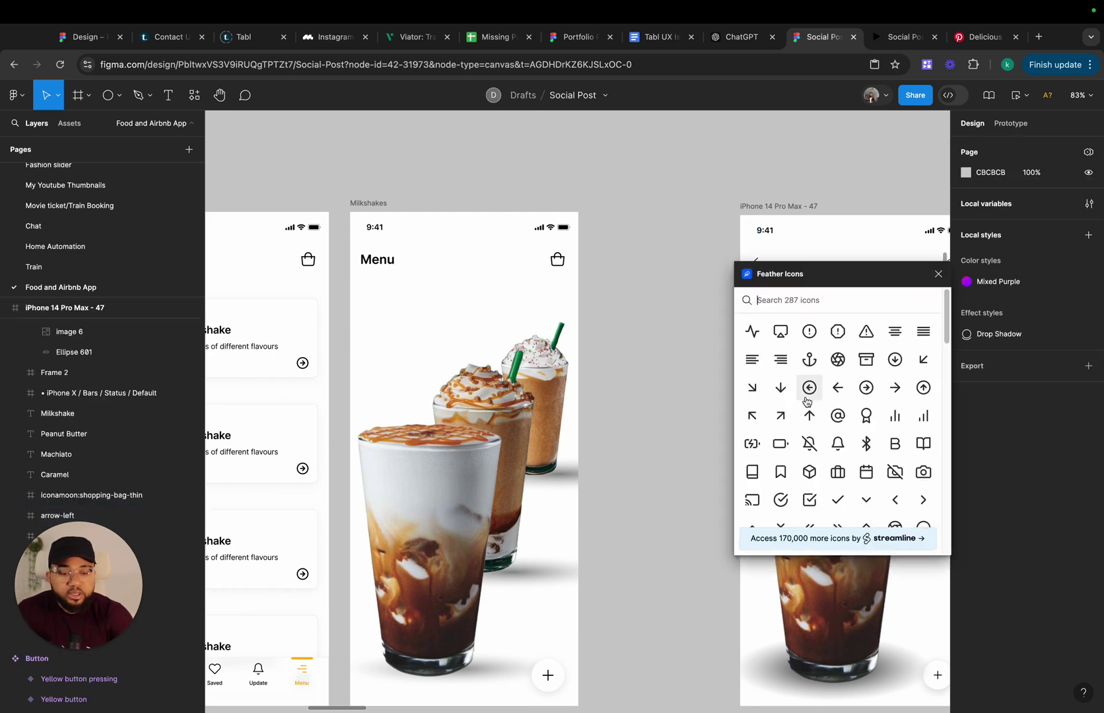
click(895, 499)
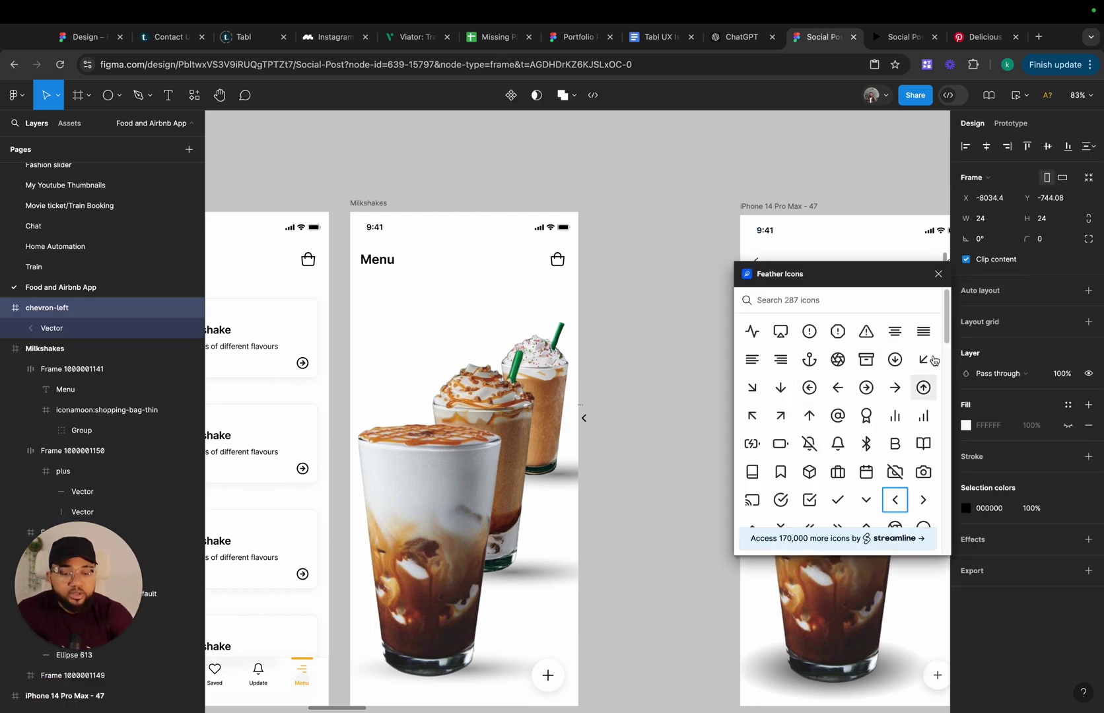
click(937, 275)
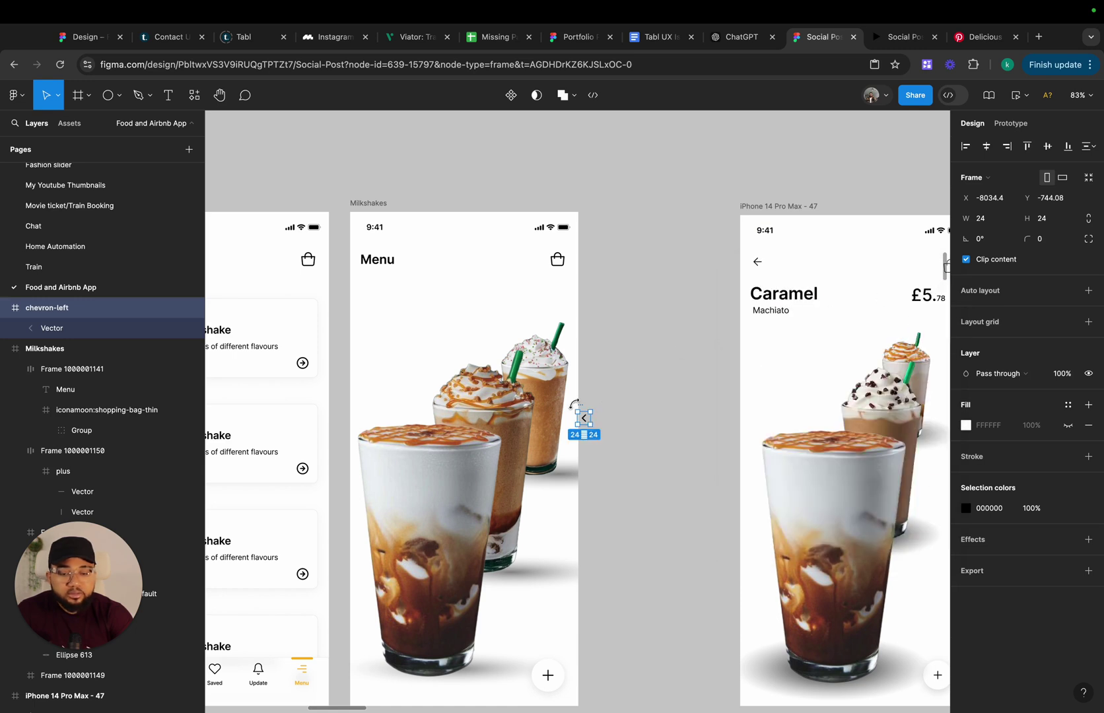
Move the chevron-left icon into the Milkshakes header row and delete the Menu title so the chevron takes its place
mouse_move(586, 409)
mouse_down()
mouse_move(498, 277)
mouse_move(465, 261)
mouse_up()
click(377, 260)
key(Delete)
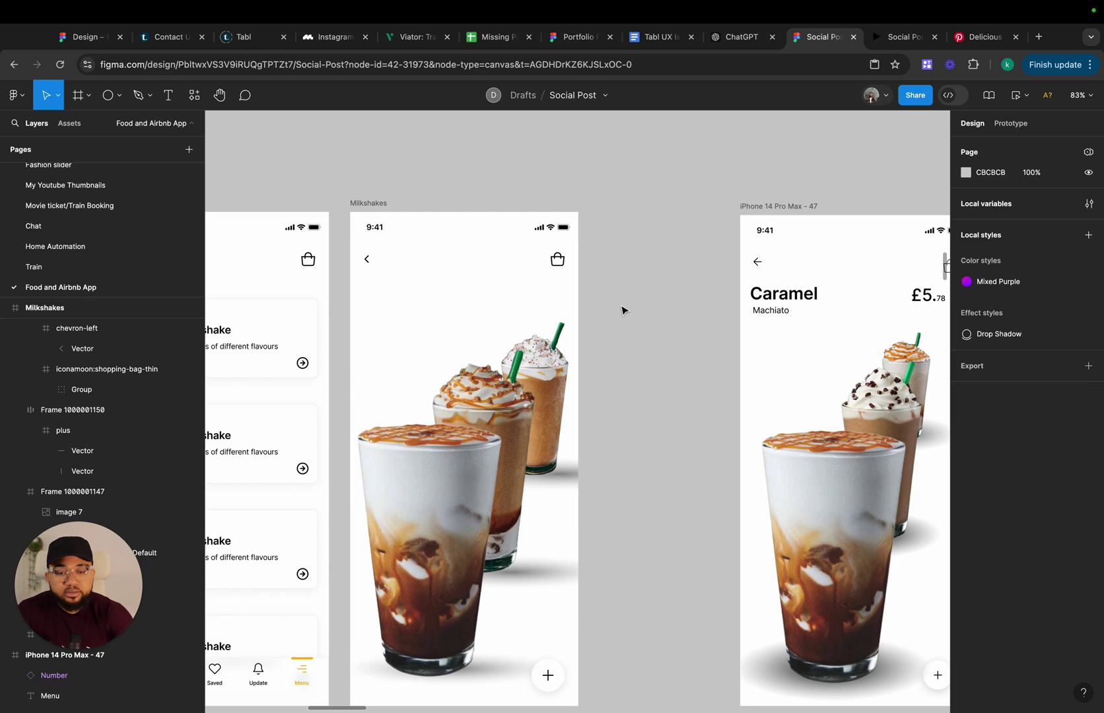
scroll(622, 307, down, 2)
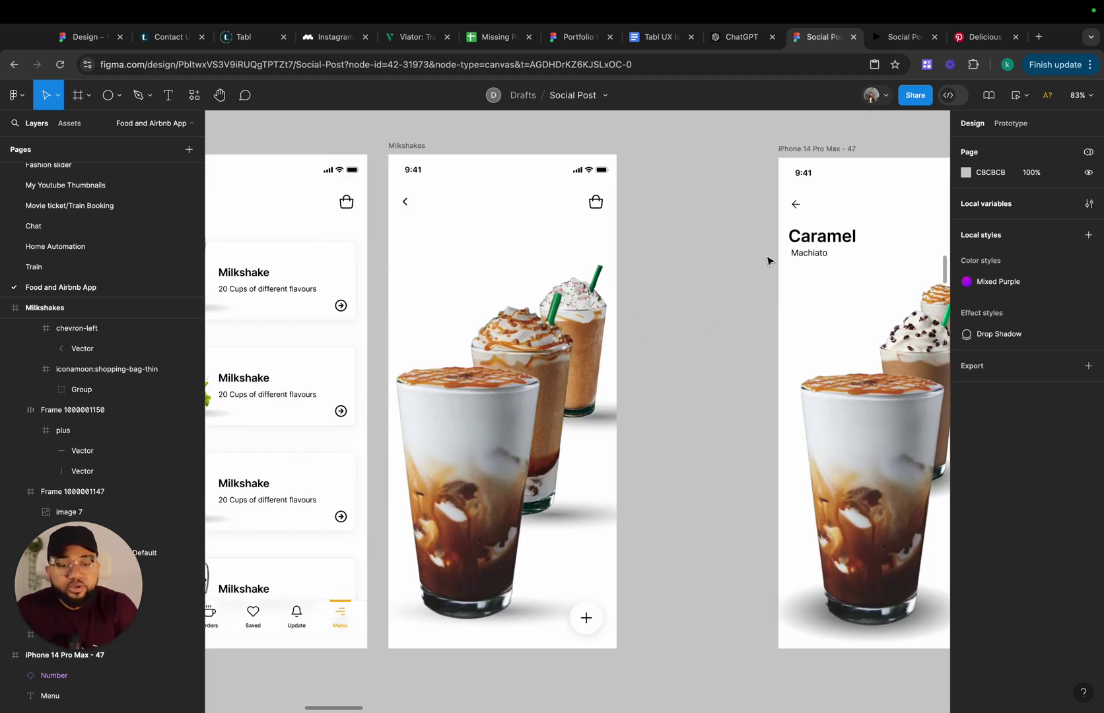
Copy the Caramel title and Machiato subtitle from the reference screen onto the empty canvas above the Milkshakes screen
click(807, 245)
click(787, 276)
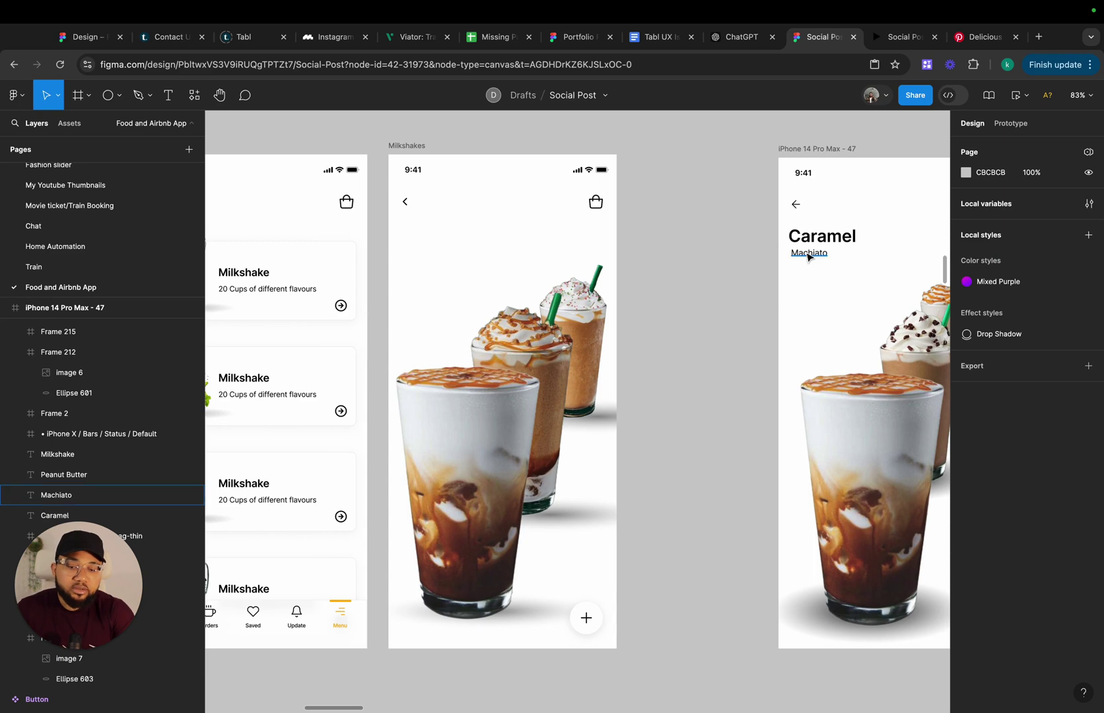
click(810, 241)
shift+click(808, 251)
drag(807, 251, 475, 231)
scroll(668, 246, up, 3)
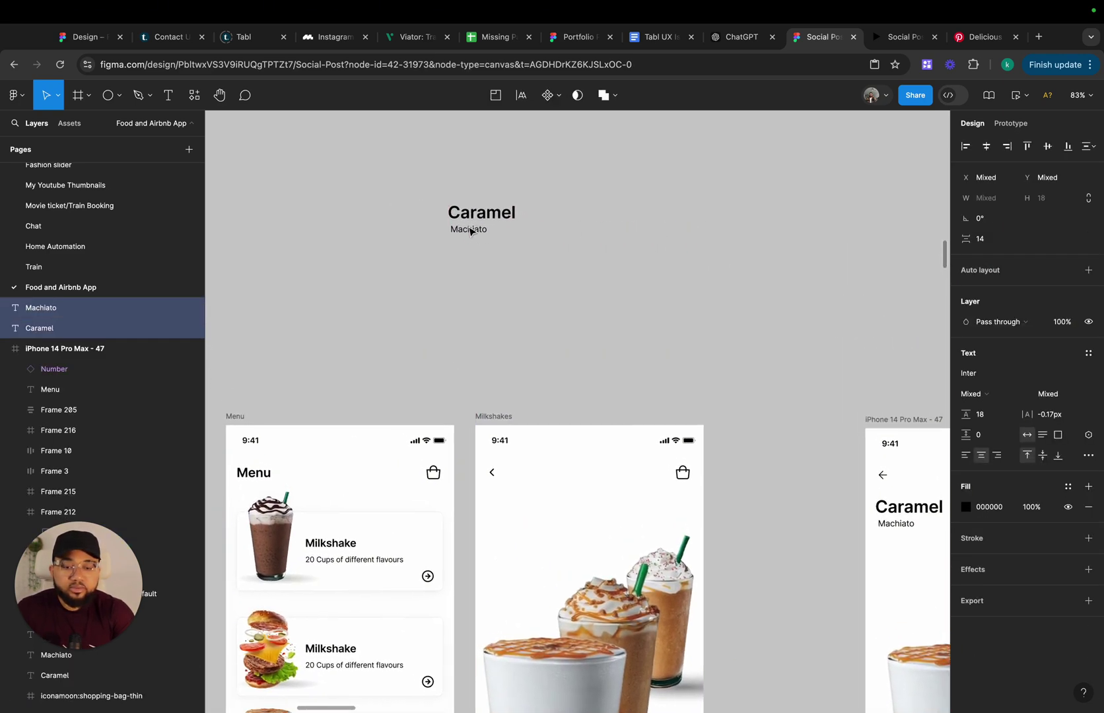
scroll(510, 227, up, 5)
Wrap the copied Caramel and Machiato texts in a vertical, left-aligned auto layout frame
click(507, 291)
drag(376, 167, 583, 313)
key(shift+a)
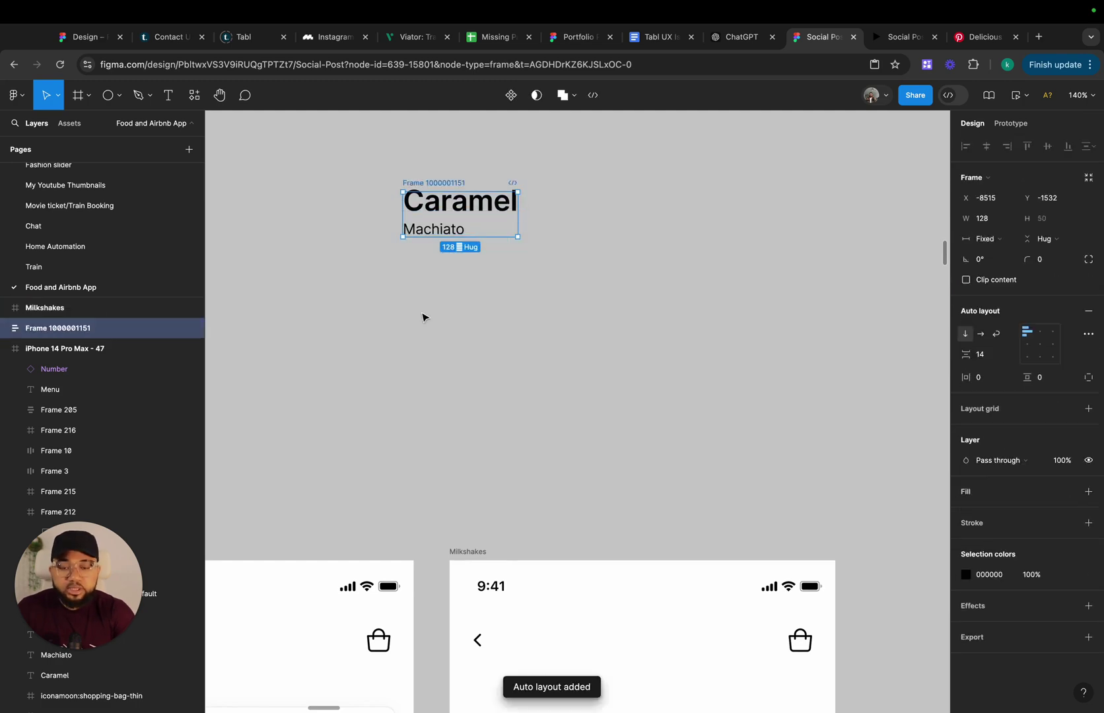
click(387, 315)
scroll(386, 317, down, 5)
click(408, 245)
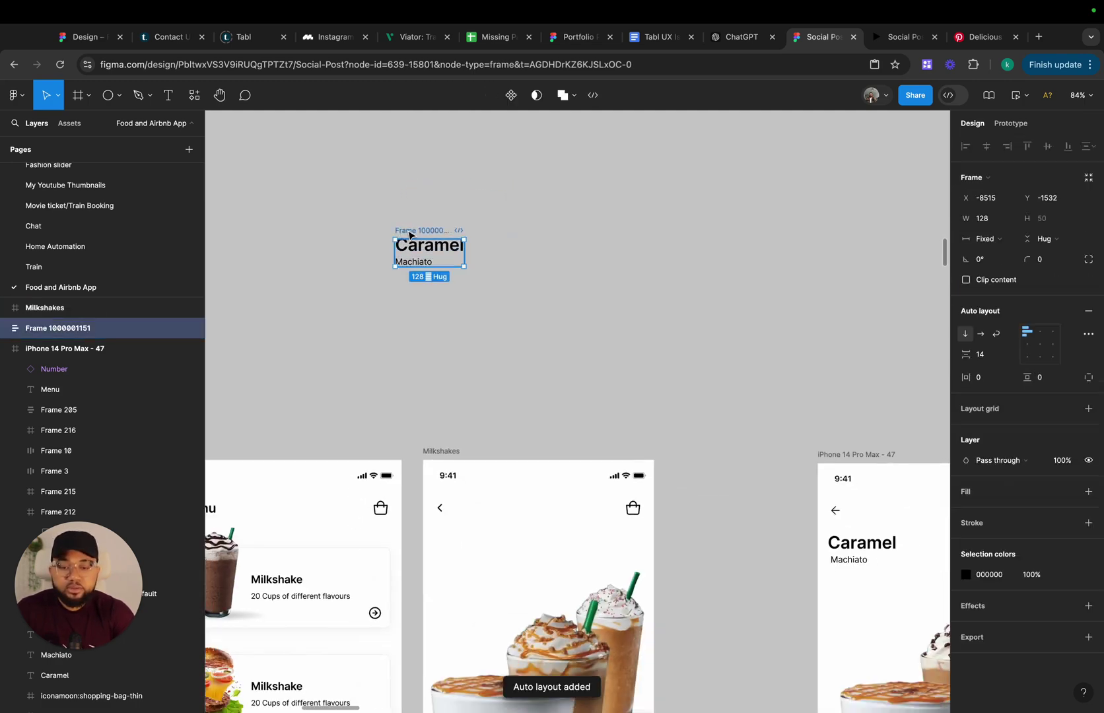
Look over the existing reference screens on the canvas and switch to the food app's prototype preview
scroll(408, 237, down, 3)
scroll(408, 238, right, 5)
scroll(408, 238, down, 5)
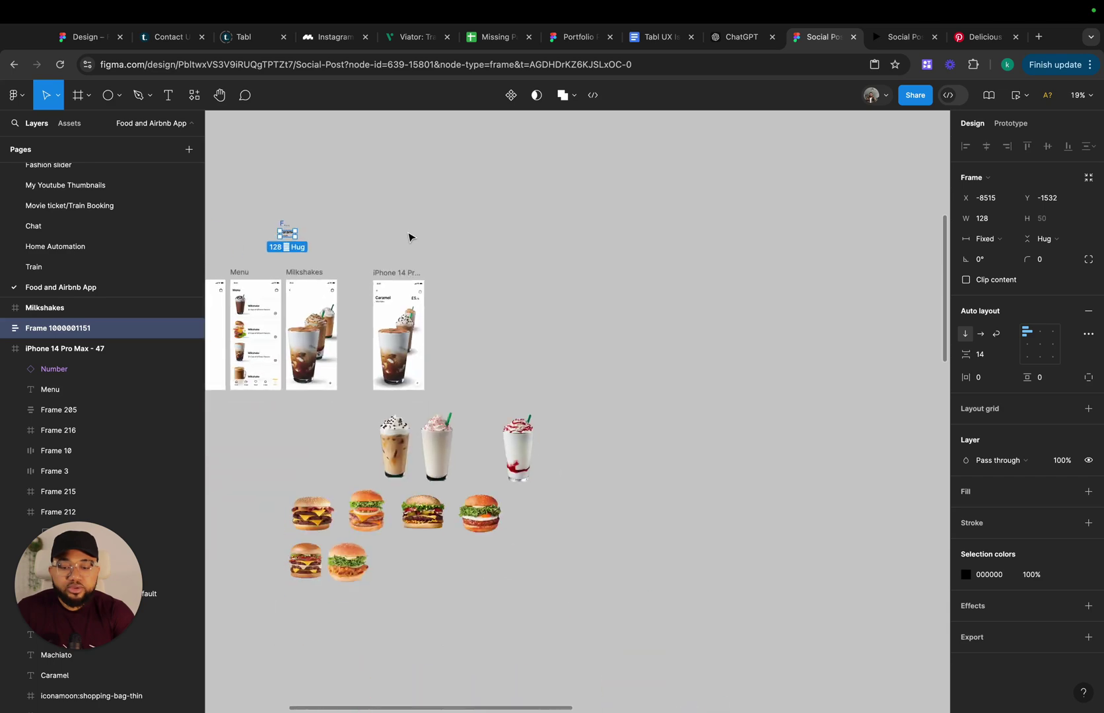
scroll(409, 235, left, 3)
scroll(449, 247, down, 3)
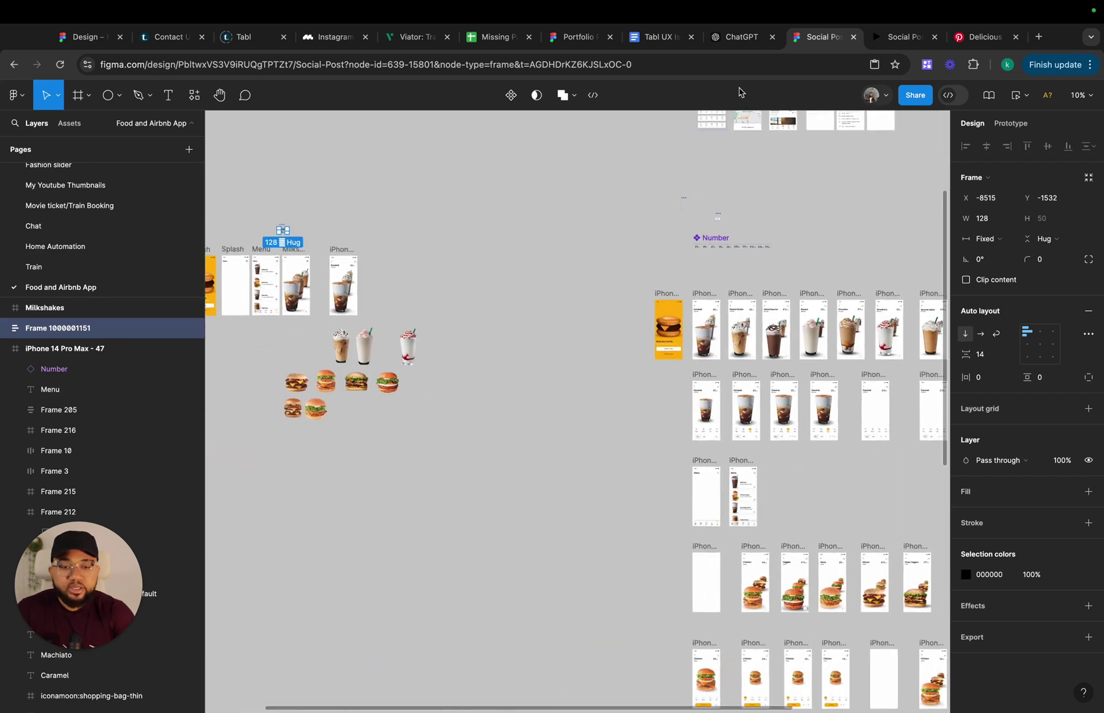
click(885, 40)
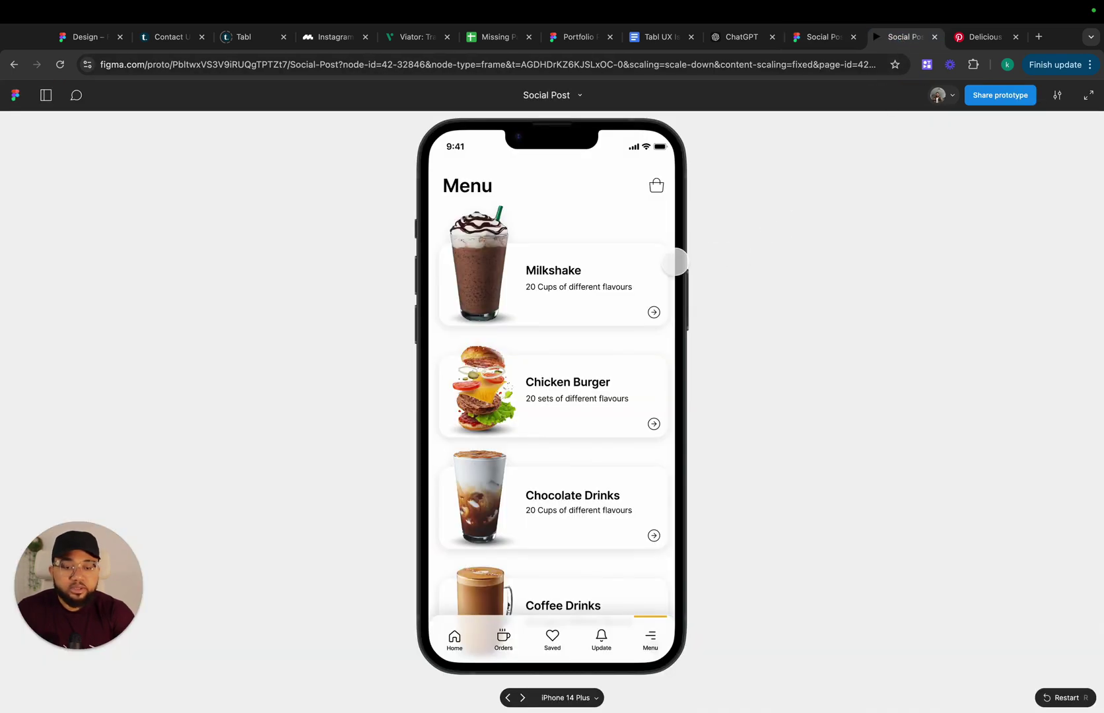
Preview the milkshake carousel in the prototype, moving between the Caramel and Peanut Butter drinks to study the title and price animation
click(563, 277)
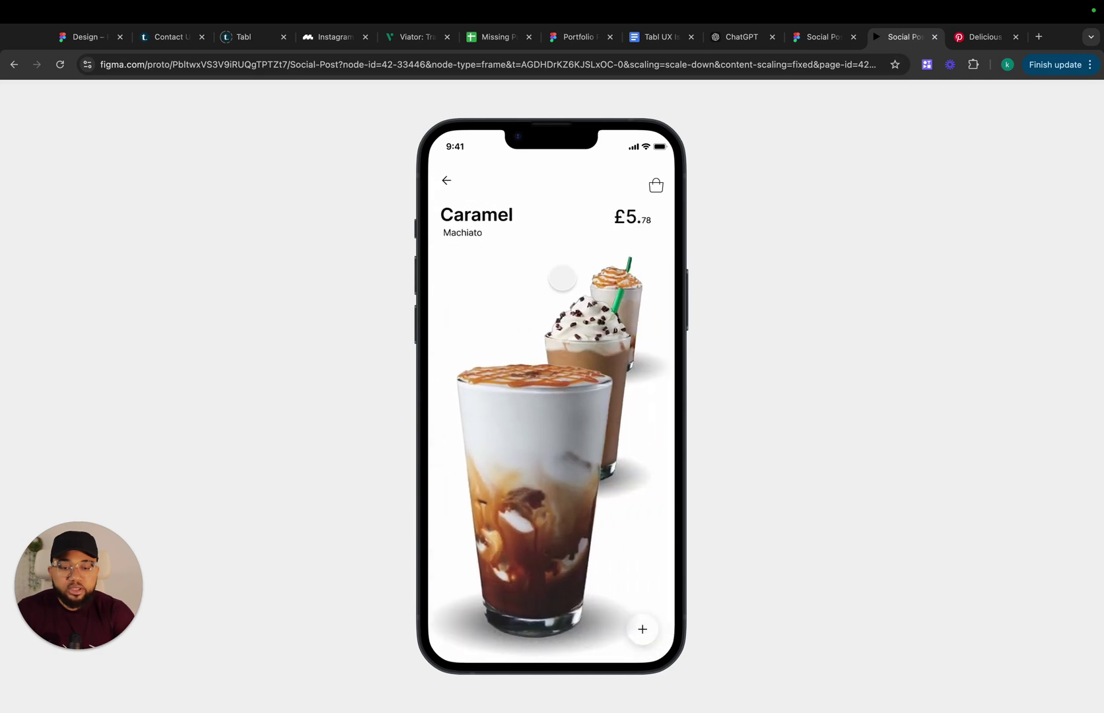
click(532, 463)
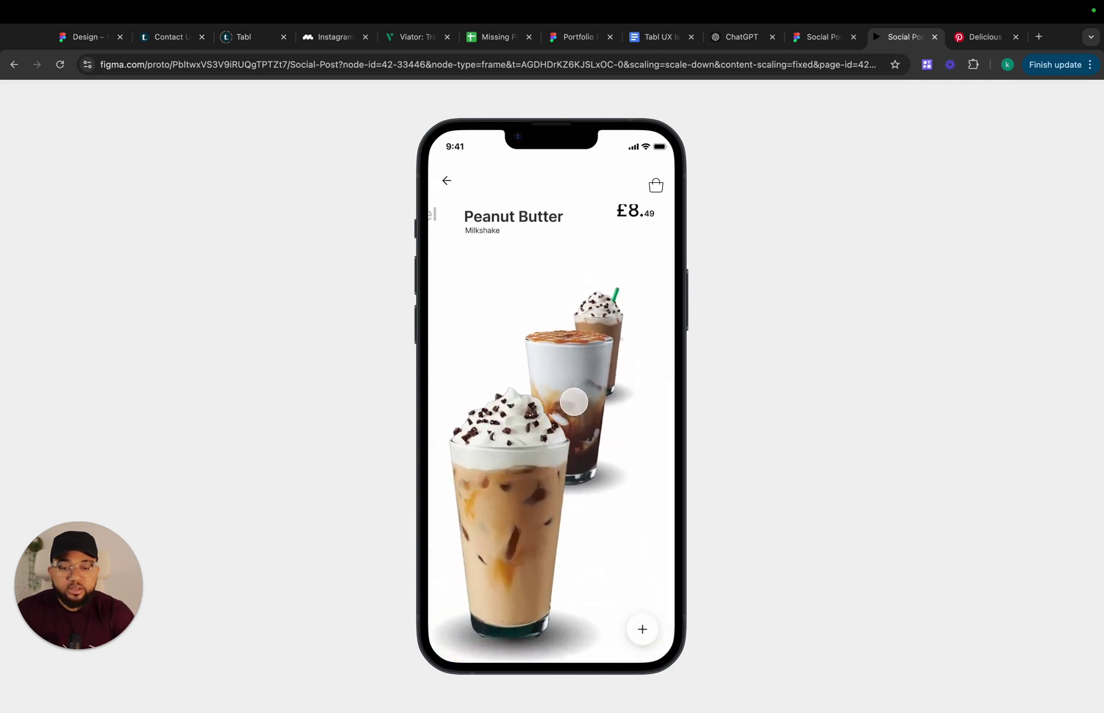
click(508, 476)
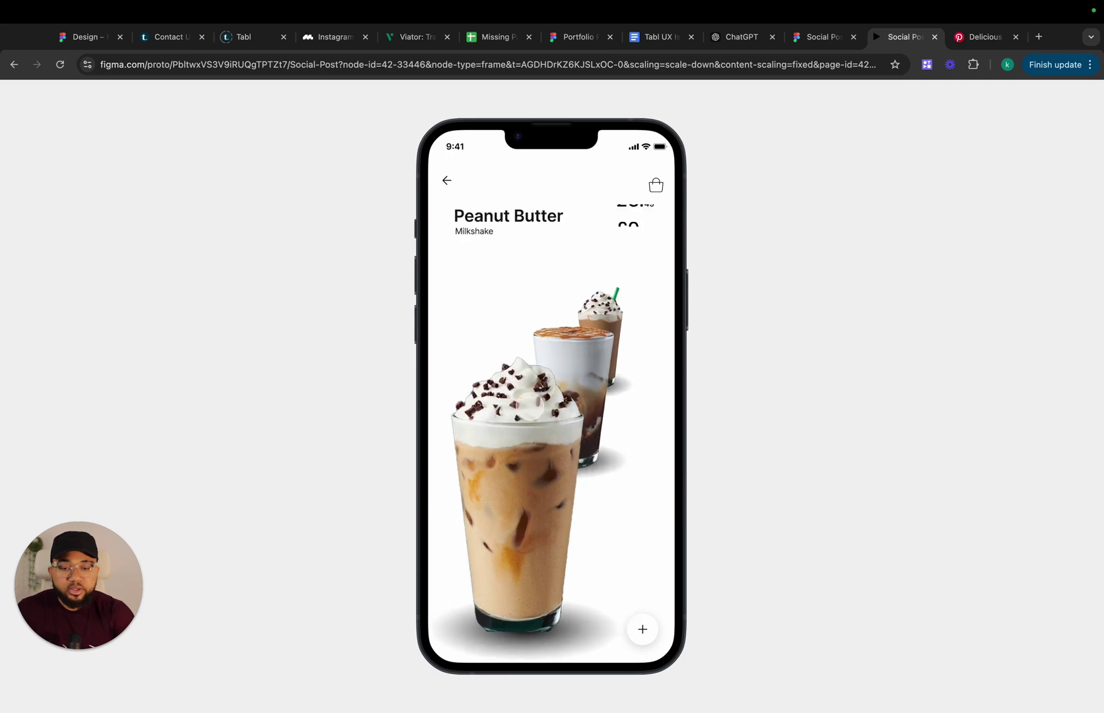
drag(511, 491, 538, 398)
click(538, 398)
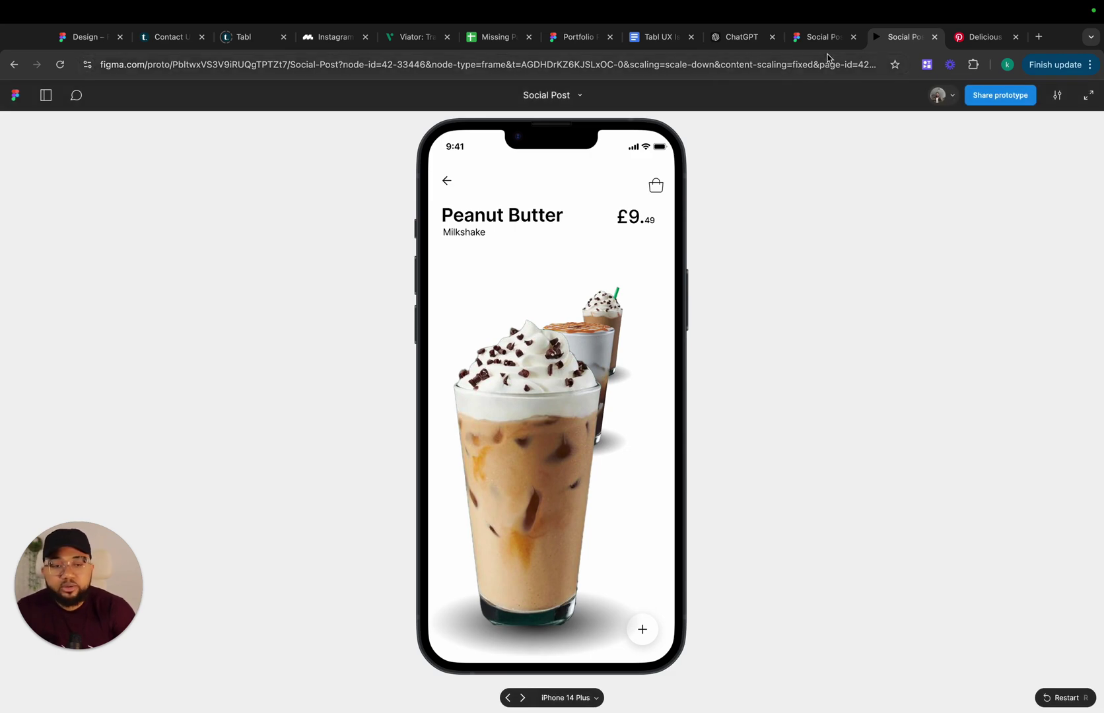
In the Social Post design file, move the Caramel Machiato title frame into the Milkshakes screen, below the back arrow
click(818, 37)
scroll(369, 291, up, 10)
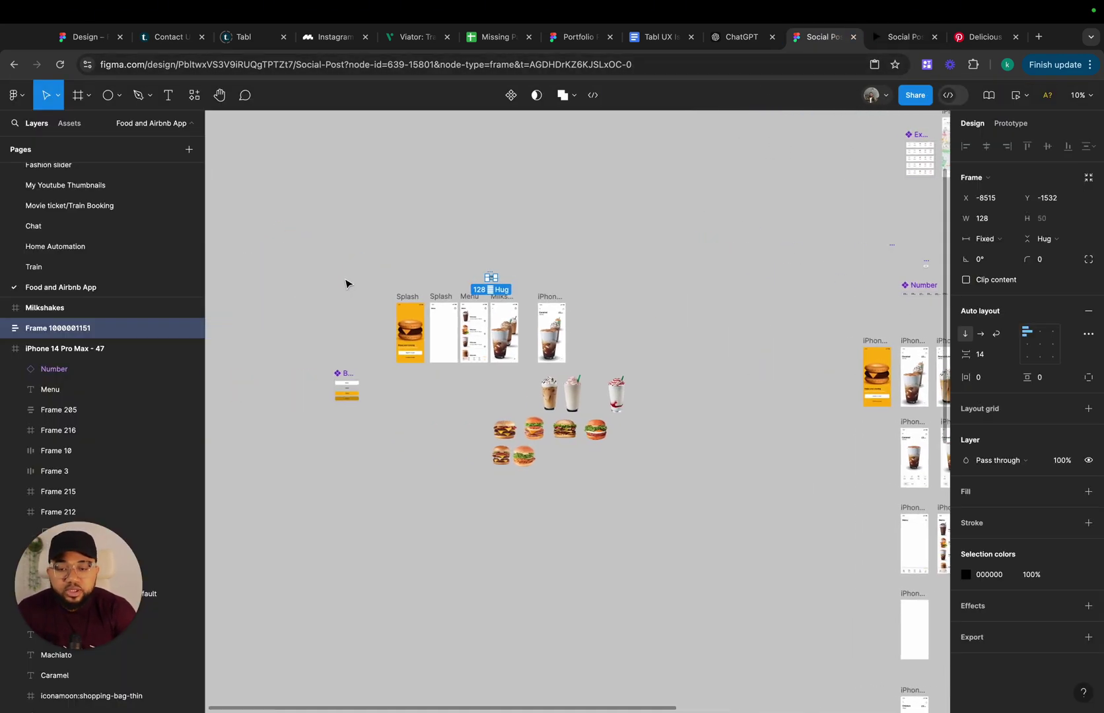
scroll(443, 290, up, 2)
scroll(525, 285, right, 2)
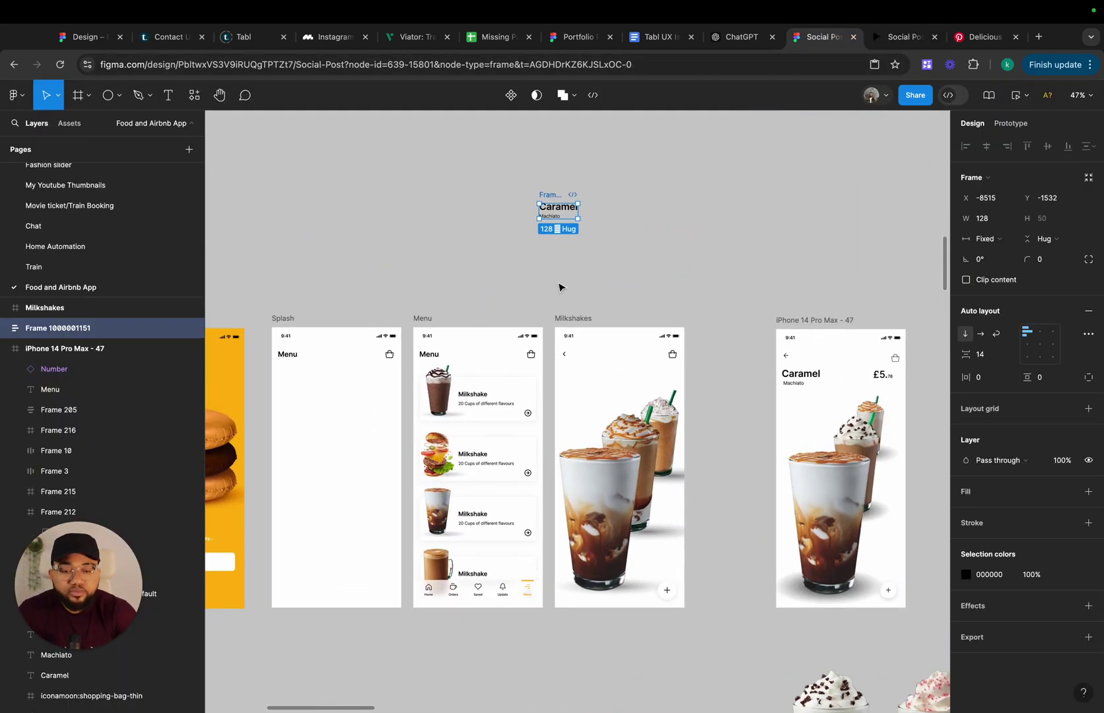
click(584, 286)
scroll(581, 261, up, 5)
drag(546, 170, 759, 377)
scroll(427, 173, left, 2)
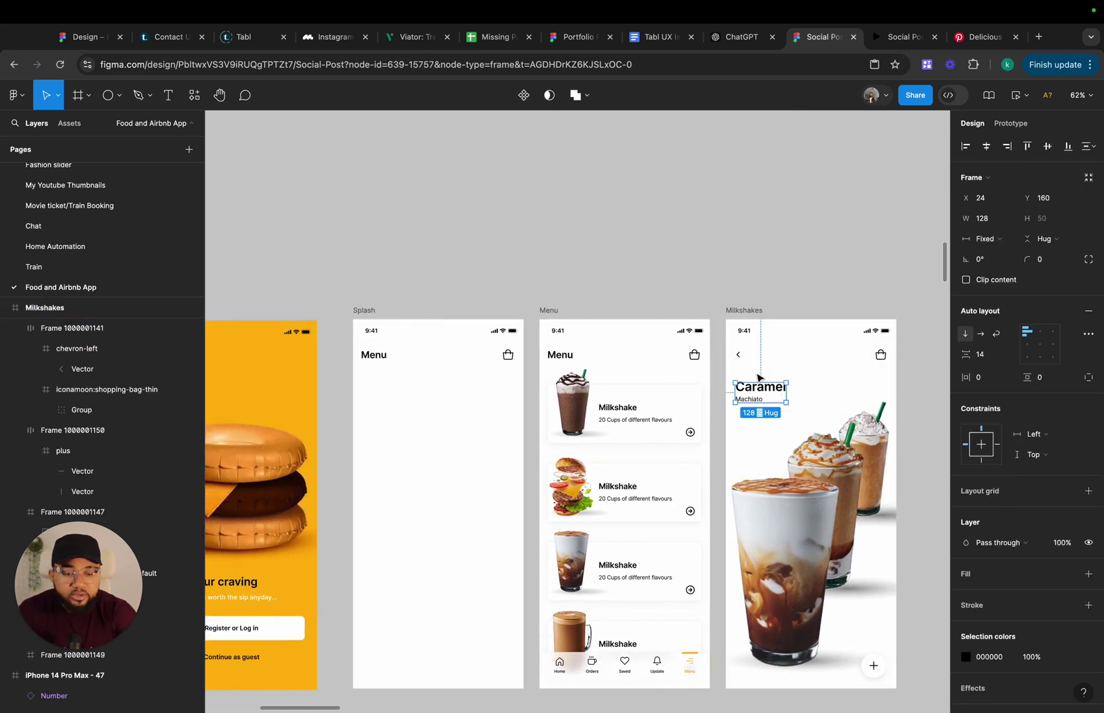
scroll(699, 385, right, 3)
scroll(533, 408, up, 3)
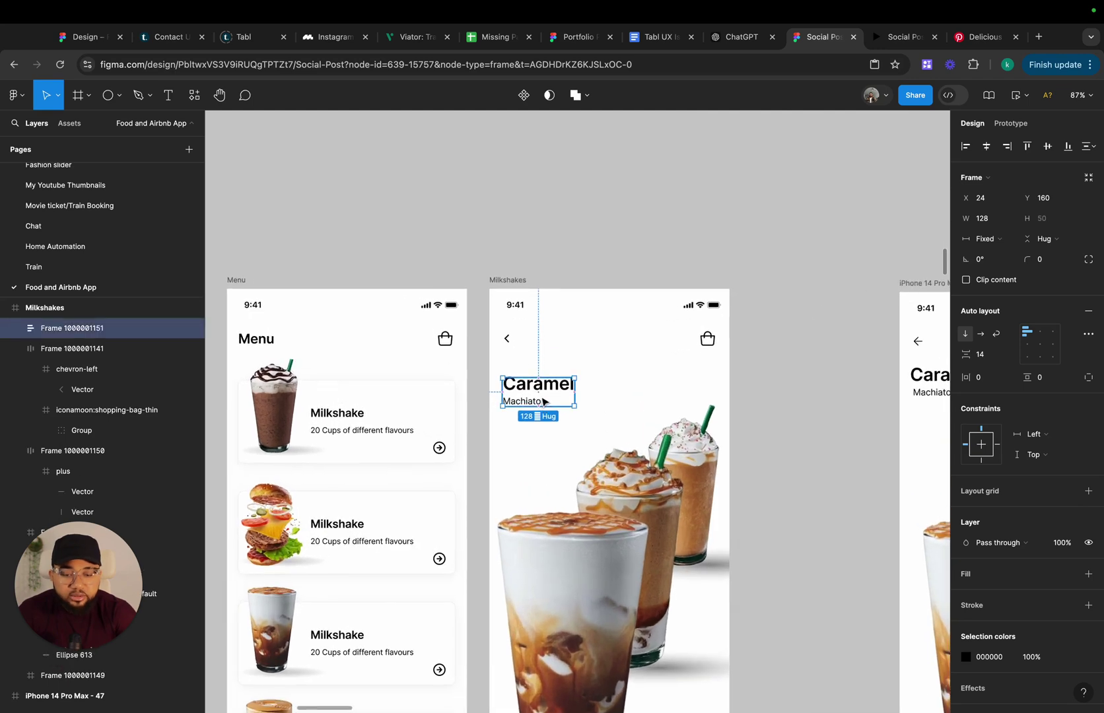
Copy the price component from the iPhone 14 Pro Max - 47 screen onto the empty canvas above Milkshakes and detach the instance
click(583, 192)
scroll(583, 192, down, 2)
scroll(582, 191, right, 2)
scroll(432, 243, down, 2)
scroll(440, 270, down, 1)
scroll(441, 271, right, 2)
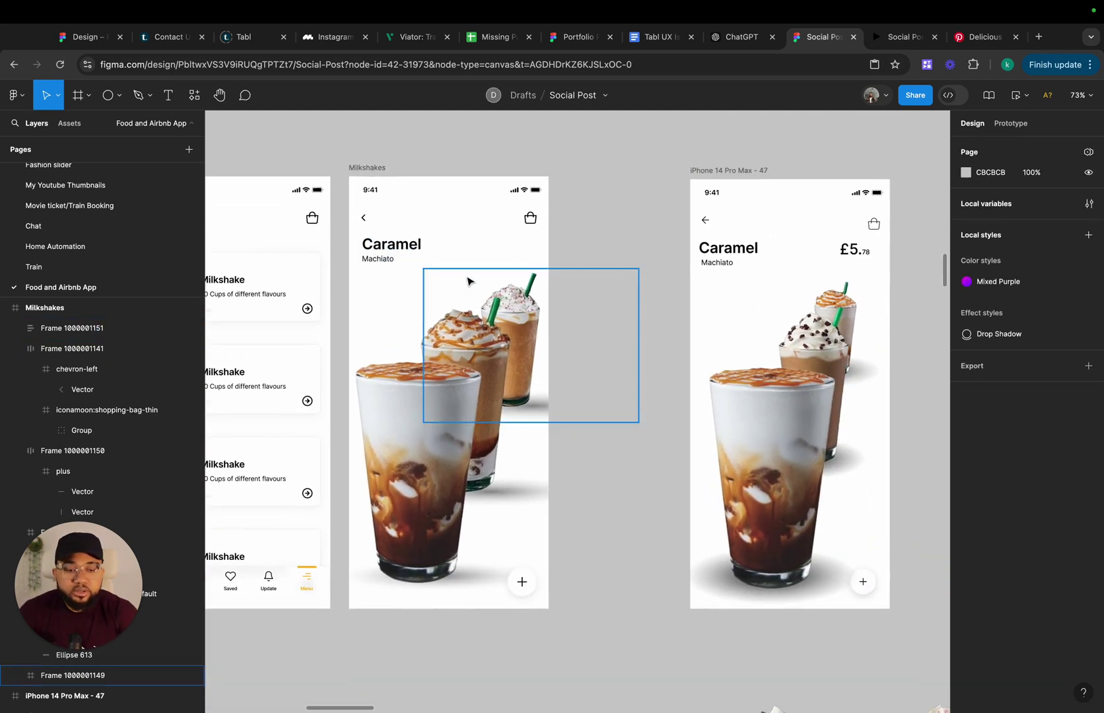
click(870, 253)
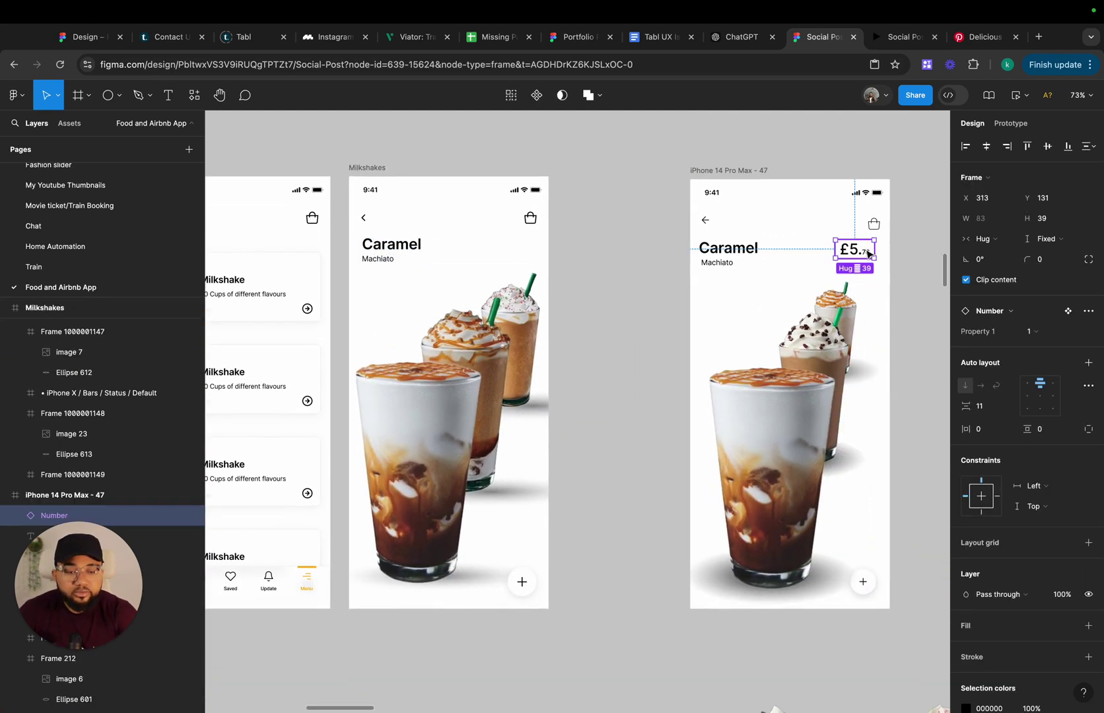
drag(862, 255, 641, 220)
right_click(642, 220)
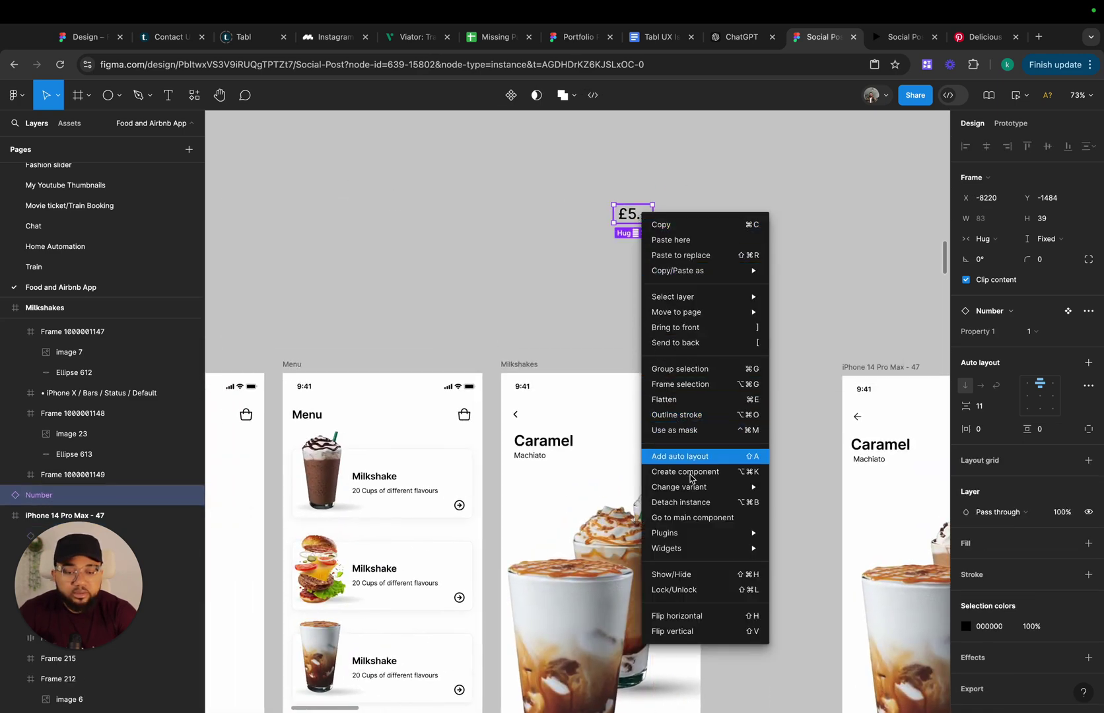
click(691, 502)
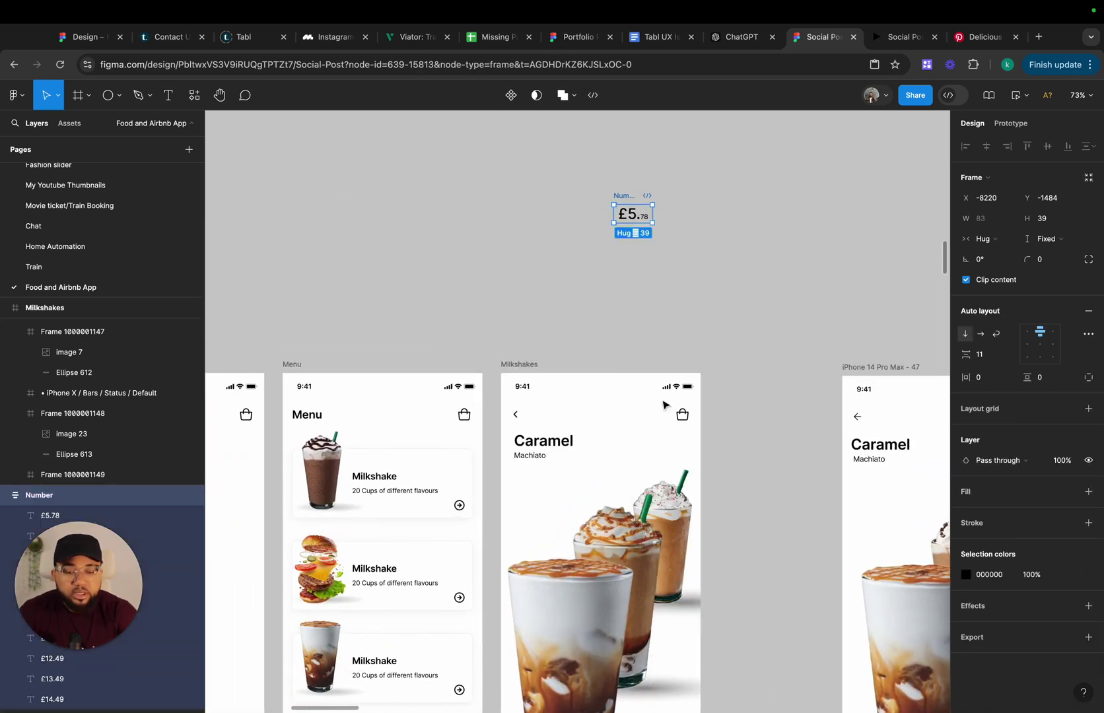
Ungroup the detached price list and move the £5.78 to £12.49 texts to clear canvas space above the Menu frame
right_click(628, 202)
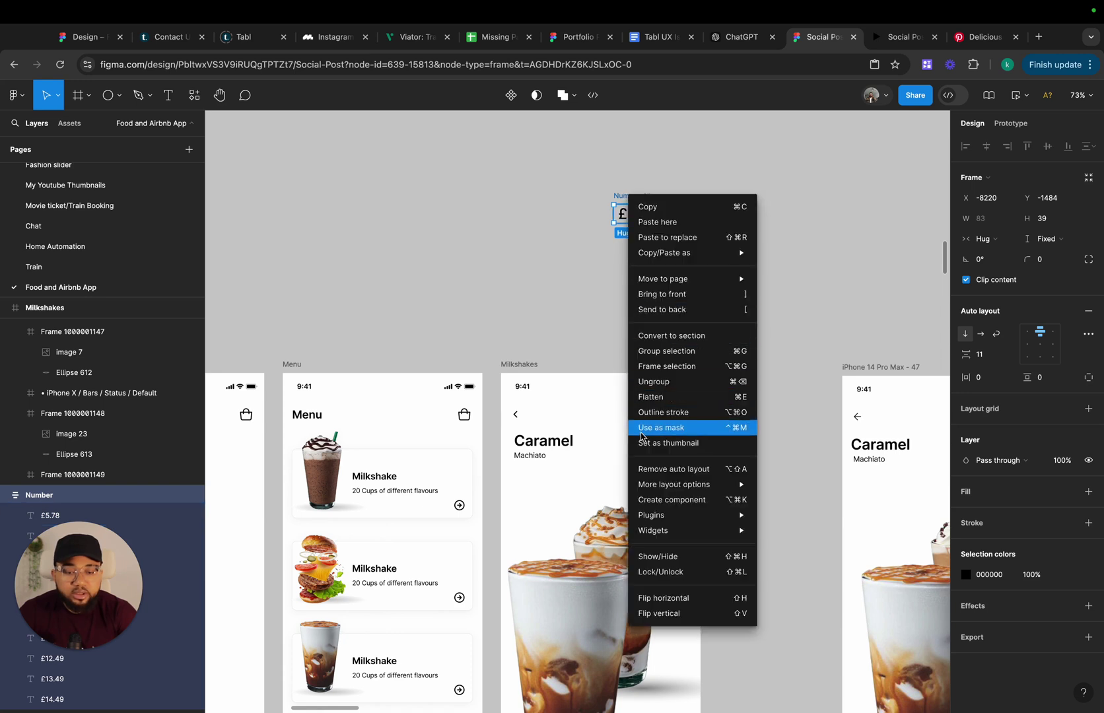
click(650, 381)
click(528, 268)
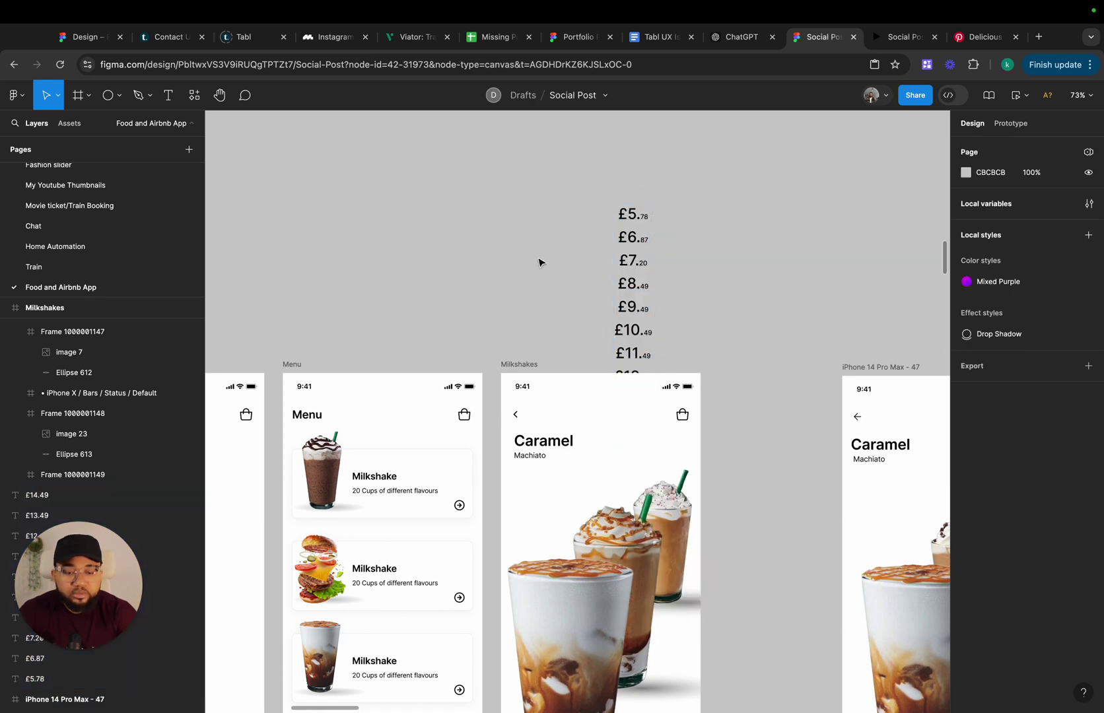
drag(590, 173, 495, 285)
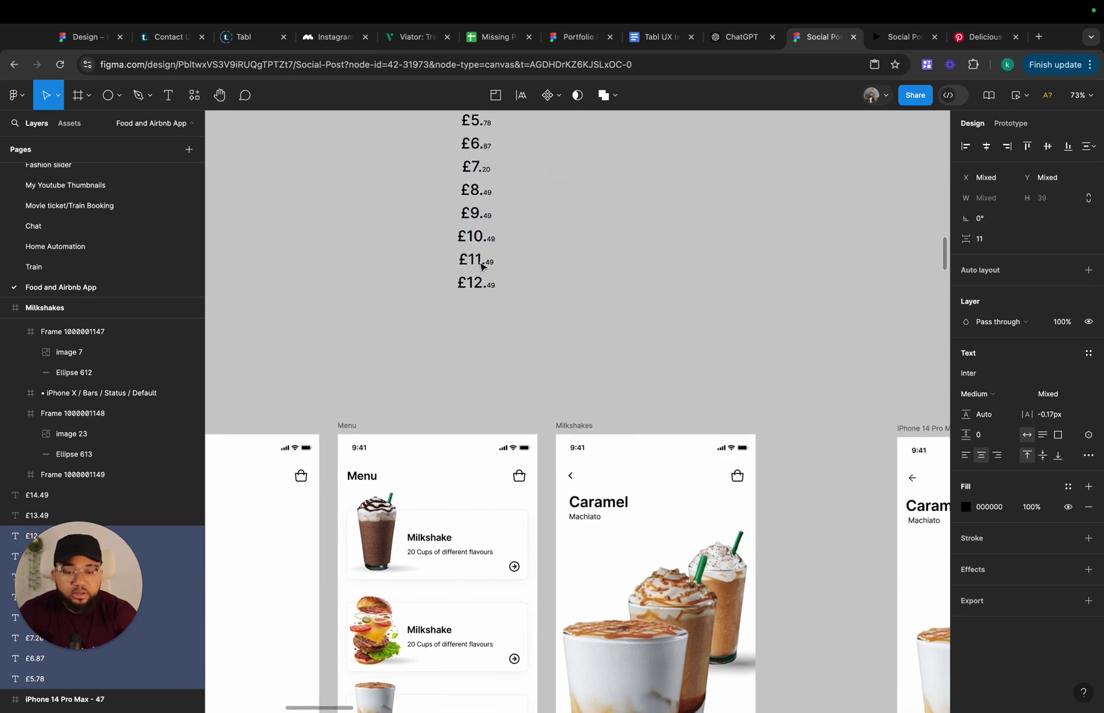
click(612, 253)
scroll(604, 249, up, 3)
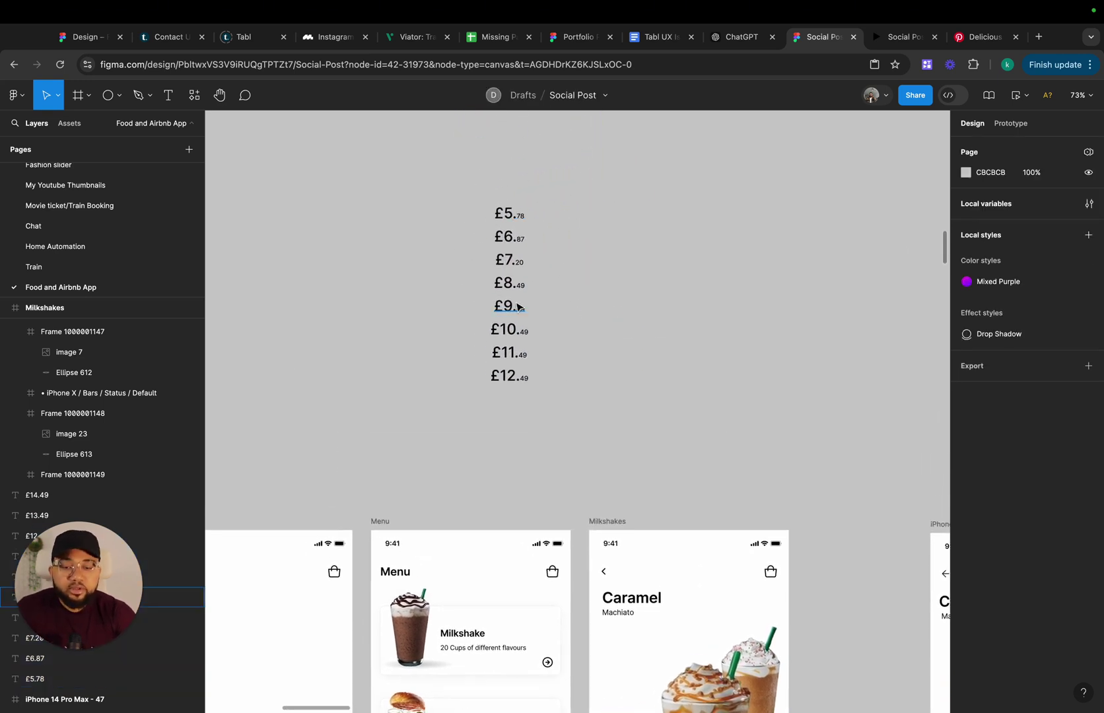
scroll(458, 228, up, 3)
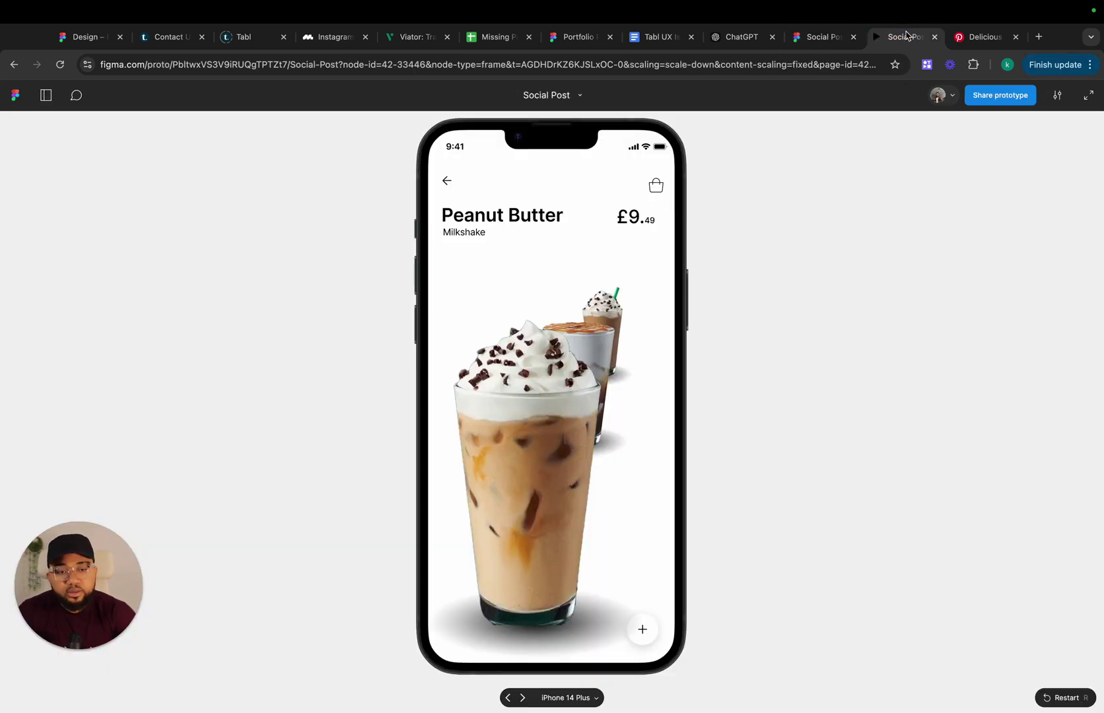
Check the rolling price in the prototype and inspect each separate price text from £5.78 to £12.49 in the design file
click(904, 36)
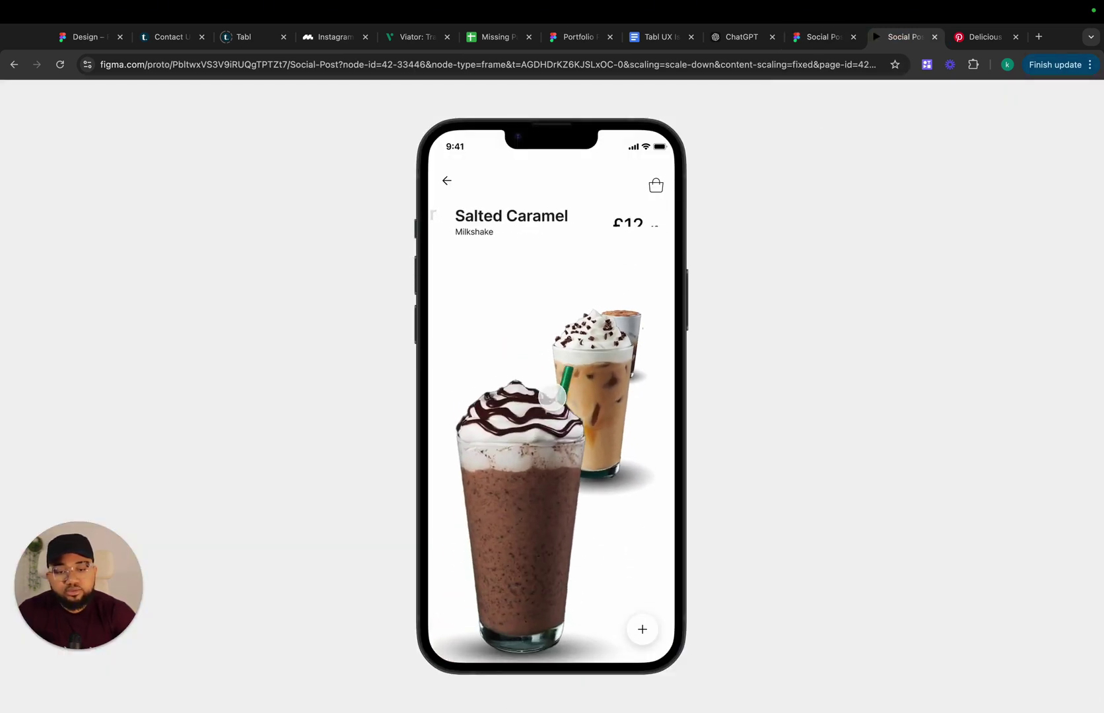
click(823, 41)
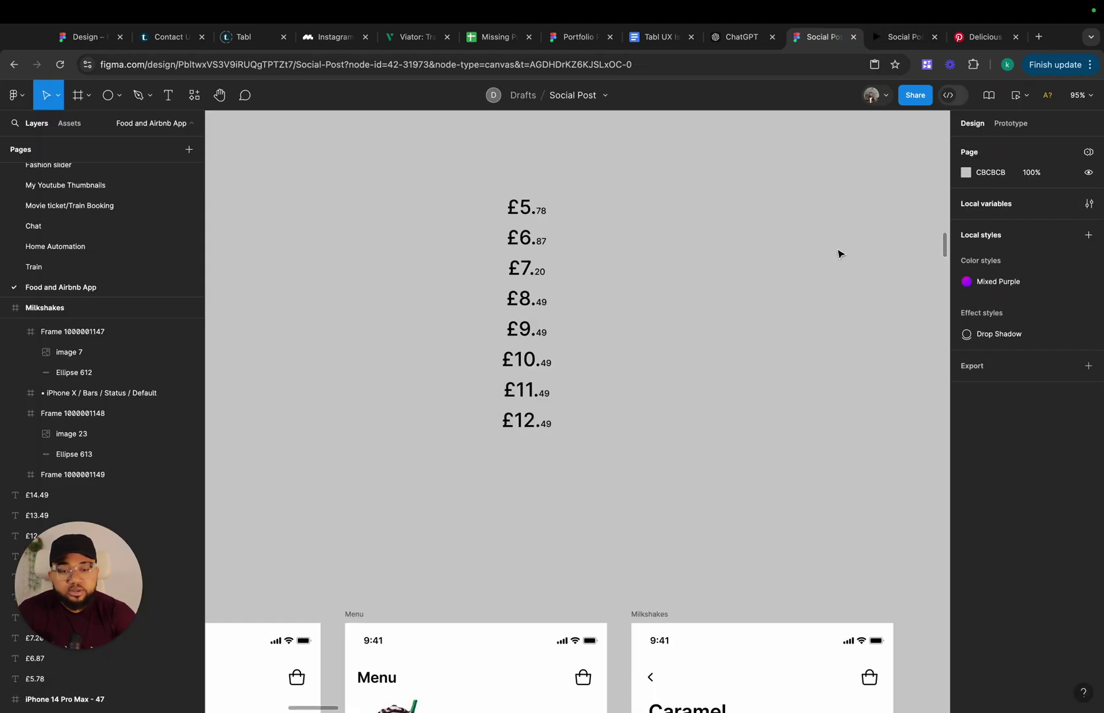
scroll(546, 286, up, 3)
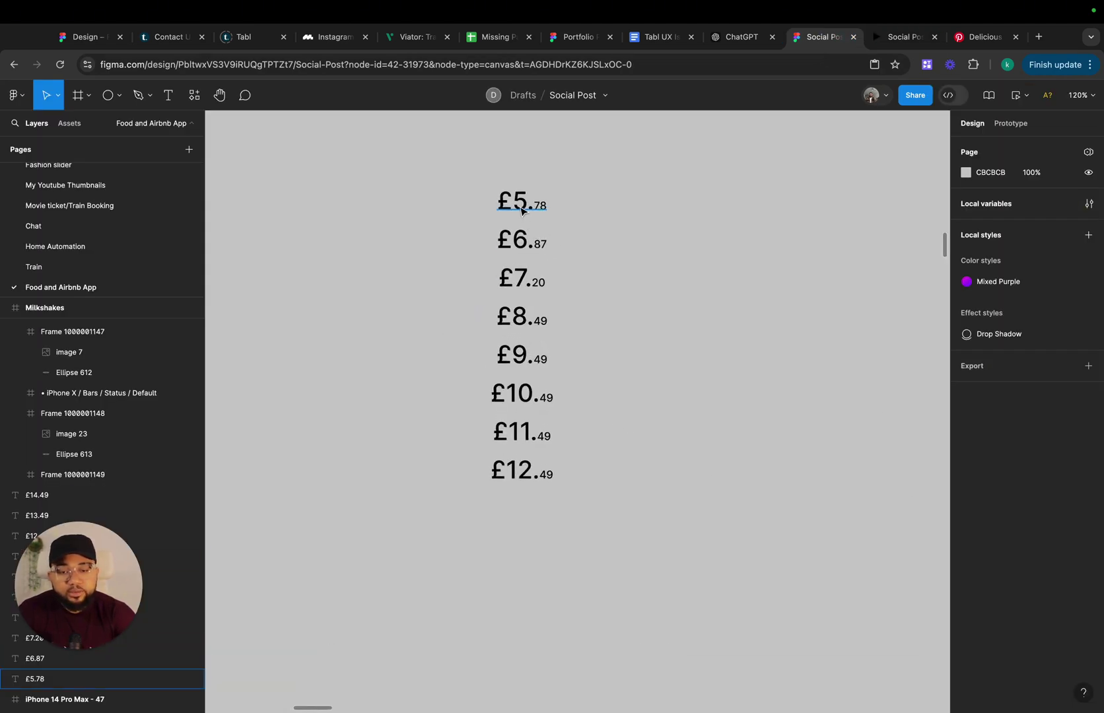
click(518, 241)
click(518, 280)
click(519, 320)
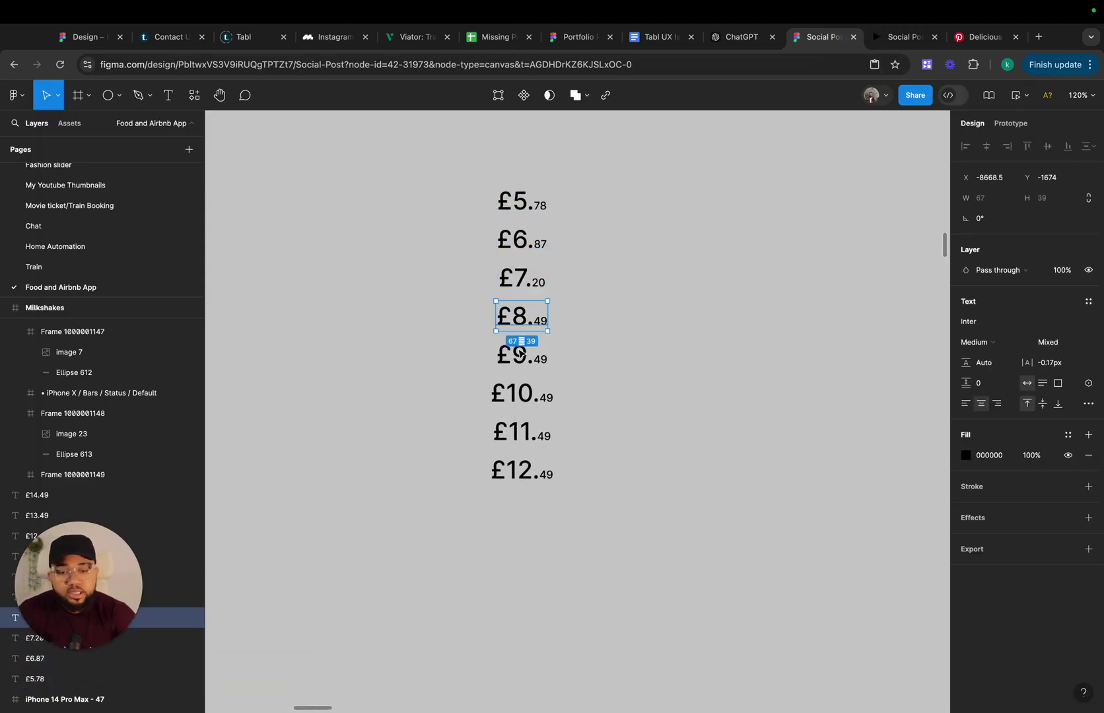
click(521, 377)
click(520, 360)
click(519, 395)
click(520, 432)
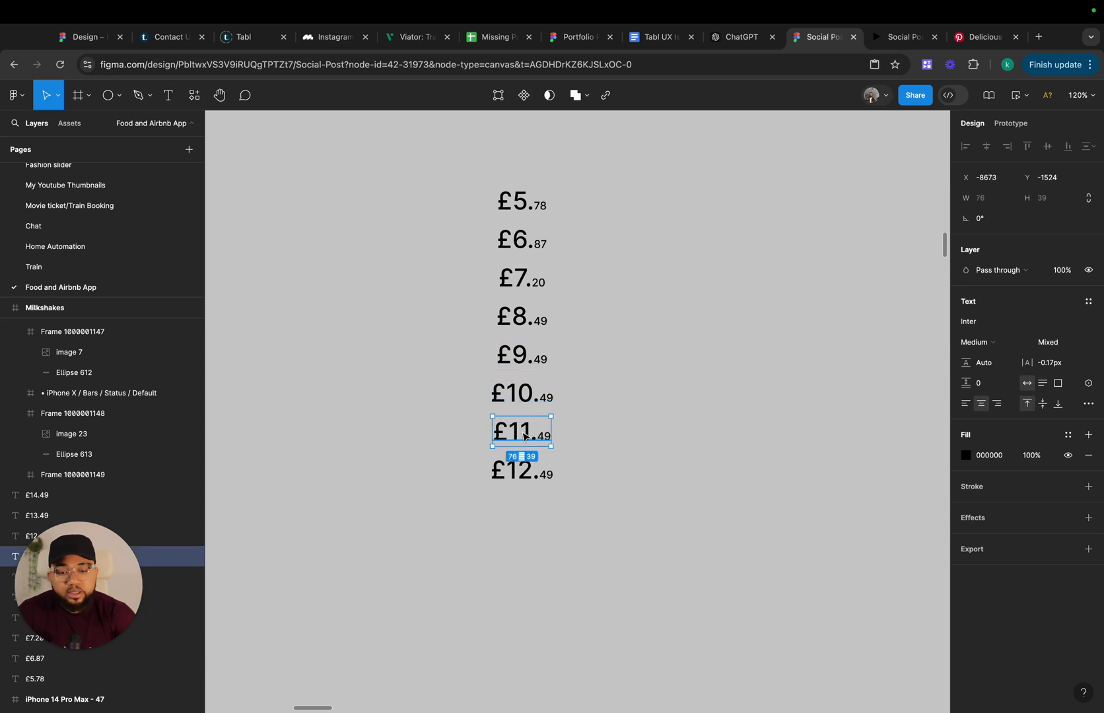
click(518, 470)
click(430, 379)
Wrap the £5.78 to £12.49 price texts in a vertical auto layout frame and set their width to Fill container
drag(459, 173, 654, 560)
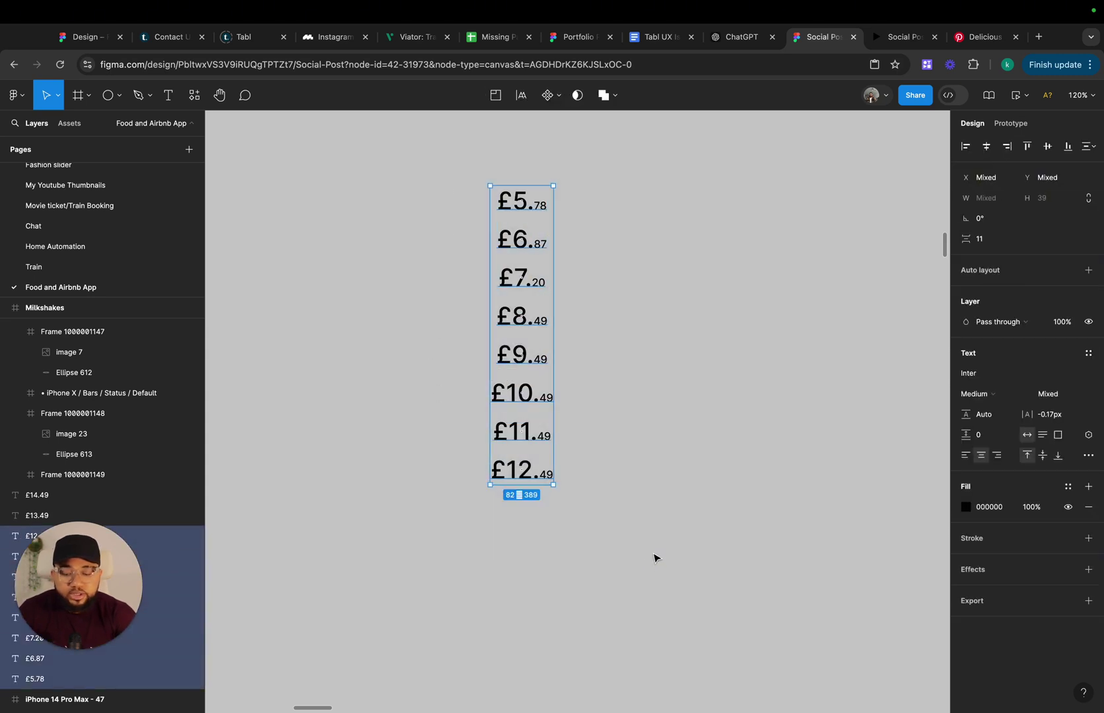
key(shift+a)
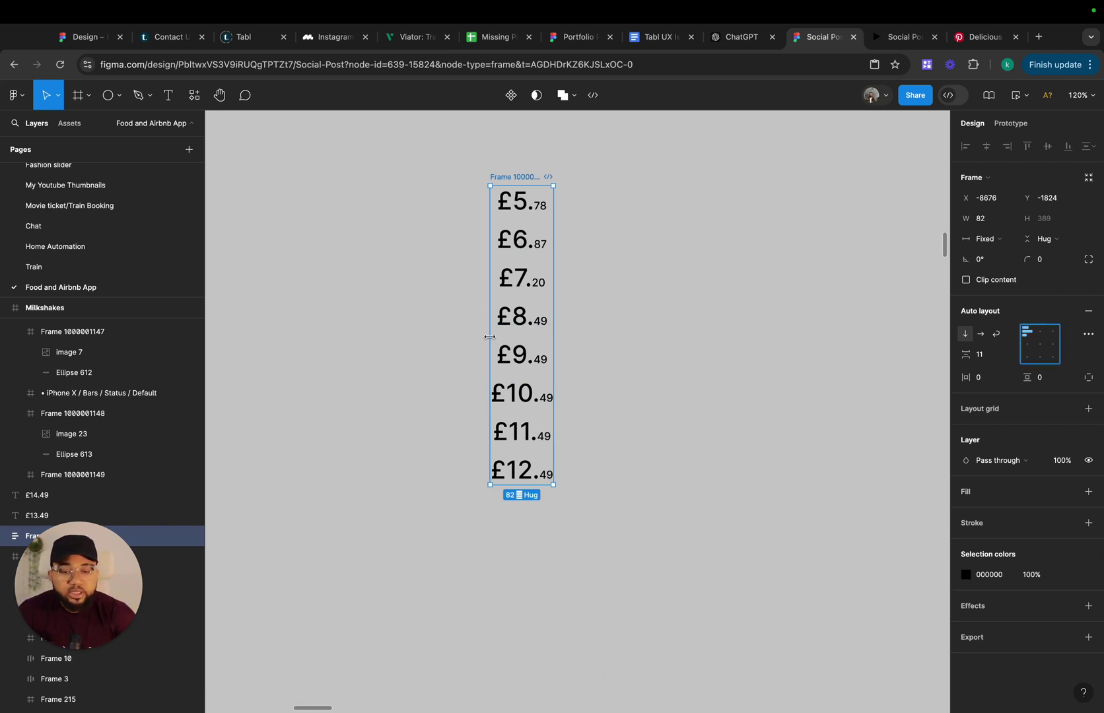
drag(510, 166, 532, 525)
click(987, 218)
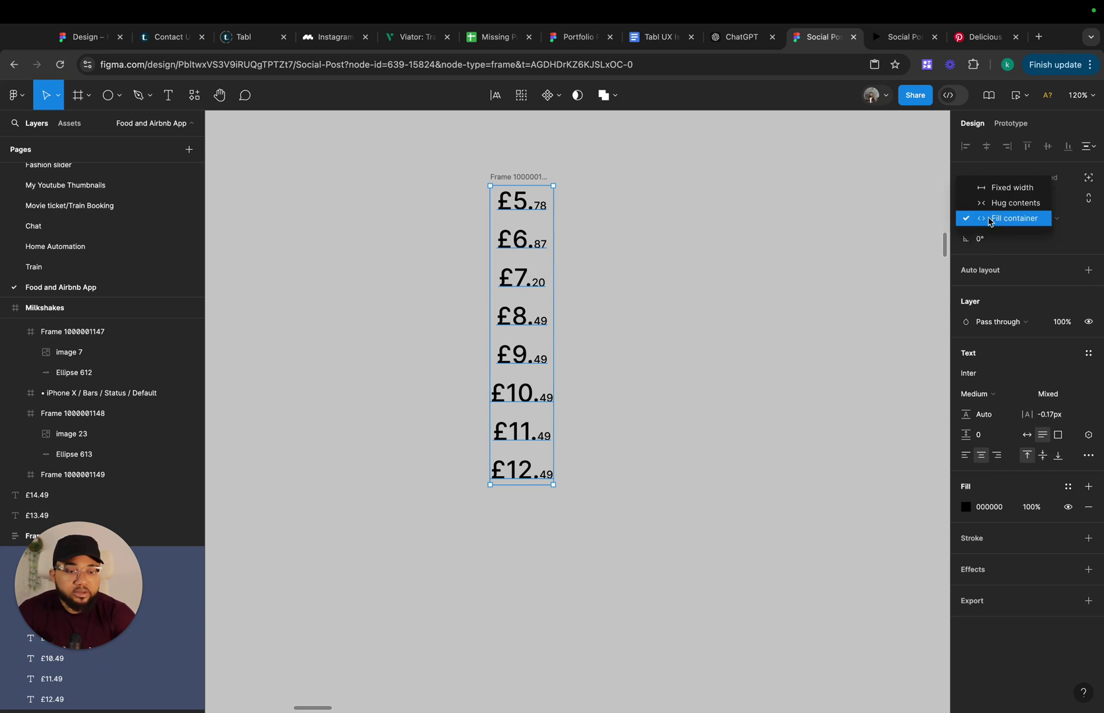
Left-align all the price texts and shift their auto layout frame slightly to the right and down
click(967, 460)
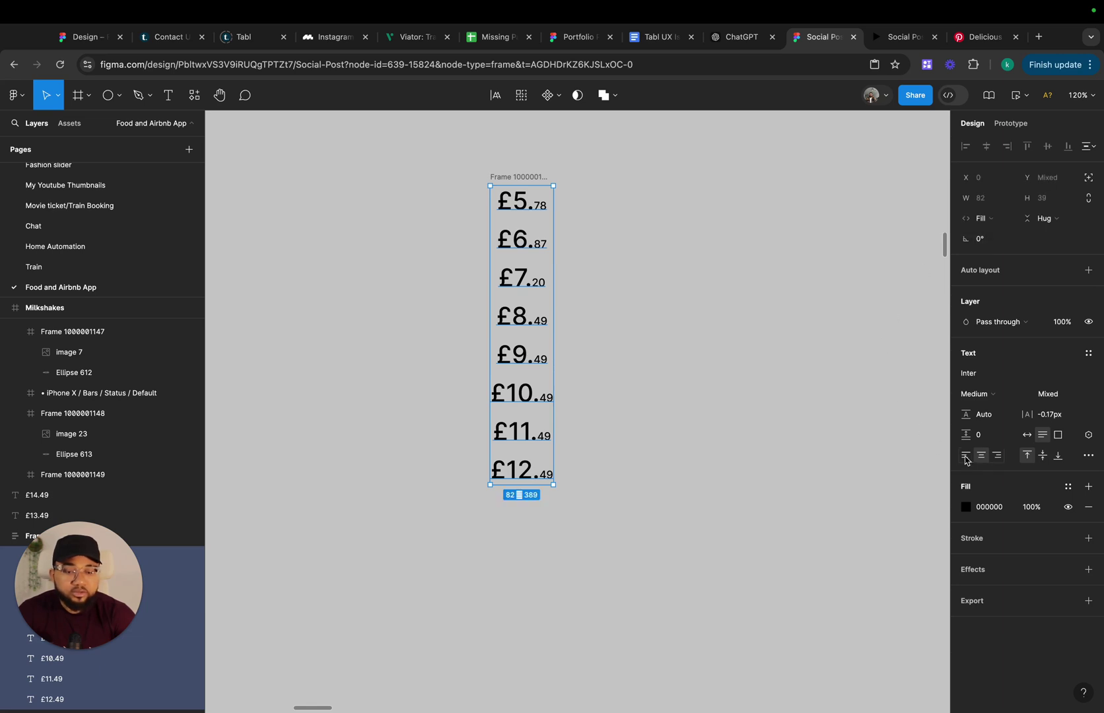
click(965, 461)
click(717, 311)
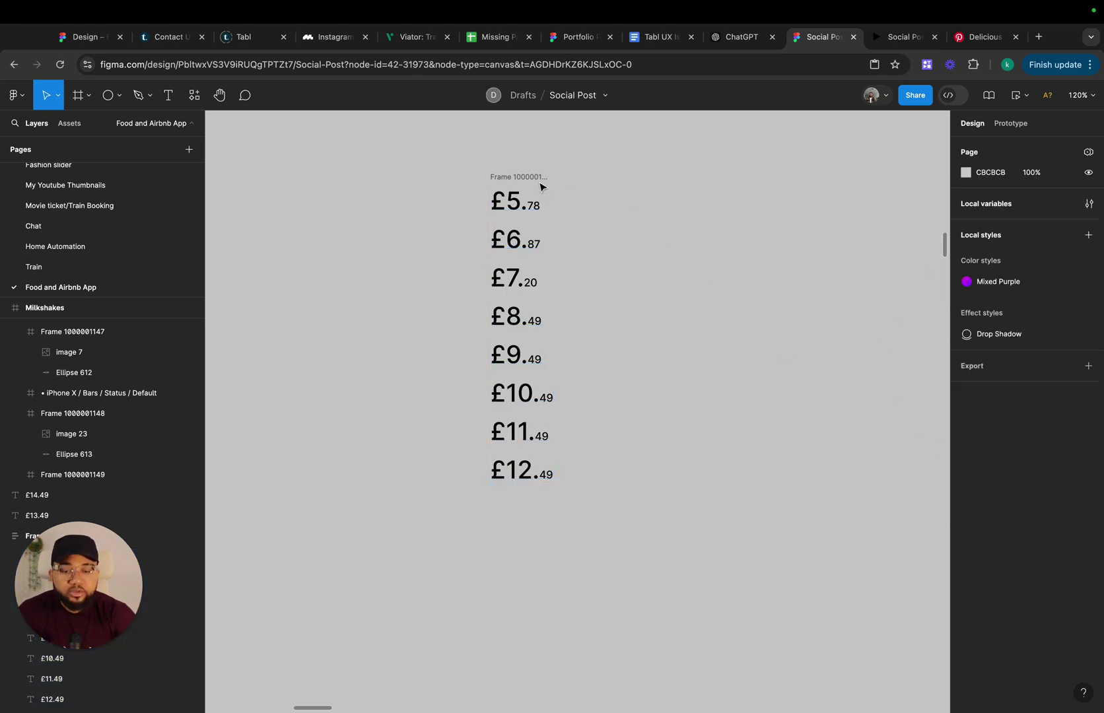
drag(522, 181, 569, 192)
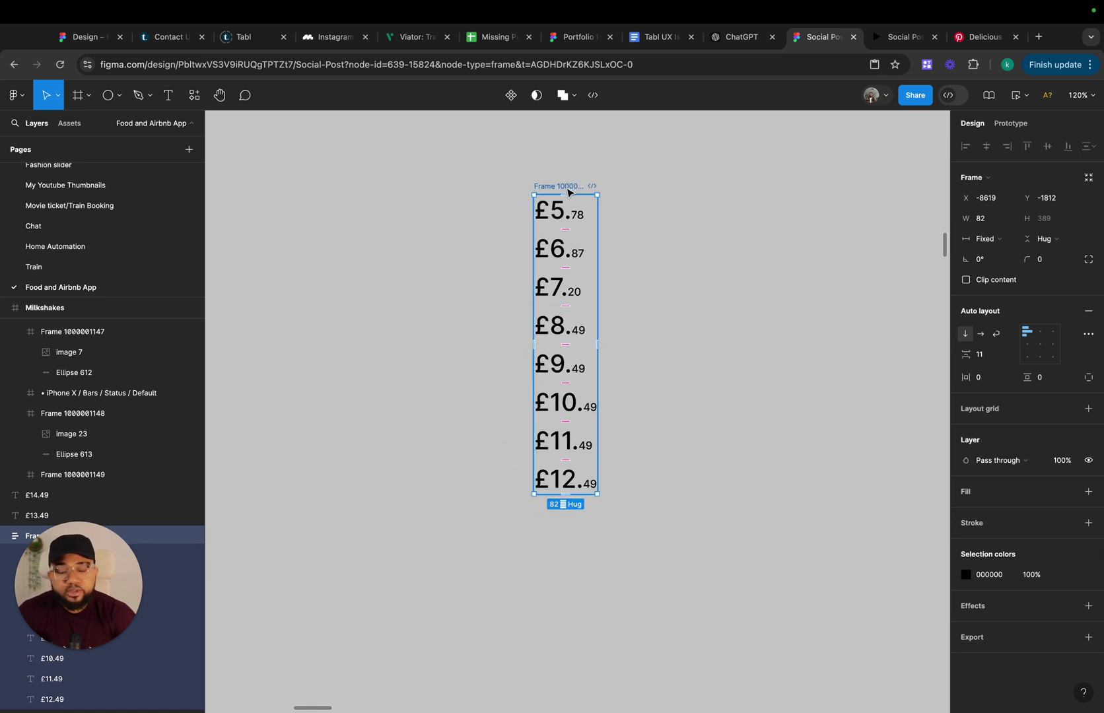
drag(577, 495, 572, 227)
key(ctrl+z)
key(ctrl+z)
key(ctrl+z)
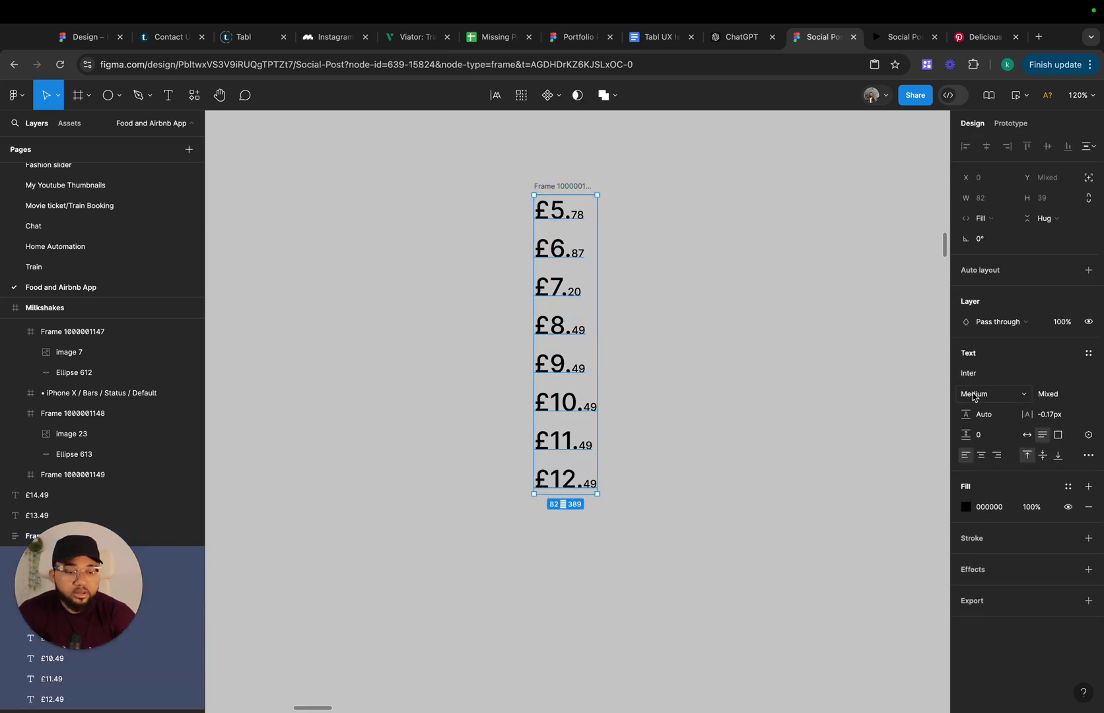
Set the font weight of all the price texts to Semi Bold
click(973, 394)
click(985, 408)
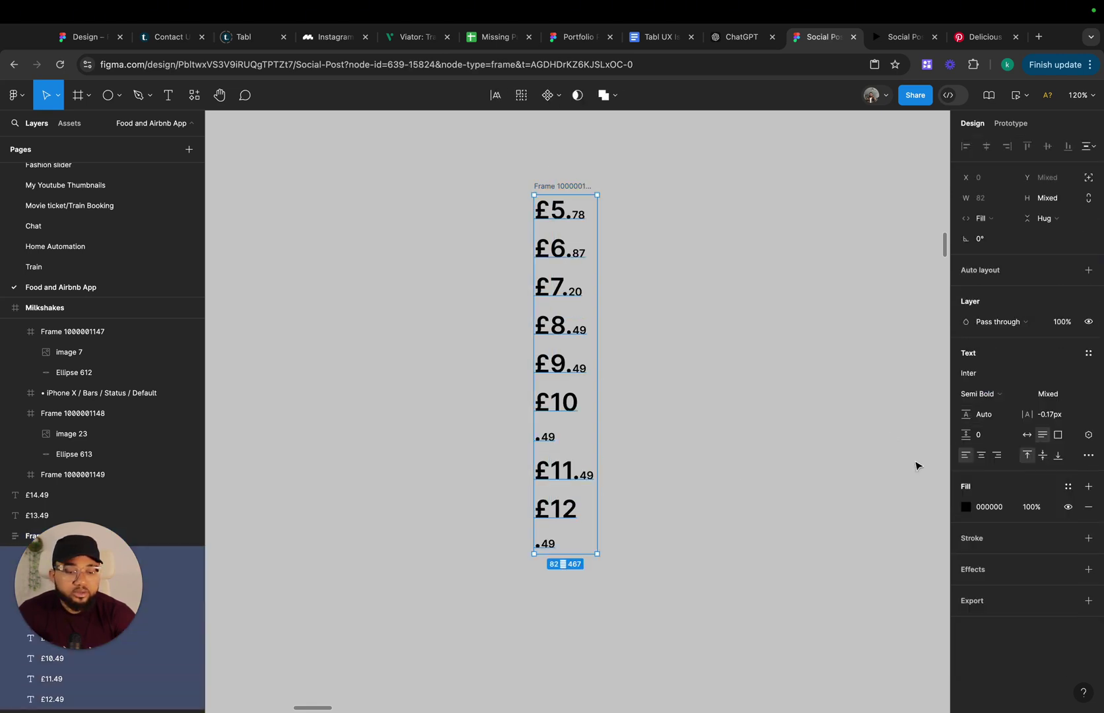
Resize the price frame to 96 × 39 and clip its content so only the £5.78 price shows
drag(597, 204, 607, 205)
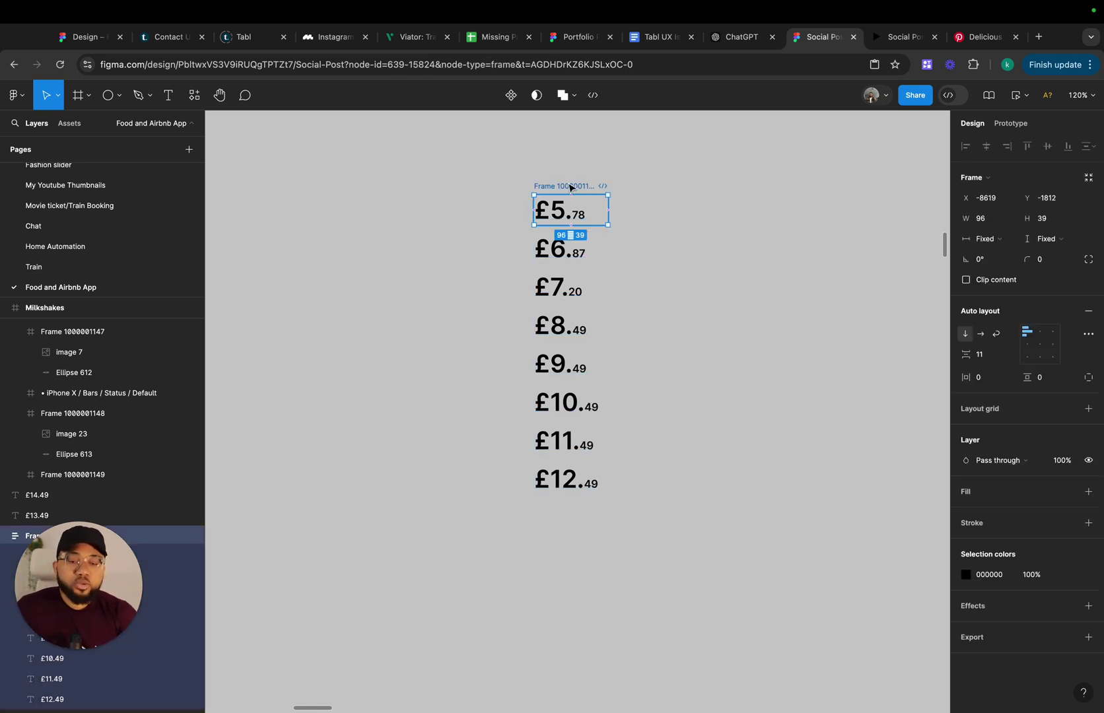
click(967, 280)
click(631, 196)
Rename the price frame as Number
click(564, 196)
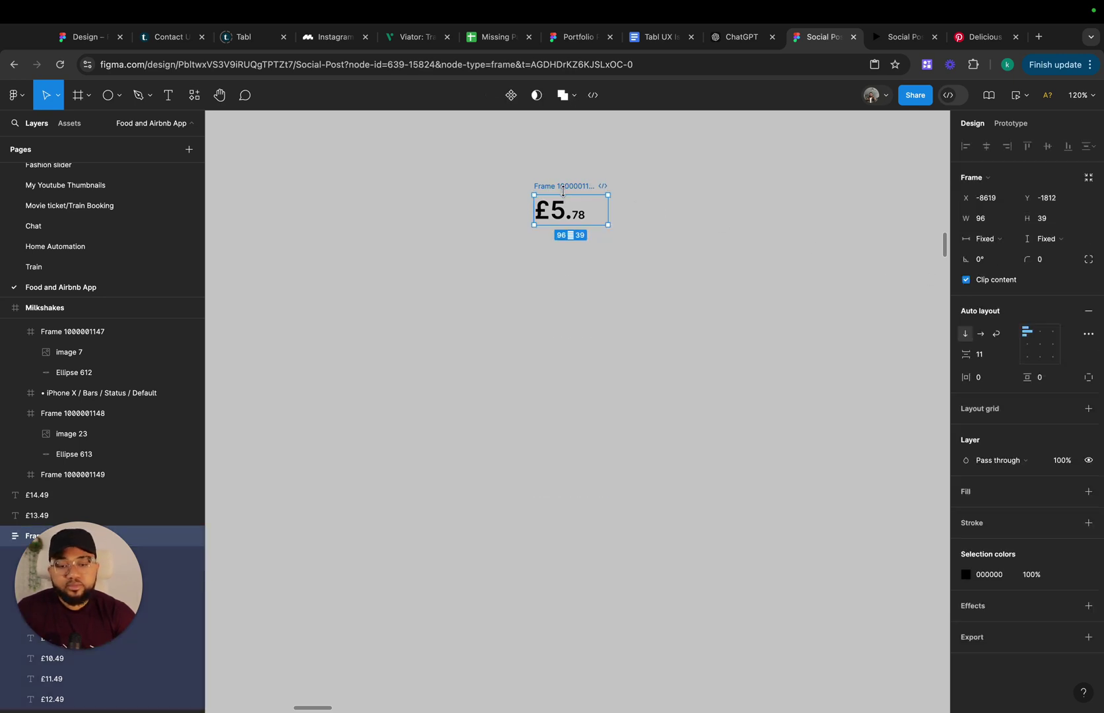
scroll(574, 195, down, 3)
double_click(579, 197)
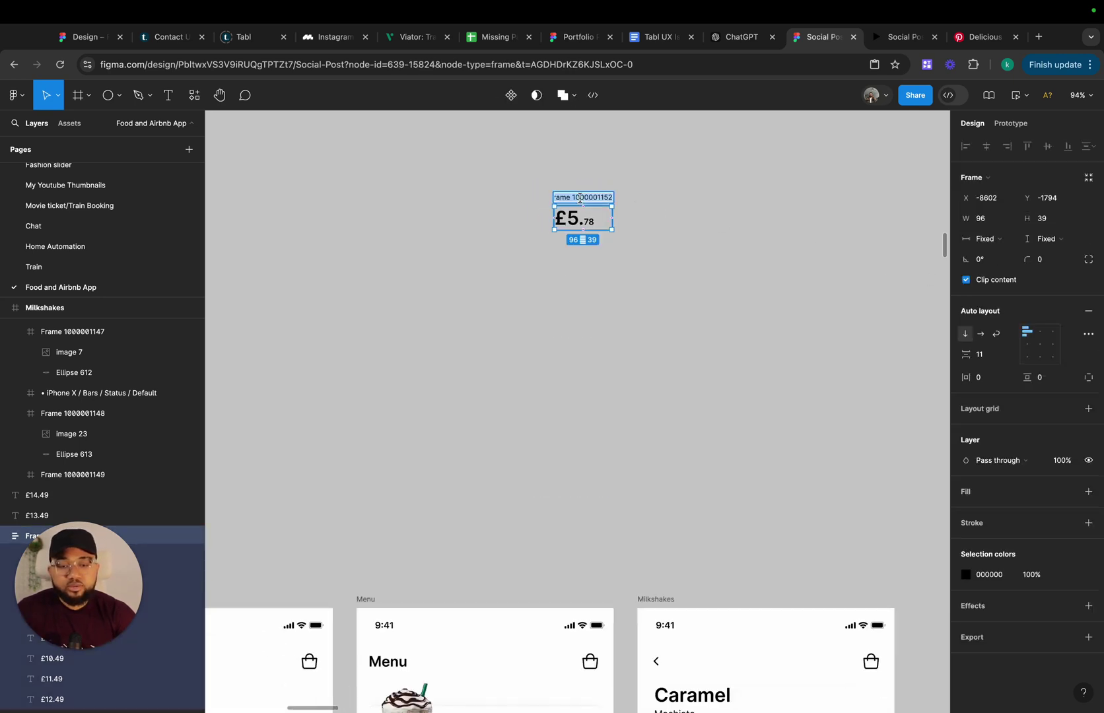
text(Number)
key(Return)
Move the Number frame into the Milkshakes screen, level with the Caramel title and under the shopping bag icon
drag(602, 211, 617, 229)
scroll(618, 229, down, 5)
drag(678, 290, 771, 414)
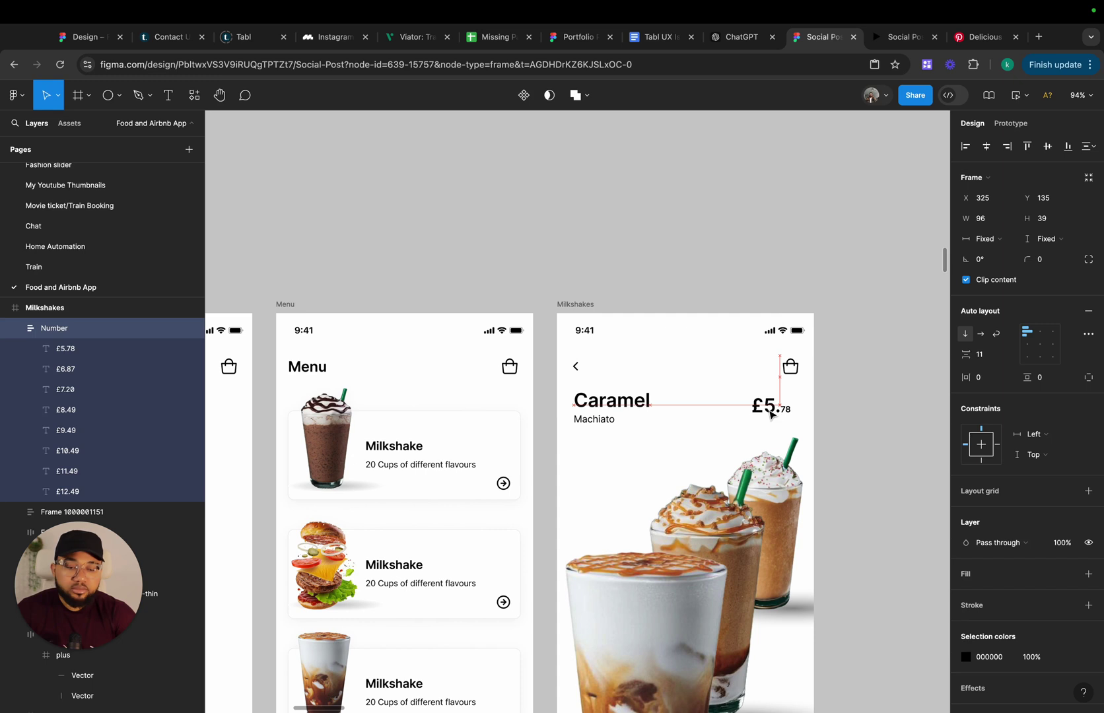
click(854, 409)
scroll(855, 408, right, 8)
scroll(855, 408, down, 5)
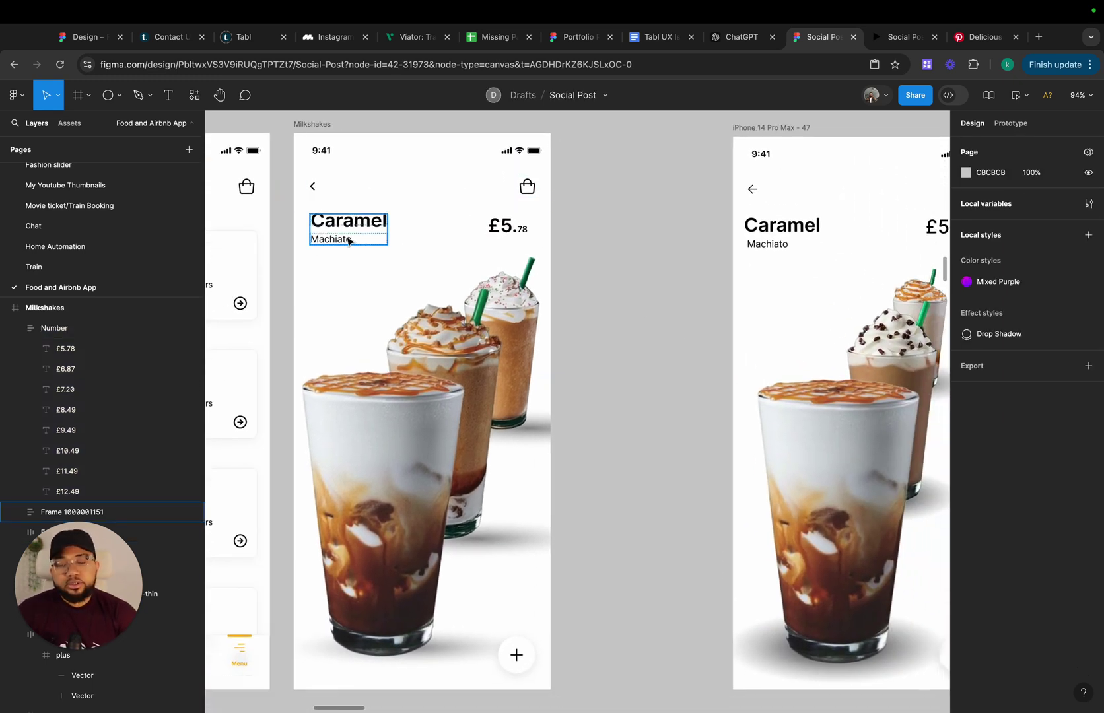
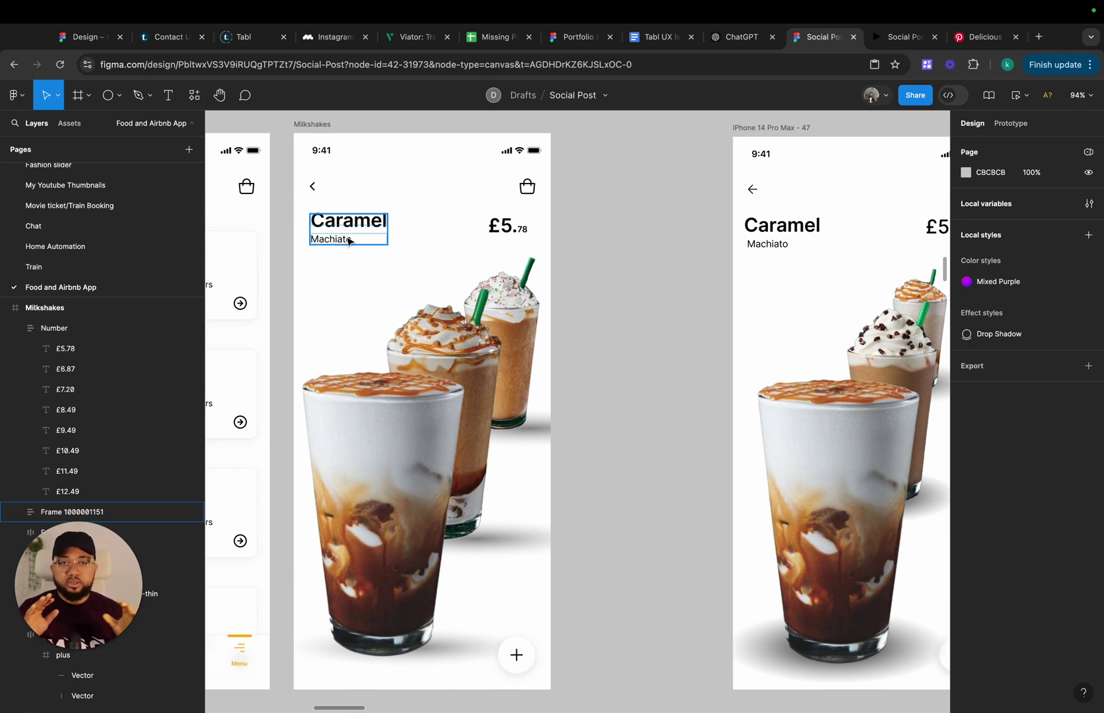
Move the Caramel Machiato title frame out of the Milkshakes screen onto the empty canvas above it
drag(342, 239, 392, 200)
click(422, 339)
scroll(387, 202, up, 5)
scroll(455, 210, down, 10)
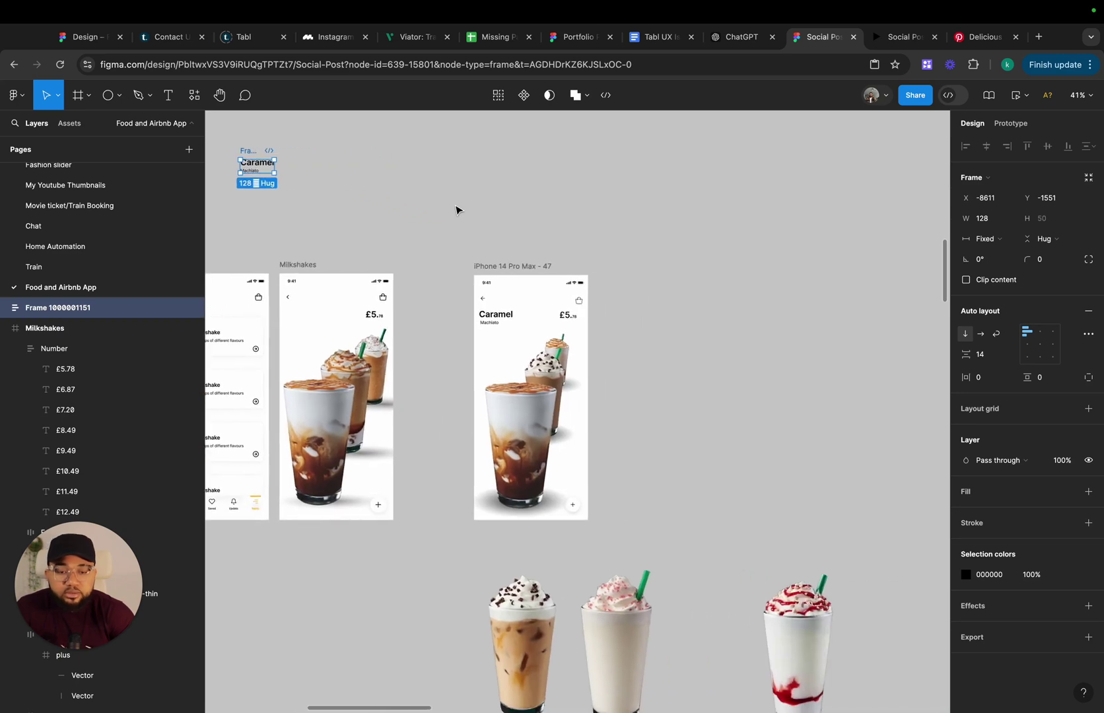
Copy the Peanut Butter and Salted Caramel titles with their Milkshake captions from their screens onto the canvas above
scroll(456, 210, up, 6)
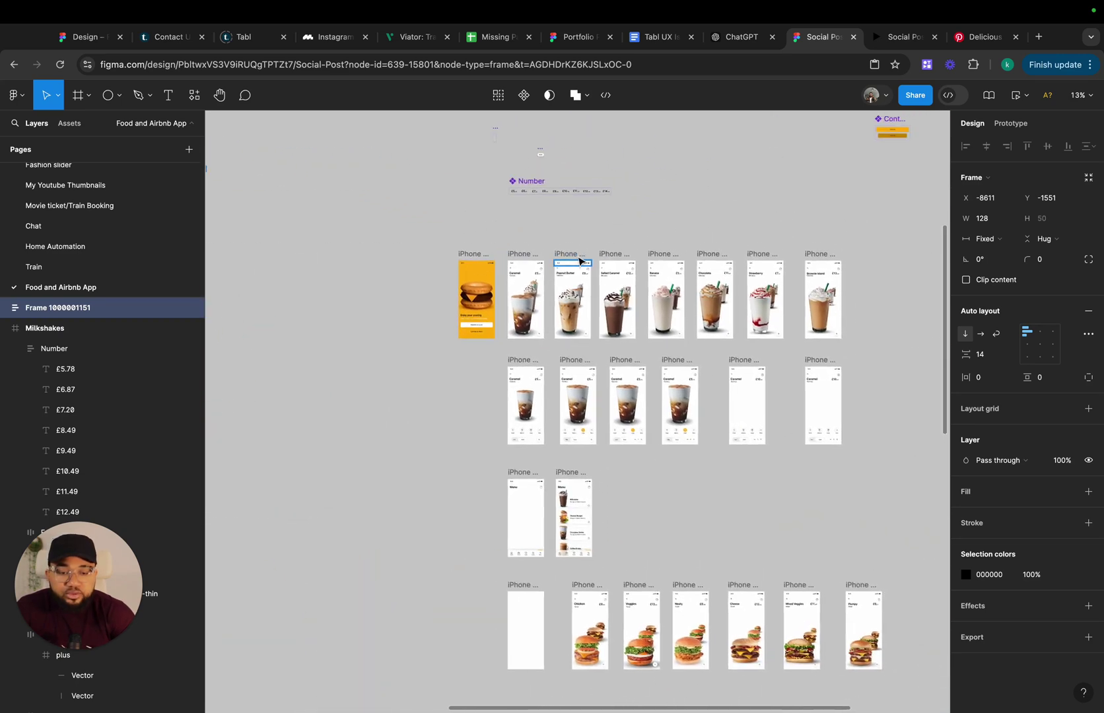
click(561, 317)
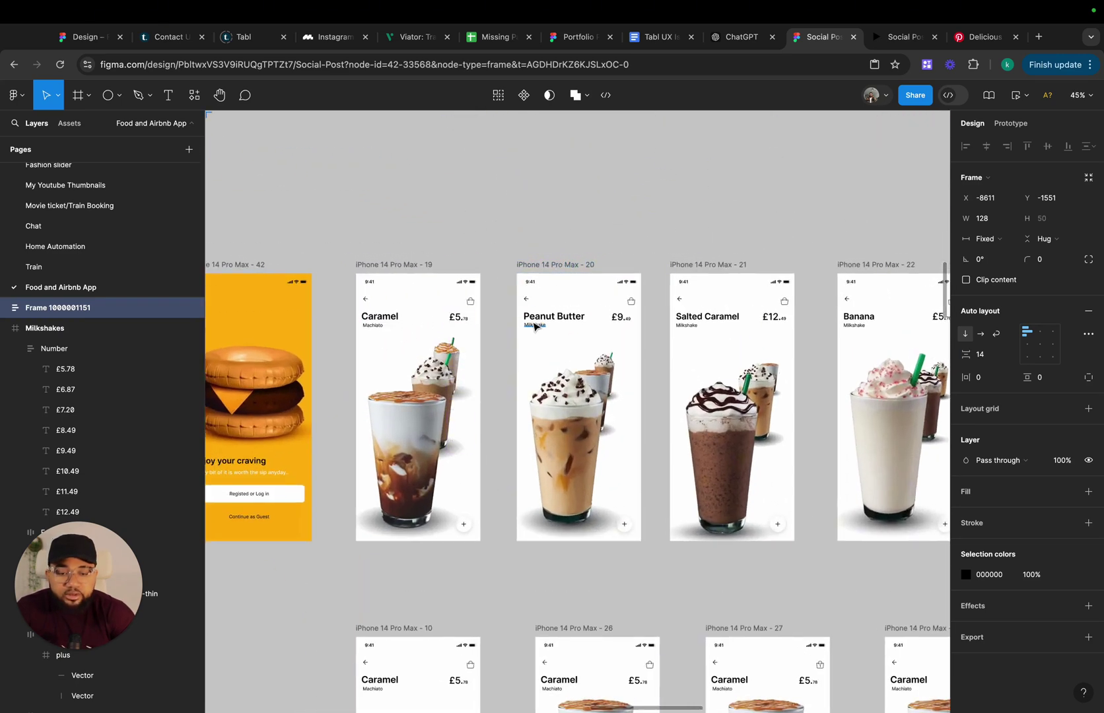
shift+click(561, 324)
drag(561, 322, 518, 184)
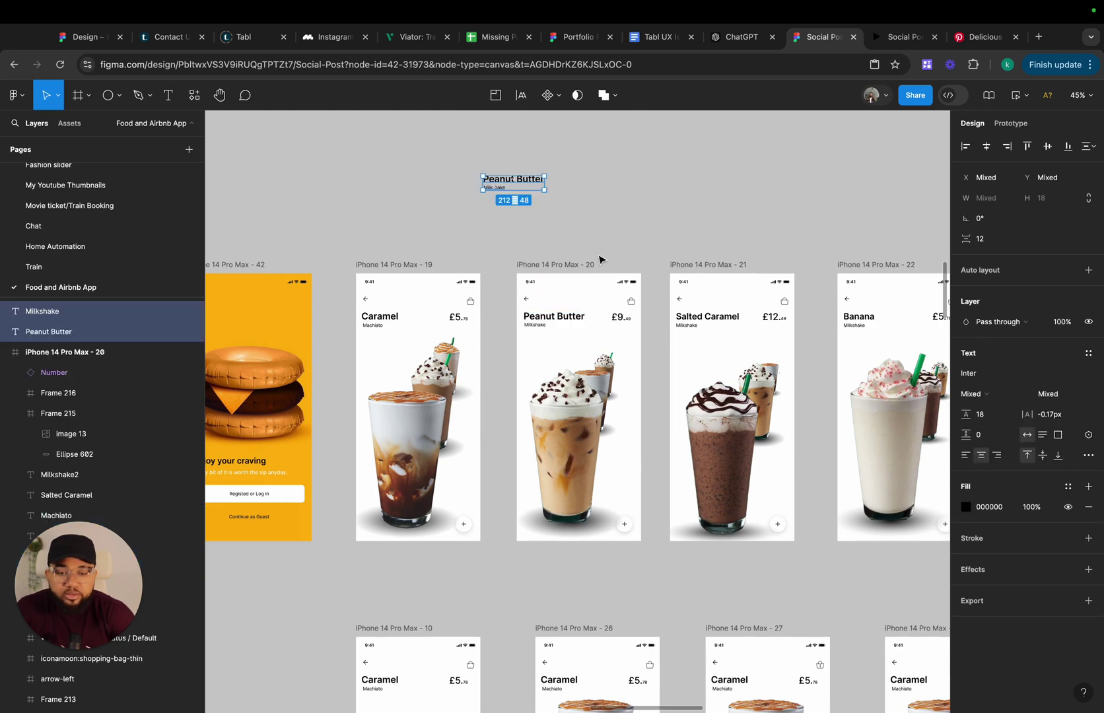
scroll(627, 291, right, 1)
click(680, 325)
shift+click(700, 317)
drag(713, 320, 640, 184)
Copy the Banana and Chocolate titles with their Milkshake captions from their screens onto the canvas above
scroll(594, 225, right, 5)
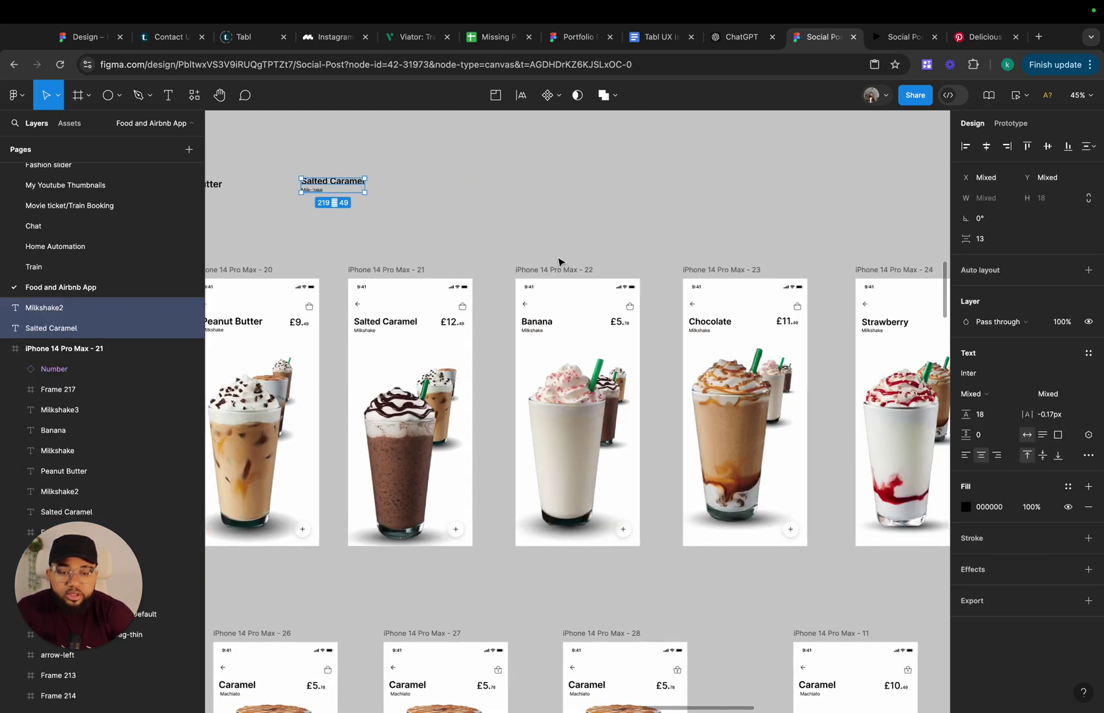
click(534, 334)
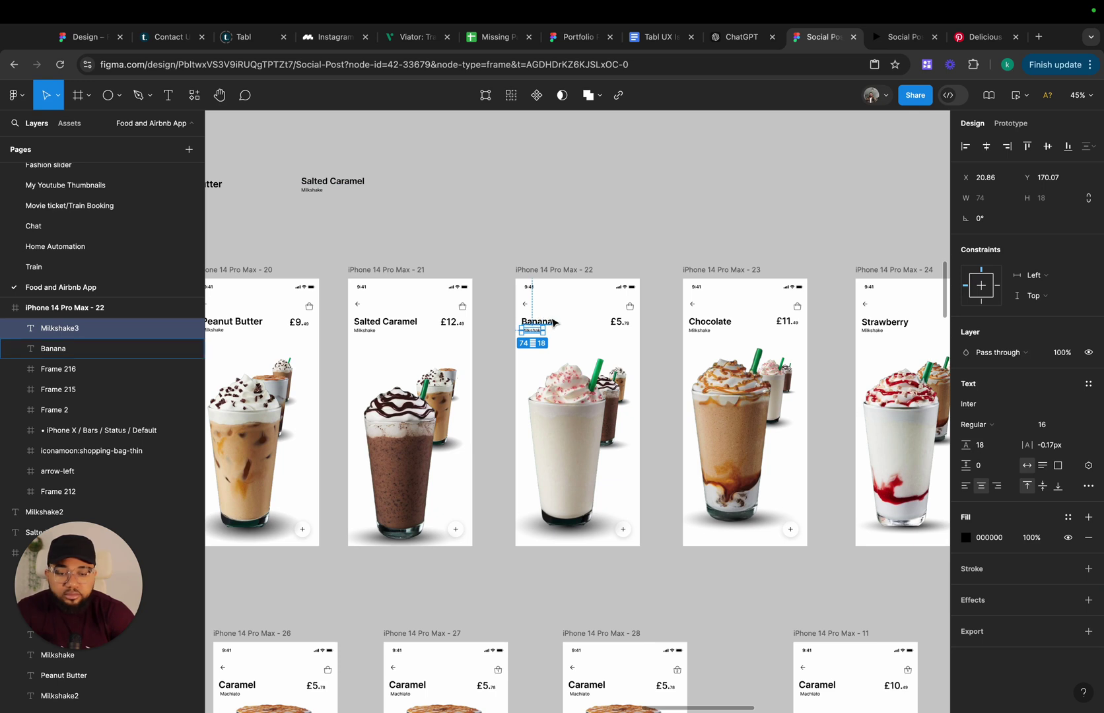
shift+click(552, 321)
drag(552, 317, 495, 186)
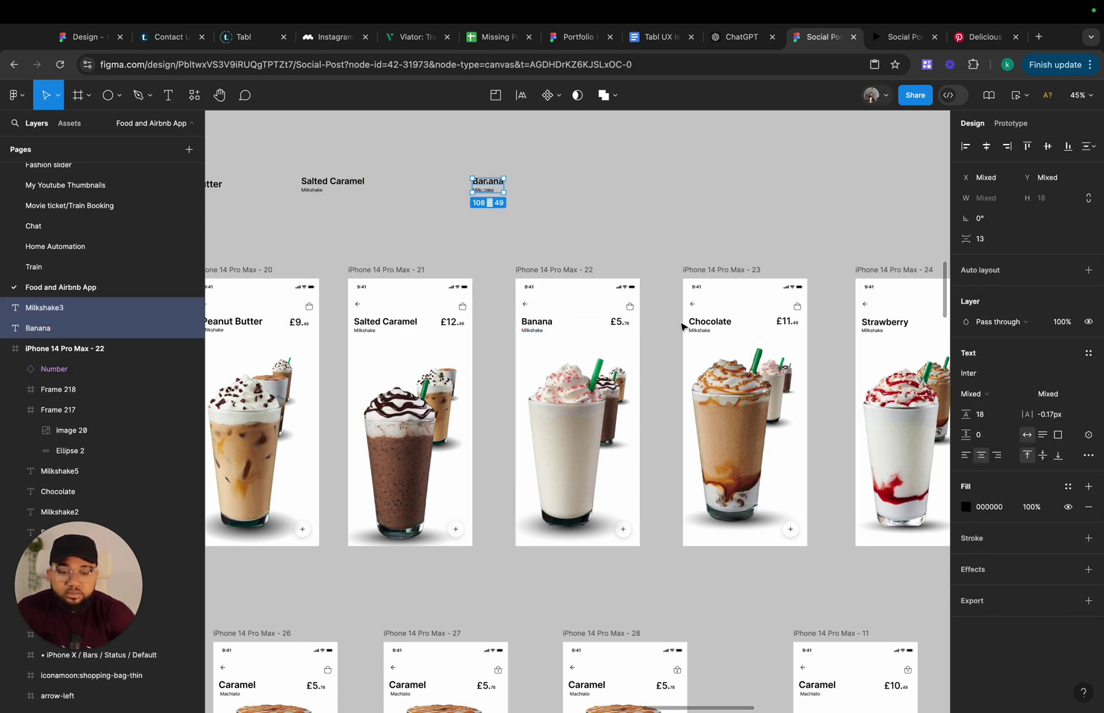
click(697, 330)
shift+click(724, 323)
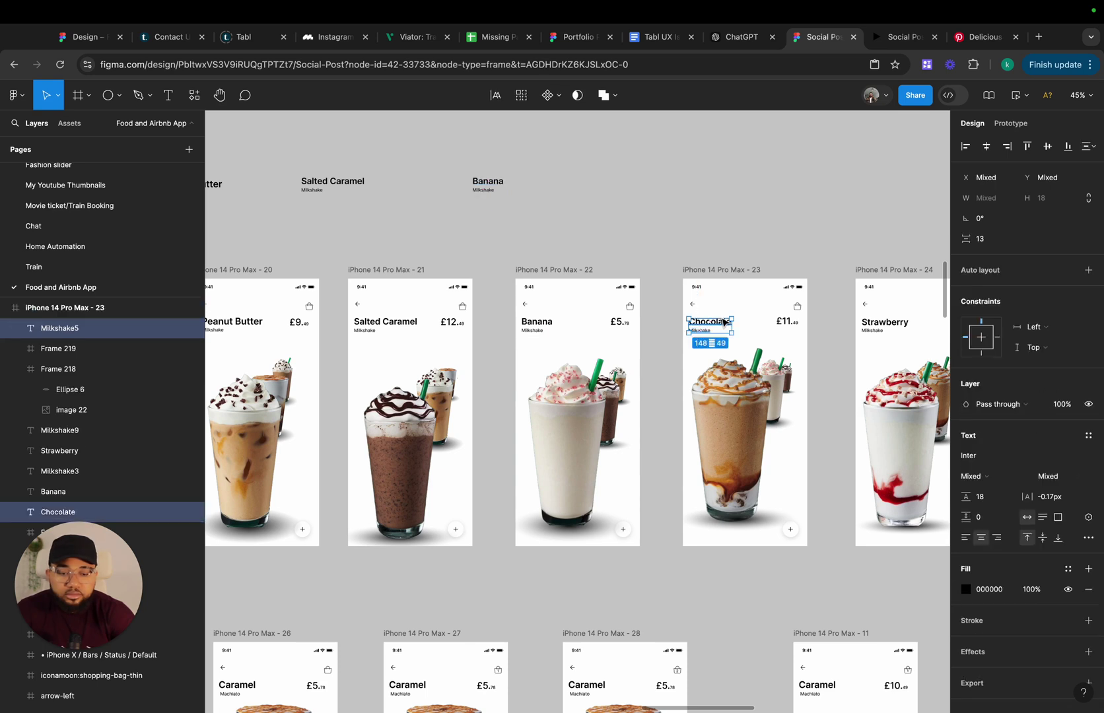
key(super+d)
drag(713, 319, 586, 210)
Duplicate the Strawberry title and its Milkshake caption and place the copy beside the copied Chocolate title
scroll(591, 198, right, 5)
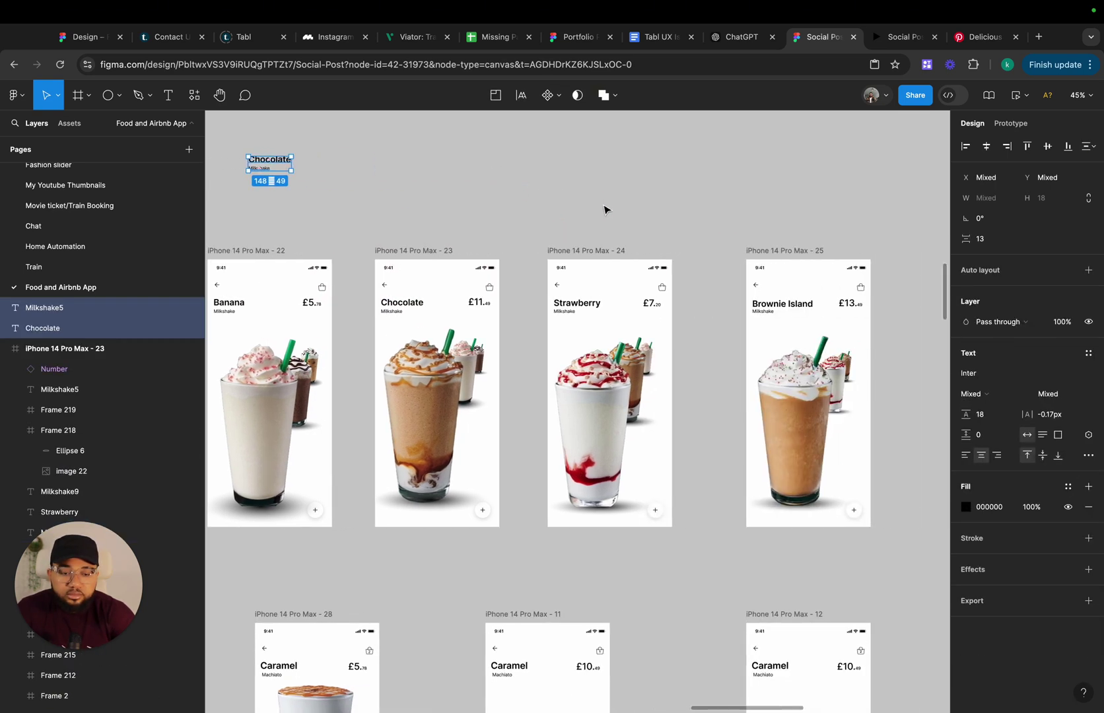
click(572, 312)
shift+click(592, 308)
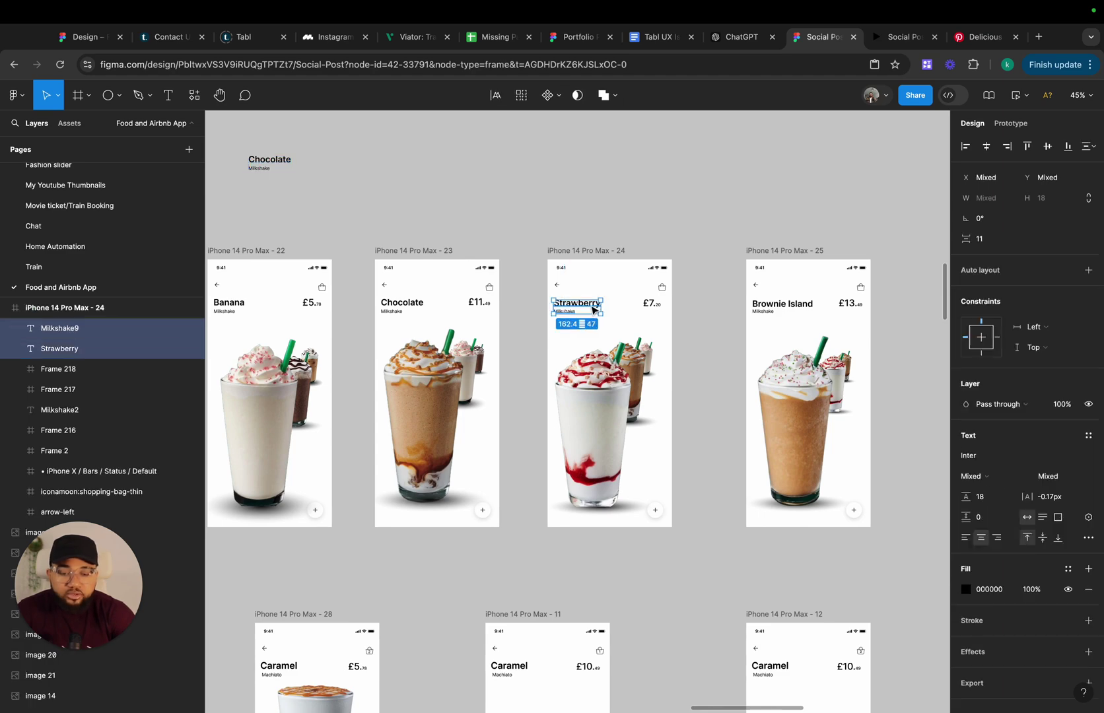
key(super+d)
drag(592, 308, 357, 162)
Apply suggested auto layout to the five copied flavour titles from Peanut Butter to Strawberry
scroll(352, 175, left, 10)
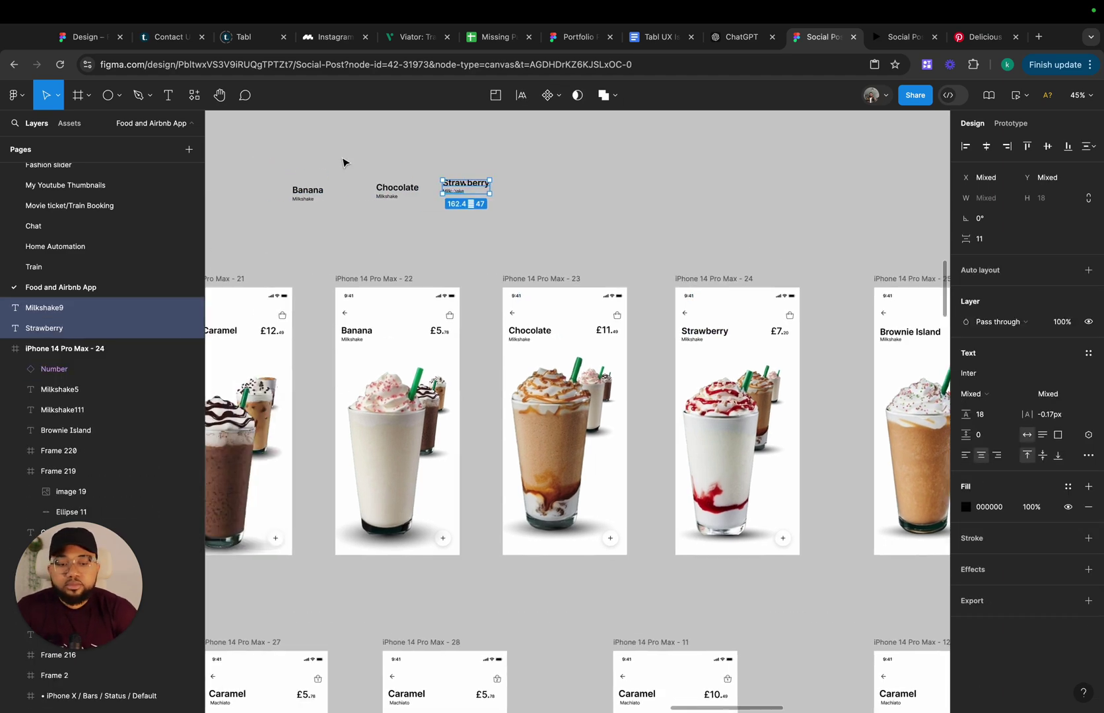
drag(459, 163, 558, 245)
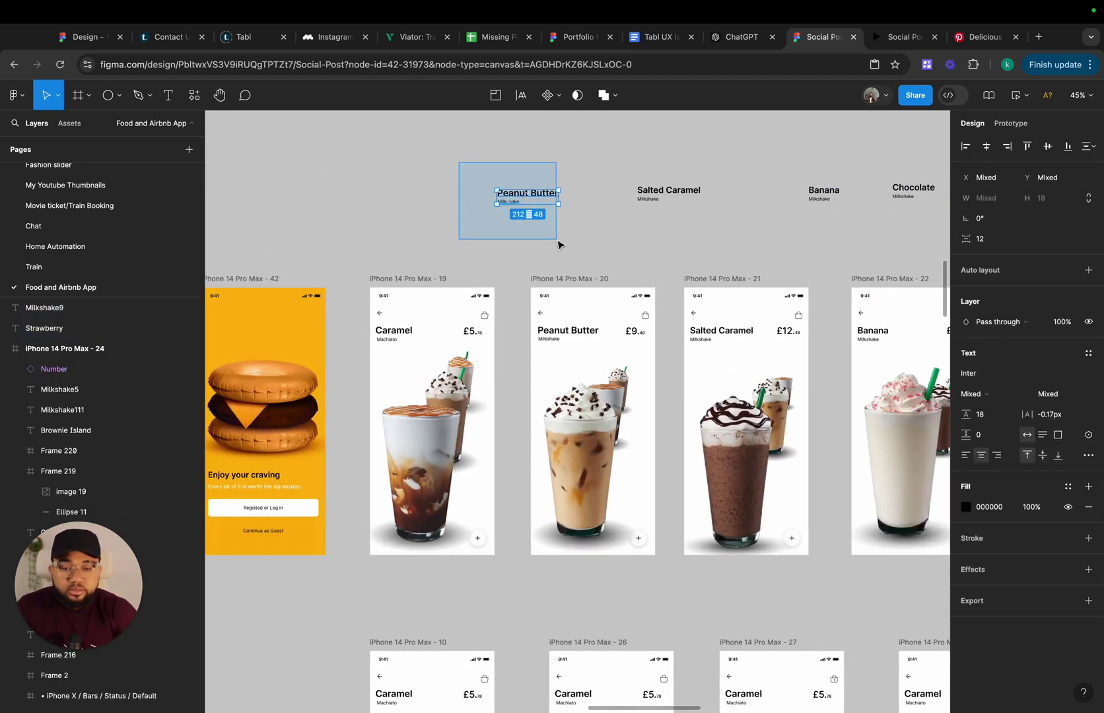
click(441, 136)
drag(423, 146, 869, 238)
scroll(857, 234, down, 2)
scroll(869, 237, right, 3)
right_click(768, 192)
mouse_move(798, 471)
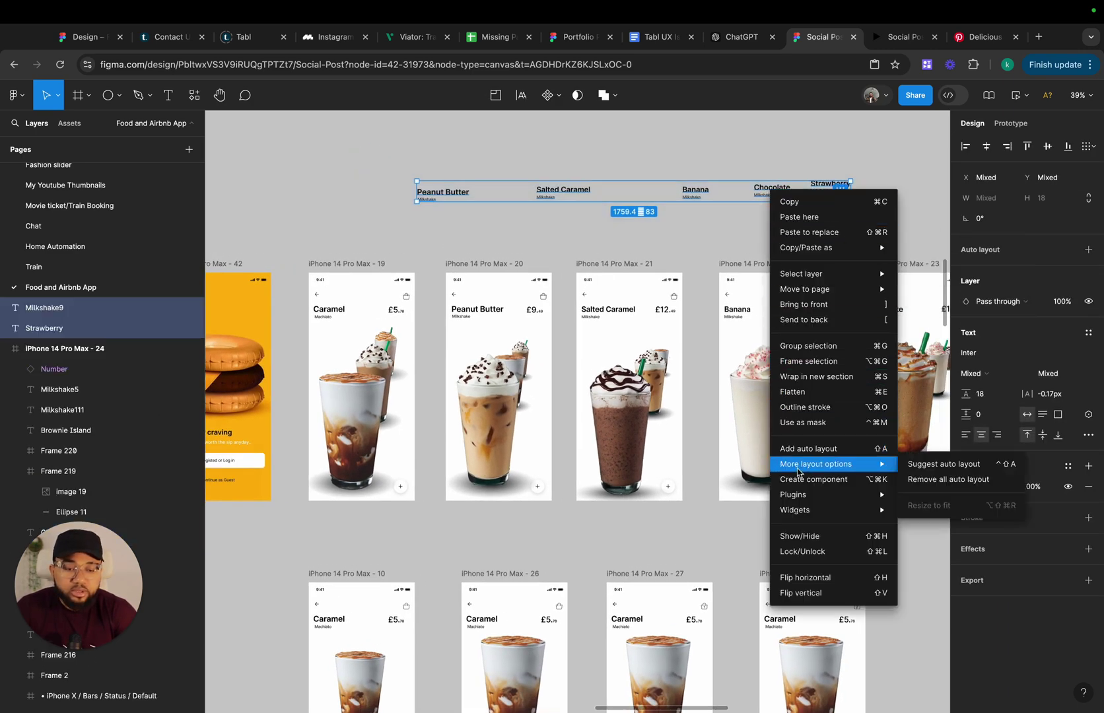
click(937, 464)
Move the row of flavour titles beside the Caramel title above the Milkshakes screen
scroll(450, 173, down, 10)
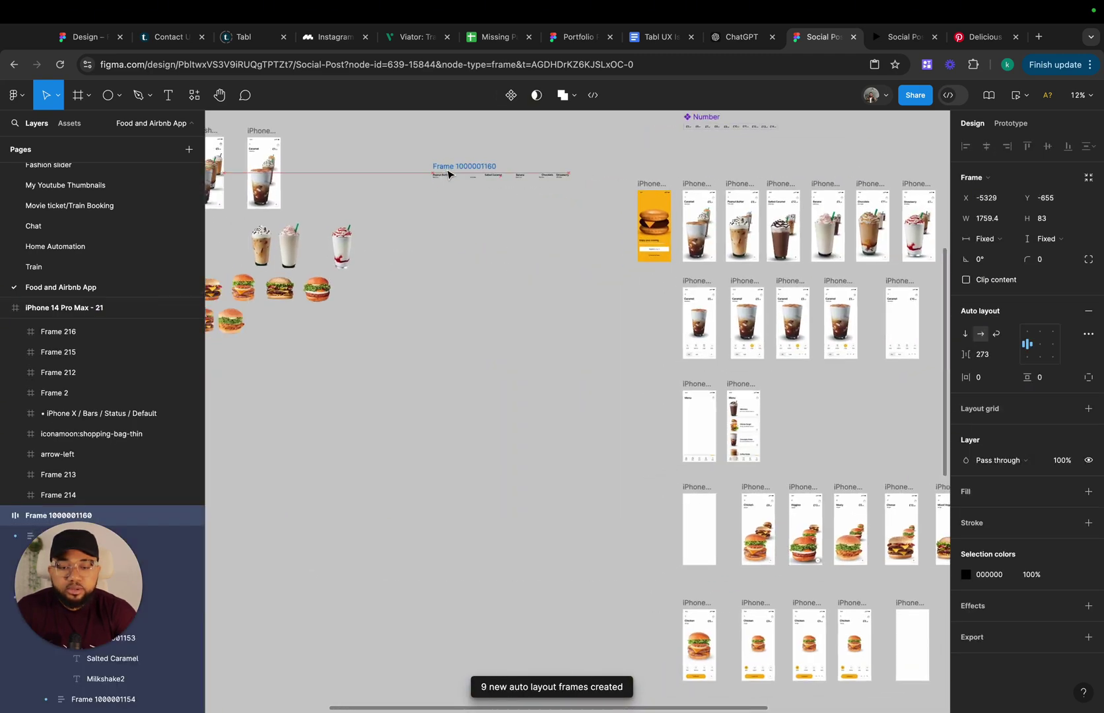
drag(448, 175, 328, 138)
scroll(327, 137, up, 10)
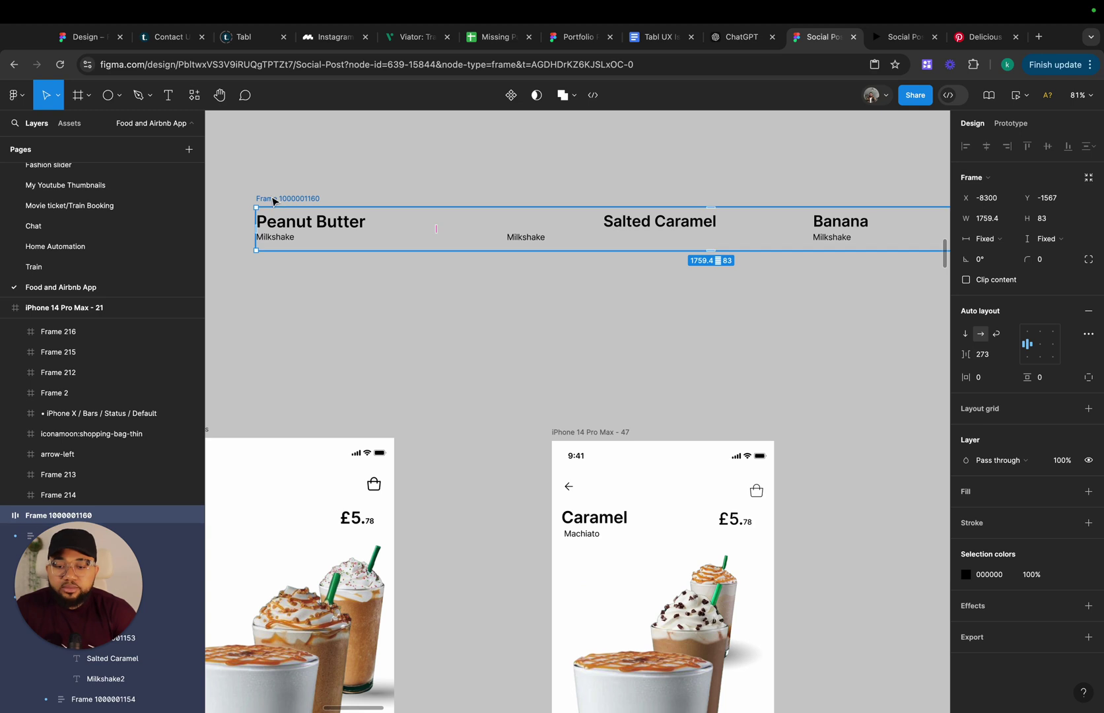
Ungroup the outer and nested auto layout frames that hold the row of flavour titles
right_click(274, 201)
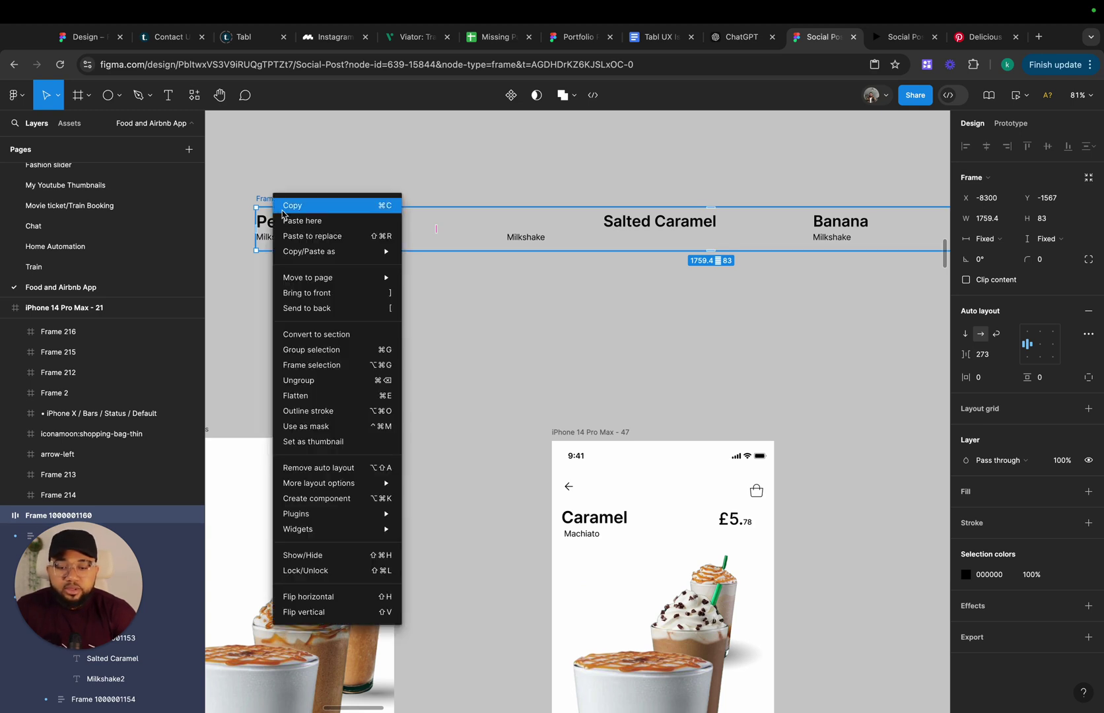
mouse_move(344, 488)
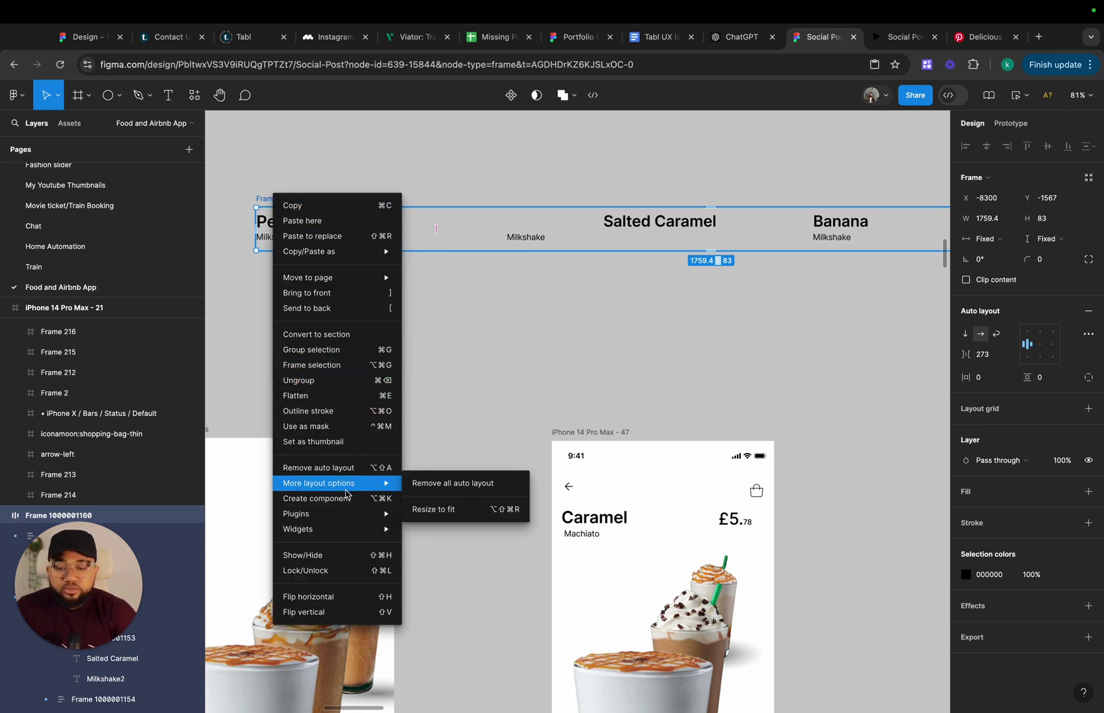
mouse_move(365, 521)
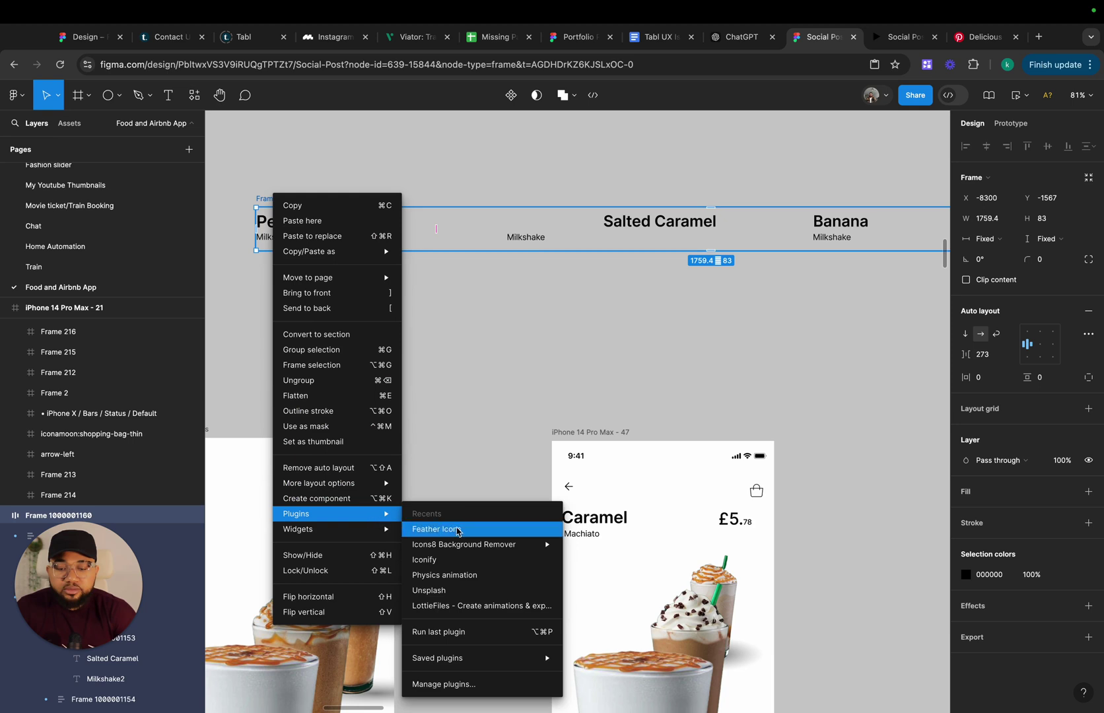
click(315, 379)
right_click(294, 227)
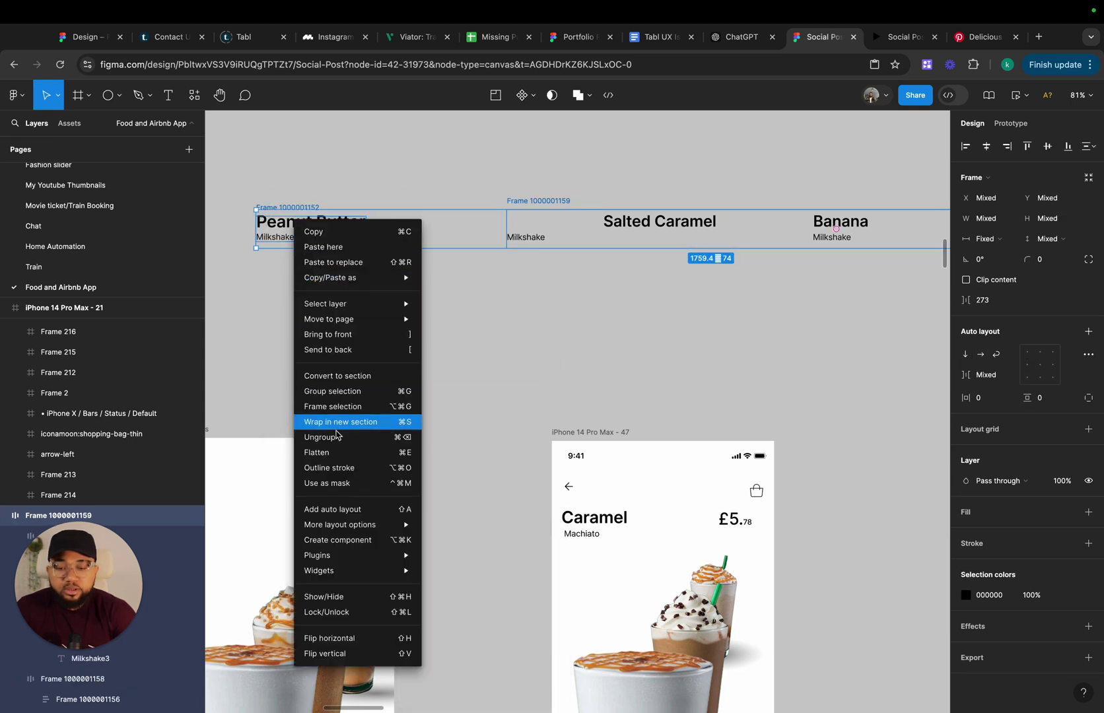
click(343, 439)
click(357, 330)
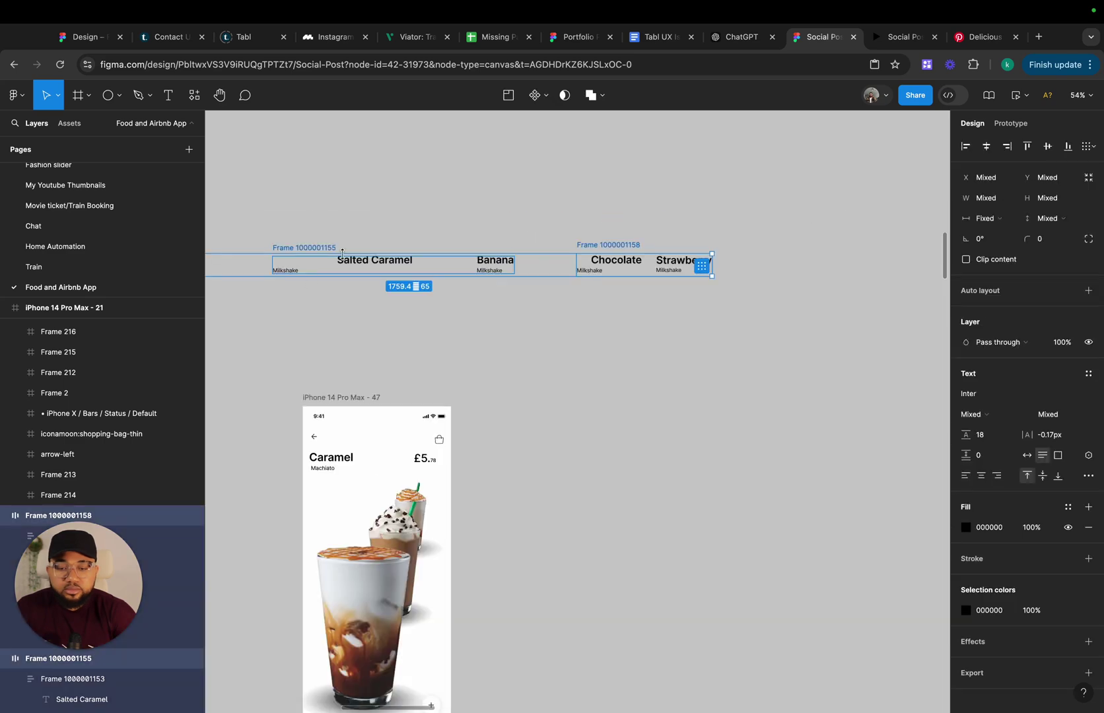
right_click(344, 266)
click(393, 443)
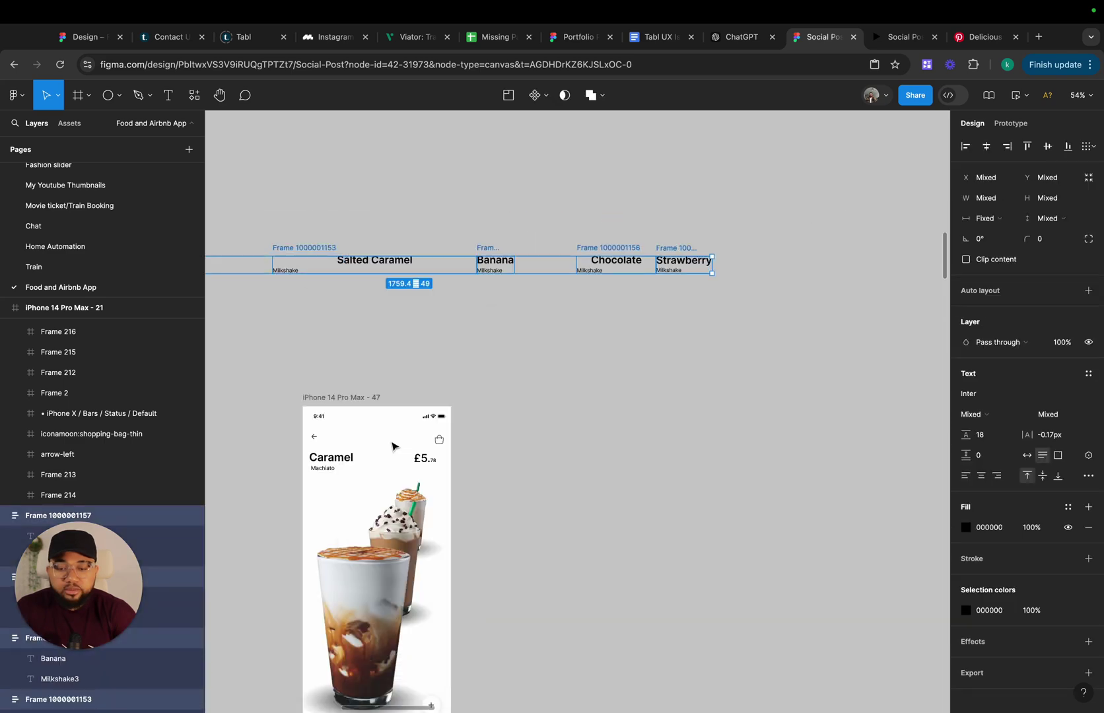
Ungroup the Chocolate and Strawberry title frames into separate texts
click(553, 311)
click(592, 263)
right_click(592, 262)
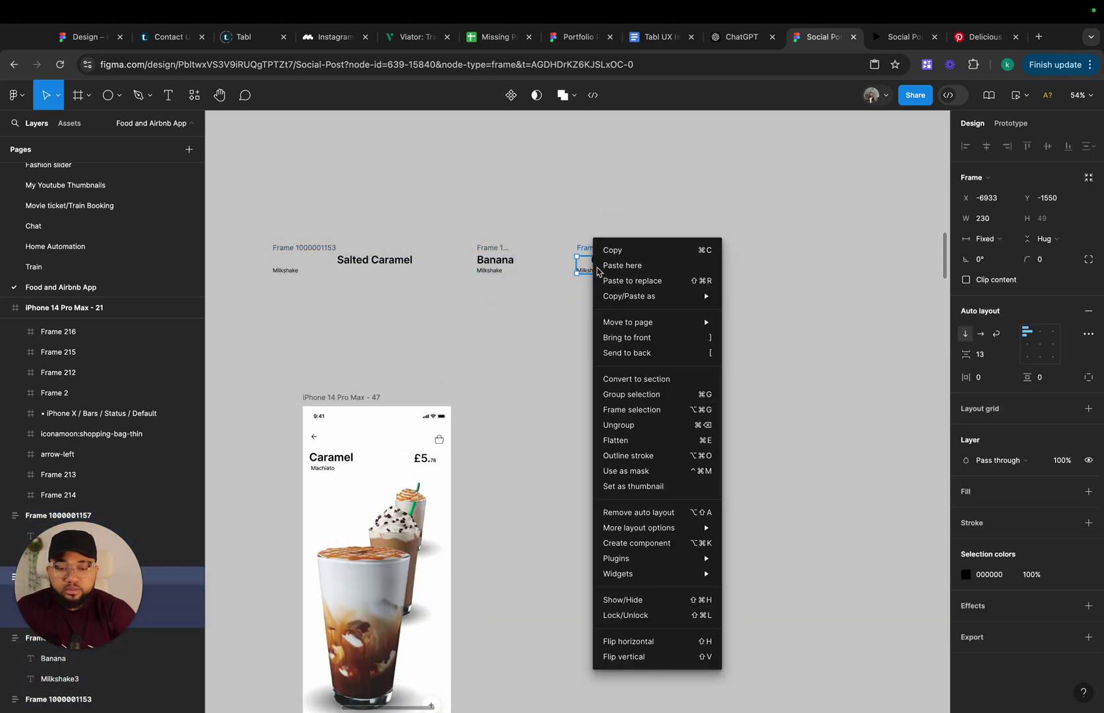
click(611, 425)
click(584, 310)
click(663, 257)
right_click(663, 255)
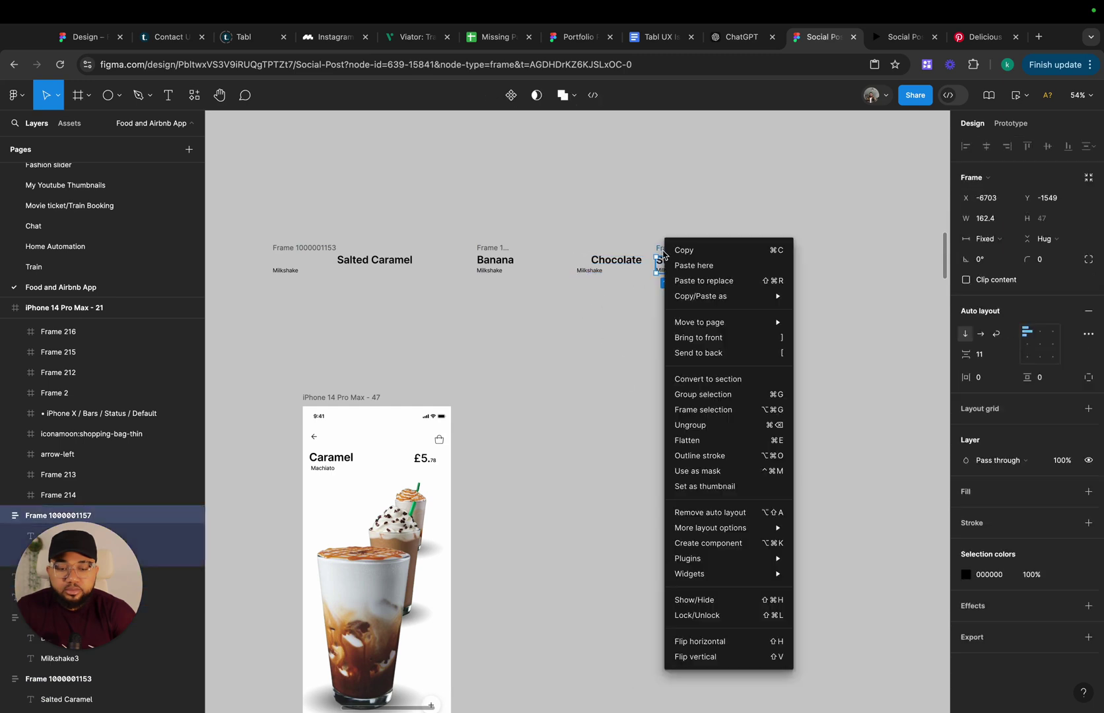
click(693, 425)
Ungroup the Banana and Salted Caramel title frames into separate texts
click(486, 249)
right_click(487, 249)
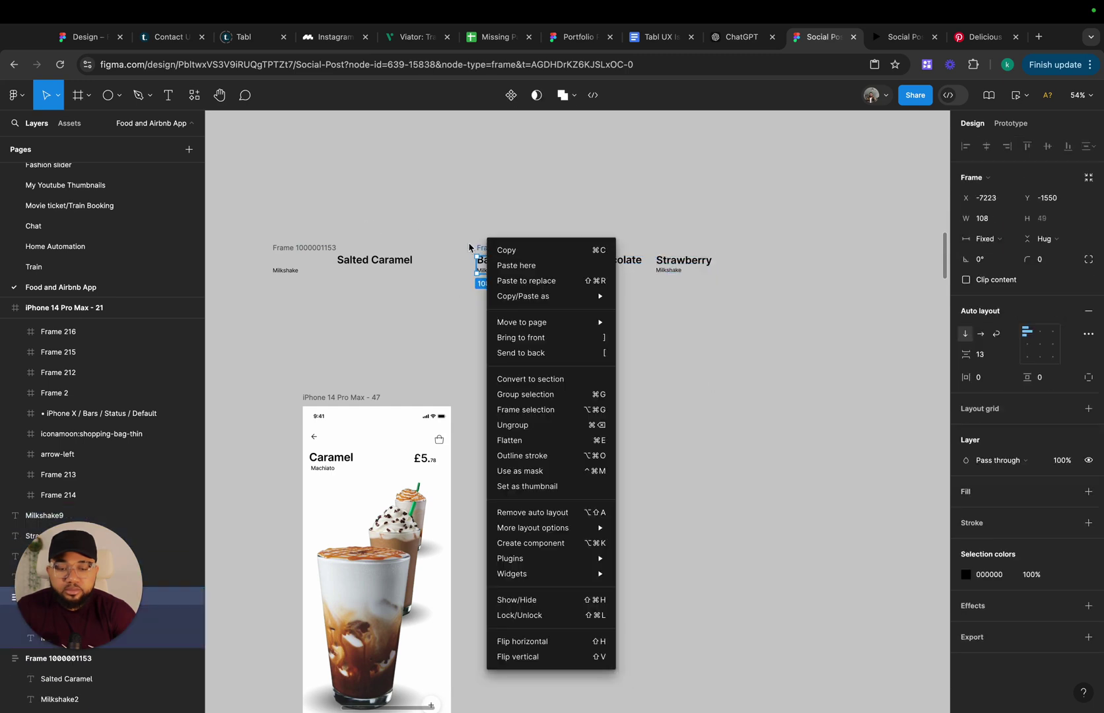
click(536, 425)
click(317, 248)
right_click(317, 247)
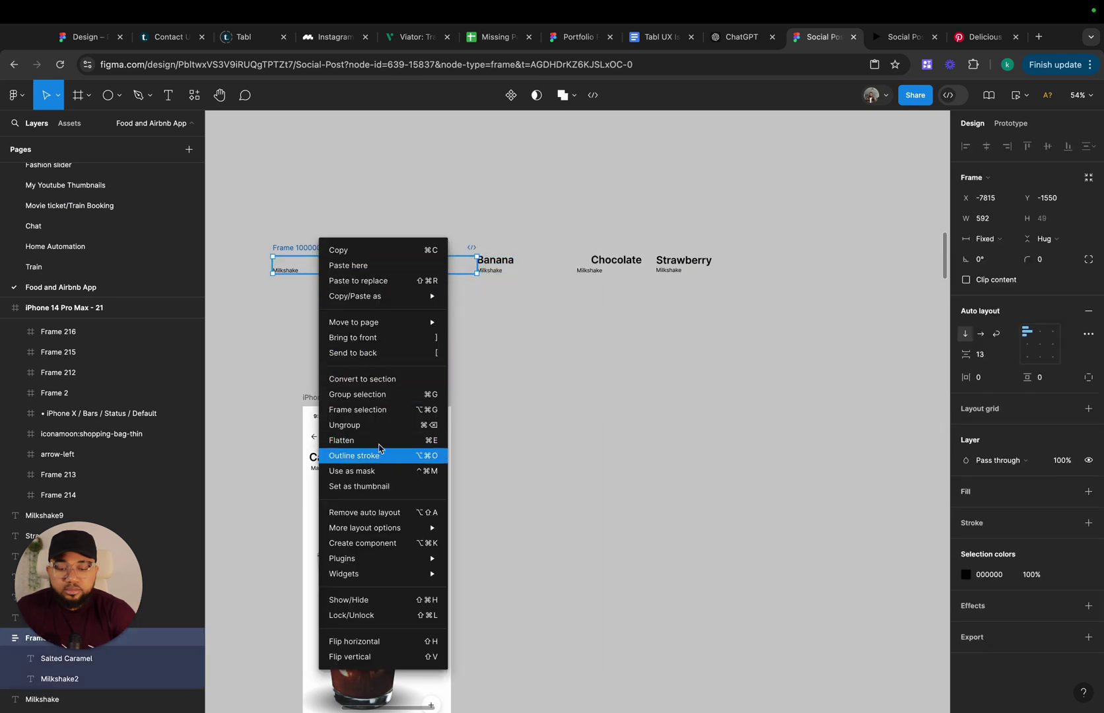
click(361, 425)
Move the Salted Caramel text left so it starts flush with its Milkshake caption
click(289, 305)
drag(381, 262, 311, 264)
scroll(475, 315, left, 5)
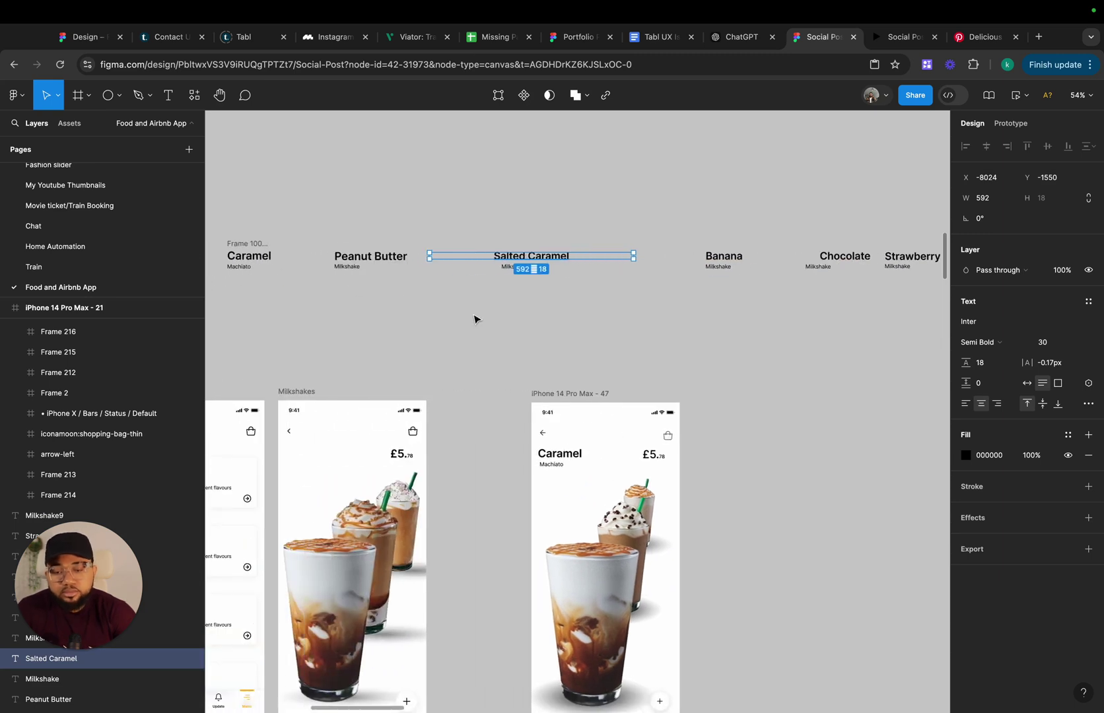
click(475, 316)
click(514, 259)
scroll(514, 261, up, 5)
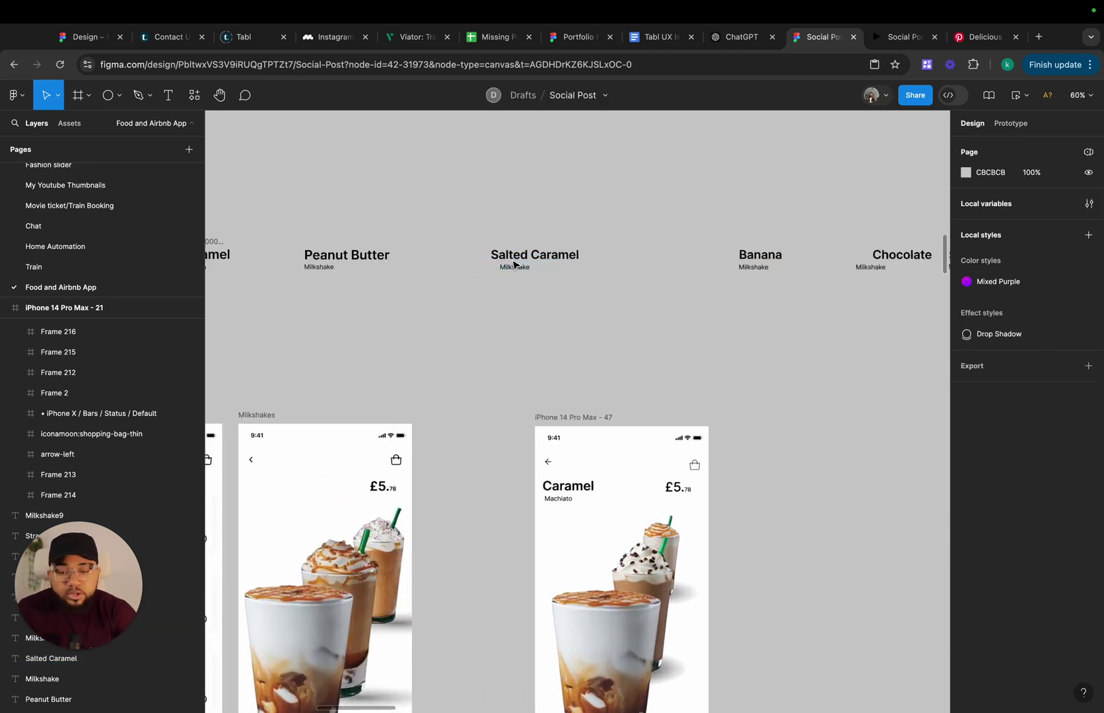
double_click(374, 252)
drag(515, 259, 527, 258)
Shift the Caramel frame slightly left and wrap the Peanut Butter title and its Milkshake caption in an auto layout frame
scroll(463, 297, left, 7)
click(583, 289)
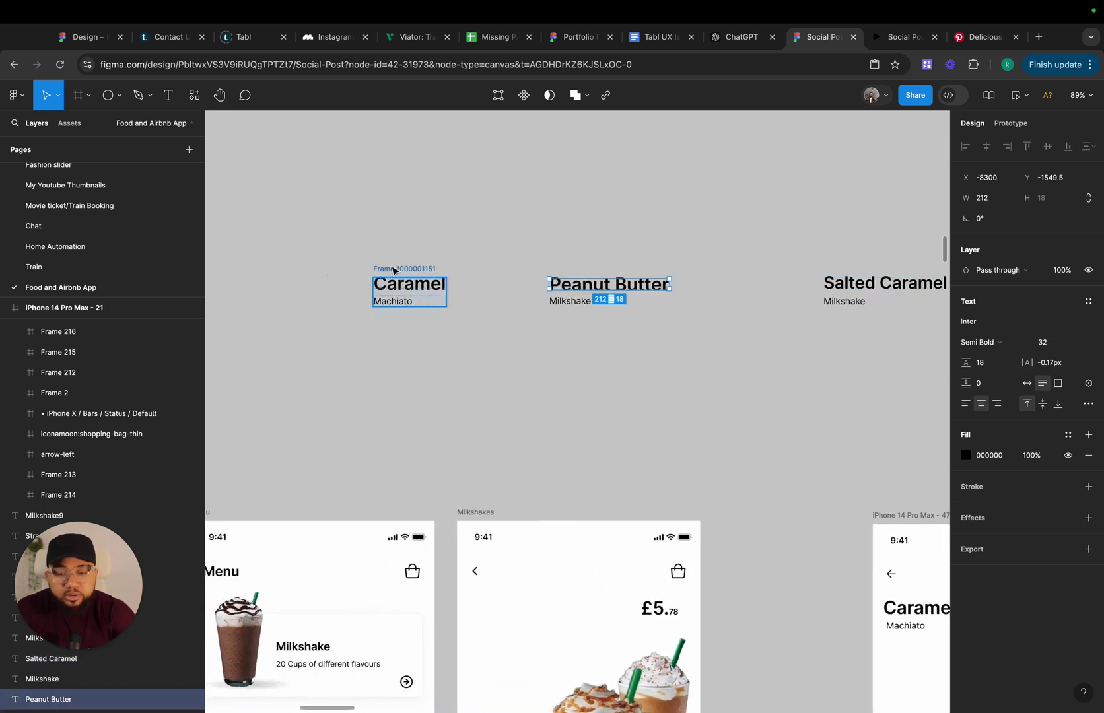
drag(393, 270, 370, 266)
drag(511, 260, 693, 352)
key(shift+a)
Narrow the text box of the Milkshake caption under Salted Caramel to a width of 108
scroll(541, 303, right, 6)
drag(350, 248, 592, 361)
click(454, 323)
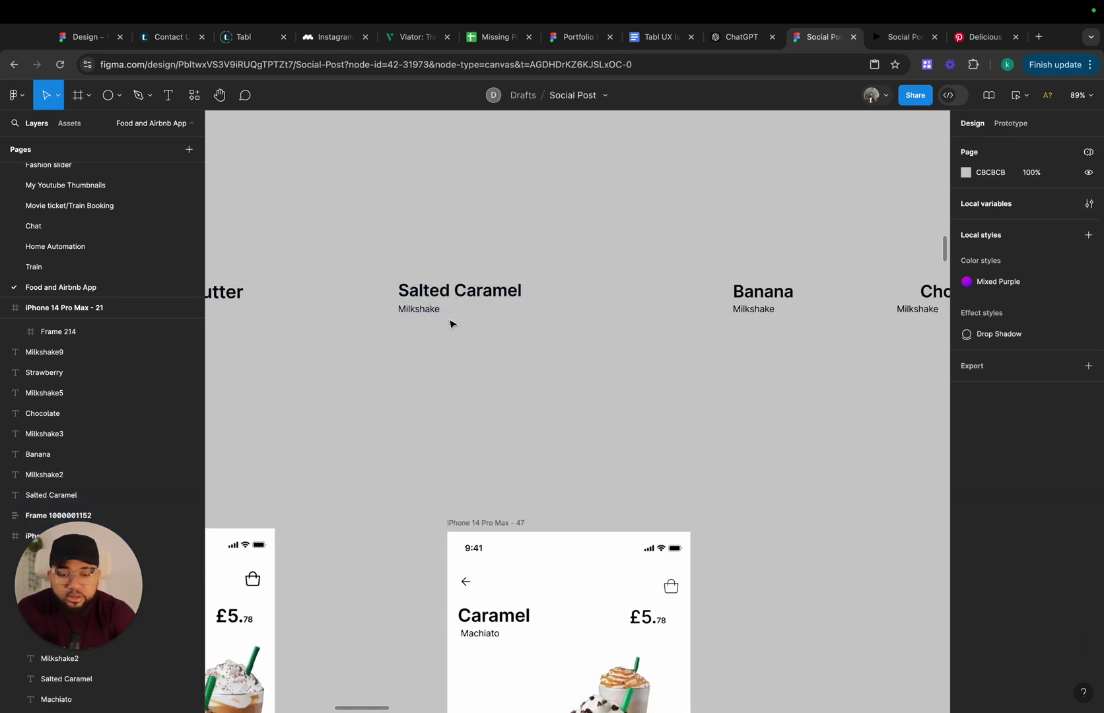
click(441, 311)
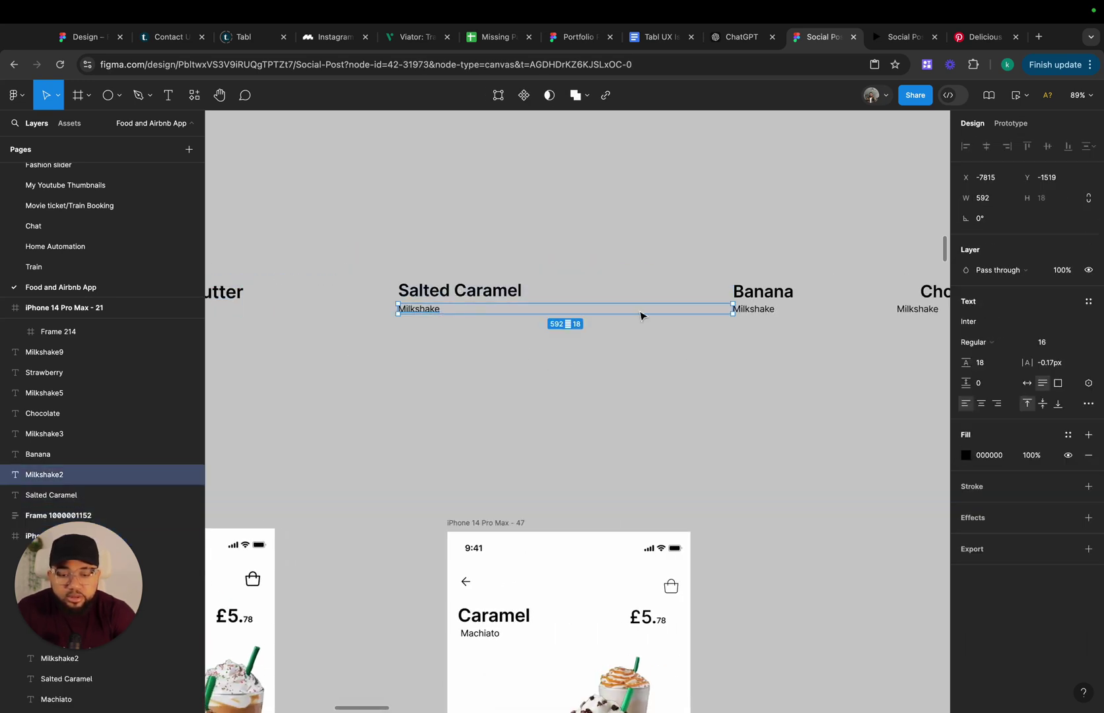
click(735, 310)
click(600, 315)
click(520, 313)
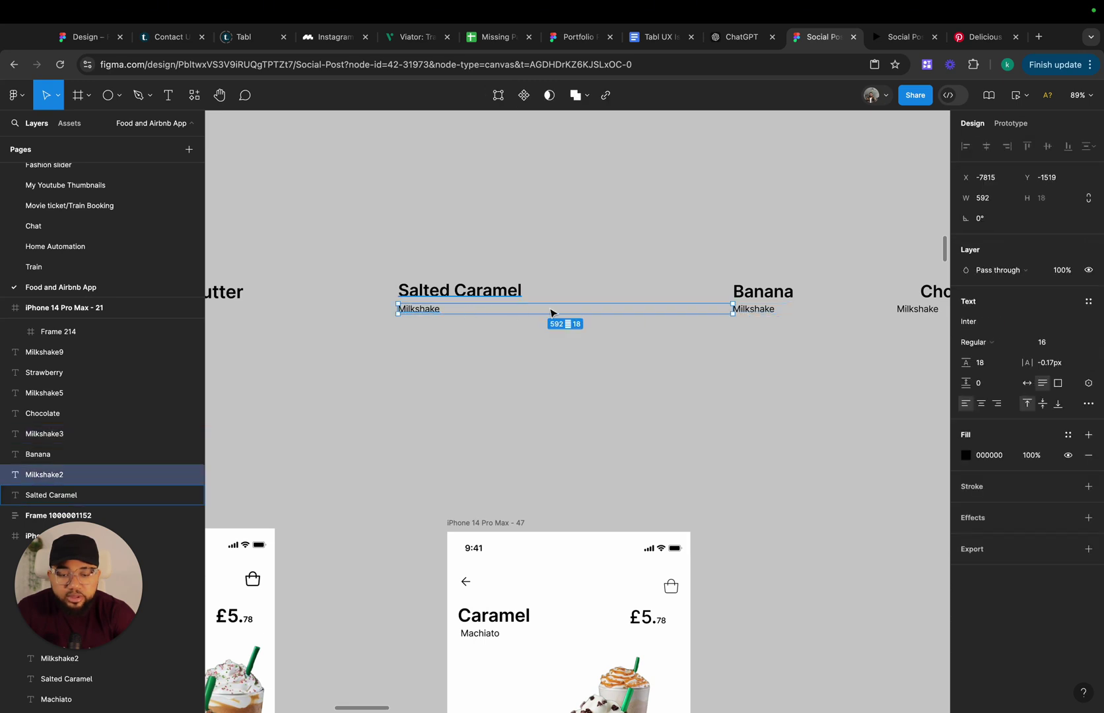
drag(733, 309, 459, 307)
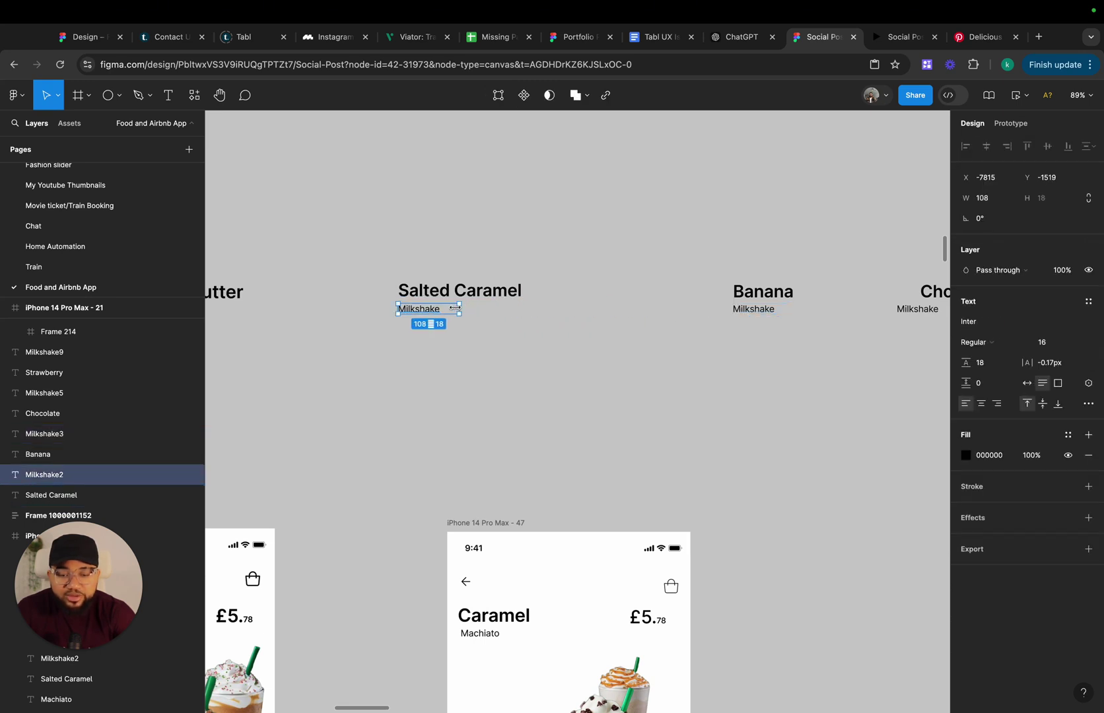
Wrap the Salted Caramel and Banana titles with their Milkshake captions in separate auto layout frames
drag(360, 243, 553, 365)
key(shift+a)
scroll(555, 362, right, 5)
drag(465, 256, 598, 358)
key(shift+a)
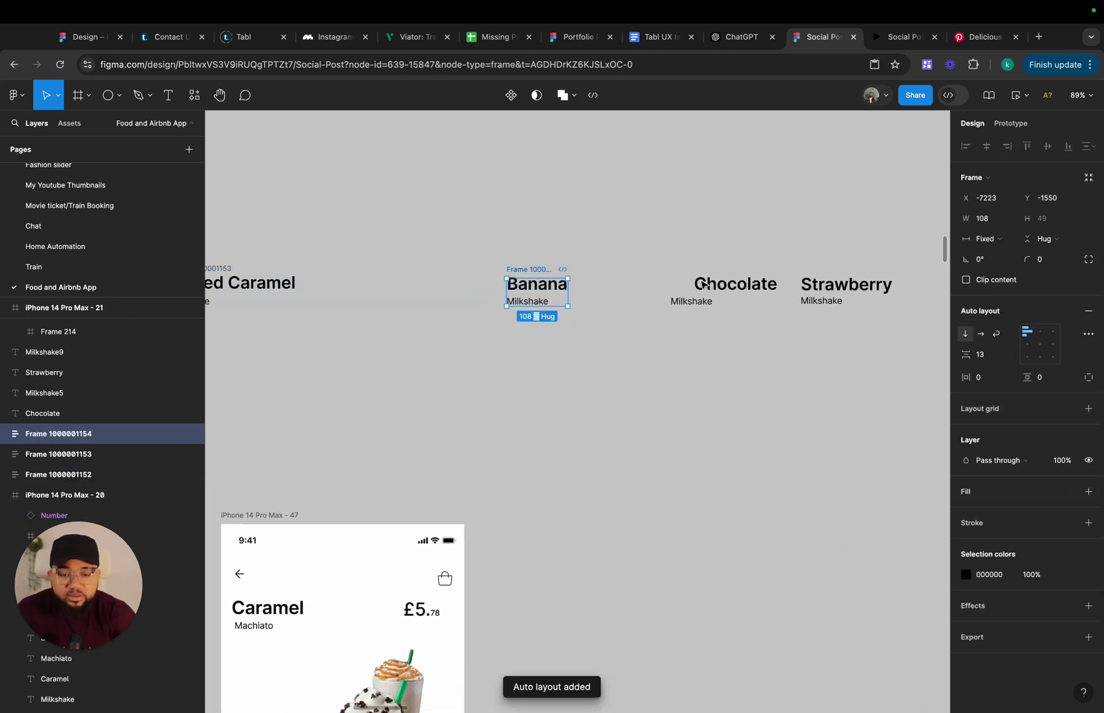
Move the Chocolate text left so it starts flush with its Milkshake caption
click(701, 294)
drag(719, 290, 697, 294)
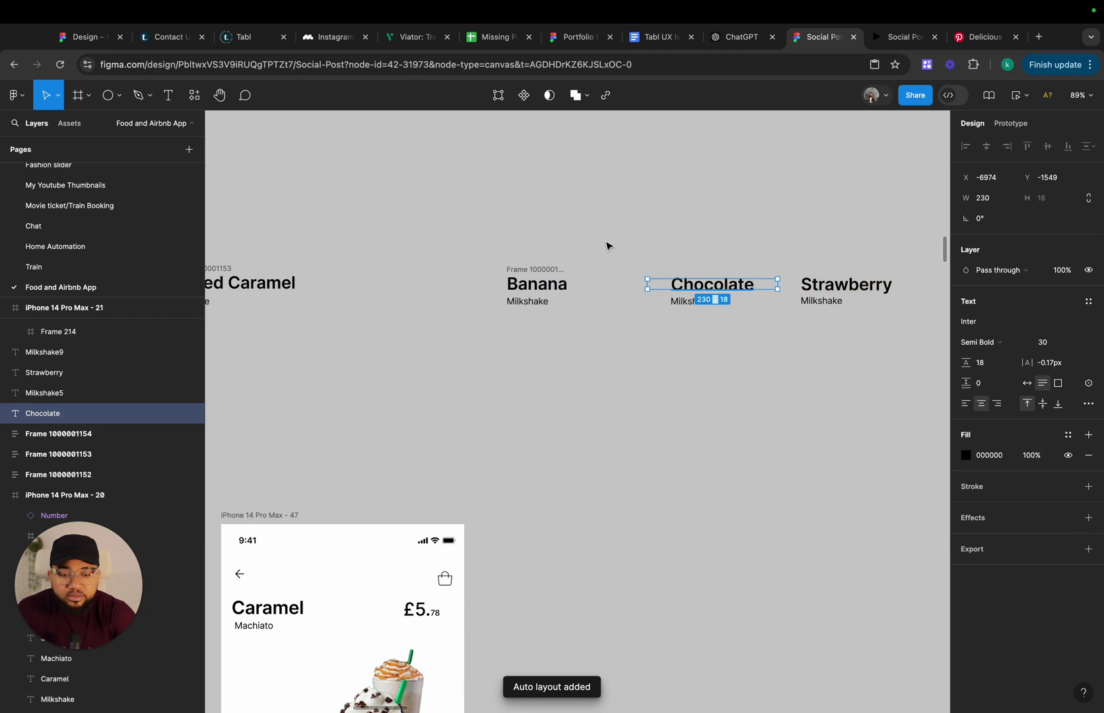
Narrow the text box of the Chocolate title so the word sits close above its Milkshake caption
click(606, 243)
click(706, 293)
drag(778, 286, 720, 292)
Wrap the Chocolate and Strawberry titles with their captions in separate auto layout frames and shift the Chocolate frame slightly left
click(635, 276)
drag(623, 242, 768, 342)
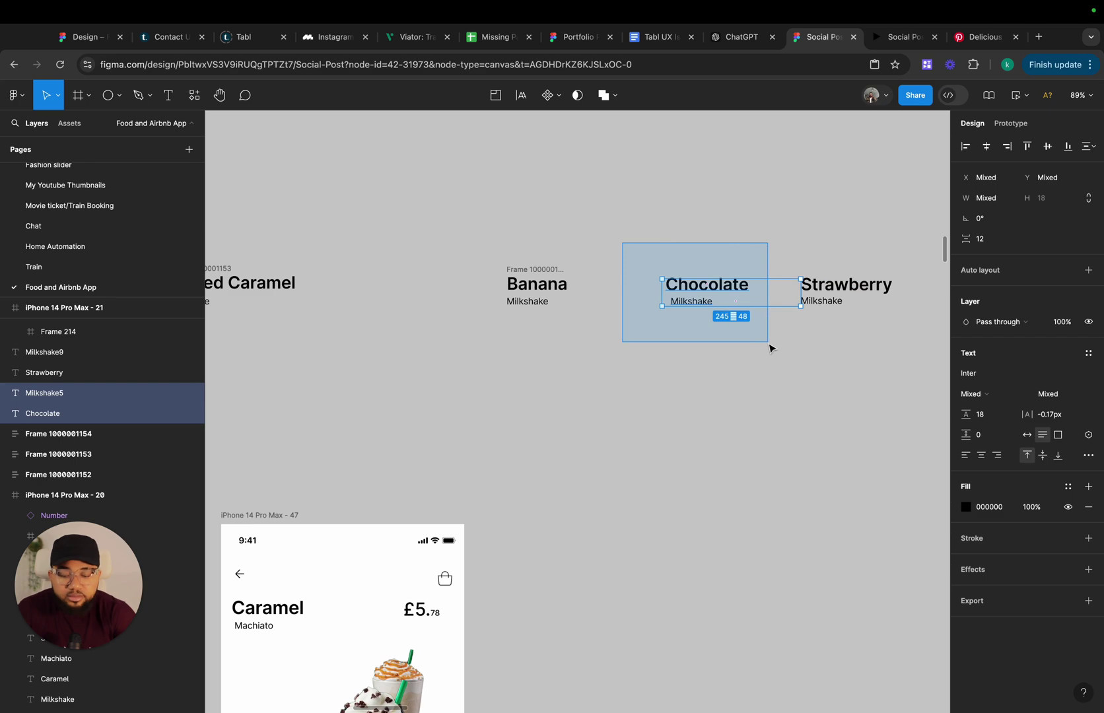
key(shift+a)
drag(716, 298, 692, 292)
drag(792, 245, 899, 355)
key(shift+a)
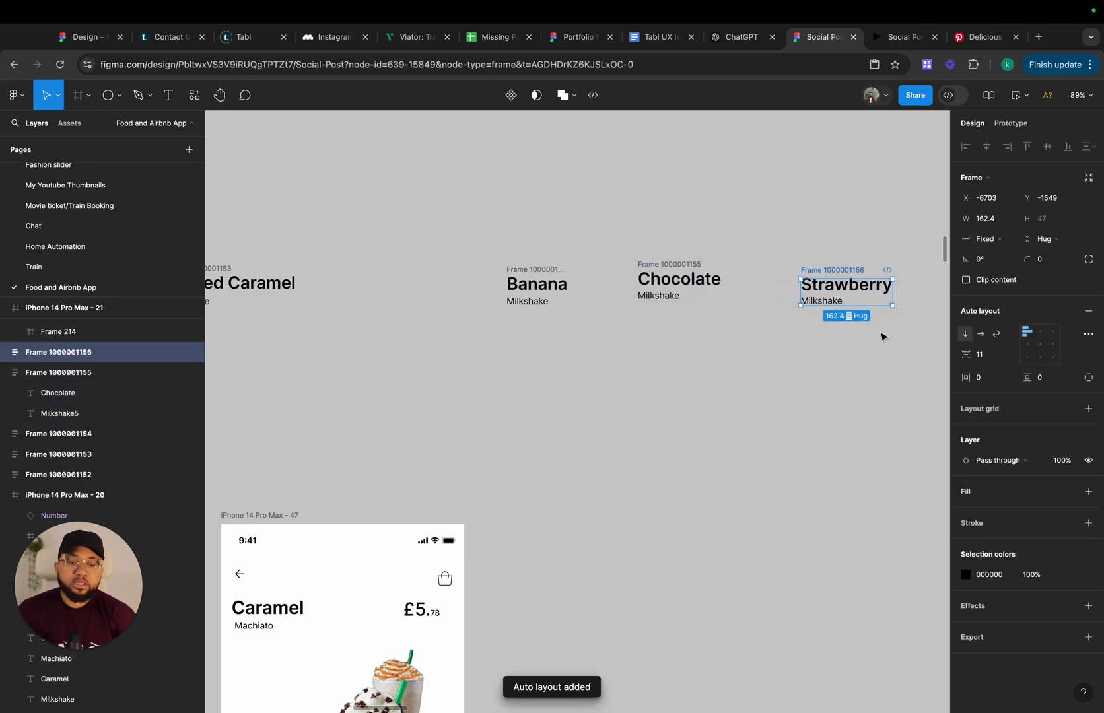
Set the vertical gap of all six flavour title frames to 10
scroll(889, 345, down, 5)
drag(379, 242, 861, 305)
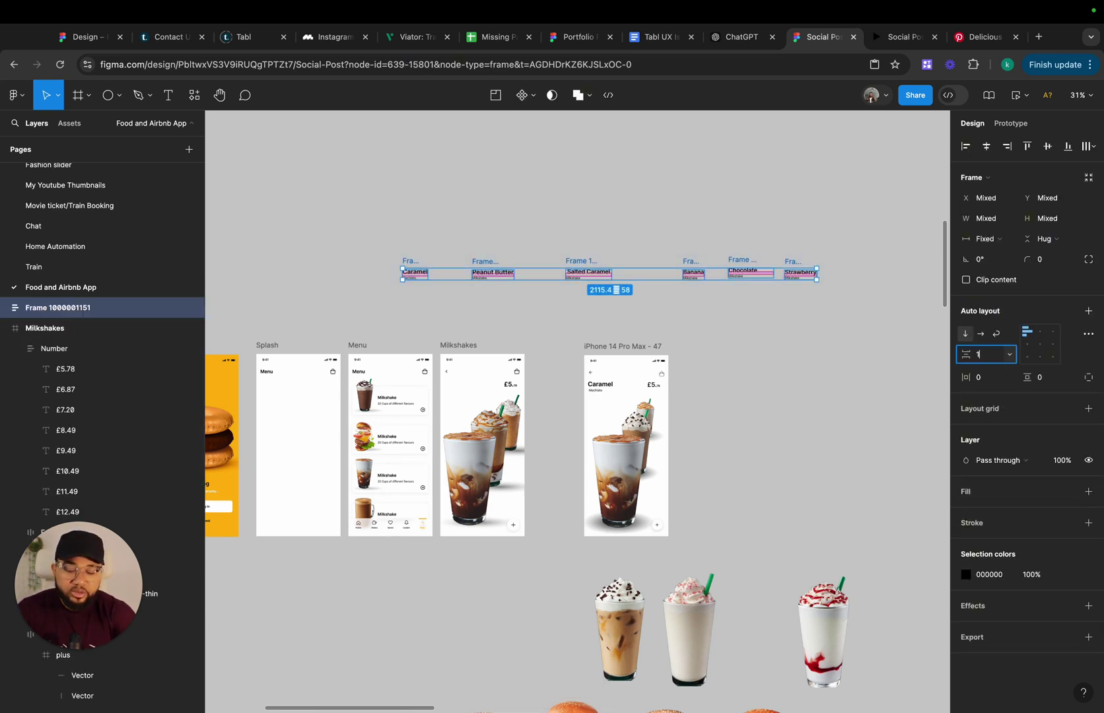
key(Return)
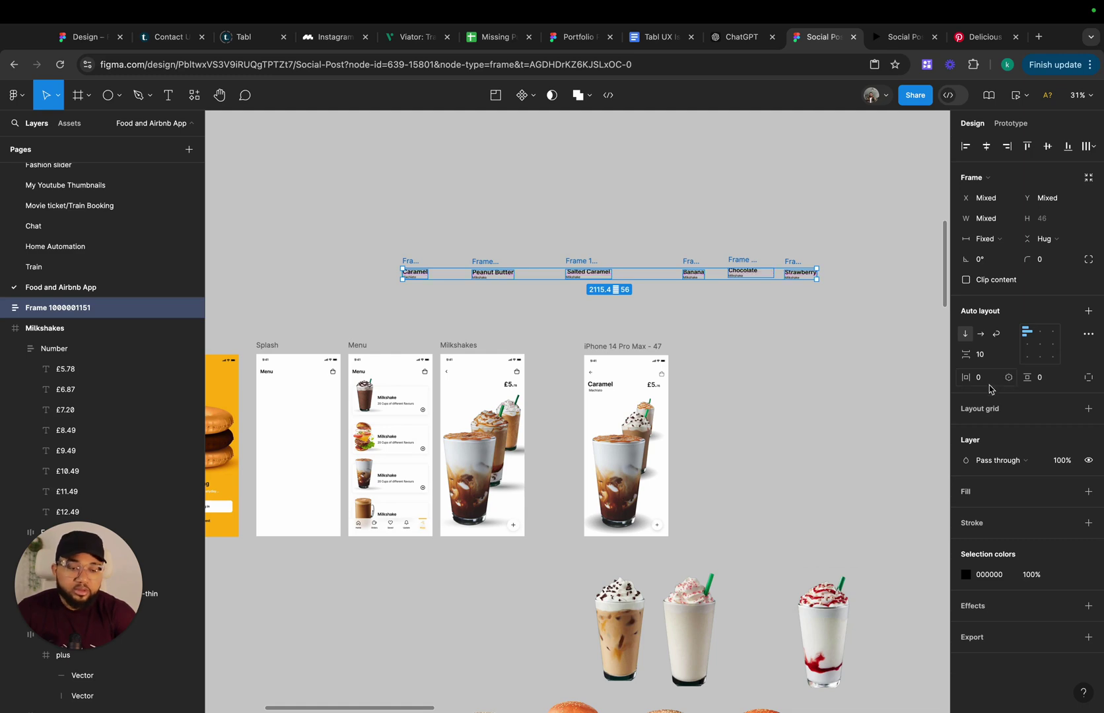
Wrap all six flavour title frames together in one horizontal auto layout frame
scroll(711, 266, up, 5)
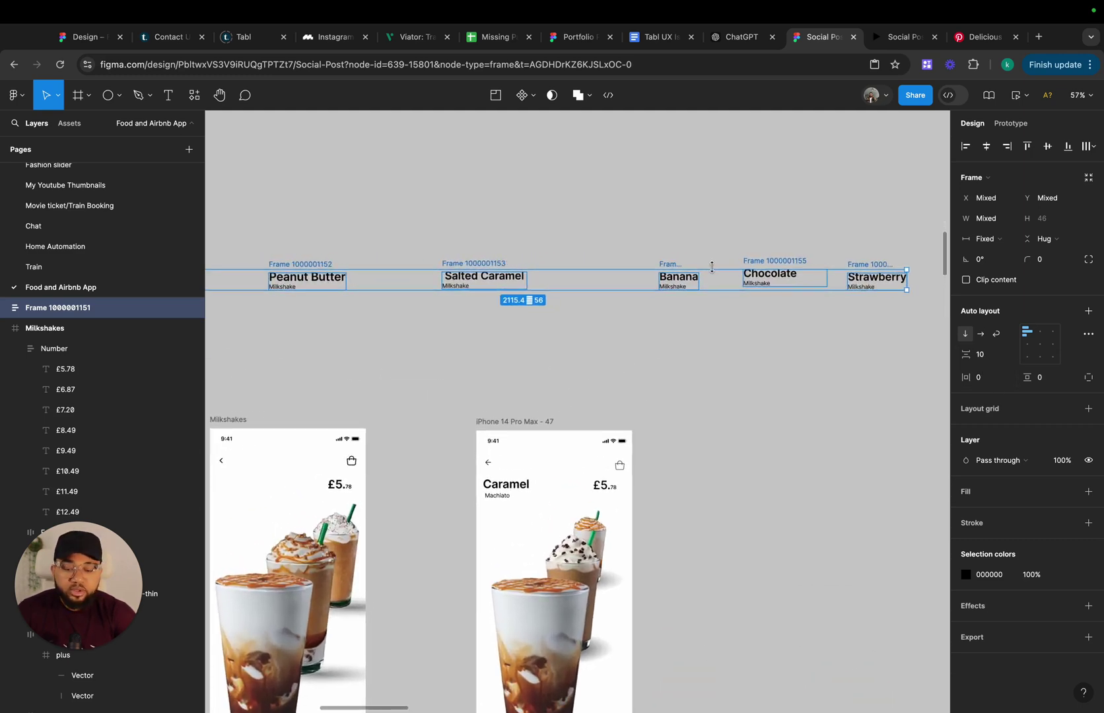
key(shift+a)
scroll(370, 226, down, 3)
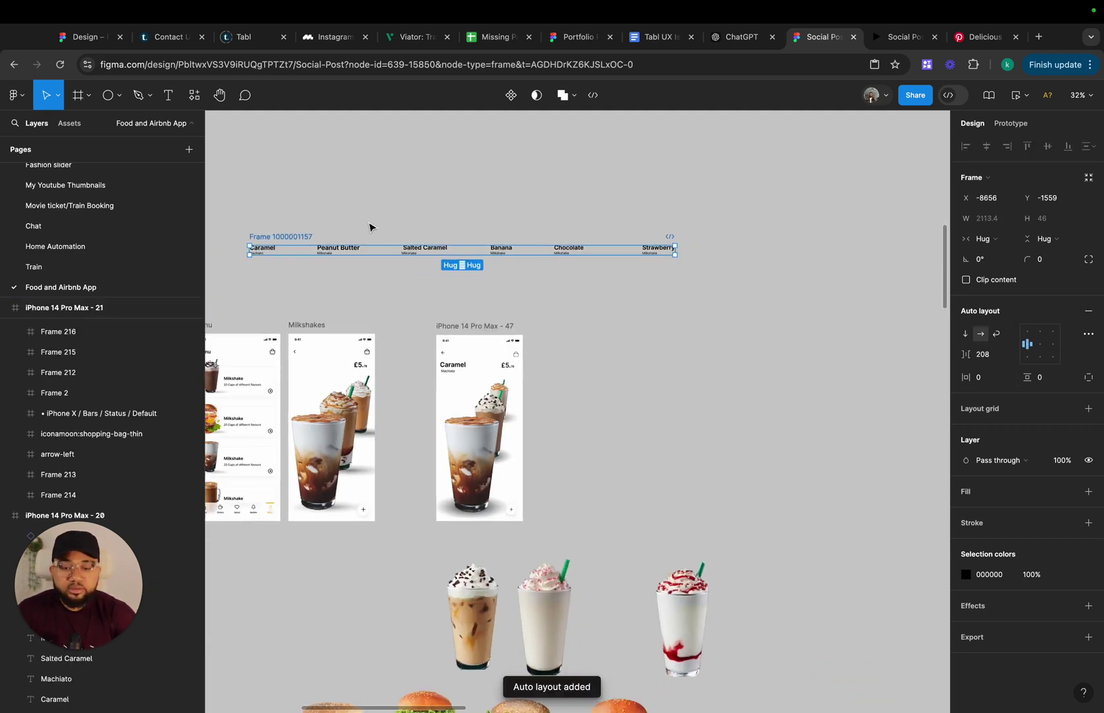
Narrow the Salted Caramel text box to a width of 220 so the title lines up with its caption
scroll(528, 272, up, 10)
click(501, 312)
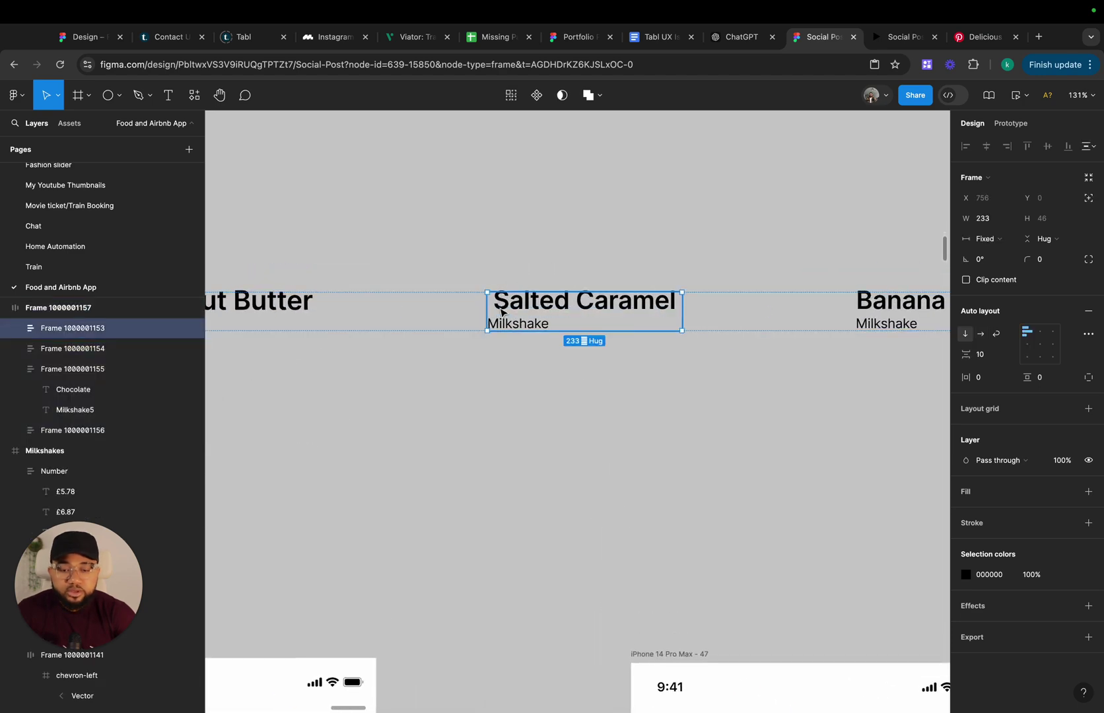
double_click(497, 307)
drag(682, 302, 671, 302)
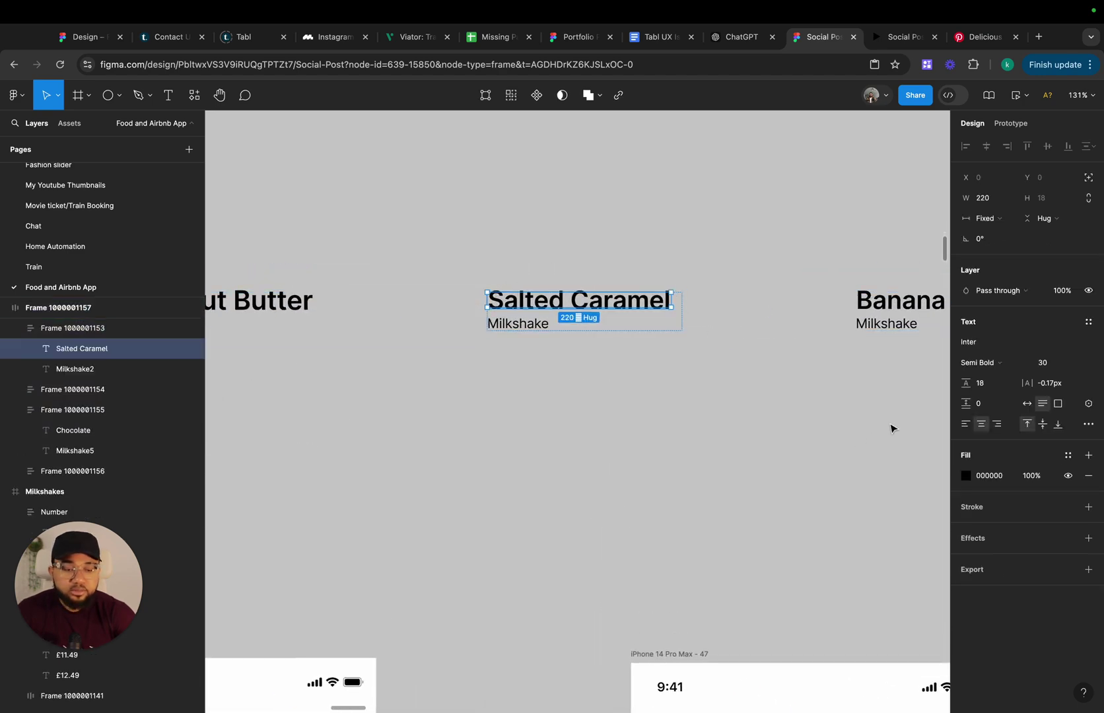
click(218, 406)
scroll(218, 406, down, 3)
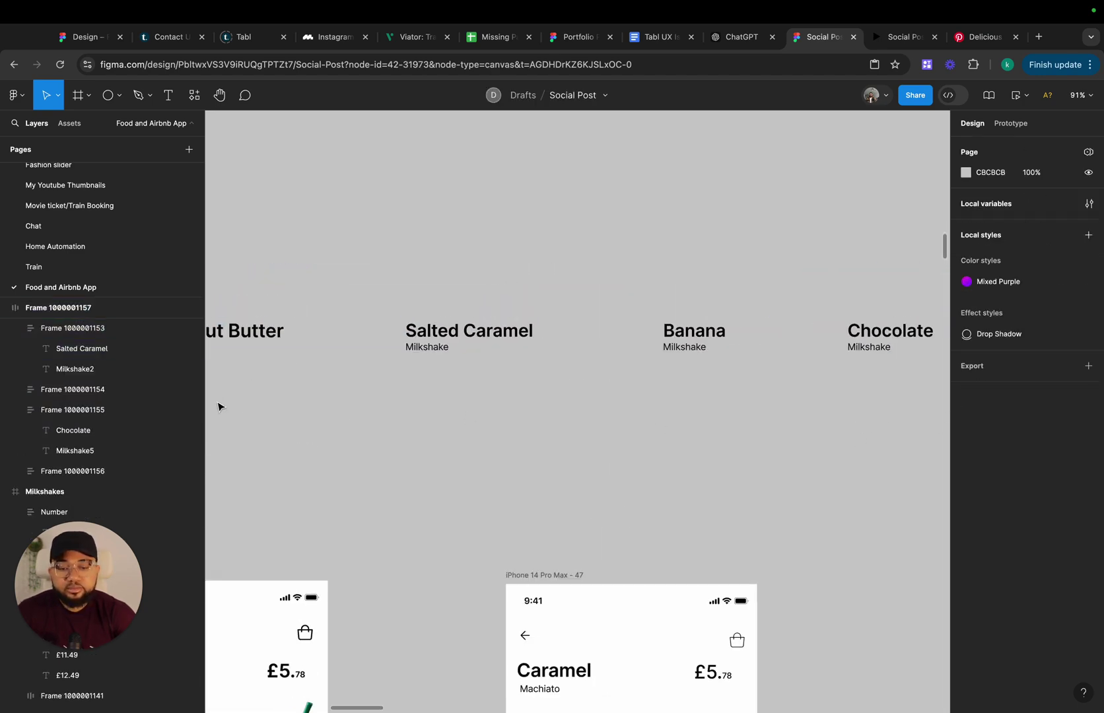
Move the combined flavour titles frame farther above the screens and resize it to 180 × 83 around the Caramel title
scroll(275, 406, down, 5)
click(423, 350)
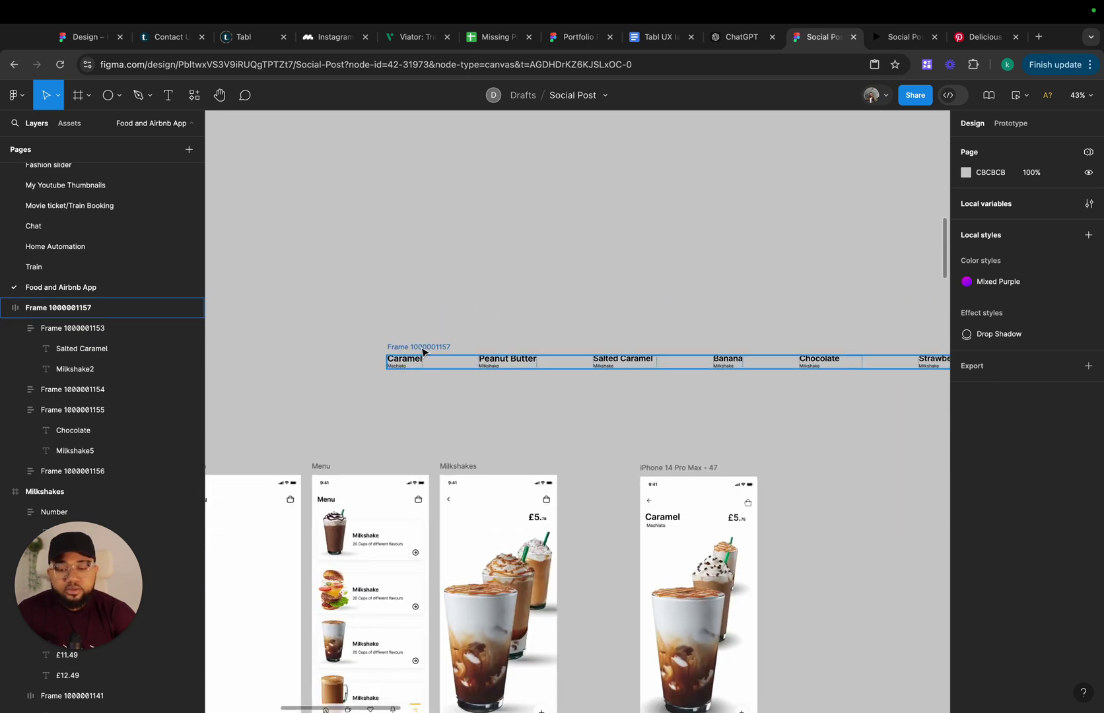
drag(423, 350, 376, 250)
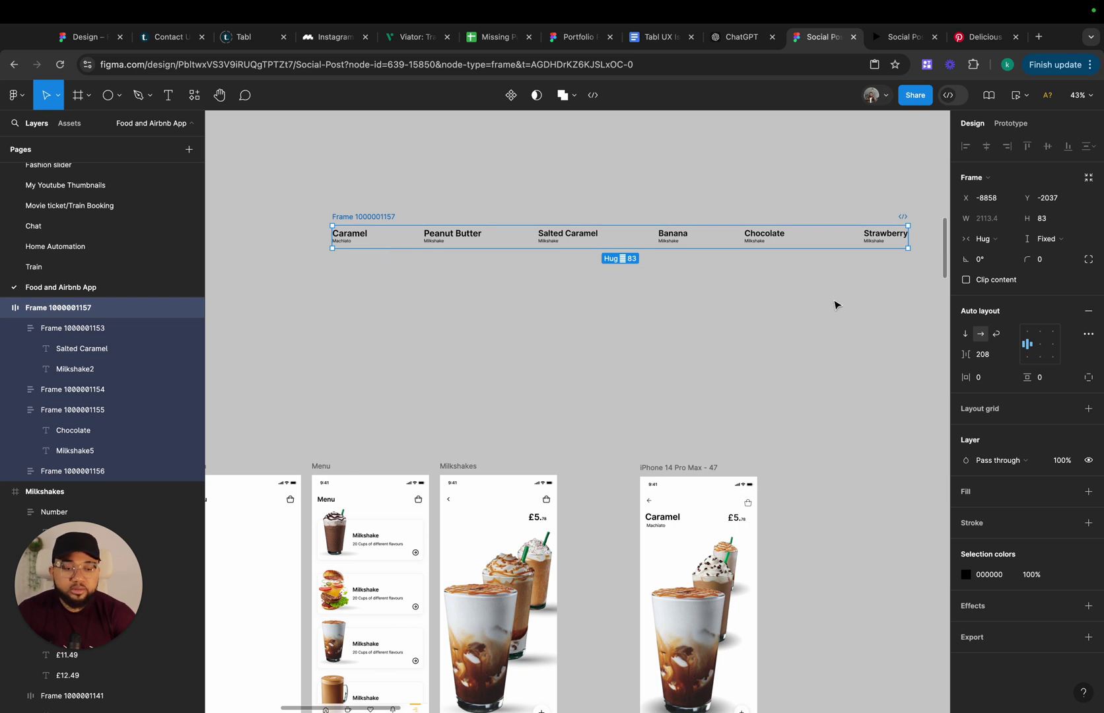
drag(912, 237, 386, 243)
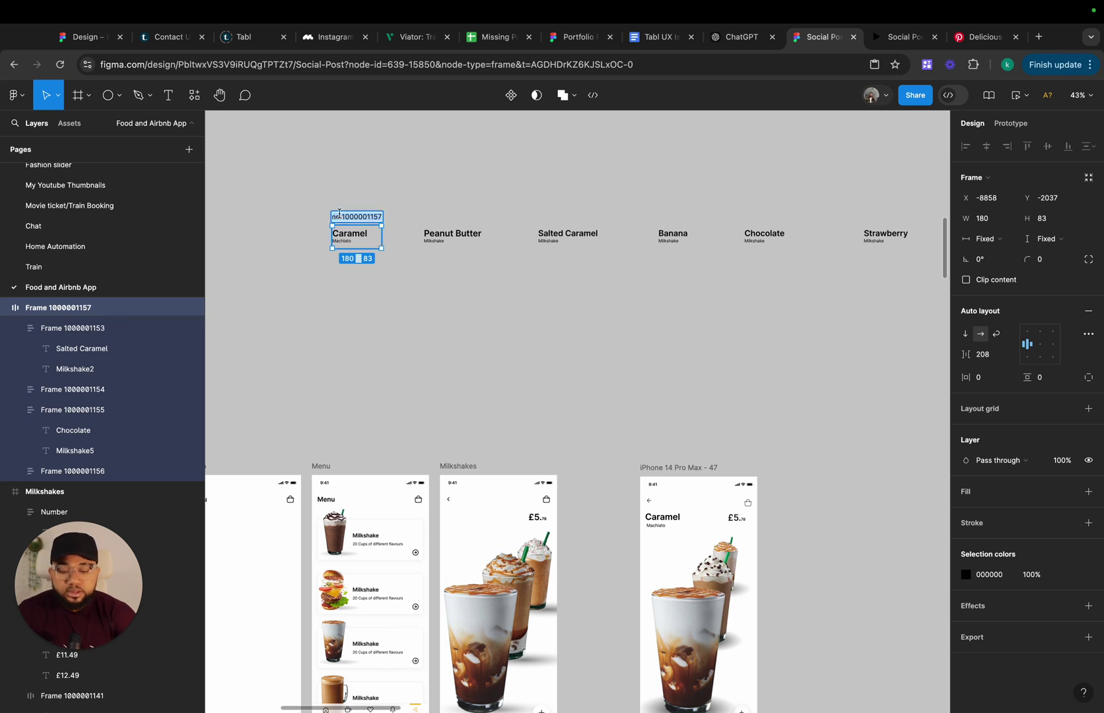
Rename the combined titles frame as Text and clip its content
text(t)
key(Return)
scroll(574, 396, down, 2)
scroll(574, 397, left, 2)
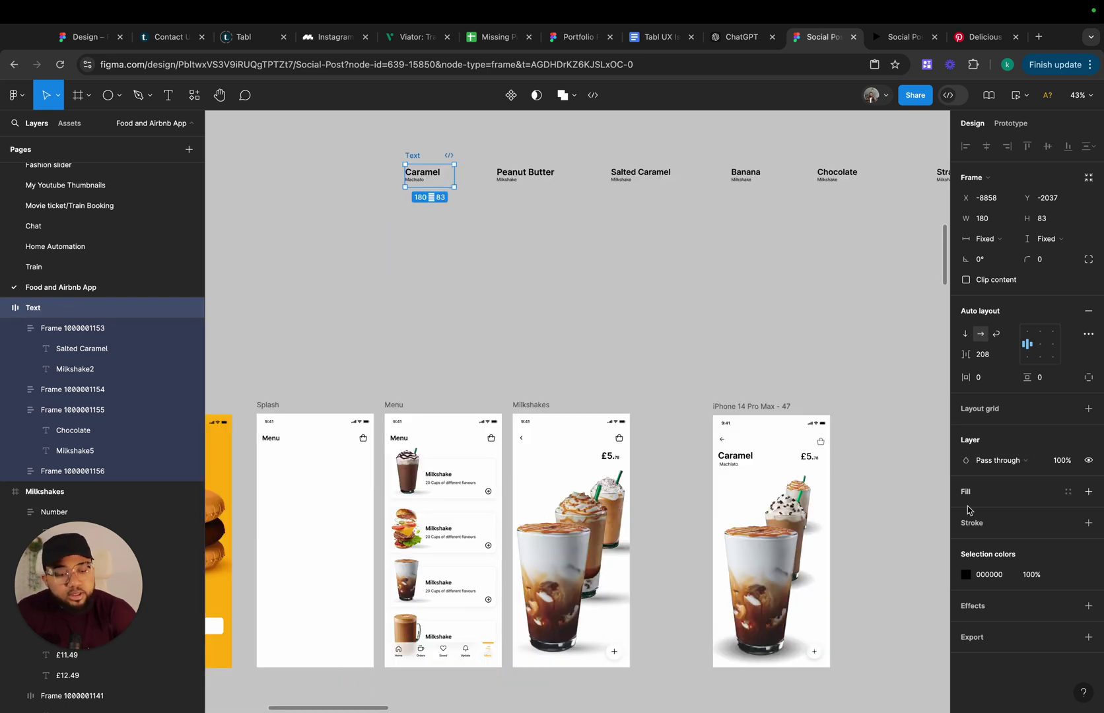
click(966, 280)
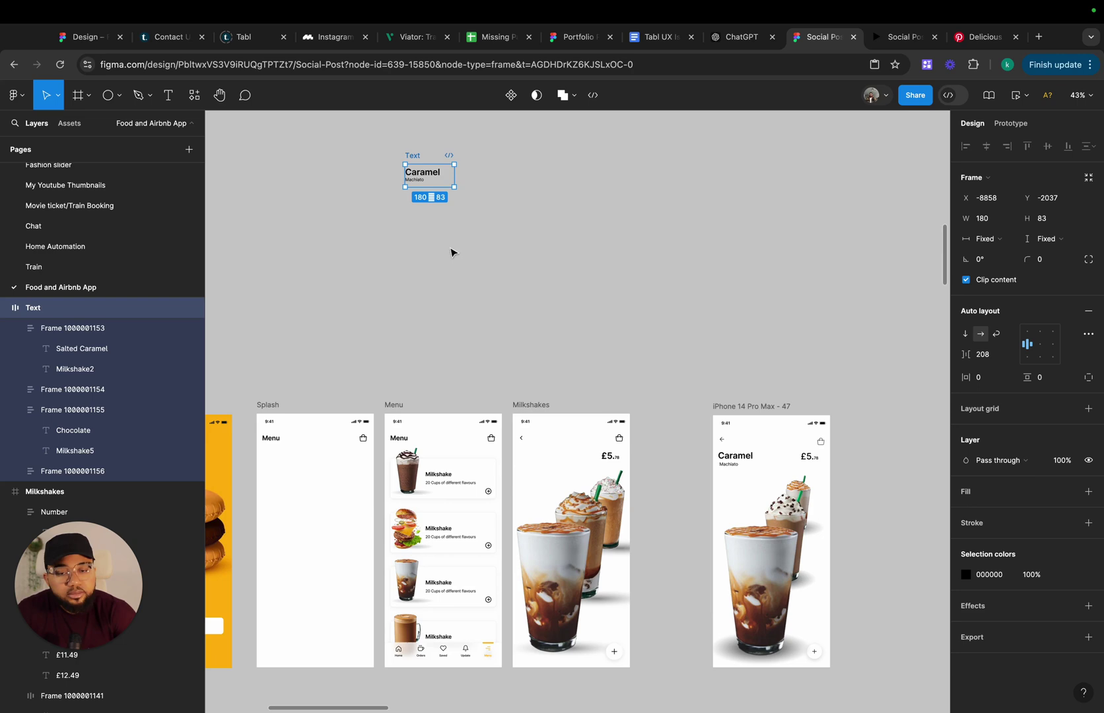
Move the Text frame into the Milkshakes screen, below the back arrow and beside the price
scroll(501, 241, up, 3)
scroll(502, 241, left, 2)
drag(480, 255, 580, 444)
scroll(492, 387, down, 3)
scroll(637, 482, up, 5)
click(518, 238)
scroll(517, 238, down, 10)
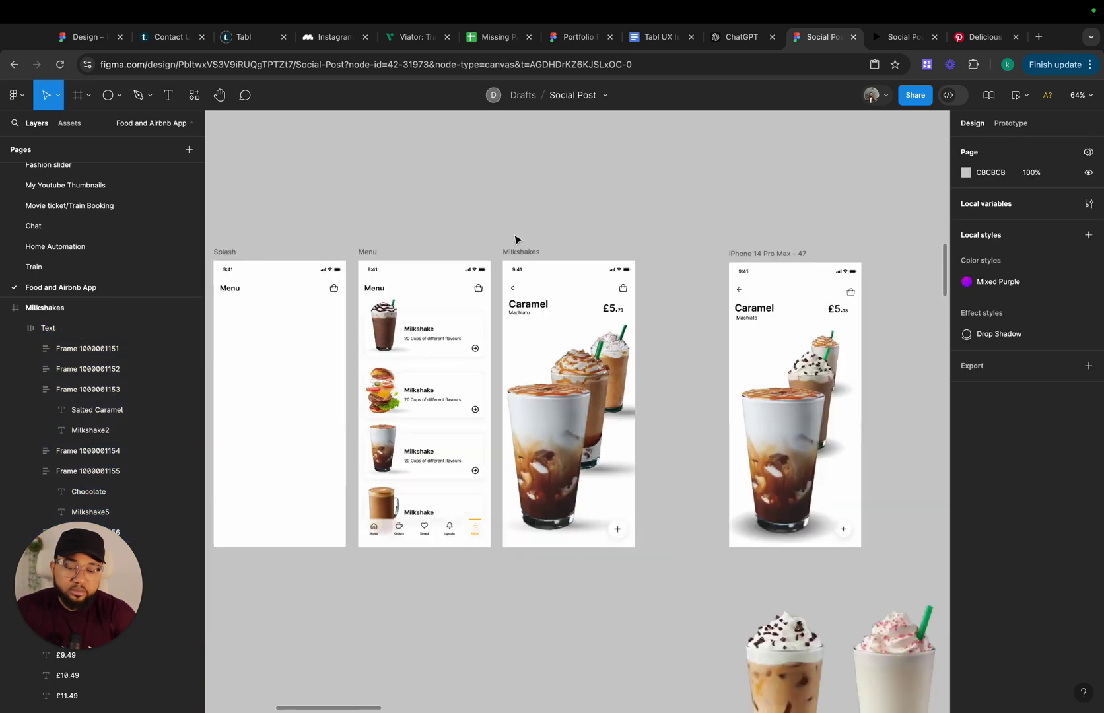
Delete the iPhone 14 Pro Max - 47 frame
scroll(514, 239, right, 1)
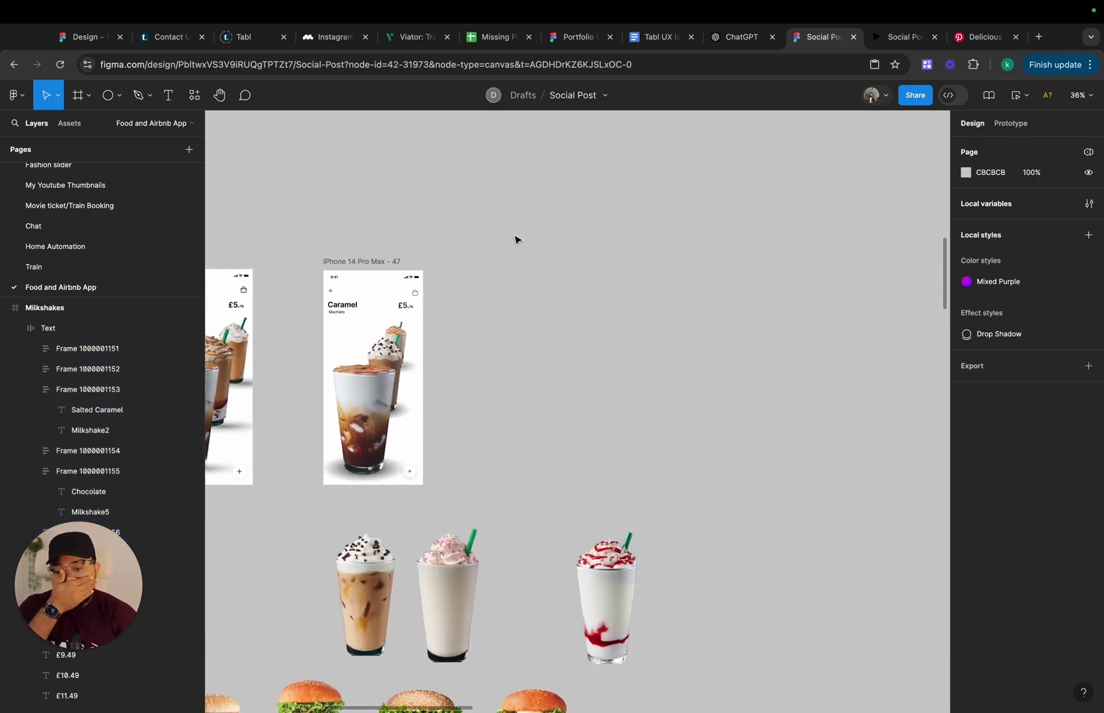
click(375, 262)
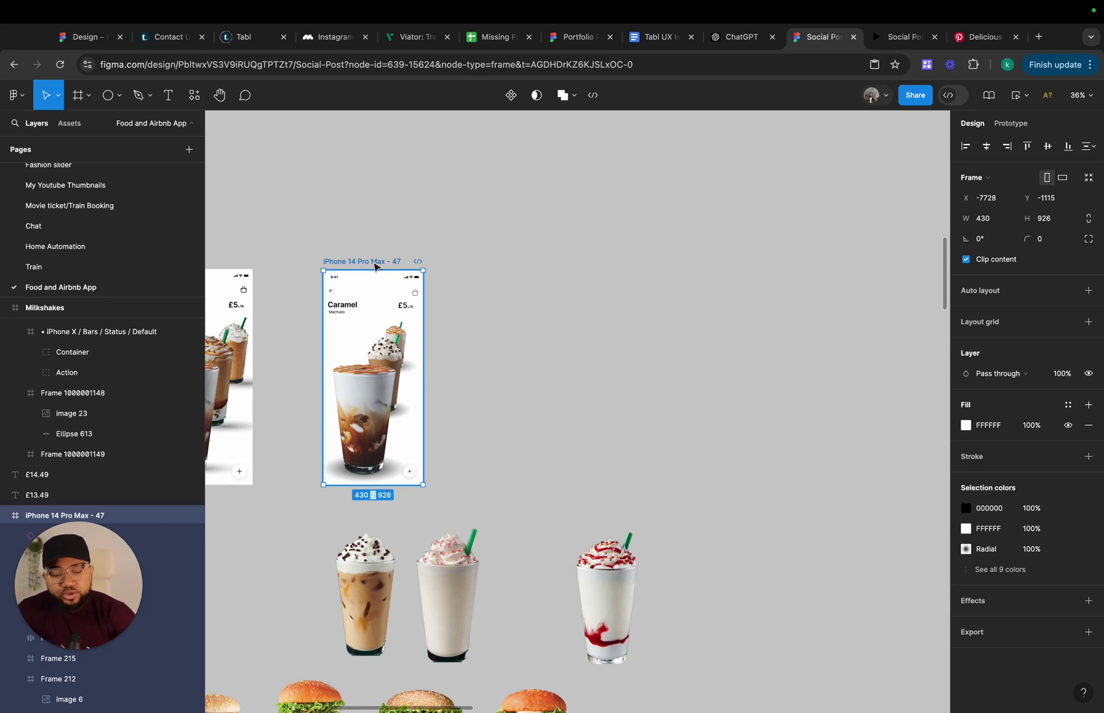
key(Delete)
Duplicate the Milkshakes screen and place the copy to the right of the original at X -7914
scroll(375, 264, left, 5)
click(533, 240)
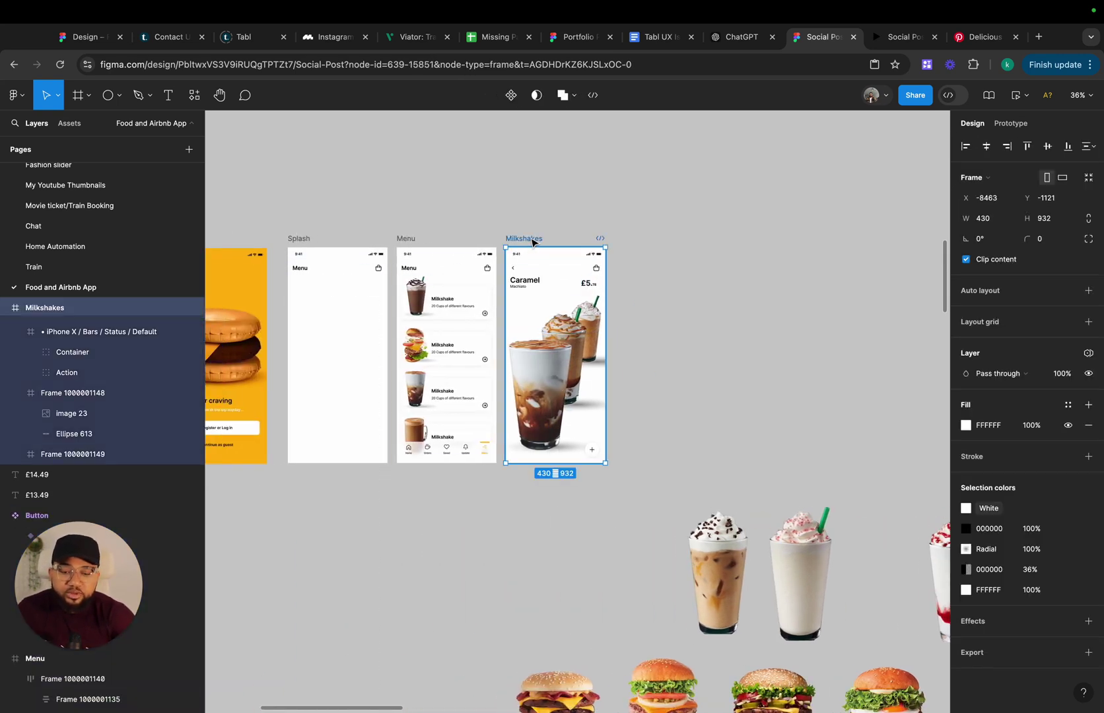
key(super+d)
drag(627, 246, 644, 246)
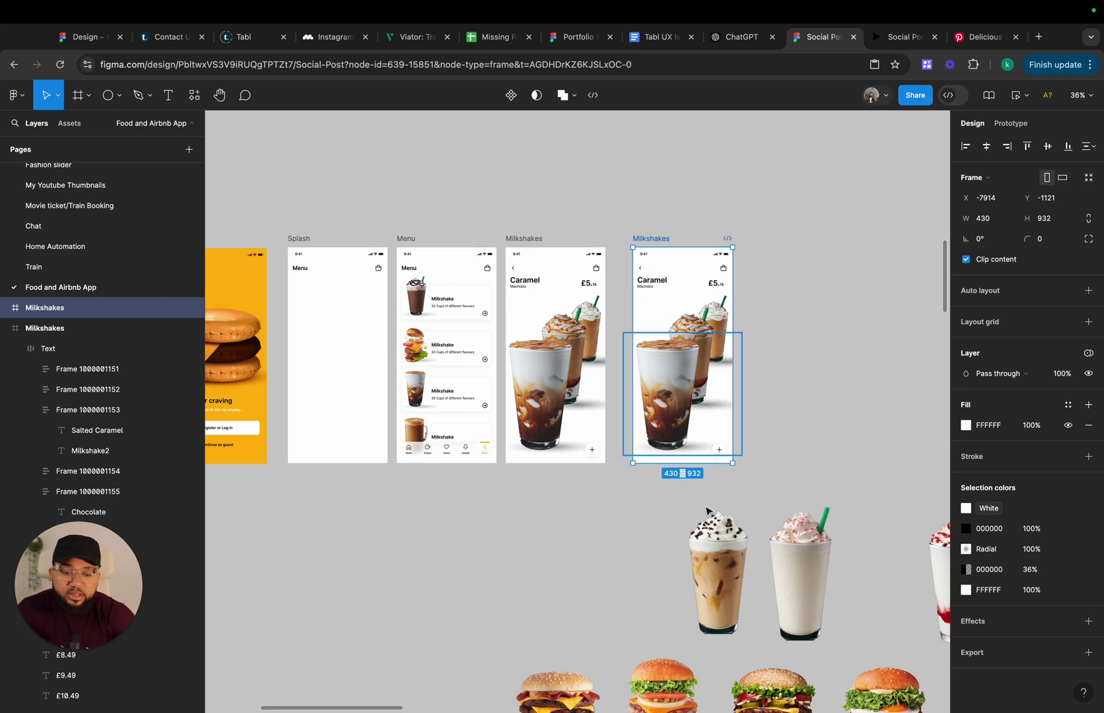
Move the chocolate-topped iced coffee image below the Splash screen and place a copy of the Ellipse 614 shadow under its base
drag(719, 587, 413, 575)
scroll(413, 575, down, 2)
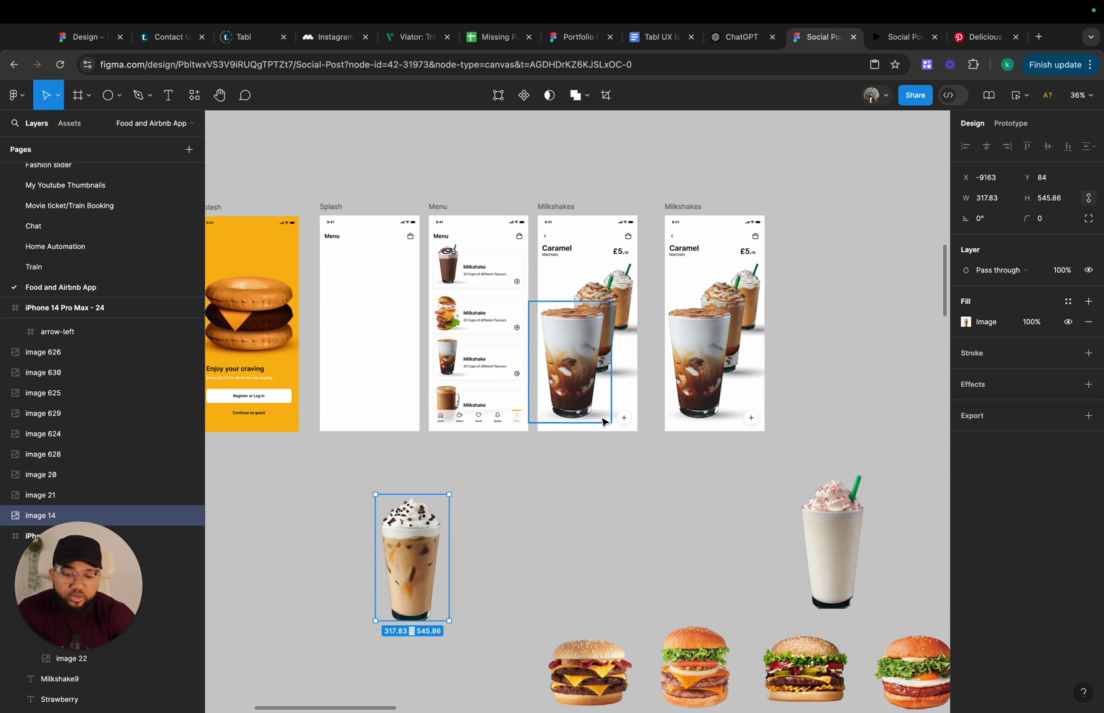
drag(632, 376, 636, 380)
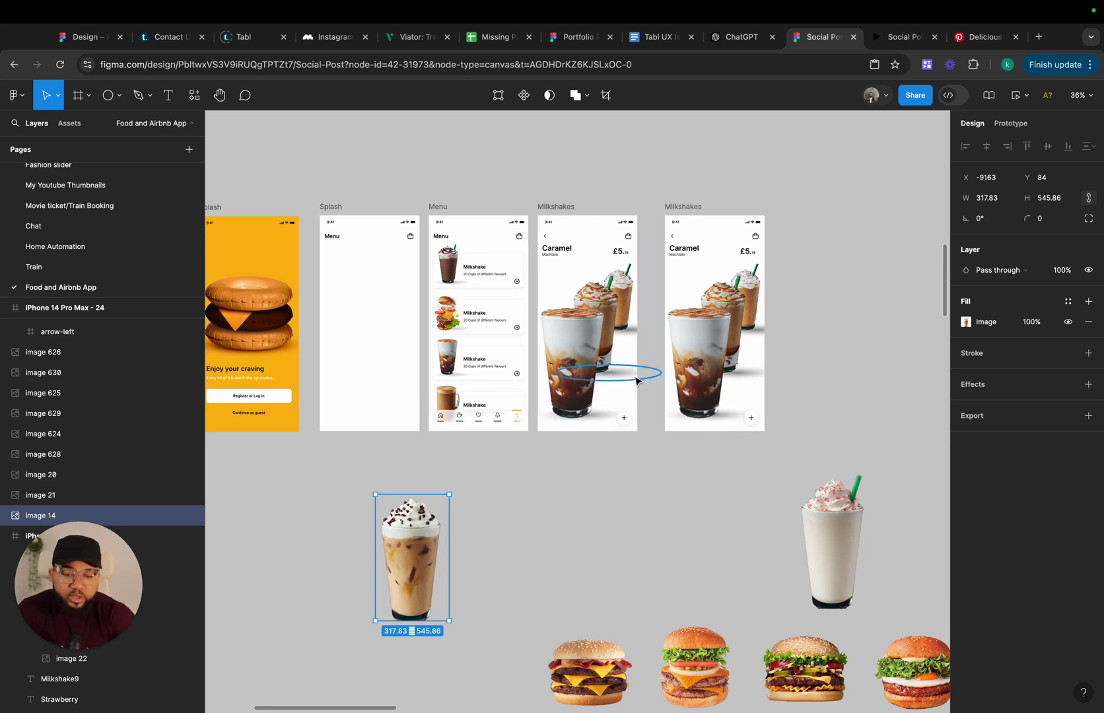
click(634, 379)
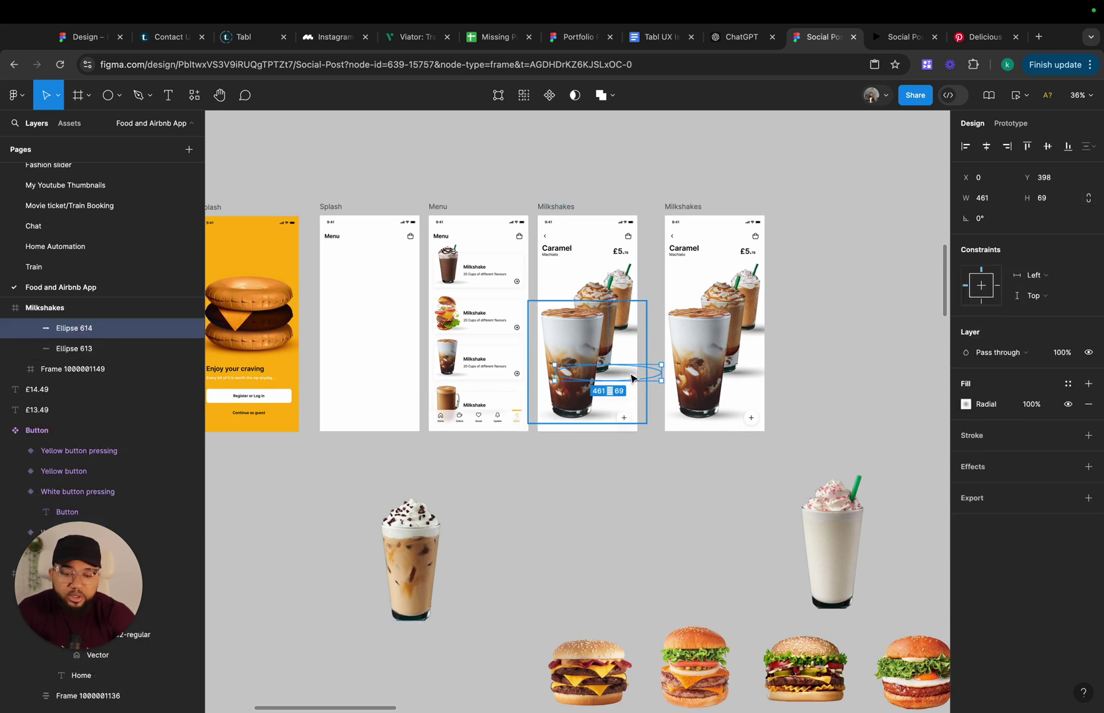
click(635, 378)
mouse_move(460, 625)
mouse_down()
mouse_move(426, 624)
mouse_move(439, 626)
mouse_up()
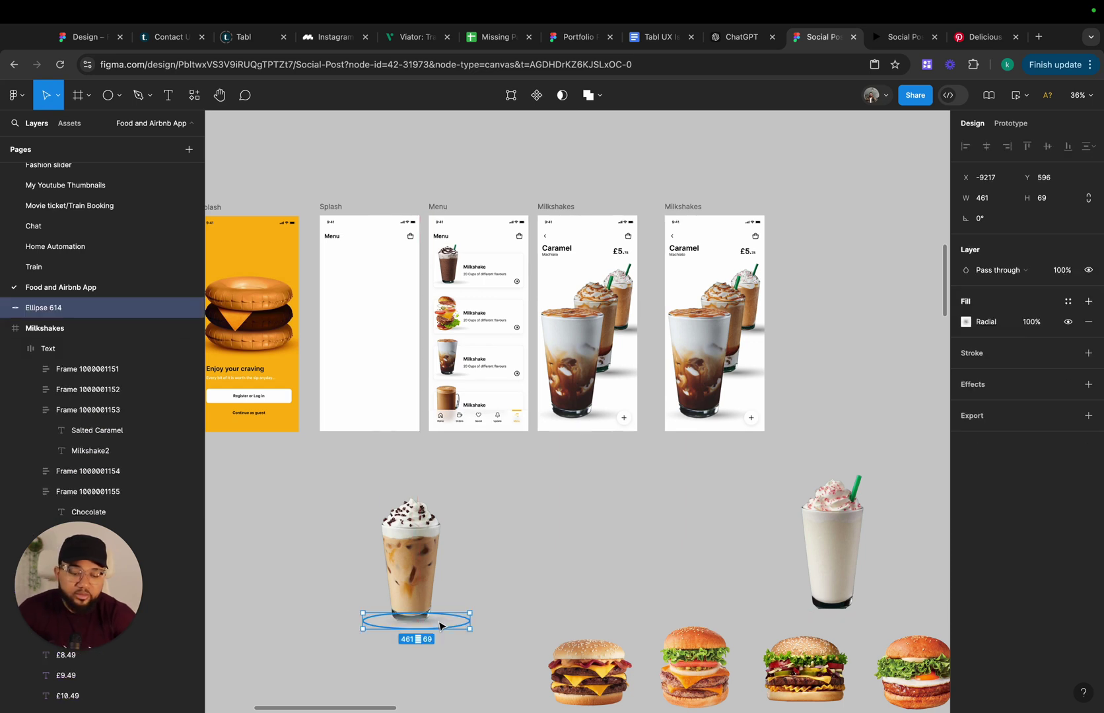
click(346, 516)
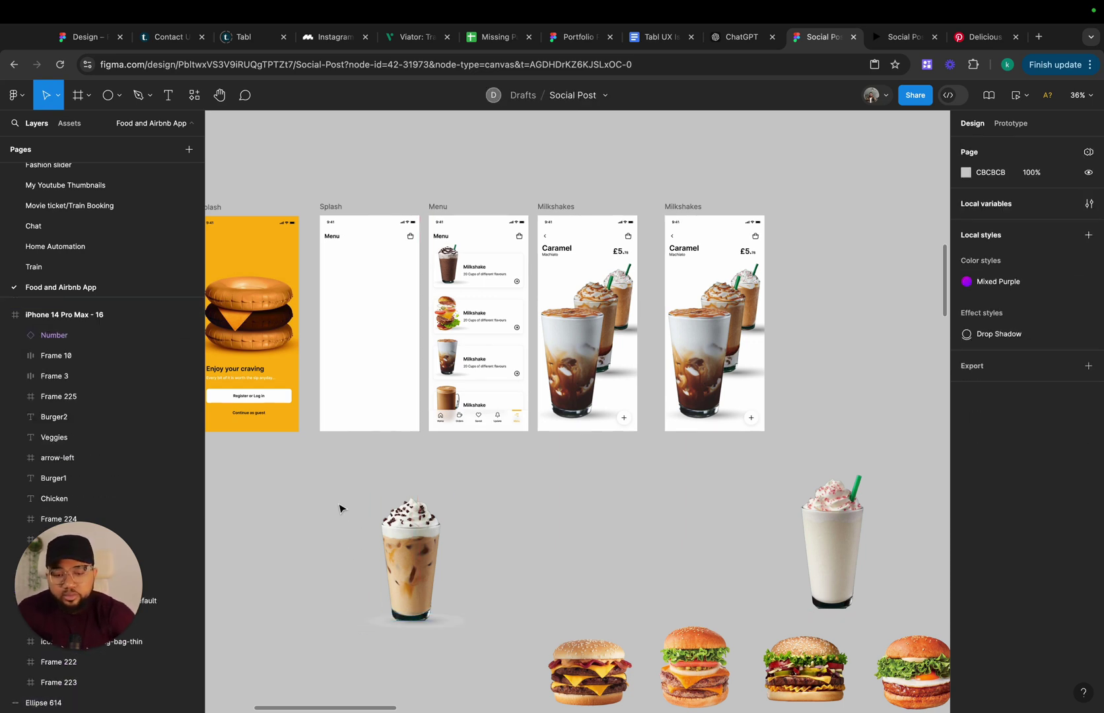
Frame the iced coffee image together with its shadow and move the frame just below the second Milkshakes screen
drag(363, 533, 489, 698)
drag(488, 698, 488, 698)
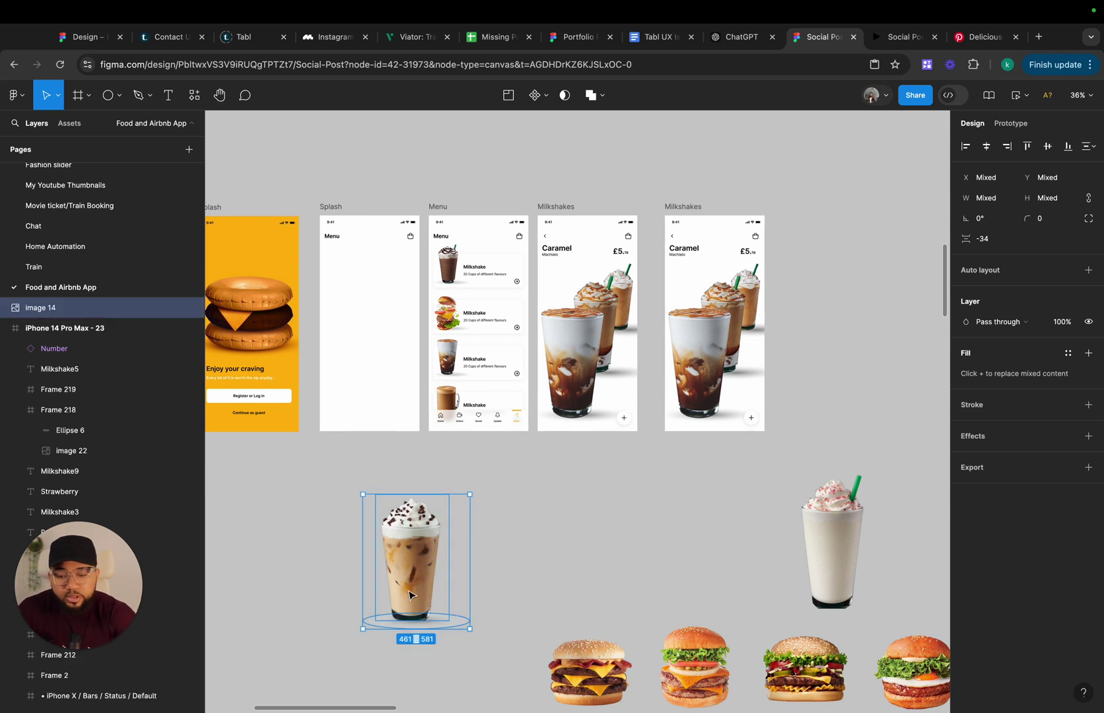
right_click(410, 608)
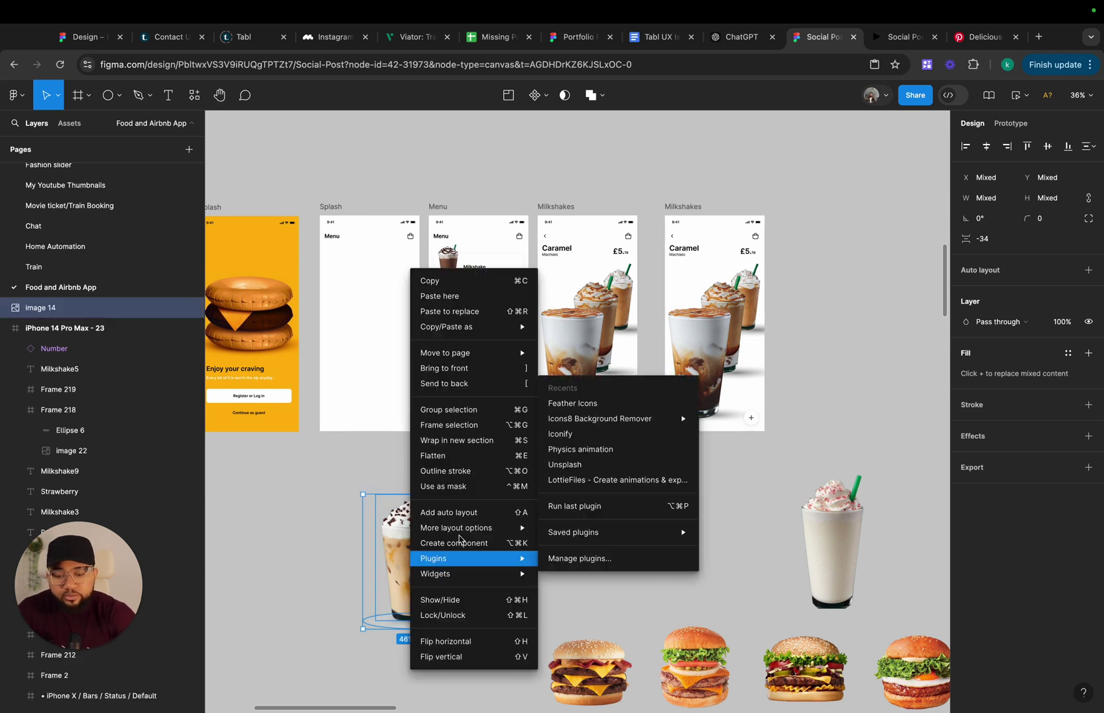
click(449, 425)
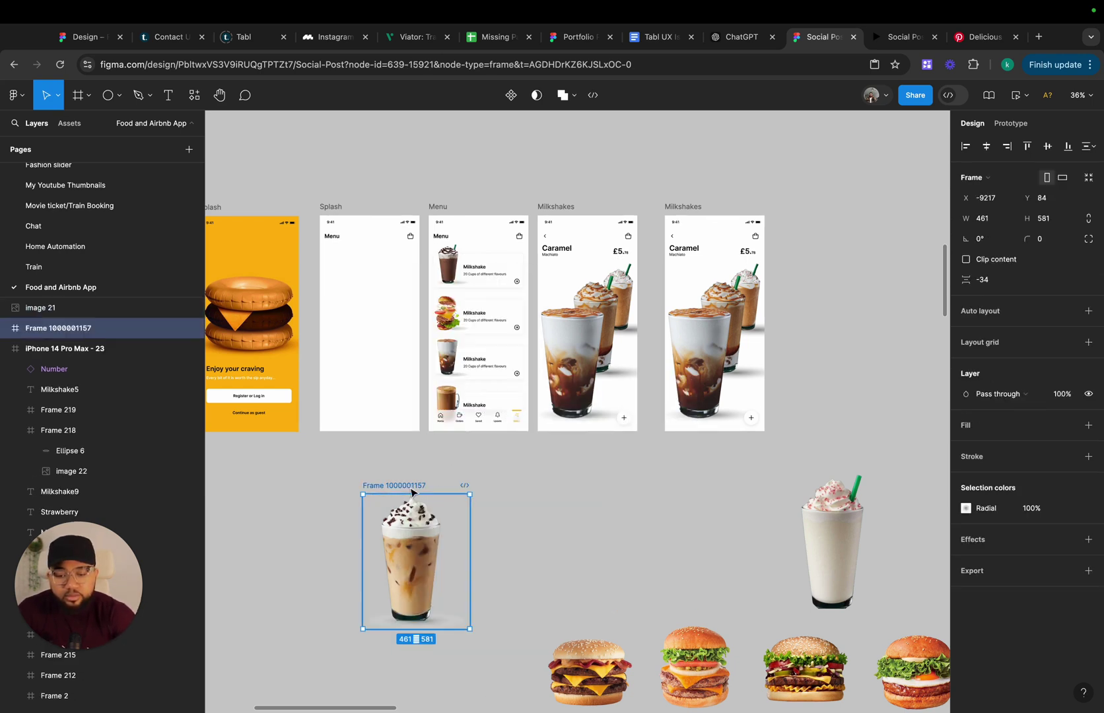
drag(410, 489, 684, 438)
scroll(634, 439, right, 5)
scroll(634, 438, up, 1)
scroll(633, 439, up, 1)
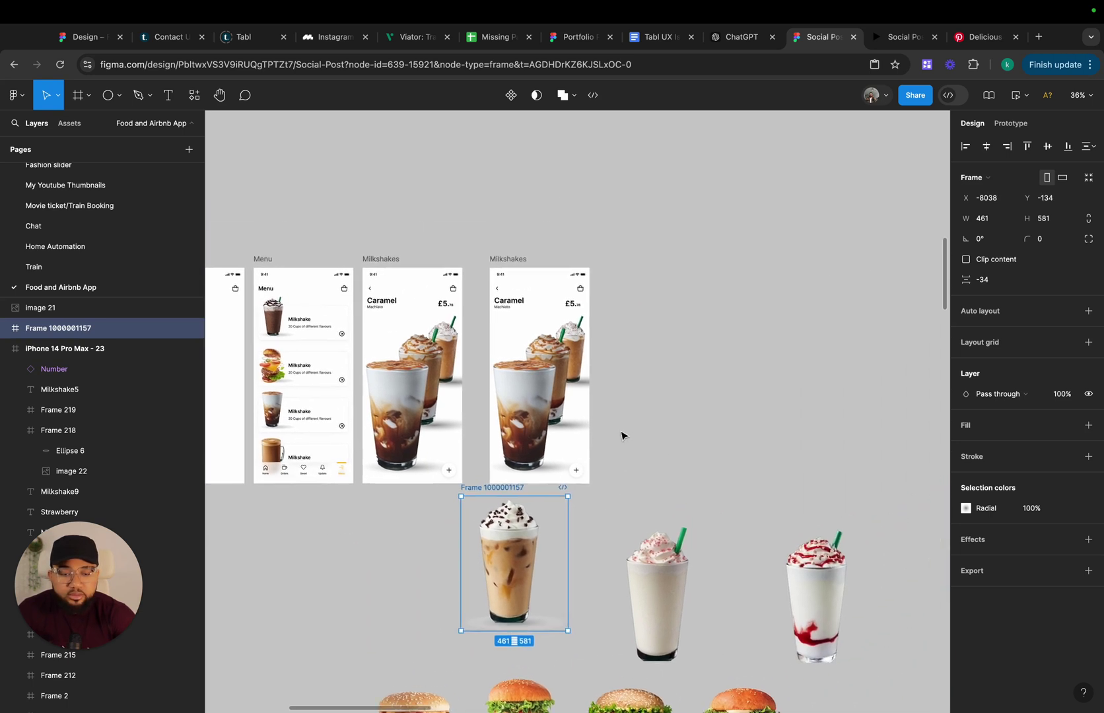
Shift the existing drinks in the second Milkshakes screen up and right, and place the framed iced coffee in front at X -60, Y 280
drag(480, 431, 627, 327)
drag(517, 420, 539, 394)
drag(489, 502, 499, 325)
scroll(594, 333, up, 3)
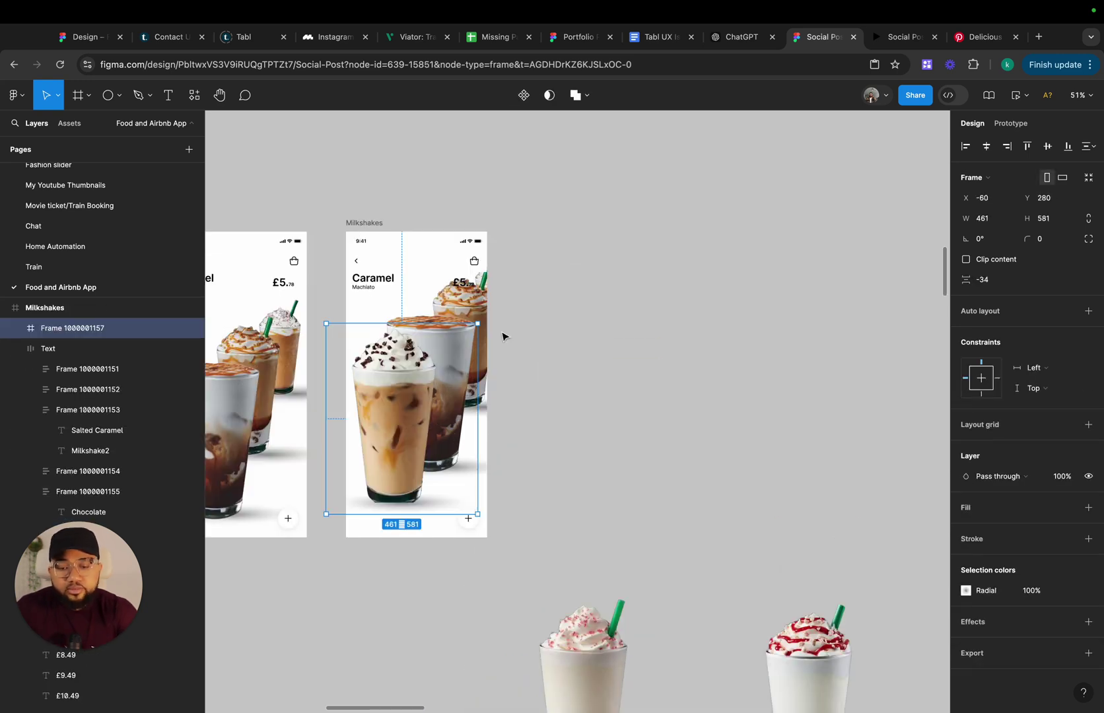
Scale down the caramel drink directly behind the iced coffee in the second Milkshakes screen
click(429, 321)
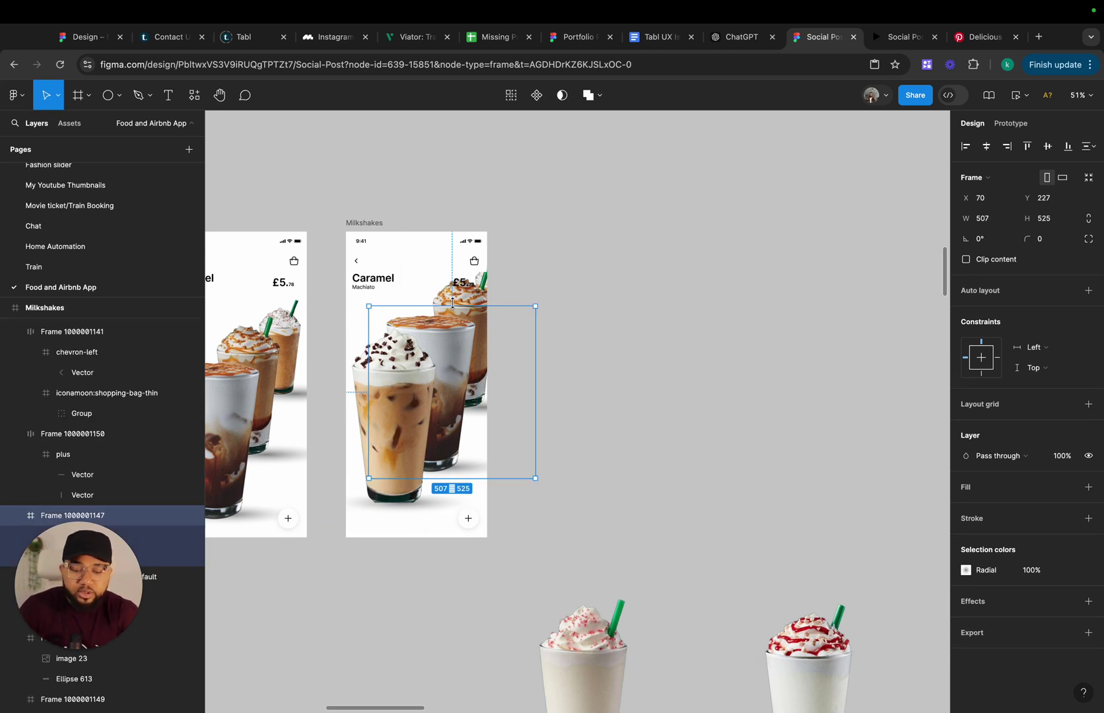
key(k)
mouse_move(452, 303)
mouse_down()
mouse_move(450, 325)
mouse_move(451, 310)
mouse_up()
Scale the next drink behind the caramel one to 0.8x, about 369 × 374
click(439, 297)
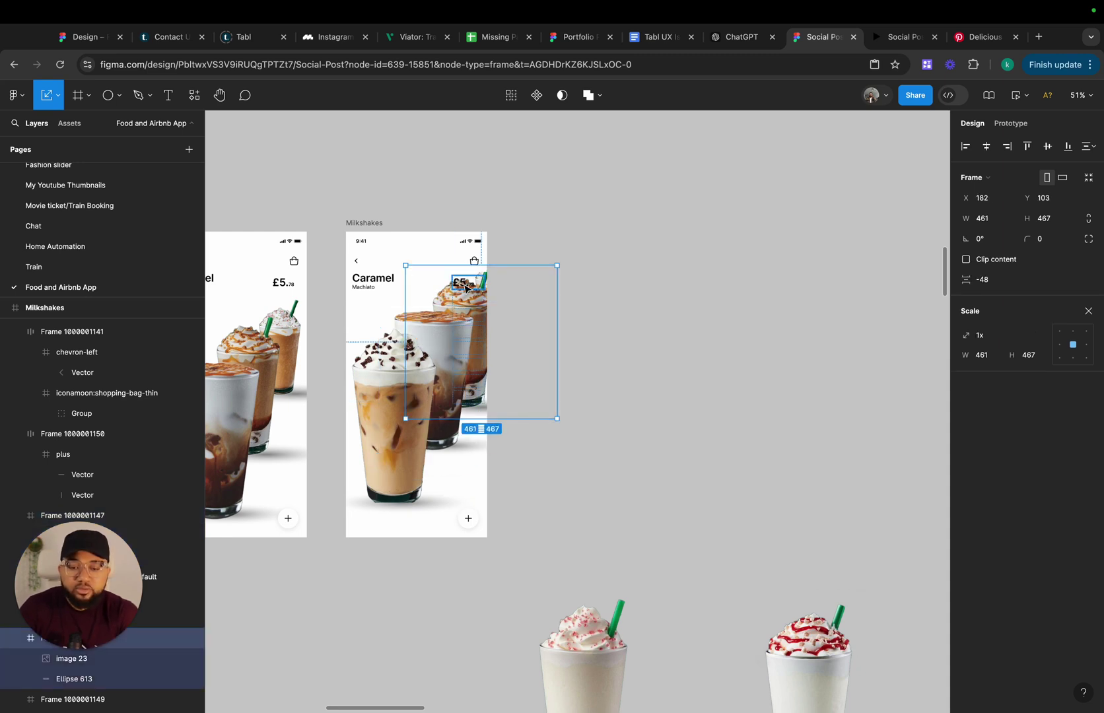
scroll(624, 258, left, 5)
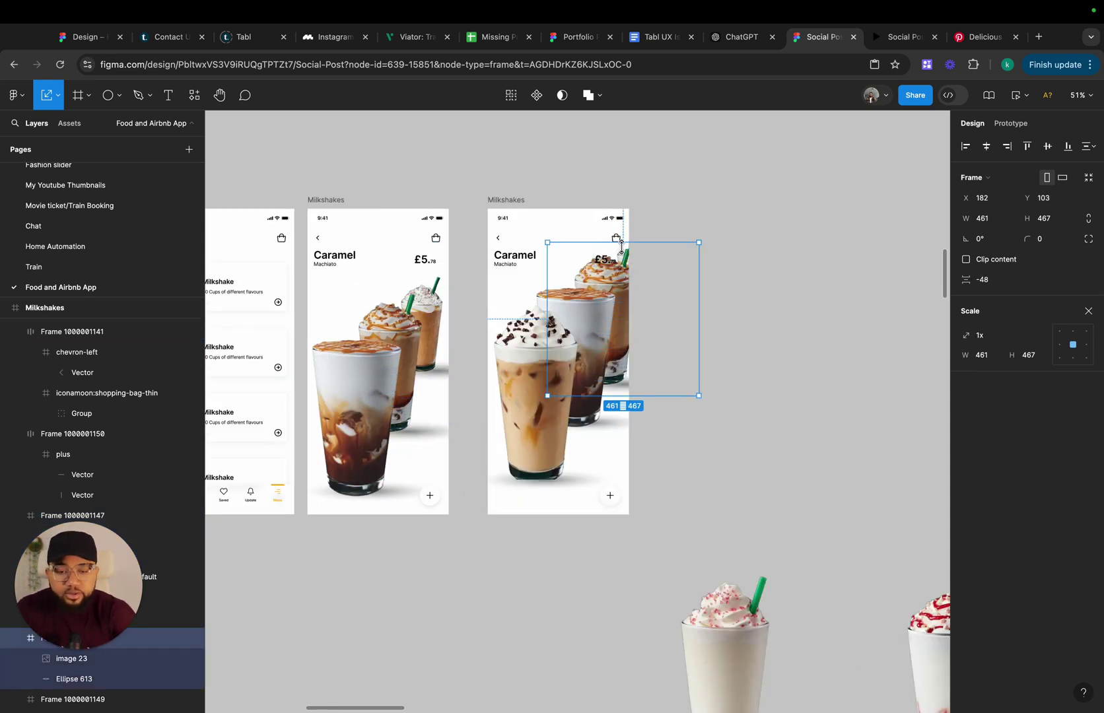
drag(618, 242, 619, 273)
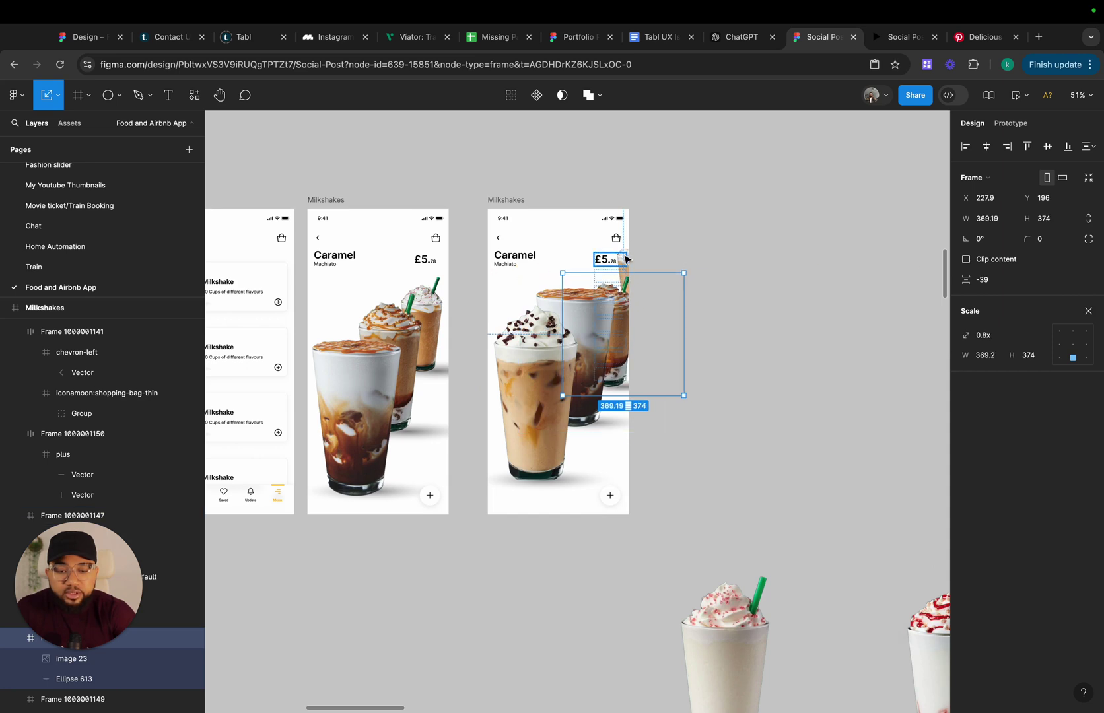
Scale the rearmost drink to 0.46x, about 210 × 150, and move it outside the screen to X 741, Y 233
click(631, 259)
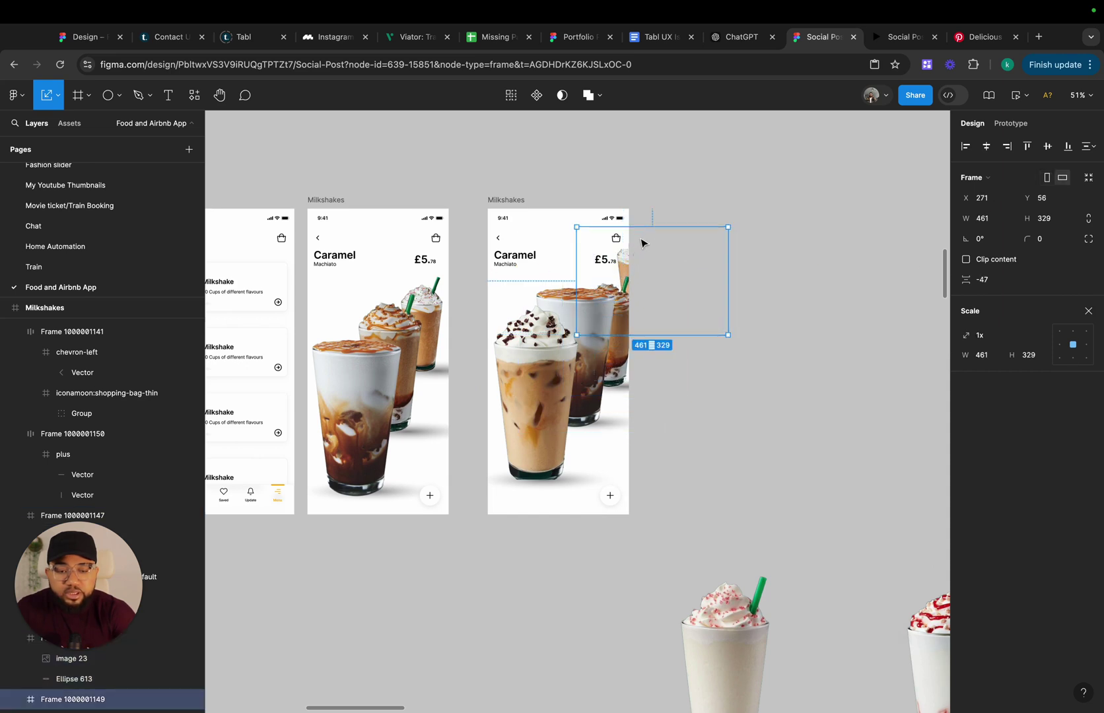
drag(645, 226, 791, 302)
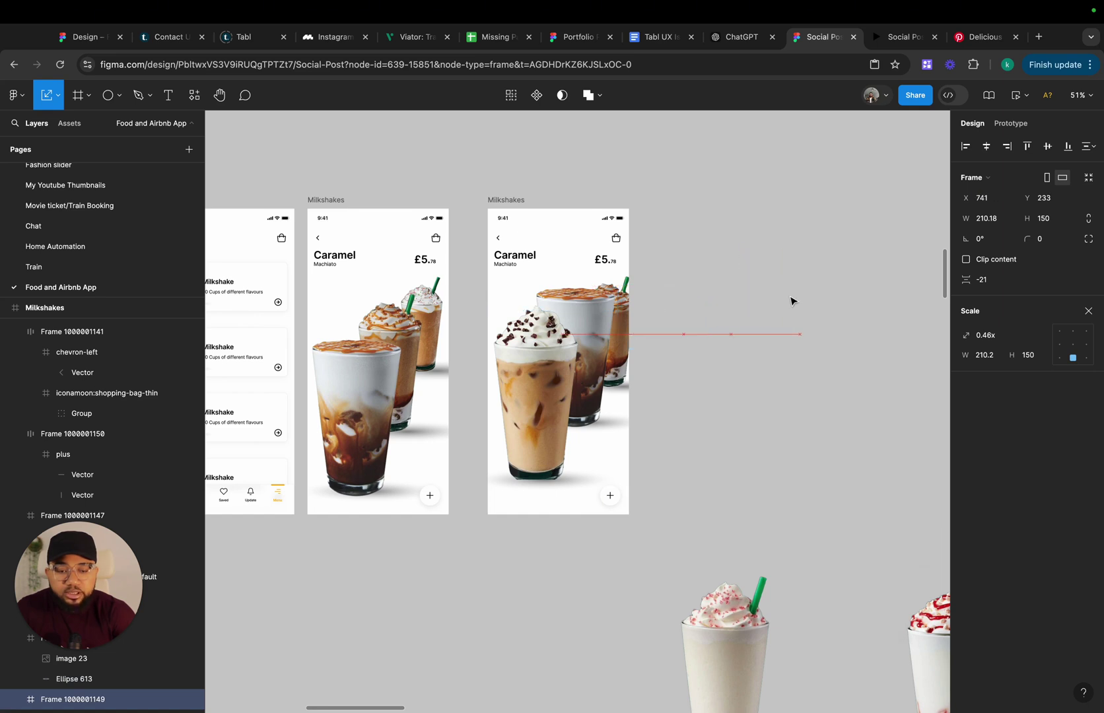
Scale the rearmost visible drink in the second Milkshakes screen to 0.86x, about 316 × 320, and nudge it slightly left
click(626, 283)
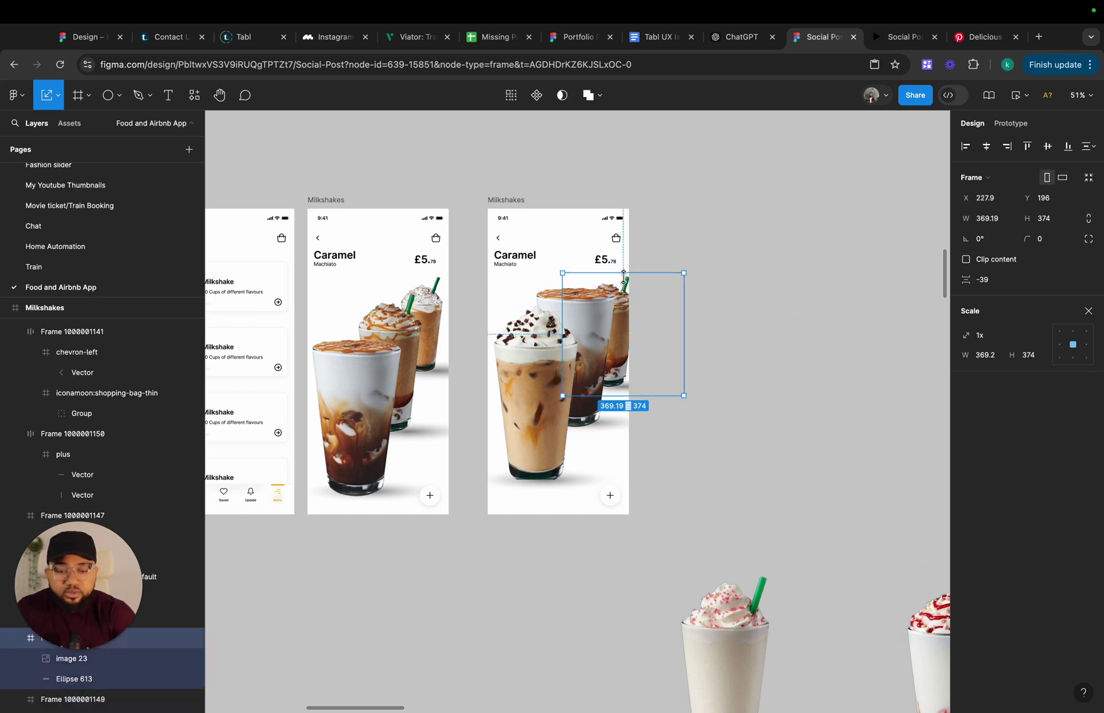
drag(677, 288, 624, 274)
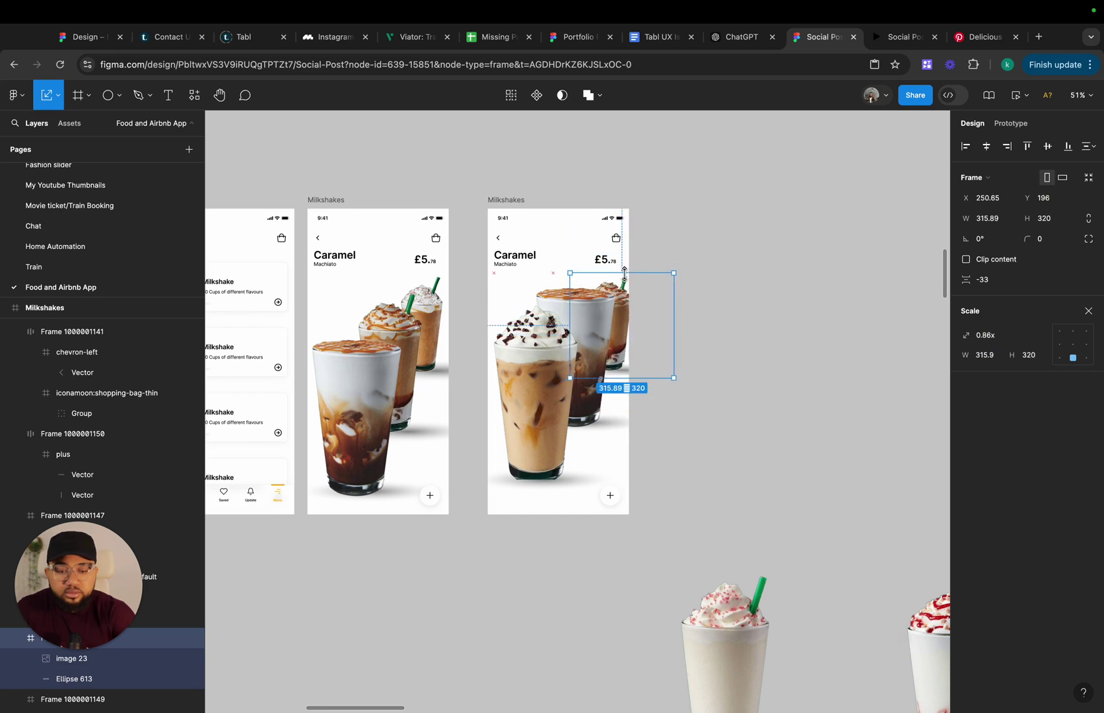
key(Left)
key(Left)
key(Left)
key(Left)
key(Left)
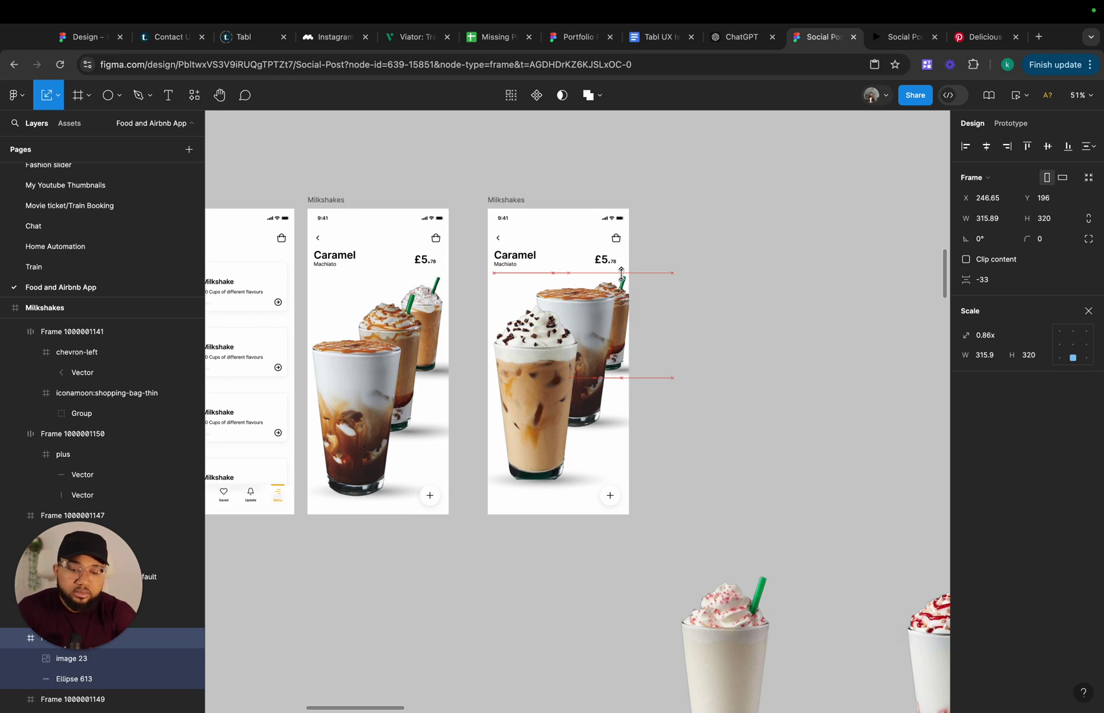
key(Left)
key(Left)
key(Left)
key(Left)
key(Left)
Scale down the macchiato behind the iced coffee in the second Milkshakes screen and move the iced coffee to X -53, Y 324
click(553, 290)
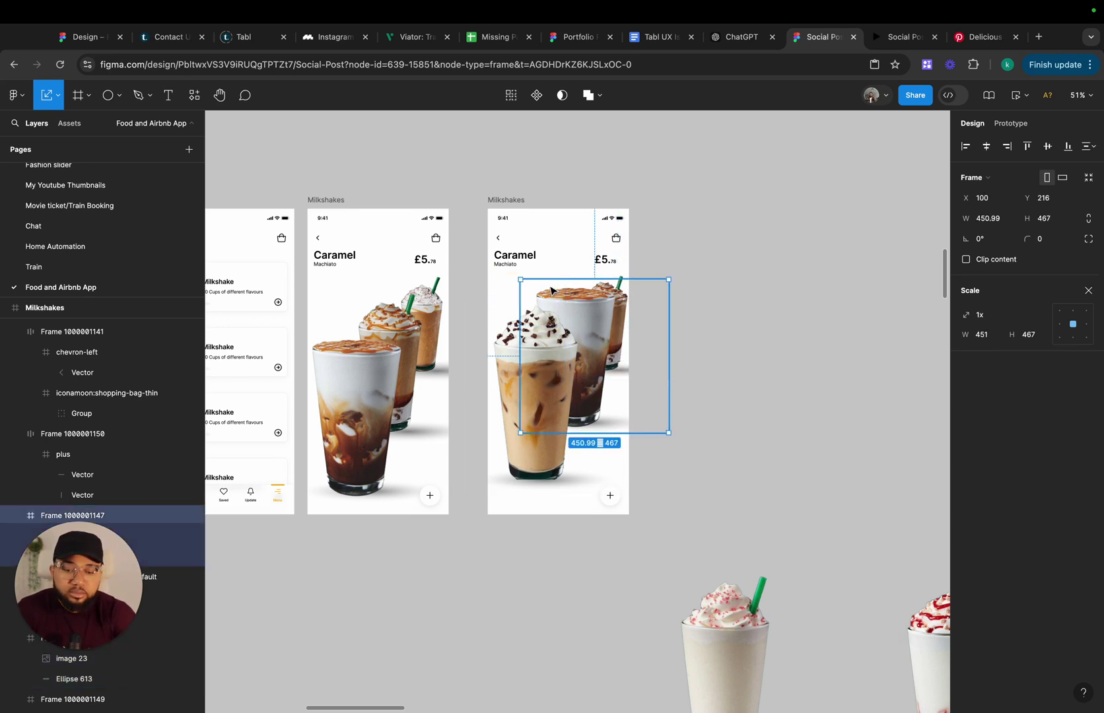
drag(559, 280, 564, 295)
click(515, 344)
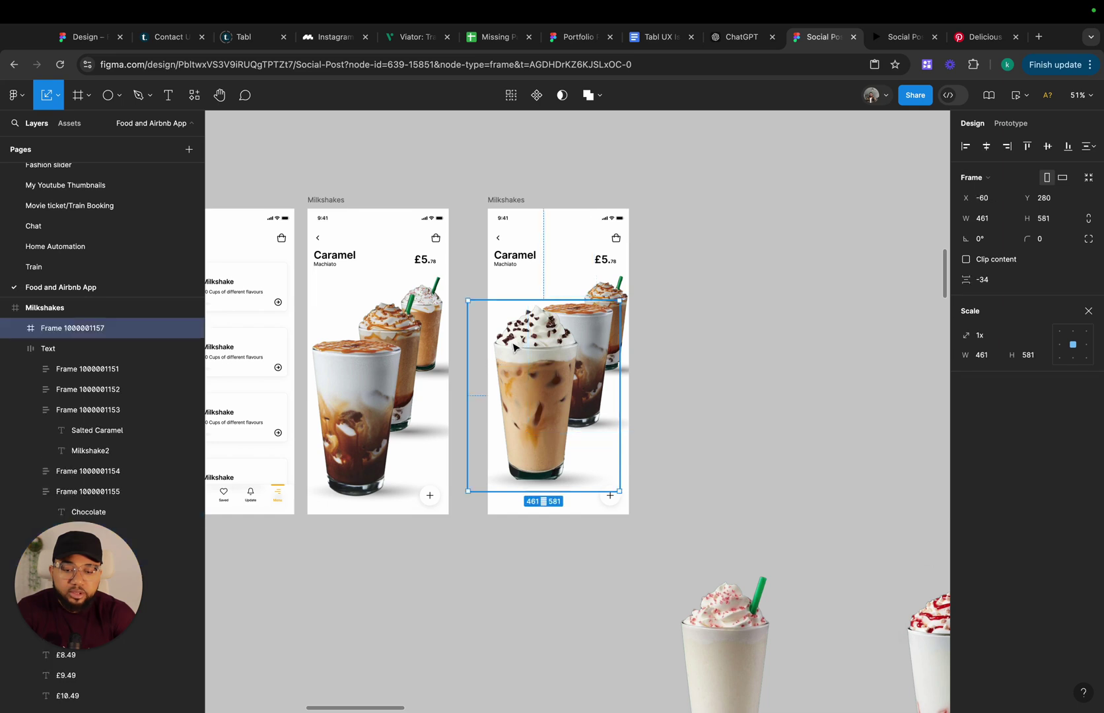
drag(515, 352, 515, 361)
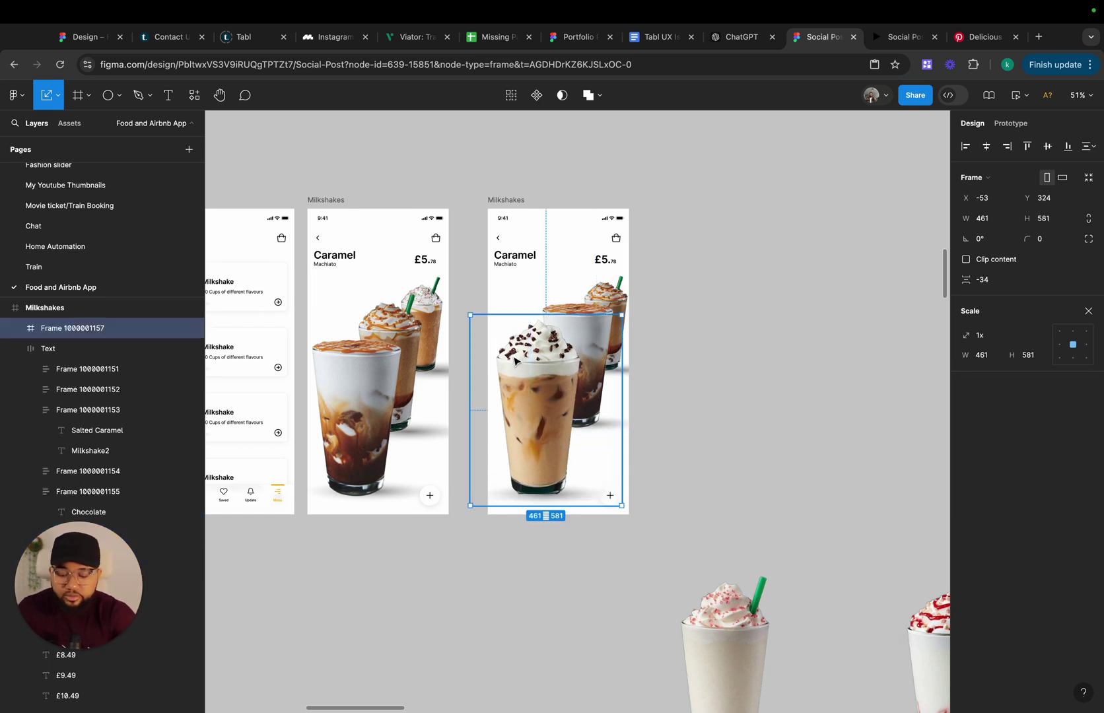
key(Escape)
key(Escape)
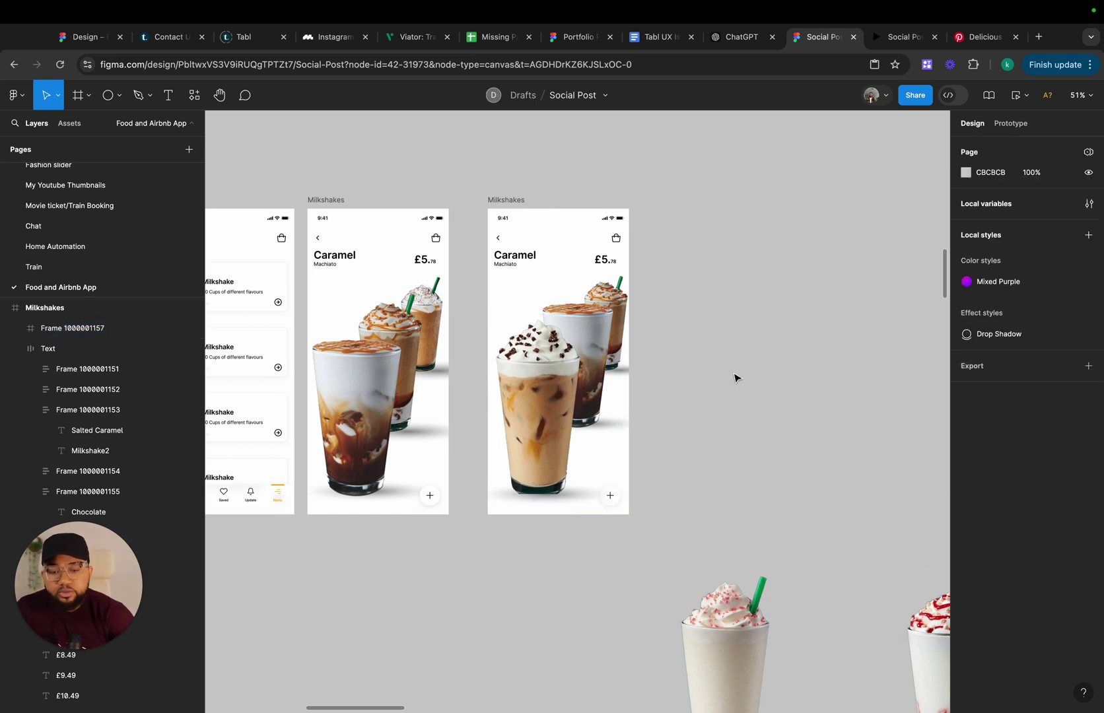
Copy the framed iced coffee into the first Milkshakes screen and shift the copy left to X -87, Y 324
click(540, 391)
scroll(488, 277, left, 4)
scroll(489, 277, up, 1)
key(super+c)
click(464, 233)
key(super+v)
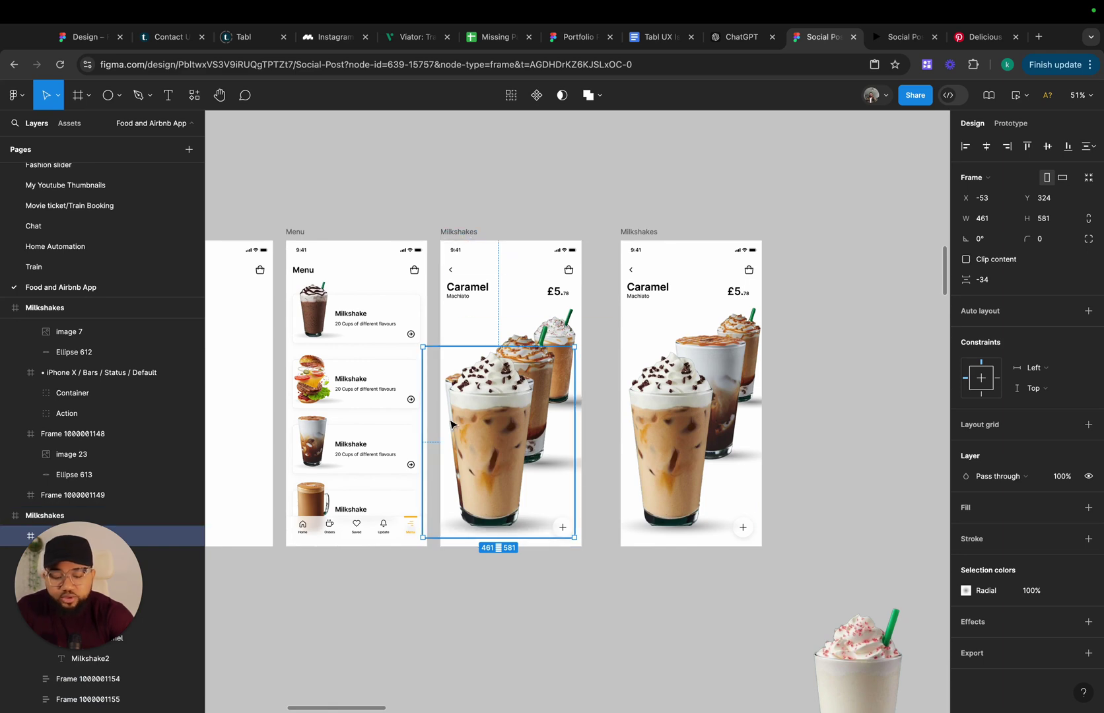
drag(451, 423, 439, 423)
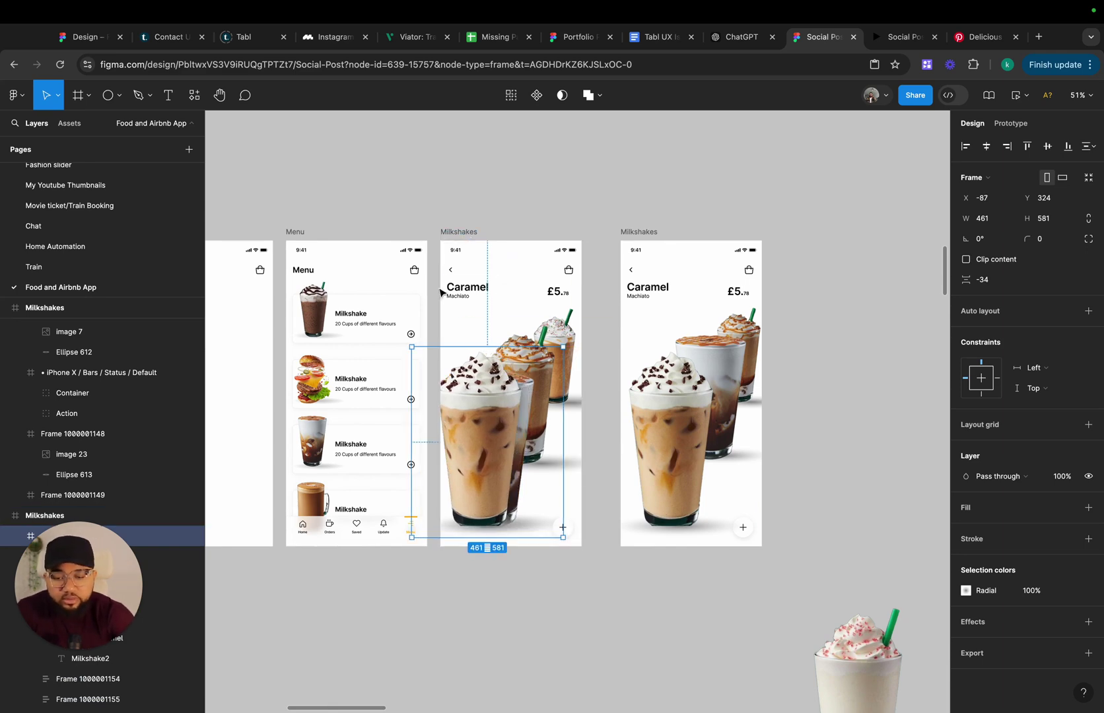
Move the first Milkshakes screen below the row and place its iced coffee outside the screen at X -534, Y 324
drag(457, 233, 372, 328)
scroll(458, 297, down, 5)
scroll(373, 328, left, 2)
click(335, 507)
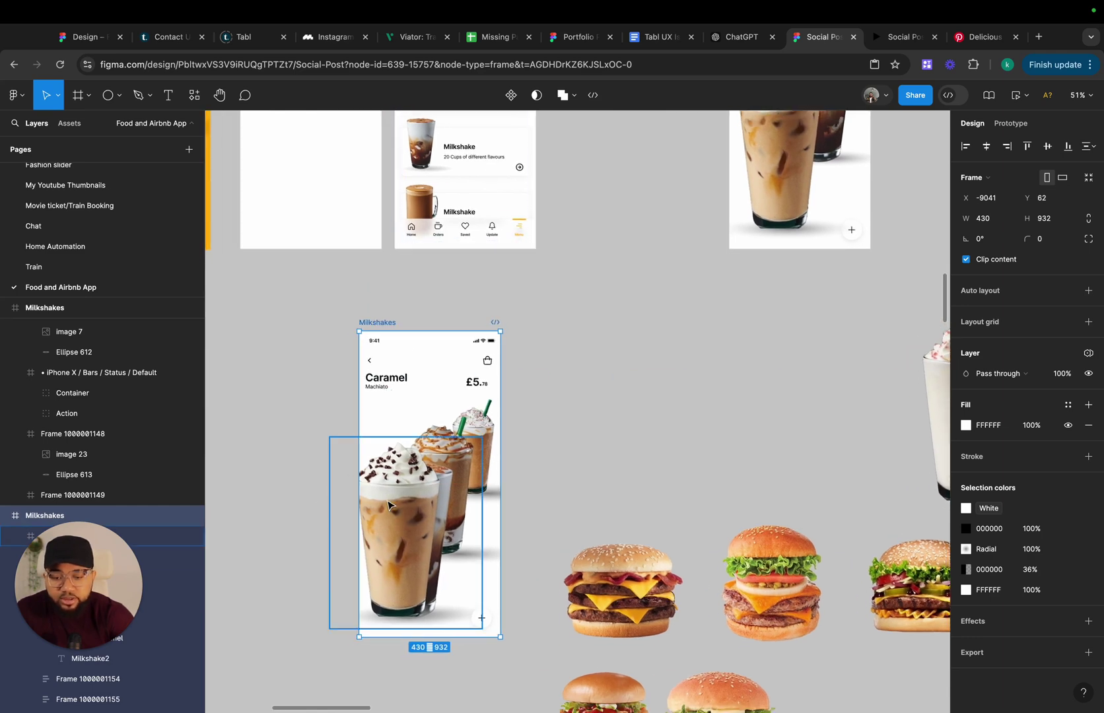
drag(346, 517, 244, 515)
scroll(396, 508, left, 3)
drag(435, 503, 418, 483)
Scale the off-screen iced coffee of the first Milkshakes screen down to a small size near its base
key(k)
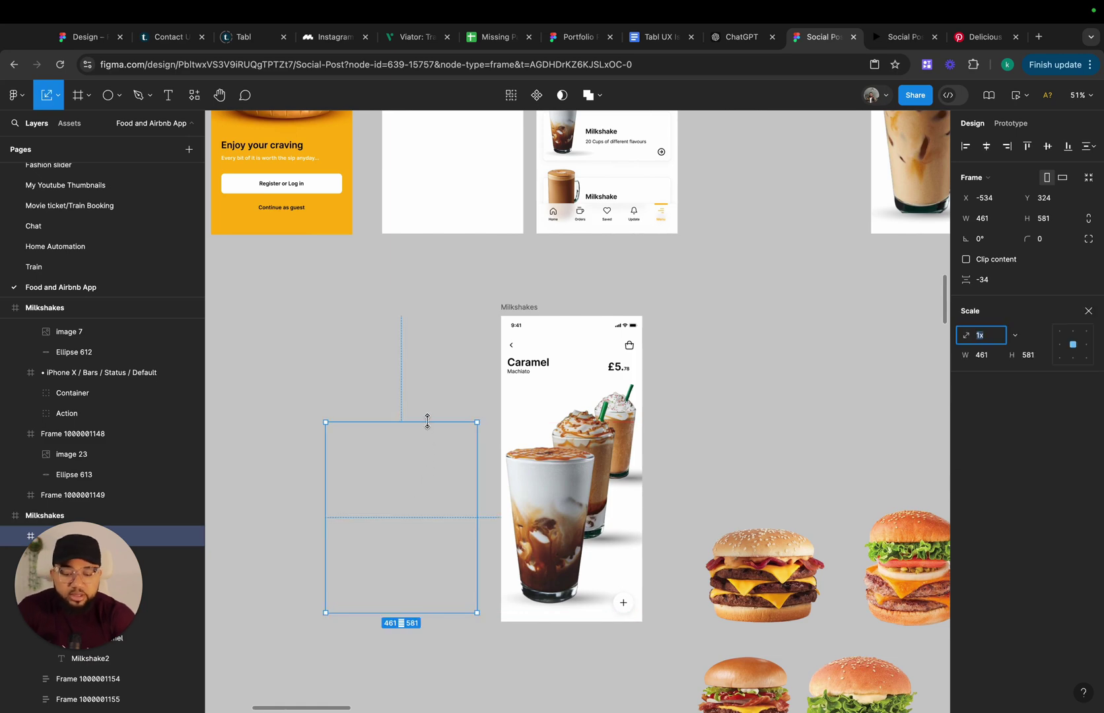
drag(427, 421, 399, 581)
key(v)
click(456, 449)
Return the first Milkshakes screen to the row beside Menu at X -8463, Y -1121, and set the second at X -7960, Y -1121
scroll(460, 431, down, 5)
drag(490, 360, 599, 269)
scroll(608, 236, up, 1)
mouse_move(603, 174)
mouse_down()
mouse_move(618, 223)
mouse_move(639, 230)
mouse_move(626, 238)
mouse_move(593, 187)
mouse_up()
click(643, 243)
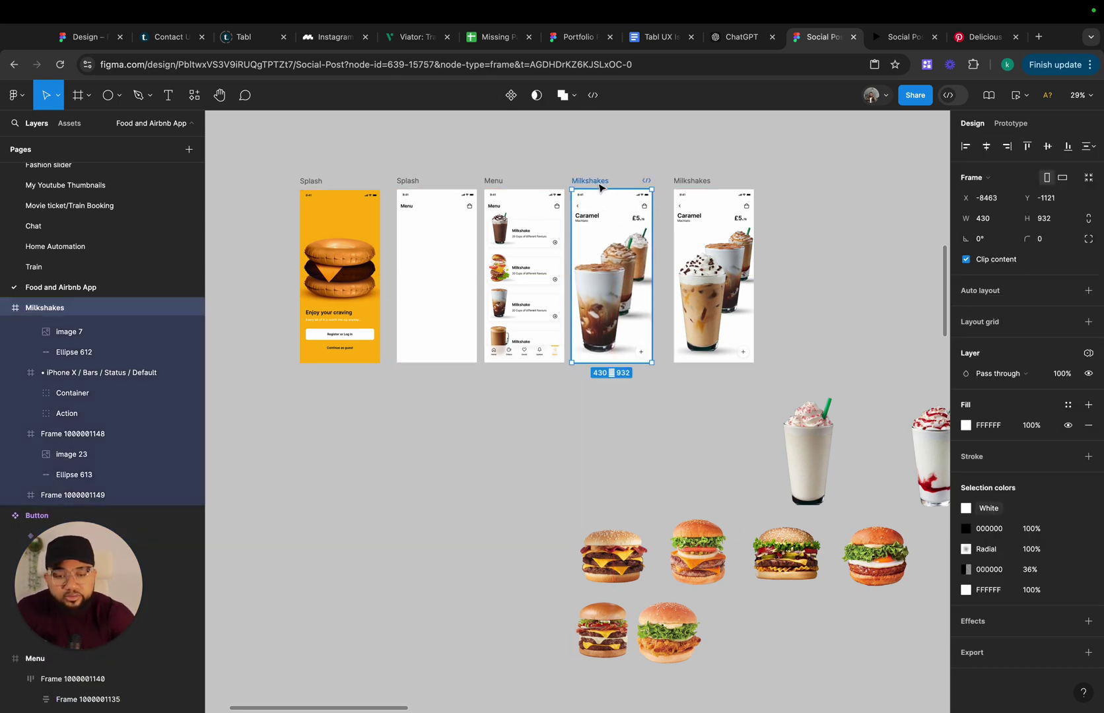
drag(682, 180, 676, 182)
Remove the inherited drag interaction from the macchiato image in the first Milkshakes screen by setting its trigger to None
scroll(796, 187, up, 5)
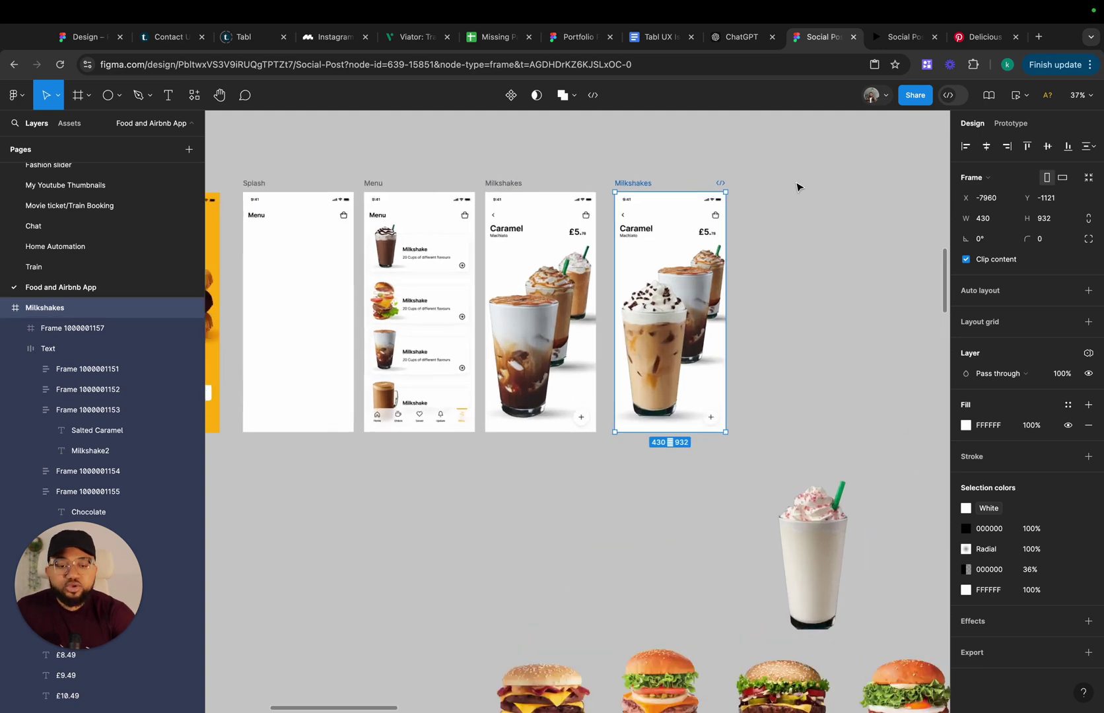
scroll(796, 187, left, 3)
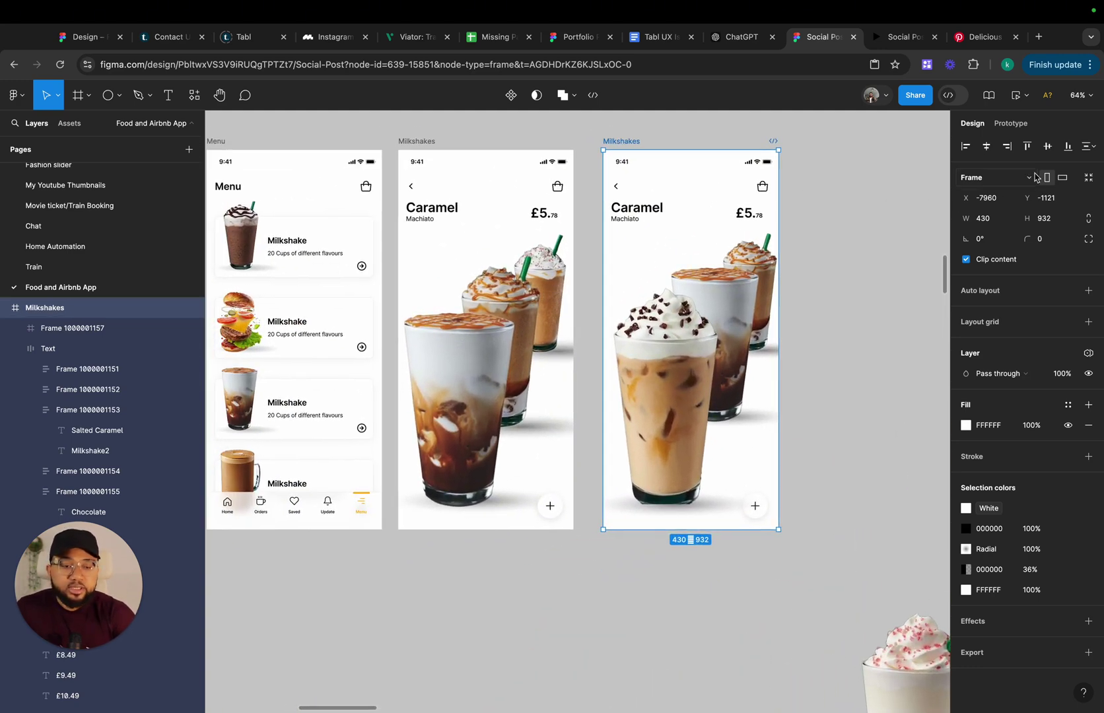
click(1010, 124)
click(481, 415)
drag(527, 408, 622, 411)
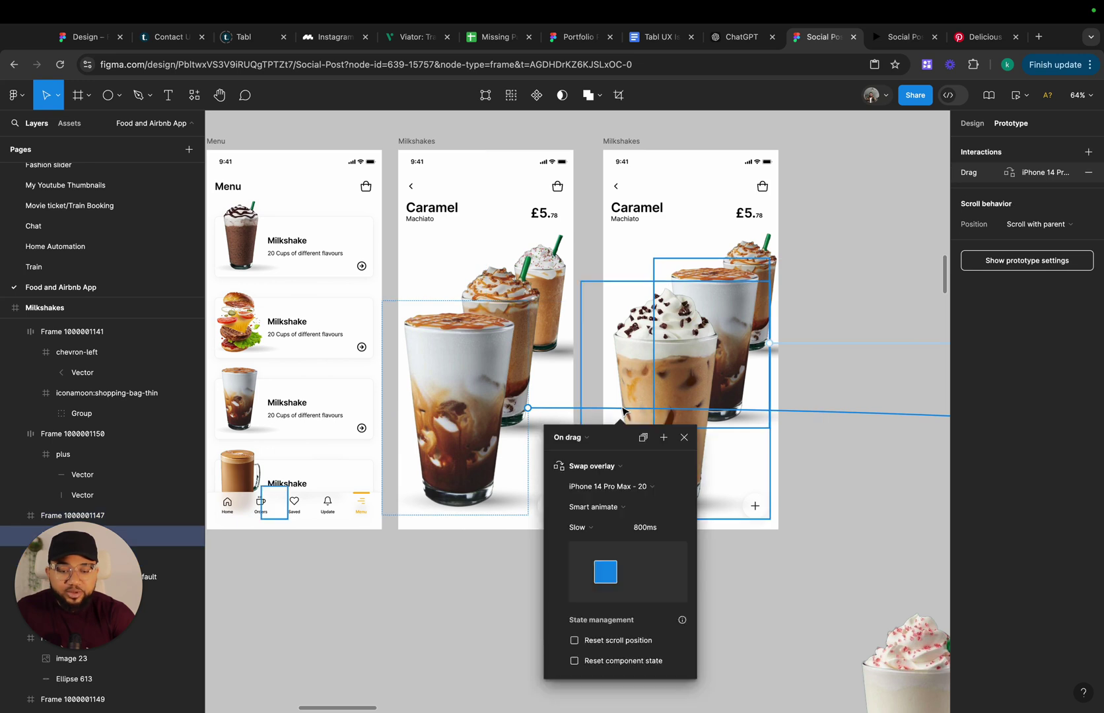
click(569, 437)
click(561, 390)
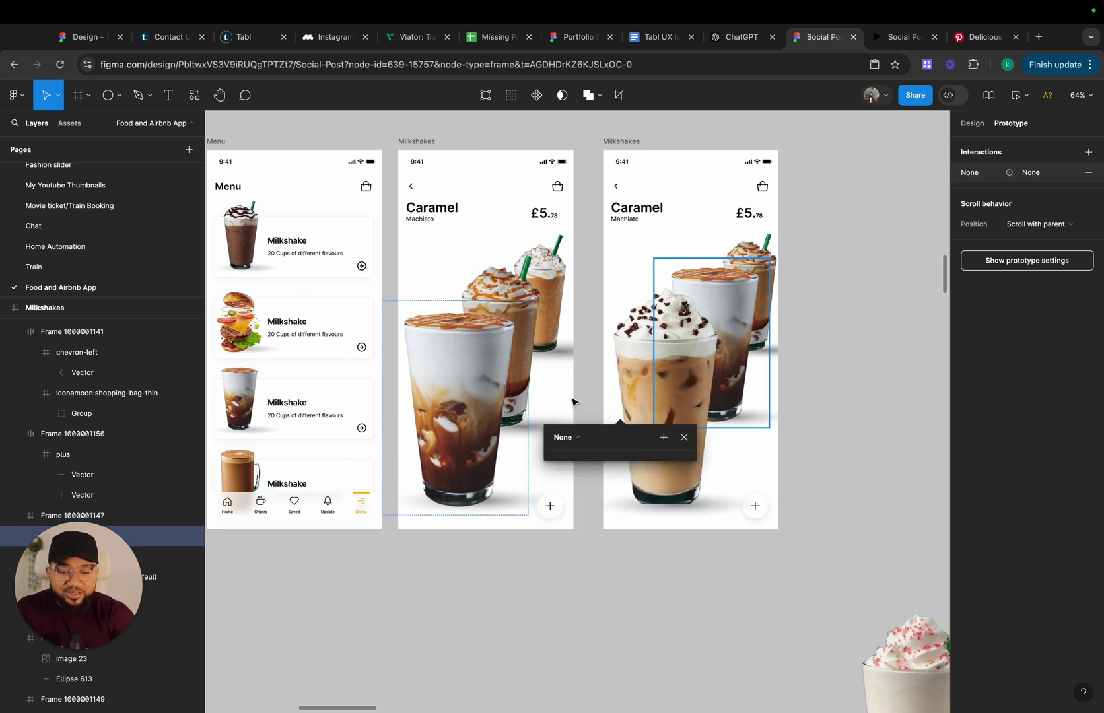
Set the inherited drag triggers of the iced coffee and macchiato images in the second Milkshakes screen to None
click(737, 357)
click(825, 395)
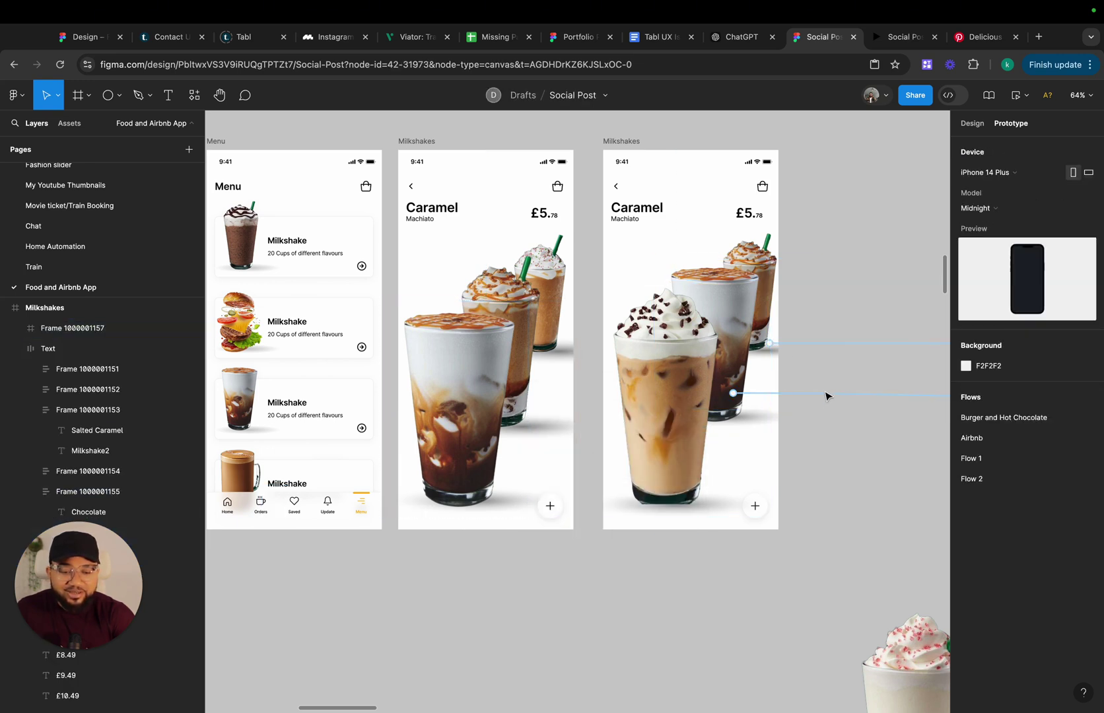
click(784, 427)
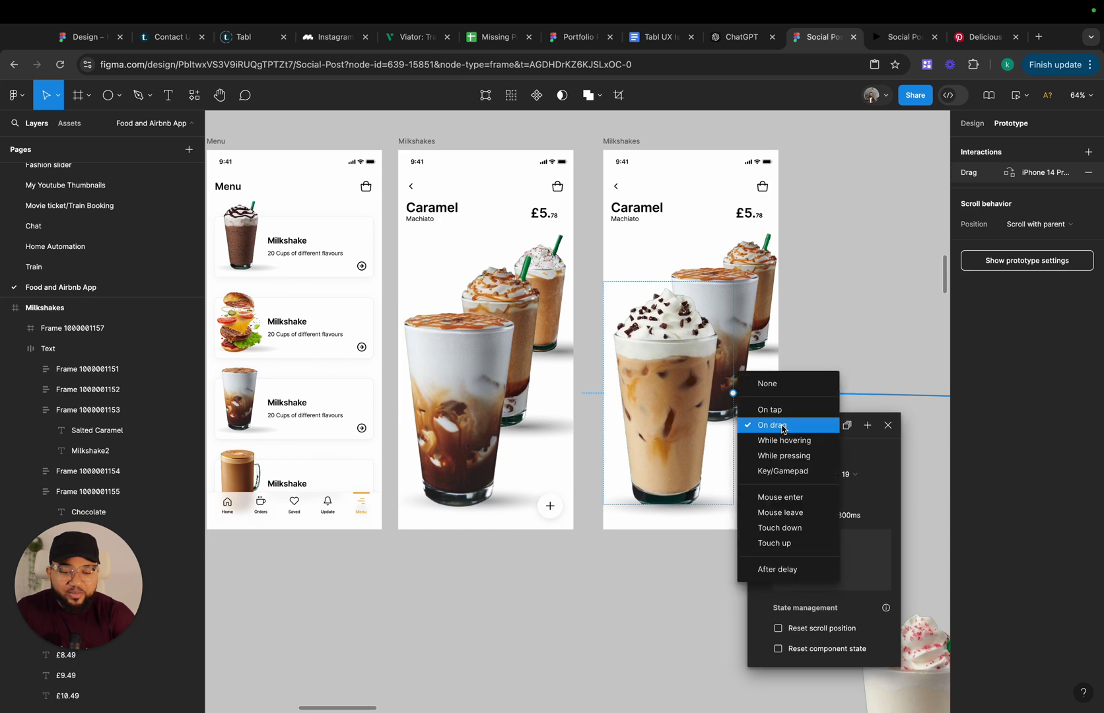
click(785, 384)
drag(811, 295, 789, 407)
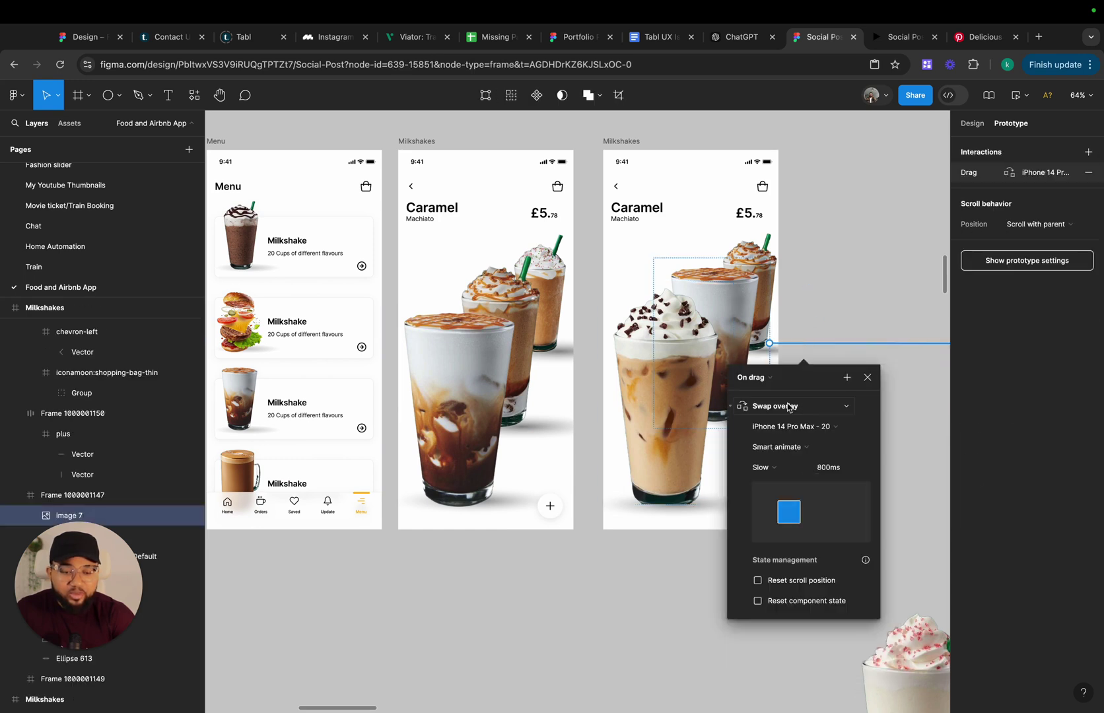
click(752, 379)
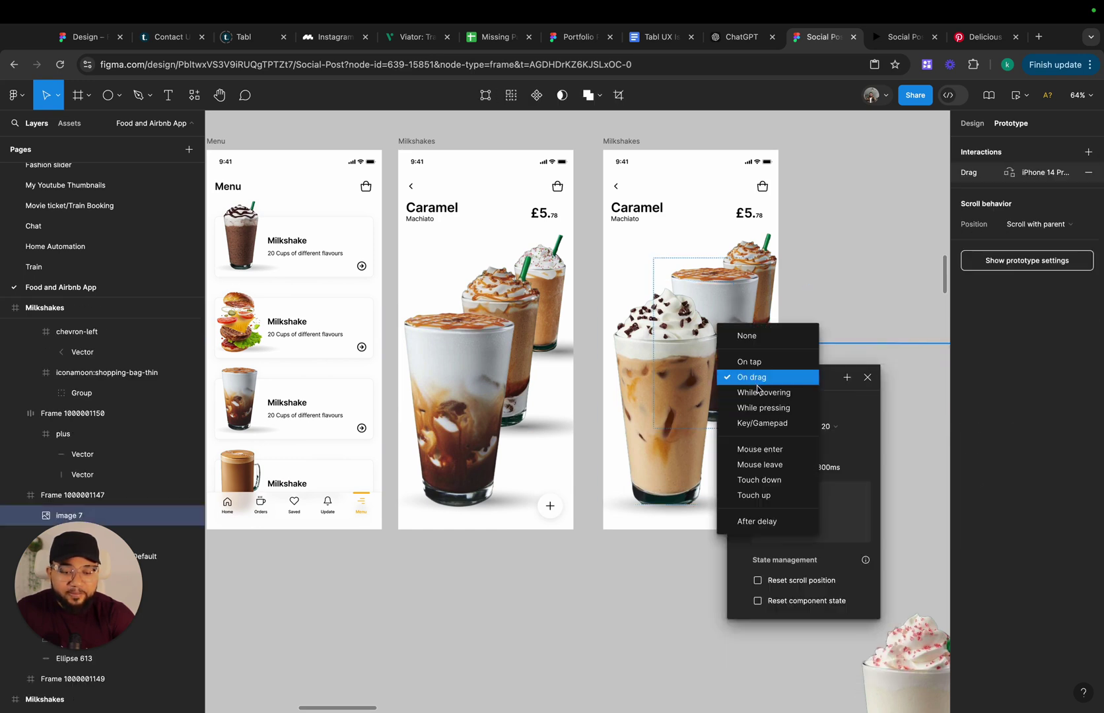
click(747, 335)
Link the first screen's macchiato frame to the second Milkshakes screen On drag, with Smart animate, Slow, 700ms
click(581, 310)
click(589, 276)
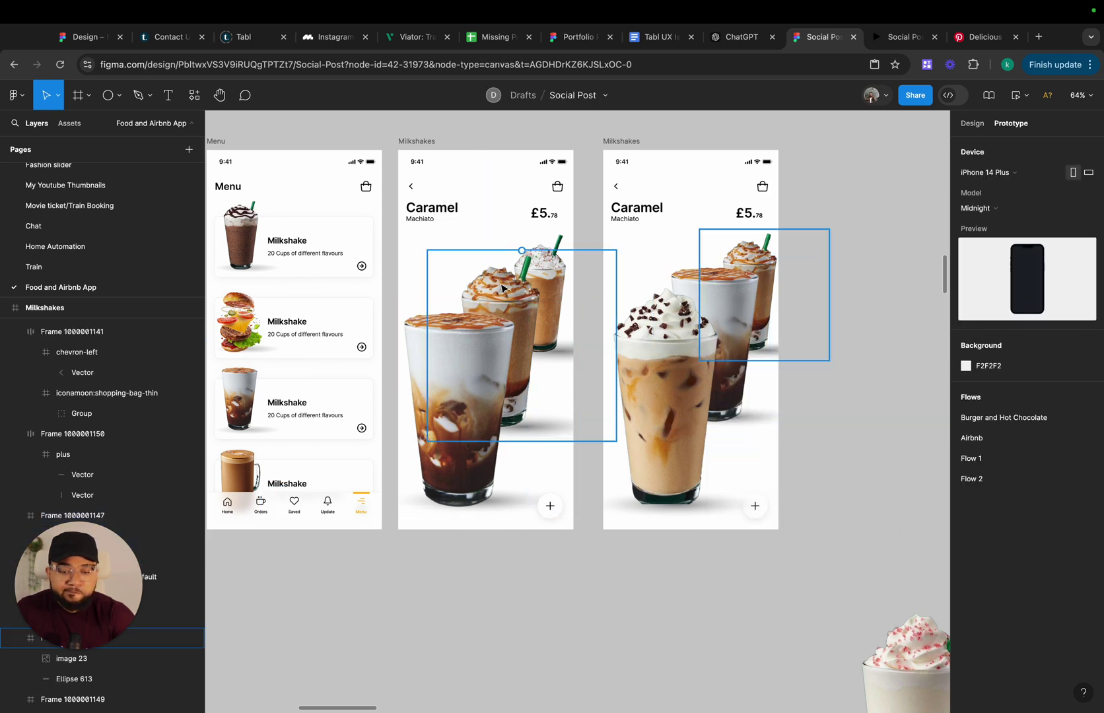
click(503, 287)
click(483, 536)
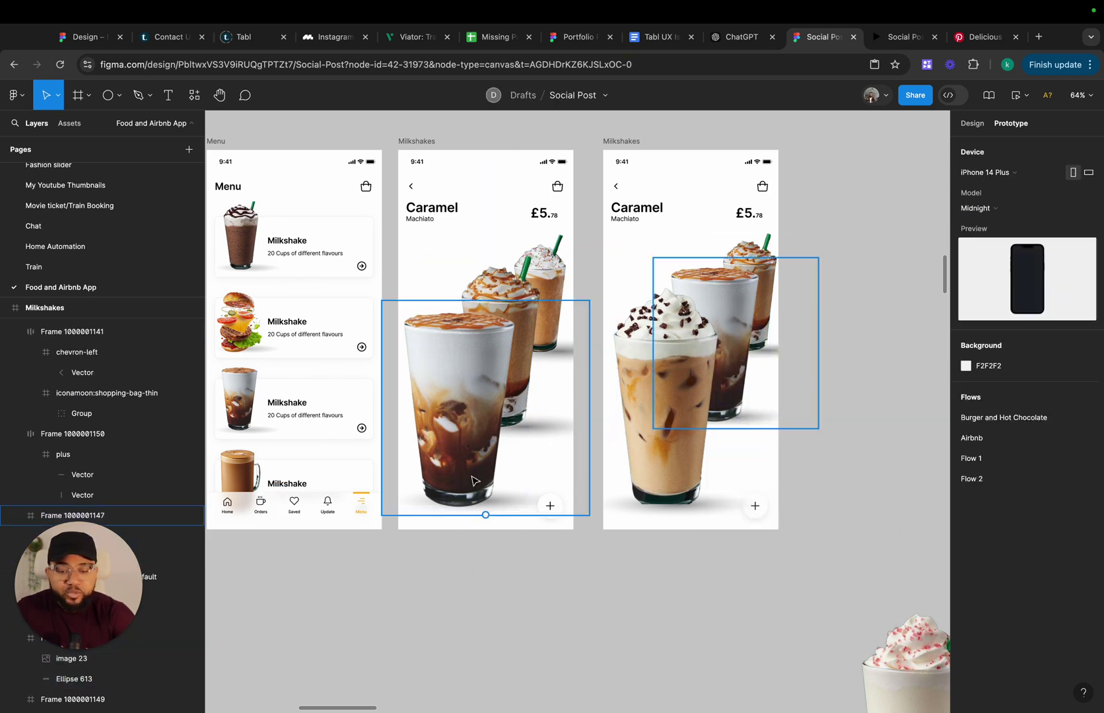
click(492, 462)
drag(588, 408, 639, 413)
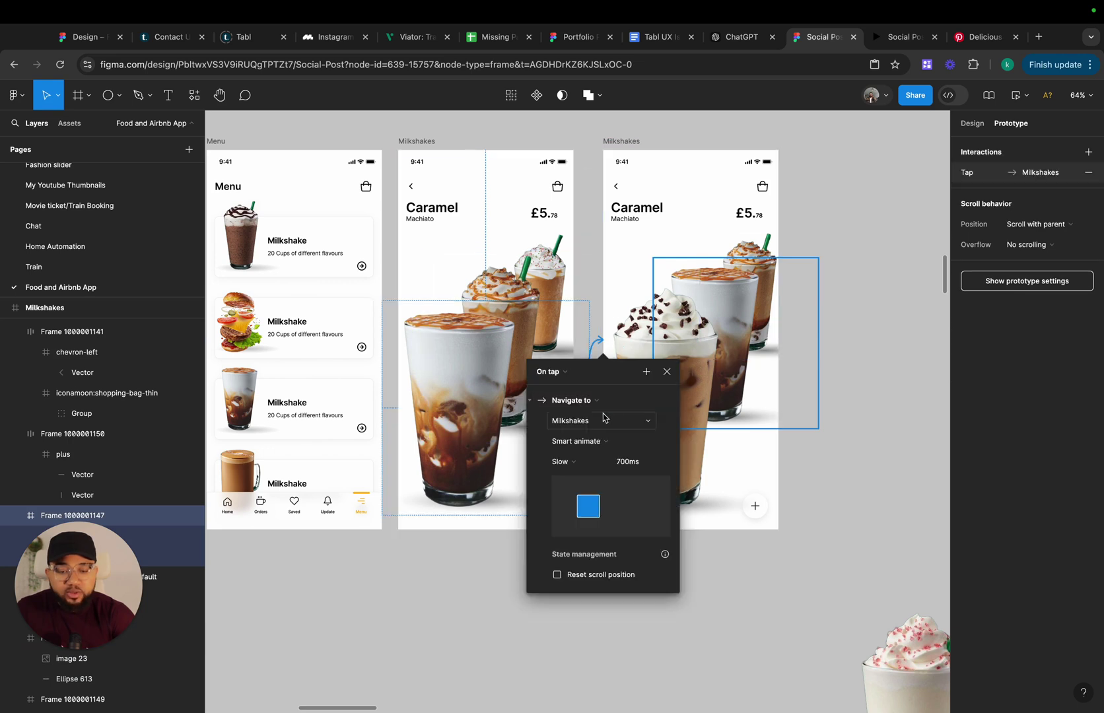
click(547, 373)
click(552, 388)
click(666, 373)
Link the second screen's iced coffee frame back to the first Milkshakes screen On drag, with Smart animate, Slow, 700ms
click(639, 381)
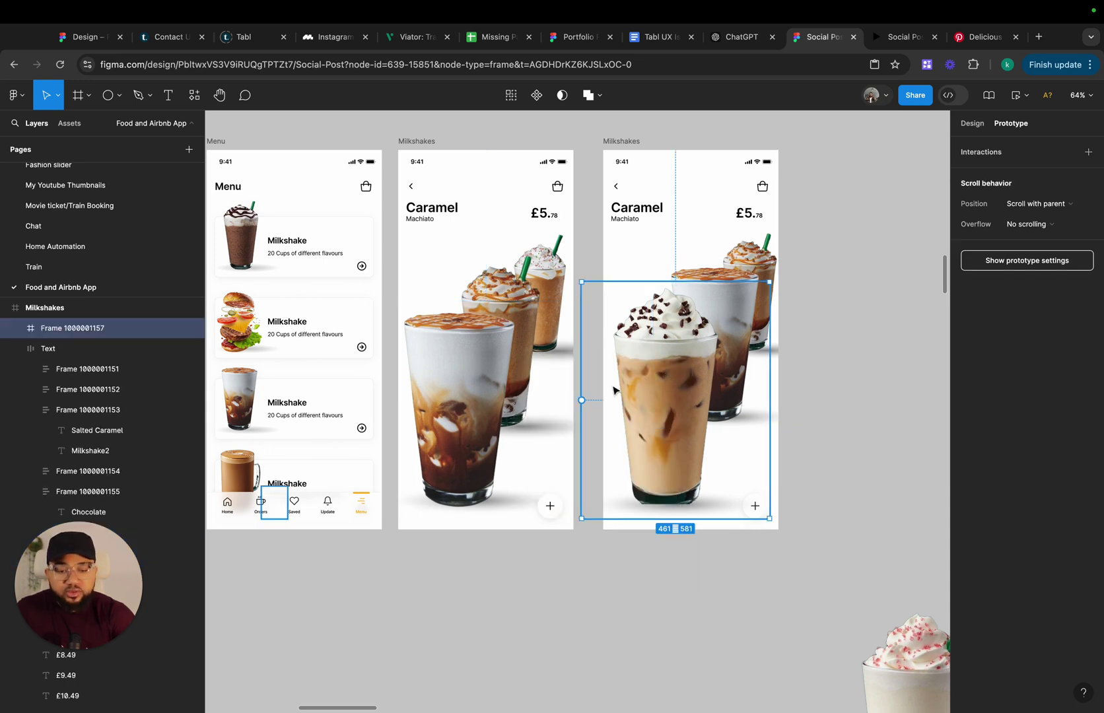
drag(582, 400, 542, 391)
click(525, 372)
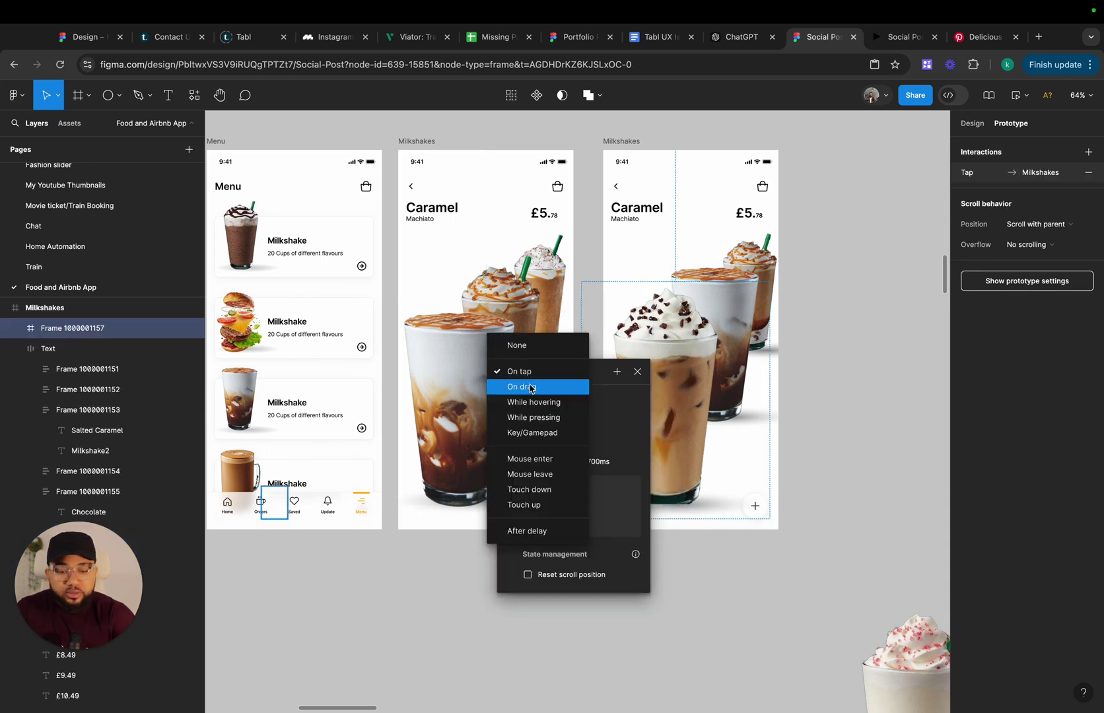
click(531, 389)
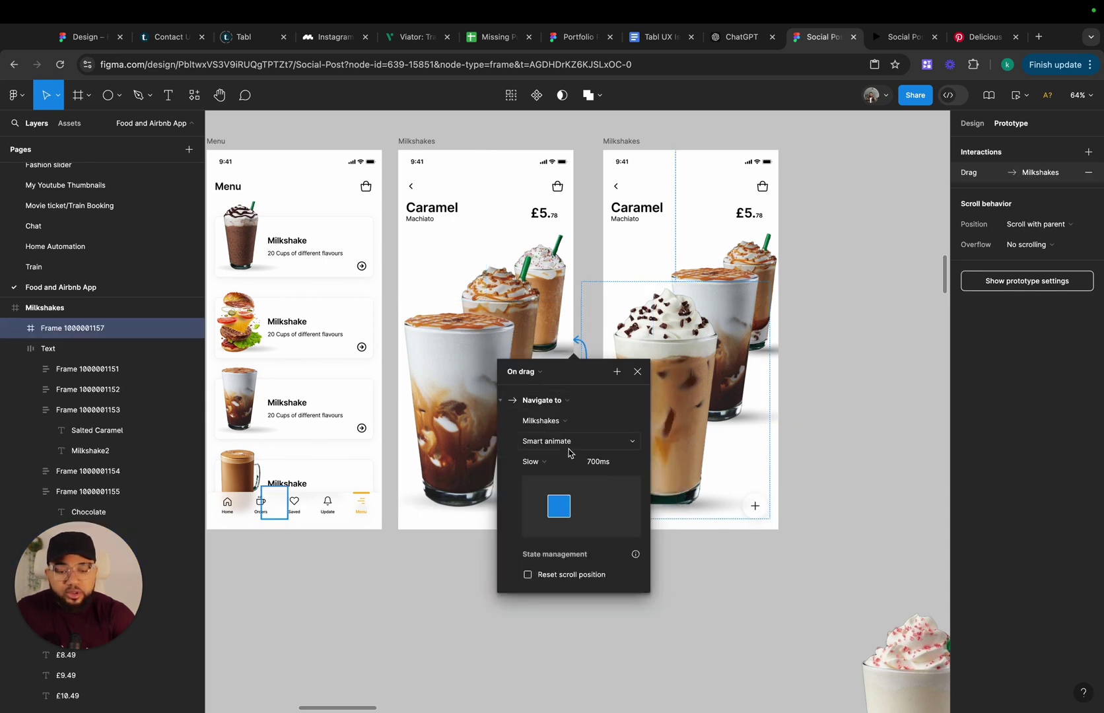
click(636, 372)
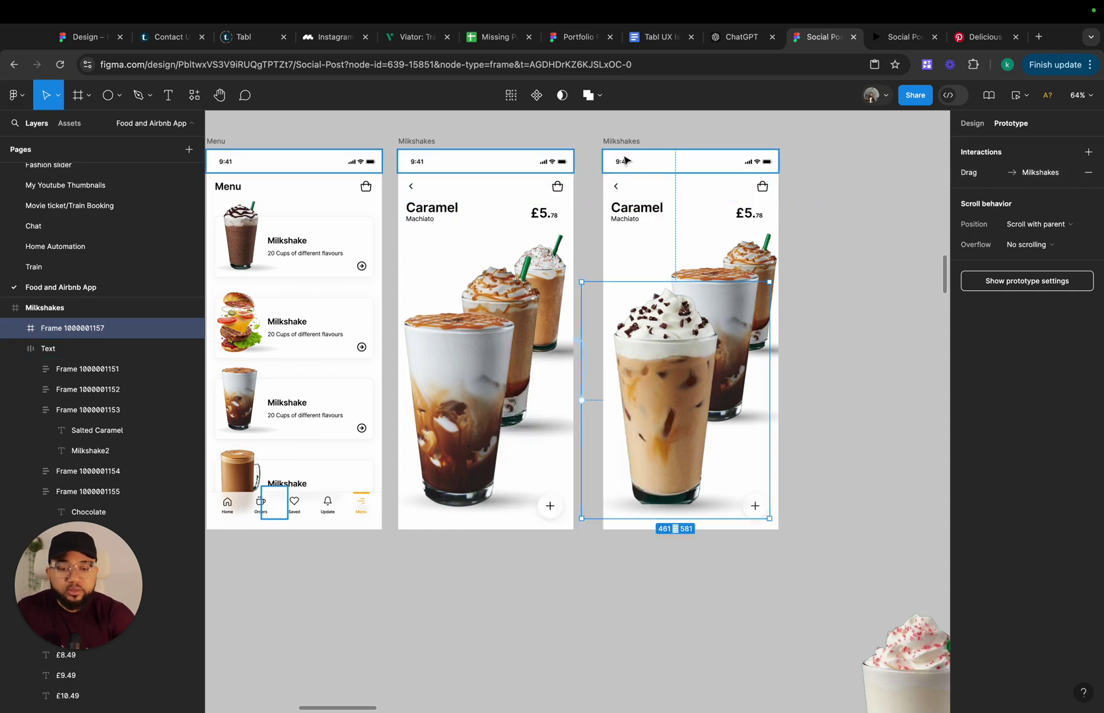
Move the second Milkshakes screen further right to widen the gap from the first one
drag(624, 143, 739, 143)
scroll(736, 141, down, 3)
scroll(736, 141, down, 3)
scroll(741, 153, right, 3)
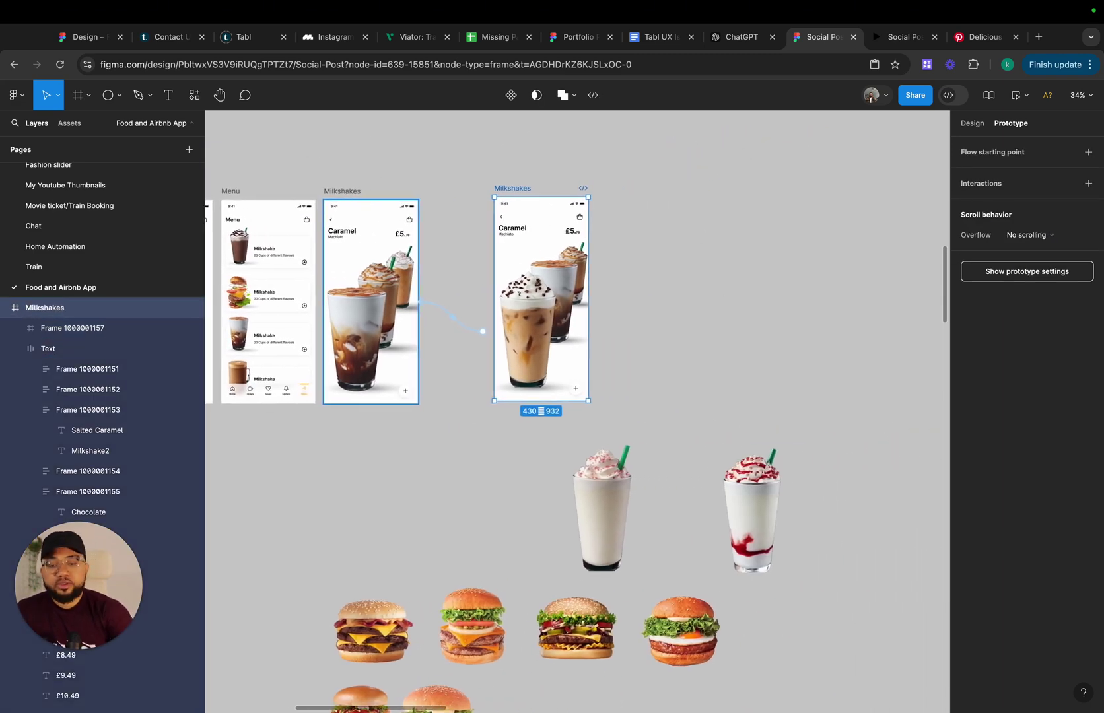
Preview the prototype from the yellow Splash screen and continue as guest to the Menu
click(338, 193)
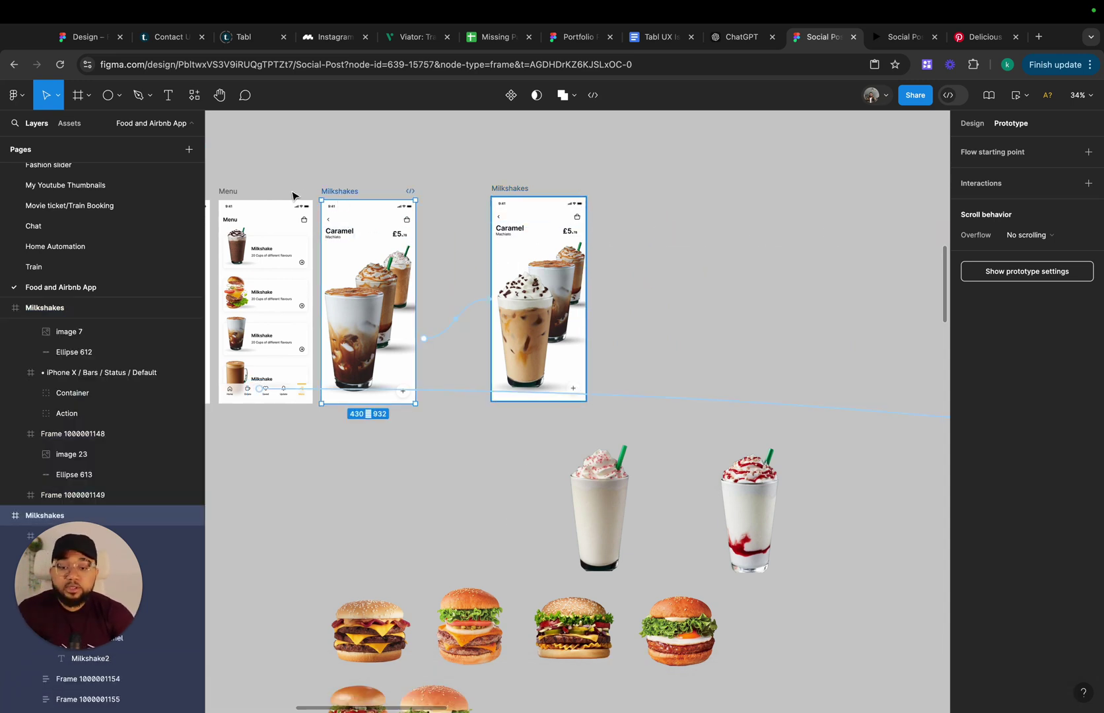
scroll(293, 195, left, 5)
click(305, 235)
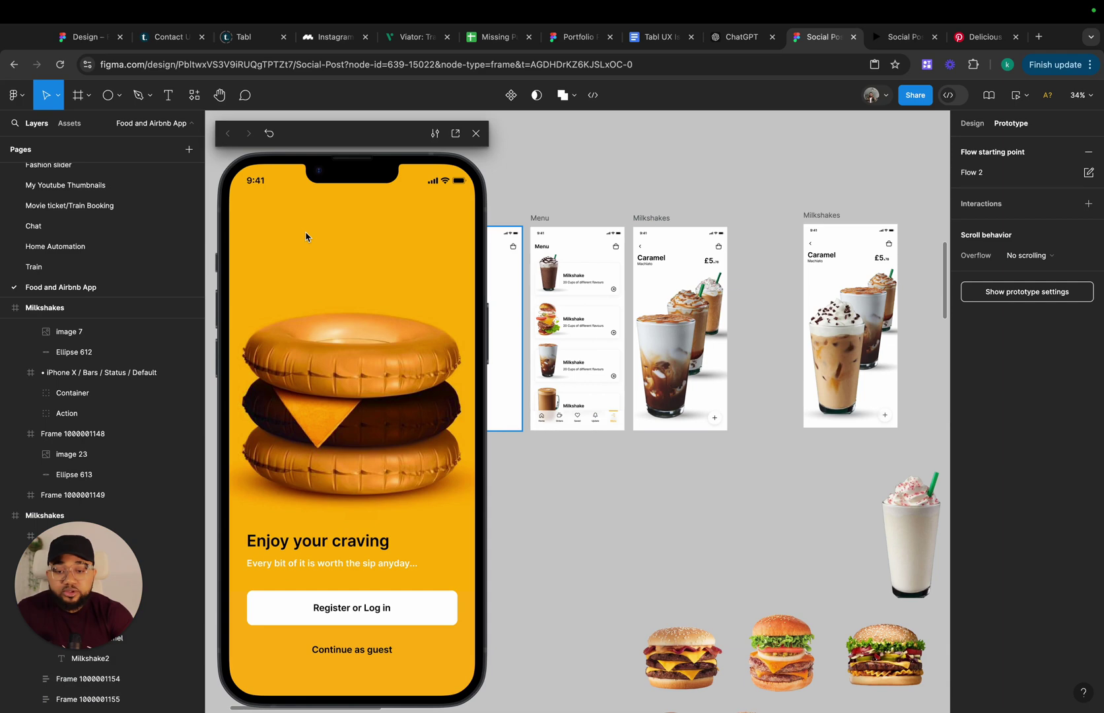
click(351, 650)
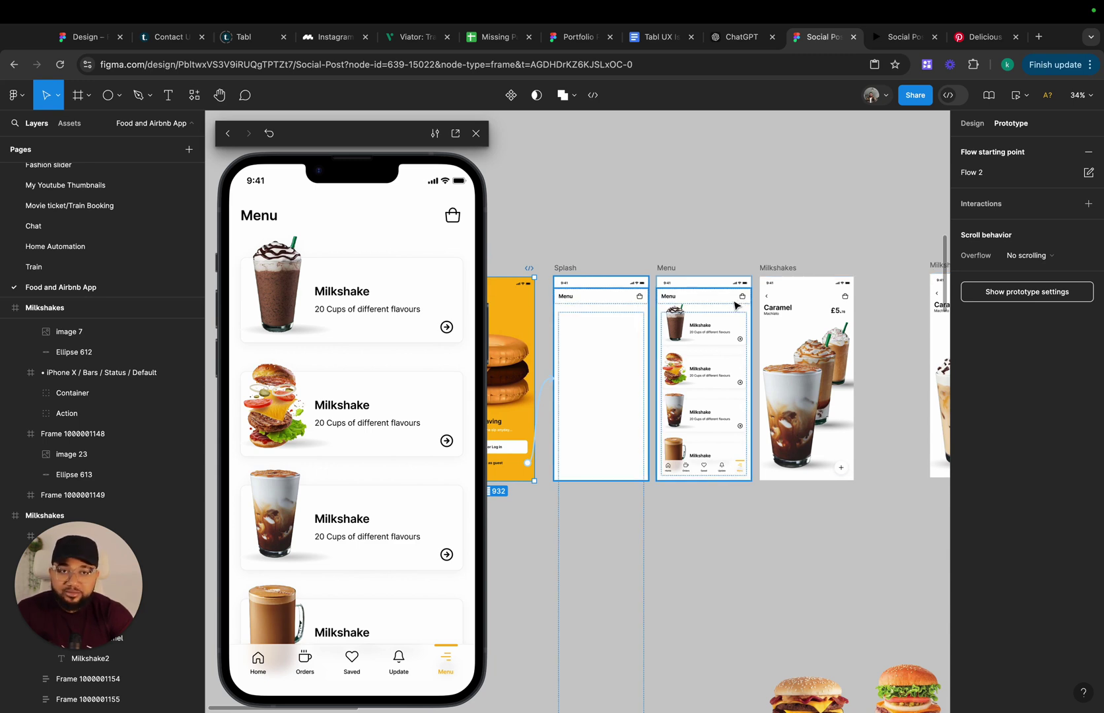
Link the first Milkshake card in Menu to the first Milkshakes screen On tap, with Smart animate, Slow, 300 ms
click(695, 332)
click(719, 334)
drag(746, 329, 800, 348)
click(714, 410)
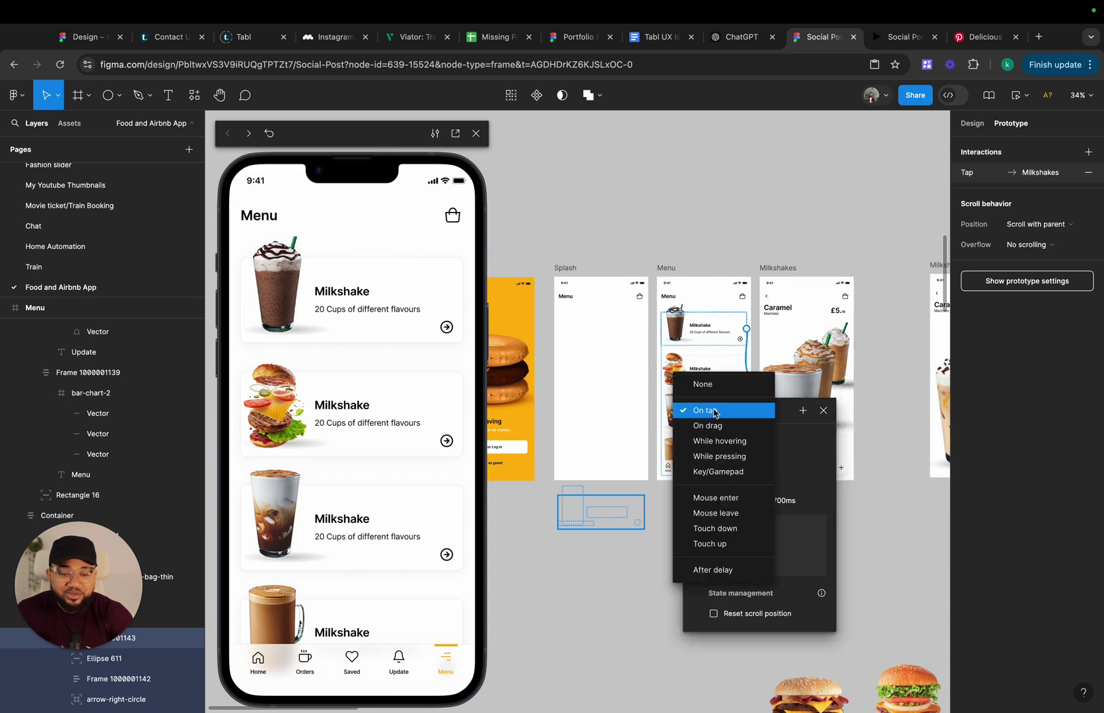
click(713, 410)
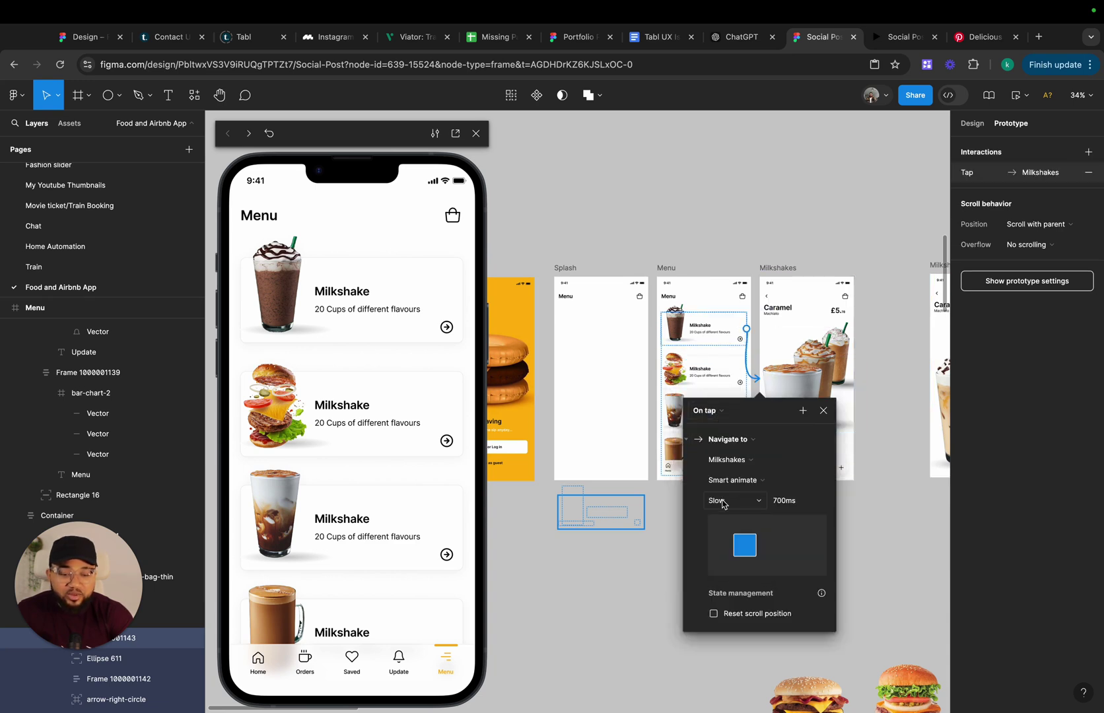
click(791, 502)
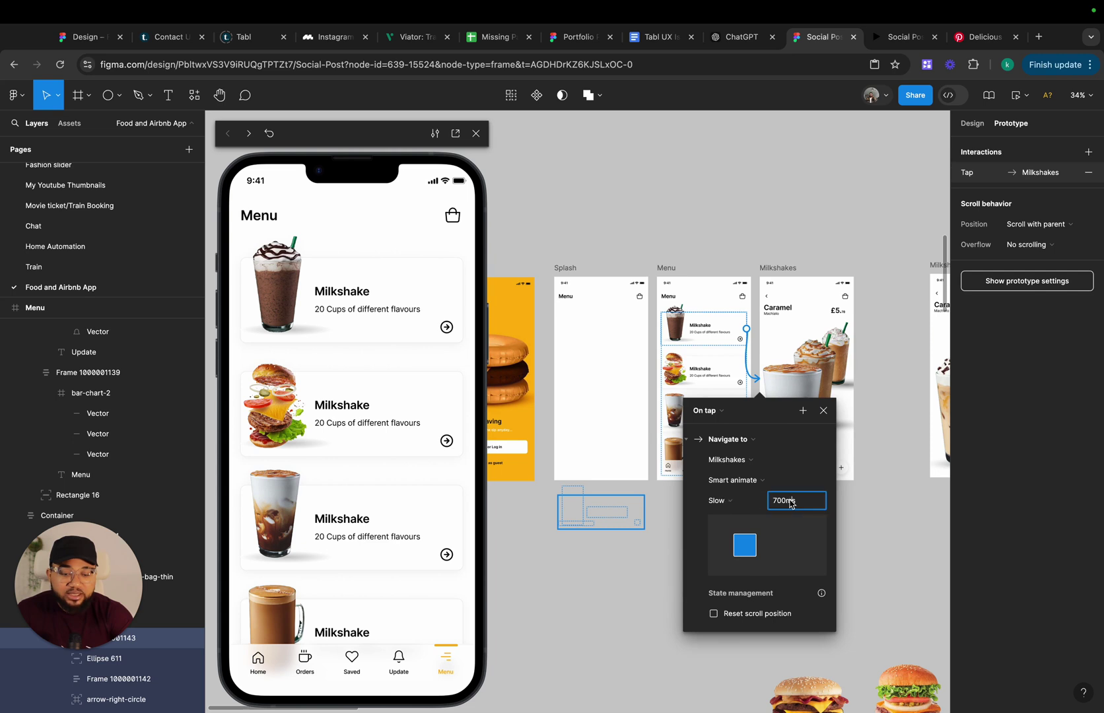
text(300)
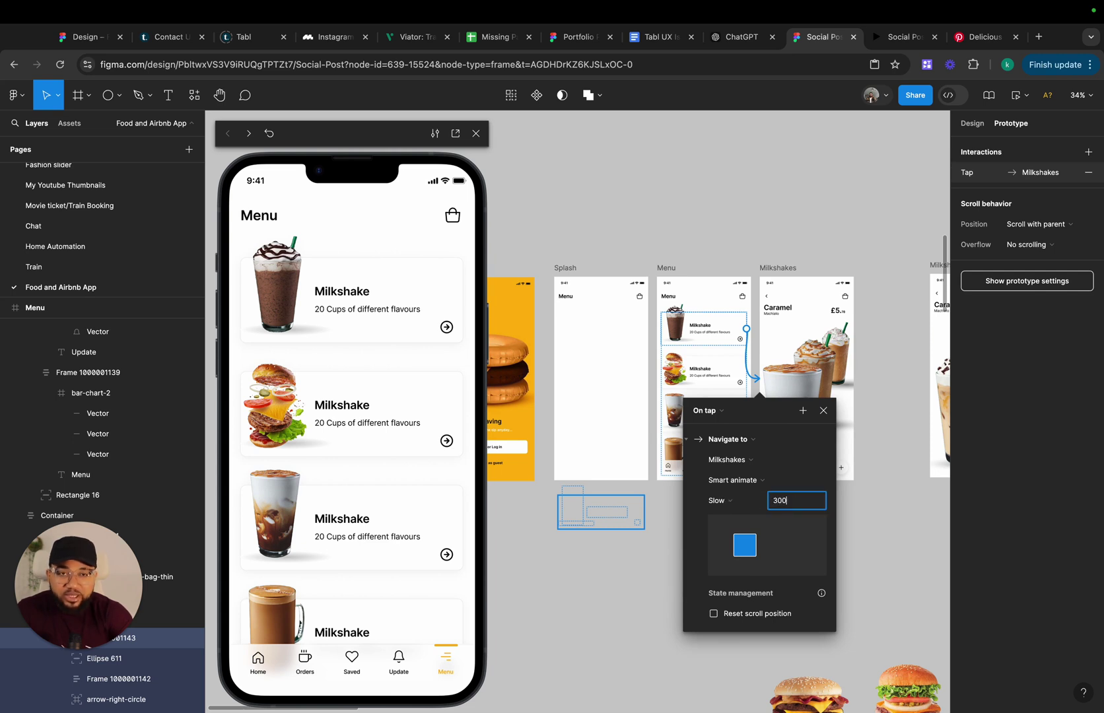
Change the first Milkshake card's tap transition to the Milkshakes screen to a Slow Move in animation
key(Return)
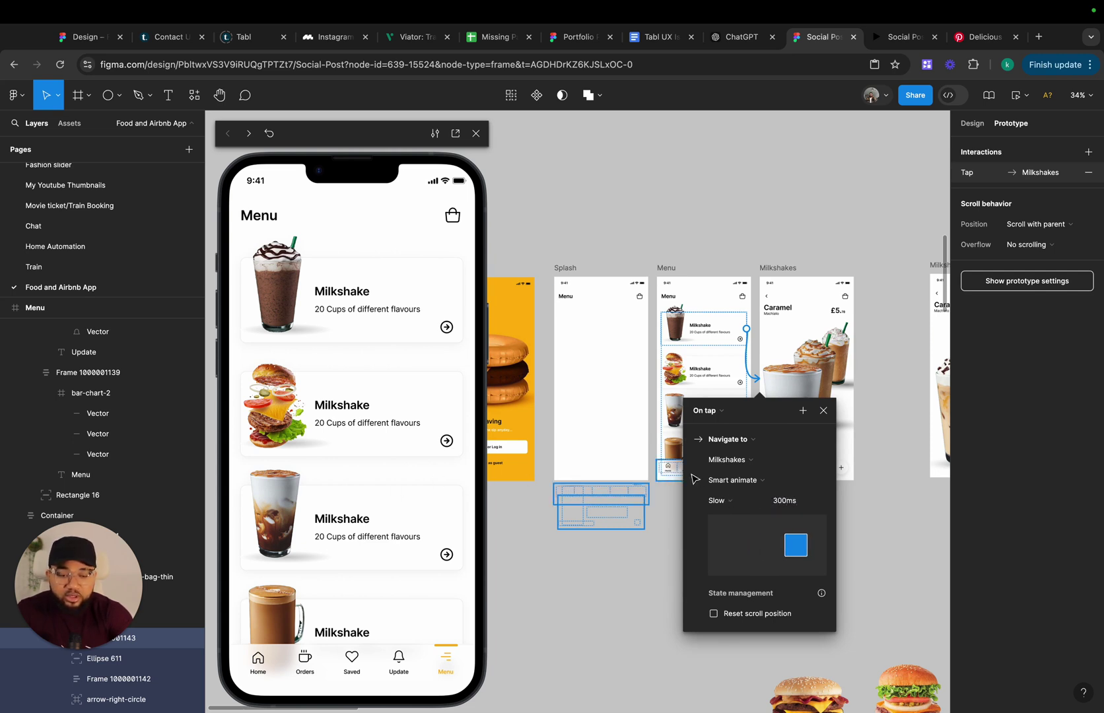
click(726, 480)
click(726, 505)
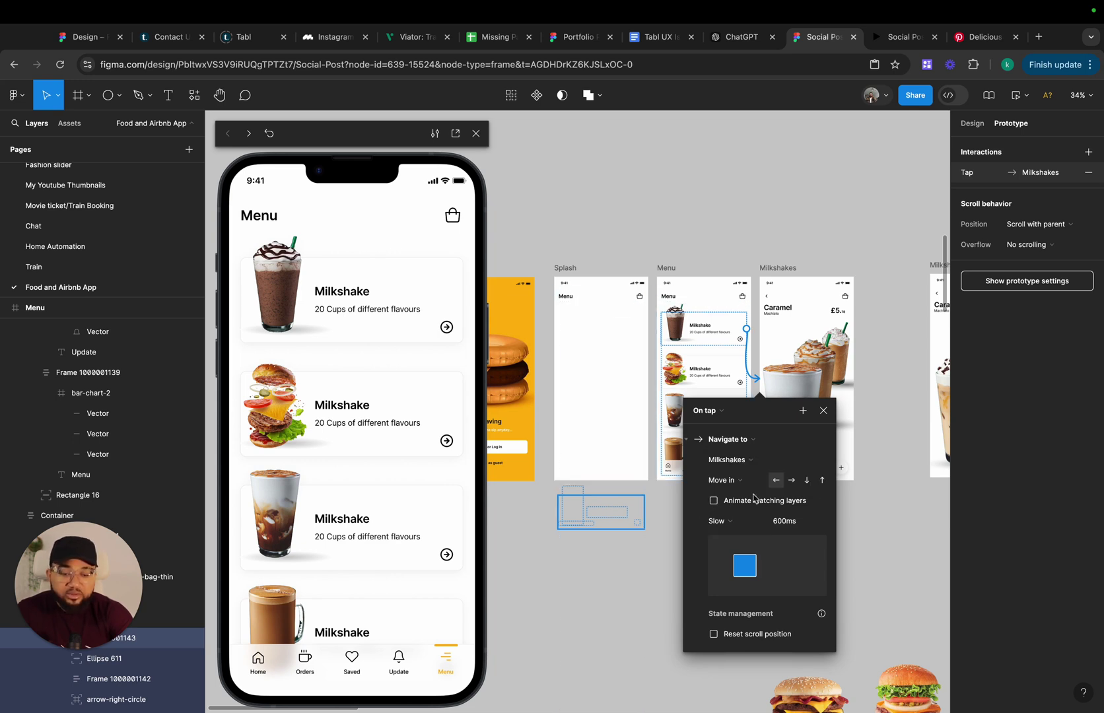
click(782, 523)
key(Return)
click(829, 411)
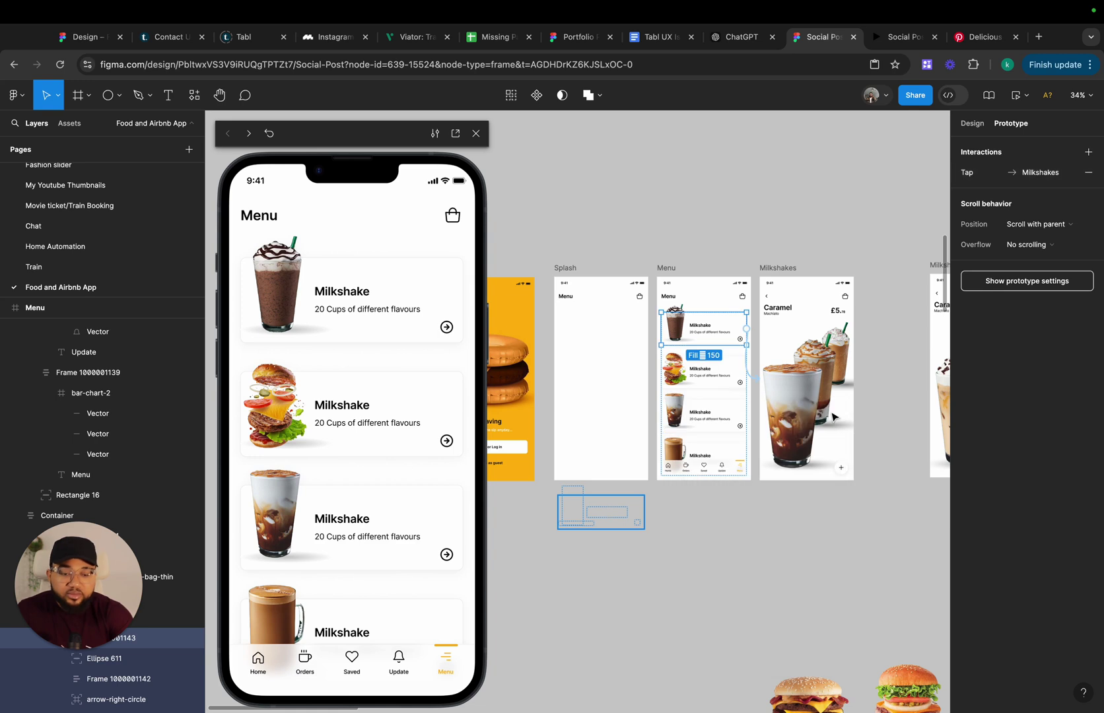
Preview the transition by opening the first Milkshake card from the Menu
click(973, 124)
click(399, 298)
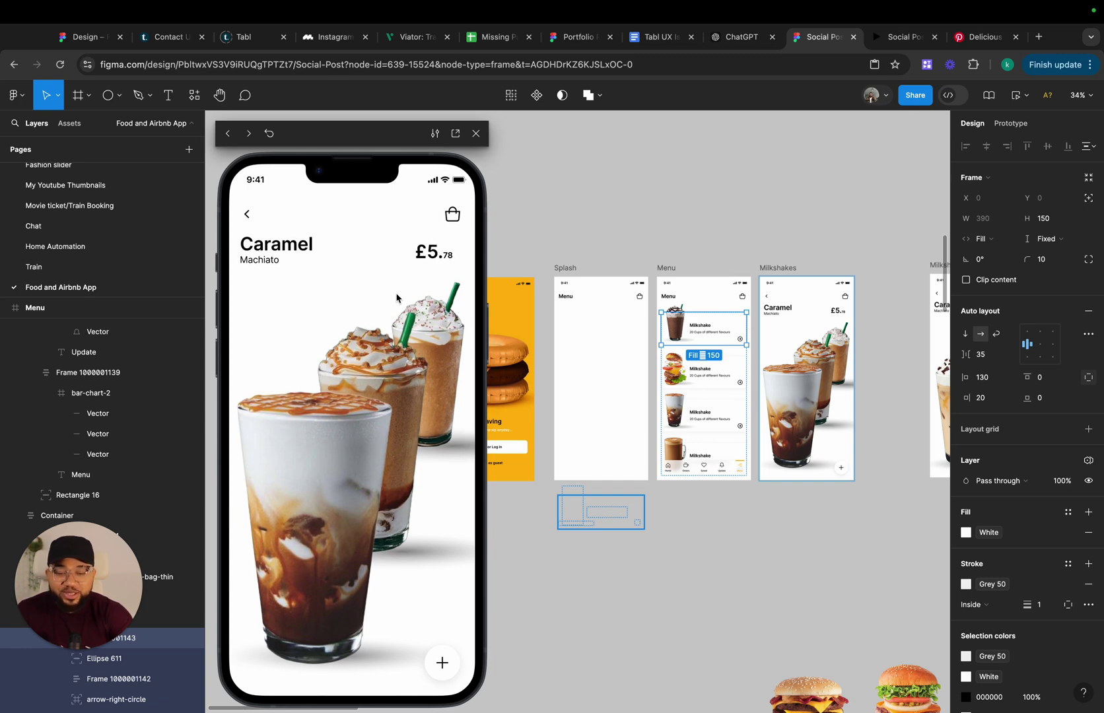
scroll(720, 409, right, 5)
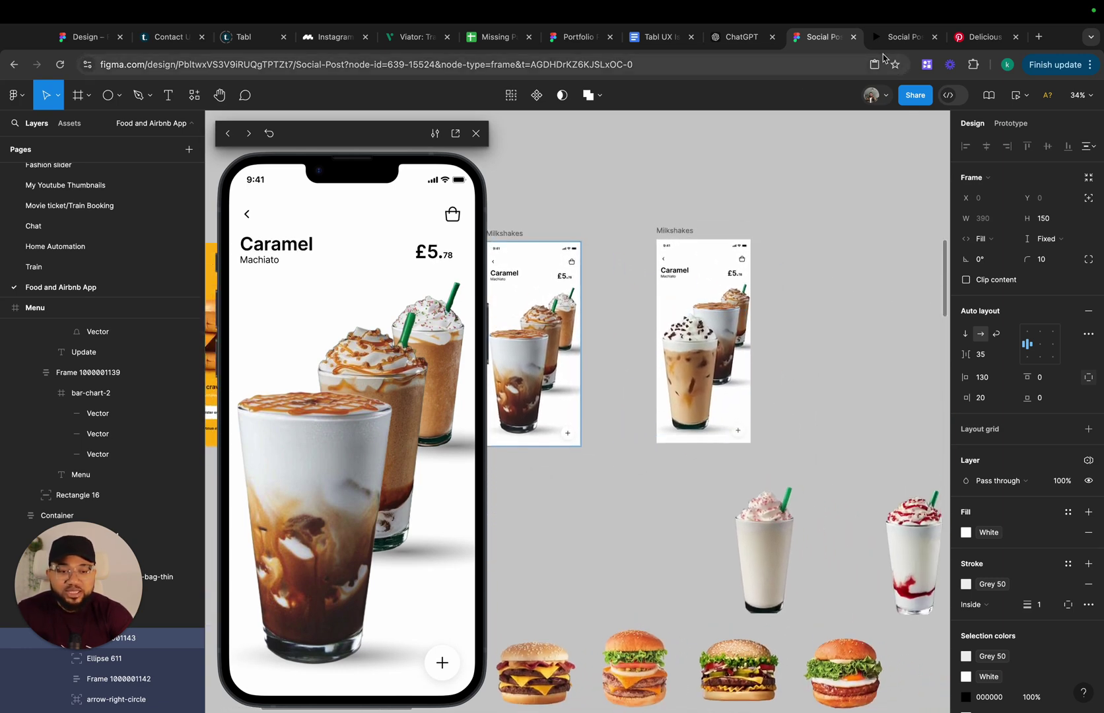
Switch to the finished Social Post prototype, restart it, continue as guest and open the Milkshake category
click(898, 37)
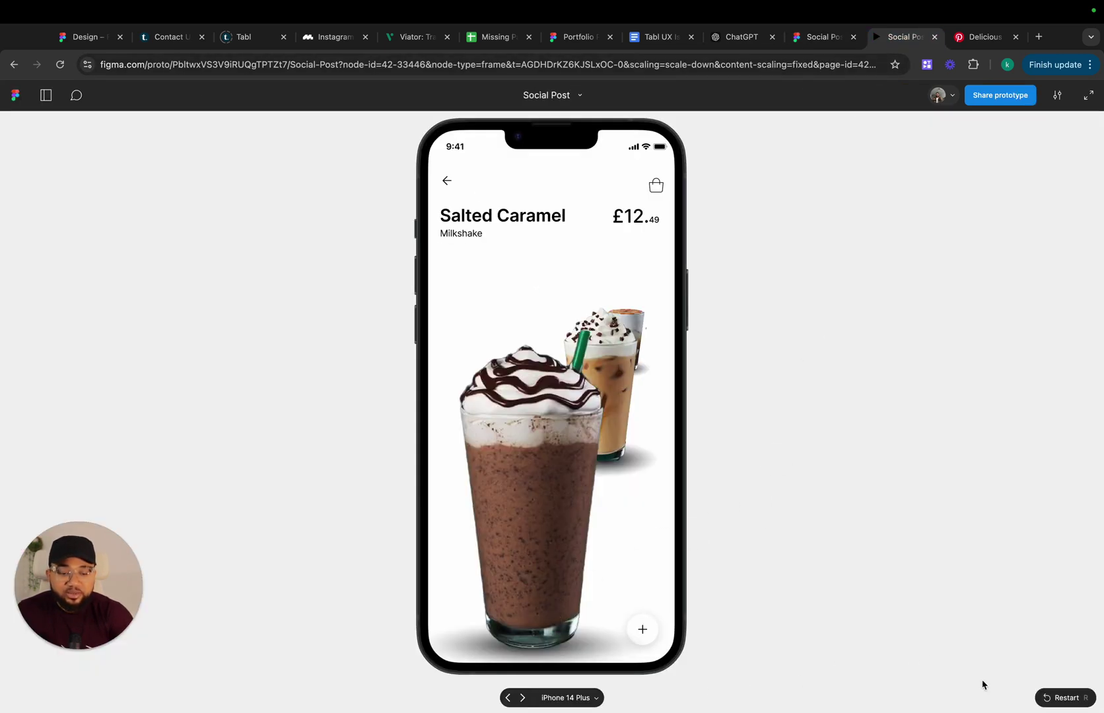
click(1048, 697)
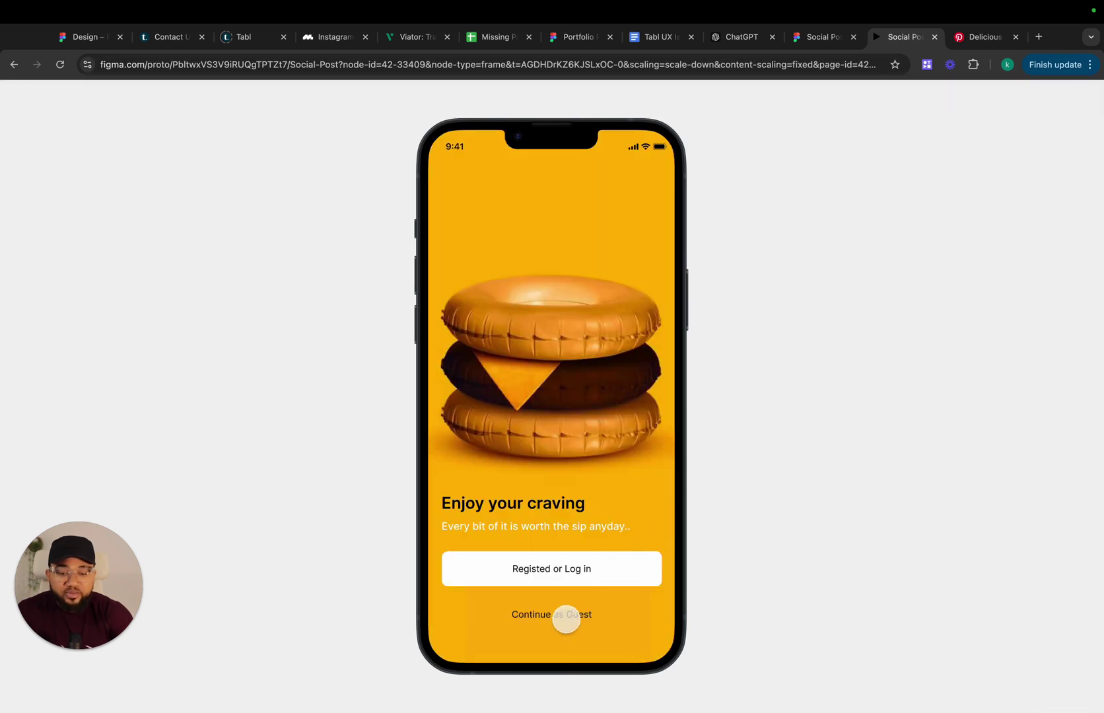
click(564, 617)
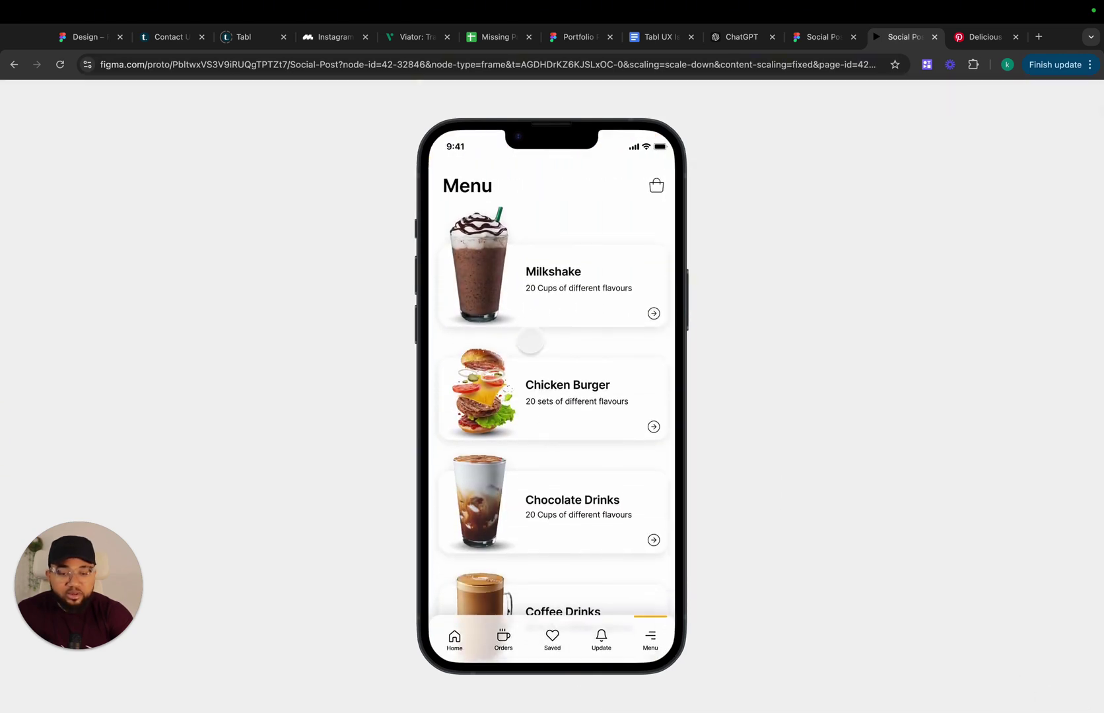
click(541, 301)
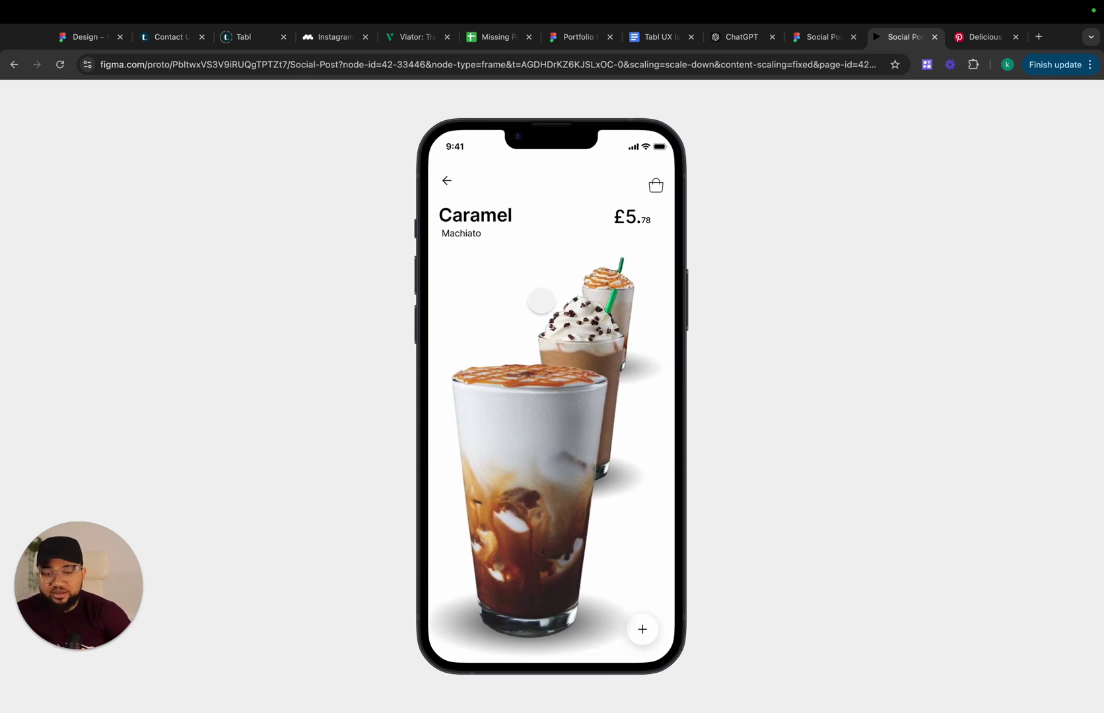
Return to the design file and move the second Milkshakes screen further right, away from the first
click(822, 38)
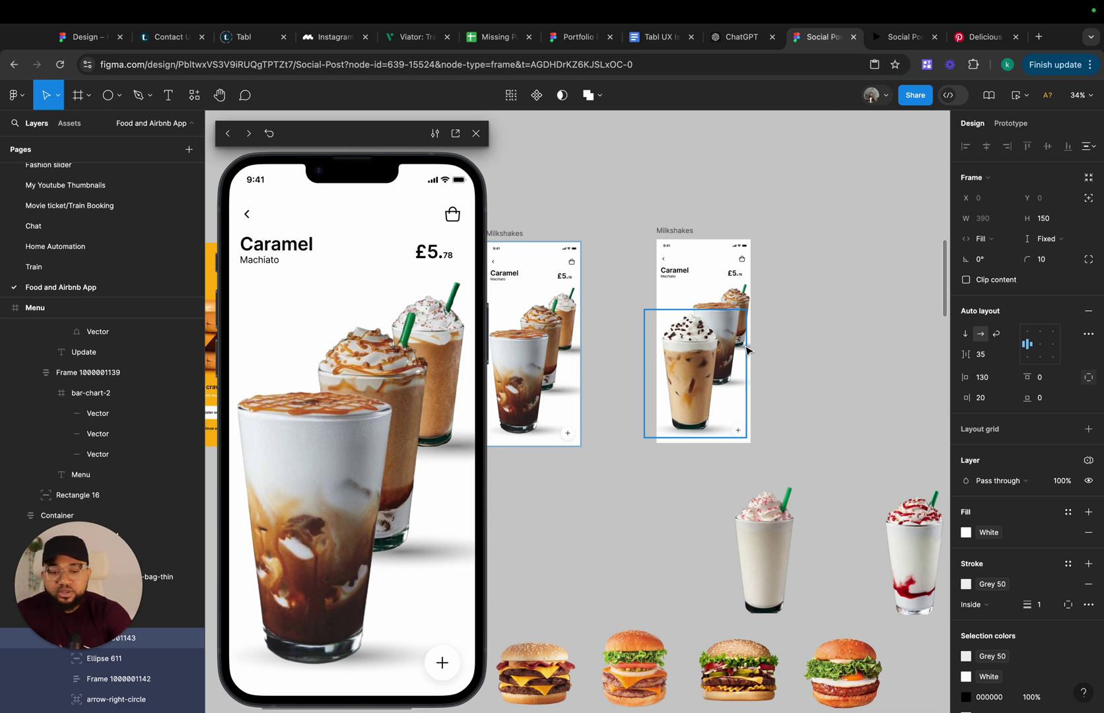
scroll(746, 350, left, 3)
click(749, 251)
drag(794, 254, 911, 248)
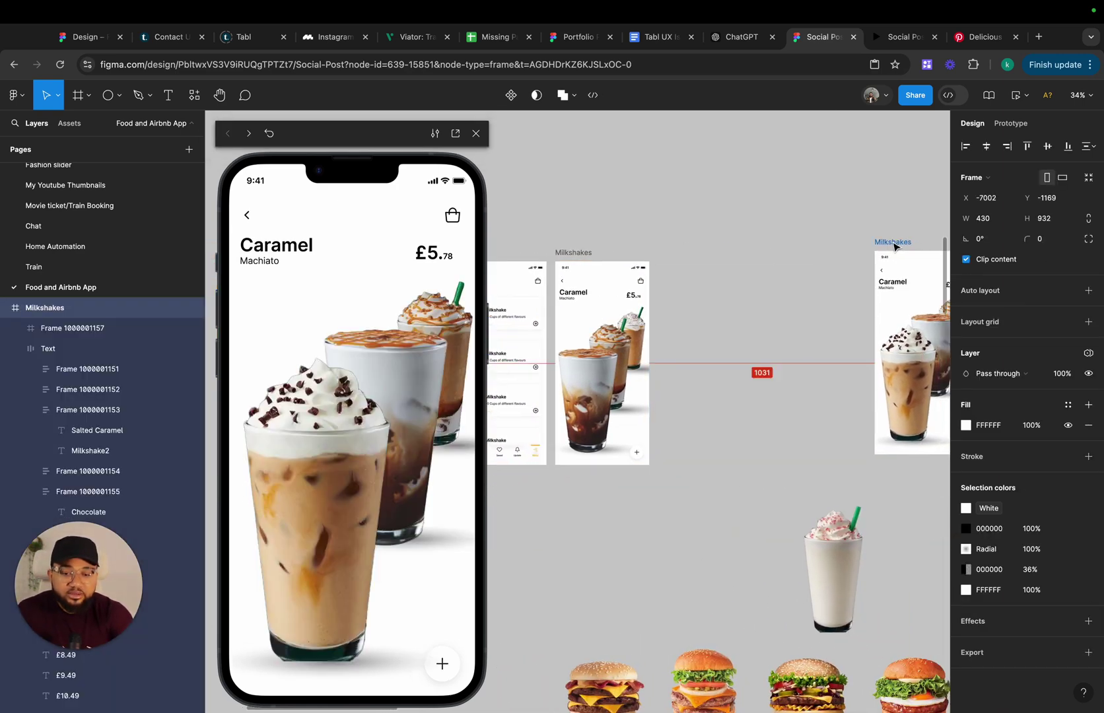
Duplicate the first Milkshakes screen, placing the copy between the two screens, and align the second screen with it
click(581, 254)
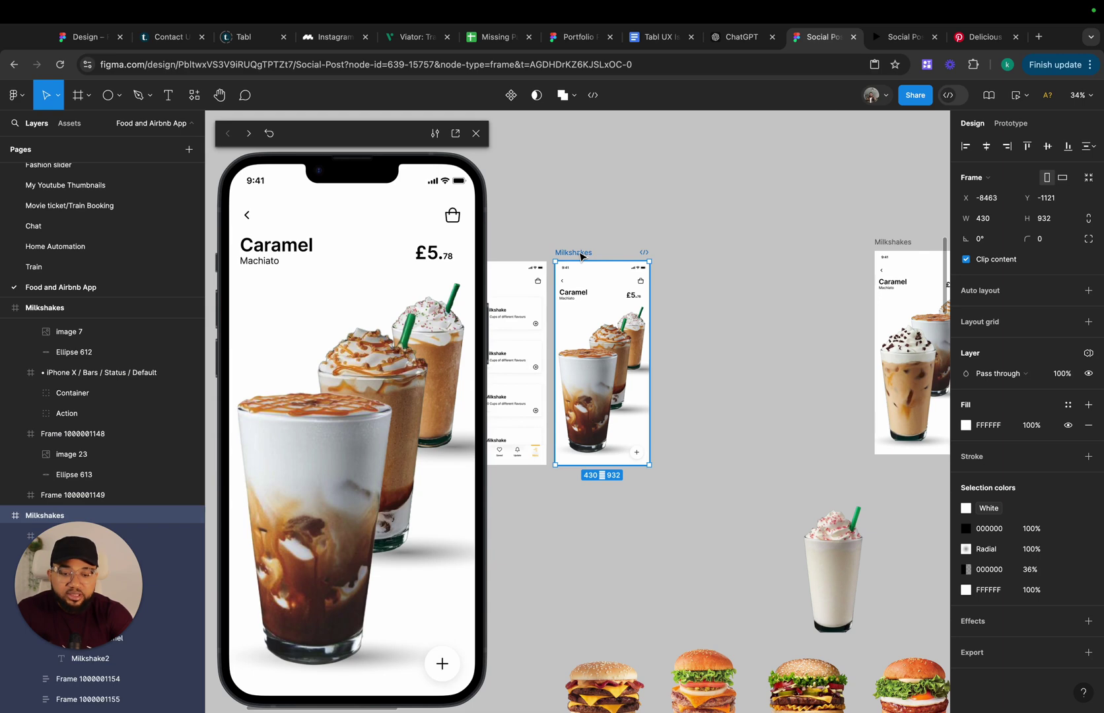
key(ctrl+d)
drag(666, 254, 744, 255)
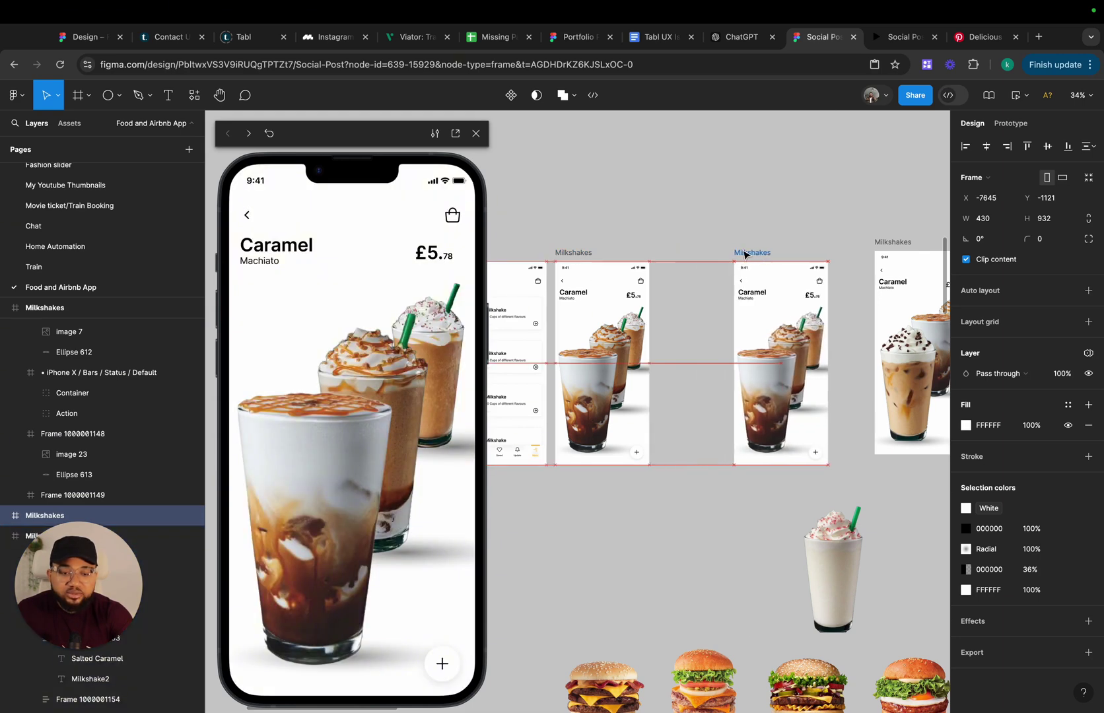
key(Tab)
Move the original first Milkshakes screen into the empty canvas area above the other screens
scroll(653, 416, up, 5)
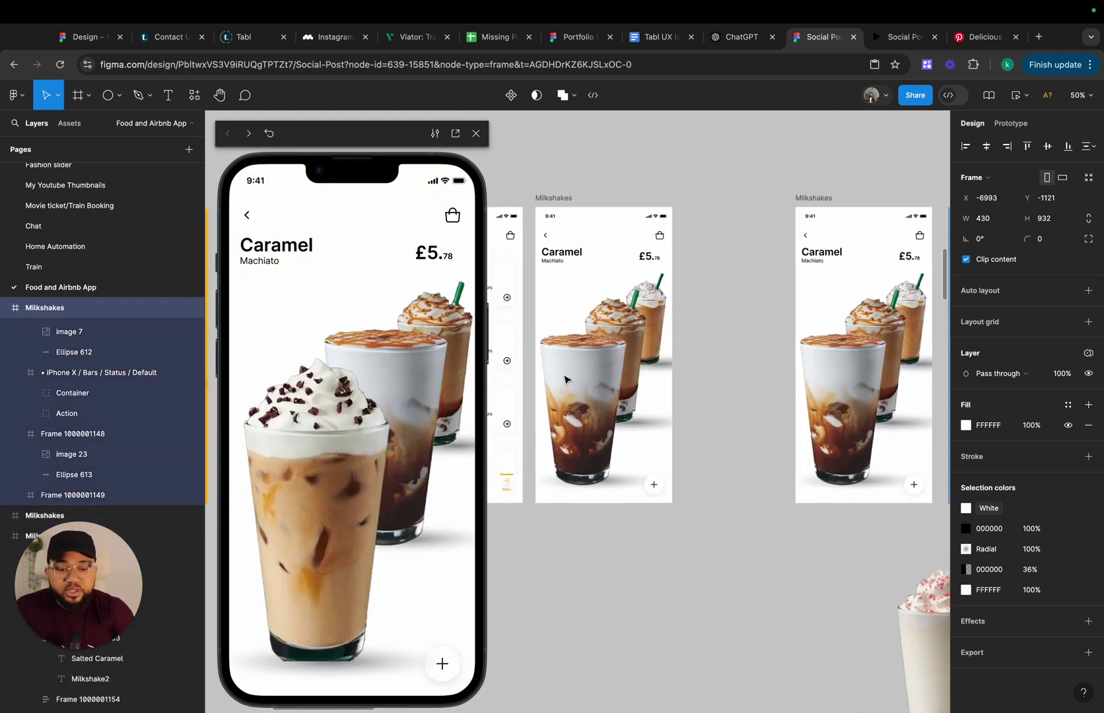
scroll(565, 379, down, 4)
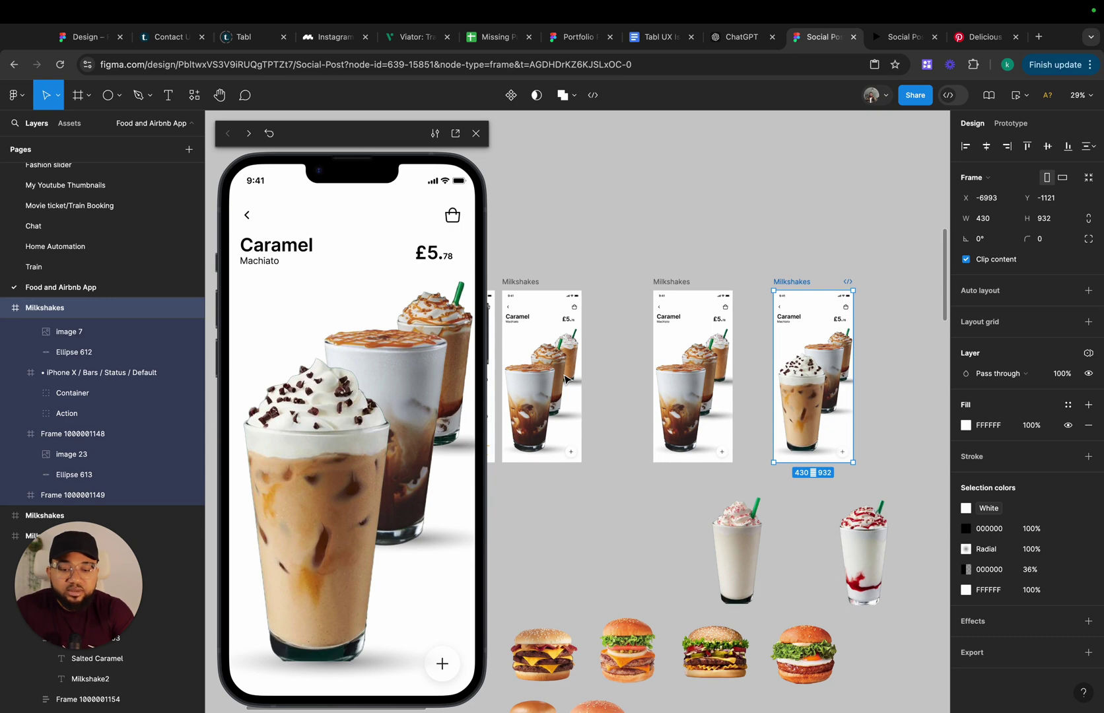
scroll(564, 378, up, 1)
drag(536, 280, 606, 271)
Try to move the separated Milkshakes screen's three drinks outside it and arrange them in a horizontal auto layout
scroll(551, 255, up, 2)
scroll(604, 270, up, 2)
drag(542, 355, 815, 334)
scroll(815, 335, down, 3)
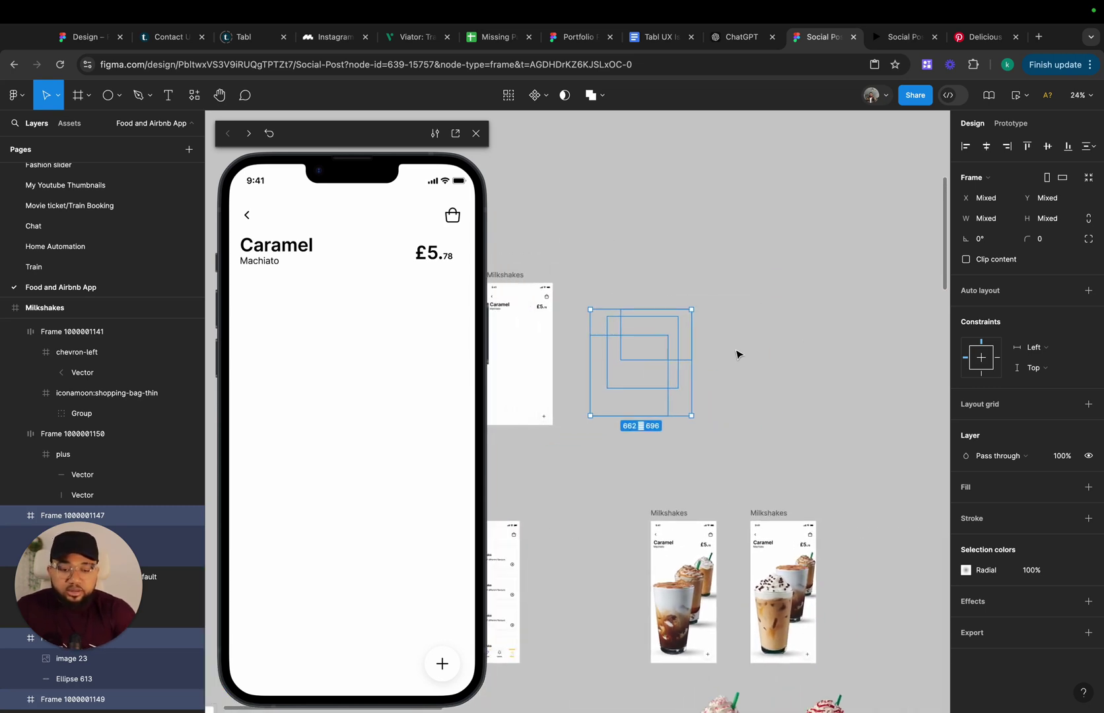
key(shift+a)
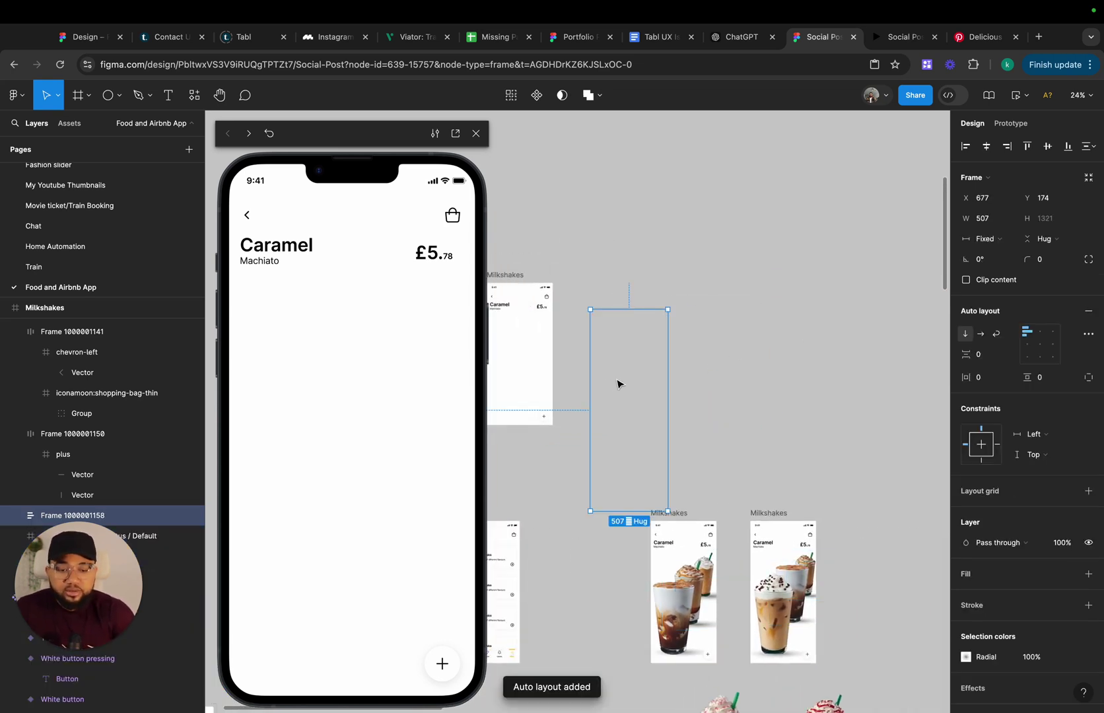
click(980, 333)
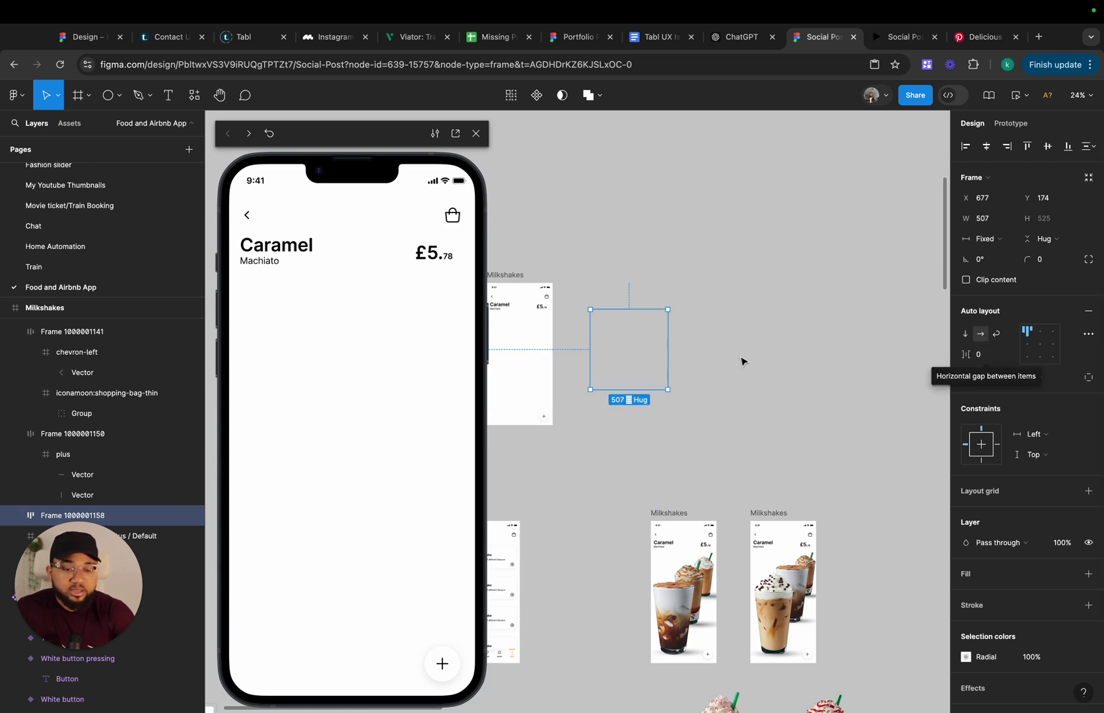
key(ctrl+z)
key(ctrl+z)
key(ctrl+z)
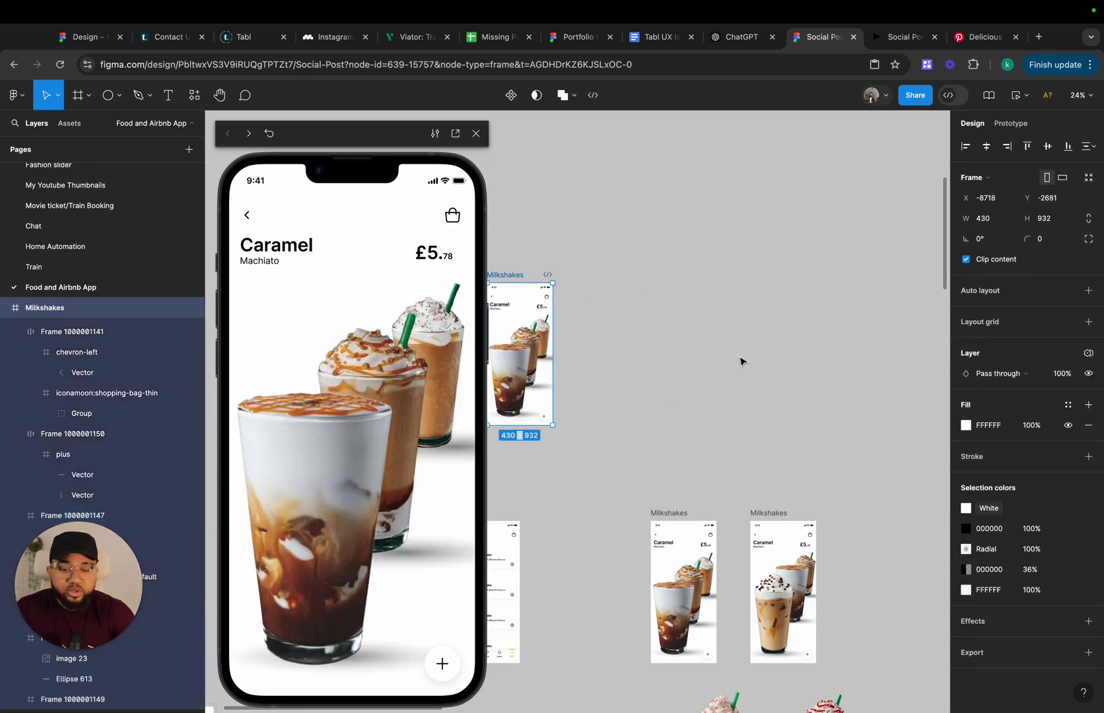
Try a horizontal auto layout on the three drinks inside the Milkshakes screen, widened to 1016
scroll(631, 387, up, 2)
key(ctrl+z)
key(ctrl+z)
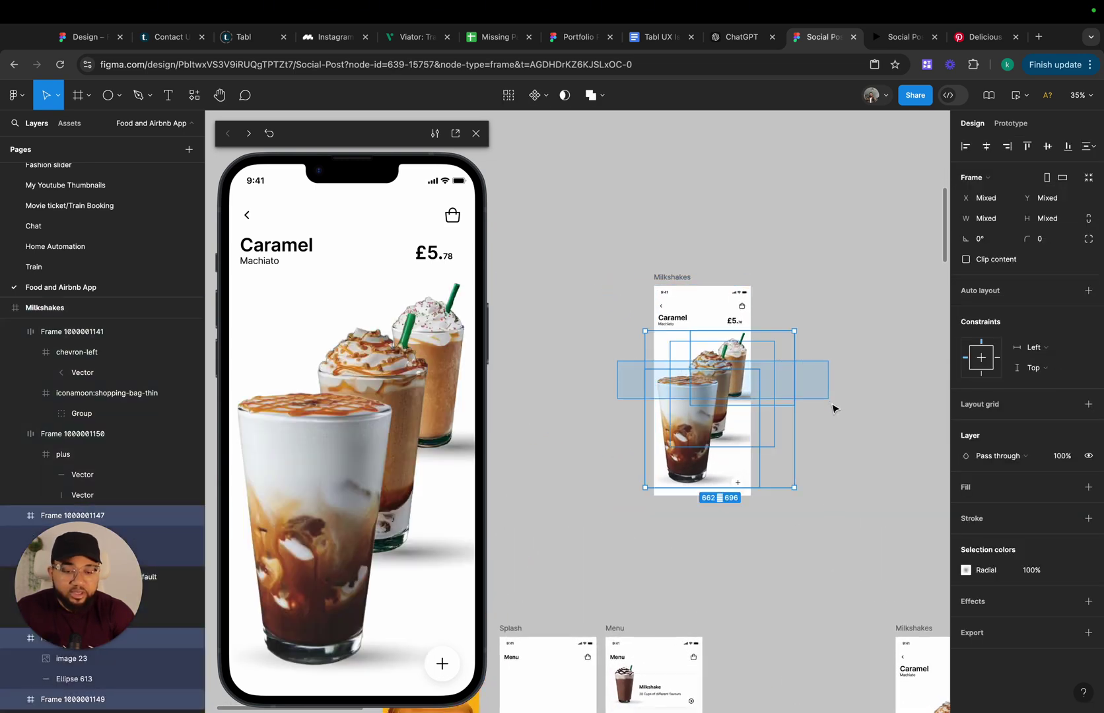
key(shift+a)
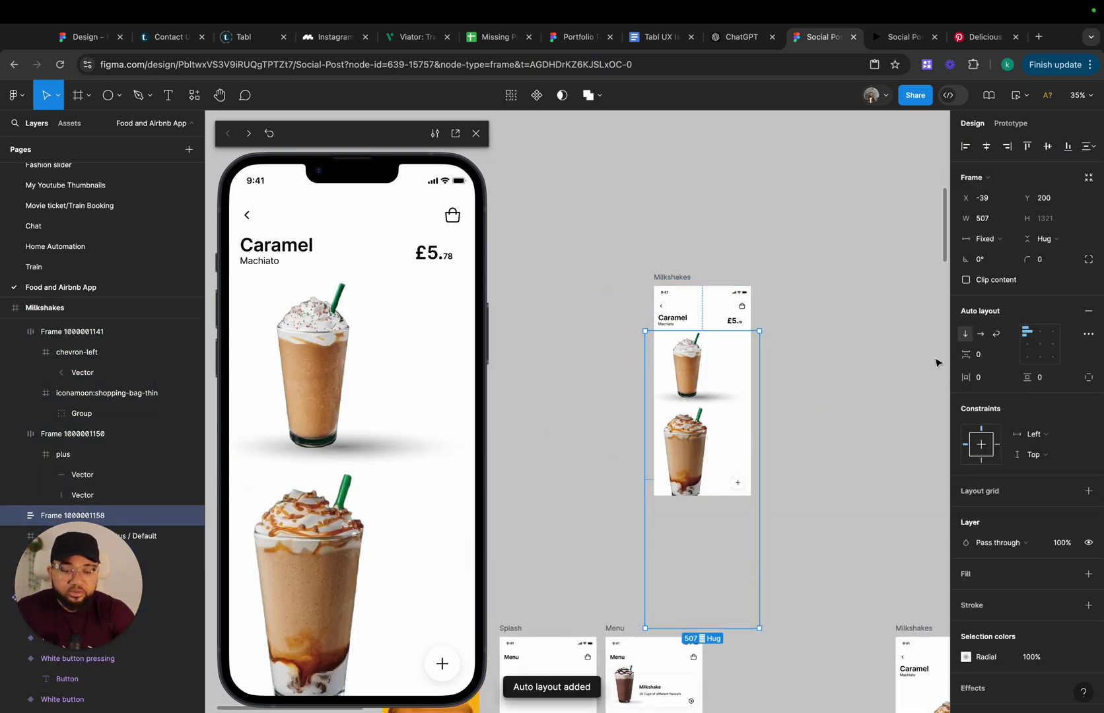
click(983, 336)
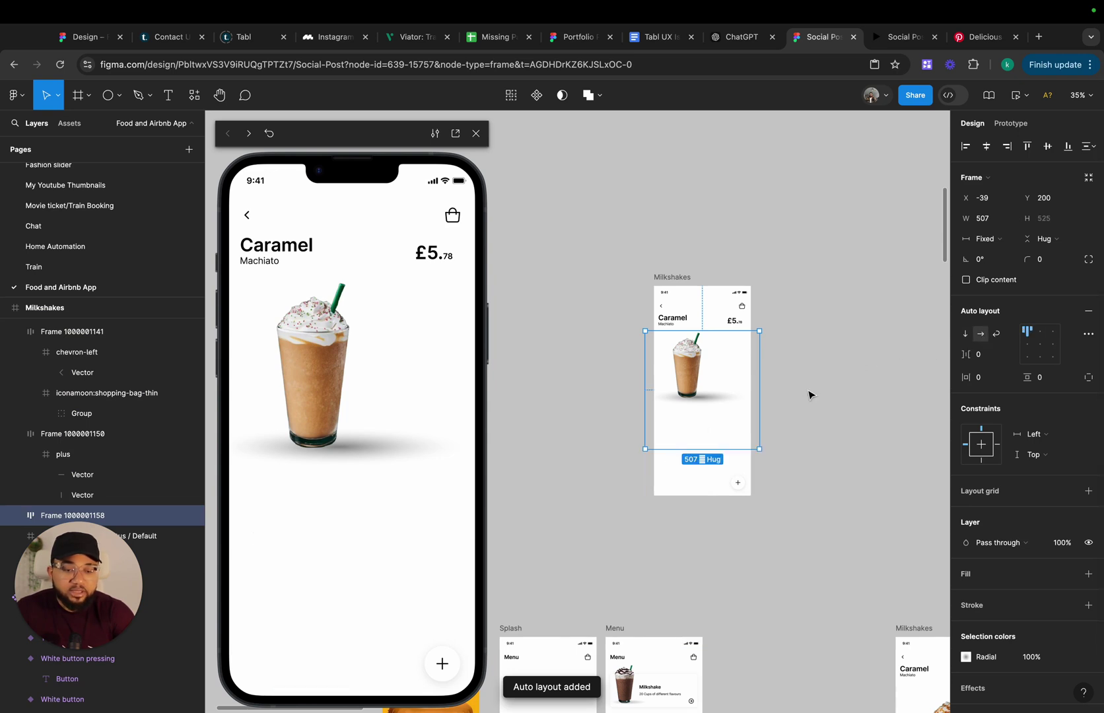
drag(746, 387, 699, 387)
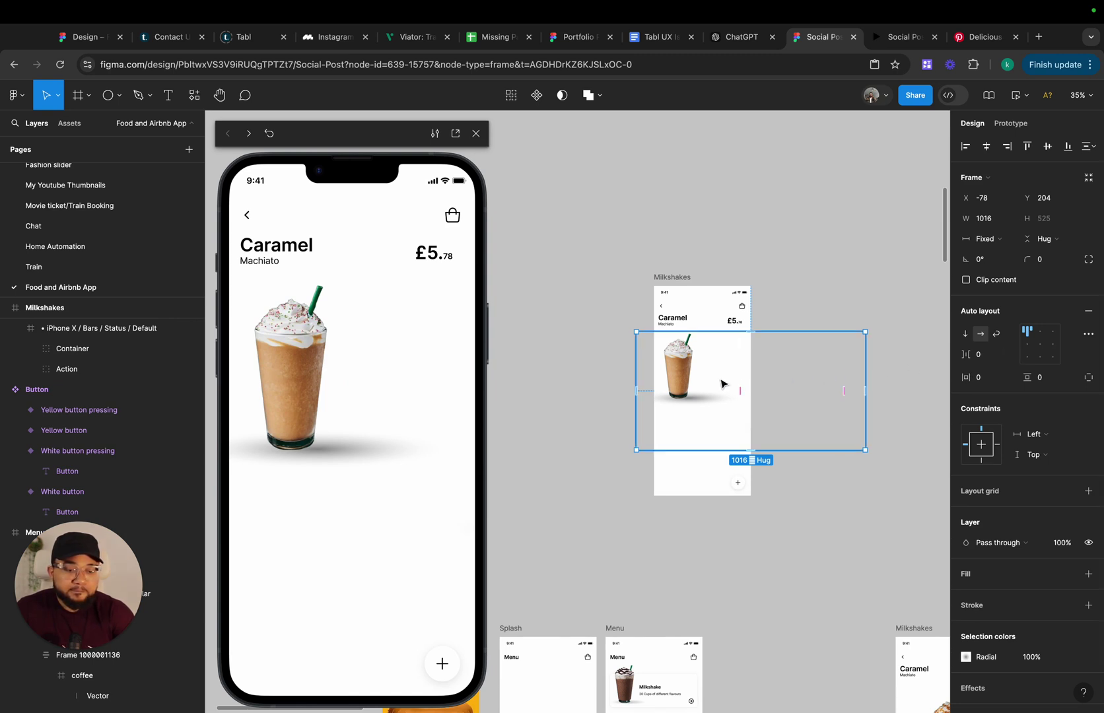
key(ctrl+z)
key(ctrl+z)
key(ctrl+z)
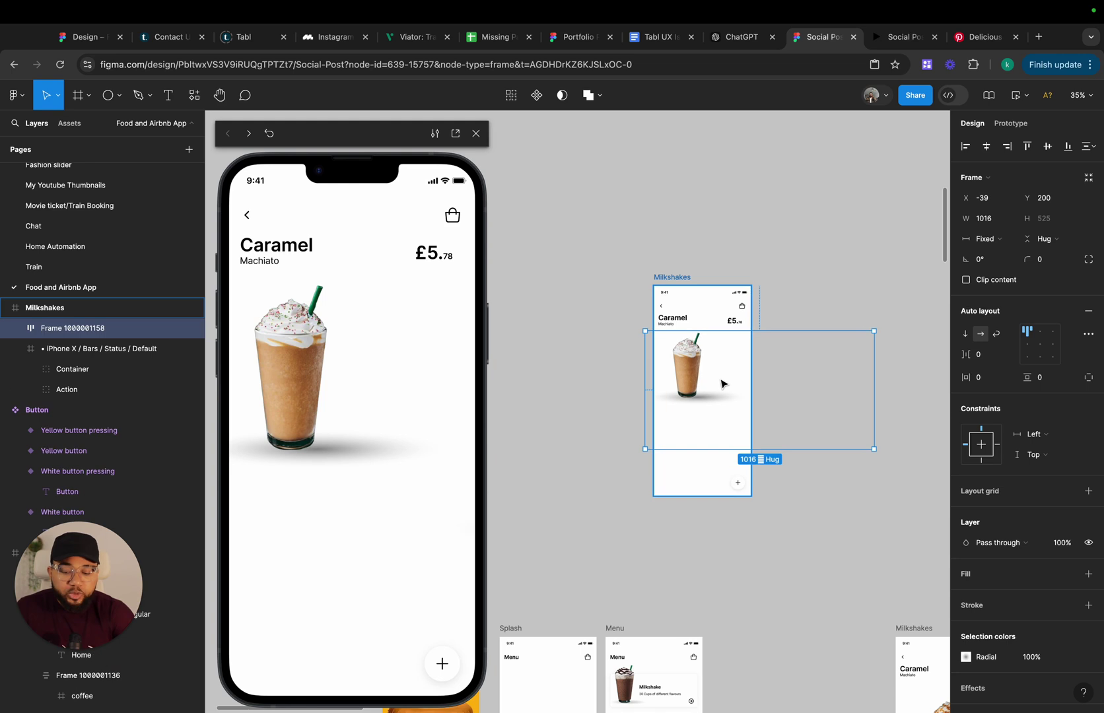
Move the three drink frames together out of the upper Milkshakes screen, just beyond its right edge
scroll(835, 412, right, 2)
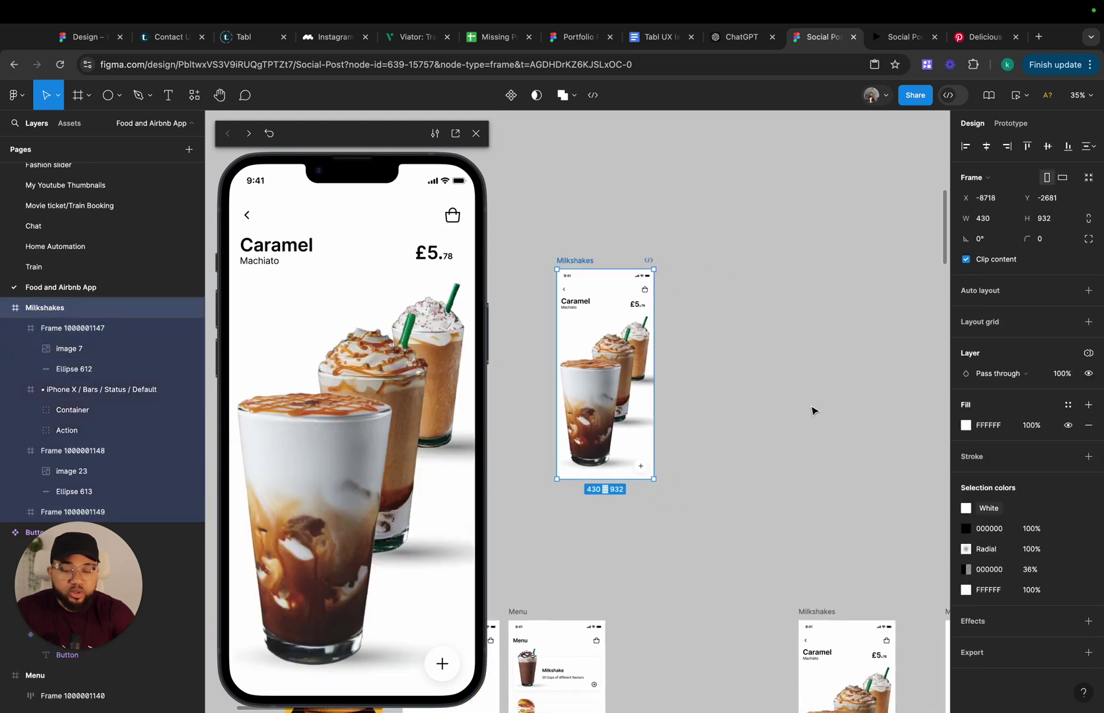
drag(518, 354, 740, 393)
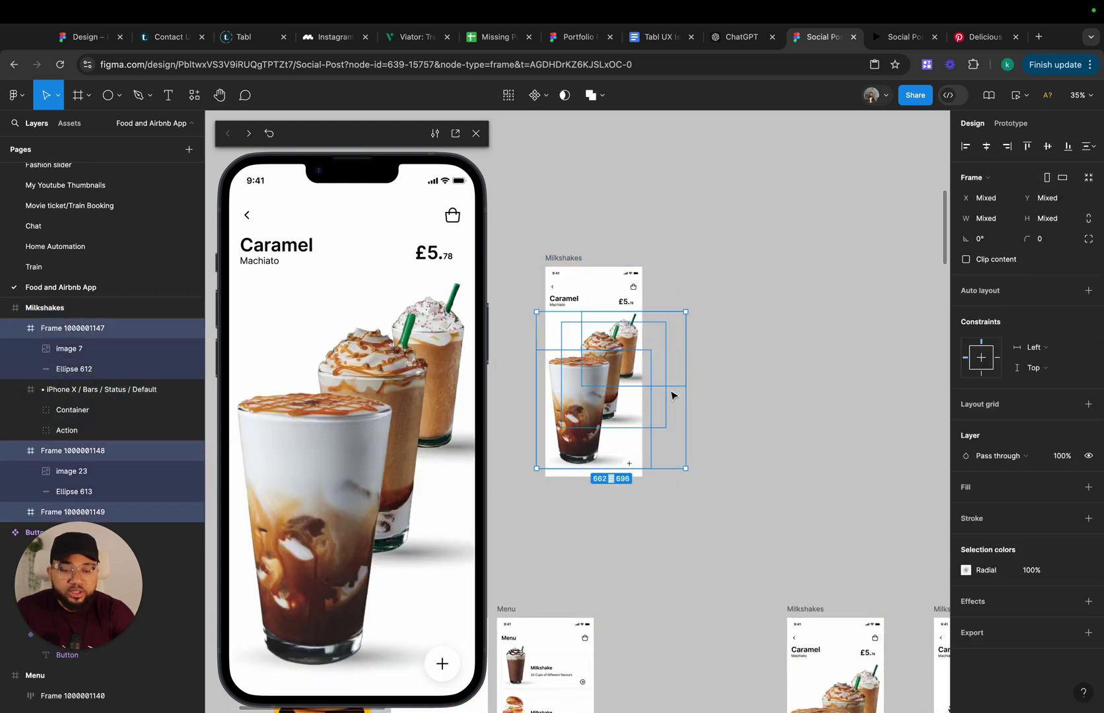
drag(669, 389, 801, 387)
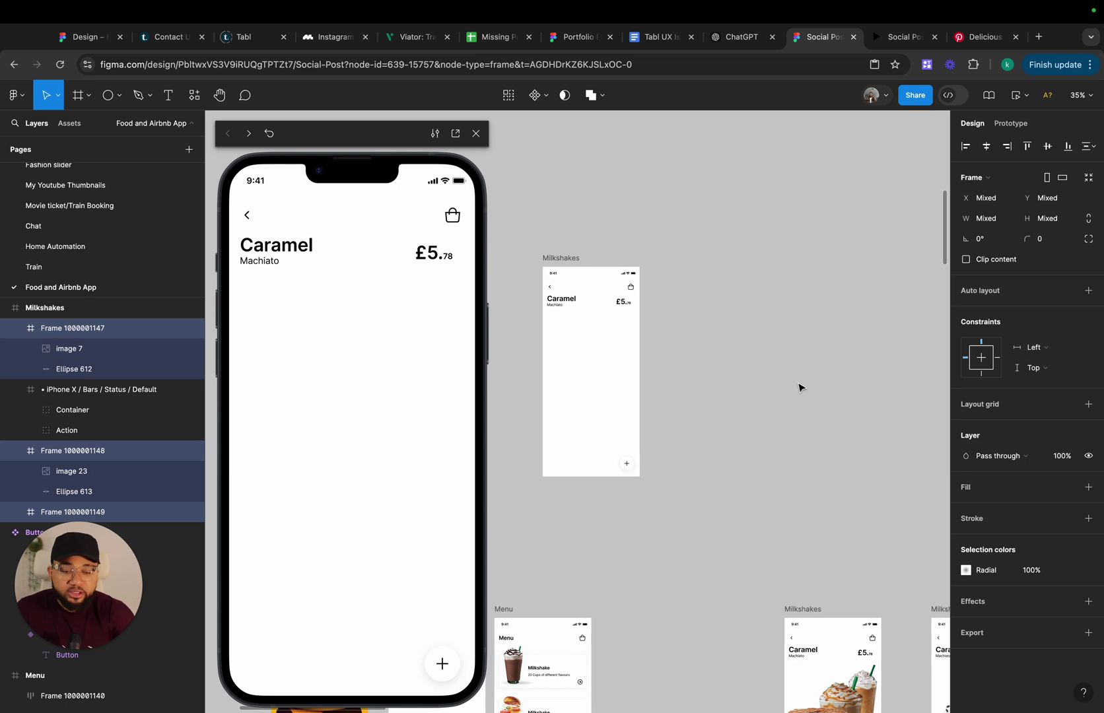
scroll(773, 388, right, 3)
scroll(636, 396, down, 2)
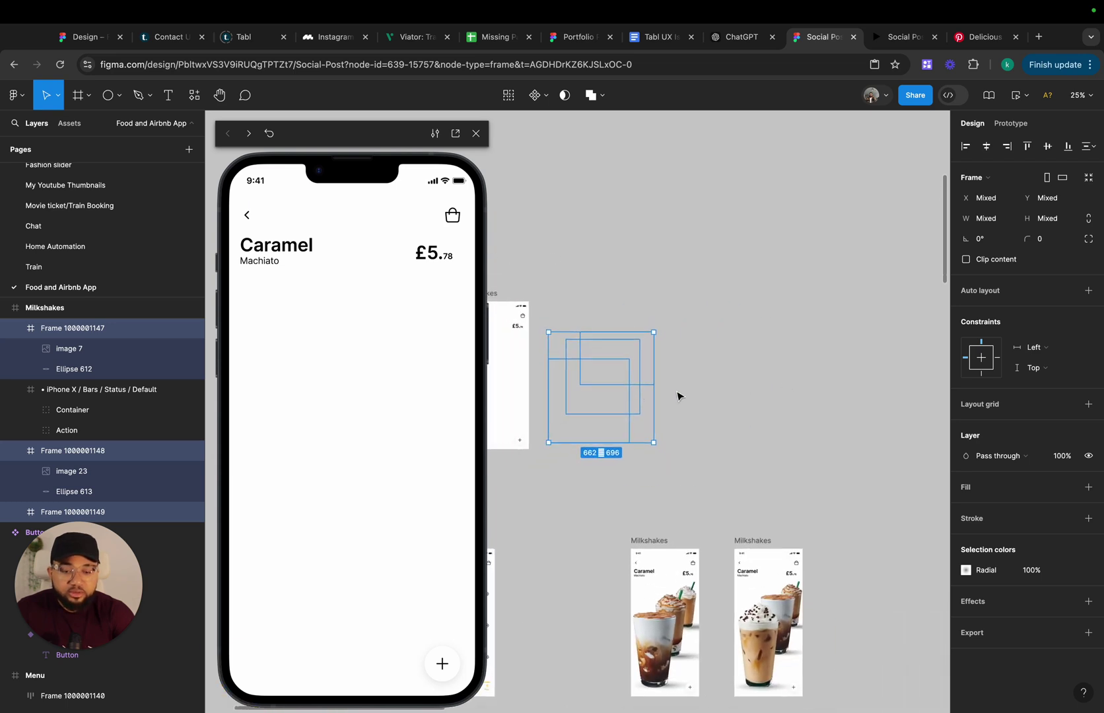
Turn off Clip content on the upper Milkshakes screen
scroll(677, 394, left, 1)
click(555, 305)
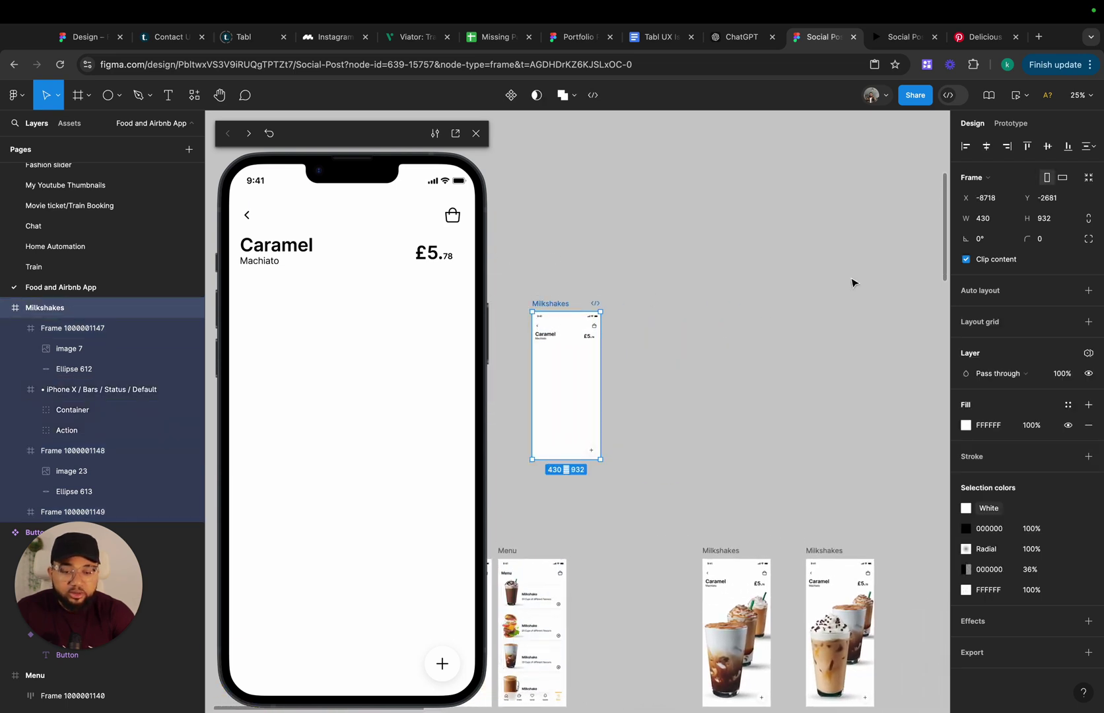
click(965, 260)
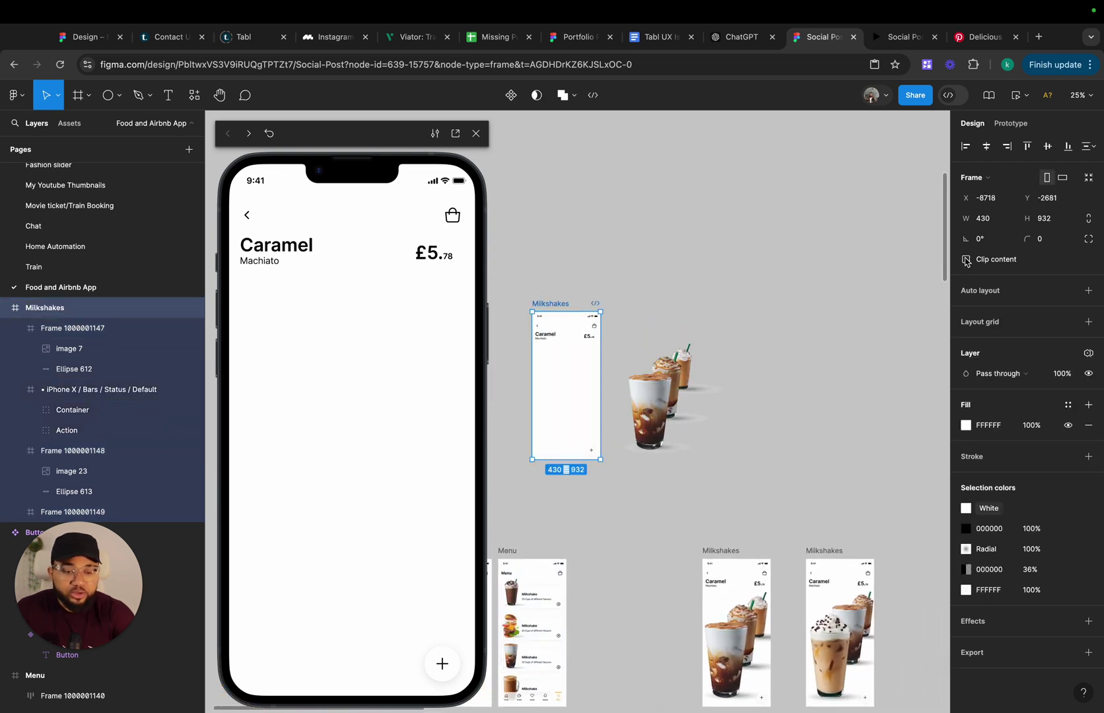
Move the rear whipped-cream drink far to the right of the other two drinks
click(708, 351)
scroll(709, 355, down, 3)
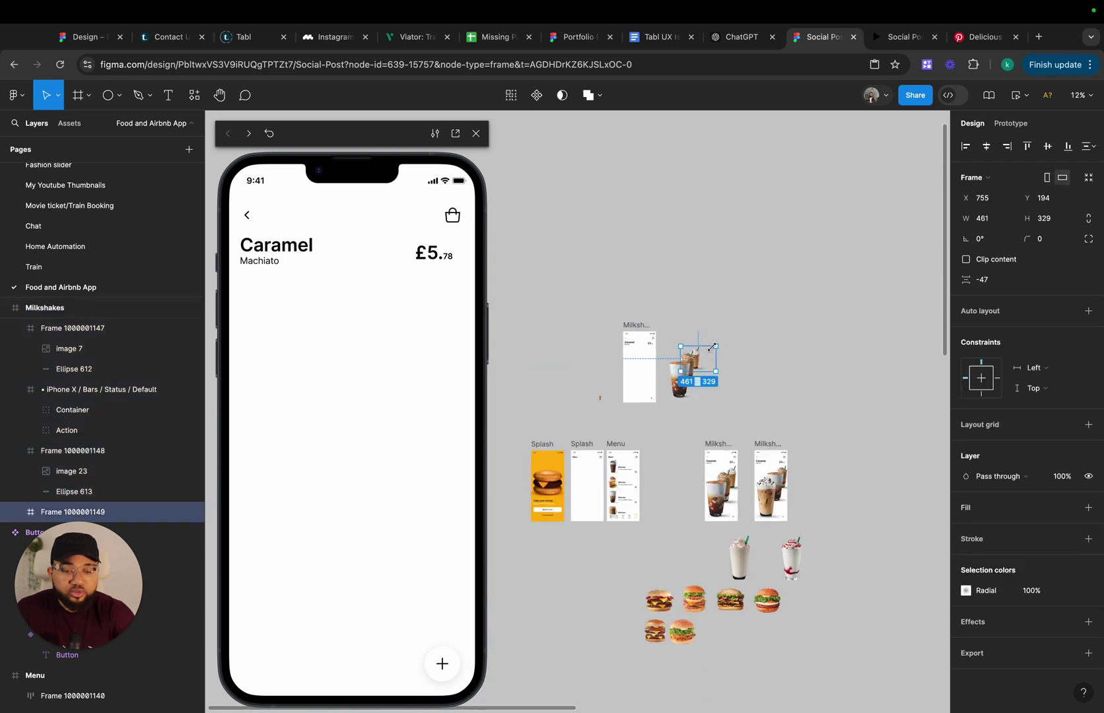
drag(713, 357, 921, 354)
scroll(873, 355, right, 3)
scroll(745, 341, up, 1)
drag(749, 333, 852, 334)
Move the middle caramel-drizzle drink right to separate it from the iced coffee, and shift the iced coffee slightly right
click(542, 329)
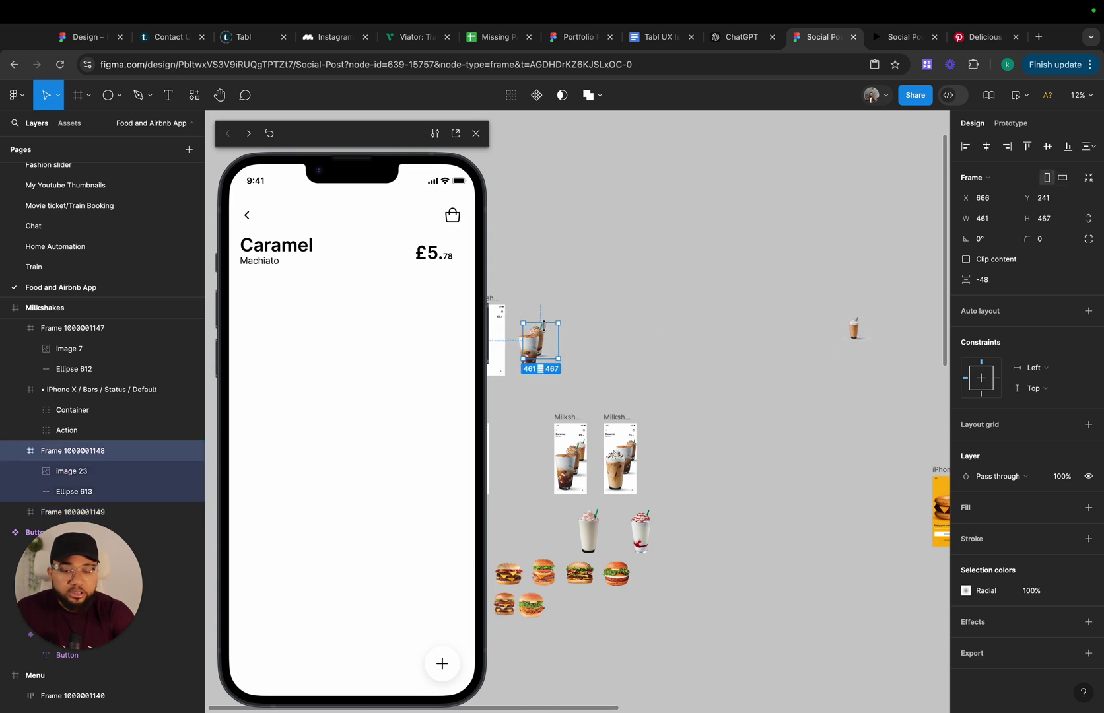
drag(553, 334, 730, 329)
drag(526, 353, 546, 357)
scroll(545, 365, left, 2)
click(542, 377)
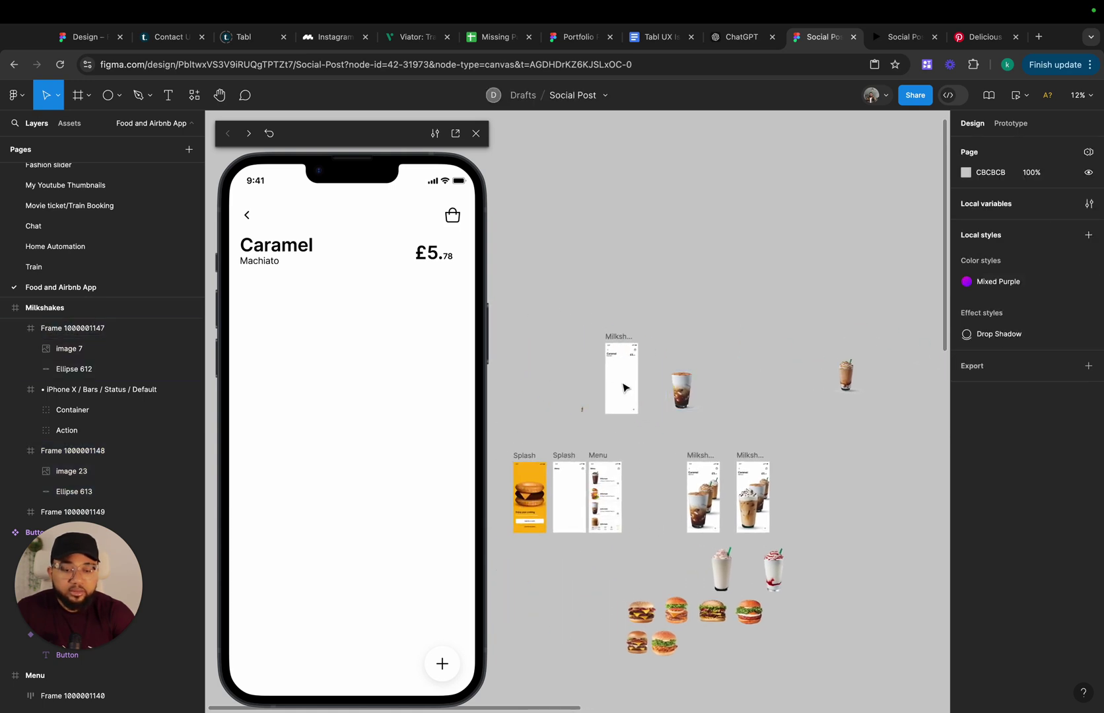
Scale the Caramel title on the upper Milkshakes screen down to about 26 × 12 and hide it
scroll(621, 386, up, 5)
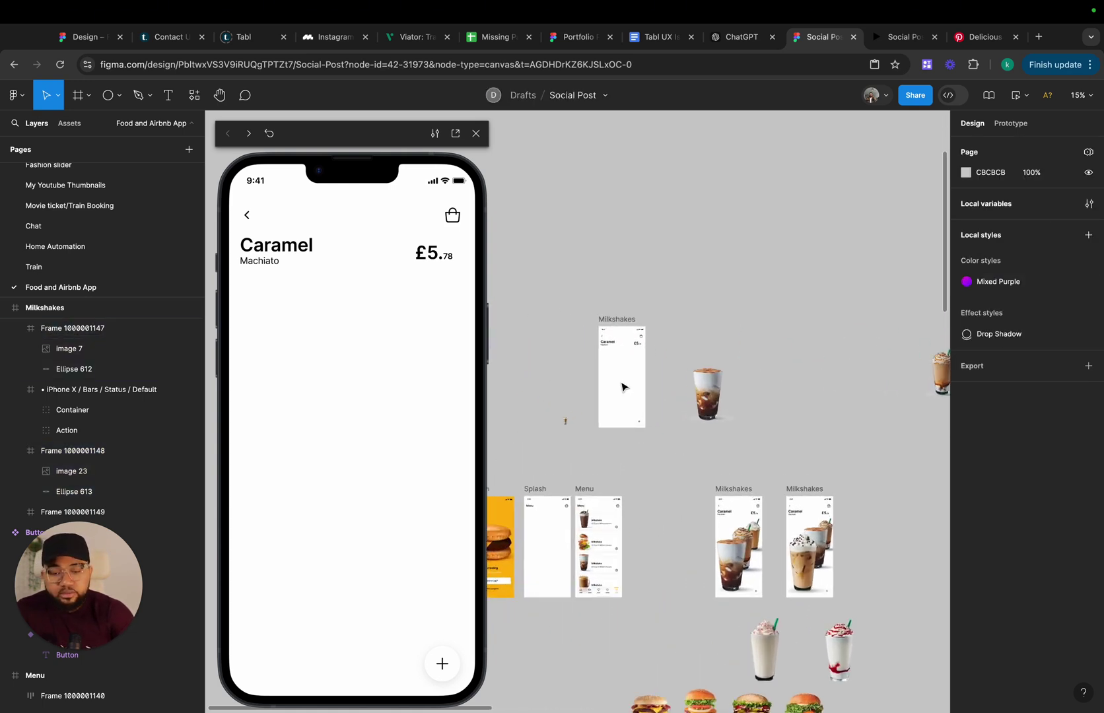
scroll(602, 333, up, 2)
click(594, 286)
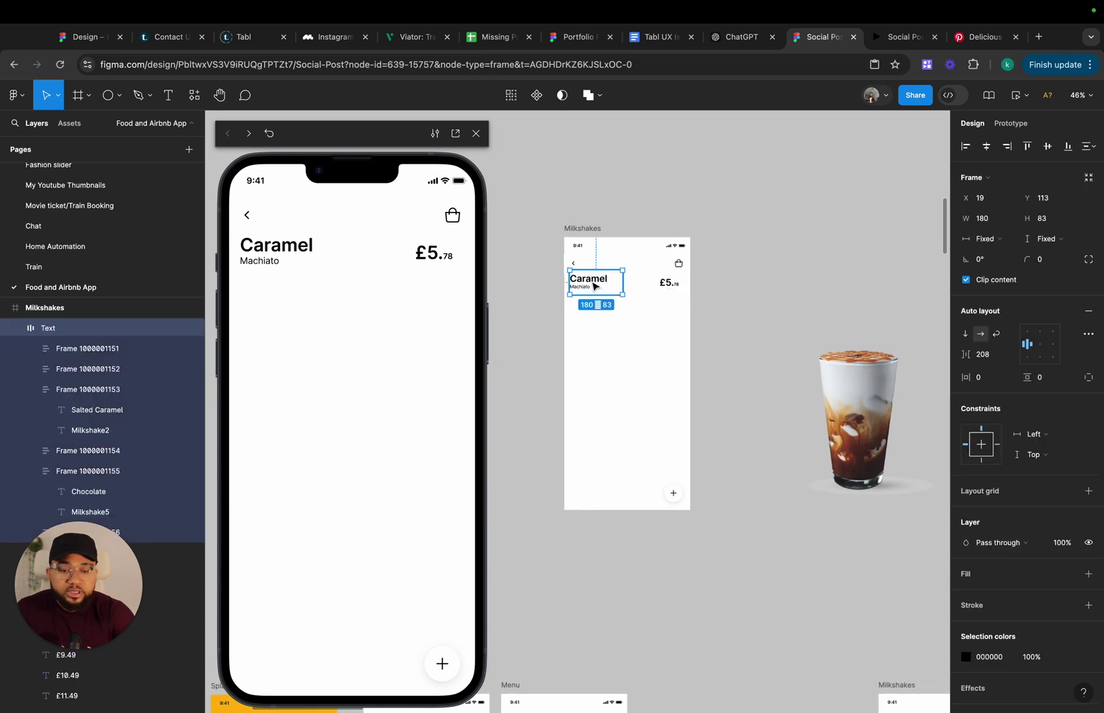
scroll(595, 286, up, 3)
scroll(595, 286, up, 3)
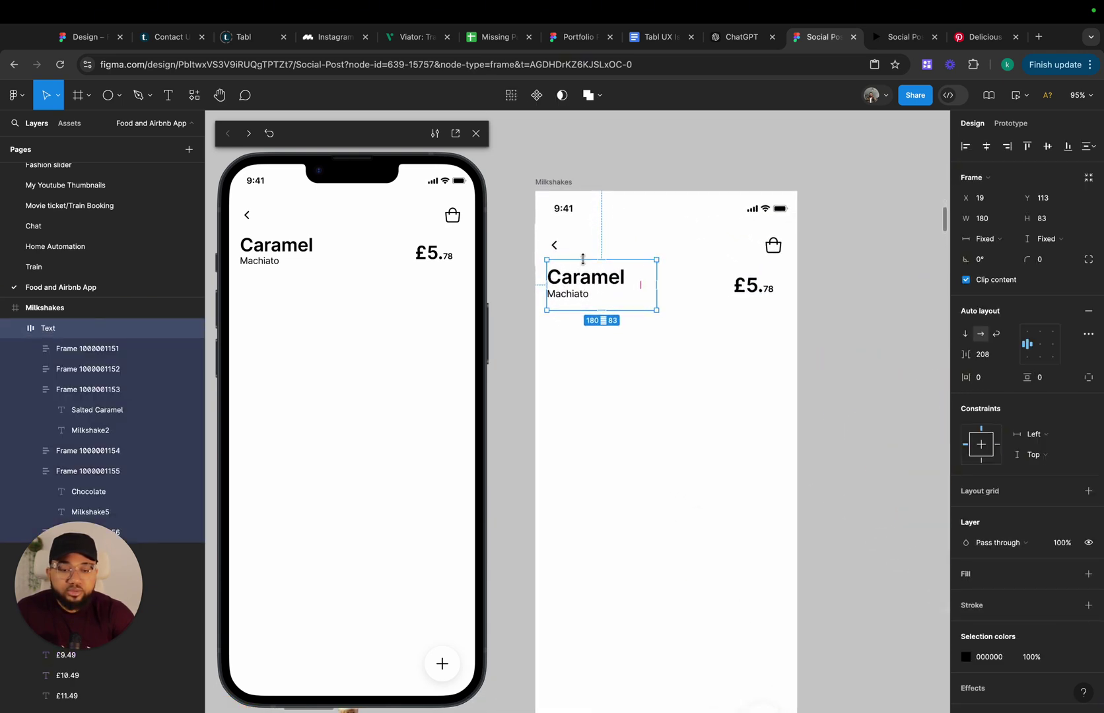
key(k)
drag(608, 260, 665, 277)
key(v)
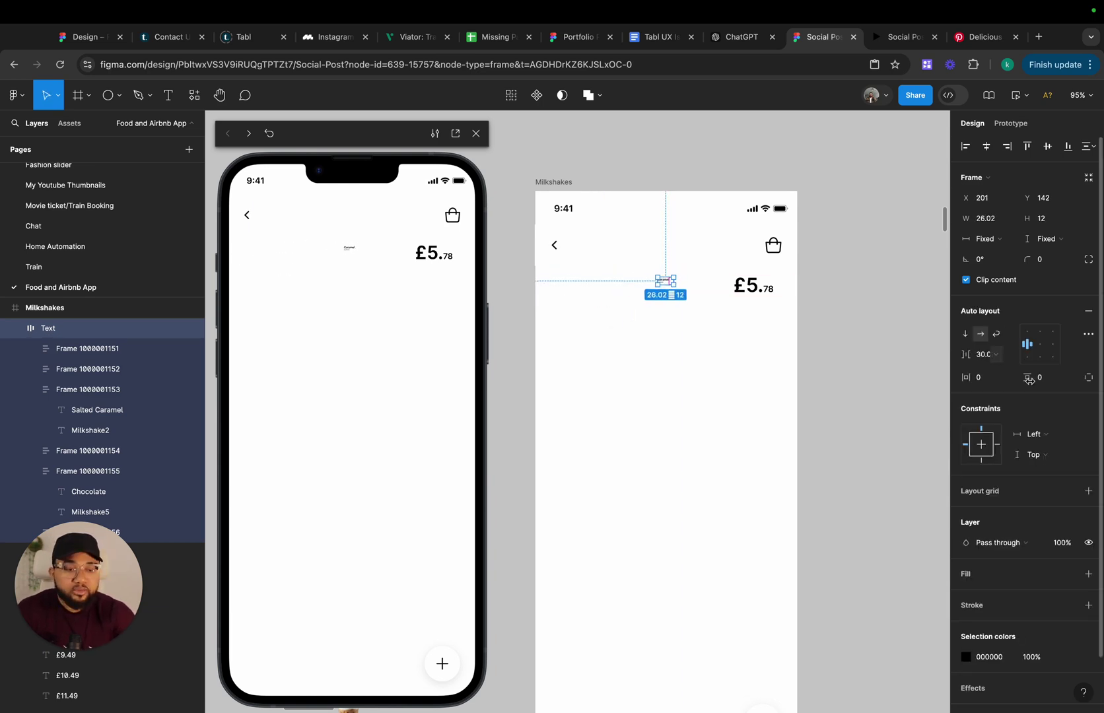
click(1089, 543)
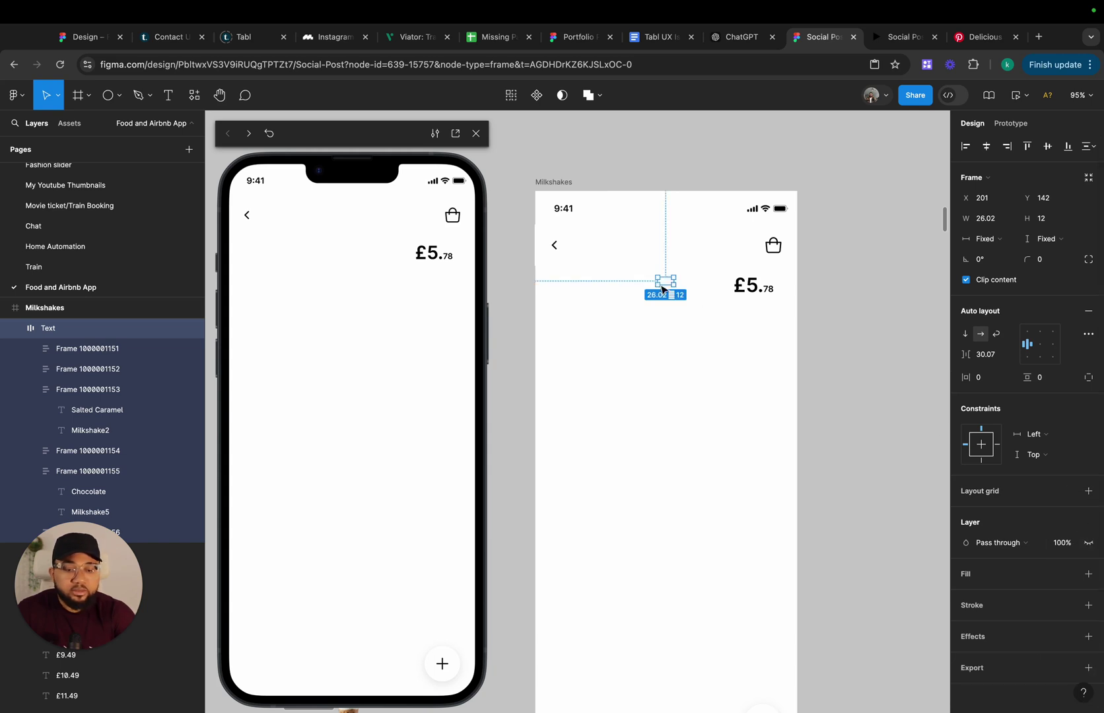
click(898, 398)
Move the upper Milkshakes screen down into the row just after the Menu screen and turn on its Clip content
scroll(897, 398, down, 5)
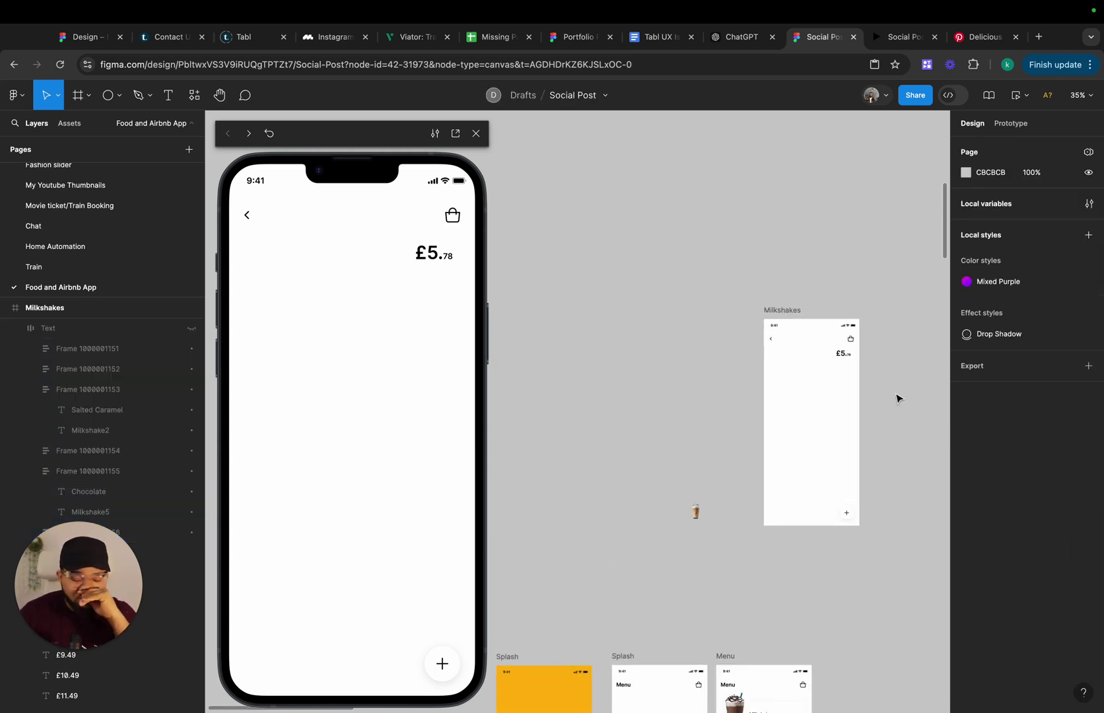
scroll(896, 398, down, 6)
scroll(896, 398, right, 2)
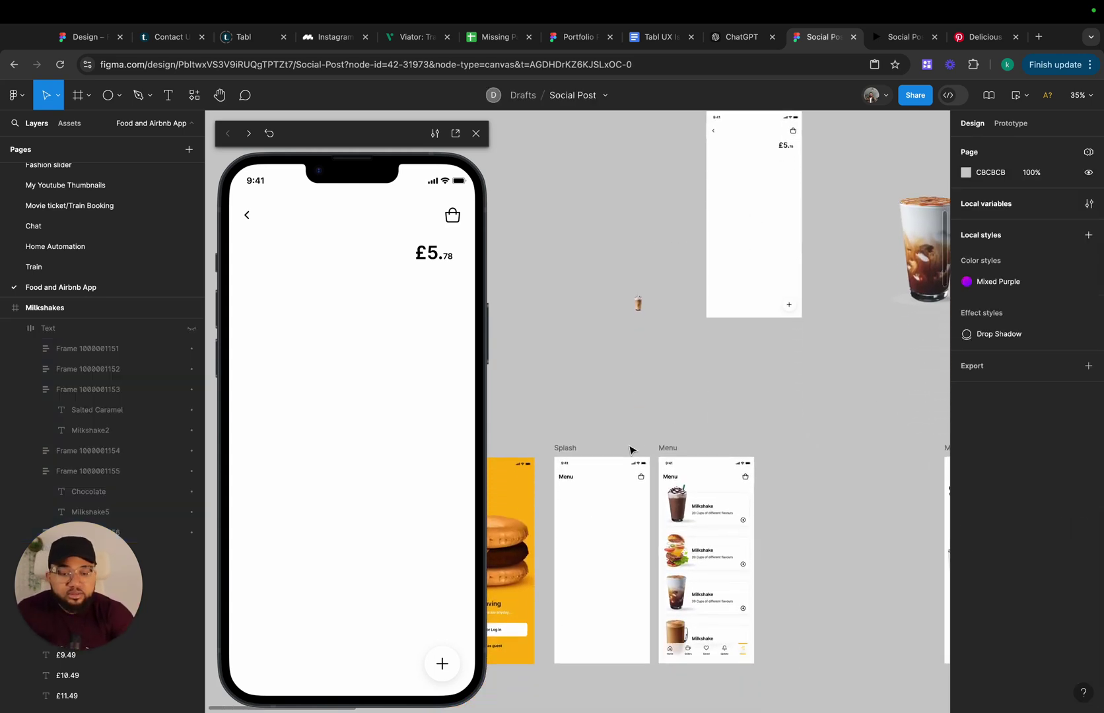
scroll(594, 347, down, 5)
click(596, 249)
drag(596, 249, 644, 439)
click(965, 262)
scroll(630, 516, up, 10)
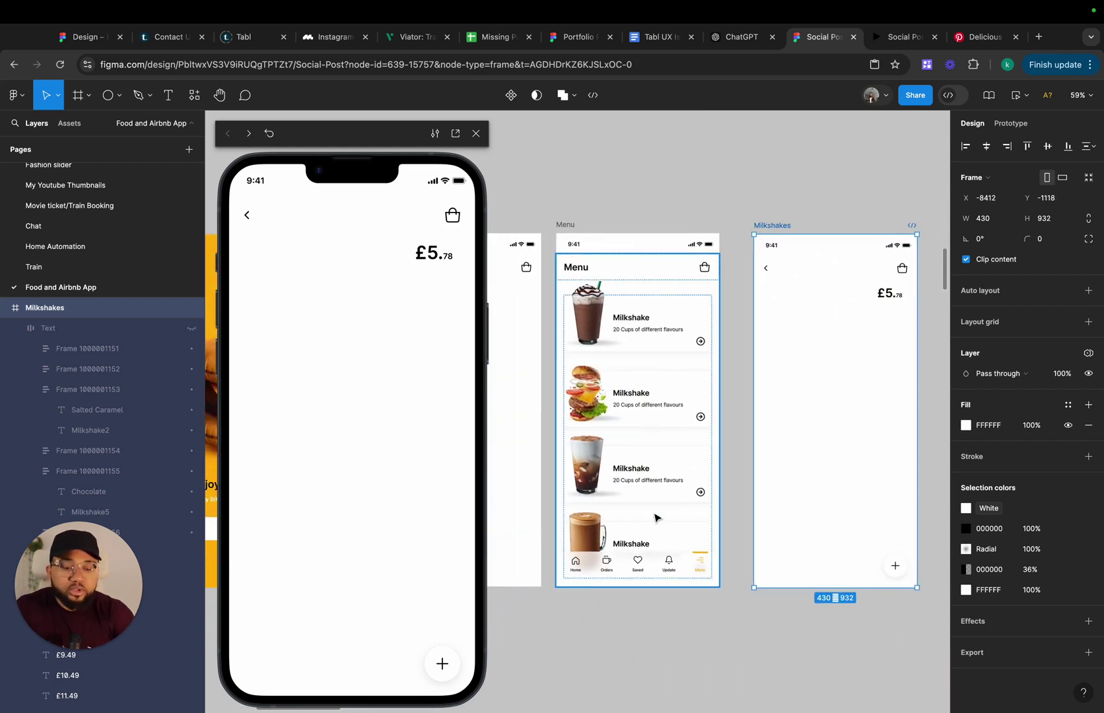
Inspect the tap interaction linking the Menu's first Milkshake card to the blank Milkshakes screen
click(668, 330)
double_click(667, 327)
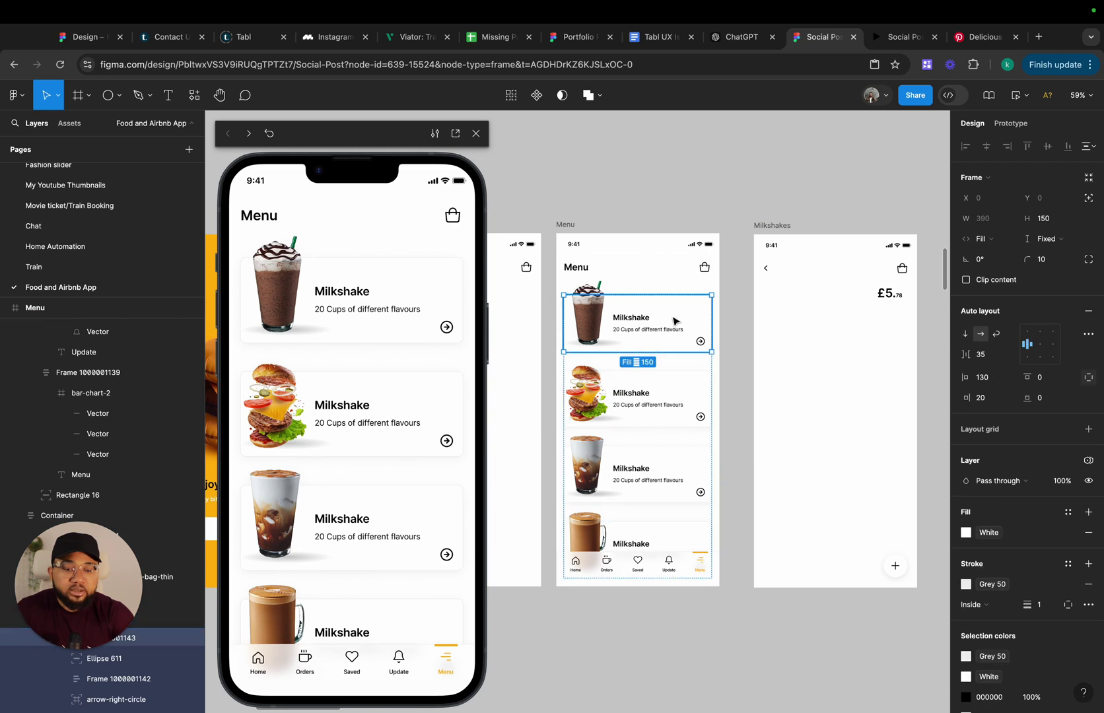
click(1010, 123)
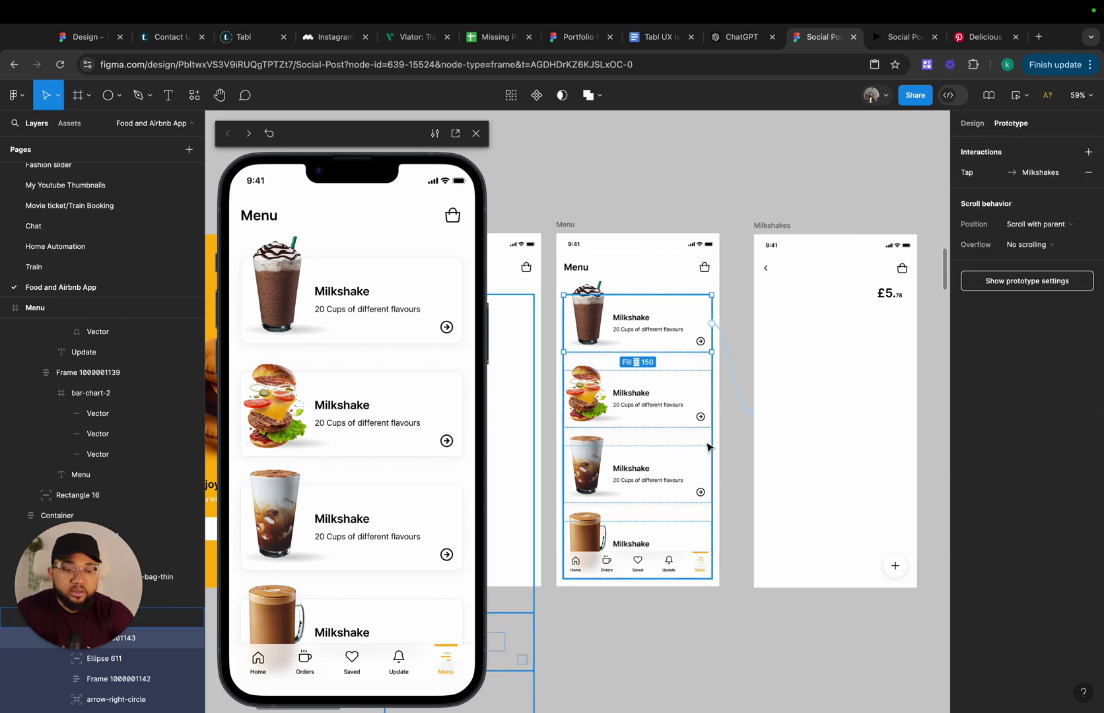
click(751, 409)
scroll(660, 330, right, 5)
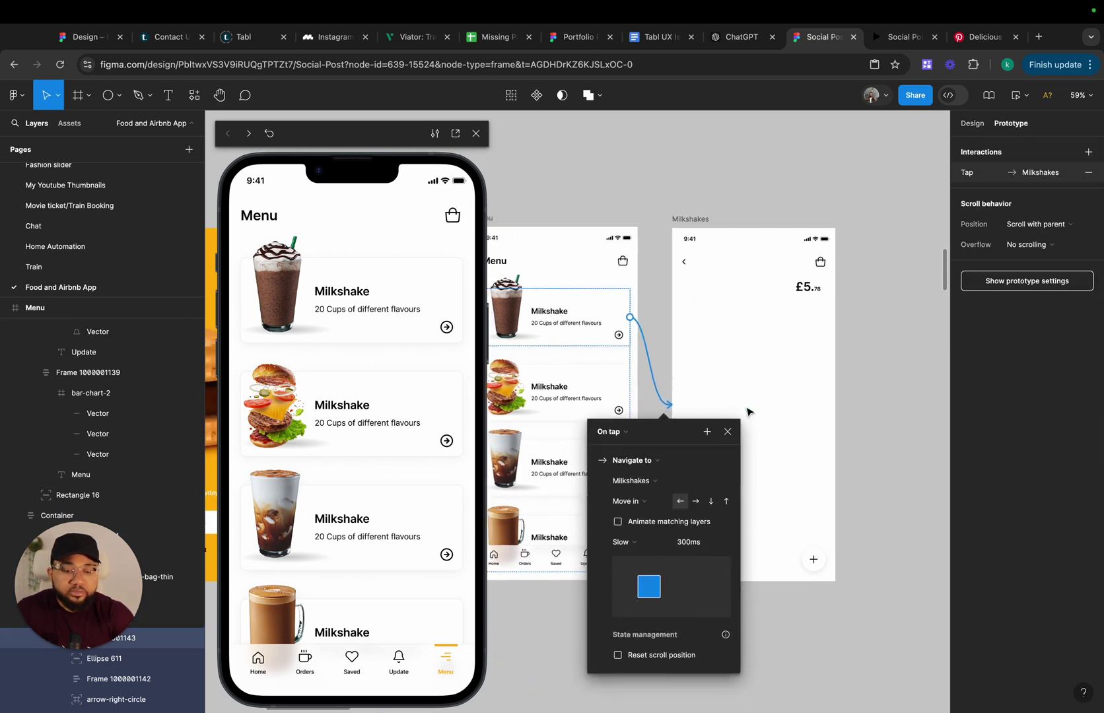
Link the blank Milkshakes screen to the filled one with a 1 ms After delay trigger and a Slow Smart animate transition of 800 ms
click(626, 202)
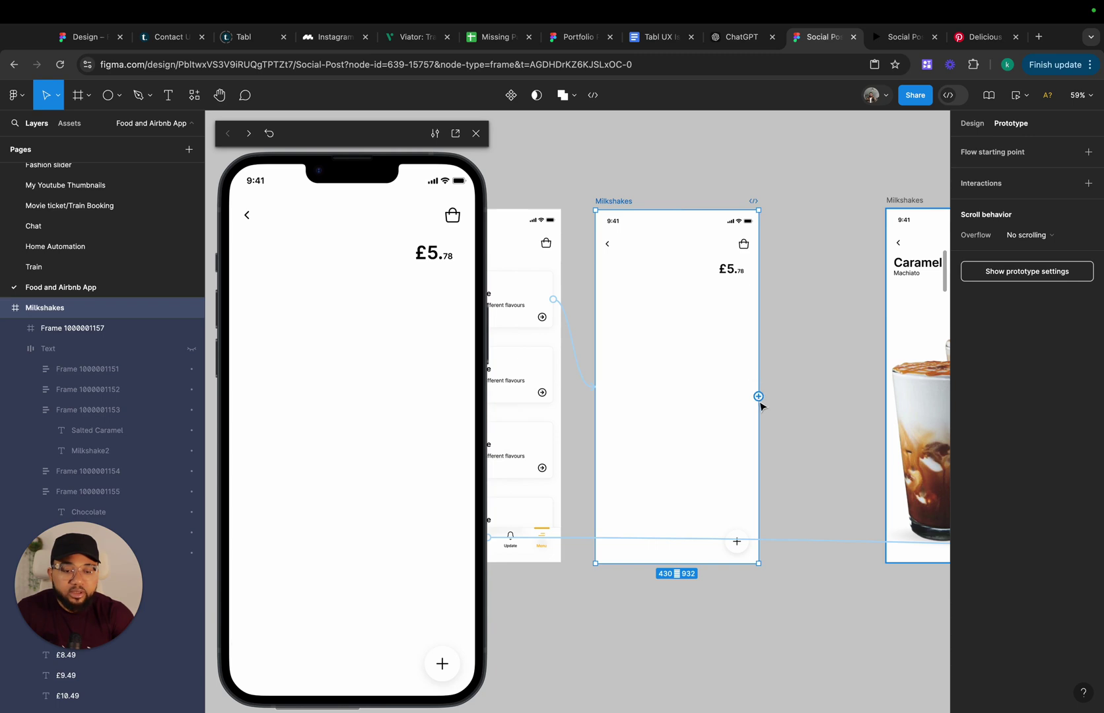
drag(758, 396, 911, 396)
click(835, 417)
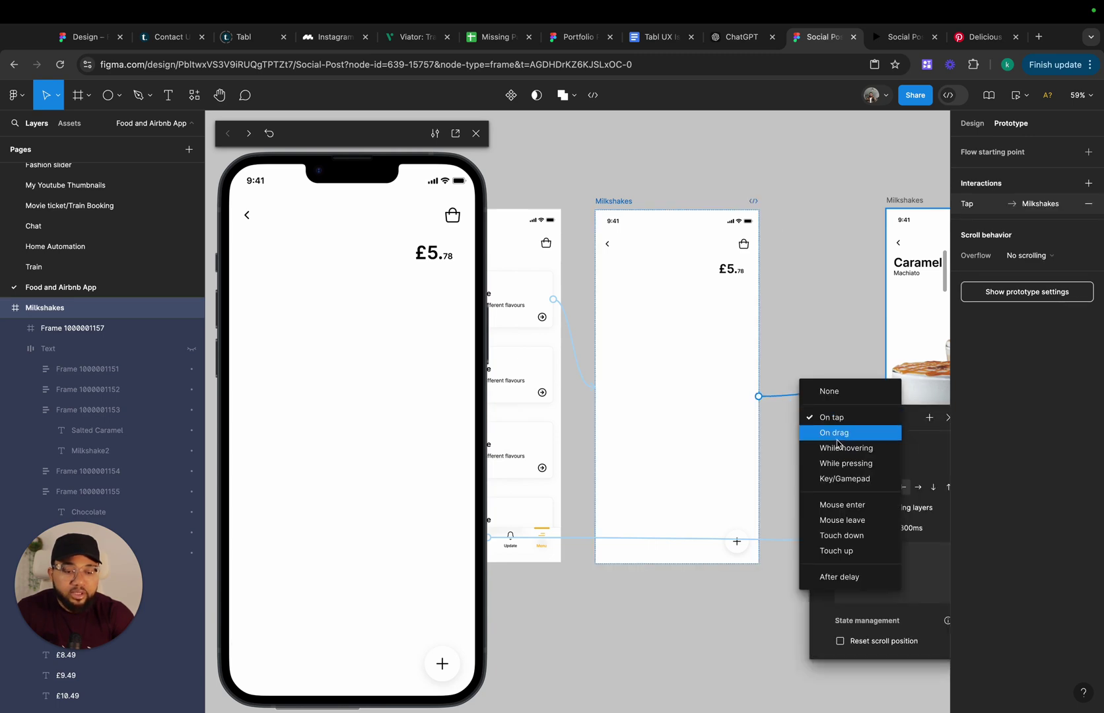
click(839, 577)
click(845, 441)
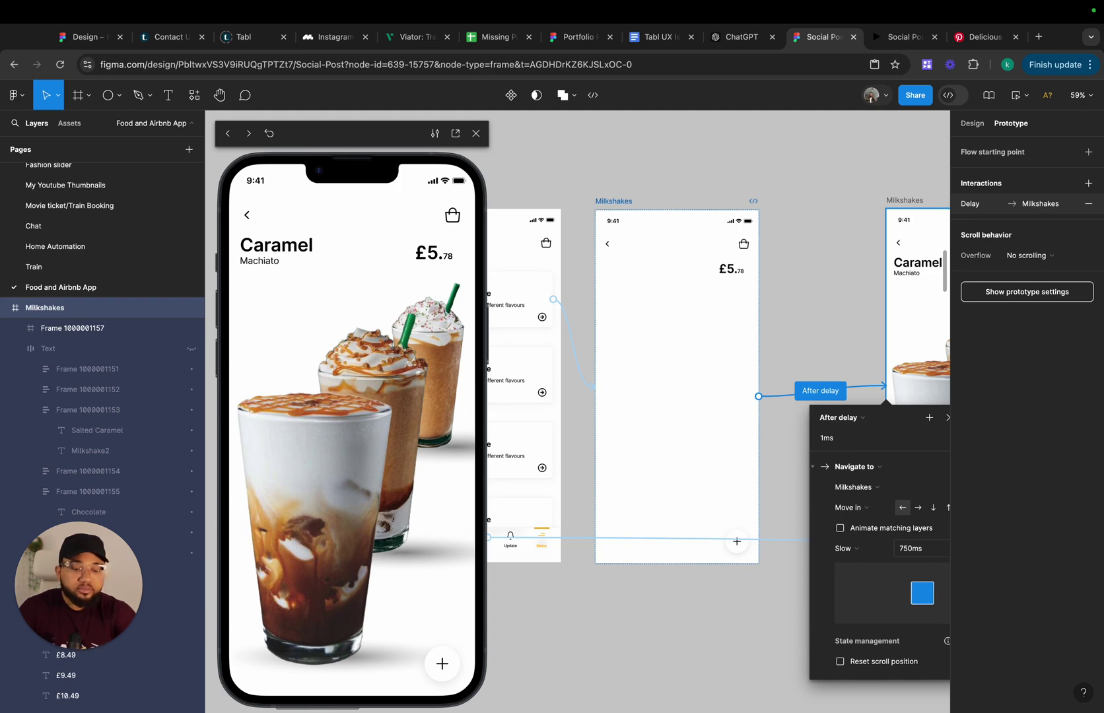
click(853, 509)
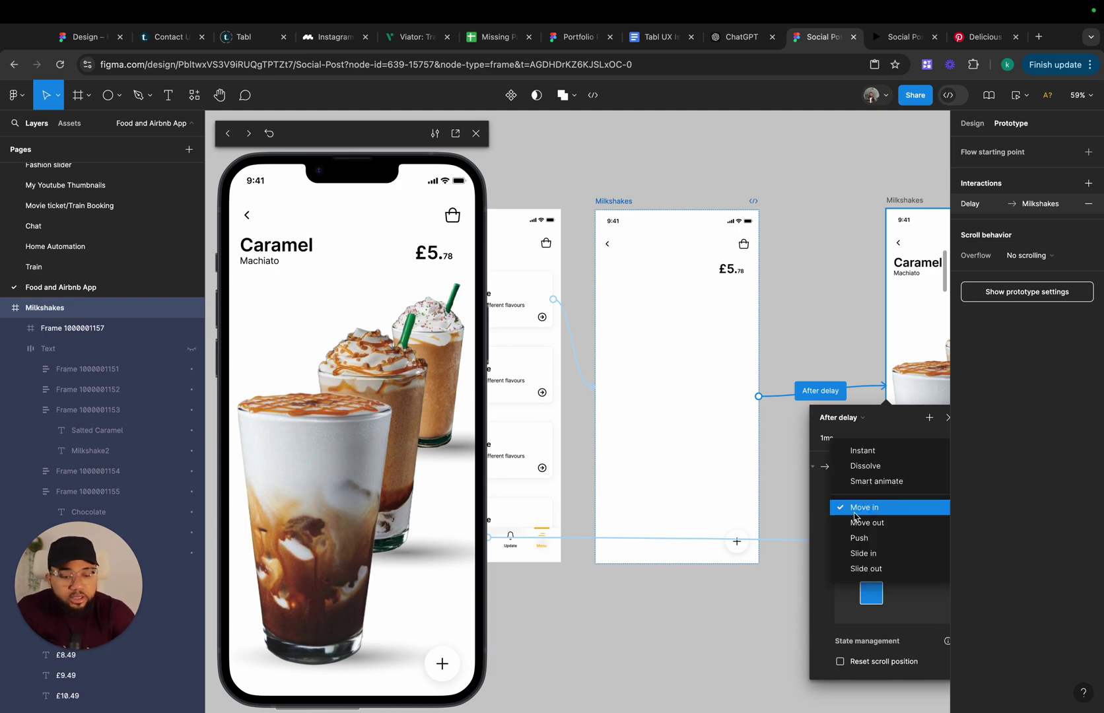
click(856, 487)
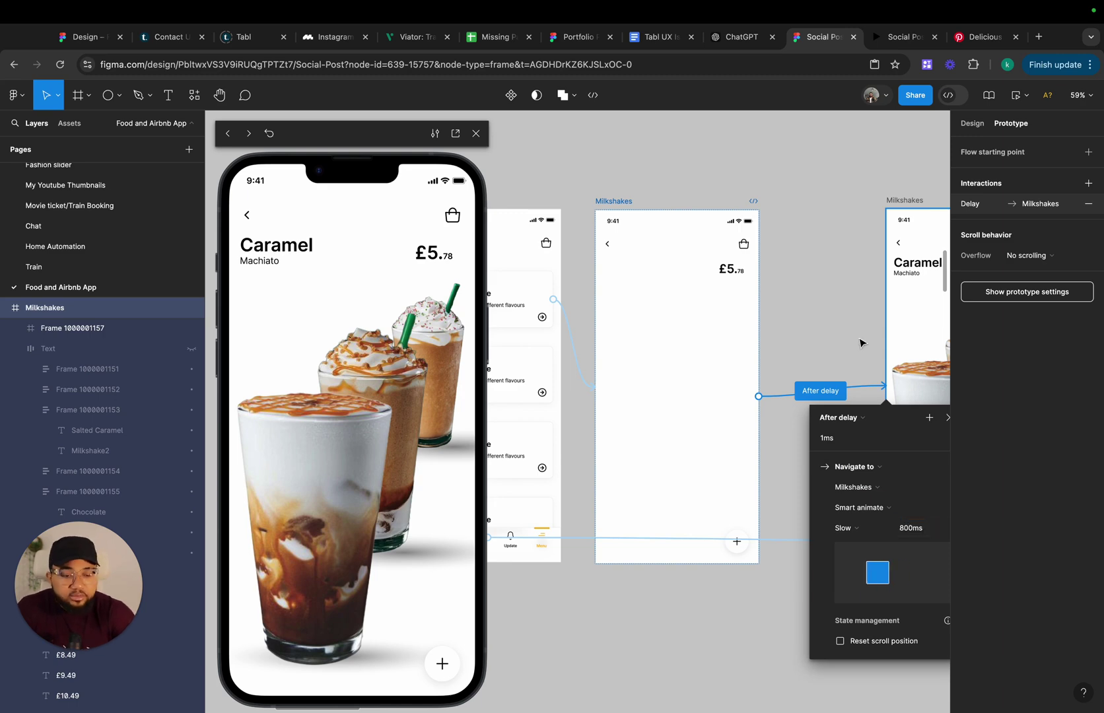
click(948, 418)
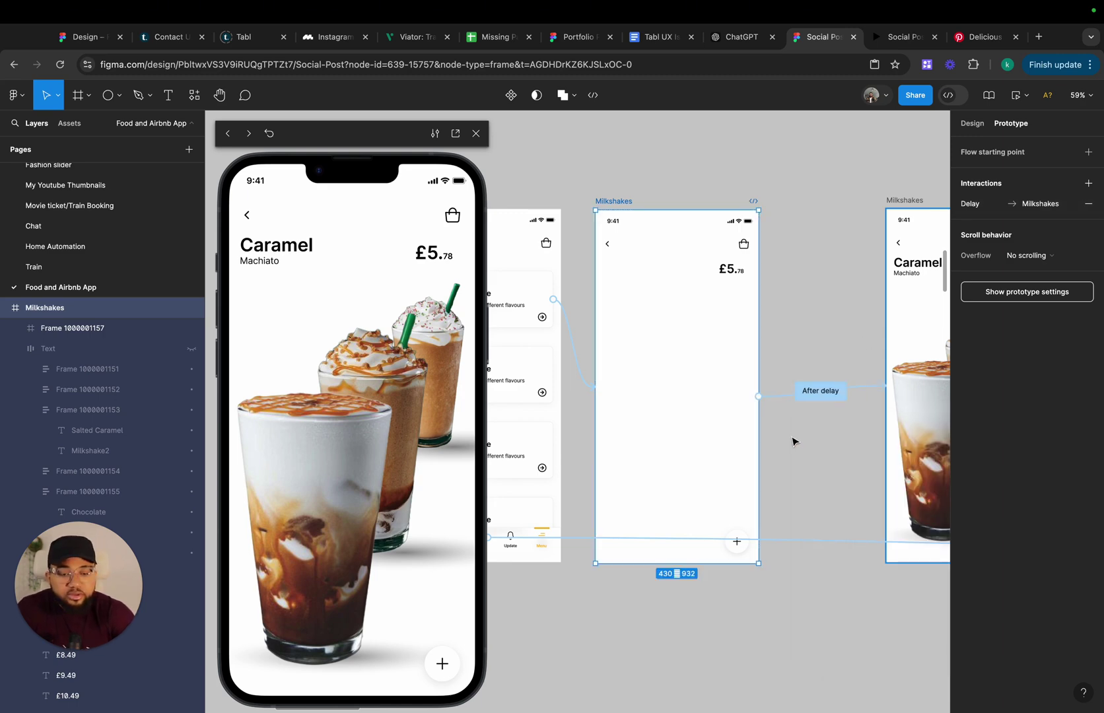
Preview opening the first Milkshake card, starting once from the Menu screen and once from the second Splash screen
scroll(793, 441, left, 5)
scroll(764, 421, left, 3)
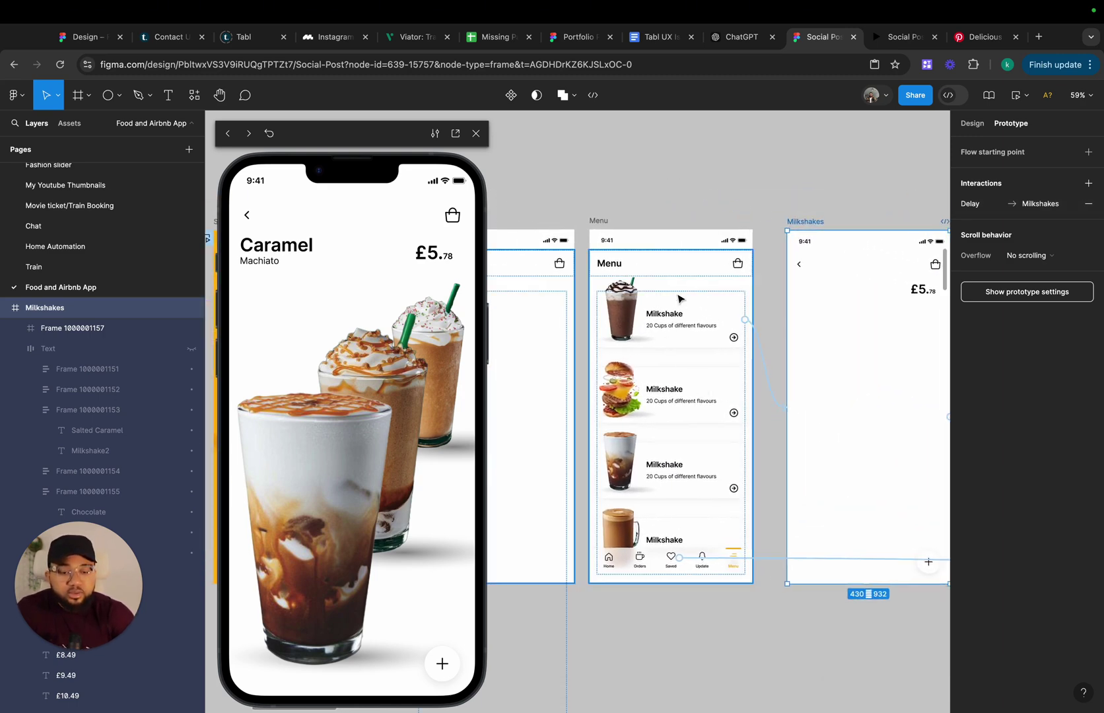
click(598, 221)
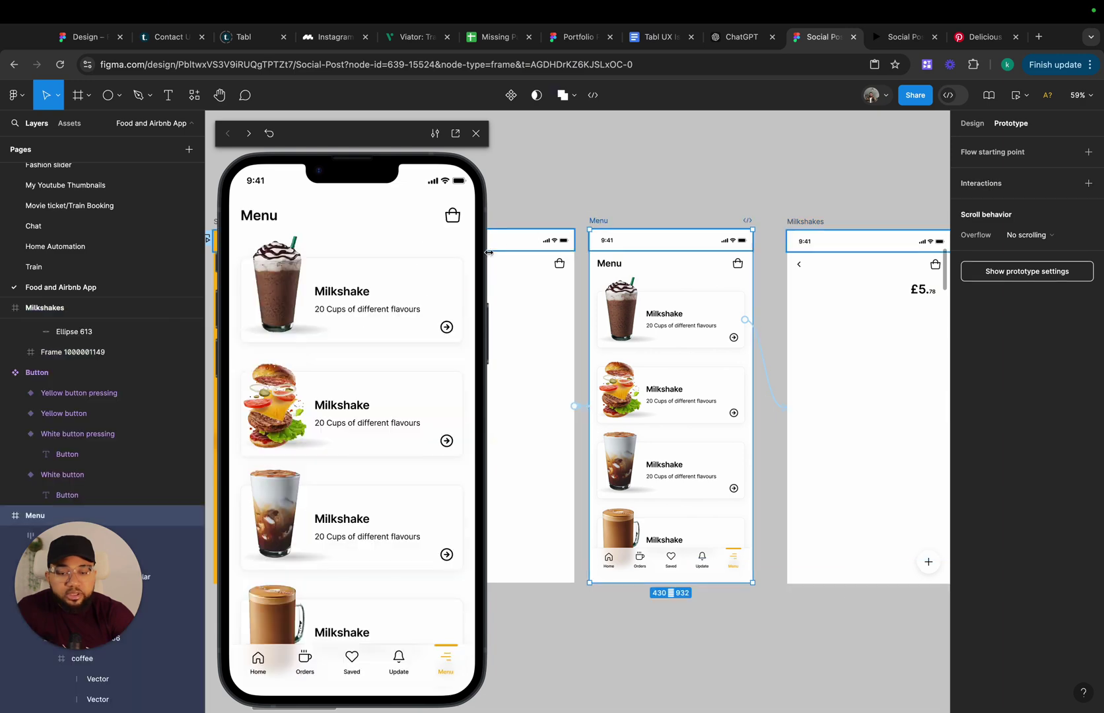
click(328, 309)
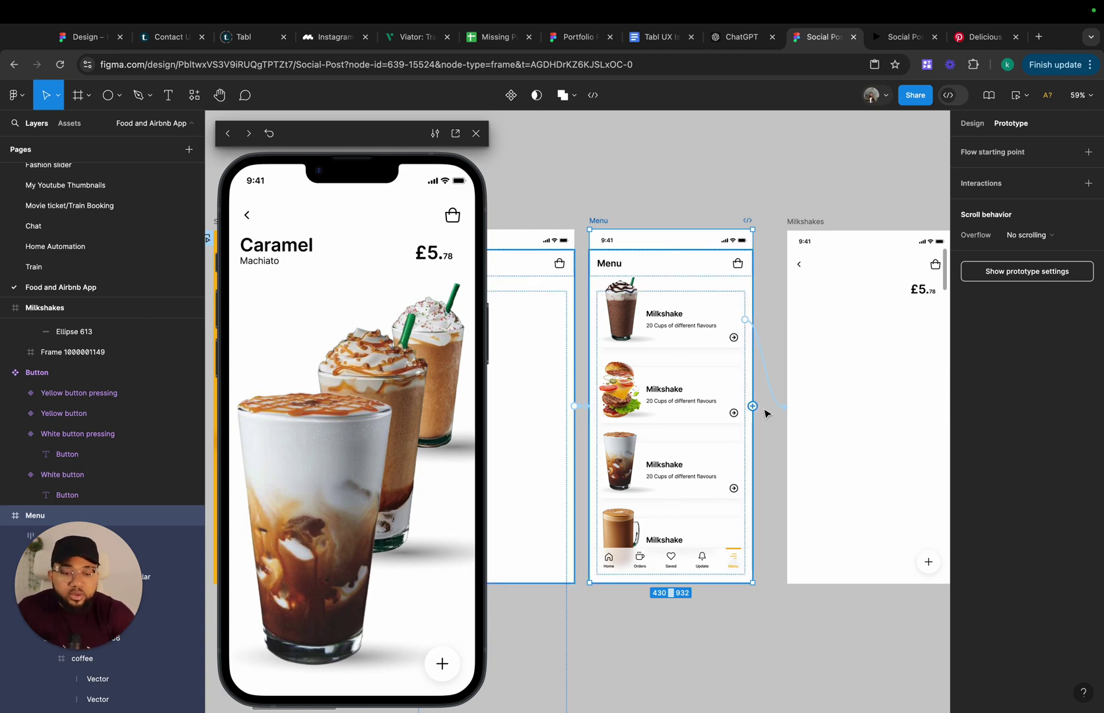
scroll(695, 390, left, 5)
click(578, 264)
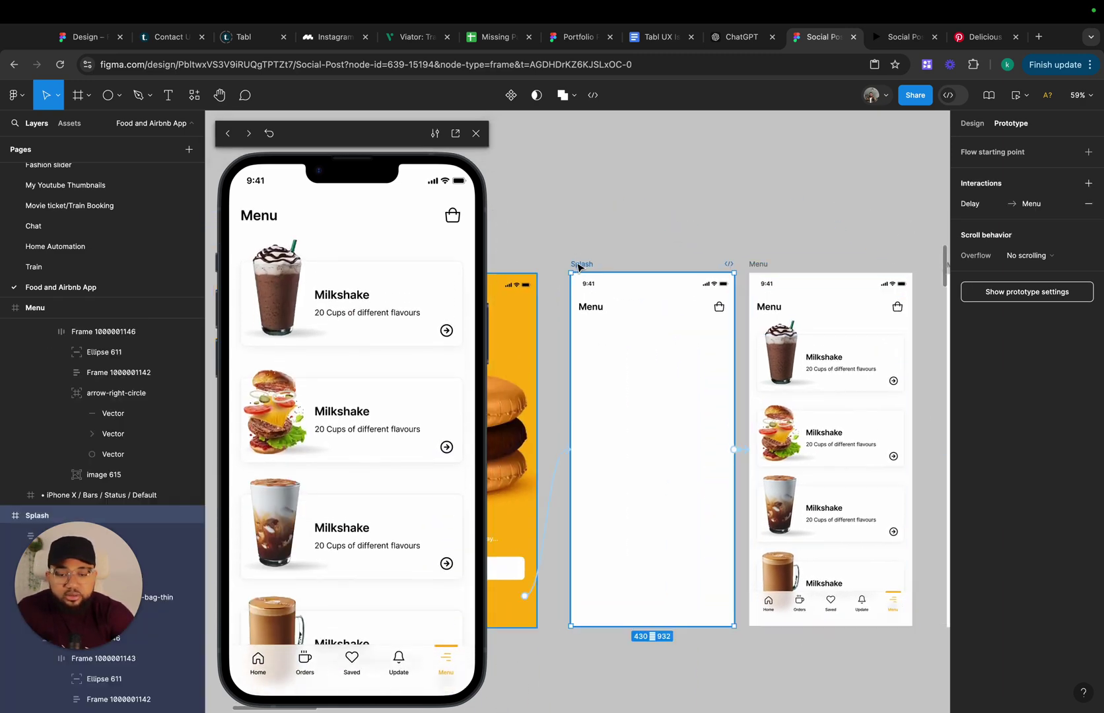
click(341, 298)
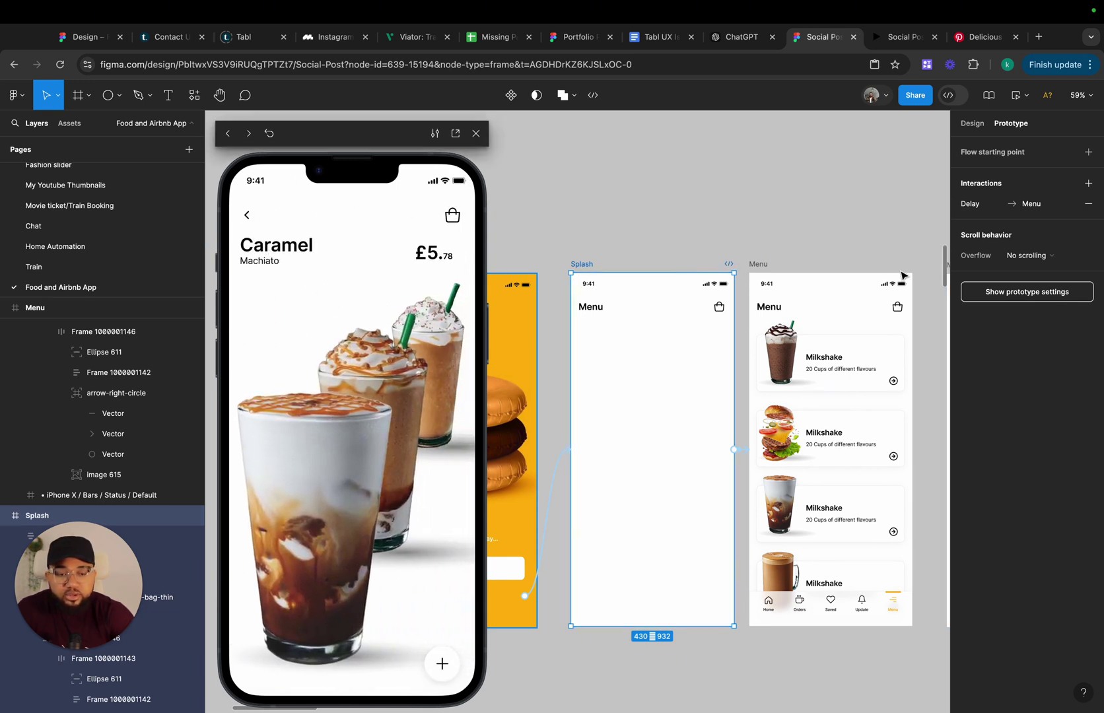
Copy the Caramel title from the filled Milkshakes screen onto the blank Milkshakes screen
scroll(910, 275, right, 6)
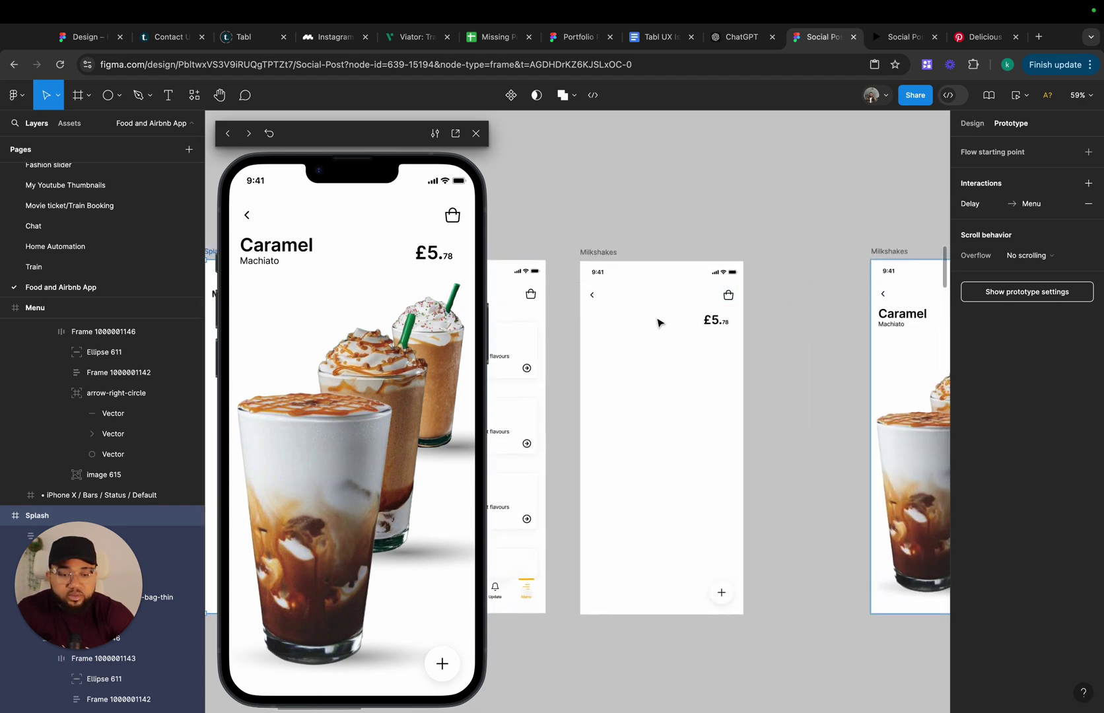
key(Escape)
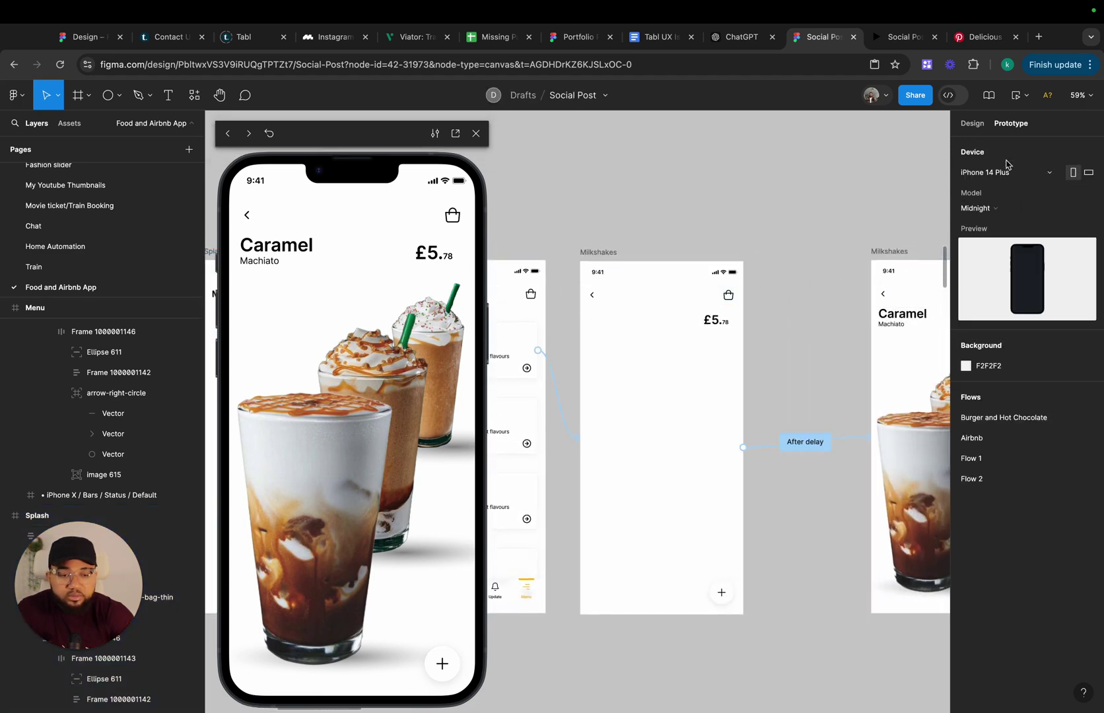
click(971, 123)
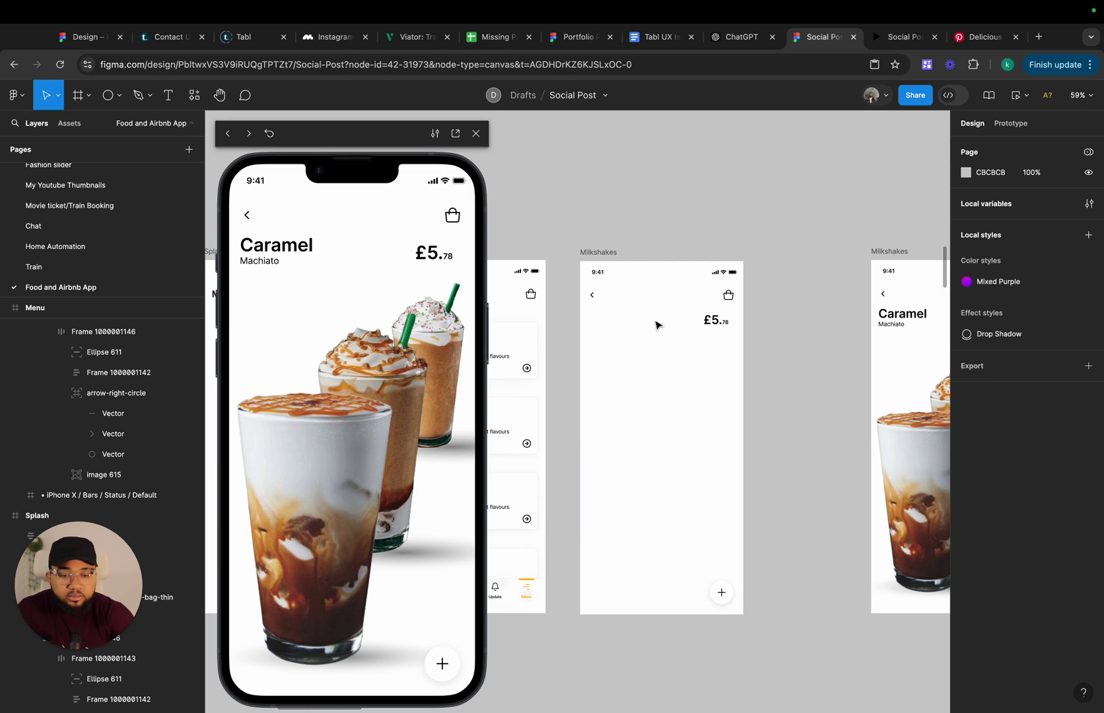
drag(566, 314, 697, 337)
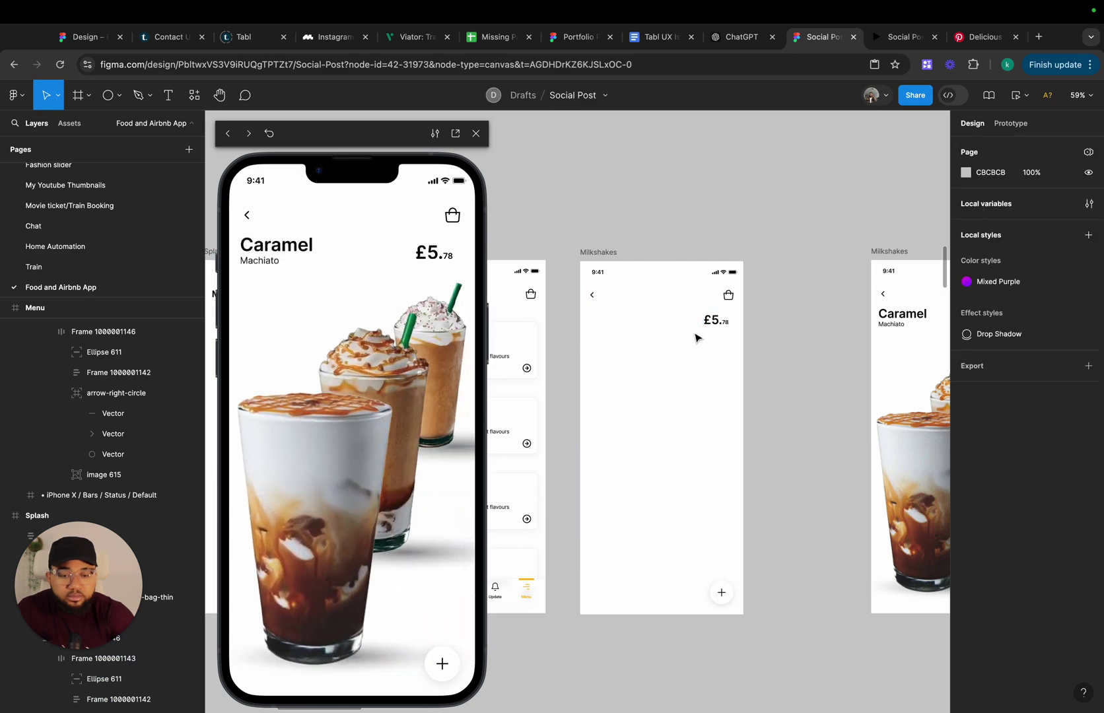
scroll(884, 321, right, 1)
click(885, 321)
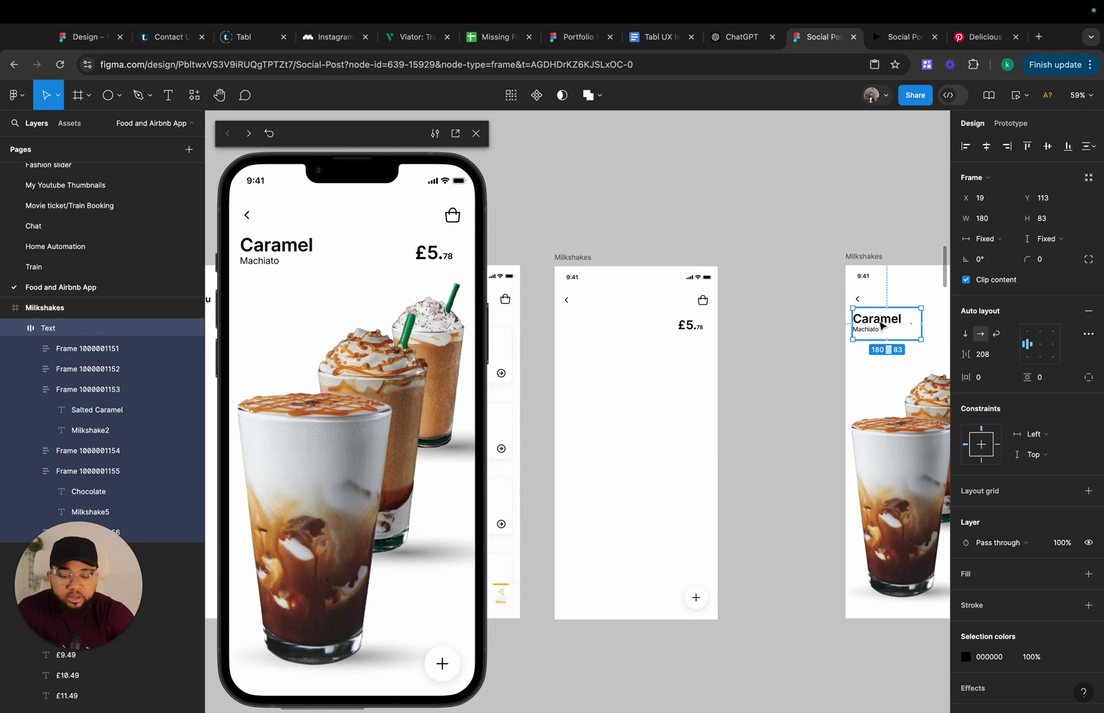
click(576, 257)
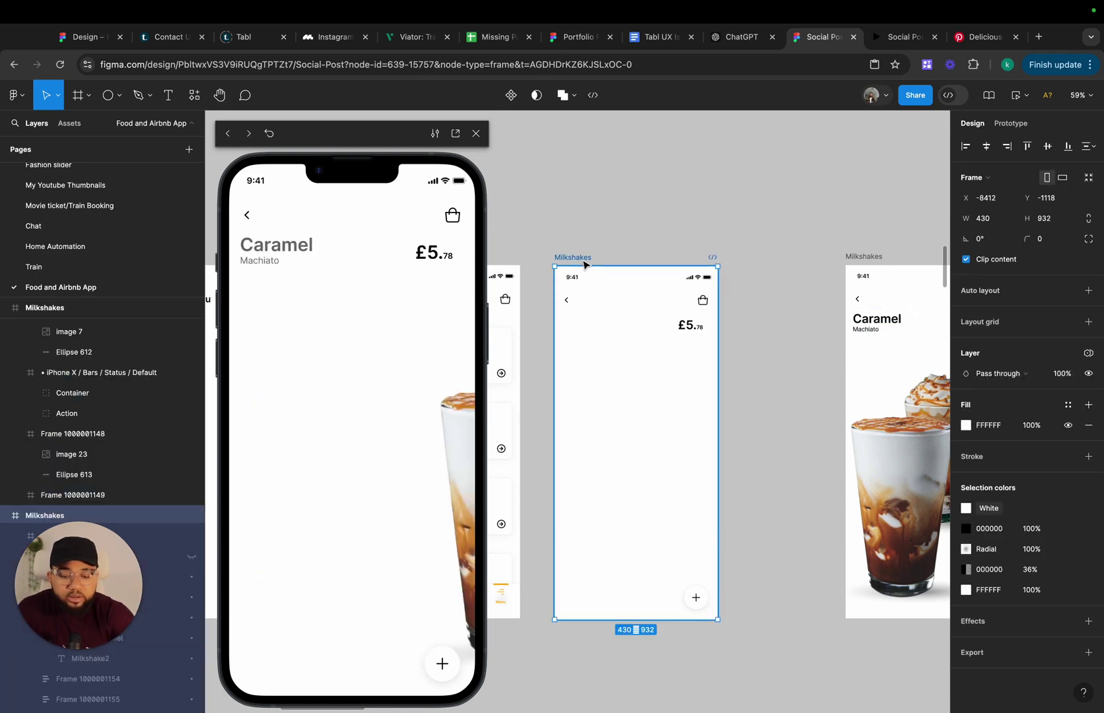
key(ctrl+v)
Scale the copied Caramel title down to about 48 × 22 near the price and set its opacity to 0%
scroll(592, 339, up, 4)
drag(581, 328, 657, 326)
key(k)
key(v)
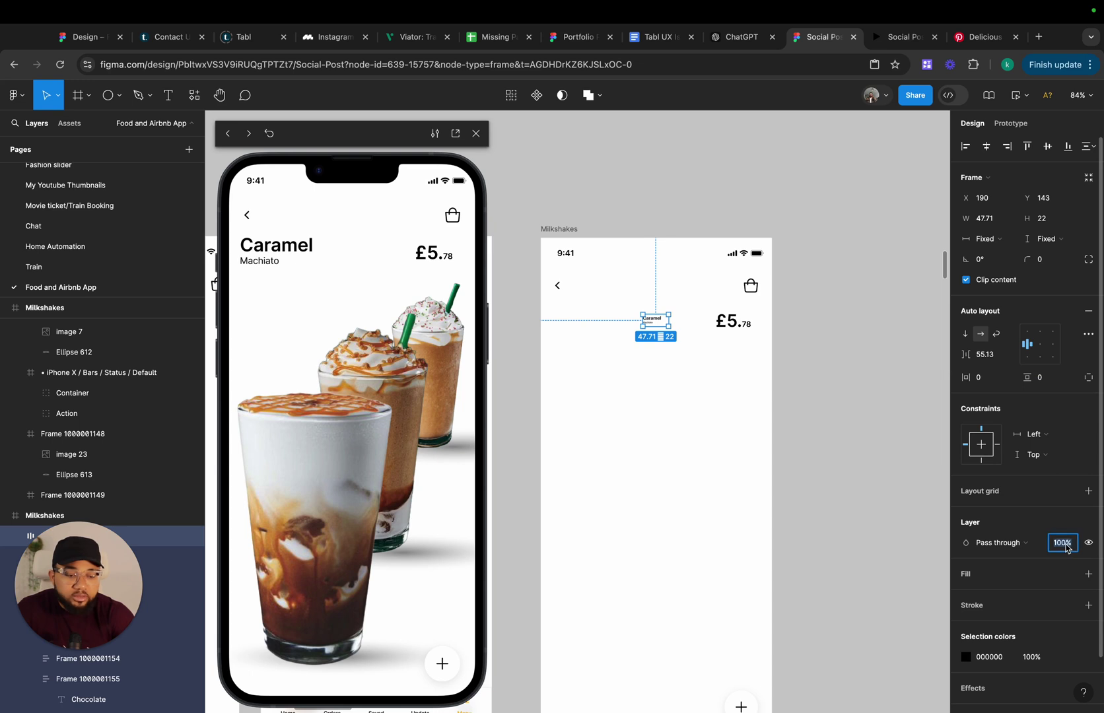
key(Return)
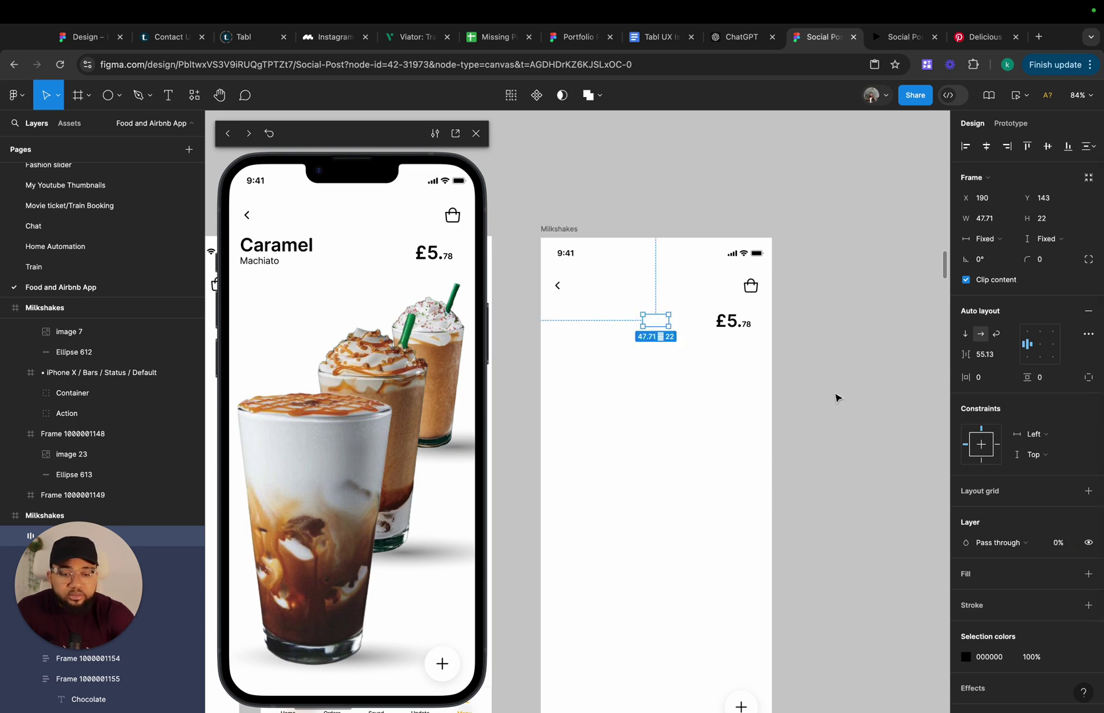
click(835, 398)
Replay the title animation in the preview by opening the first Milkshake card from the Menu screen
scroll(607, 236, left, 4)
scroll(608, 236, down, 1)
scroll(606, 235, up, 1)
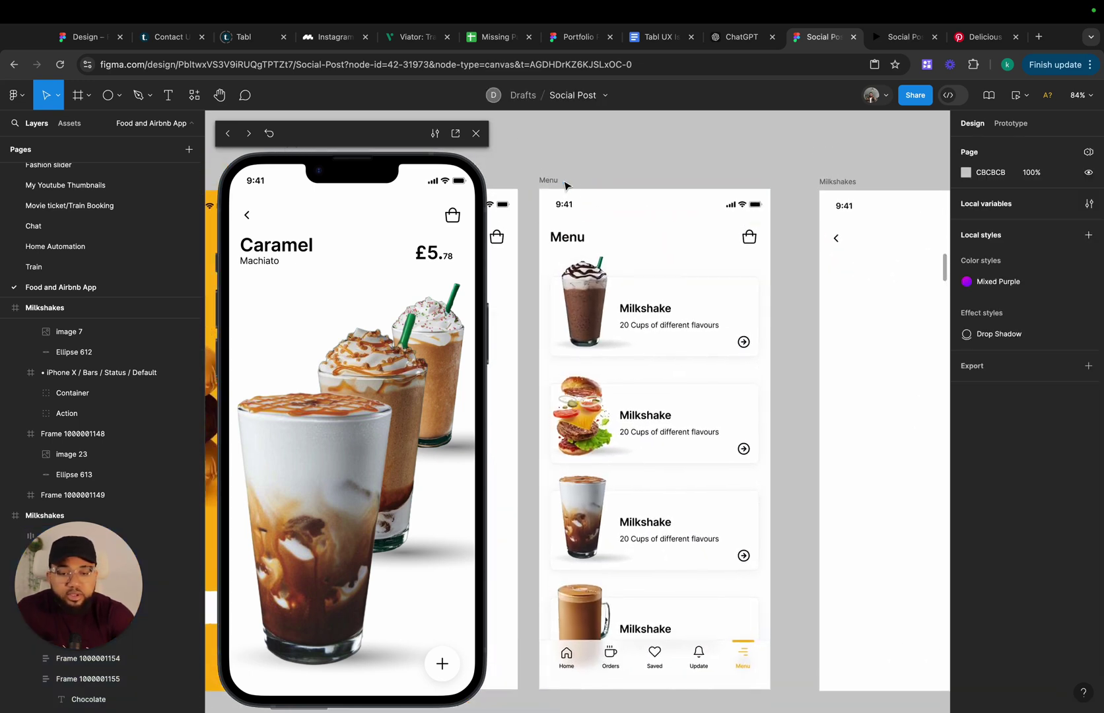
click(552, 180)
click(371, 288)
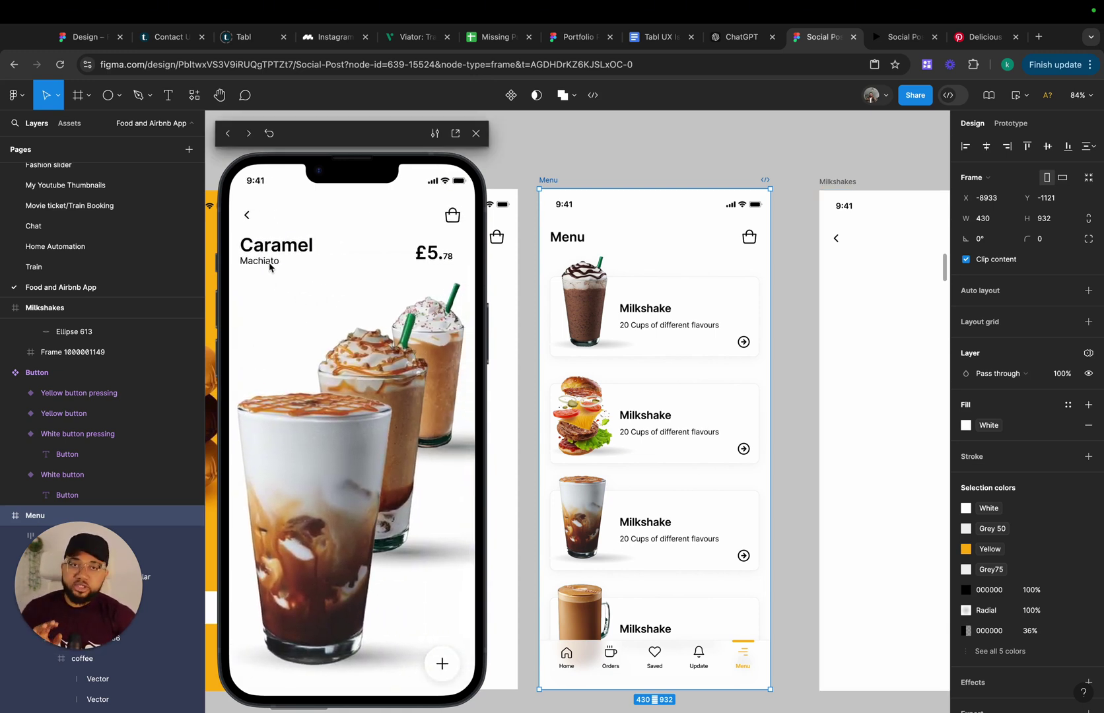
Close the gaps in the screen row by moving the blank and filled Milkshakes screens closer to the Menu screen
scroll(545, 370, down, 5)
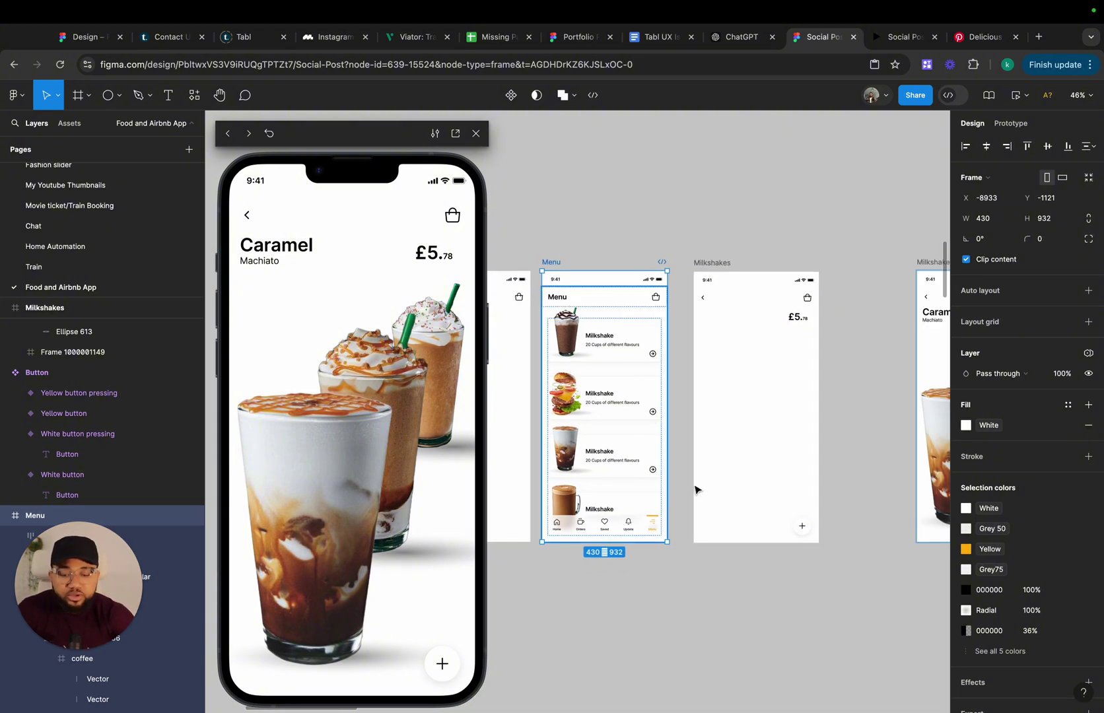
scroll(680, 462, right, 3)
scroll(714, 519, up, 1)
drag(739, 309, 644, 310)
scroll(656, 311, left, 3)
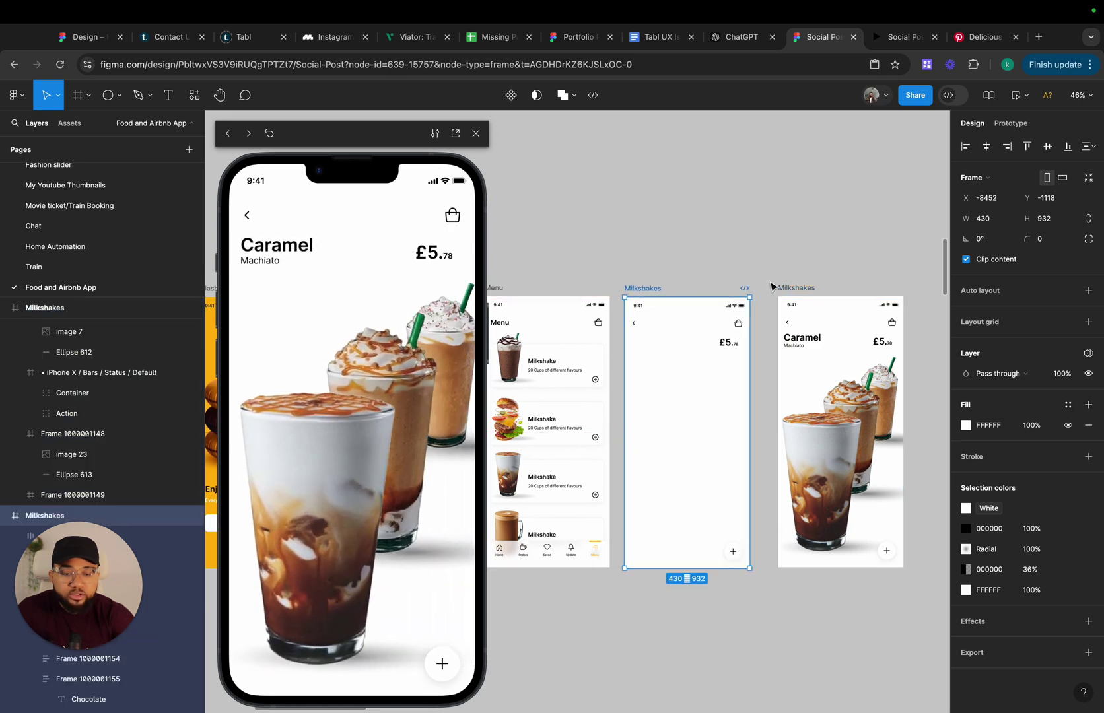
drag(803, 288, 782, 291)
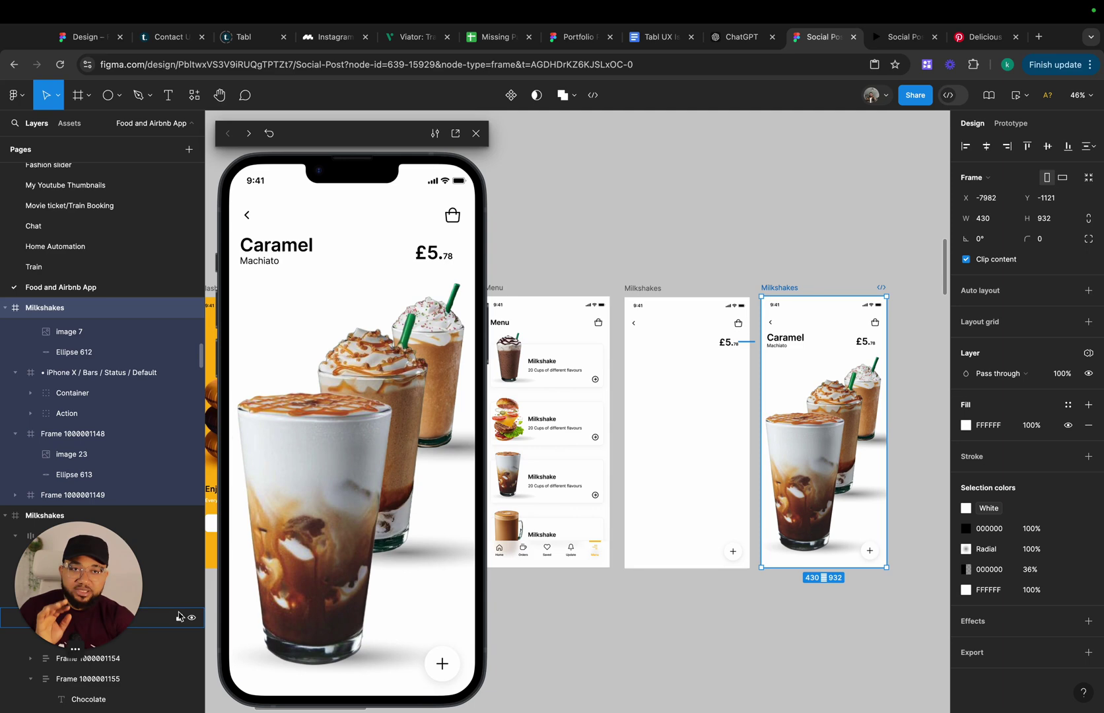
Review the on-drag Smart animate interaction linking the chocolate-chip drink to the filled Milkshakes screen and try it in the preview
scroll(739, 526, down, 1)
scroll(739, 525, right, 6)
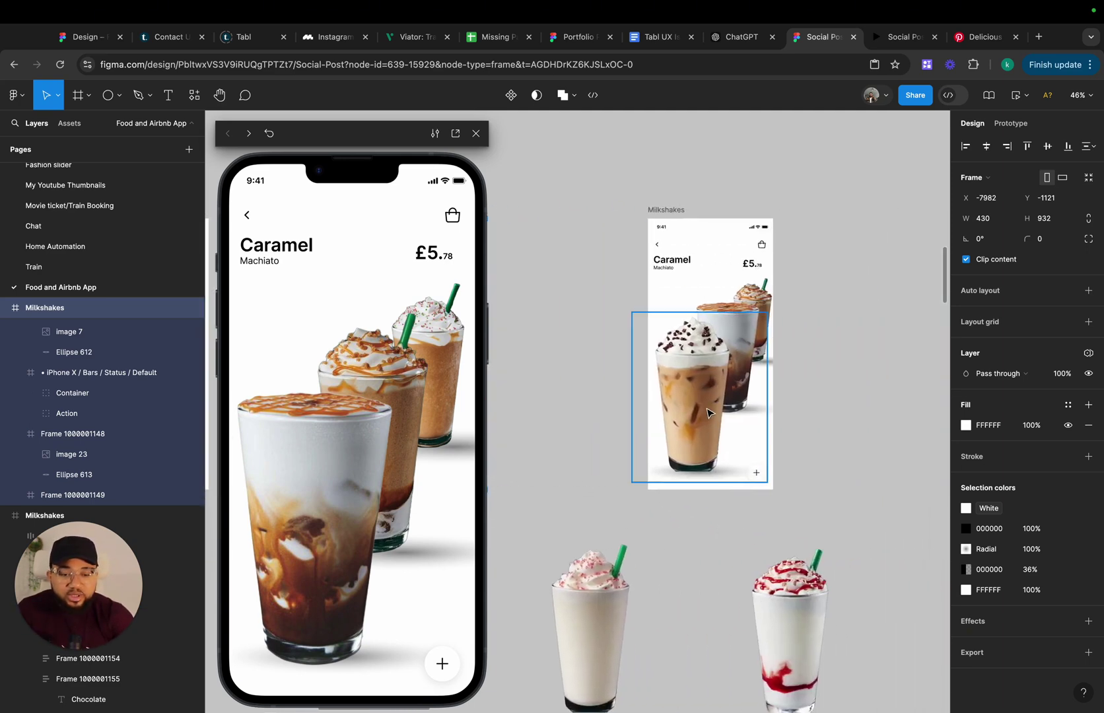
click(707, 413)
click(1005, 125)
scroll(707, 342, left, 5)
scroll(706, 341, left, 1)
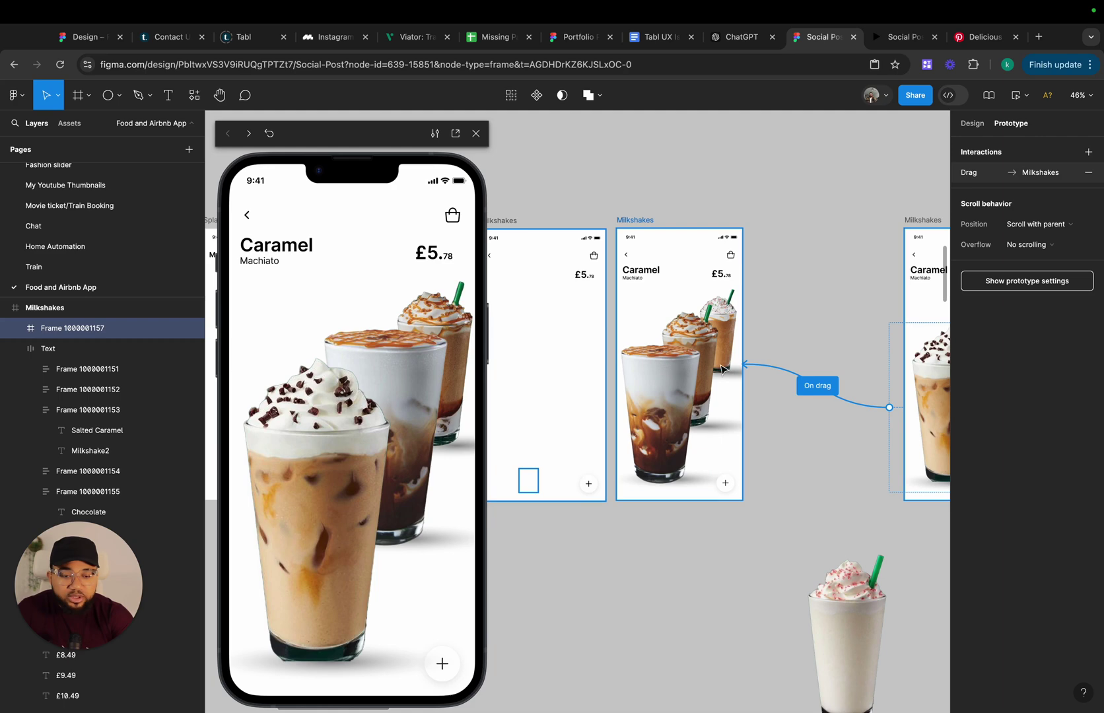
click(748, 385)
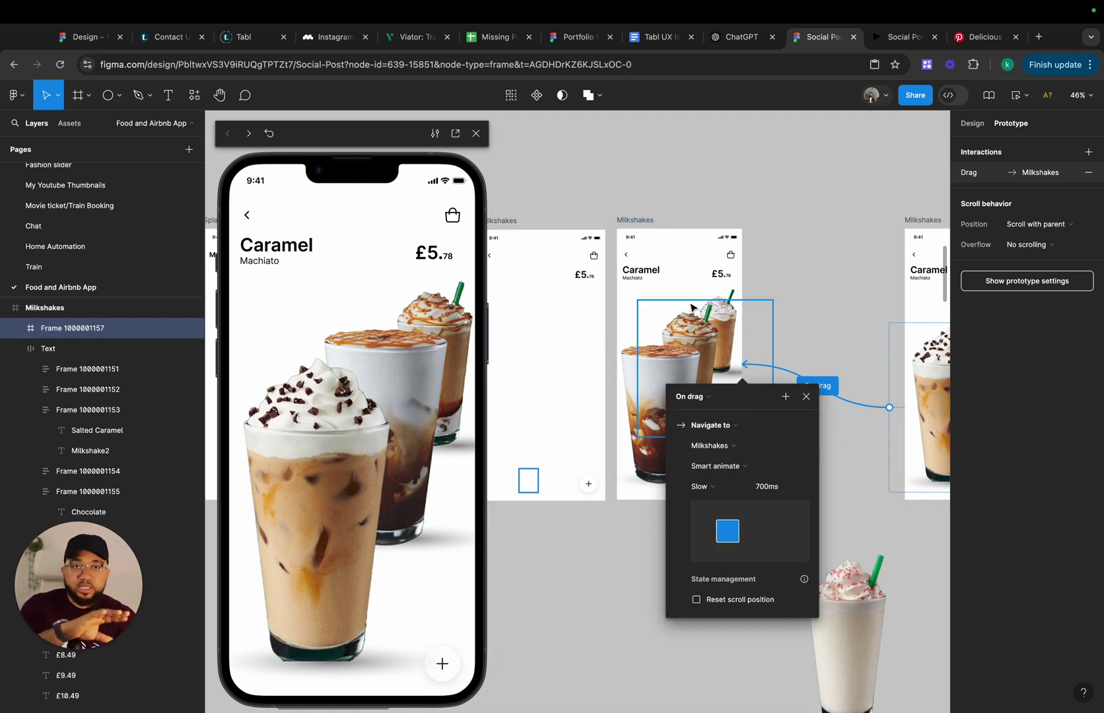
click(806, 396)
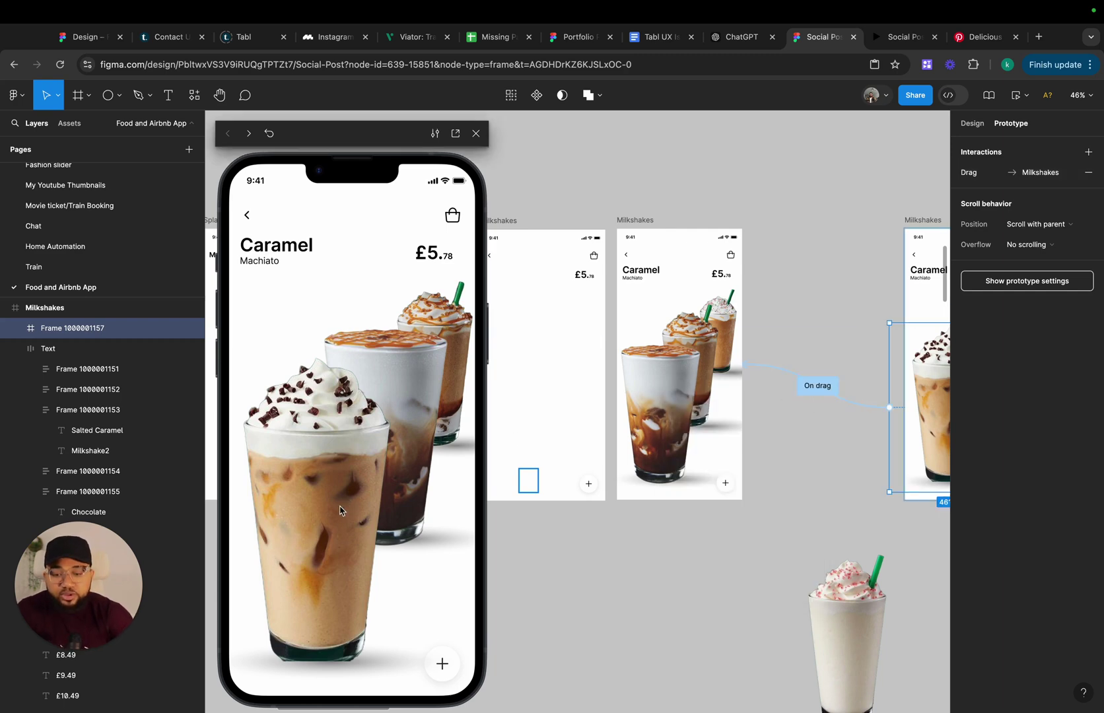
click(330, 480)
drag(329, 480, 355, 453)
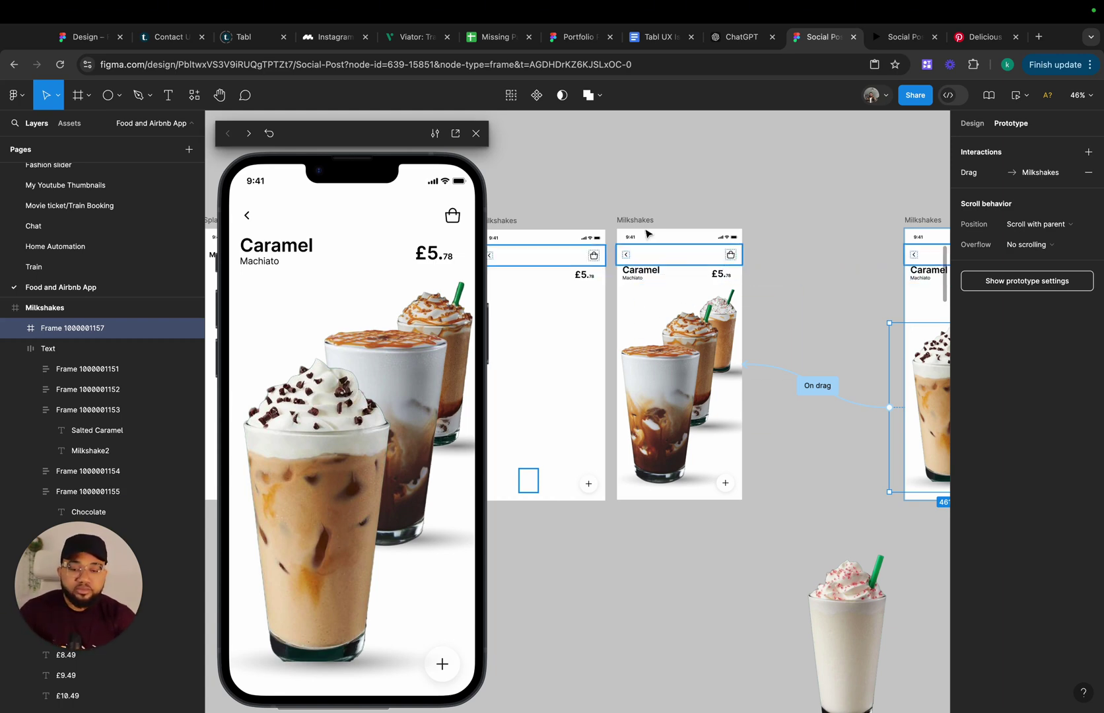
Close the preview and move the chocolate-chip Milkshakes screen closer to the filled one, at X -7440
click(476, 133)
scroll(482, 158, right, 5)
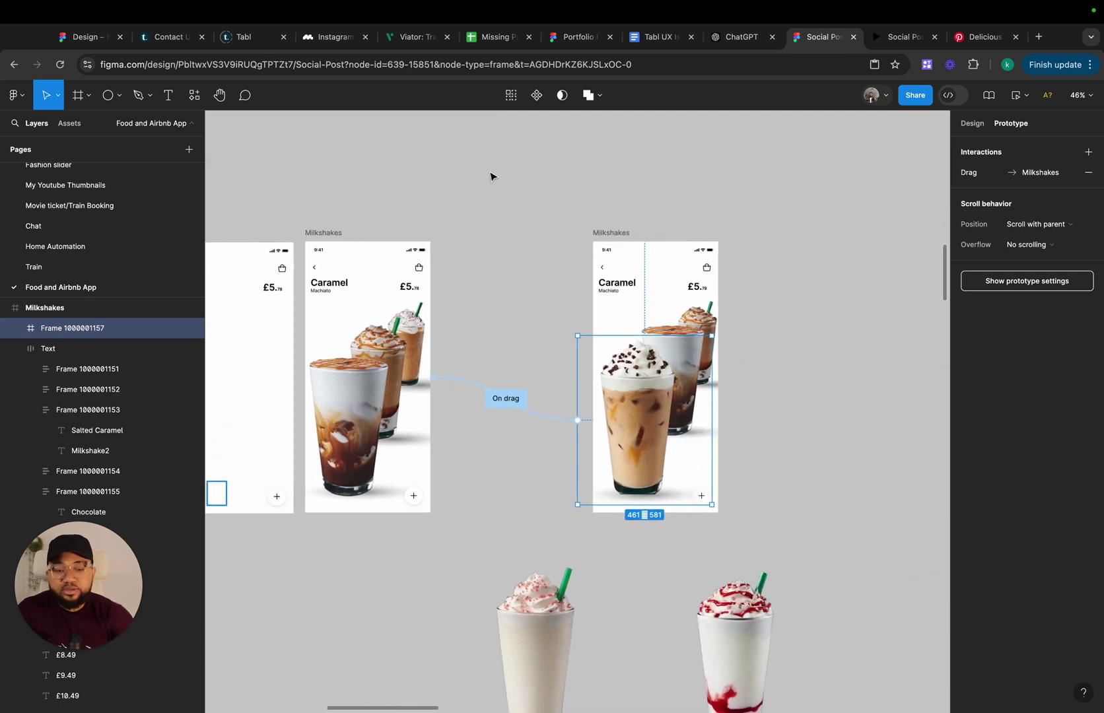
drag(619, 238, 498, 235)
click(965, 126)
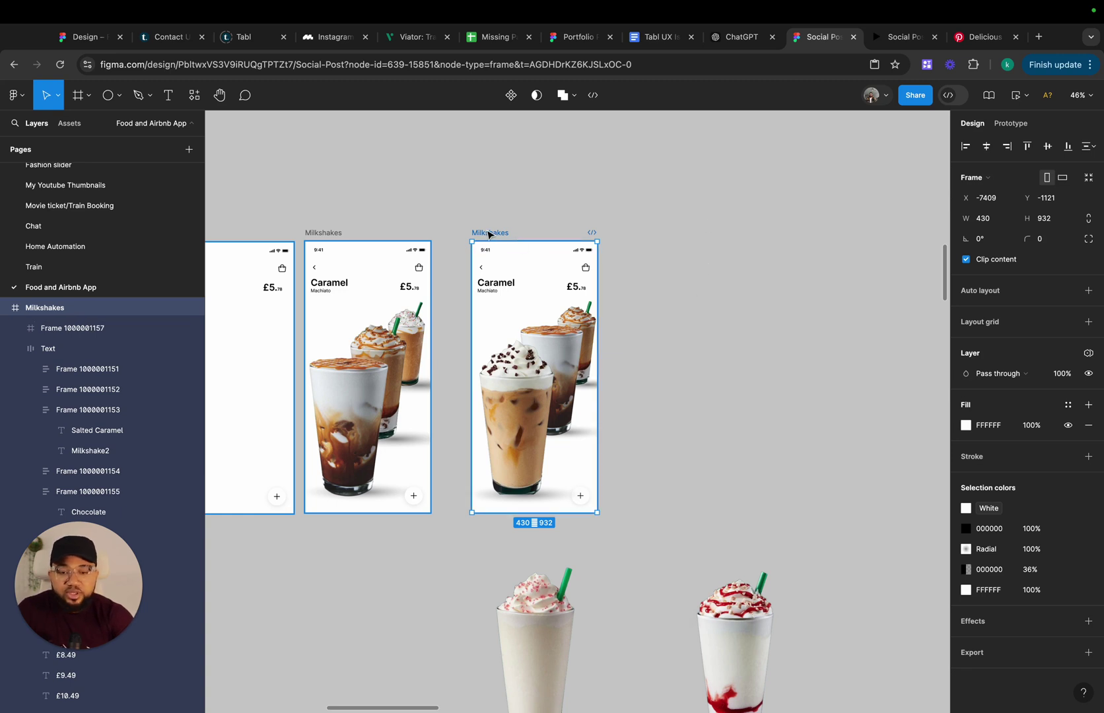
drag(489, 234, 480, 234)
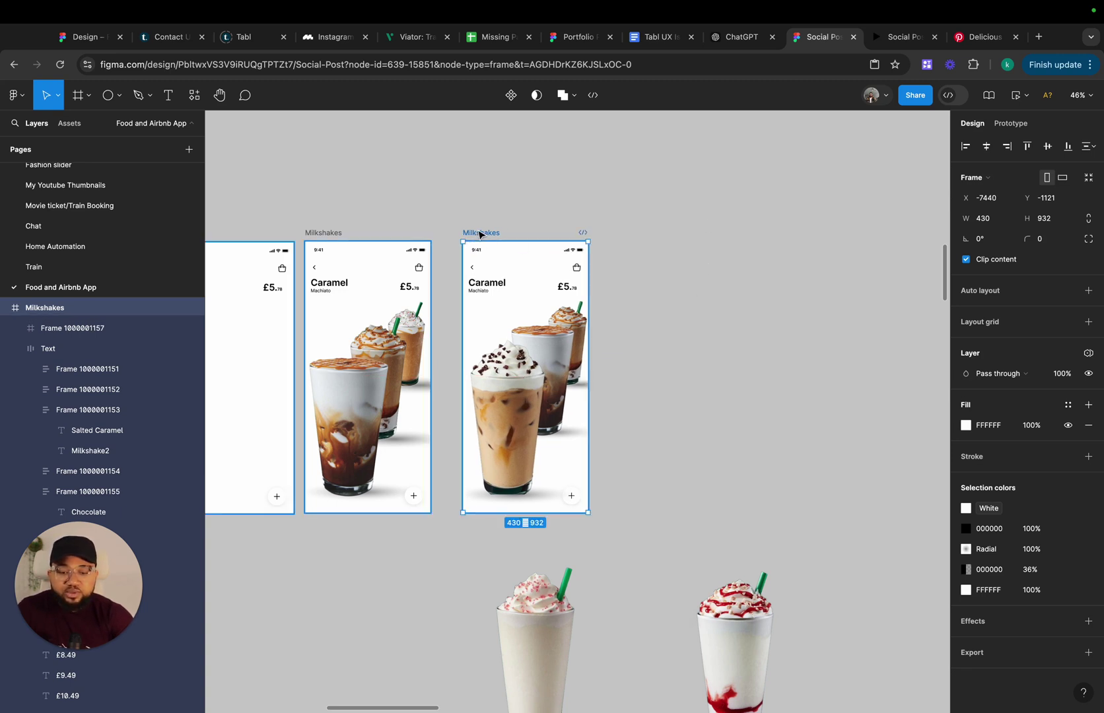
Duplicate the chocolate-chip Milkshakes screen into free space and scale the copy's three drinks down to about 443 × 518
key(super+d)
drag(623, 234, 674, 236)
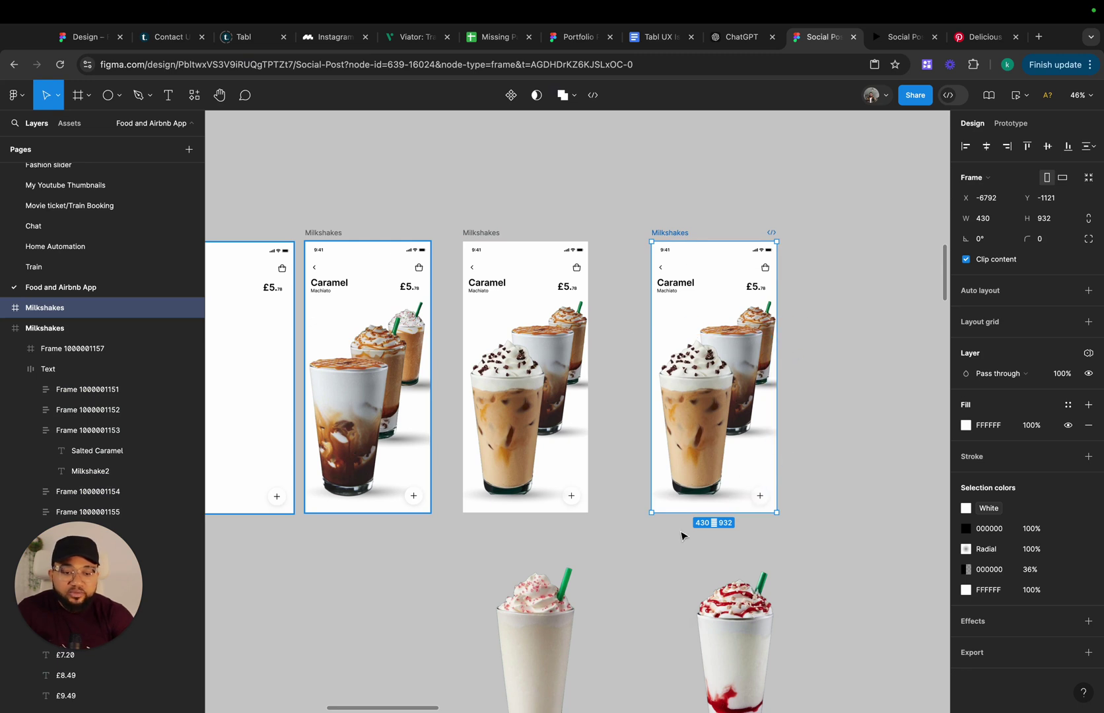
drag(671, 528, 750, 357)
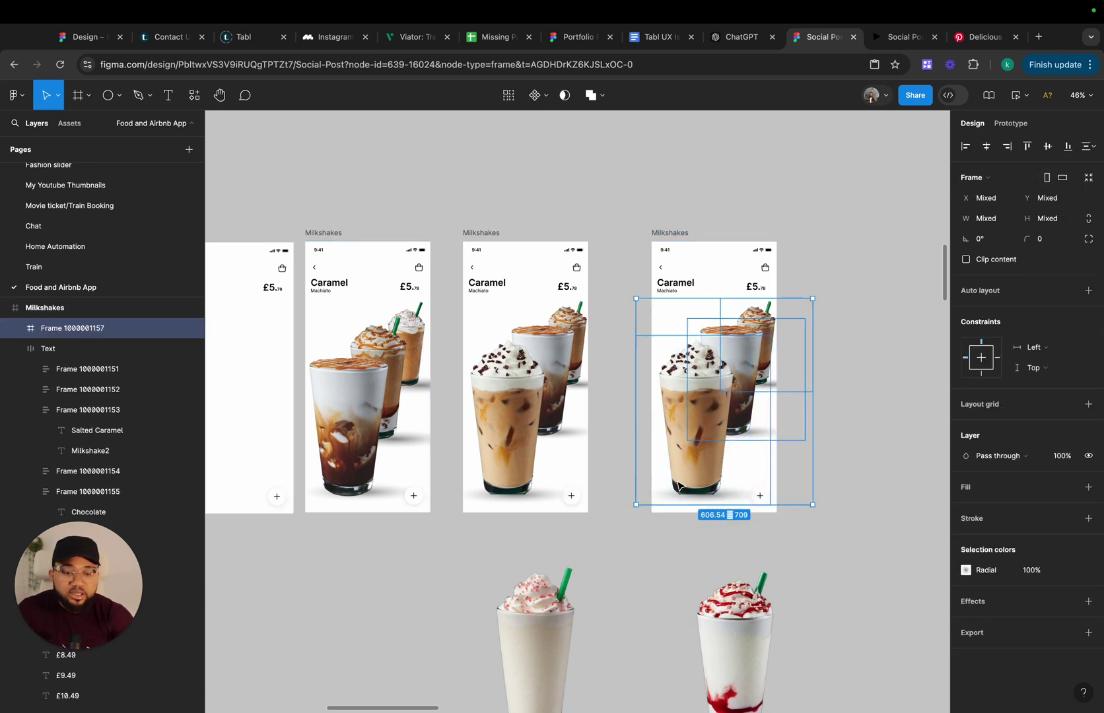
key(k)
drag(673, 506, 689, 457)
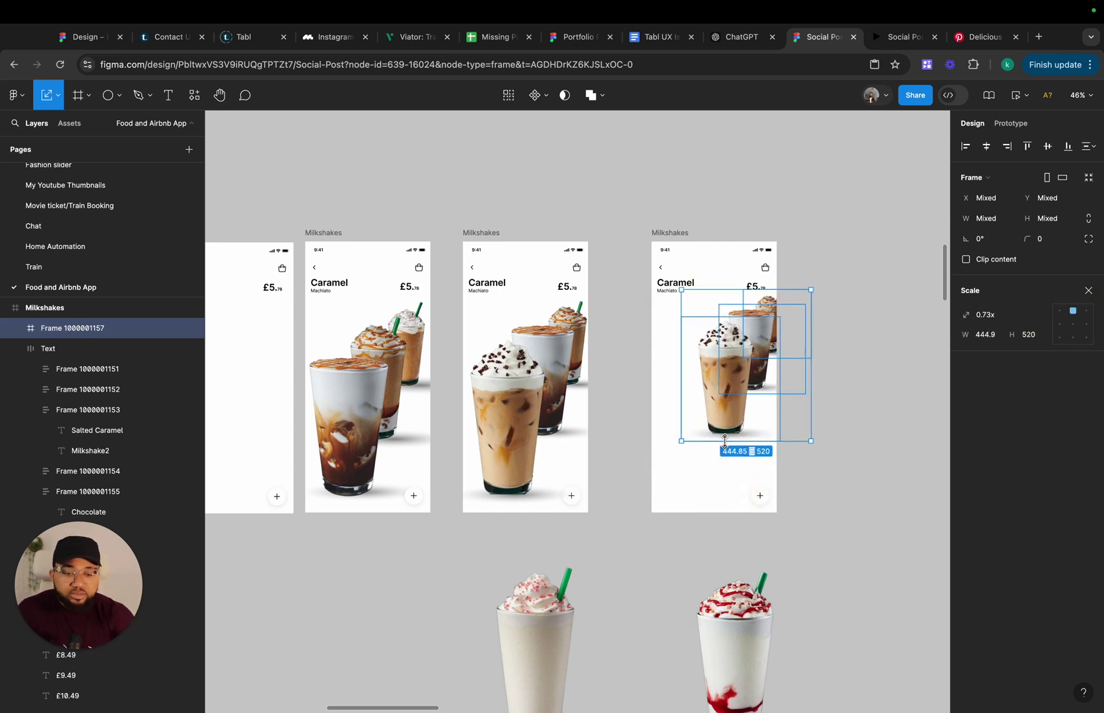
drag(725, 442, 724, 441)
key(v)
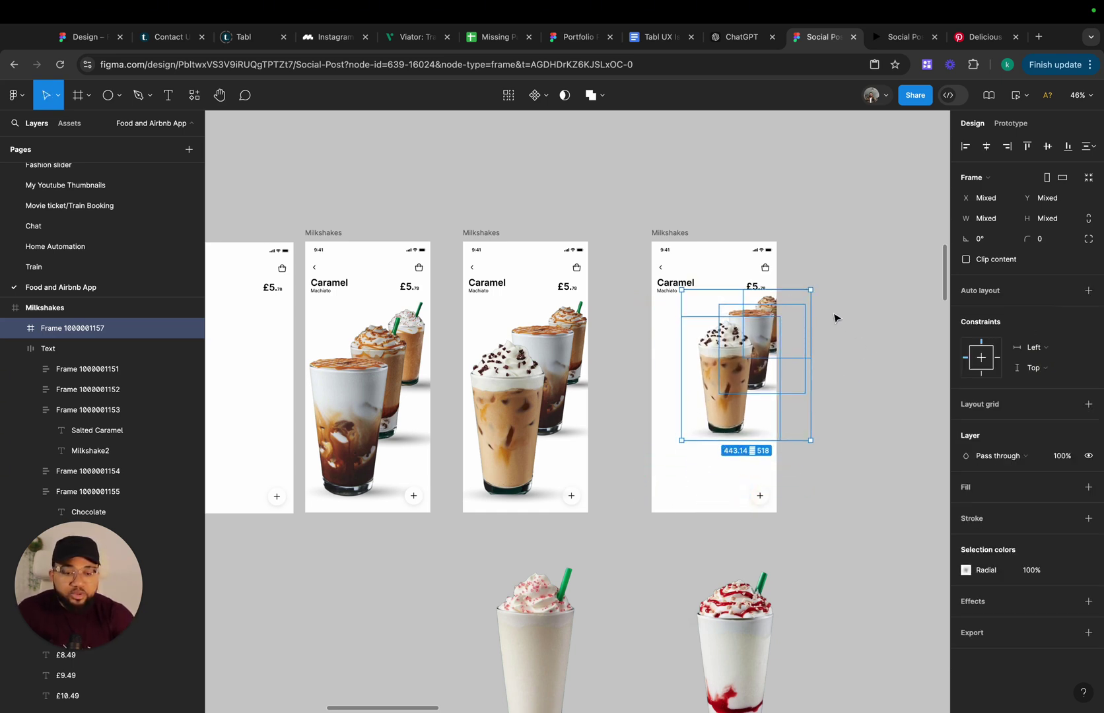
Move the rearmost small drink out of the duplicated screen to X 594, Y 159
click(823, 280)
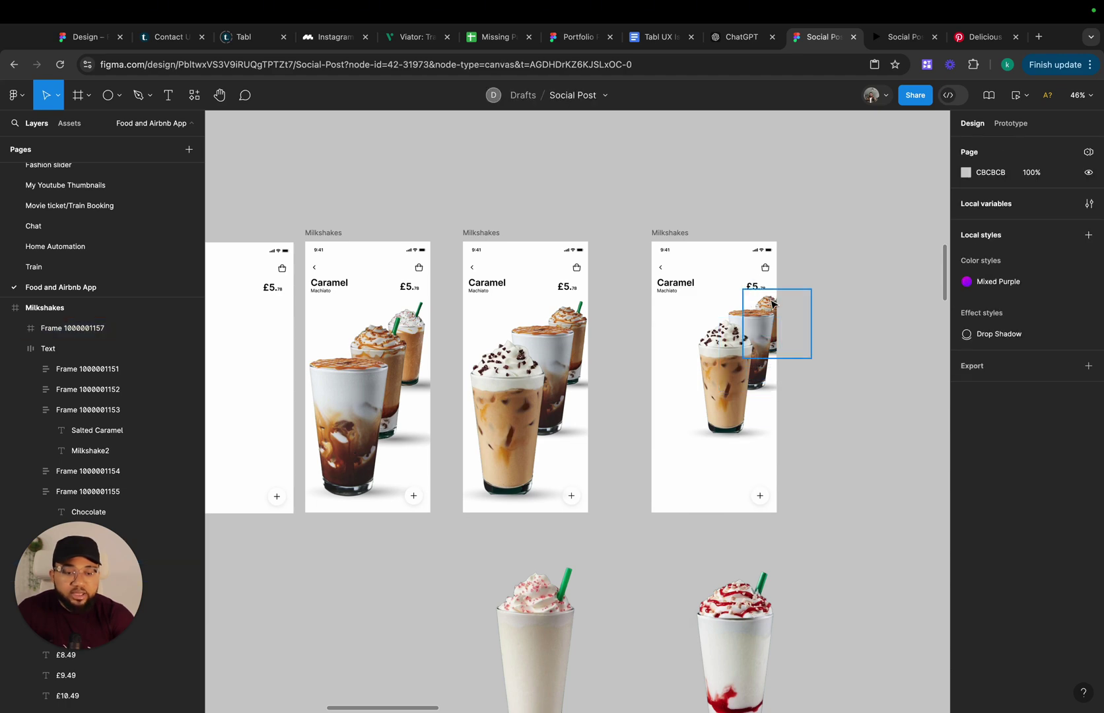
click(803, 314)
drag(803, 315, 885, 312)
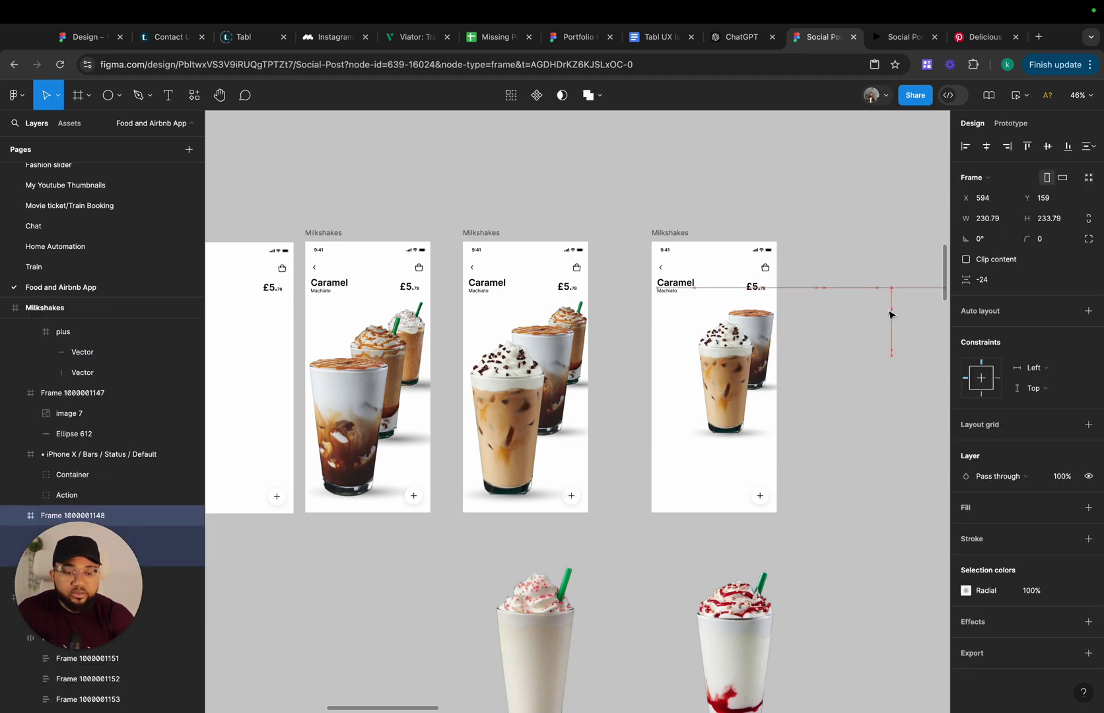
Move the pink-sprinkle milkshake image nearer the screens and place copies of the shadow ellipse under it and the strawberry milkshake
scroll(466, 624, down, 4)
scroll(485, 614, up, 2)
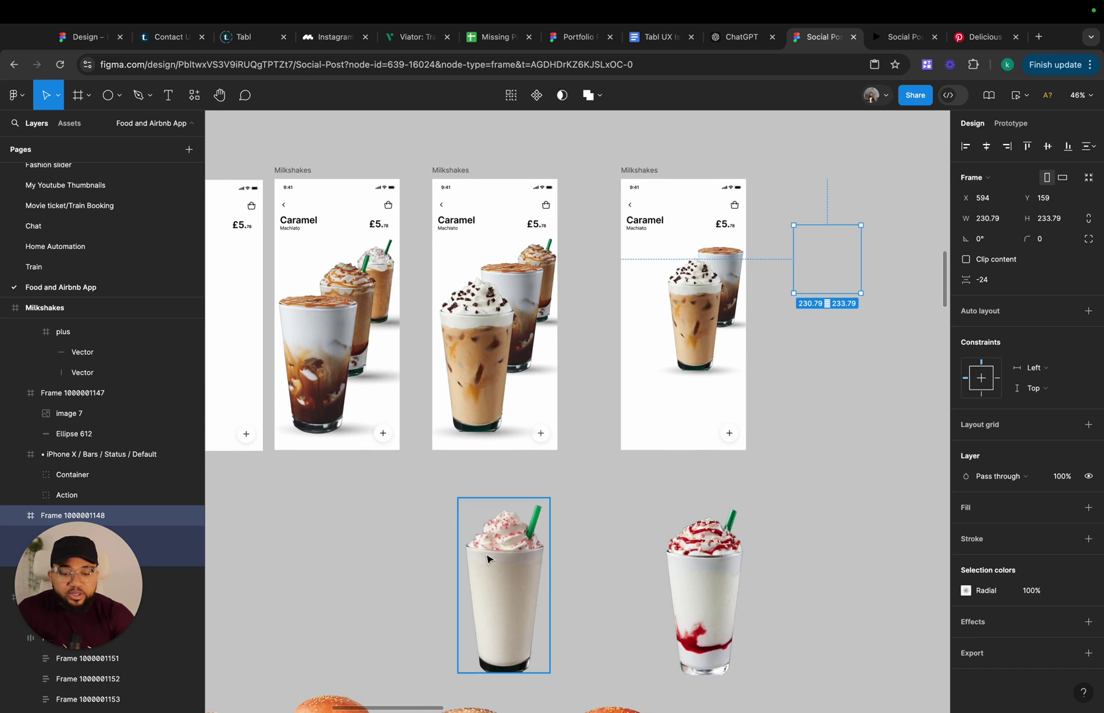
click(503, 607)
drag(504, 607, 555, 557)
scroll(555, 556, down, 1)
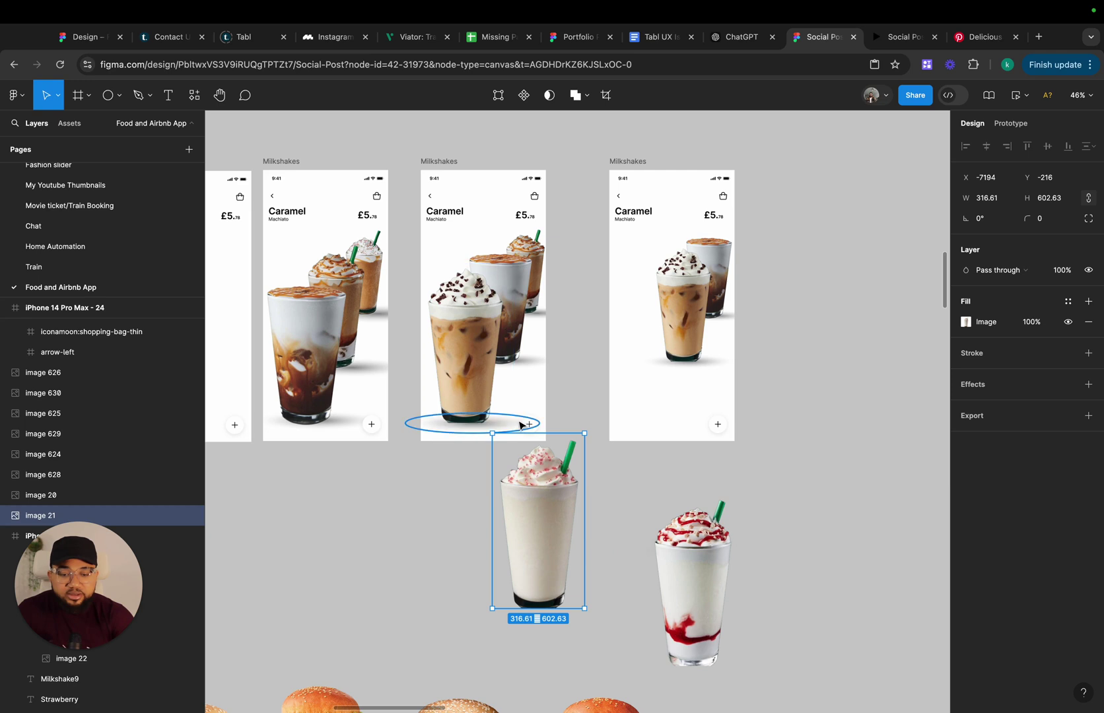
click(521, 423)
key(ctrl+d)
drag(521, 423, 732, 672)
key(ctrl+d)
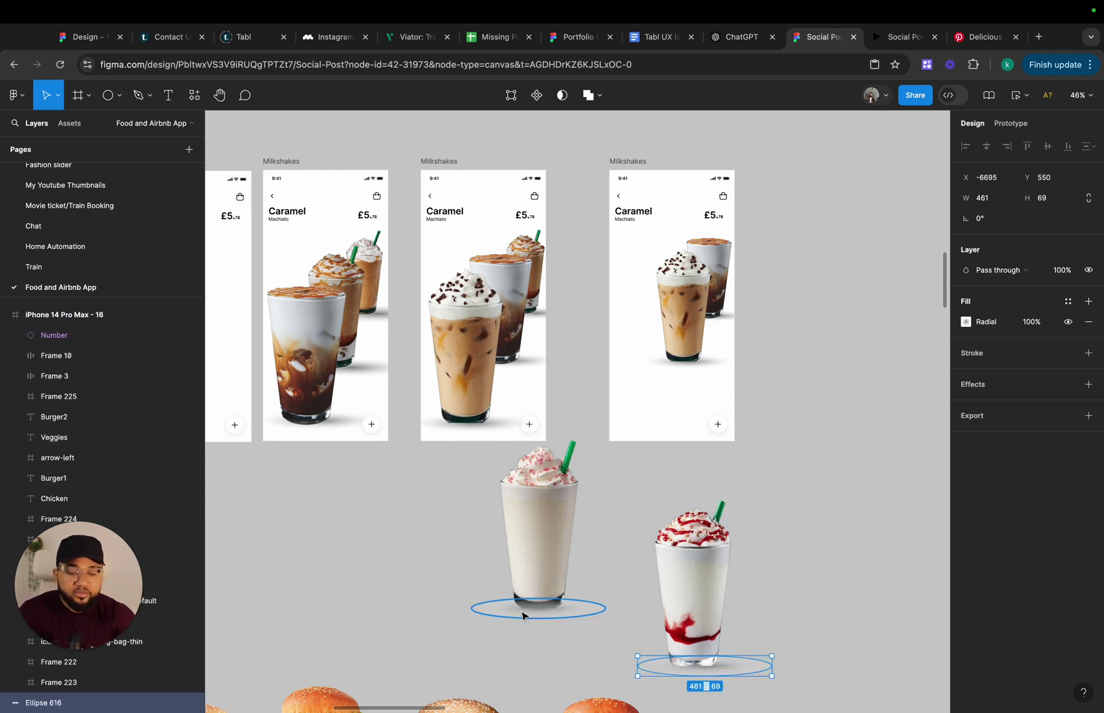
click(527, 614)
click(442, 552)
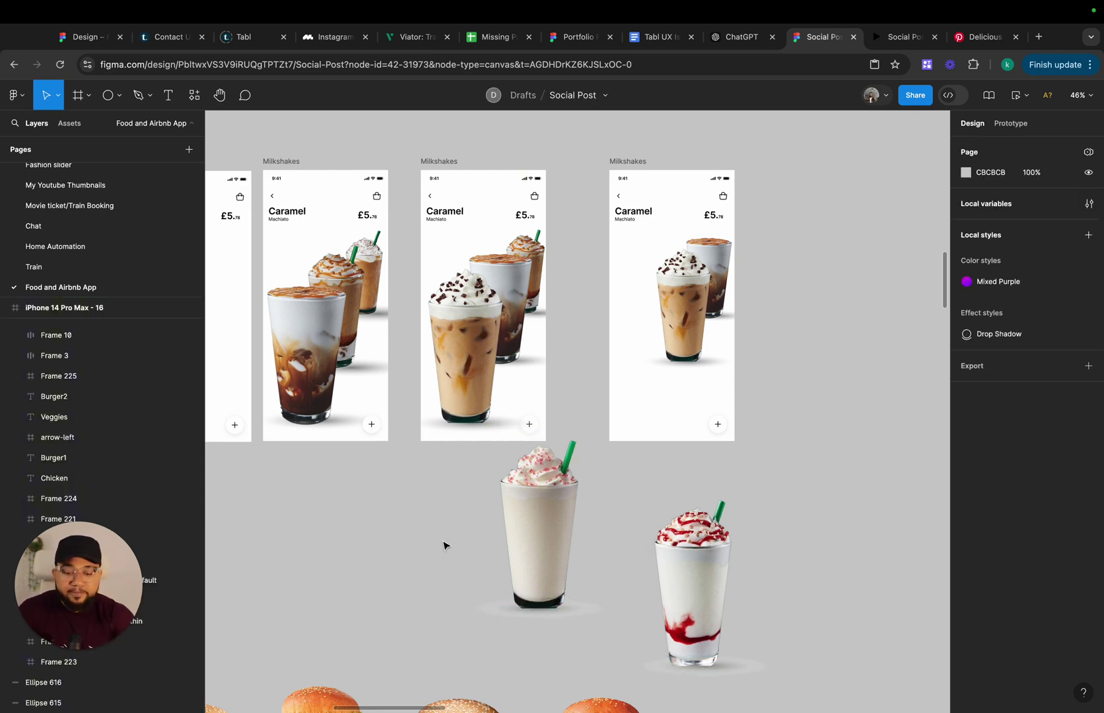
Frame the pink-sprinkle milkshake together with its shadow, and frame the strawberry milkshake together with its shadow
drag(497, 494, 616, 663)
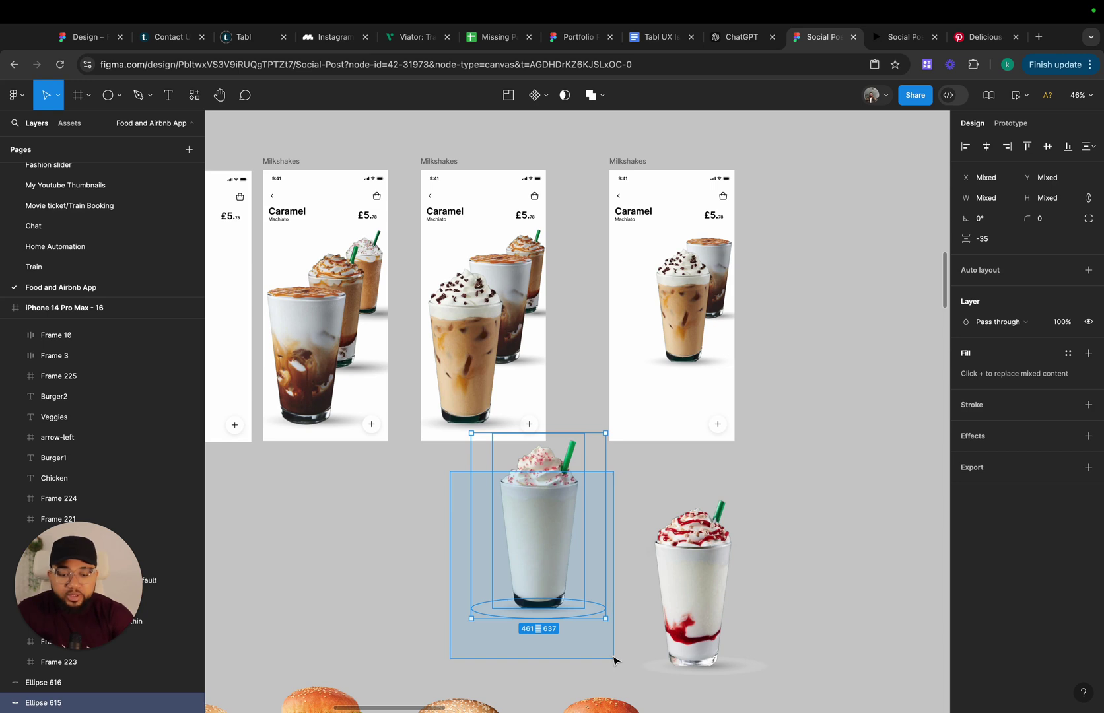
right_click(548, 568)
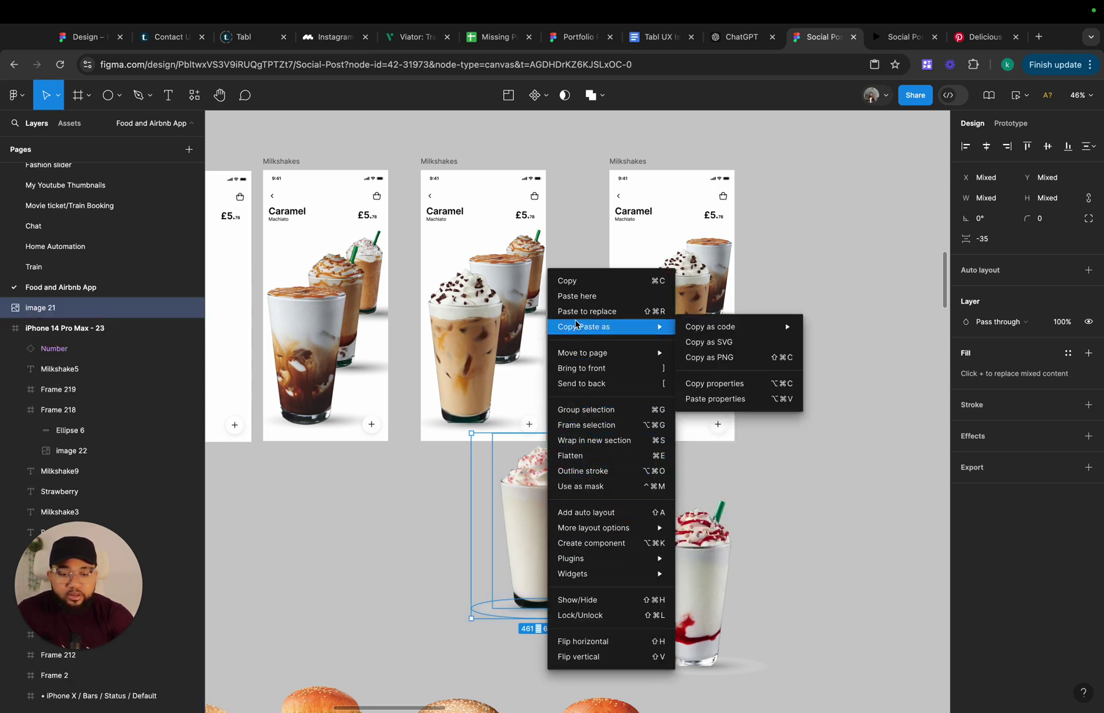
click(589, 428)
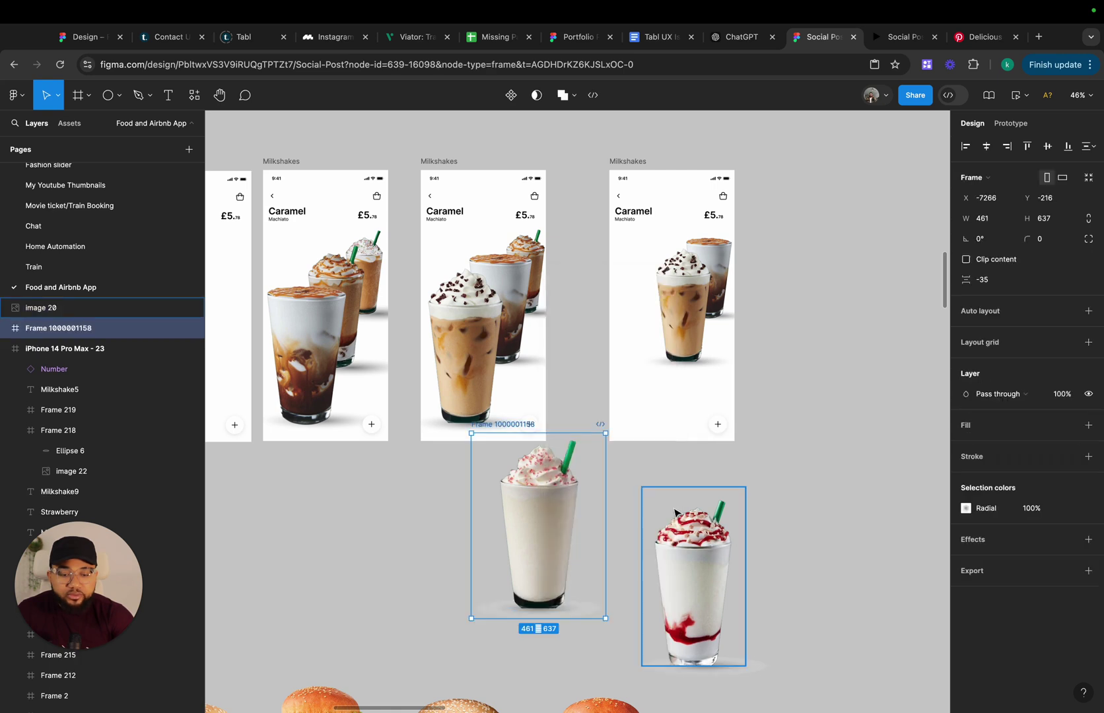
click(649, 474)
drag(641, 471, 672, 596)
click(817, 682)
right_click(672, 595)
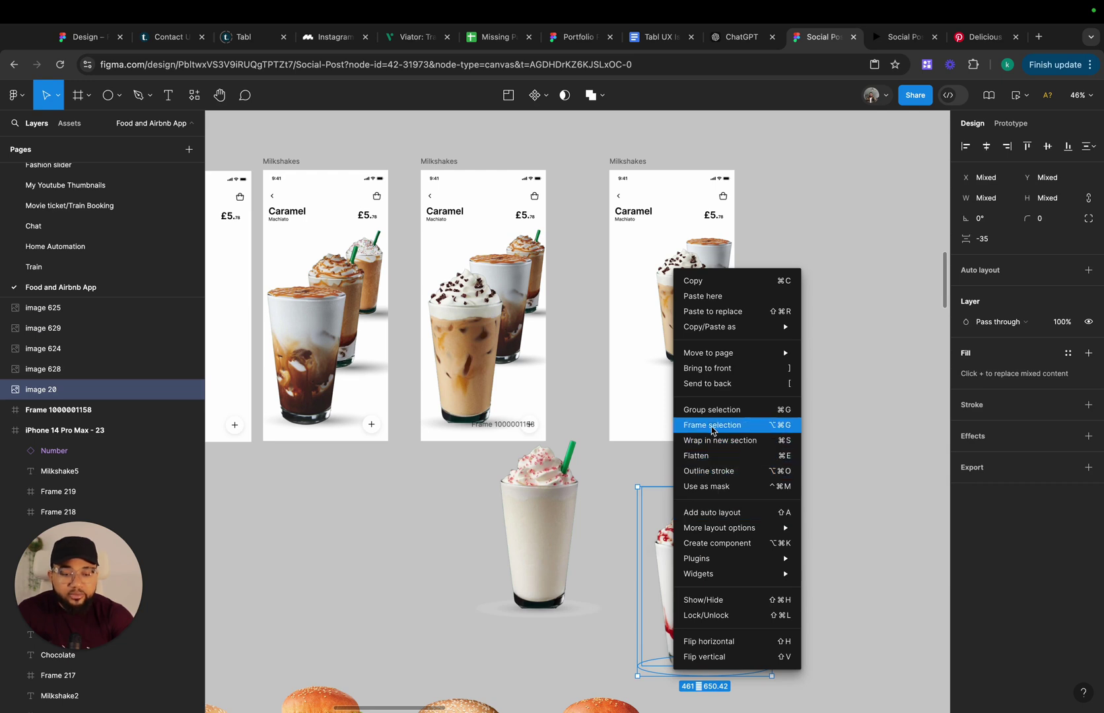
click(713, 425)
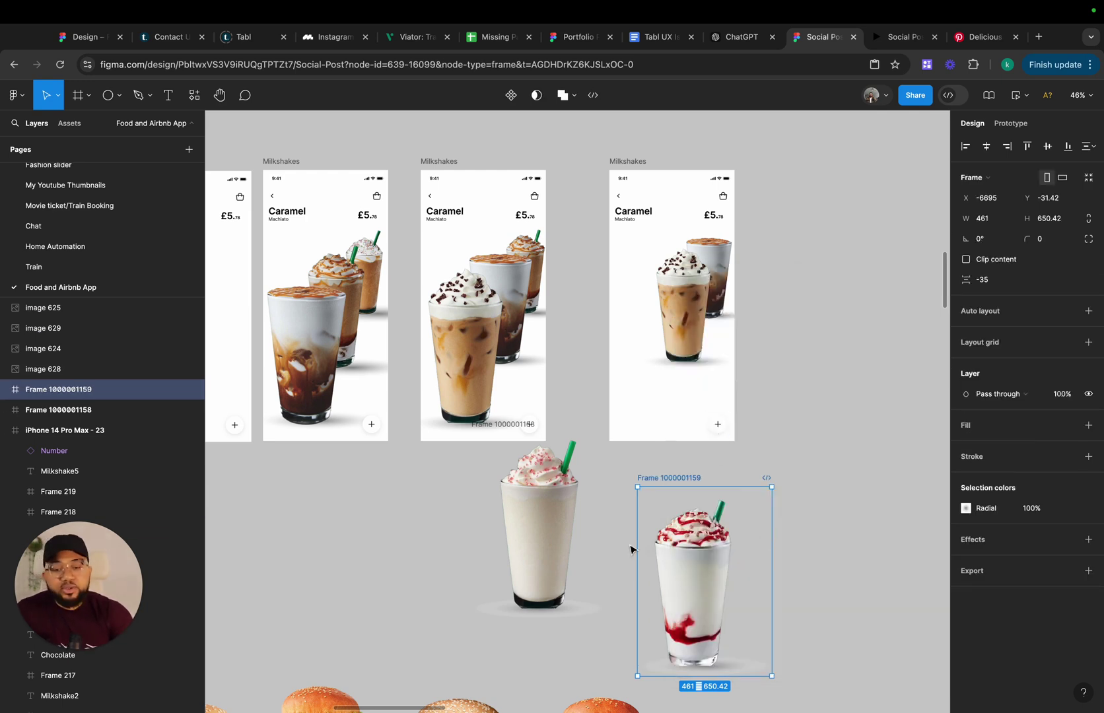
Move the framed pink-sprinkle milkshake down to Y -84, clear of the chocolate-chip Milkshakes screen
click(512, 432)
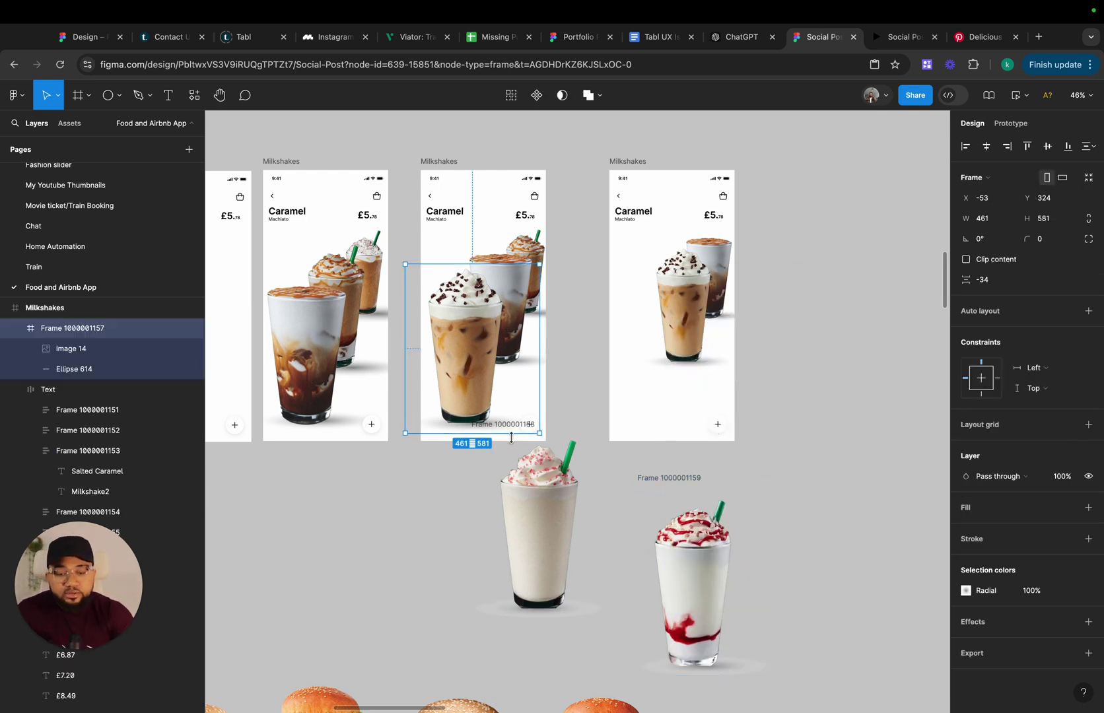
click(528, 492)
drag(528, 492, 574, 513)
key(super+z)
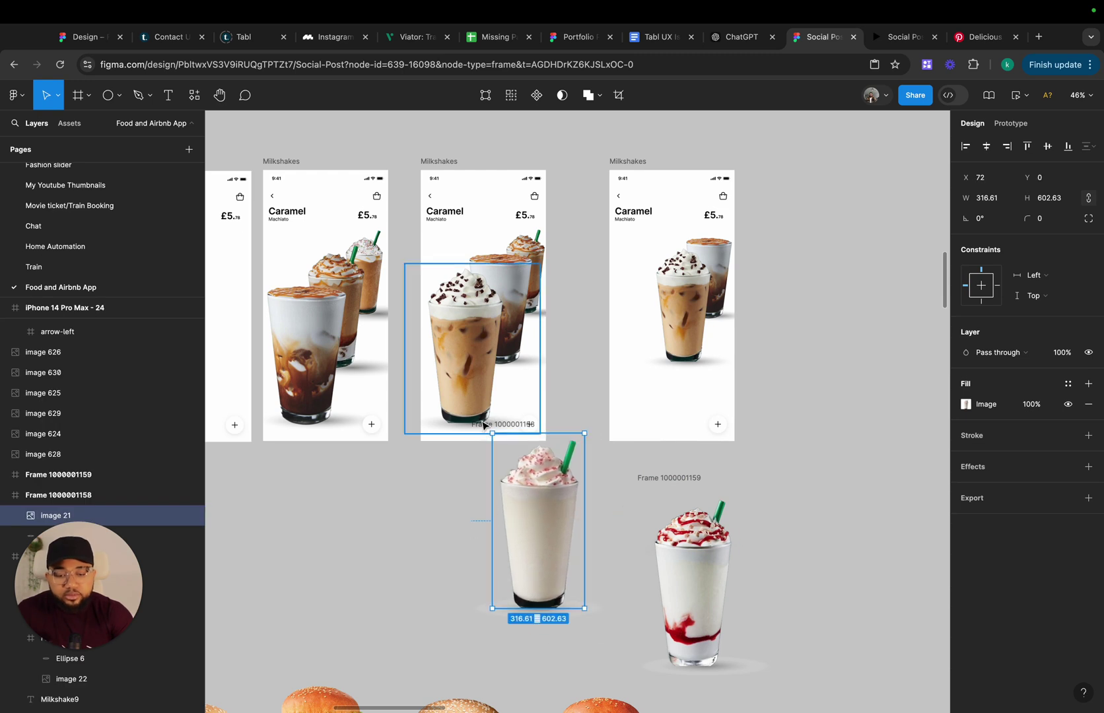
drag(449, 161, 450, 134)
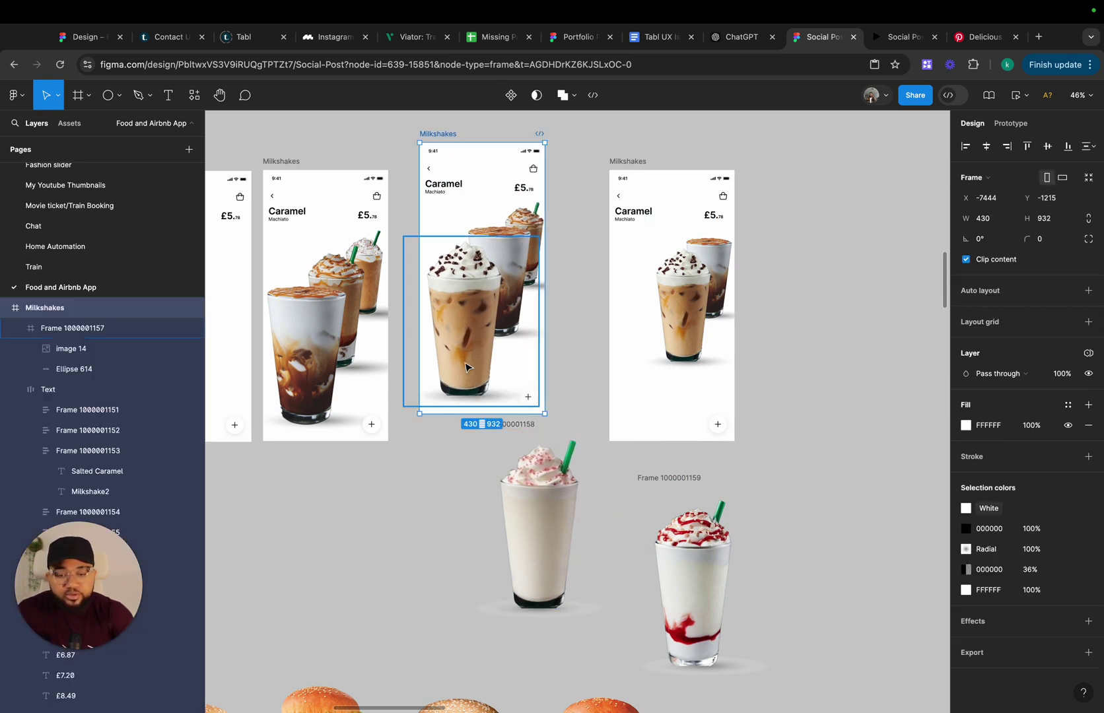
click(552, 425)
drag(530, 429, 542, 469)
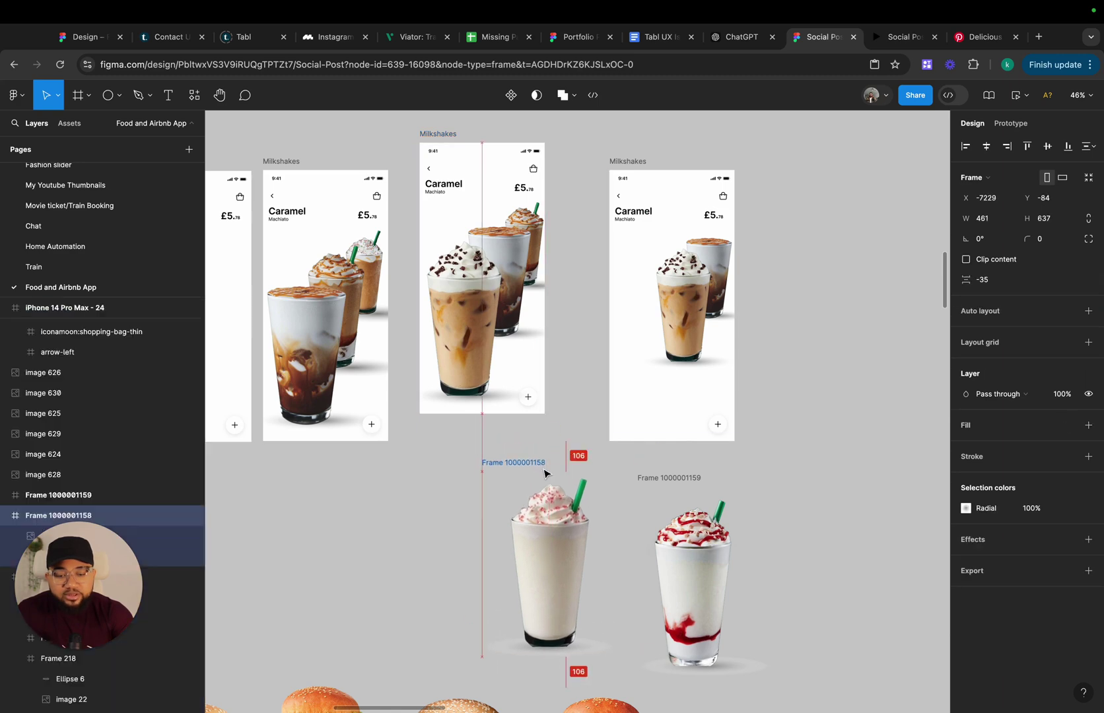
click(435, 190)
Select the six burger images below the milkshakes and move them out of the way
scroll(434, 195, down, 5)
scroll(412, 226, down, 5)
scroll(412, 227, up, 1)
scroll(412, 227, left, 1)
drag(413, 289, 534, 388)
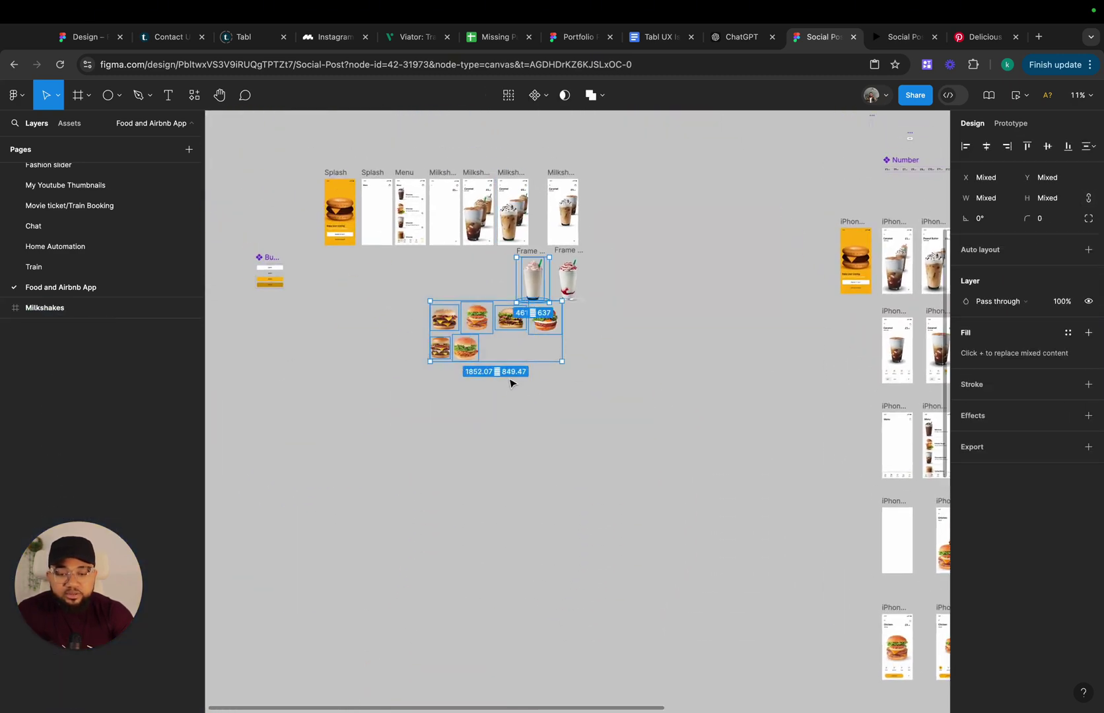
click(395, 318)
Place the framed pink-sprinkle milkshake on the duplicated Milkshakes screen as the large front drink
scroll(449, 397, up, 5)
click(467, 503)
drag(467, 503, 547, 435)
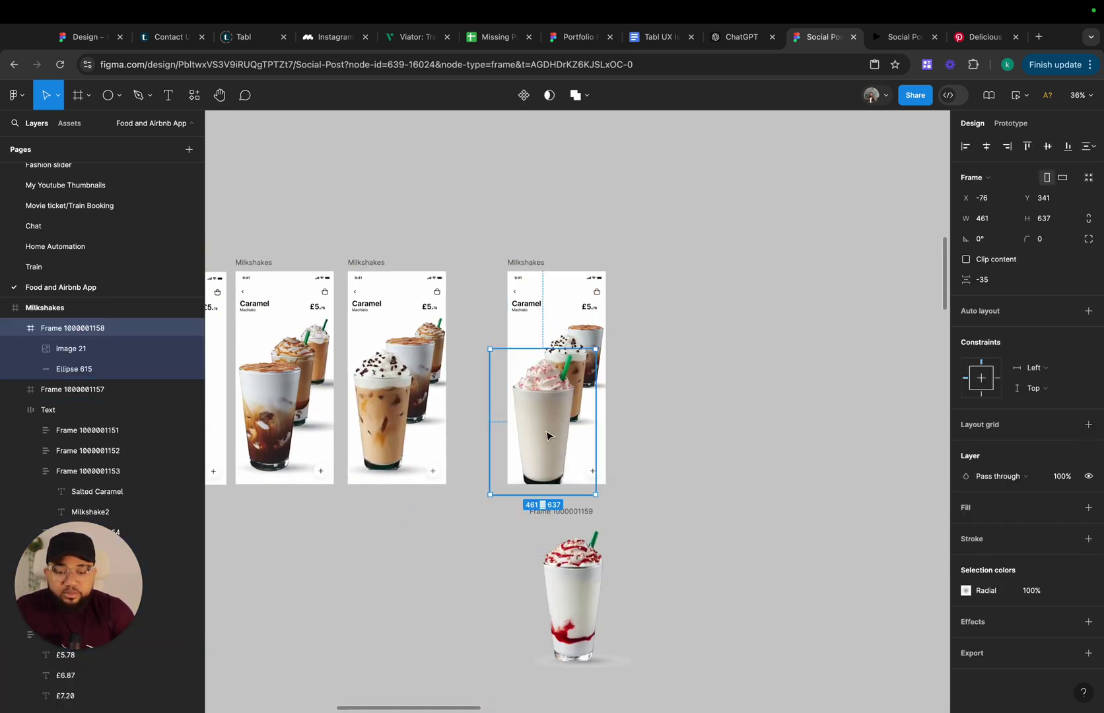
scroll(626, 438, up, 3)
click(656, 434)
scroll(540, 227, down, 2)
Duplicate the pink-sprinkle Milkshakes screen and scale the copy's three drinks down to about 426 × 489
click(520, 238)
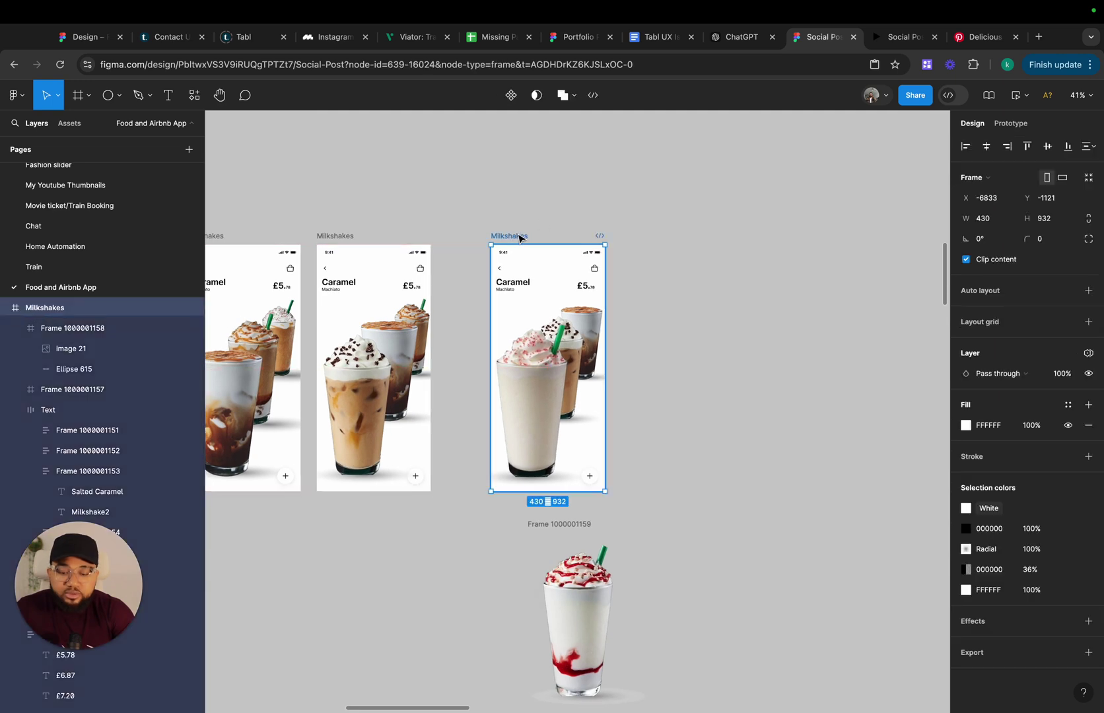
key(super+d)
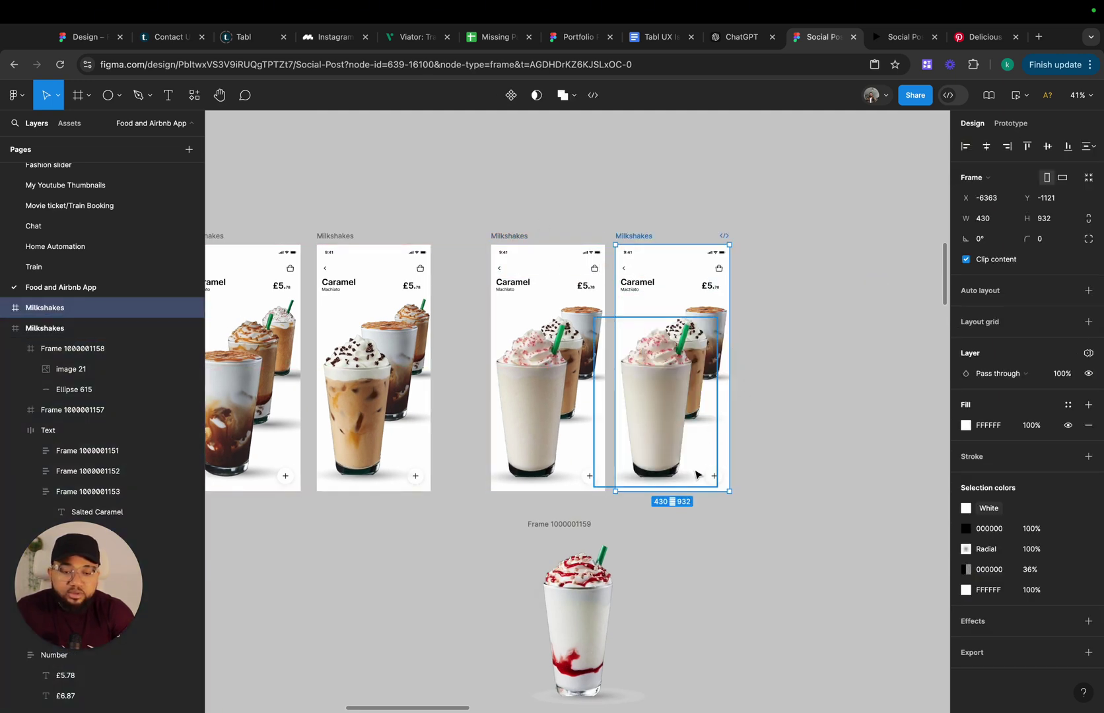
drag(682, 520, 686, 352)
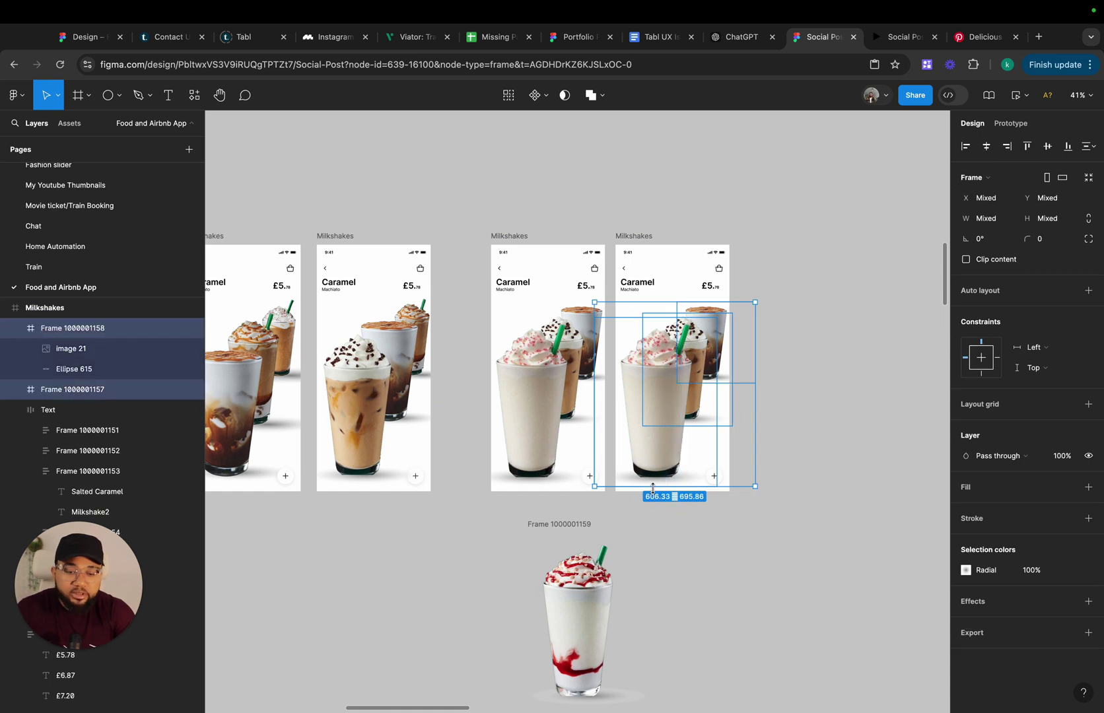
key(k)
drag(652, 489, 658, 433)
drag(666, 381, 688, 379)
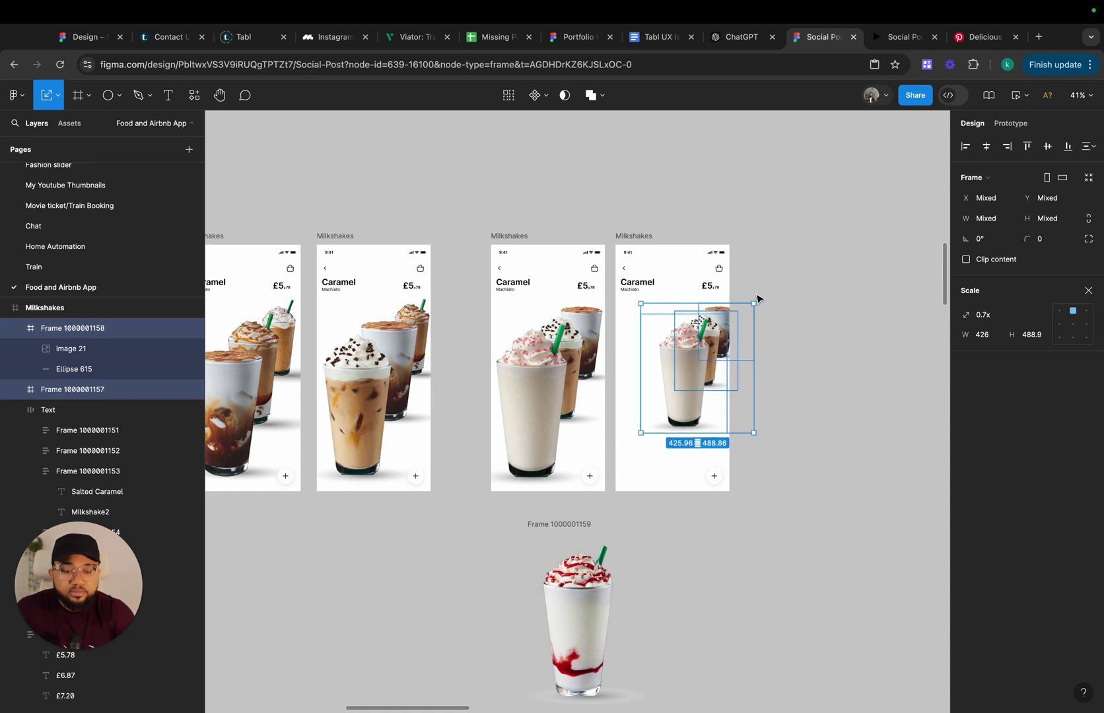
Move the rearmost caramel drink off the new Milkshakes screen, leaving the pink-sprinkle and chocolate-chip drinks
click(757, 299)
click(730, 306)
drag(746, 313, 794, 319)
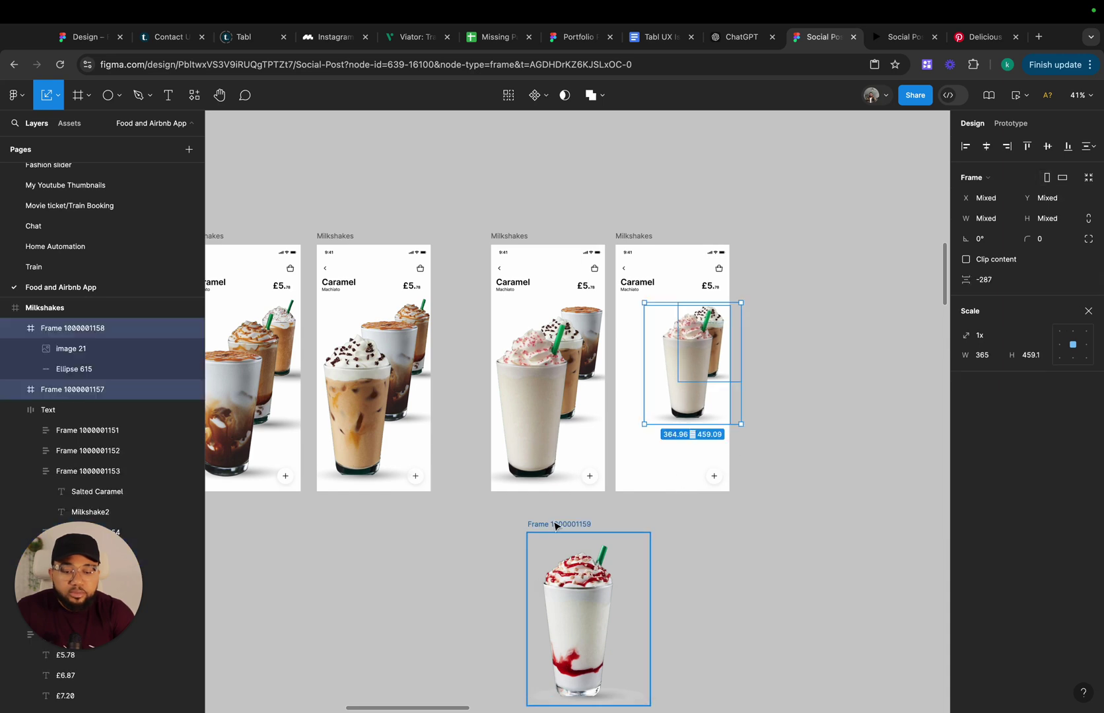
Place the framed strawberry milkshake as the front drink of the newest Milkshakes screen at X -40, Y 266
drag(556, 523, 653, 345)
click(653, 537)
click(659, 448)
drag(660, 441, 660, 448)
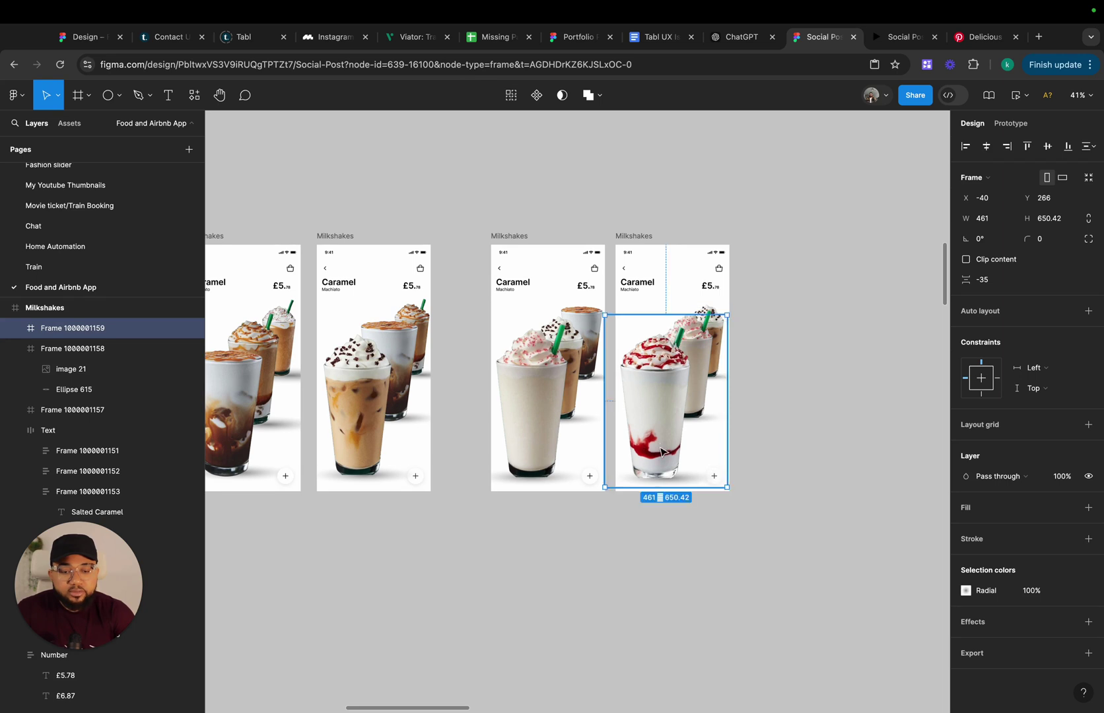
Copy the large pink-sprinkle milkshake and paste it into the Milkshakes screen that shows the chocolate-chip drink in front
scroll(654, 475, left, 3)
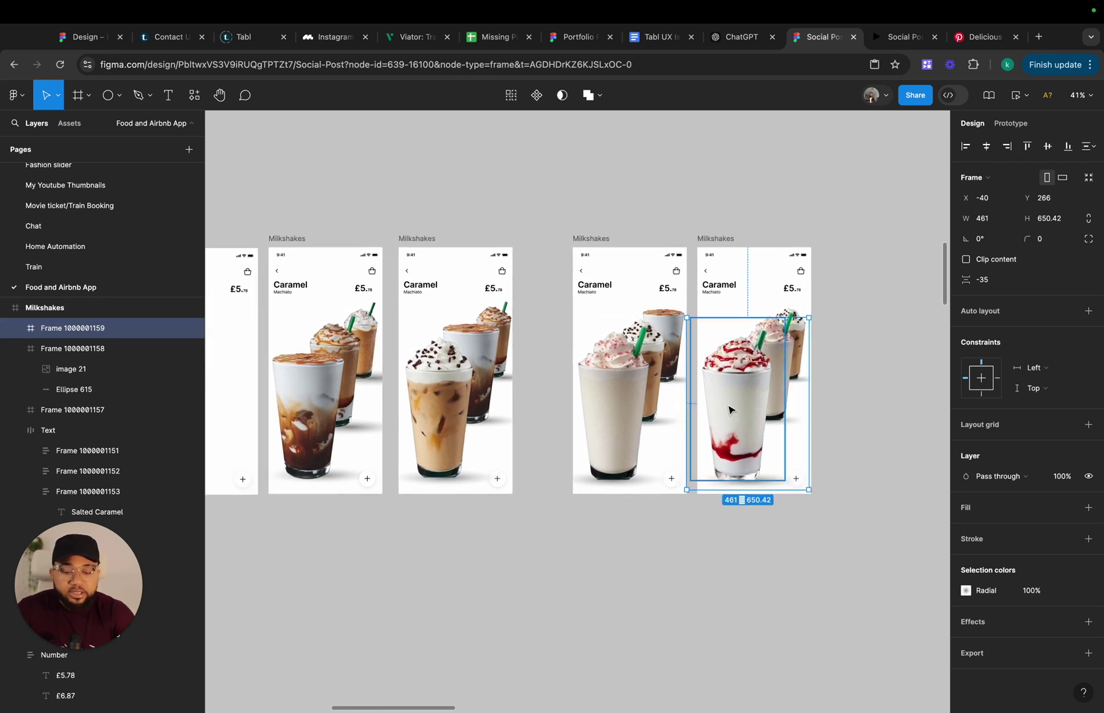
click(590, 243)
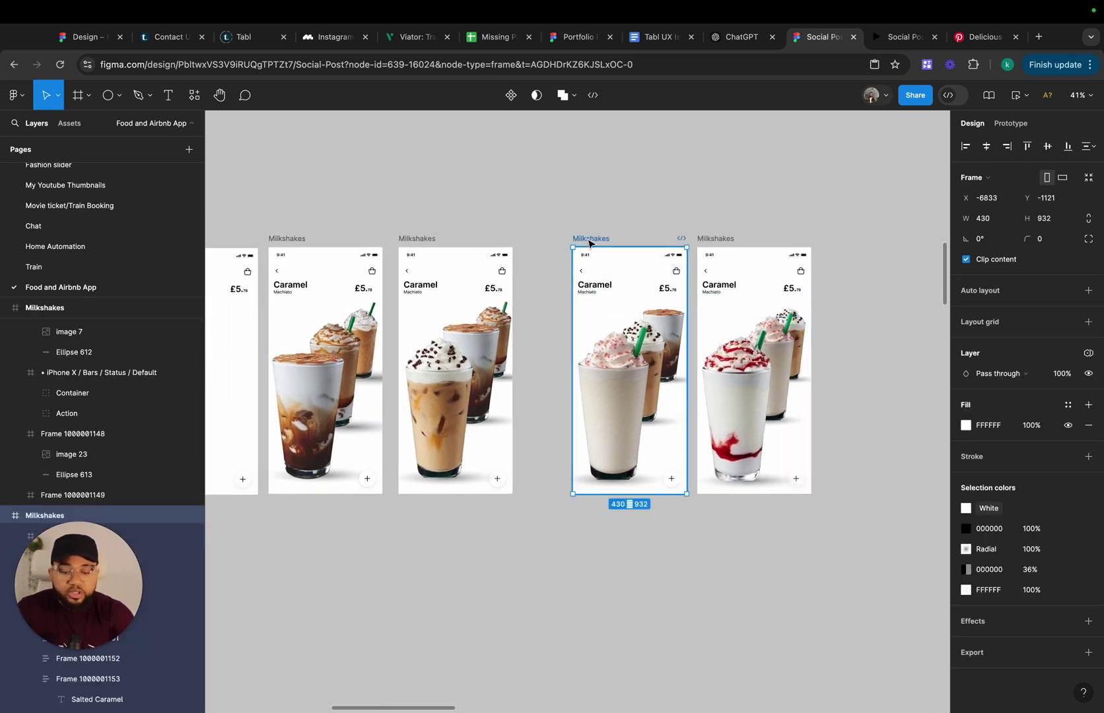
key(ctrl+v)
mouse_move(571, 446)
mouse_down()
mouse_move(554, 448)
mouse_move(566, 446)
mouse_move(555, 339)
mouse_move(555, 454)
mouse_up()
key(k)
click(614, 419)
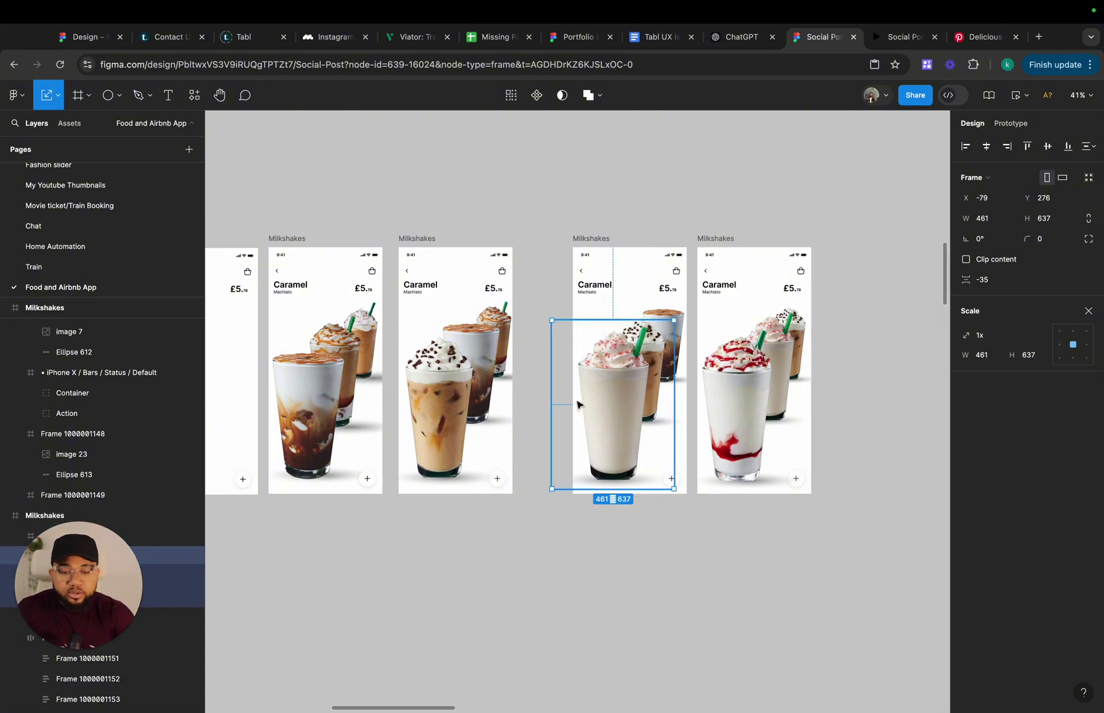
click(412, 242)
key(super+v)
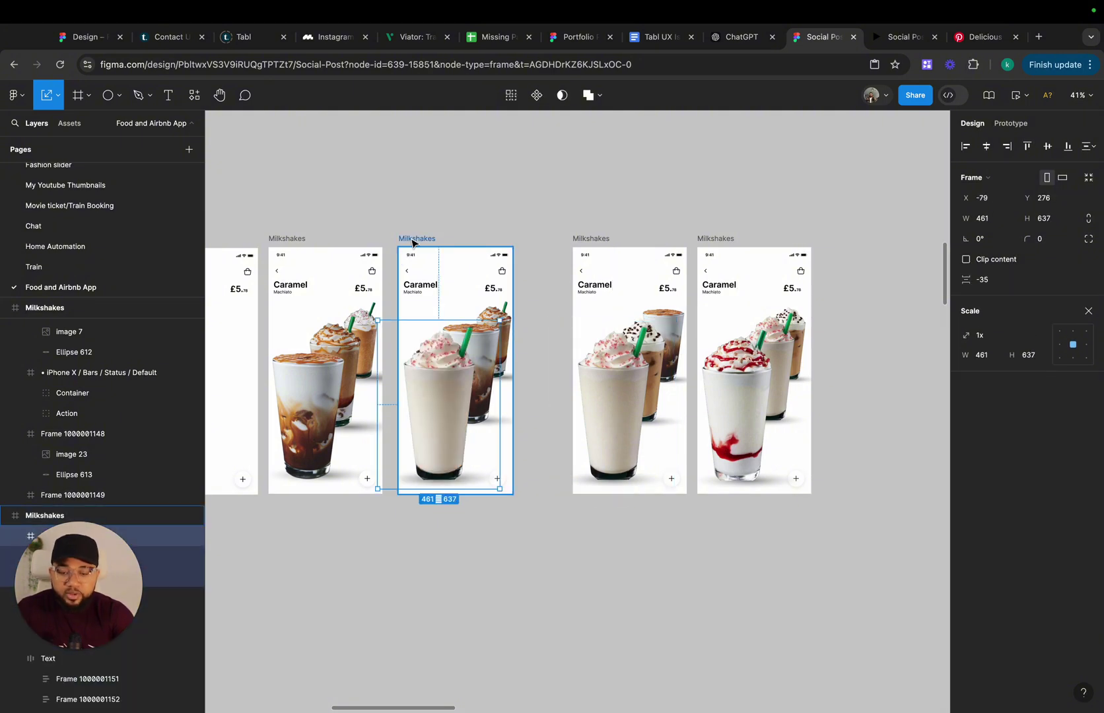
Move the chocolate-chip Milkshakes screen below the row and scale its pasted pink-sprinkle drink down to about 221 × 306
scroll(422, 243, left, 2)
drag(541, 249, 547, 394)
scroll(546, 429, down, 3)
click(552, 565)
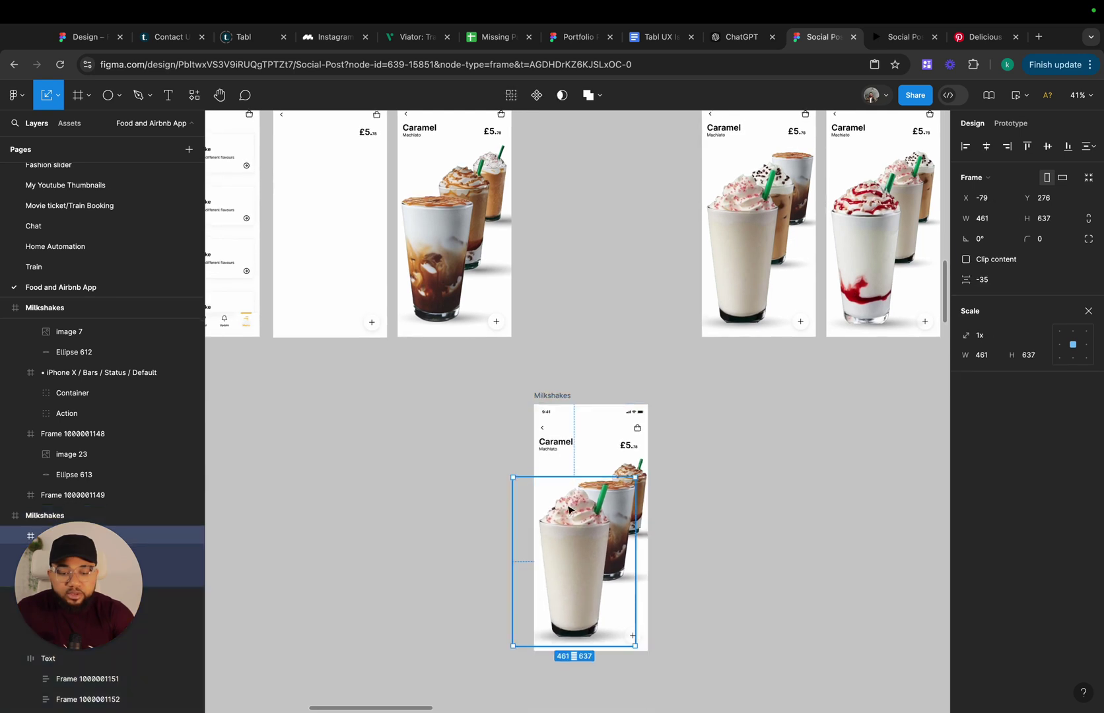
drag(568, 480, 562, 565)
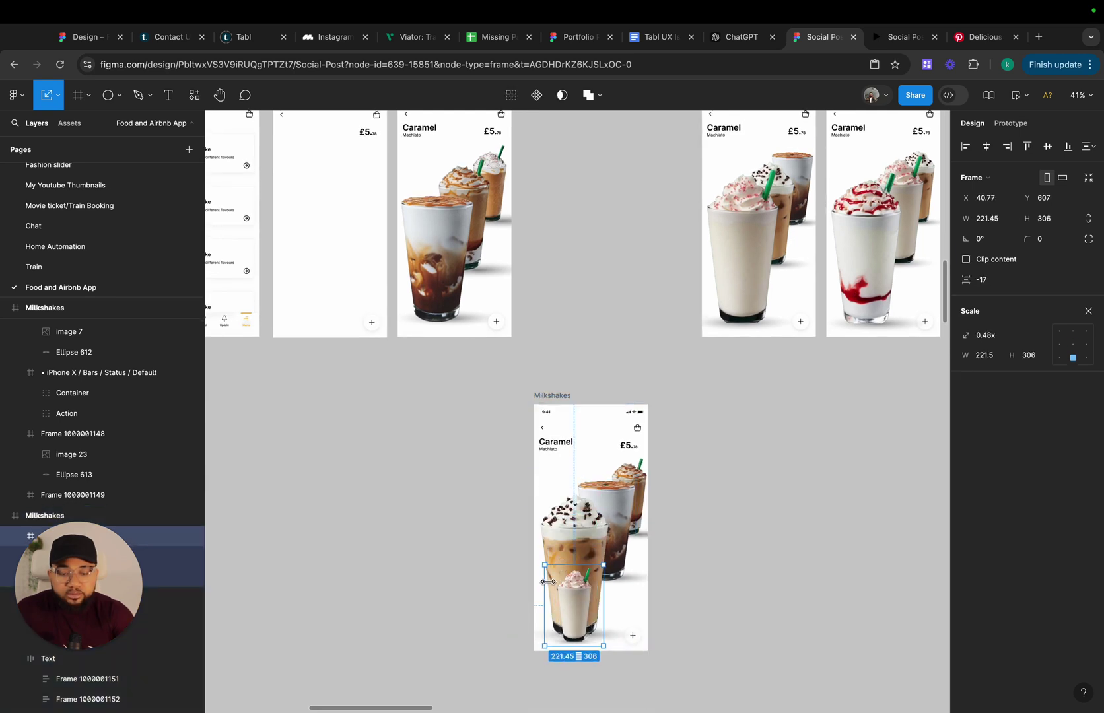
Shift the pasted pink-sprinkle drink left off the screen and shrink it to about 67 × 93, at X -184, Y 812
key(Left)
key(Left)
key(Left)
key(Left)
key(Left)
key(Left)
key(Left)
key(Left)
key(Left)
key(Left)
key(Left)
key(Left)
key(Left)
key(Left)
key(Left)
key(Left)
key(Left)
key(Left)
key(Left)
key(Left)
key(Left)
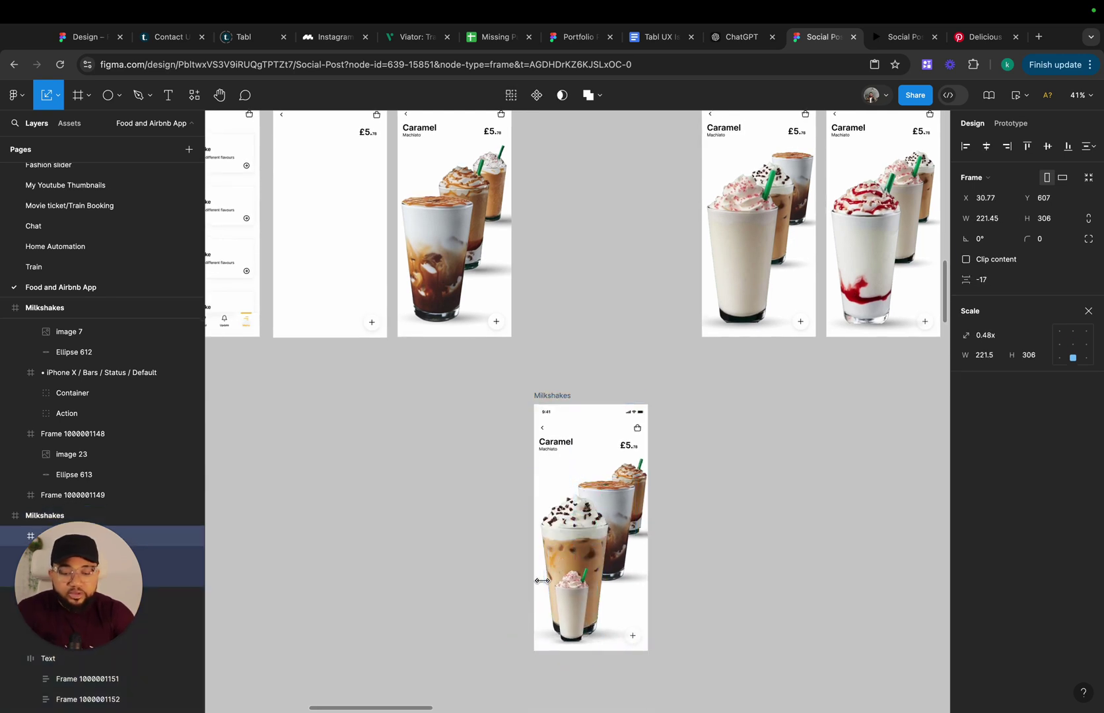
key(Left)
key(Left)
key(Left)
key(Left)
key(Left)
key(Left)
key(Left)
key(Left)
key(Left)
key(Left)
key(Left)
key(Left)
key(Left)
key(Left)
key(Left)
key(Left)
key(Left)
key(Left)
key(Left)
key(Left)
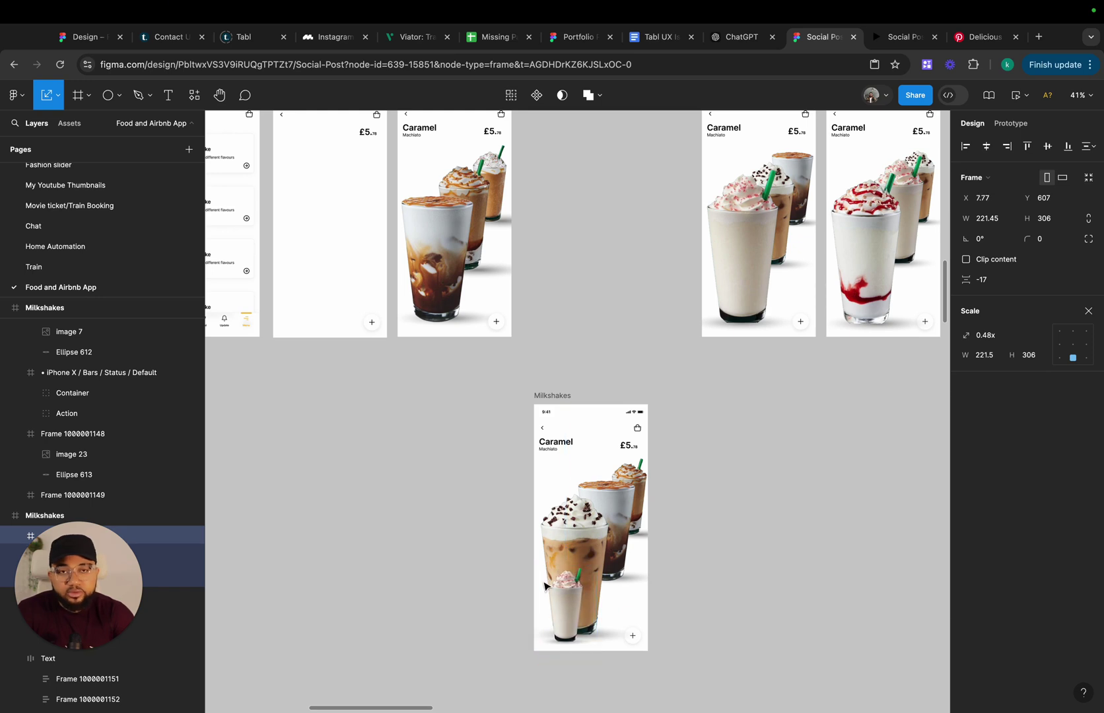
key(Left)
key(Left)
key(Left)
key(Left)
key(Left)
key(Left)
key(Left)
key(Left)
key(Left)
key(Left)
key(Left)
key(Left)
key(Left)
key(Left)
key(Left)
key(Left)
key(Left)
key(Left)
key(Left)
key(Left)
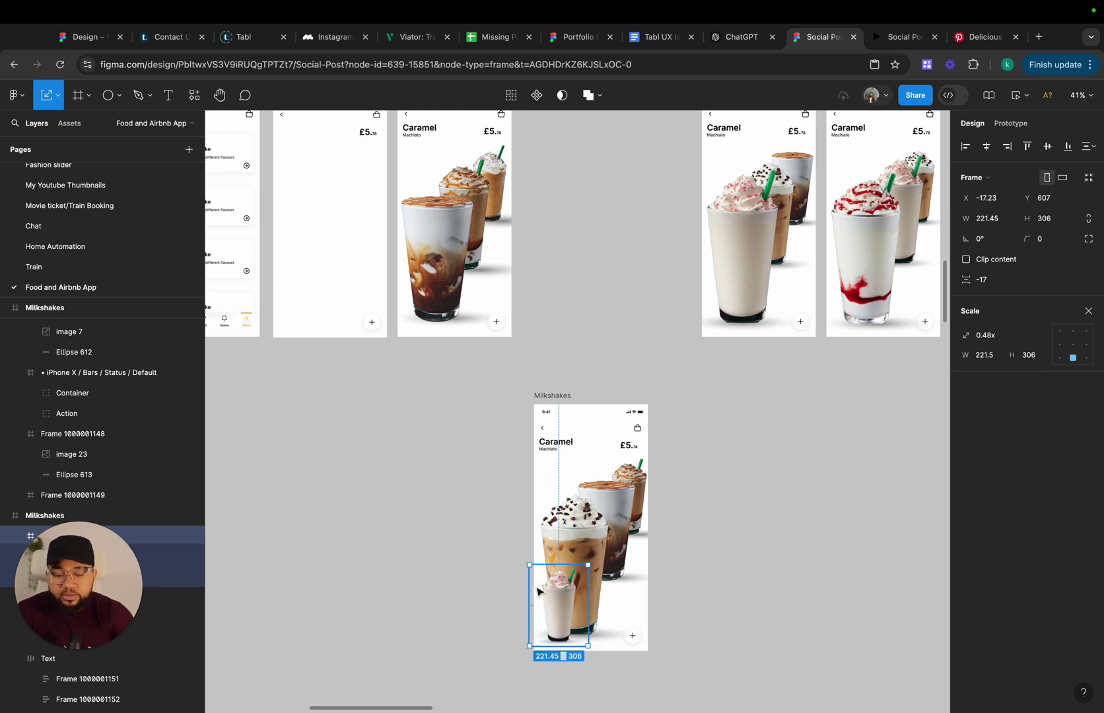
key(Left)
key(Left)
key(Left)
key(Left)
key(Left)
key(Left)
key(Left)
key(Left)
key(Left)
key(Left)
key(Left)
key(Left)
key(Left)
key(Left)
key(Left)
key(Left)
key(Left)
key(Left)
key(Left)
key(Left)
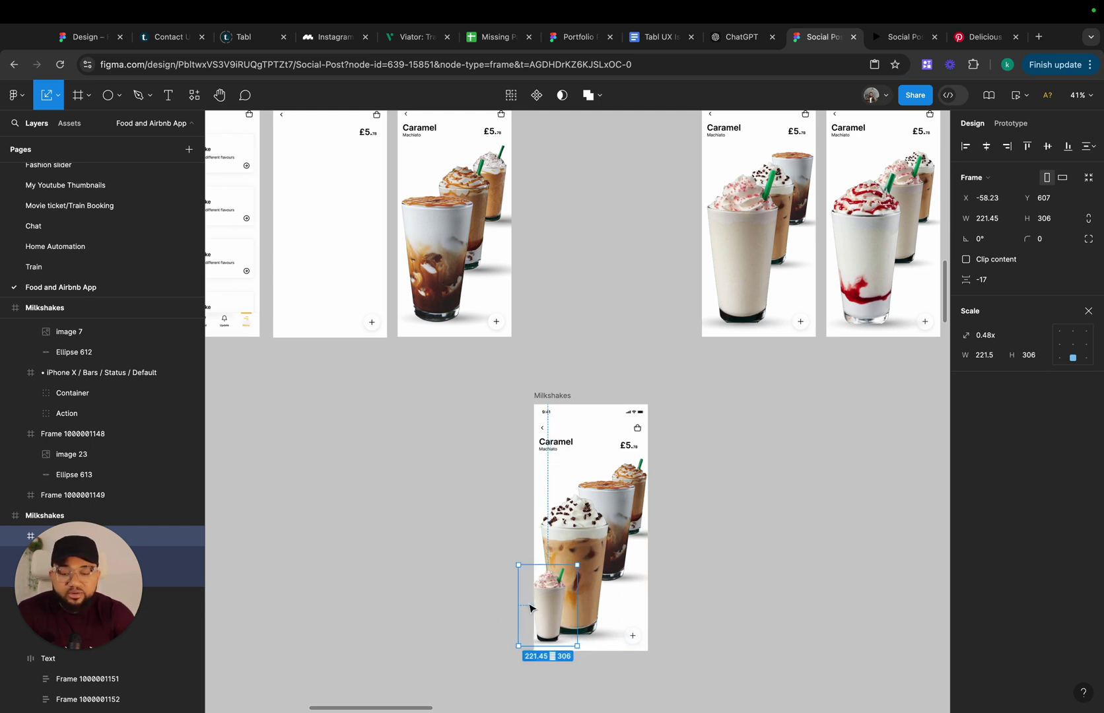
drag(526, 609, 497, 619)
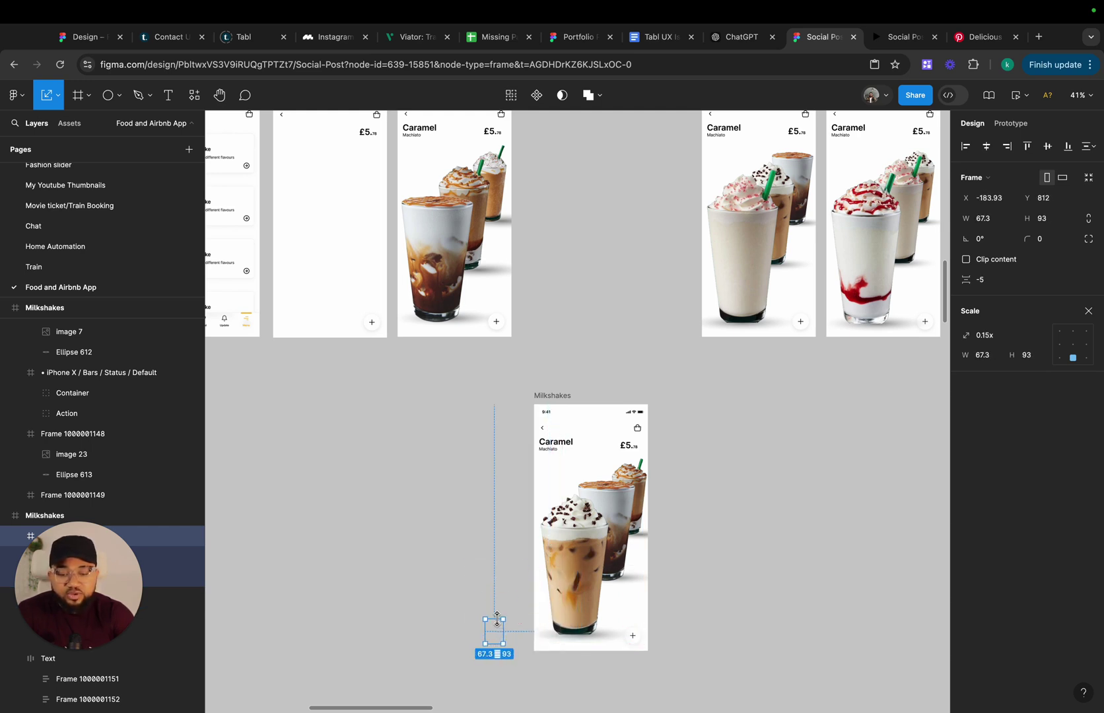
Return the chocolate-chip Milkshakes screen to the row of screens at X -7467, Y -1118
key(v)
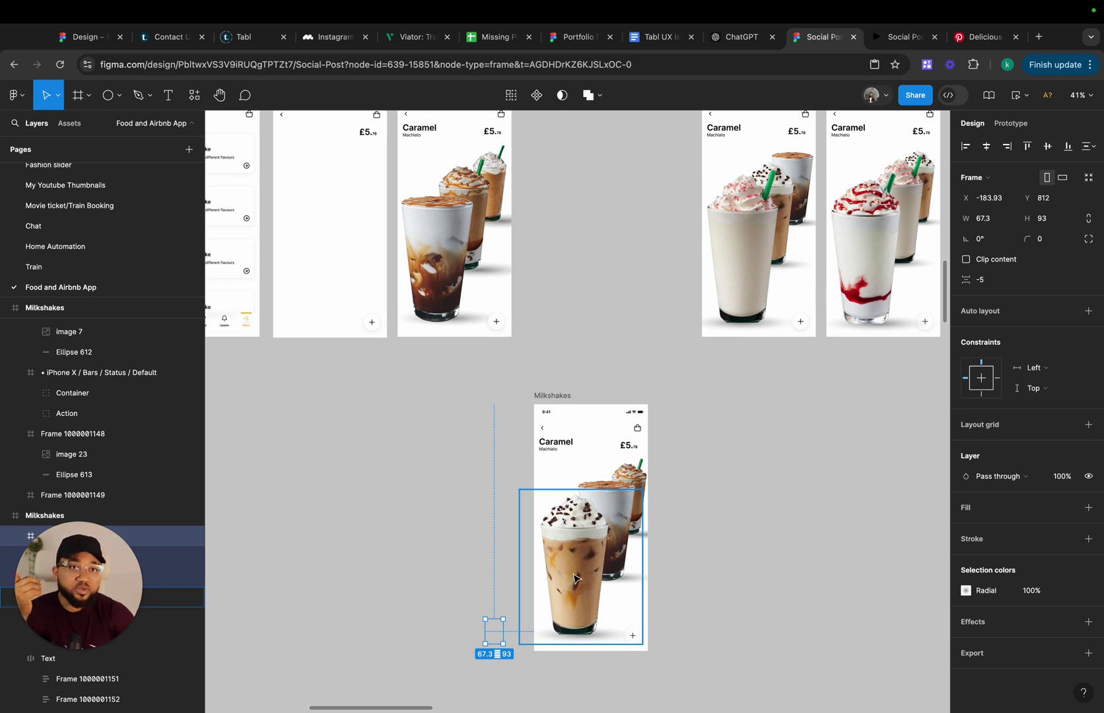
scroll(570, 371, up, 3)
drag(566, 399, 552, 223)
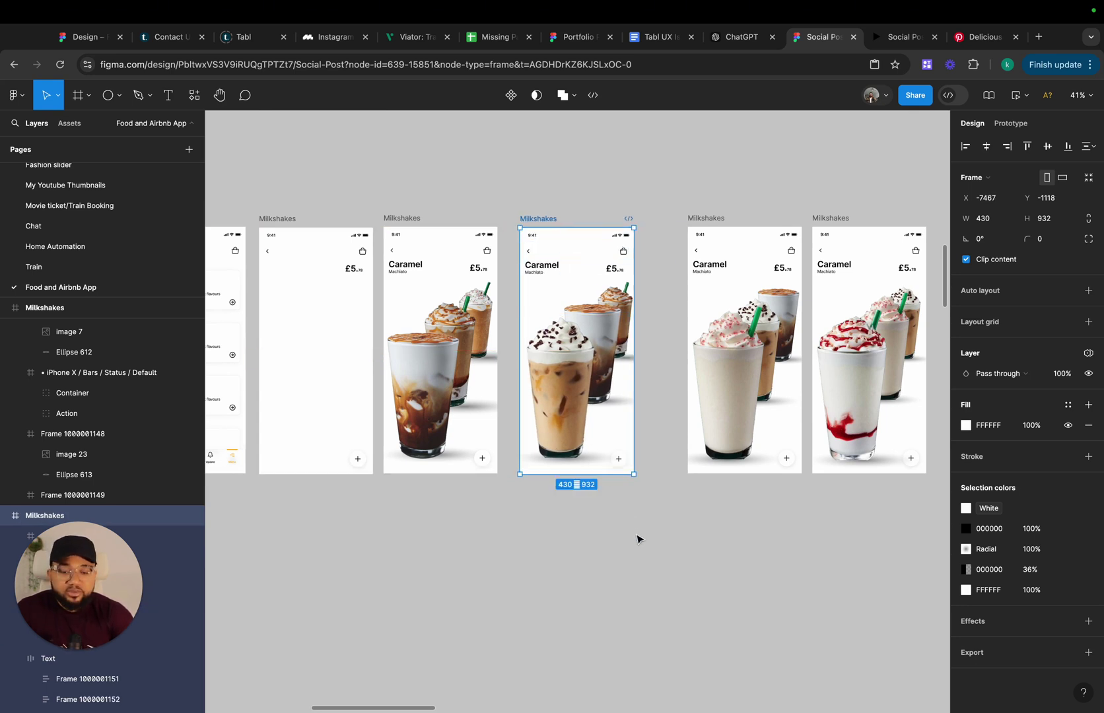
scroll(676, 402, up, 2)
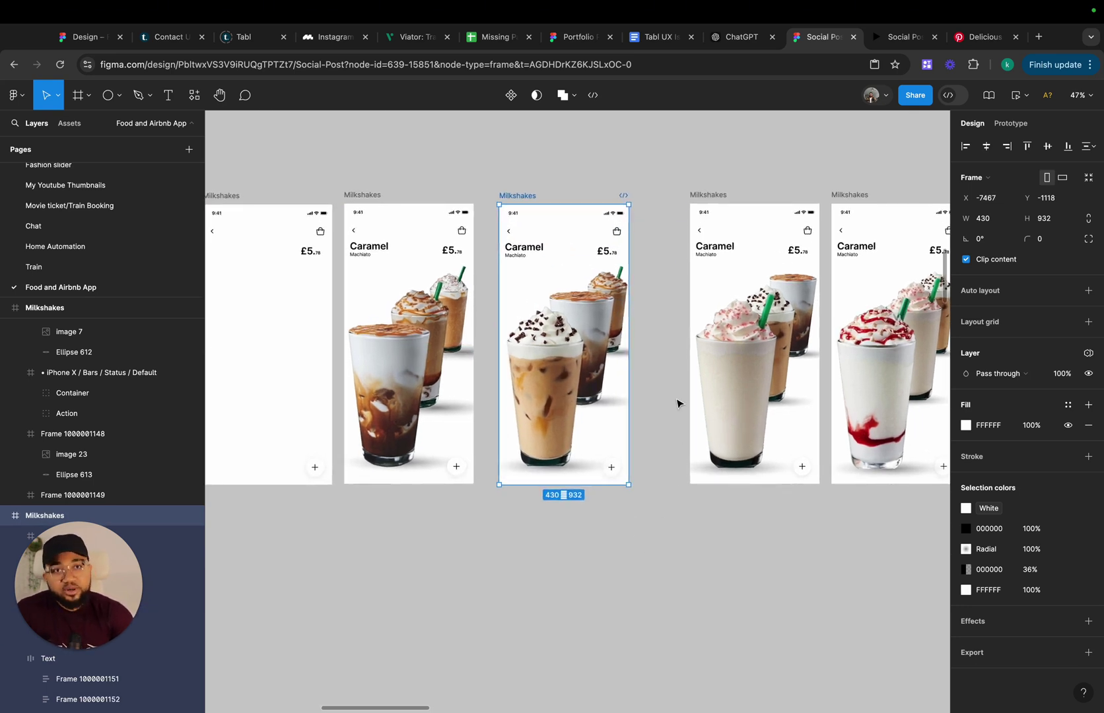
Link the front chocolate-chip drink to the pink-sprinkle Milkshakes screen with an On drag, Smart animate, Slow 800 ms interaction
click(544, 390)
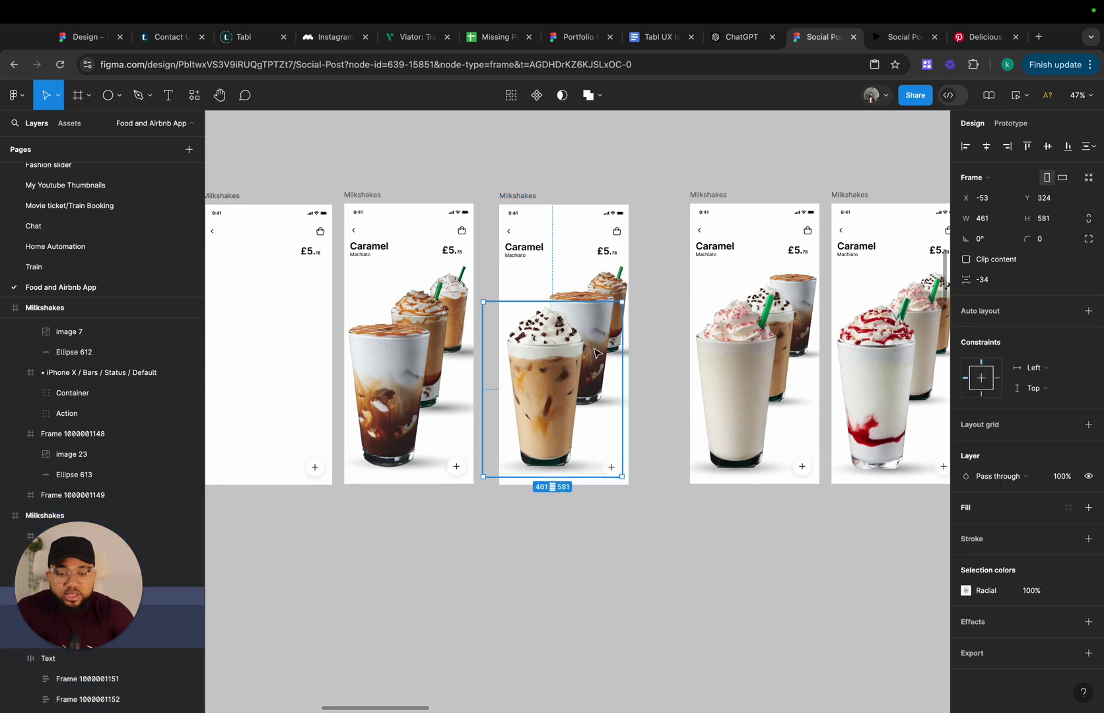
click(1009, 123)
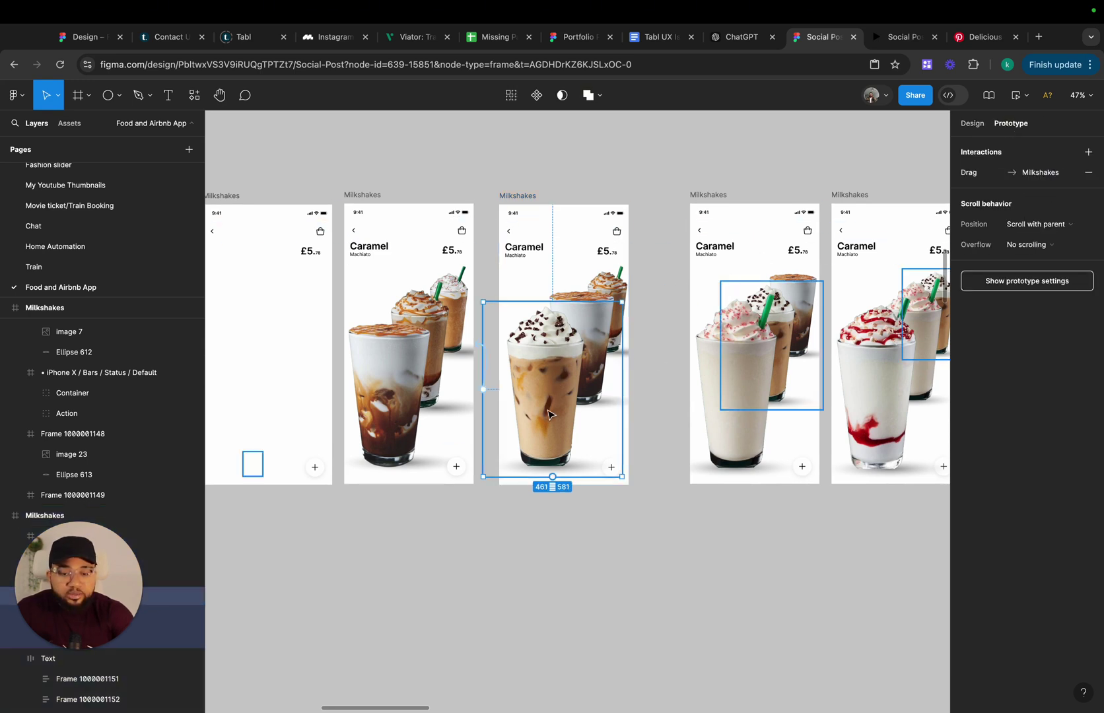
drag(621, 389, 713, 360)
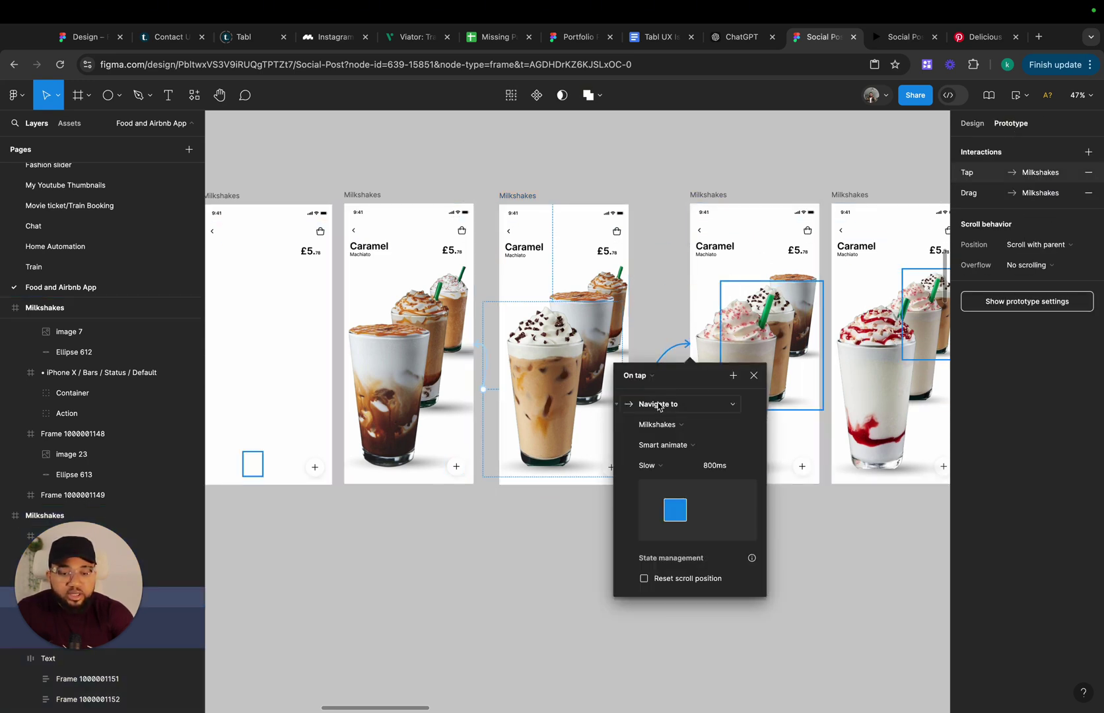
click(643, 379)
click(645, 394)
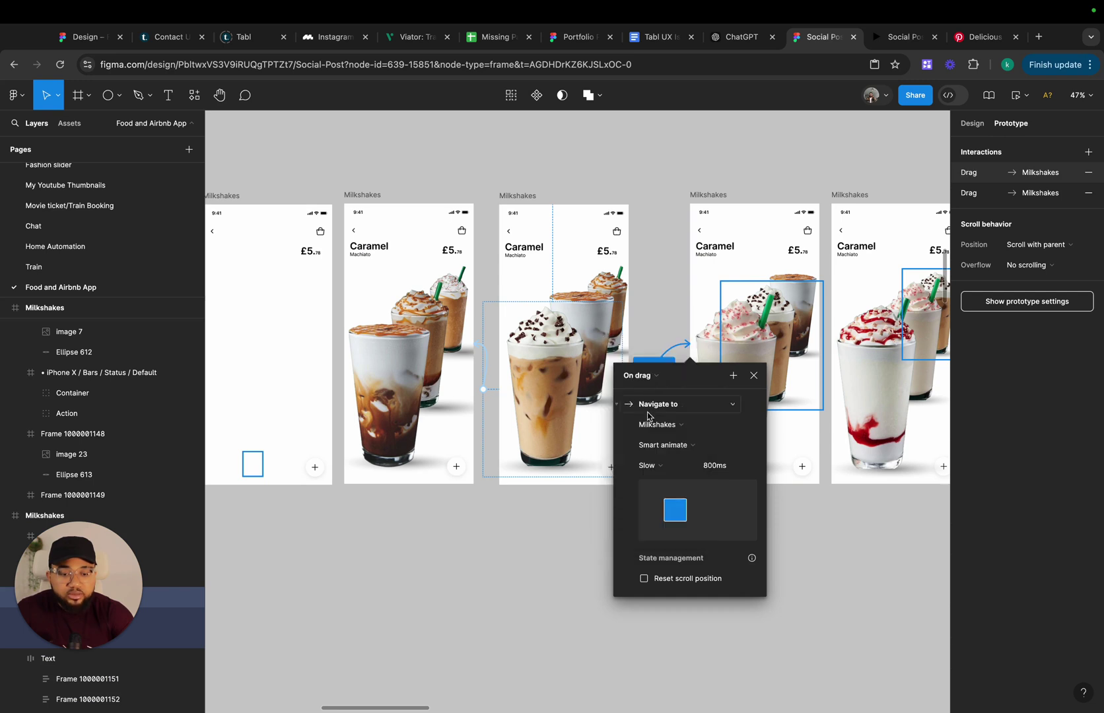
click(754, 375)
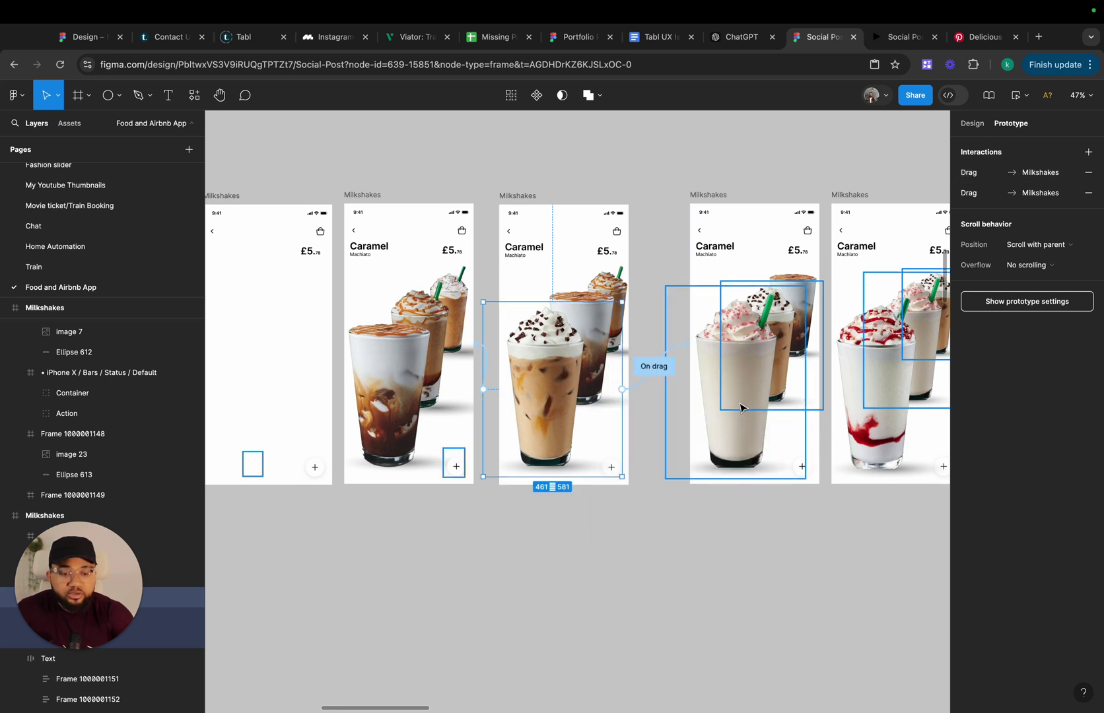
Link the front pink-sprinkle drink to the strawberry Milkshakes screen with an On drag, Smart animate, Slow 800 ms interaction
click(766, 344)
scroll(688, 393, right, 3)
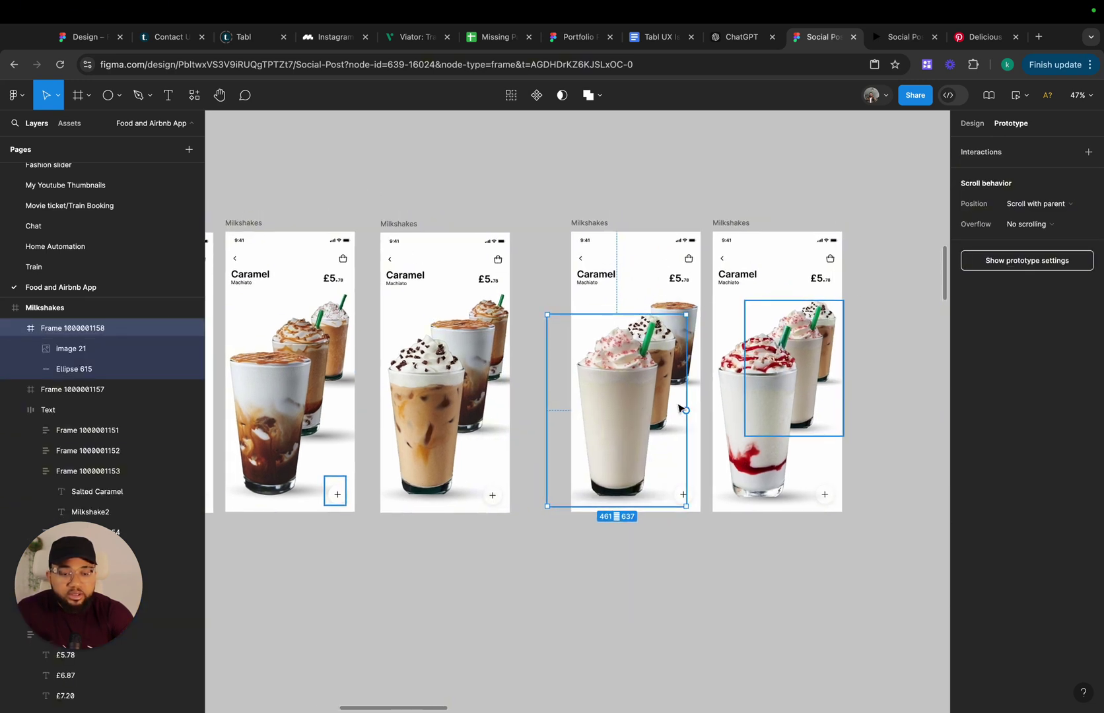
drag(686, 410, 759, 396)
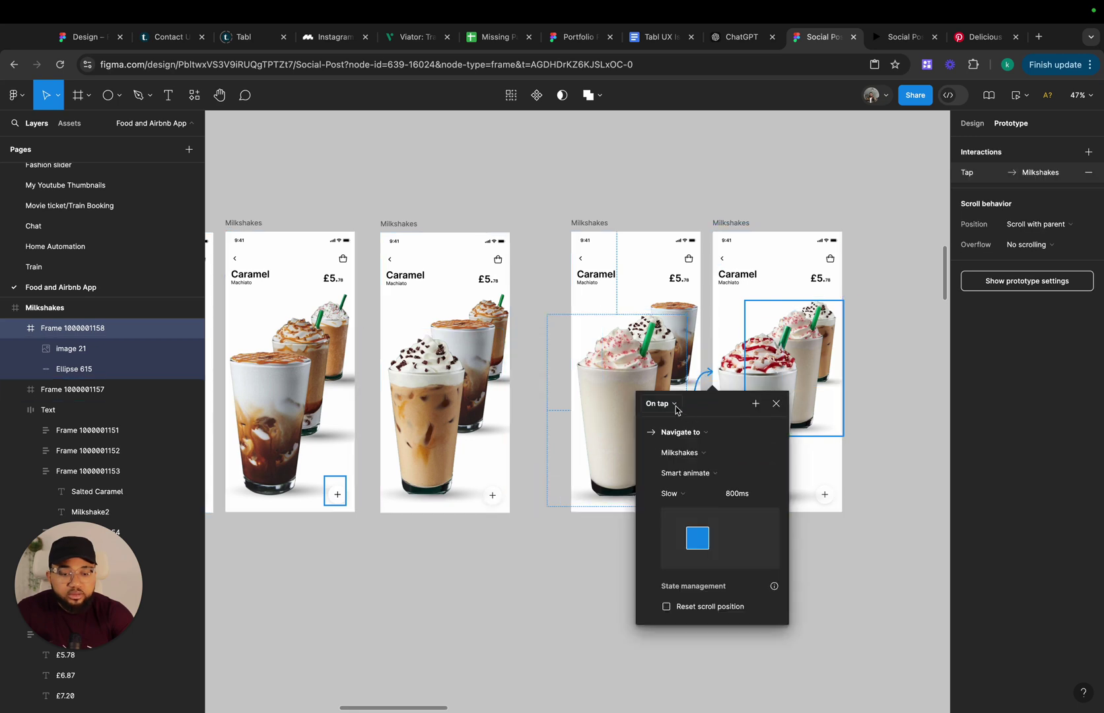
click(676, 410)
click(665, 561)
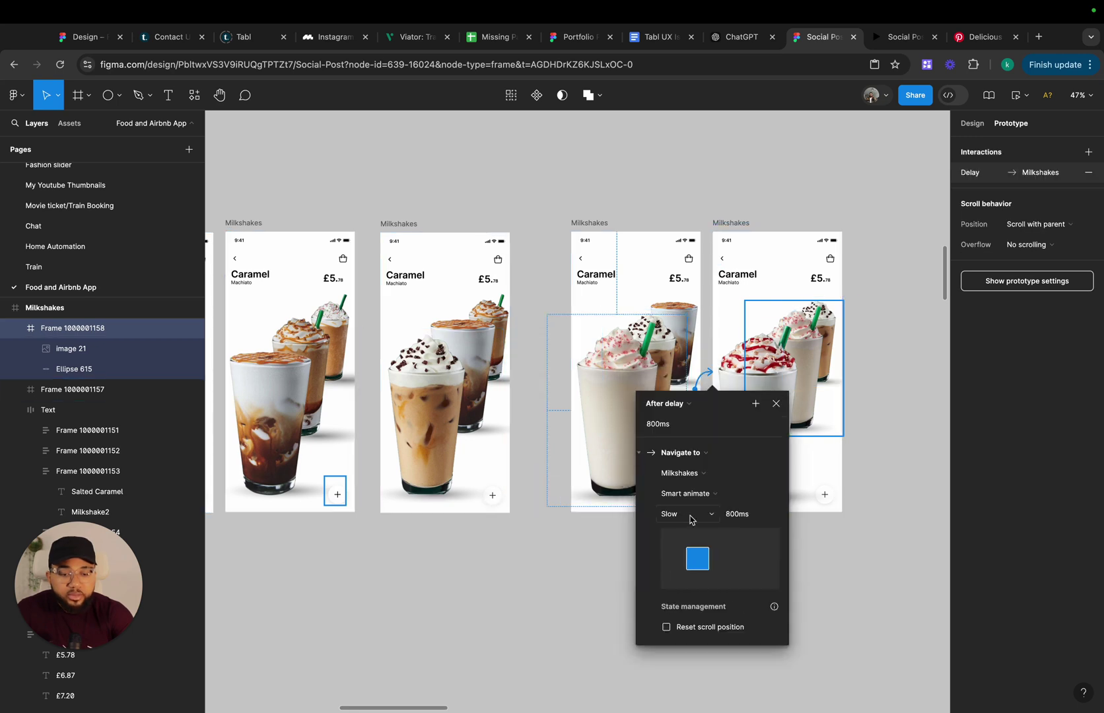
click(698, 390)
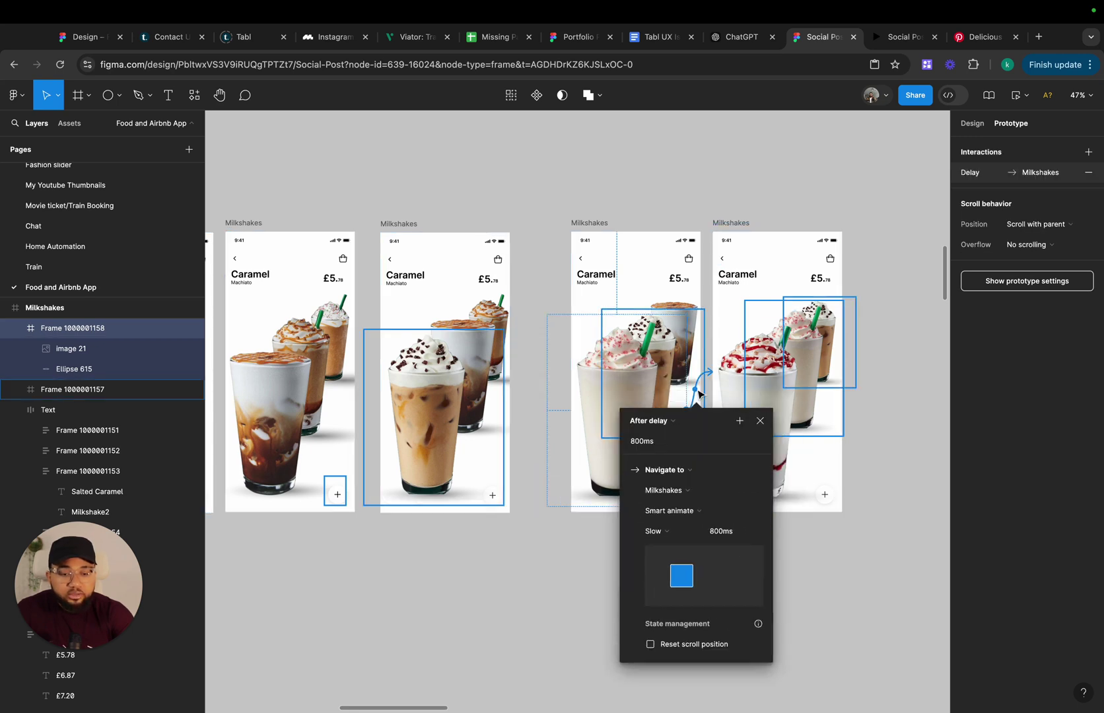
click(651, 423)
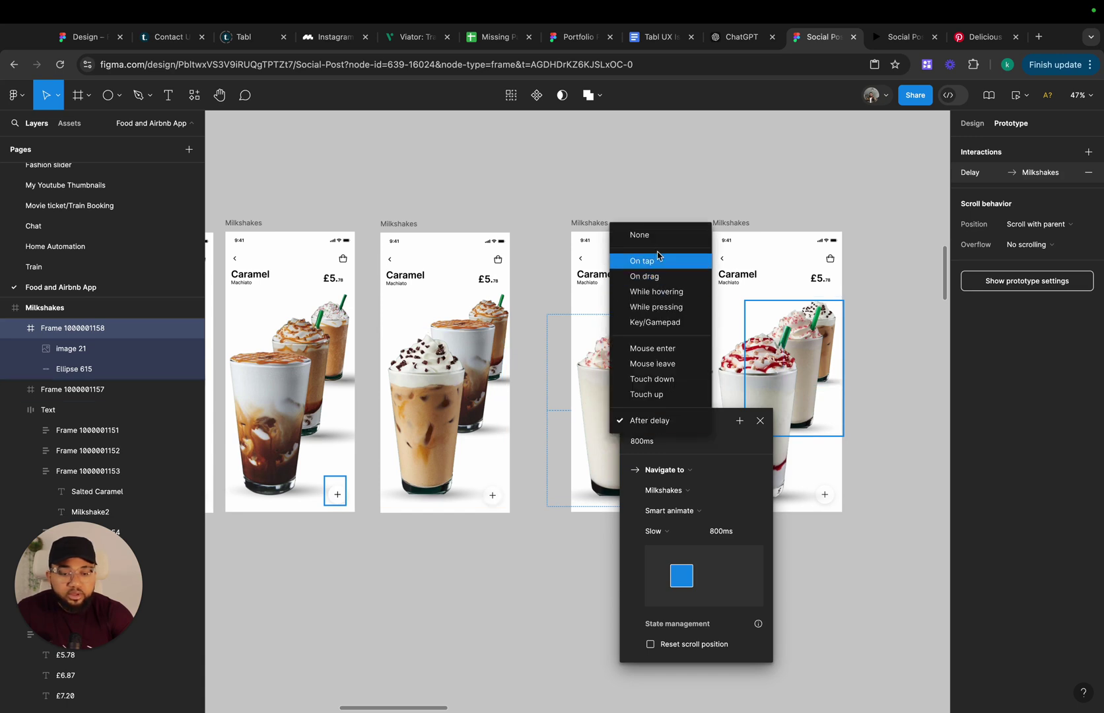
click(651, 276)
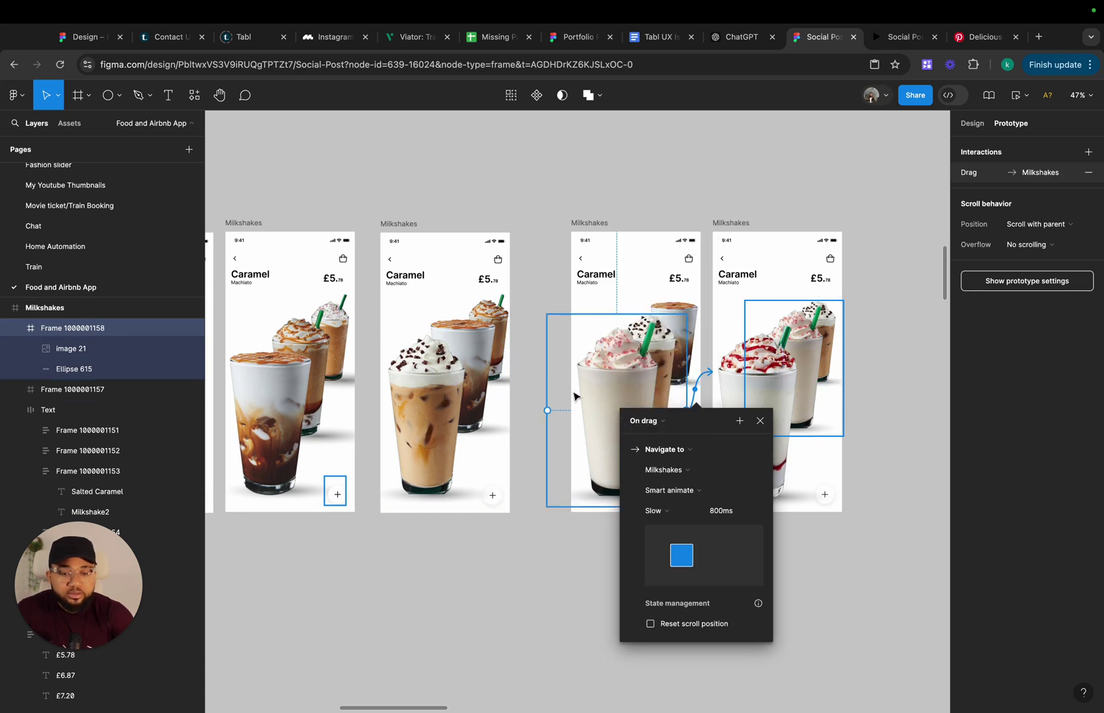
Link the front pink-sprinkle drink back to the chocolate-chip Milkshakes screen with an On drag, Smart animate interaction
click(487, 402)
click(543, 402)
click(630, 408)
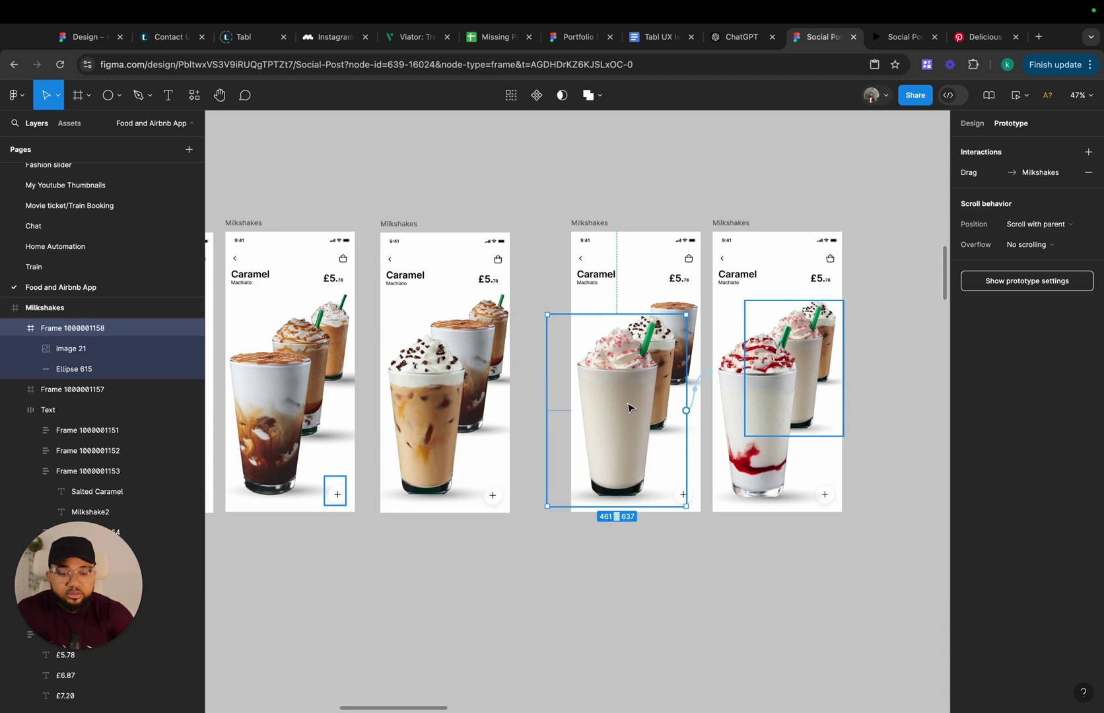
drag(545, 409, 432, 396)
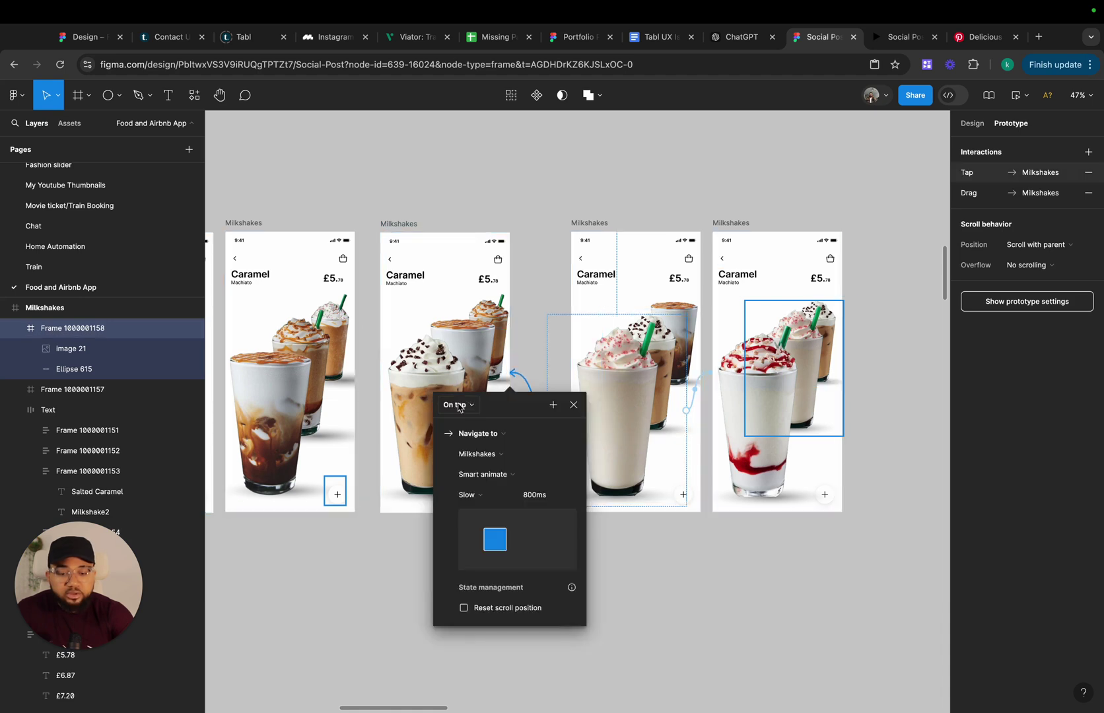
click(460, 405)
click(461, 422)
click(573, 405)
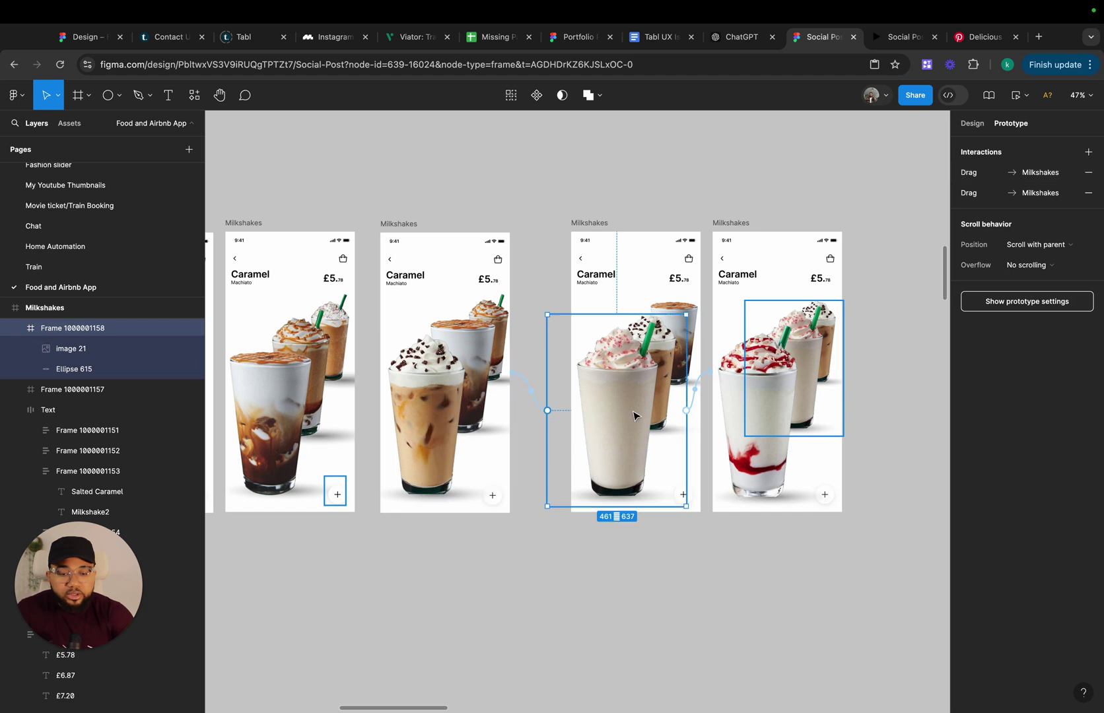
Link the front strawberry drink back to the pink-sprinkle Milkshakes screen with an On drag interaction
click(743, 458)
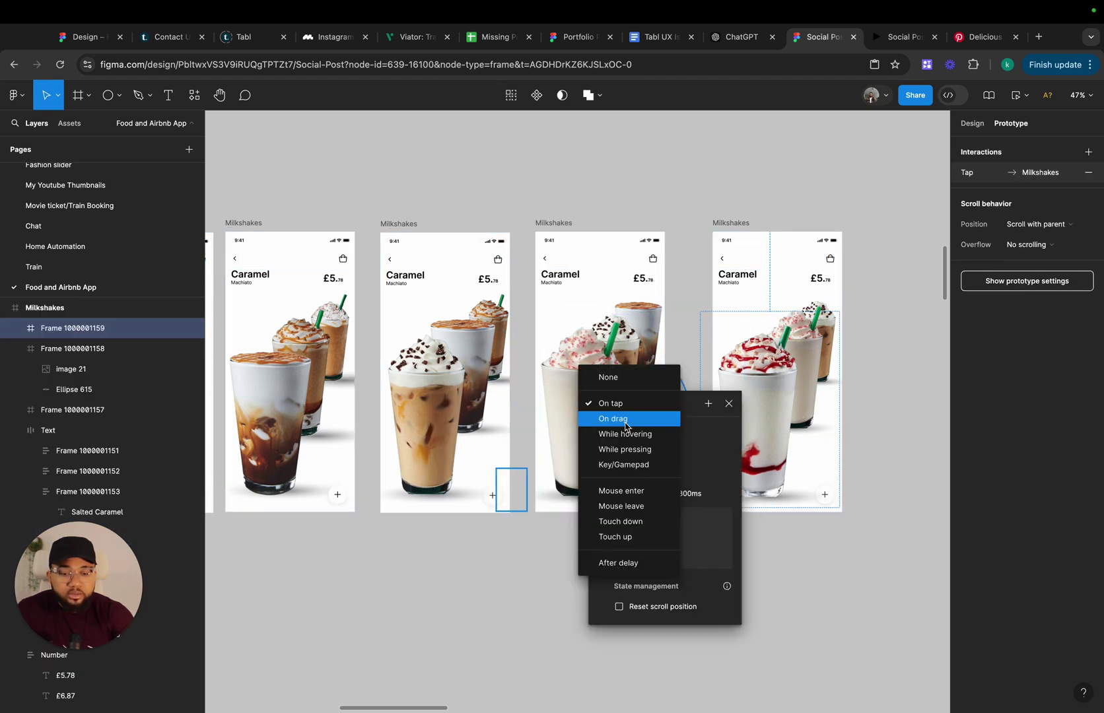
click(626, 422)
key(Escape)
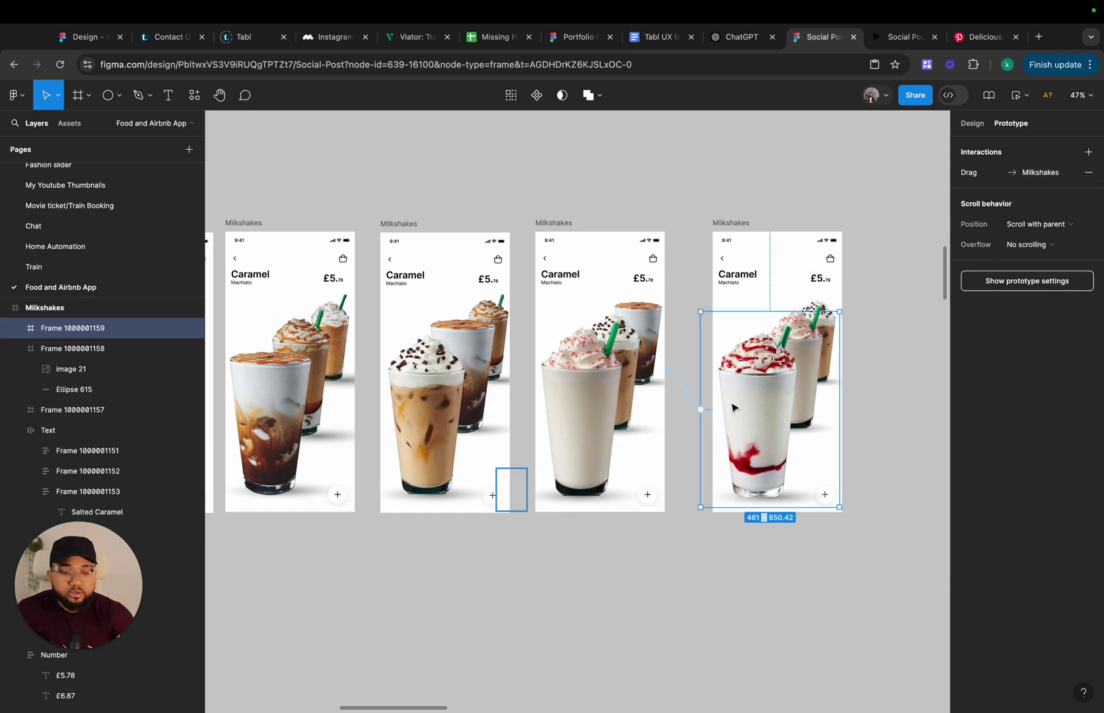
Preview the flow from the orange Splash screen, continuing as guest and opening the first Milkshake item on the Menu
scroll(381, 208, left, 10)
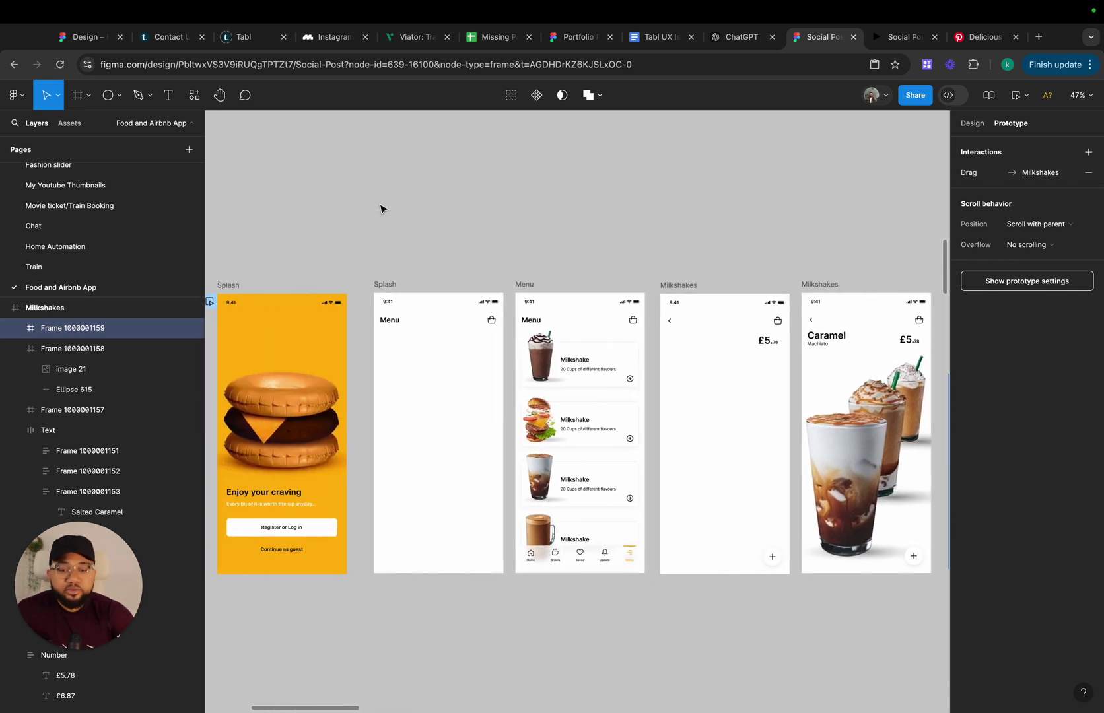
click(421, 279)
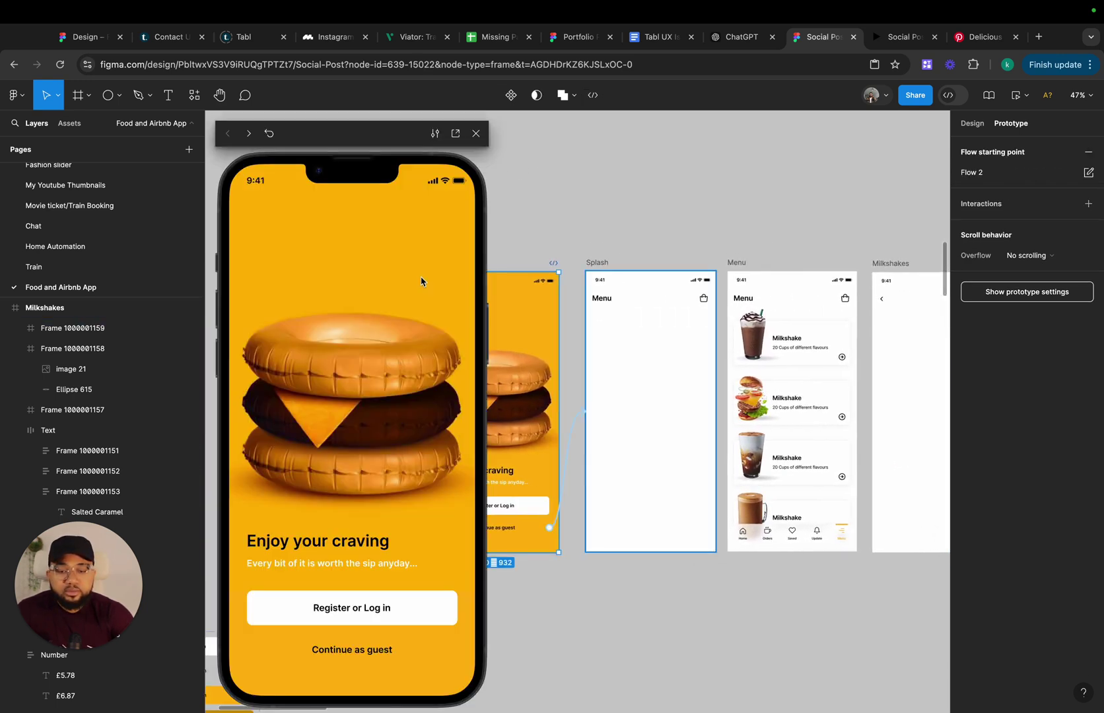
click(343, 647)
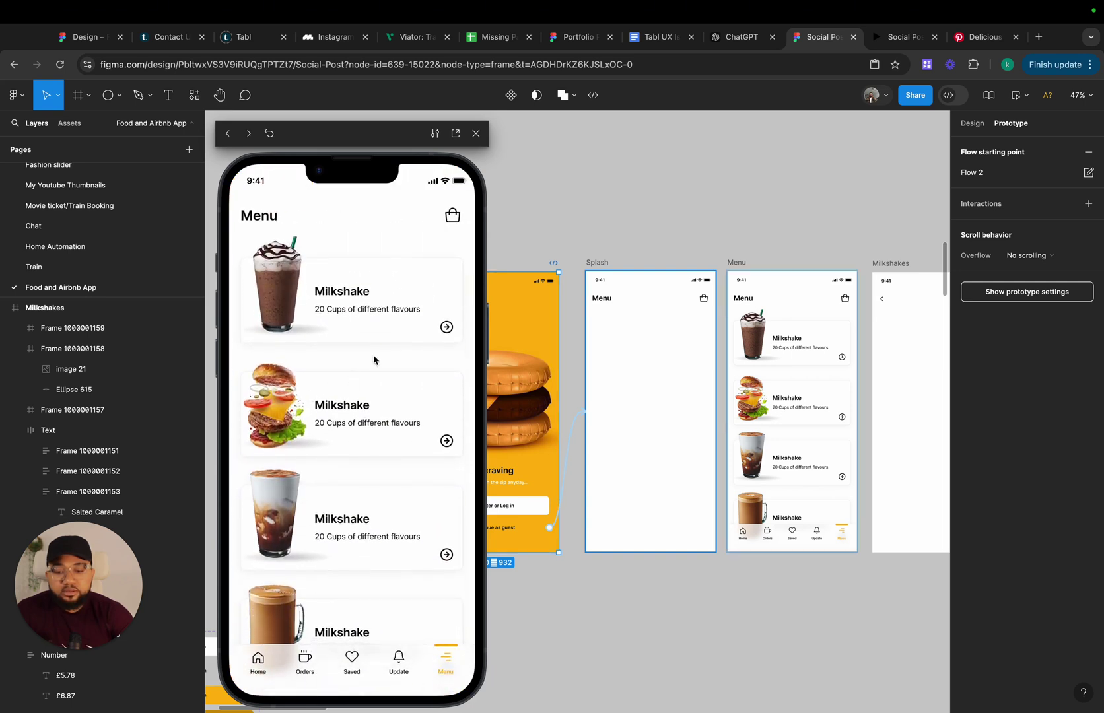
click(369, 313)
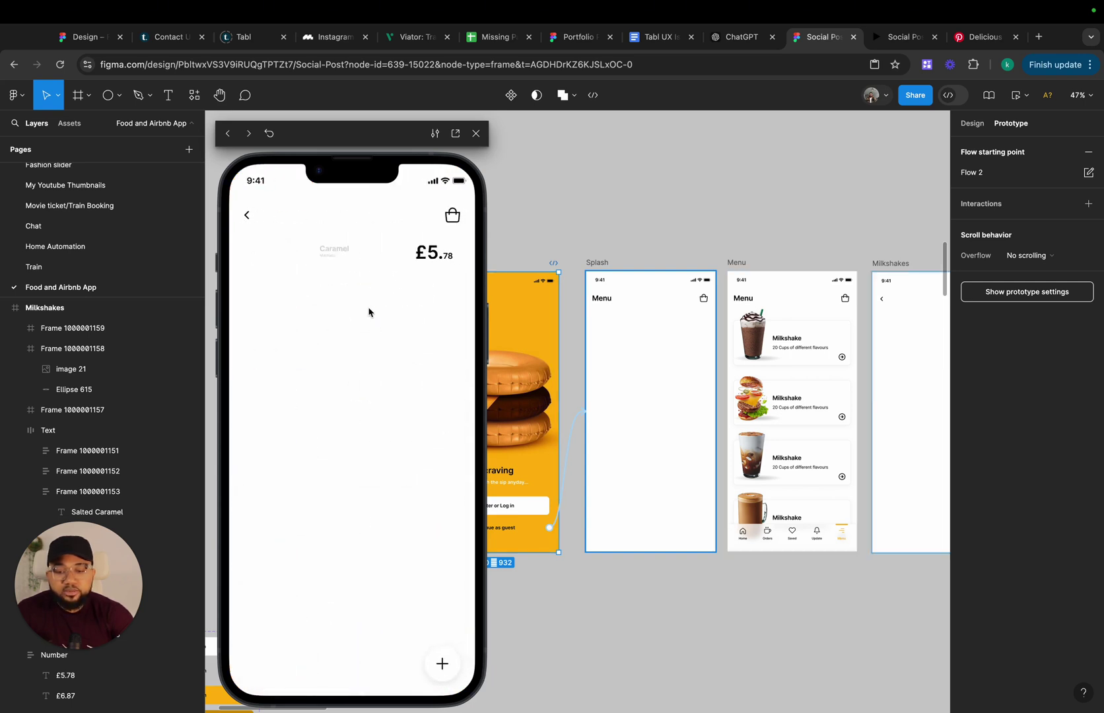
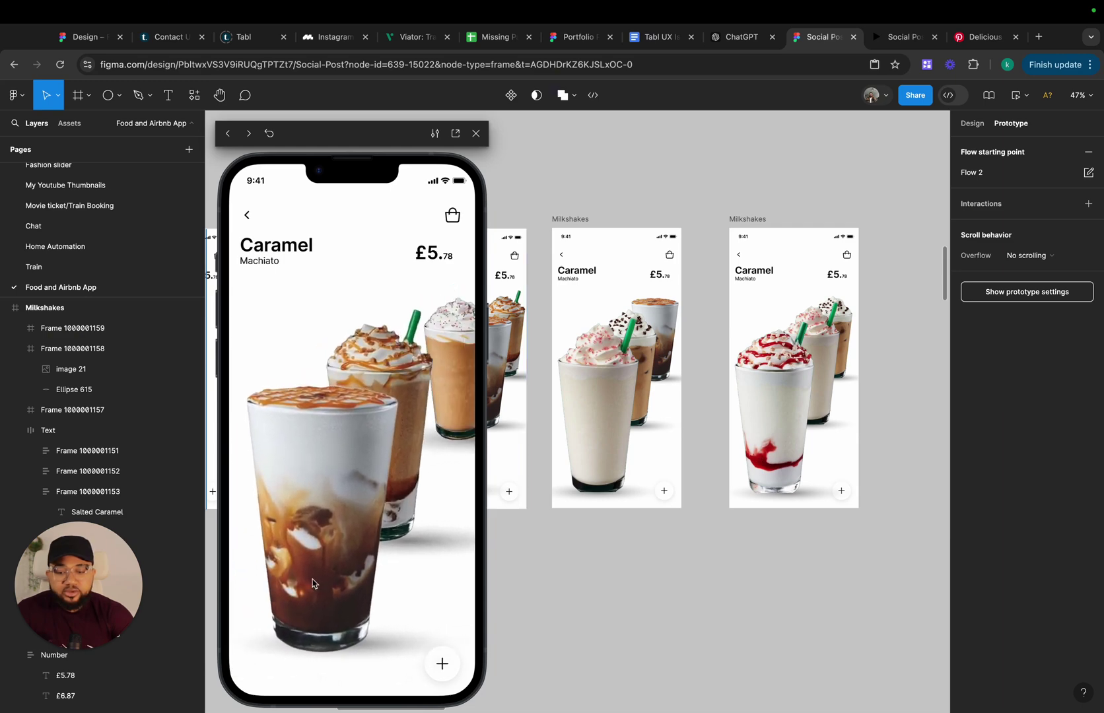
Close the prototype preview
scroll(637, 370, left, 6)
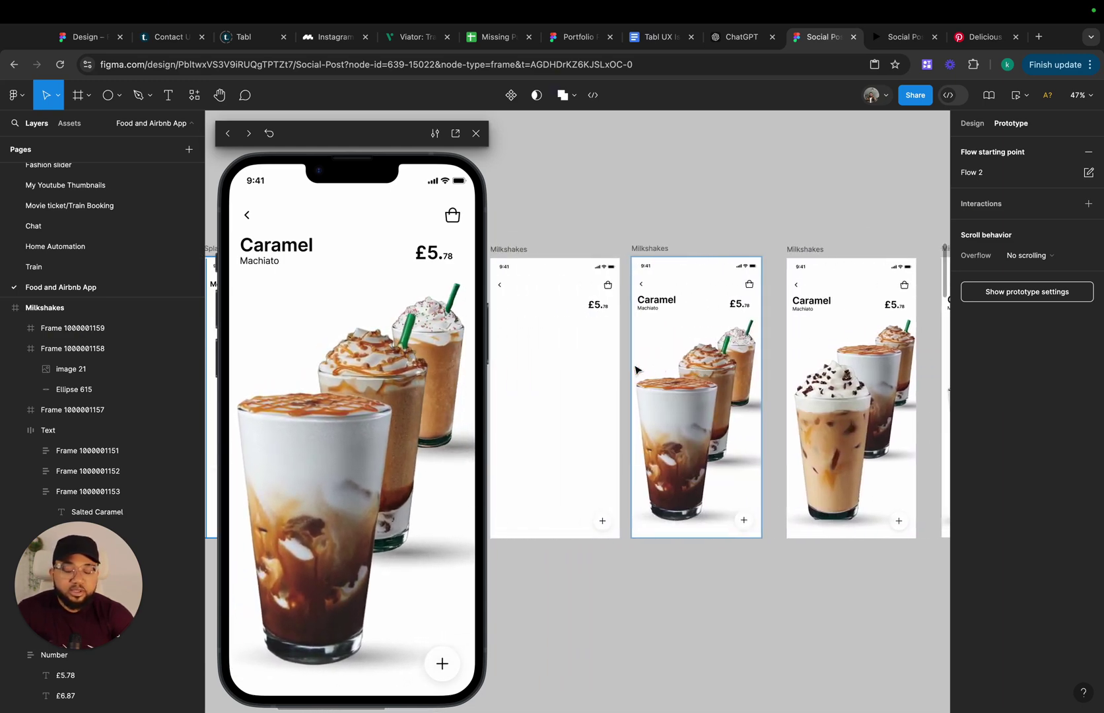
scroll(699, 296, right, 1)
scroll(698, 296, down, 1)
scroll(698, 296, right, 1)
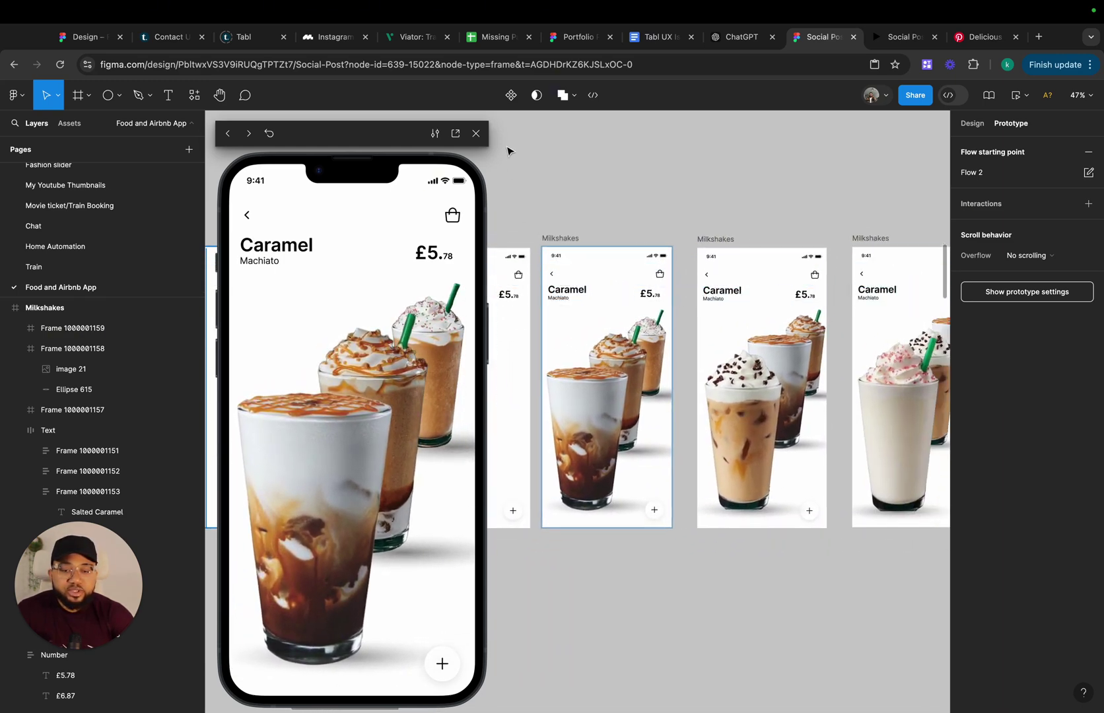
click(476, 134)
Remove auto layout from the Number price frame on the chocolate-chip Milkshakes screen and select all the price texts inside it
scroll(590, 291, up, 5)
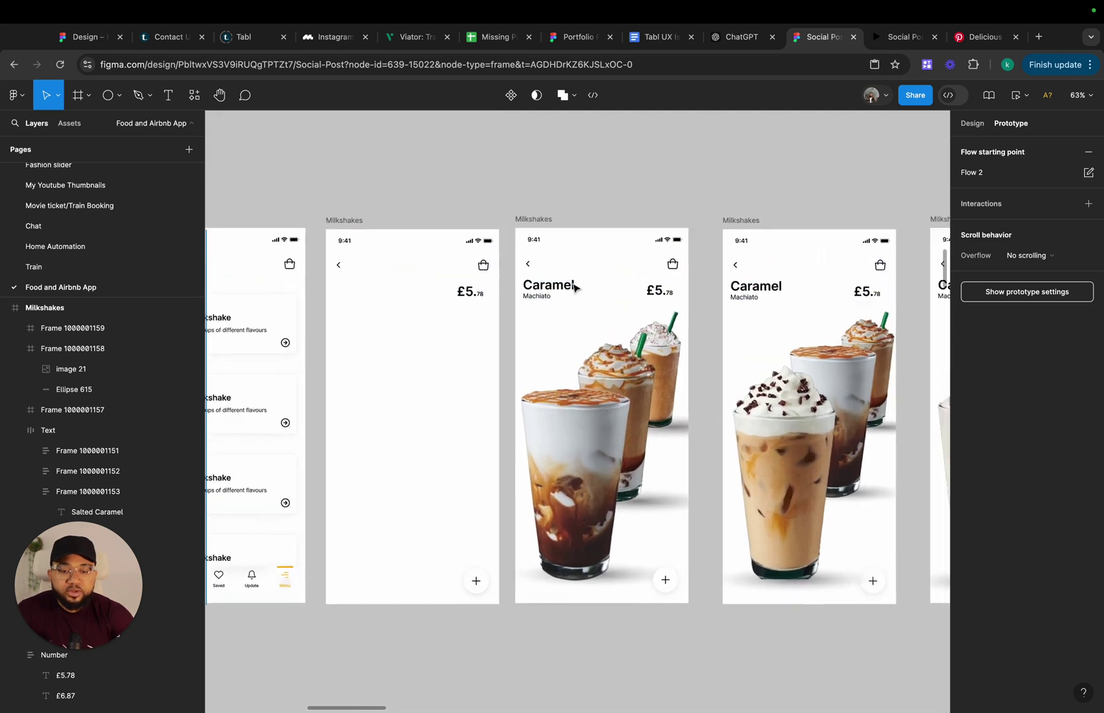
click(660, 296)
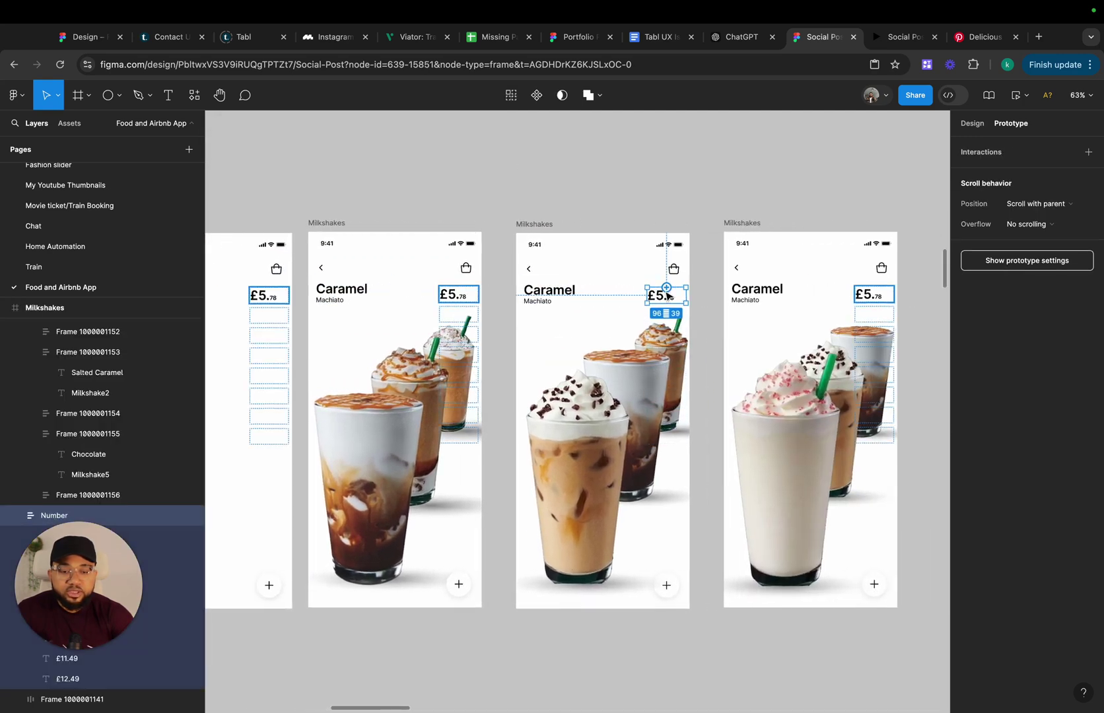
scroll(666, 296, up, 1)
click(981, 124)
scroll(638, 309, up, 5)
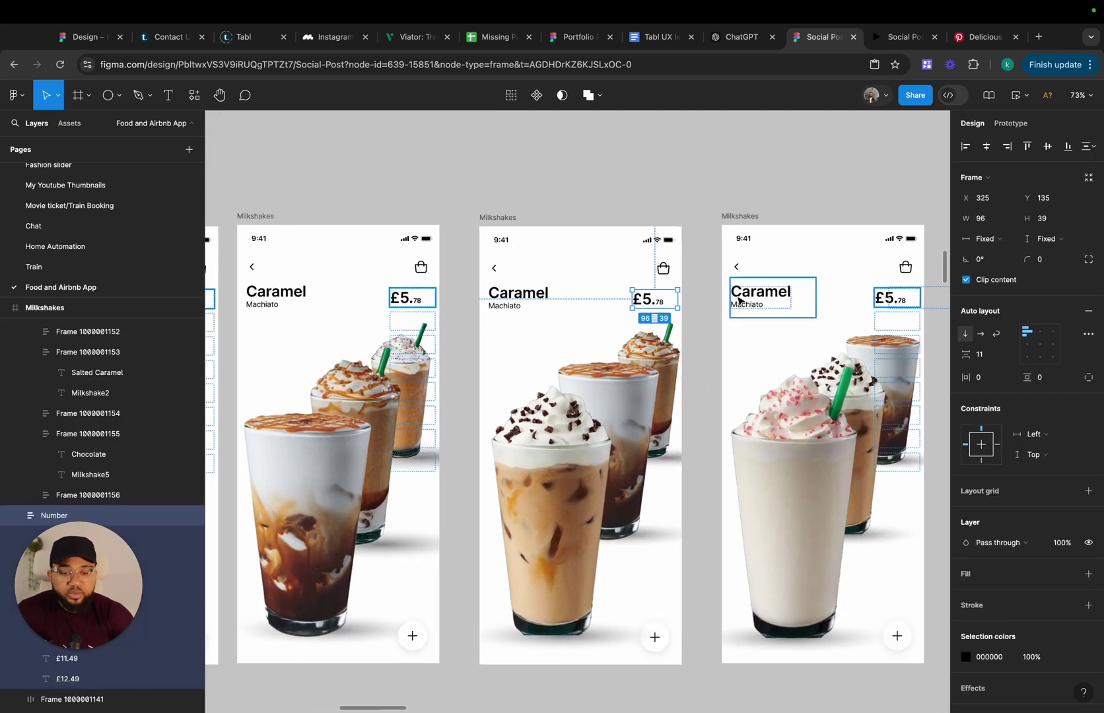
scroll(634, 307, left, 5)
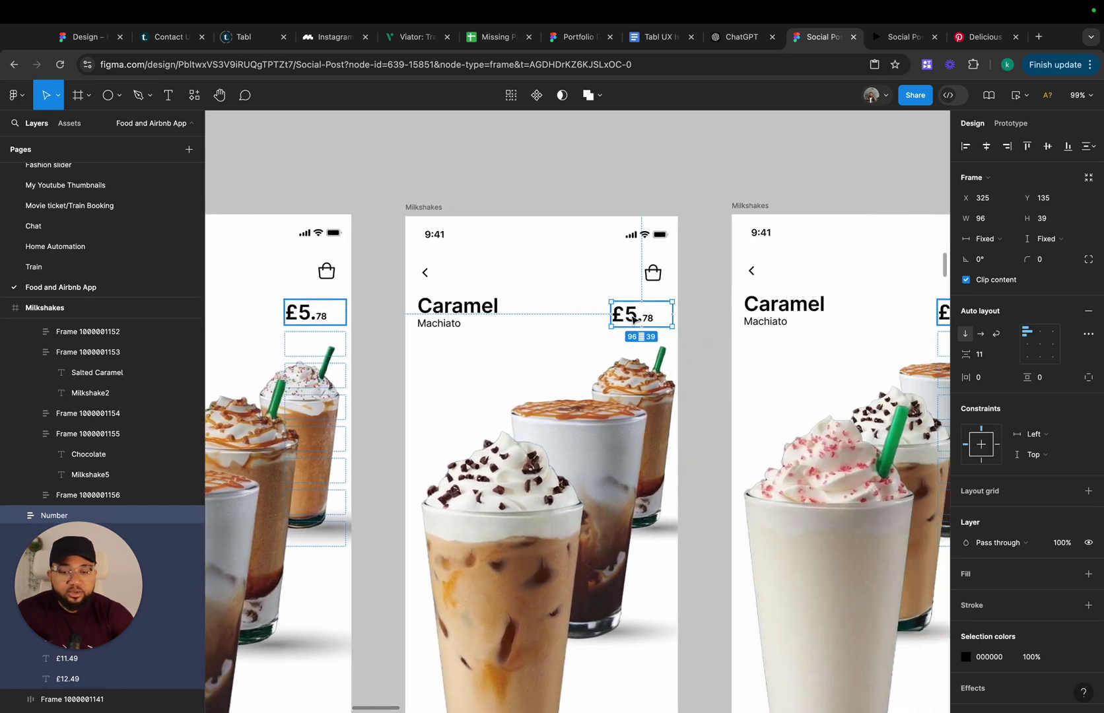
scroll(634, 318, down, 5)
scroll(679, 323, right, 5)
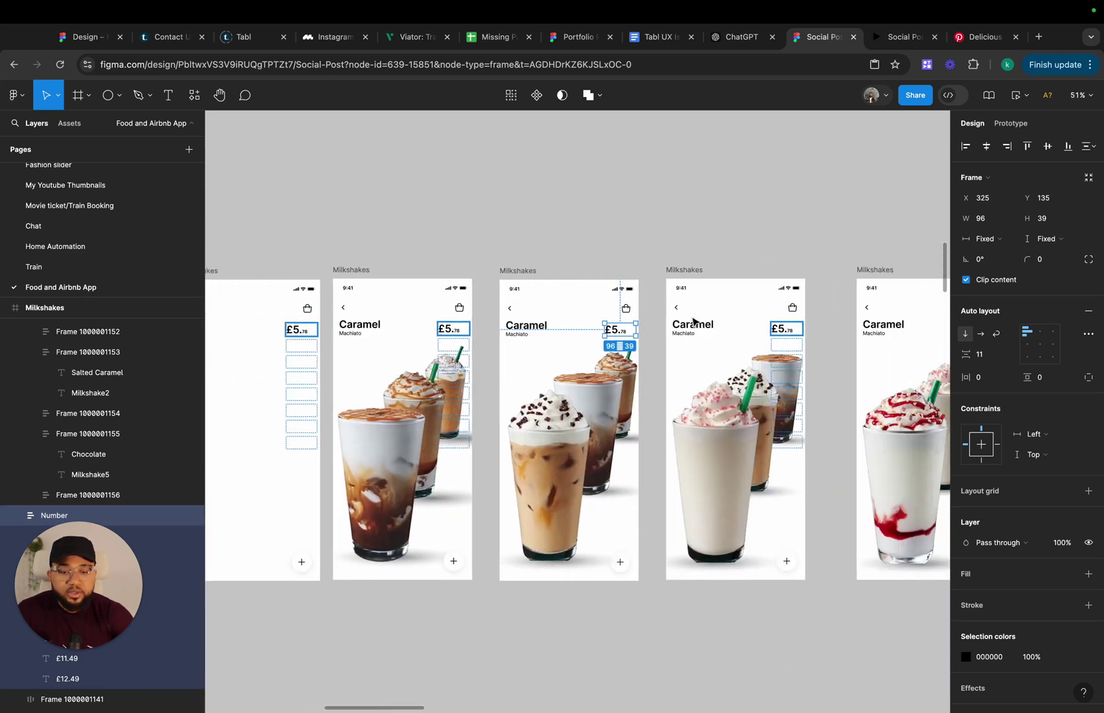
scroll(589, 333, up, 5)
right_click(589, 332)
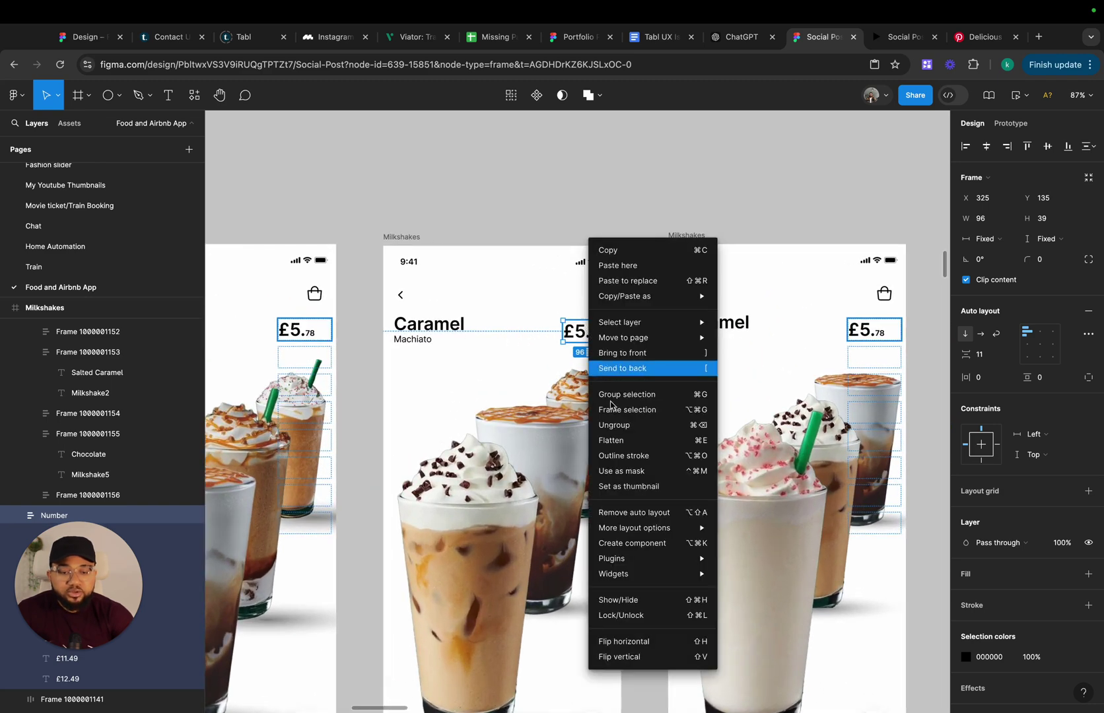
click(623, 513)
key(Return)
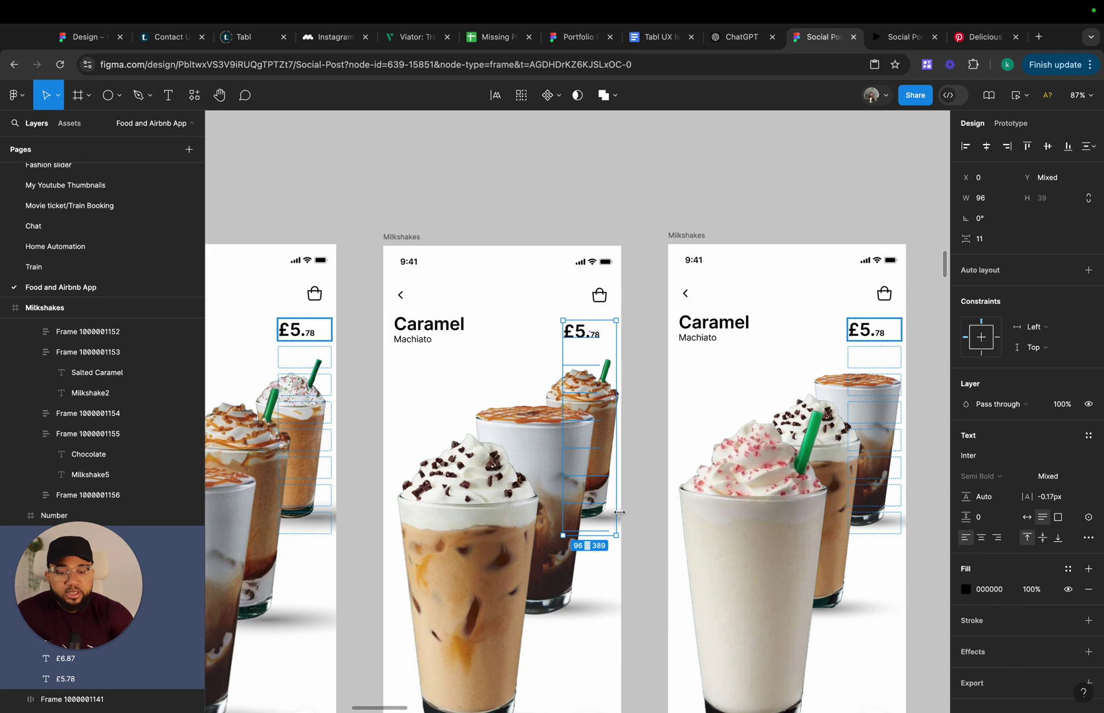
Move the chocolate-chip screen's price texts up inside their frame so that £6.87 is the visible price
drag(608, 456, 606, 437)
key(ctrl+z)
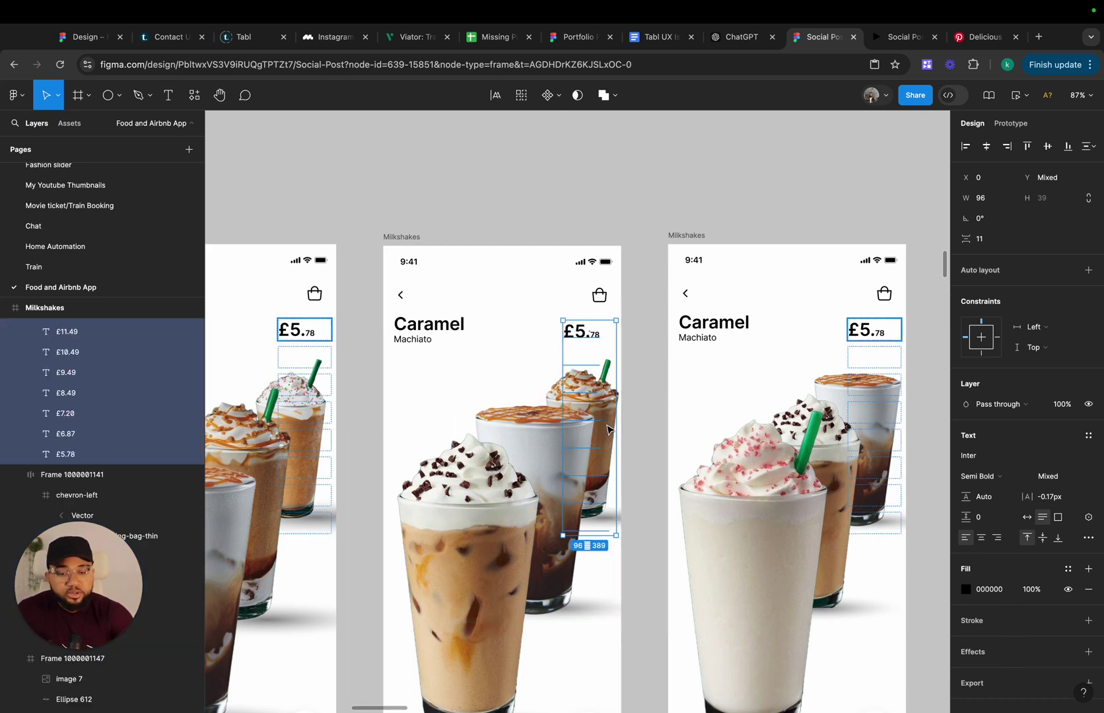
drag(594, 353, 592, 340)
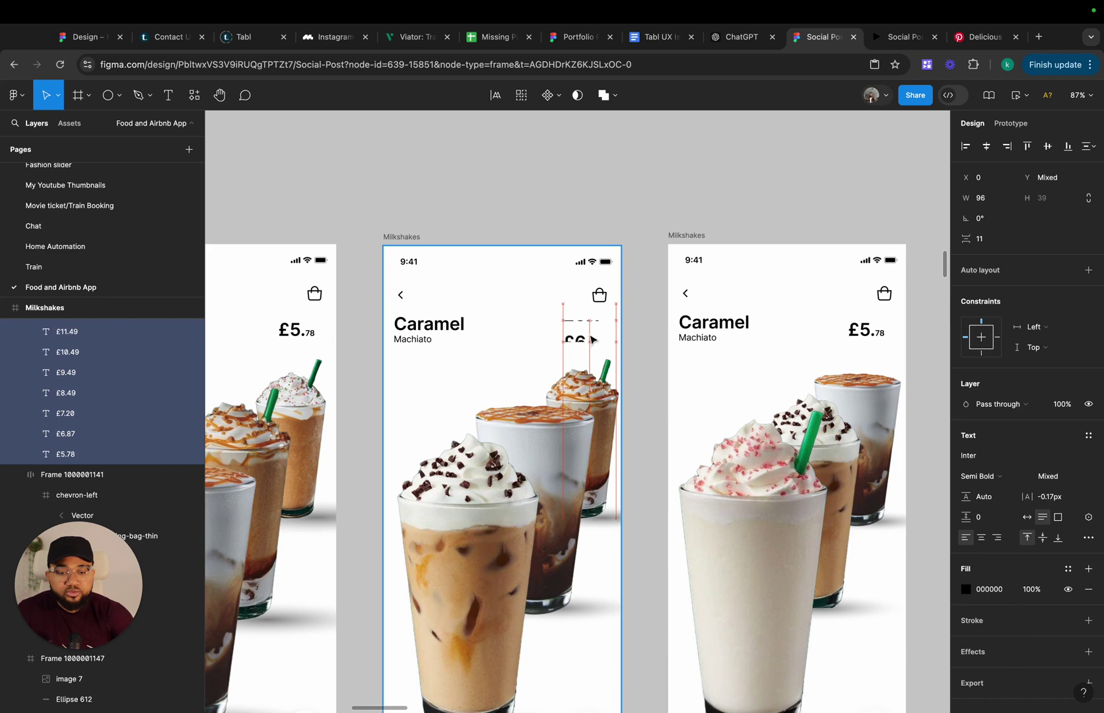
Remove auto layout from the pink-sprinkle Milkshakes screen's price frame and move its price texts up to show £7.20
scroll(596, 331, right, 10)
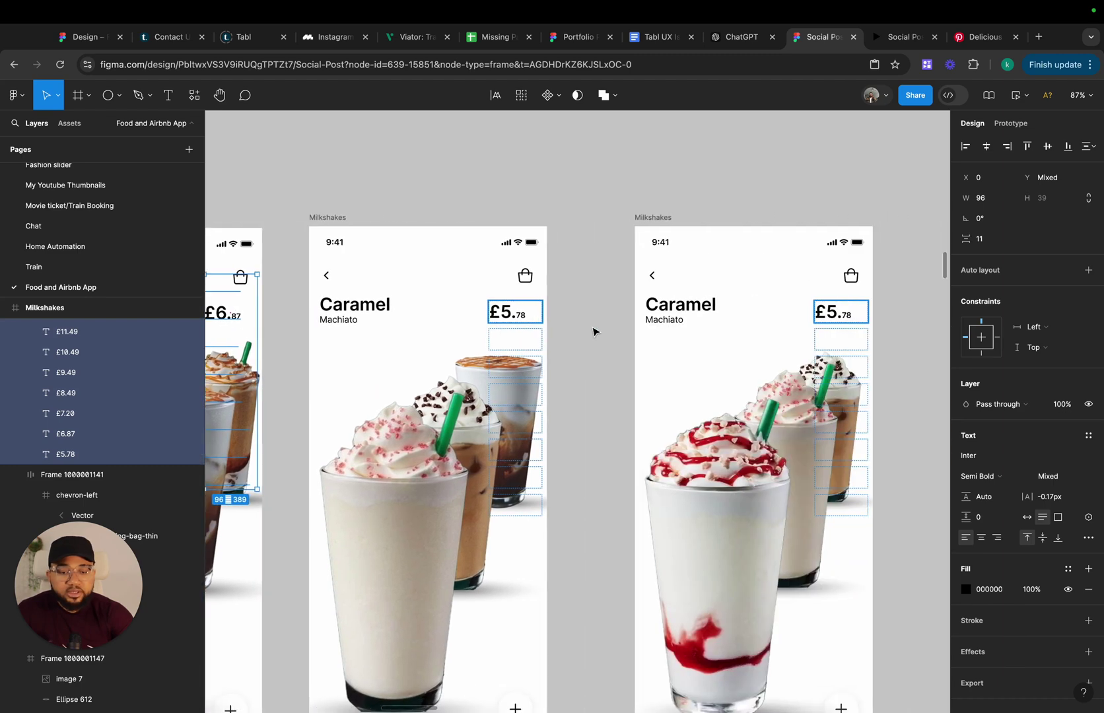
key(shift+a)
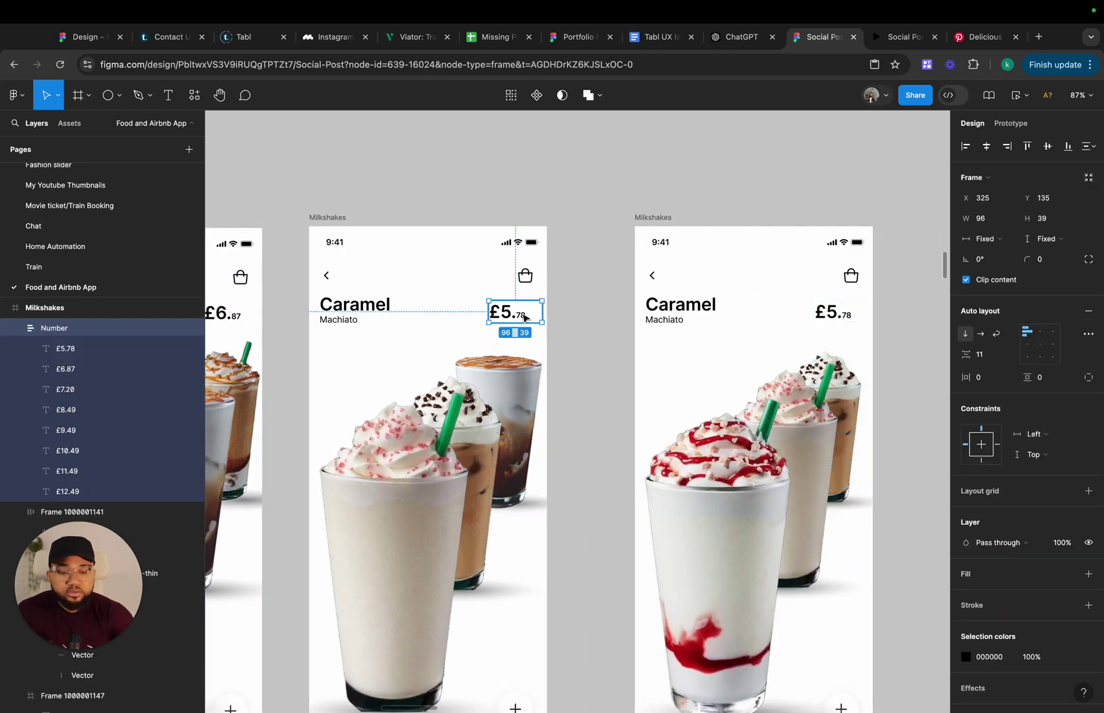
right_click(525, 317)
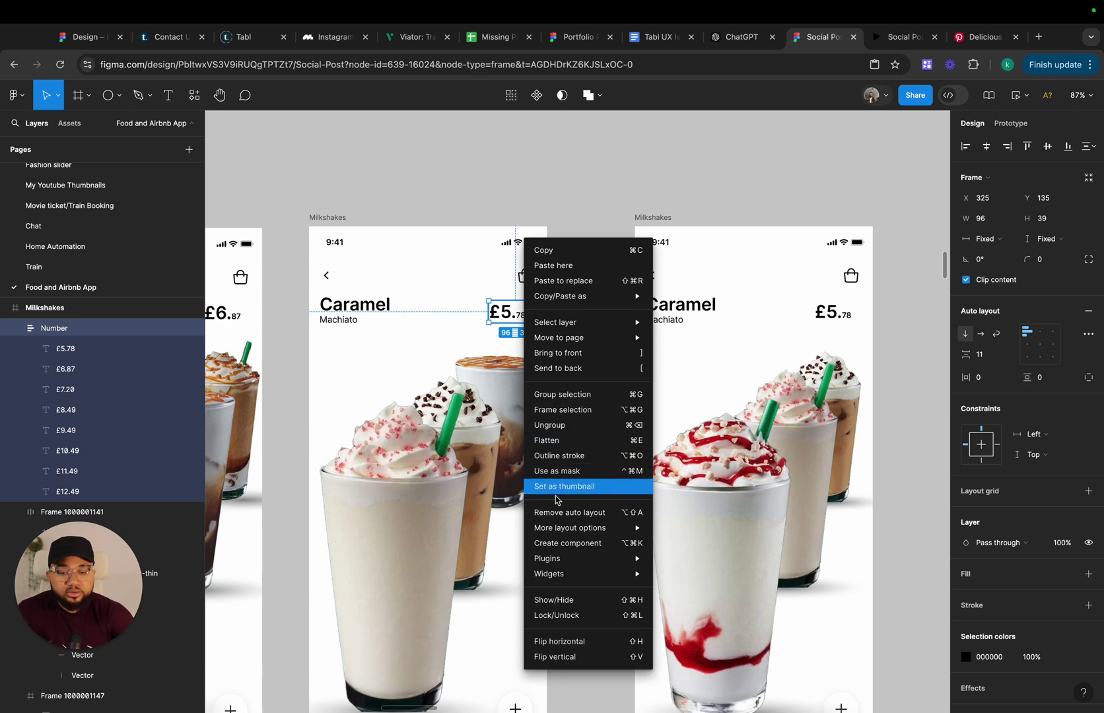
click(567, 512)
drag(520, 338, 521, 328)
Remove auto layout from the strawberry Milkshakes screen's price frame and move its price texts up to show £8.49
click(835, 315)
scroll(837, 315, right, 5)
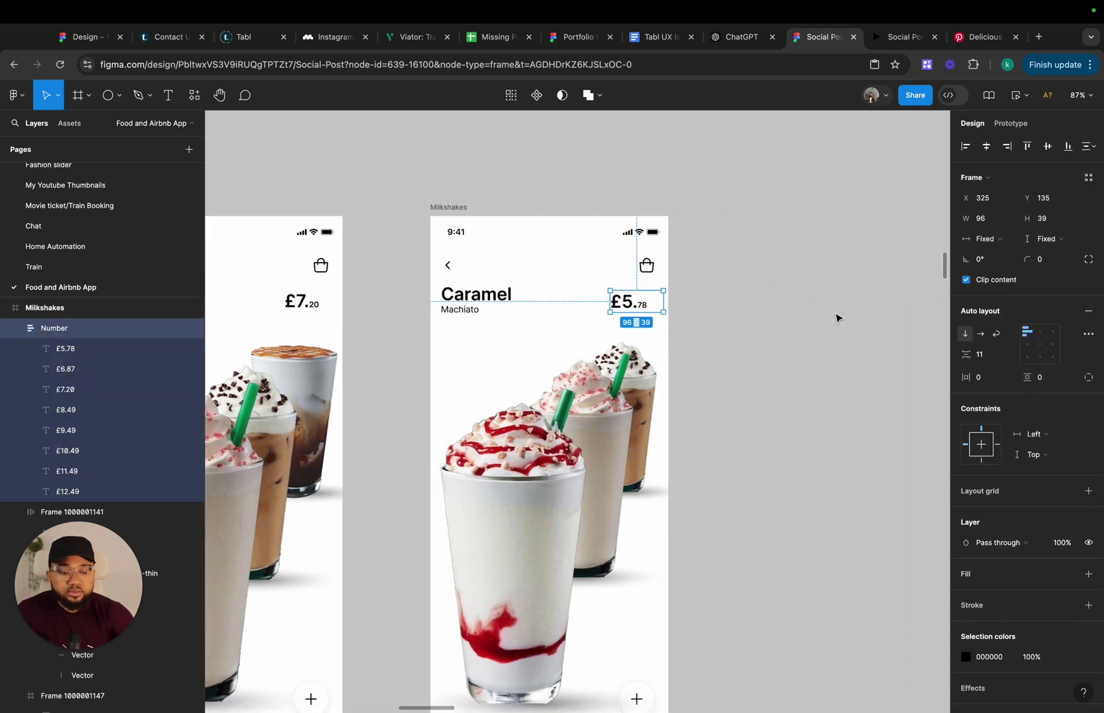
right_click(635, 308)
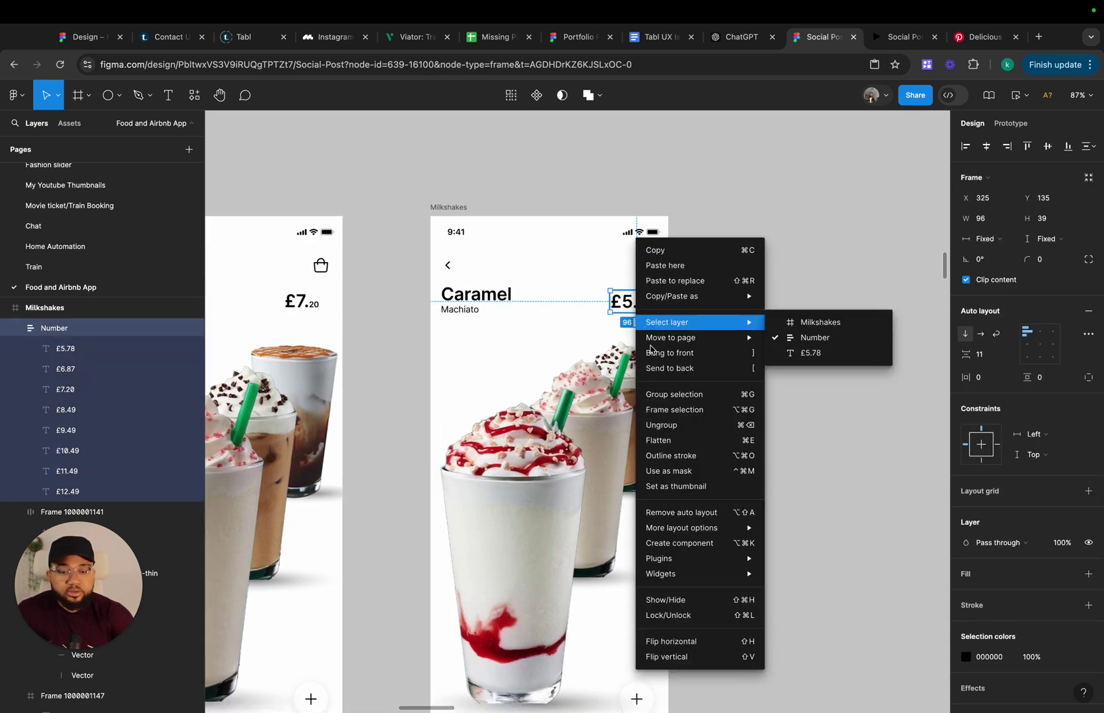
click(686, 507)
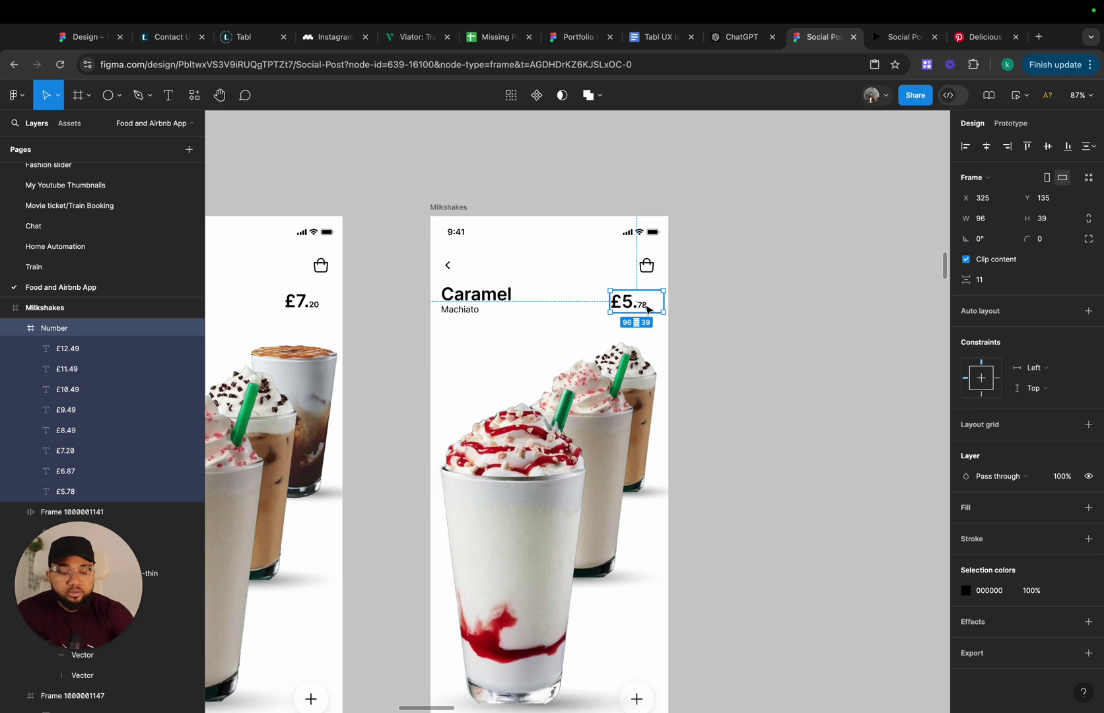
key(Return)
mouse_move(641, 320)
mouse_down()
mouse_move(632, 338)
mouse_move(633, 305)
mouse_move(633, 332)
mouse_up()
click(724, 328)
scroll(638, 312, left, 3)
click(670, 277)
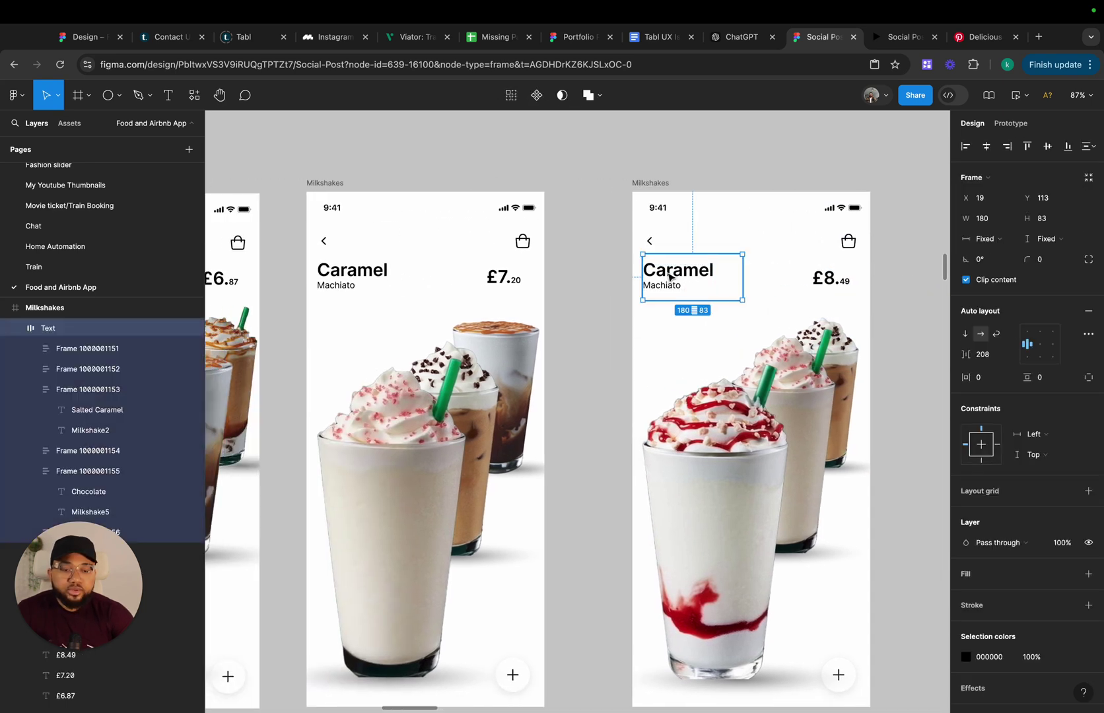
right_click(668, 277)
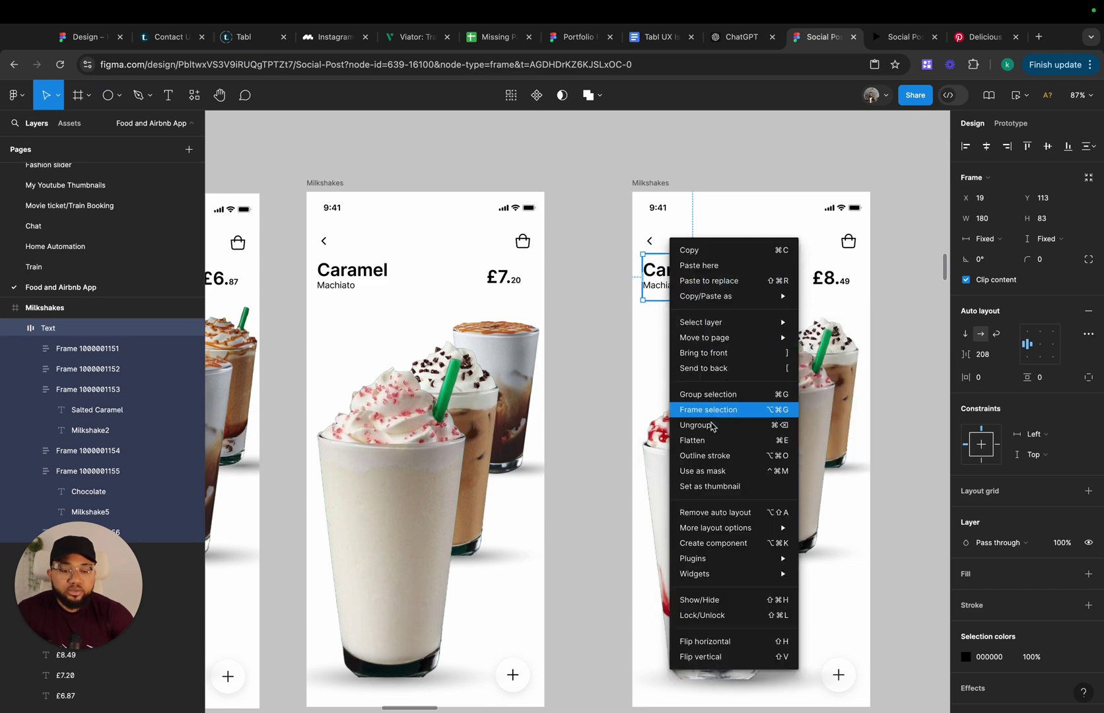
click(712, 514)
scroll(608, 309, left, 10)
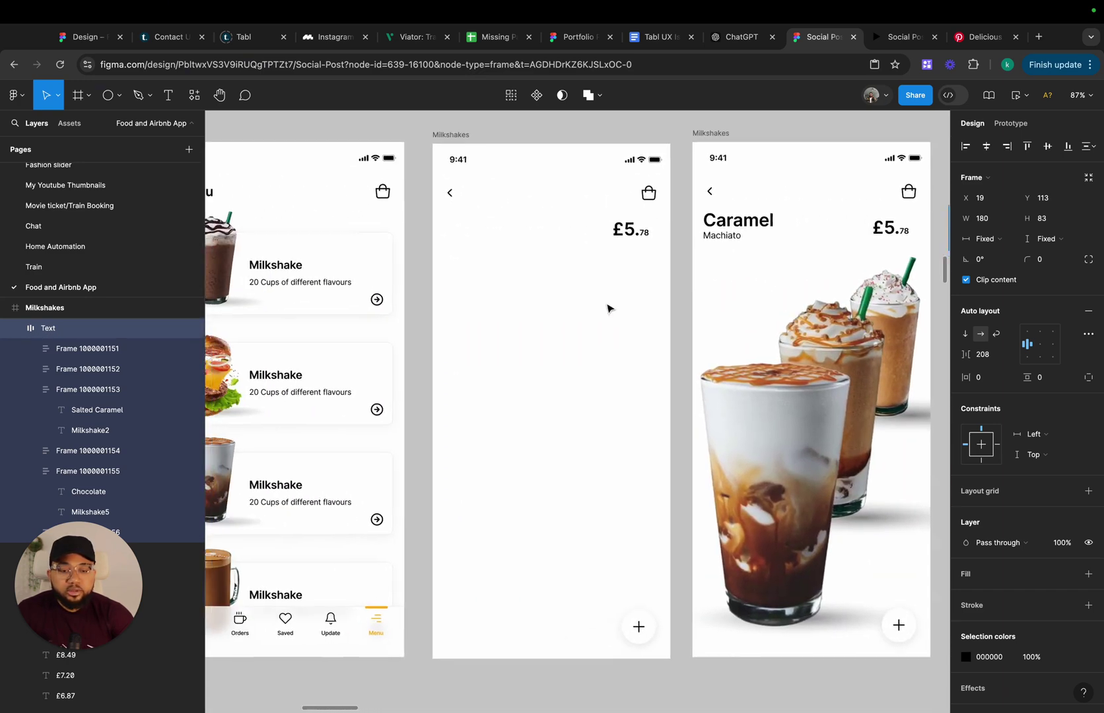
Remove auto layout from the chocolate-chip screen's drink-name frame and shift its texts sideways to show Peanut Butter Milkshake
scroll(608, 308, right, 10)
click(669, 284)
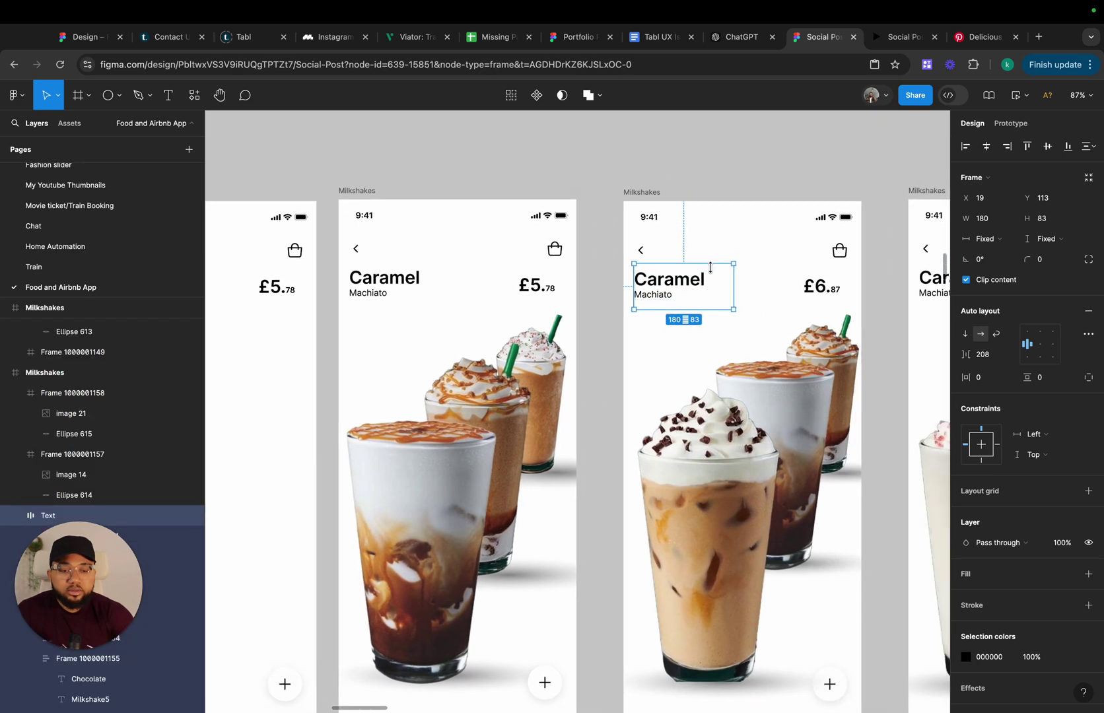
right_click(669, 289)
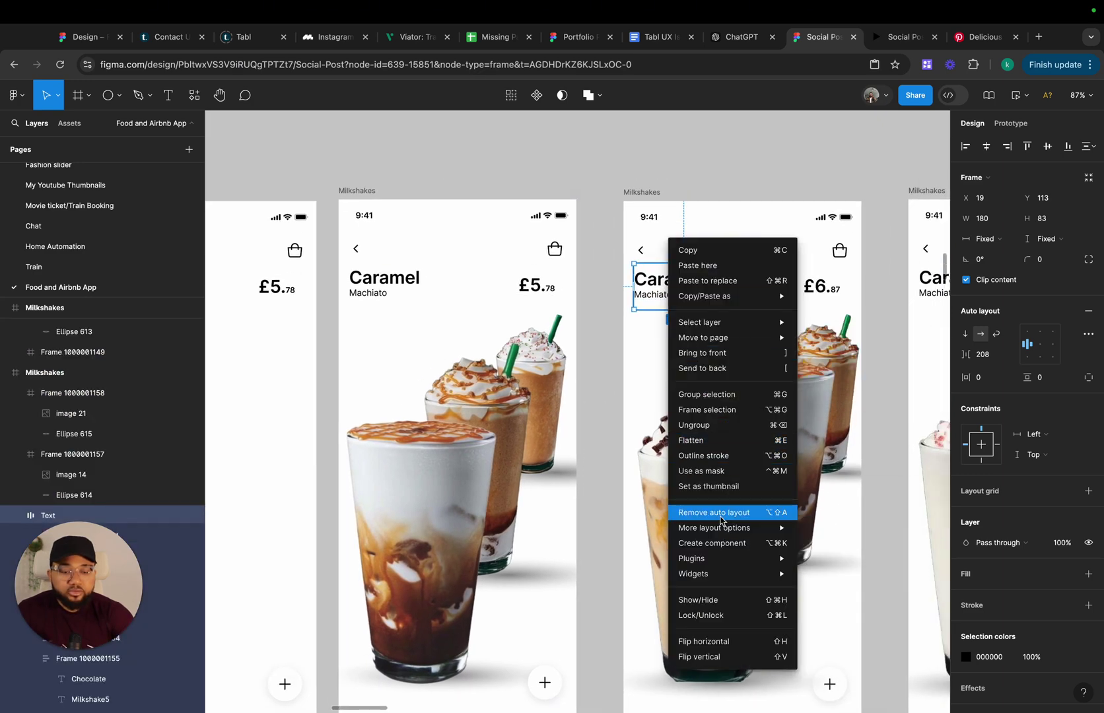
click(713, 512)
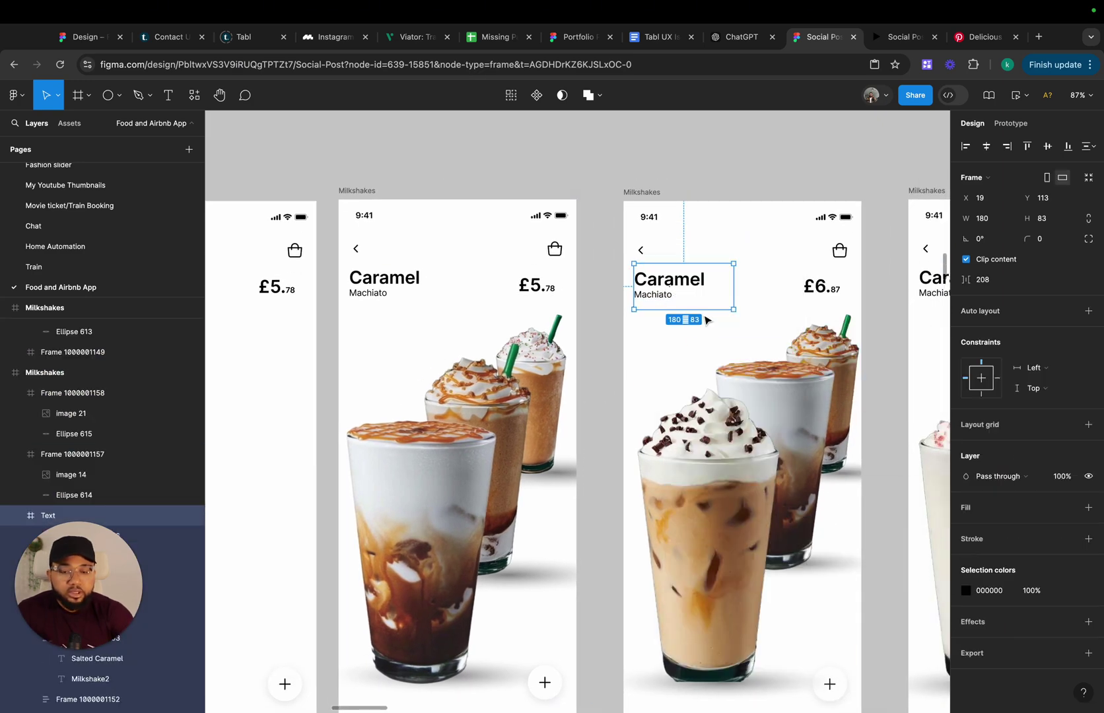
key(Return)
drag(762, 291, 692, 288)
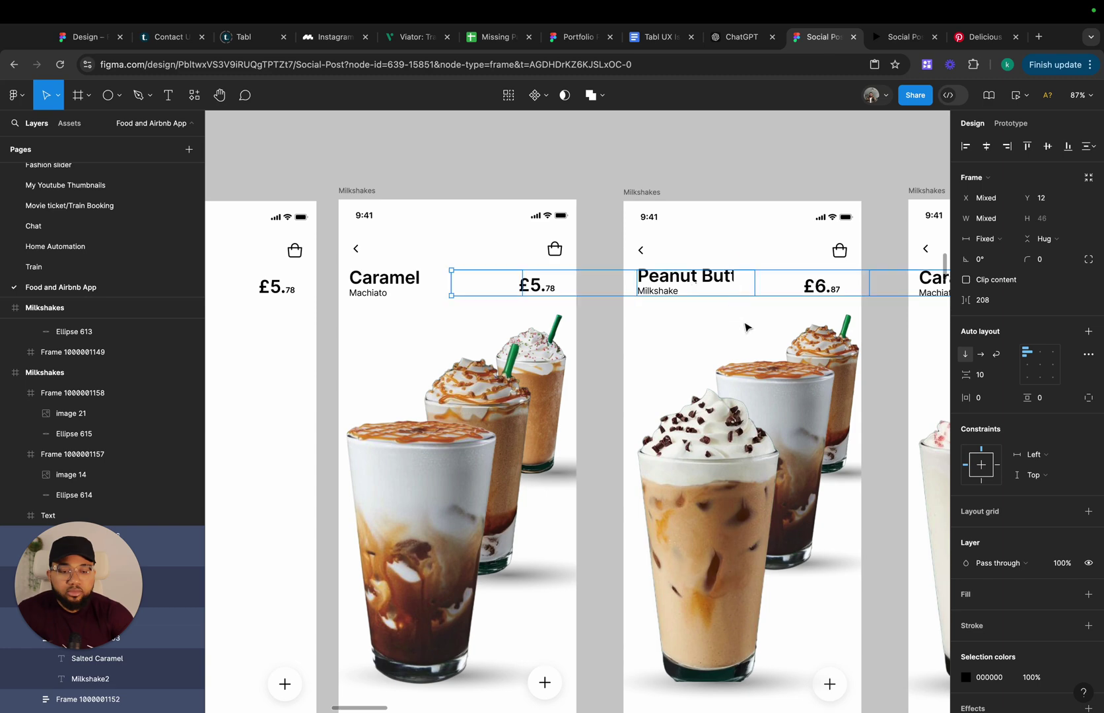
click(694, 288)
click(616, 355)
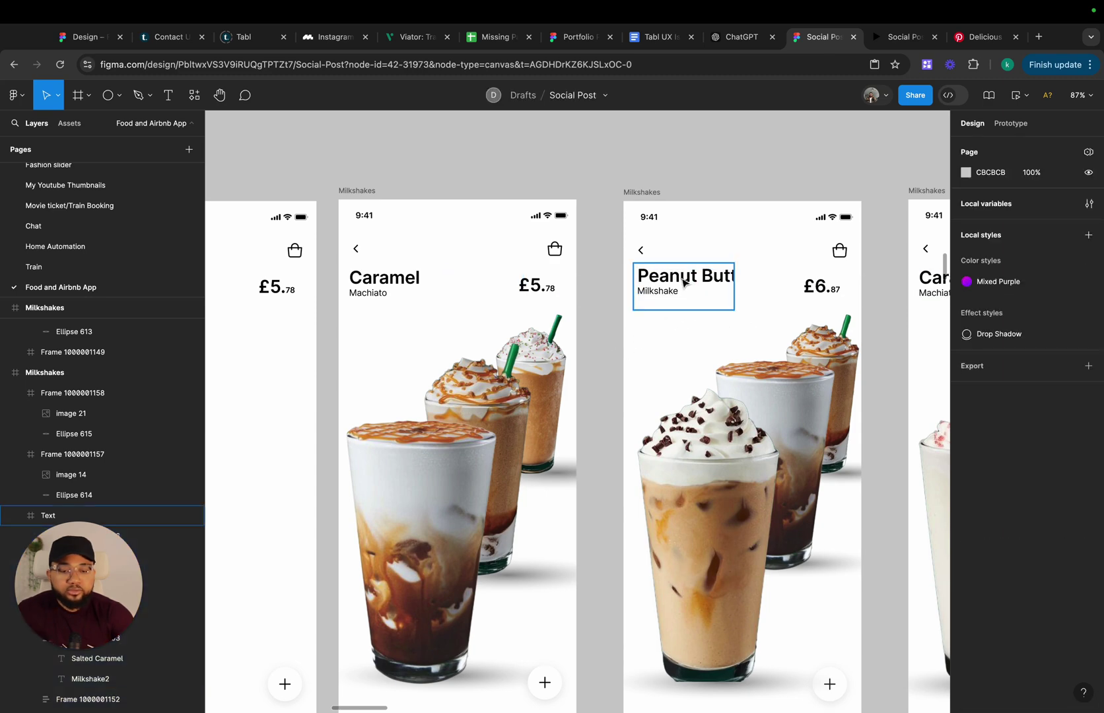
Widen the chocolate-chip screen's drink-name frame until the full Peanut Butter title fits
click(713, 287)
drag(733, 287, 765, 284)
click(600, 364)
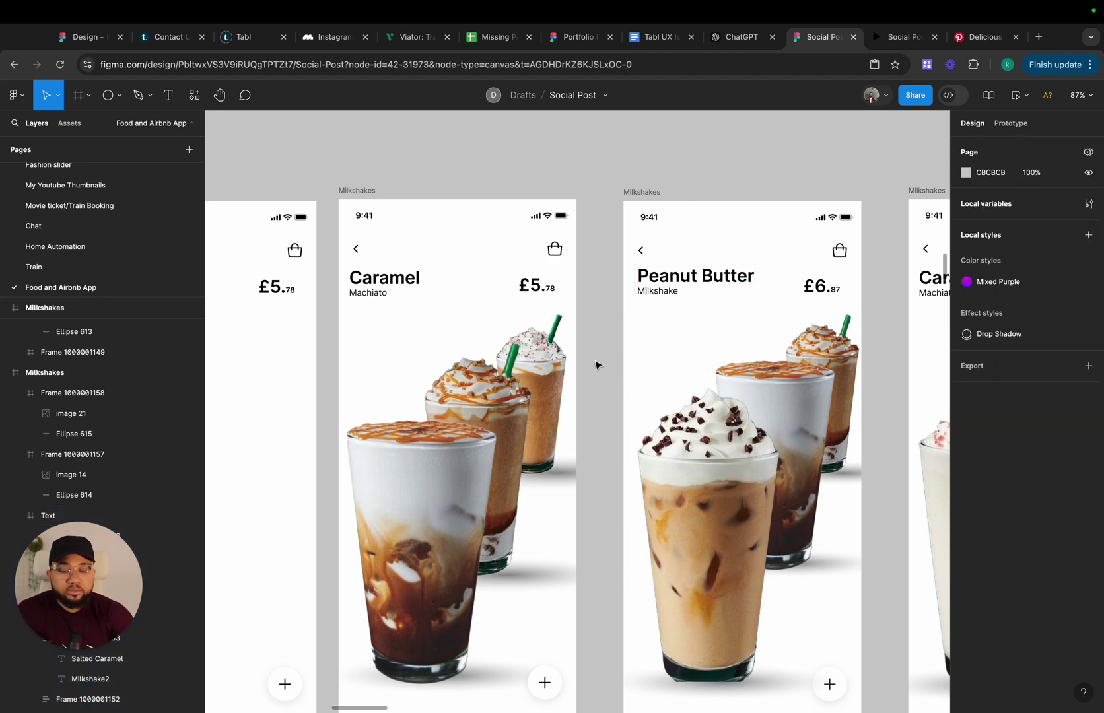
Remove auto layout from the pink-sprinkle screen's drink-name frame and shift its texts sideways to show Salted Caramel Milkshake
scroll(602, 316, right, 5)
right_click(605, 316)
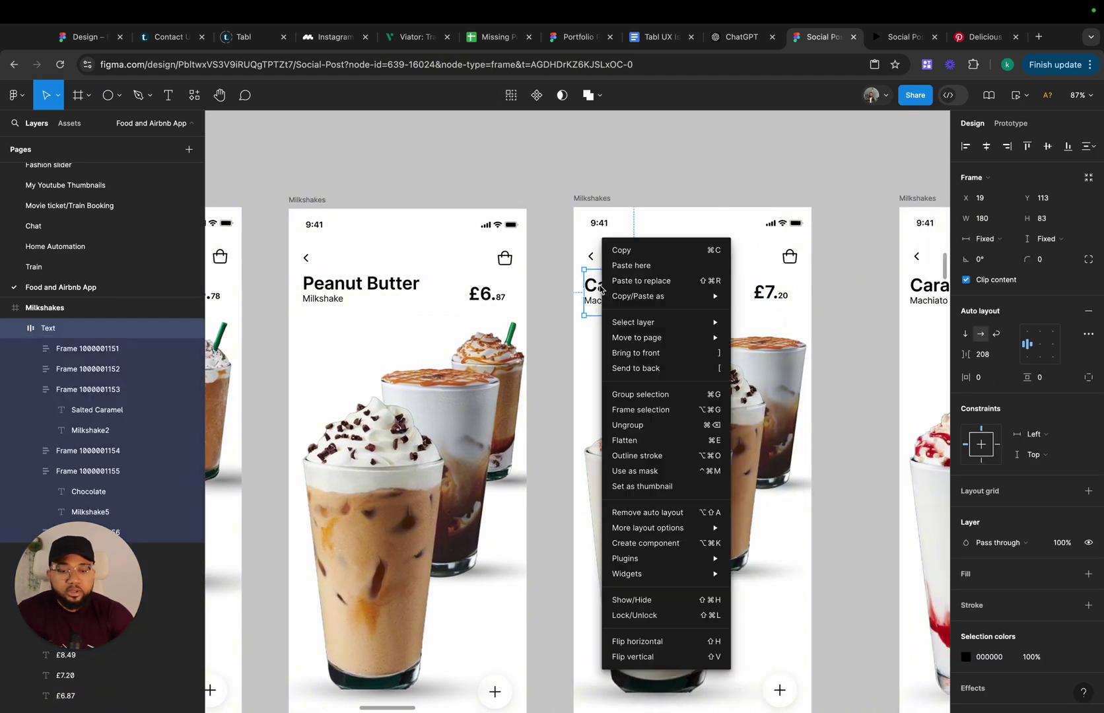
mouse_move(684, 531)
click(655, 513)
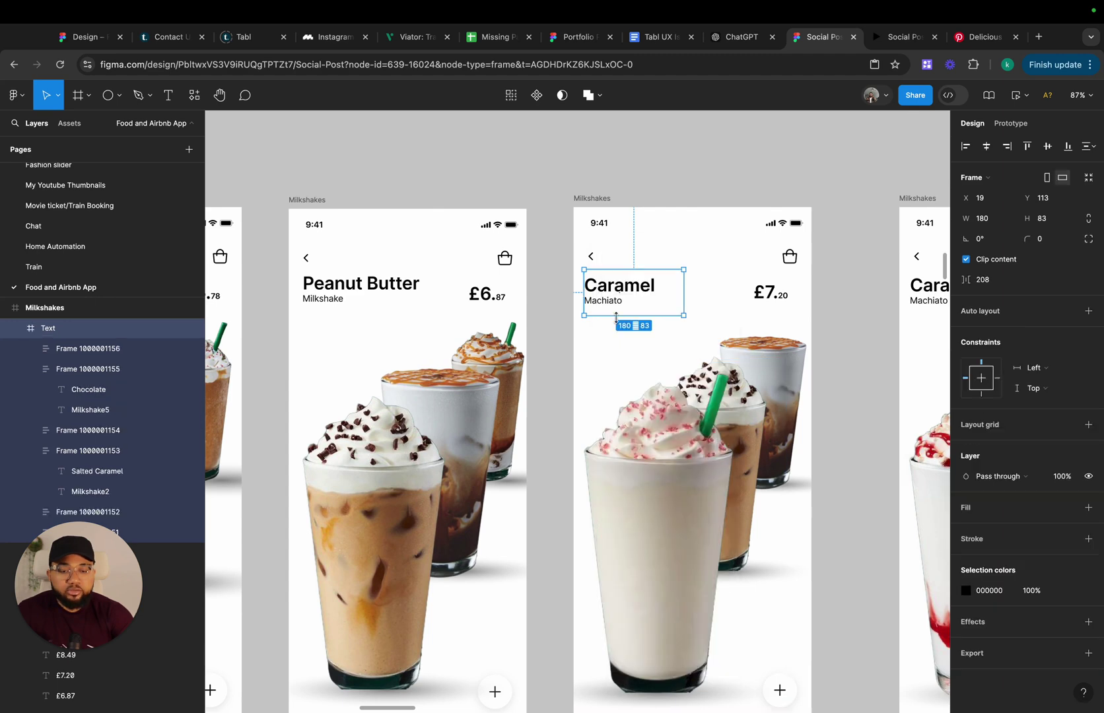
key(Return)
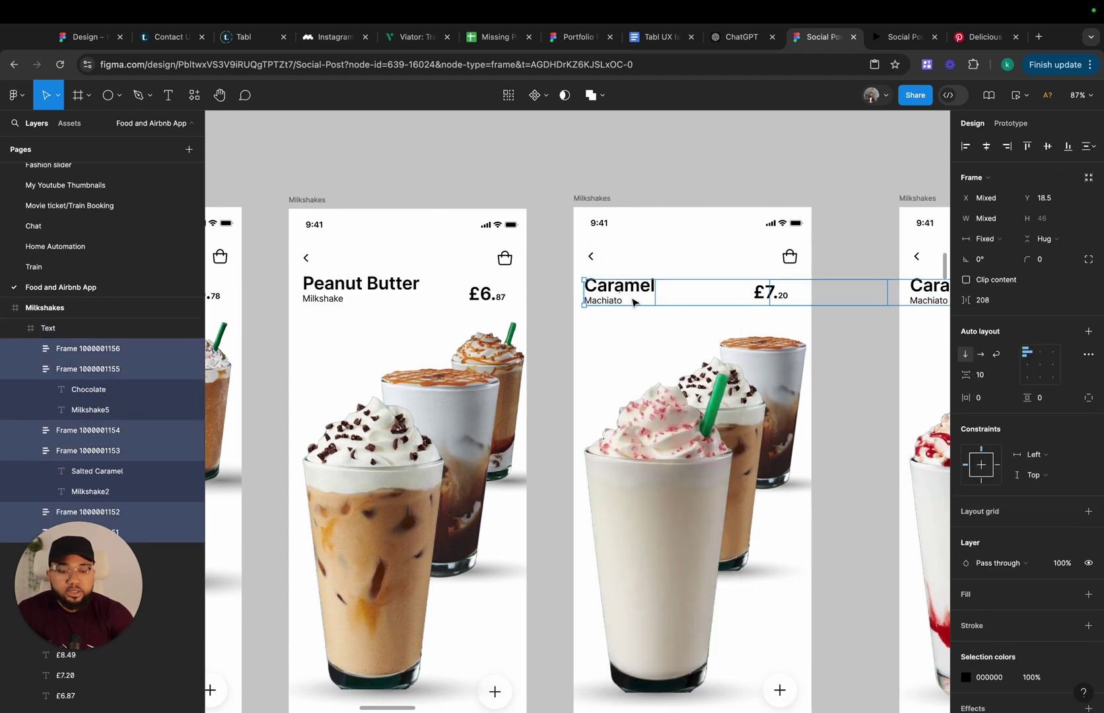
drag(641, 299, 608, 294)
Widen the pink-sprinkle screen's drink-name frame to 250 so the full Salted Caramel title fits
drag(678, 293, 723, 294)
click(554, 334)
click(685, 299)
Remove auto layout from the strawberry screen's drink-name frame and shift its texts sideways to show Banana Milkshake
scroll(565, 301, right, 10)
click(565, 301)
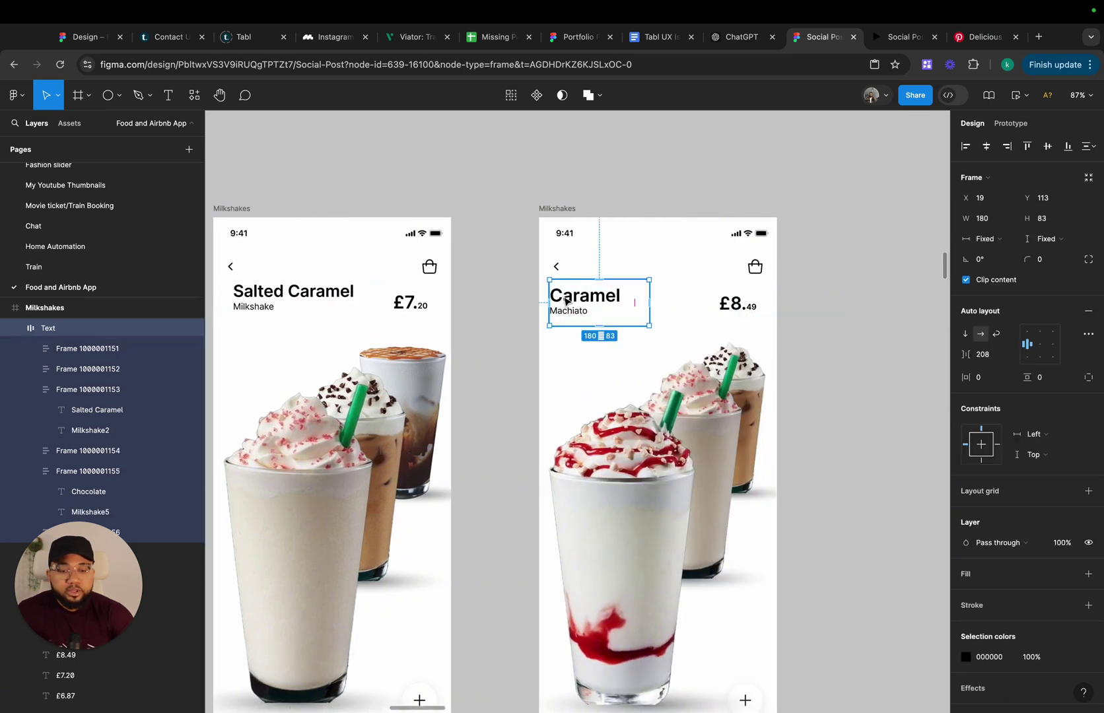
right_click(565, 301)
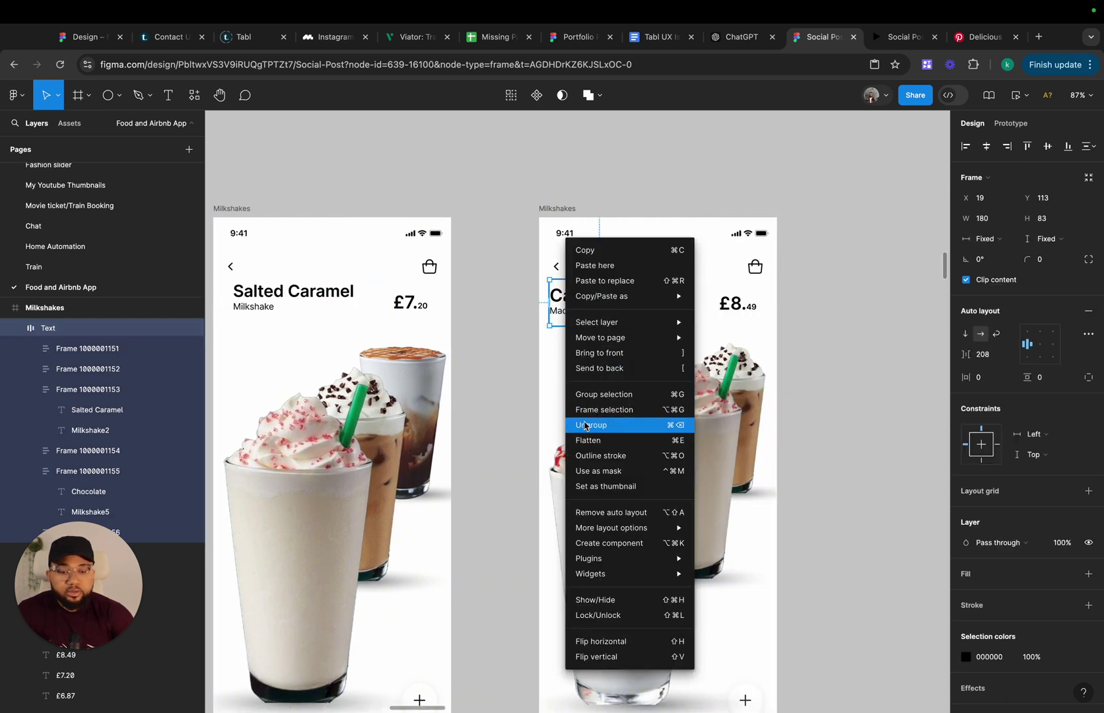
click(610, 512)
key(Return)
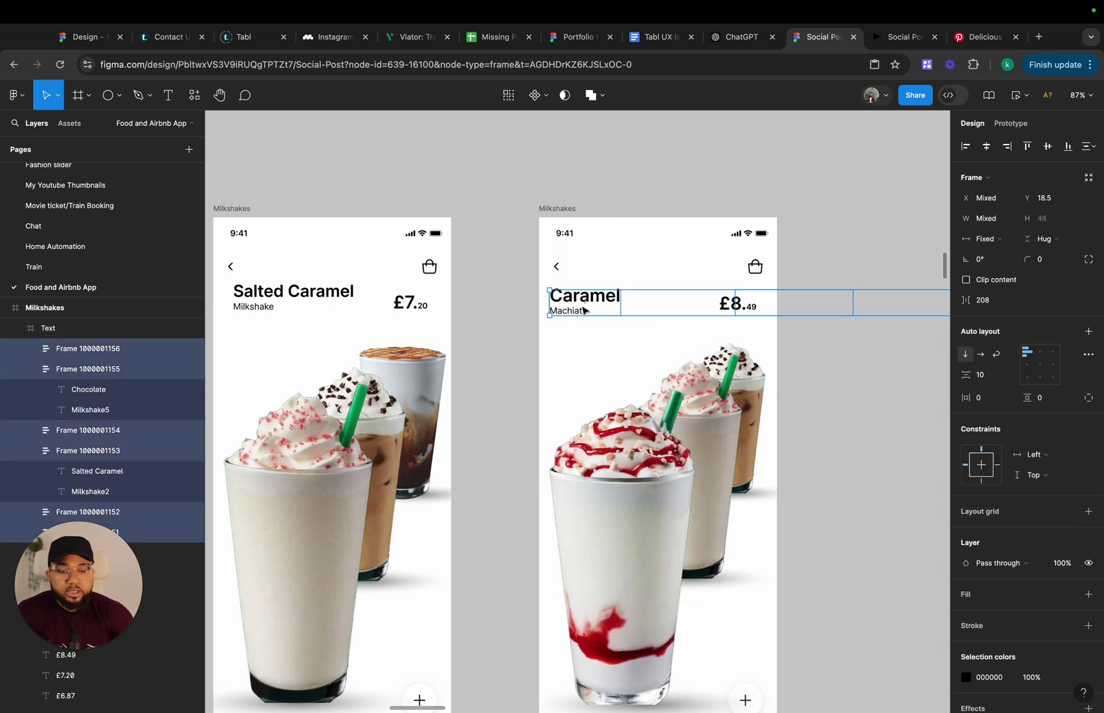
drag(612, 309, 563, 306)
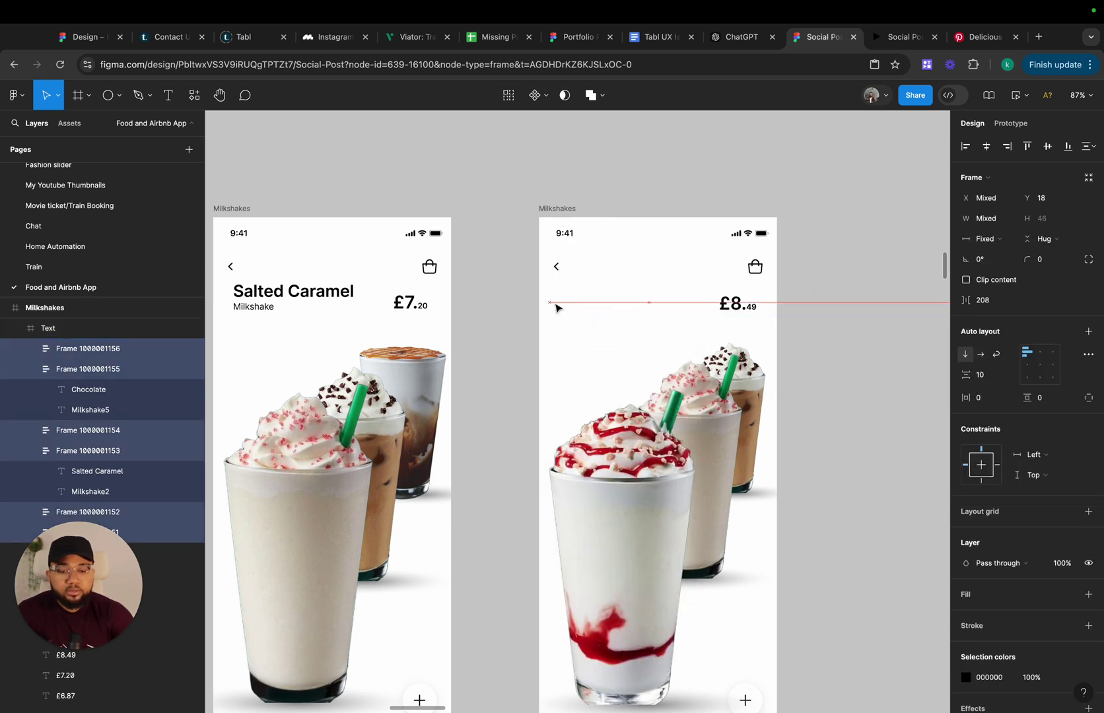
drag(631, 306, 604, 301)
drag(612, 302, 600, 303)
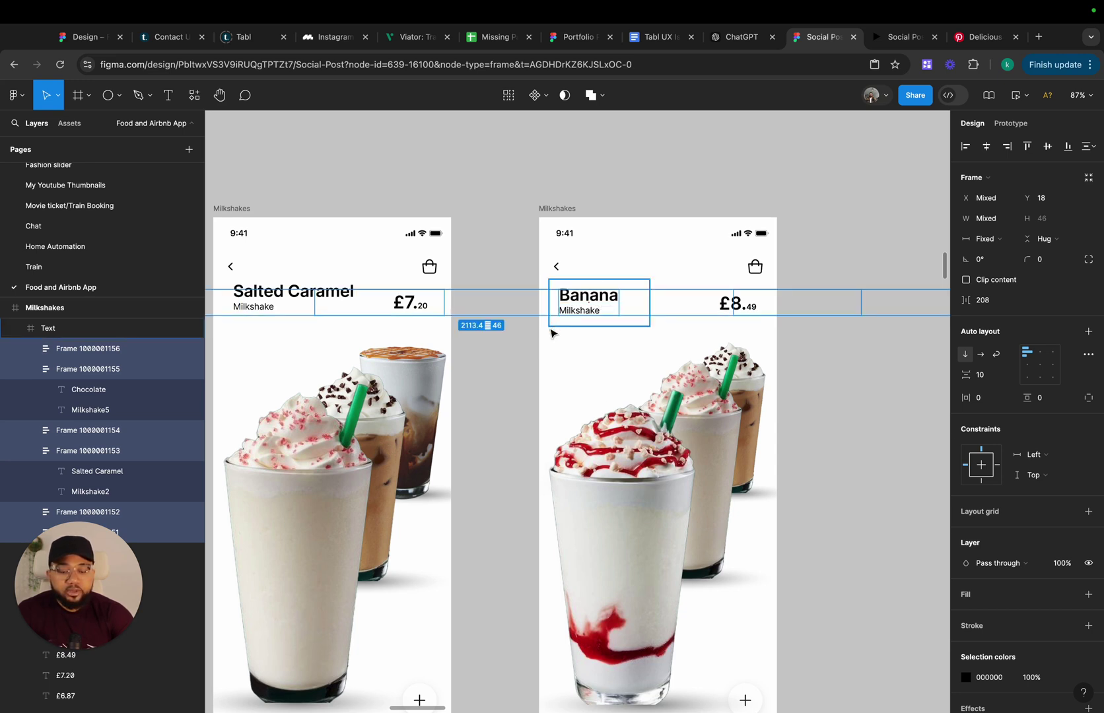
click(510, 369)
scroll(510, 371, down, 5)
scroll(510, 369, left, 5)
click(761, 319)
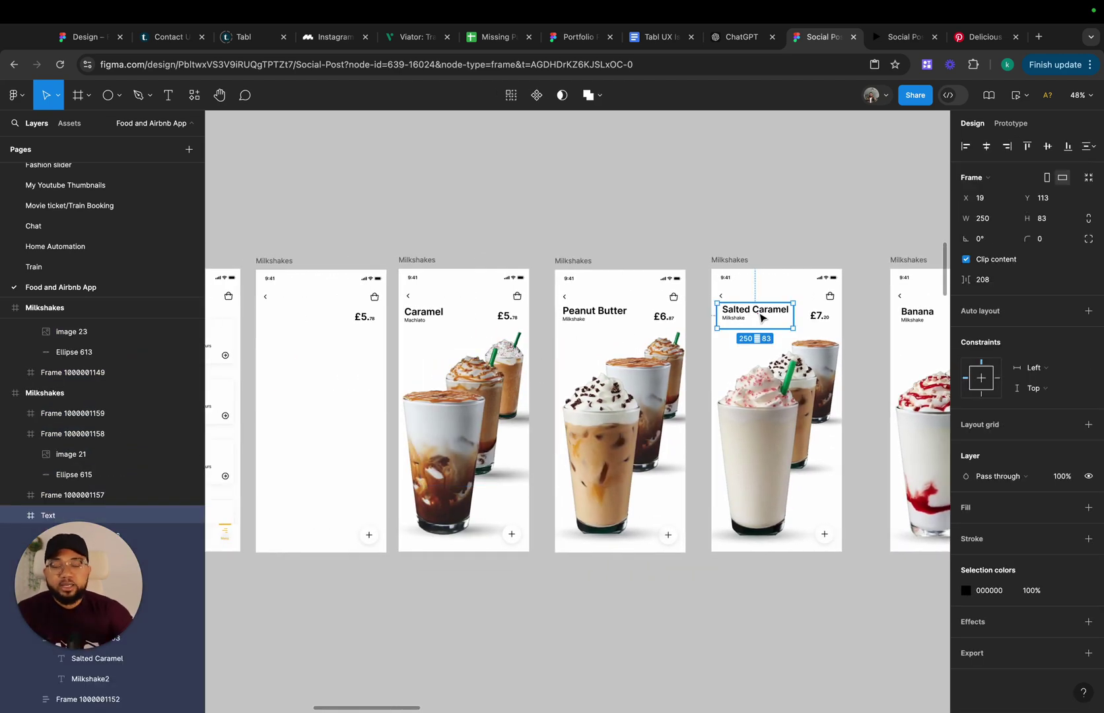
scroll(761, 318, left, 4)
scroll(761, 318, down, 1)
click(550, 280)
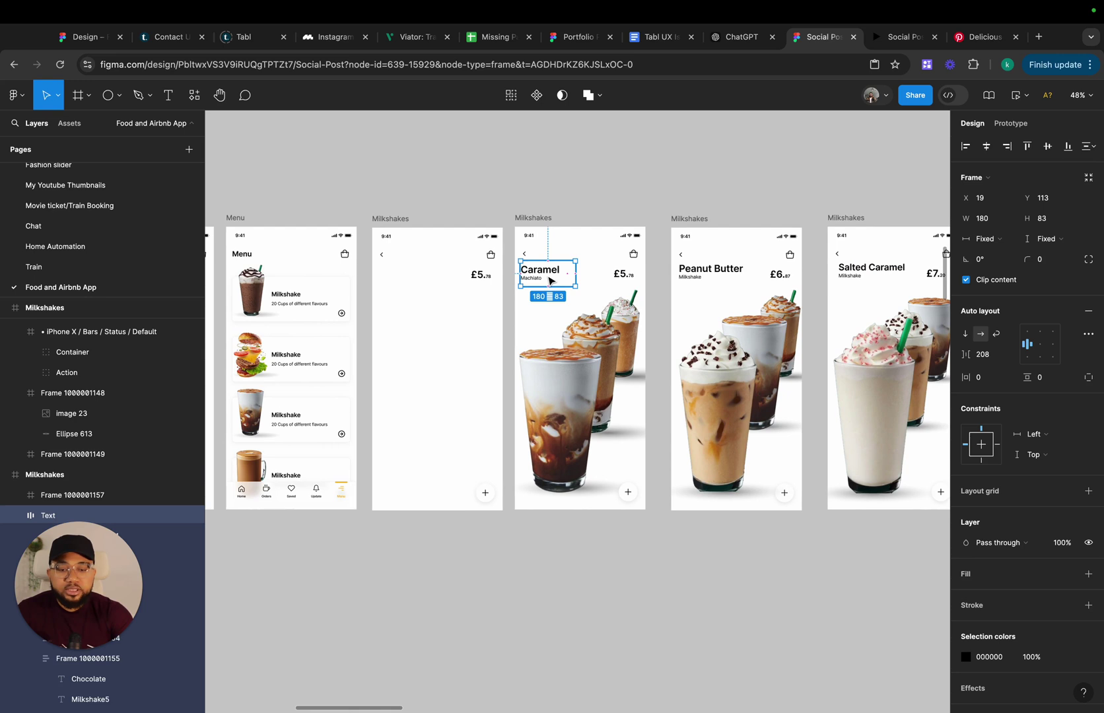
mouse_move(108, 613)
drag(108, 613, 112, 245)
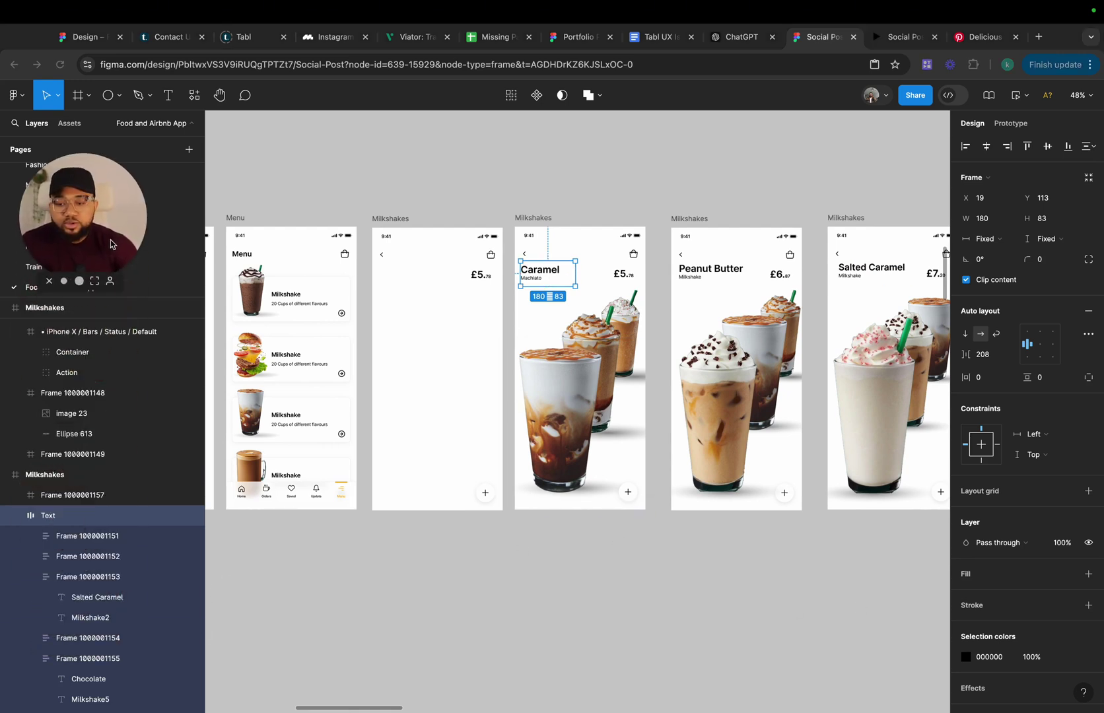
click(102, 538)
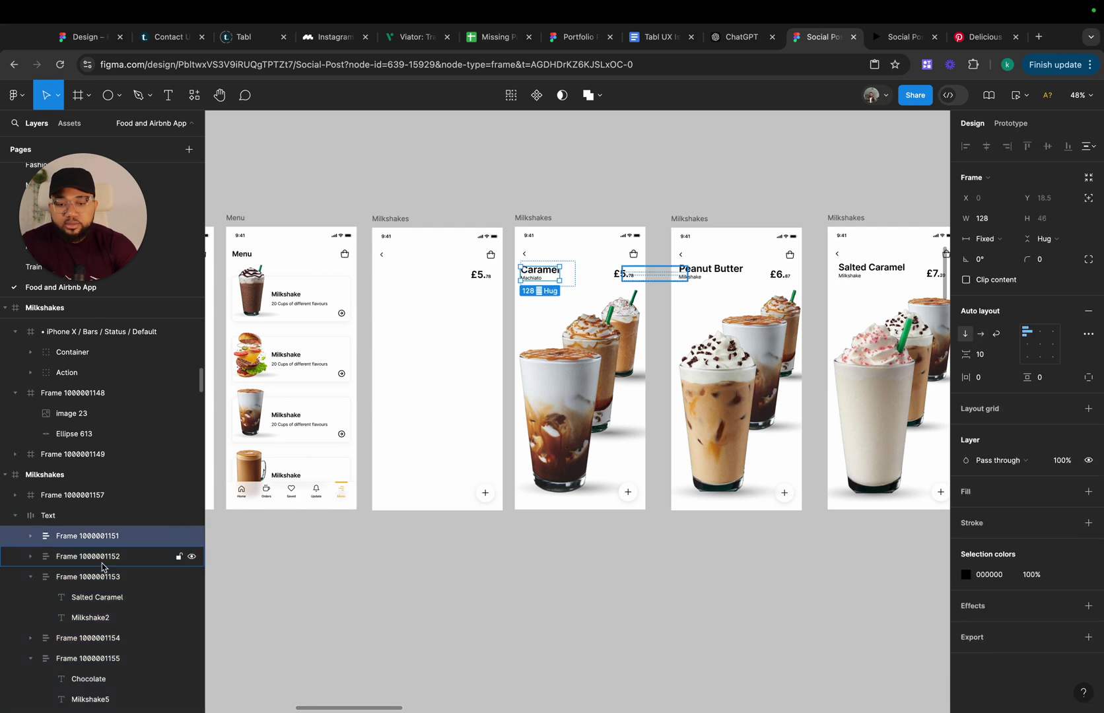
click(102, 559)
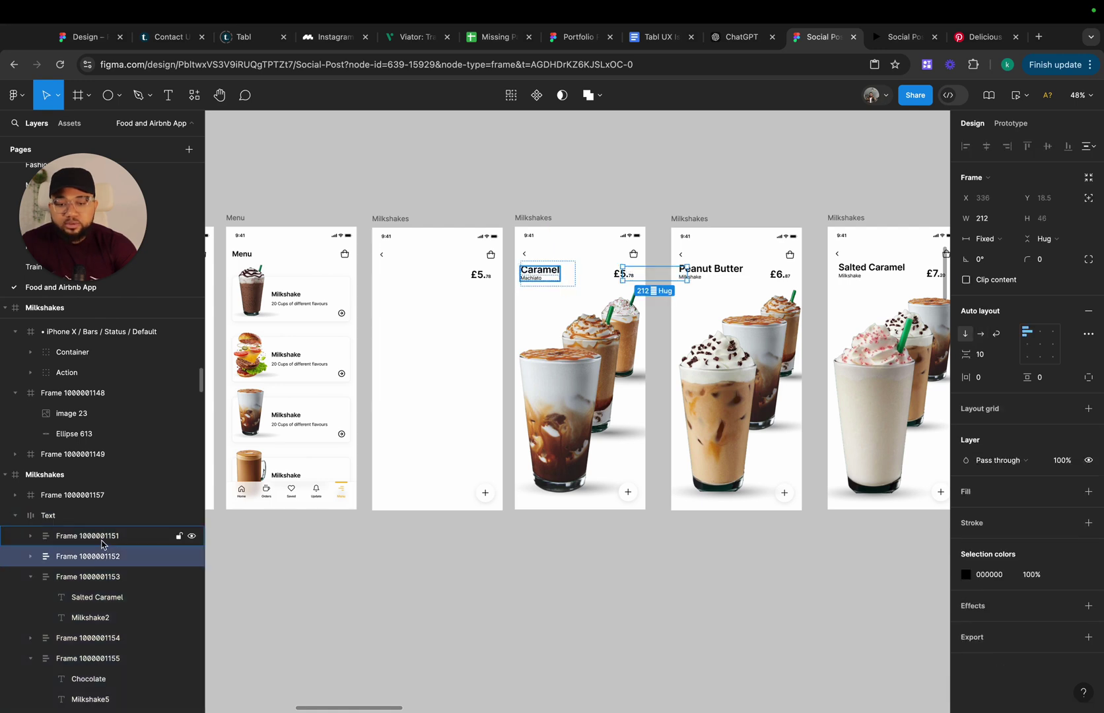
click(103, 538)
click(102, 558)
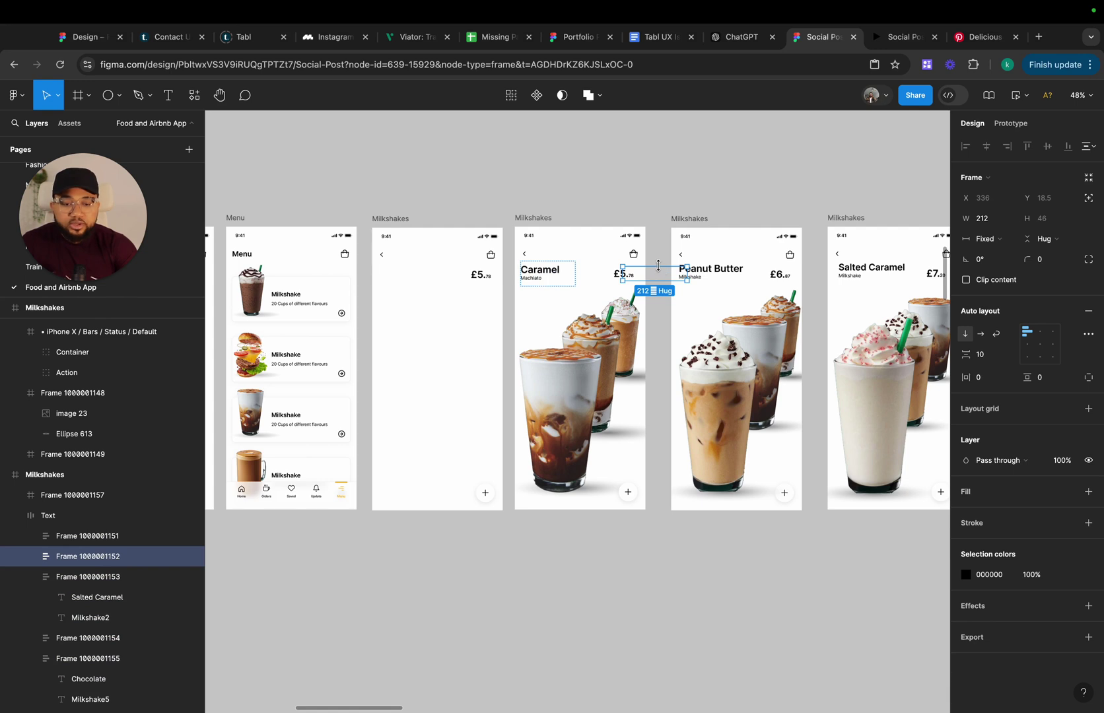
key(k)
drag(658, 266, 658, 273)
scroll(662, 280, right, 2)
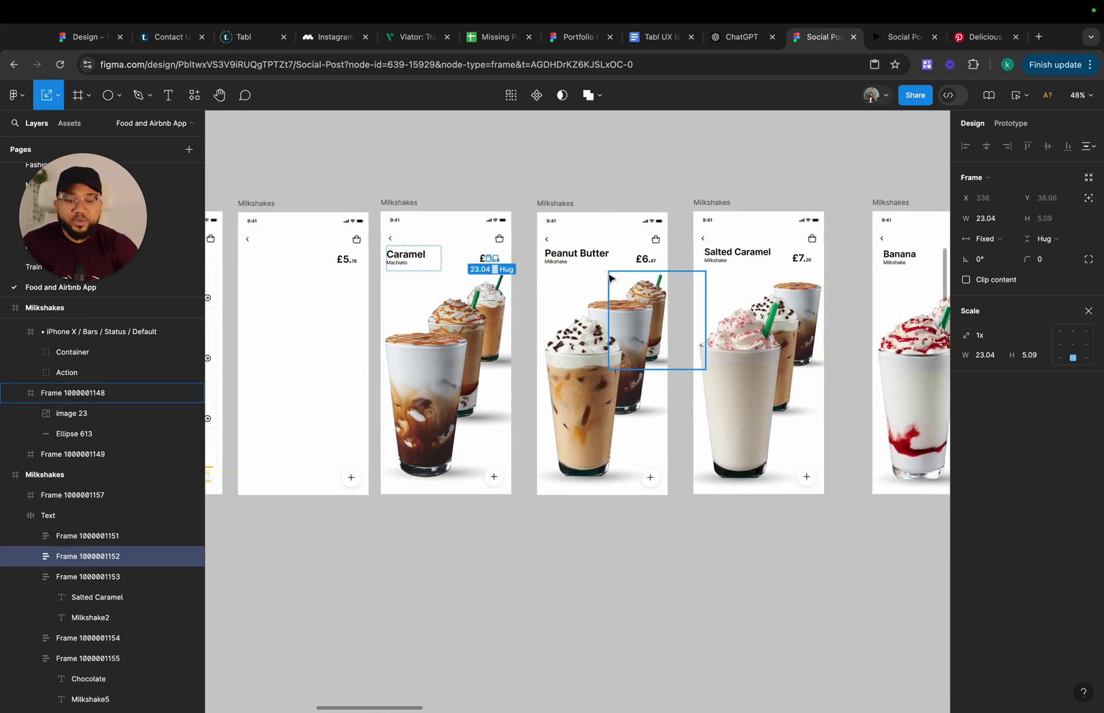
click(581, 260)
click(97, 369)
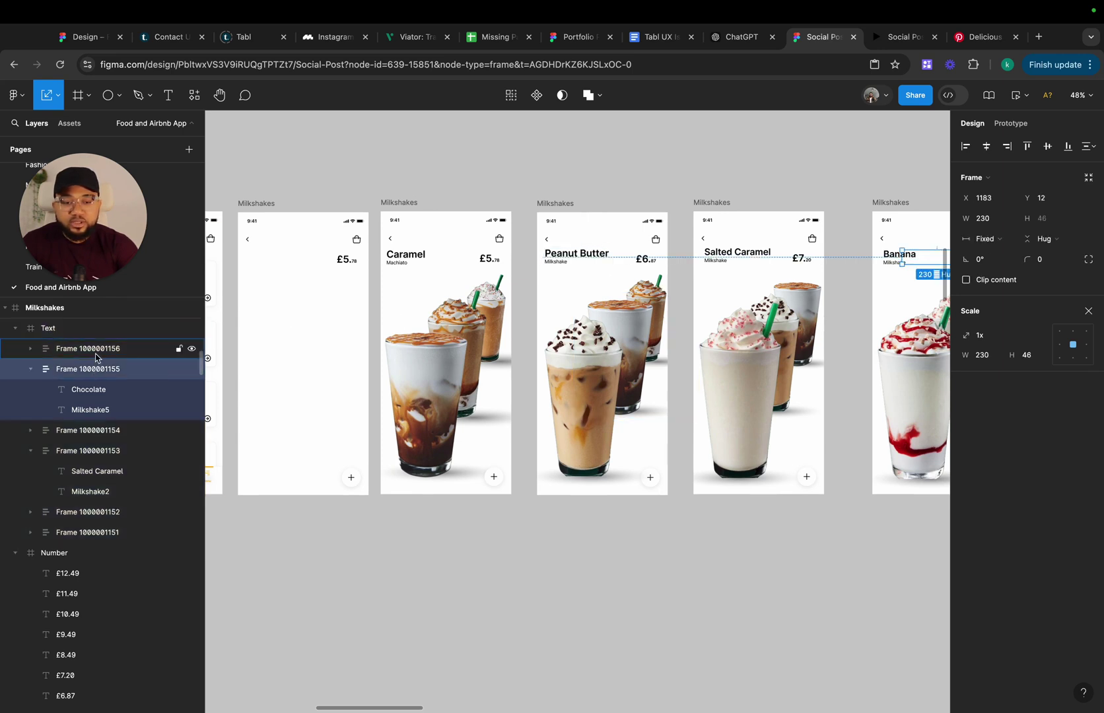
click(96, 350)
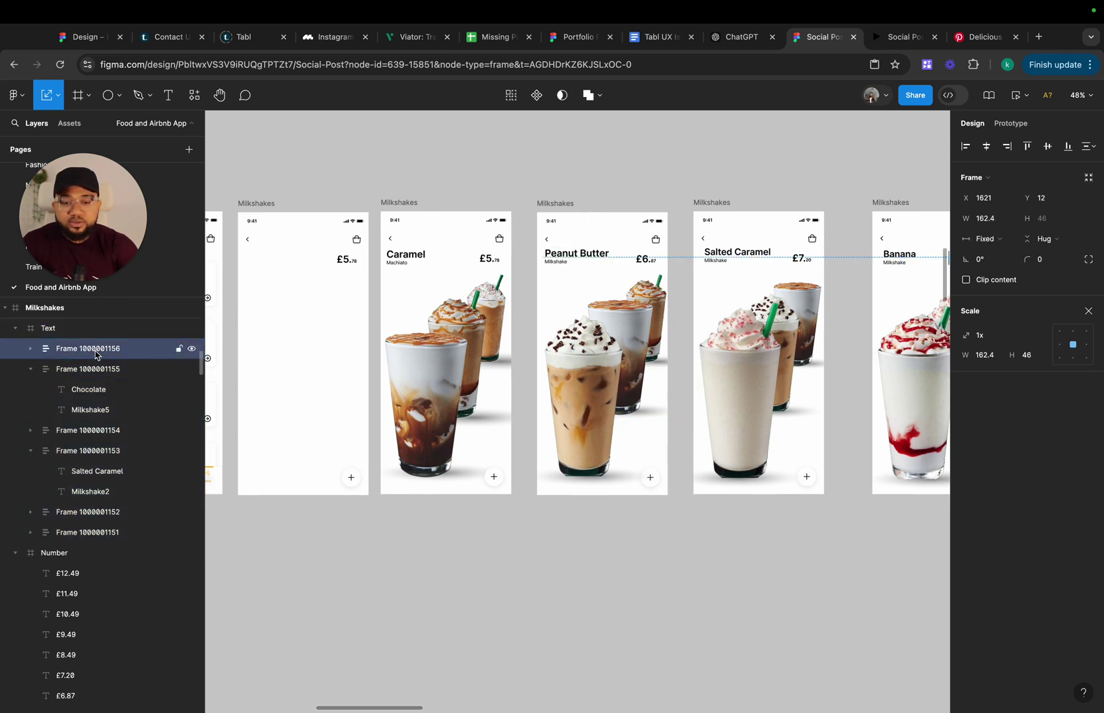
click(97, 452)
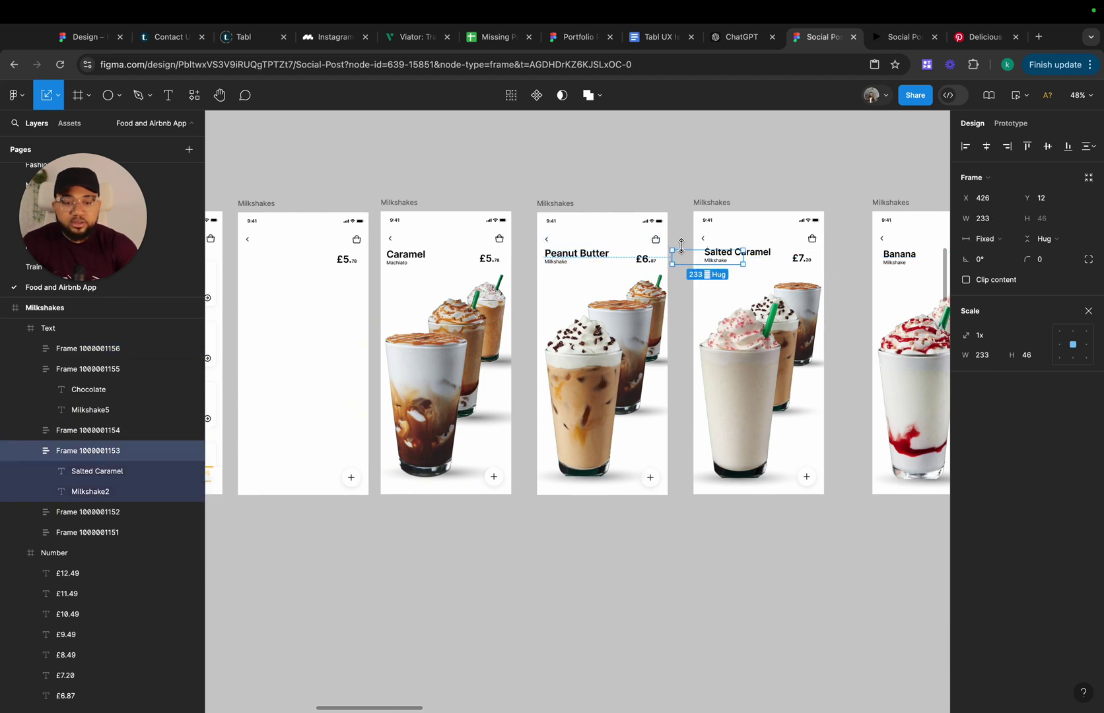
drag(684, 247, 687, 262)
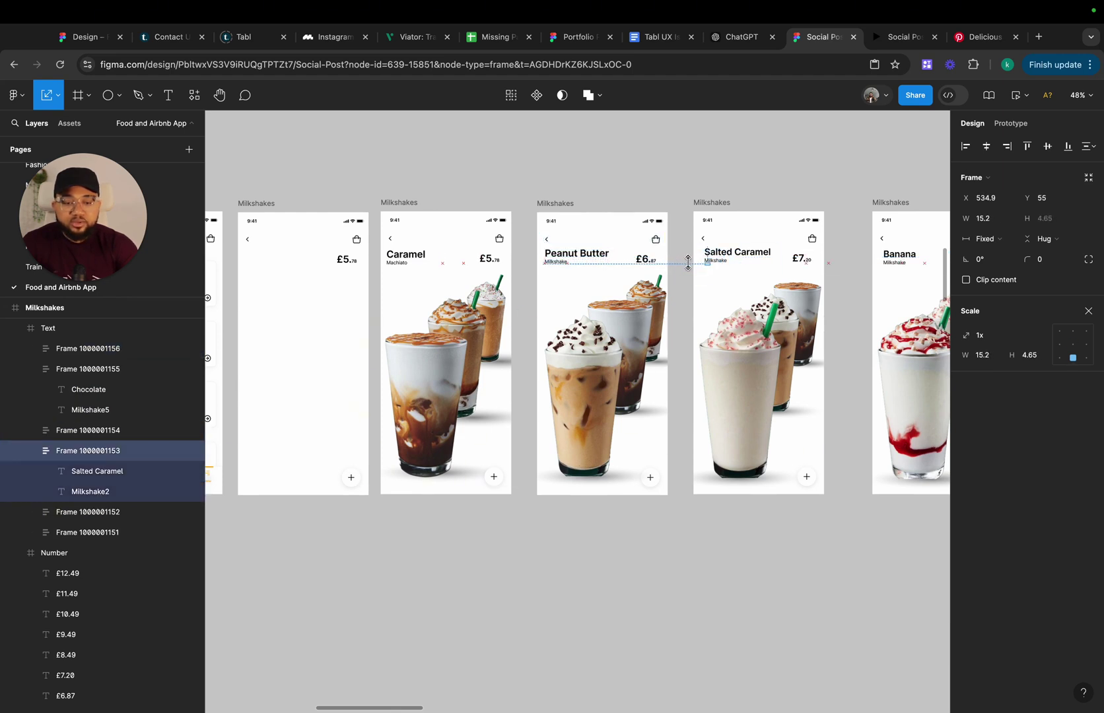
click(400, 265)
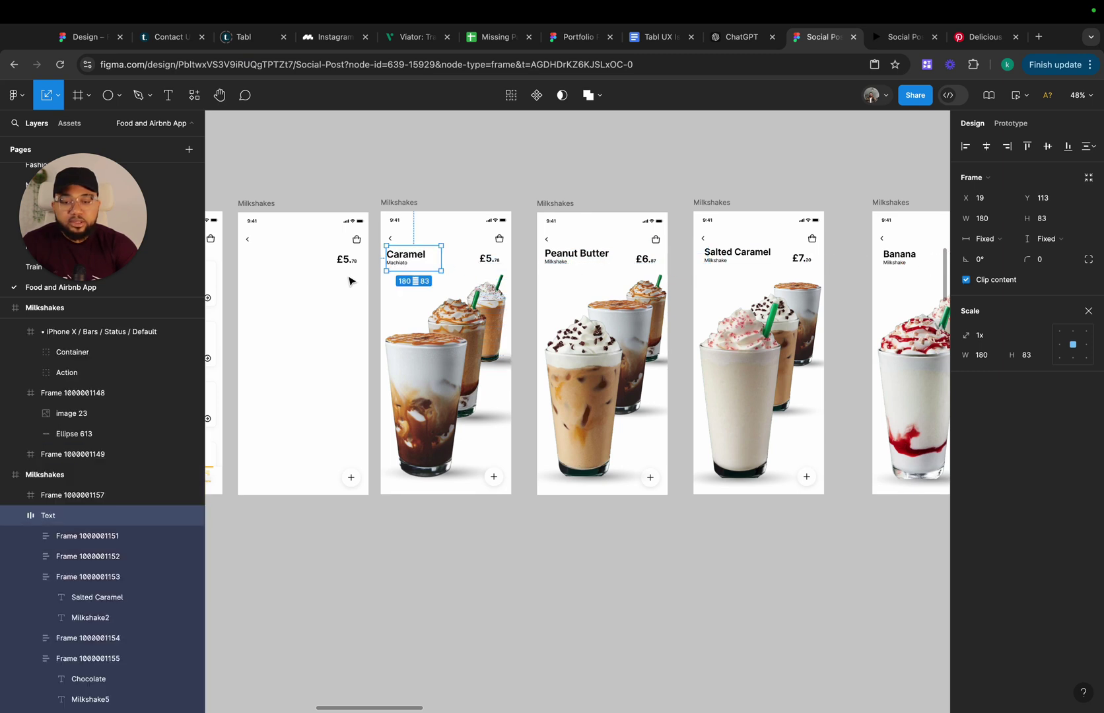
scroll(97, 568, down, 3)
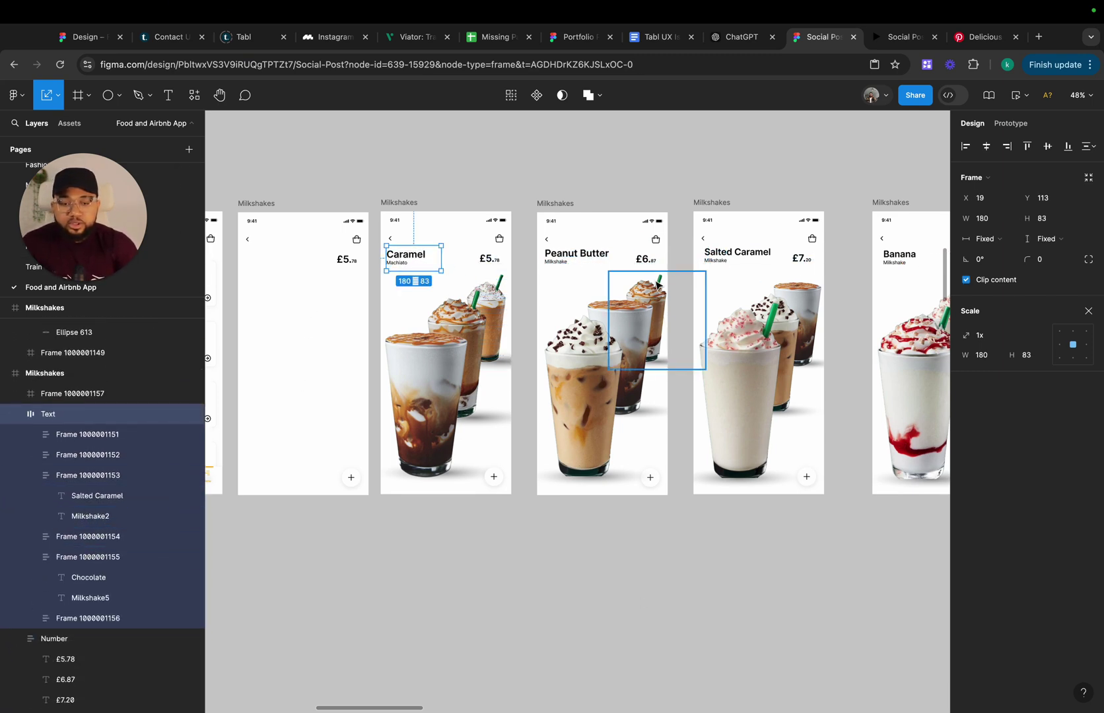
scroll(650, 279, right, 3)
scroll(651, 279, up, 2)
scroll(651, 279, right, 1)
click(631, 299)
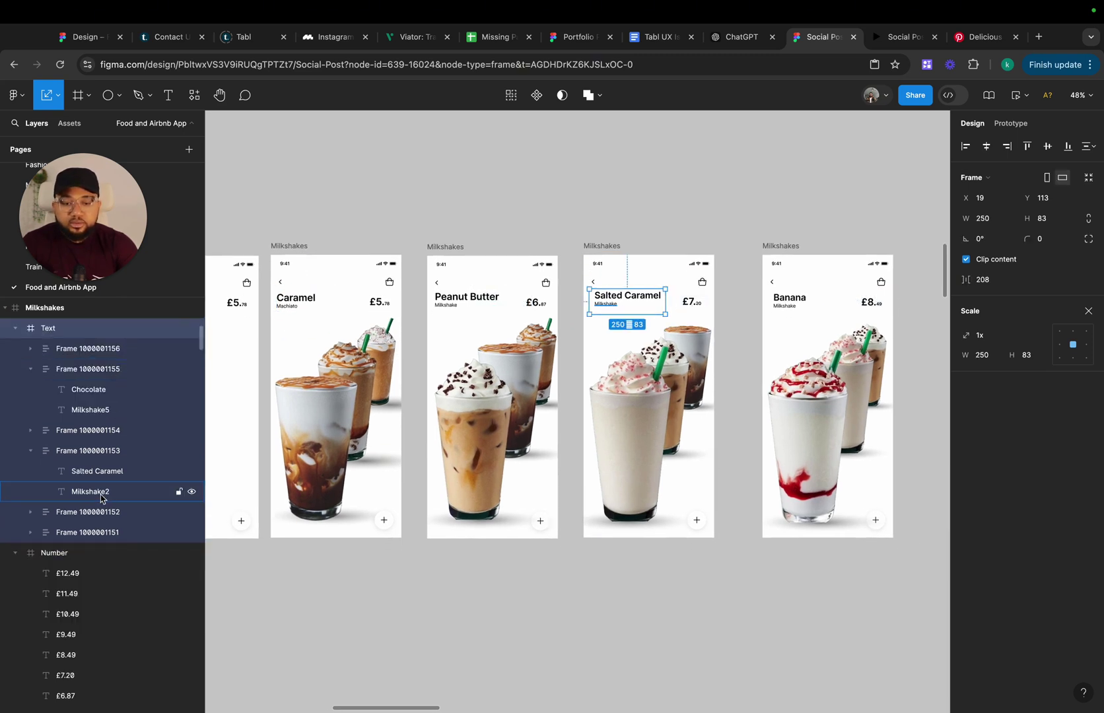
click(107, 428)
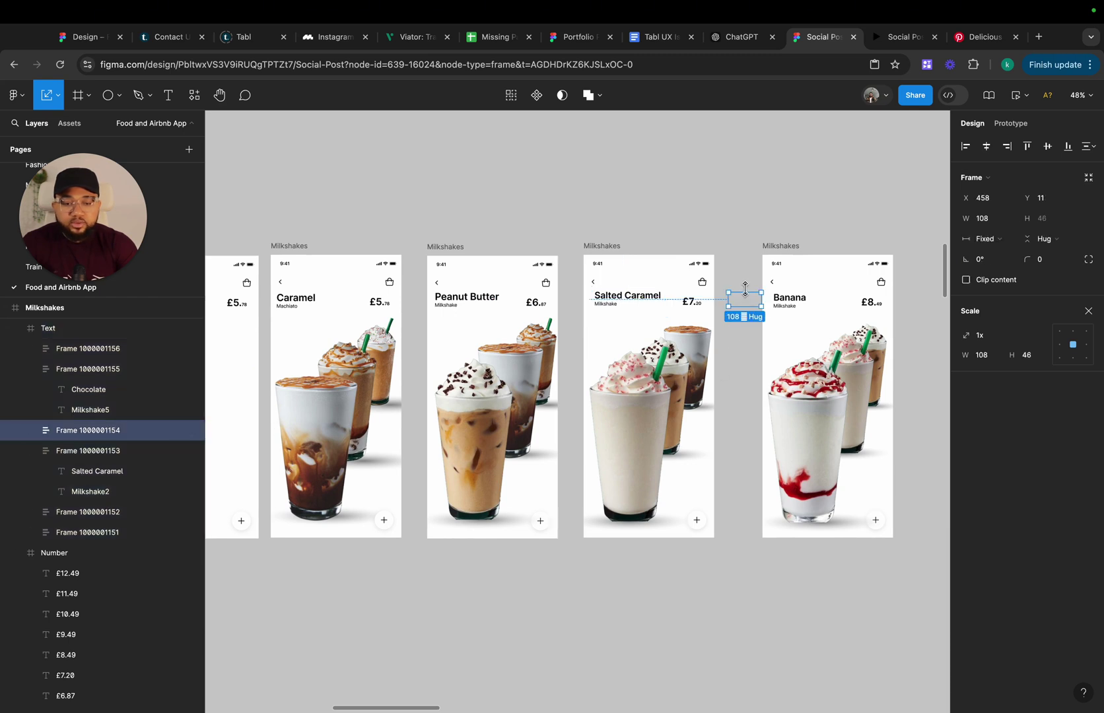
drag(748, 297, 745, 303)
key(Delete)
scroll(693, 305, right, 5)
click(588, 293)
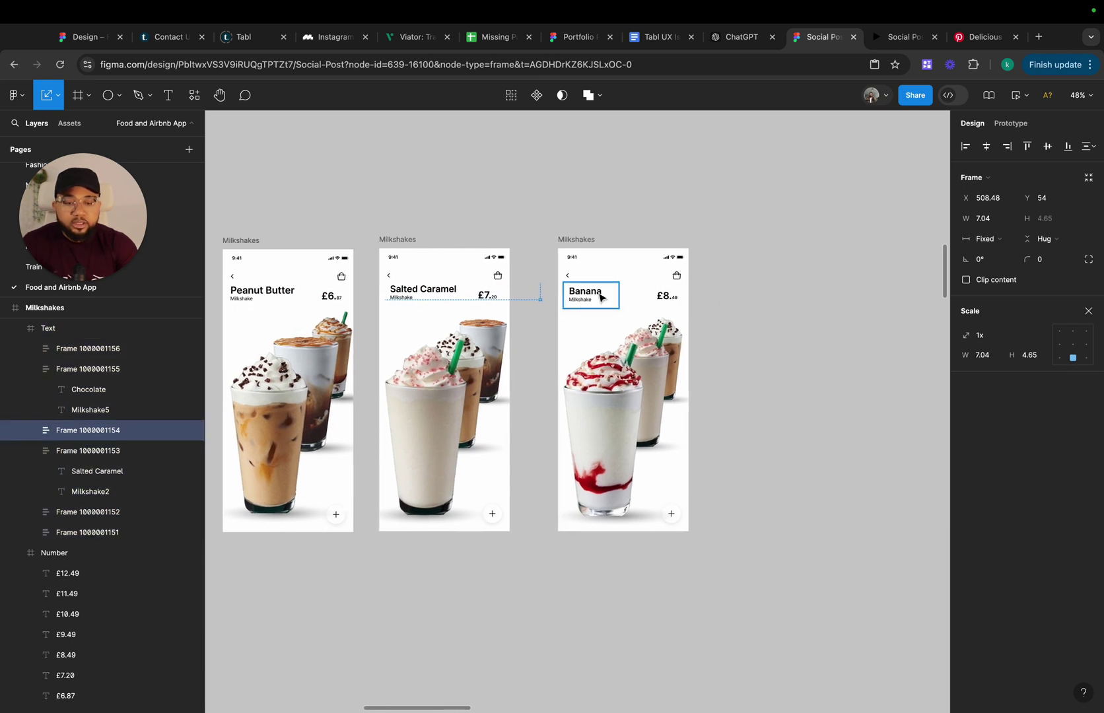
click(77, 379)
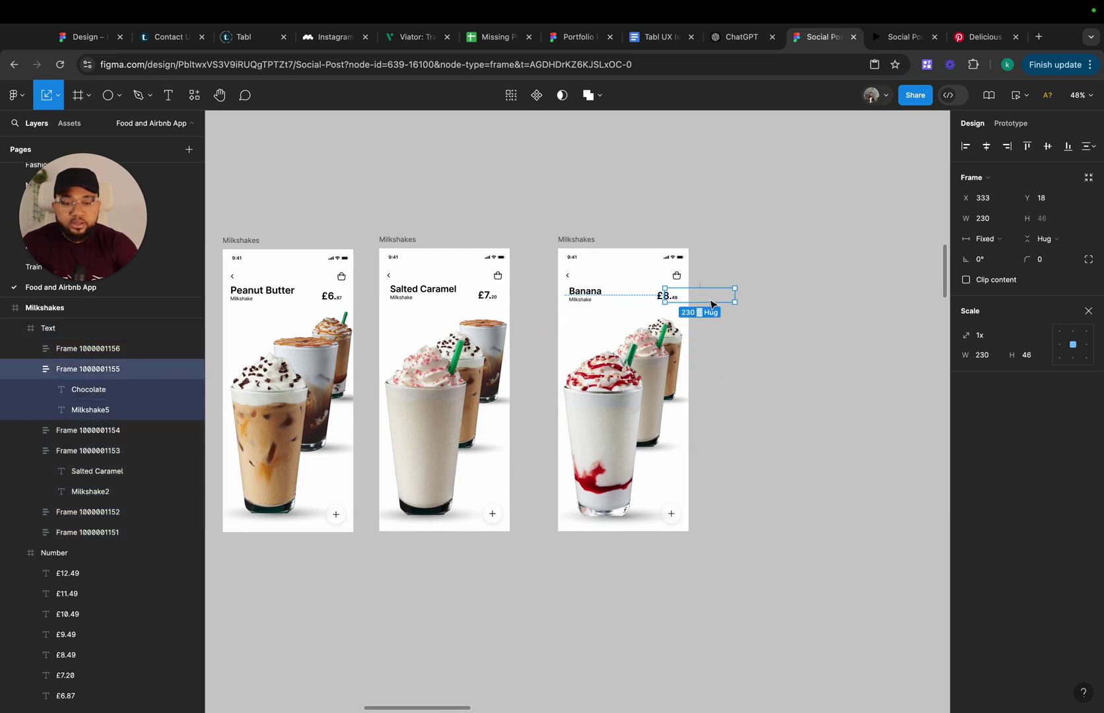
click(733, 371)
Preview the prototype from the orange Splash screen as a guest, open the first Milkshake item, check the drink transitions, and close the preview
scroll(254, 204, left, 15)
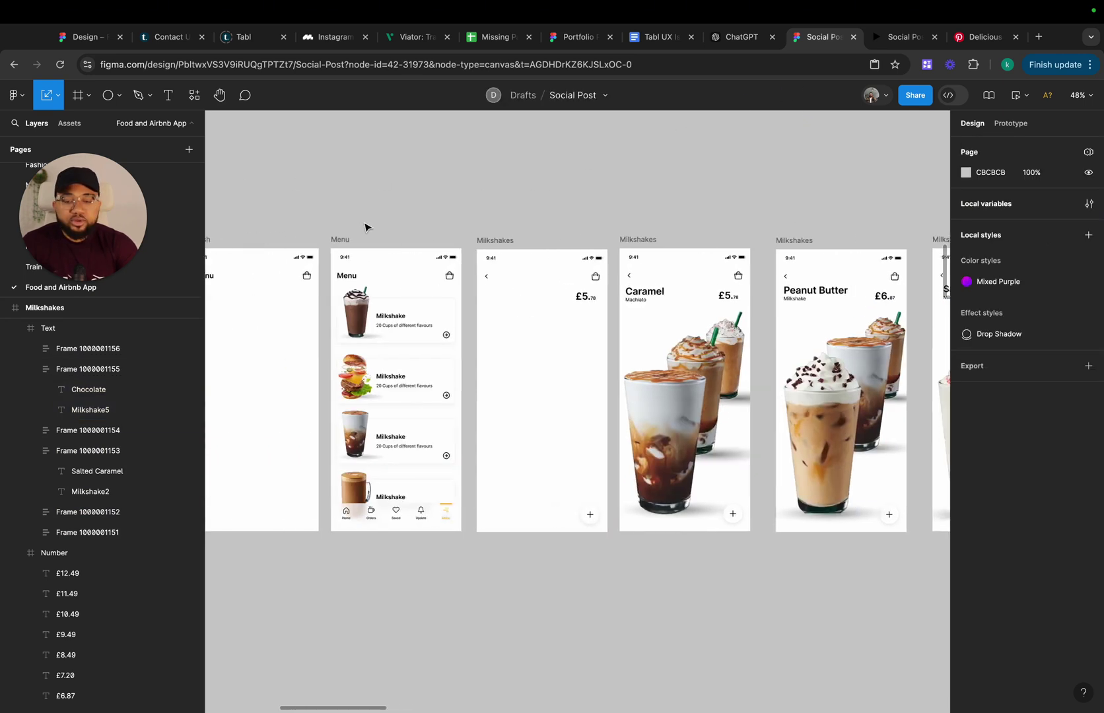
click(462, 224)
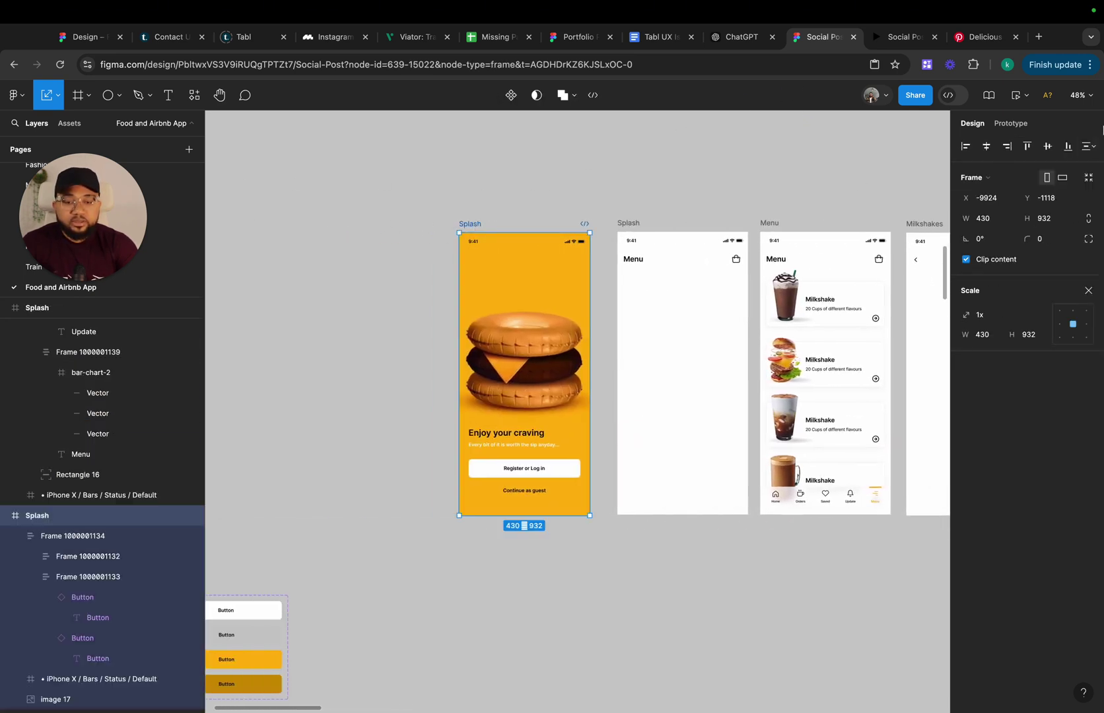
key(shift+space)
click(342, 650)
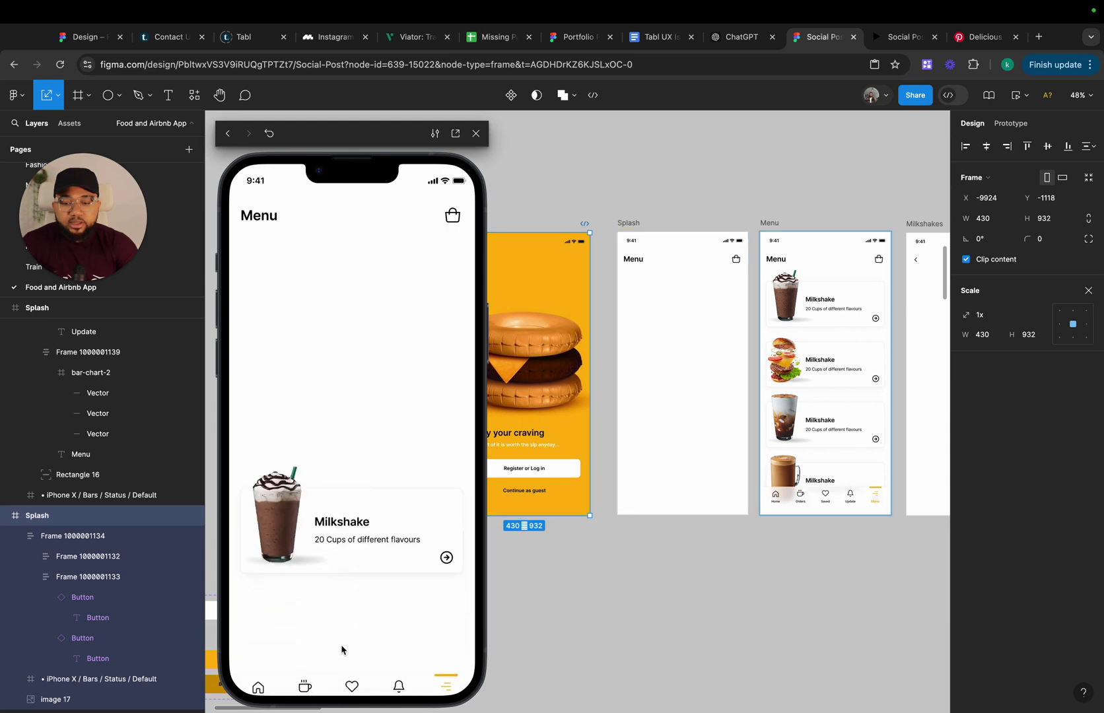
click(357, 320)
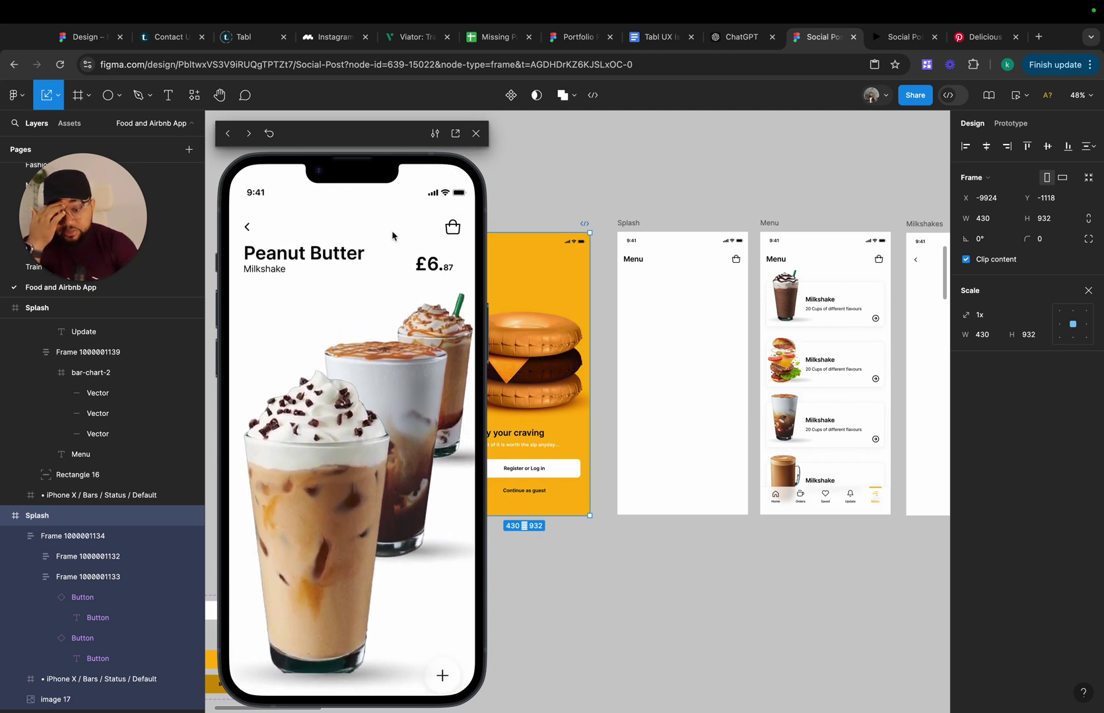
click(476, 134)
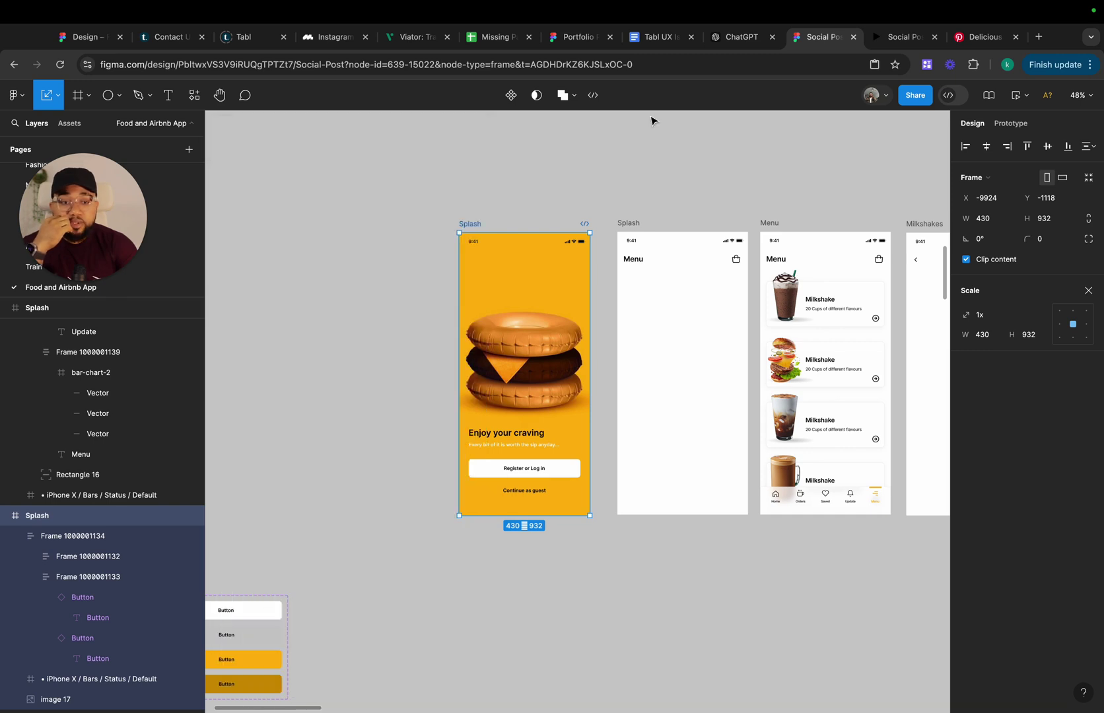
Set the prototype preview device to iPhone 14 Pro Max
click(1004, 124)
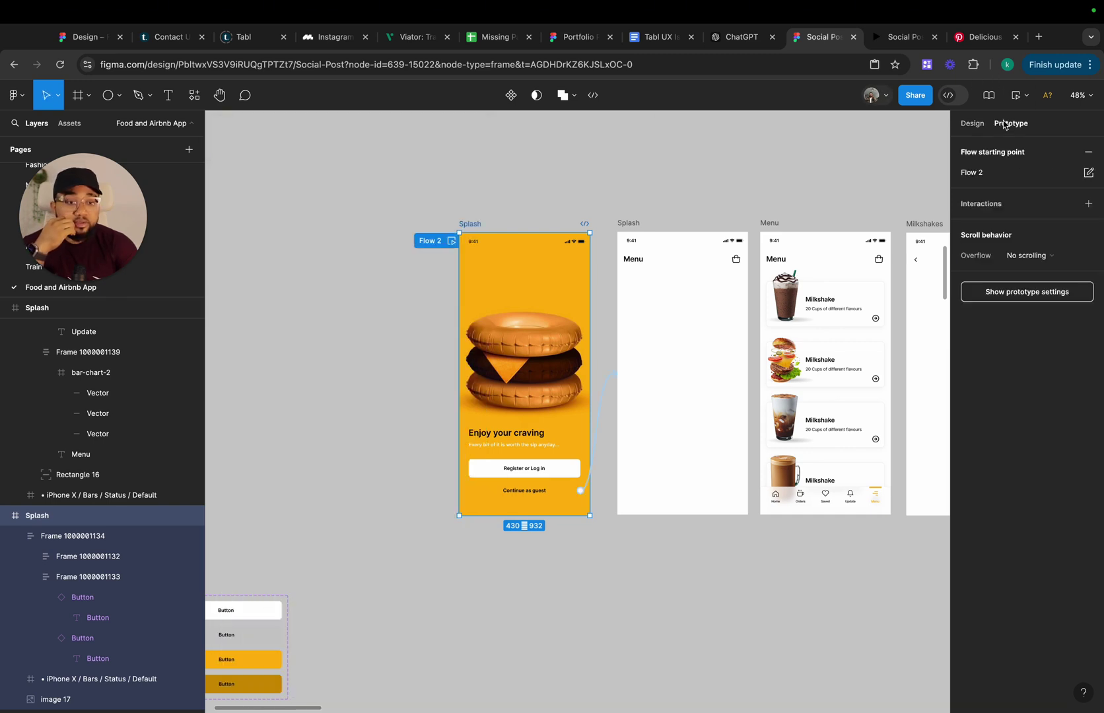
click(1033, 297)
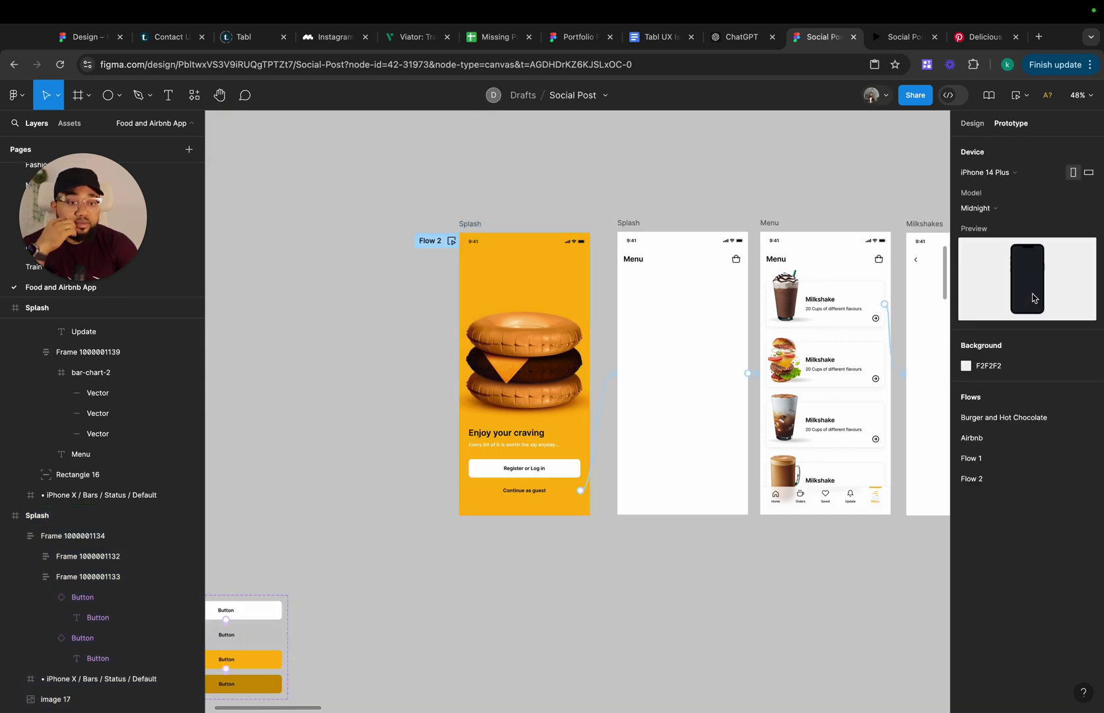
click(988, 173)
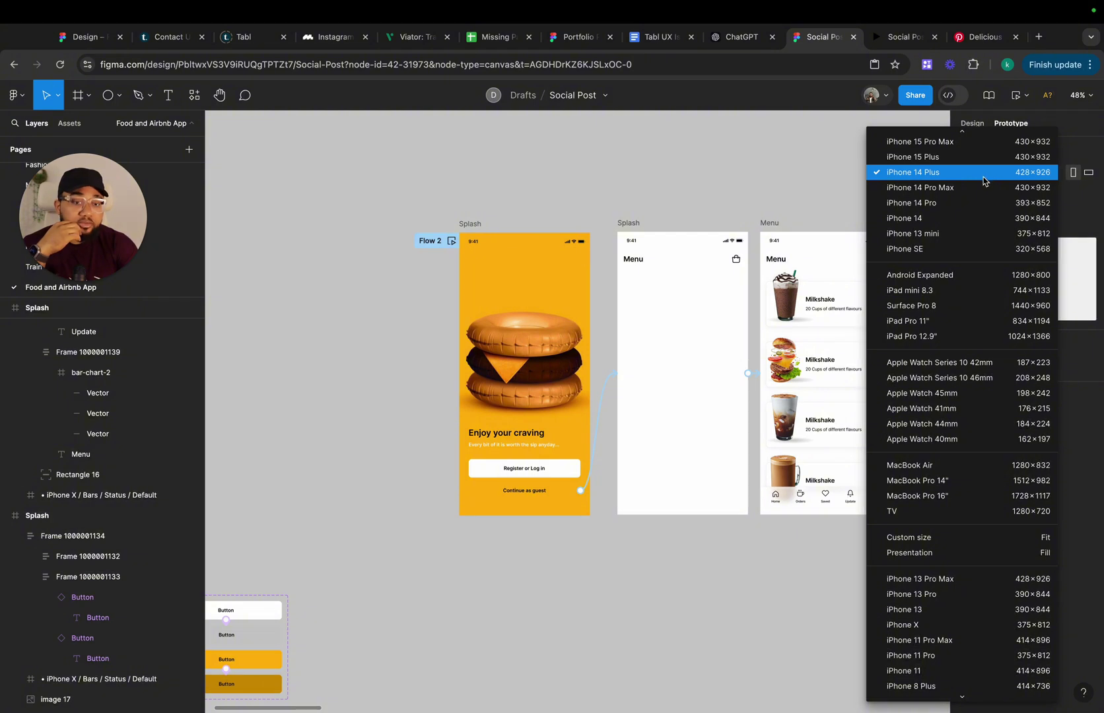
click(978, 188)
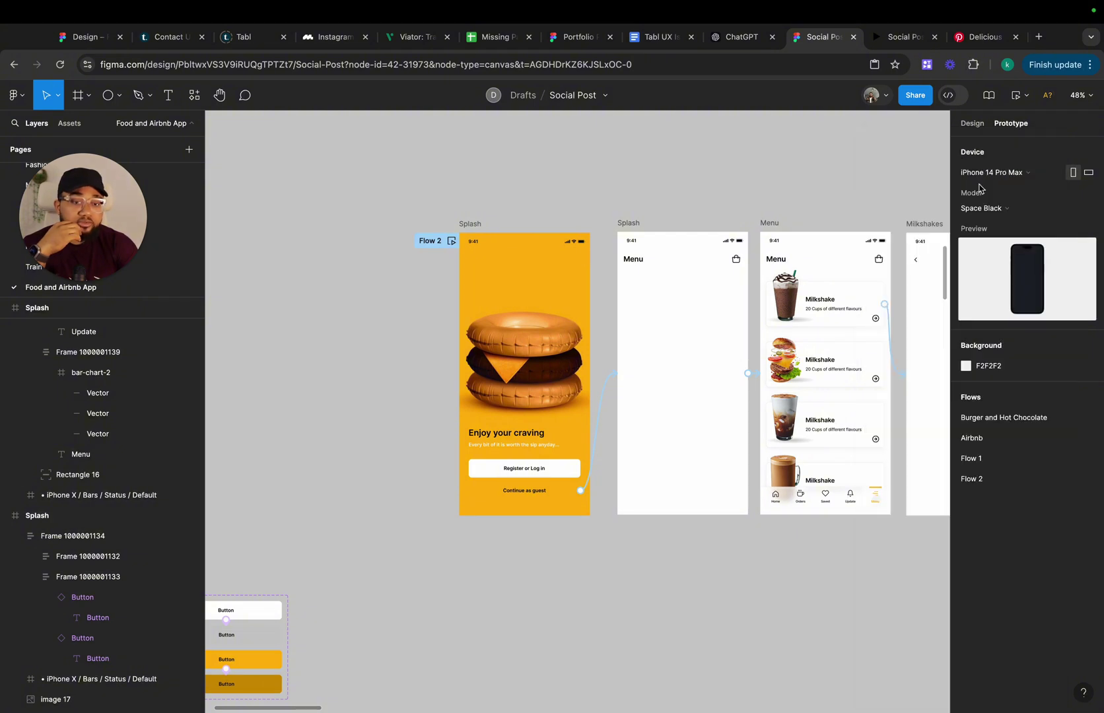
Open the Flow 2 preview and set the prototype device to iPhone 15 Pro Max
click(452, 241)
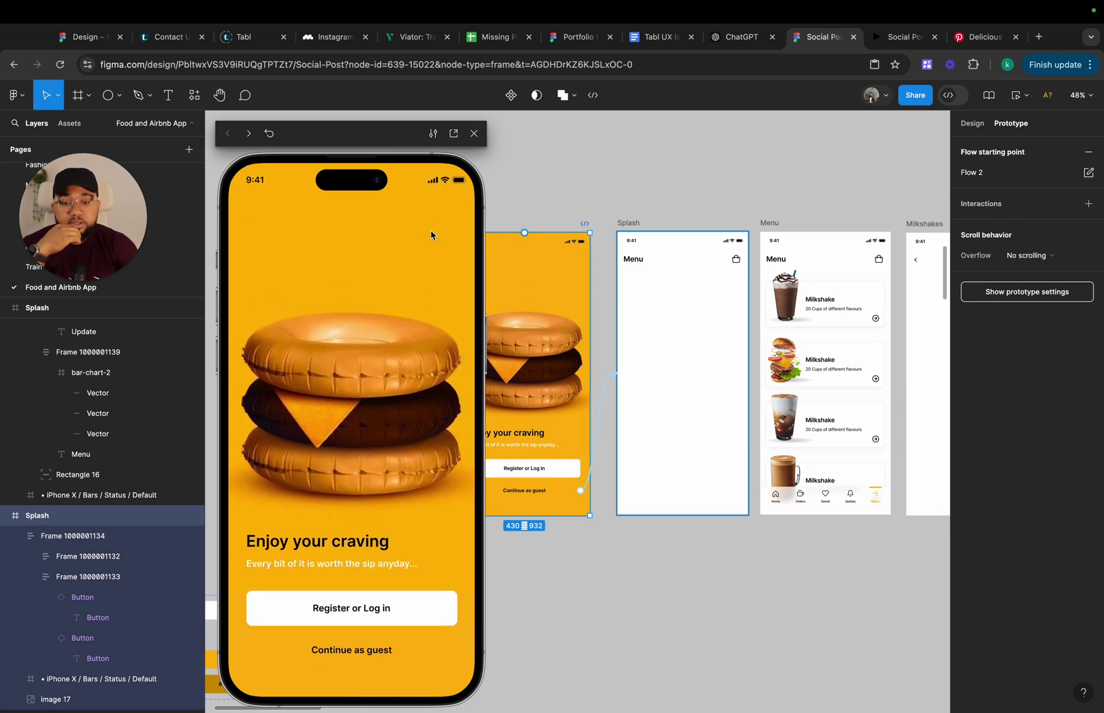
click(1039, 291)
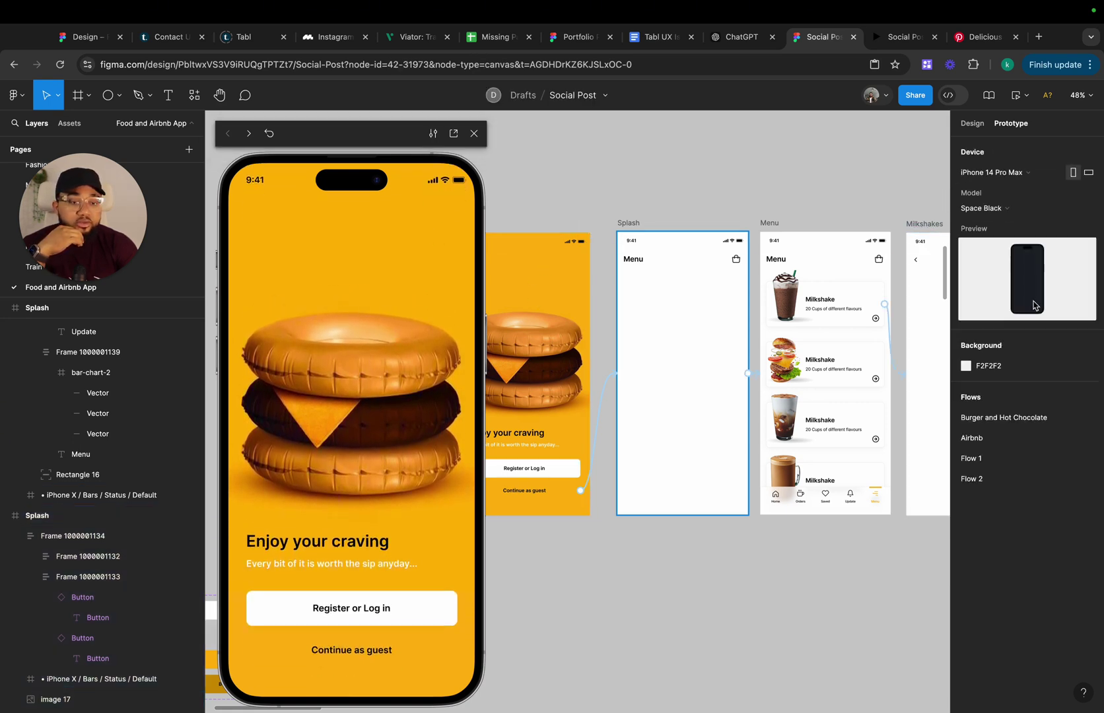
click(997, 172)
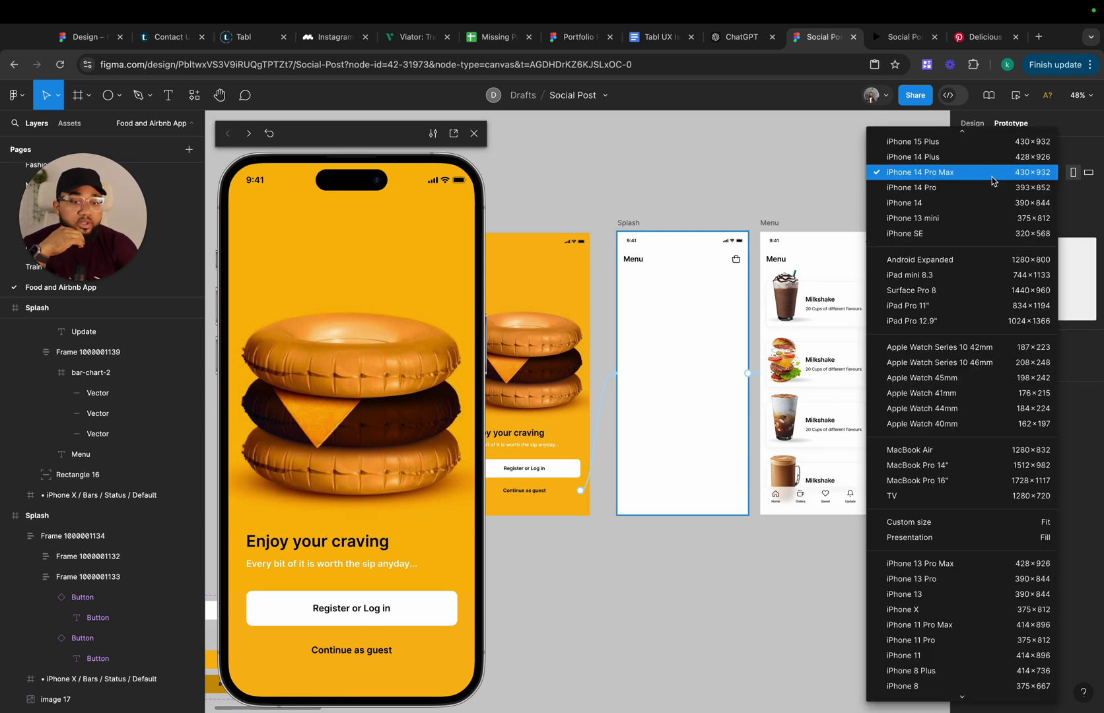
scroll(929, 164, up, 3)
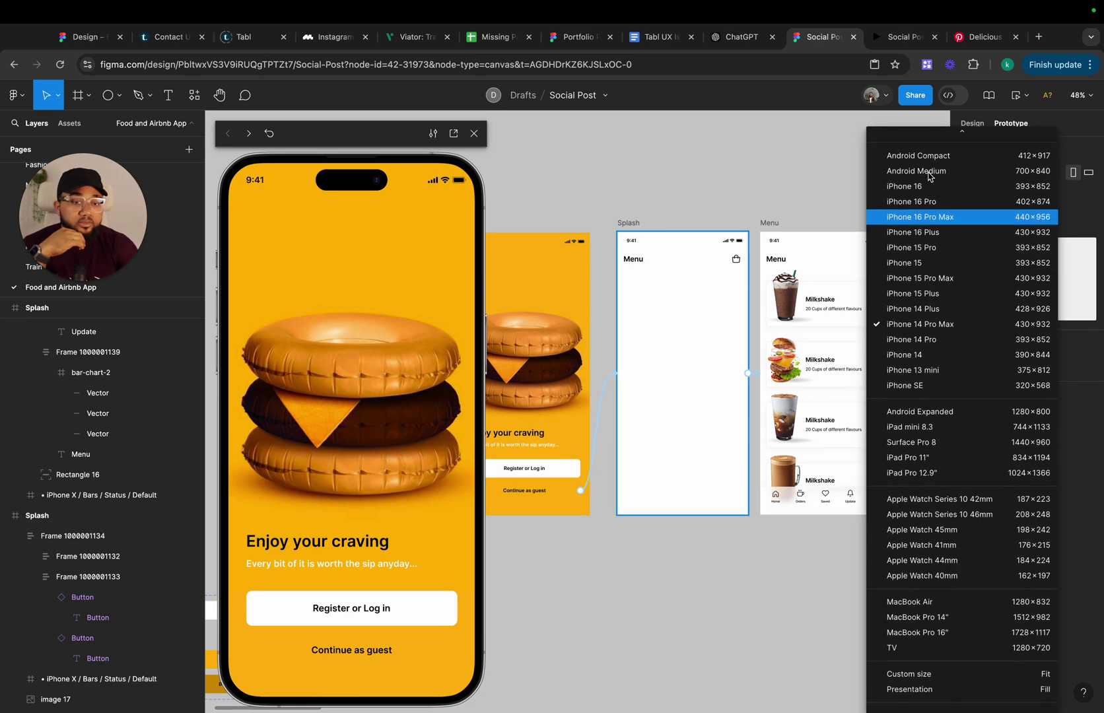
click(918, 278)
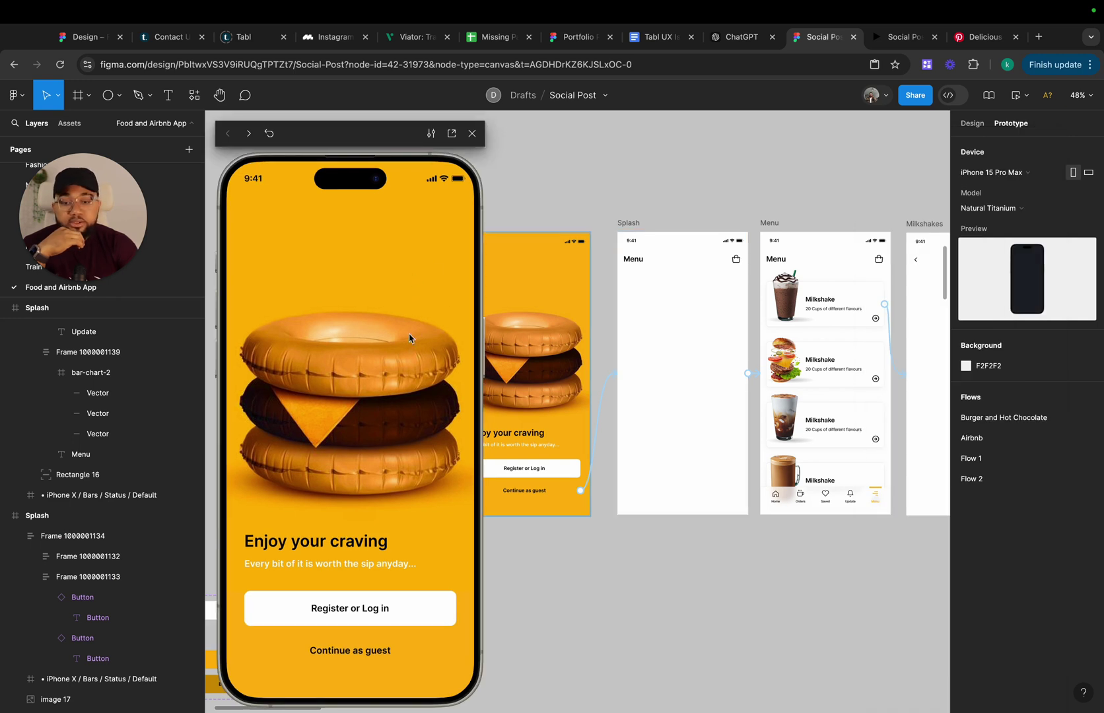
Test Flow 2 as a guest by opening the first Milkshake item and swiping forward and back through the drinks, then close the preview
click(350, 650)
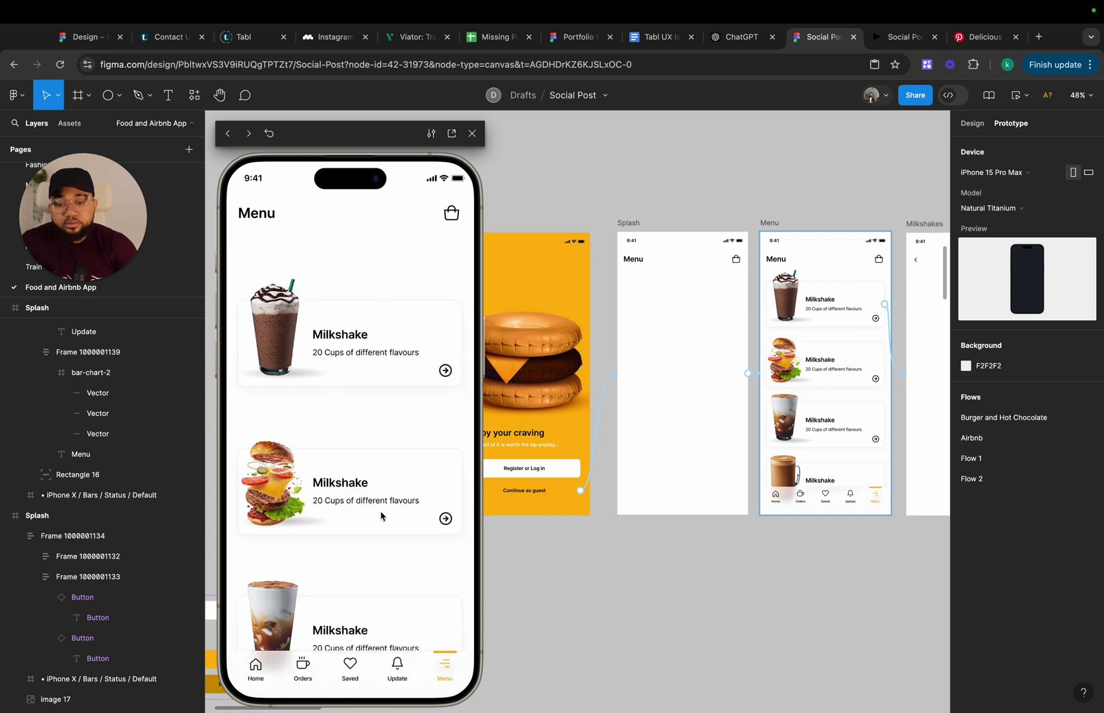
click(379, 318)
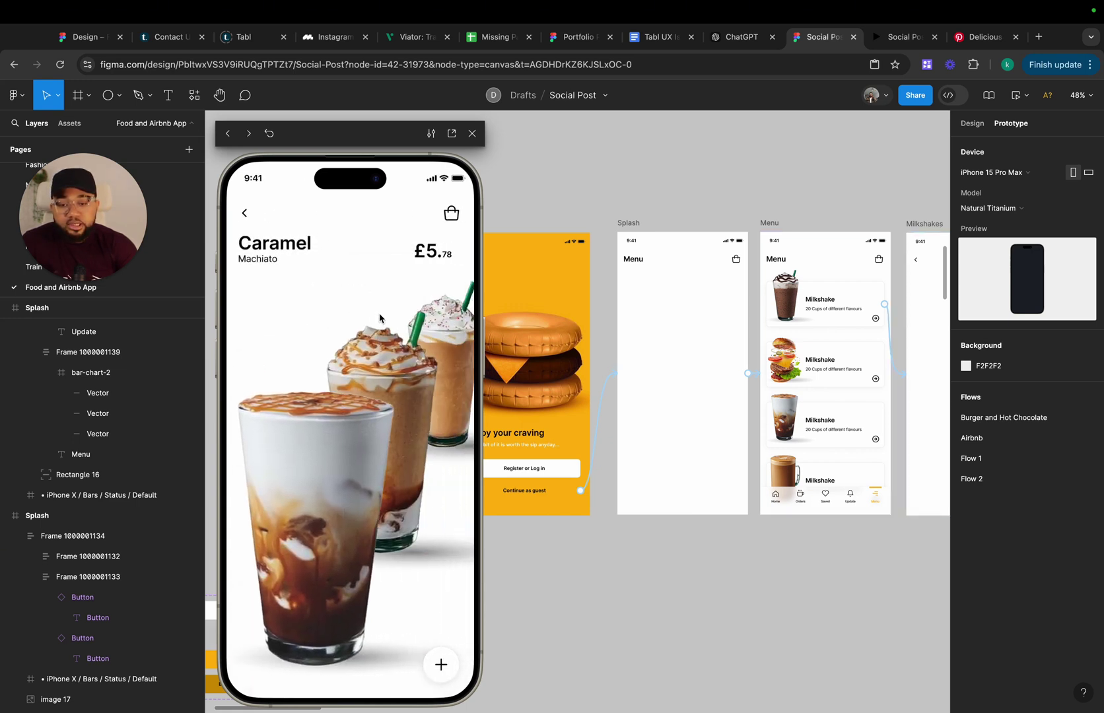
click(314, 537)
click(318, 538)
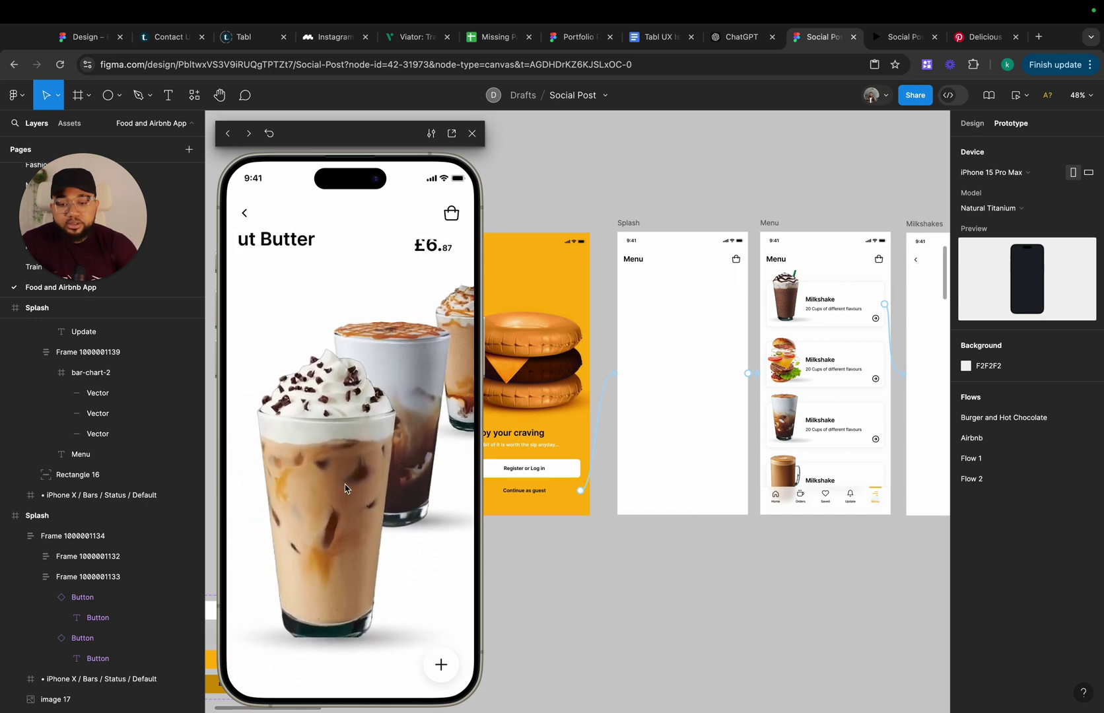
click(321, 536)
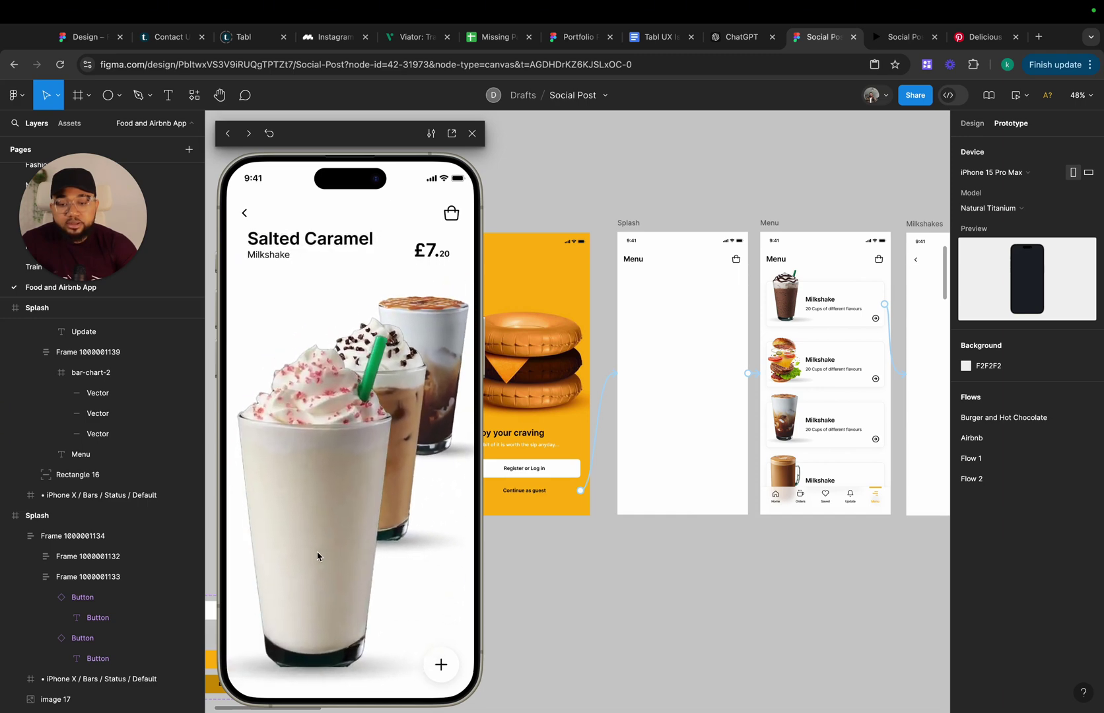
click(317, 556)
click(366, 464)
click(300, 545)
click(267, 608)
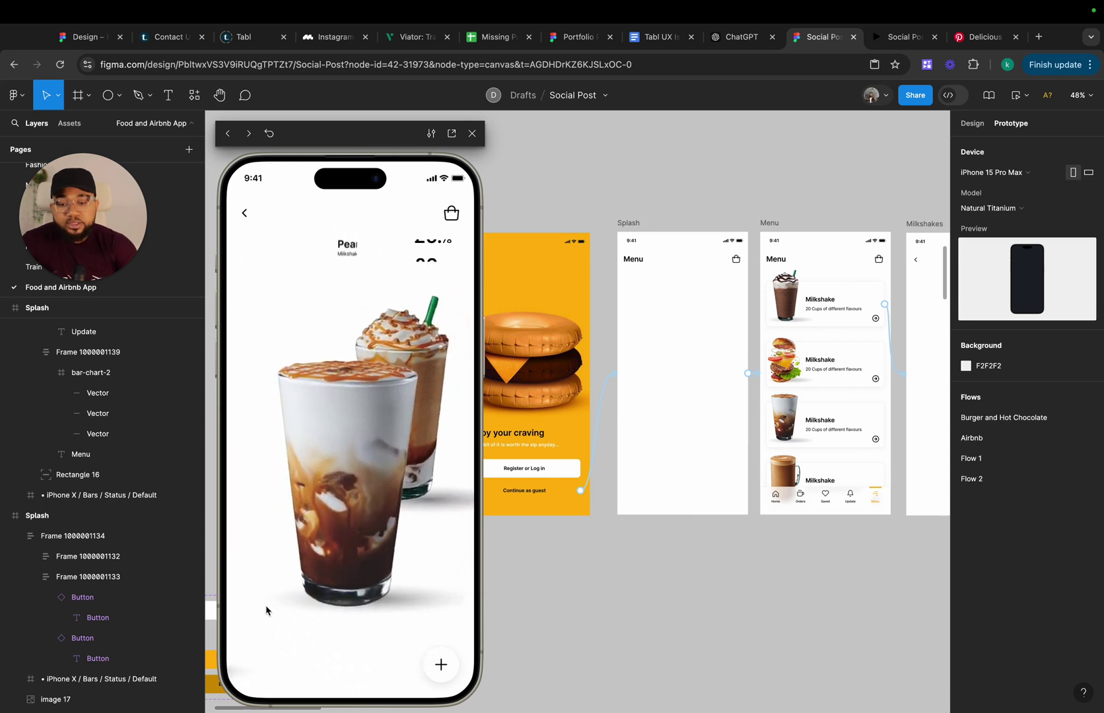
click(472, 135)
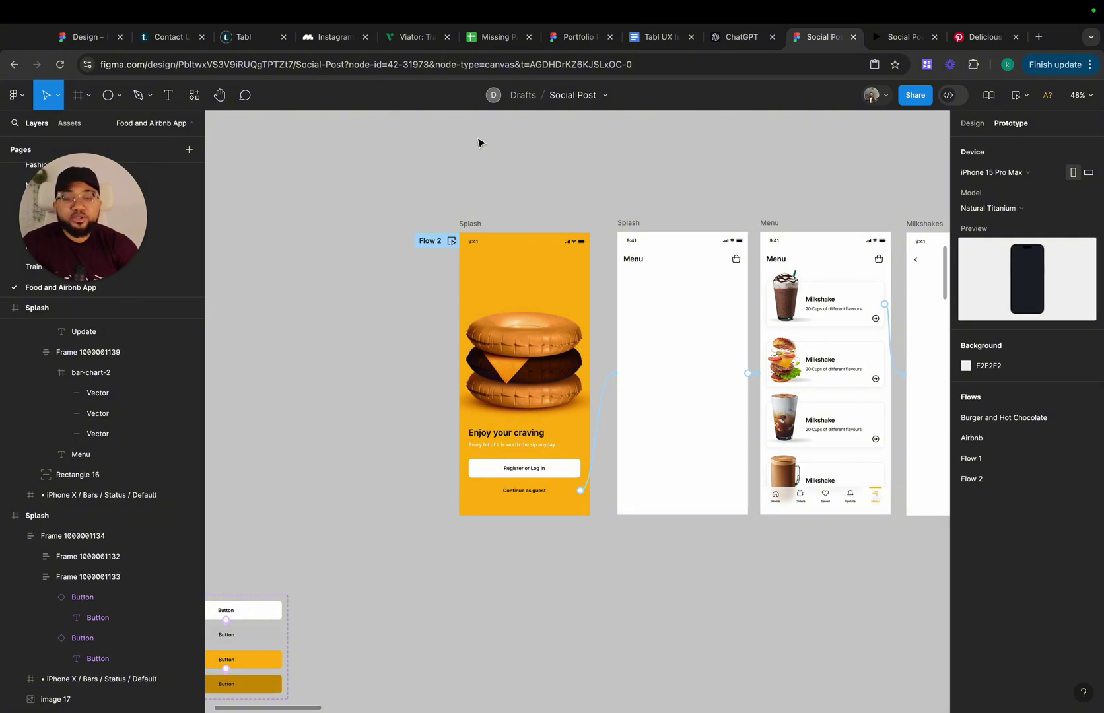
scroll(478, 142, down, 5)
scroll(477, 147, down, 3)
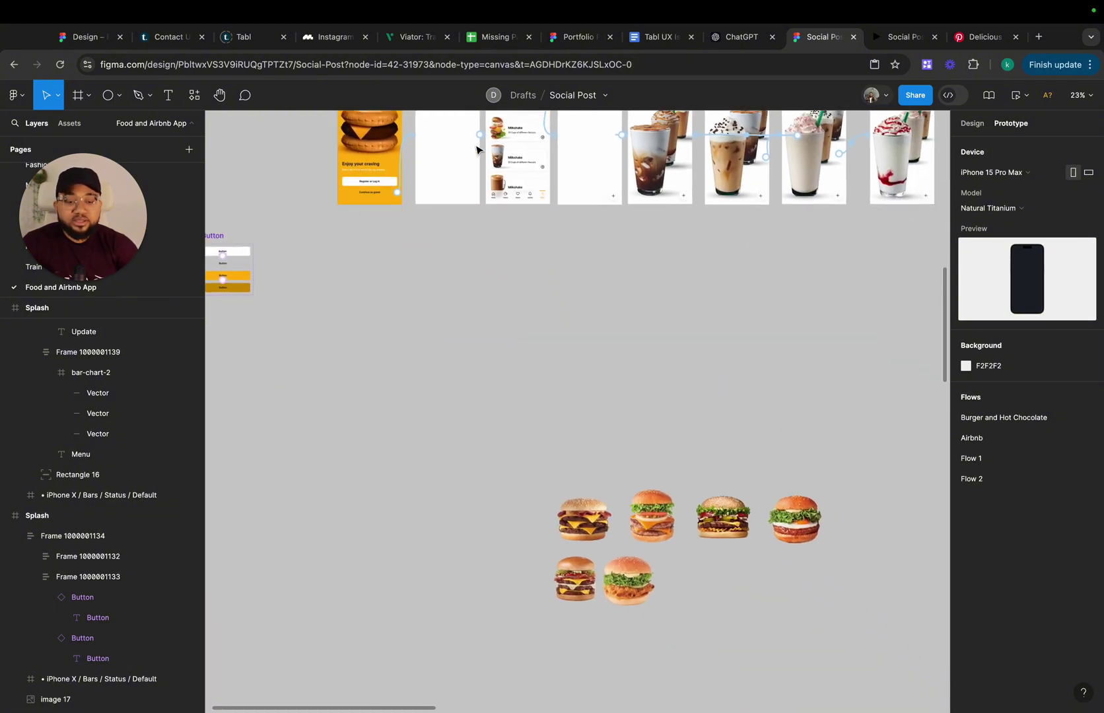